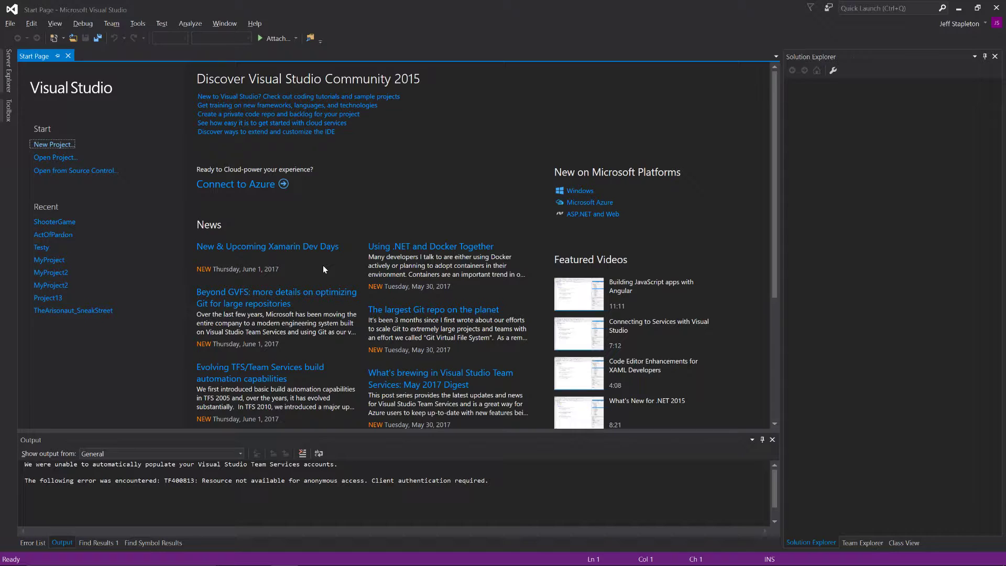
# Step: Open the recent ActOfPardon project and start it in the local Windows debugger, building the out-of-date DebugGame_Editor x64 configuration
pyautogui.click(62, 234)
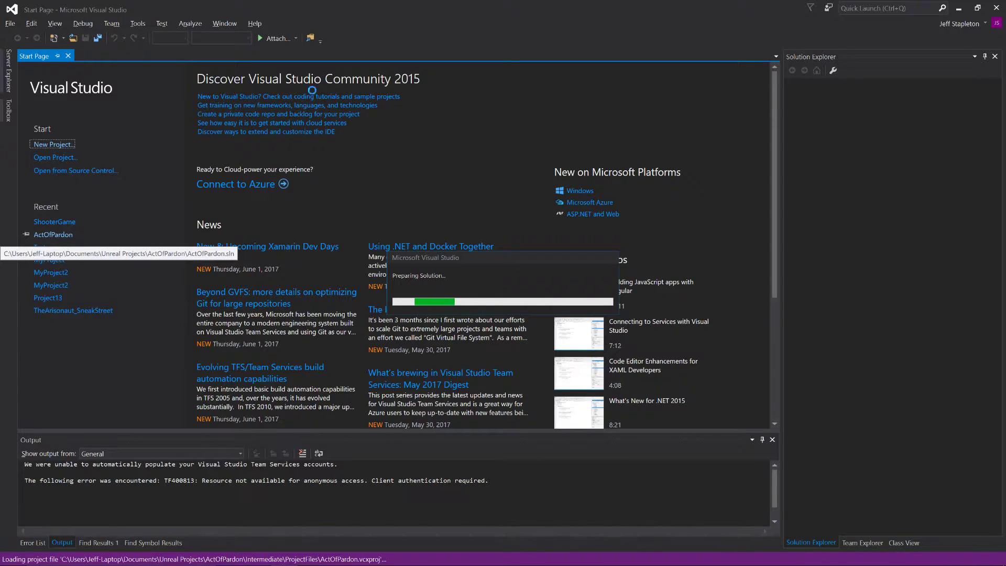
pyautogui.moveTo(325, 565)
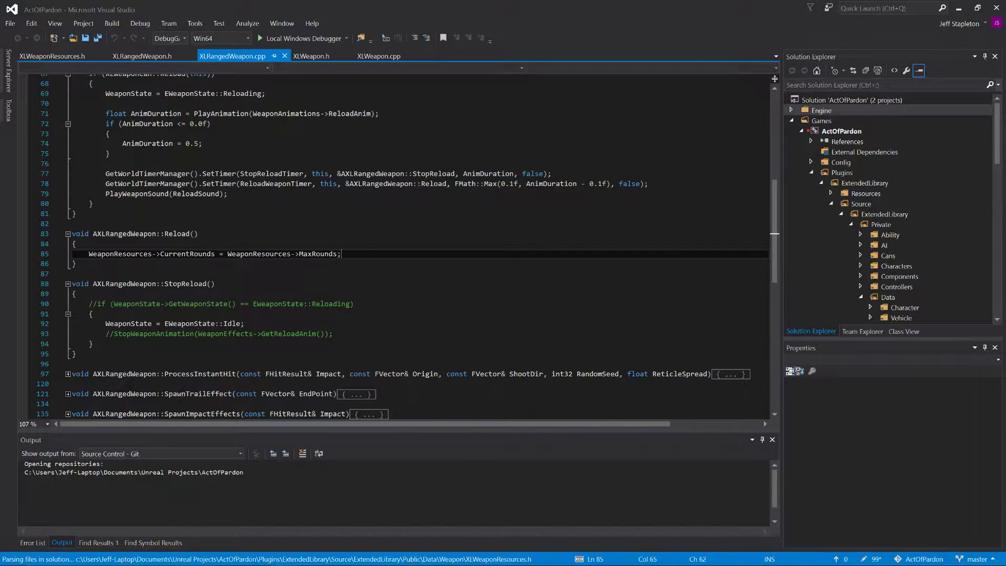
pyautogui.click(280, 38)
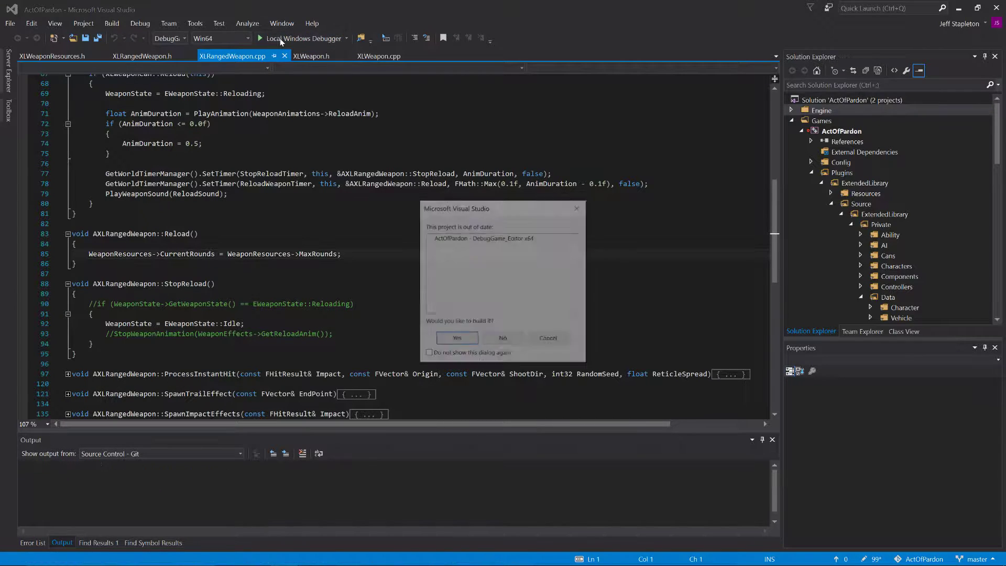
pyautogui.click(456, 339)
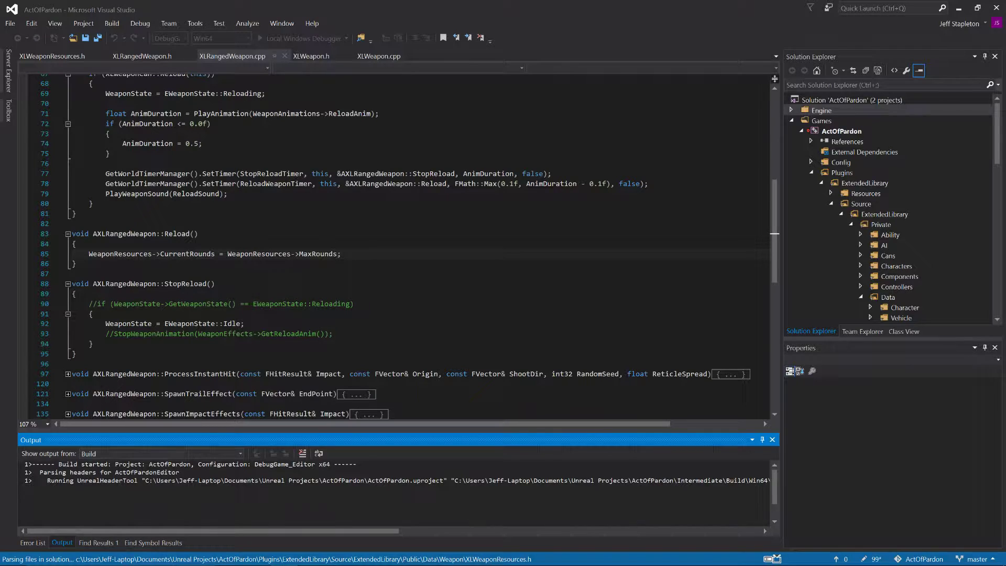
# Step: Unmute the computer's speakers and return to the Visual Studio window
pyautogui.moveTo(464, 565)
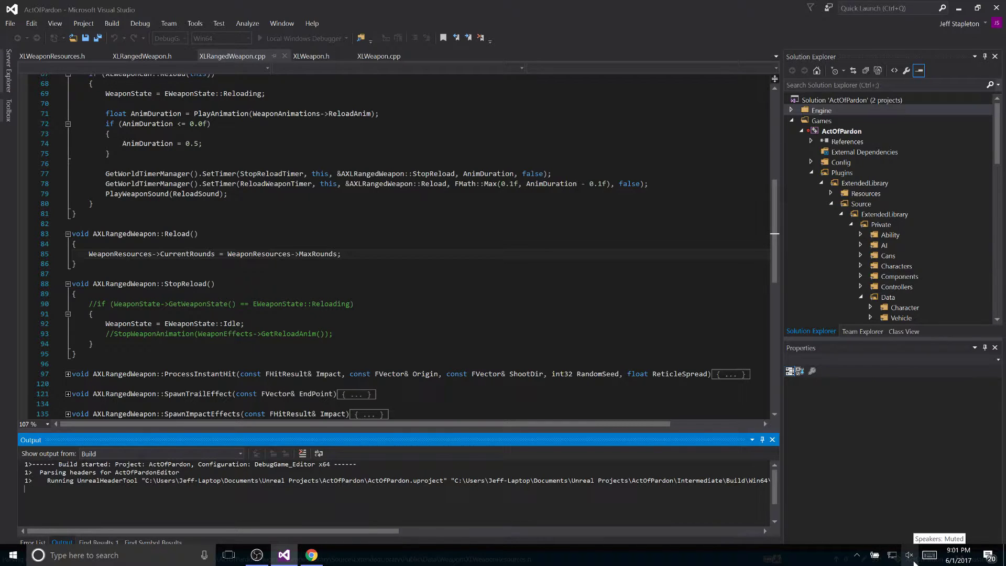
pyautogui.press('XF86AudioMute')
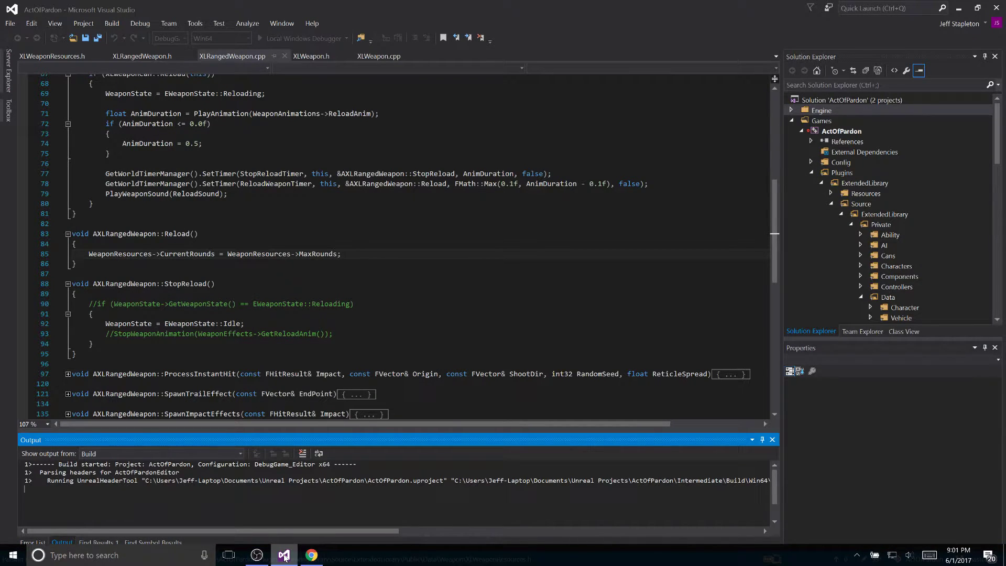
pyautogui.moveTo(284, 556)
pyautogui.click(296, 518)
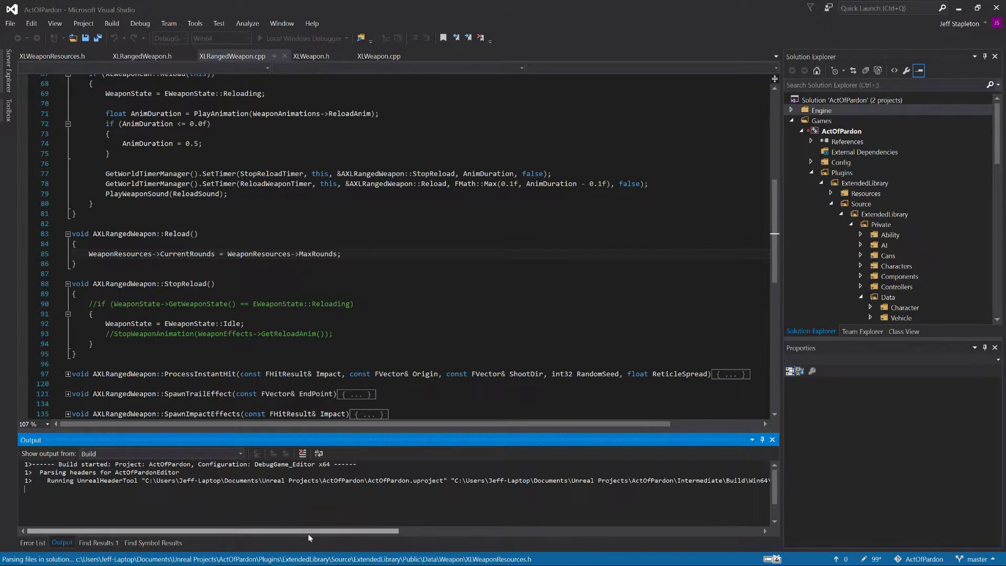
# Step: Switch to Chrome to check the live chat and its participants on the YouTube live dashboard, then minimize the browser
pyautogui.click(312, 555)
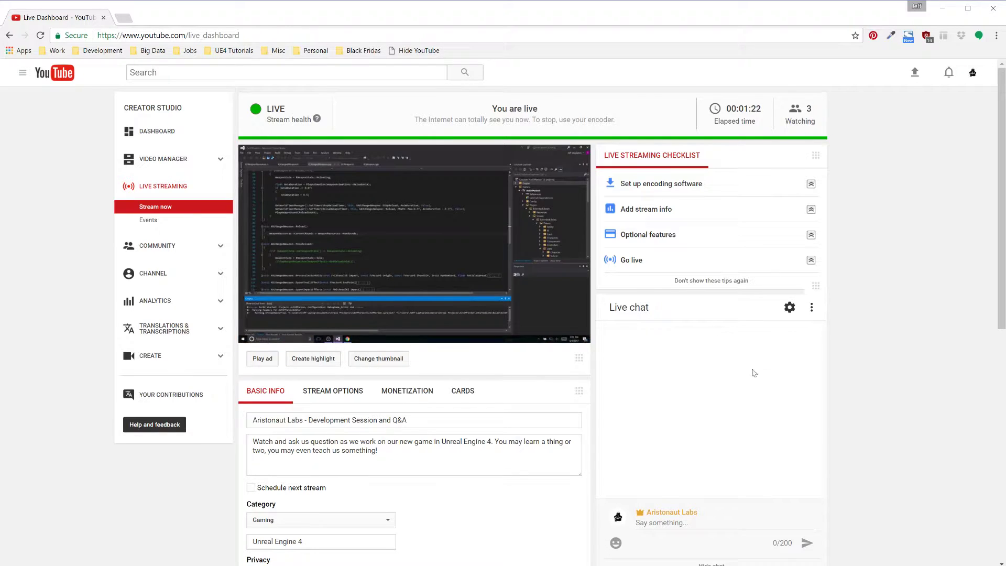
pyautogui.scroll(-4, 750, 362)
pyautogui.scroll(4, 741, 338)
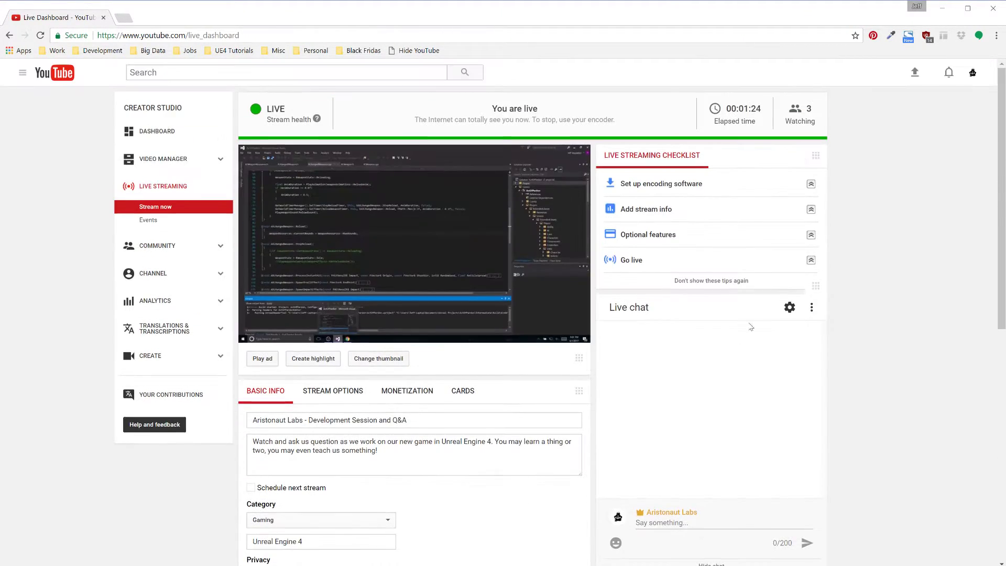
pyautogui.click(812, 310)
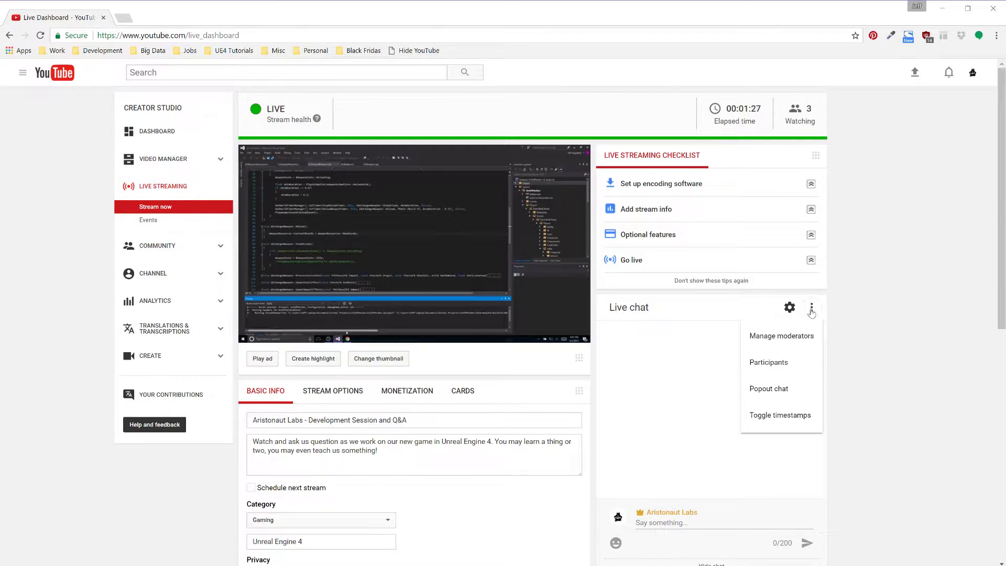
pyautogui.click(791, 370)
pyautogui.scroll(-5, 688, 314)
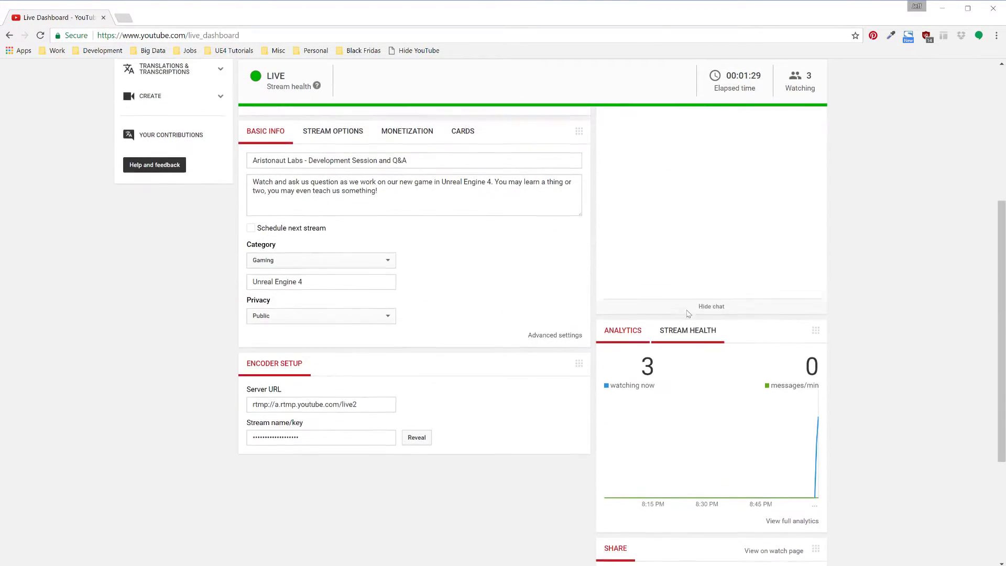
pyautogui.scroll(3, 689, 313)
pyautogui.click(617, 199)
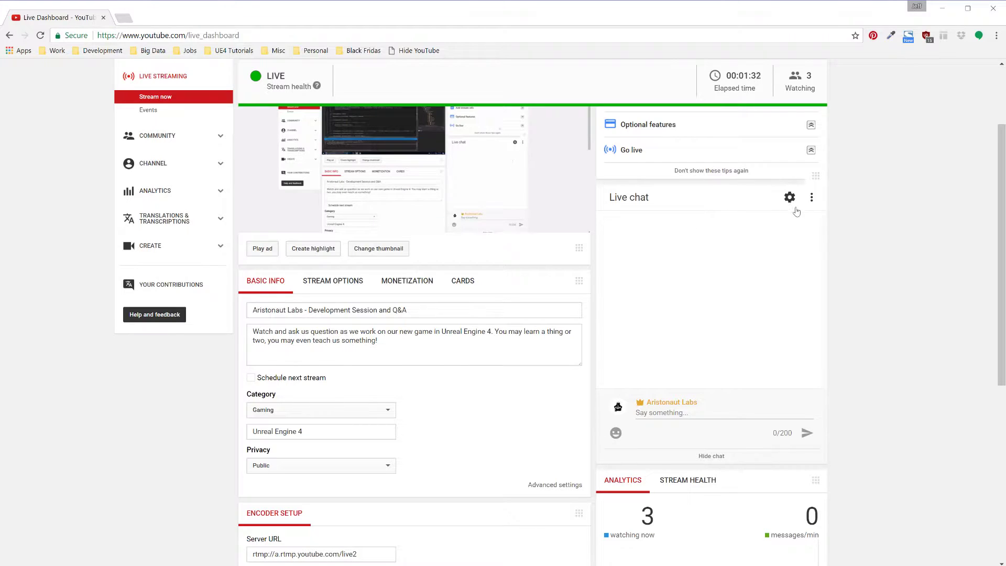
pyautogui.scroll(2, 798, 211)
pyautogui.moveTo(817, 289); pyautogui.dragTo(904, 176)
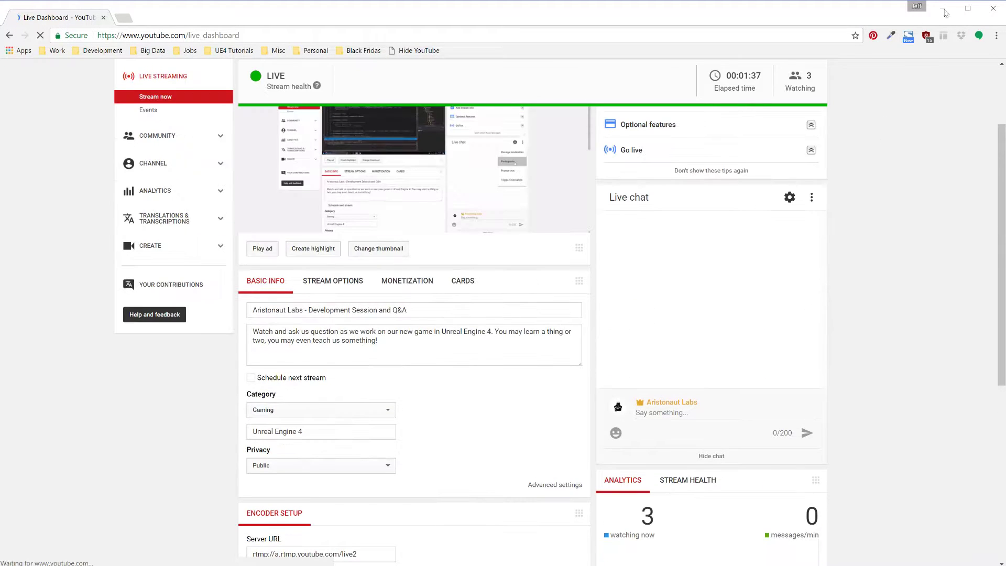
pyautogui.click(942, 9)
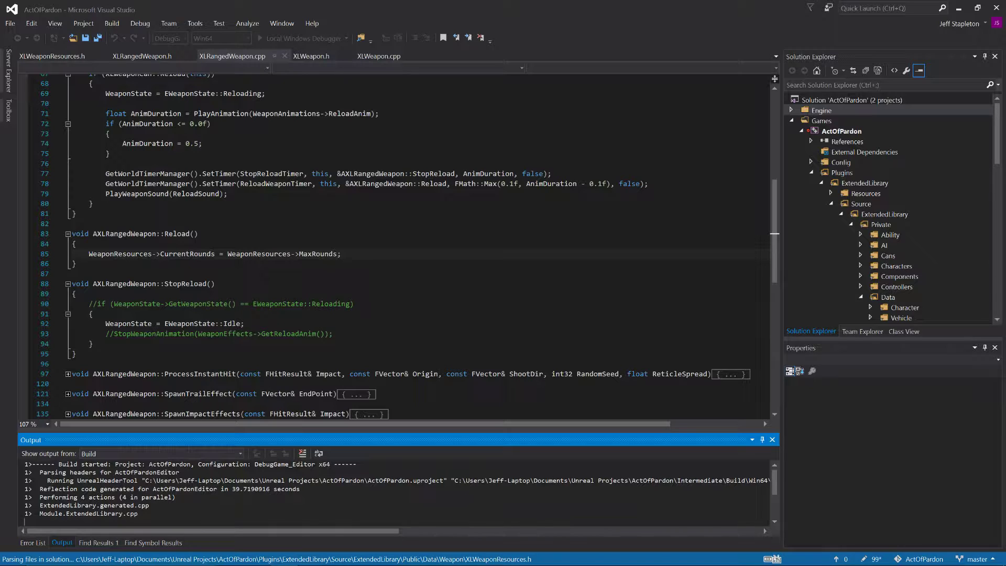
# Step: Decline running the last successful build and go to the code line behind the undeclared ReloadSound error
pyautogui.moveTo(262, 565)
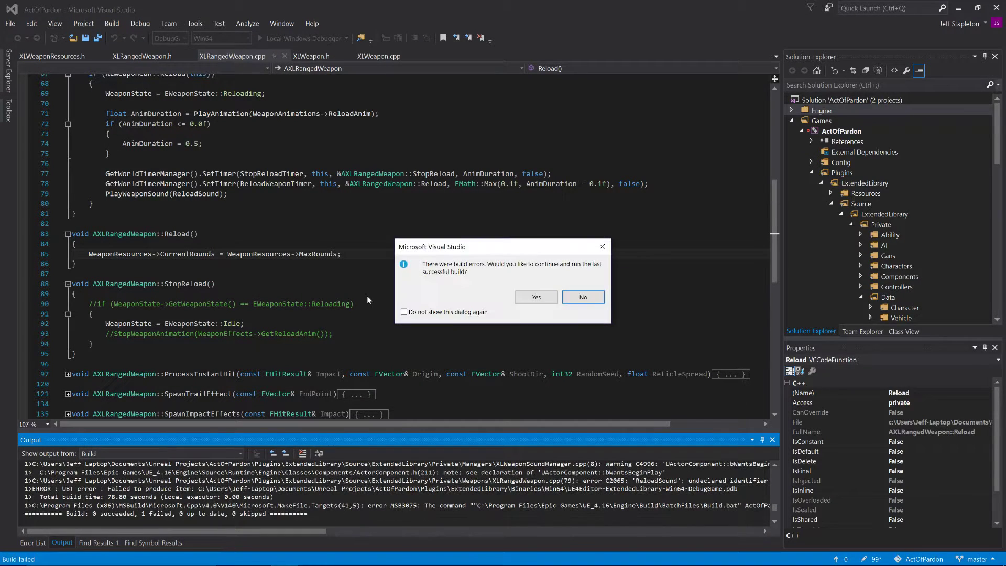
pyautogui.click(583, 297)
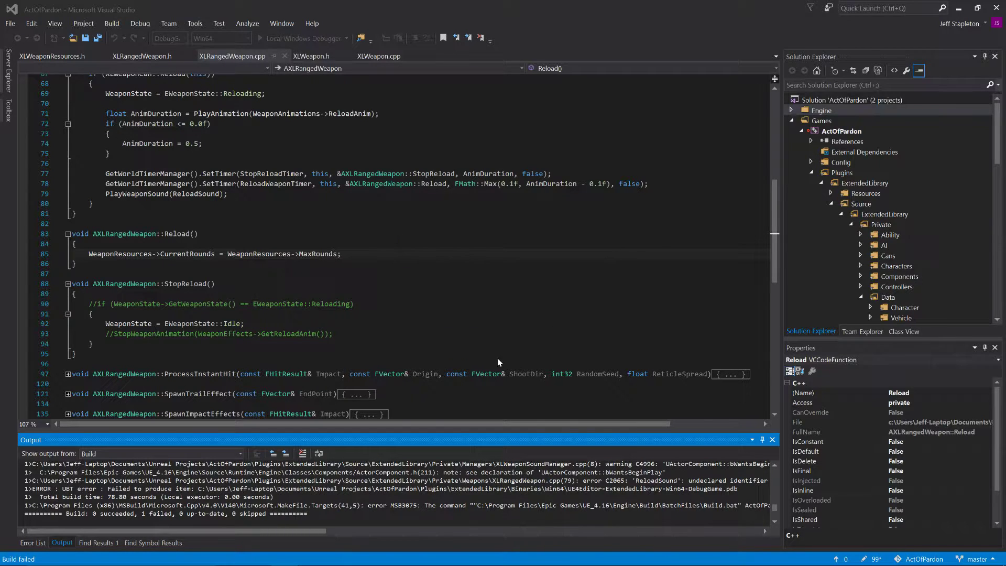
pyautogui.doubleClick(156, 486)
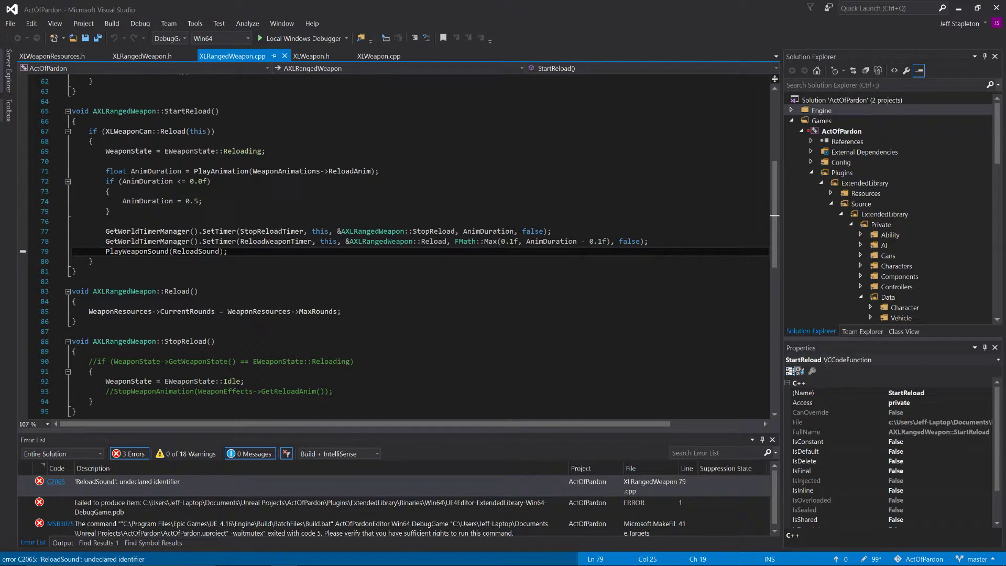
# Step: Comment out the PlayWeaponSound(ReloadSound) call in StartReload, save XLRangedWeapon.cpp, and rebuild and run the project
pyautogui.press('Home')
pyautogui.write('//')
pyautogui.hotkey('ctrl', 's')
pyautogui.click(272, 41)
pyautogui.press('Return')
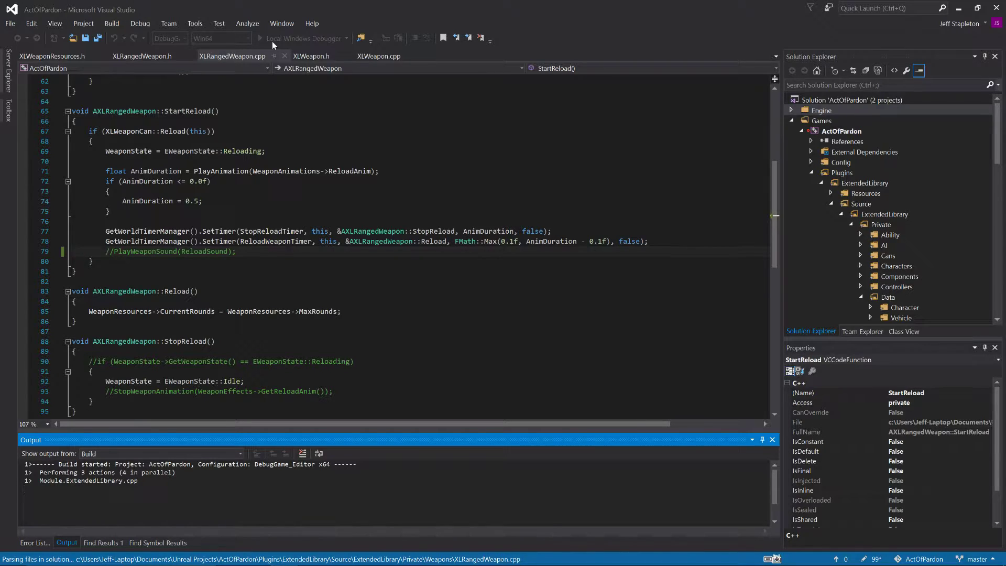
# Step: Open XLWeaponSoundManager.cpp from the Private Managers folder and XLWeaponSoundManager.h from the Public one, and review the declared weapon sounds
pyautogui.scroll(-6, 803, 220)
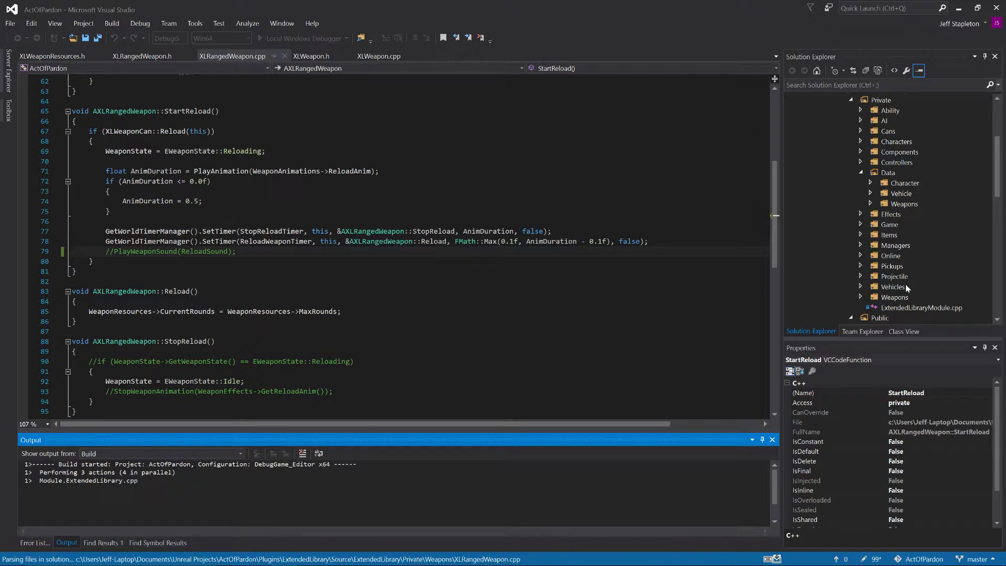
pyautogui.click(861, 244)
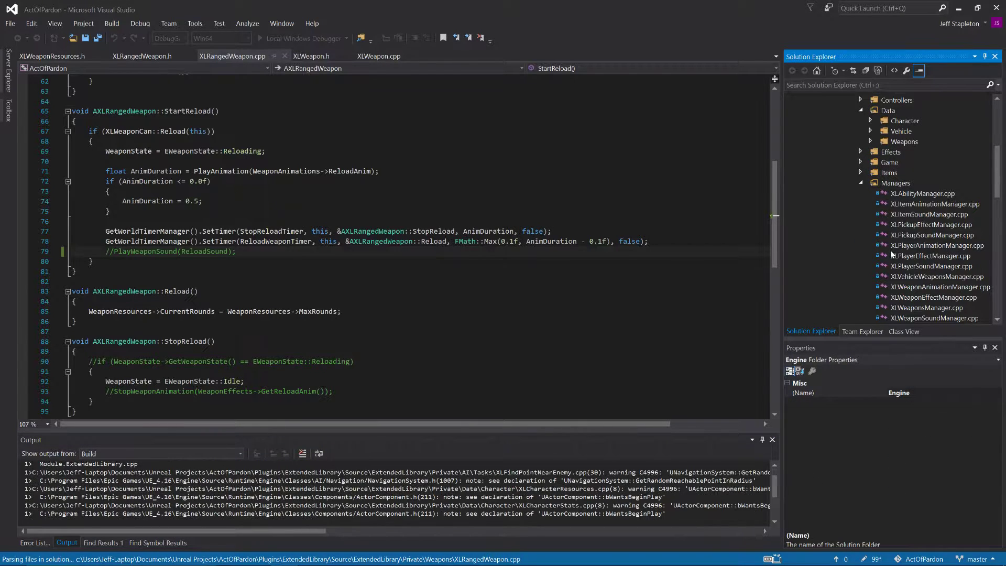
pyautogui.scroll(-1, 969, 248)
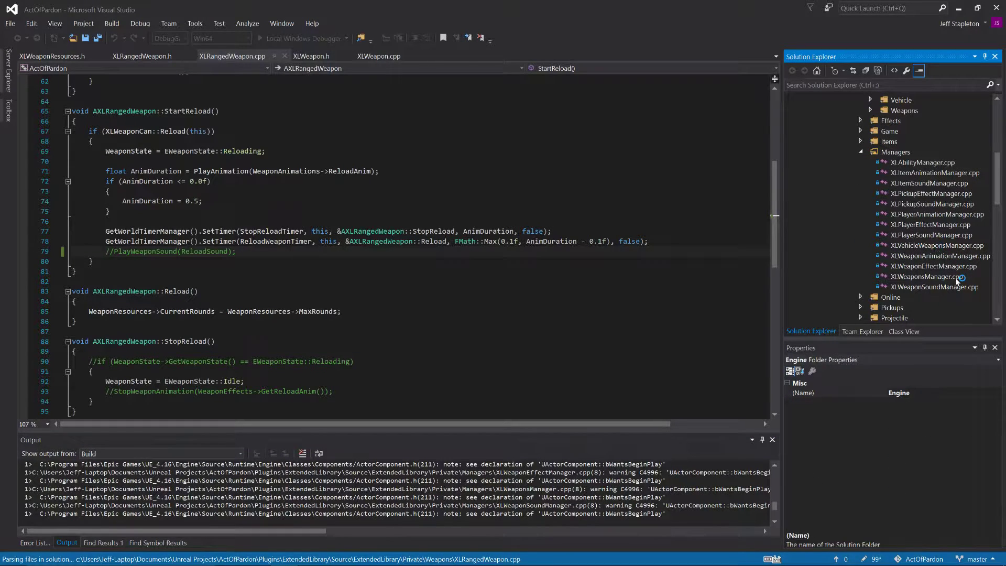
pyautogui.click(942, 287)
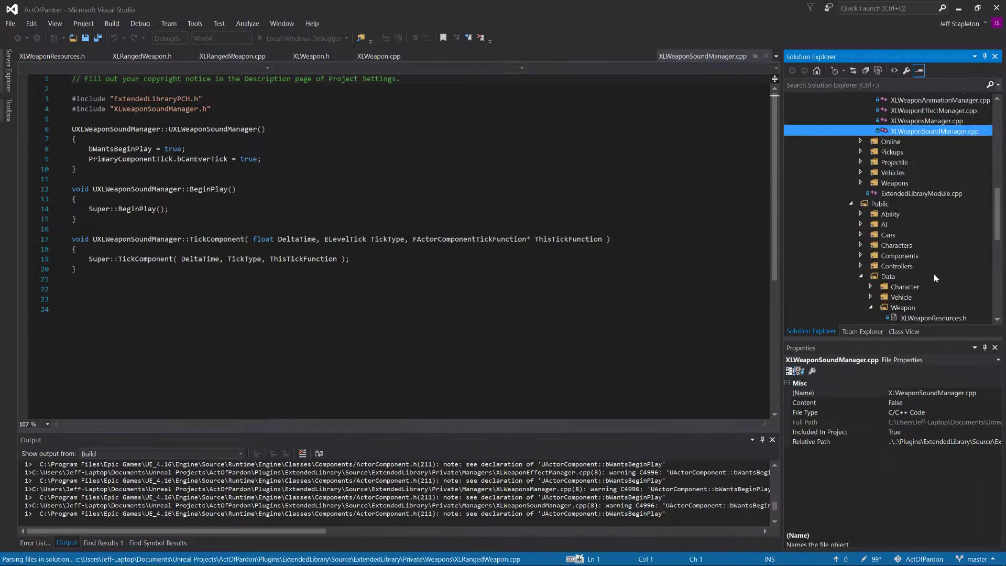
pyautogui.scroll(-5, 929, 269)
pyautogui.doubleClick(927, 193)
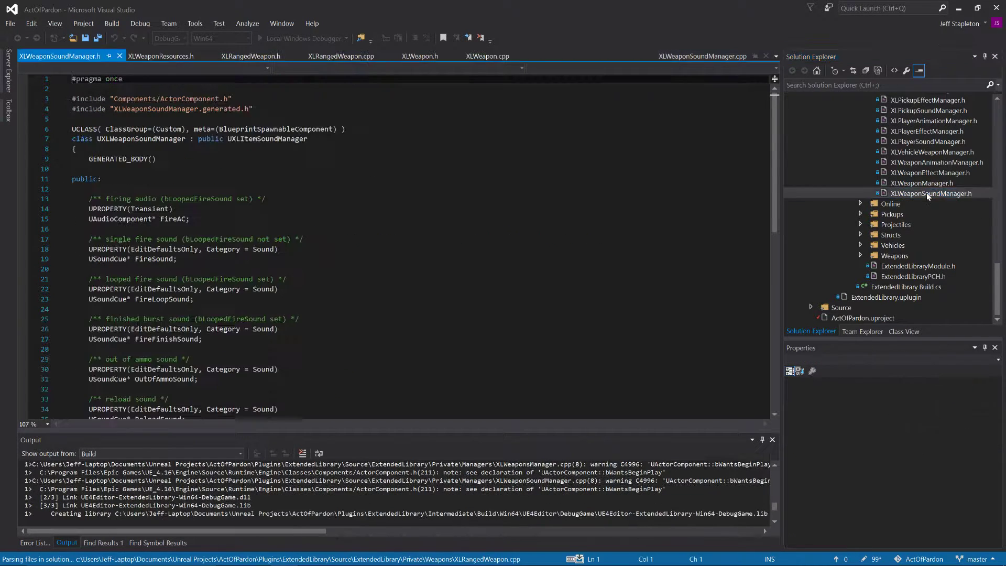
pyautogui.scroll(-1, 359, 189)
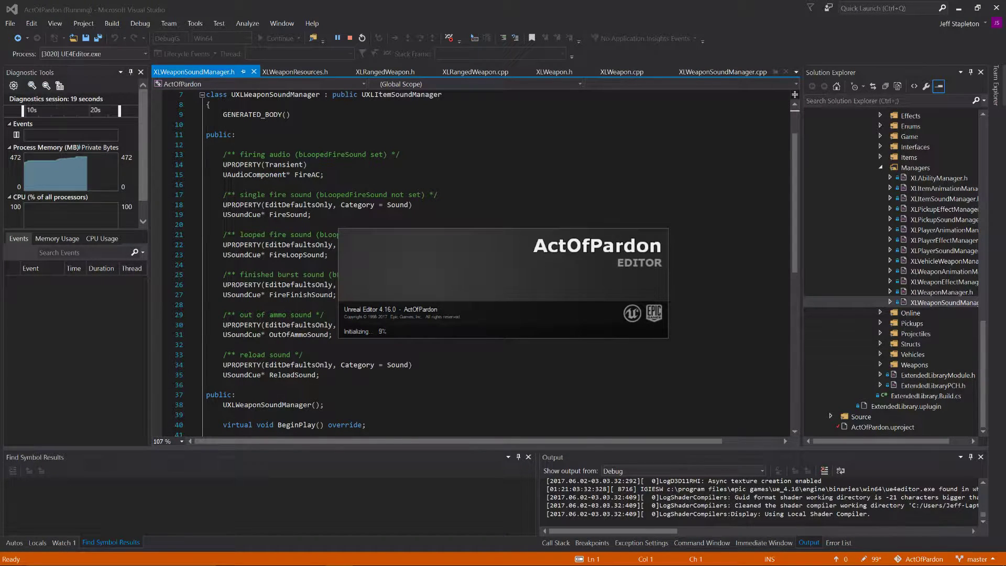
# Step: Look around FlyingExampleMap in the Unreal Editor, start playing the level and test the character's movement and crouching
pyautogui.moveTo(476, 562)
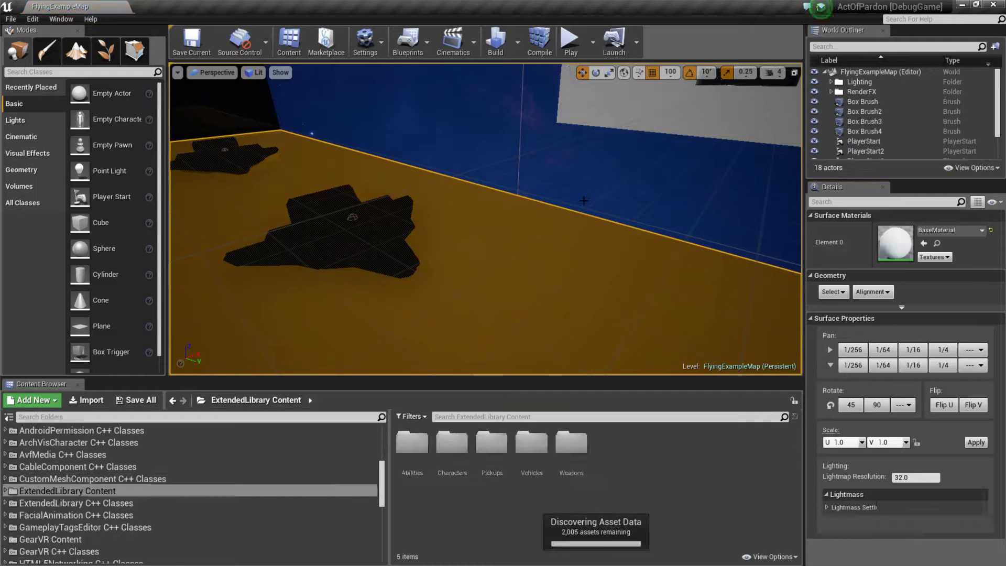
pyautogui.moveTo(584, 201); pyautogui.dragTo(408, 168, button='right')
pyautogui.press('w')
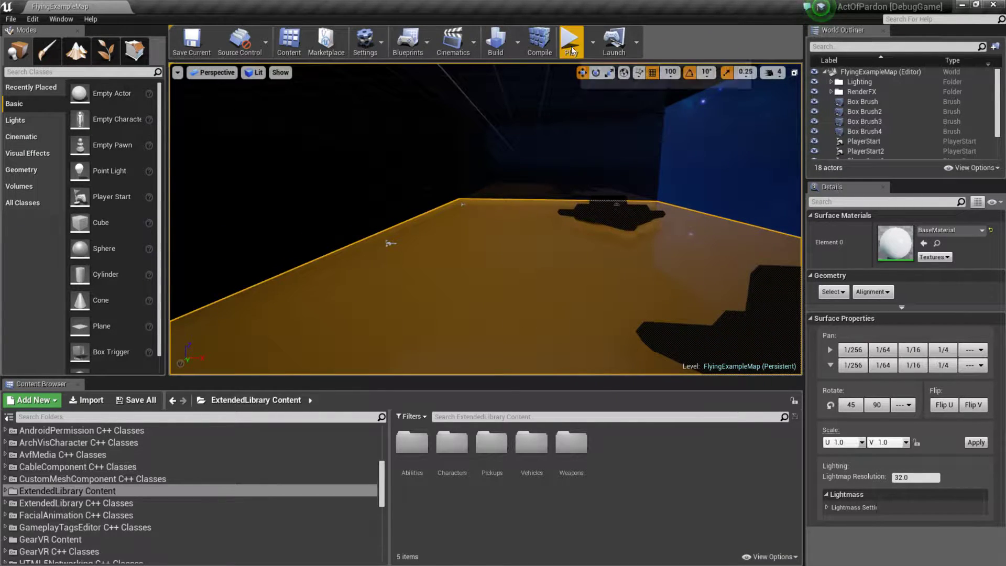
pyautogui.click(568, 46)
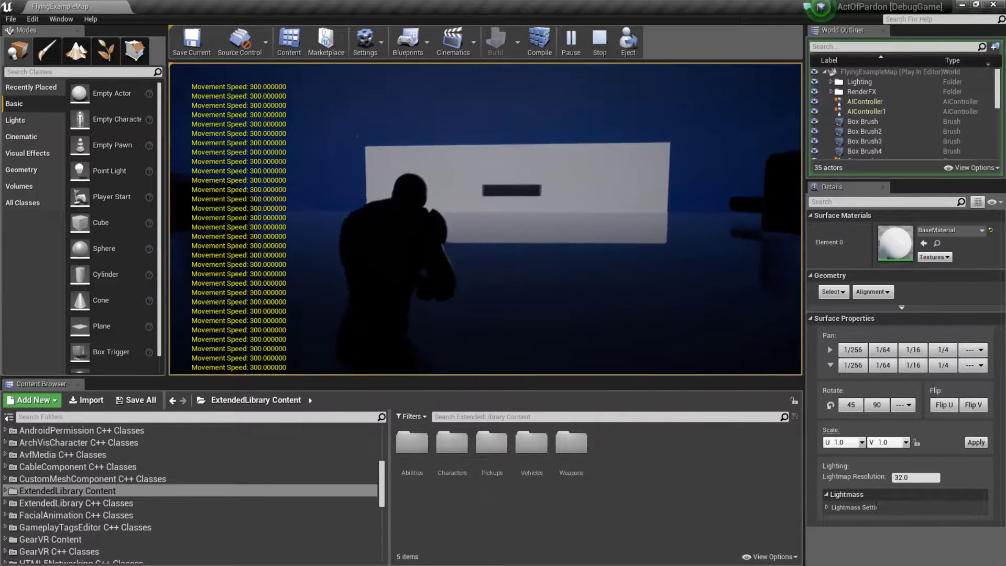
pyautogui.press('c')
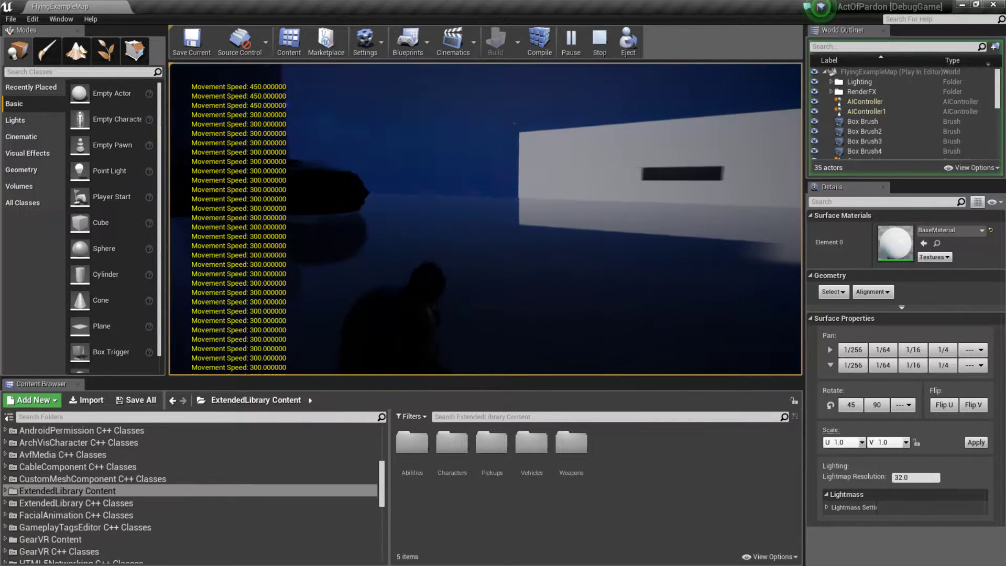
pyautogui.press('c')
pyautogui.press('c')
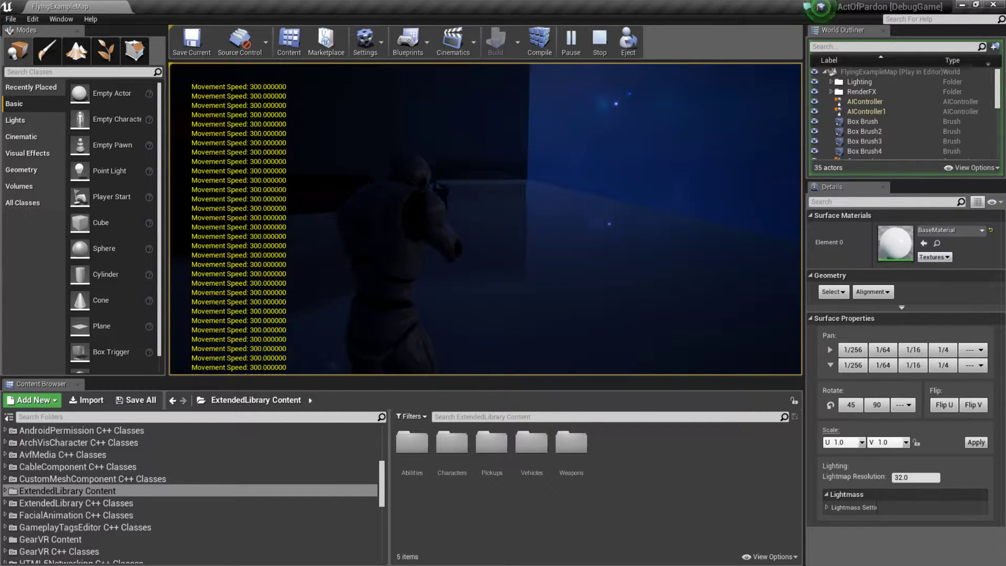
# Step: Continue playtesting the character and lower the computer's volume to 10
pyautogui.click(486, 219)
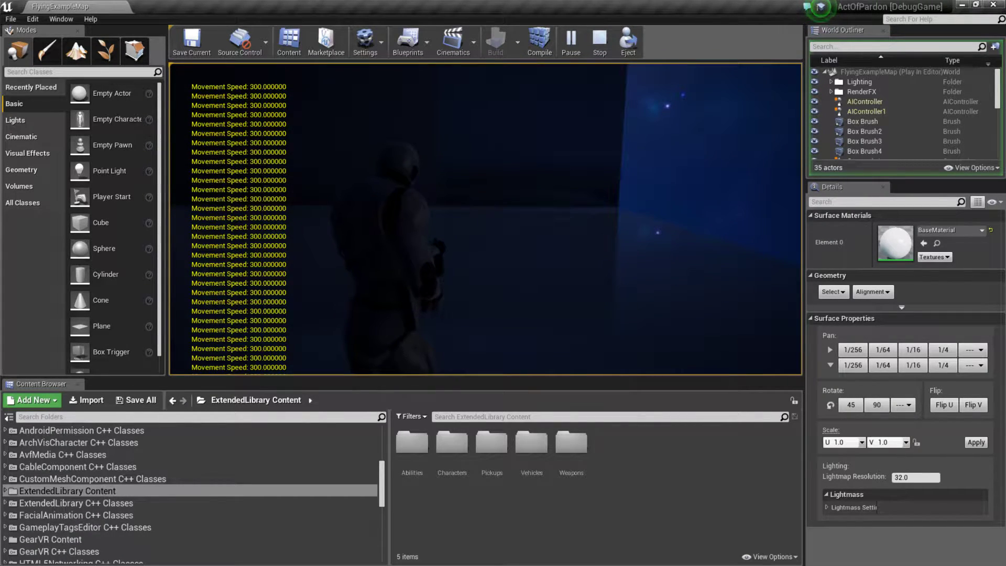
pyautogui.press('XF86AudioLowerVolume')
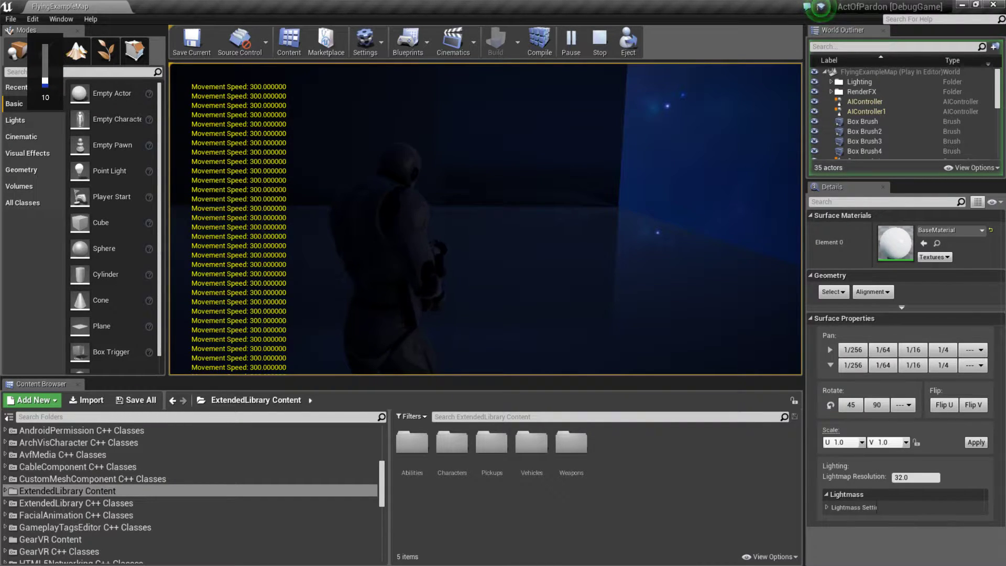
pyautogui.click(486, 219)
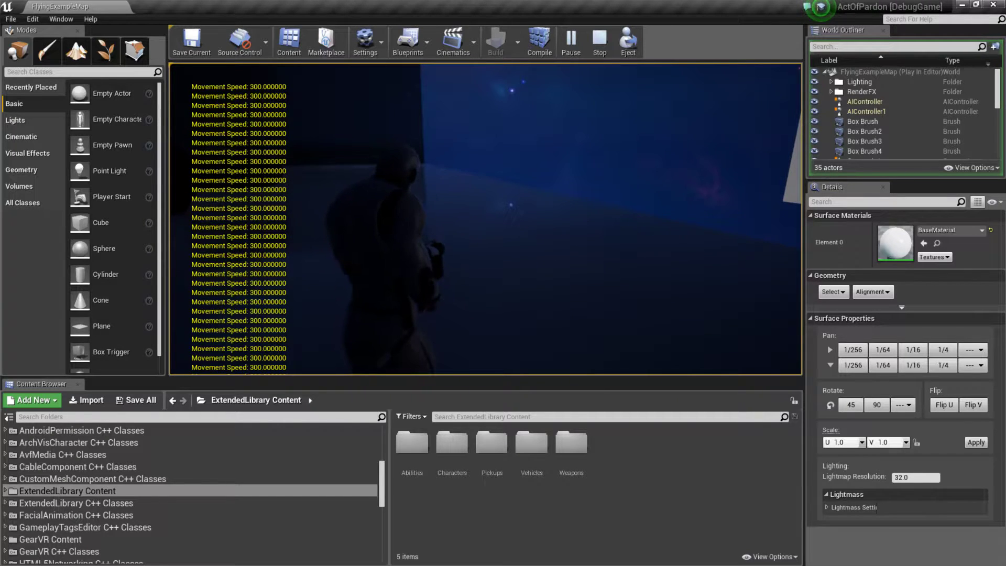
# Step: Stop playing the level, switch back to Visual Studio and end the debugging session
pyautogui.click(593, 48)
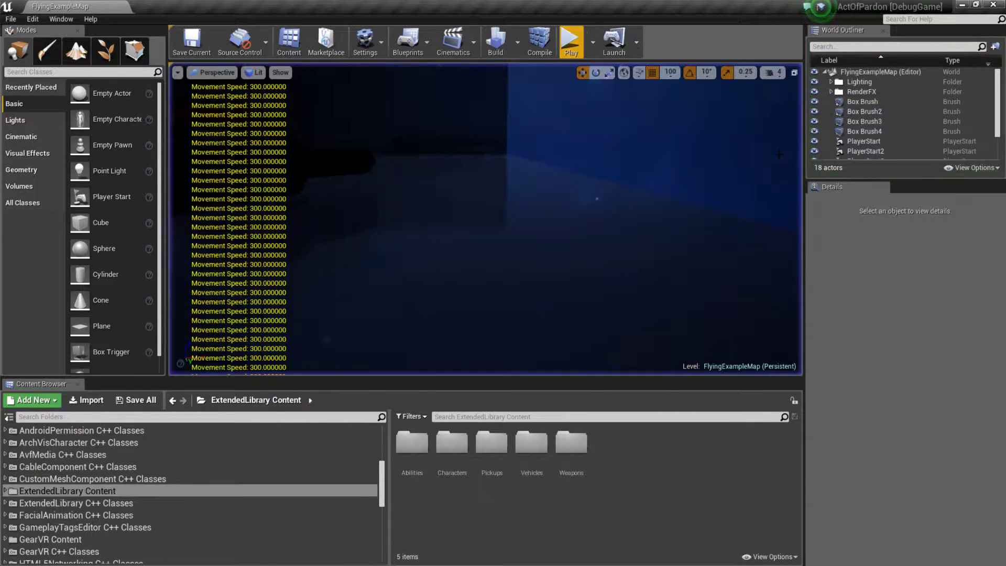
pyautogui.hotkey('alt', 'Tab')
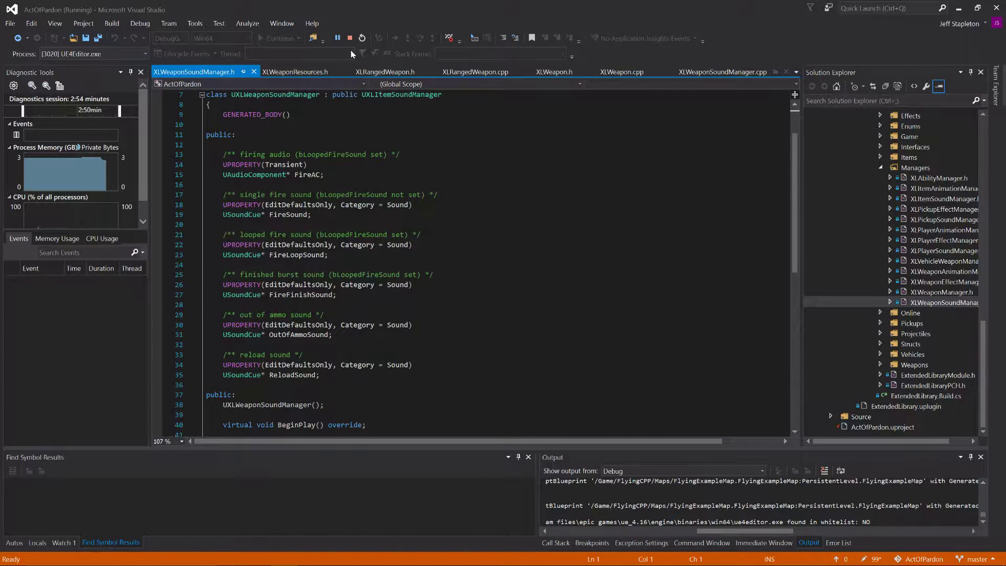
pyautogui.click(350, 38)
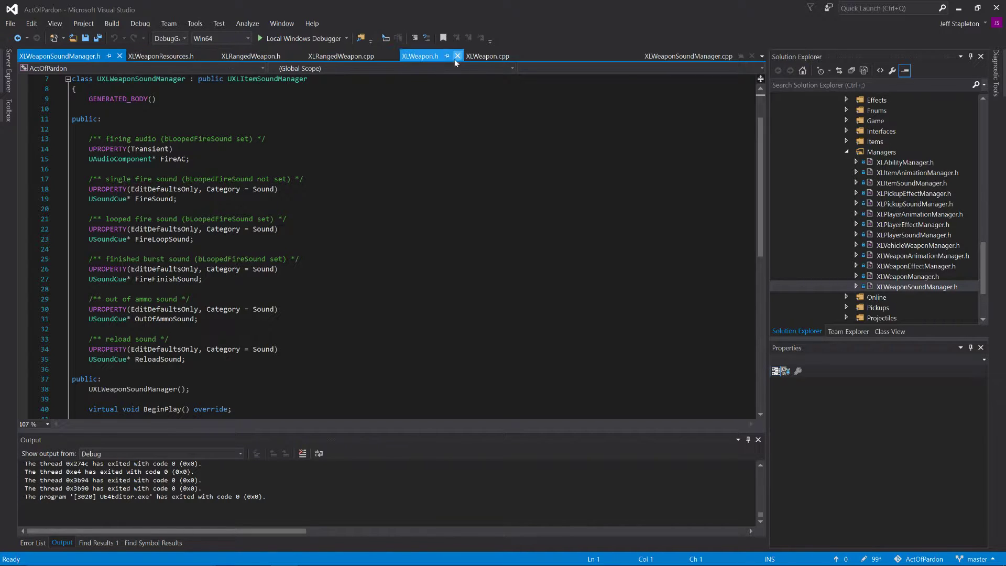
# Step: In XLRangedWeapon.cpp, uncomment the PlayWeaponSound call in StartReload(), pass it WeaponSounds->ReloadSound, and save the file
pyautogui.click(324, 58)
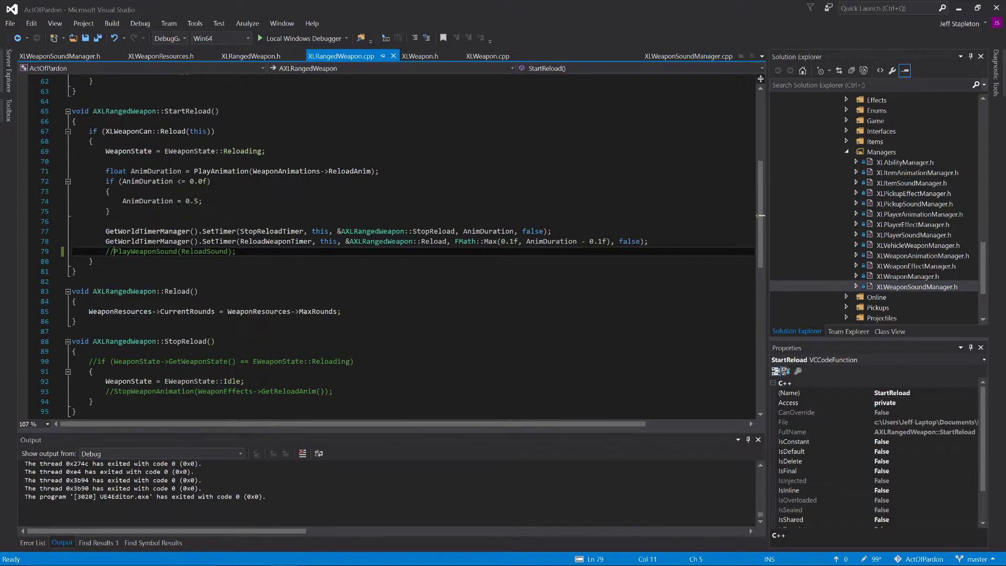
pyautogui.press('BackSpace')
pyautogui.press('BackSpace')
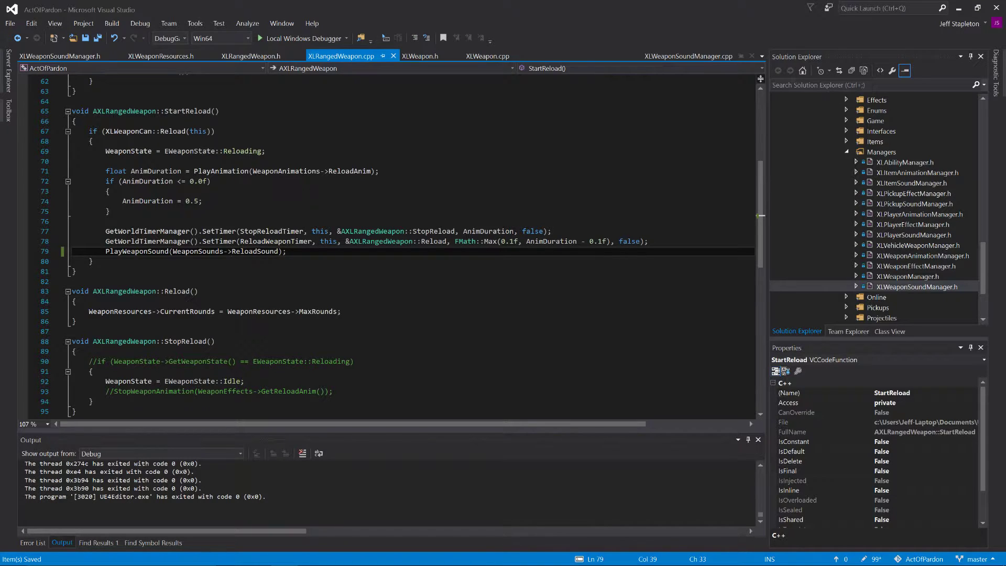
# Step: Build ActOfPardon and launch it in the debugger, and stop the debugging session while the editor is loading
pyautogui.press('F5')
pyautogui.click(451, 342)
pyautogui.click(203, 201)
pyautogui.scroll(5, 388, 247)
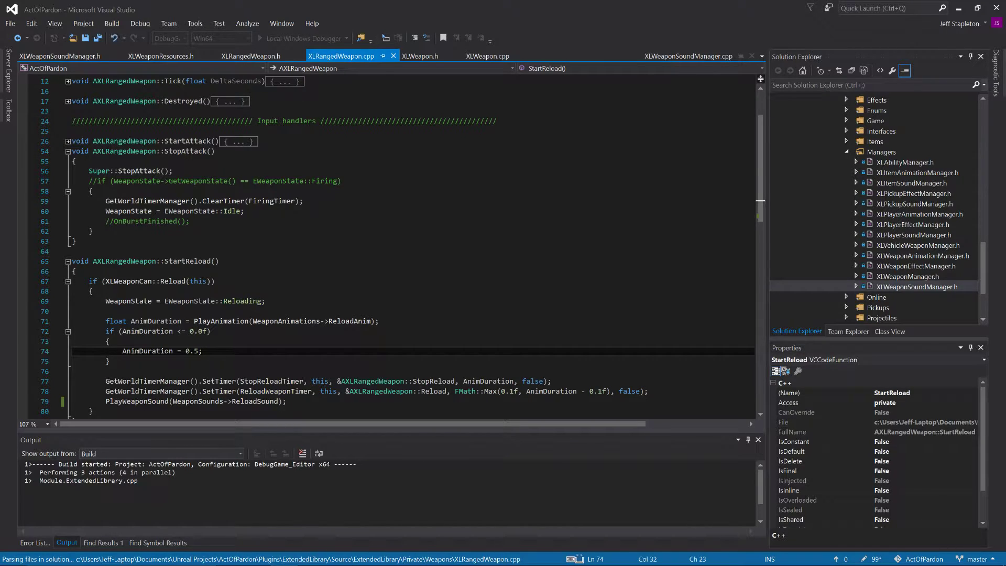
pyautogui.scroll(-7, 388, 247)
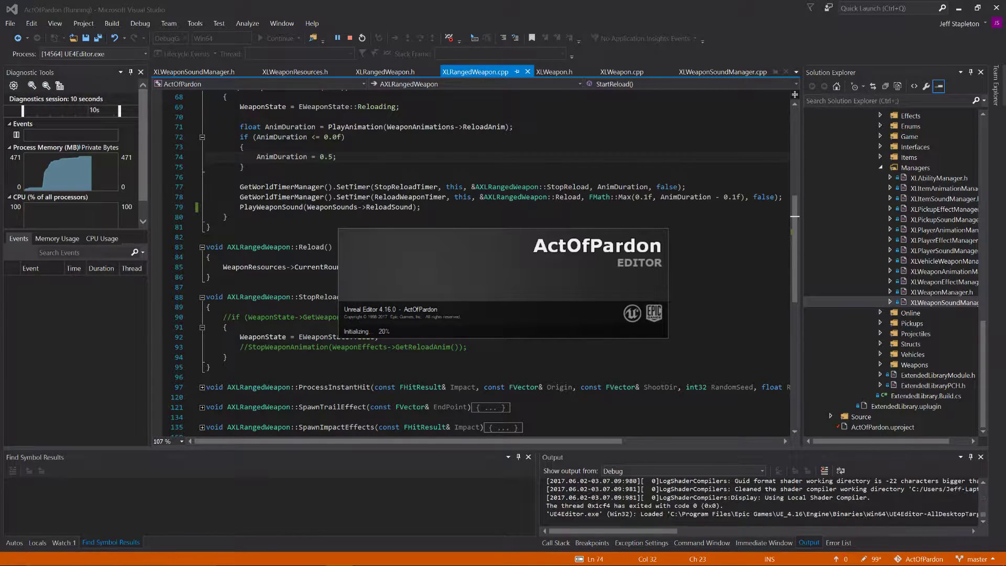
pyautogui.click(475, 197)
pyautogui.click(350, 38)
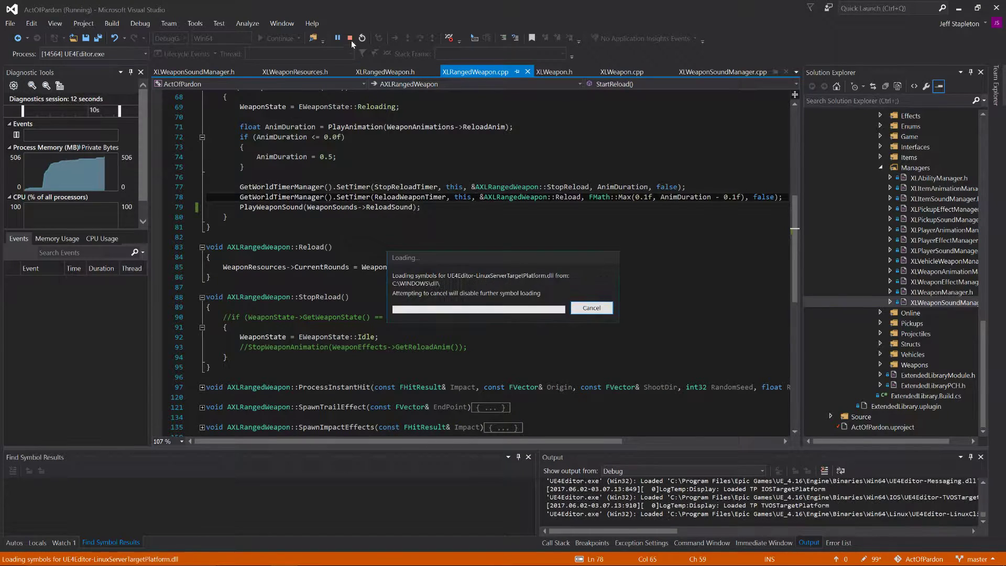
pyautogui.click(375, 252)
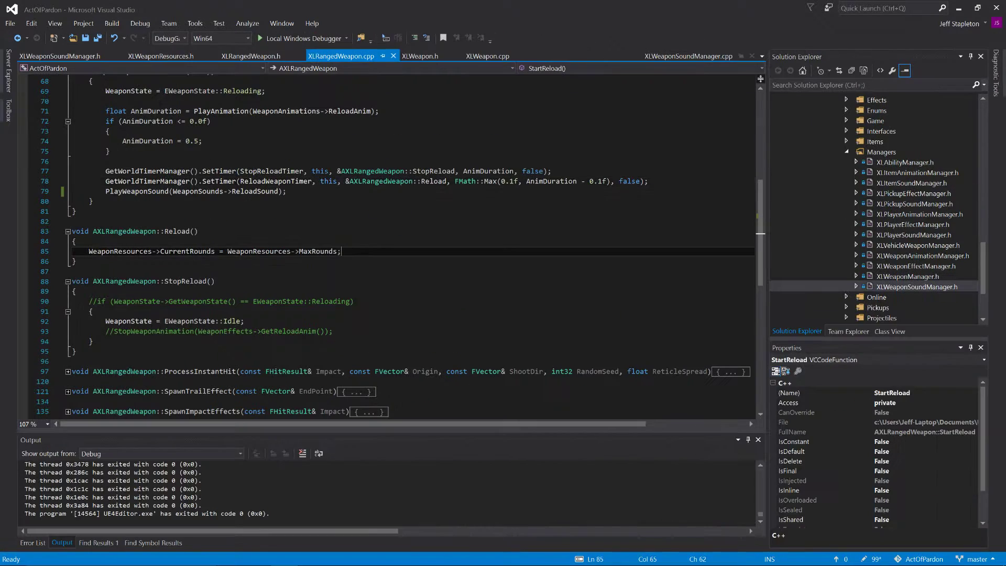
pyautogui.write('s')
pyautogui.scroll(-4, 374, 251)
pyautogui.scroll(6, 374, 251)
pyautogui.scroll(1, 402, 247)
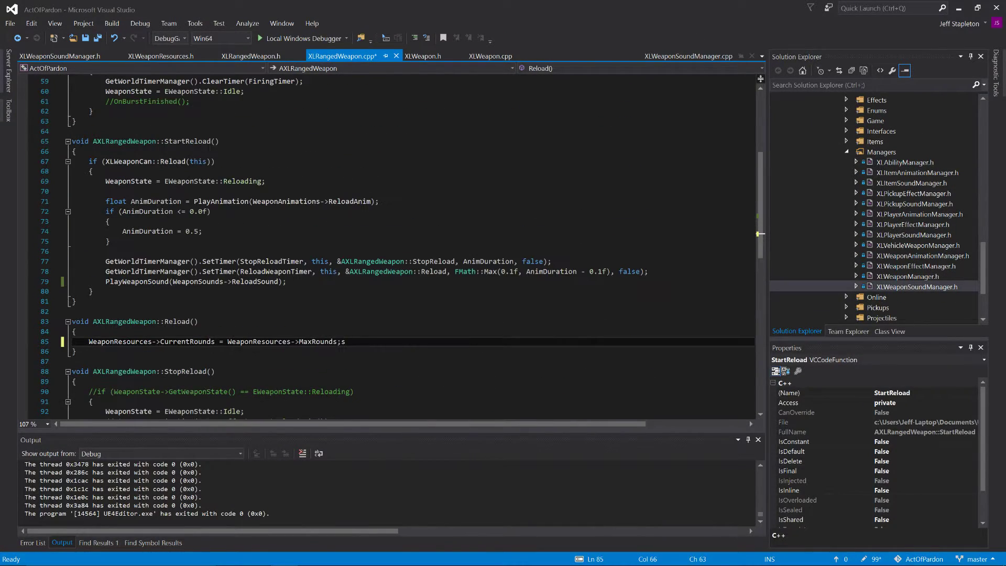
pyautogui.scroll(1, 403, 247)
pyautogui.hotkey('ctrl', 's')
pyautogui.scroll(3, 402, 246)
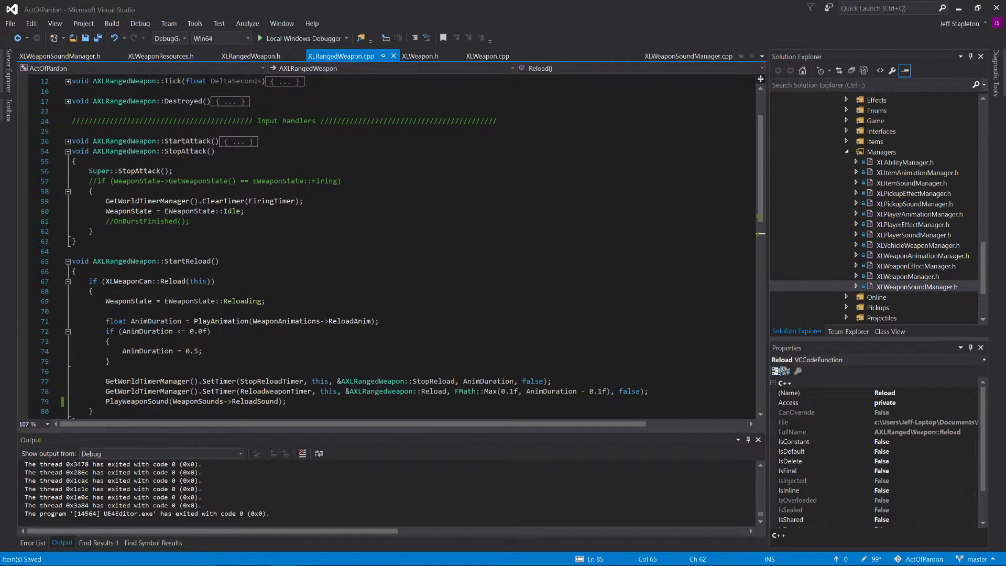
# Step: Review StartReload() in XLRangedWeapon.cpp, examining its reload condition, the Reloading state assignment and the two SetTimer calls
pyautogui.scroll(-5, 402, 247)
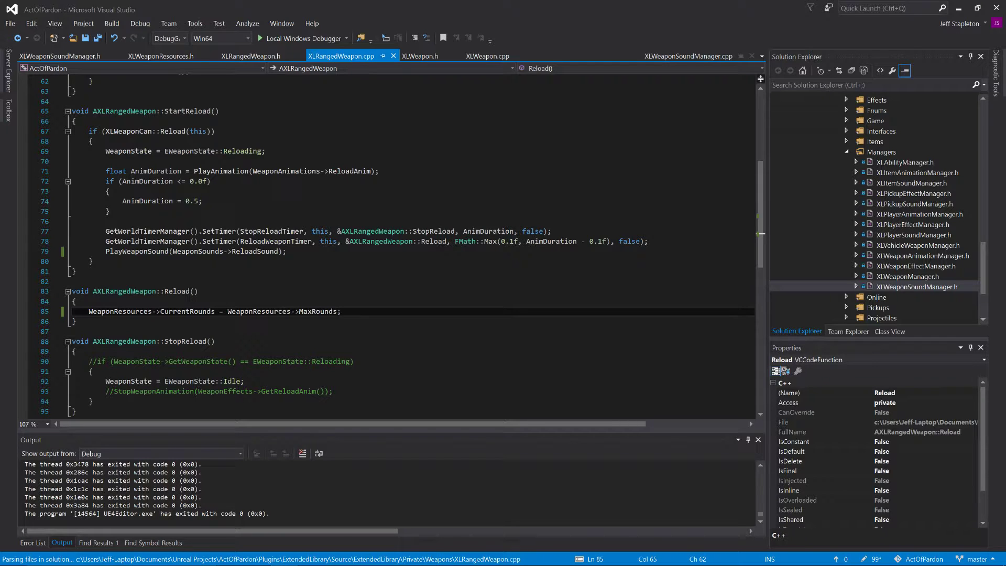
pyautogui.moveTo(165, 111); pyautogui.dragTo(208, 120)
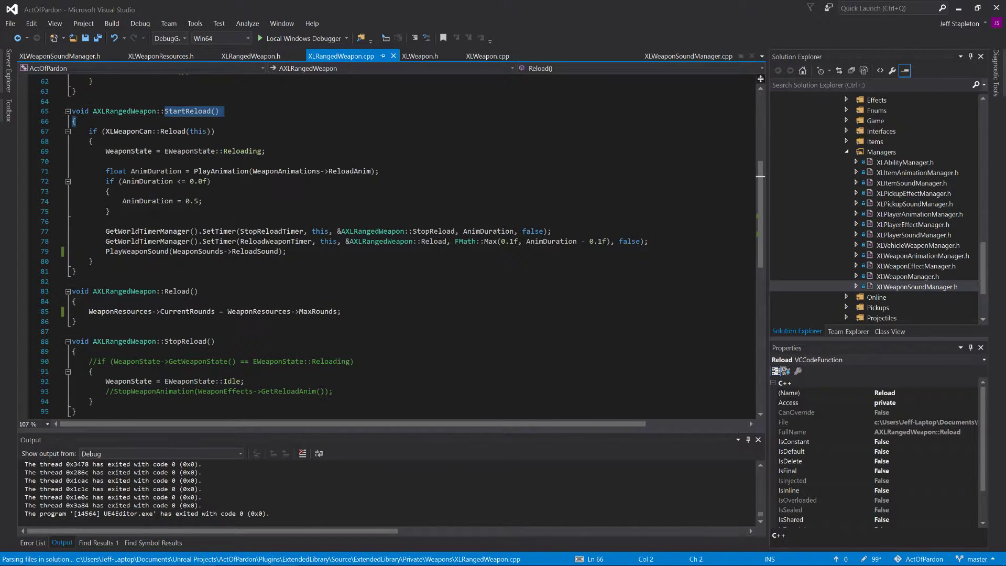
pyautogui.moveTo(89, 131); pyautogui.dragTo(215, 131)
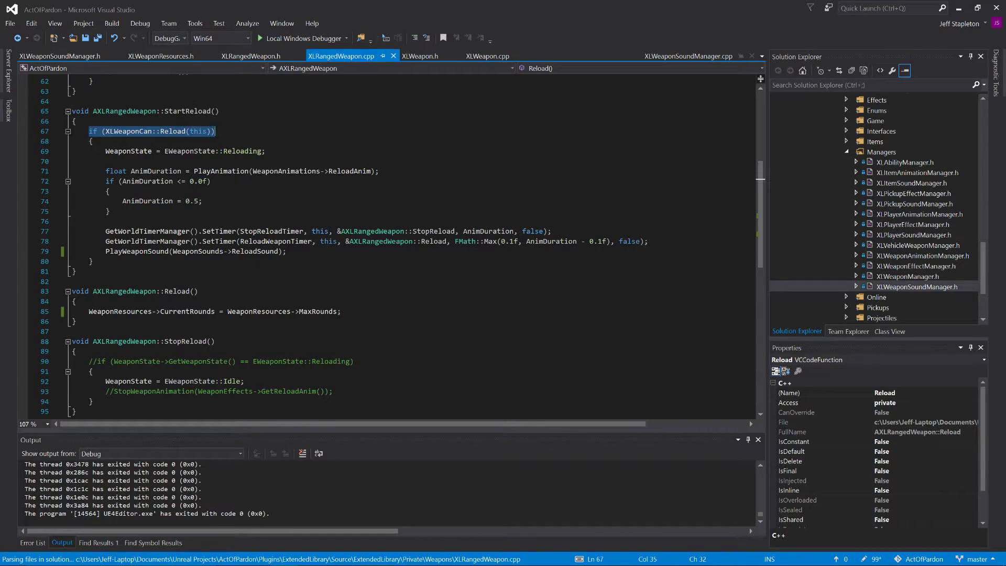
pyautogui.hotkey('shift', 'Down')
pyautogui.hotkey('shift', 'Down')
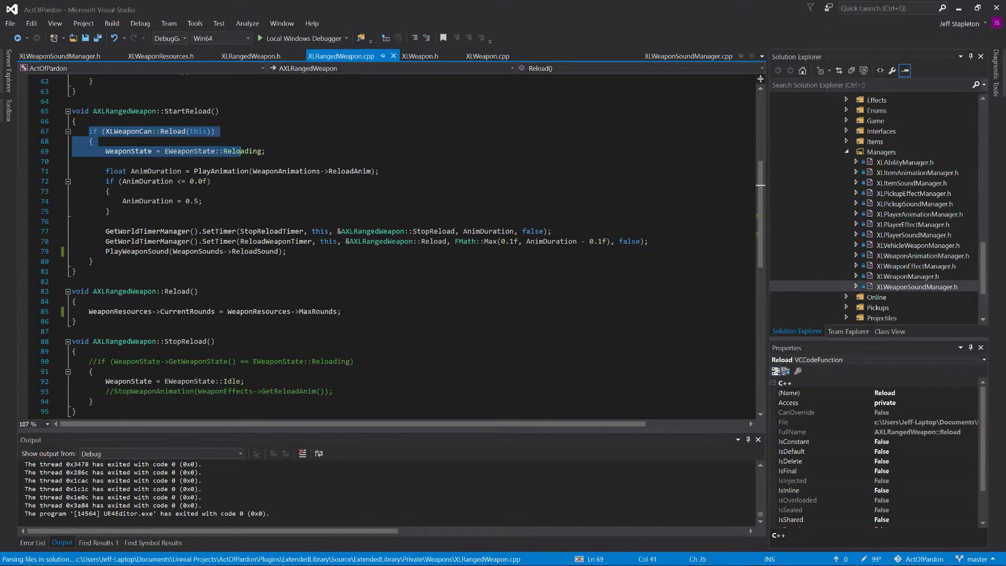
pyautogui.hotkey('ctrl', 'shift', 'Right')
pyautogui.click(161, 132)
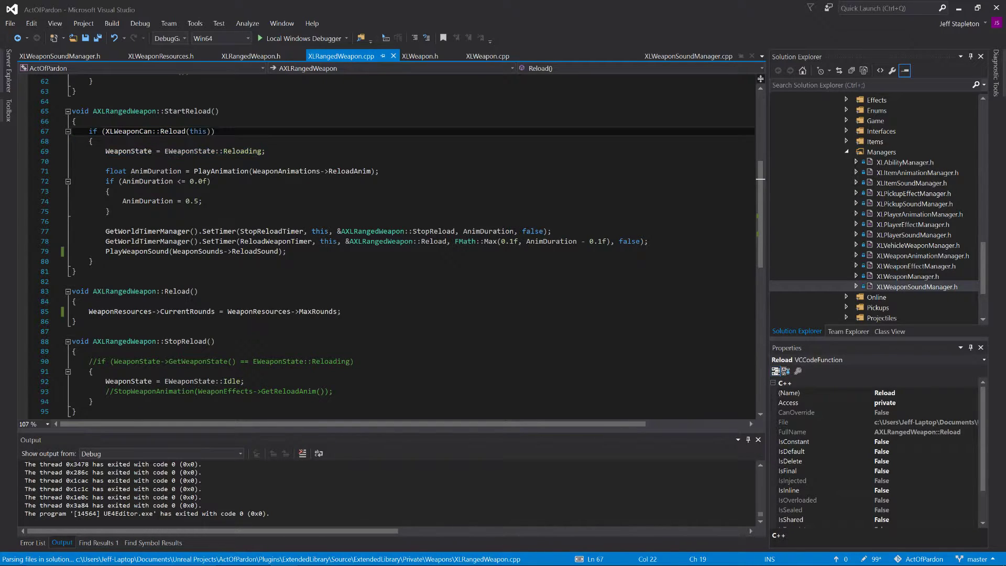
pyautogui.moveTo(106, 151); pyautogui.dragTo(628, 241)
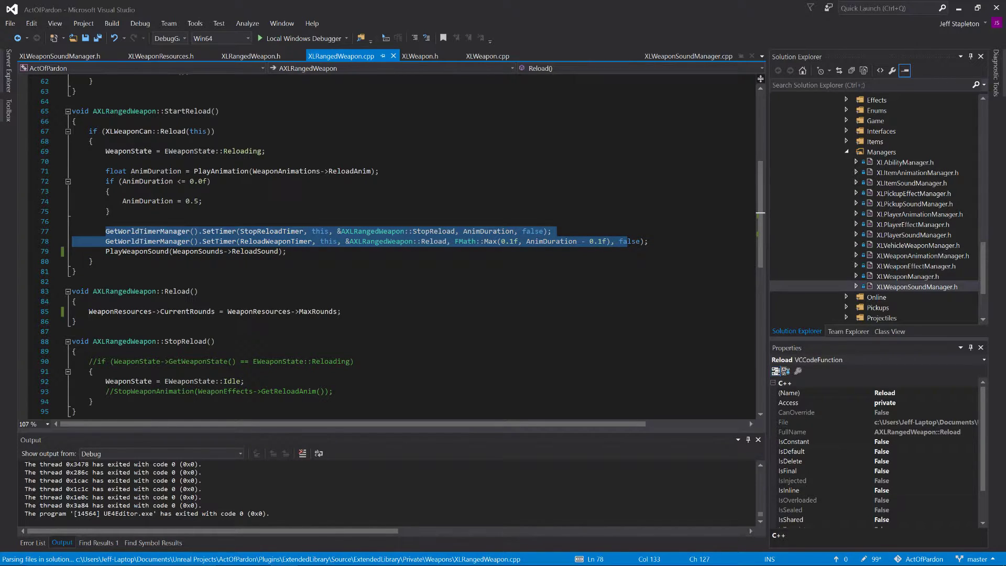
pyautogui.scroll(-2, 434, 247)
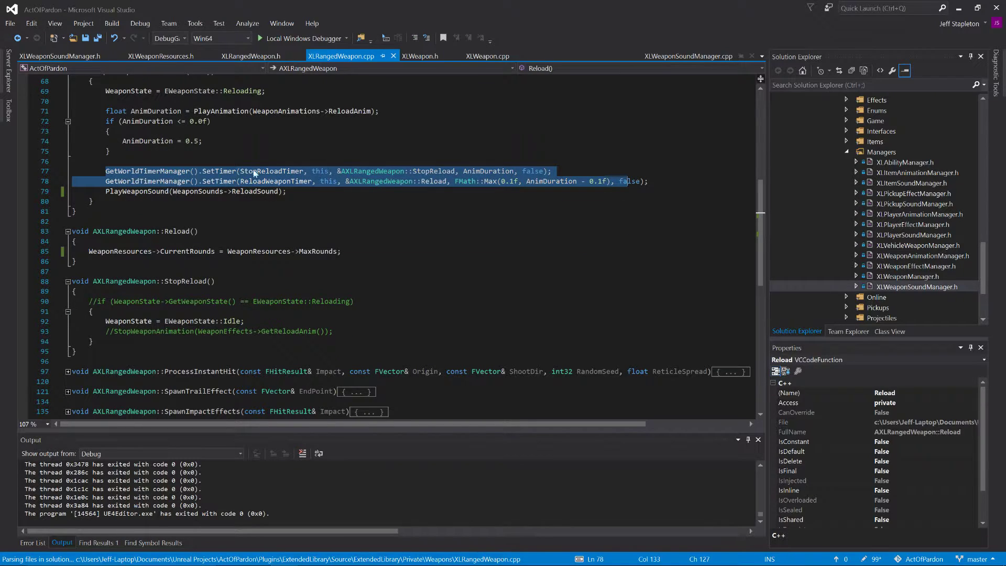
pyautogui.scroll(1, 526, 207)
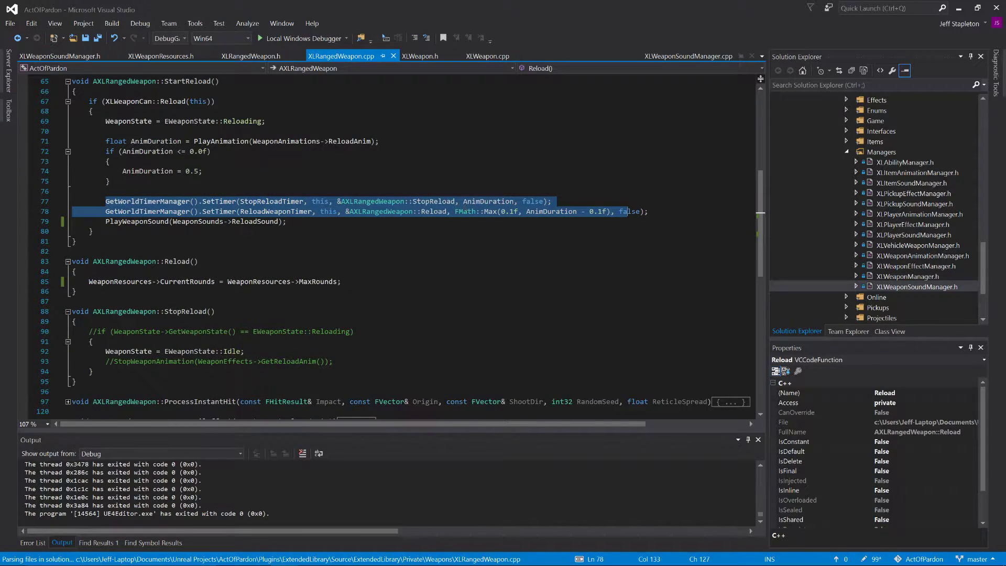
pyautogui.scroll(1, 464, 203)
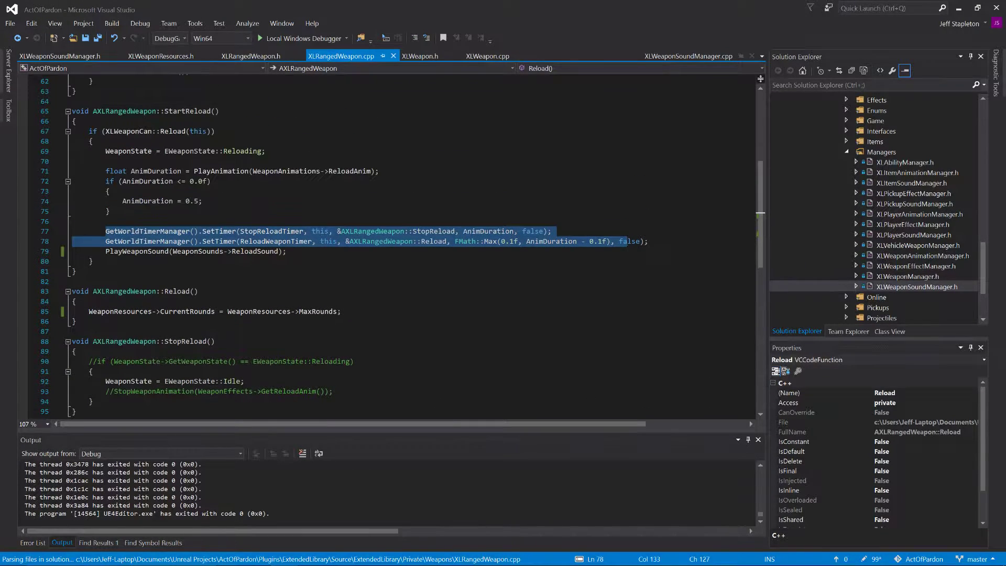
# Step: Examine how AnimDuration is used in the StopReloadTimer and ReloadWeaponTimer calls of StartReload()
pyautogui.doubleClick(480, 231)
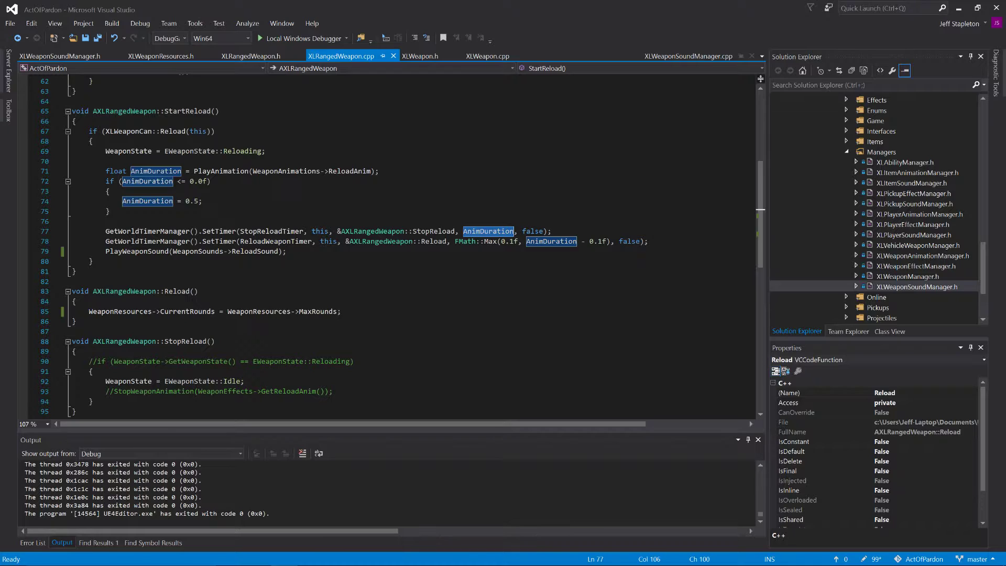
pyautogui.press('Down')
pyautogui.press('Down')
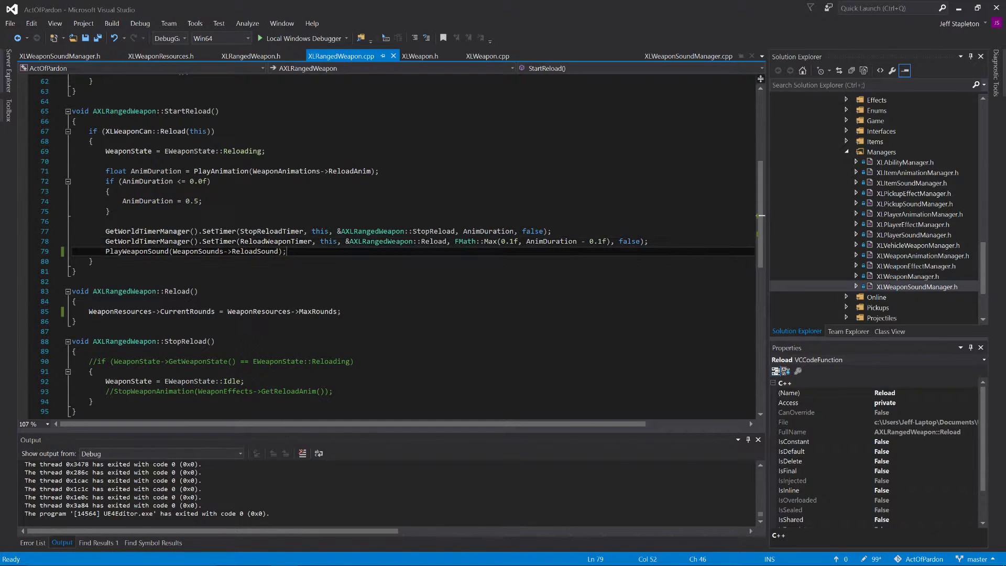
pyautogui.doubleClick(547, 243)
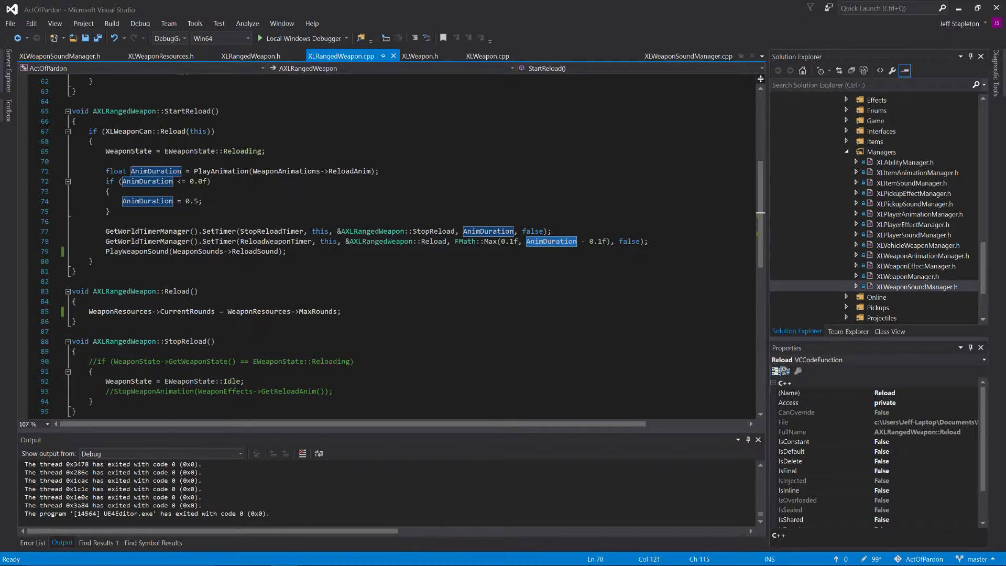
pyautogui.write('w')
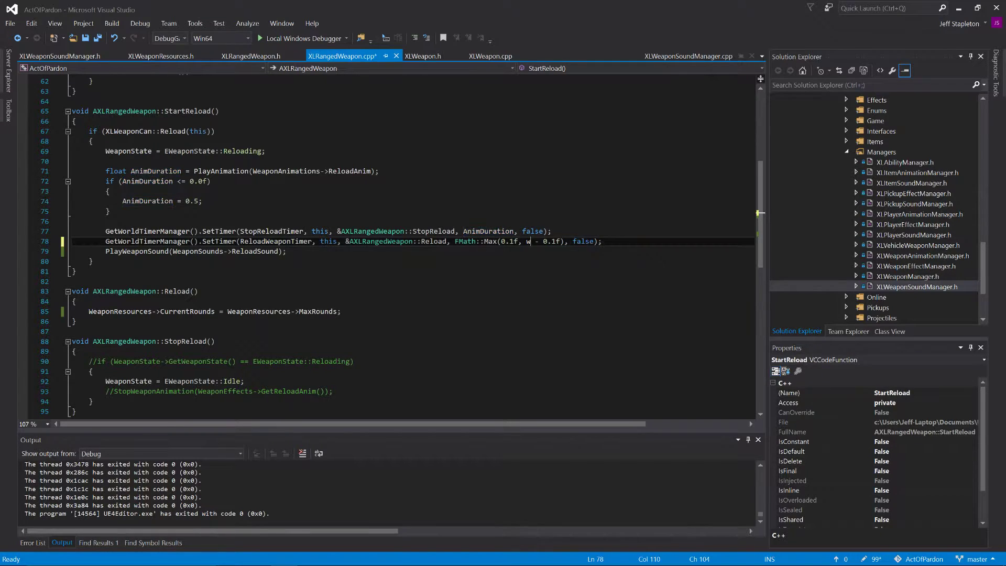
pyautogui.hotkey('ctrl', 'z')
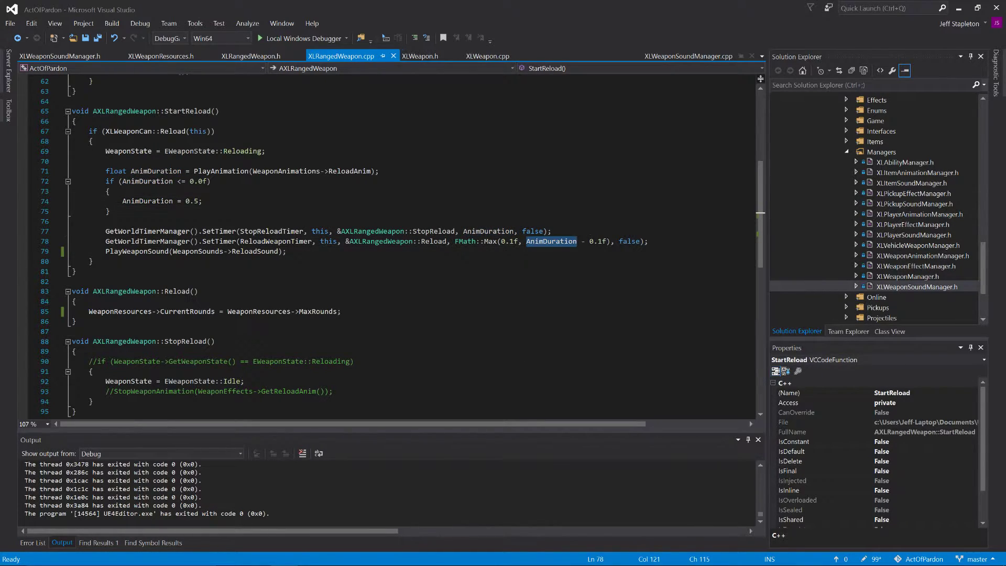
# Step: Review the Reload() function's CurrentRounds assignment and the StopReload() function in XLRangedWeapon.cpp
pyautogui.click(72, 281)
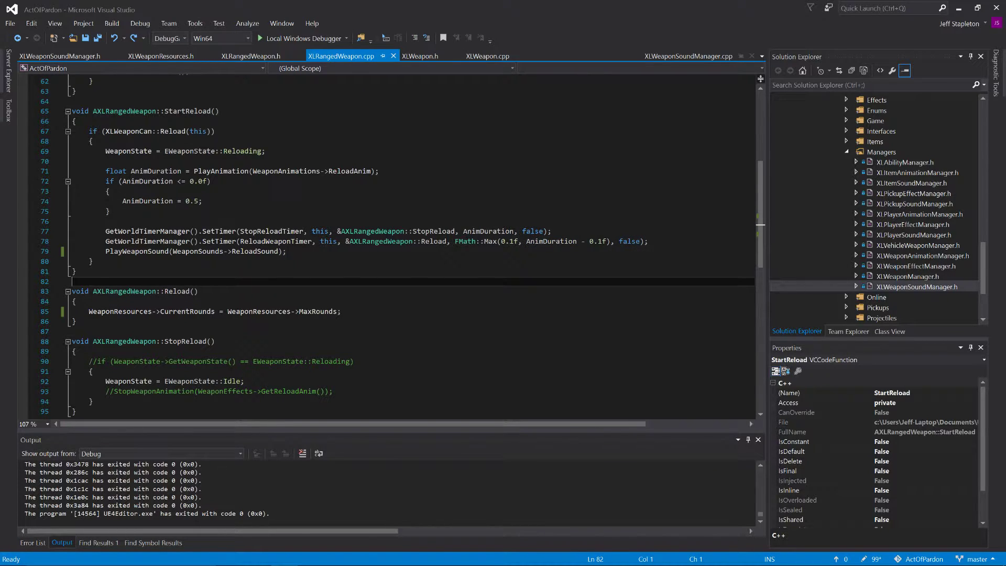
pyautogui.scroll(-1, 398, 246)
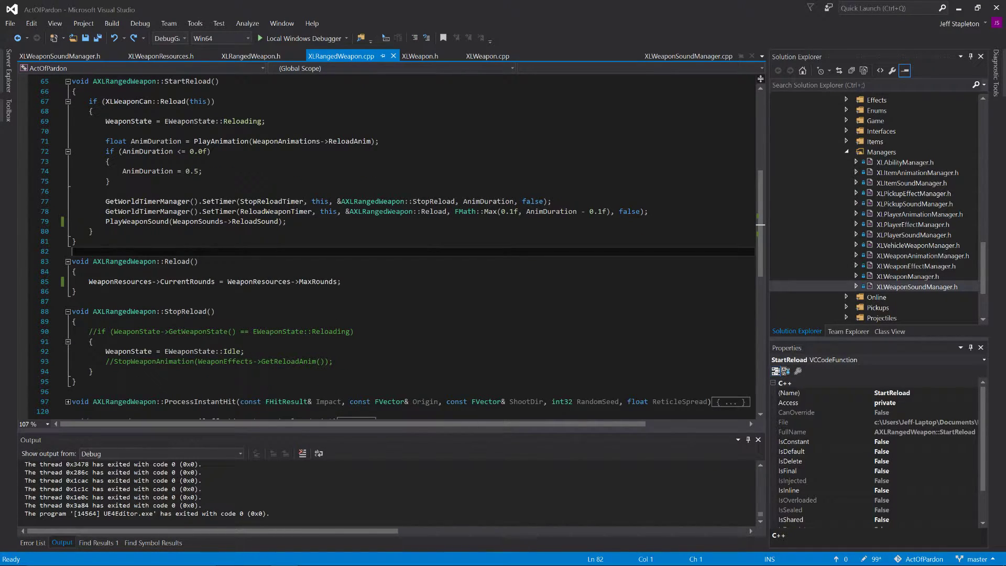
pyautogui.scroll(-2, 398, 247)
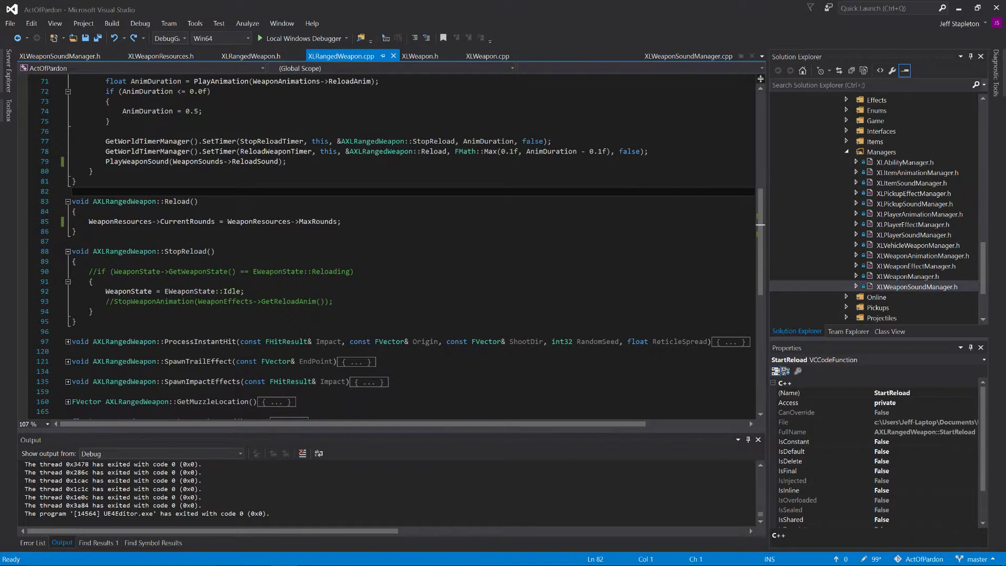
pyautogui.moveTo(89, 221); pyautogui.dragTo(324, 223)
pyautogui.click(324, 231)
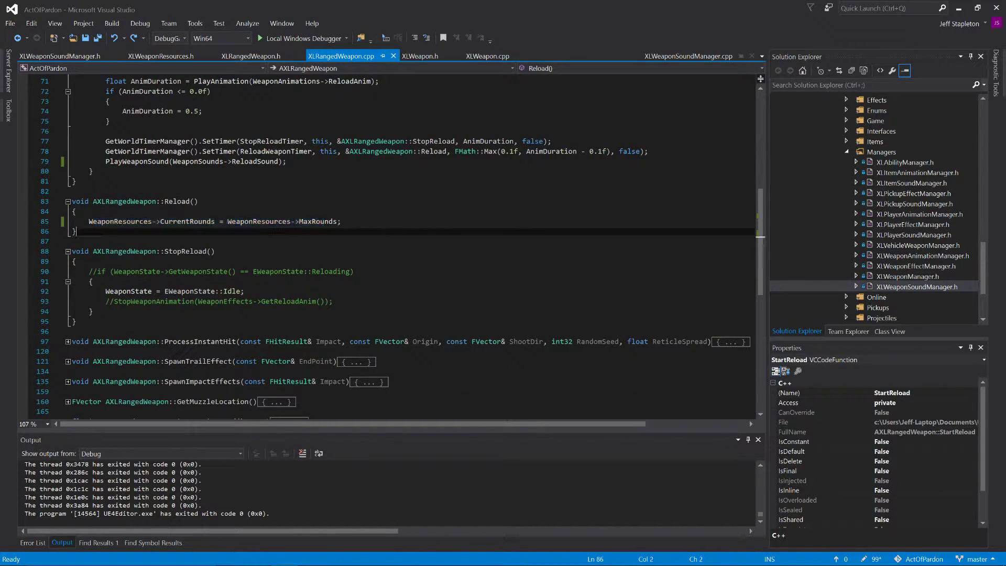
pyautogui.scroll(-1, 324, 232)
pyautogui.scroll(2, 324, 231)
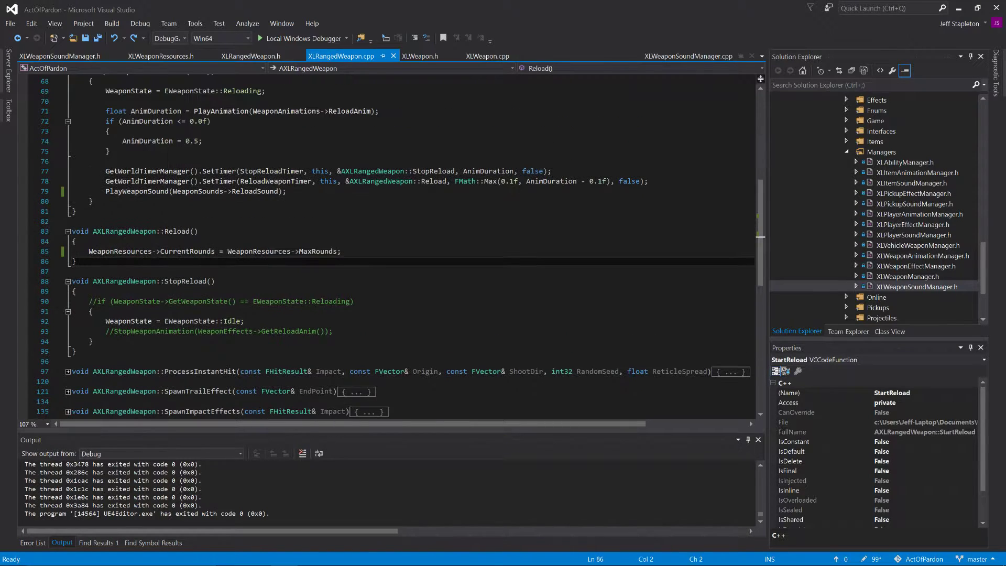
pyautogui.scroll(-1, 324, 232)
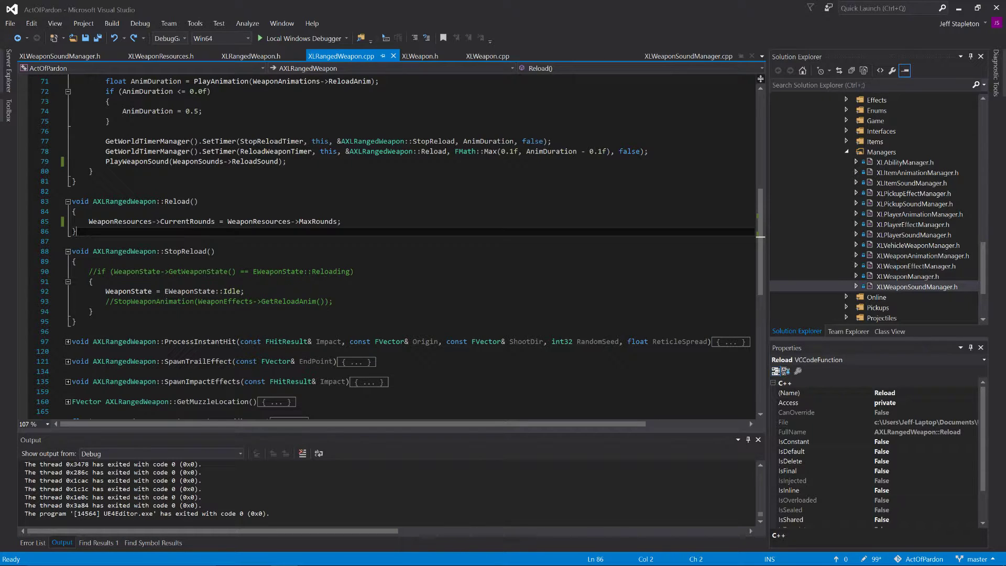
pyautogui.scroll(4, 388, 247)
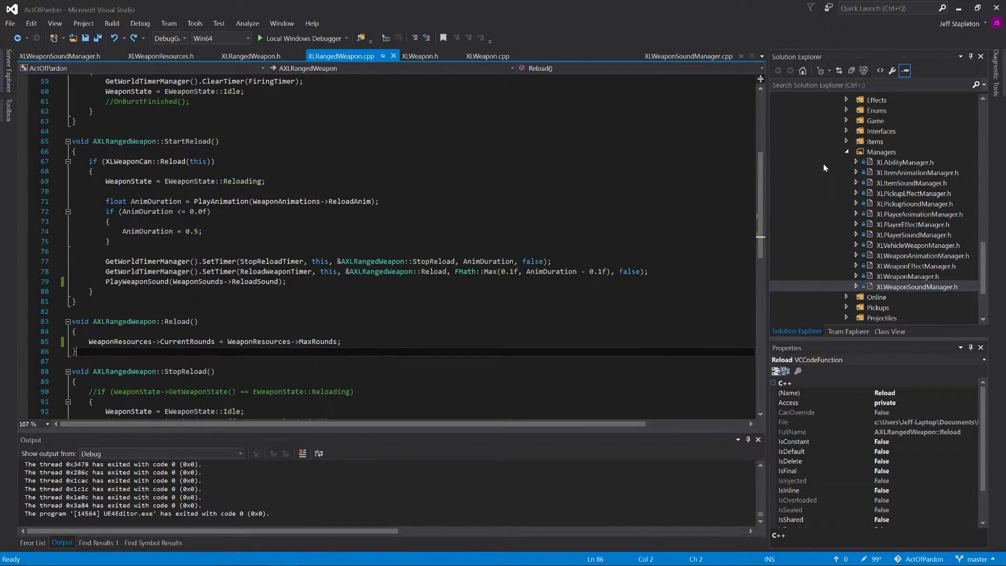
# Step: Collapse the Managers folder, open XLPlayerController.h from the Public Controllers folder, review its declarations and close the file
pyautogui.click(848, 152)
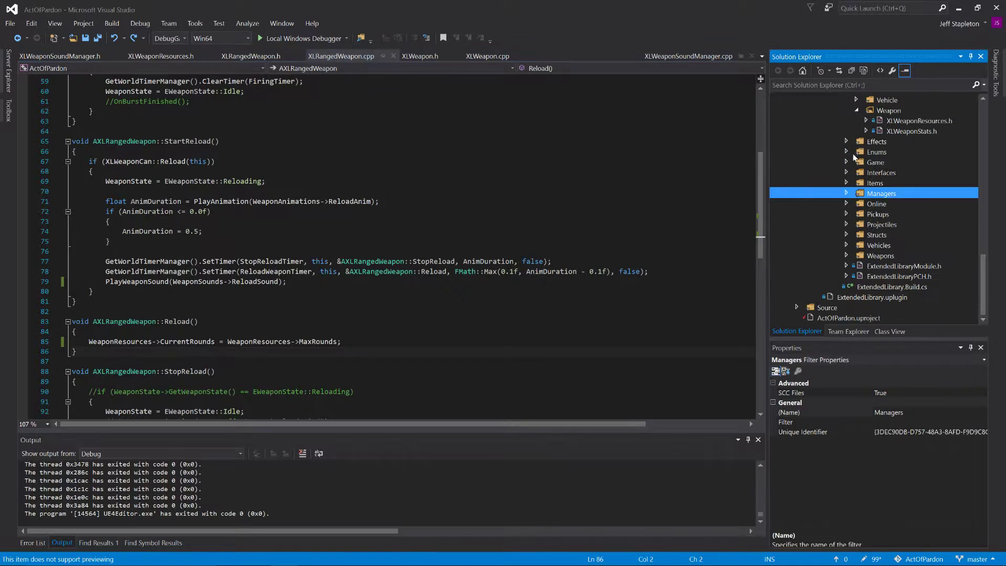
pyautogui.scroll(1, 851, 172)
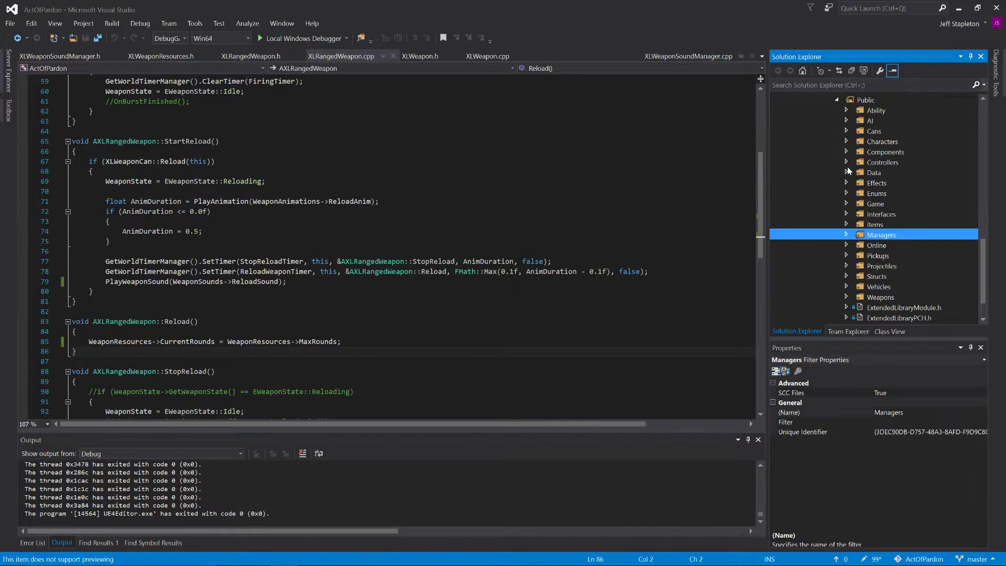
pyautogui.click(847, 163)
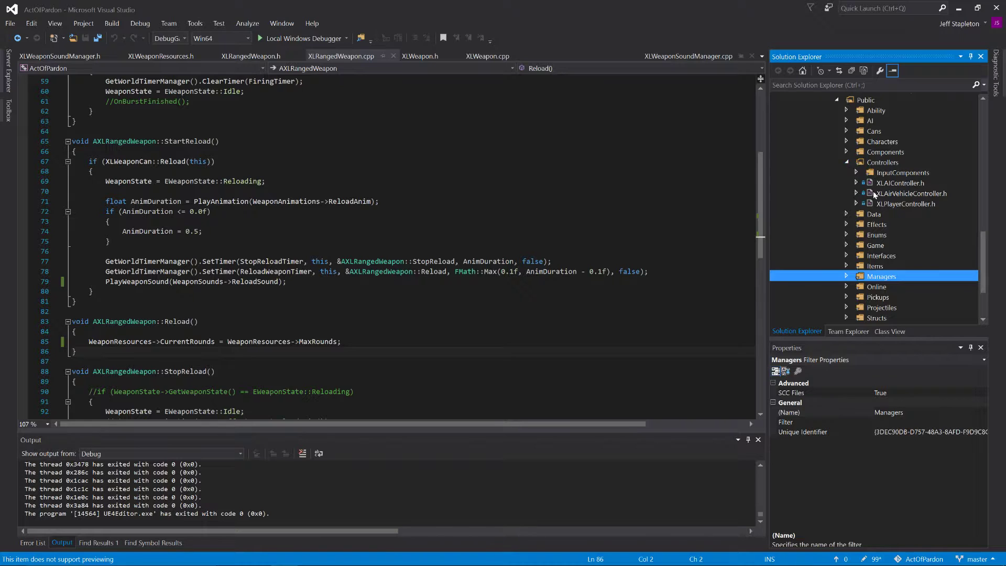
pyautogui.click(914, 206)
pyautogui.doubleClick(915, 205)
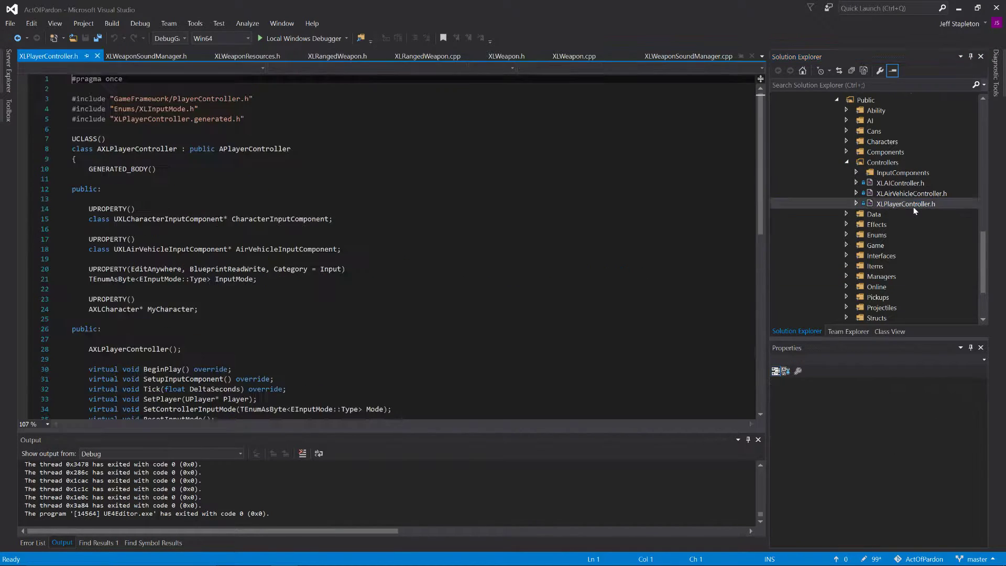
pyautogui.scroll(2, 388, 247)
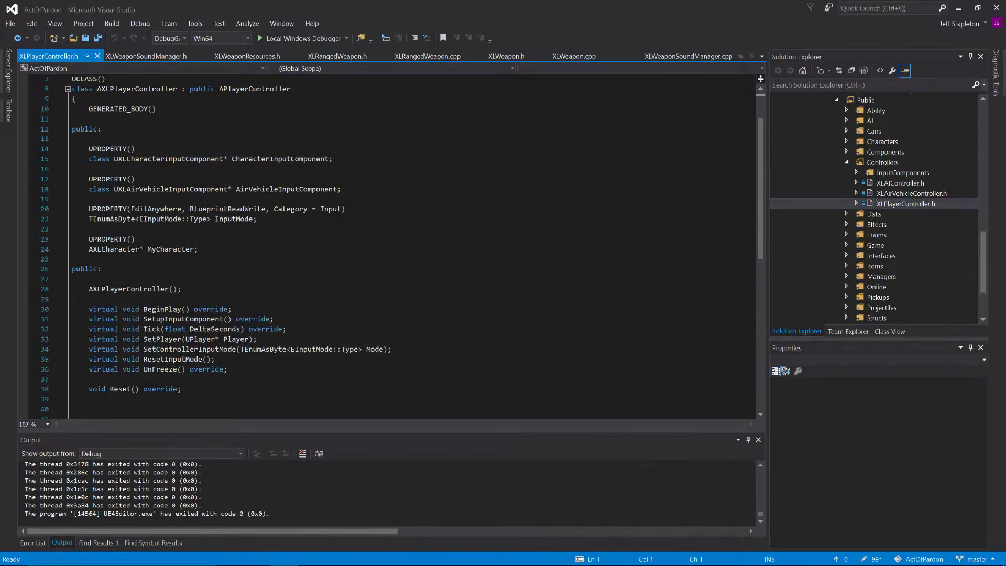
pyautogui.click(98, 56)
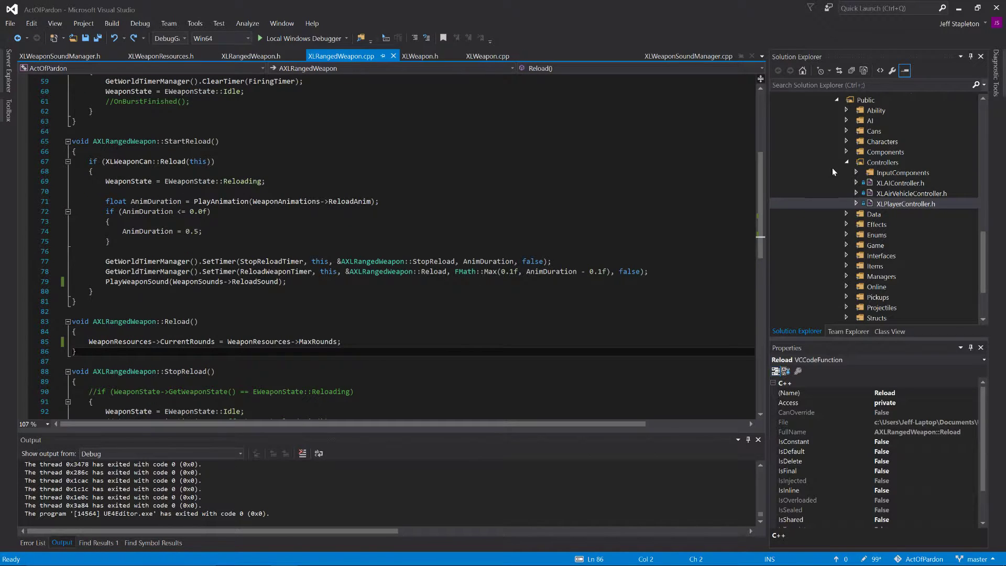
# Step: Open XLCharacterInputComponent.h from the Public Controllers' InputComponents folder, review its input function declarations and close the file
pyautogui.click(870, 173)
pyautogui.click(857, 173)
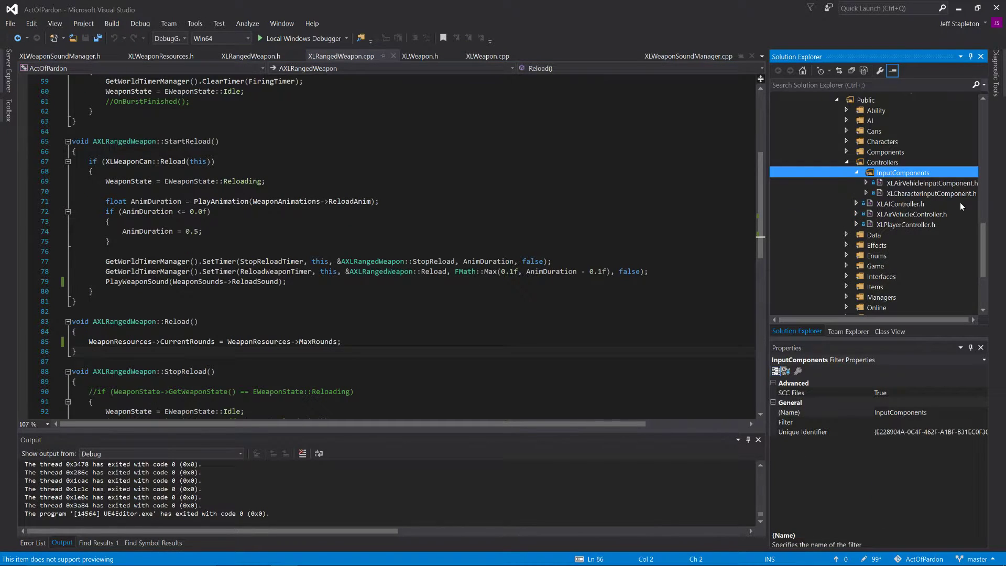
pyautogui.doubleClick(903, 193)
pyautogui.scroll(-5, 388, 247)
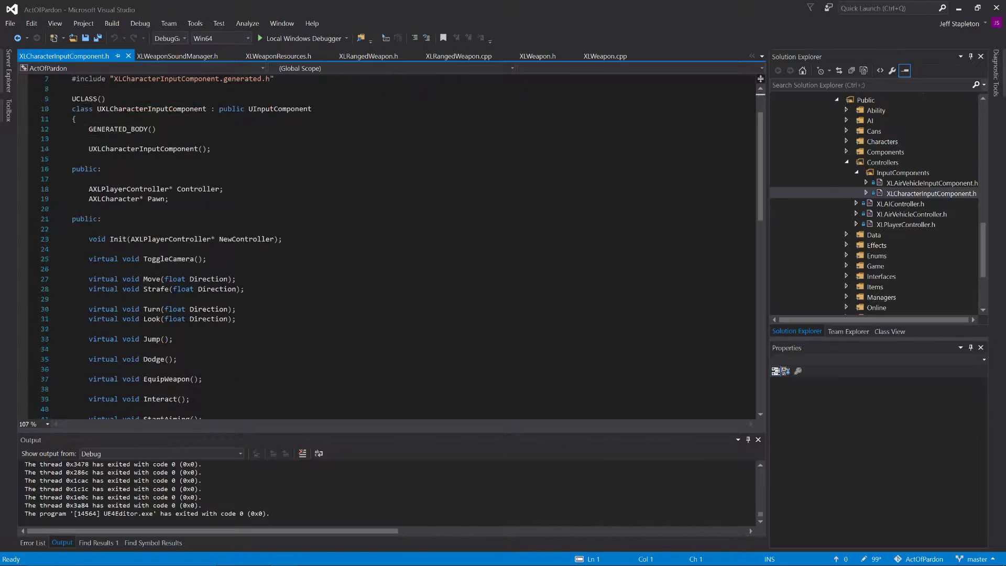
pyautogui.scroll(-3, 388, 246)
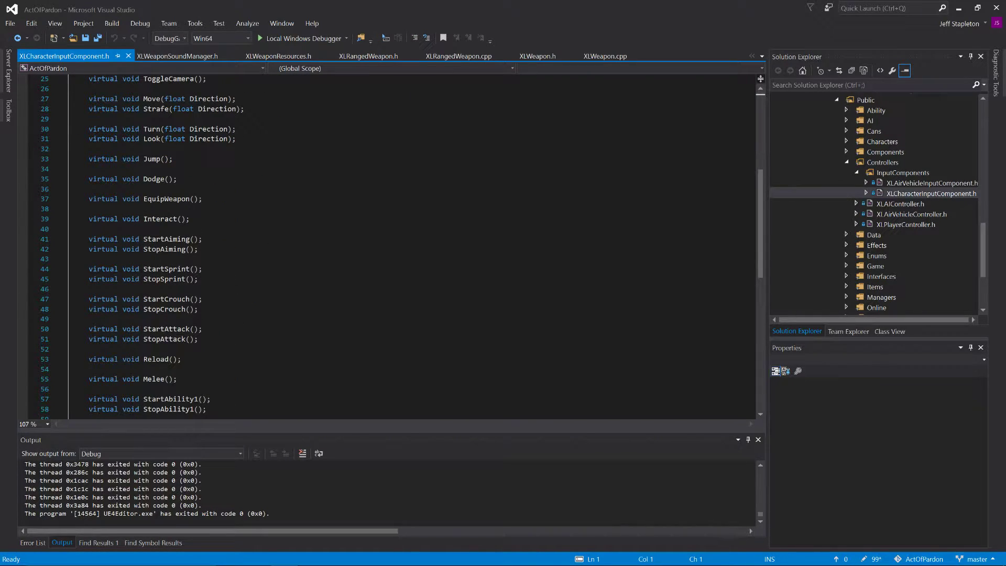
pyautogui.click(129, 56)
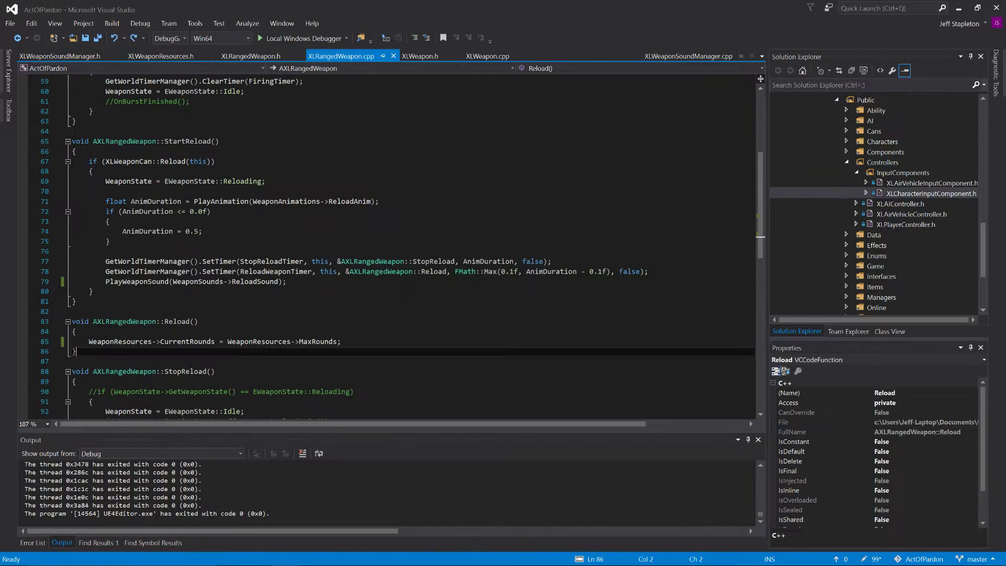
# Step: Collapse the Public Controllers folder and open XLCharacterInputComponent.cpp from the Private Controllers' InputComponents folder
pyautogui.click(851, 166)
pyautogui.scroll(5, 858, 234)
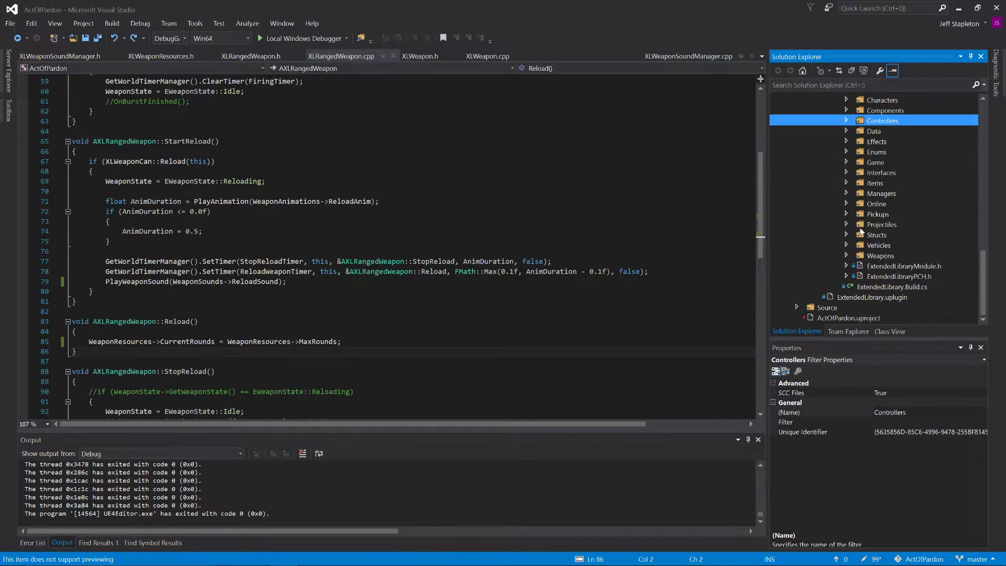
pyautogui.scroll(6, 857, 235)
pyautogui.click(846, 194)
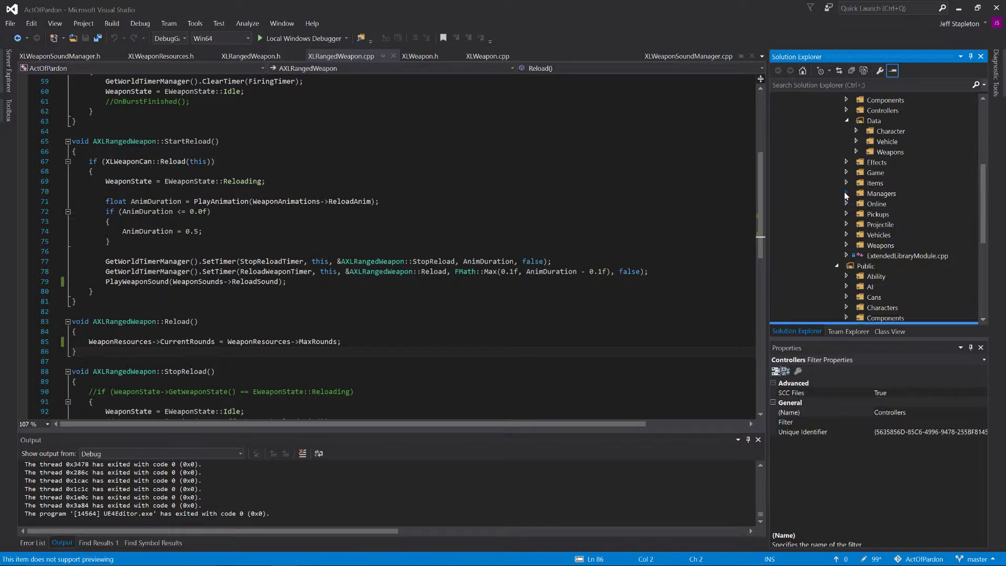
pyautogui.click(847, 120)
pyautogui.click(845, 110)
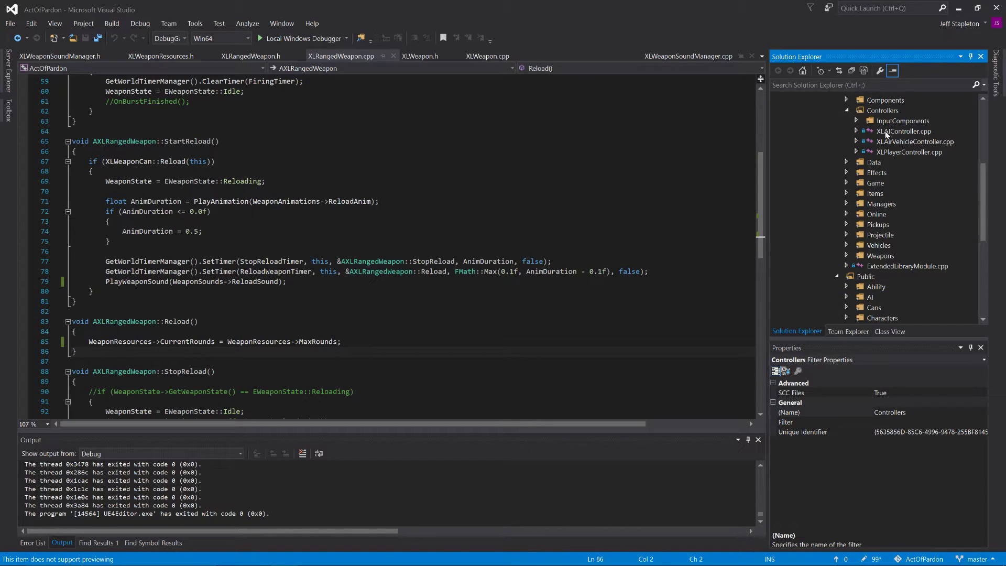
pyautogui.click(857, 120)
pyautogui.doubleClick(922, 141)
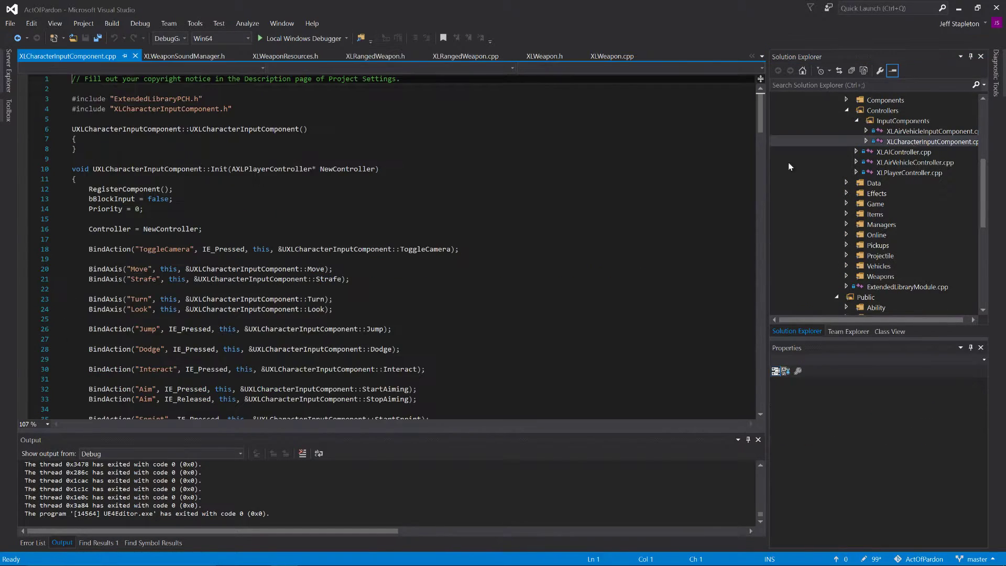
# Step: Collapse the function definitions in XLCharacterInputComponent.cpp and expand Reload() to examine its XLControllerCan check and character call
pyautogui.scroll(-15, 388, 246)
pyautogui.hotkey('ctrl', 'm')
pyautogui.hotkey('ctrl', 'o')
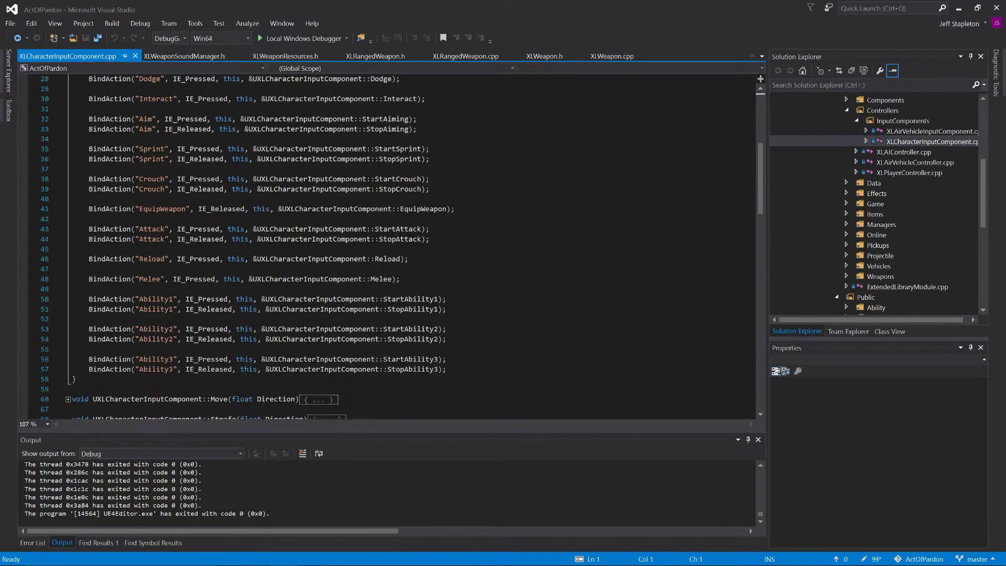
pyautogui.scroll(-8, 388, 246)
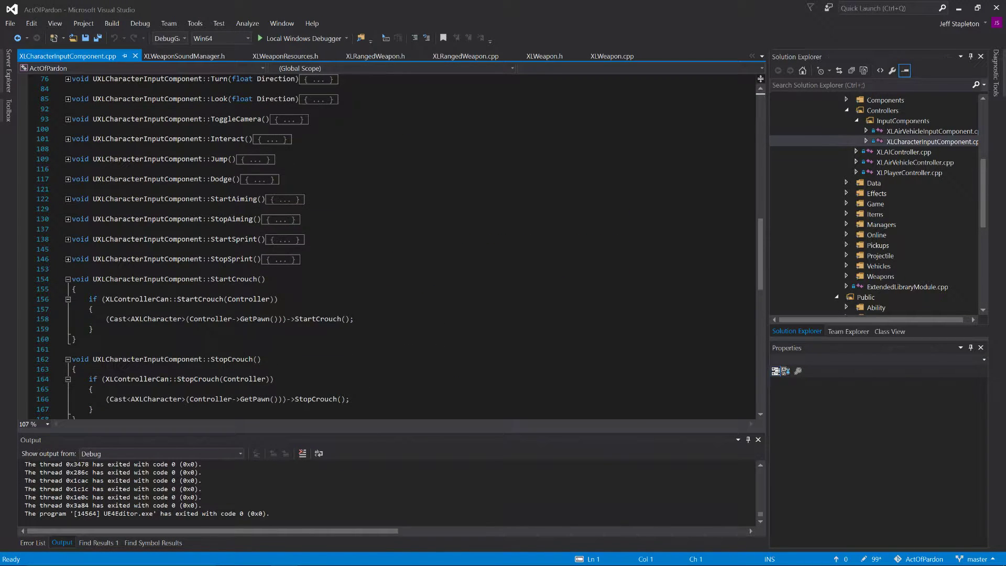
pyautogui.scroll(-3, 388, 246)
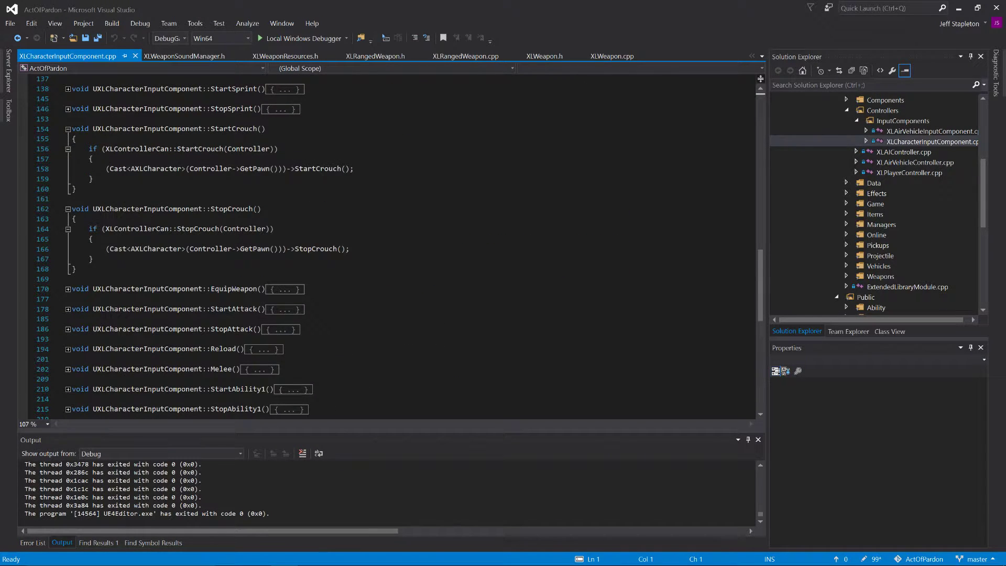
pyautogui.click(68, 349)
pyautogui.click(68, 369)
pyautogui.scroll(-2, 67, 371)
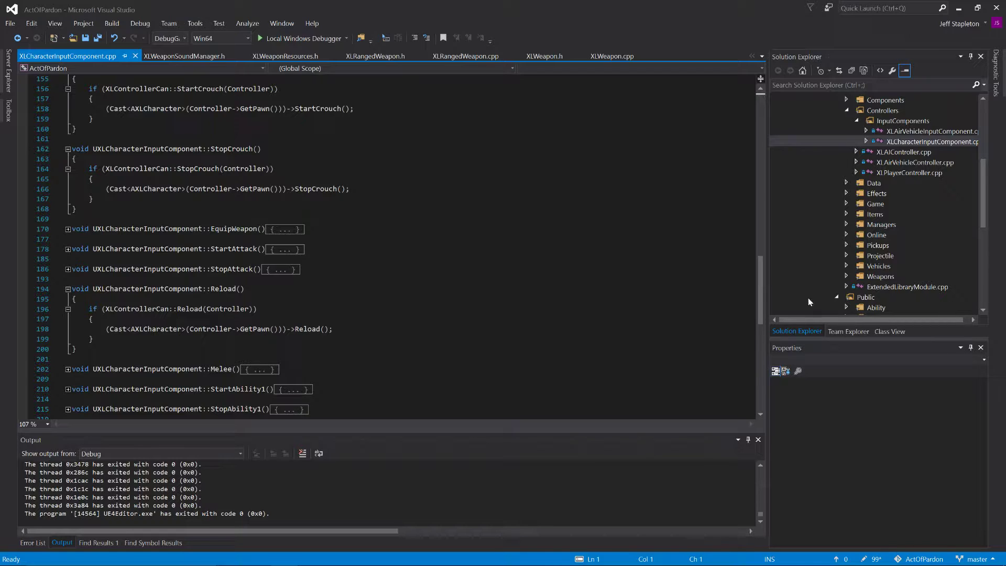
# Step: Open XLCharacter.cpp from the Private Characters folder and expand its Reload() function
pyautogui.click(846, 110)
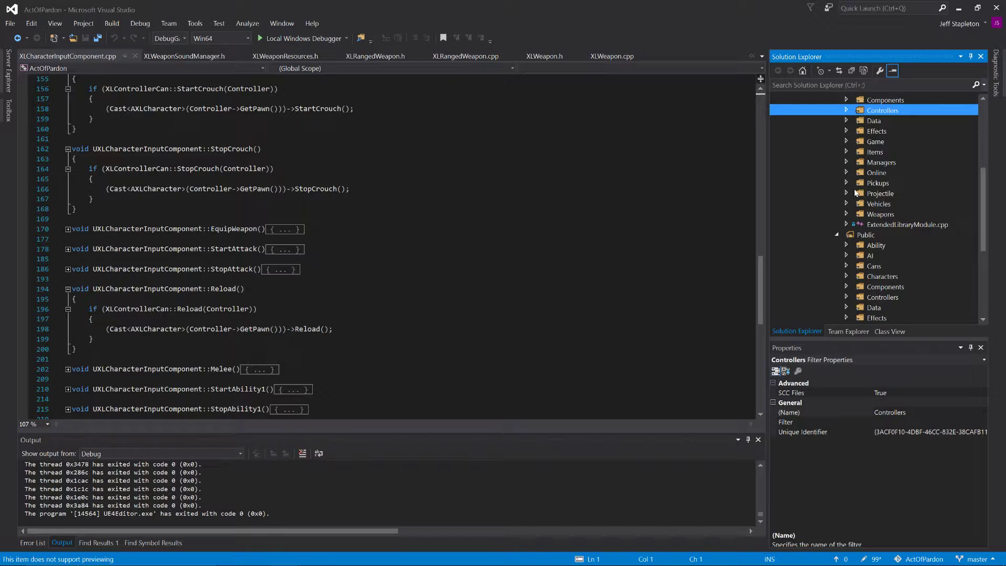
pyautogui.scroll(2, 854, 193)
pyautogui.click(847, 152)
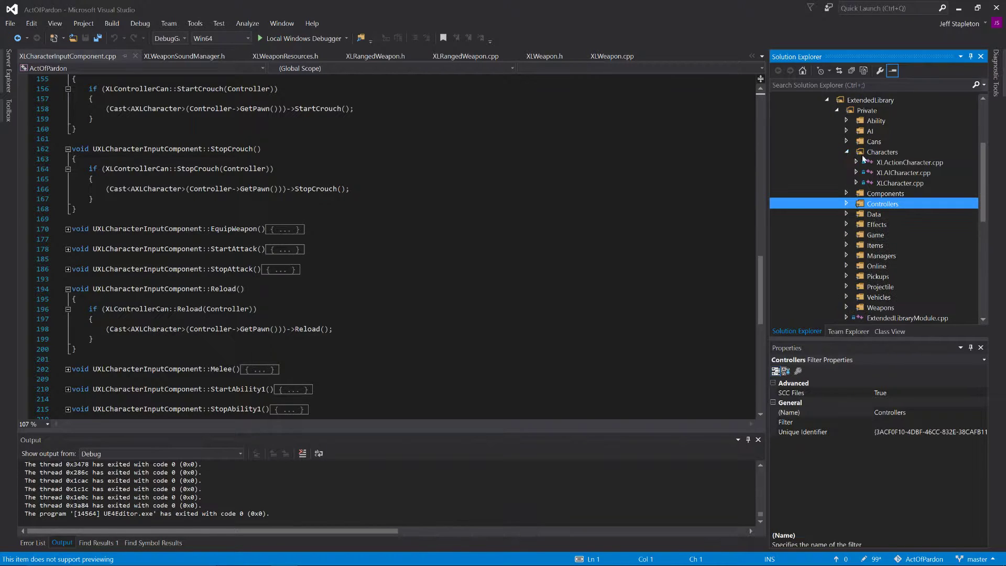
pyautogui.doubleClick(900, 183)
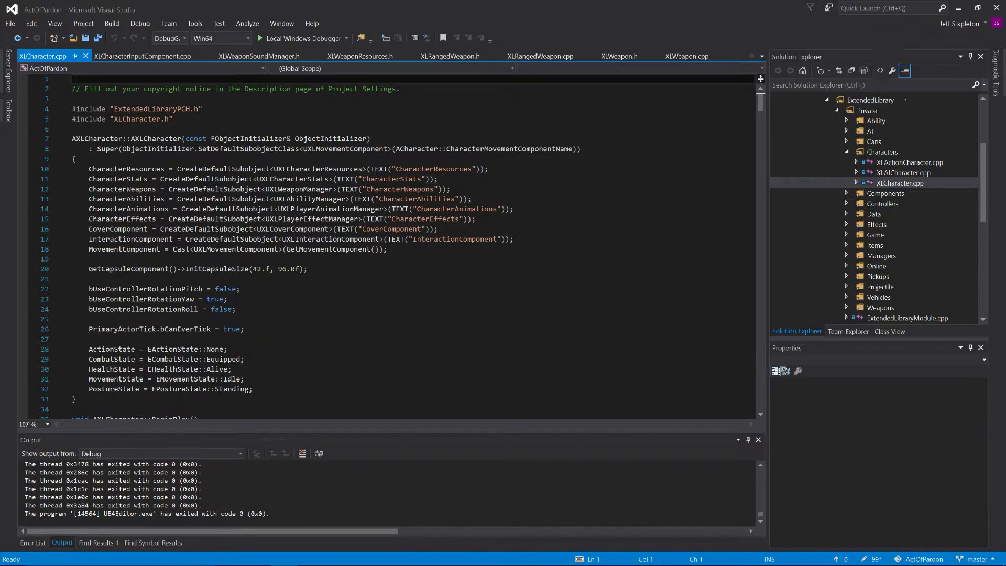
pyautogui.click(419, 269)
pyautogui.scroll(-20, 419, 269)
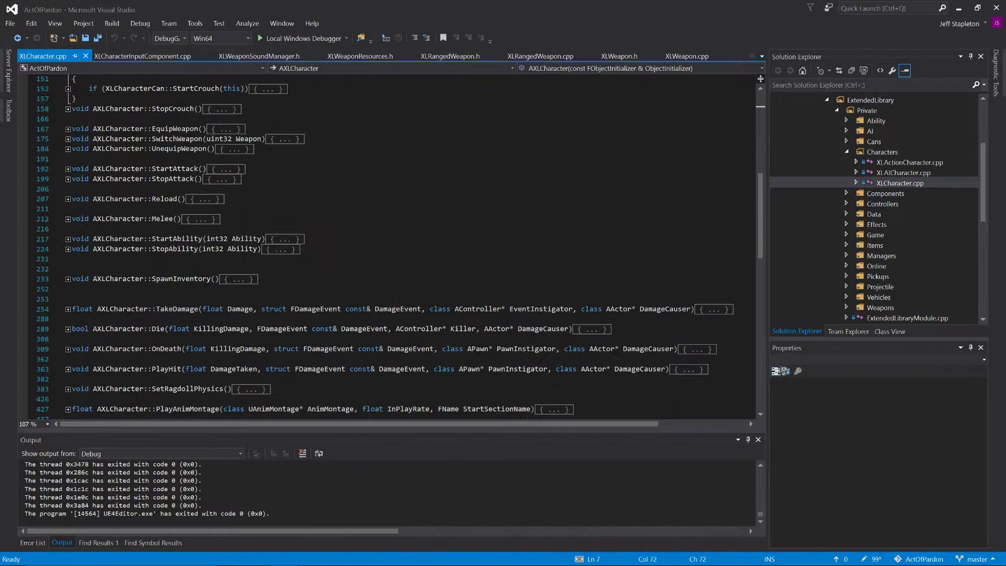
pyautogui.click(67, 199)
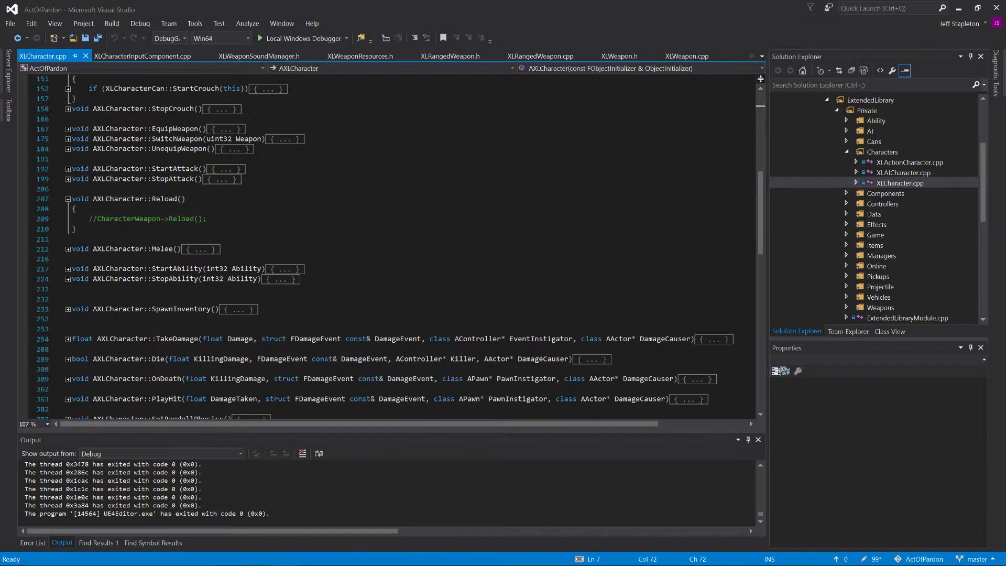
# Step: Uncomment the CharacterWeapon call in AXLCharacter::Reload(), save the file, and change the called function to StartReload()
pyautogui.click(97, 219)
pyautogui.press('BackSpace')
pyautogui.press('BackSpace')
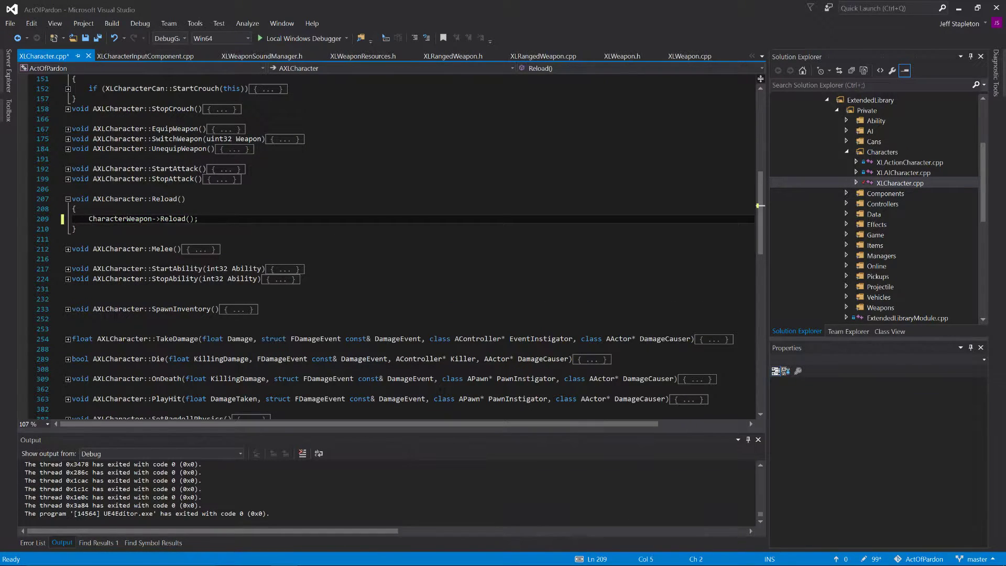
pyautogui.hotkey('ctrl', 's')
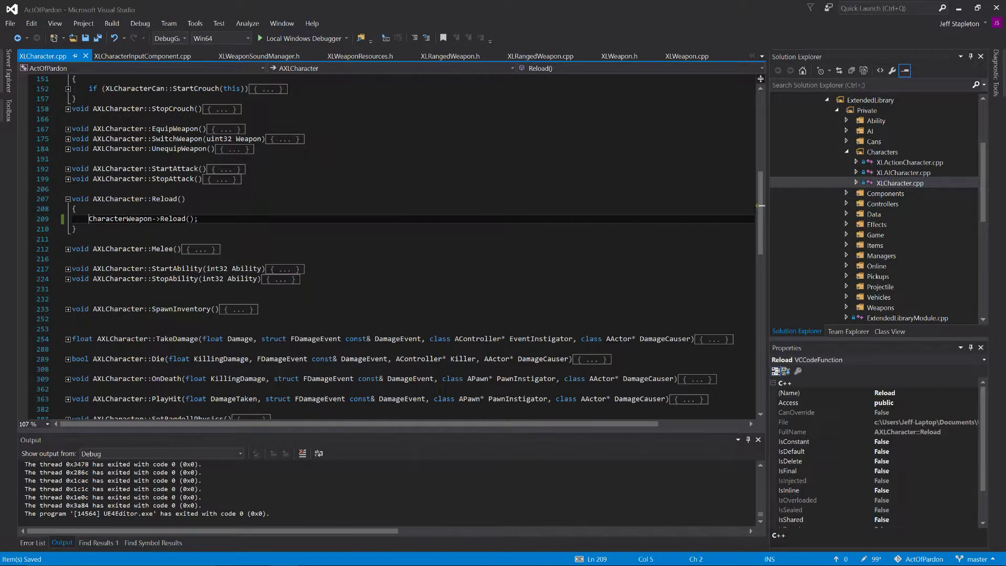
pyautogui.hotkey('ctrl', 'Right')
pyautogui.hotkey('ctrl', 'Right')
pyautogui.write('Start')
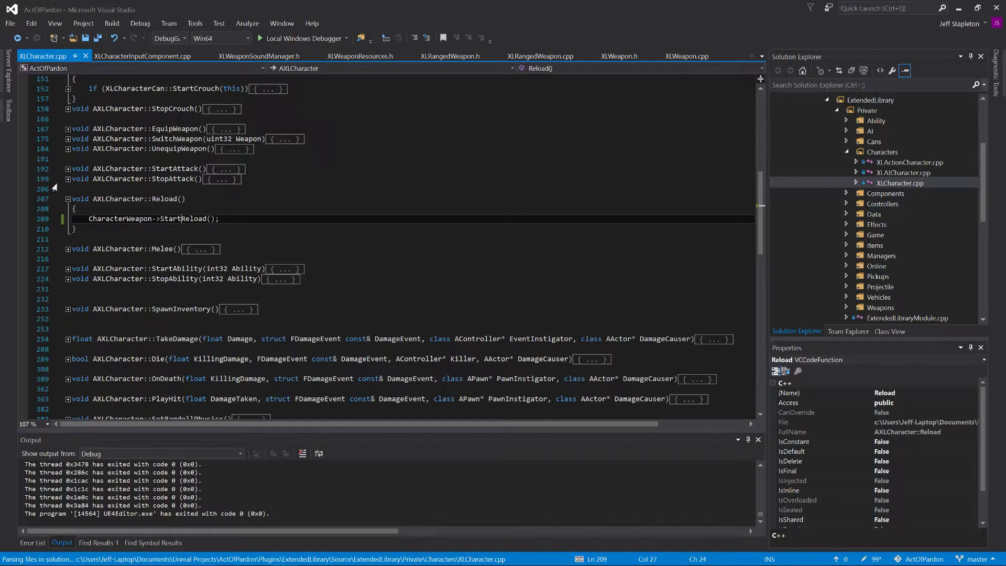
# Step: Examine the check in AXLCharacter::StartAttack(), then open XLCharacterCan.cpp from the Private Cans folder with its functions collapsed
pyautogui.click(67, 168)
pyautogui.click(68, 189)
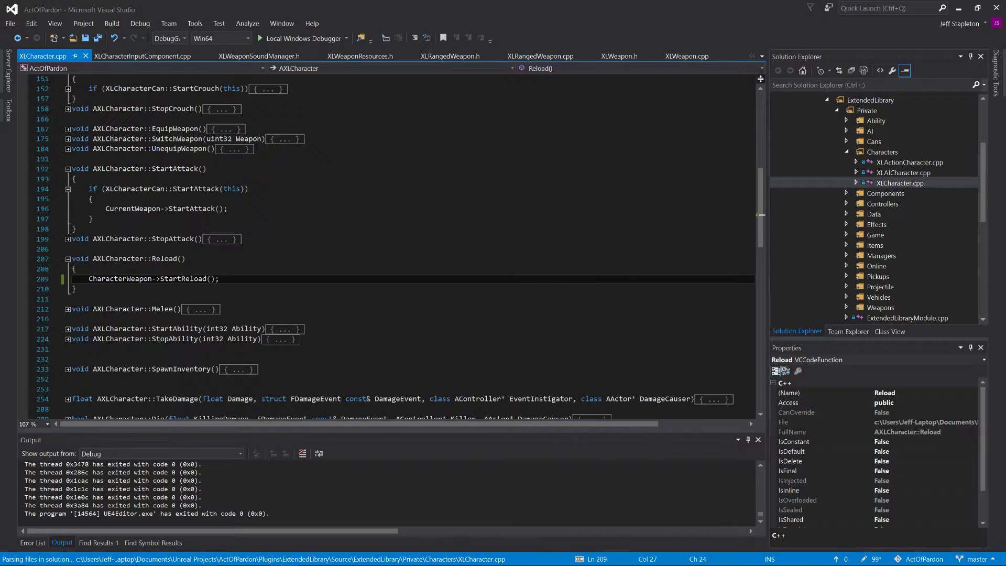
pyautogui.click(847, 152)
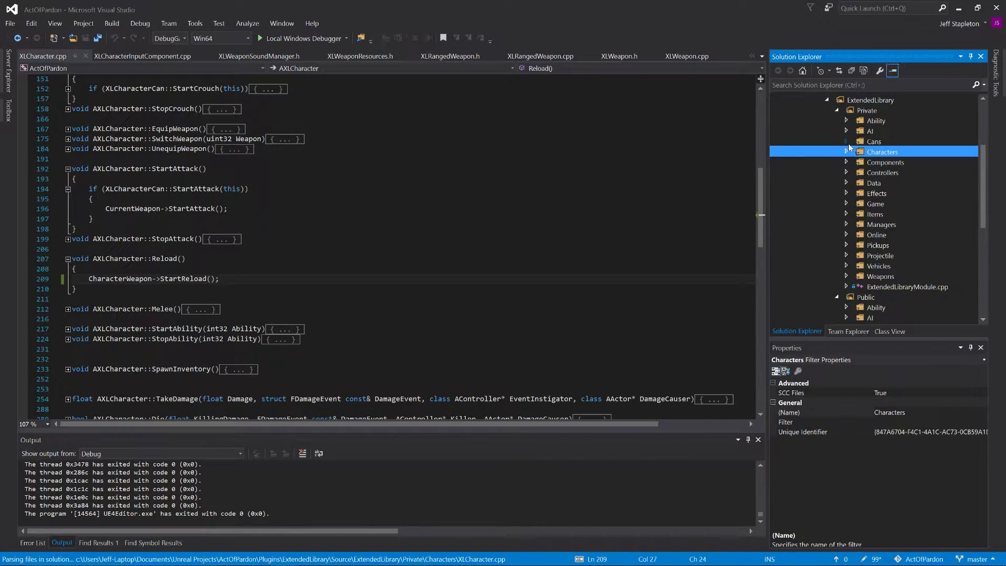
pyautogui.click(847, 142)
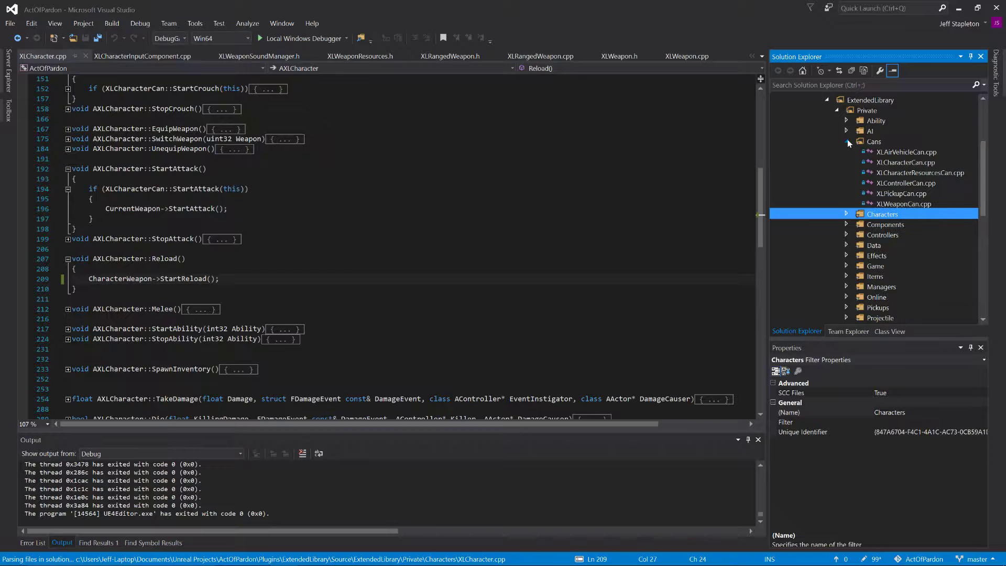
pyautogui.doubleClick(930, 166)
pyautogui.hotkey('ctrl', 'm')
pyautogui.hotkey('ctrl', 'o')
pyautogui.scroll(-3, 387, 246)
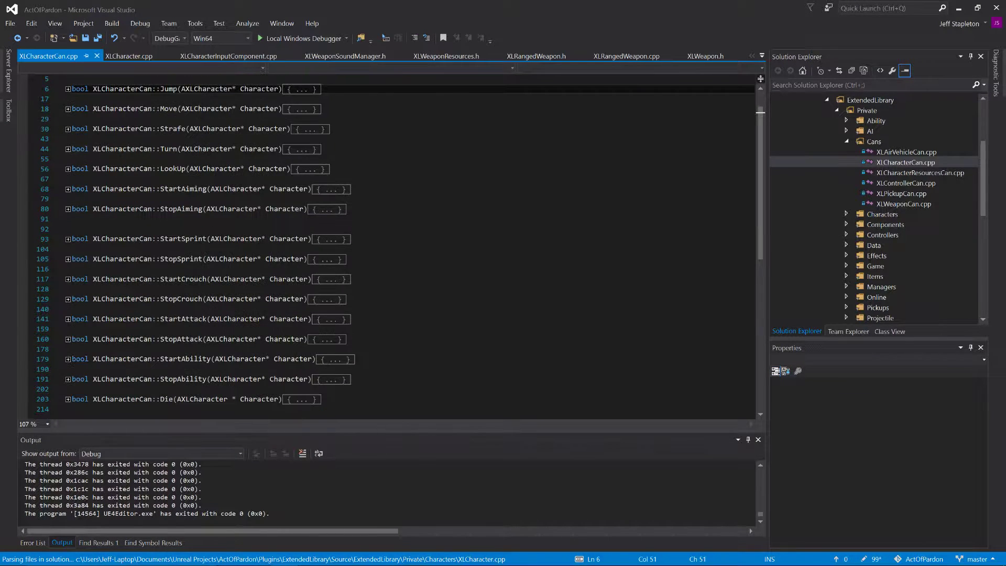
# Step: Open XLCharacterCan.h from the Public Cans folder and start a static bool Reload() declaration below StopAiming
pyautogui.scroll(2, 388, 246)
pyautogui.scroll(-8, 839, 189)
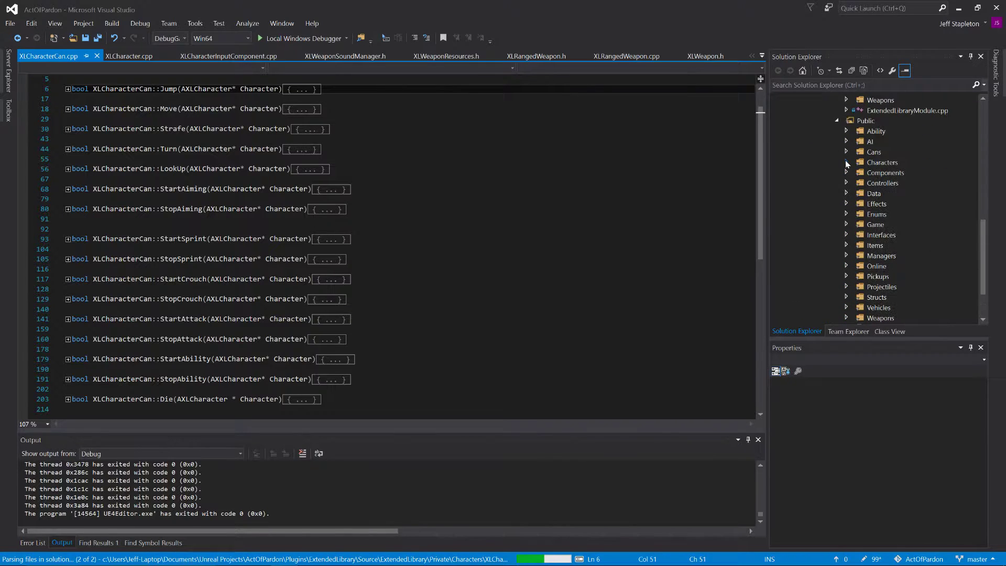
pyautogui.click(846, 154)
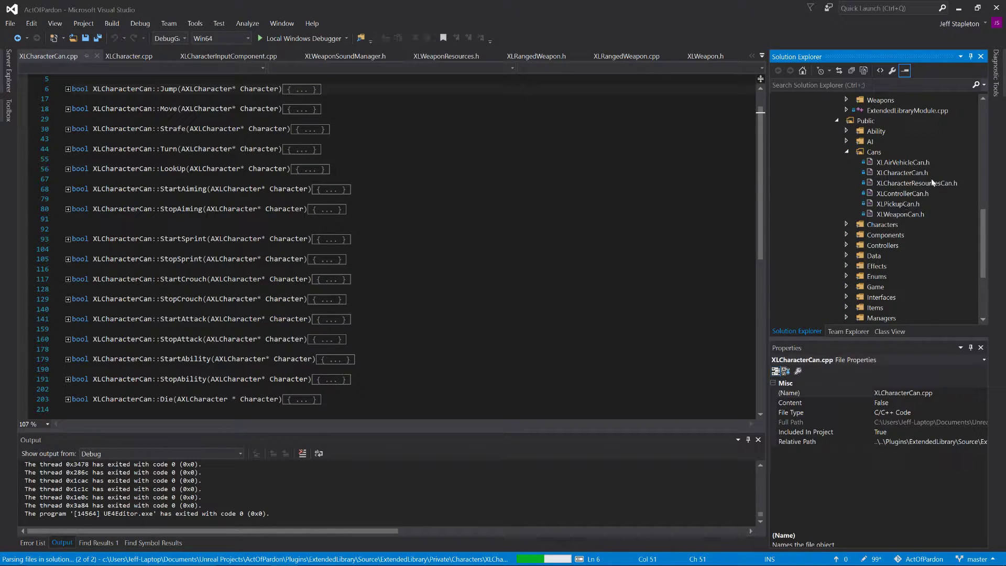
pyautogui.doubleClick(908, 175)
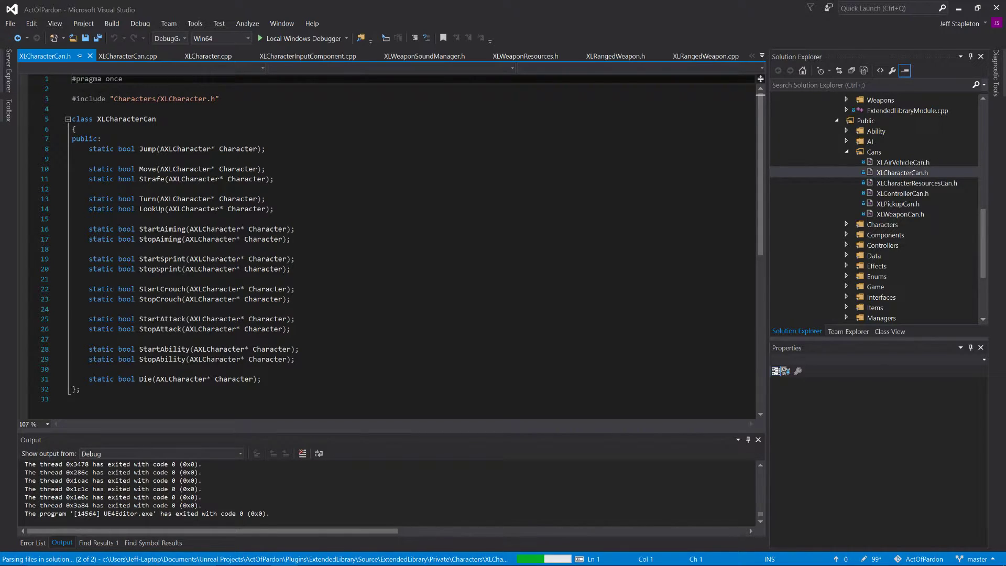
pyautogui.click(89, 249)
pyautogui.press('Return')
pyautogui.press('Return')
pyautogui.press('Up')
pyautogui.write('static boo')
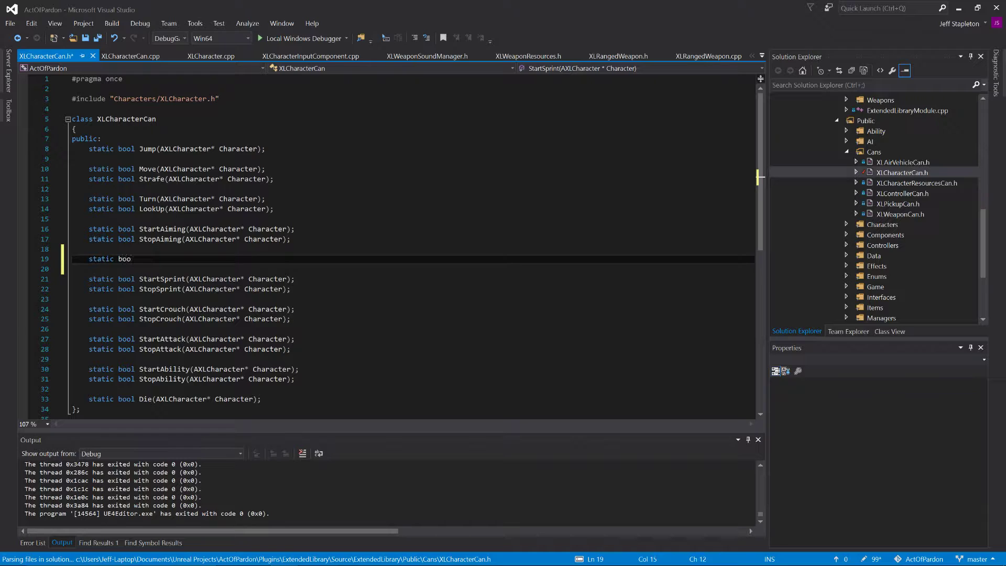
pyautogui.write('l Reload(')
# Step: Copy StopAiming's AXLCharacter* Character parameter into the Reload declaration, end it with a semicolon and save XLCharacterCan.h
pyautogui.doubleClick(207, 241)
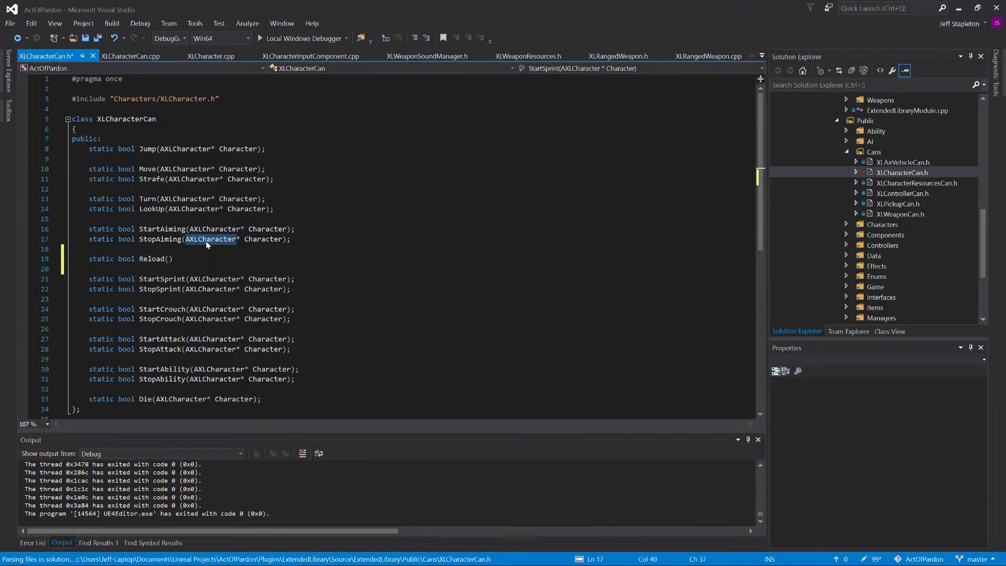
pyautogui.hotkey('ctrl', 'shift', 'Right')
pyautogui.hotkey('ctrl', 'shift', 'Right')
pyautogui.hotkey('ctrl', 'c')
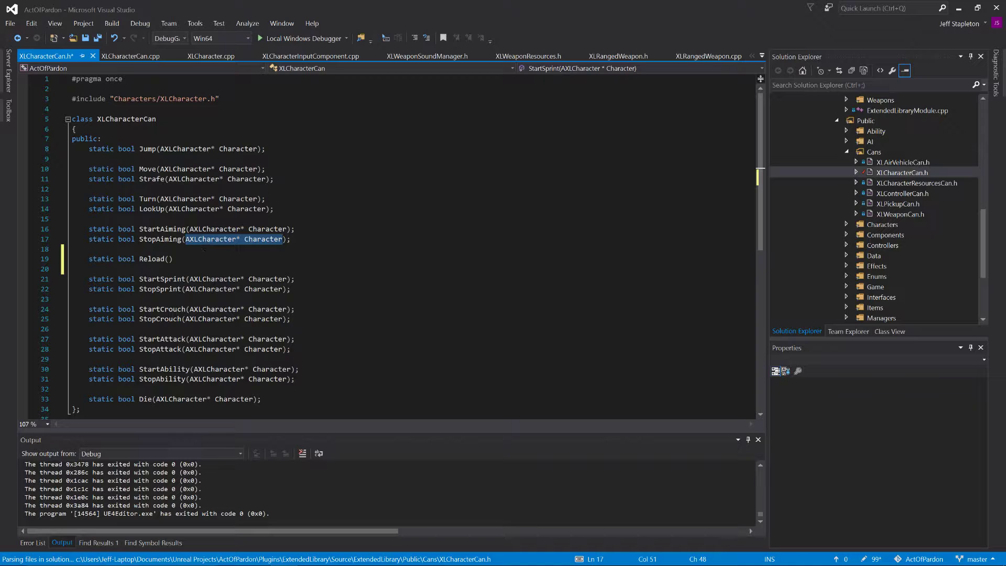
pyautogui.click(169, 259)
pyautogui.hotkey('ctrl', 'v')
pyautogui.press('End')
pyautogui.write(';')
pyautogui.hotkey('ctrl', 's')
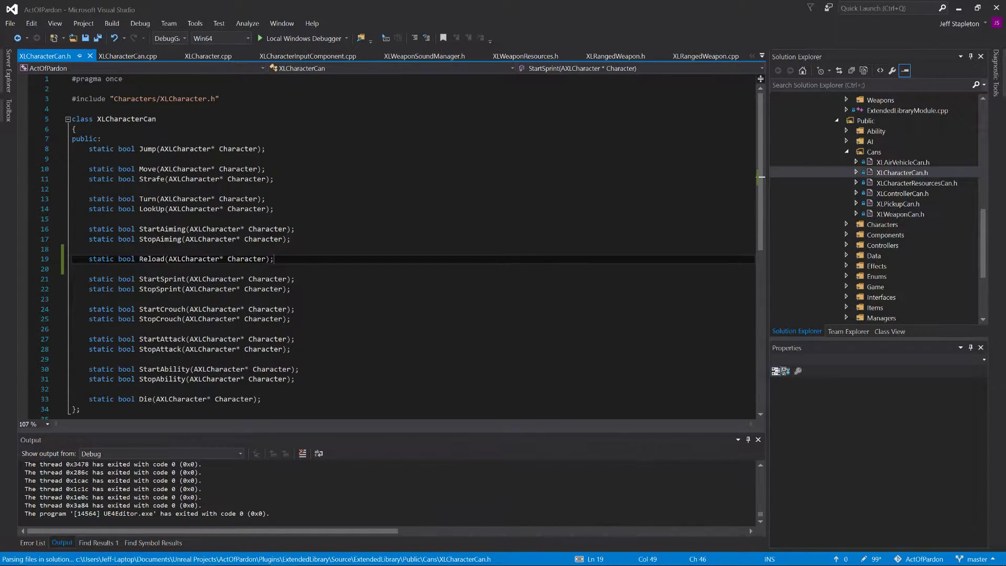
# Step: Duplicate the StopAttack function in XLCharacterCan.cpp directly below the original
pyautogui.click(126, 59)
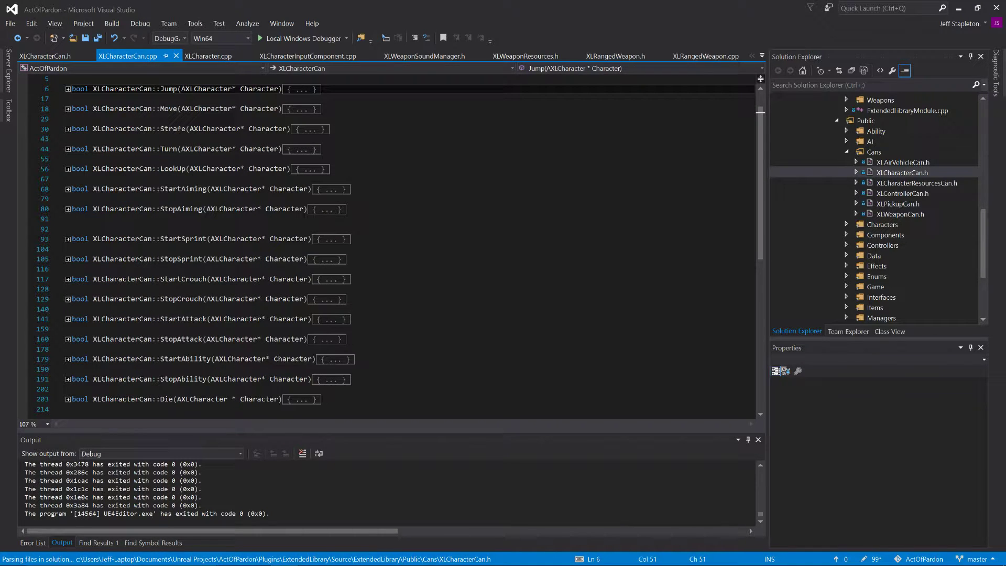
pyautogui.scroll(1, 387, 246)
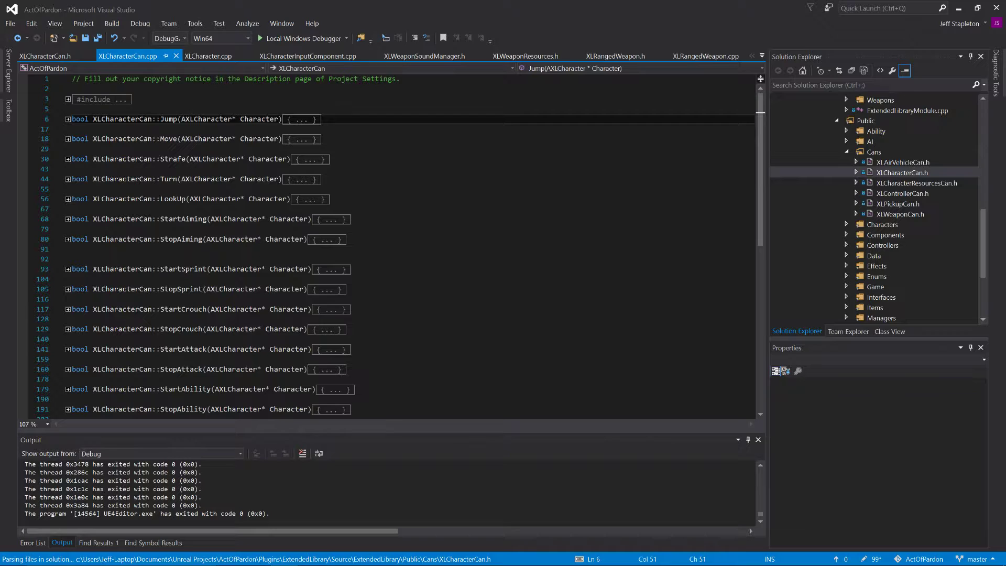
pyautogui.scroll(-1, 387, 246)
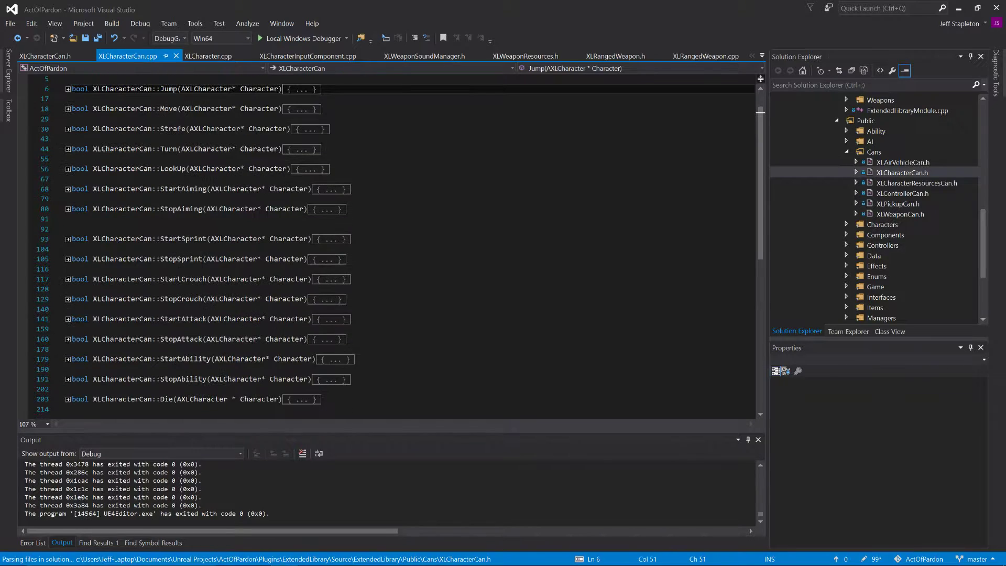
pyautogui.tripleClick(178, 341)
pyautogui.press('End')
pyautogui.press('Return')
pyautogui.press('Return')
pyautogui.write('bool XLCharacterCan::StopAttack(AXLCharacter* Character) { \tif (Character && Character->Controller) \t{ \t\tif (Character->CurrentWeapon) \t\t{ \t\t\treturn true; \t\t} \t\telse \t\t{ \t\t\treturn false; \t\t} \t} \telse \t{ \t\treturn false; \t} }')
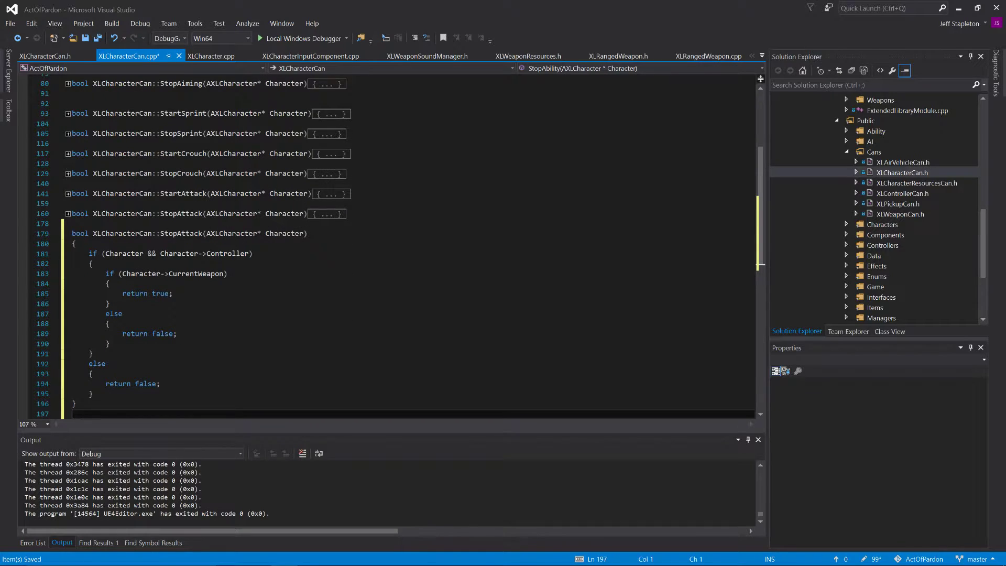
# Step: Rename the duplicated StopAttack function to Reload, save XLCharacterCan.cpp, then close it and XLCharacterCan.h
pyautogui.doubleClick(191, 236)
pyautogui.write('Re')
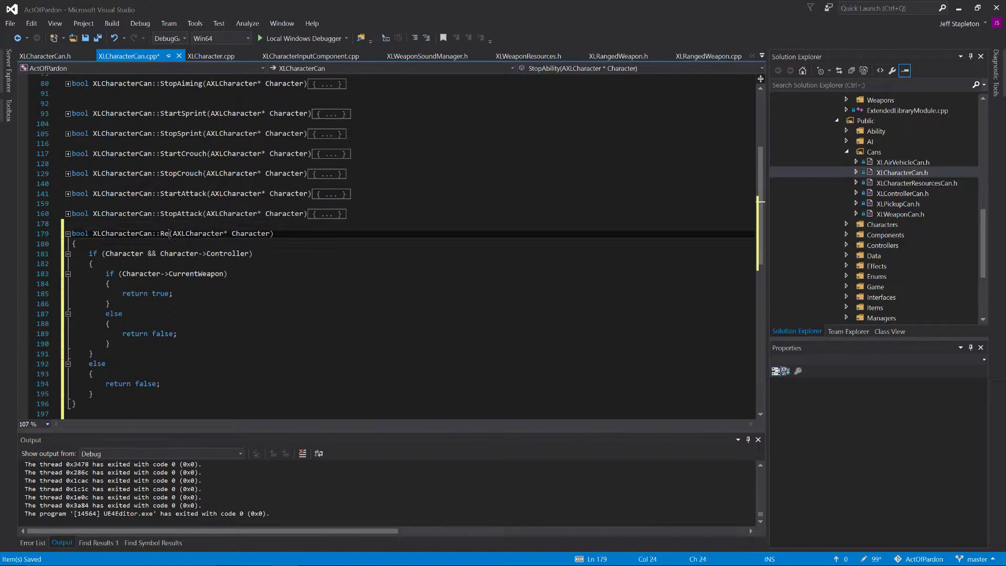
pyautogui.write('load')
pyautogui.hotkey('ctrl', 's')
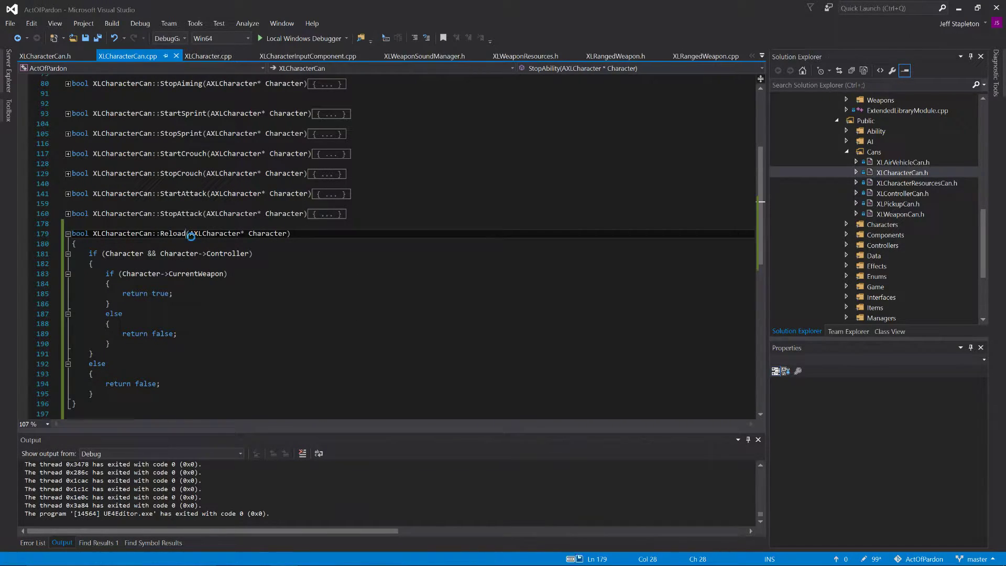
pyautogui.scroll(-1, 388, 247)
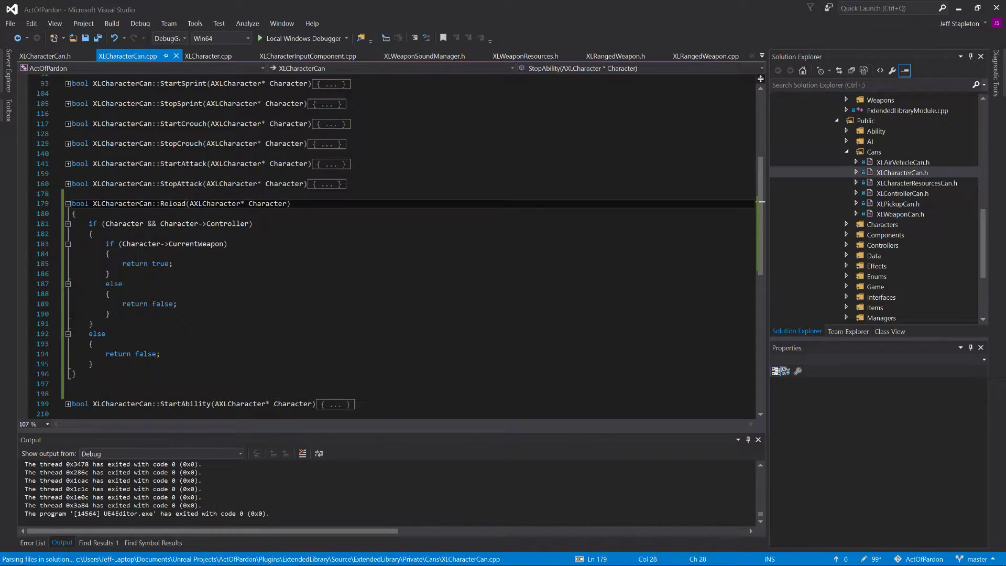
pyautogui.moveTo(110, 313); pyautogui.dragTo(72, 274)
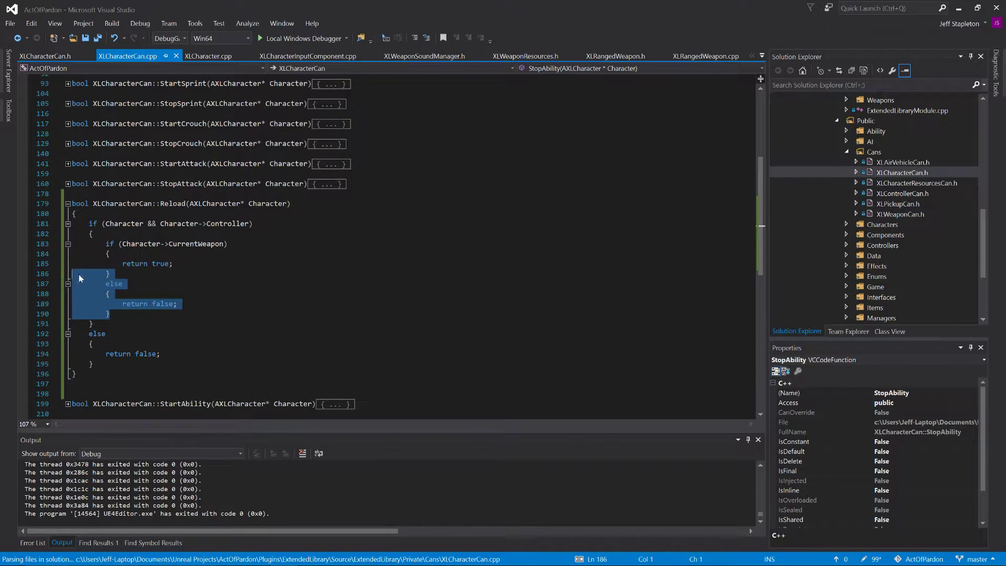
pyautogui.click(109, 273)
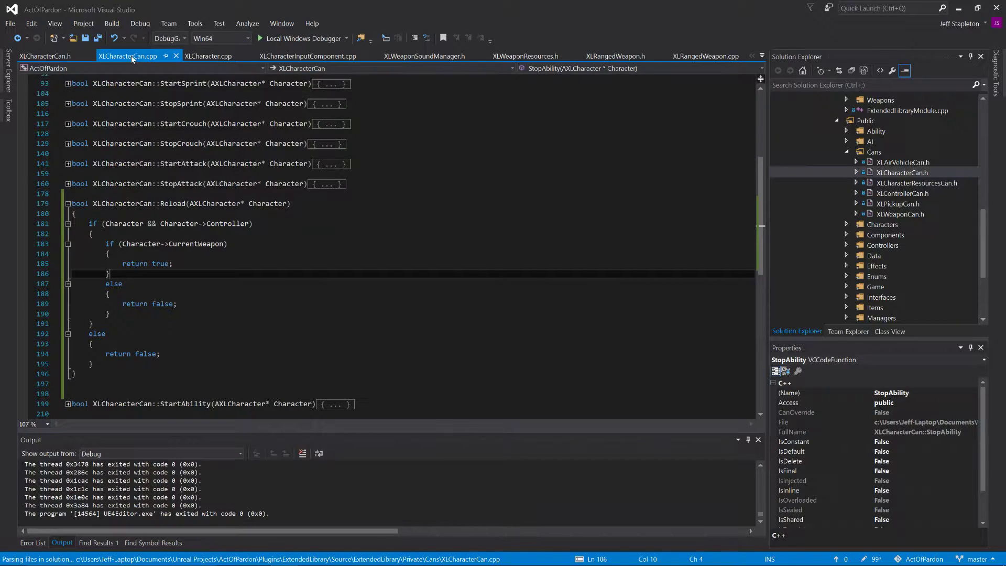
pyautogui.click(176, 56)
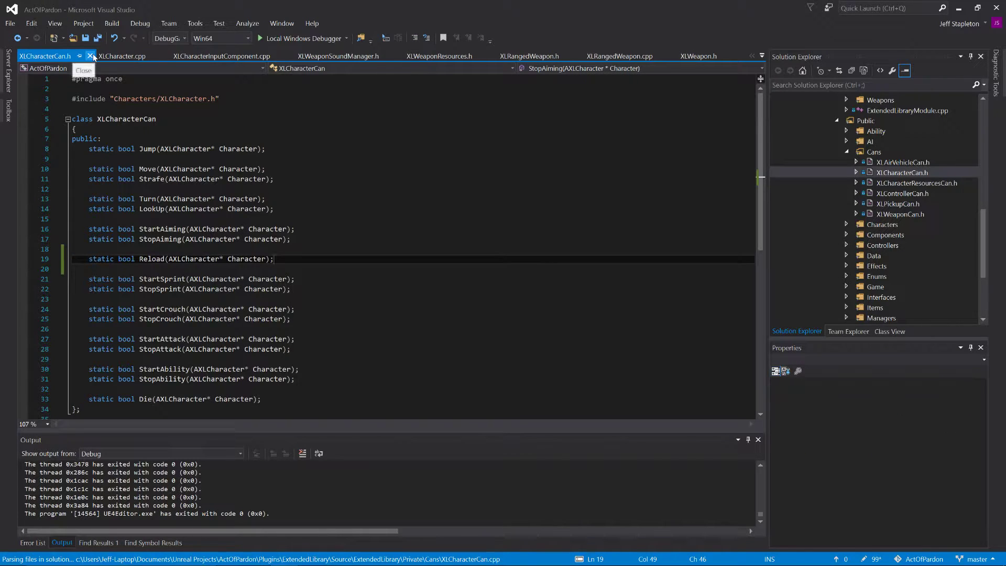
pyautogui.click(90, 56)
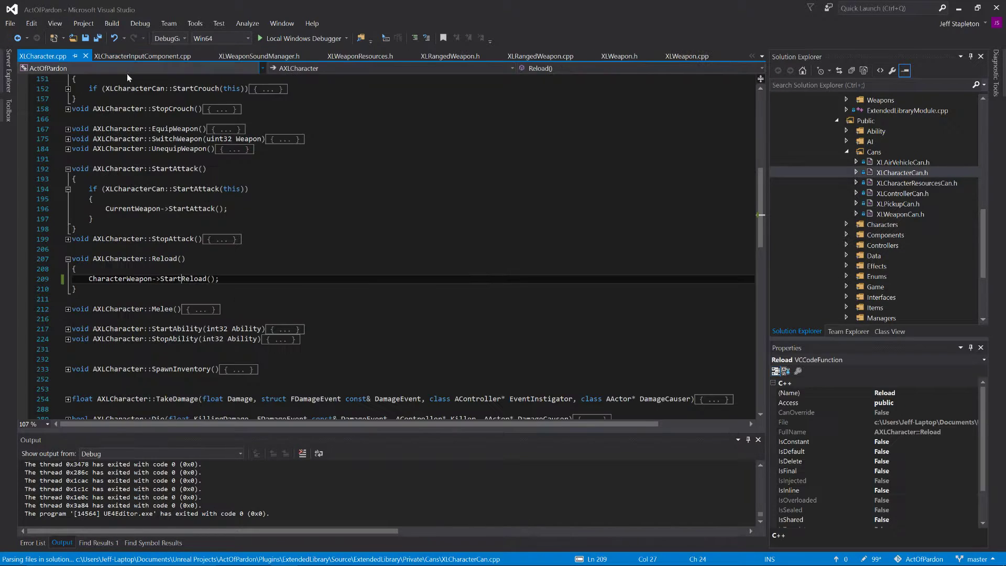
# Step: Add an if condition calling XLCharacter::Reload(this) above the StartReload() call in AXLCharacter::Reload()
pyautogui.click(77, 269)
pyautogui.press('Return')
pyautogui.write('if()XL')
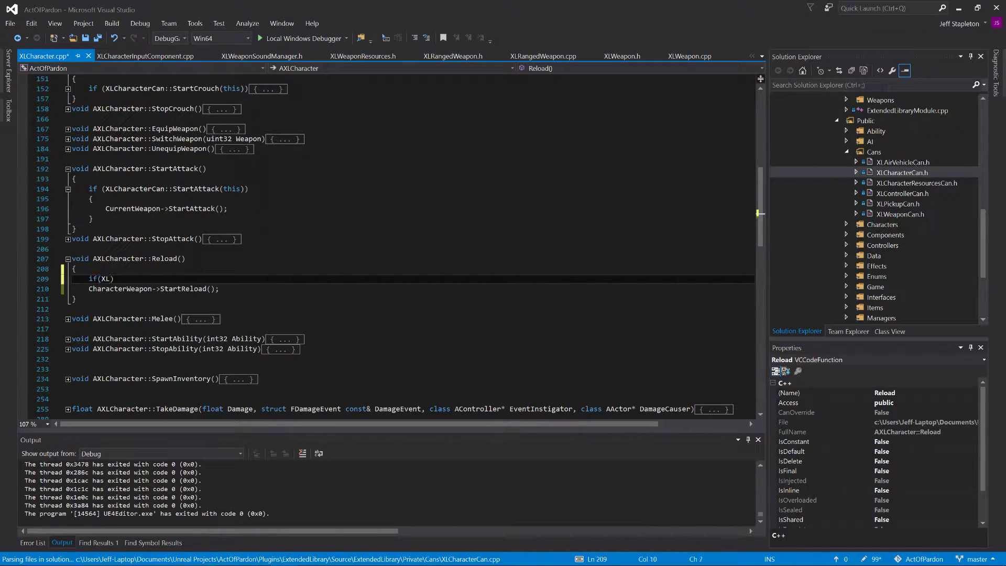
pyautogui.write('Character::')
pyautogui.write('Reload')
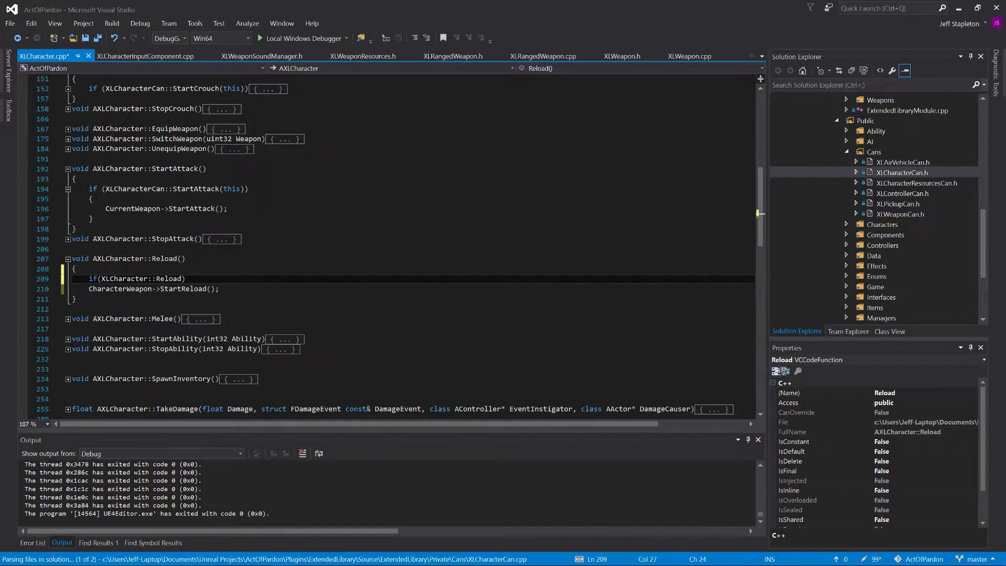
pyautogui.write('()')
pyautogui.write('this')
# Step: Enclose the CharacterWeapon->StartReload() call in braces under the new if condition and save XLCharacter.cpp
pyautogui.press('End')
pyautogui.press('Return')
pyautogui.write('{')
pyautogui.press('Delete')
pyautogui.press('Down')
pyautogui.press('End')
pyautogui.press('Return')
pyautogui.write('}')
pyautogui.hotkey('ctrl', 's')
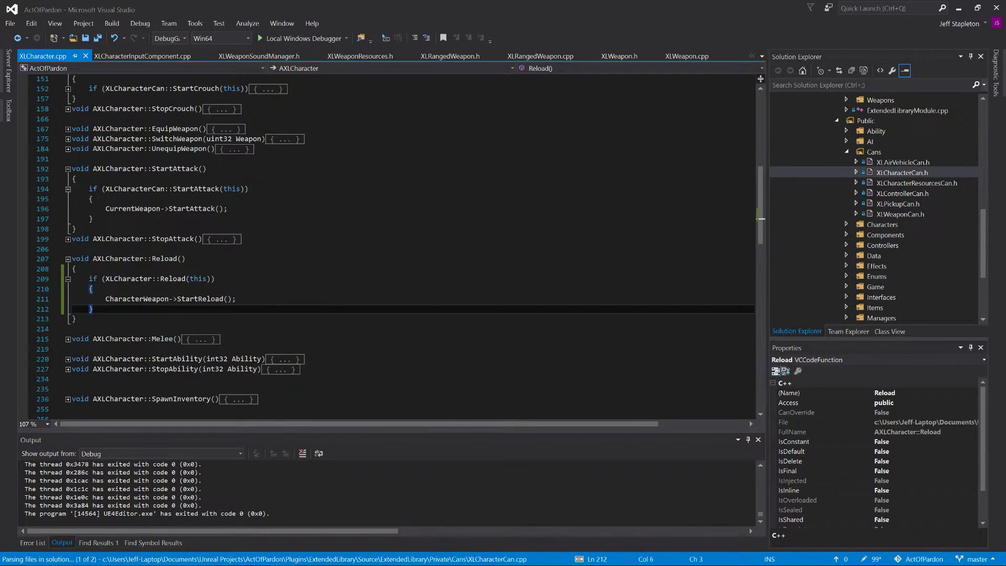
# Step: Correct the class name in the Reload() condition to XLCharacterCan and save the file
pyautogui.moveTo(109, 279); pyautogui.dragTo(190, 279)
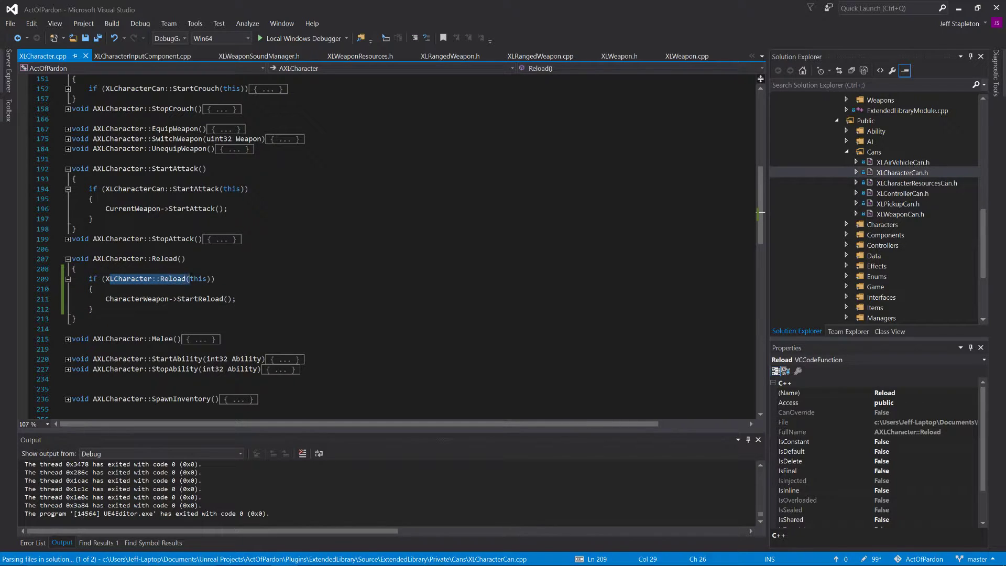
pyautogui.click(153, 278)
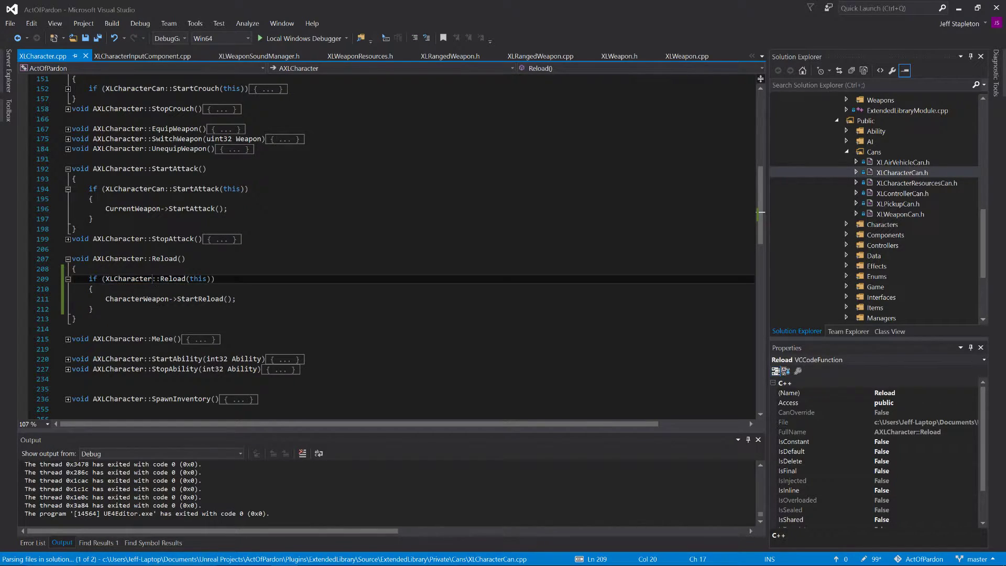
pyautogui.write('Can')
pyautogui.scroll(-3, 401, 246)
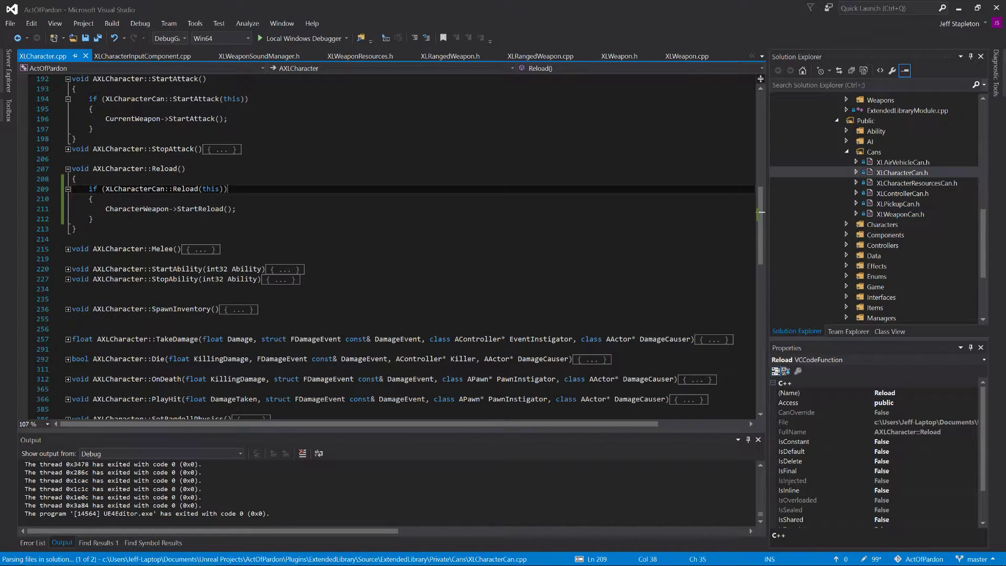
# Step: Close XLCharacter.cpp, XLCharacterInputComponent.cpp, XLWeaponSoundManager.h and XLWeaponResources.h
pyautogui.click(86, 56)
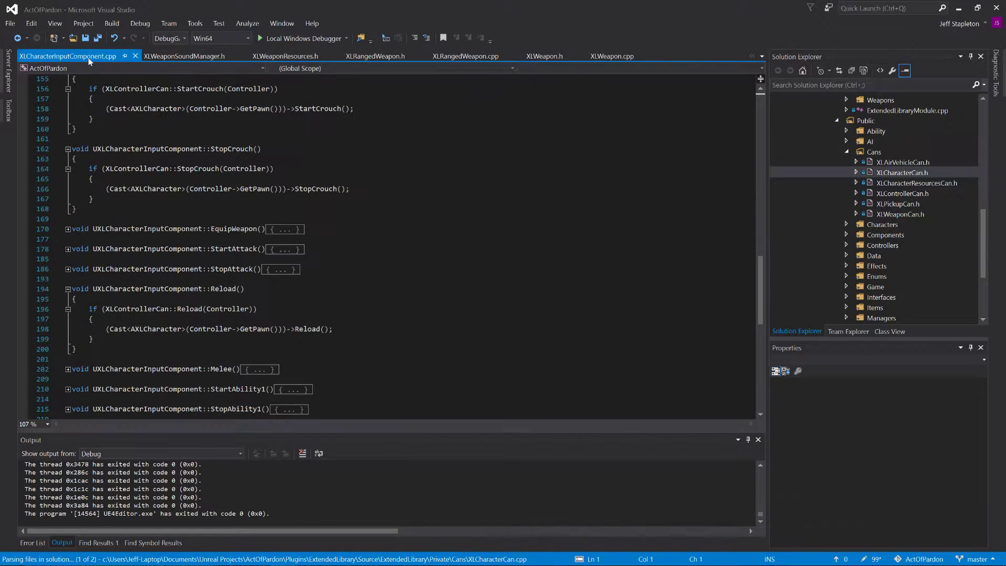
pyautogui.click(135, 57)
pyautogui.click(118, 56)
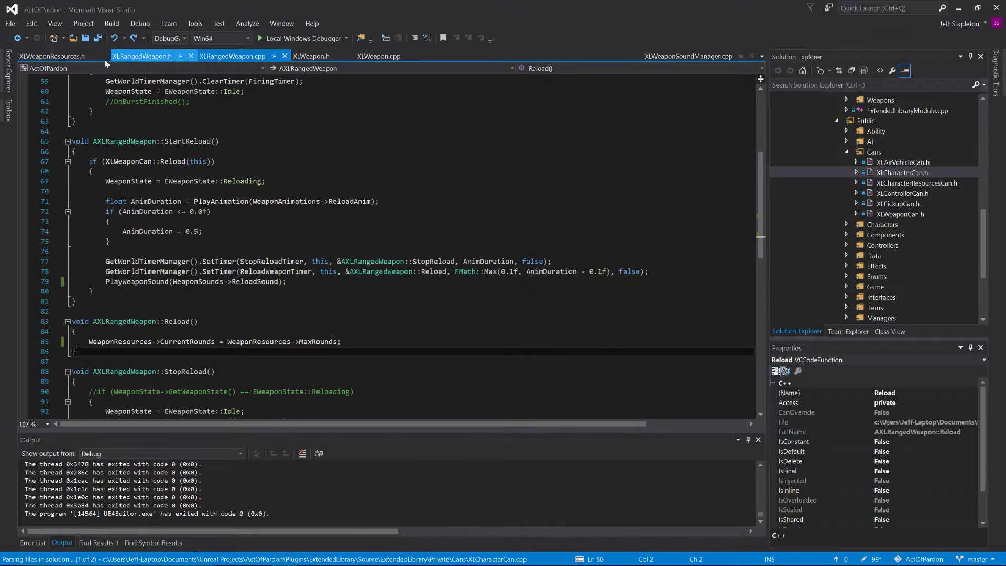
pyautogui.click(106, 58)
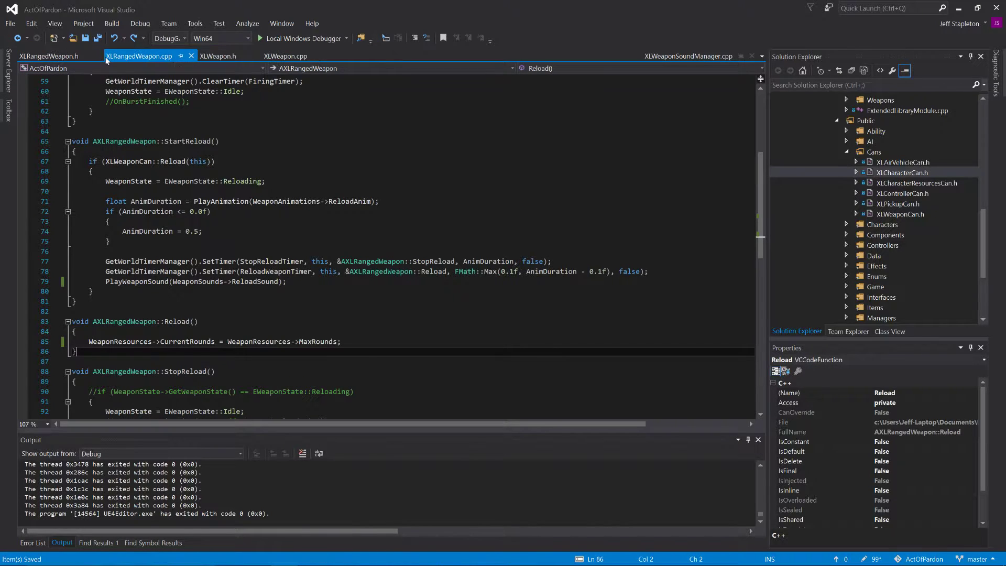
# Step: Examine the base StartReload and StopReload functions in XLWeapon.cpp alongside the declarations in XLWeapon.h
pyautogui.click(282, 57)
pyautogui.click(236, 167)
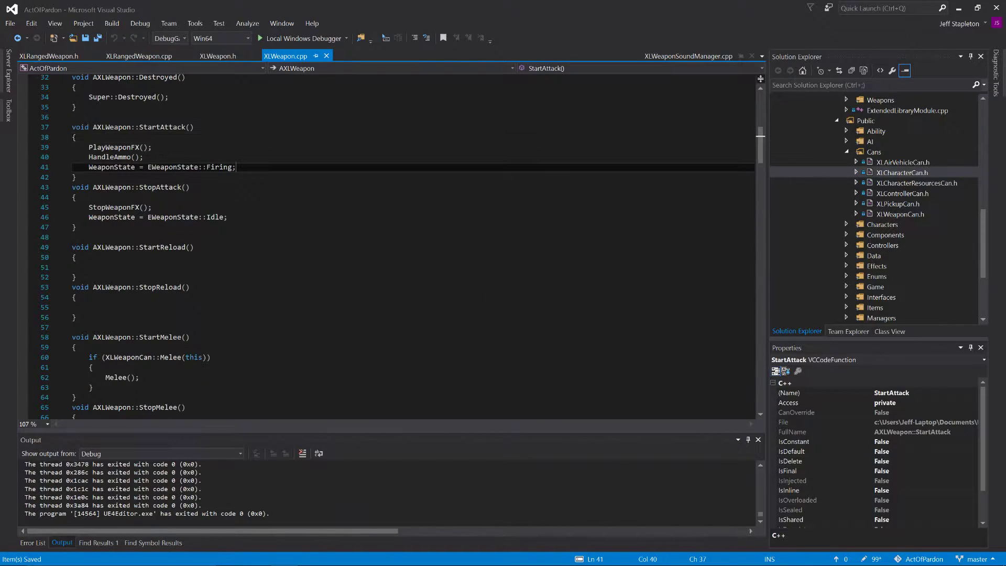
pyautogui.scroll(-5, 387, 247)
pyautogui.scroll(2, 388, 247)
pyautogui.scroll(1, 388, 246)
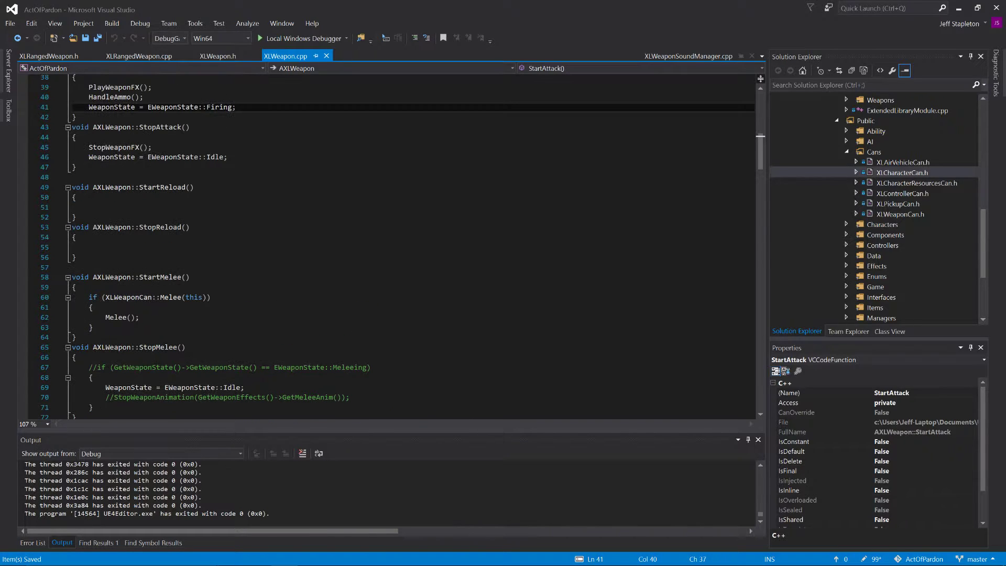
pyautogui.click(225, 59)
pyautogui.click(289, 58)
pyautogui.click(235, 59)
pyautogui.click(271, 58)
pyautogui.click(234, 57)
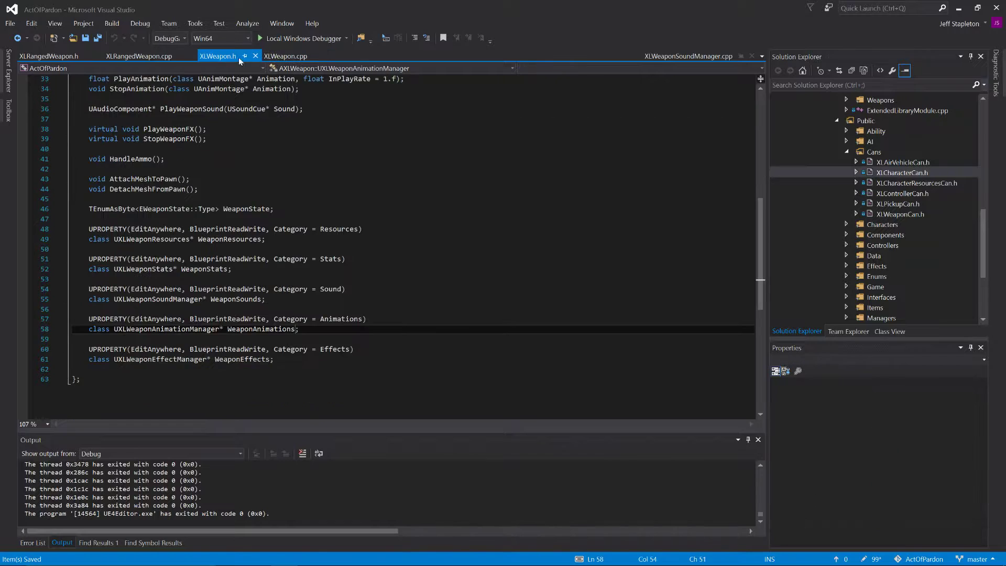
# Step: Compare XLMeleeWeapon.h with XLRangedWeapon.h from the Public Weapons folder, then close XLMeleeWeapon.h
pyautogui.click(845, 153)
pyautogui.scroll(-2, 847, 220)
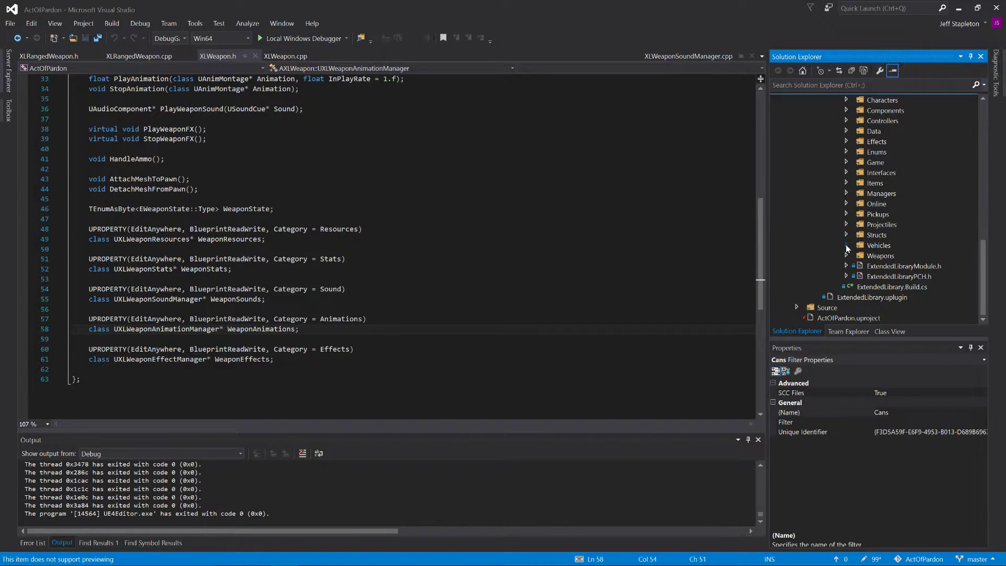
pyautogui.click(847, 256)
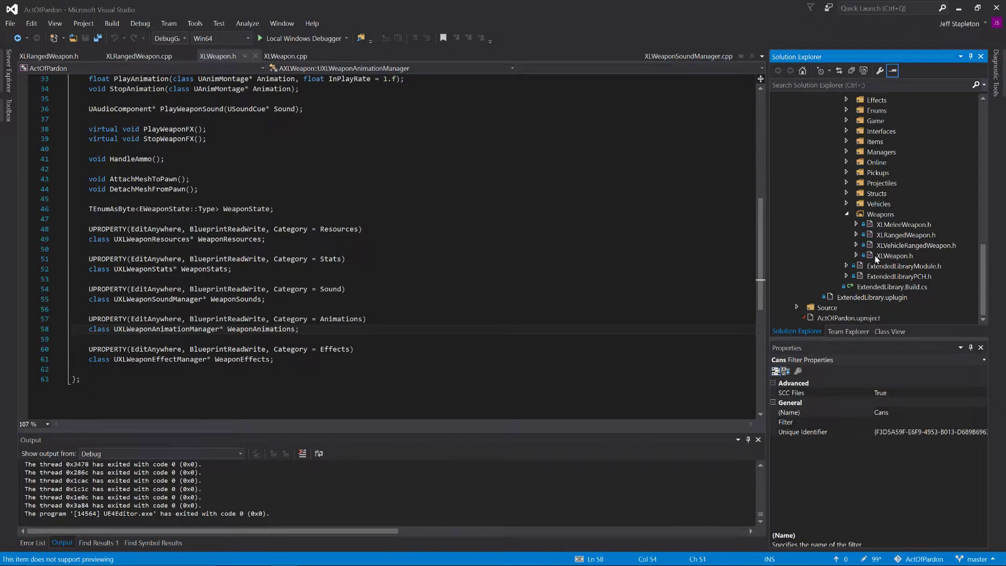
pyautogui.click(897, 224)
pyautogui.doubleClick(911, 235)
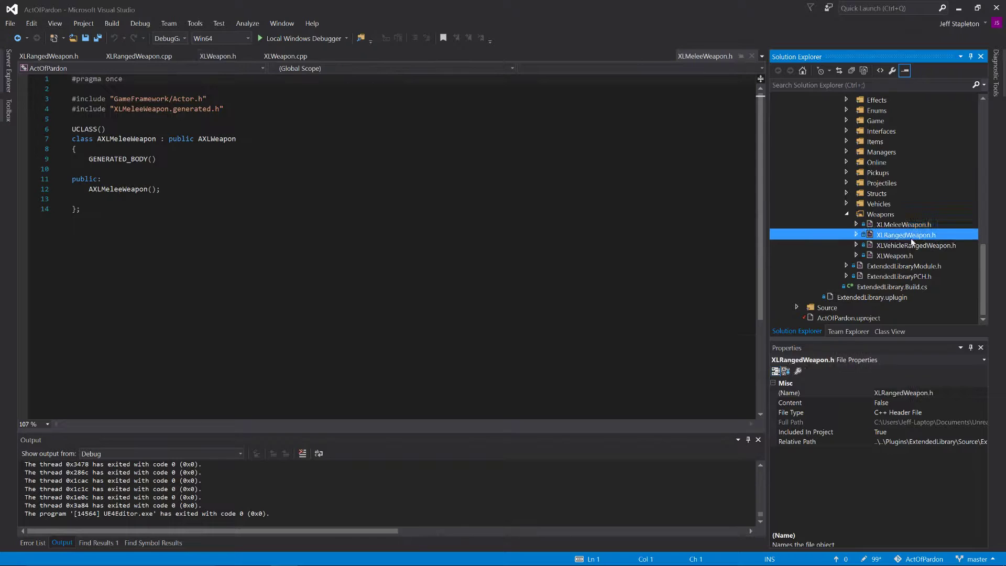
pyautogui.click(903, 226)
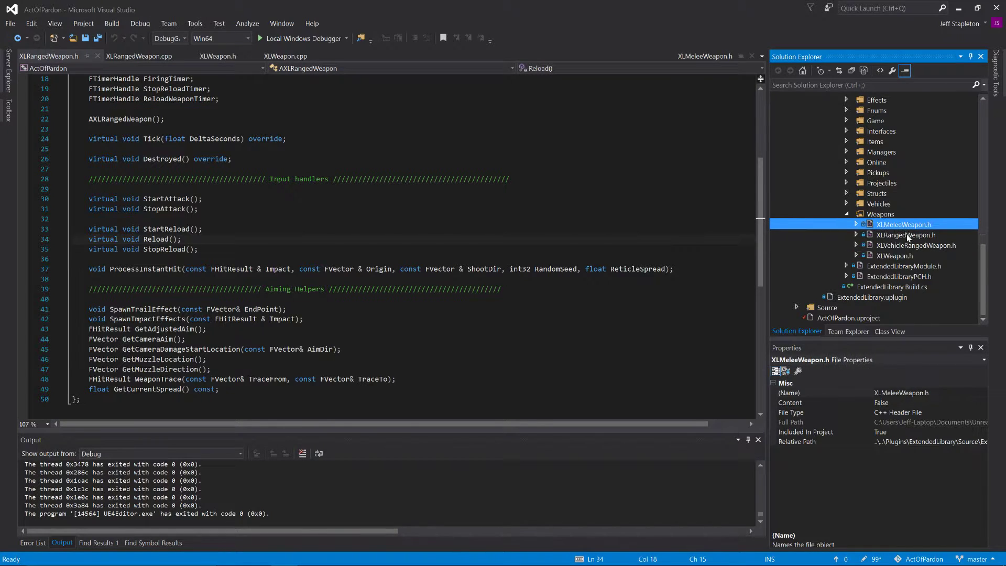
pyautogui.doubleClick(910, 236)
pyautogui.click(910, 225)
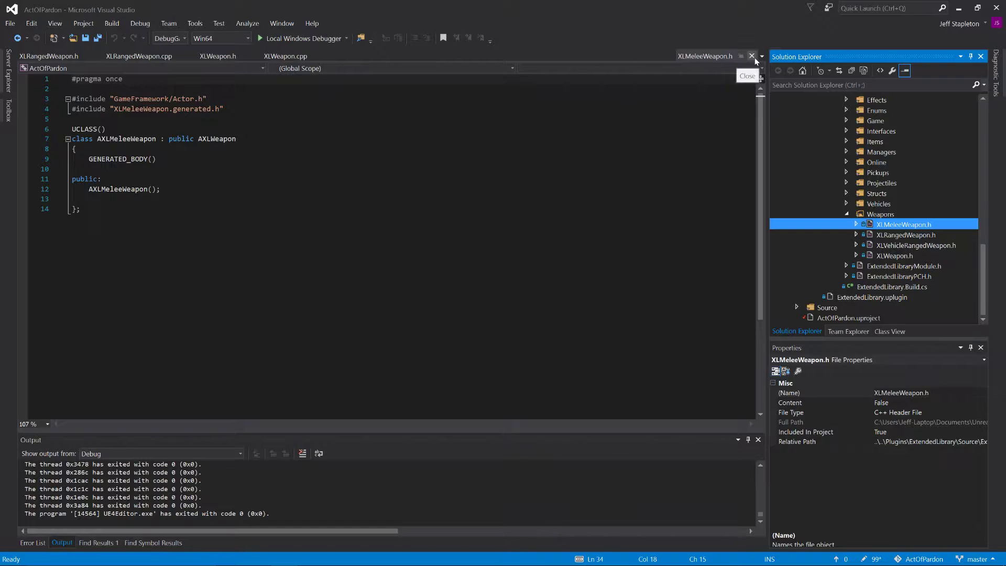
pyautogui.click(752, 56)
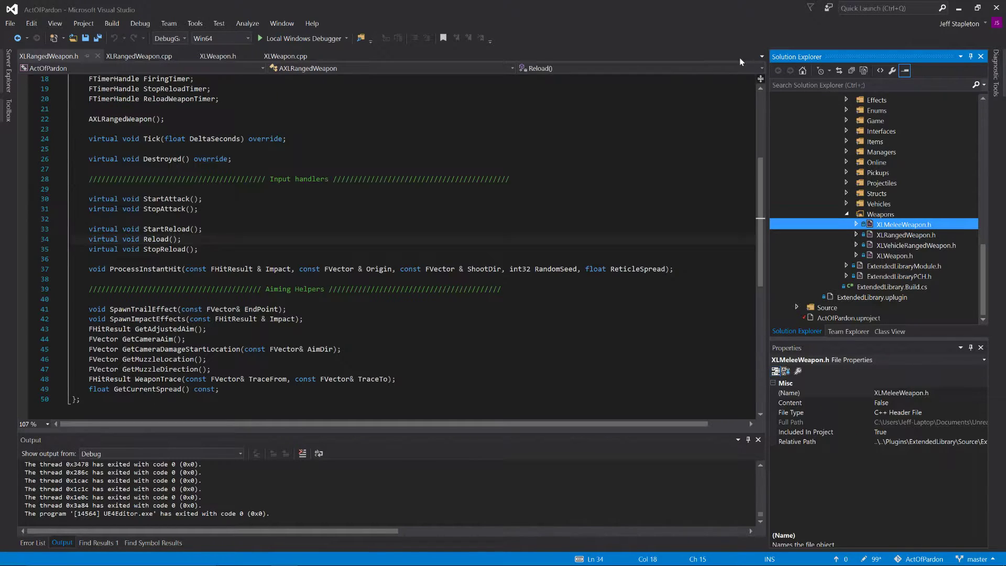
# Step: Review the StartReload, Reload and StopReload functions in XLRangedWeapon.cpp
pyautogui.click(130, 58)
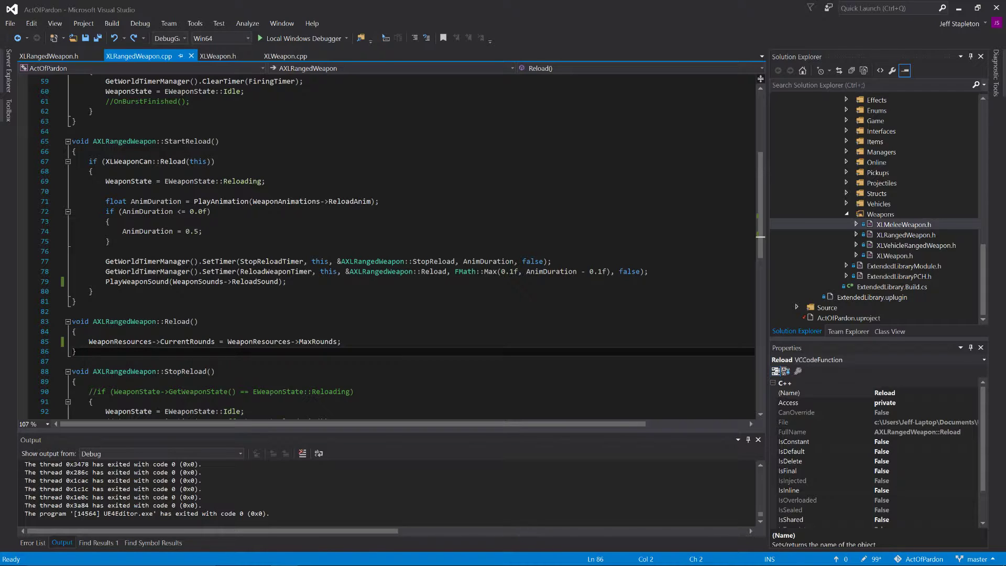
pyautogui.scroll(-2, 399, 247)
pyautogui.scroll(2, 400, 246)
pyautogui.moveTo(131, 141); pyautogui.dragTo(202, 141)
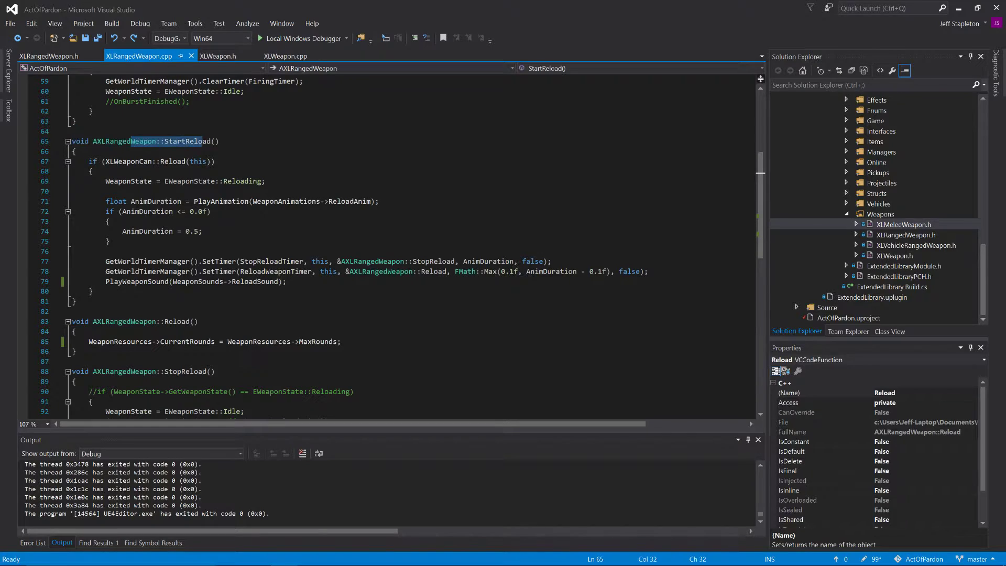
pyautogui.press('End')
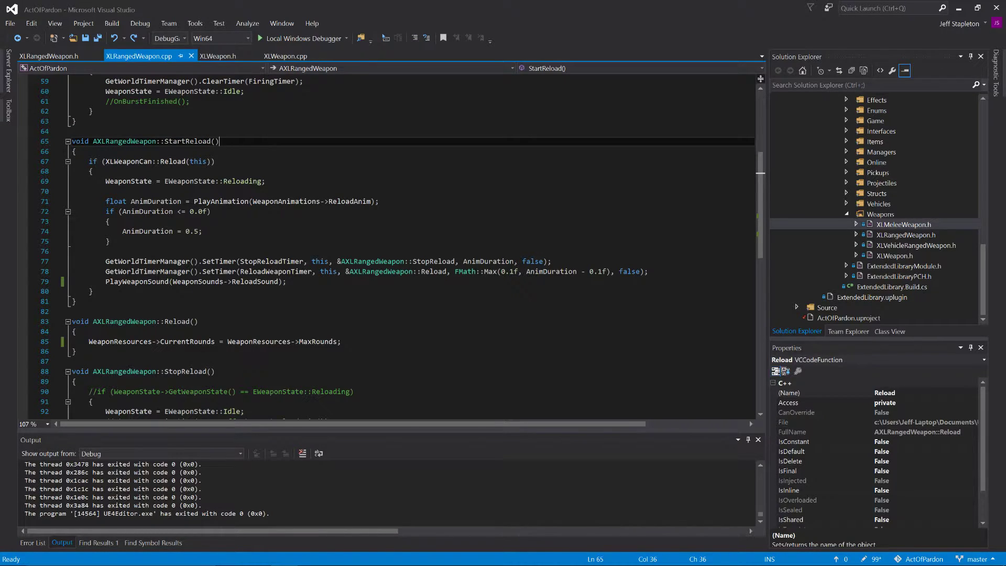
pyautogui.scroll(-8, 398, 235)
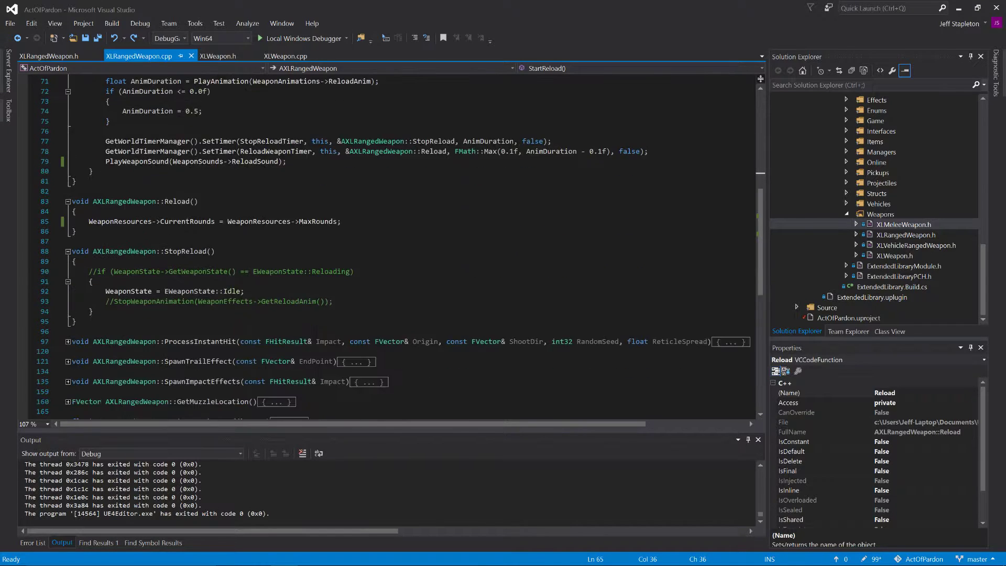
pyautogui.scroll(8, 398, 236)
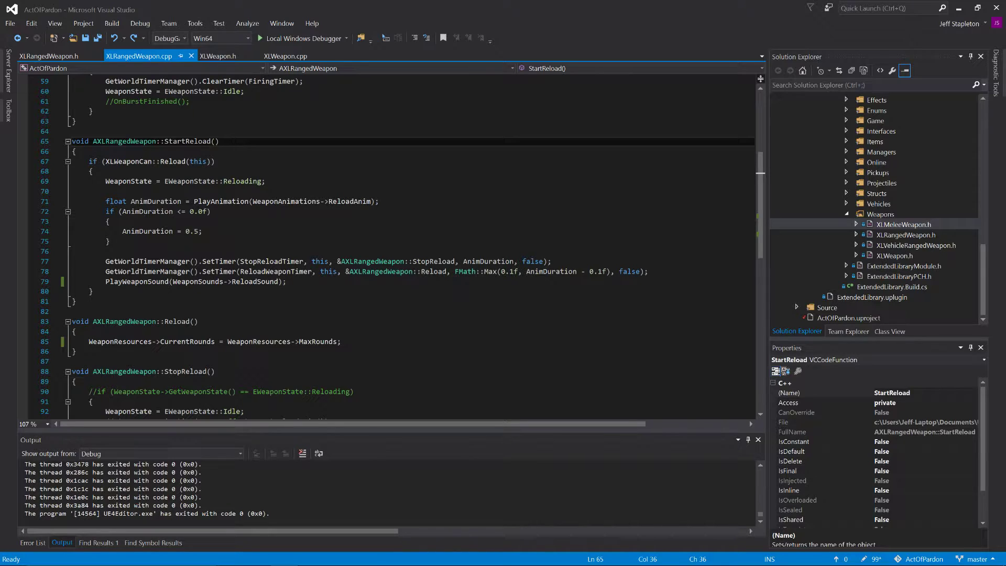
pyautogui.scroll(-1, 399, 247)
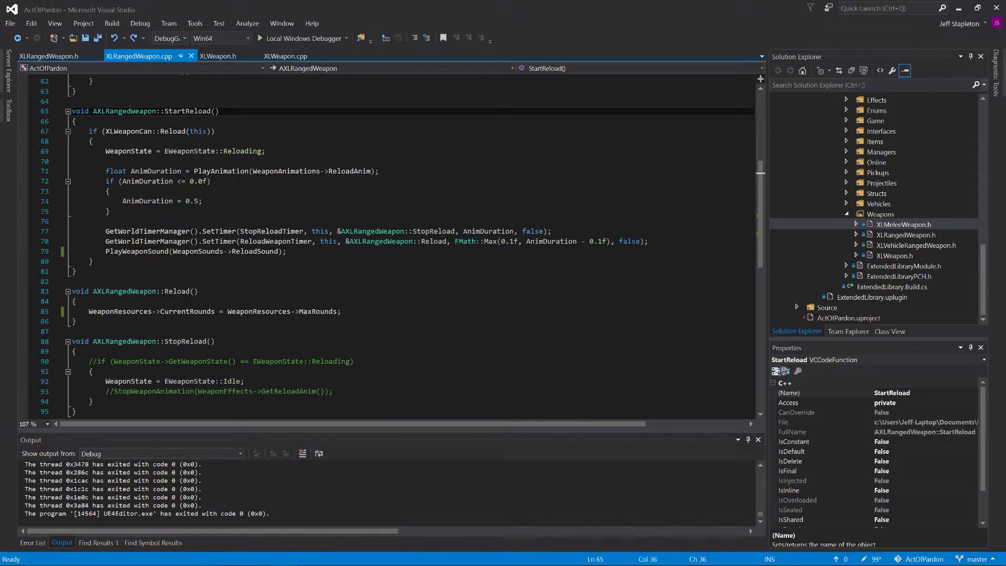
# Step: Build and launch the project with the Local Windows Debugger, declining to run the last successful build
pyautogui.click(284, 39)
pyautogui.press('Return')
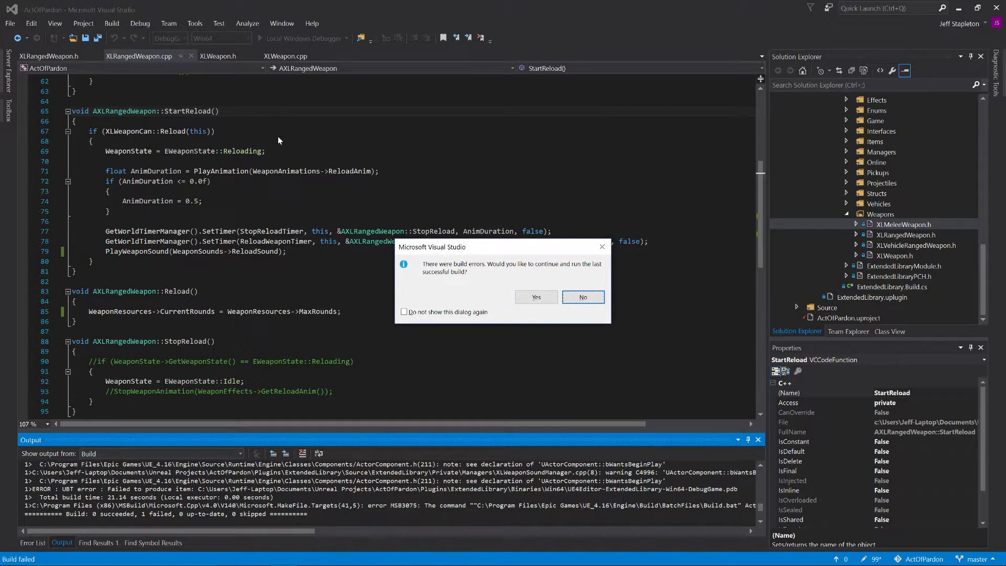
pyautogui.click(592, 297)
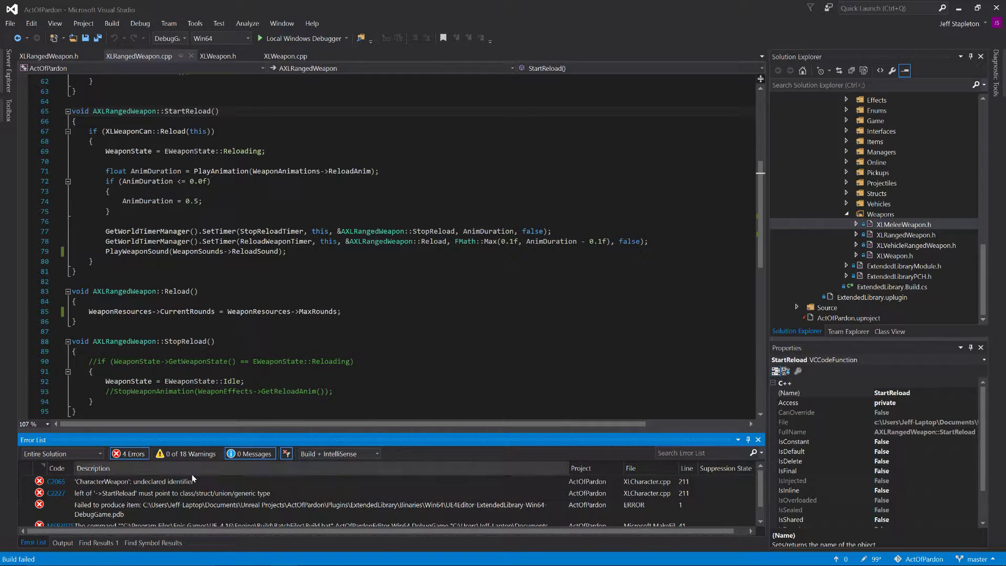
# Step: Replace CharacterWeapon with CurrentWeapon in the StartReload() call of AXLCharacter::Reload() in XLCharacter.cpp and save the file
pyautogui.doubleClick(143, 484)
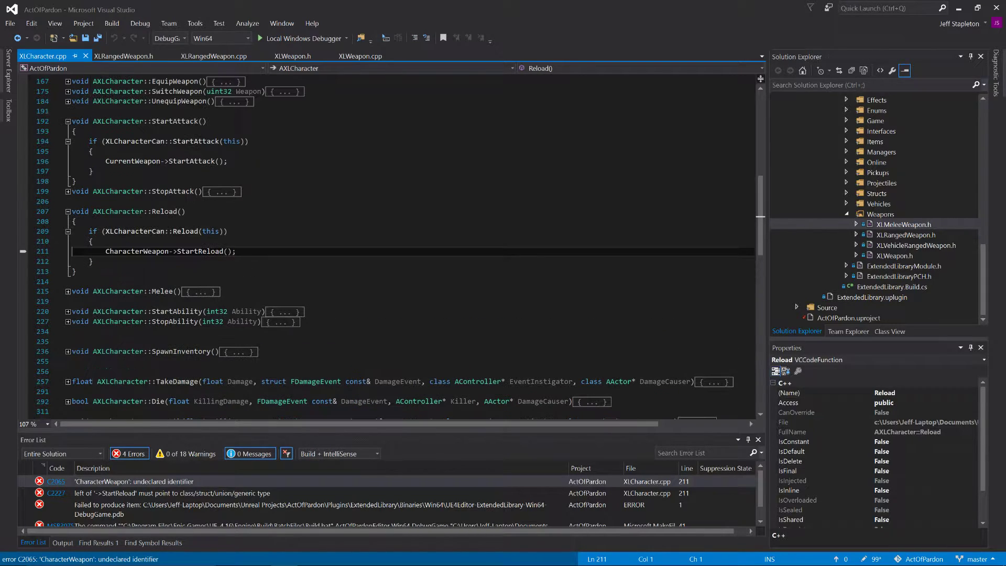
pyautogui.doubleClick(131, 161)
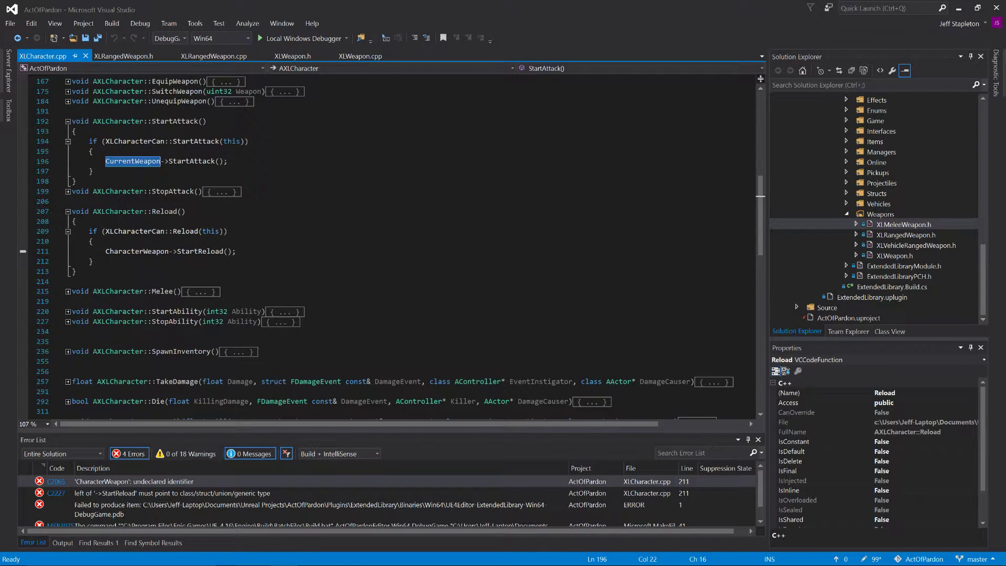
pyautogui.hotkey('ctrl', 'c')
pyautogui.doubleClick(139, 252)
pyautogui.hotkey('ctrl', 'v')
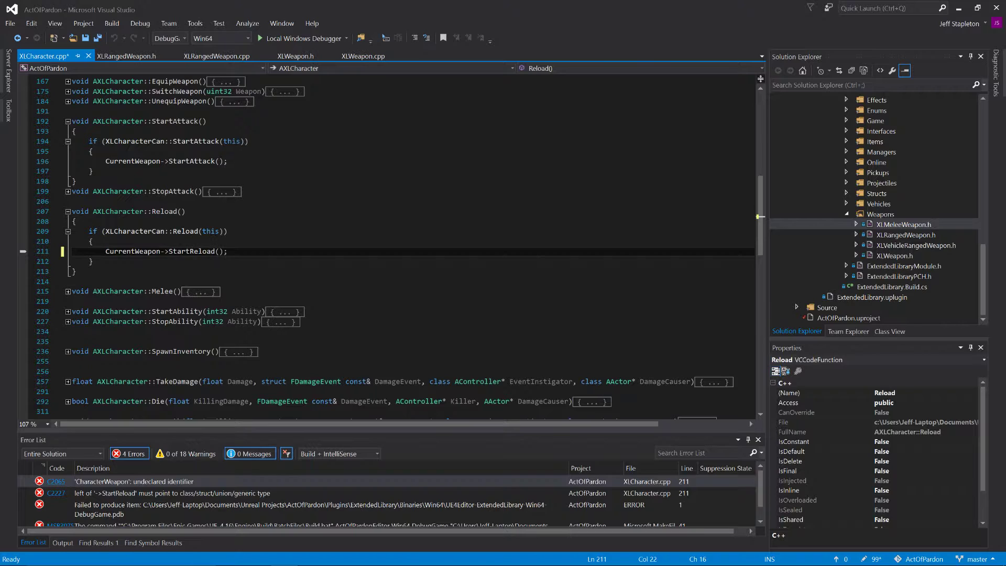
pyautogui.hotkey('ctrl', 's')
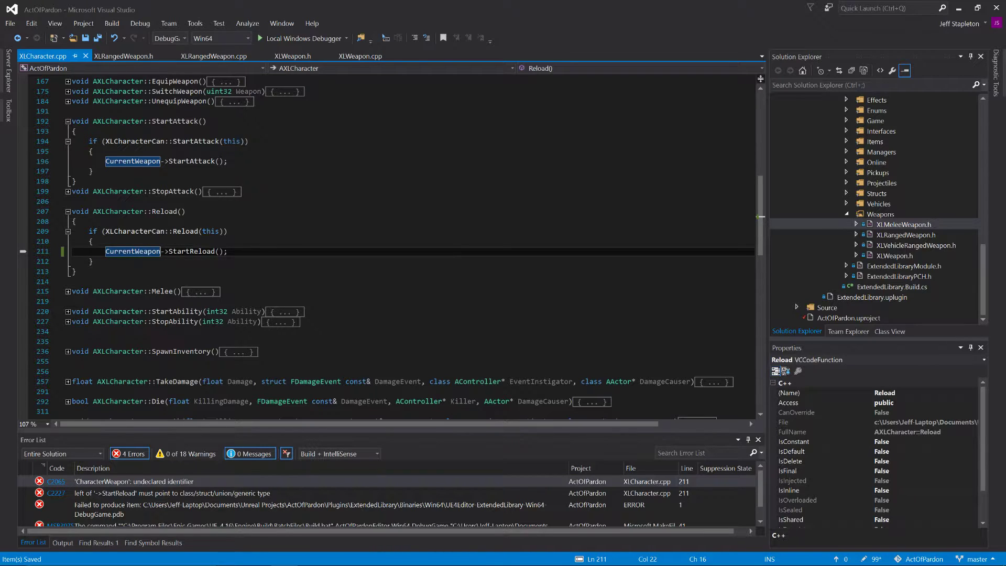
# Step: Rebuild the project and launch it in the Unreal Editor with the Local Windows Debugger
pyautogui.click(298, 40)
pyautogui.press('Return')
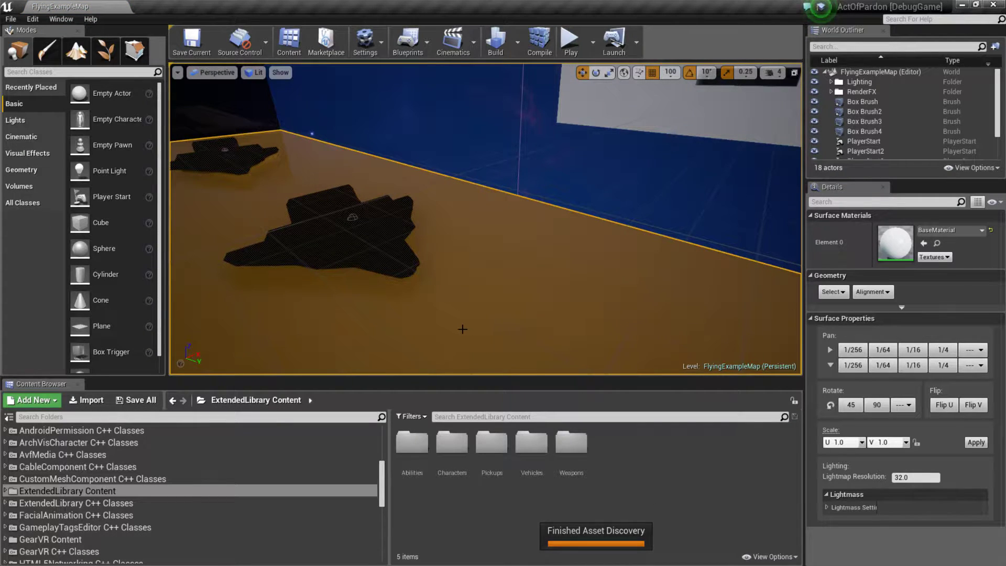
pyautogui.moveTo(602, 298)
pyautogui.mouseDown(button='right')
pyautogui.moveTo(454, 294)
pyautogui.moveTo(541, 302)
pyautogui.moveTo(502, 280)
pyautogui.moveTo(504, 293)
pyautogui.moveTo(598, 300)
pyautogui.moveTo(692, 275)
pyautogui.moveTo(566, 293)
pyautogui.moveTo(598, 299)
pyautogui.mouseUp(button='right')
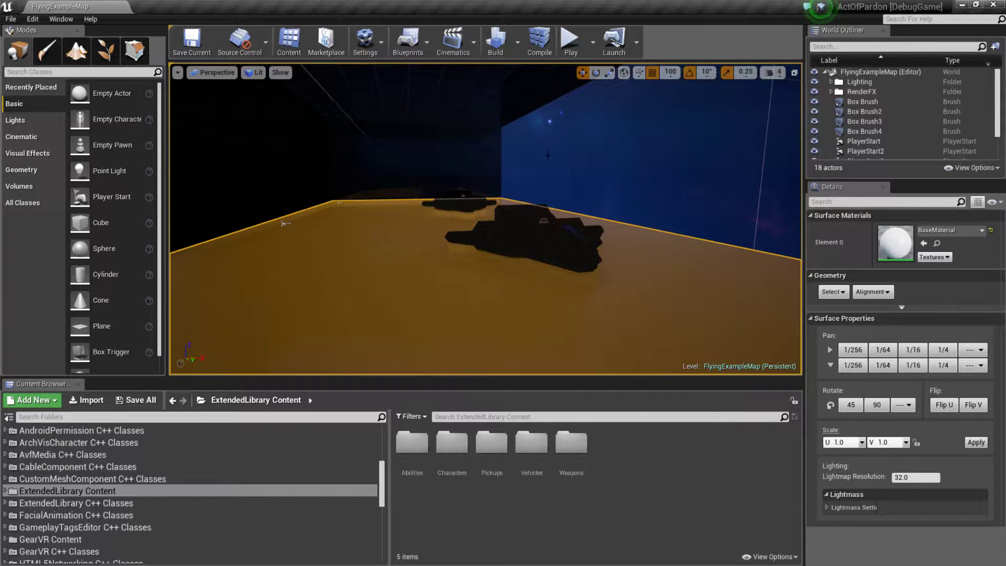
# Step: Open the engine Input settings in the Project Settings
pyautogui.click(32, 20)
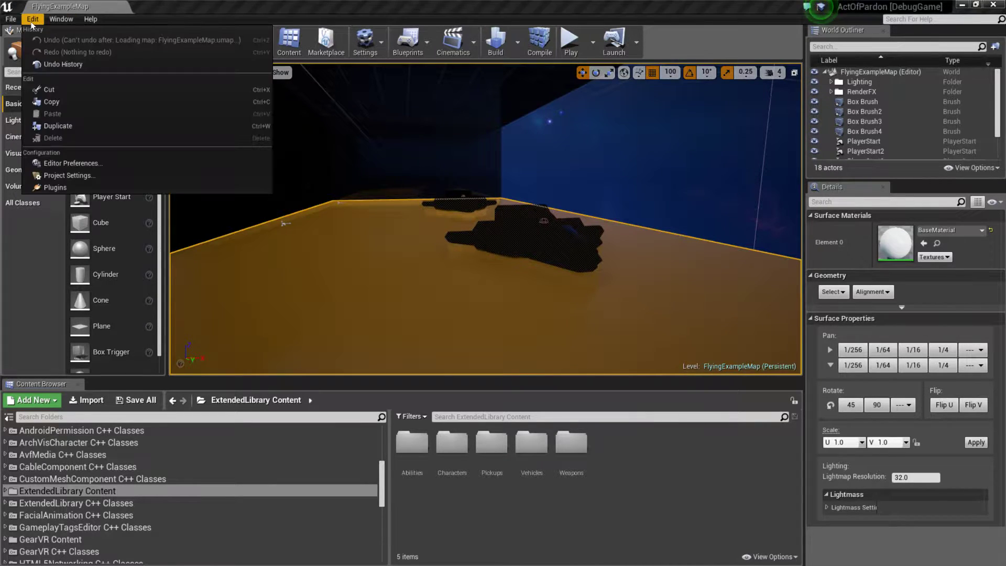
pyautogui.click(61, 19)
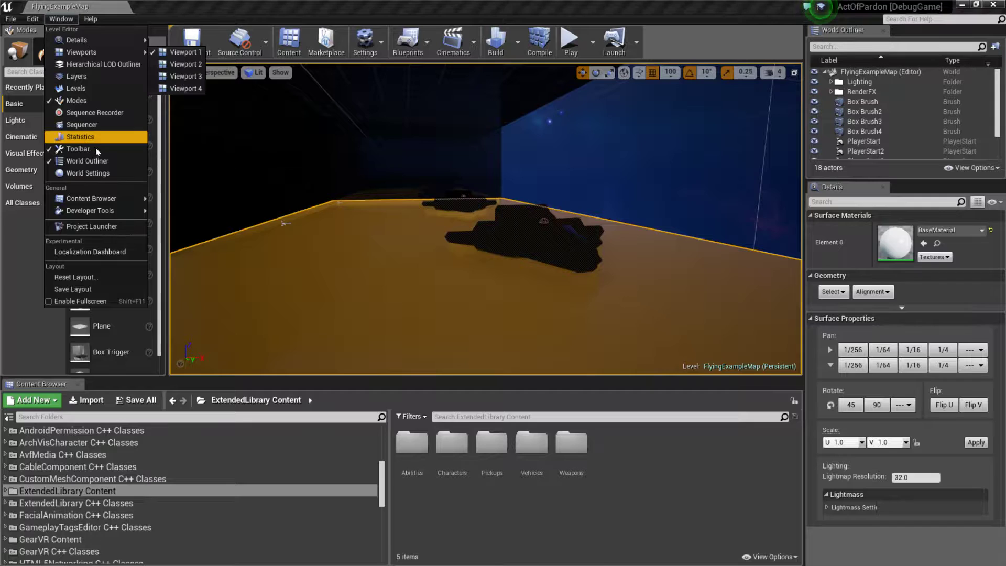
pyautogui.moveTo(131, 212)
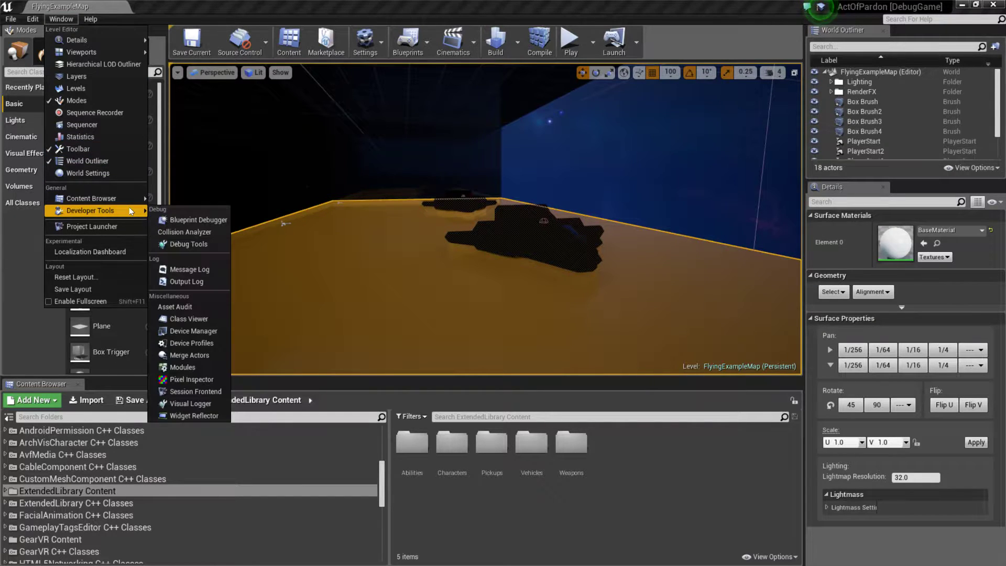
pyautogui.click(33, 19)
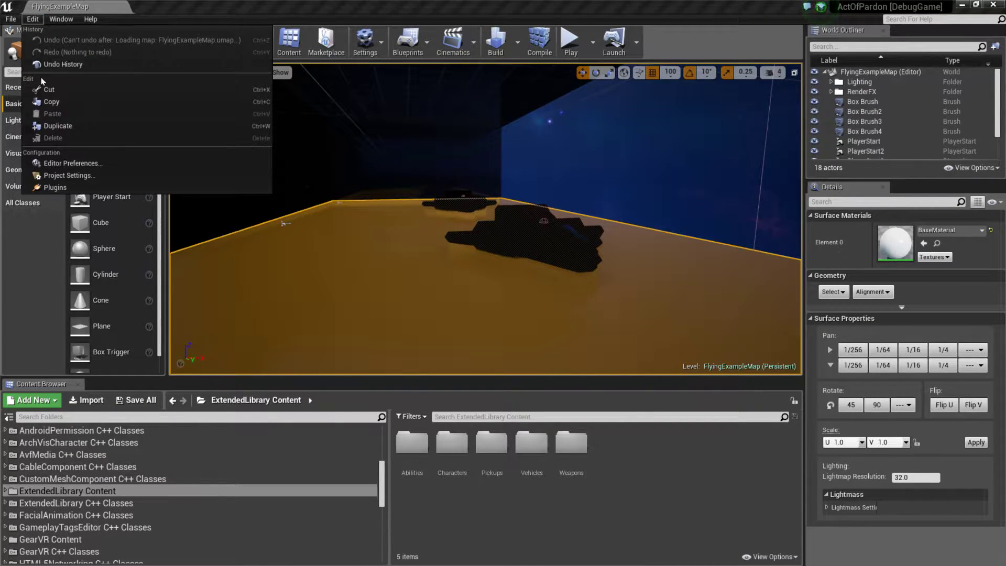
pyautogui.click(91, 175)
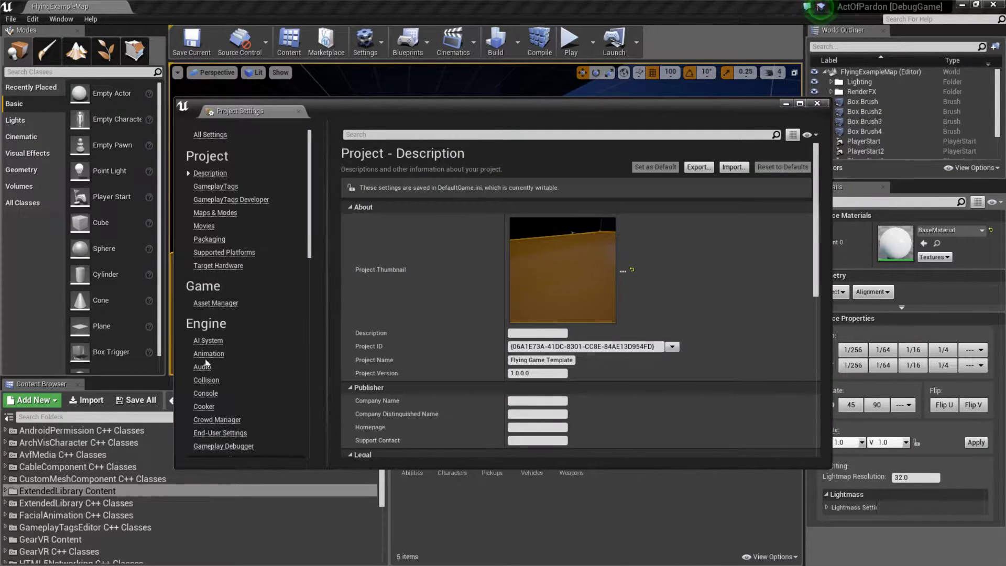
pyautogui.scroll(-4, 228, 373)
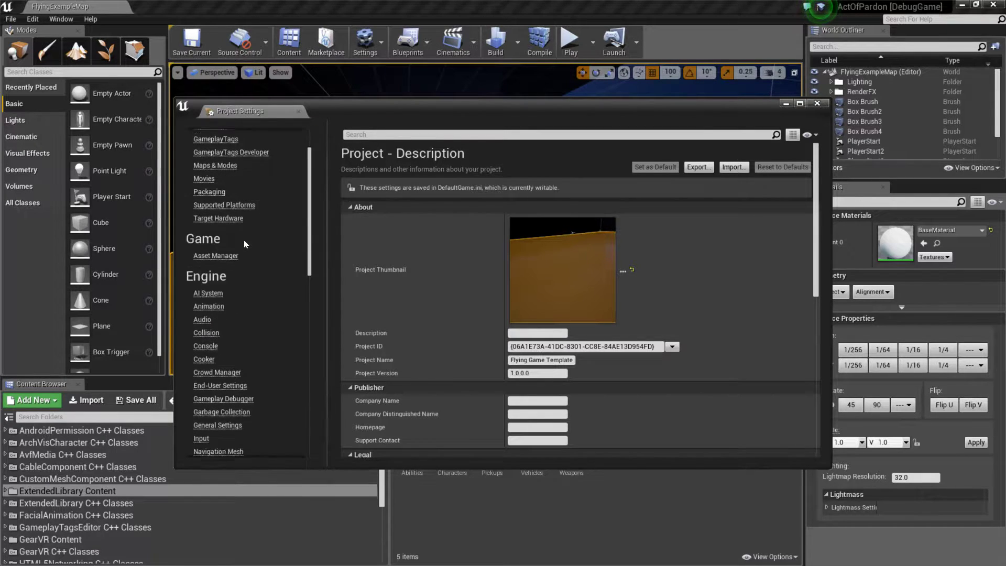
pyautogui.click(203, 401)
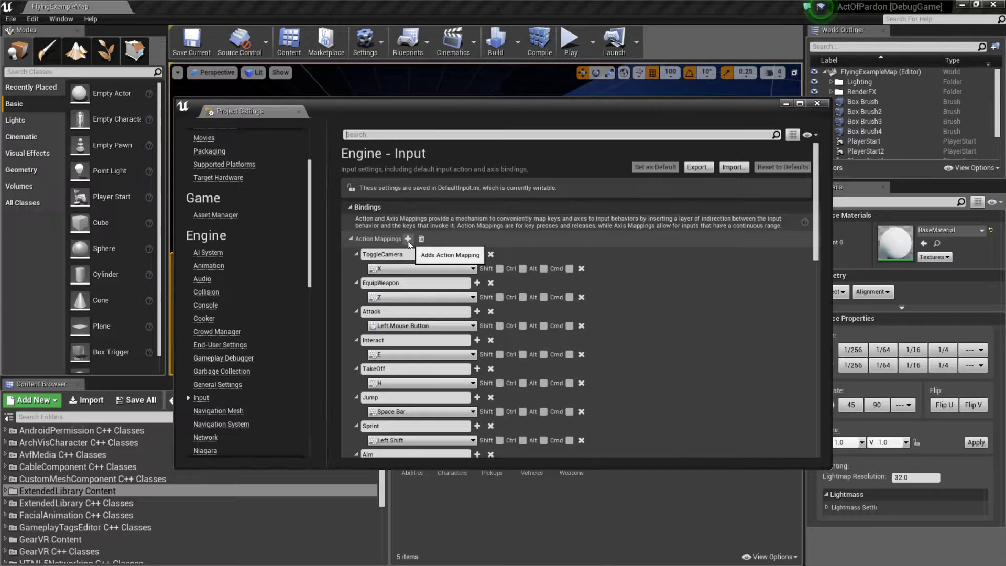
# Step: Add an action mapping named Reload bound to the keyboard key R, then close the Project Settings
pyautogui.scroll(-2, 443, 247)
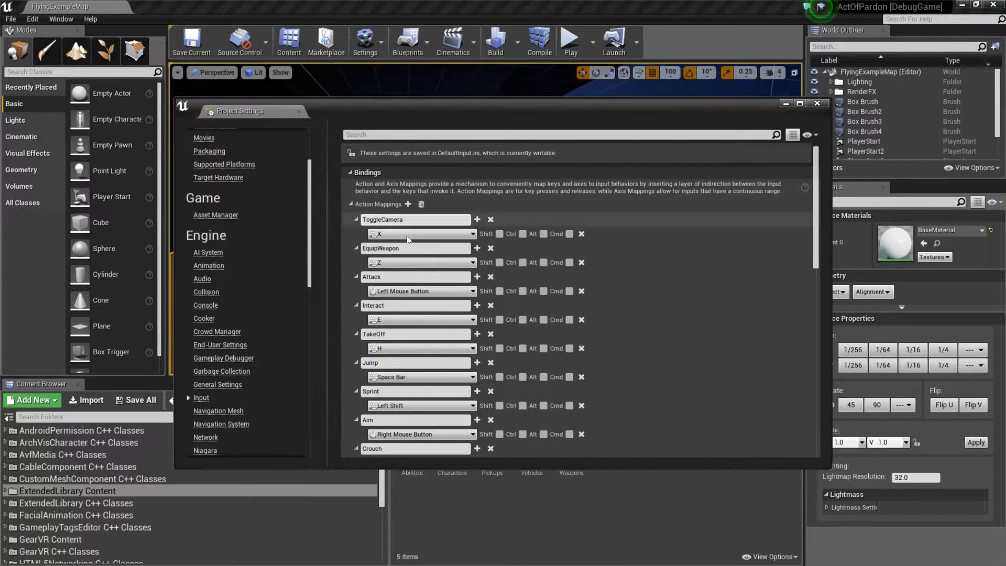
pyautogui.click(412, 203)
pyautogui.scroll(-5, 390, 302)
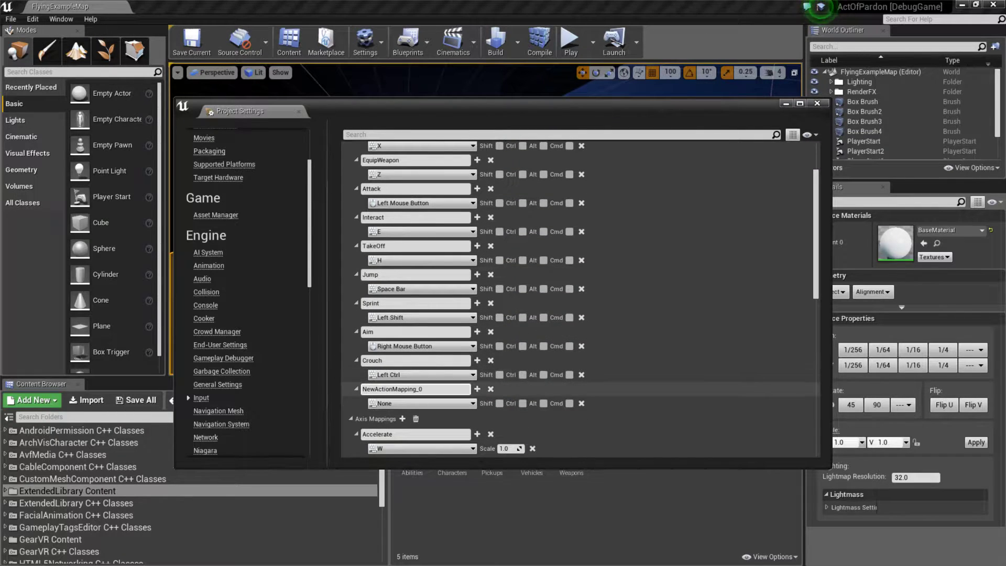
pyautogui.hotkey('ctrl', 'a')
pyautogui.write('R')
pyautogui.press('Return')
pyautogui.click(430, 404)
pyautogui.write('r')
pyautogui.scroll(-2, 438, 283)
pyautogui.scroll(-15, 438, 283)
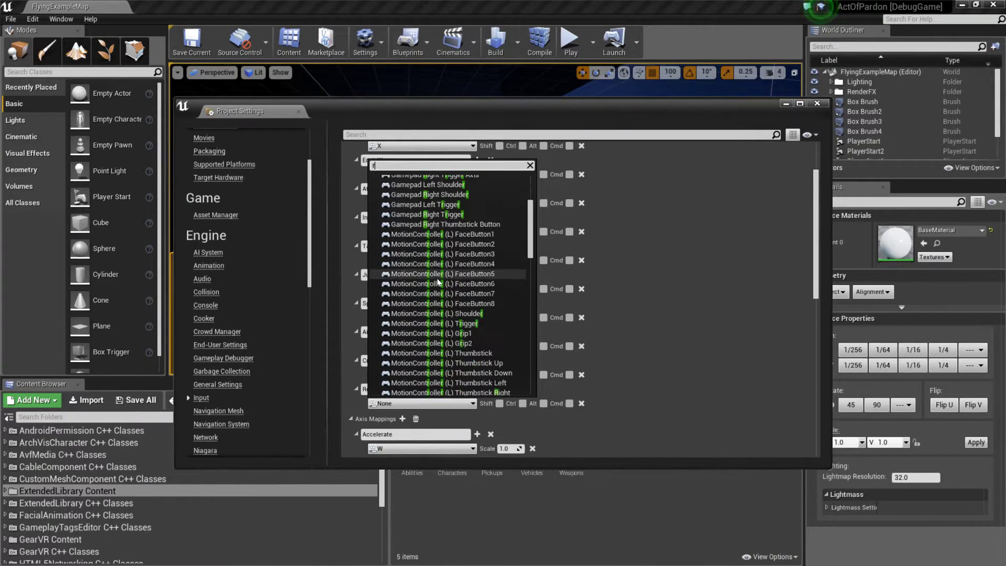
pyautogui.scroll(-3, 438, 288)
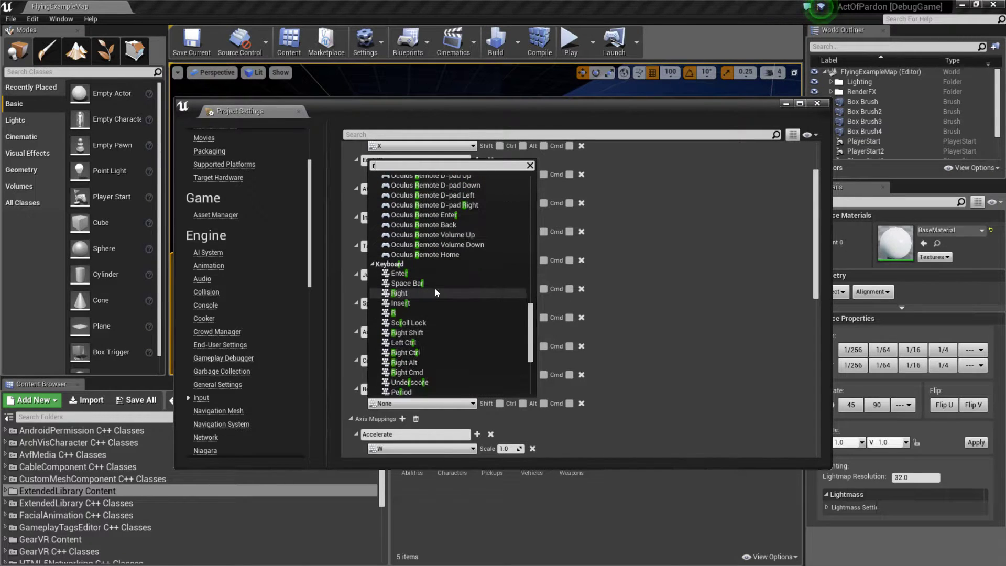
pyautogui.click(414, 313)
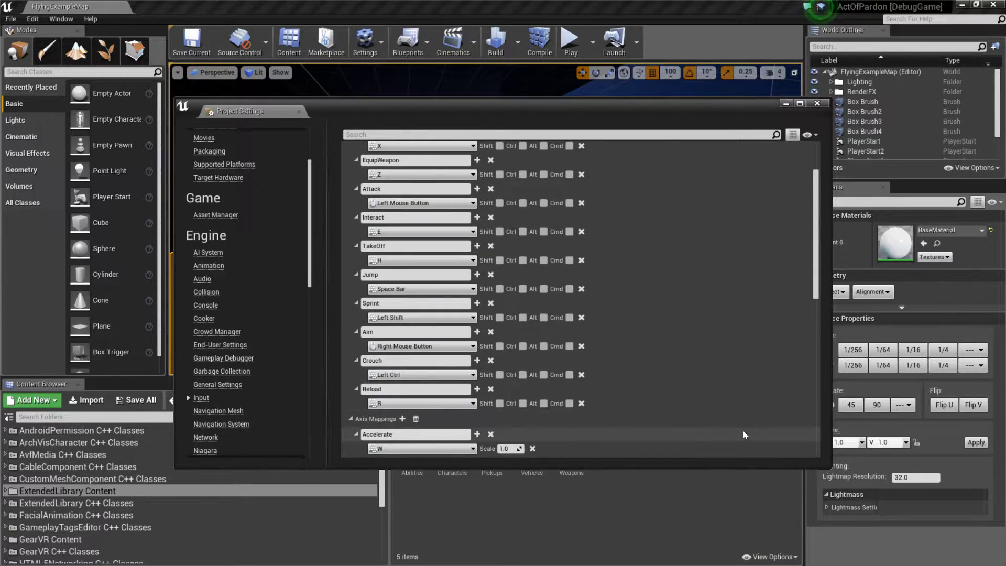
pyautogui.click(816, 104)
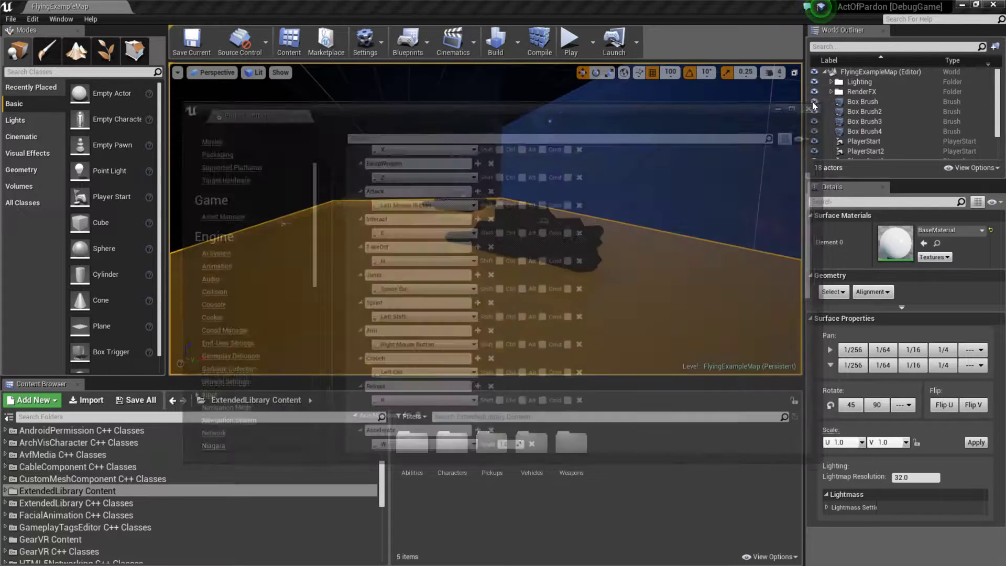
# Step: Switch to Visual Studio and check the Reload action binding in XLCharacterInputComponent.cpp from the Private Controllers InputComponents folder
pyautogui.hotkey('alt', 'Tab')
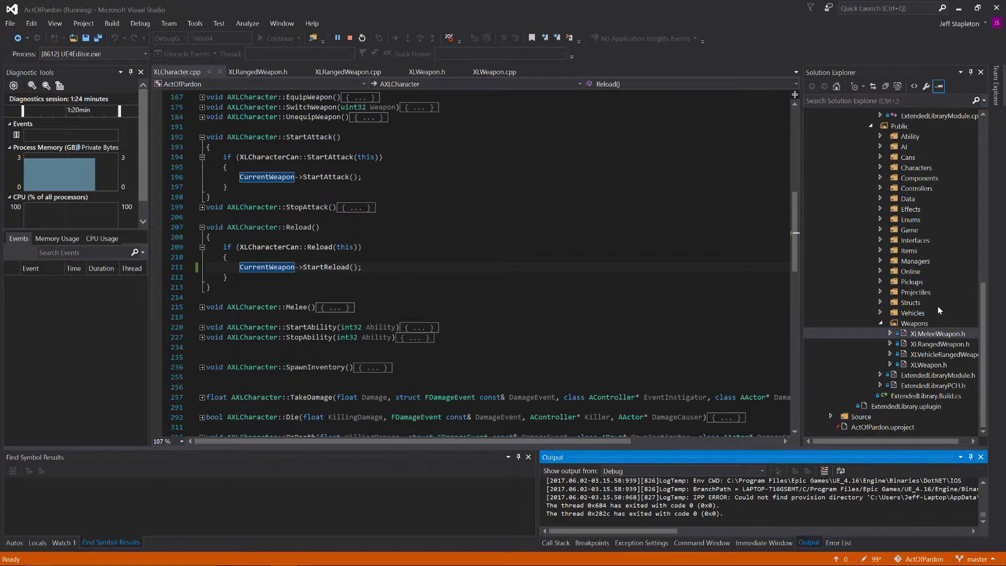
pyautogui.scroll(4, 913, 219)
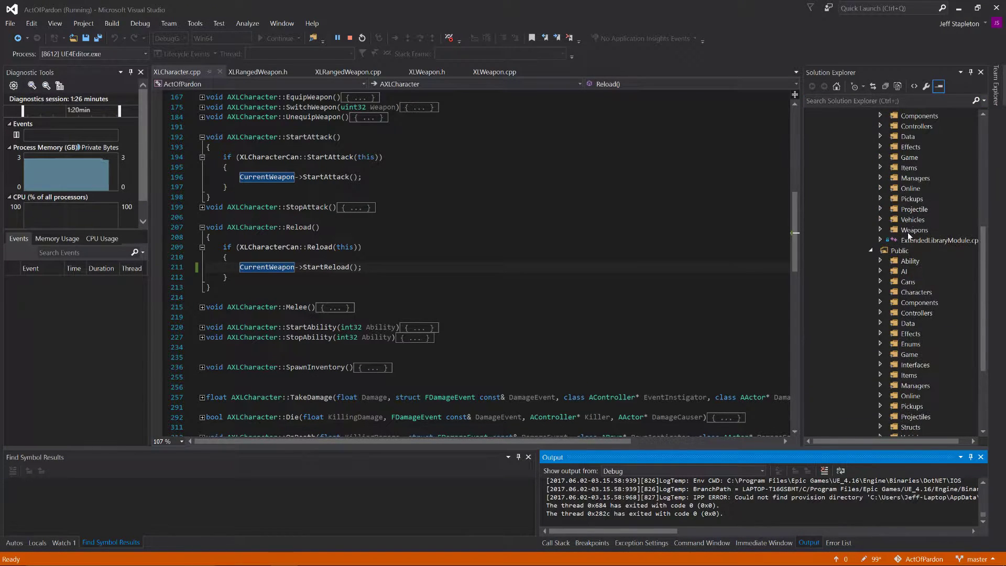
pyautogui.click(880, 282)
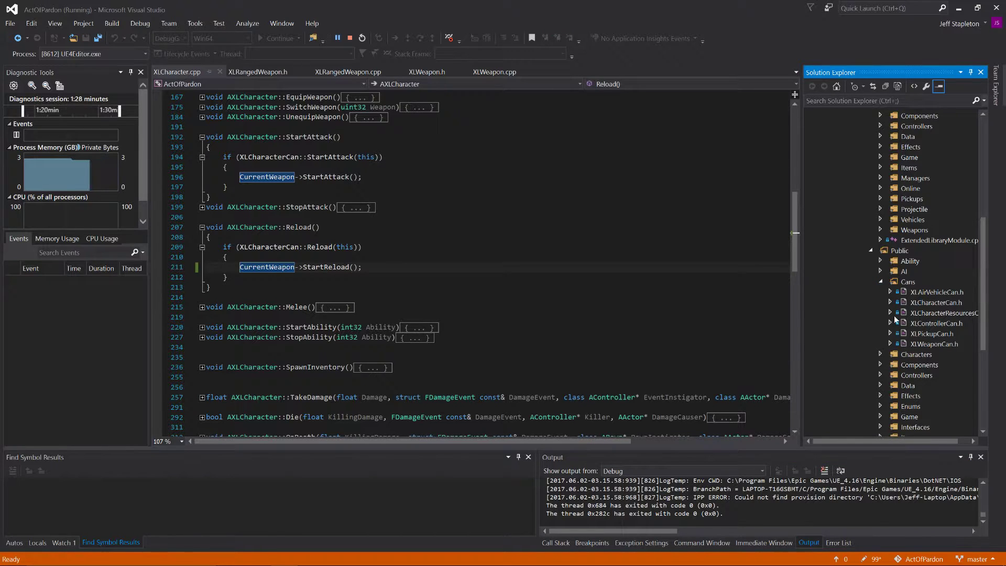
pyautogui.scroll(5, 909, 265)
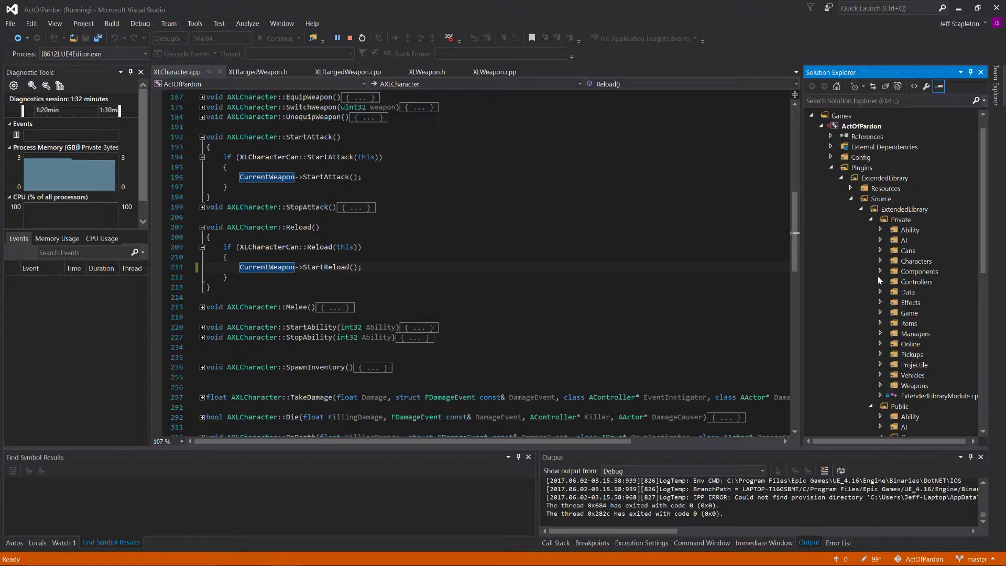
pyautogui.click(881, 283)
pyautogui.click(891, 292)
pyautogui.click(949, 314)
pyautogui.doubleClick(949, 314)
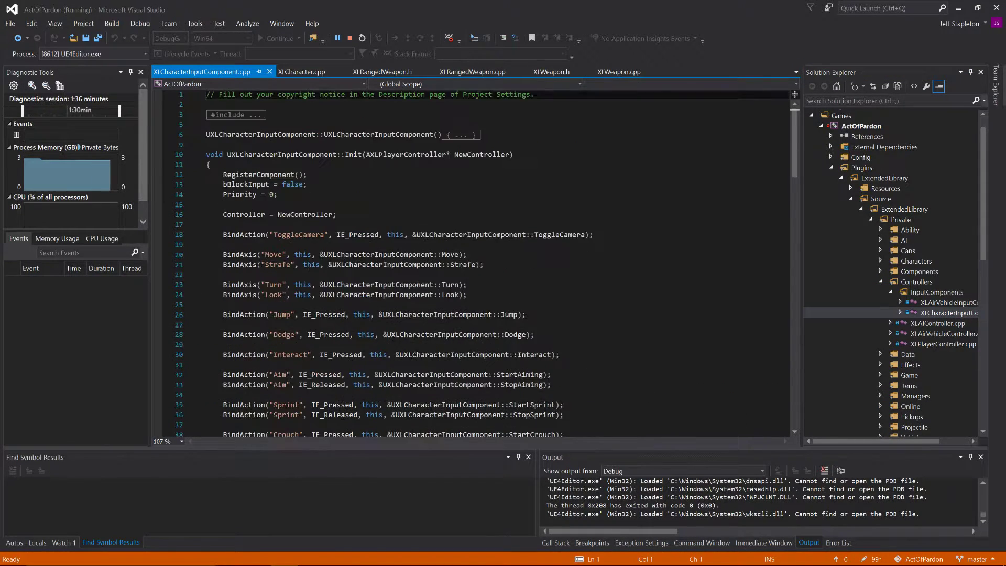
pyautogui.scroll(-4, 289, 319)
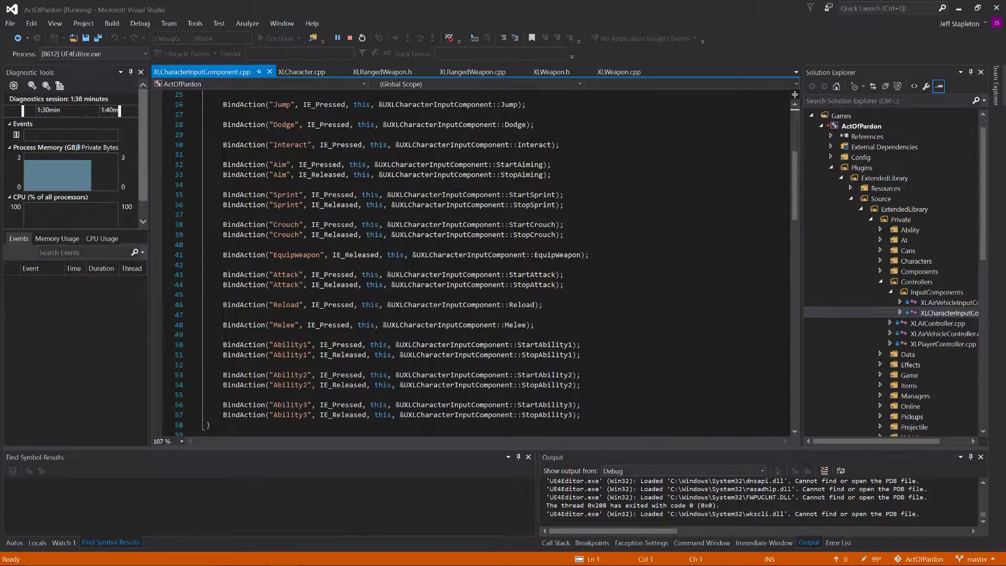
# Step: Switch to the Unreal Editor and search the ExtendedLibrary Content Characters/Humanoid/Animations folder for "reload"
pyautogui.hotkey('alt', 'Tab')
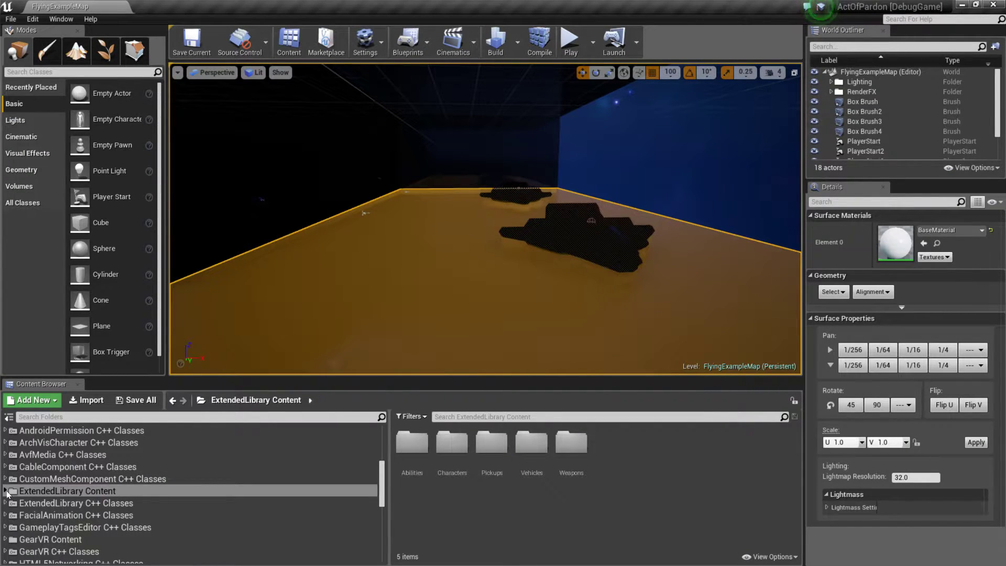
pyautogui.click(6, 491)
pyautogui.click(11, 510)
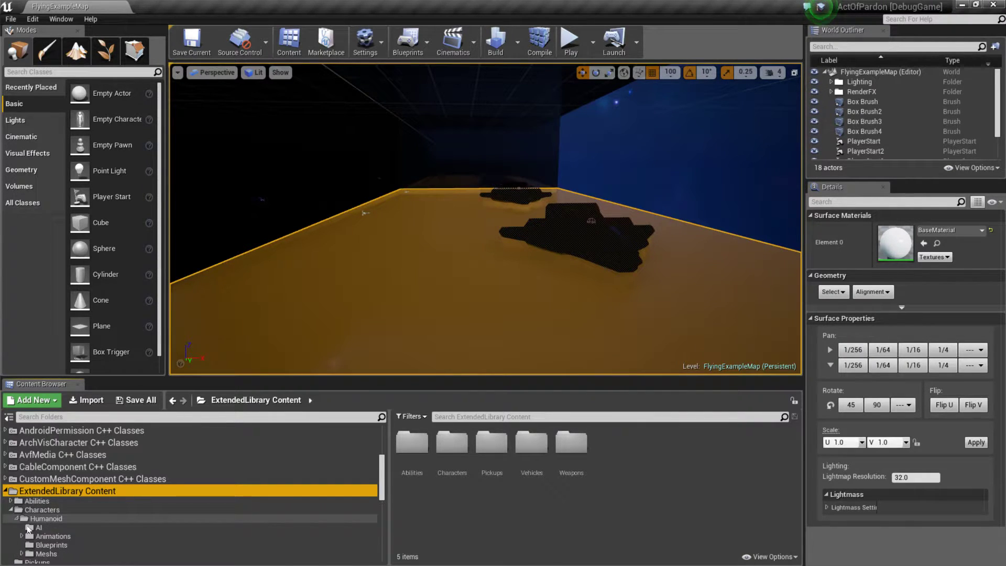
pyautogui.click(17, 519)
pyautogui.click(40, 535)
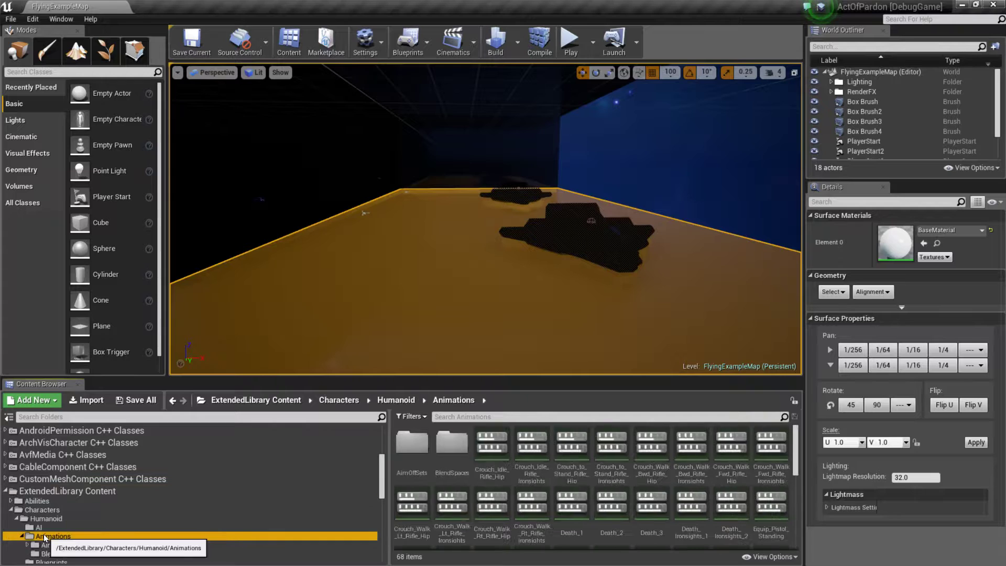
pyautogui.click(505, 417)
pyautogui.write('rel')
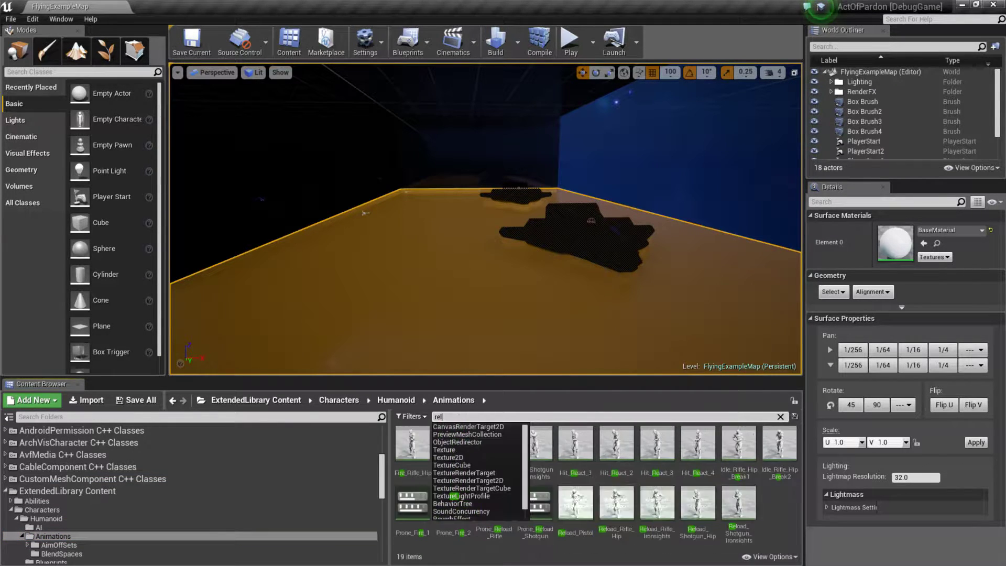
pyautogui.write('oad')
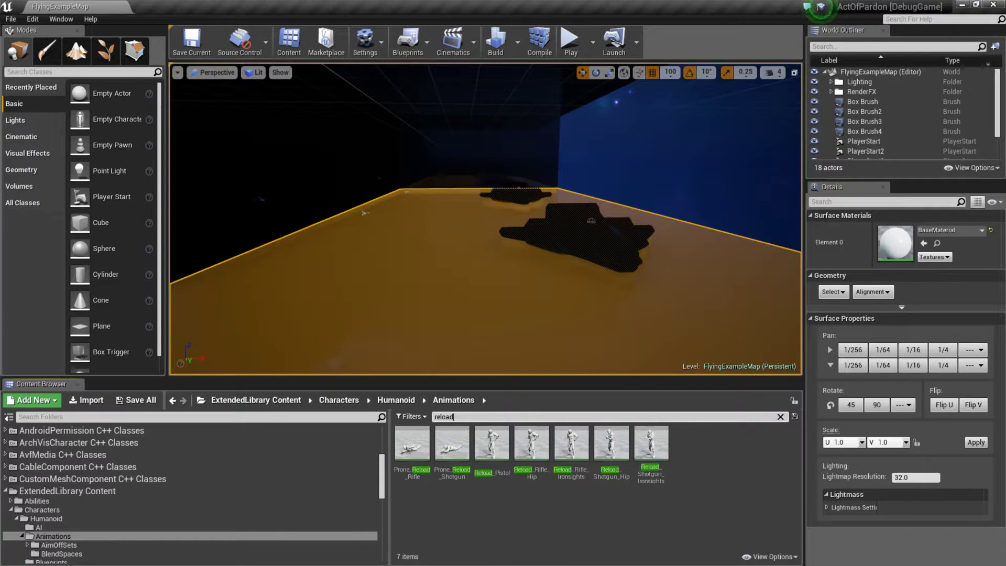
# Step: Preview the Reload_Rifle_Hip and Reload_Rifle_Ironsights animations to compare them, then select Reload_Rifle_Hip
pyautogui.doubleClick(530, 448)
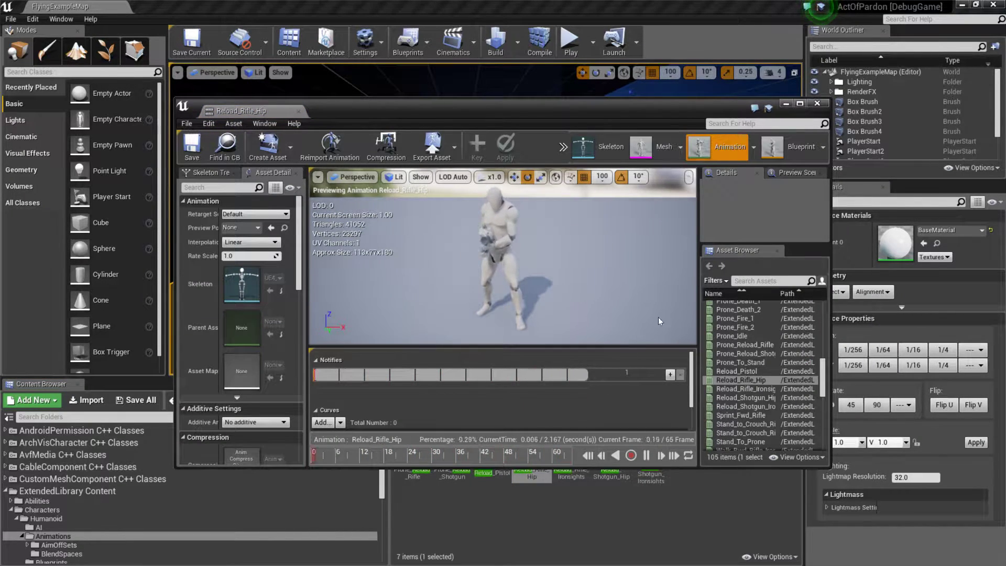
pyautogui.click(817, 104)
pyautogui.click(576, 443)
pyautogui.doubleClick(577, 440)
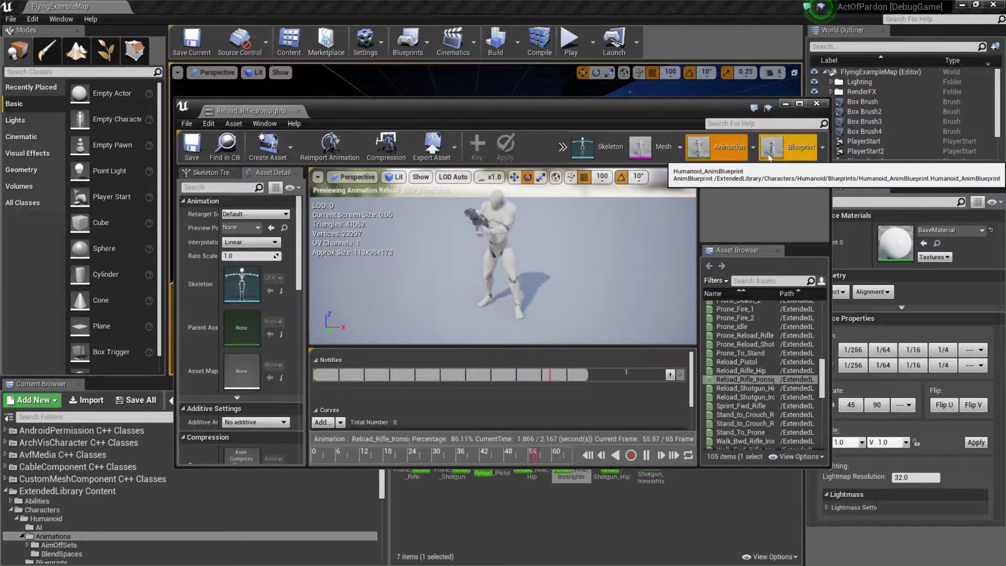
pyautogui.click(817, 104)
pyautogui.doubleClick(531, 446)
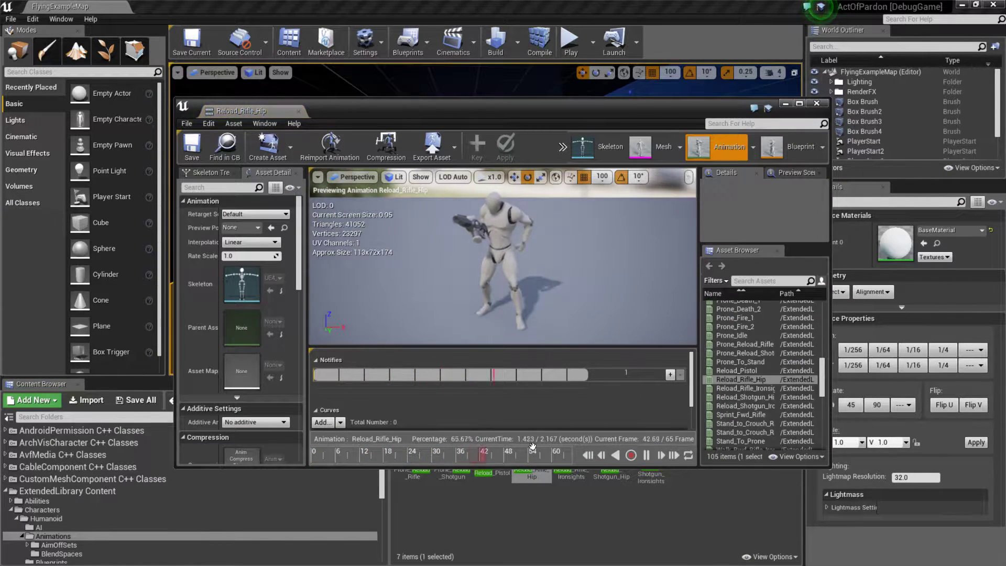
pyautogui.click(817, 103)
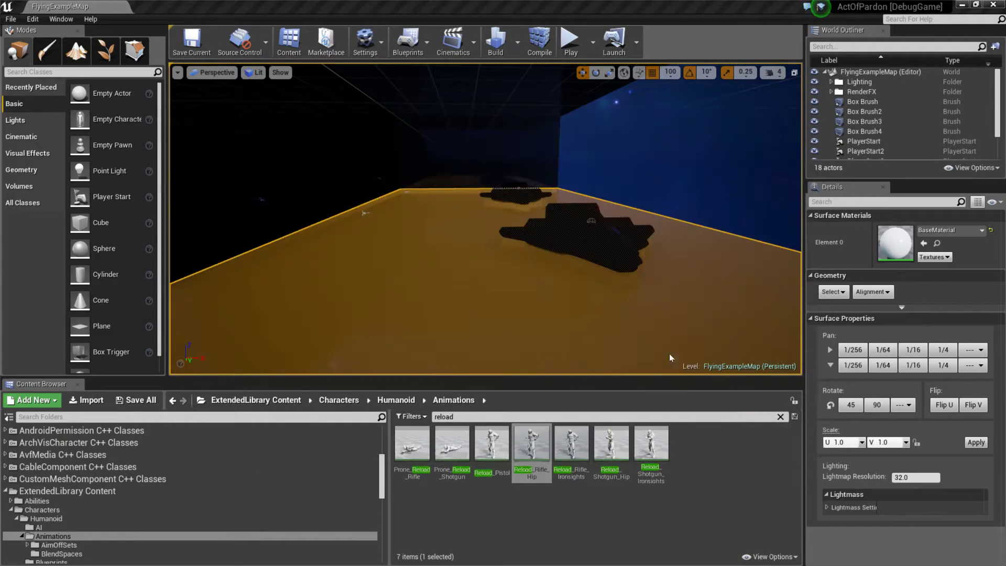
pyautogui.click(533, 456)
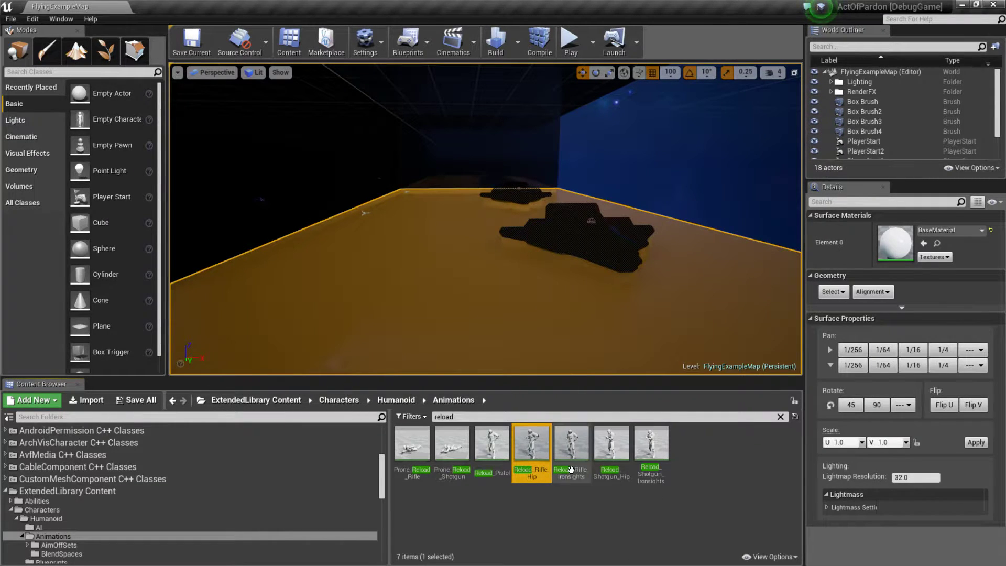
# Step: Create a new animation montage in the Humanoid Animations folder and check the YouTube Live Dashboard in Chrome before returning to the Unreal Editor
pyautogui.scroll(-2, 316, 507)
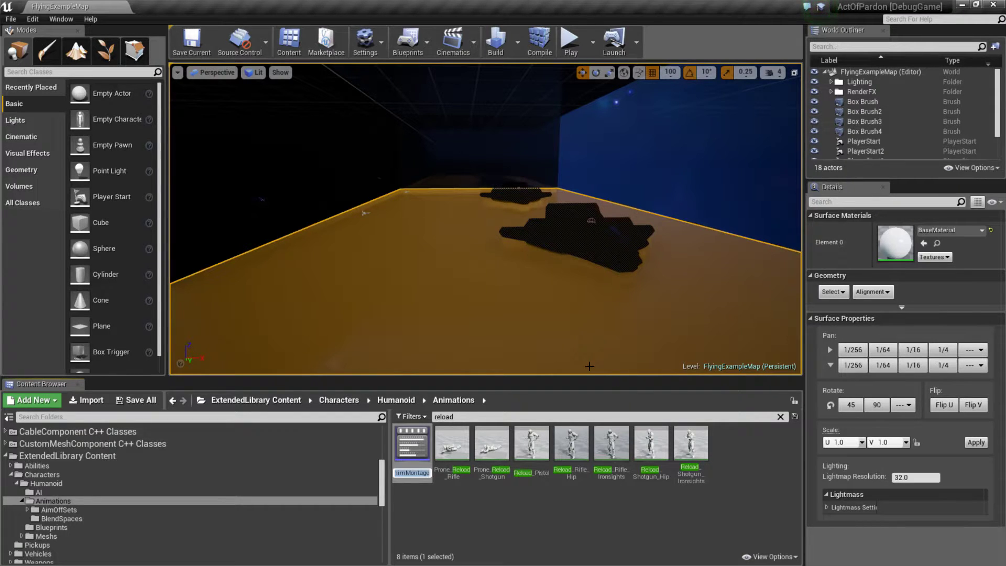
pyautogui.hotkey('alt', 'Tab')
pyautogui.hotkey('alt', 'Tab')
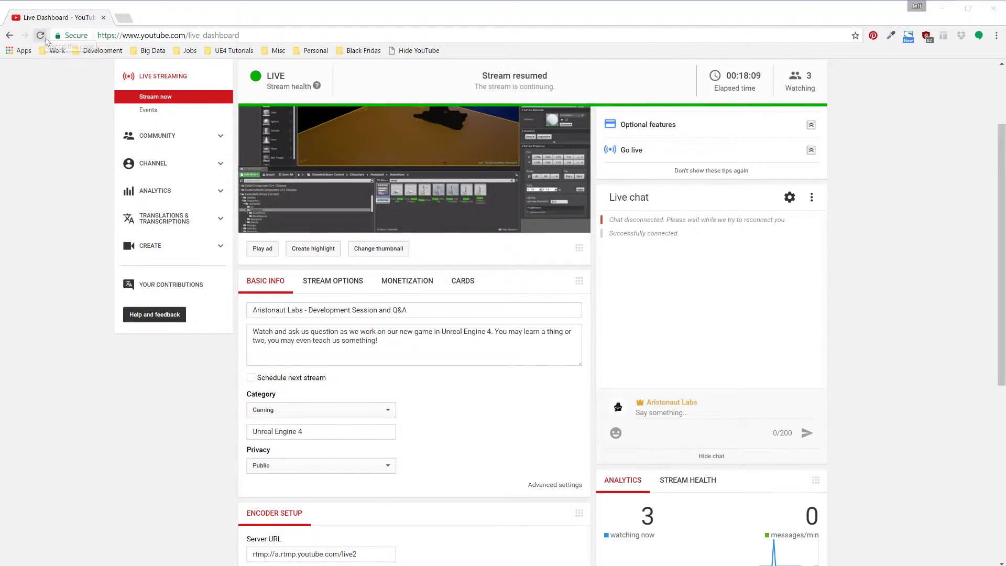
pyautogui.hotkey('alt', 'Tab')
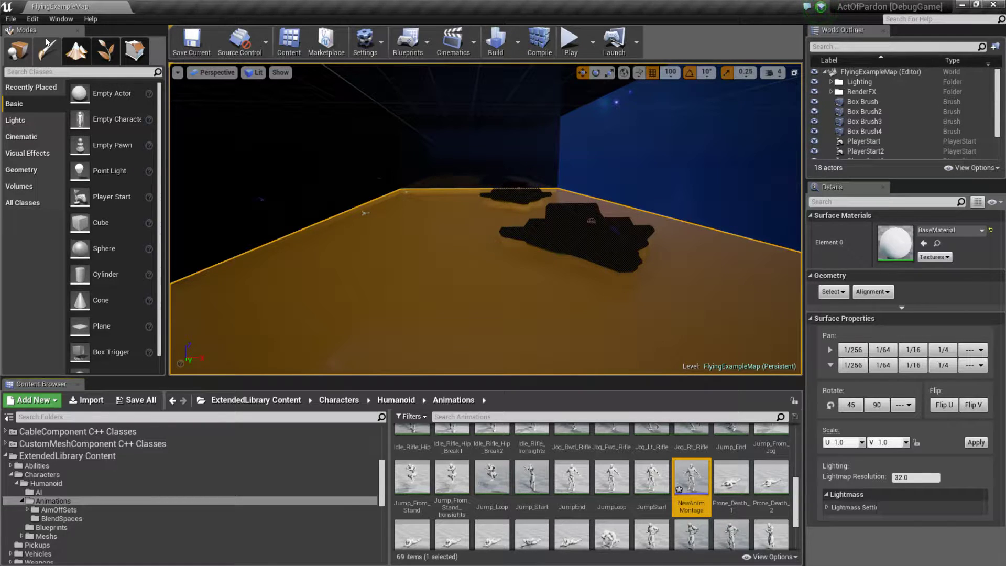
# Step: Rename the new animation montage in the Humanoid Animations folder to Reload
pyautogui.scroll(-1, 693, 483)
pyautogui.scroll(1, 693, 484)
pyautogui.click(692, 478)
pyautogui.press('F2')
pyautogui.write('Reload')
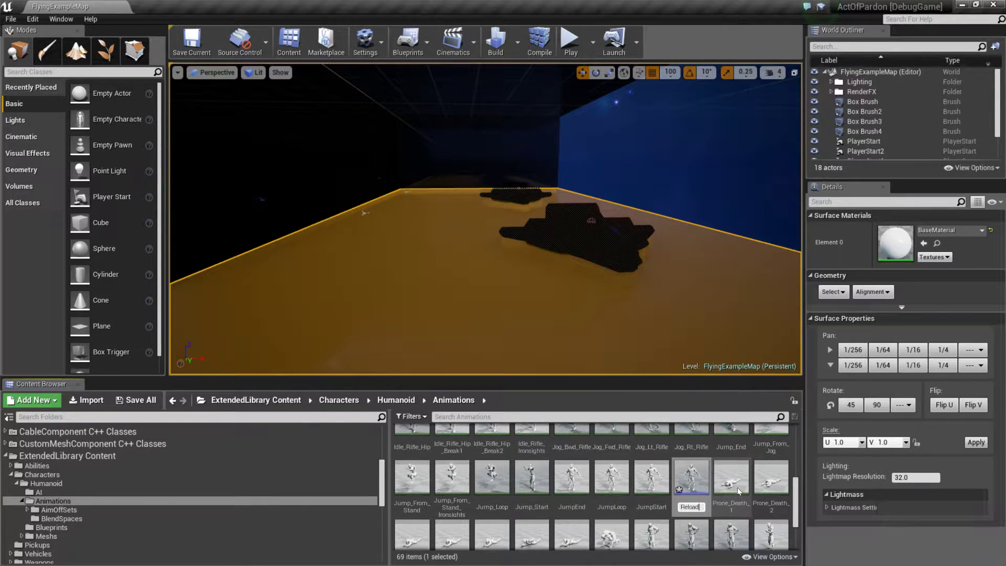
pyautogui.press('Return')
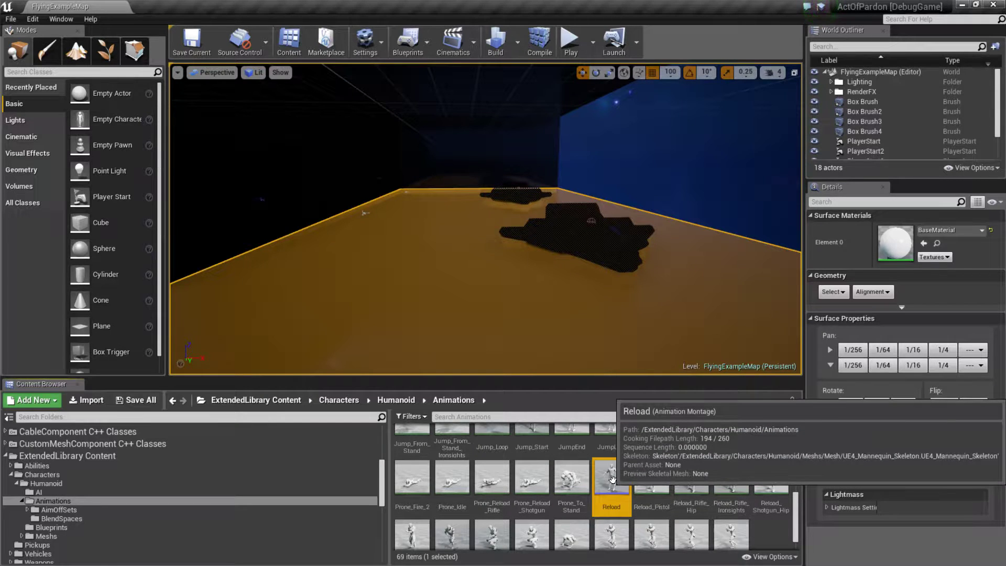
# Step: Open the Reload montage, dock its editor beside the level tab, and add the Reload_Rifle_Hip animation to its default slot
pyautogui.doubleClick(612, 479)
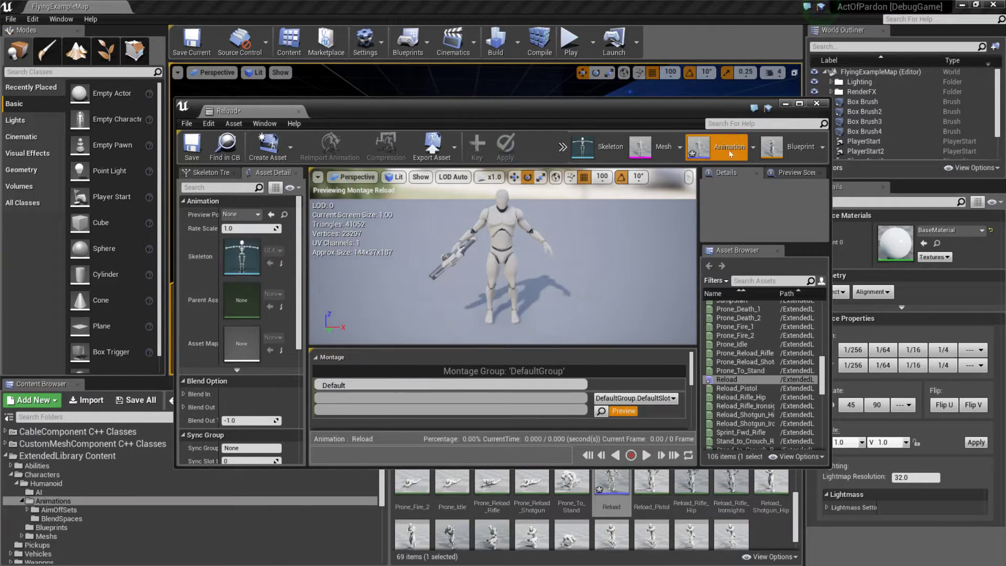
pyautogui.moveTo(565, 105); pyautogui.dragTo(496, 1)
pyautogui.moveTo(195, 111); pyautogui.dragTo(202, 4)
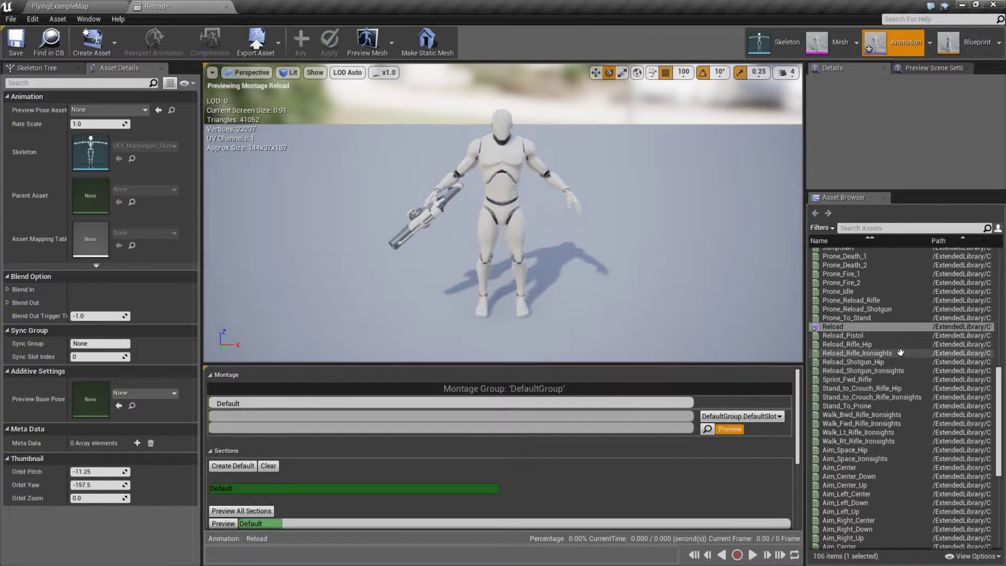
pyautogui.moveTo(899, 346); pyautogui.dragTo(217, 418)
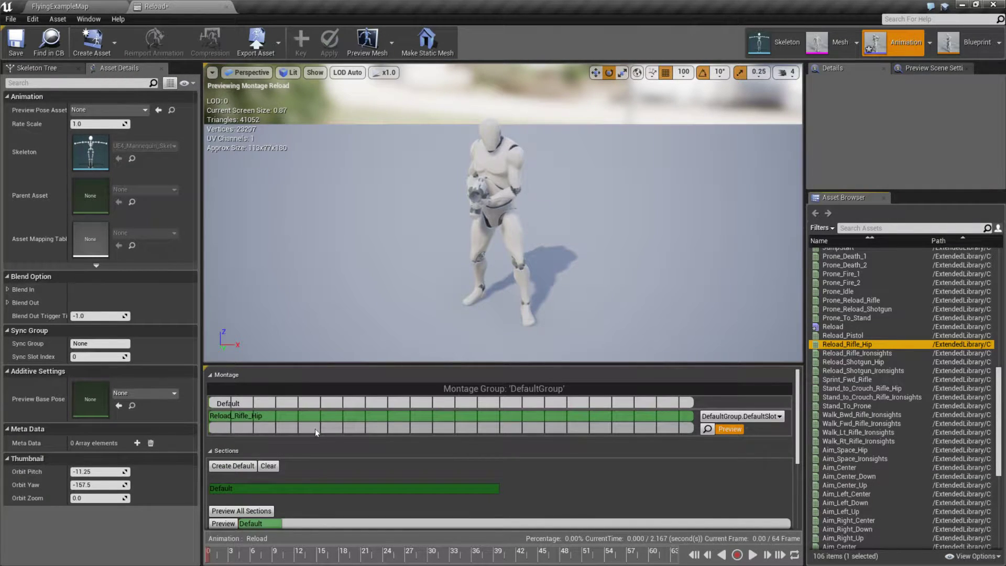
# Step: Play back the Reload montage to check the motion, then save the asset
pyautogui.click(753, 554)
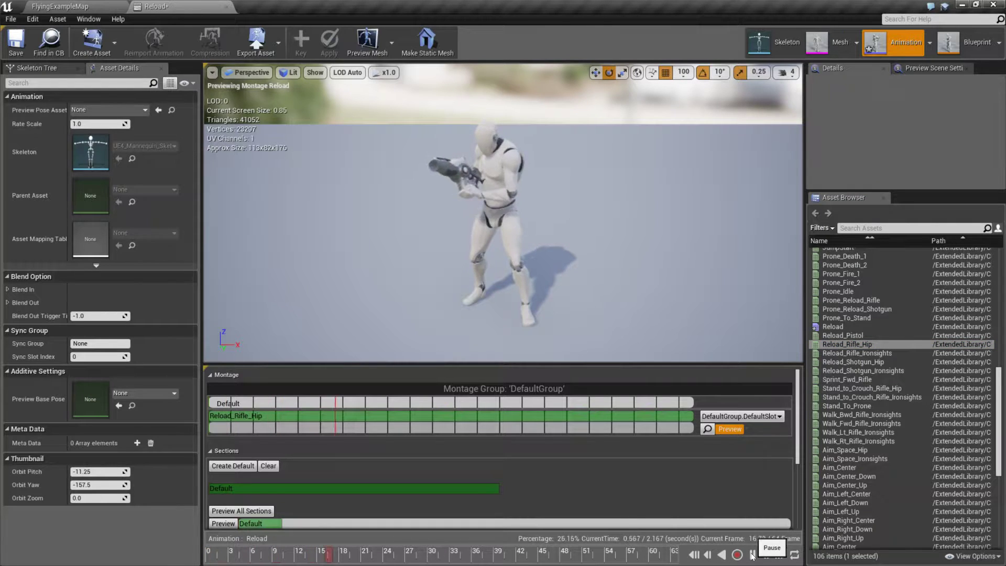
pyautogui.click(753, 554)
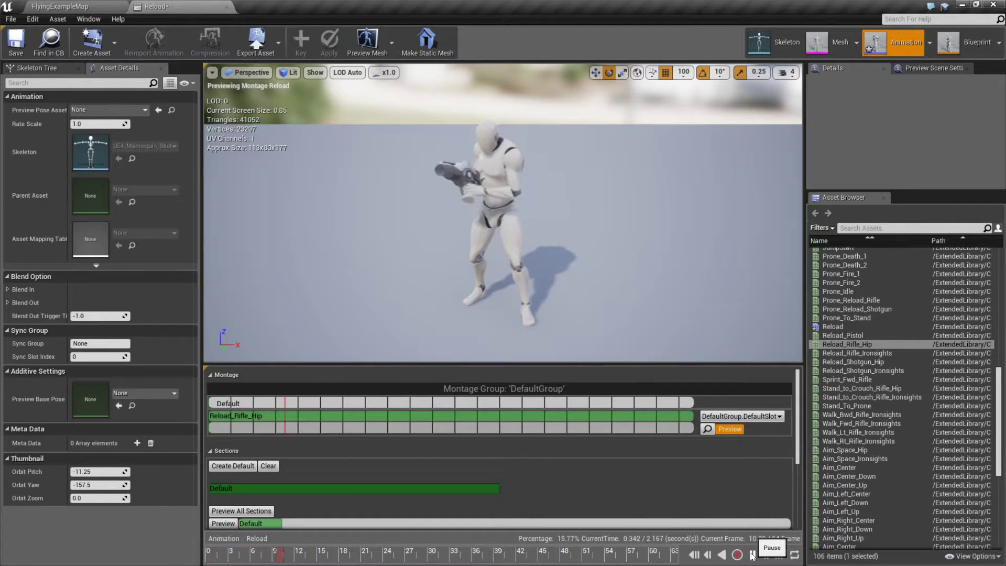
pyautogui.click(16, 48)
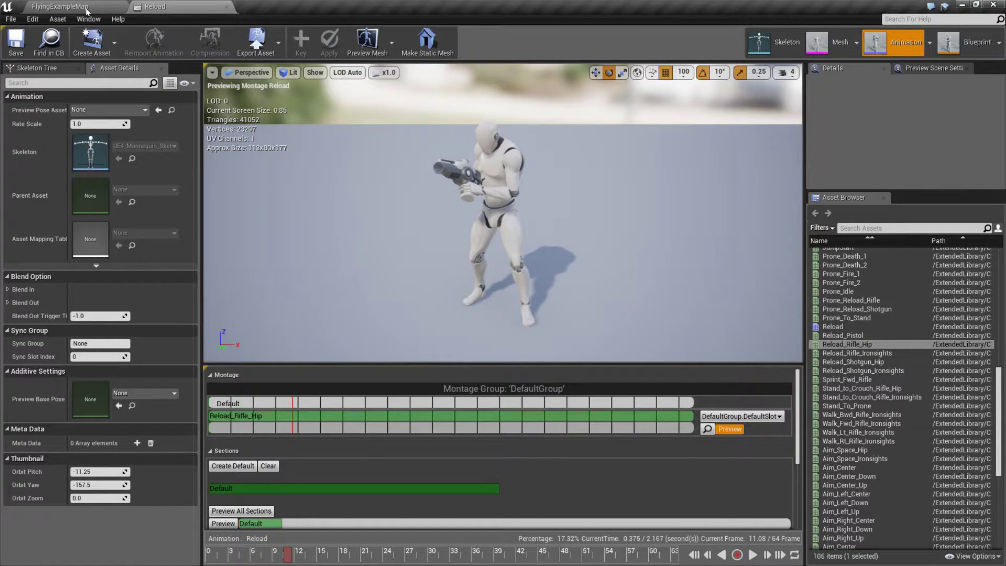
# Step: Find the Gun blueprint under ExtendedLibrary Content/Weapons/Characters/Gun and open it in the full Blueprint Editor
pyautogui.click(85, 8)
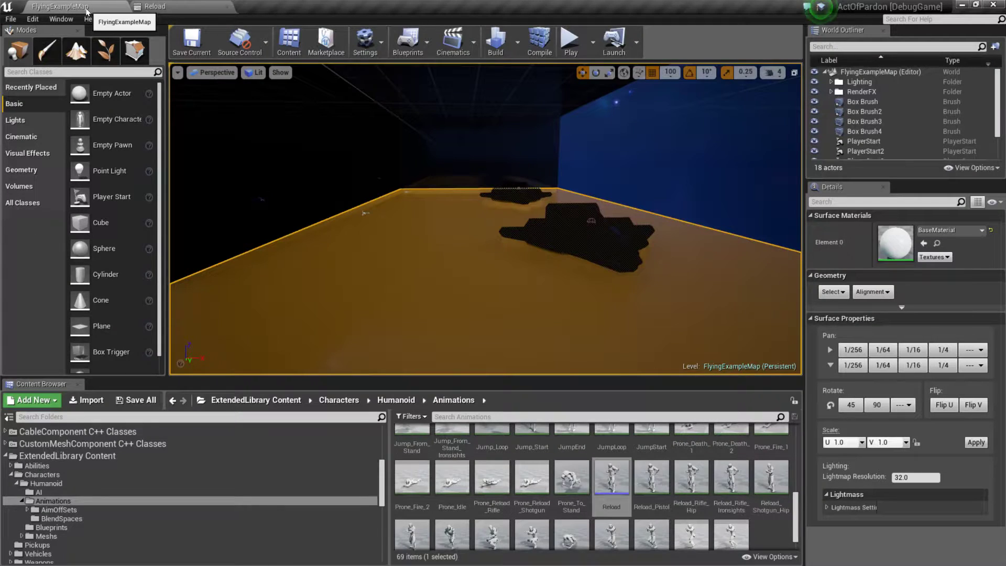
pyautogui.click(20, 501)
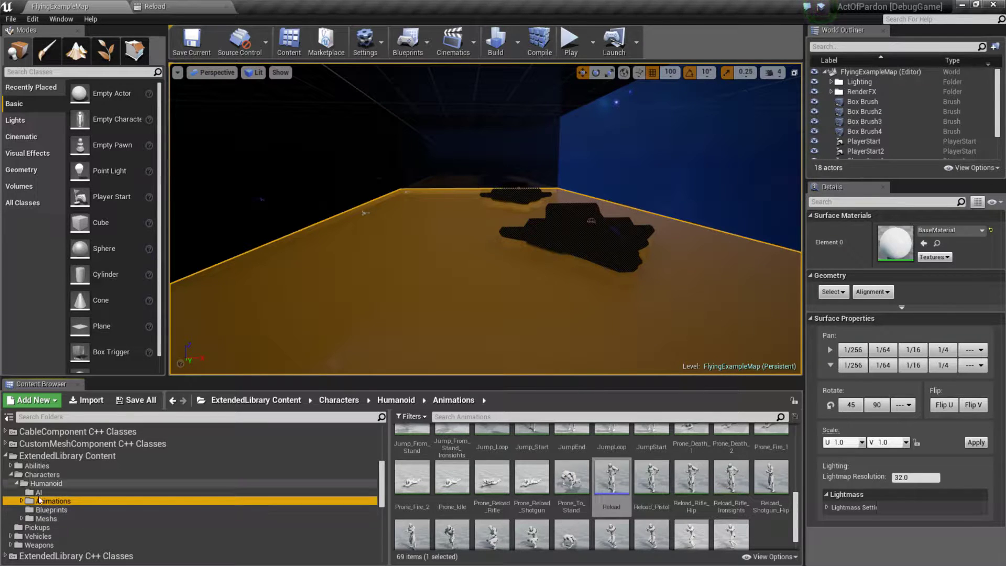
pyautogui.click(16, 483)
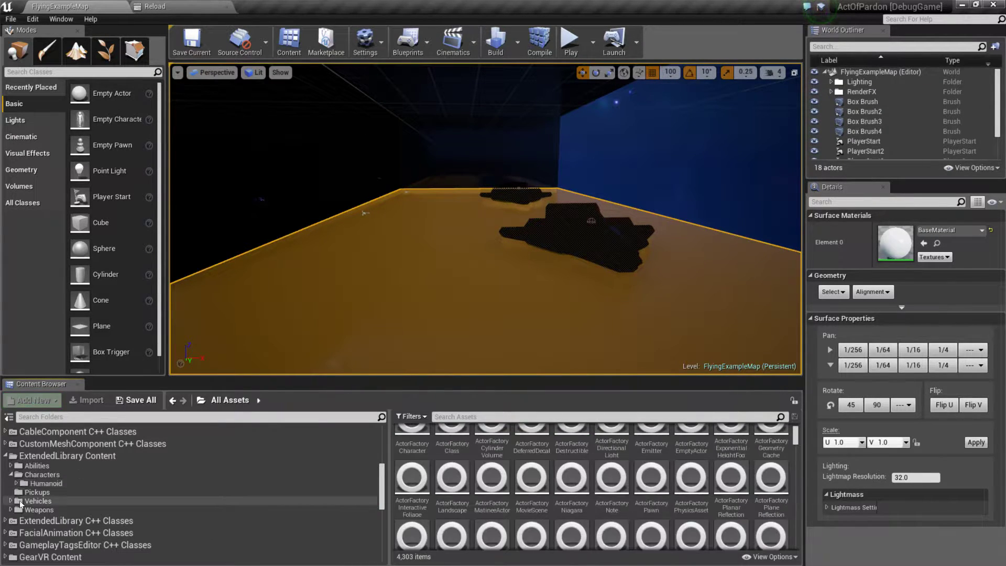
pyautogui.doubleClick(36, 510)
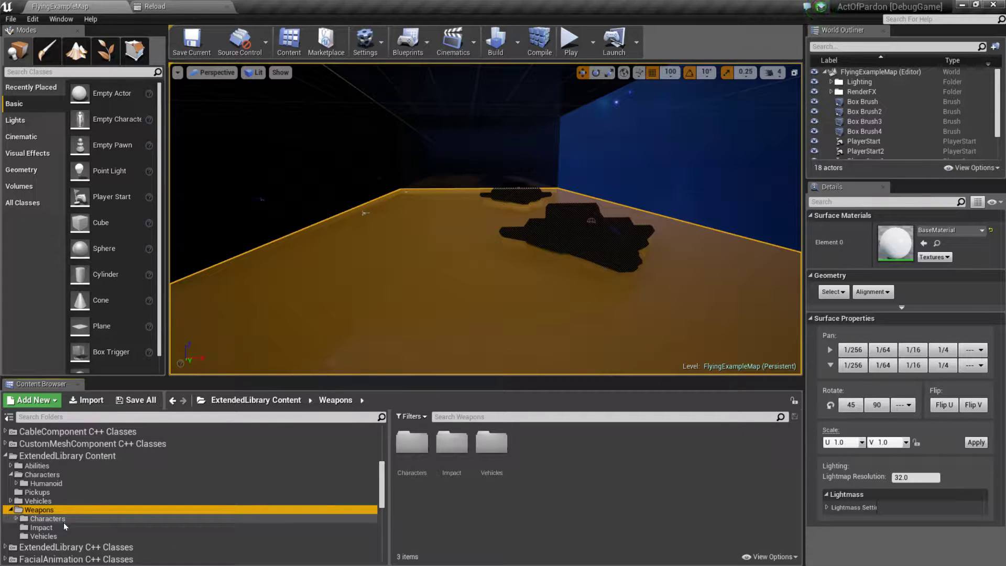
pyautogui.doubleClick(46, 519)
pyautogui.click(404, 446)
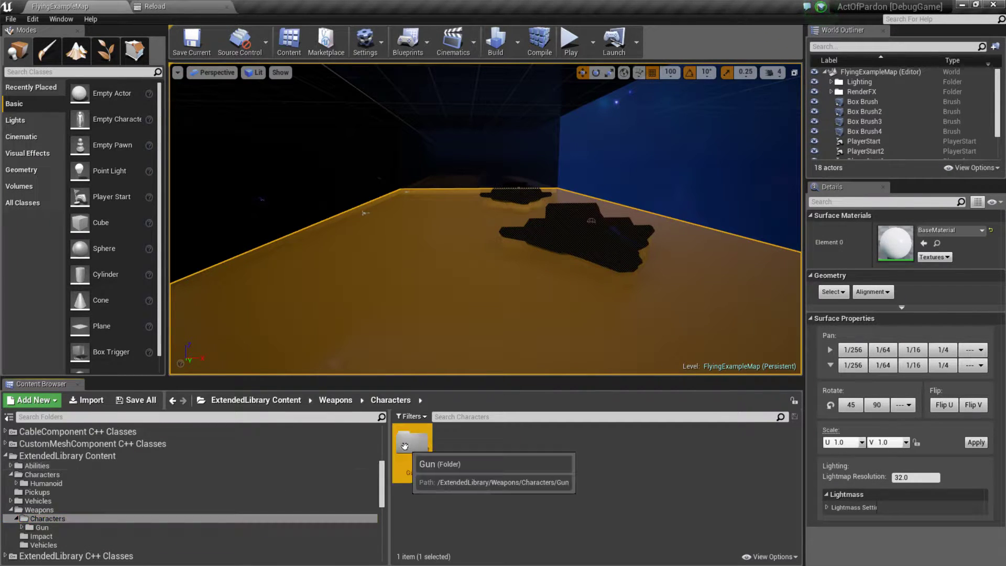
pyautogui.doubleClick(404, 446)
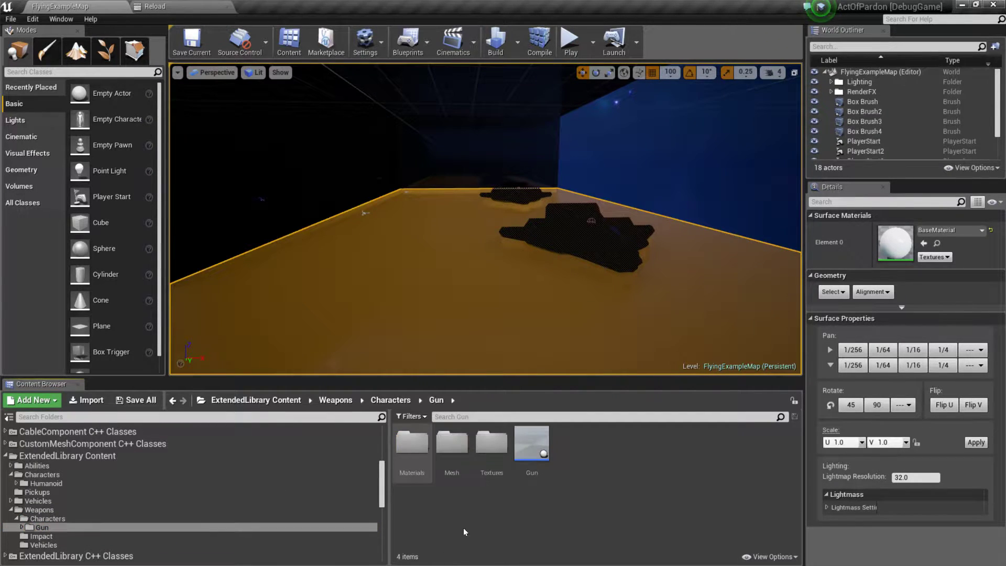
pyautogui.doubleClick(529, 442)
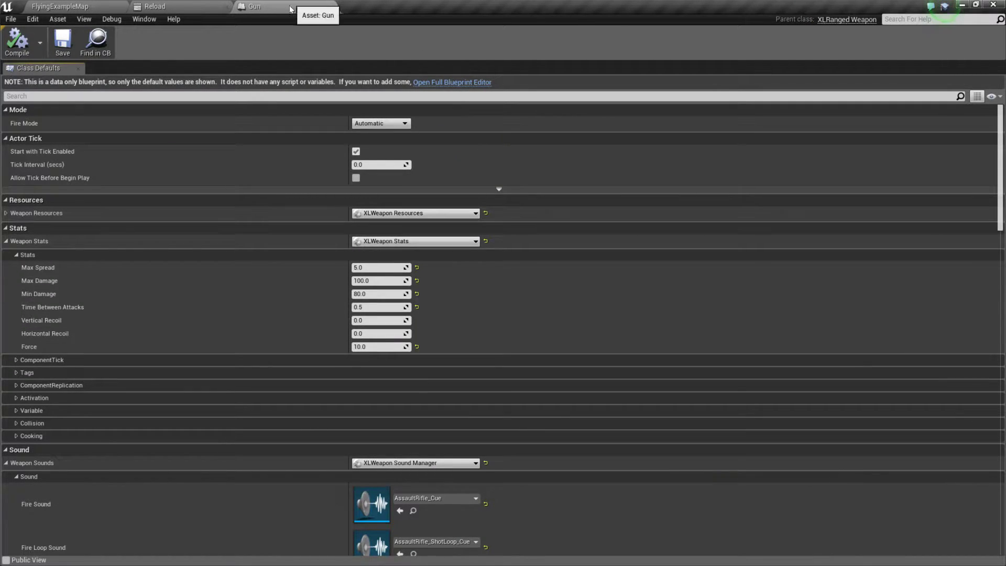
pyautogui.click(465, 83)
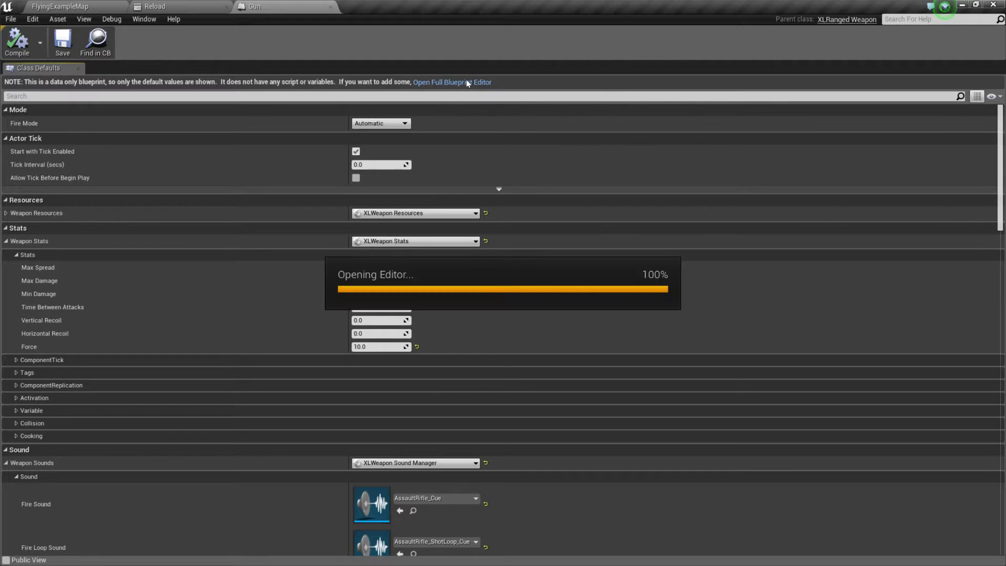
# Step: Set the Reload Anim of the Gun's WeaponAnimations component to the Reload montage, then compile and save the blueprint
pyautogui.moveTo(76, 145)
pyautogui.click(56, 101)
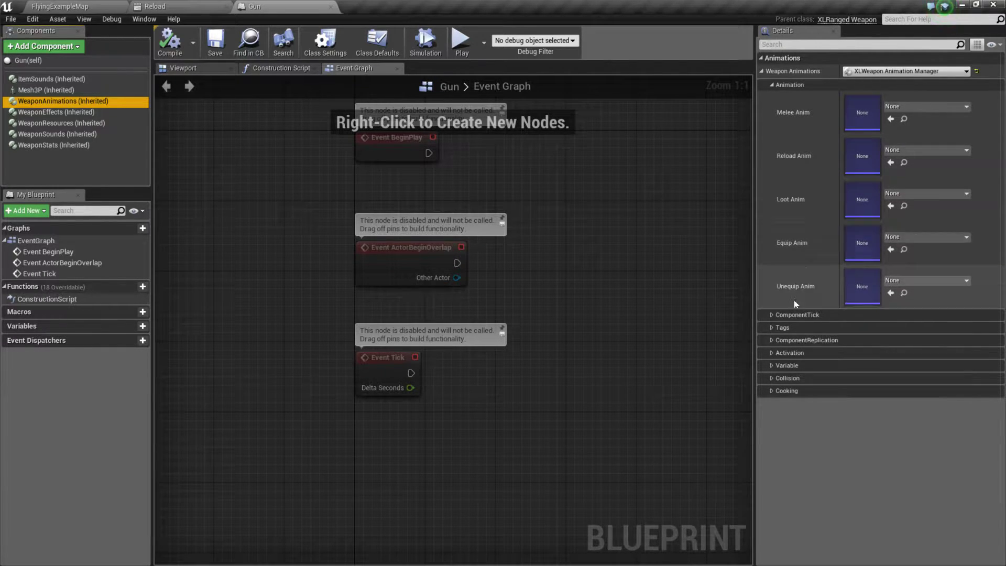
pyautogui.click(933, 152)
pyautogui.click(904, 266)
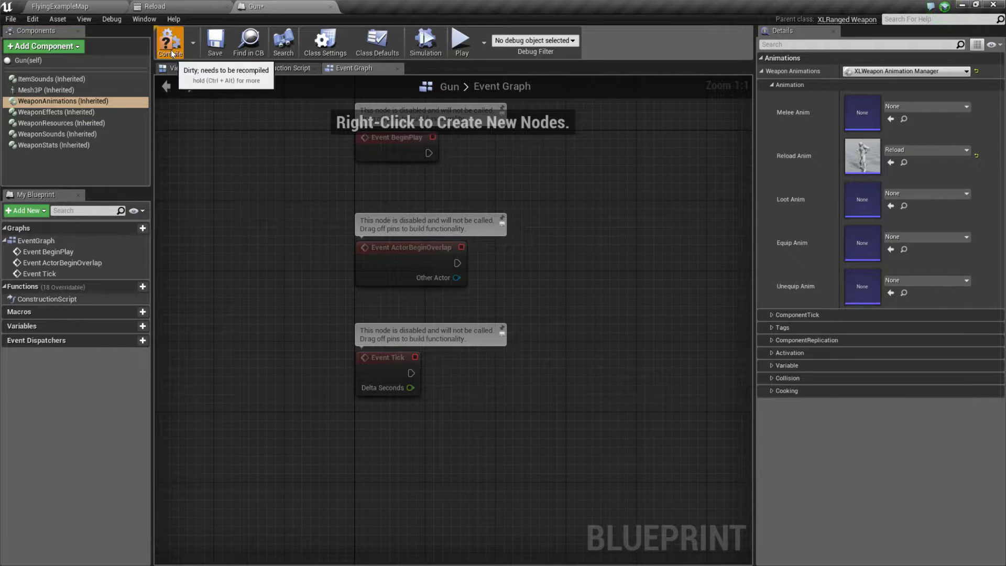
pyautogui.click(223, 43)
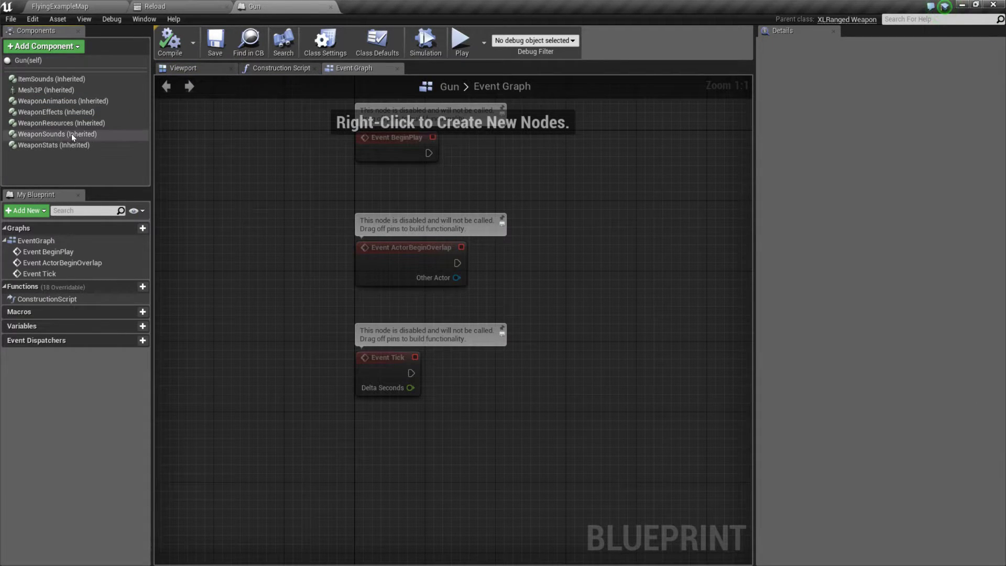
# Step: Check the Gun's WeaponSounds component, then search the ExtendedLibrary Content folder for reload assets
pyautogui.click(71, 134)
pyautogui.click(124, 4)
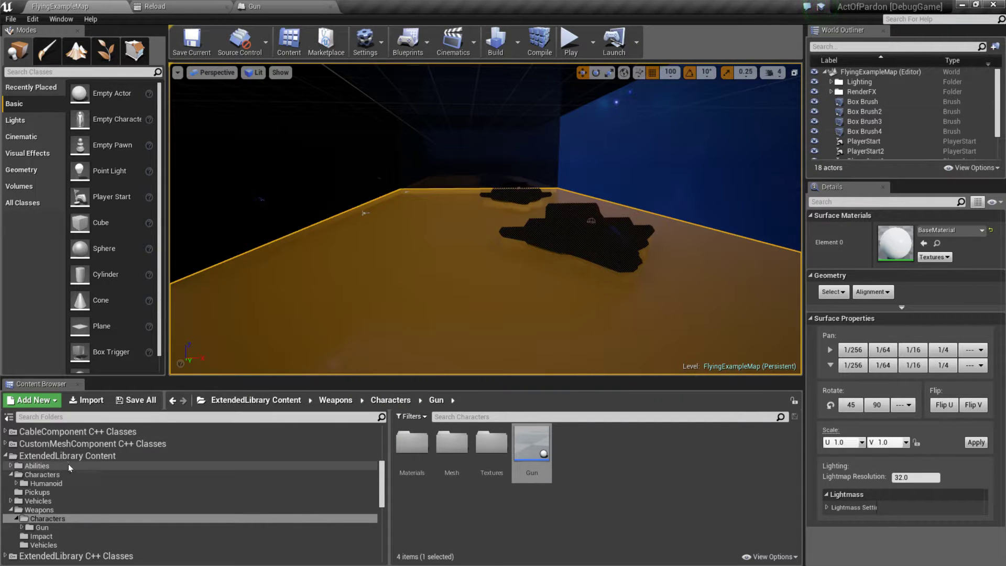
pyautogui.click(64, 459)
pyautogui.click(502, 418)
pyautogui.write('rea')
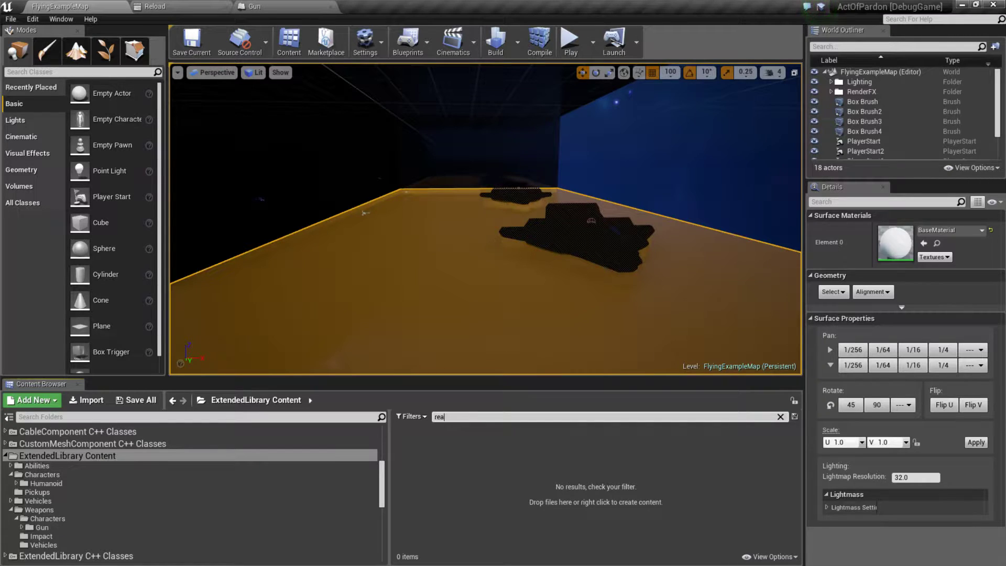
pyautogui.write('loload')
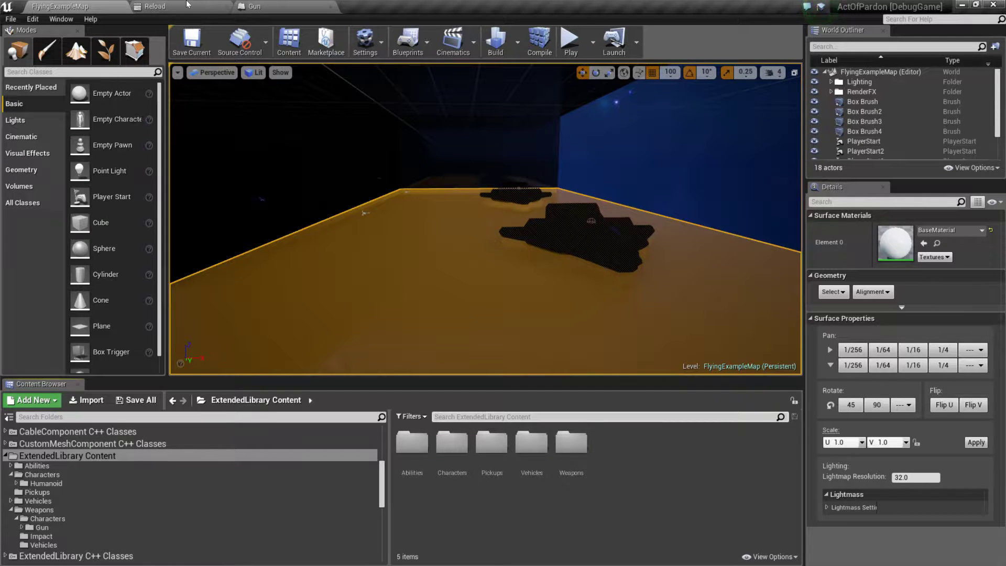
# Step: Review the Reload montage alongside the Gun blueprint's WeaponSounds and WeaponAnimations settings
pyautogui.click(253, 6)
pyautogui.click(181, 6)
pyautogui.click(283, 7)
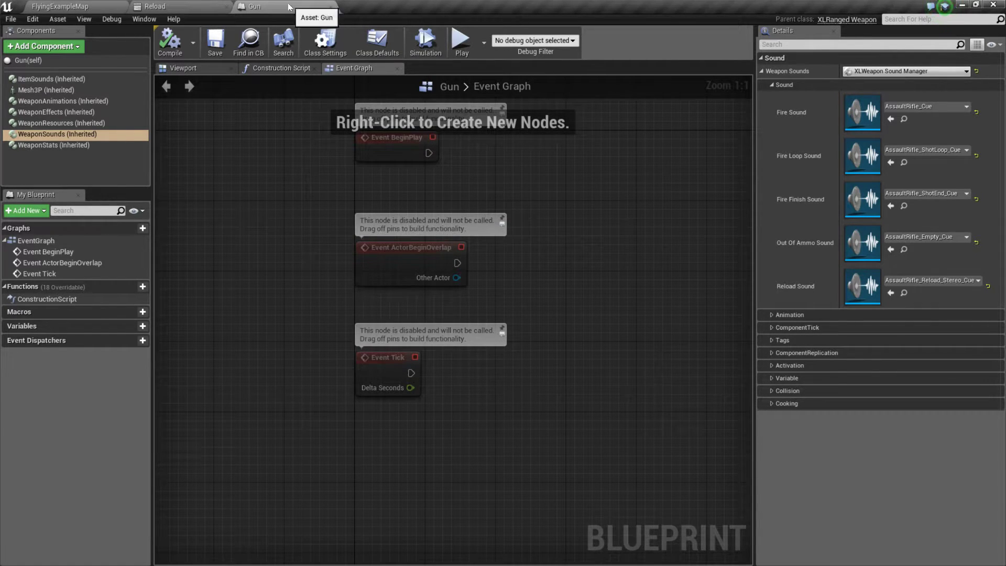
pyautogui.click(182, 7)
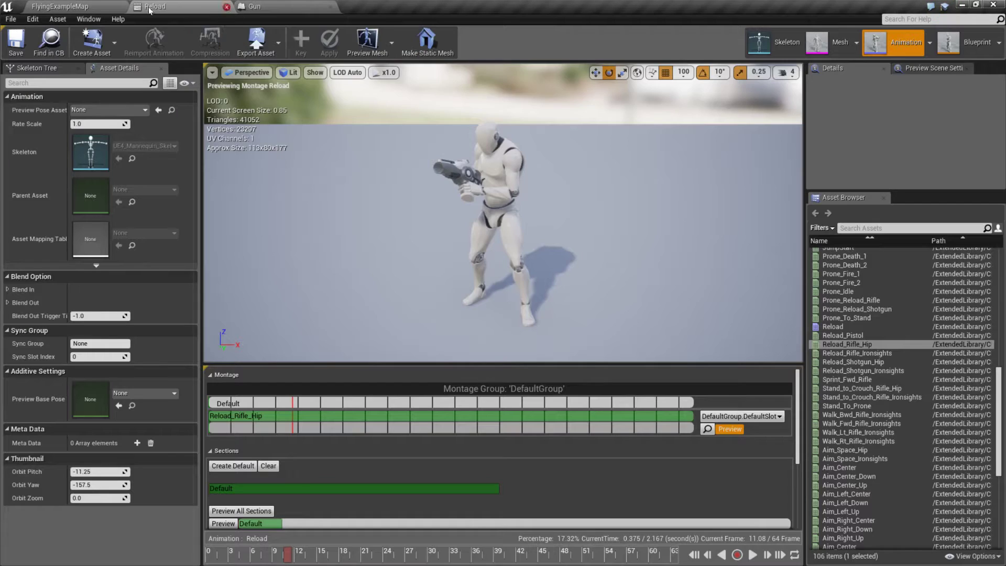
pyautogui.click(64, 6)
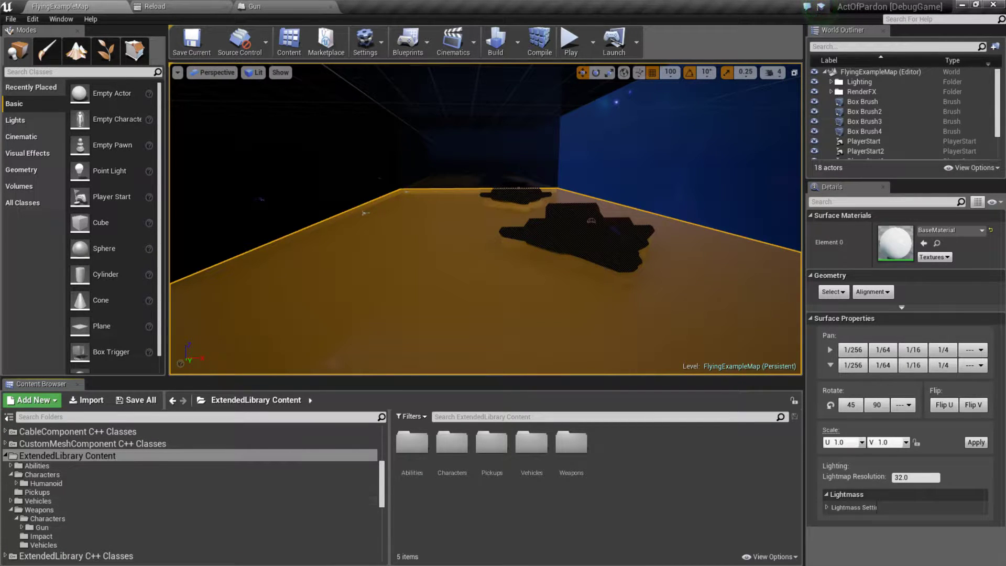
pyautogui.click(299, 8)
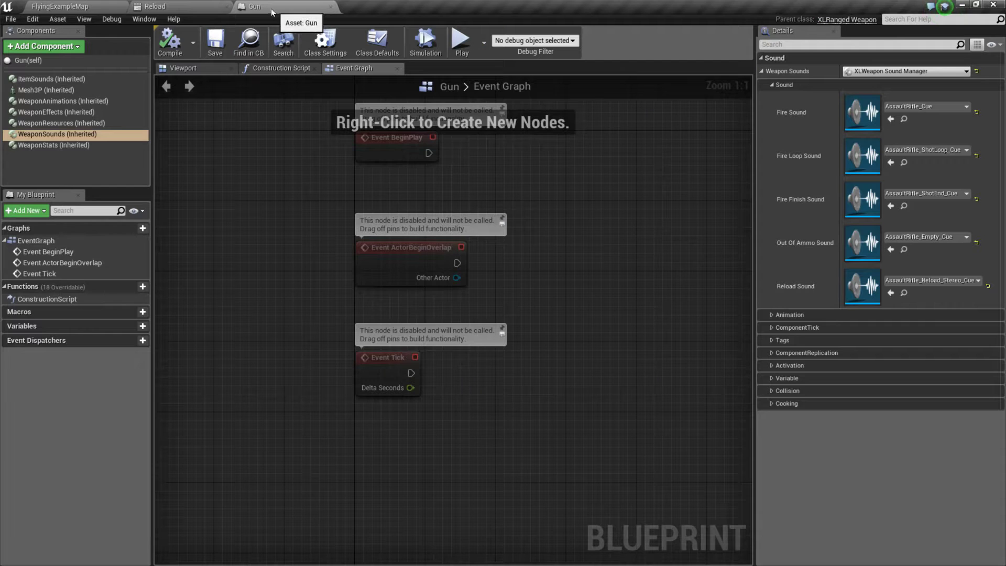
pyautogui.click(59, 100)
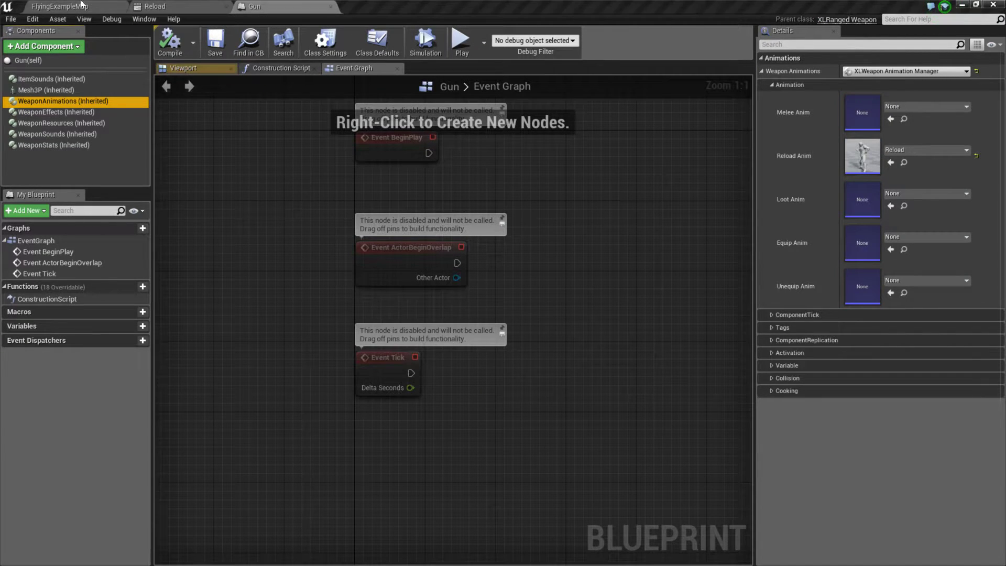
# Step: Return to FlyingExampleMap and play the level in the editor to test reloading
pyautogui.click(111, 7)
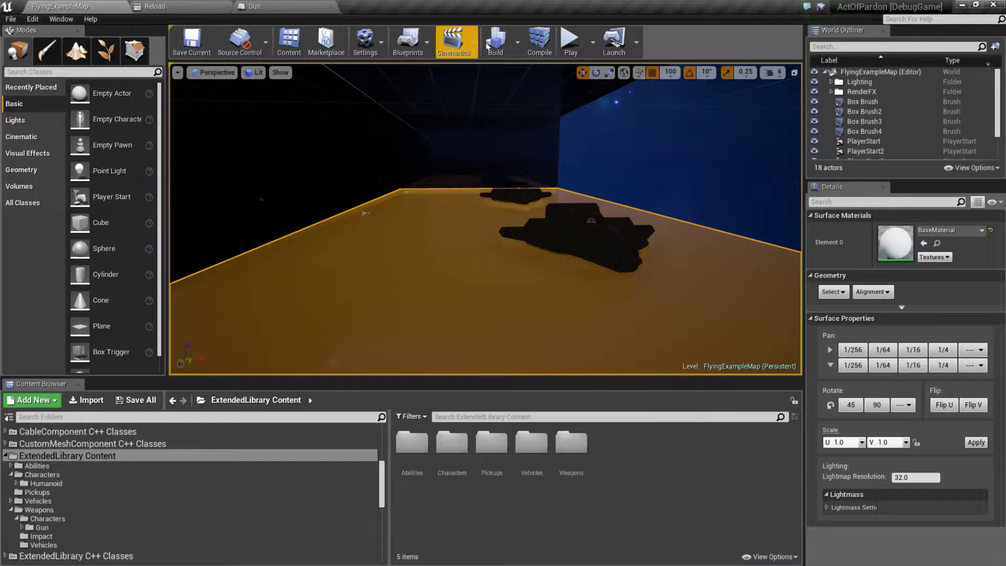
pyautogui.click(570, 42)
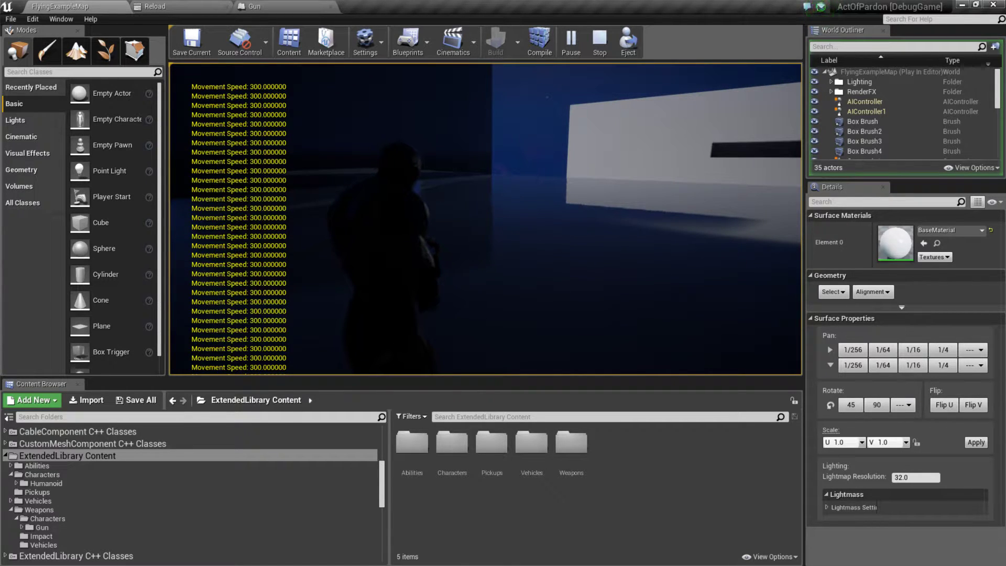
# Step: Switch to Visual Studio and examine the StartReload, Reload and StopReload functions in XLRangedWeapon.cpp
pyautogui.hotkey('alt', 'Tab')
pyautogui.press('Tab')
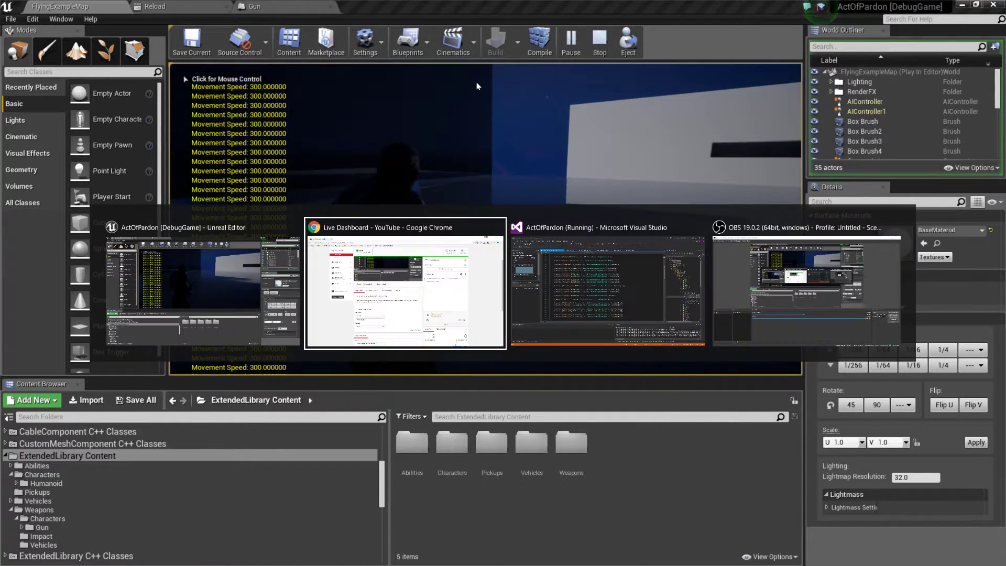
pyautogui.scroll(7, 474, 252)
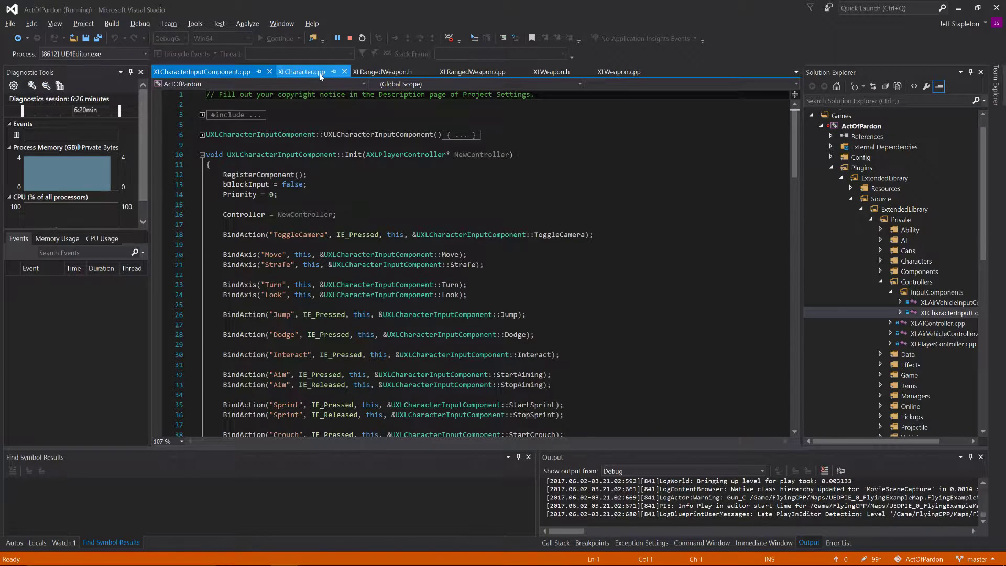
pyautogui.click(397, 78)
pyautogui.click(474, 75)
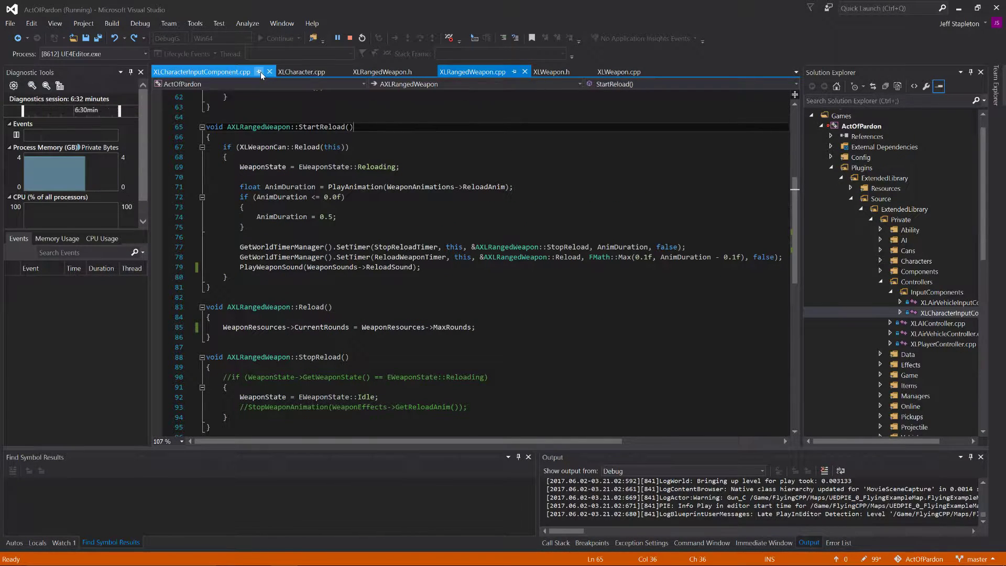
# Step: Comment out the on-screen Movement Speed debug message in AXLCharacter::Tick in XLCharacter.cpp and save the file
pyautogui.click(311, 72)
pyautogui.scroll(11, 374, 219)
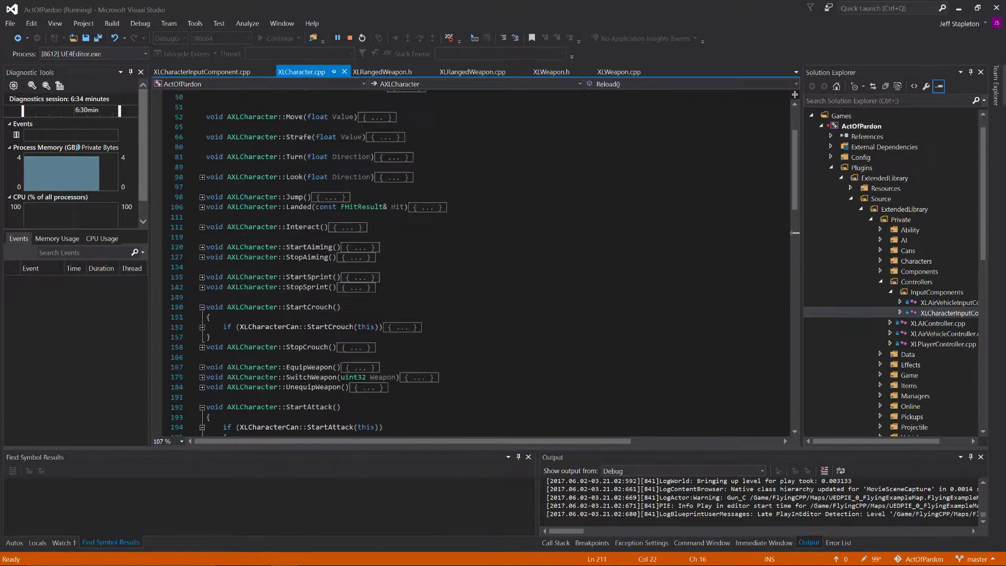
pyautogui.click(187, 185)
pyautogui.click(202, 185)
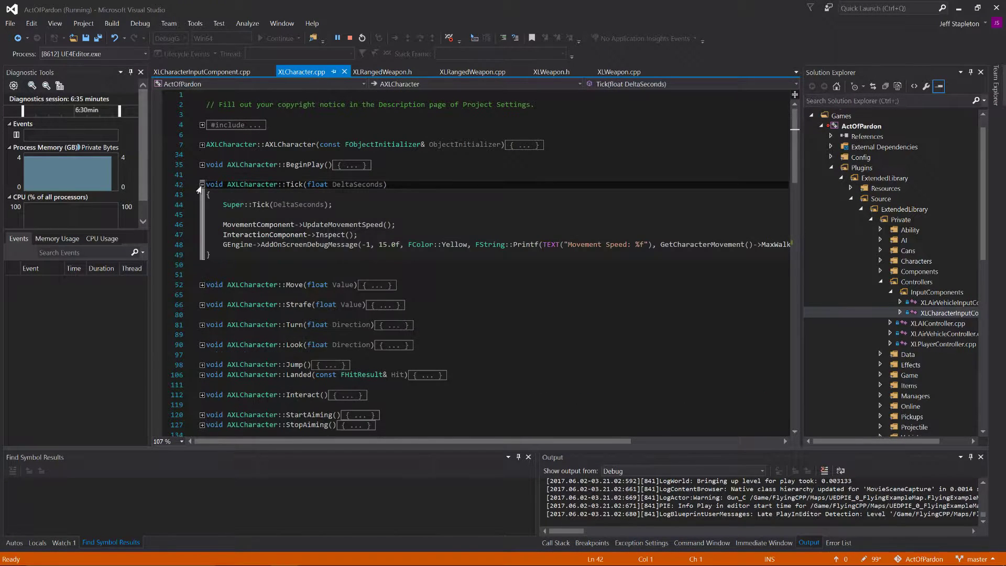
pyautogui.click(227, 244)
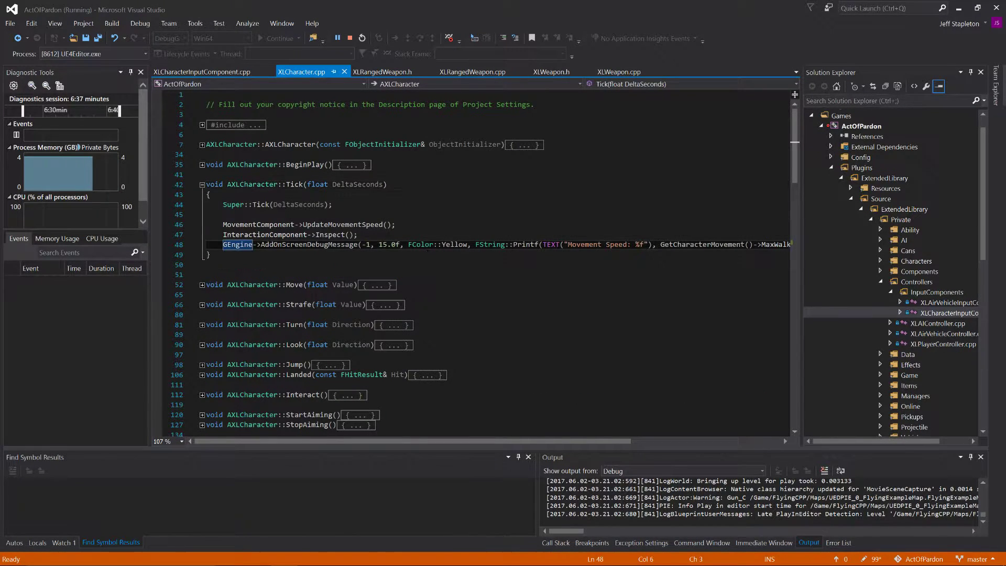
pyautogui.write('//')
pyautogui.hotkey('ctrl', 's')
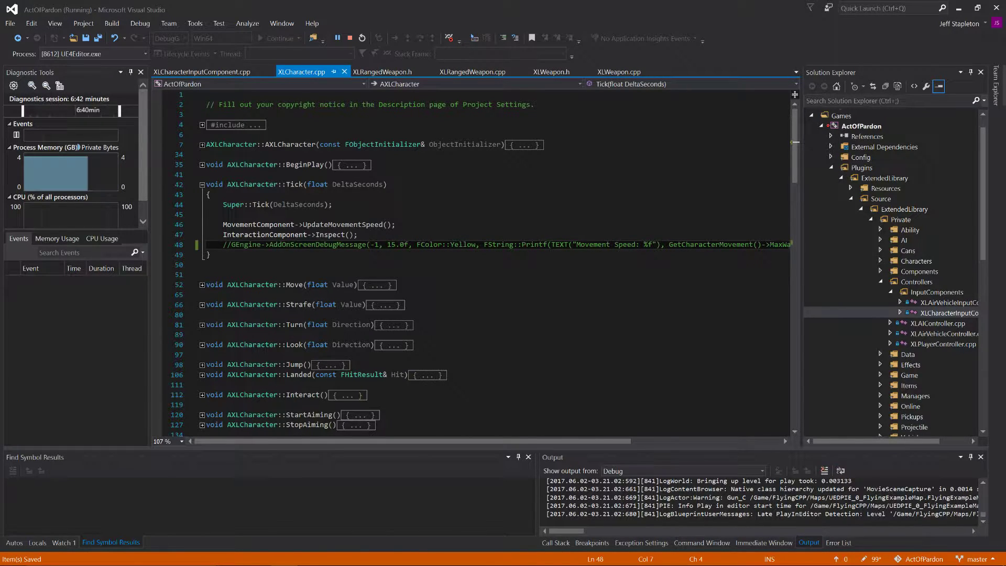
# Step: Set a breakpoint on the WeaponState = EWeaponState::Reloading line of StartReload in XLRangedWeapon.cpp, then restart debugging with a rebuild of the out-of-date project
pyautogui.click(382, 72)
pyautogui.click(472, 73)
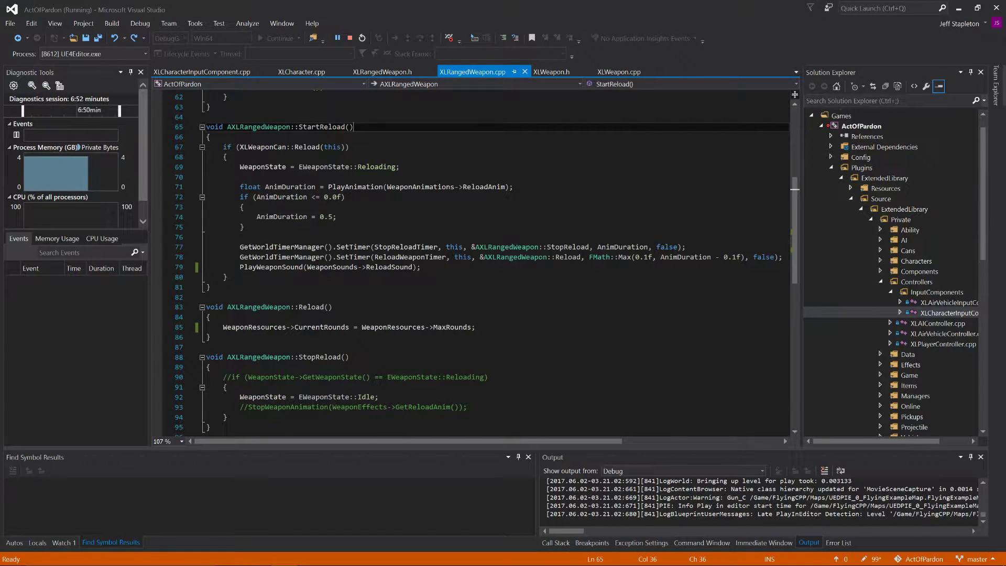
pyautogui.click(358, 188)
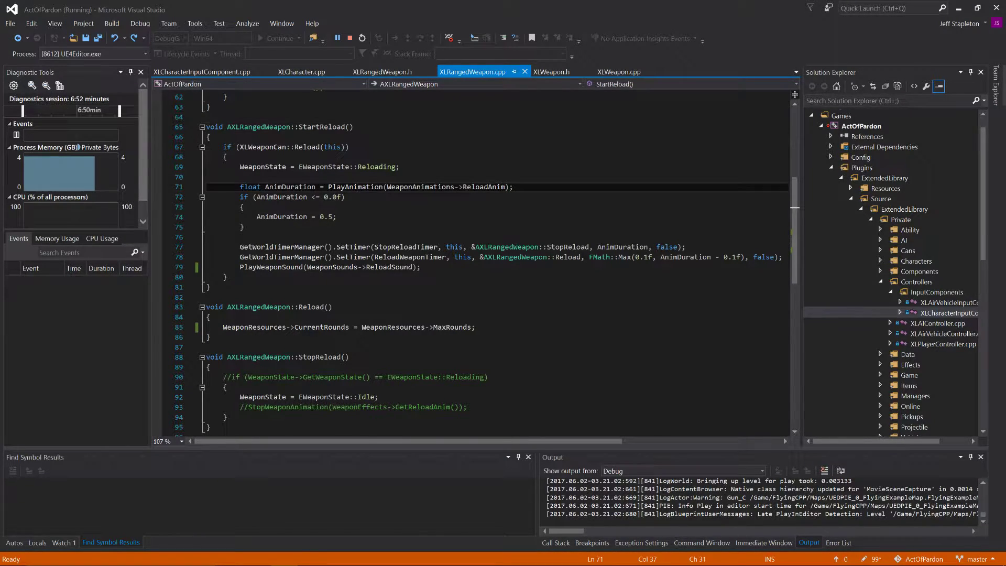
pyautogui.click(157, 168)
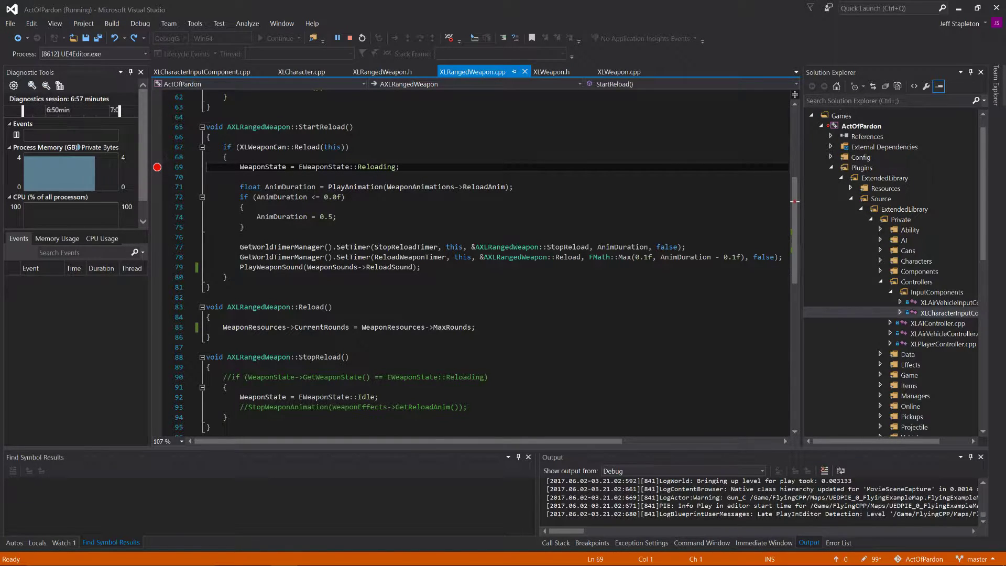
pyautogui.click(363, 38)
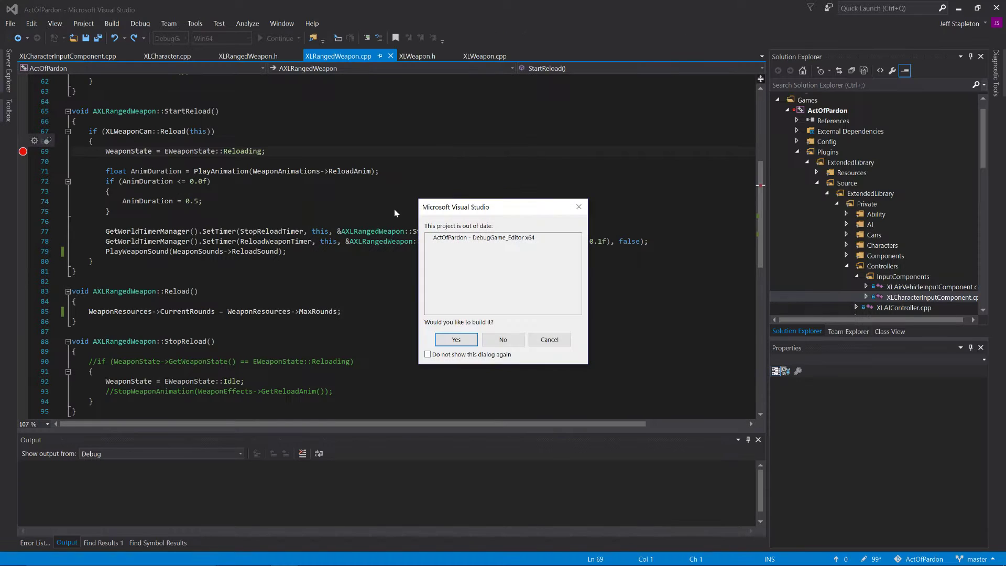
pyautogui.click(456, 340)
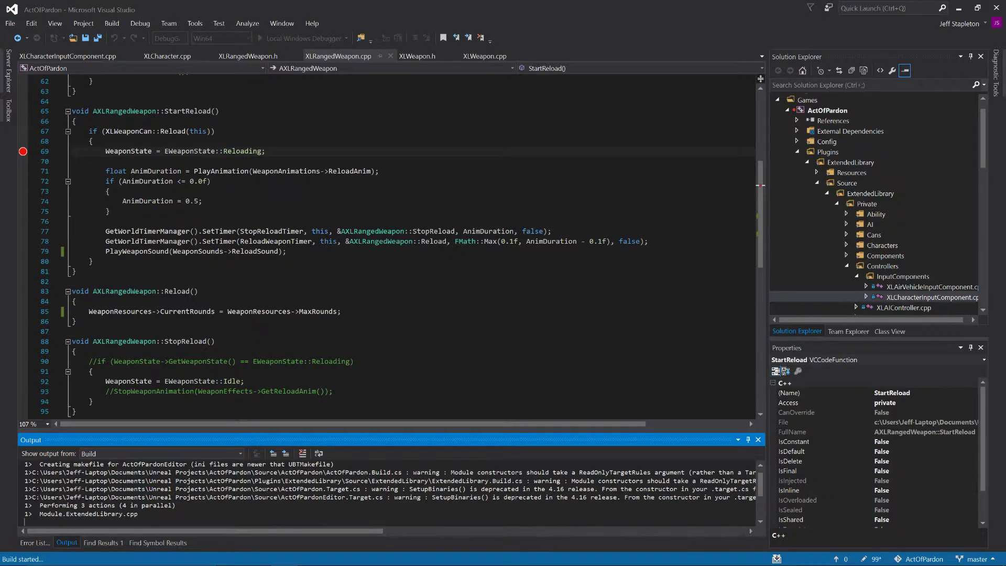
# Step: Check the PlayAnimation call in StartReload and look up the PlayAnimation function in XLWeapon.cpp
pyautogui.click(228, 171)
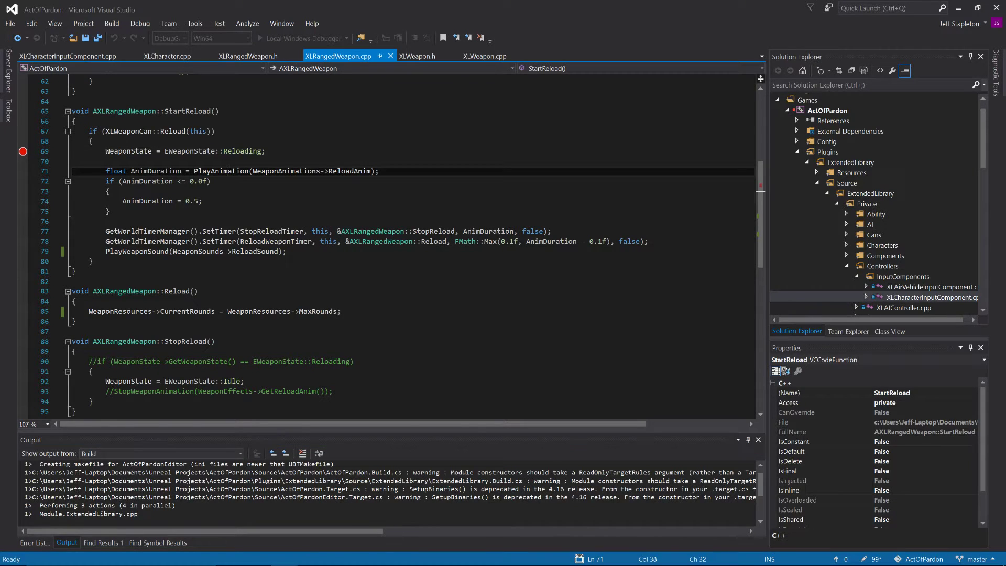
pyautogui.click(476, 57)
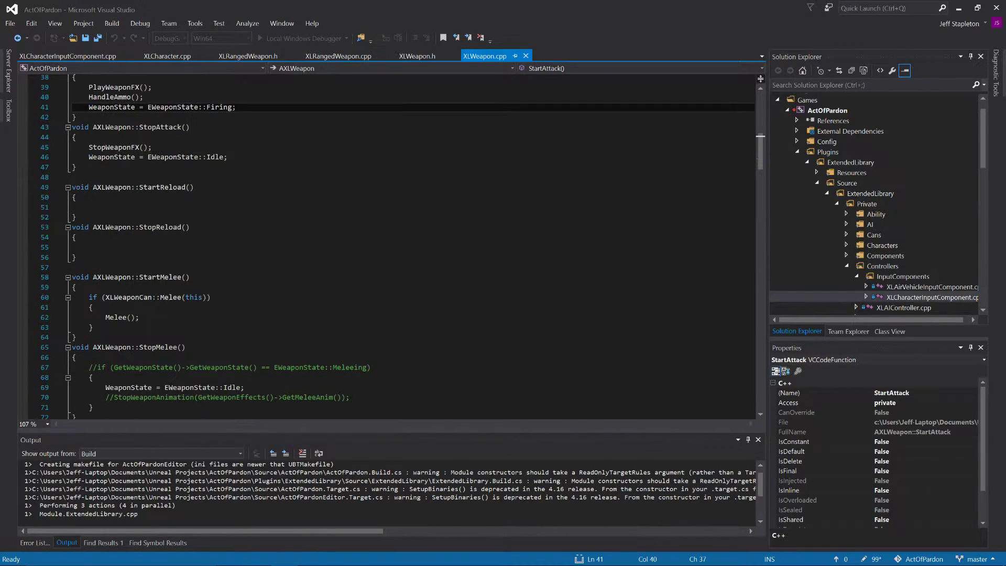
pyautogui.scroll(-20, 387, 246)
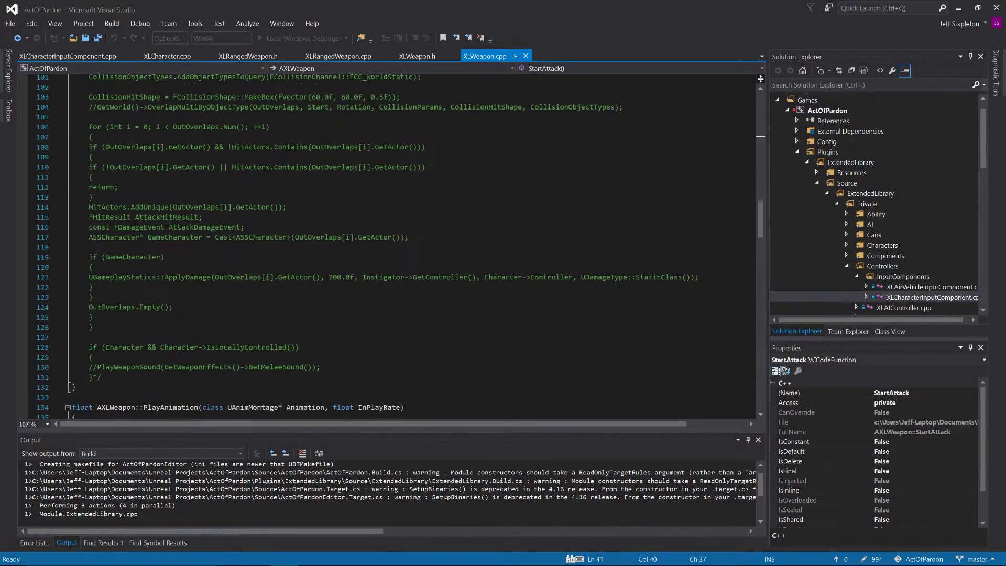
pyautogui.scroll(-4, 387, 246)
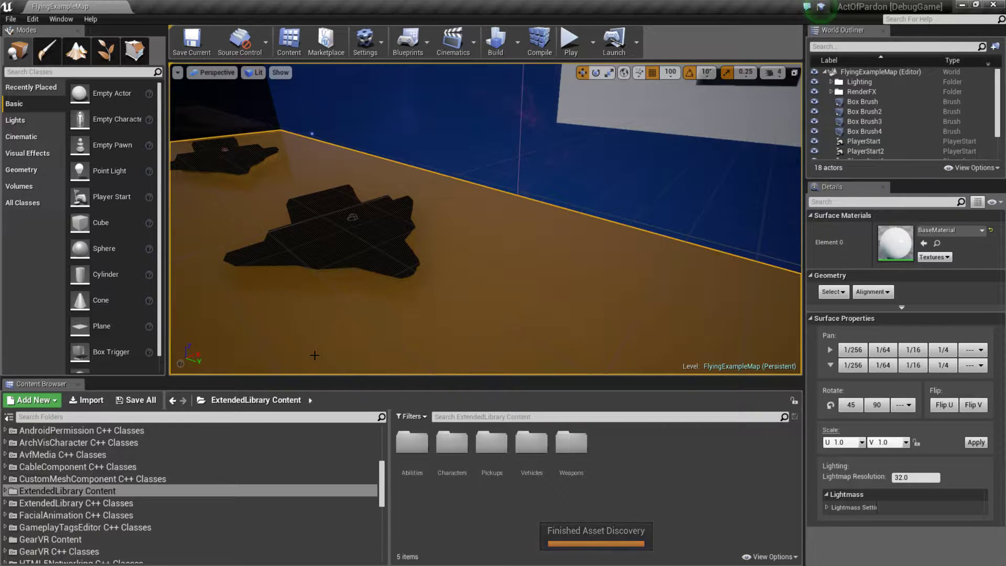
# Step: In the Unreal Editor, open the Reload montage from ExtendedLibrary Content/Characters/Humanoid/Animations and dock its editor in the main window
pyautogui.moveTo(314, 356); pyautogui.dragTo(201, 348, button='right')
pyautogui.moveTo(386, 348)
pyautogui.mouseDown(button='right')
pyautogui.moveTo(378, 331)
pyautogui.moveTo(386, 348)
pyautogui.mouseUp(button='right')
pyautogui.doubleClick(45, 491)
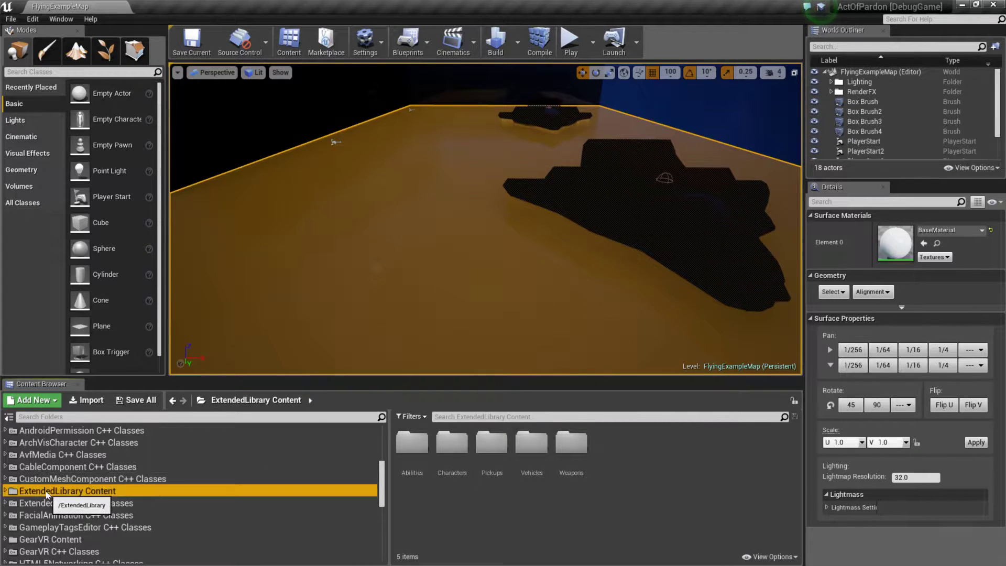
pyautogui.doubleClick(43, 510)
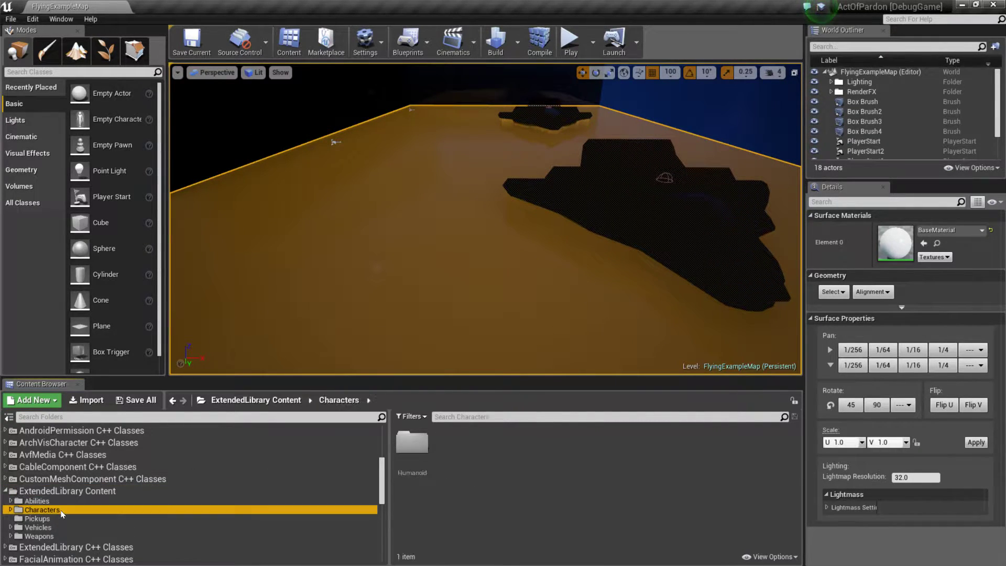
pyautogui.doubleClick(62, 521)
pyautogui.click(52, 545)
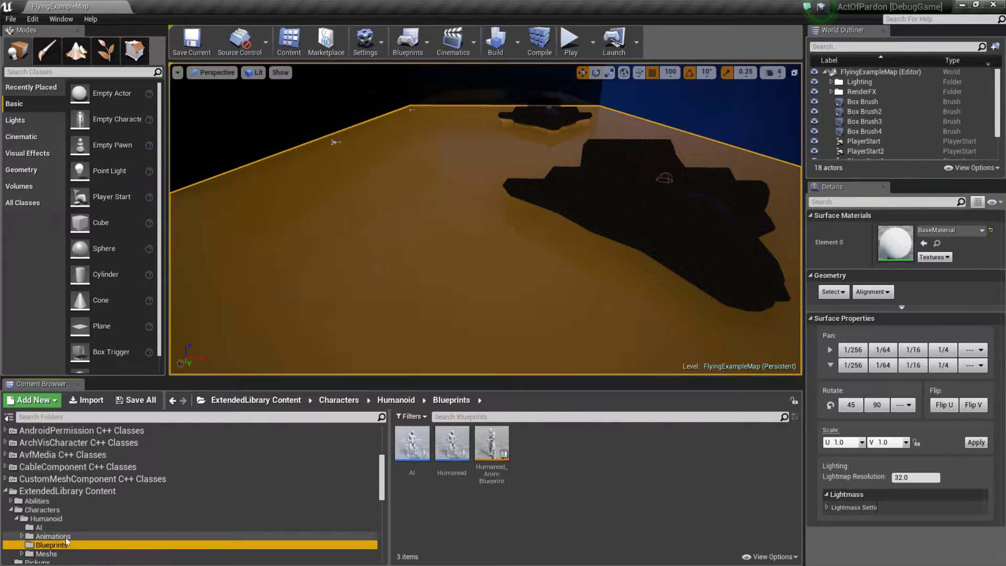
pyautogui.doubleClick(53, 537)
pyautogui.scroll(-2, 624, 501)
pyautogui.scroll(-5, 623, 501)
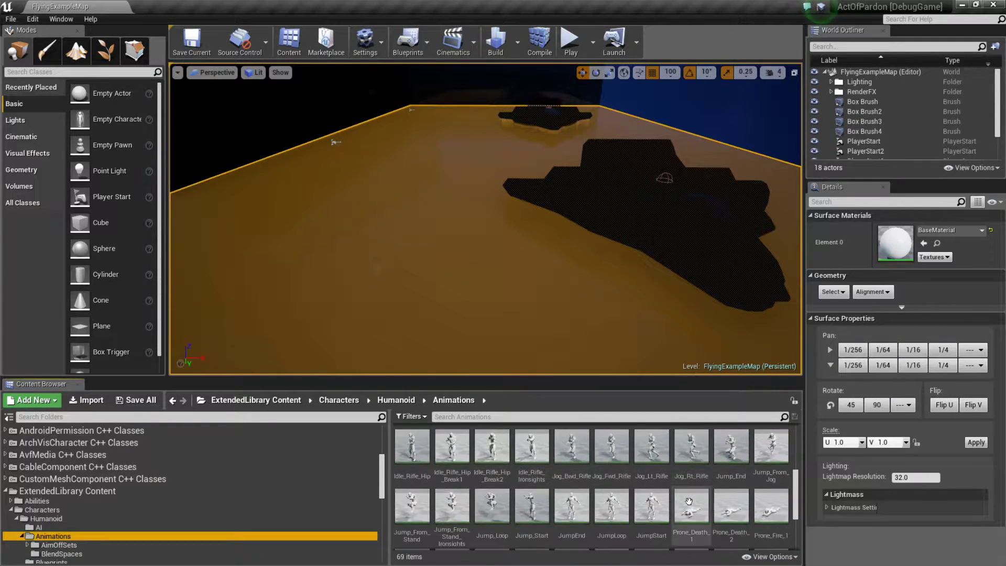
pyautogui.click(610, 475)
pyautogui.doubleClick(611, 477)
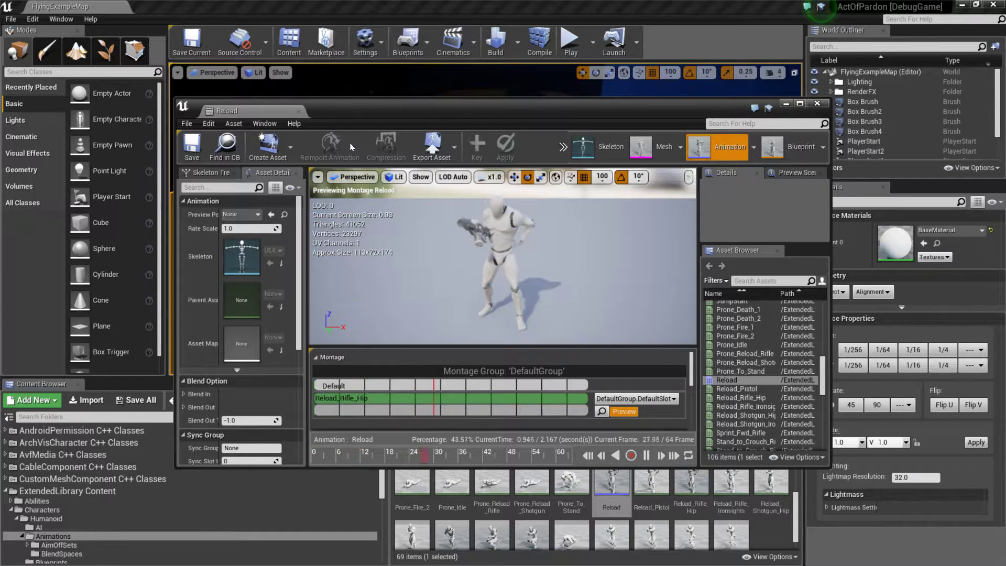
pyautogui.doubleClick(270, 111)
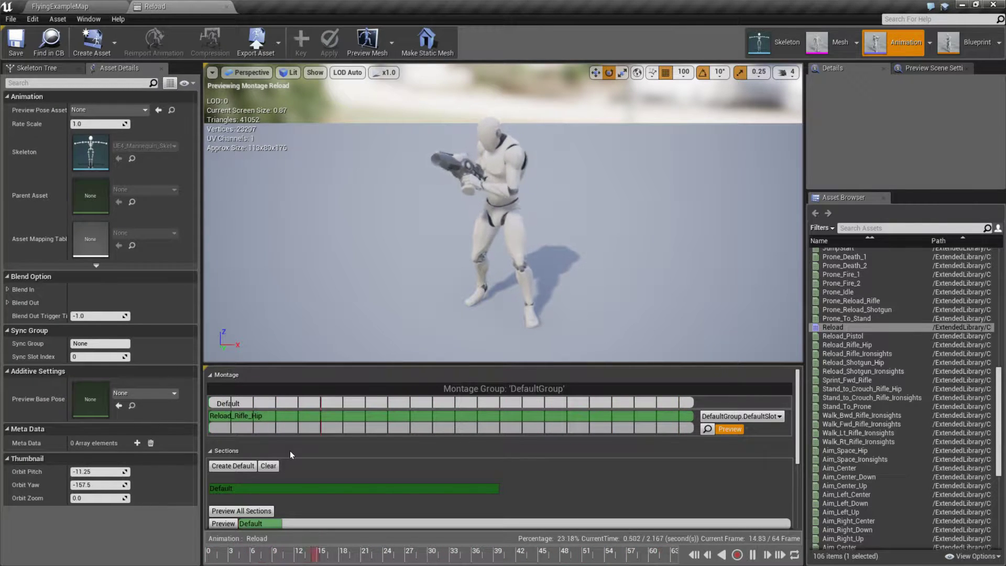
# Step: Examine the Reload montage's sections and element timing, and inspect its DefaultSlot in the Anim Slot Manager
pyautogui.scroll(-3, 590, 481)
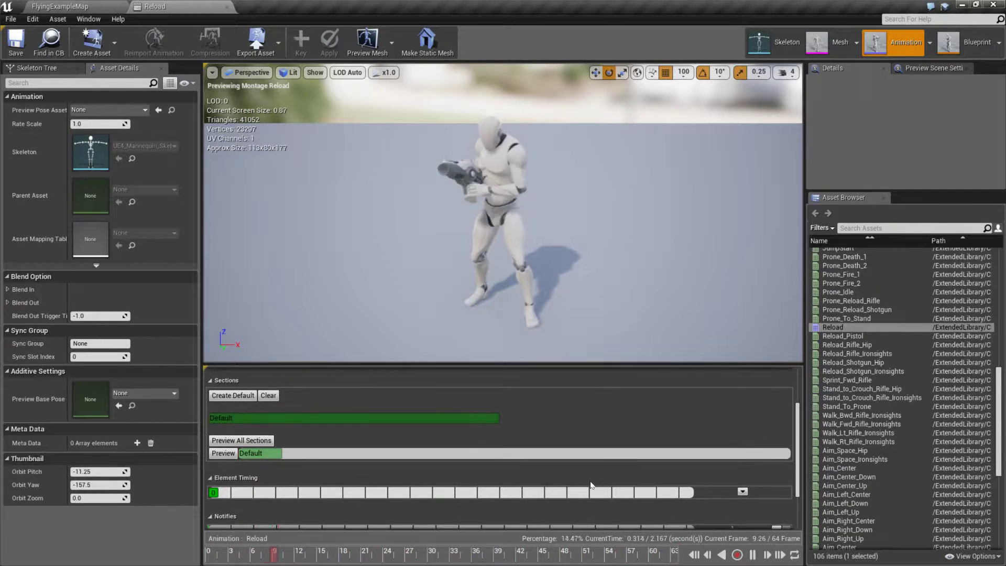
pyautogui.scroll(14, 591, 486)
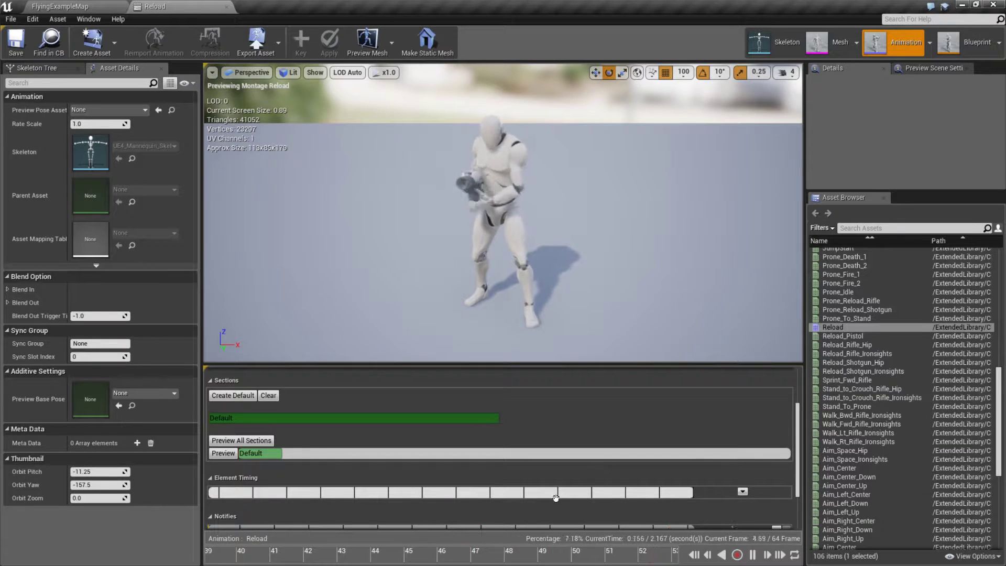
pyautogui.scroll(3, 615, 439)
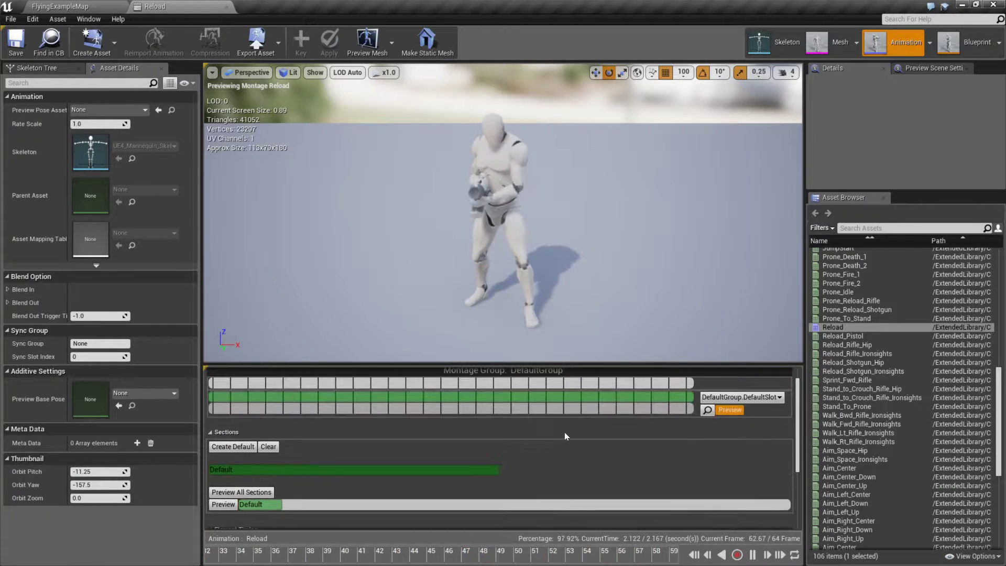
pyautogui.scroll(-2, 552, 417)
pyautogui.scroll(-6, 552, 417)
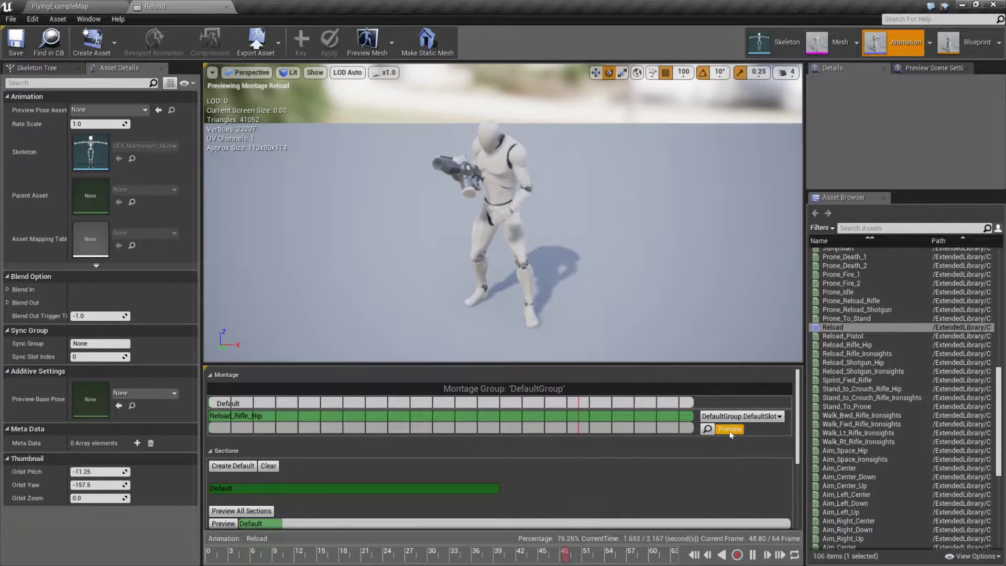
pyautogui.click(708, 429)
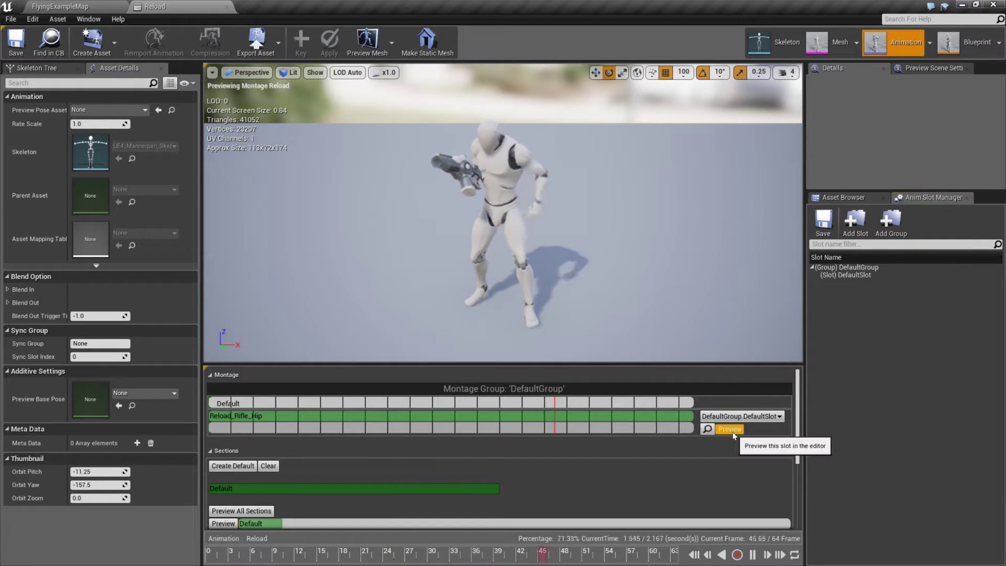
pyautogui.click(848, 276)
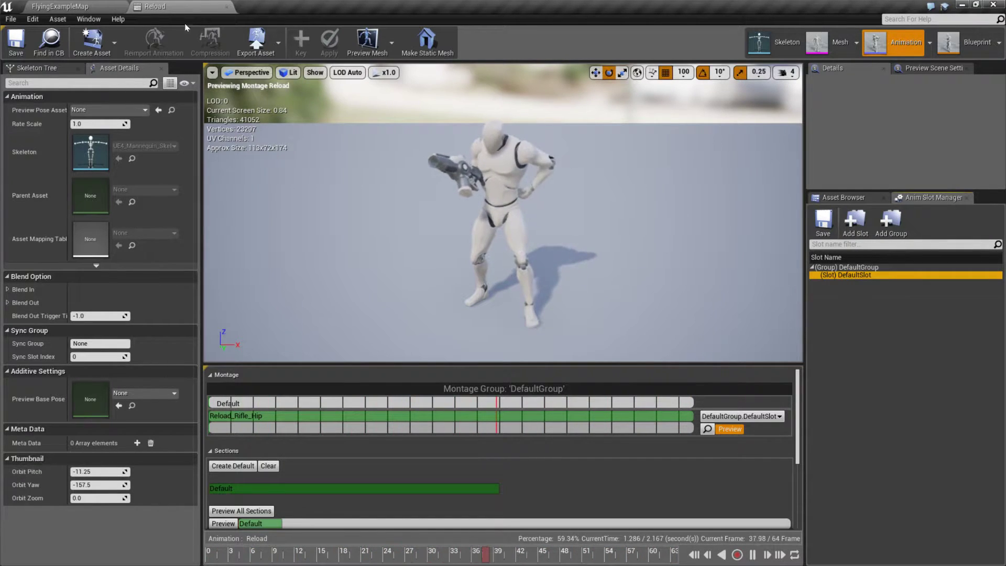
pyautogui.click(89, 19)
# Step: Return to FlyingExampleMap, play the level and reload the weapon to trigger the StartReload breakpoint
pyautogui.click(60, 6)
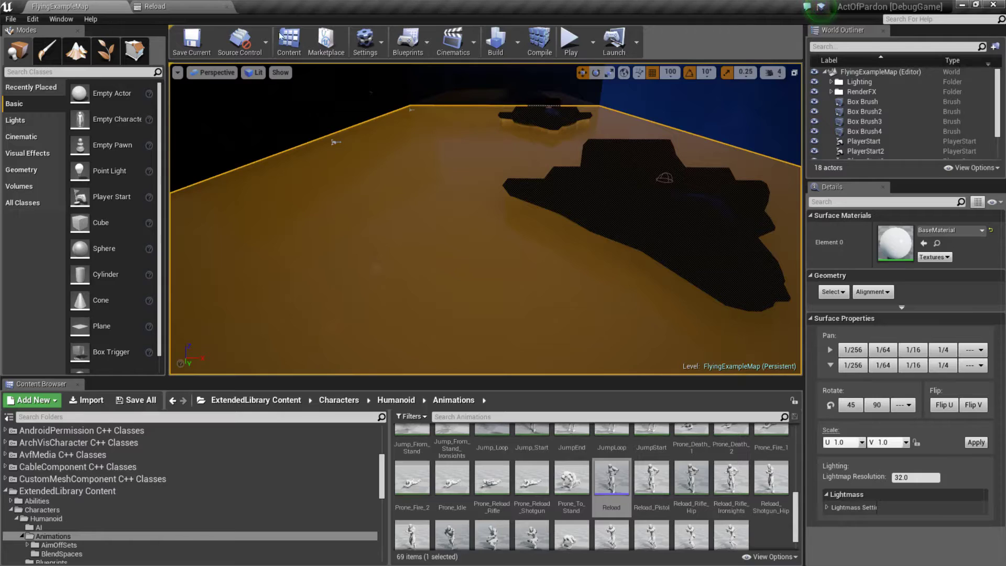
pyautogui.click(570, 41)
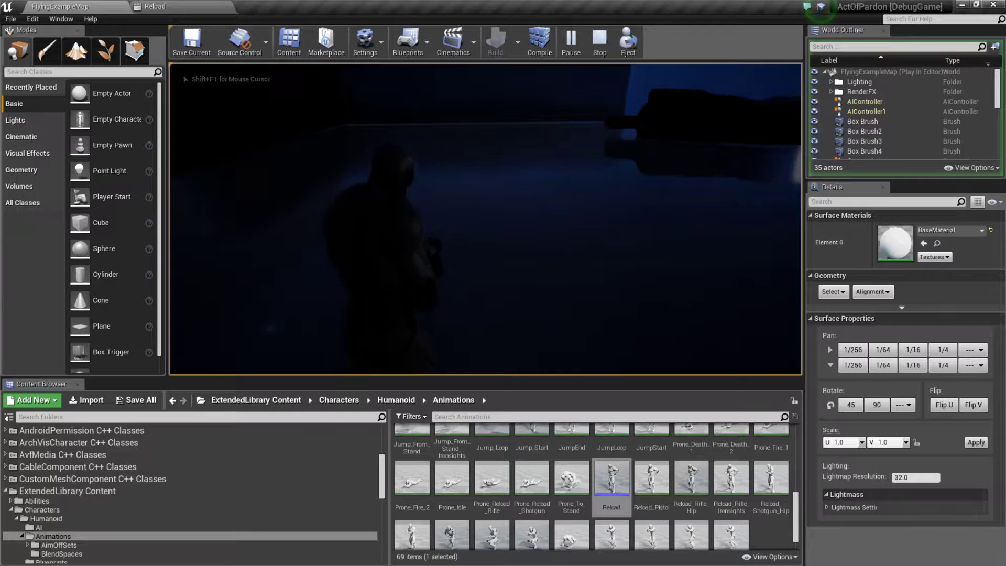
pyautogui.press('r')
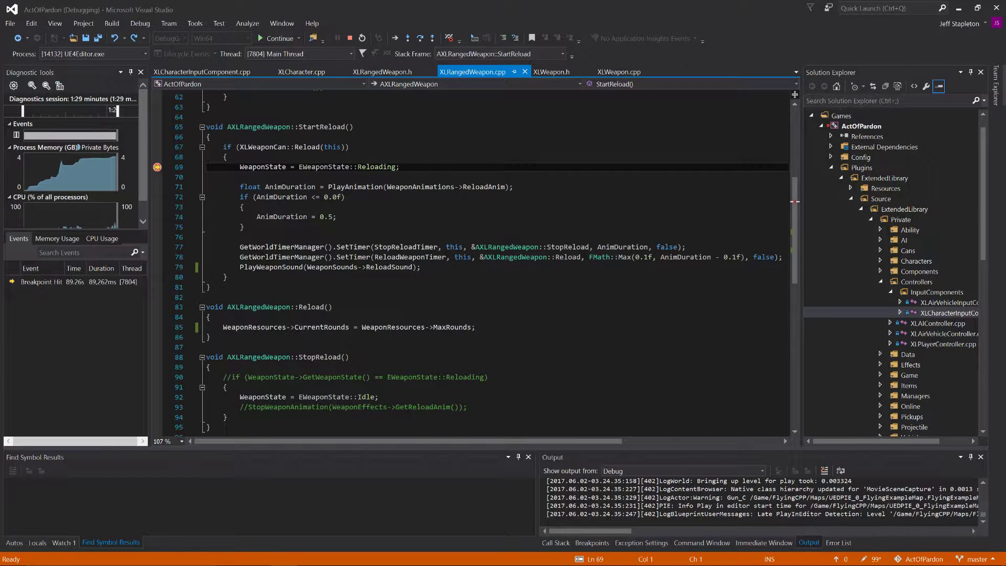
# Step: Step through StartReload into AXLWeapon::PlayAnimation and advance to the Character->PlayAnimMontage call
pyautogui.press('F10')
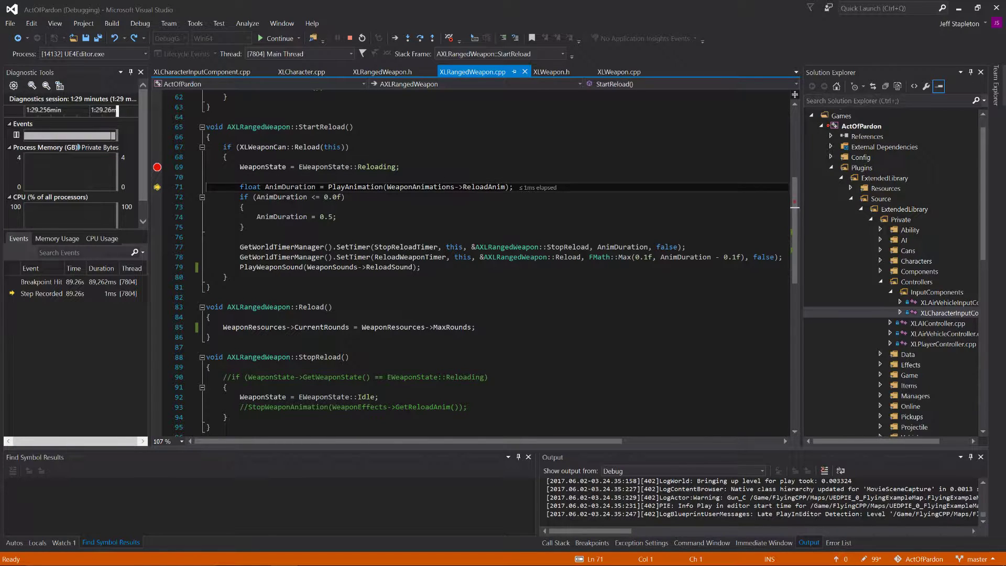
pyautogui.press('F11')
pyautogui.press('F10')
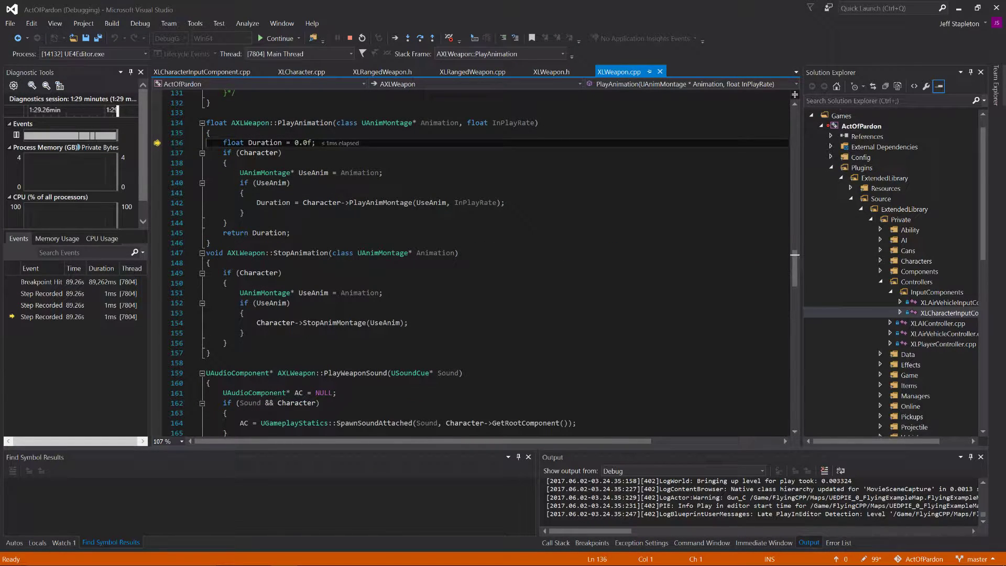
pyautogui.press('F10')
pyautogui.press('F10')
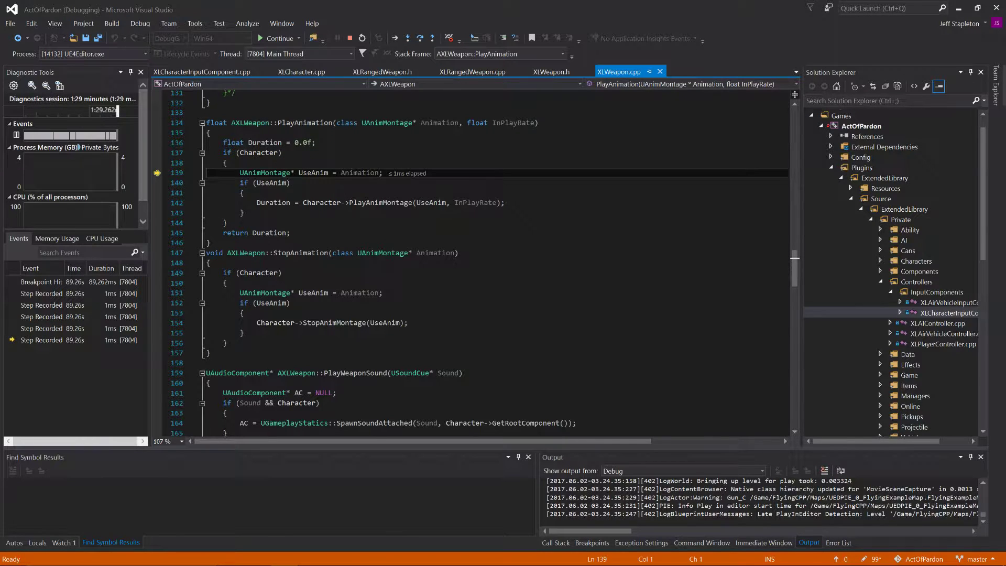
pyautogui.press('F10')
pyautogui.press('F10')
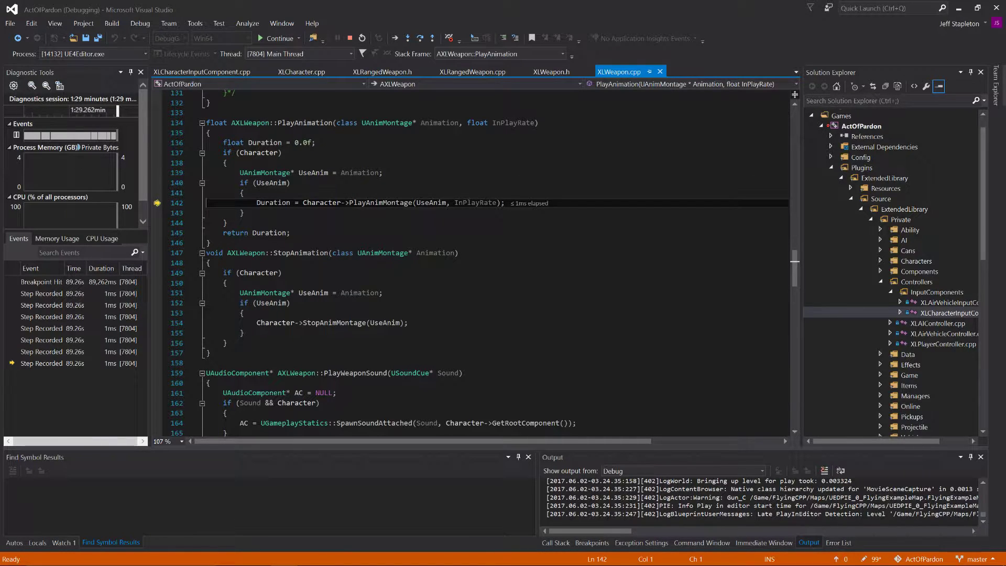
# Step: Step into AXLCharacter::PlayAnimMontage, expand its collapsed if block and advance to the Montage_Play return line
pyautogui.press('F11')
pyautogui.press('F10')
pyautogui.press('F10')
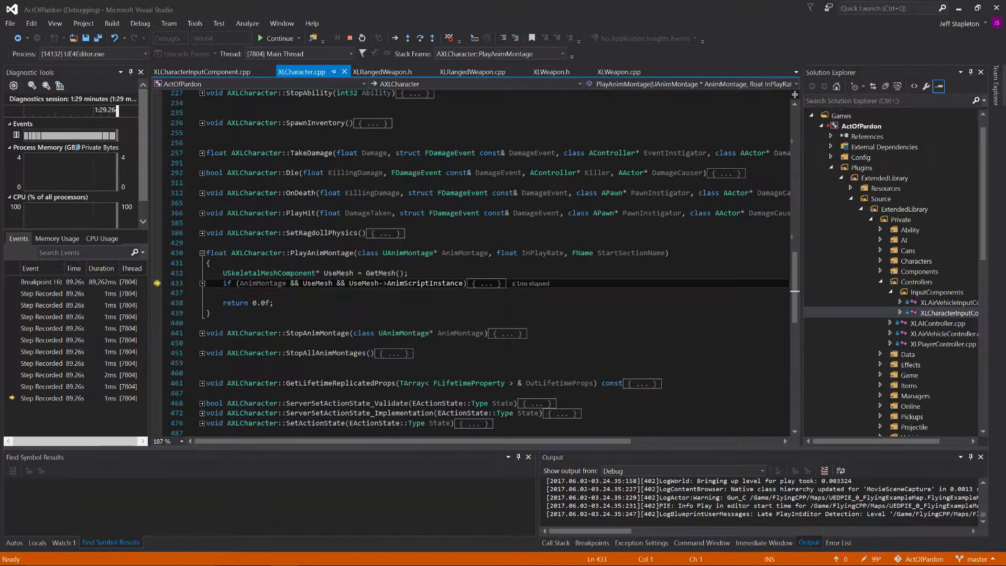
pyautogui.click(199, 284)
pyautogui.click(202, 284)
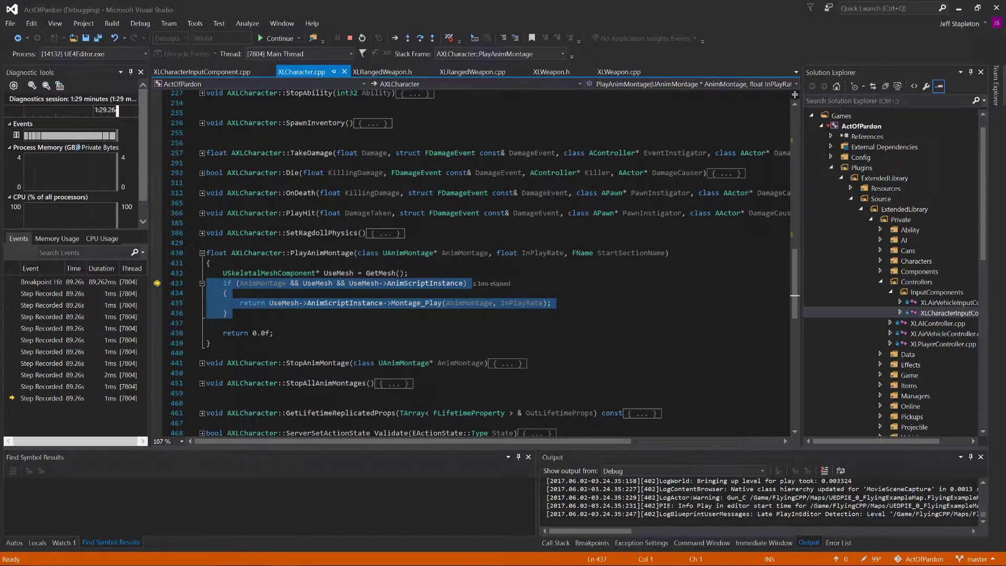
pyautogui.press('F10')
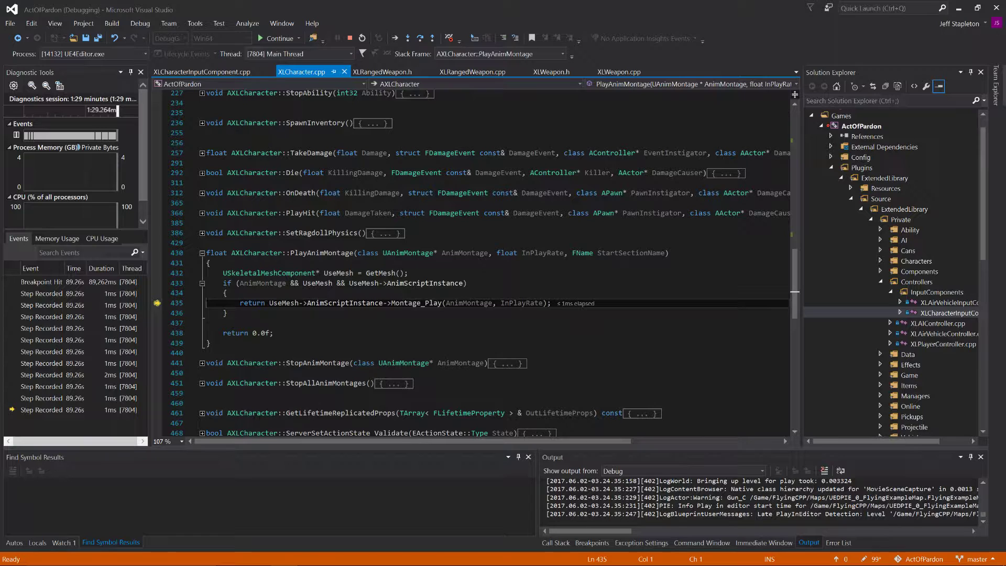
# Step: Step out of PlayAnimMontage to the return line of AXLWeapon::PlayAnimation and inspect the Duration value
pyautogui.press('F10')
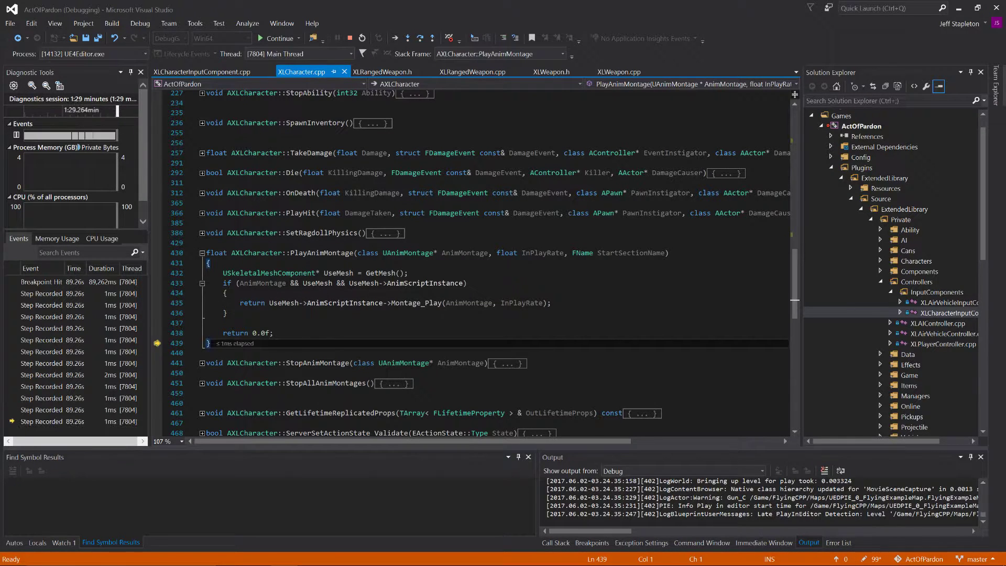
pyautogui.press('F10')
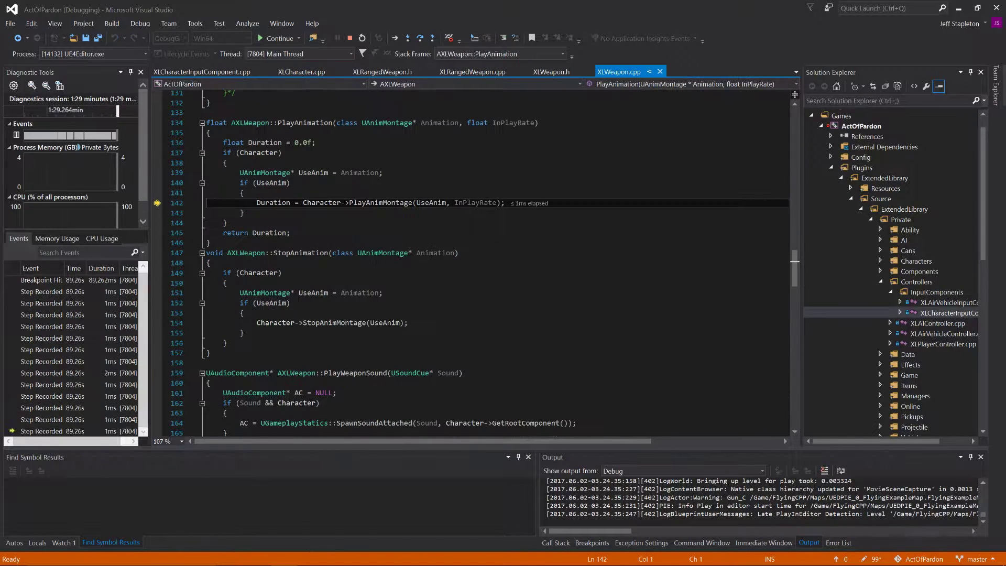
pyautogui.press('F10')
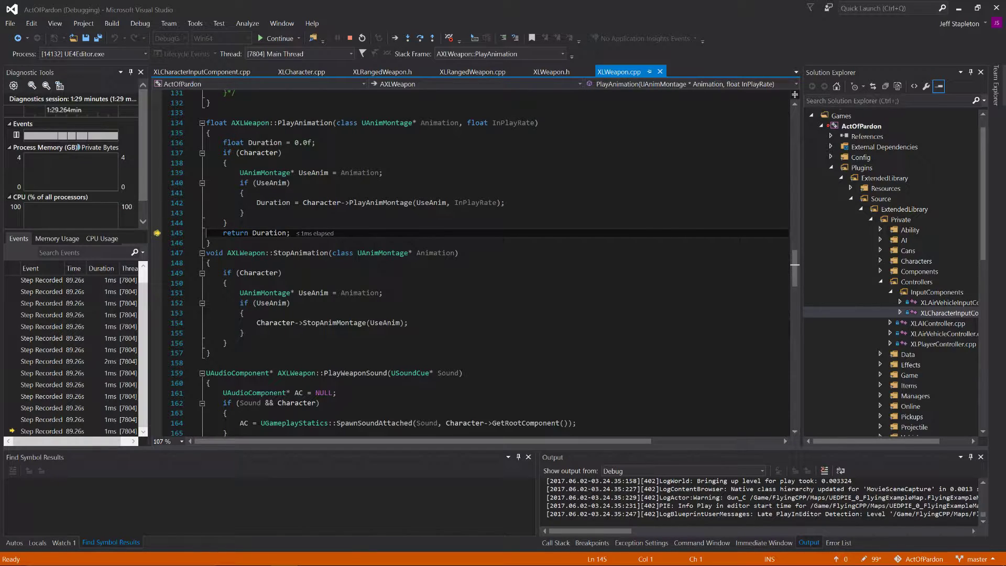
pyautogui.moveTo(270, 205)
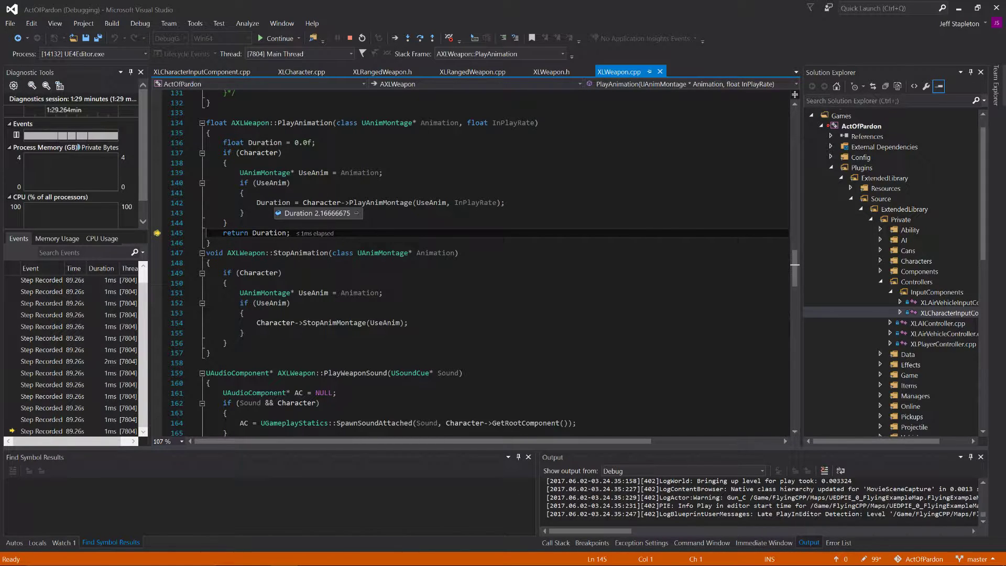
pyautogui.moveTo(270, 234)
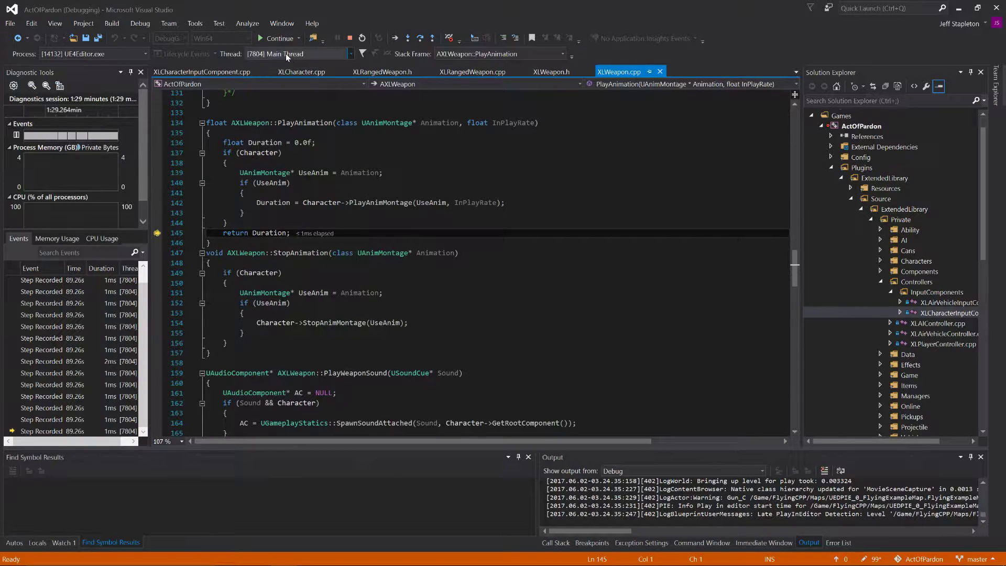
# Step: Step back into StartReload and past both reload timer calls to the PlayWeaponSound line
pyautogui.press('F10')
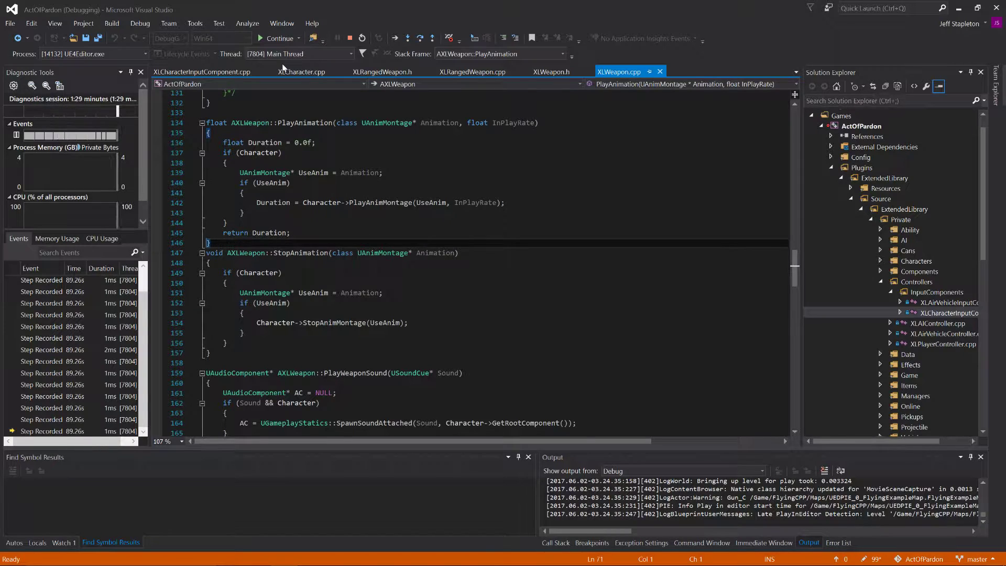
pyautogui.press('F10')
pyautogui.press('F10')
pyautogui.press('F10')
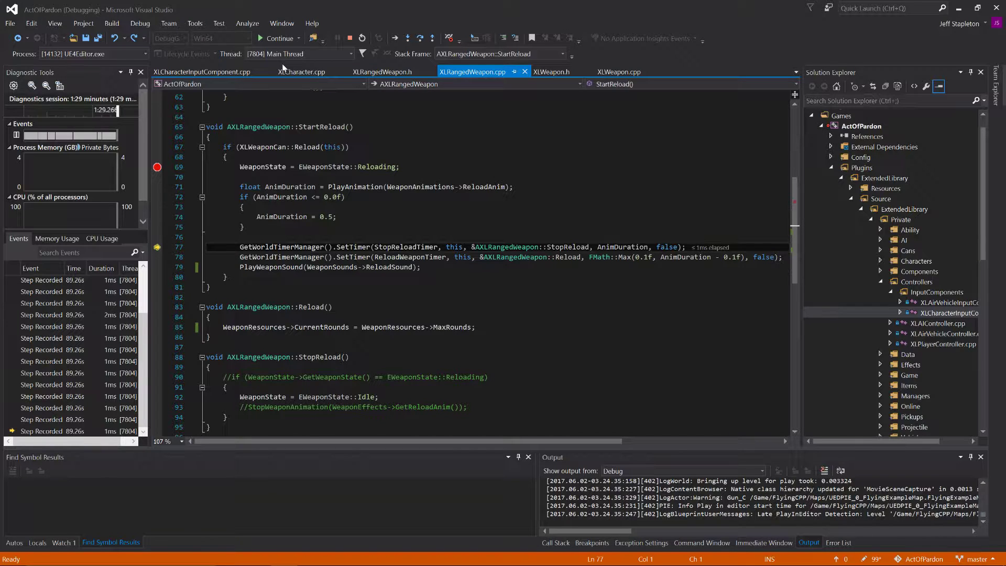
pyautogui.press('F10')
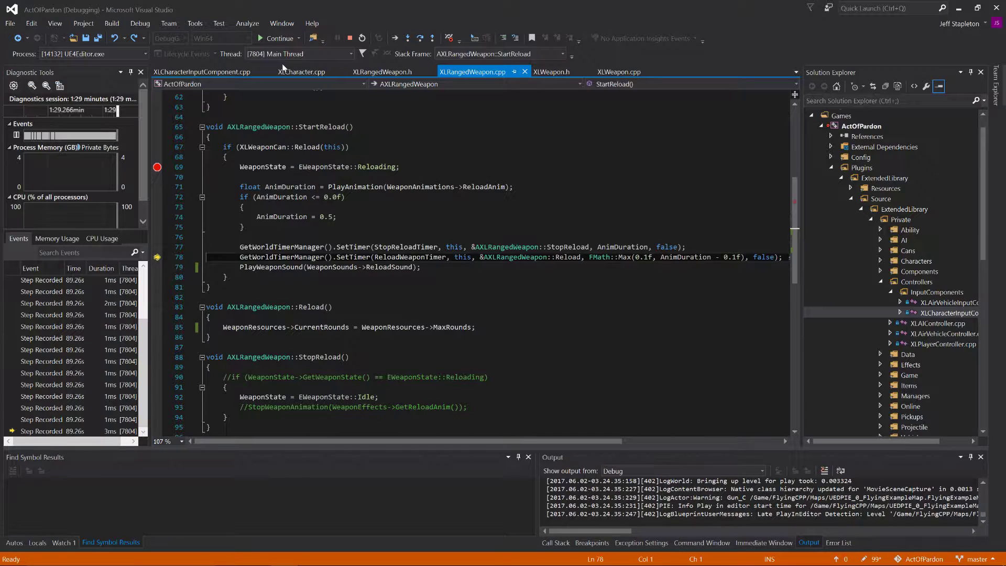
pyautogui.press('F10')
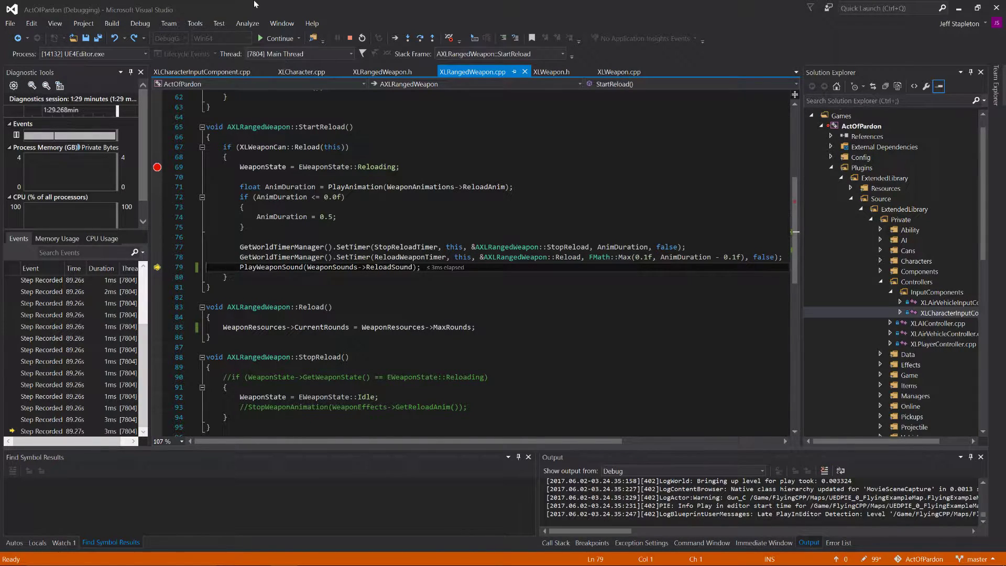
# Step: Remove the StartReload breakpoint, continue execution and end the play session in the Unreal editor
pyautogui.click(157, 167)
pyautogui.click(260, 38)
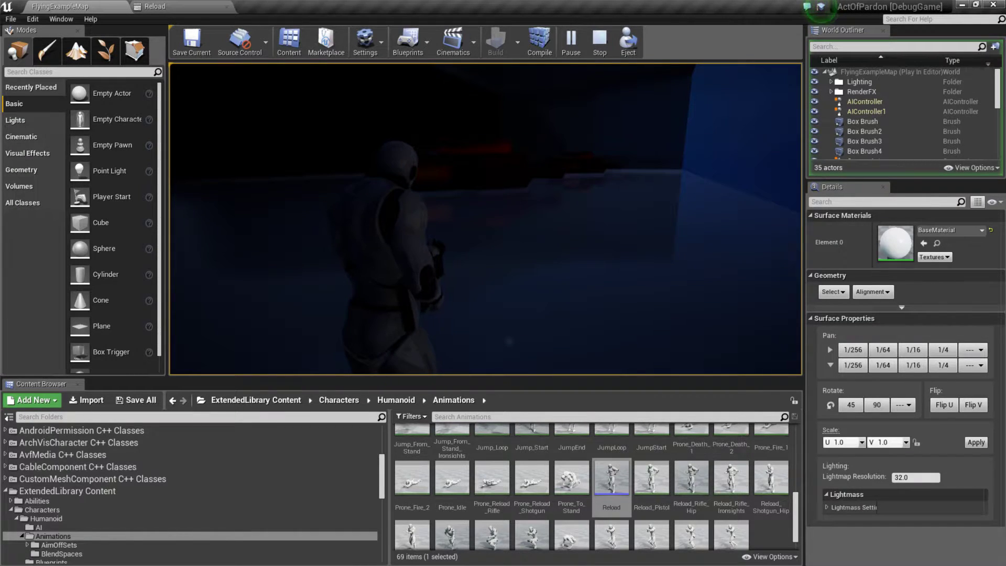
pyautogui.press('Escape')
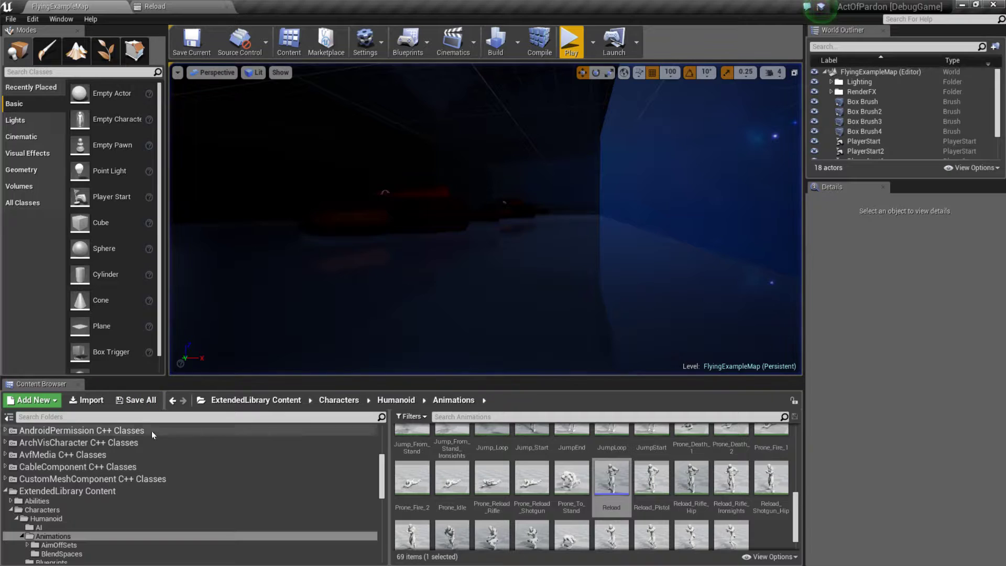
# Step: Open the Gun blueprint from the Weapons/Characters/Gun folder of ExtendedLibrary Content
pyautogui.scroll(-4, 123, 507)
pyautogui.click(65, 500)
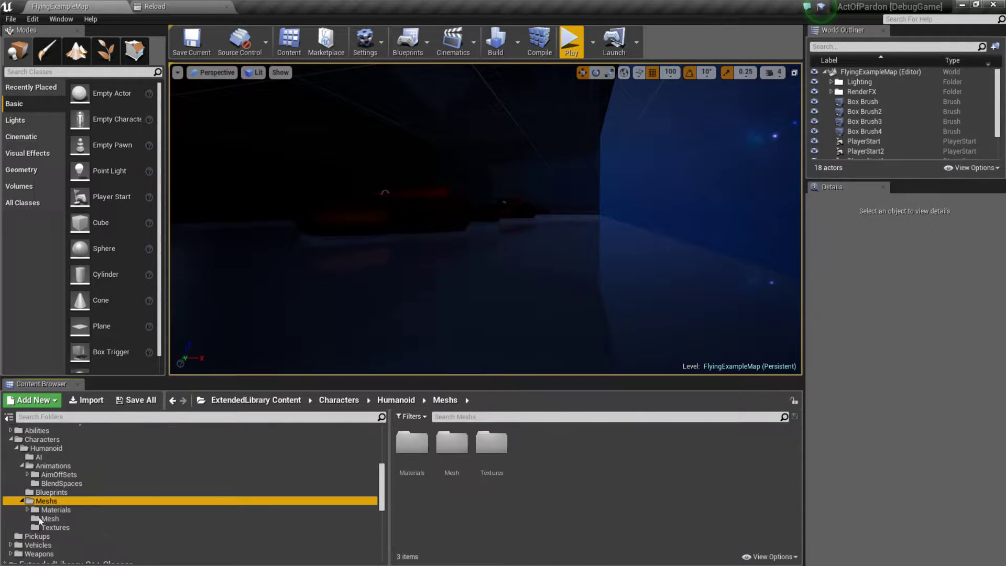
pyautogui.click(16, 448)
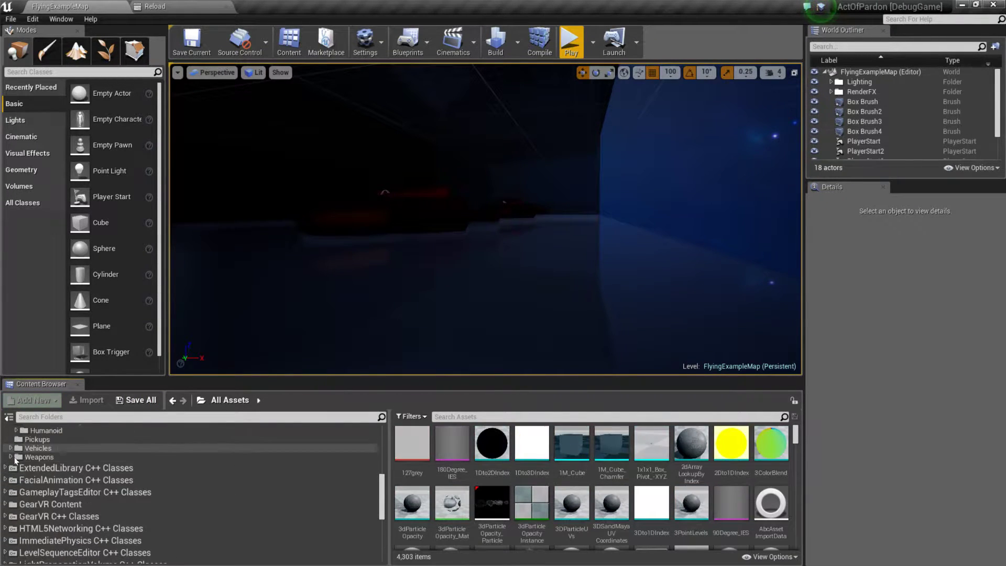
pyautogui.scroll(1, 18, 466)
pyautogui.click(11, 475)
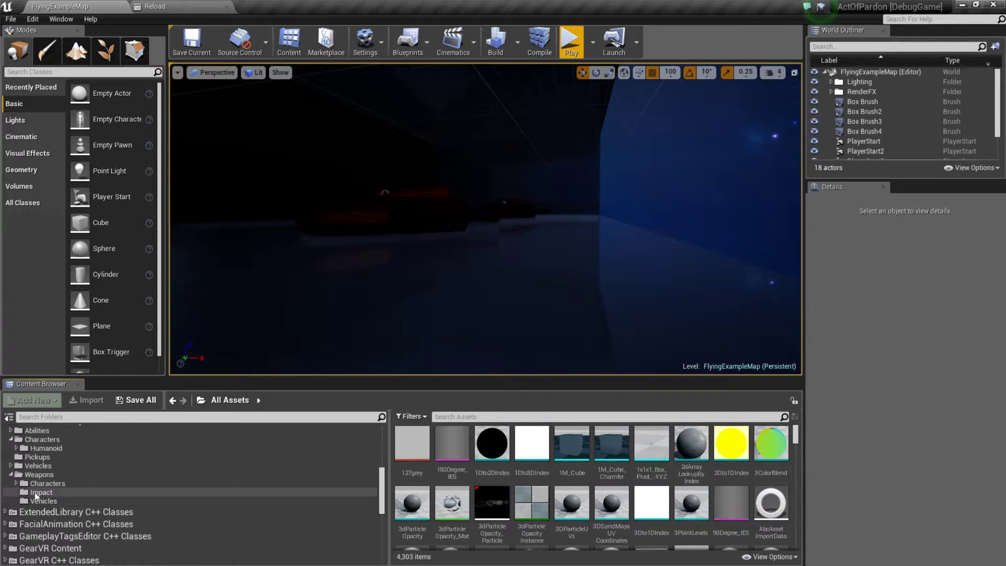
pyautogui.click(31, 483)
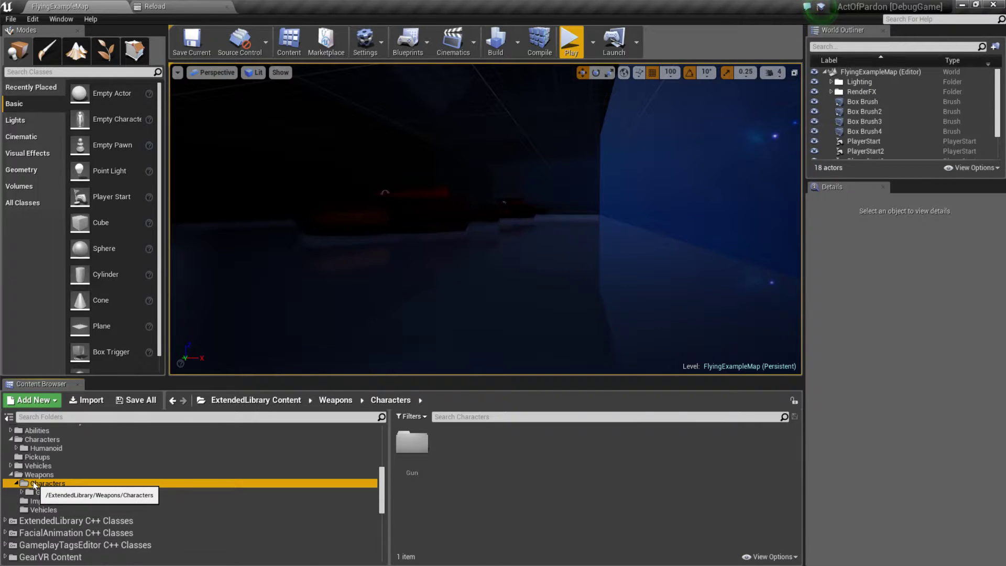
pyautogui.doubleClick(412, 443)
pyautogui.click(533, 442)
pyautogui.doubleClick(533, 442)
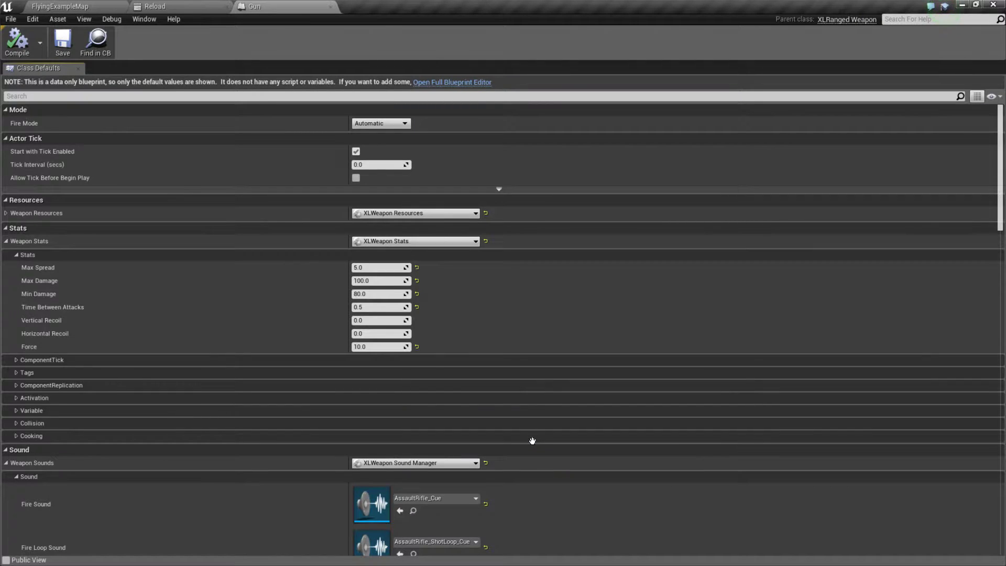
# Step: Switch Gun to the full Blueprint editor, locate the skeletal mesh used by Mesh3P and open SK_FPGun
pyautogui.click(454, 82)
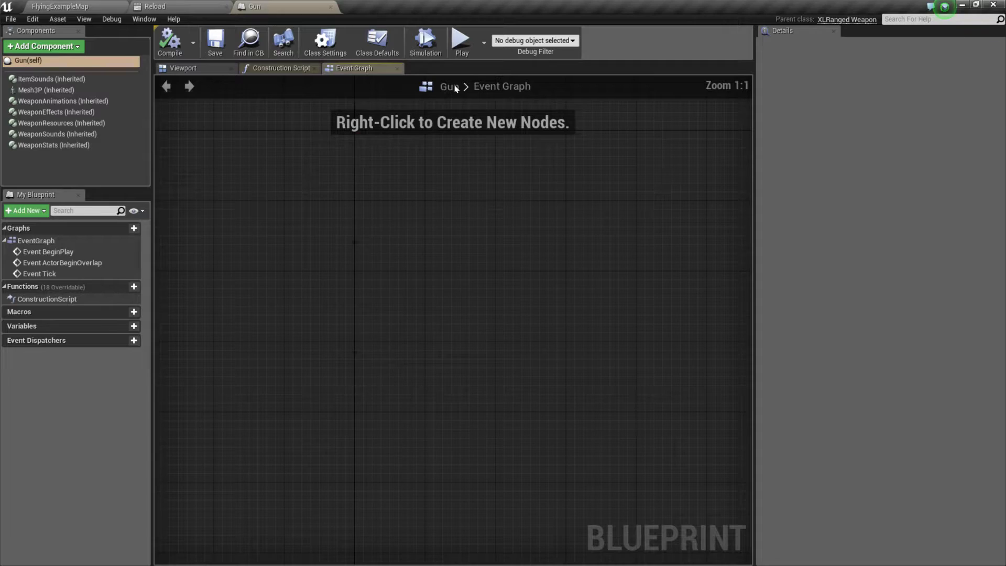
pyautogui.click(67, 89)
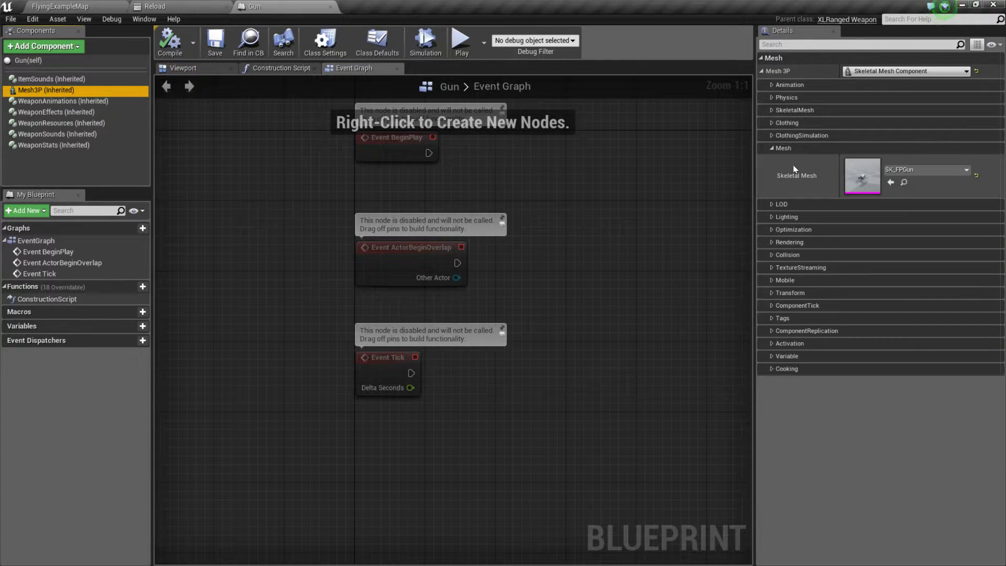
pyautogui.click(906, 183)
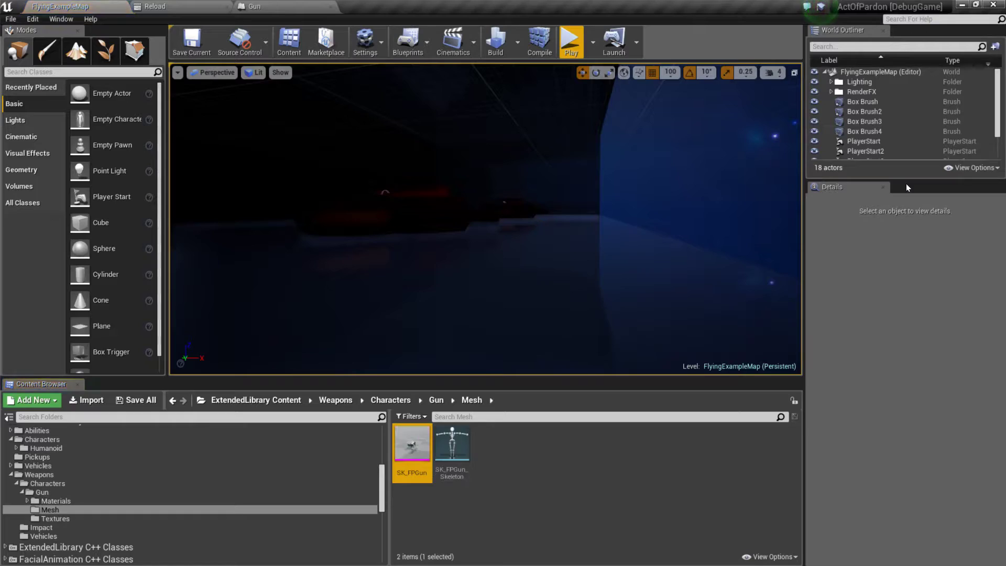
pyautogui.doubleClick(413, 444)
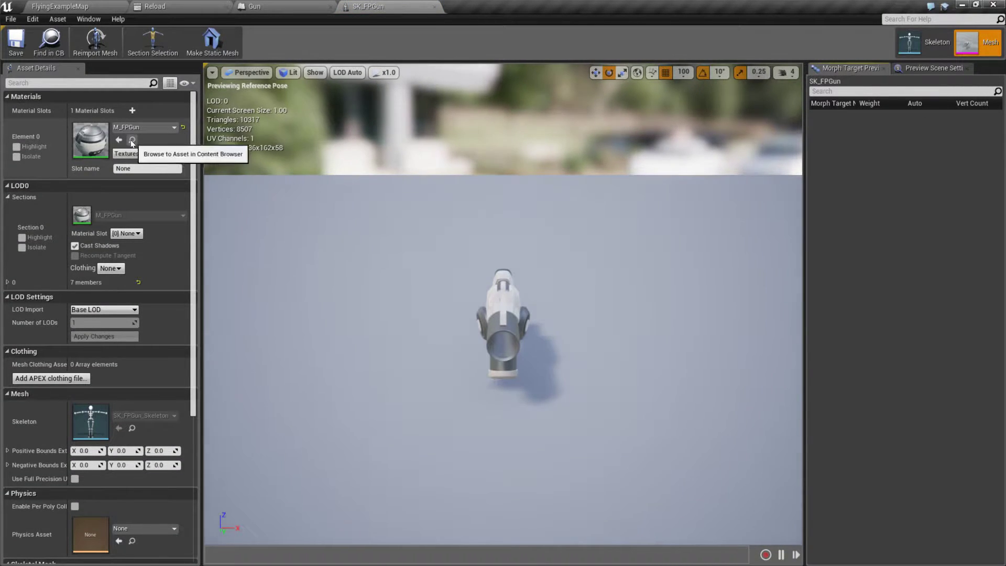
# Step: Open the mesh's M_FPGun material, examine its node graph and preview sphere, and close it
pyautogui.click(132, 140)
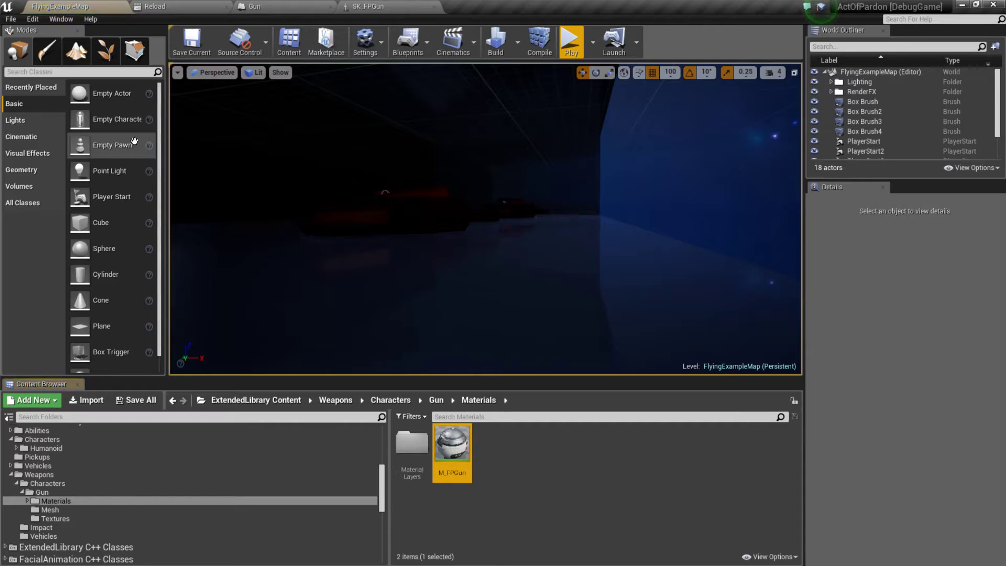
pyautogui.doubleClick(456, 450)
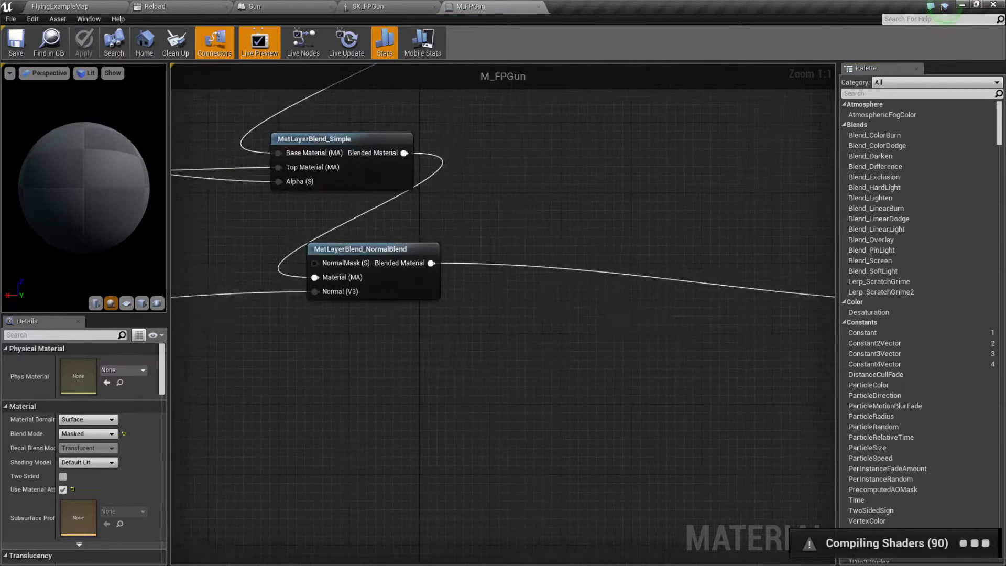
pyautogui.scroll(-1, 755, 188)
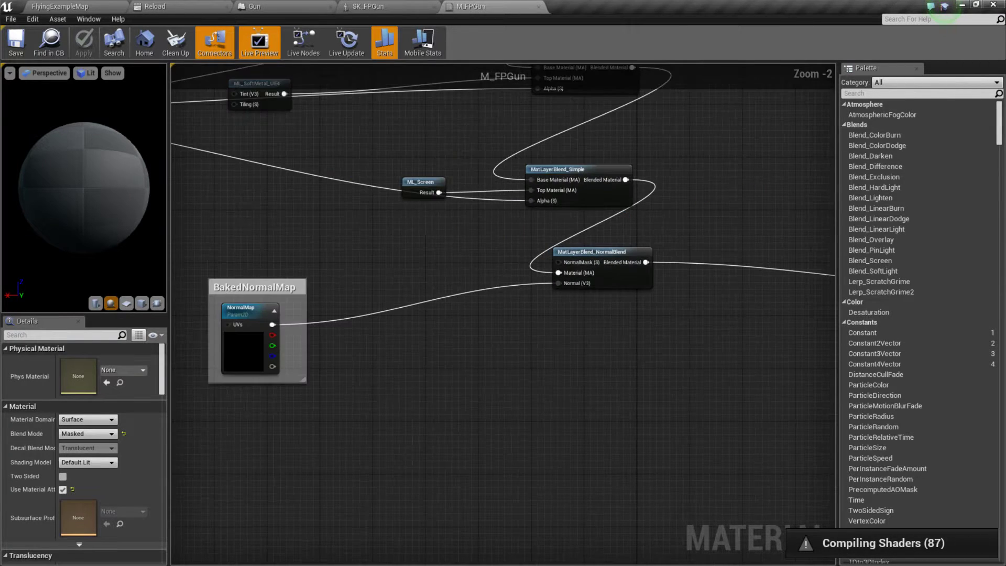
pyautogui.moveTo(428, 224); pyautogui.dragTo(526, 398, button='right')
pyautogui.scroll(-3, 406, 374)
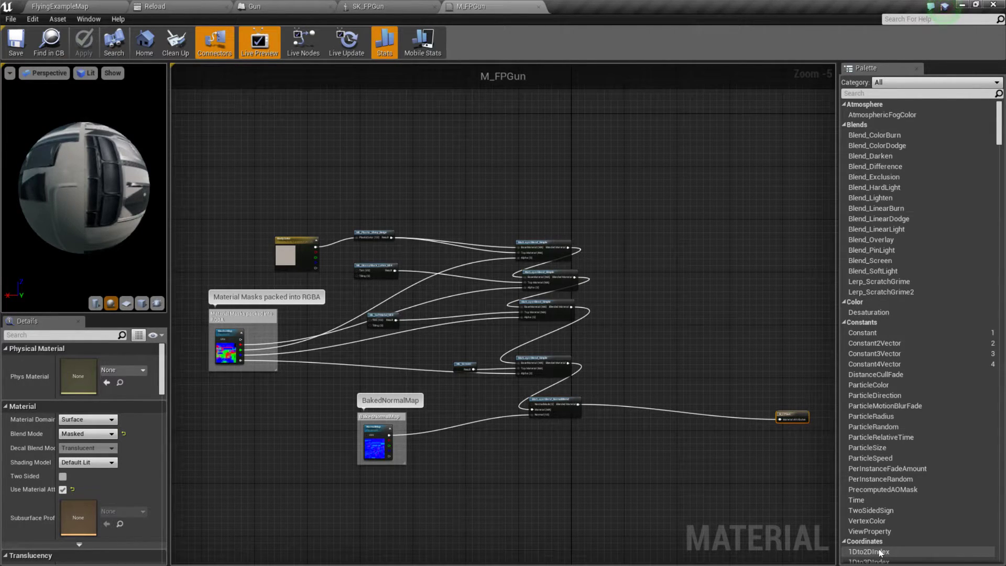
pyautogui.moveTo(111, 191); pyautogui.dragTo(149, 224)
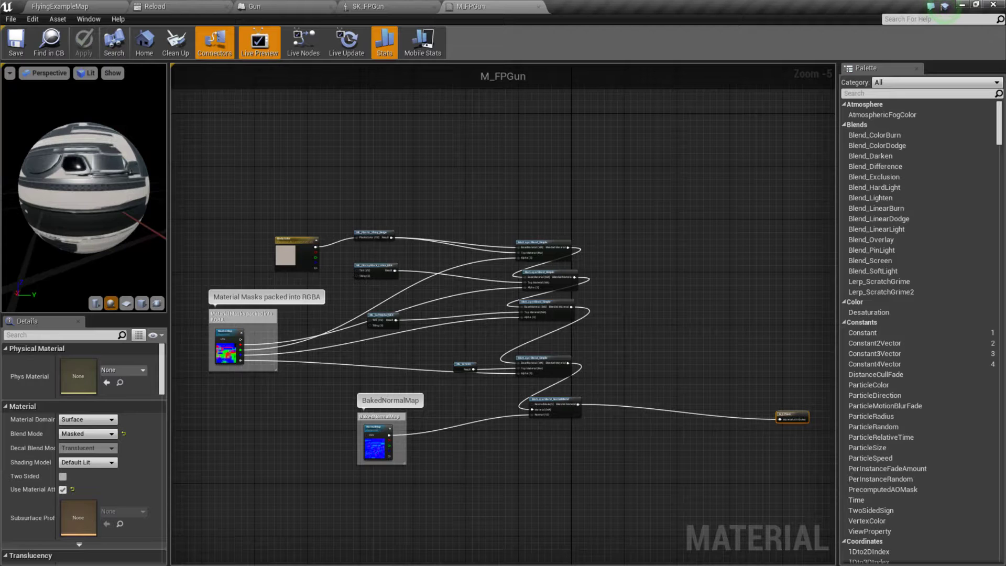
pyautogui.moveTo(61, 200); pyautogui.dragTo(152, 186)
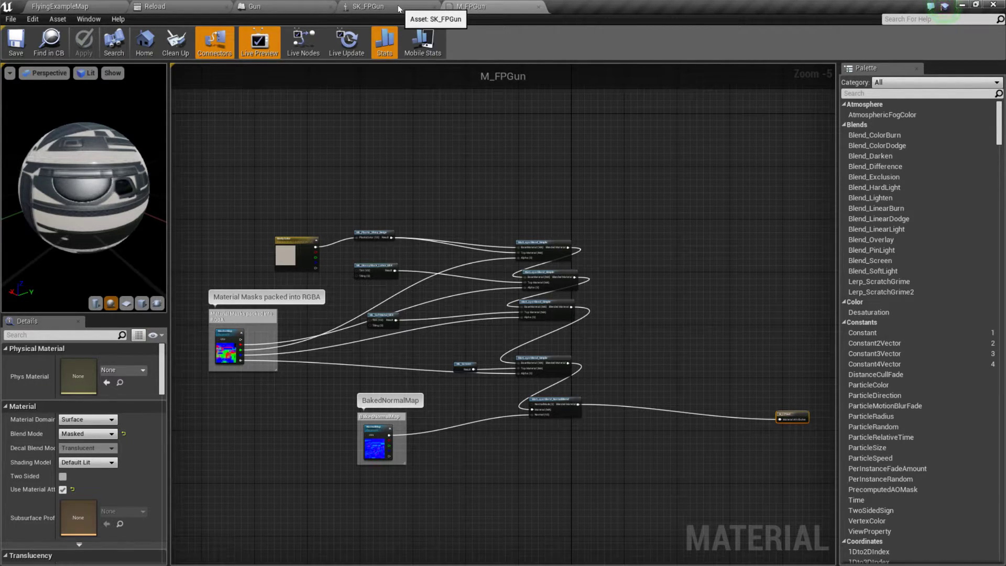
pyautogui.middleClick(462, 6)
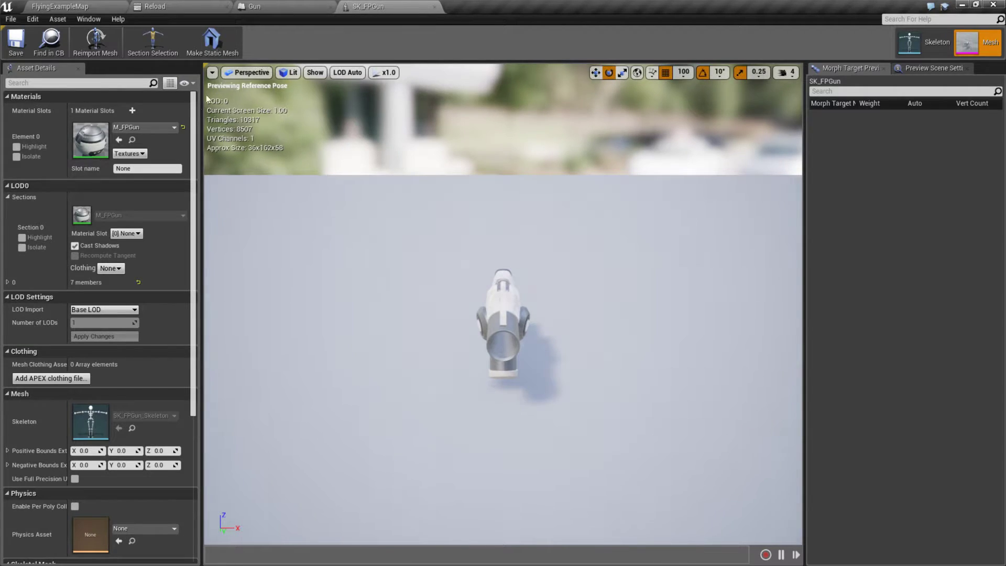
# Step: Reset the SK_FPGun mesh's material slot and assign the M_FPGun material to it again
pyautogui.click(183, 128)
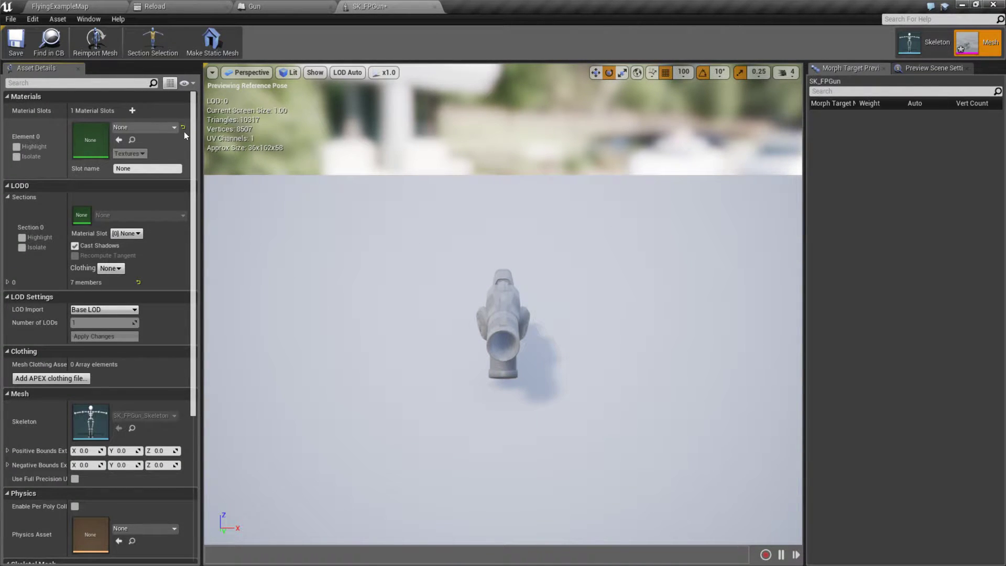
pyautogui.click(167, 128)
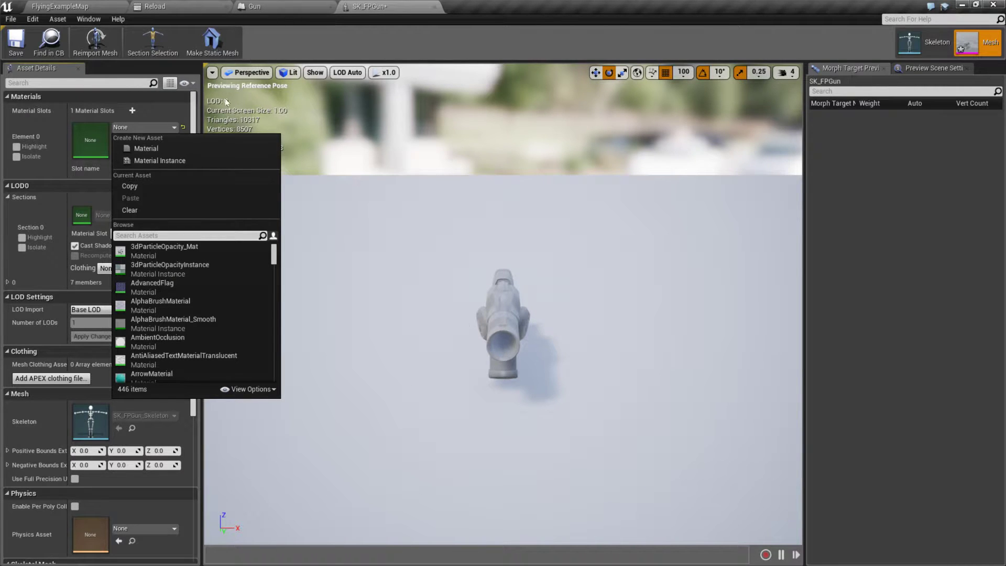
pyautogui.scroll(-10, 186, 312)
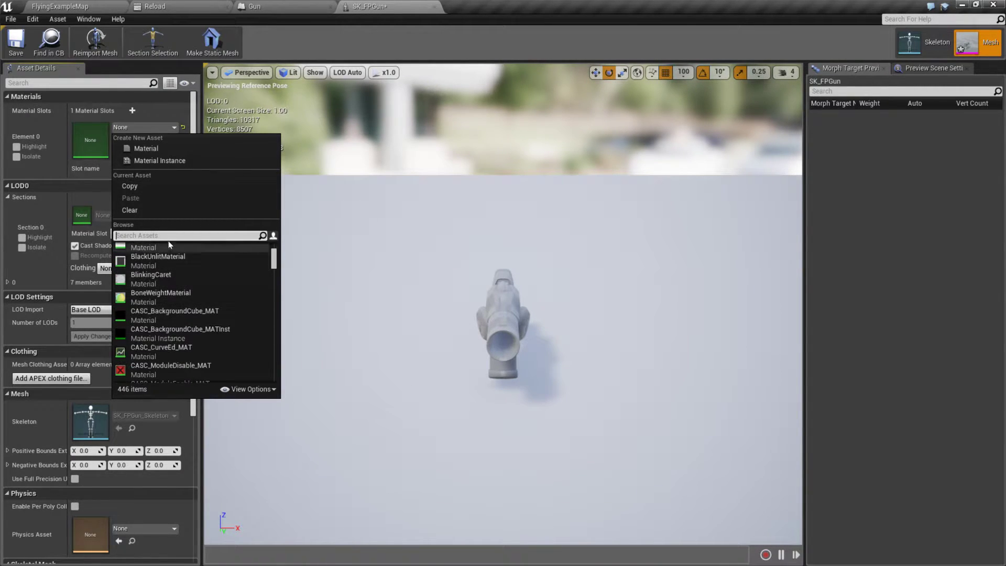
pyautogui.write('gun')
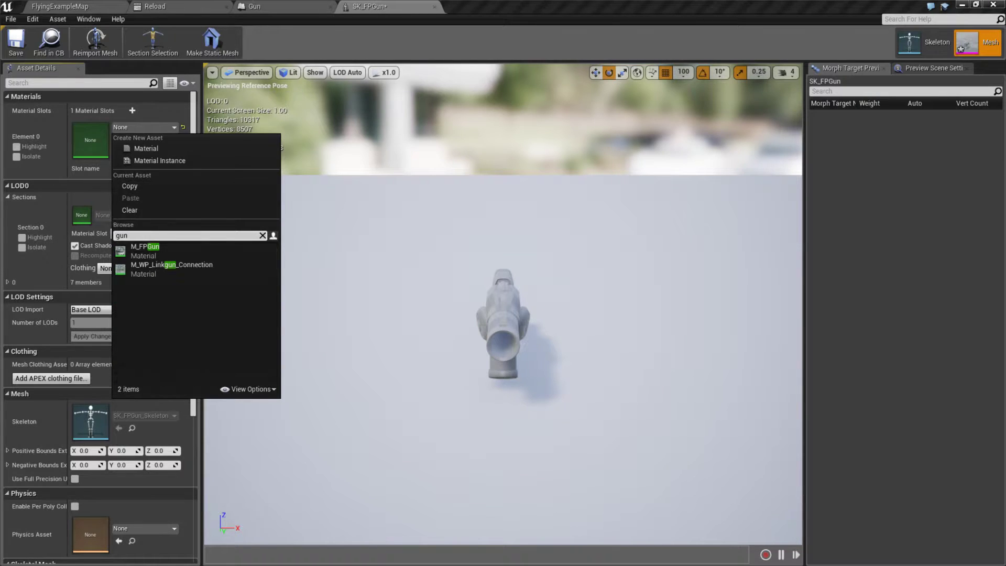
pyautogui.click(160, 251)
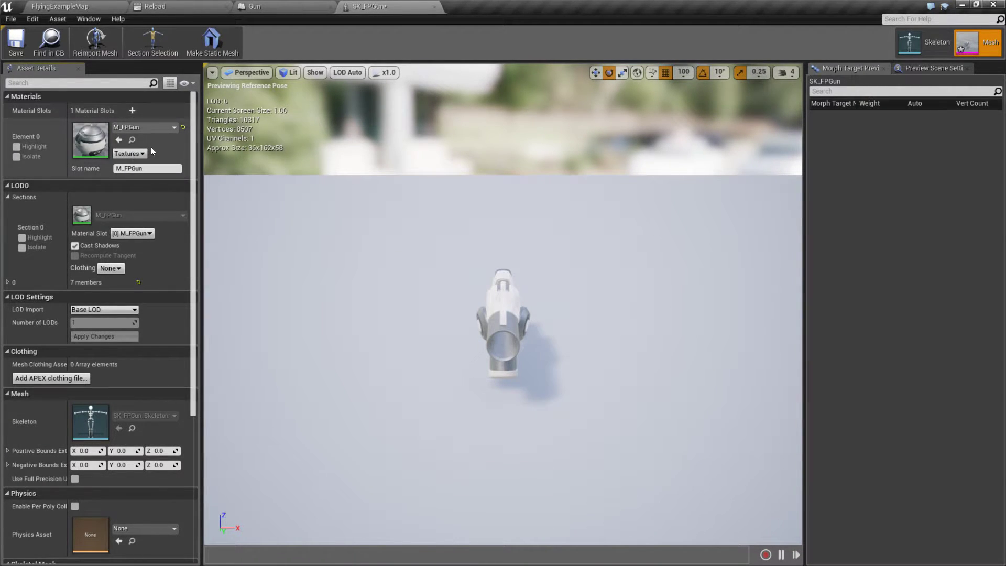
# Step: Check the gun's appearance up close in the mesh preview and save SK_FPGun
pyautogui.moveTo(504, 304); pyautogui.dragTo(545, 228, button='right')
pyautogui.press('w')
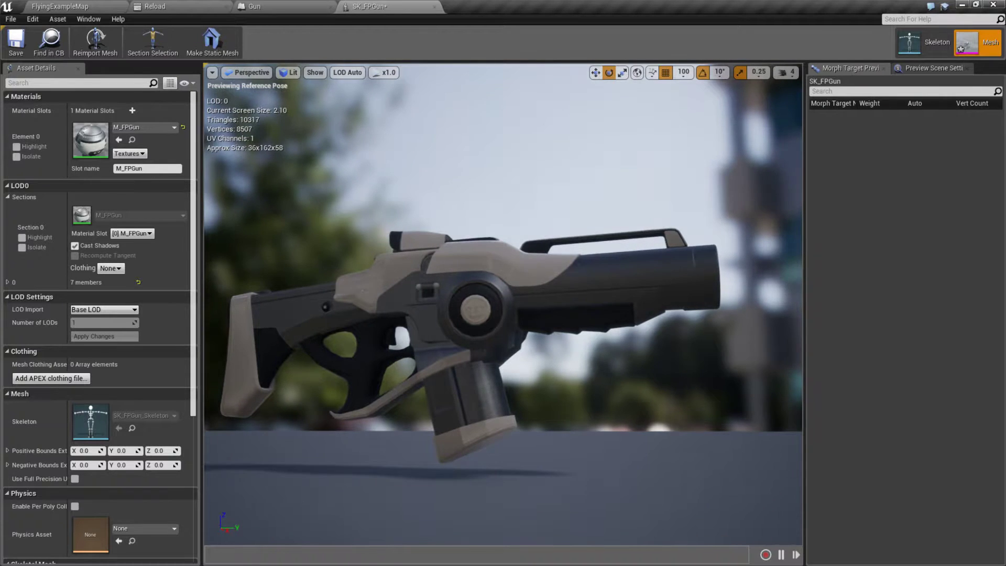
pyautogui.press('w')
pyautogui.moveTo(499, 344); pyautogui.dragTo(388, 466, button='right')
pyautogui.press('s')
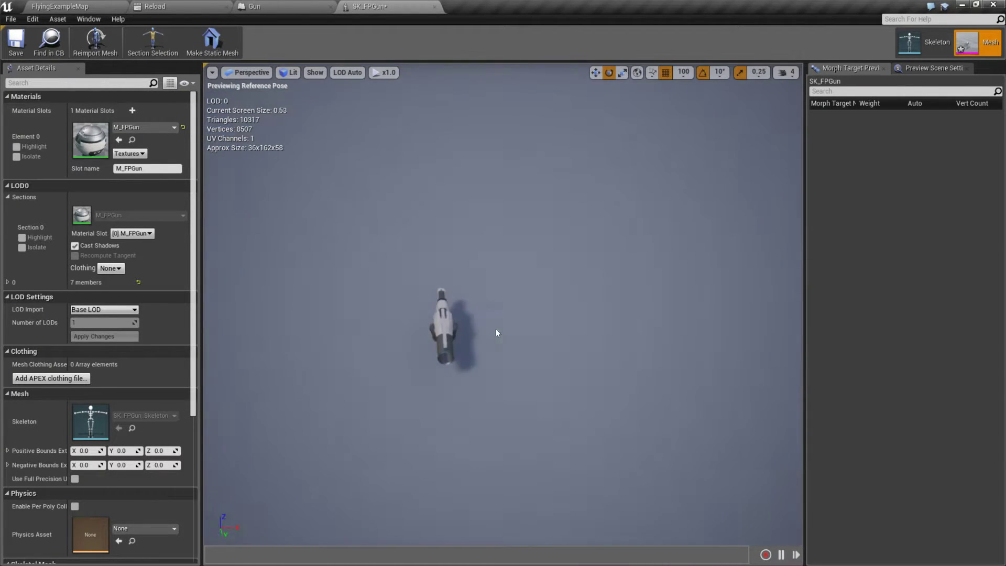
pyautogui.hotkey('ctrl', 's')
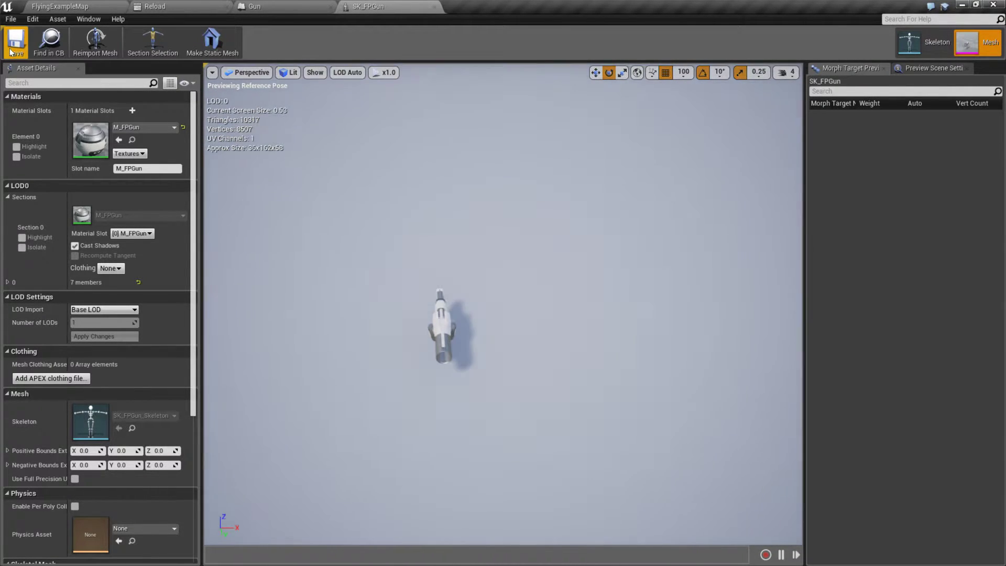
# Step: Close the SK_FPGun mesh and Gun Blueprint editors and check the slot assigned to the Reload montage's Reload_Rifle_Hip track
pyautogui.middleClick(380, 6)
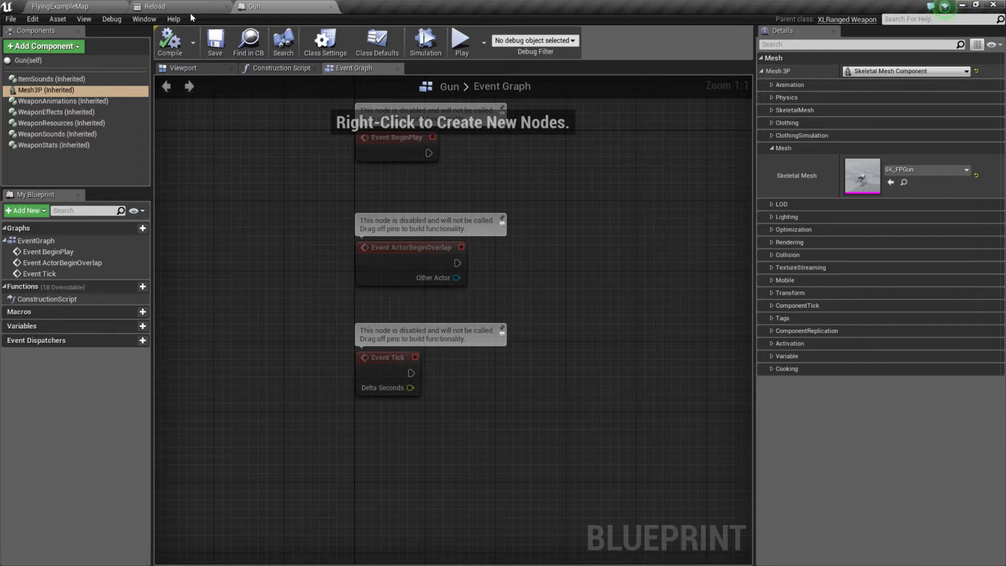
pyautogui.click(330, 6)
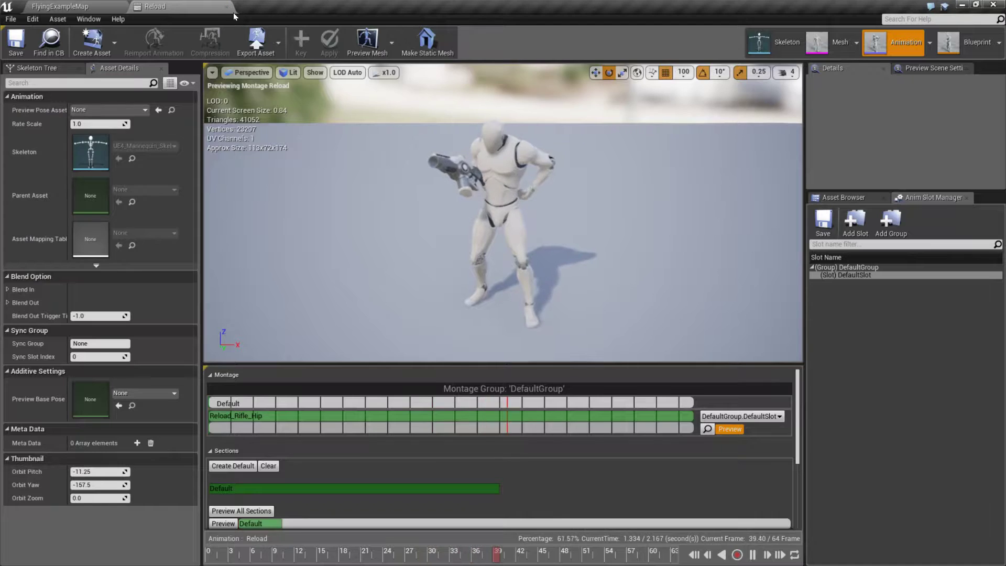
pyautogui.click(59, 7)
pyautogui.click(157, 6)
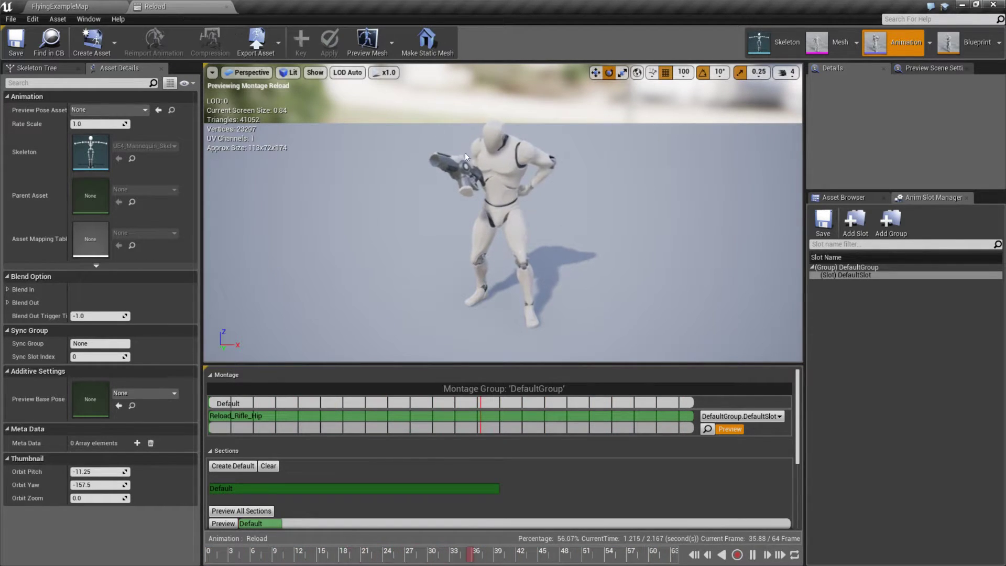
pyautogui.click(776, 417)
pyautogui.click(770, 426)
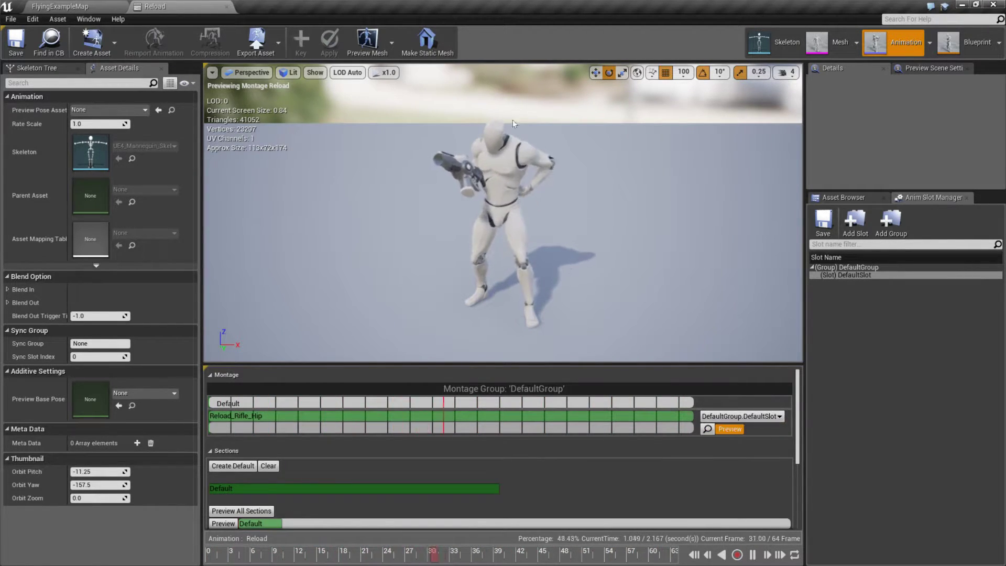
# Step: Switch to Visual Studio, open the recent ShooterGame solution and launch it with the Local Windows Debugger, building the out-of-date project
pyautogui.hotkey('alt', 'Tab')
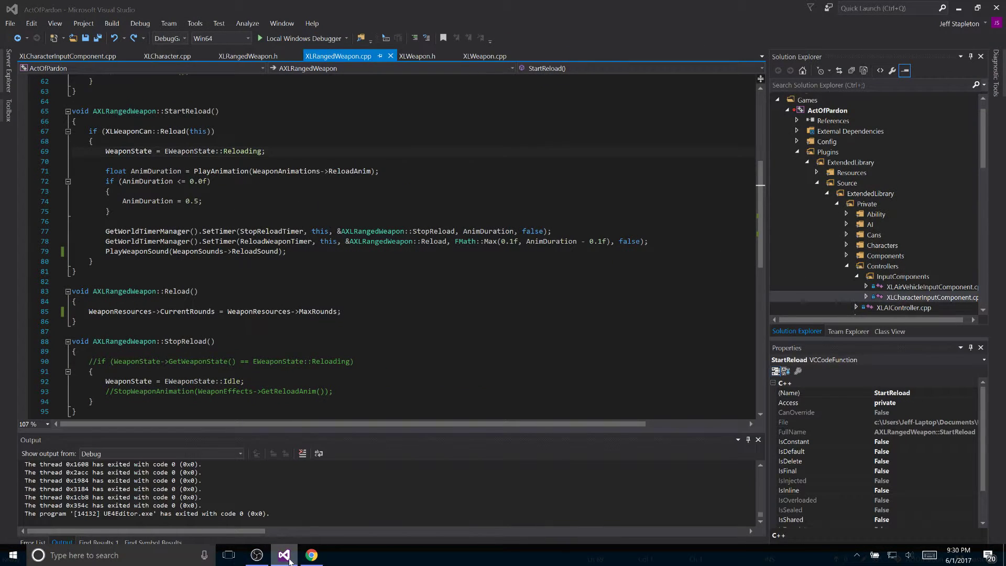
pyautogui.rightClick(285, 557)
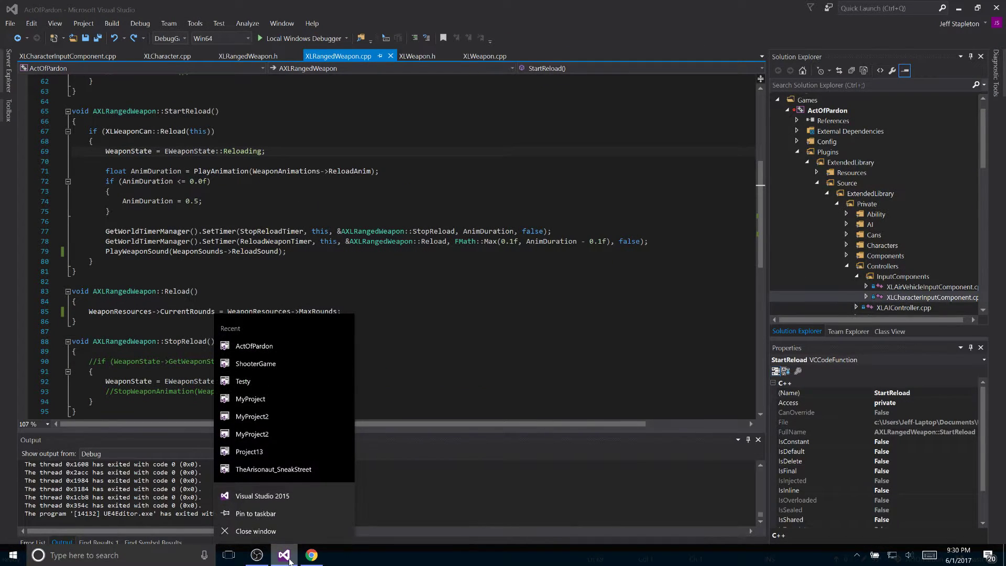
pyautogui.click(272, 365)
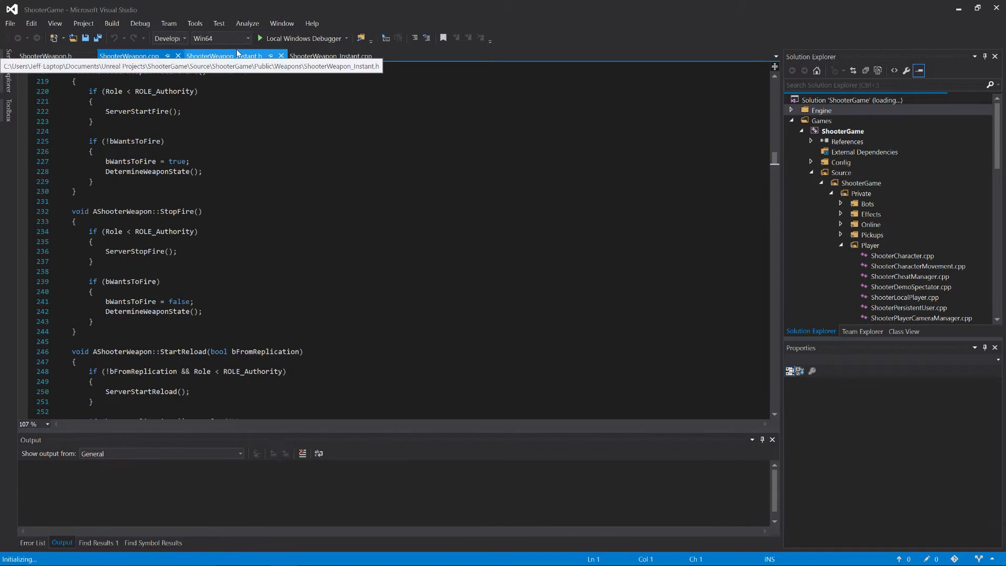
pyautogui.click(301, 38)
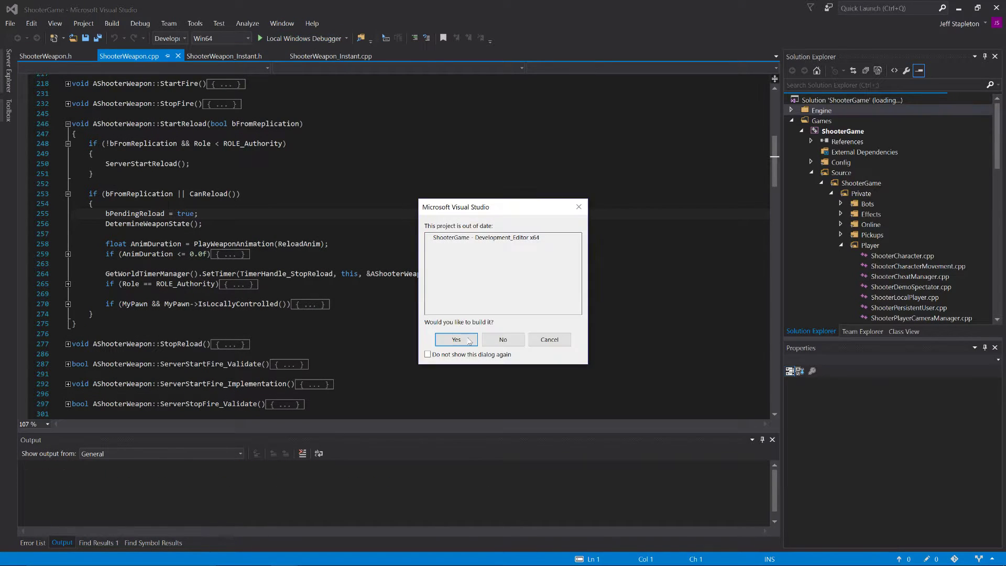
pyautogui.click(461, 338)
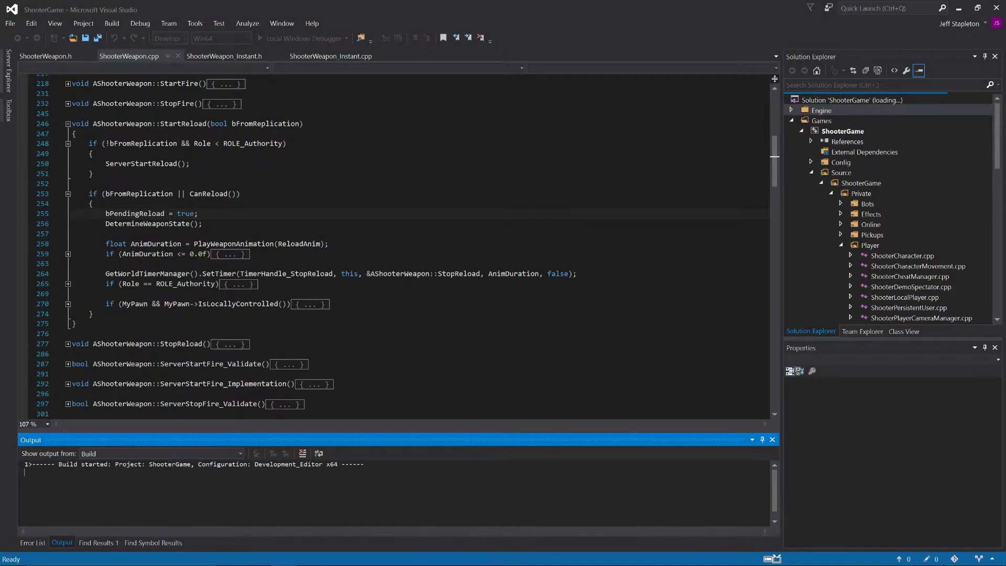
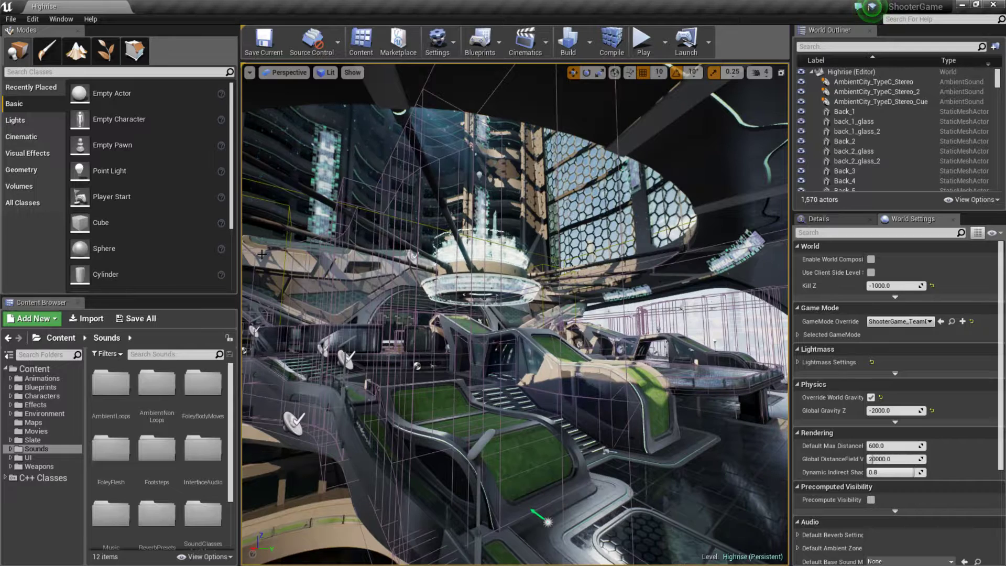
# Step: Expand the Characters and Animations folders and look through the animations in TTP_Animations
pyautogui.click(10, 396)
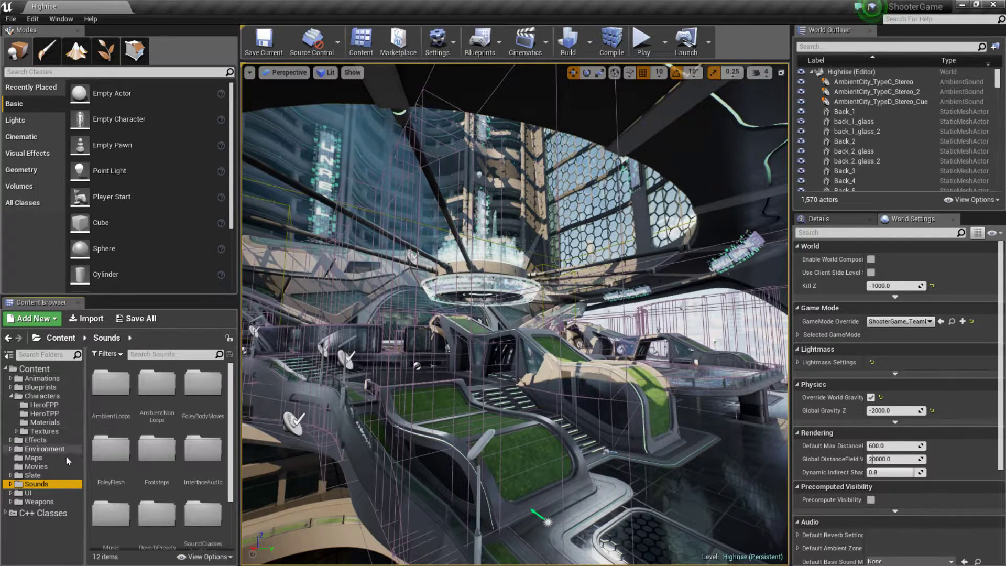
pyautogui.click(11, 379)
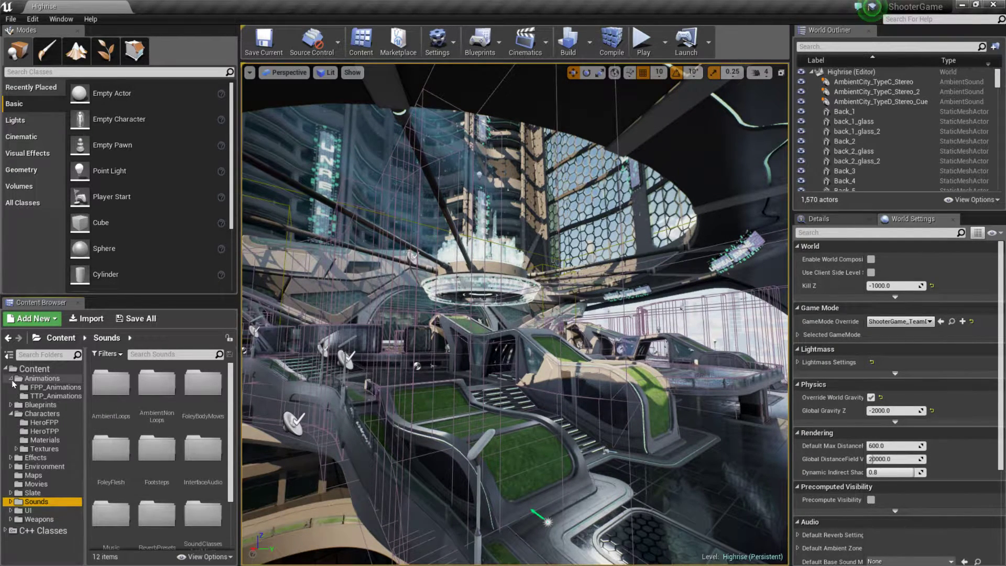
pyautogui.click(62, 396)
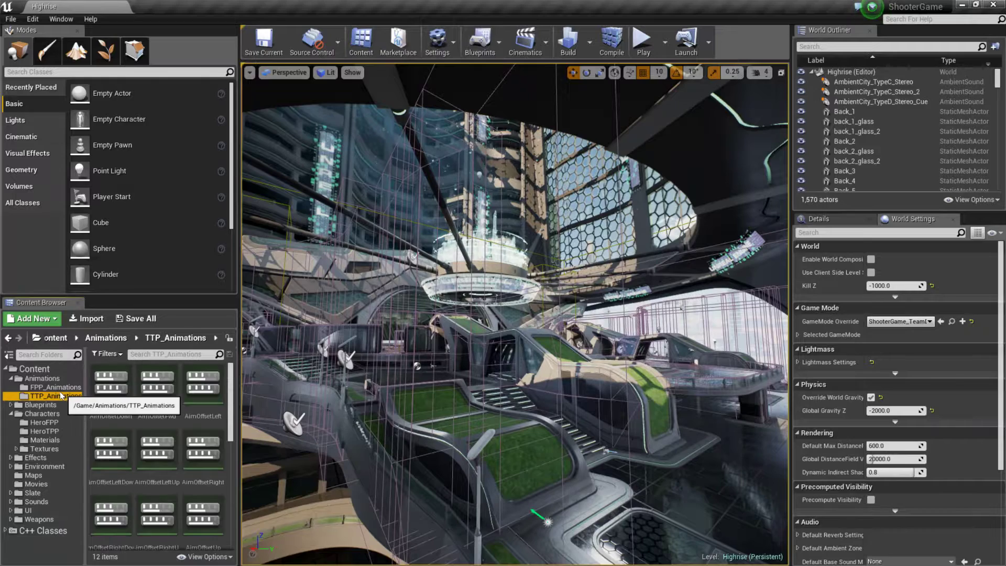
pyautogui.scroll(-5, 195, 447)
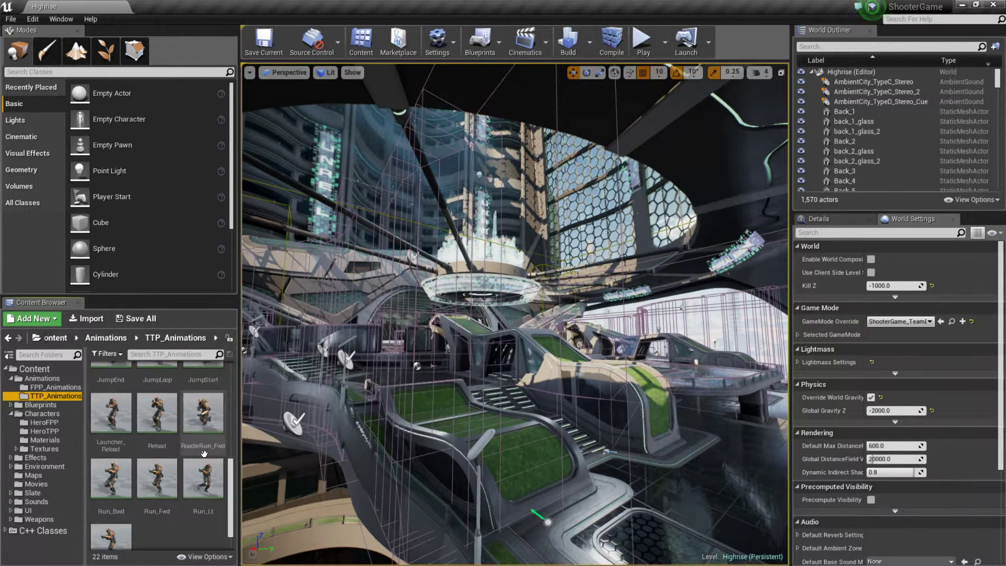
pyautogui.scroll(5, 174, 481)
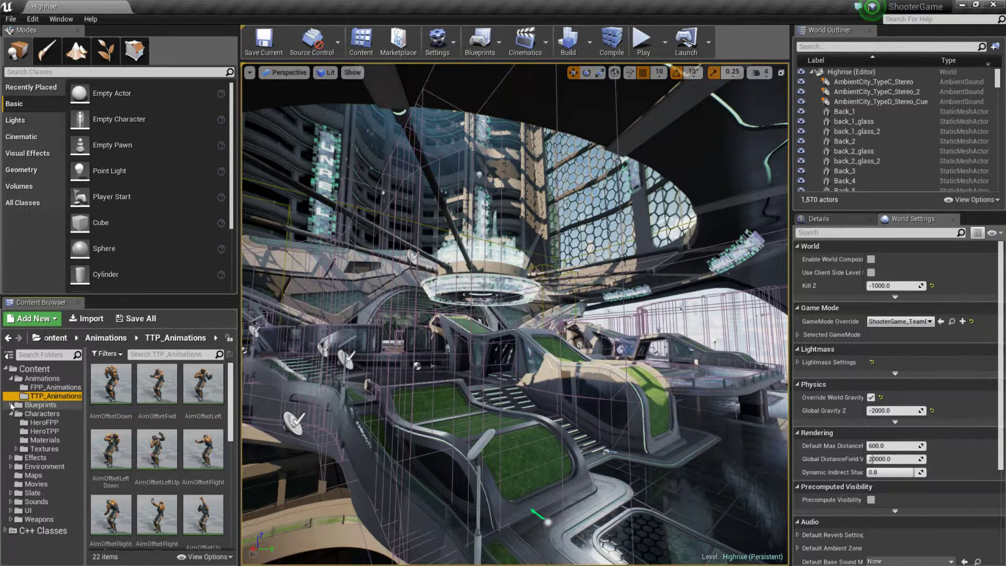
# Step: Look in the Blueprints/Pawns folder, and open the HeroTPP_Equip montage from Characters/HeroTPP
pyautogui.click(11, 405)
pyautogui.click(53, 424)
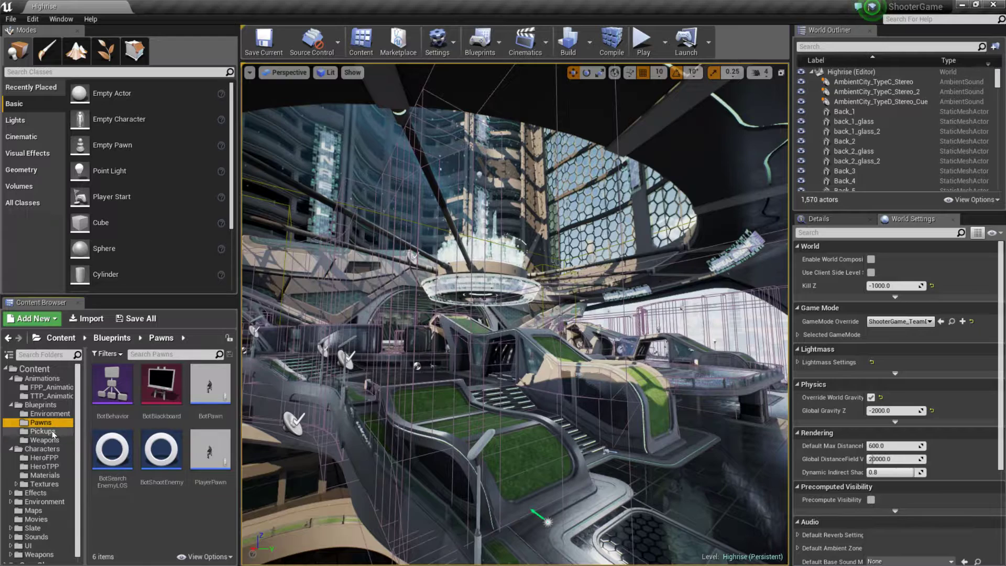
pyautogui.click(55, 467)
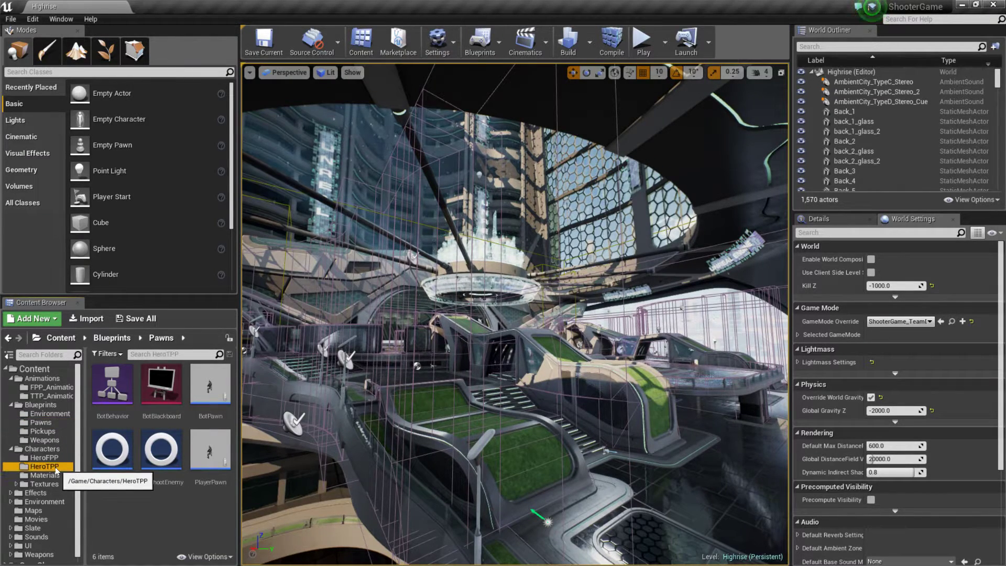
pyautogui.scroll(-1, 180, 444)
pyautogui.scroll(-1, 179, 445)
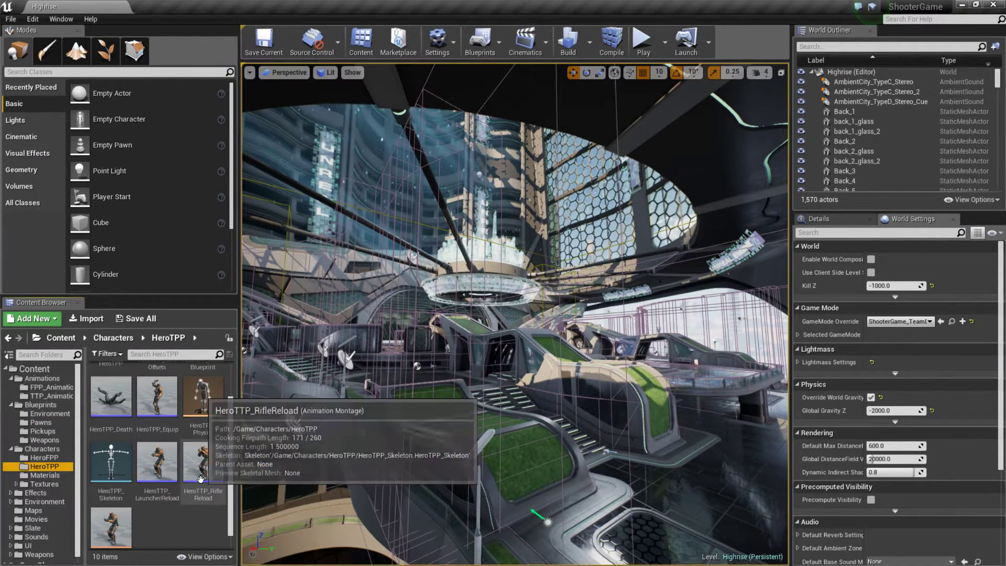
pyautogui.doubleClick(157, 399)
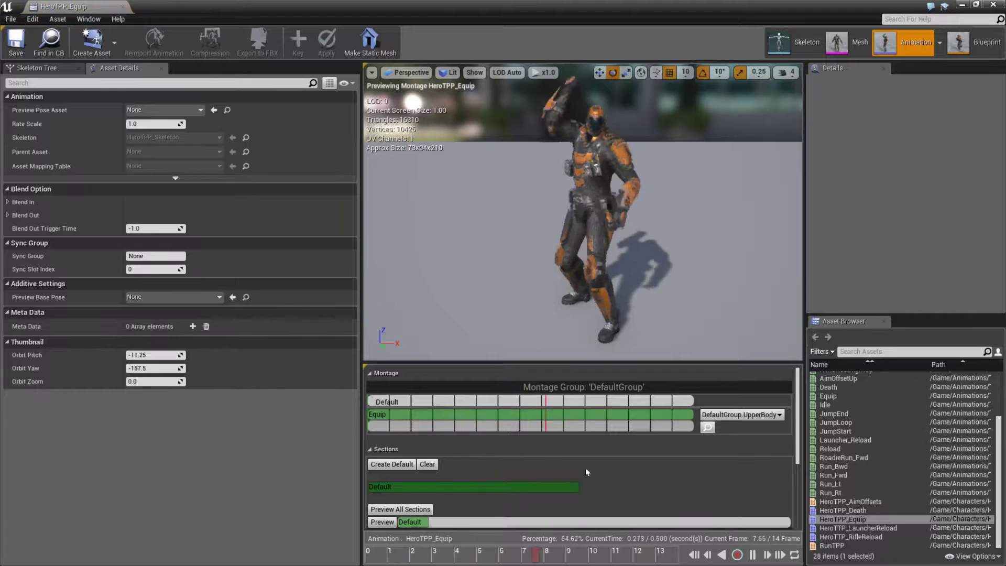
# Step: Pause the HeroTPP_Equip preview, enlarge the preview area and dock the montage editor beside the Highrise level
pyautogui.click(753, 554)
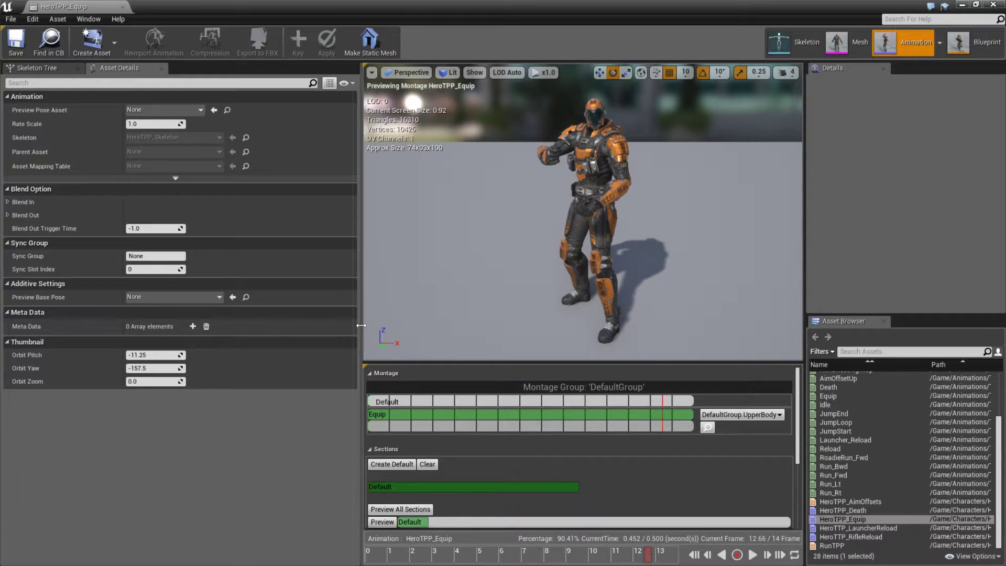
pyautogui.moveTo(288, 329); pyautogui.dragTo(251, 325)
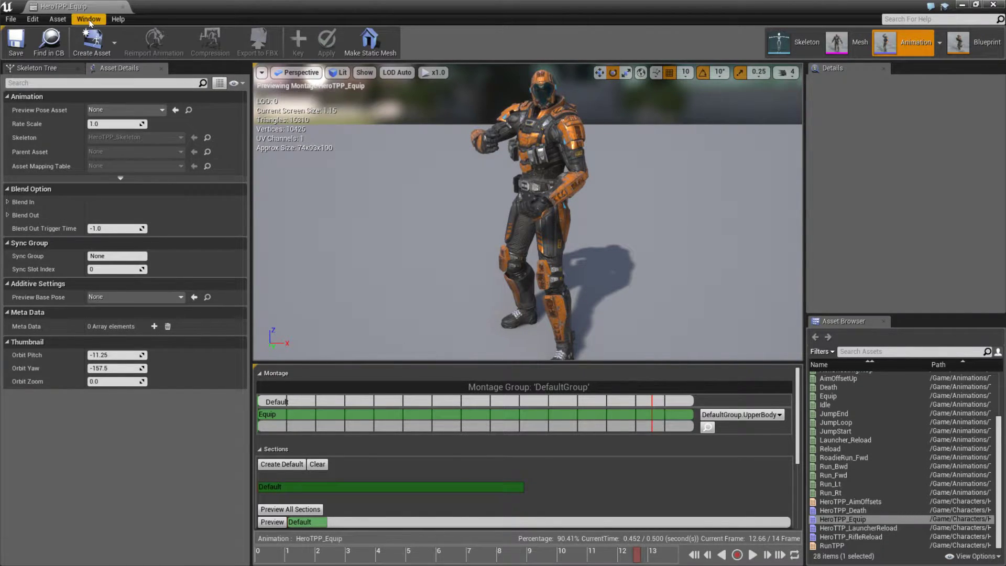
pyautogui.moveTo(72, 8); pyautogui.dragTo(159, 6)
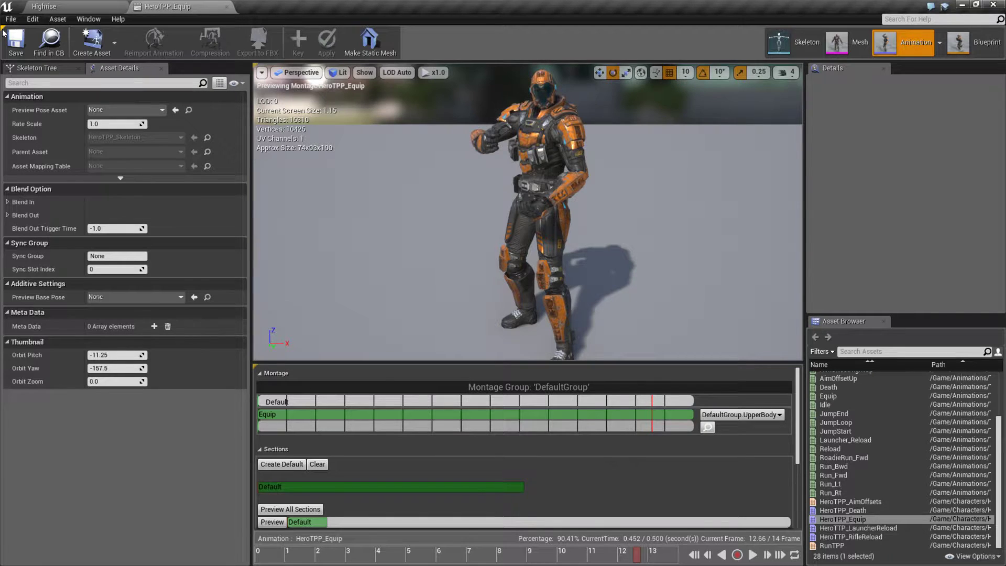
# Step: Check the slot choices for the montage's Equip track without changing them and show the slots in the Anim Slot Manager
pyautogui.click(290, 413)
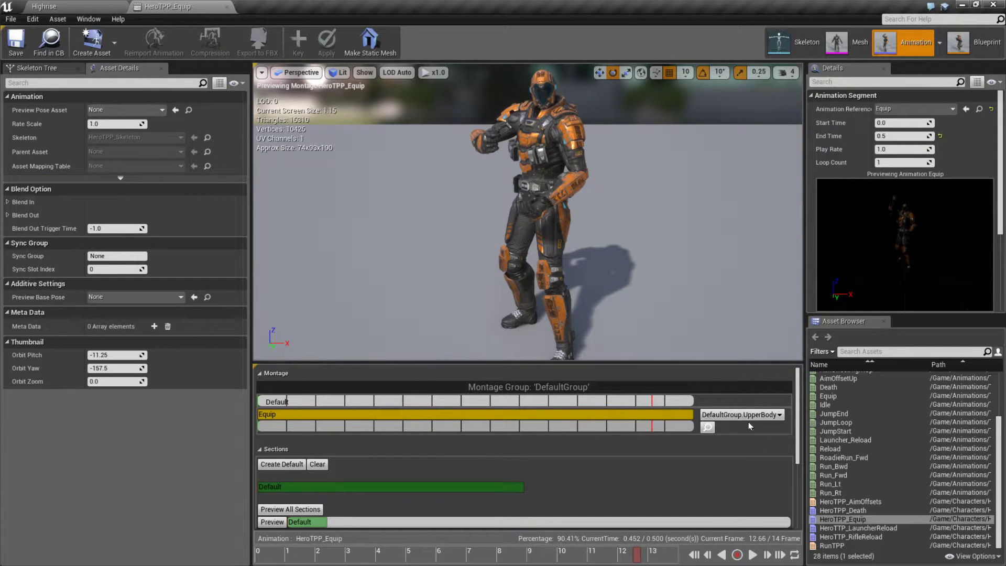
pyautogui.click(764, 416)
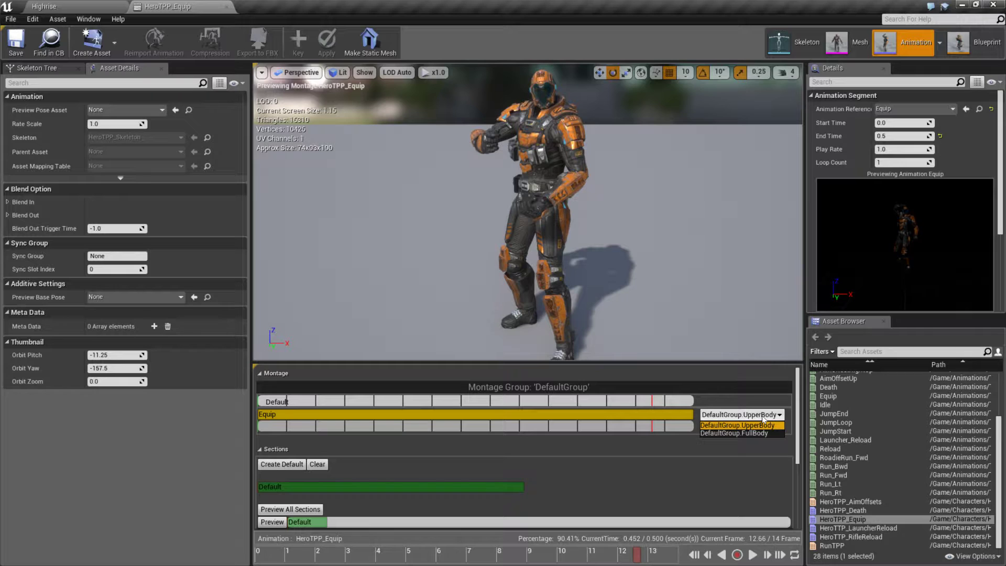
pyautogui.click(762, 415)
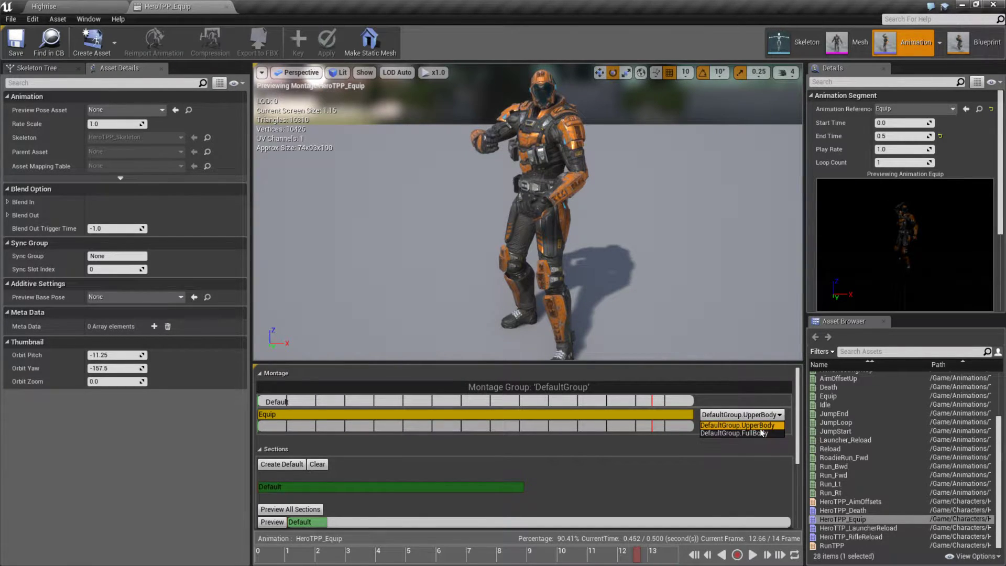
pyautogui.click(759, 480)
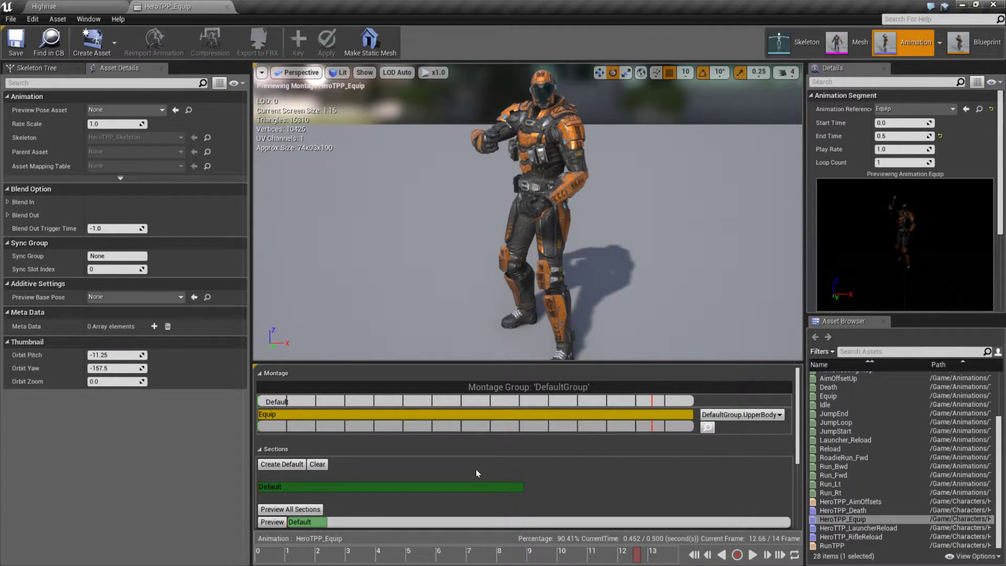
pyautogui.click(708, 428)
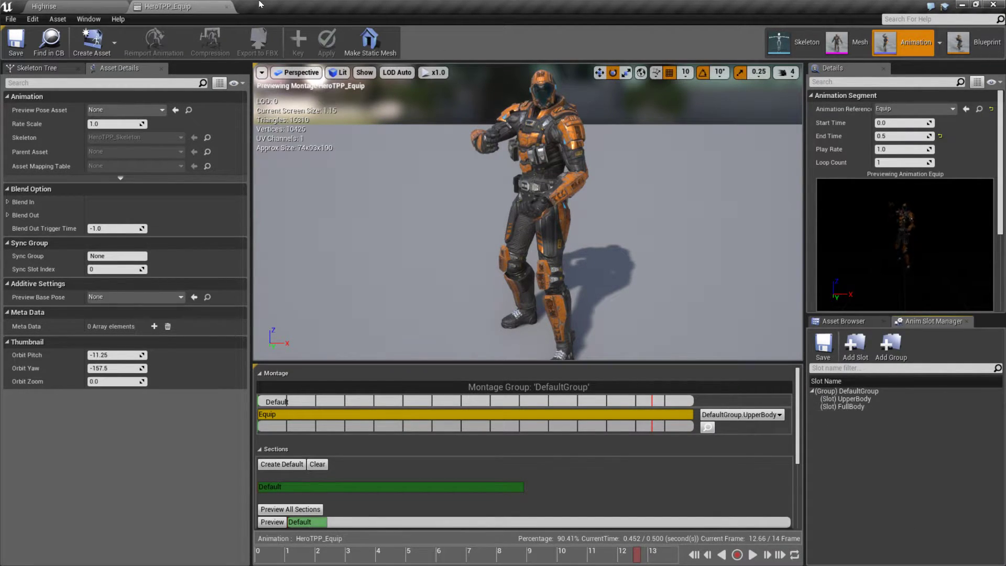
# Step: Return to the Highrise level editor, open HeroTPP_AnimBlueprint from the HeroTPP folder and show its Anim Graph
pyautogui.click(76, 7)
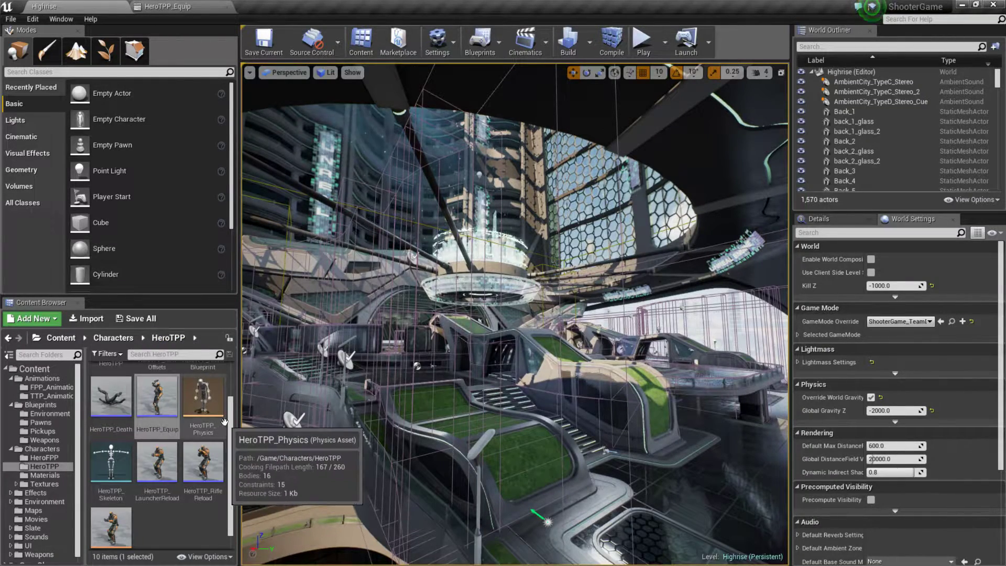
pyautogui.scroll(2, 173, 472)
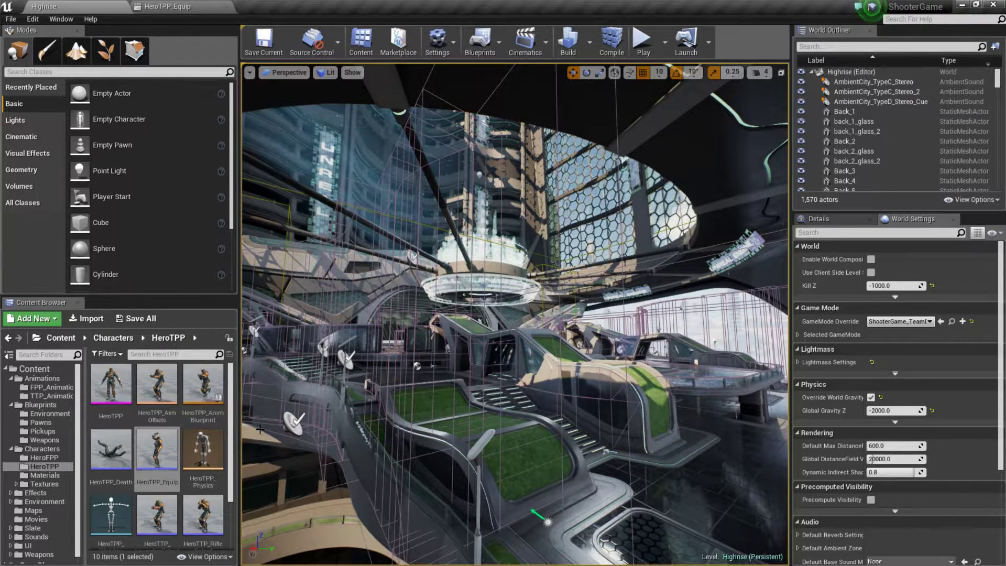
pyautogui.doubleClick(206, 389)
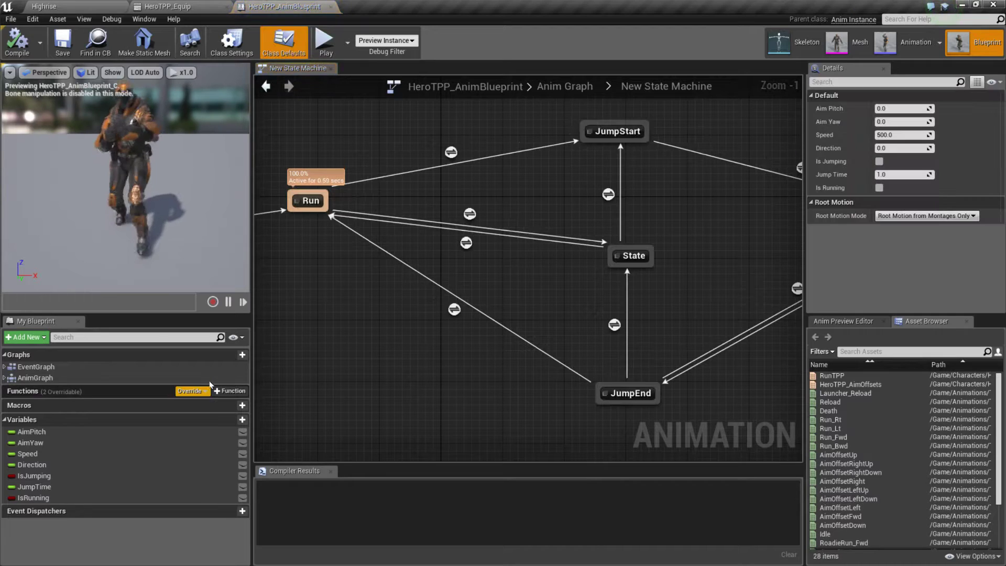
pyautogui.click(36, 378)
pyautogui.doubleClick(37, 378)
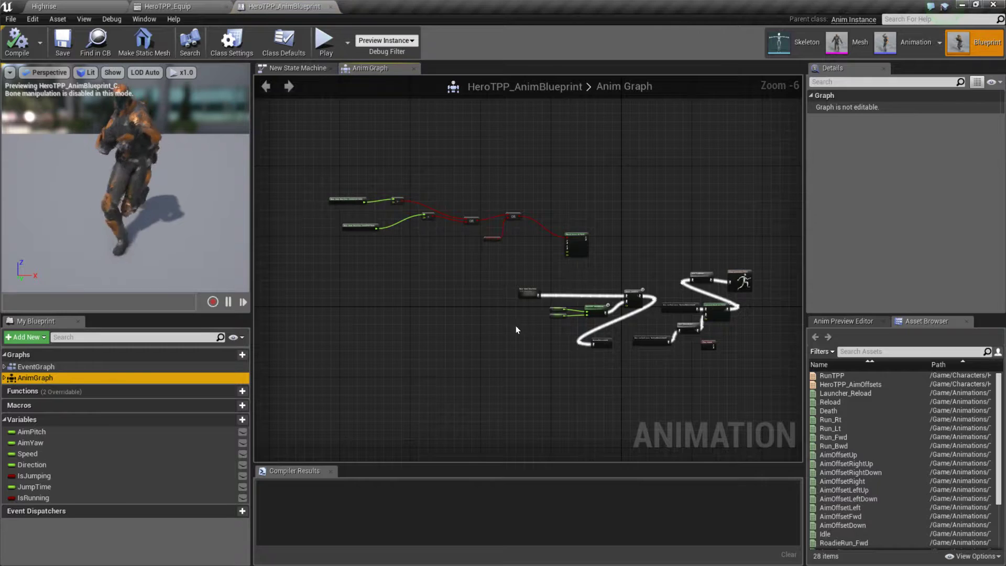
# Step: Examine the UpperBody and FullBody slot nodes in the Anim Graph and the nodes feeding them
pyautogui.scroll(4, 603, 336)
pyautogui.moveTo(649, 321); pyautogui.dragTo(408, 322, button='right')
pyautogui.click(609, 310)
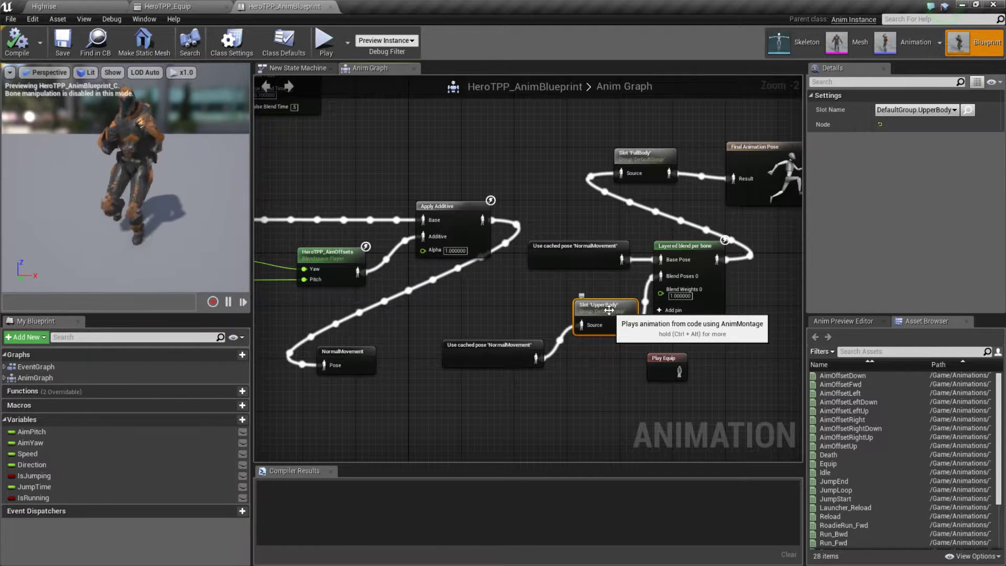
pyautogui.click(644, 157)
pyautogui.moveTo(483, 171); pyautogui.dragTo(714, 131, button='right')
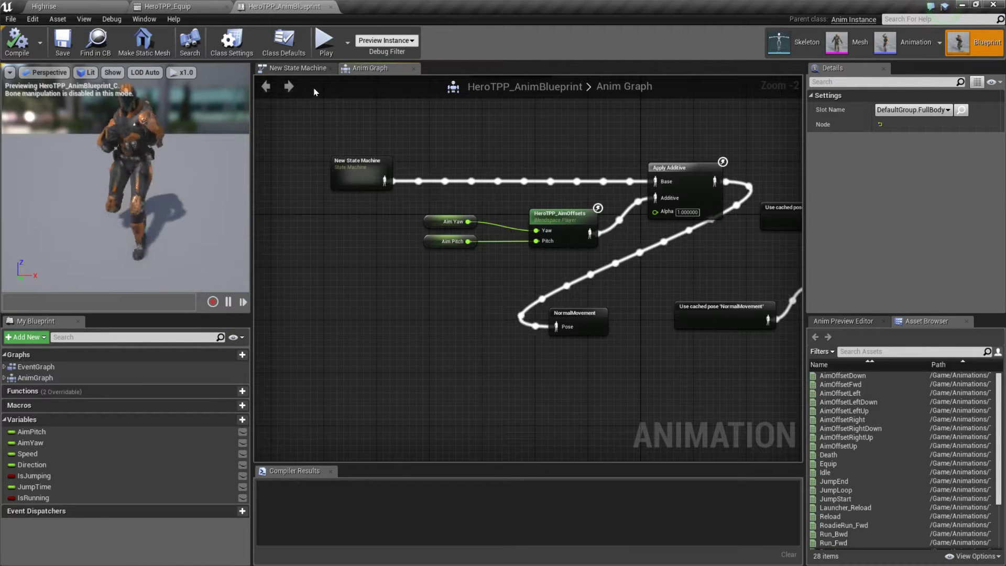
# Step: Examine the states and transitions in the New State Machine graph
pyautogui.click(303, 69)
pyautogui.moveTo(331, 277); pyautogui.dragTo(360, 328, button='right')
pyautogui.scroll(-2, 361, 328)
pyautogui.scroll(-2, 522, 318)
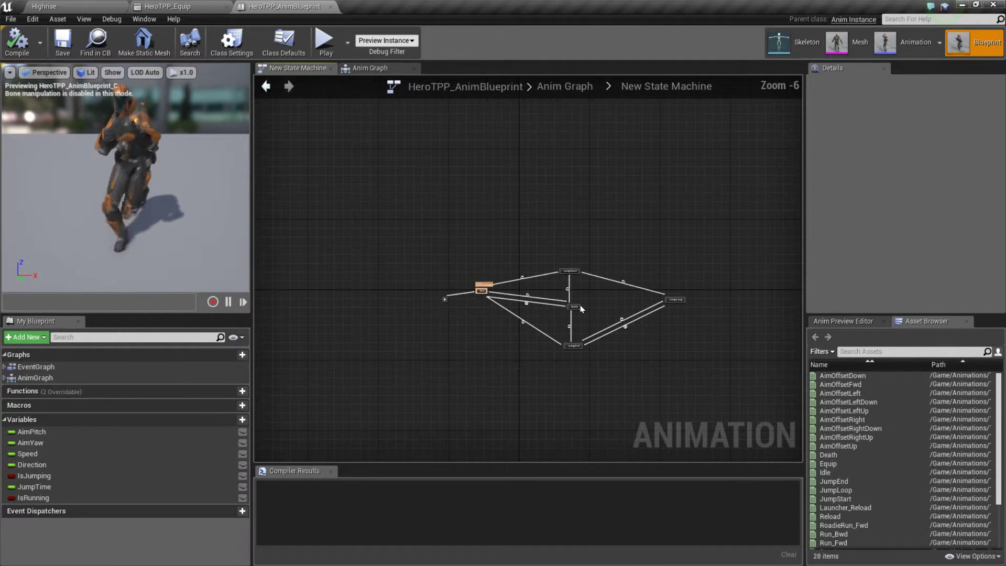
pyautogui.scroll(3, 595, 310)
pyautogui.moveTo(594, 309); pyautogui.dragTo(645, 252, button='right')
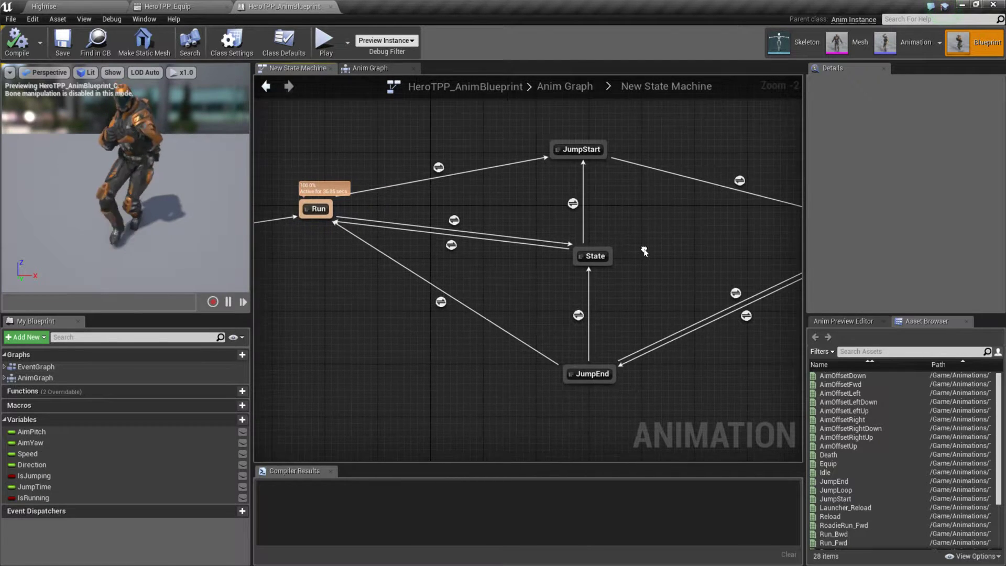
# Step: Return to the Anim Graph and examine how Apply Additive combines the state machine with HeroTPP_AimOffsets and its yaw and pitch inputs
pyautogui.click(366, 67)
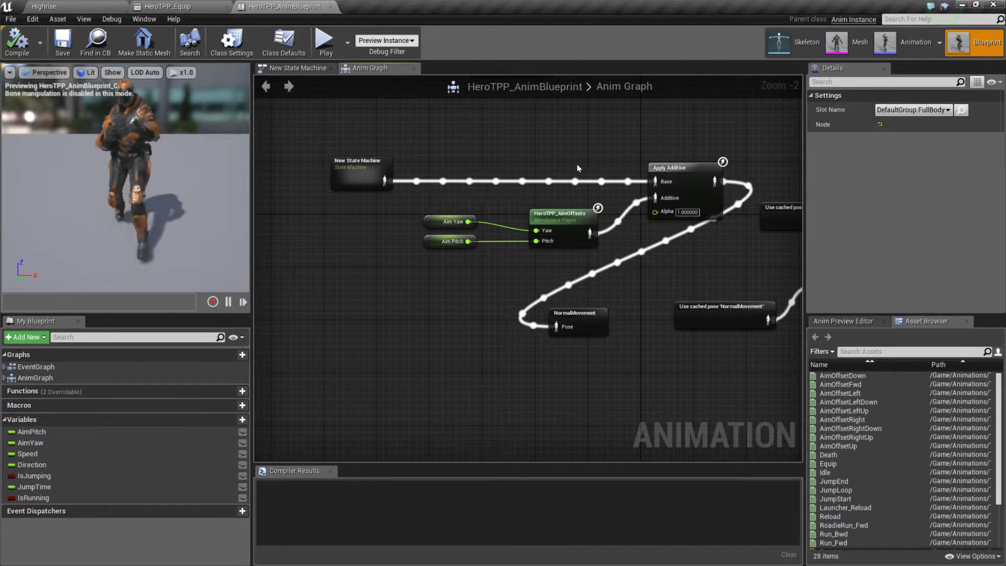
pyautogui.moveTo(679, 189); pyautogui.dragTo(476, 200, button='right')
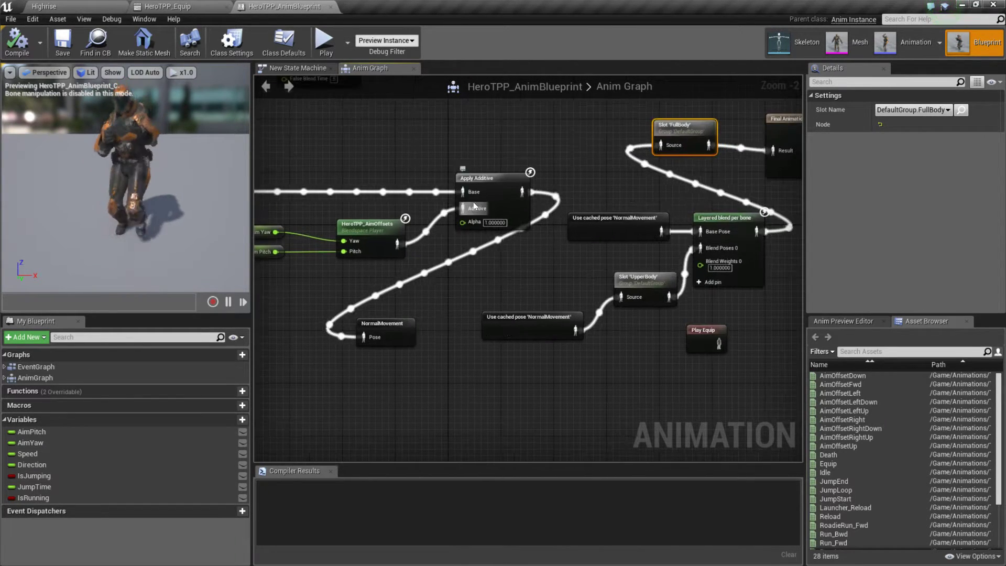
pyautogui.moveTo(531, 148); pyautogui.dragTo(606, 144, button='right')
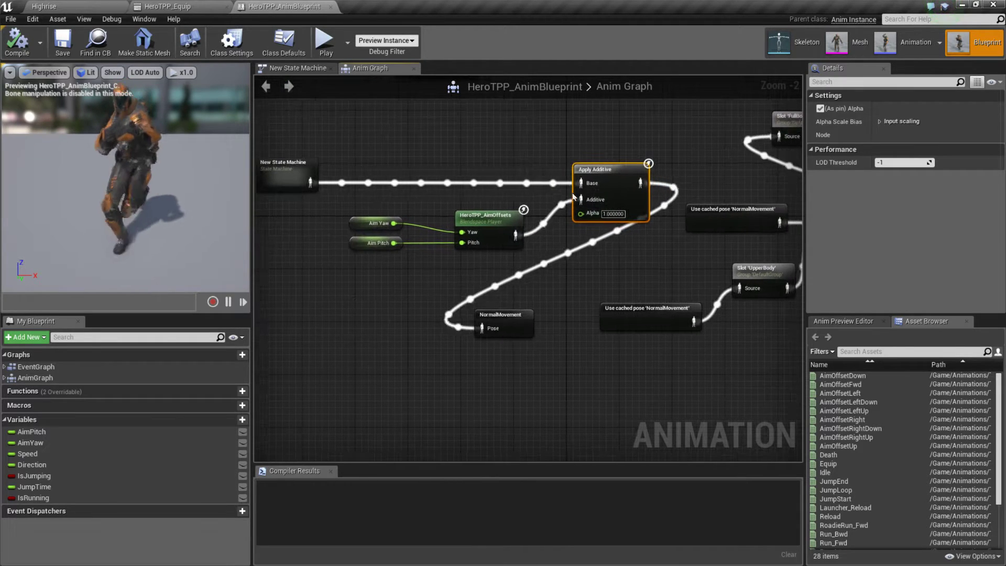
pyautogui.moveTo(365, 205); pyautogui.dragTo(503, 255)
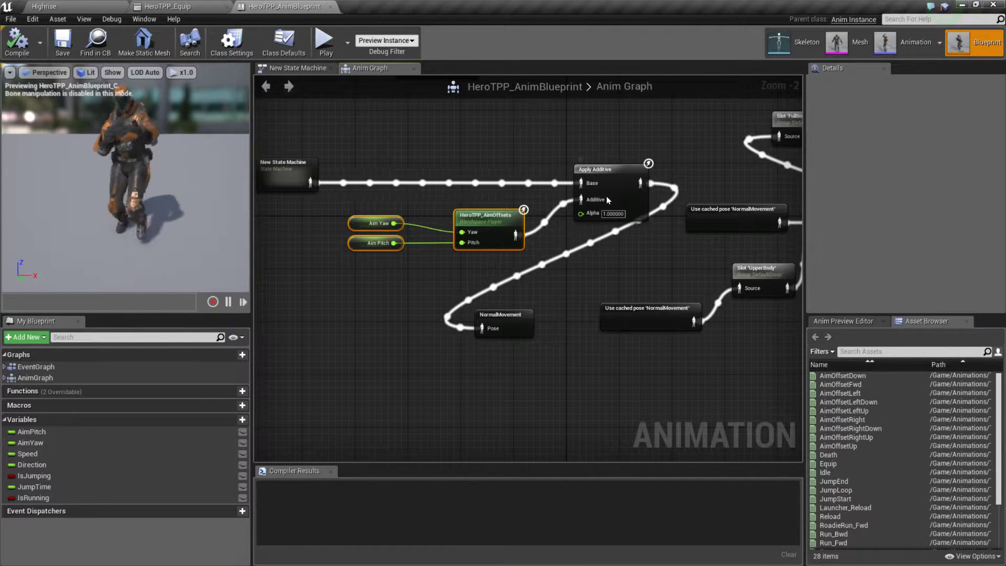
pyautogui.moveTo(519, 338); pyautogui.dragTo(564, 339, button='right')
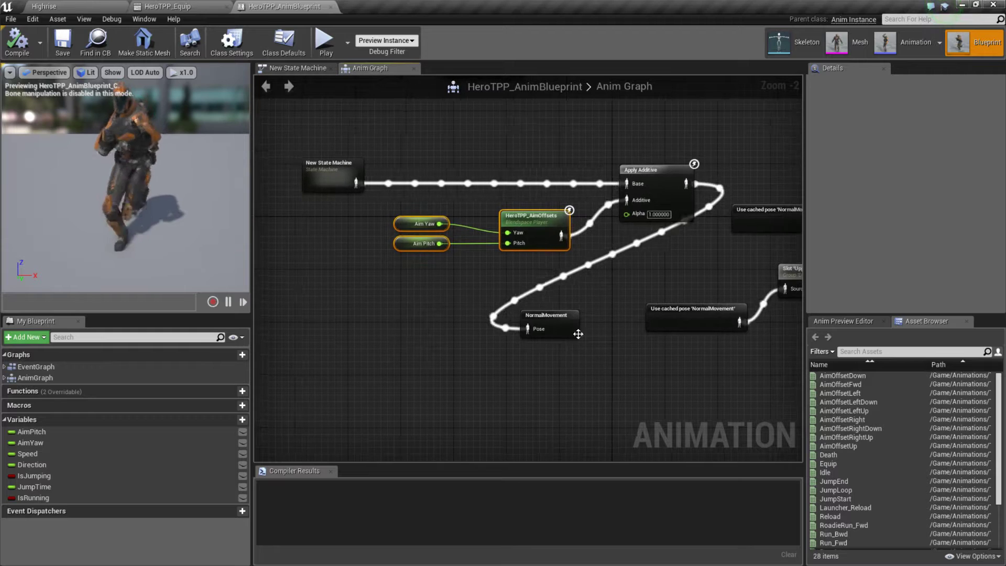
# Step: Trace the NormalMovement cached pose through the UpperBody slot and Layered blend per bone to the Final Animation Pose
pyautogui.click(566, 318)
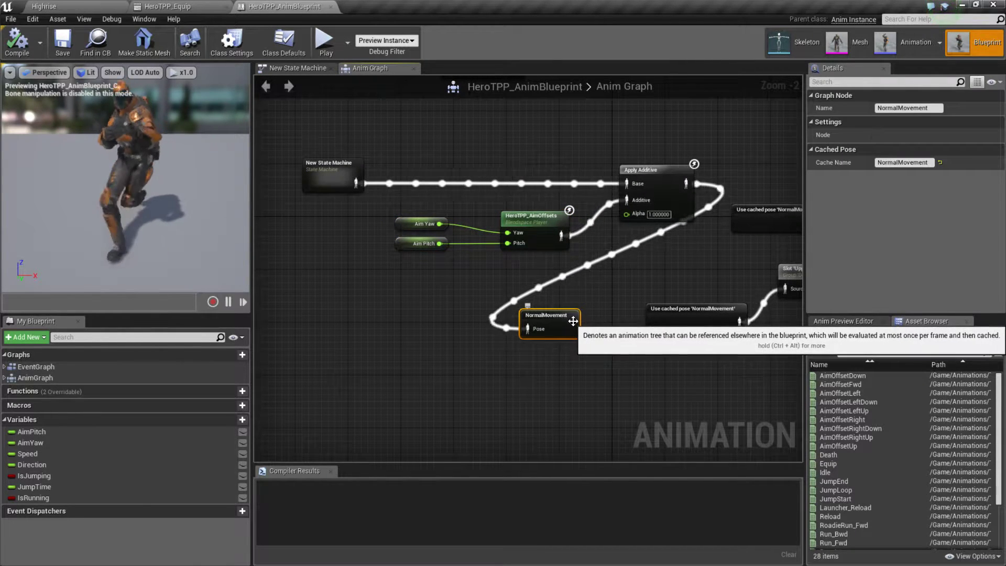
pyautogui.moveTo(592, 376); pyautogui.dragTo(427, 389, button='right')
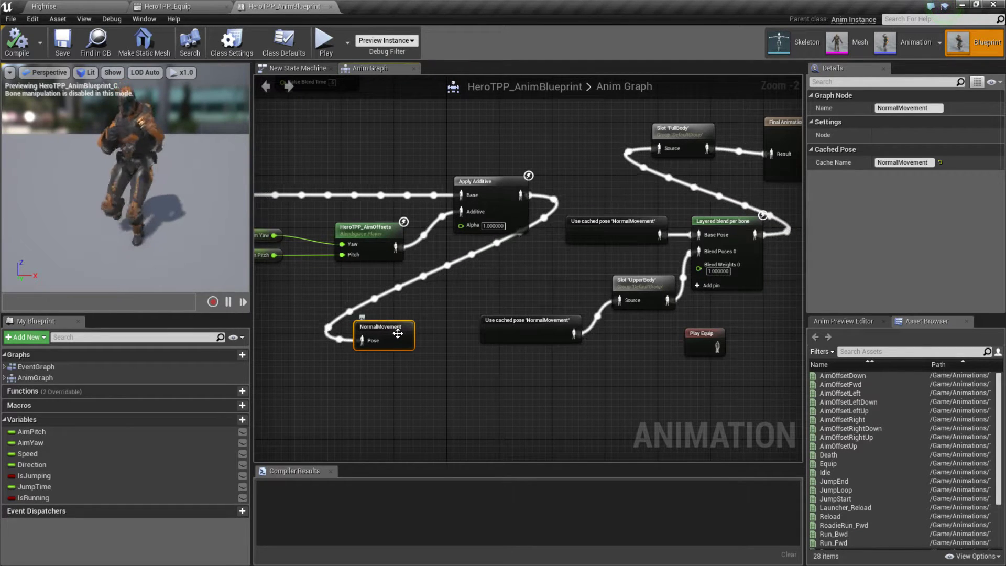
pyautogui.moveTo(655, 339); pyautogui.dragTo(537, 374, button='right')
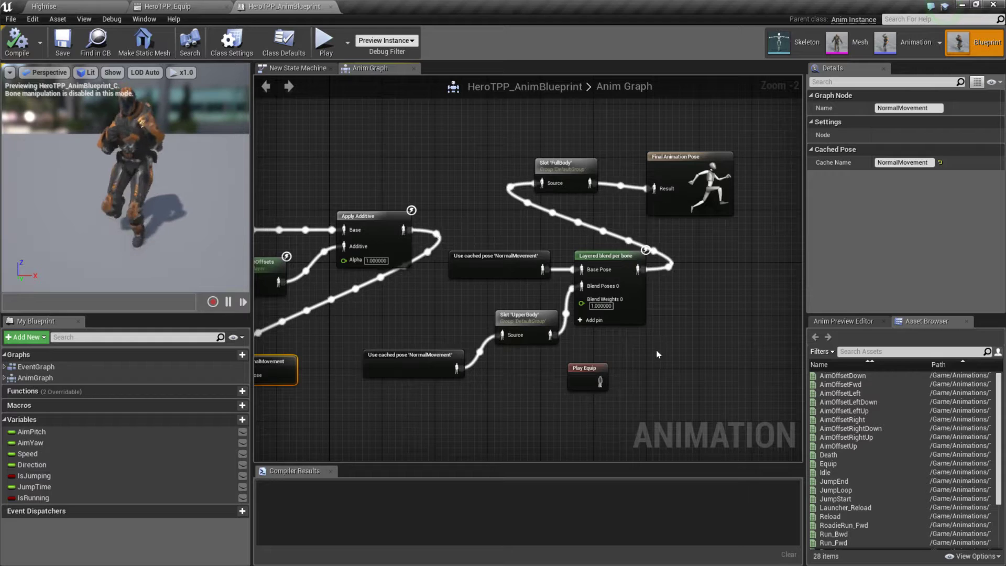
pyautogui.moveTo(537, 374); pyautogui.dragTo(569, 353, button='right')
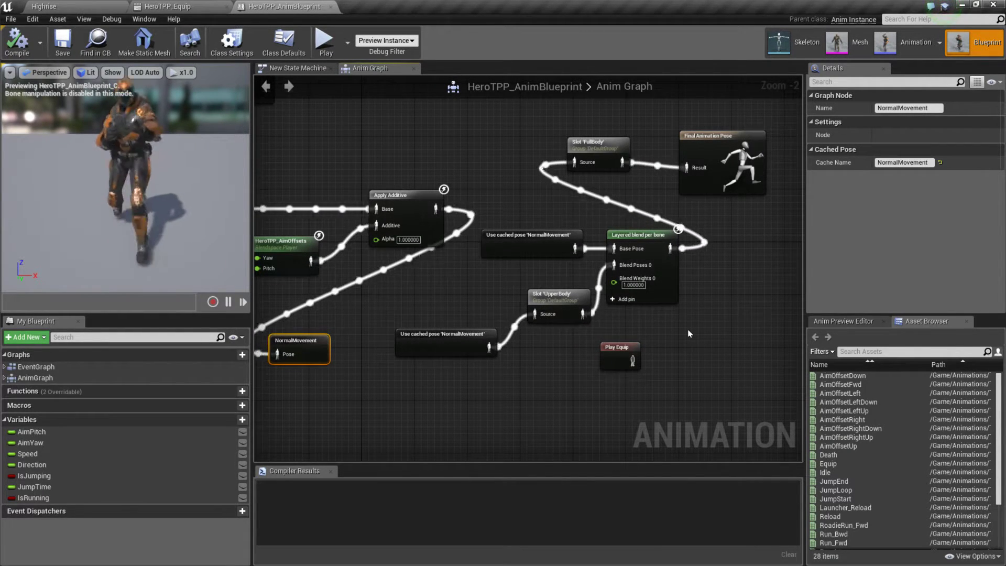
pyautogui.click(535, 240)
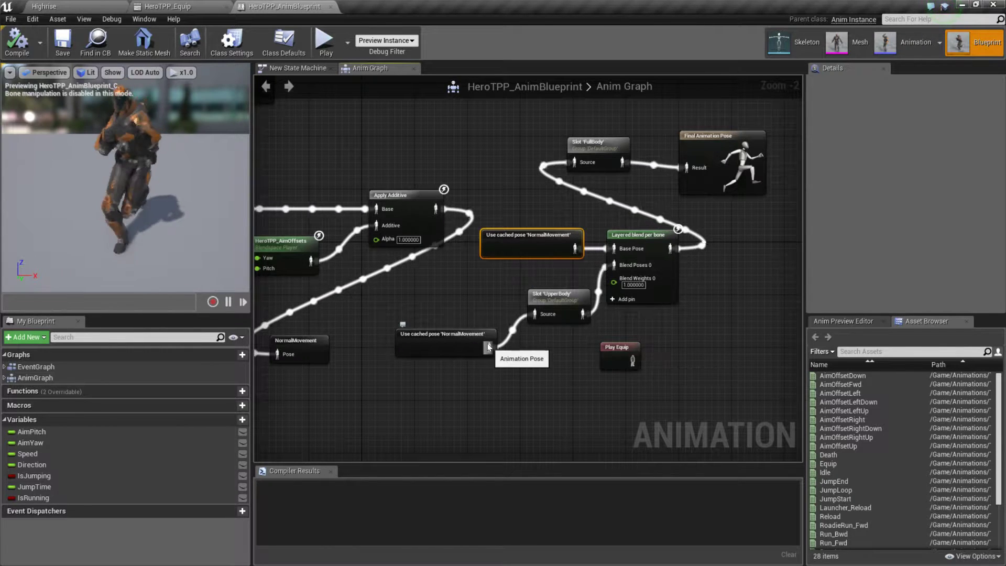
# Step: Compare the Anim Graph's UpperBody slot node with the slot assigned to the HeroTPP_Equip montage
pyautogui.click(564, 298)
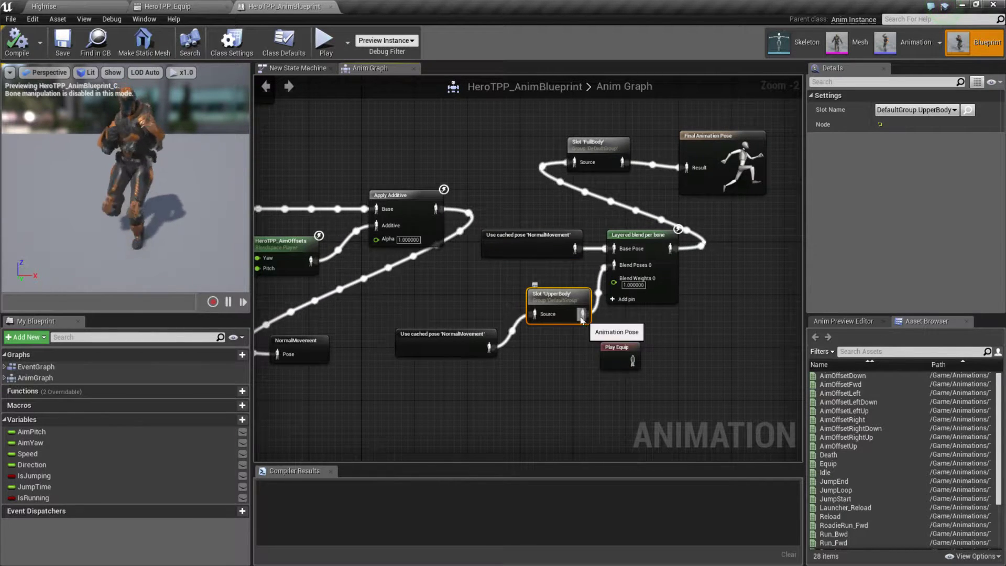
pyautogui.moveTo(564, 299)
pyautogui.mouseDown()
pyautogui.moveTo(542, 306)
pyautogui.moveTo(563, 293)
pyautogui.mouseUp()
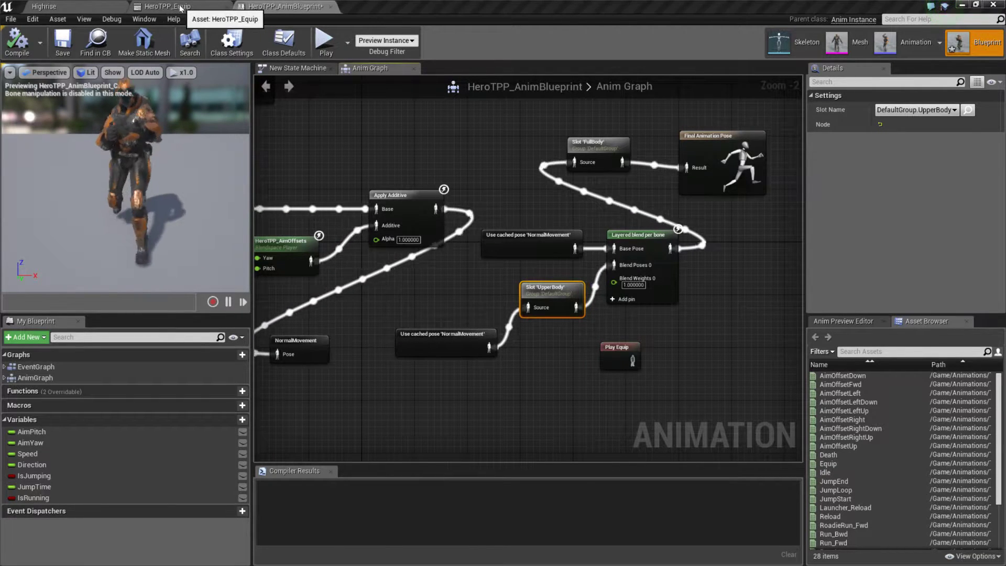
pyautogui.click(162, 7)
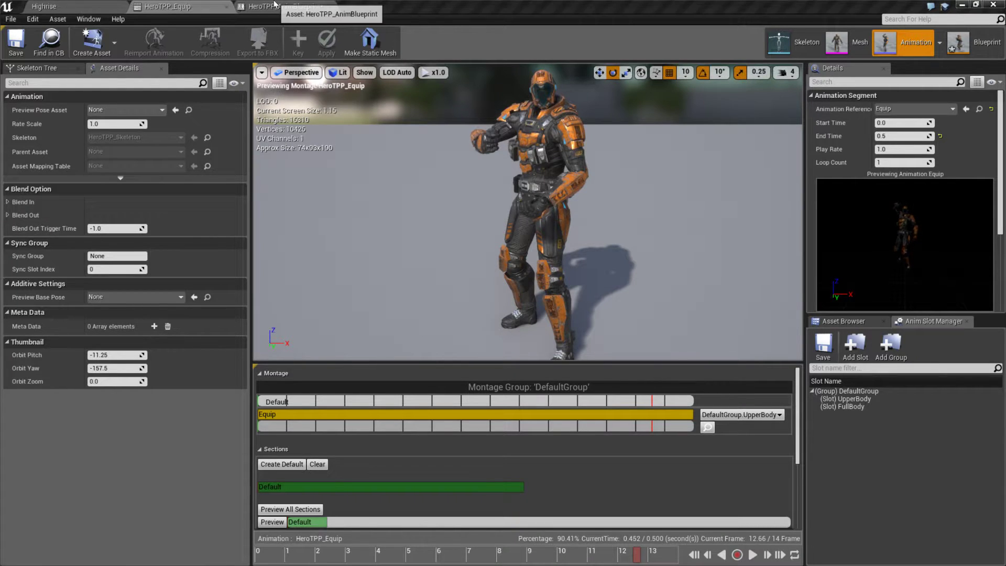
pyautogui.click(291, 6)
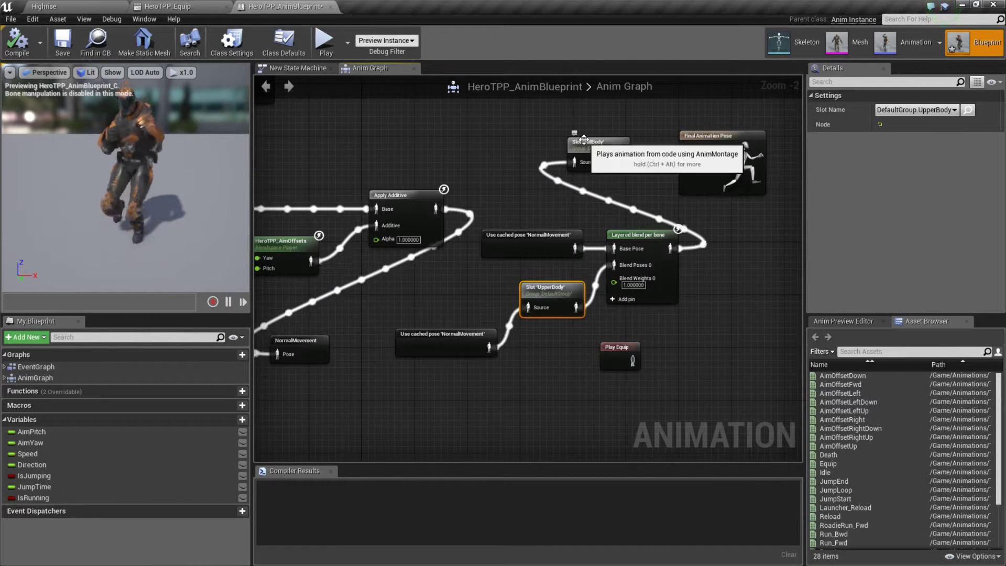
pyautogui.click(185, 7)
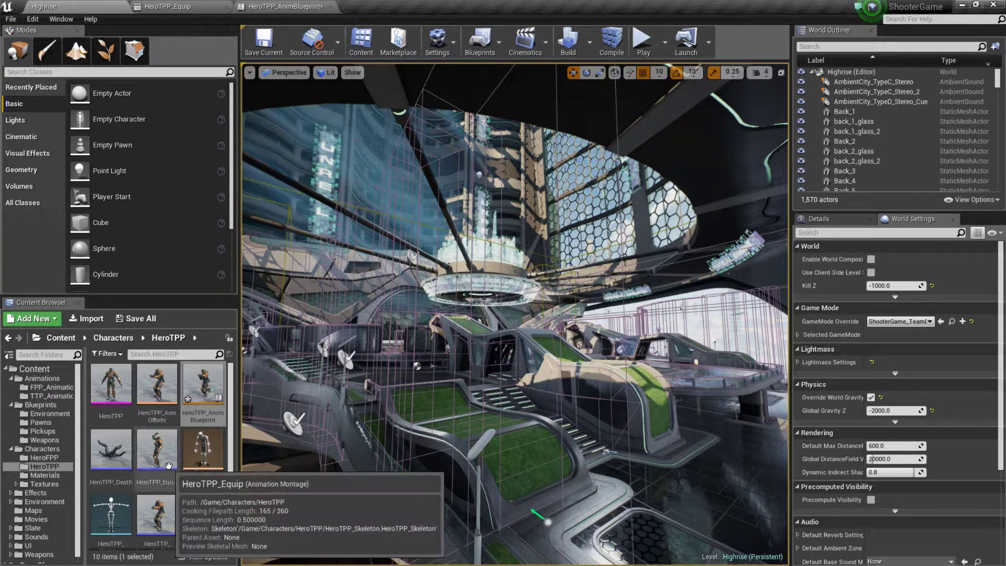
# Step: Open the HeroTPP_Death montage and compare its slot with the FullBody slot node in the HeroTPP_AnimBlueprint Anim Graph
pyautogui.doubleClick(116, 445)
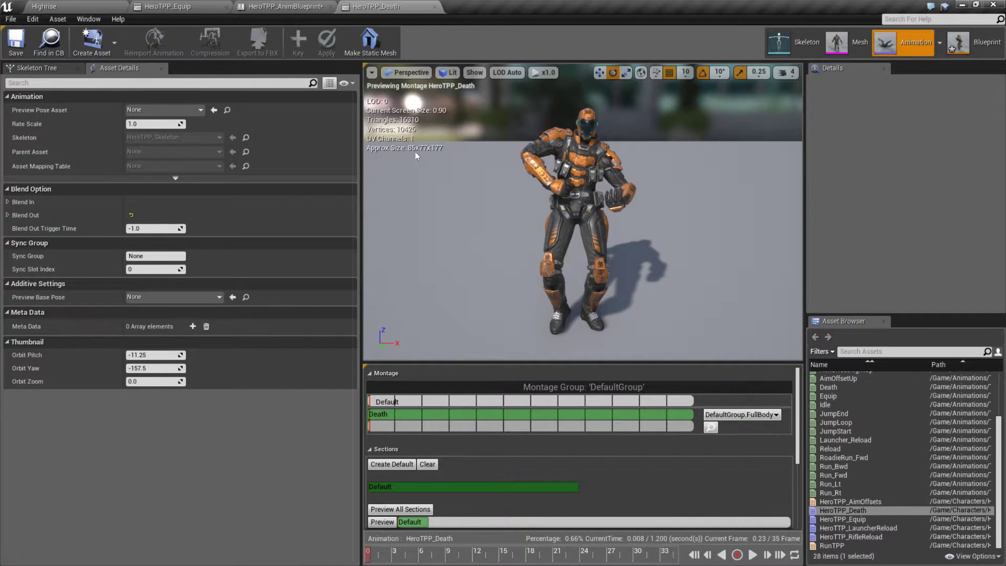
pyautogui.click(284, 5)
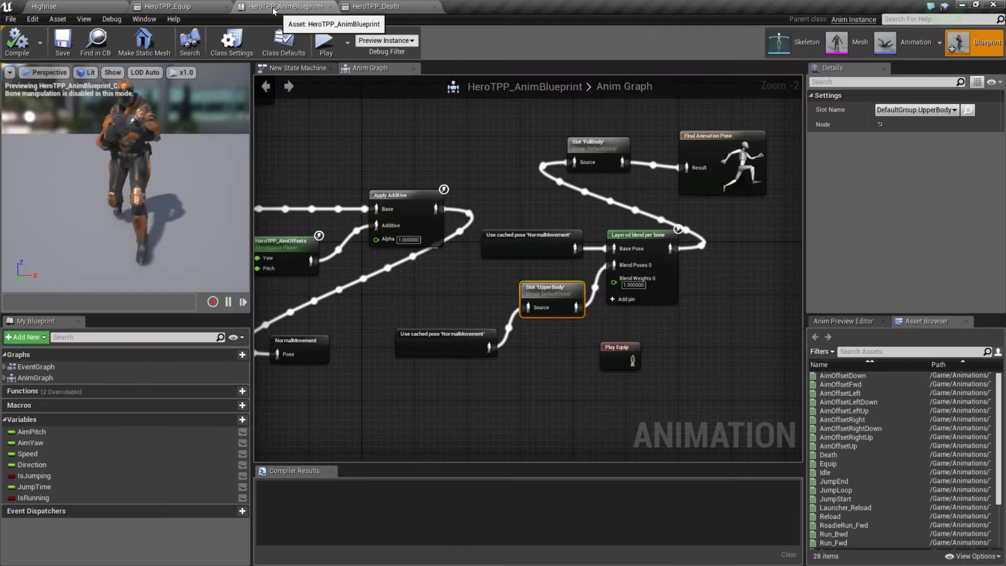
pyautogui.click(153, 5)
pyautogui.click(42, 6)
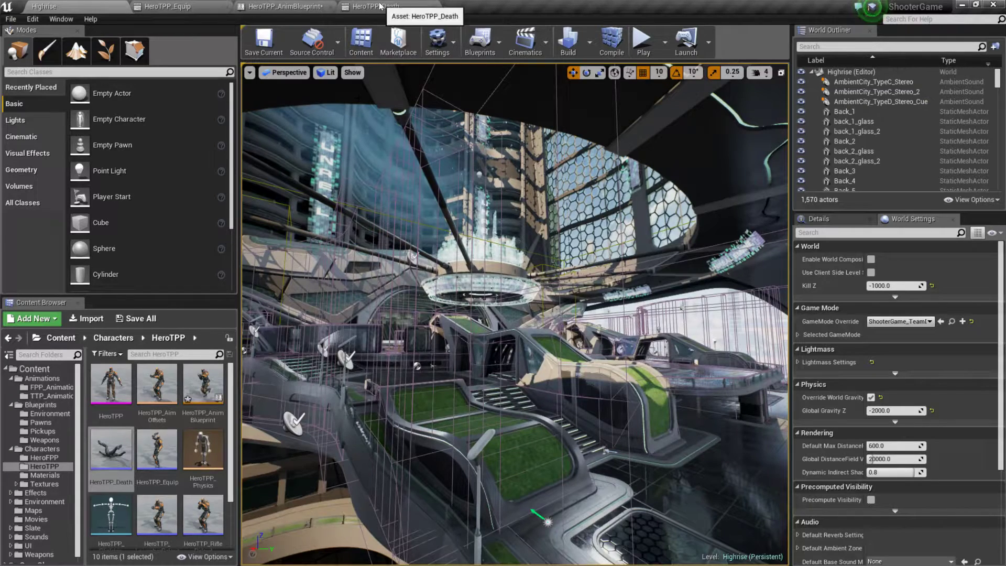
pyautogui.click(283, 6)
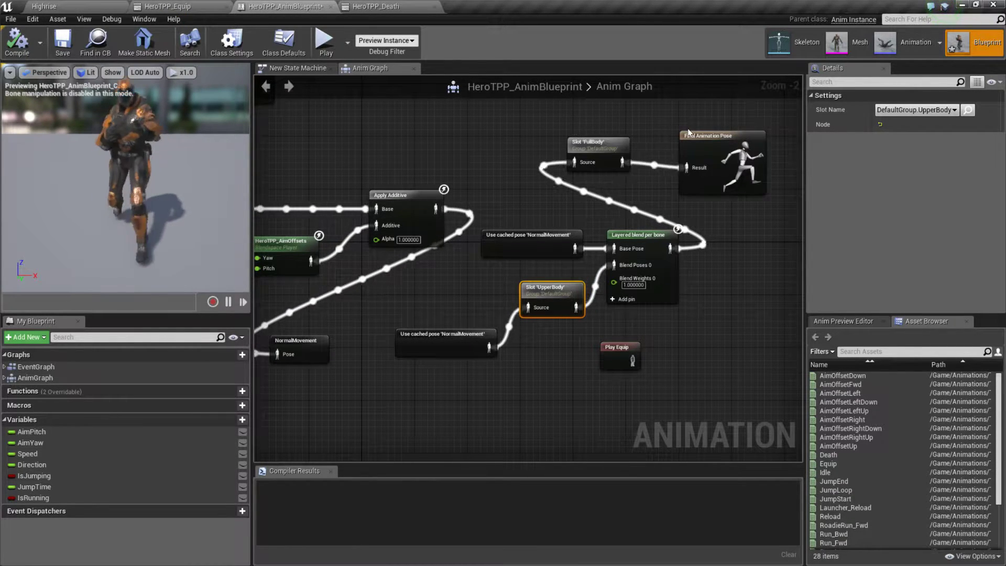
pyautogui.moveTo(573, 138); pyautogui.dragTo(729, 136, button='right')
pyautogui.moveTo(818, 118); pyautogui.dragTo(730, 223, button='right')
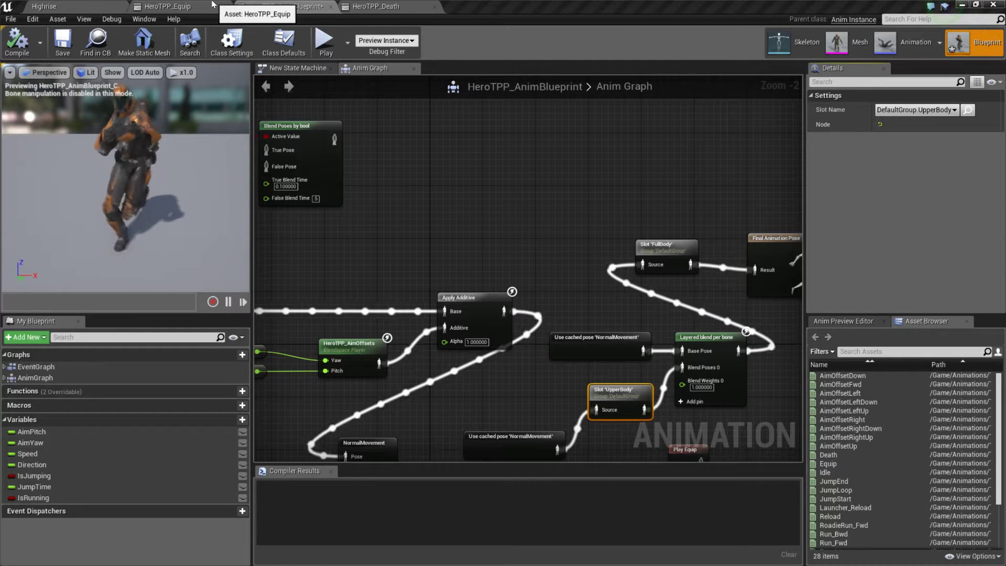
# Step: Switch to the ActOfPardon project in Visual Studio and launch it with the Local Windows Debugger, building the out-of-date project
pyautogui.hotkey('alt', 'Tab')
pyautogui.hotkey('alt', 'Tab')
pyautogui.hotkey('alt', 'Tab')
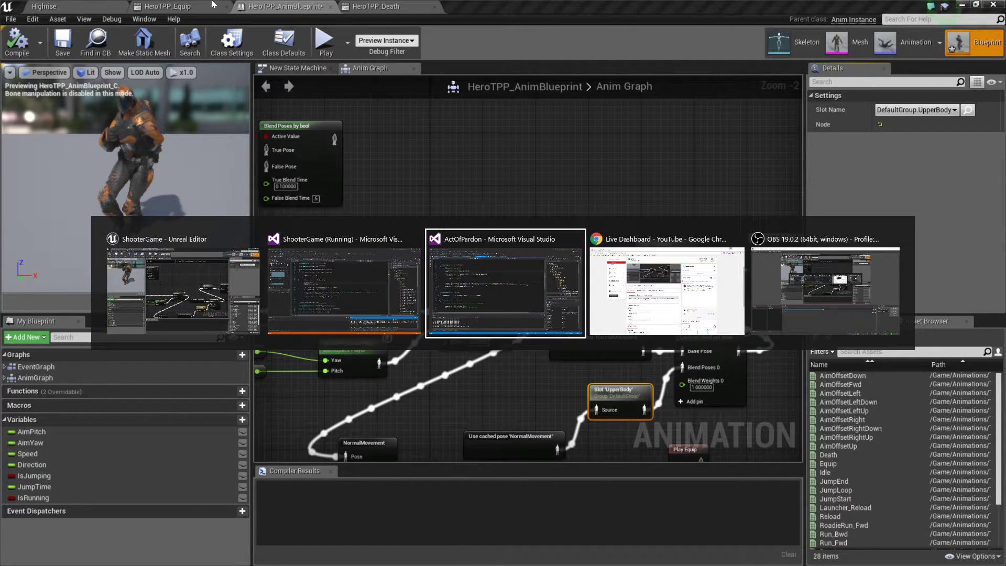
pyautogui.hotkey('alt', 'Tab')
pyautogui.hotkey('alt', 'Tab')
pyautogui.hotkey('alt', 'Tab')
pyautogui.hotkey('alt', 'Tab')
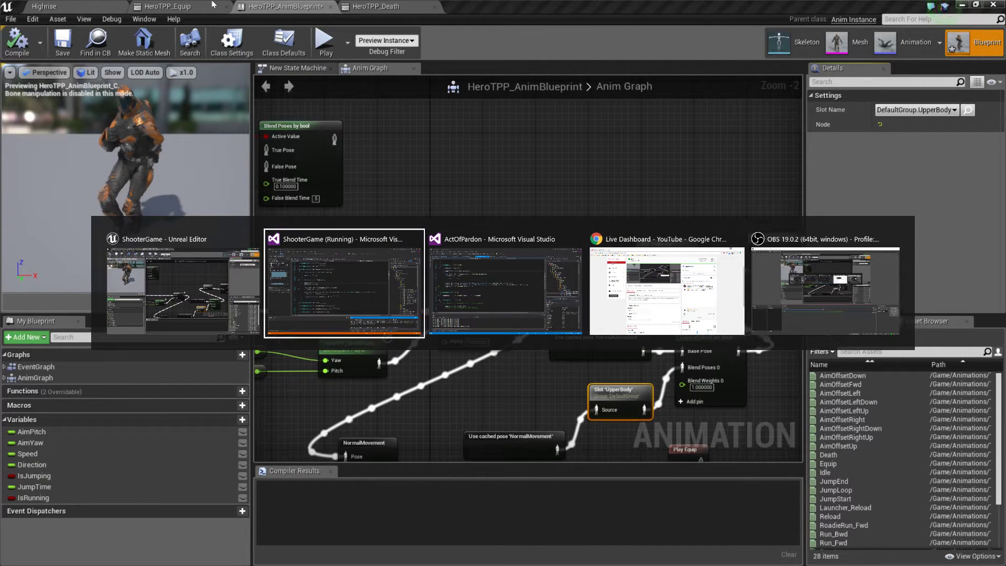
pyautogui.hotkey('alt', 'Tab')
pyautogui.click(301, 38)
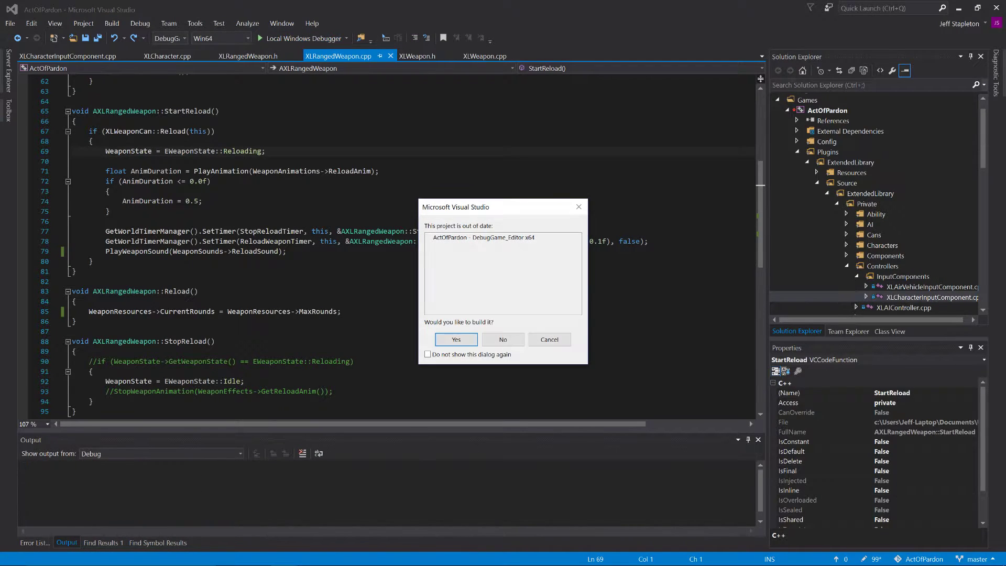
pyautogui.click(456, 341)
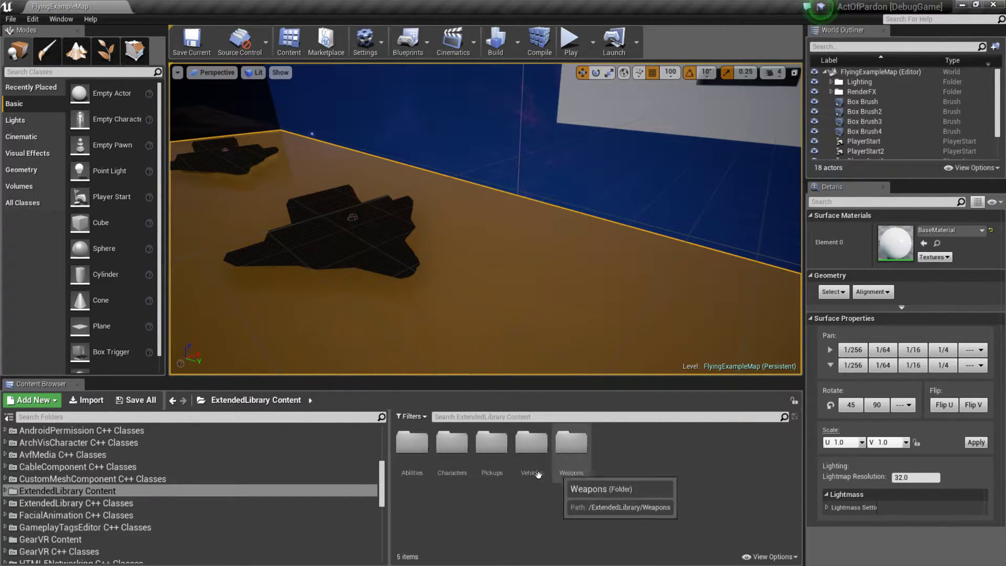
# Step: Browse to the Characters/Humanoid/Animations folder in ExtendedLibrary Content
pyautogui.click(452, 443)
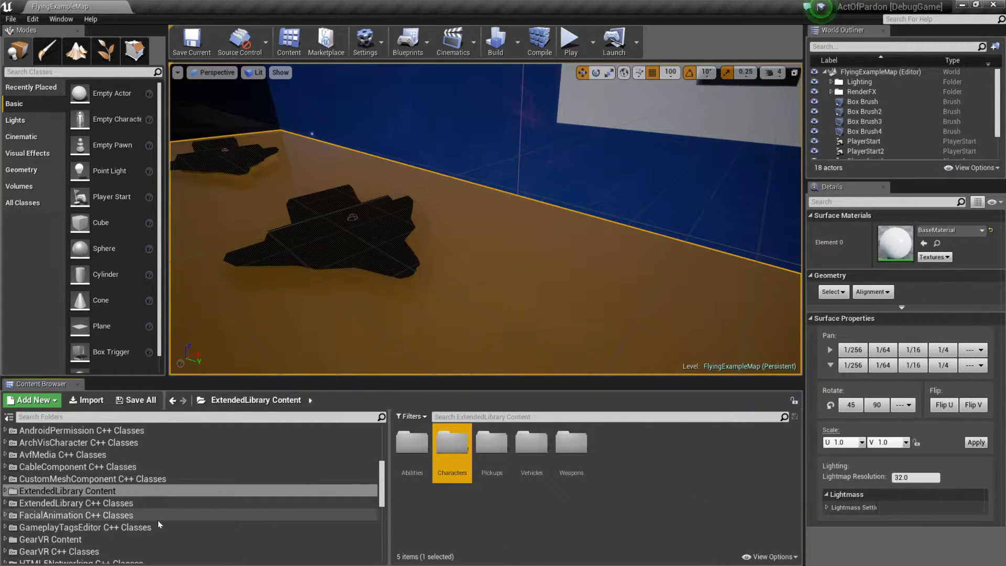
pyautogui.click(2, 491)
pyautogui.click(3, 490)
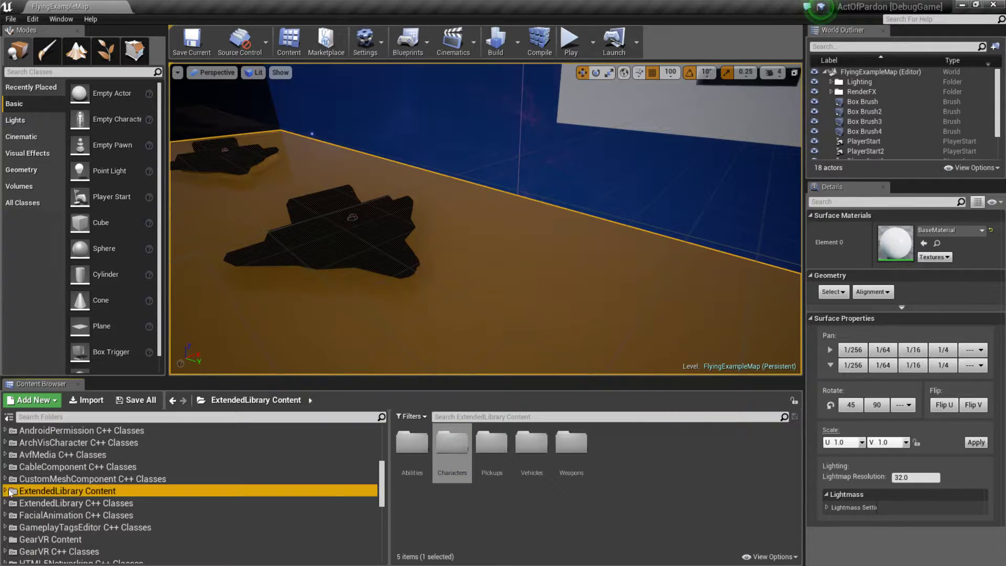
pyautogui.click(6, 491)
pyautogui.click(42, 510)
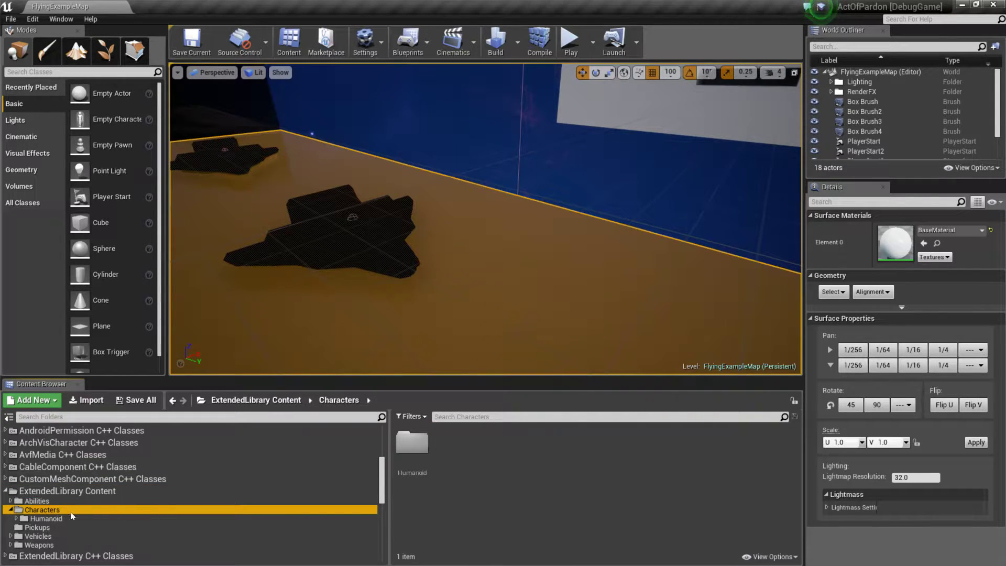
pyautogui.click(43, 518)
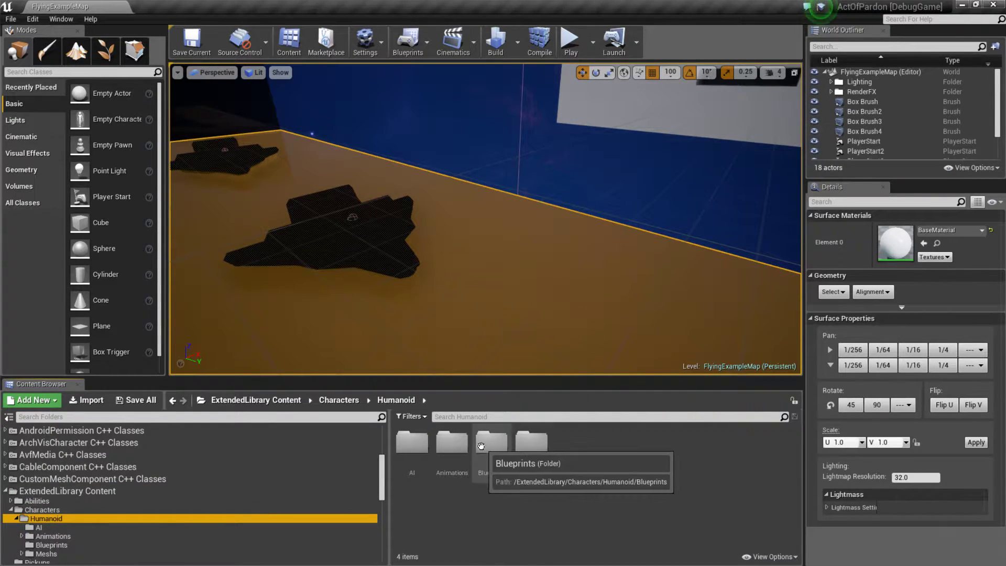
pyautogui.doubleClick(451, 443)
pyautogui.scroll(-5, 627, 477)
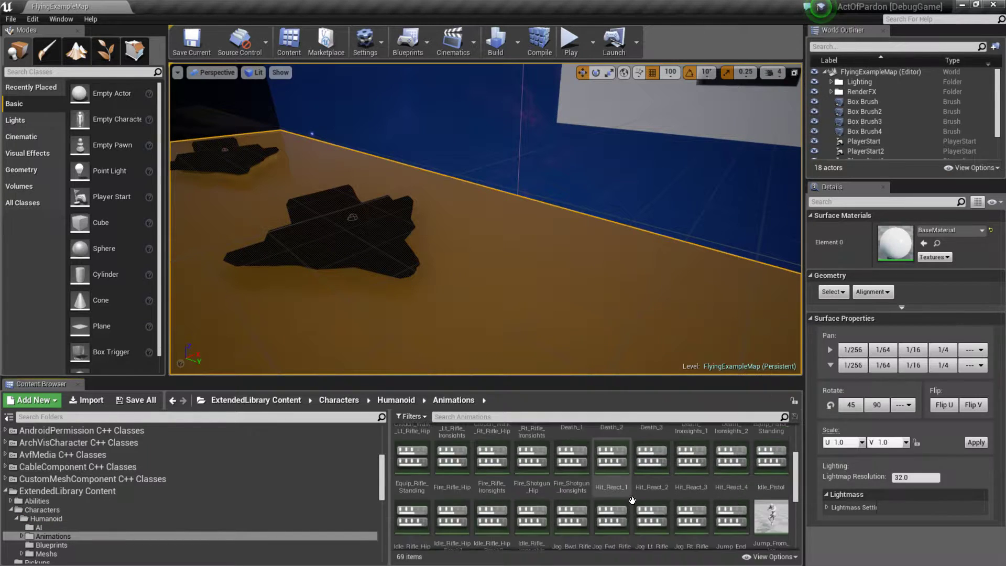
# Step: Open the Reload montage, dock its editor beside the level, and show the Anim Slot Manager
pyautogui.click(612, 461)
pyautogui.doubleClick(613, 468)
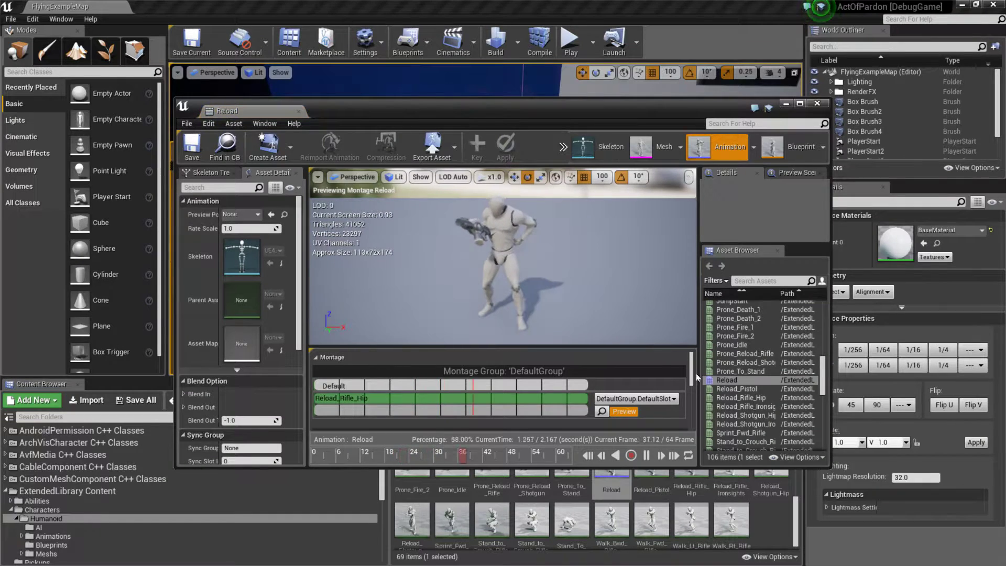
pyautogui.moveTo(255, 110); pyautogui.dragTo(213, 6)
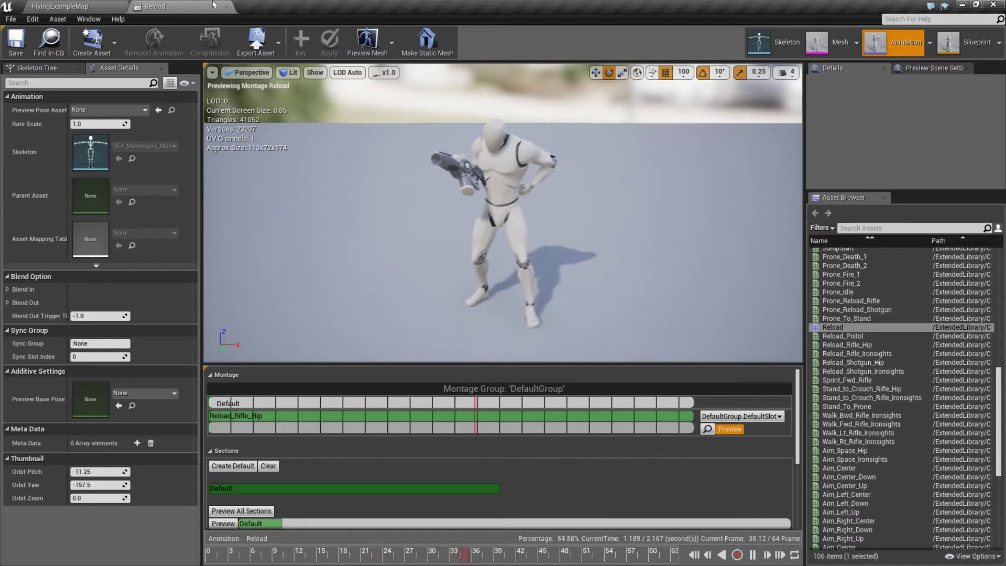
pyautogui.click(708, 429)
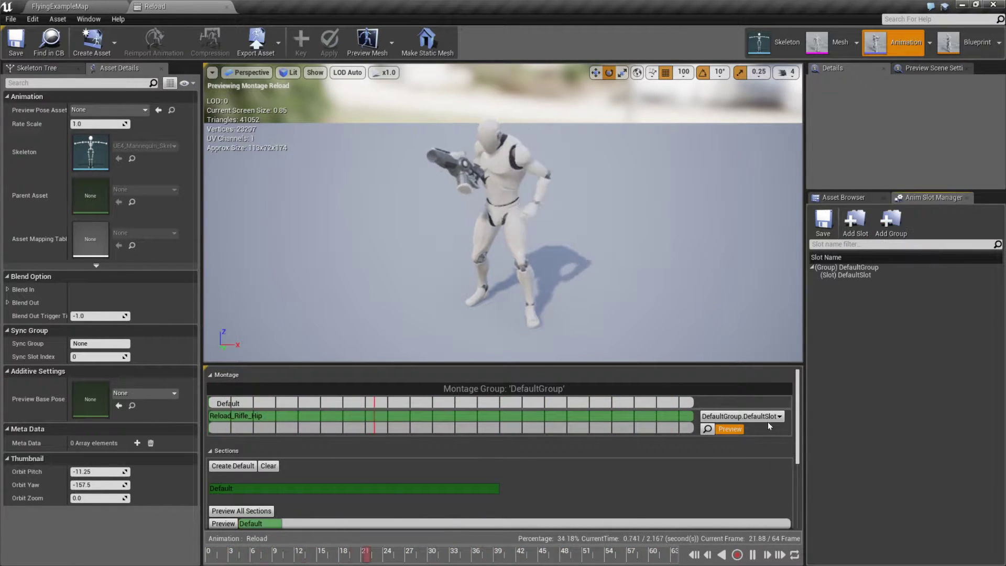
# Step: Add a montage slot named UpperBody to DefaultGroup
pyautogui.click(858, 219)
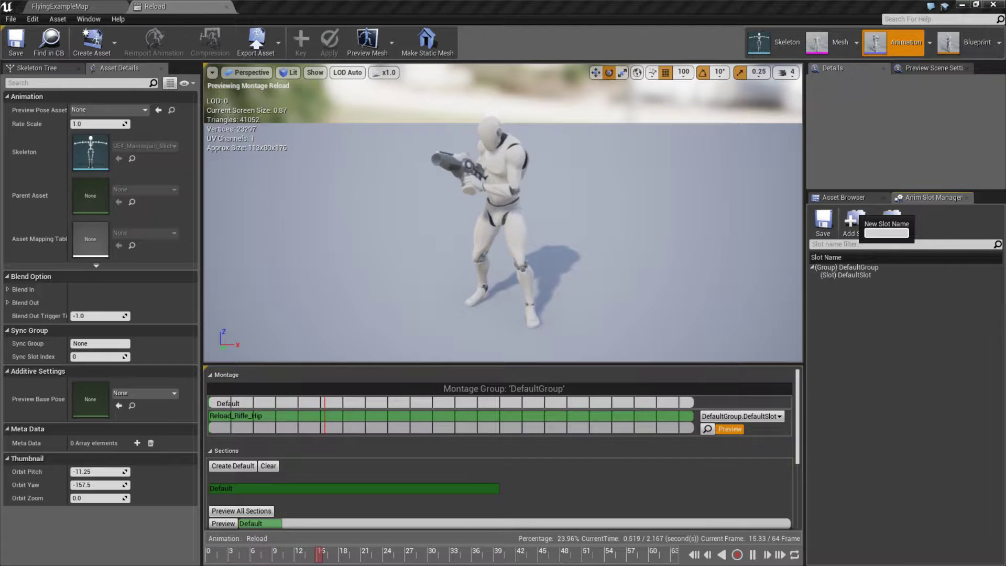
pyautogui.click(883, 341)
pyautogui.click(858, 220)
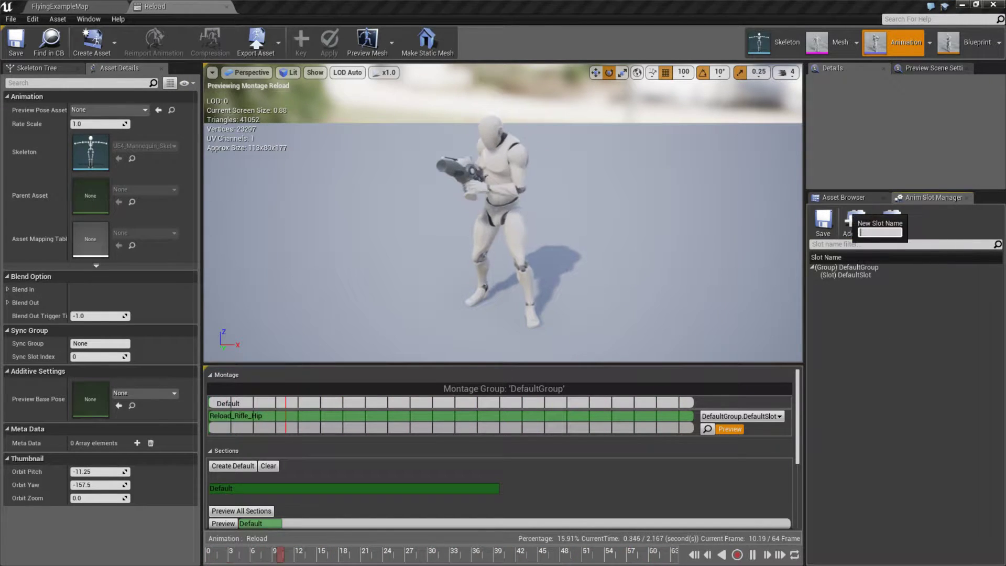
pyautogui.write('U')
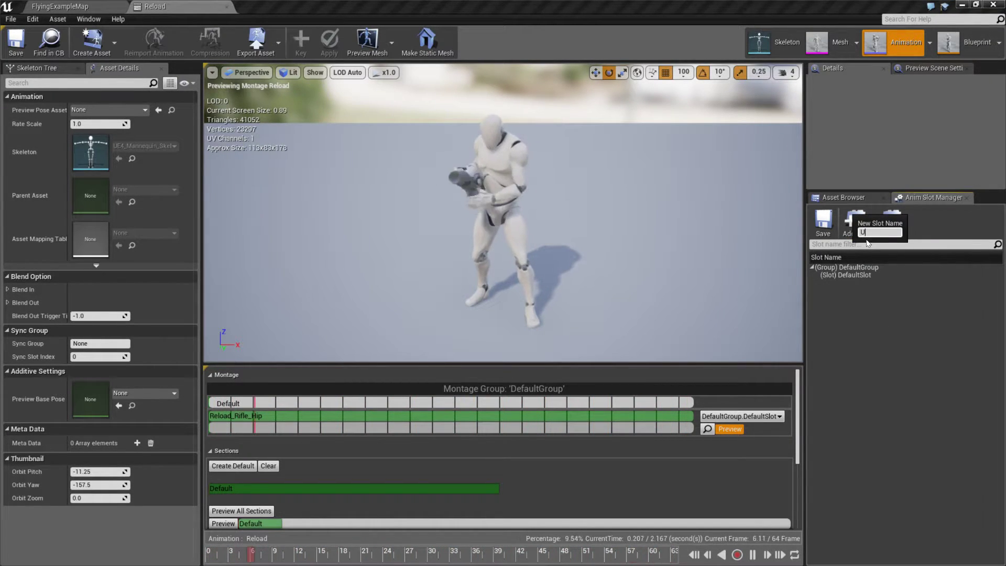
pyautogui.write('pperBody')
pyautogui.press('Return')
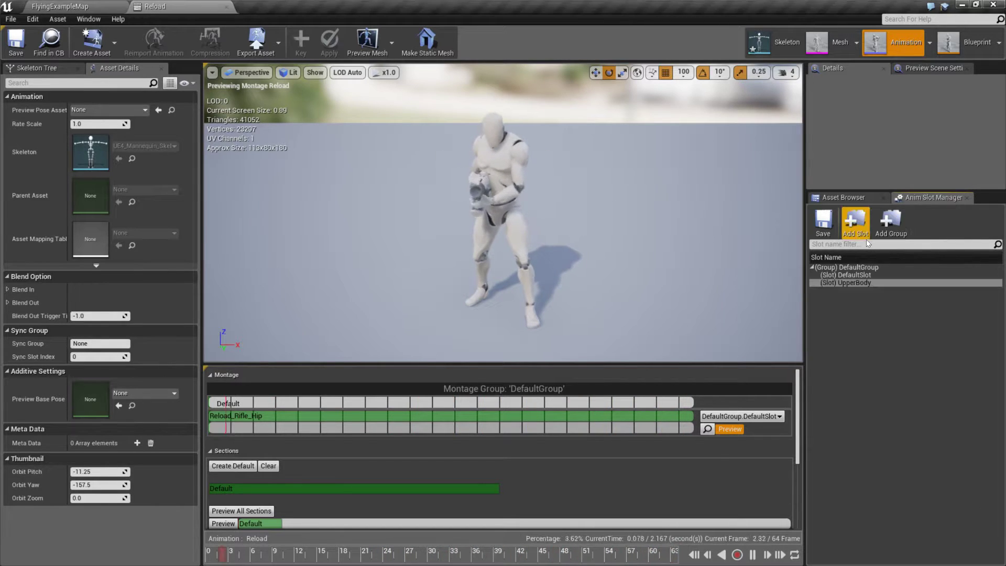
# Step: Add another montage slot named FullBody to DefaultGroup
pyautogui.click(872, 276)
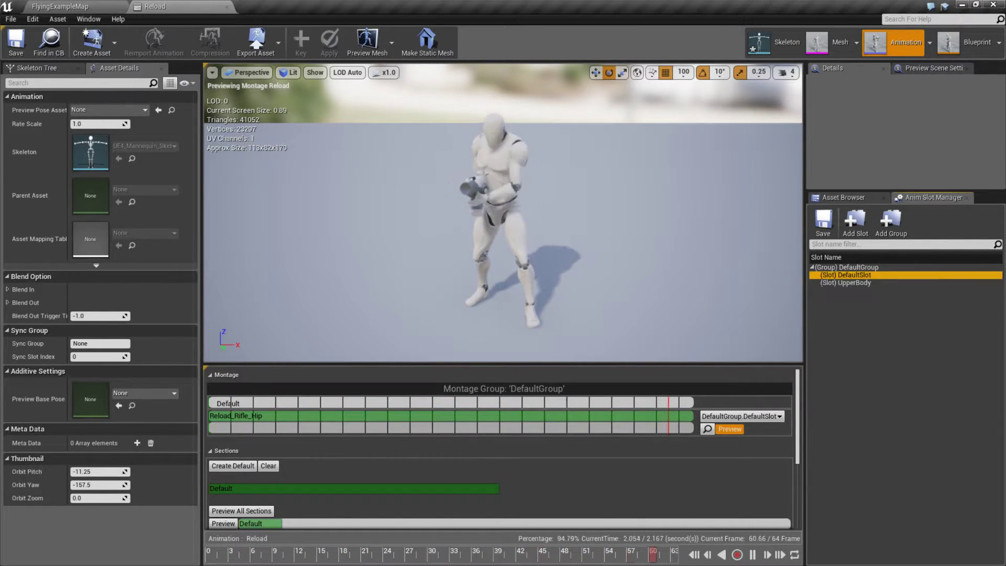
pyautogui.click(865, 228)
pyautogui.write('FullBody')
pyautogui.press('Return')
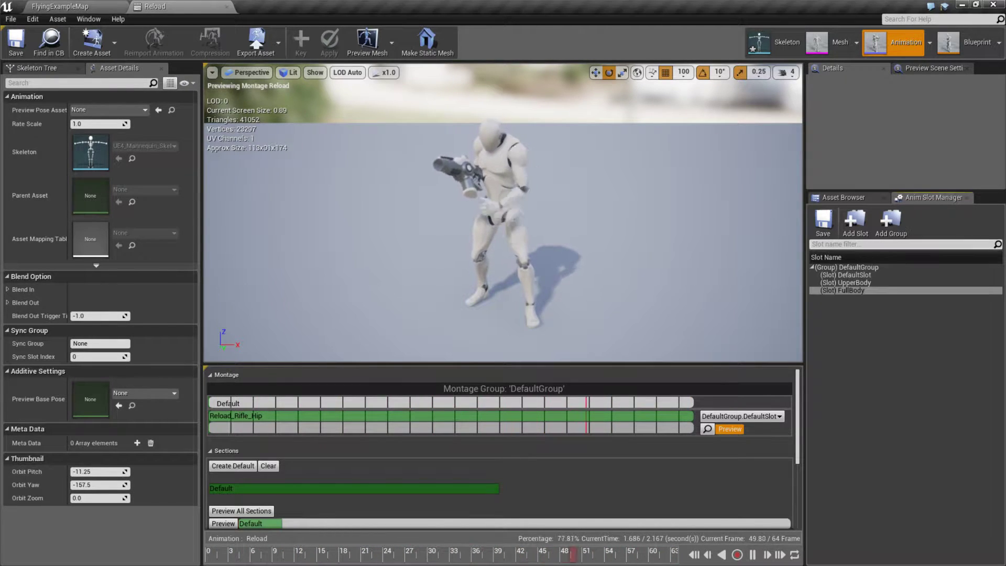
pyautogui.click(851, 284)
pyautogui.click(858, 291)
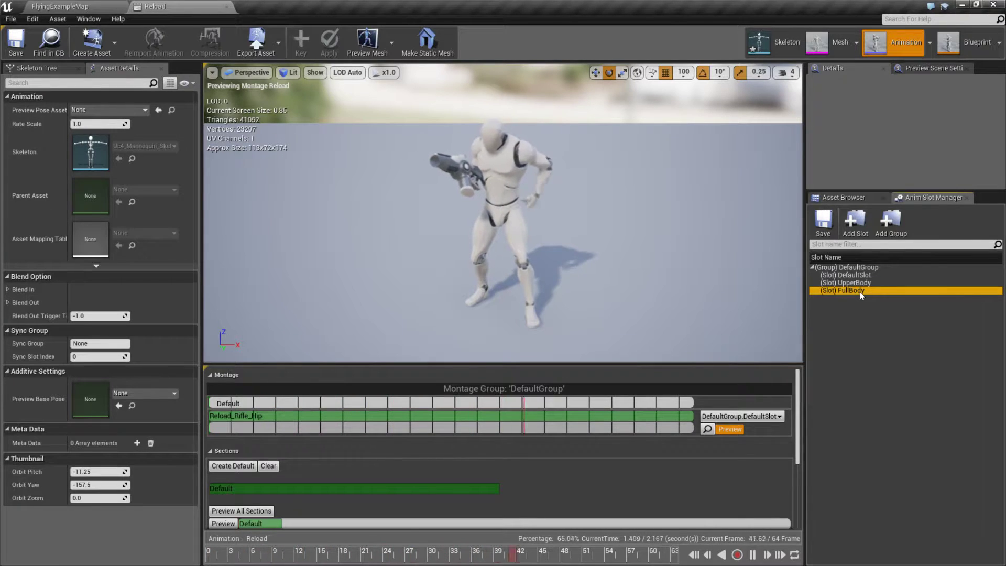
# Step: Try assigning the Reload montage's Reload_Rifle_Hip track to DefaultGroup.UpperBody
pyautogui.click(866, 283)
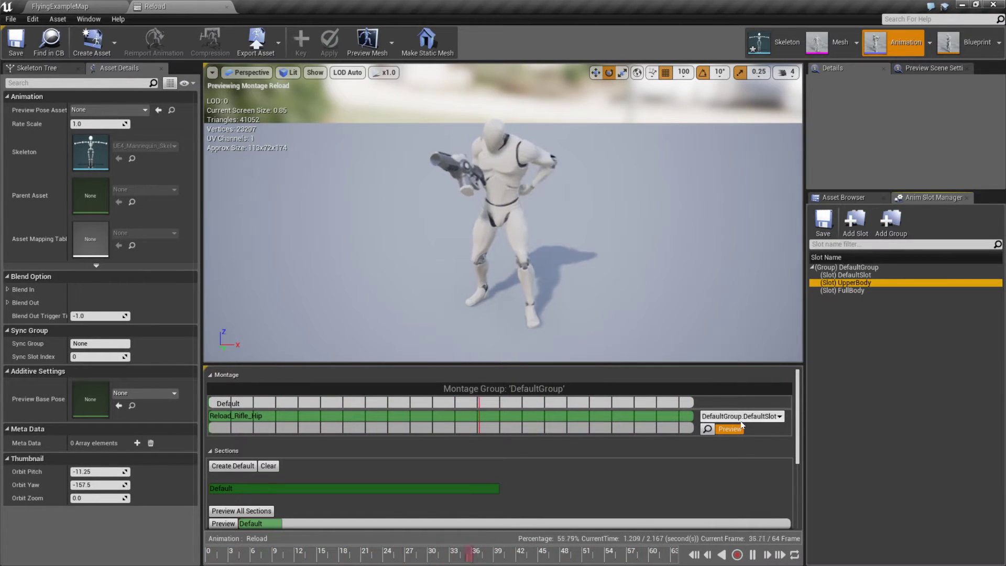
pyautogui.click(771, 417)
pyautogui.click(771, 435)
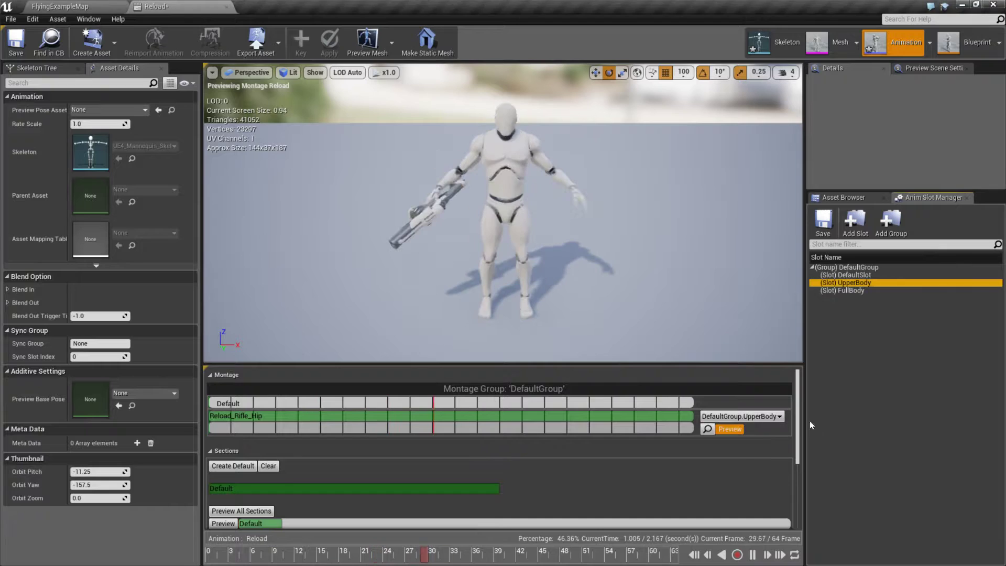
pyautogui.click(765, 416)
# Step: Check the UpperBody slot's group options and return the Reload_Rifle_Hip track to DefaultGroup.DefaultSlot
pyautogui.click(843, 287)
pyautogui.click(845, 286)
pyautogui.rightClick(844, 289)
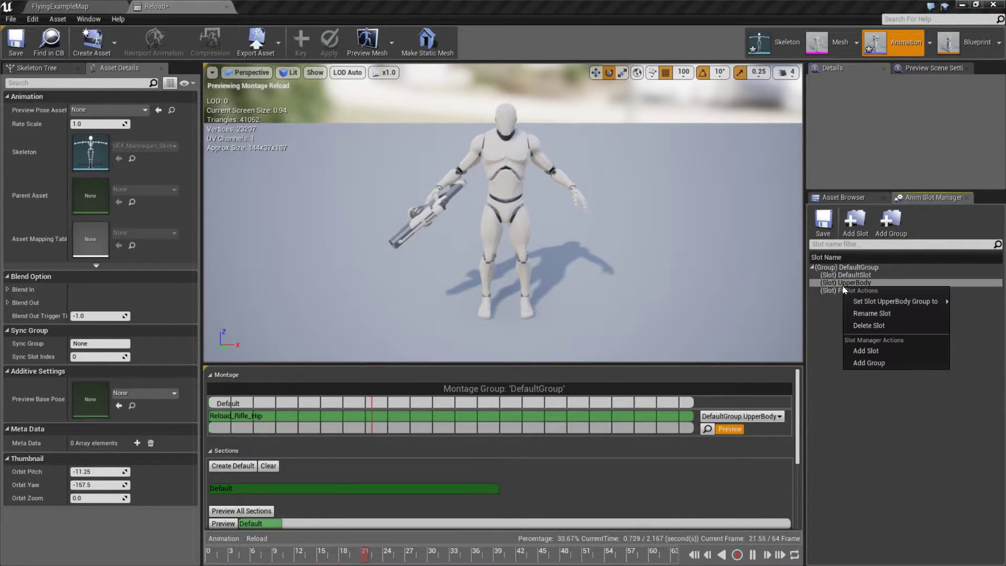
pyautogui.moveTo(896, 304)
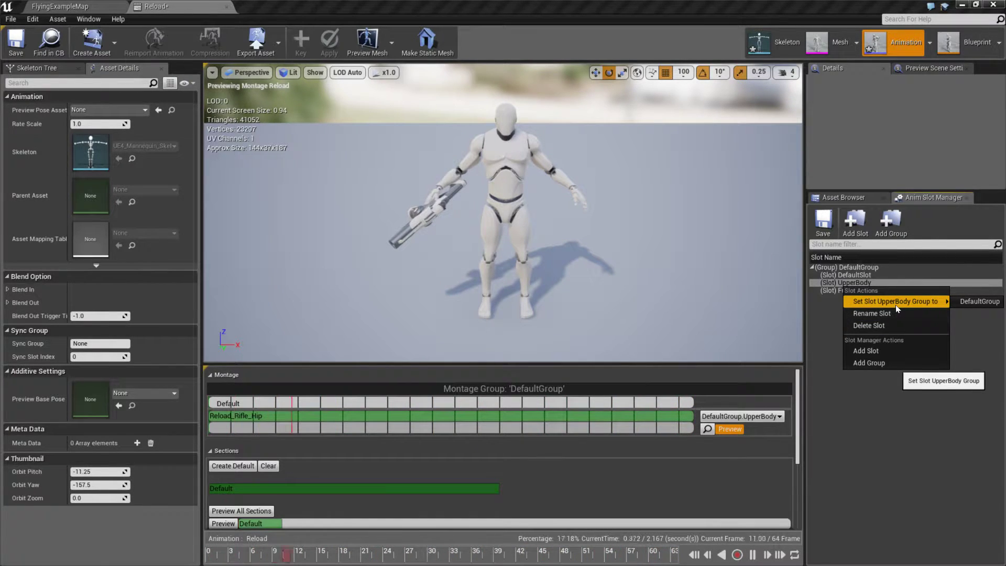
pyautogui.click(834, 269)
pyautogui.click(840, 276)
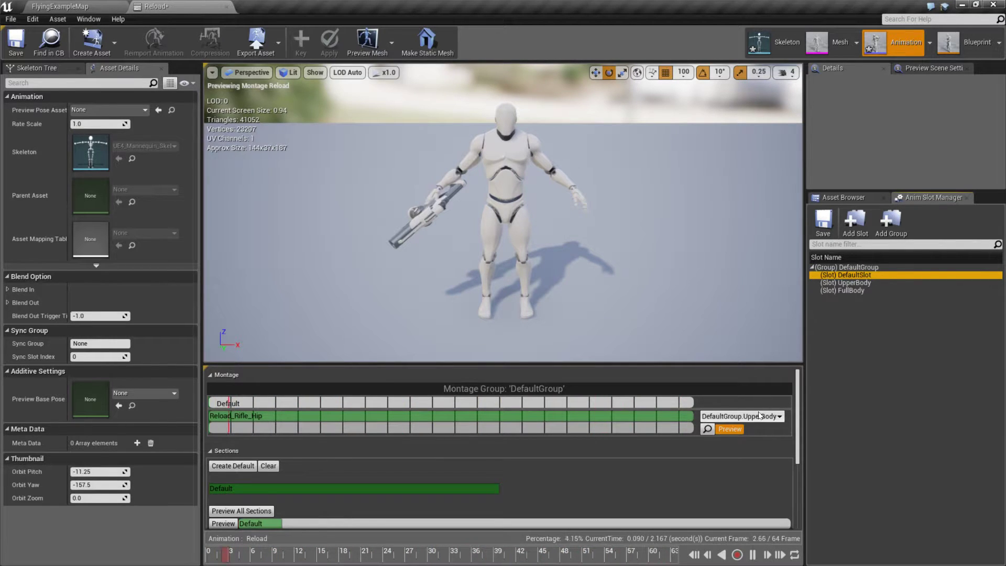
pyautogui.click(741, 417)
pyautogui.click(747, 427)
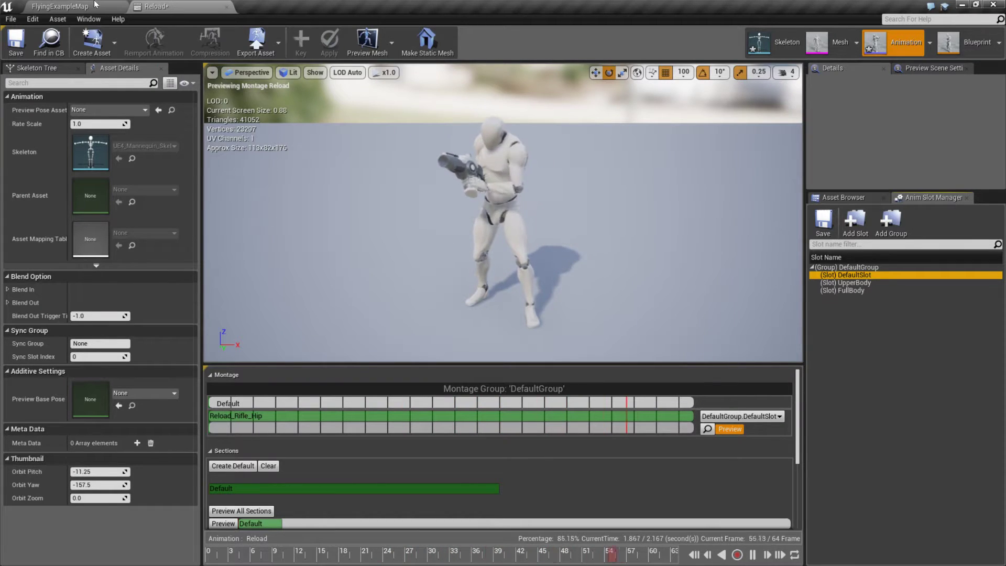
# Step: Open the Humanoid_AnimBlueprint from the Humanoid Blueprints folder of the ExtendedLibrary content
pyautogui.click(84, 19)
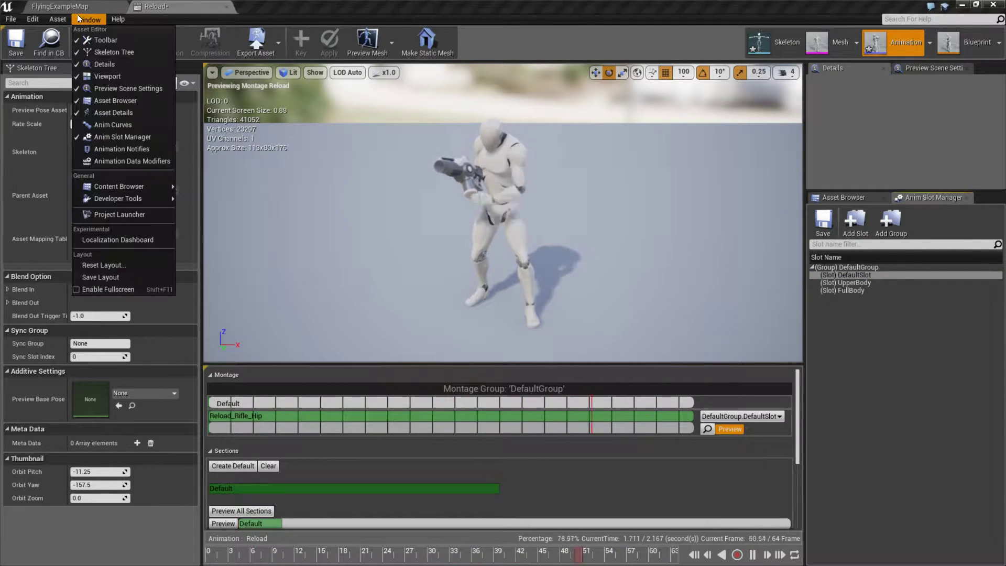
pyautogui.click(60, 6)
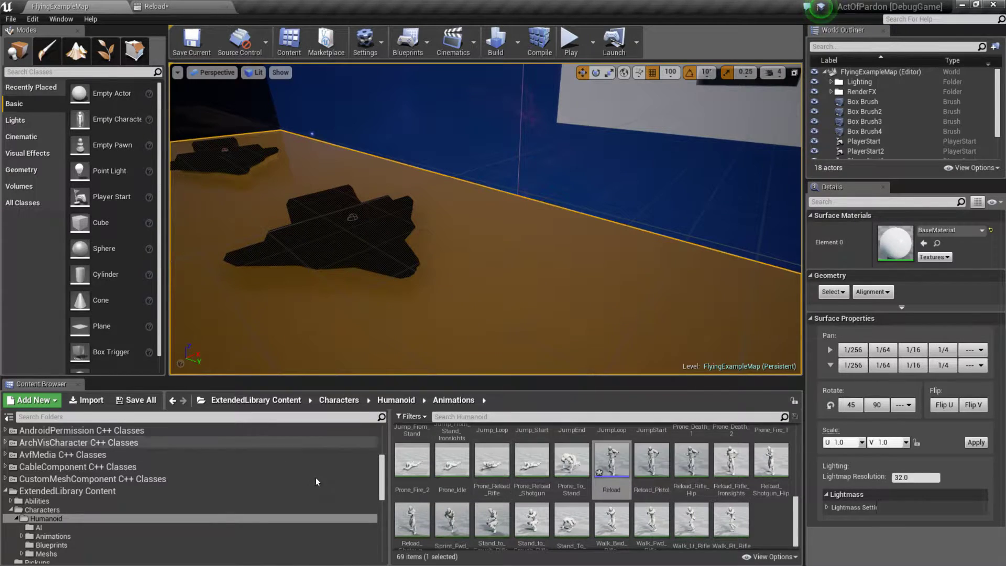
pyautogui.scroll(5, 524, 487)
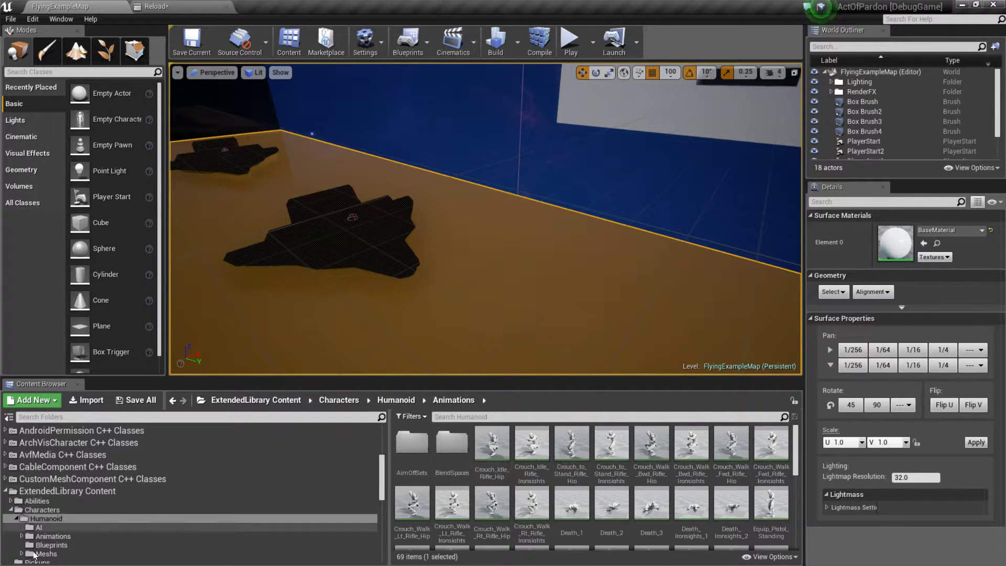
pyautogui.scroll(-3, 46, 482)
pyautogui.click(51, 474)
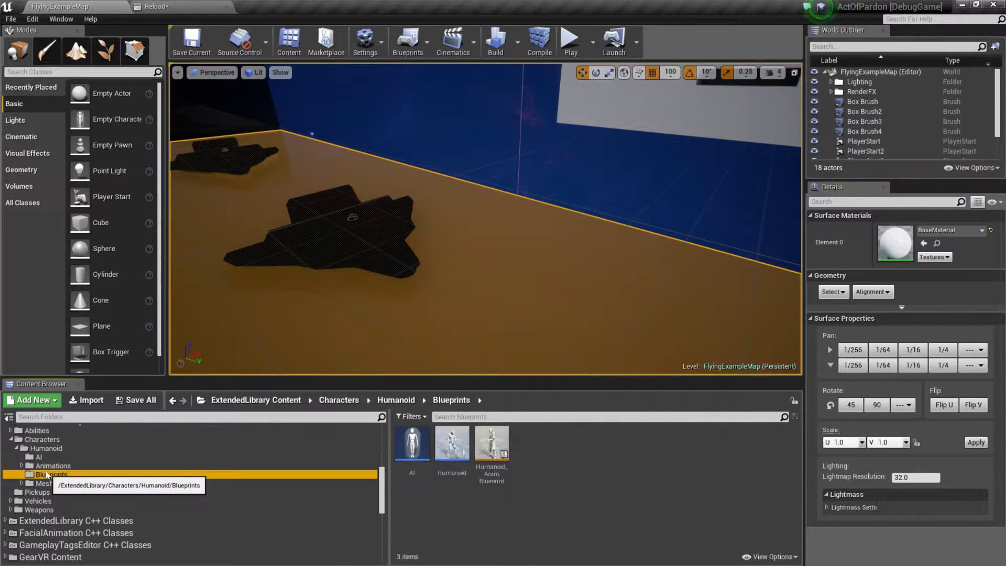
pyautogui.doubleClick(491, 446)
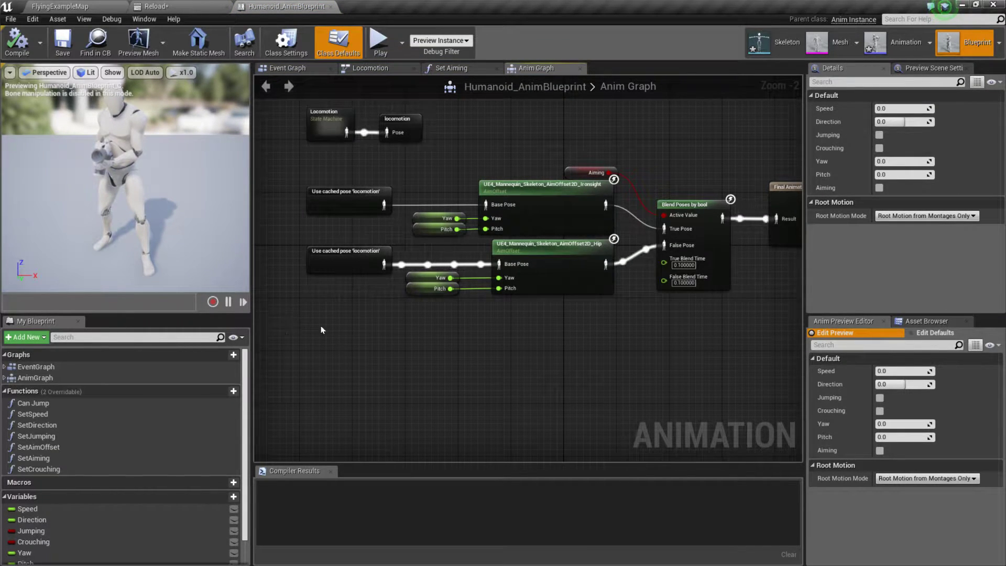
# Step: Examine how the Anim Graph passes the cached locomotion pose through the Ironsight and Hip aim offsets into Blend Poses by bool
pyautogui.moveTo(574, 354); pyautogui.dragTo(520, 367, button='right')
pyautogui.scroll(-1, 541, 341)
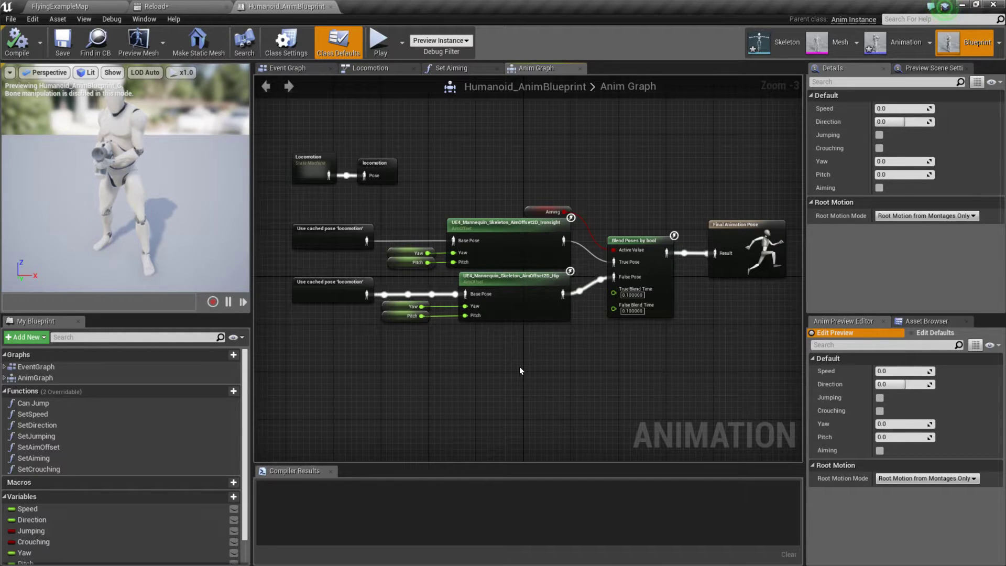
pyautogui.moveTo(328, 178); pyautogui.dragTo(427, 231)
pyautogui.click(326, 200)
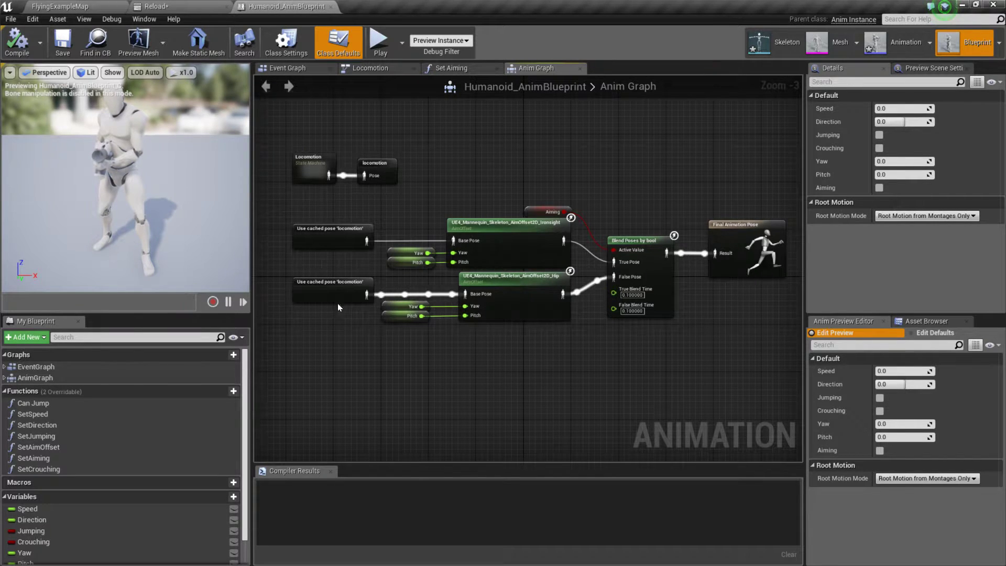
pyautogui.moveTo(447, 193); pyautogui.dragTo(509, 361)
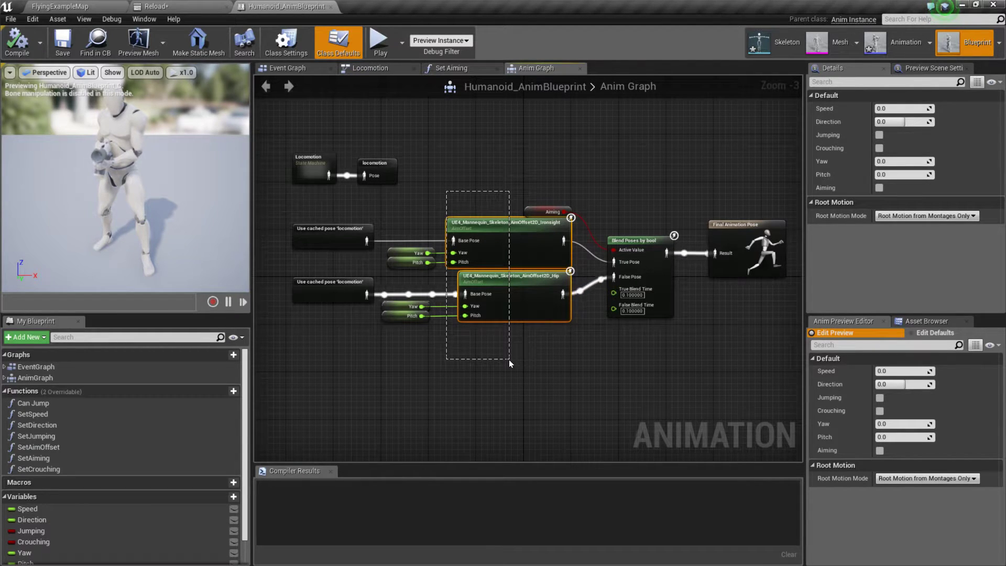
pyautogui.moveTo(509, 360); pyautogui.dragTo(508, 359)
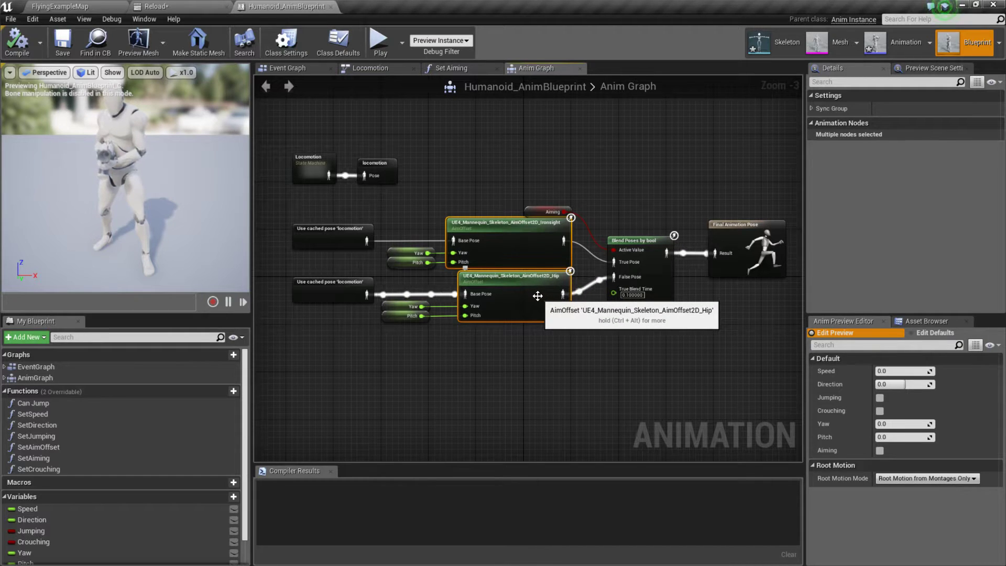
pyautogui.click(438, 187)
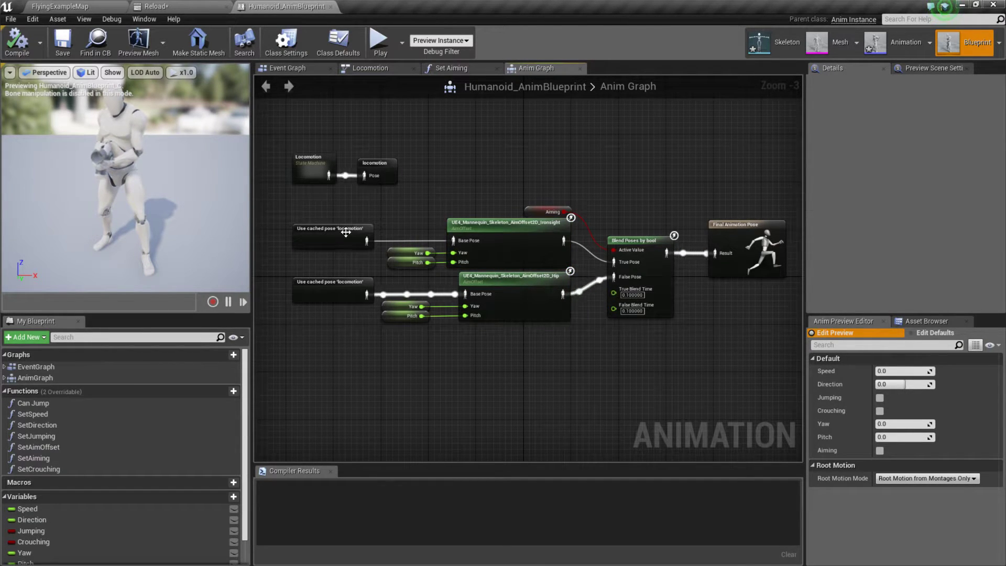
pyautogui.moveTo(327, 173); pyautogui.dragTo(352, 206)
pyautogui.click(458, 147)
pyautogui.moveTo(591, 392); pyautogui.dragTo(562, 349, button='right')
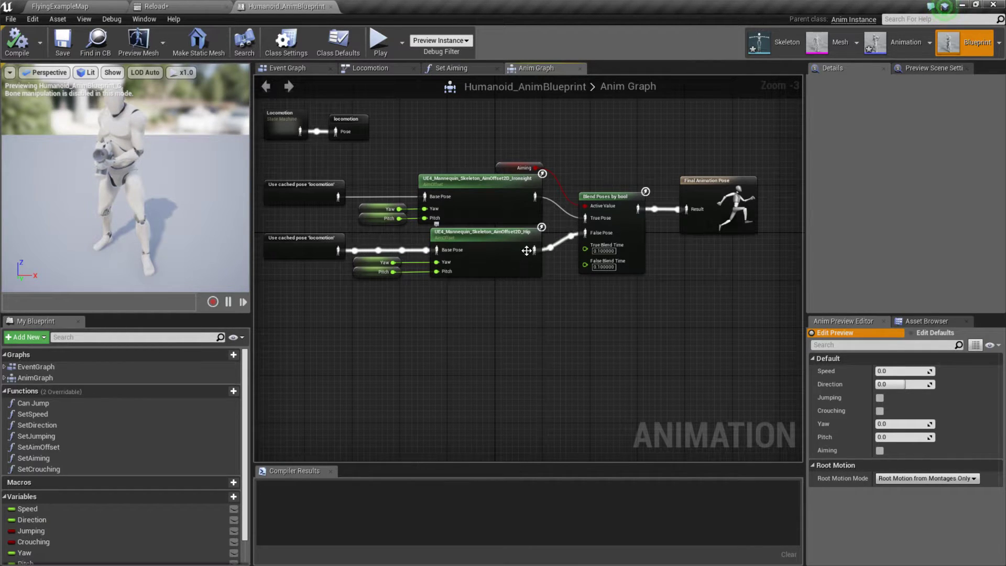
pyautogui.moveTo(568, 134); pyautogui.dragTo(606, 197, button='right')
pyautogui.moveTo(678, 224); pyautogui.dragTo(614, 232, button='right')
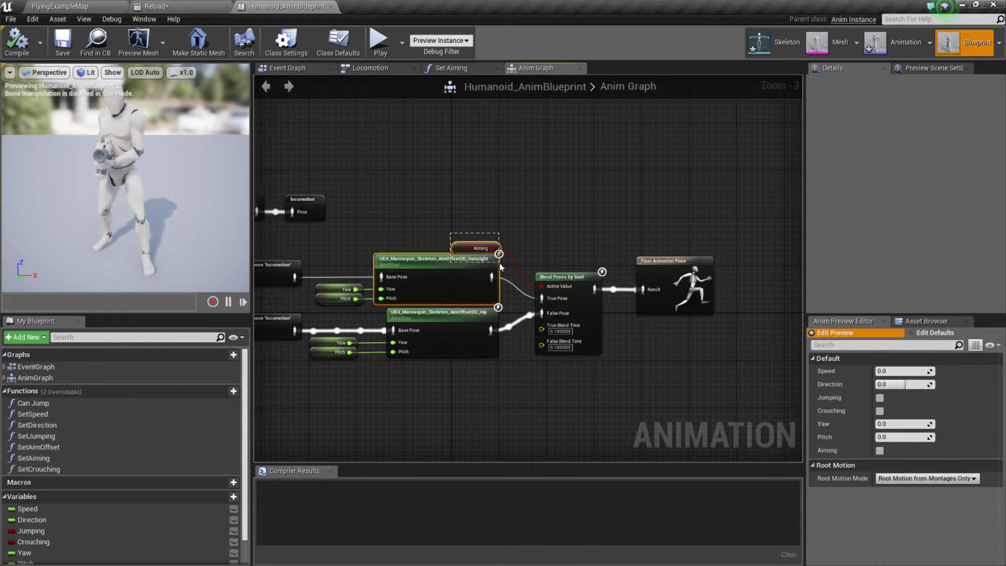
pyautogui.click(478, 248)
pyautogui.moveTo(653, 212); pyautogui.dragTo(683, 189, button='right')
# Step: Switch to the ShooterGame editor and examine the HeroTPP_Death montage's slot and the HeroTPP_AnimBlueprint Anim Graph
pyautogui.hotkey('alt', 'Tab')
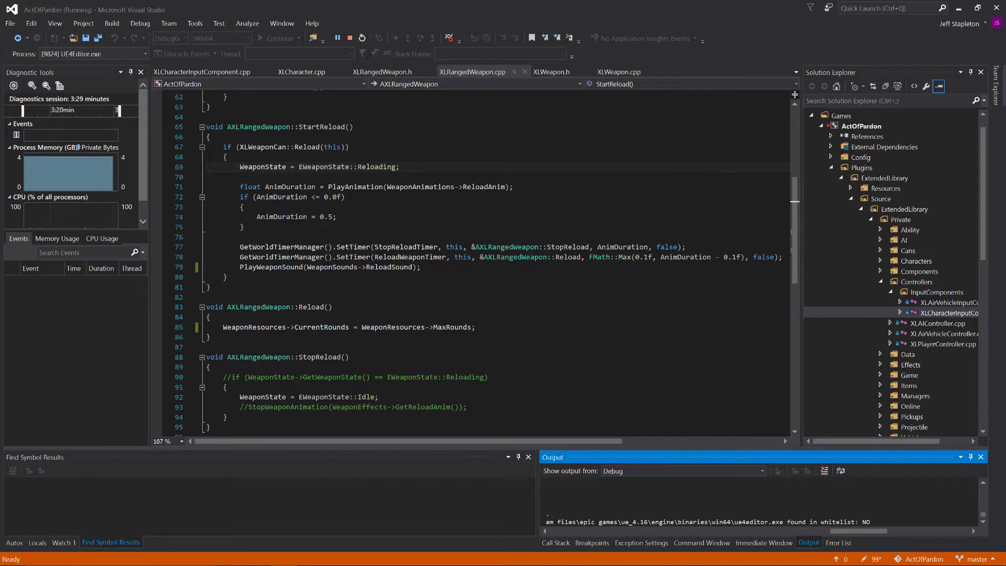
pyautogui.hotkey('alt', 'Tab')
pyautogui.hotkey('alt', 'Tab')
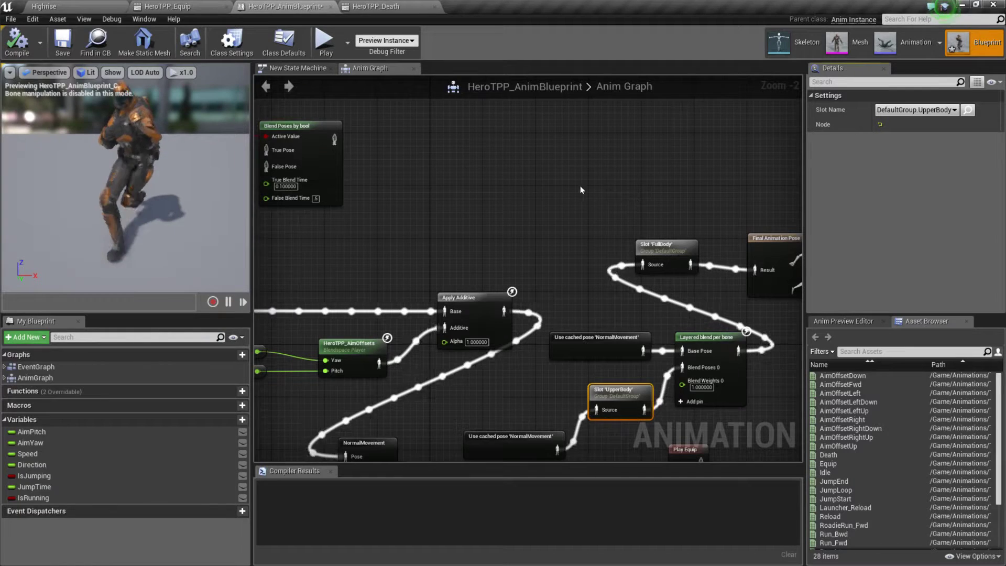
pyautogui.moveTo(533, 190); pyautogui.dragTo(623, 121, button='right')
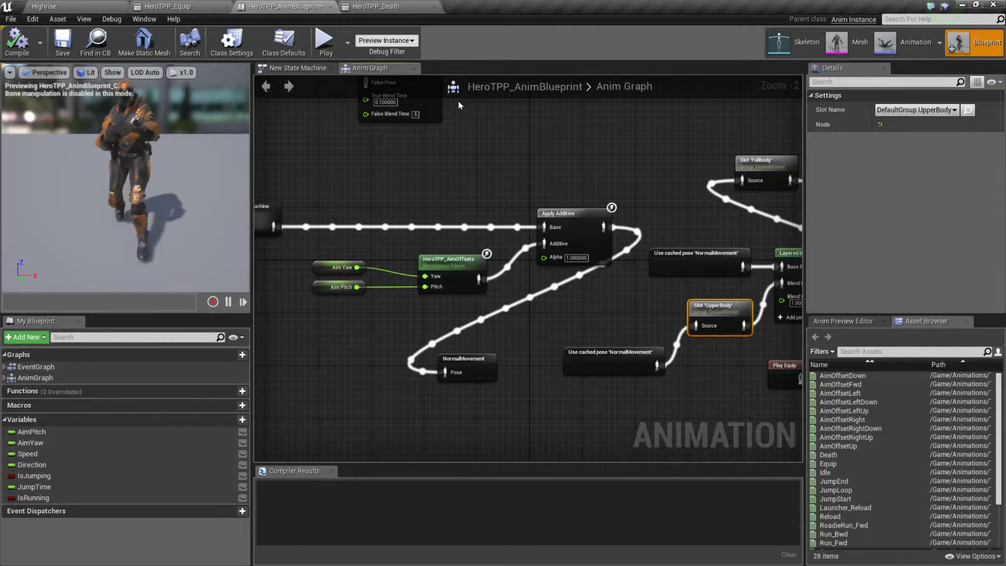
pyautogui.click(362, 8)
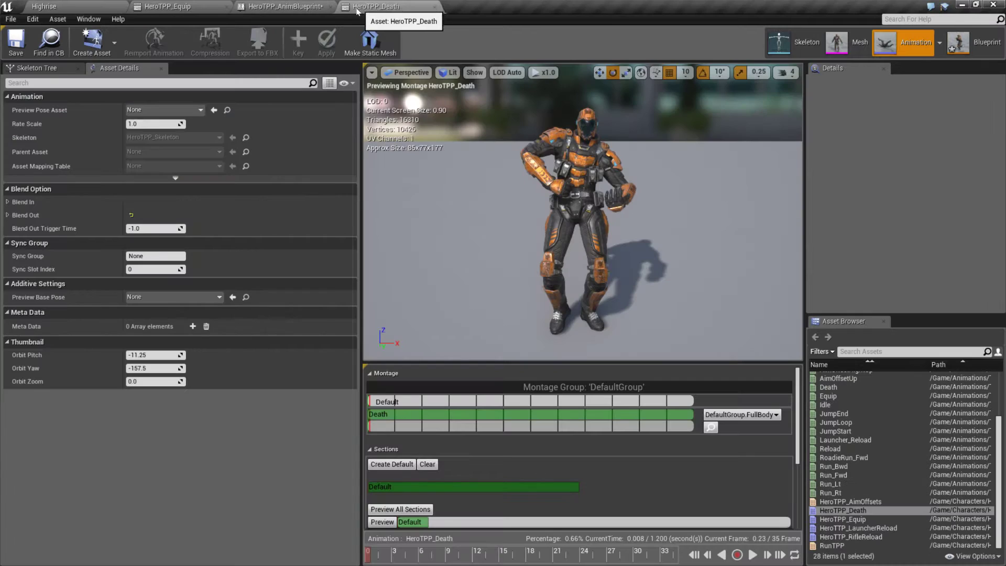
pyautogui.hotkey('alt', 'Tab')
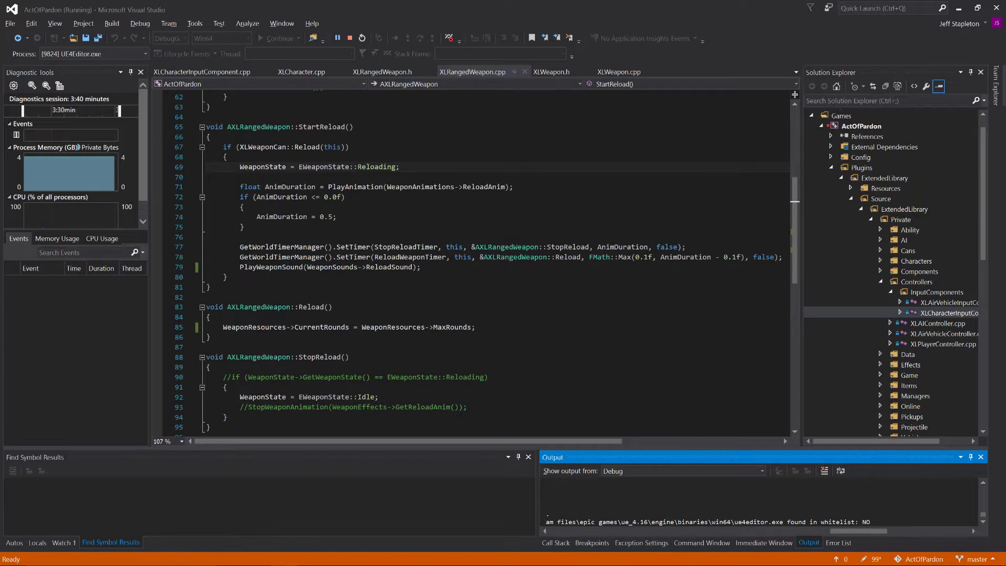
pyautogui.hotkey('alt', 'Tab')
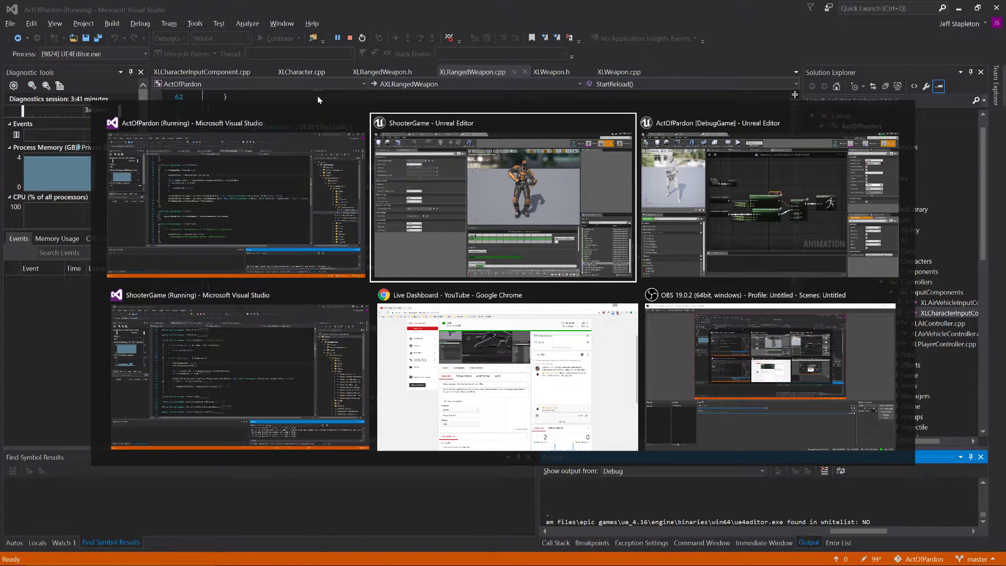
pyautogui.hotkey('alt', 'Tab')
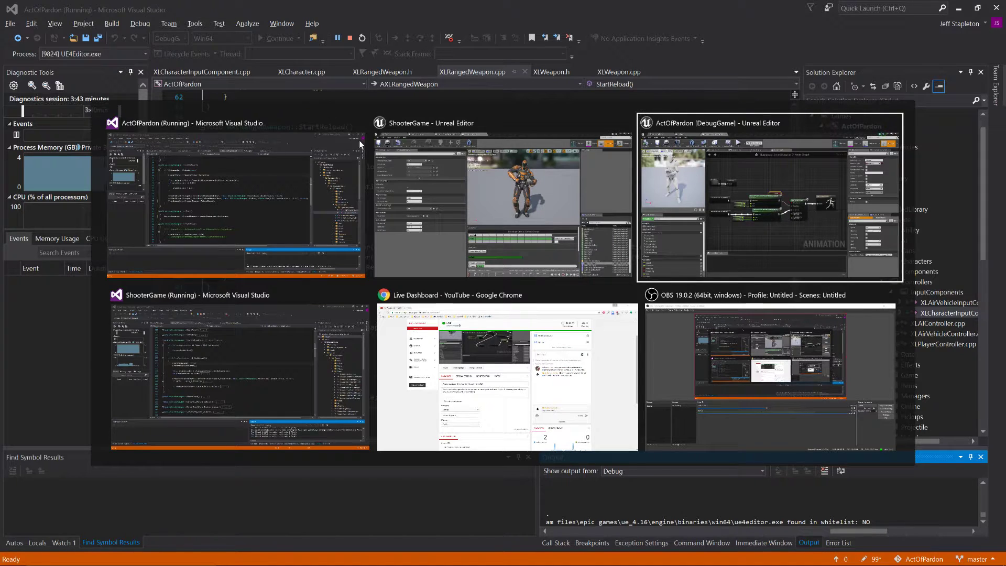
pyautogui.hotkey('alt', 'Tab')
pyautogui.click(500, 183)
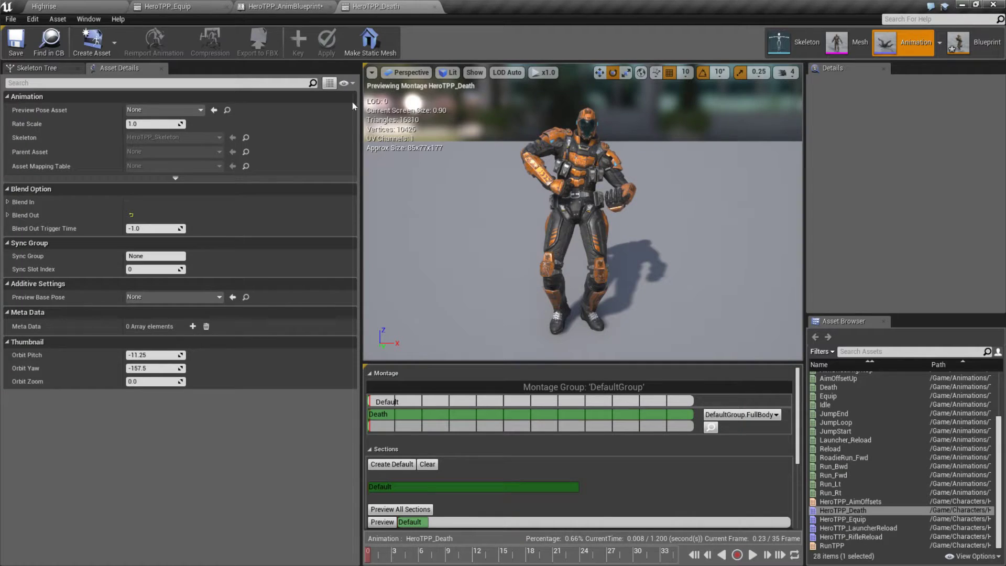
pyautogui.click(302, 7)
pyautogui.moveTo(354, 148); pyautogui.dragTo(375, 172, button='right')
# Step: Switch back to the ActOfPardon editor and reposition the locomotion cached pose node beside the Locomotion state machine
pyautogui.hotkey('alt', 'Tab')
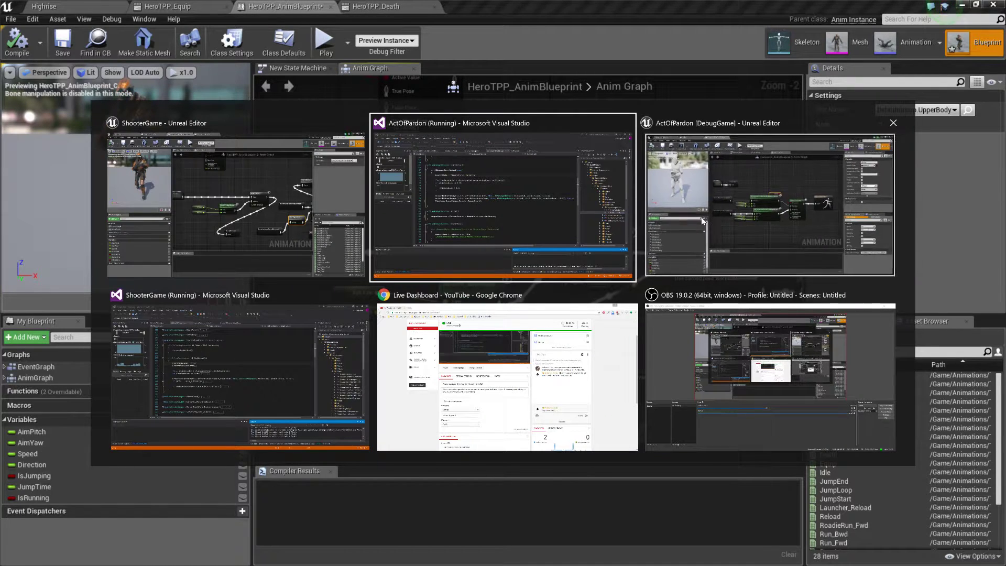
pyautogui.hotkey('alt', 'Tab')
pyautogui.moveTo(489, 220); pyautogui.dragTo(649, 289, button='right')
pyautogui.moveTo(528, 265); pyautogui.dragTo(656, 258)
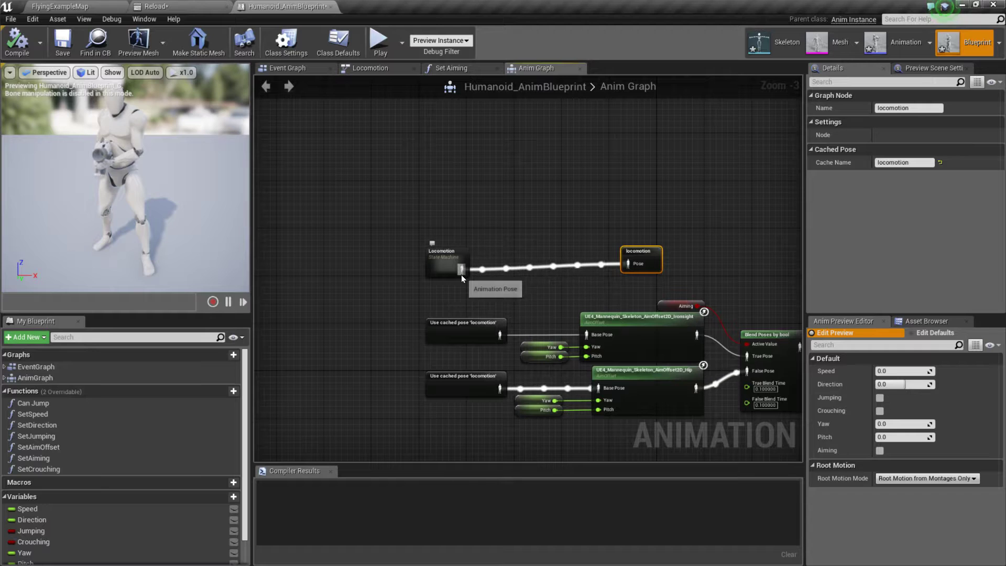
pyautogui.moveTo(462, 270); pyautogui.dragTo(545, 265)
pyautogui.moveTo(577, 224); pyautogui.dragTo(483, 86, button='right')
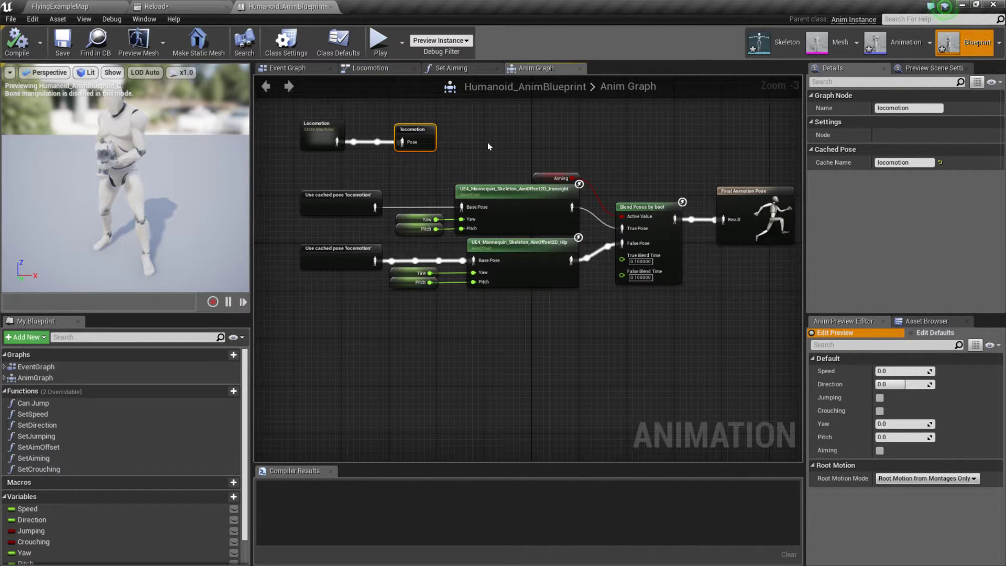
# Step: Rename the locomotion cached pose node as PreAimOffset
pyautogui.doubleClick(414, 129)
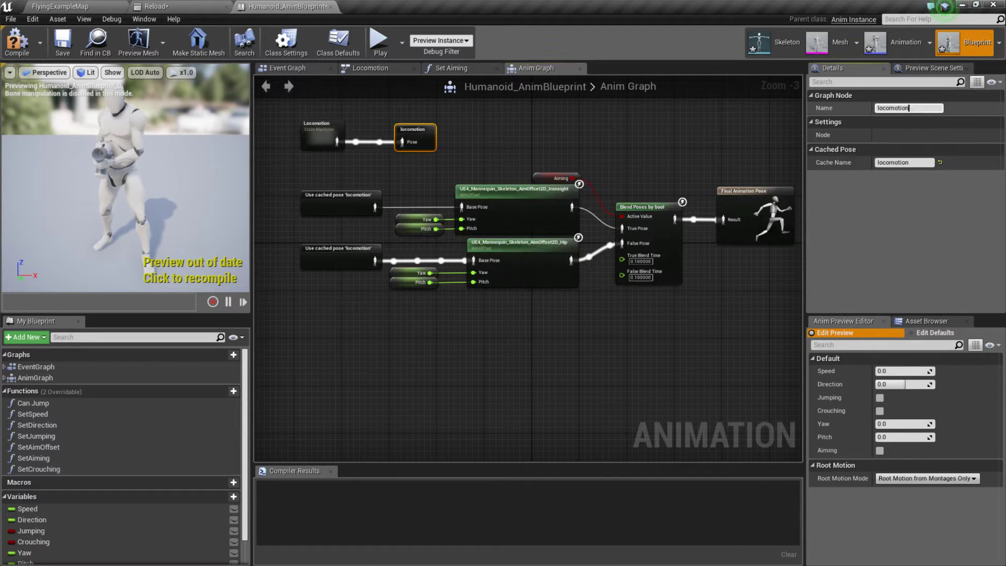
pyautogui.moveTo(912, 109); pyautogui.dragTo(838, 122)
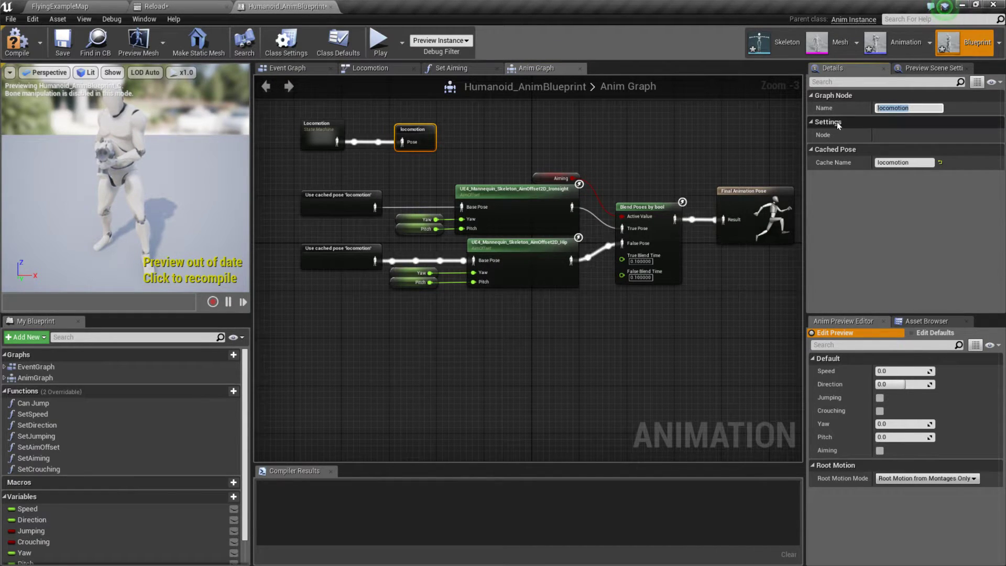
pyautogui.write('PreA')
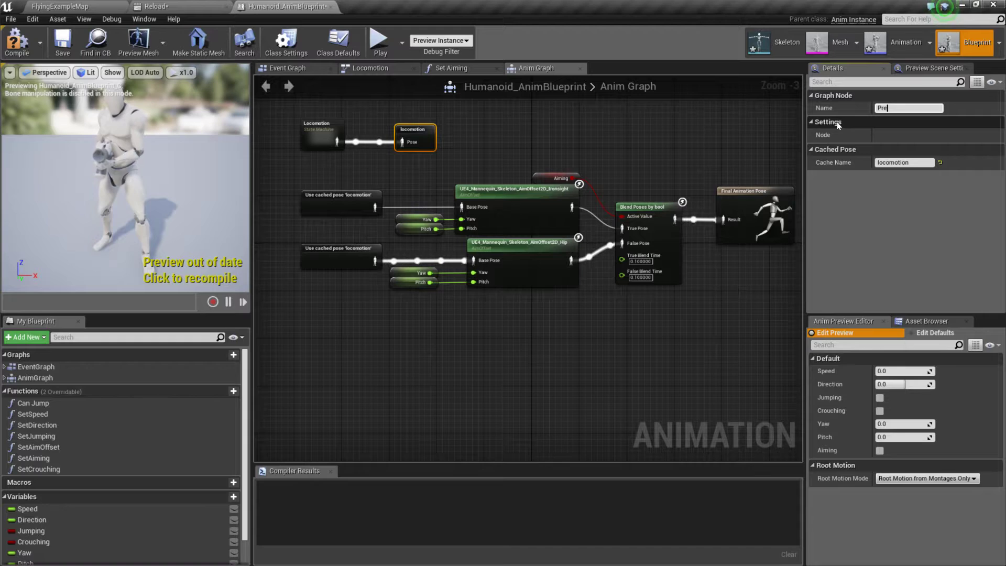
pyautogui.write('imOff')
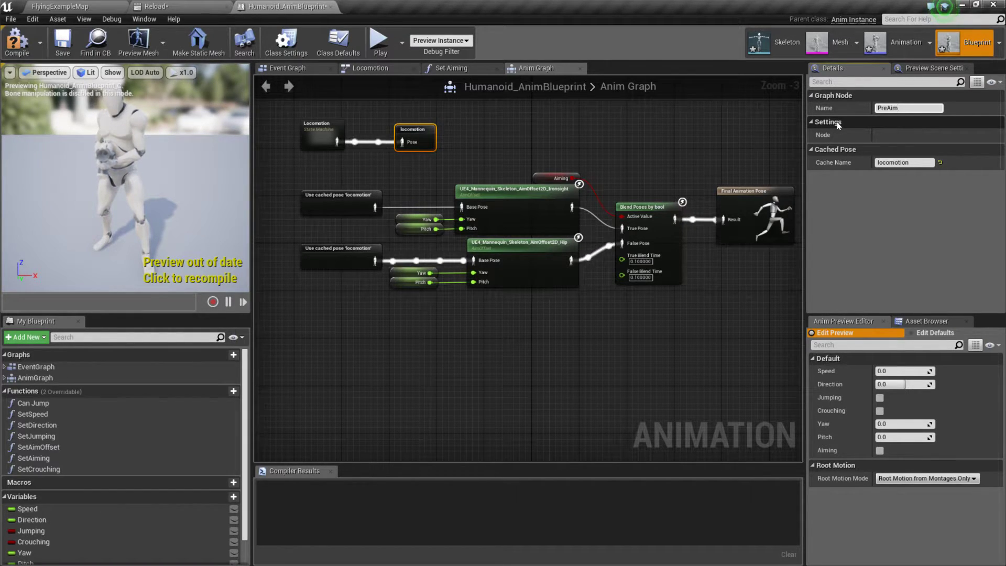
pyautogui.write('set')
pyautogui.press('Return')
pyautogui.click(655, 131)
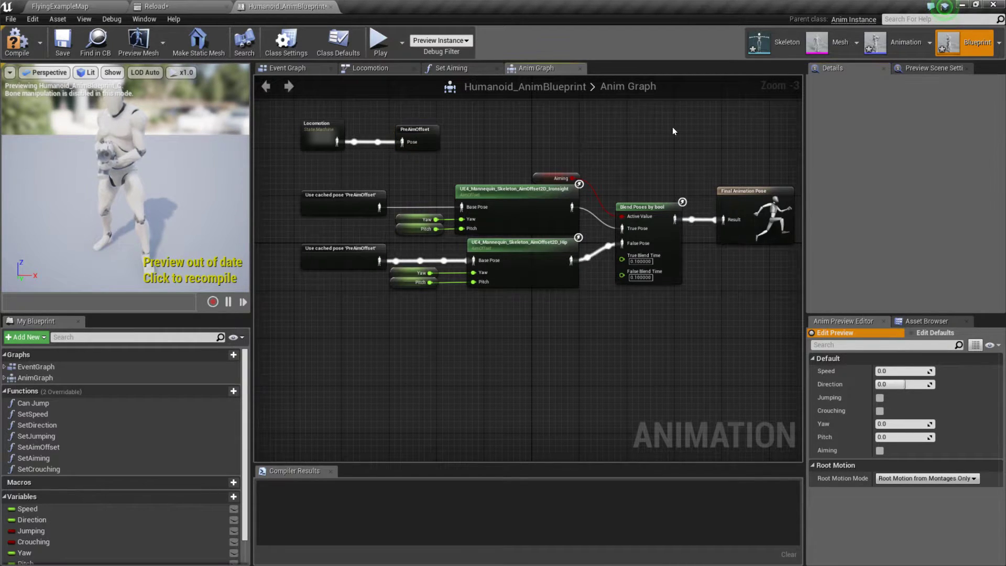
# Step: Make room before Final Animation Pose and add an Apply Additive node with the Blend Poses by bool output connected to its Additive input
pyautogui.moveTo(656, 133); pyautogui.dragTo(493, 147, button='right')
pyautogui.moveTo(596, 208); pyautogui.dragTo(775, 203)
pyautogui.moveTo(514, 233); pyautogui.dragTo(596, 166)
pyautogui.write('appl')
pyautogui.press('Return')
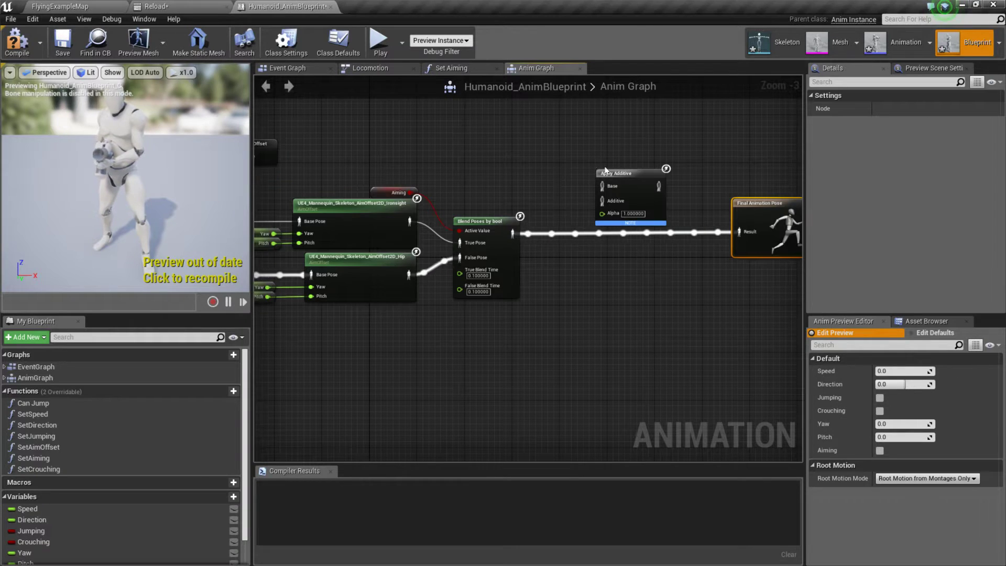
pyautogui.moveTo(513, 233); pyautogui.dragTo(602, 200)
pyautogui.moveTo(507, 174); pyautogui.dragTo(615, 169, button='right')
# Step: Add a Use cached pose 'PreAimOffset' node and connect it to the Base input of Apply Additive
pyautogui.click(371, 146)
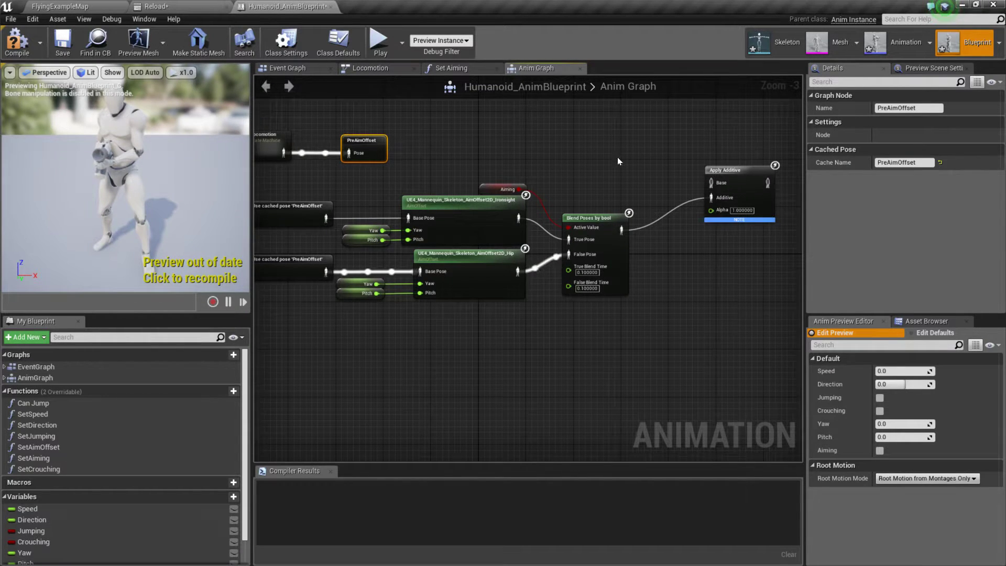
pyautogui.moveTo(617, 156); pyautogui.dragTo(614, 162, button='right')
pyautogui.rightClick(615, 162)
pyautogui.write('cach')
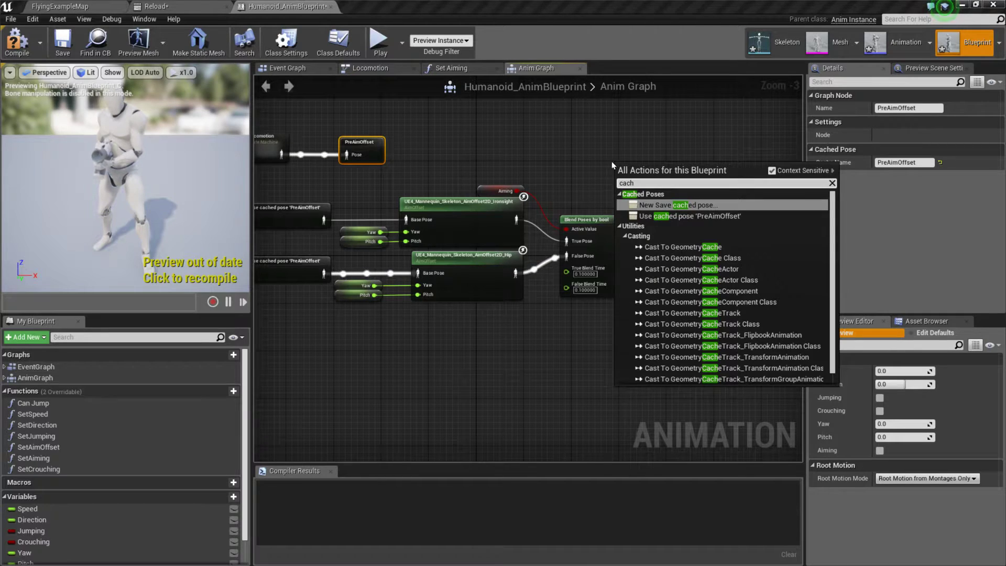
pyautogui.click(689, 216)
pyautogui.moveTo(602, 179); pyautogui.dragTo(734, 165)
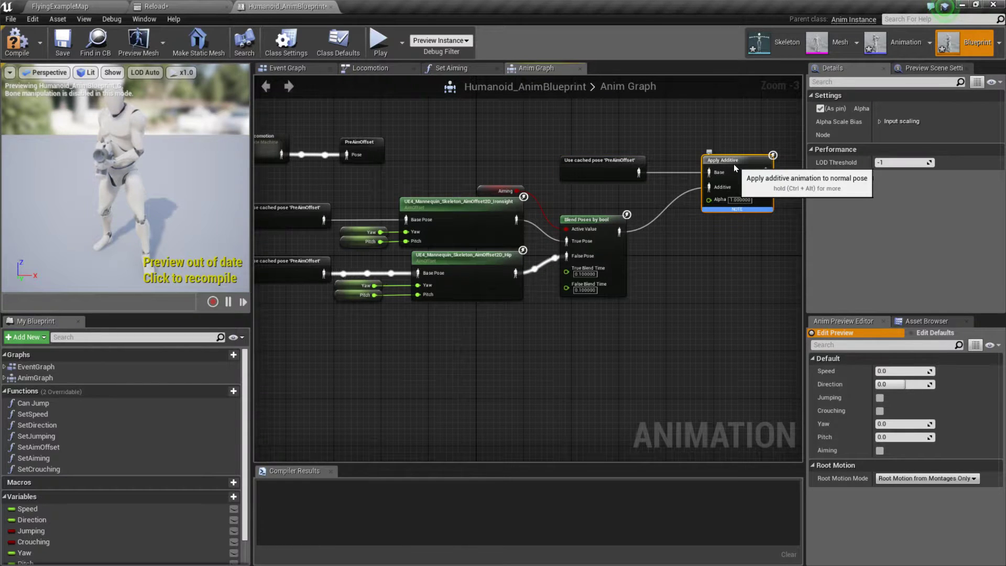
pyautogui.moveTo(715, 253); pyautogui.dragTo(668, 244, button='right')
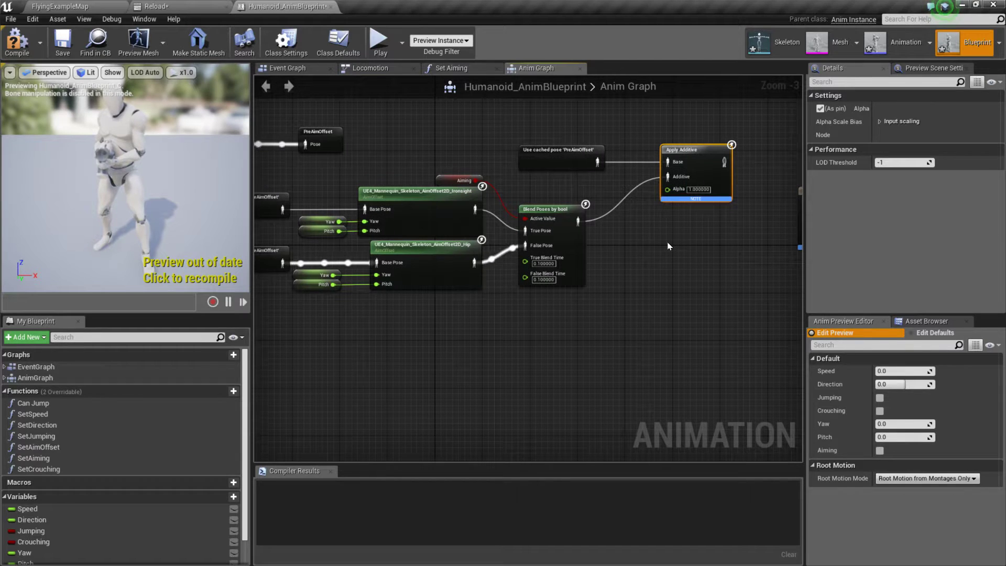
# Step: Switch to the ShooterGame editor and examine HeroTPP_AnimBlueprint's Apply Additive, NormalMovement cached pose and slot wiring, plus the HeroTPP_Death montage
pyautogui.hotkey('alt', 'Tab')
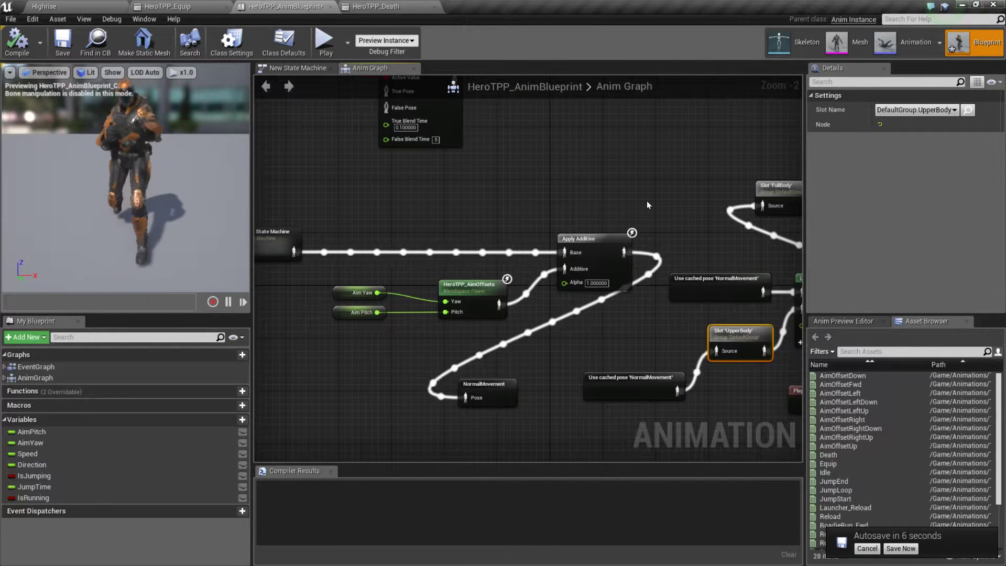
pyautogui.moveTo(710, 203); pyautogui.dragTo(730, 187, button='right')
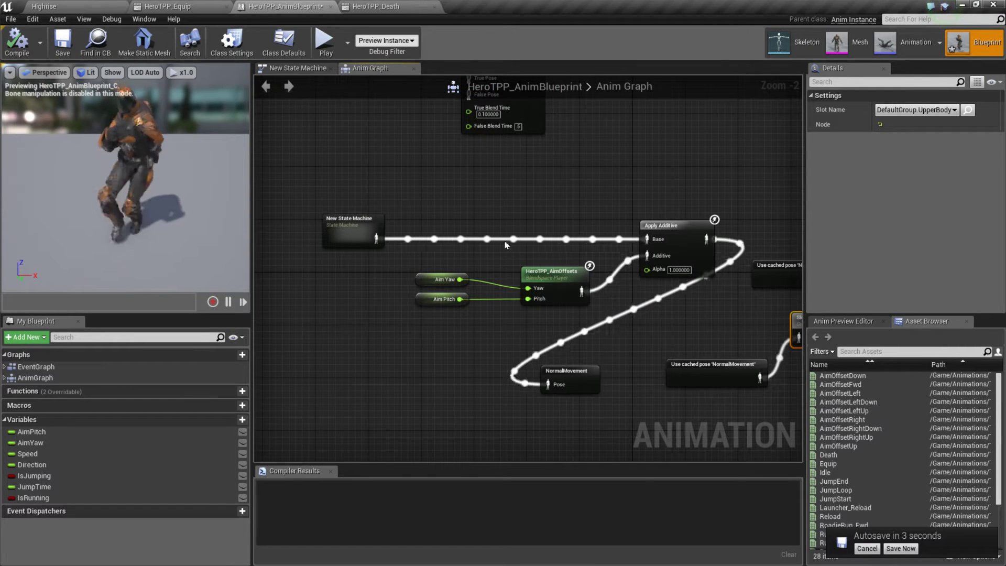
pyautogui.moveTo(624, 331); pyautogui.dragTo(452, 292, button='right')
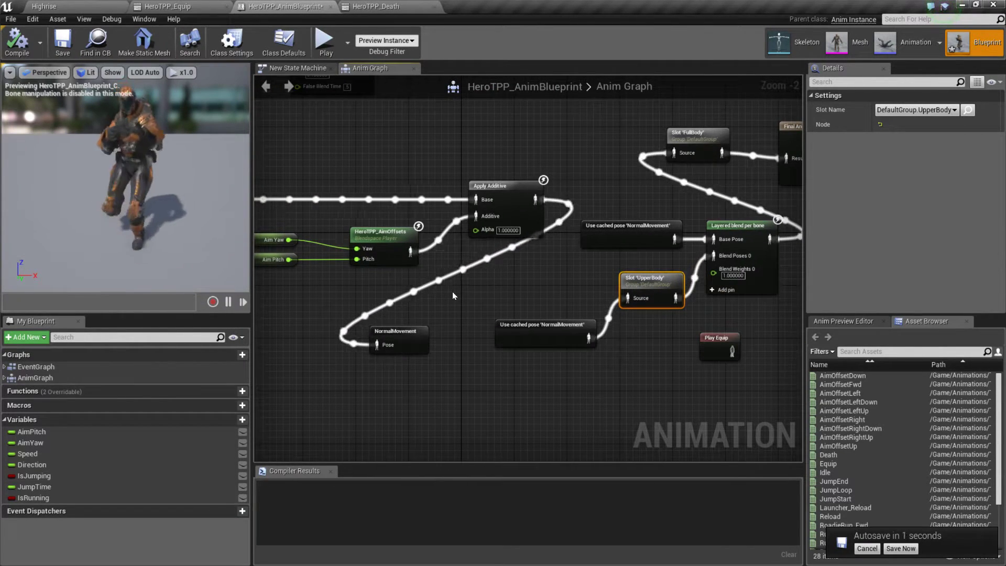
pyautogui.moveTo(471, 302); pyautogui.dragTo(606, 257, button='right')
pyautogui.moveTo(371, 174); pyautogui.dragTo(556, 222)
pyautogui.moveTo(650, 242); pyautogui.dragTo(599, 266, button='right')
pyautogui.click(467, 286)
pyautogui.click(540, 295)
pyautogui.click(376, 6)
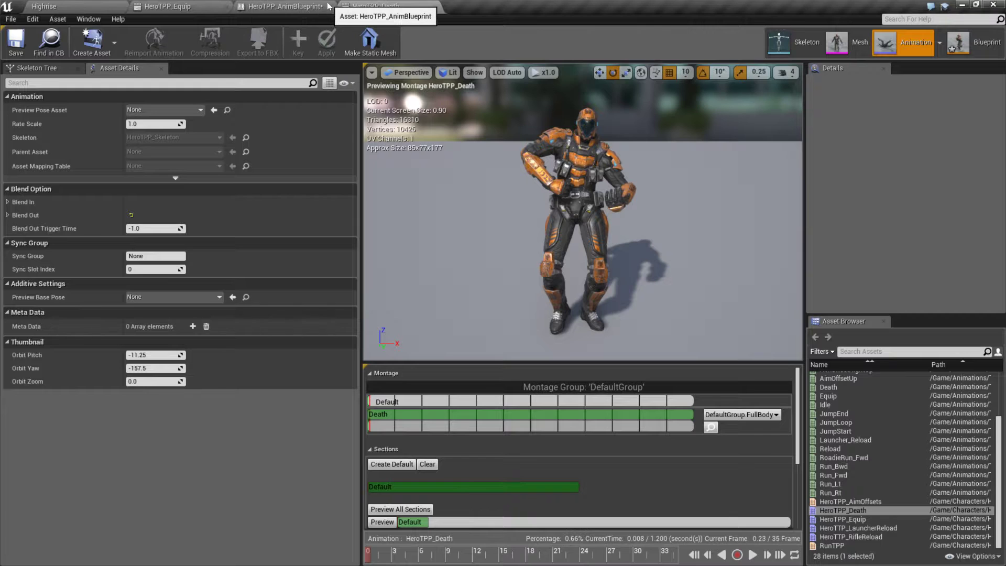
# Step: Switch back to the ActOfPardon editor, move Final Animation Pose lower, and add a new Save cached pose node on the Apply Additive output
pyautogui.hotkey('alt', 'Tab')
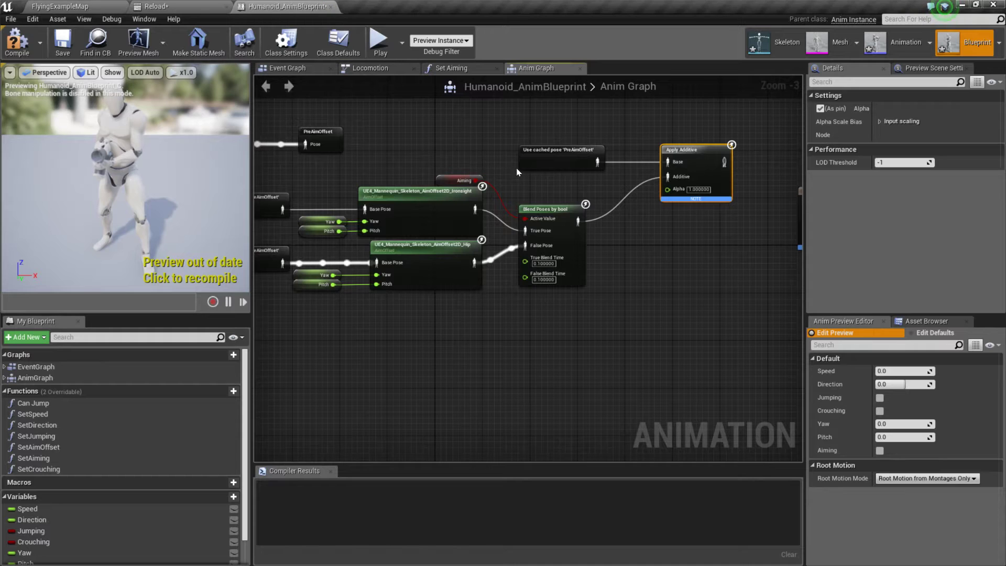
pyautogui.moveTo(671, 237); pyautogui.dragTo(701, 278, button='right')
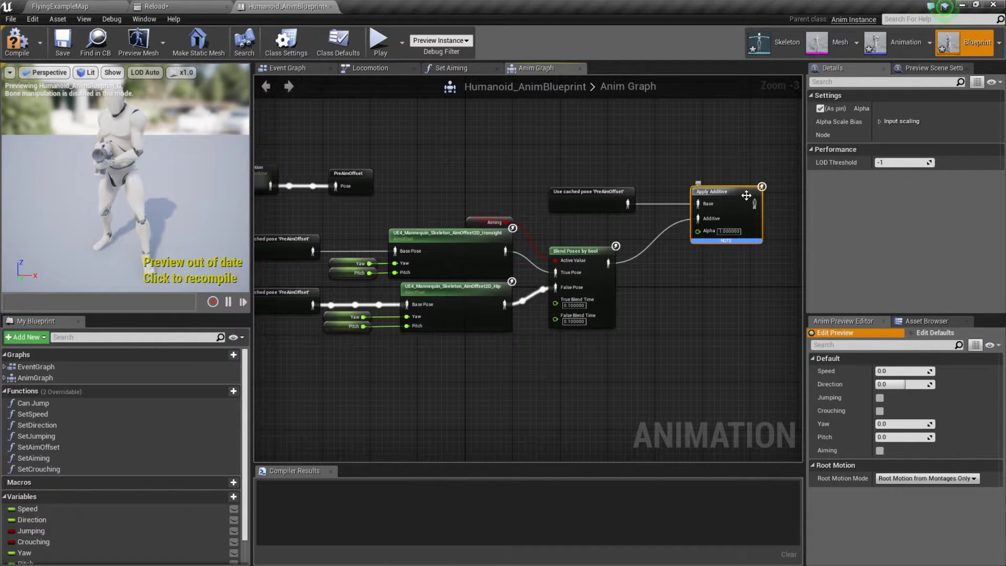
pyautogui.moveTo(719, 202); pyautogui.dragTo(575, 149, button='right')
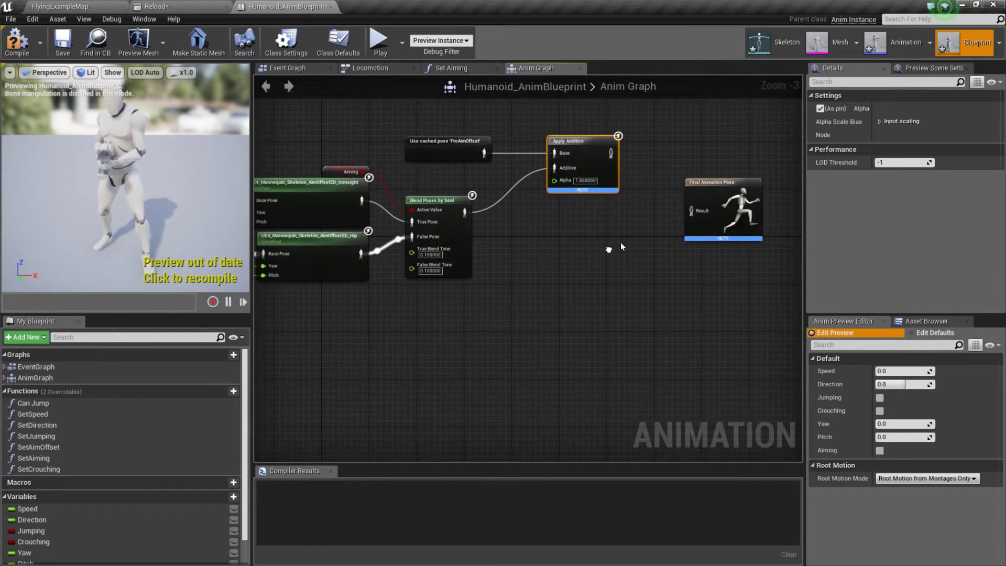
pyautogui.moveTo(733, 183); pyautogui.dragTo(751, 273)
pyautogui.moveTo(699, 199); pyautogui.dragTo(584, 317, button='right')
pyautogui.moveTo(496, 272); pyautogui.dragTo(573, 275)
pyautogui.write('cach')
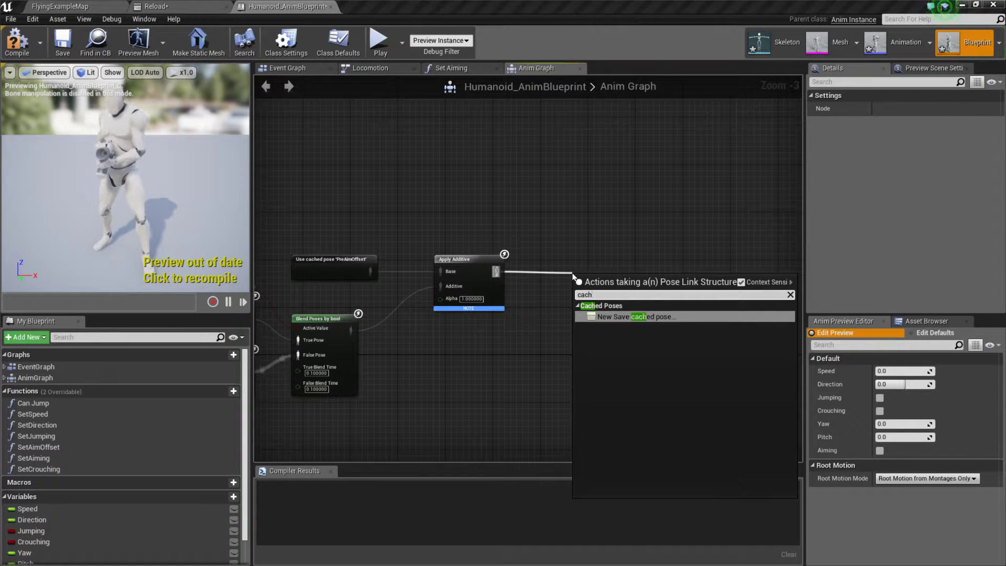
pyautogui.click(649, 317)
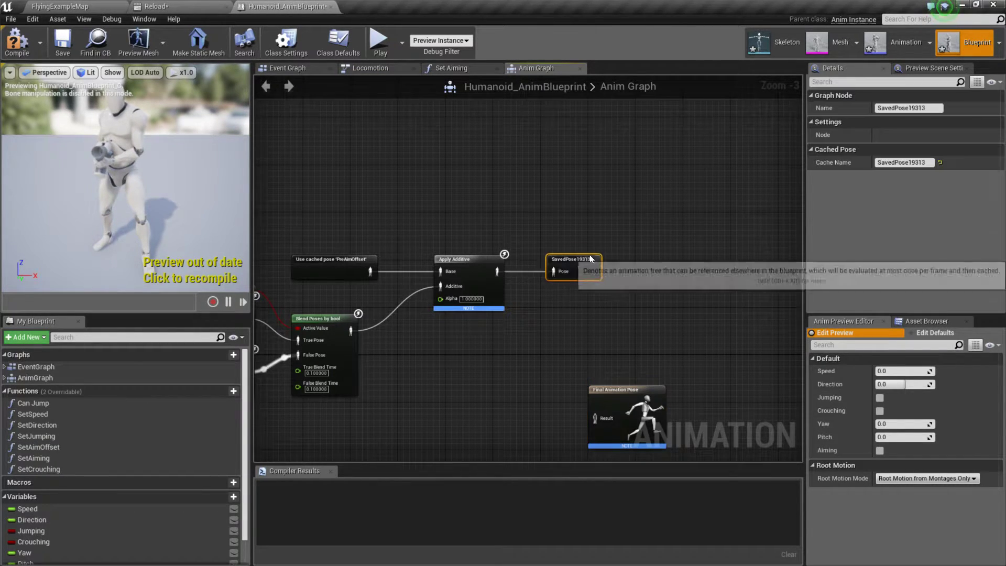
# Step: Rename the cached pose node fed by Apply Additive as NormalMovement
pyautogui.doubleClick(589, 261)
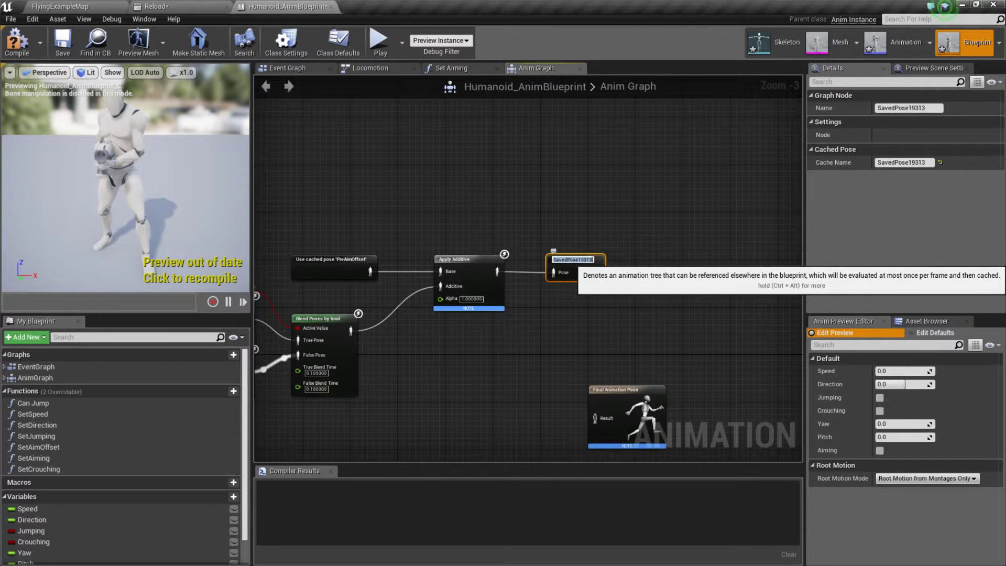
pyautogui.press('Return')
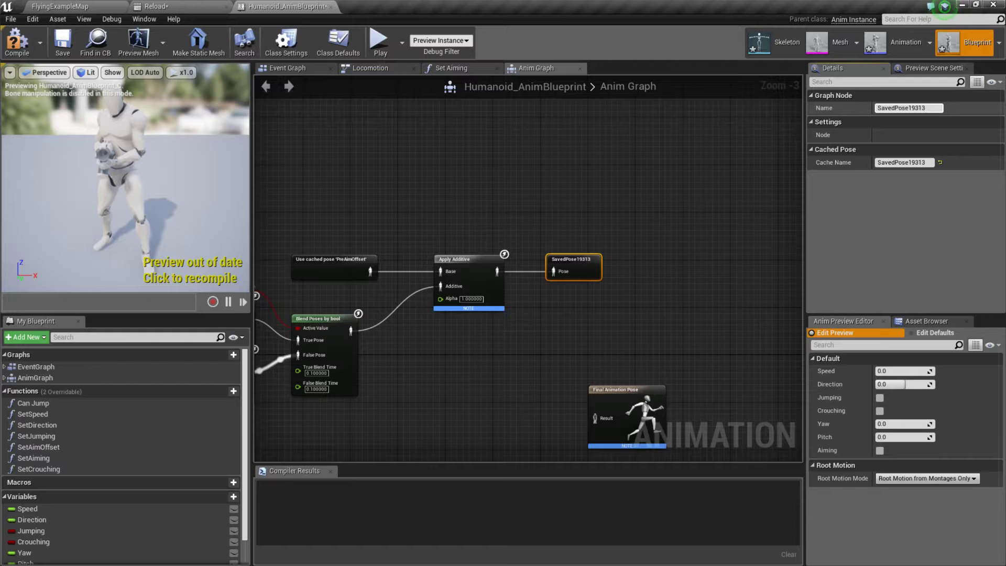
pyautogui.write('No')
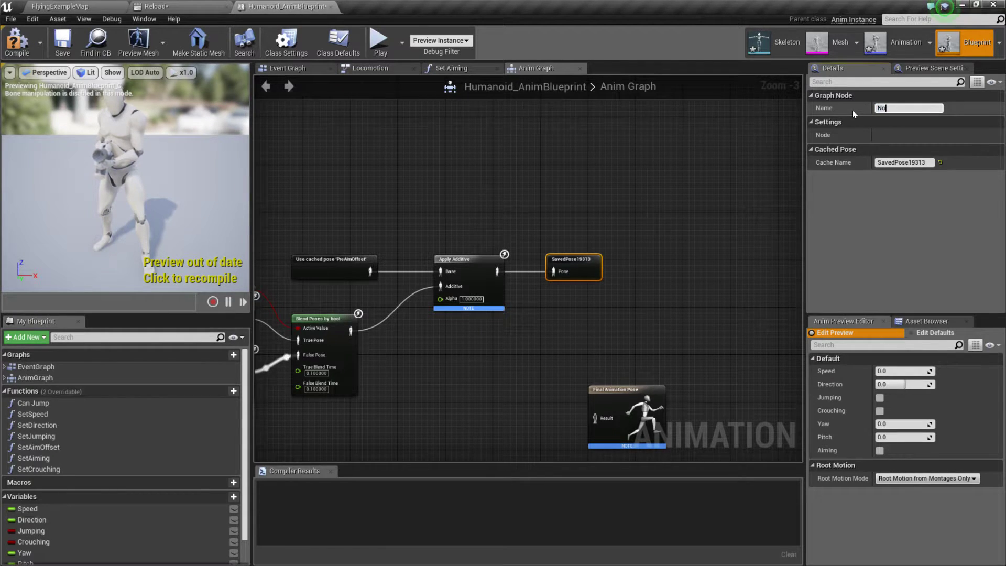
pyautogui.write('rmalMovement')
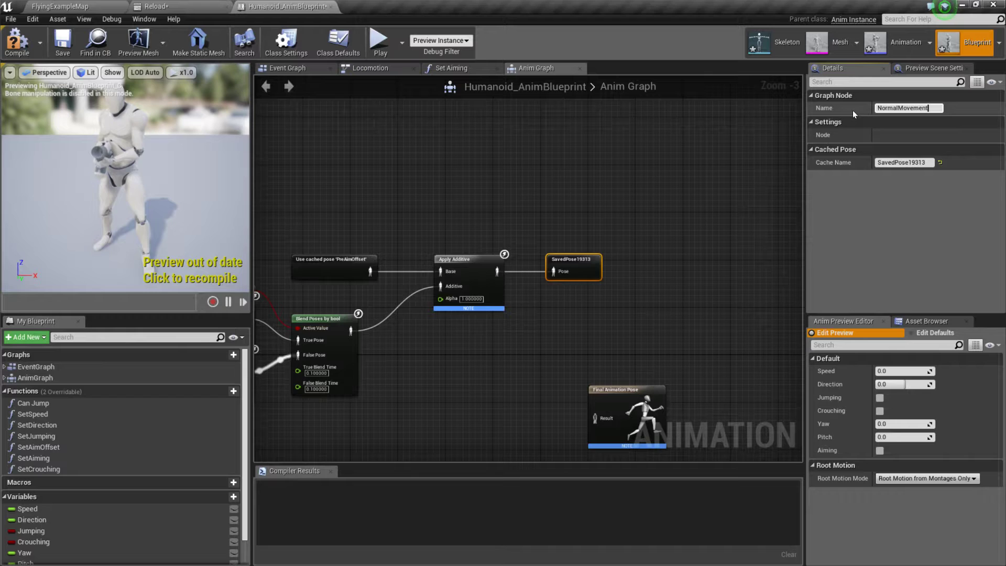
pyautogui.press('Return')
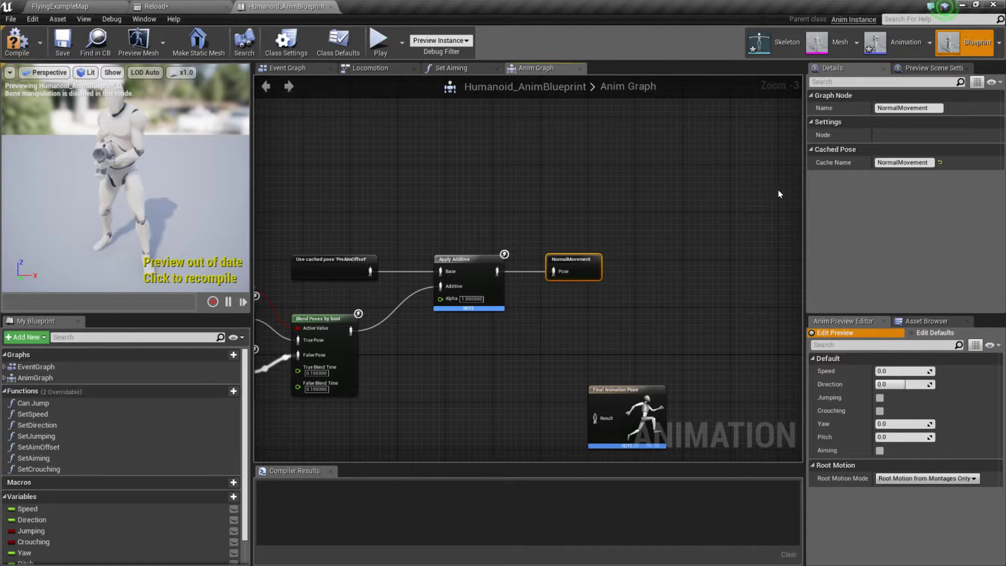
pyautogui.click(778, 190)
# Step: Move Final Animation Pose farther from the NormalMovement node and place a Use cached pose 'NormalMovement' node below the Apply Additive chain
pyautogui.moveTo(749, 270); pyautogui.dragTo(725, 175, button='right')
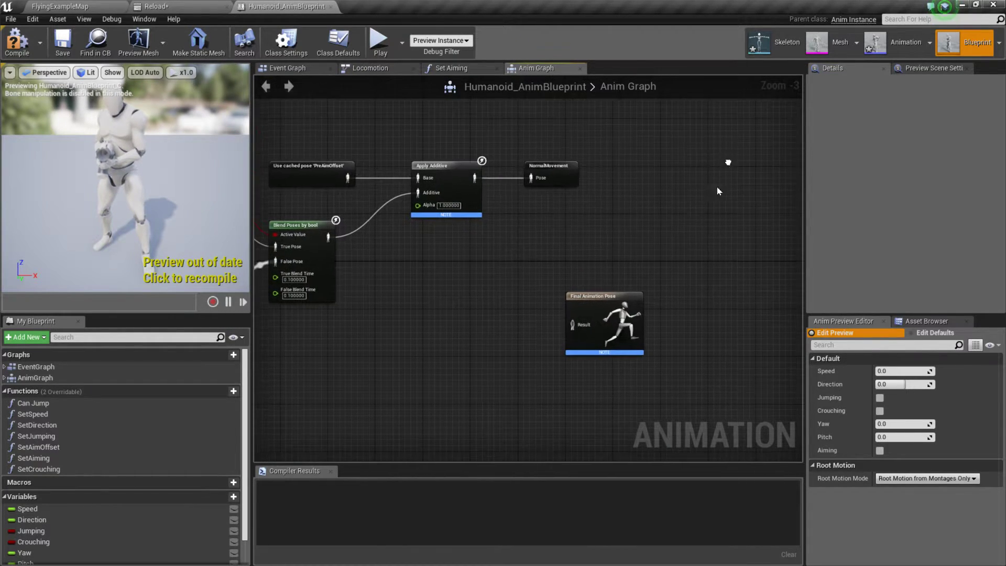
pyautogui.moveTo(621, 302); pyautogui.dragTo(772, 223)
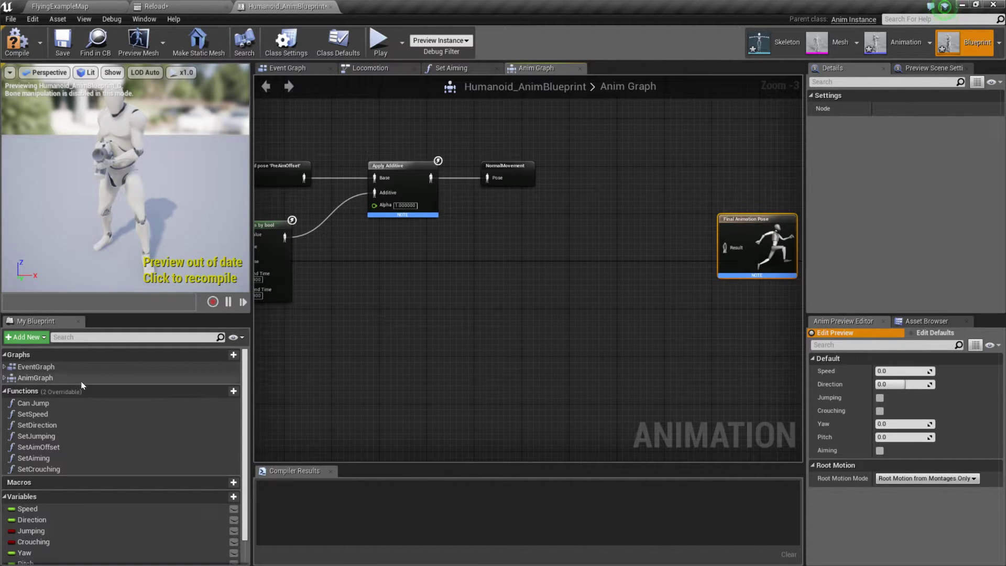
pyautogui.click(518, 174)
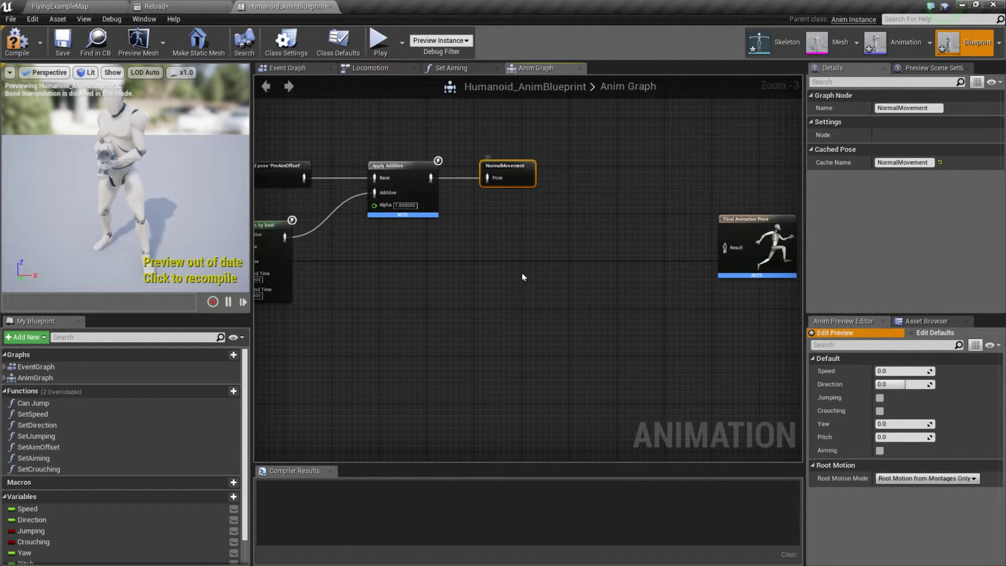
pyautogui.rightClick(491, 325)
pyautogui.rightClick(476, 297)
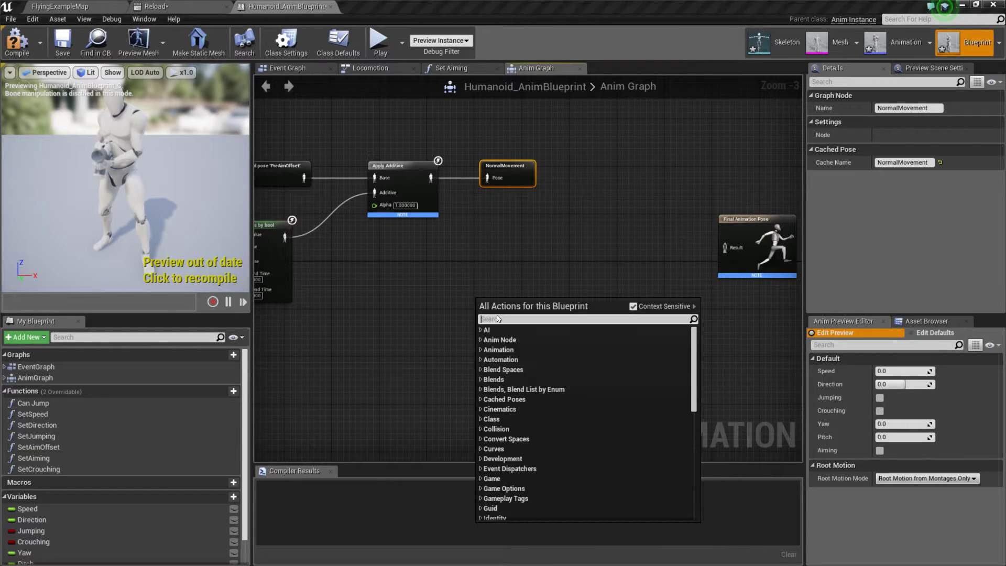
pyautogui.rightClick(438, 303)
pyautogui.rightClick(439, 303)
pyautogui.write('normal')
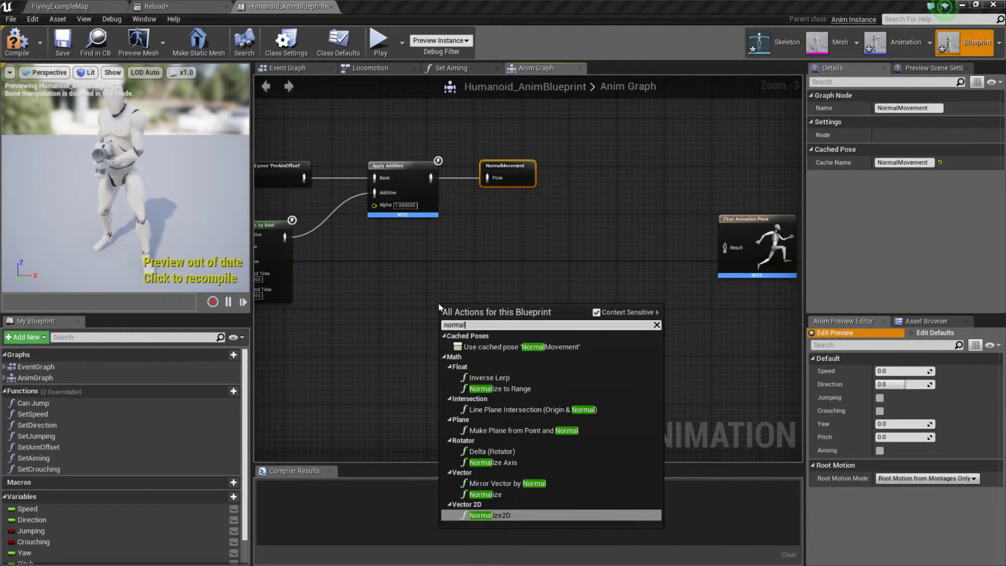
pyautogui.click(491, 346)
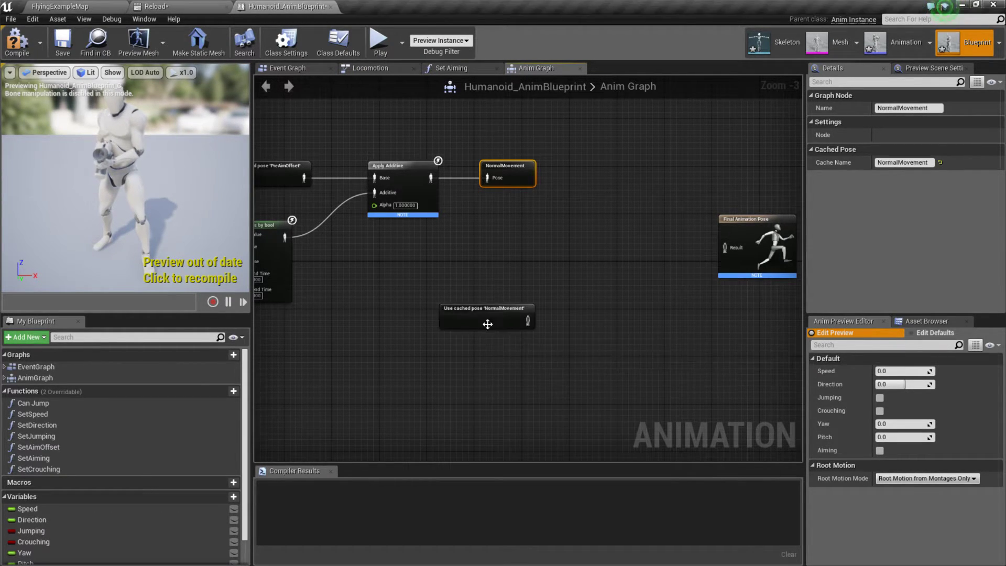
pyautogui.moveTo(488, 323); pyautogui.dragTo(506, 347)
pyautogui.moveTo(631, 334); pyautogui.dragTo(569, 329, button='right')
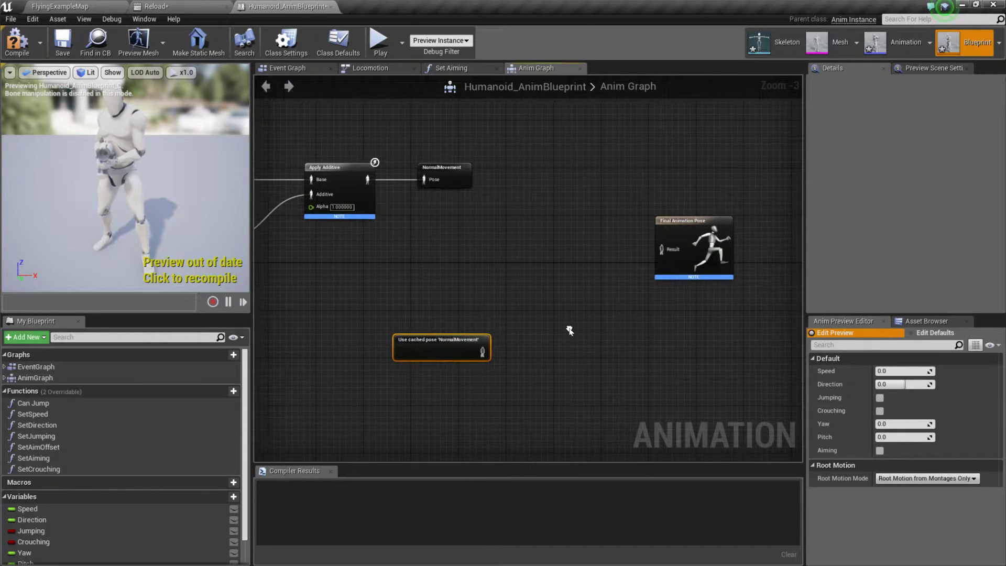
# Step: Add a Layered blend per bone node with the Use cached pose 'NormalMovement' output connected to its Base Pose input
pyautogui.moveTo(481, 352); pyautogui.dragTo(575, 351)
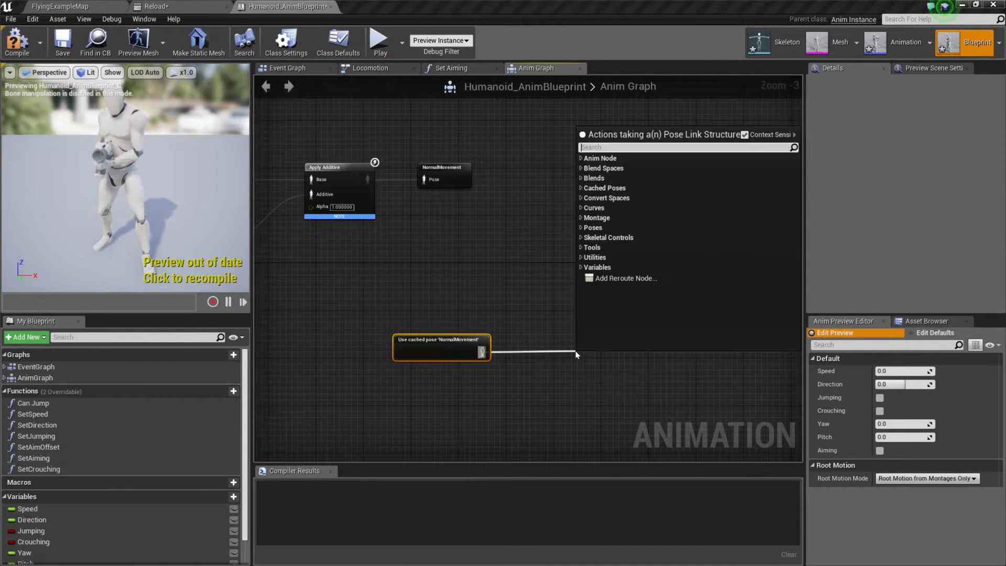
pyautogui.write('blend')
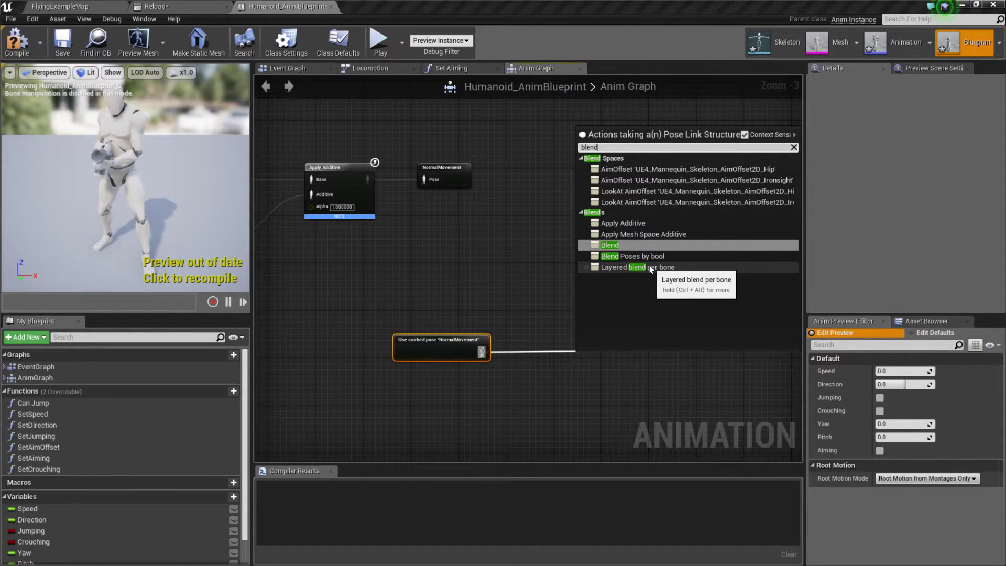
pyautogui.click(650, 268)
pyautogui.click(598, 351)
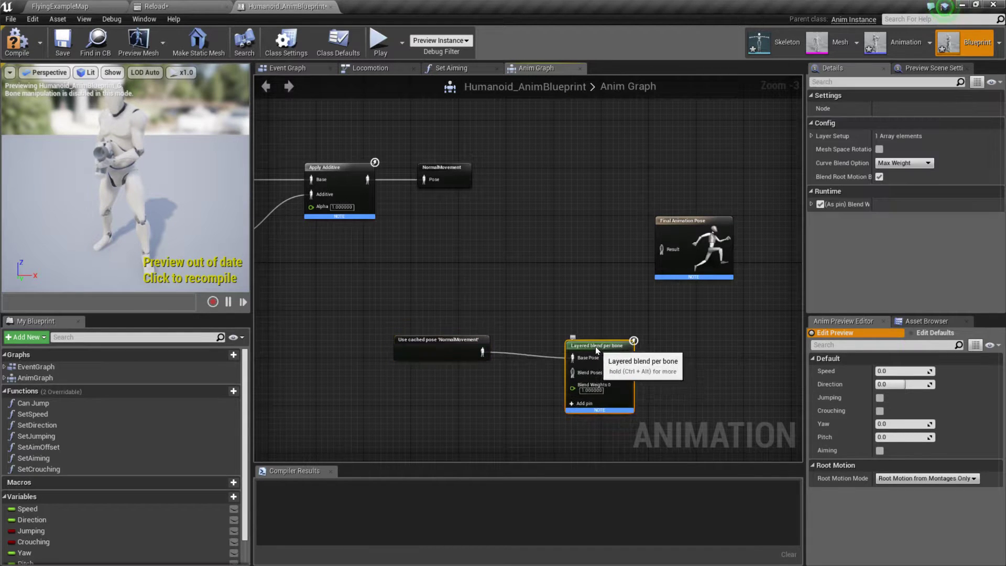
# Step: Switch to the ShooterGame editor and examine what feeds Layered blend per bone in HeroTPP_AnimBlueprint's Anim Graph
pyautogui.hotkey('alt', 'Tab')
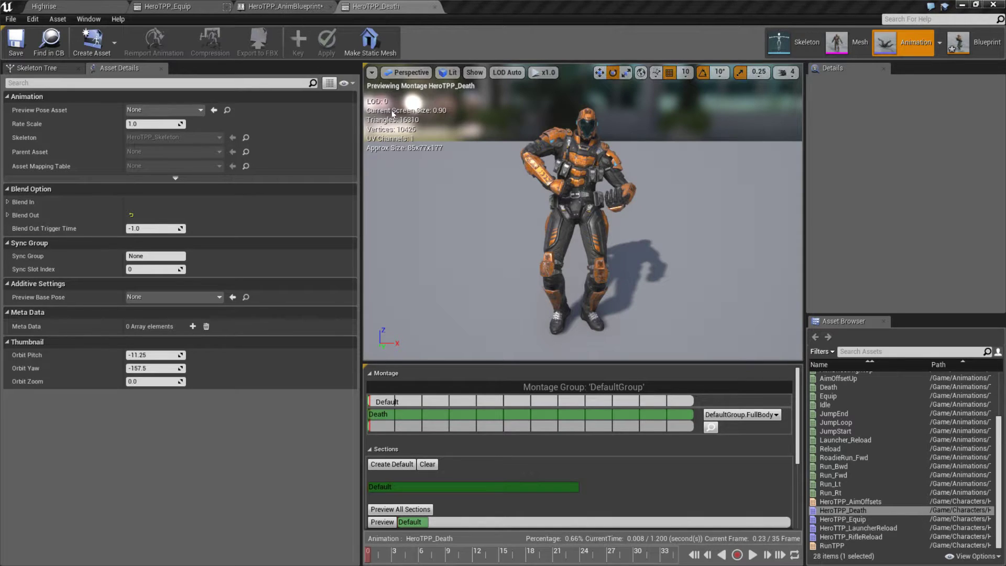
pyautogui.click(292, 6)
pyautogui.moveTo(751, 264); pyautogui.dragTo(283, 275, button='right')
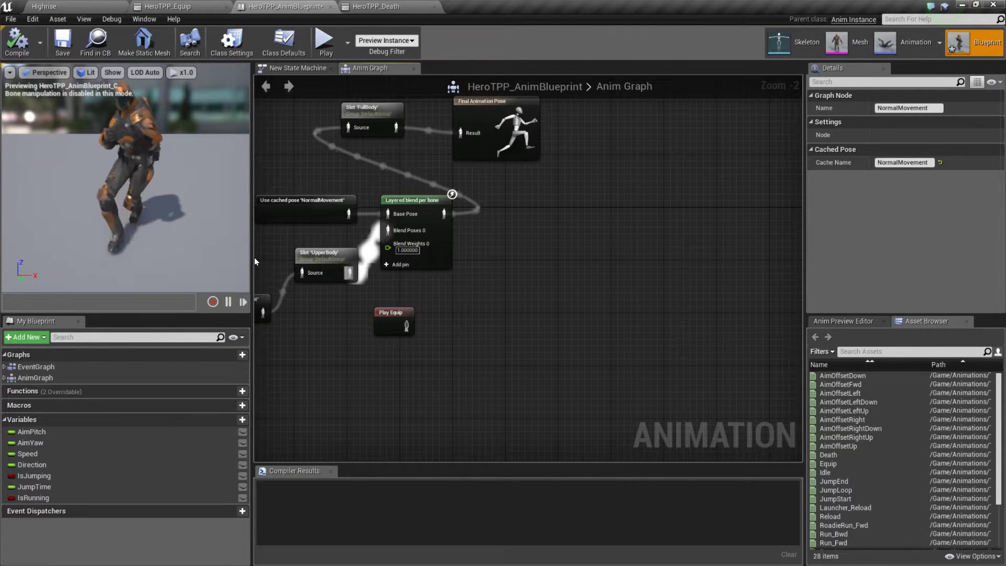
# Step: Switch back to the ActOfPardon editor and add a second Use cached pose 'NormalMovement' node below the first one
pyautogui.hotkey('alt', 'Tab')
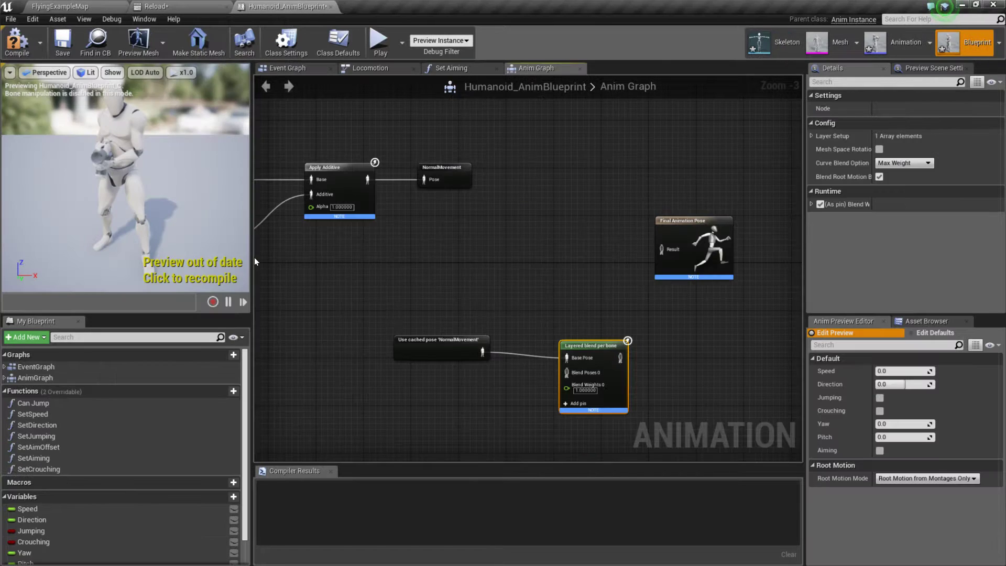
pyautogui.moveTo(478, 317); pyautogui.dragTo(495, 273, button='right')
pyautogui.moveTo(591, 300); pyautogui.dragTo(565, 293)
pyautogui.moveTo(673, 306); pyautogui.dragTo(749, 258, button='right')
pyautogui.rightClick(350, 303)
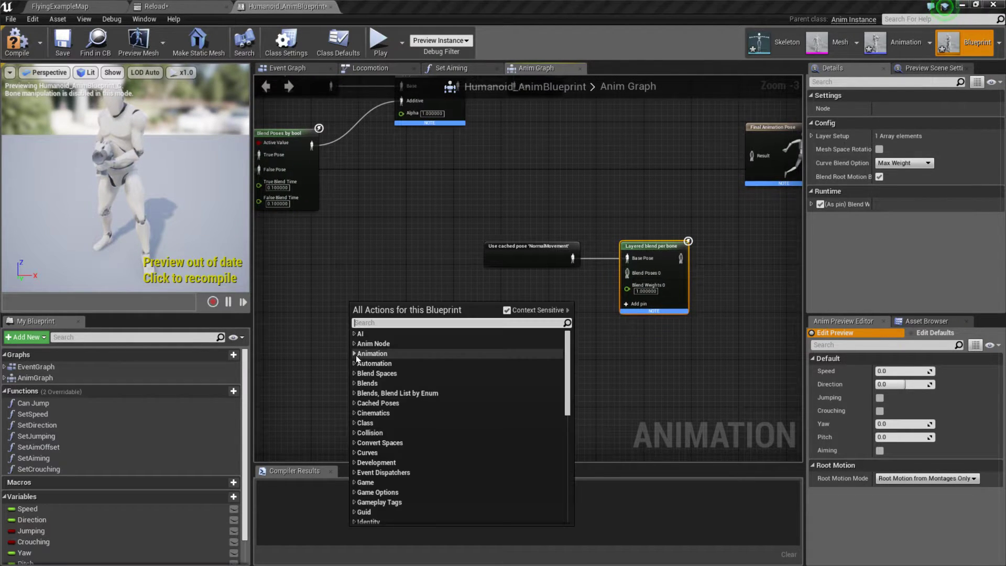
pyautogui.write('no')
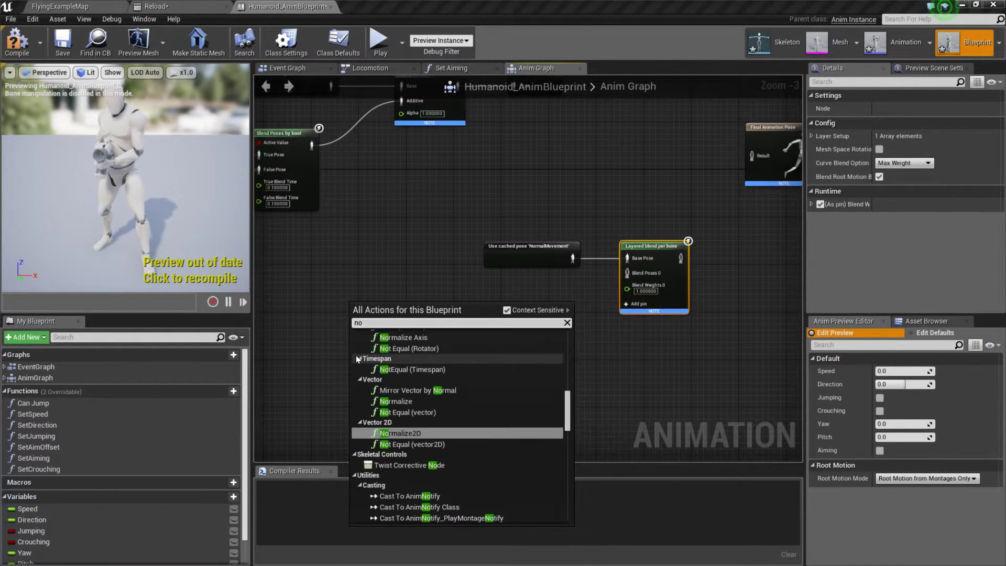
pyautogui.write('rmal')
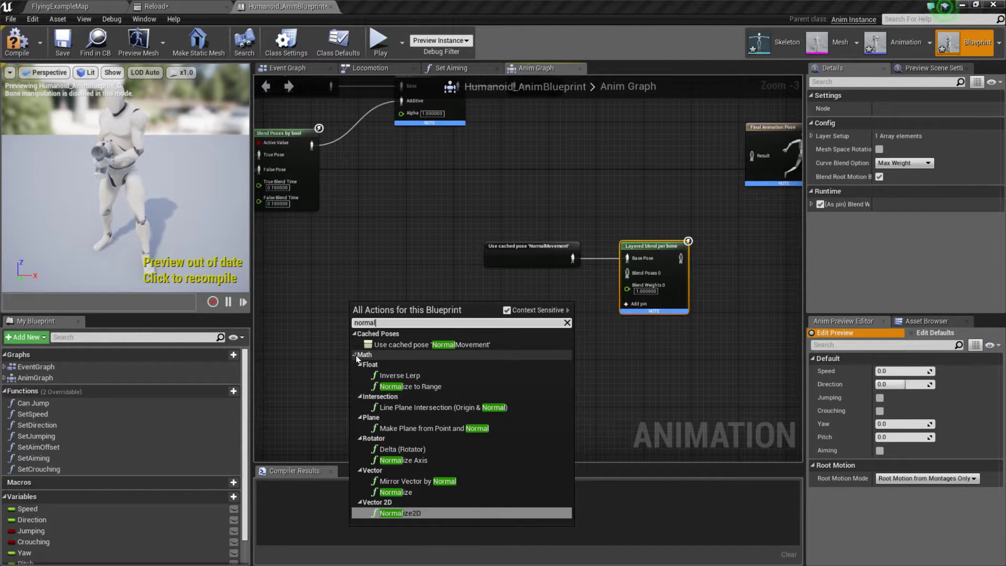
pyautogui.press('Up')
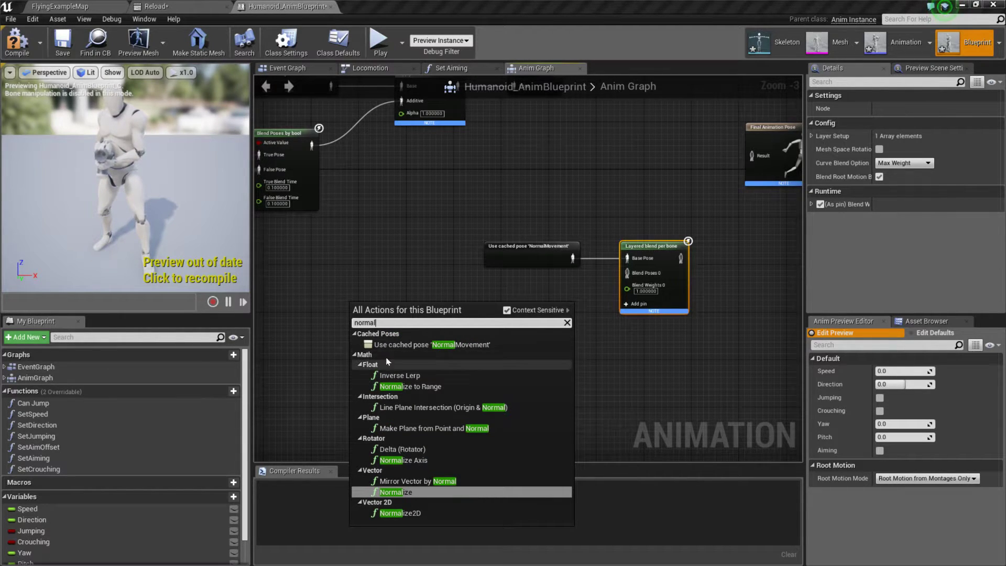
pyautogui.click(395, 344)
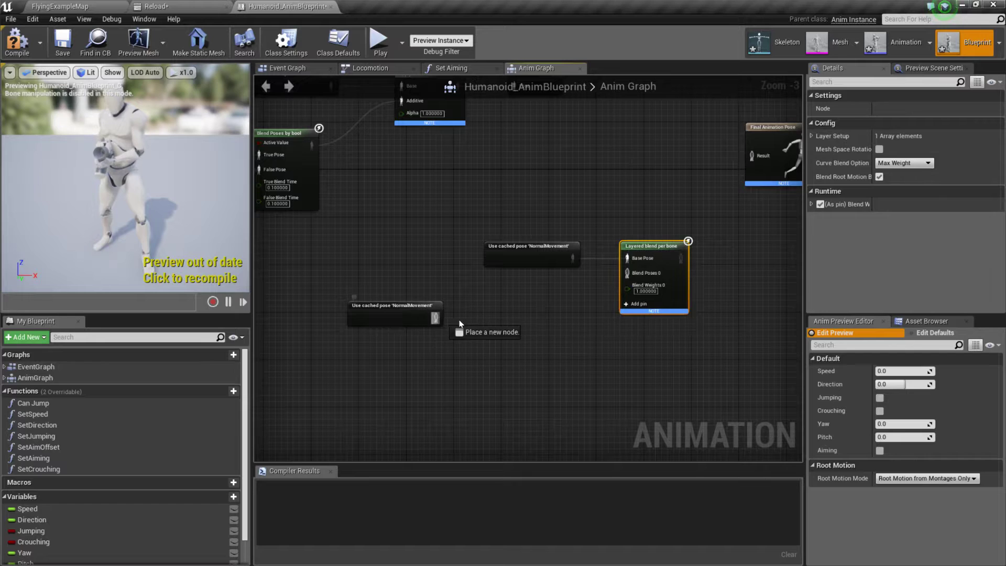
# Step: Add a Slot 'DefaultSlot' montage node with the second Use cached pose 'NormalMovement' output connected to its Source input
pyautogui.moveTo(460, 321); pyautogui.dragTo(480, 320)
pyautogui.write('U')
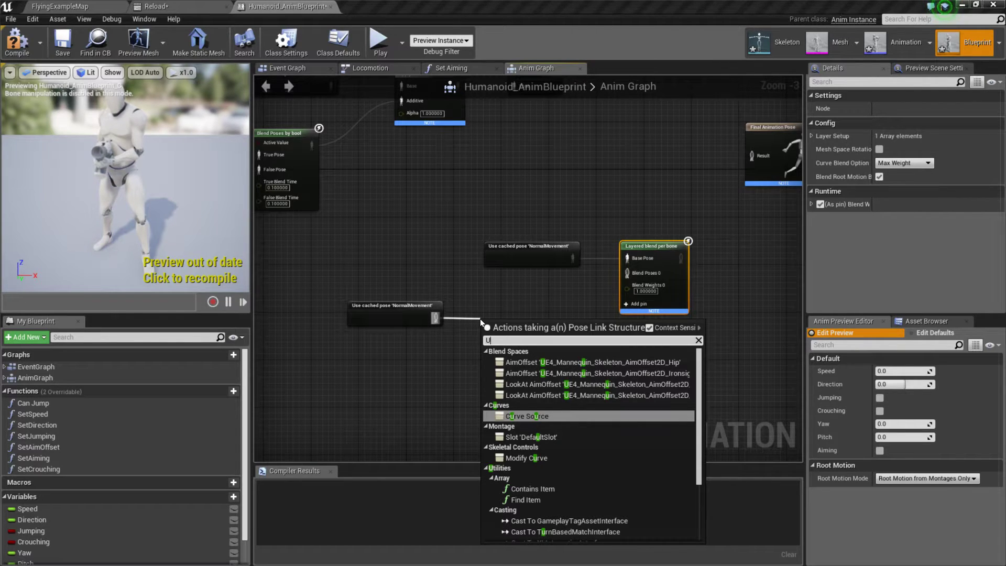
pyautogui.press('Down')
pyautogui.press('Down')
pyautogui.press('Up')
pyautogui.press('Return')
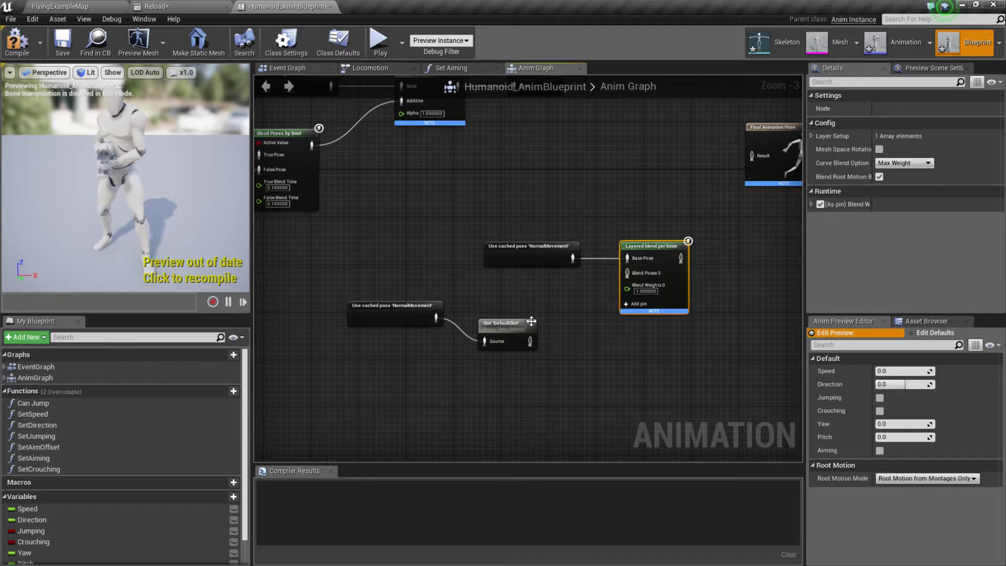
pyautogui.moveTo(583, 306); pyautogui.dragTo(456, 278, button='right')
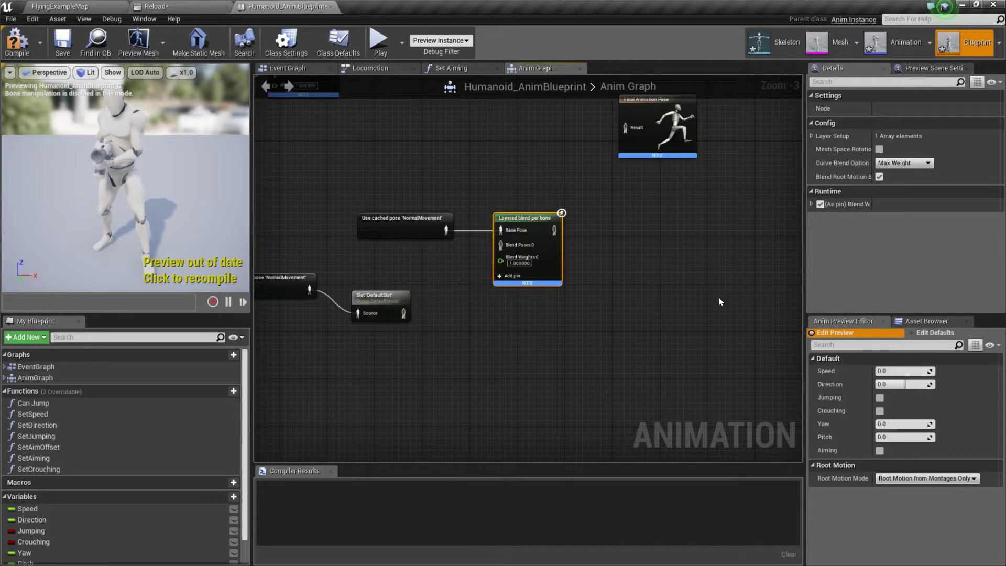
# Step: Delete the Slot 'DefaultSlot' node attached to the second Use cached pose 'NormalMovement' node in the Anim Graph
pyautogui.click(933, 68)
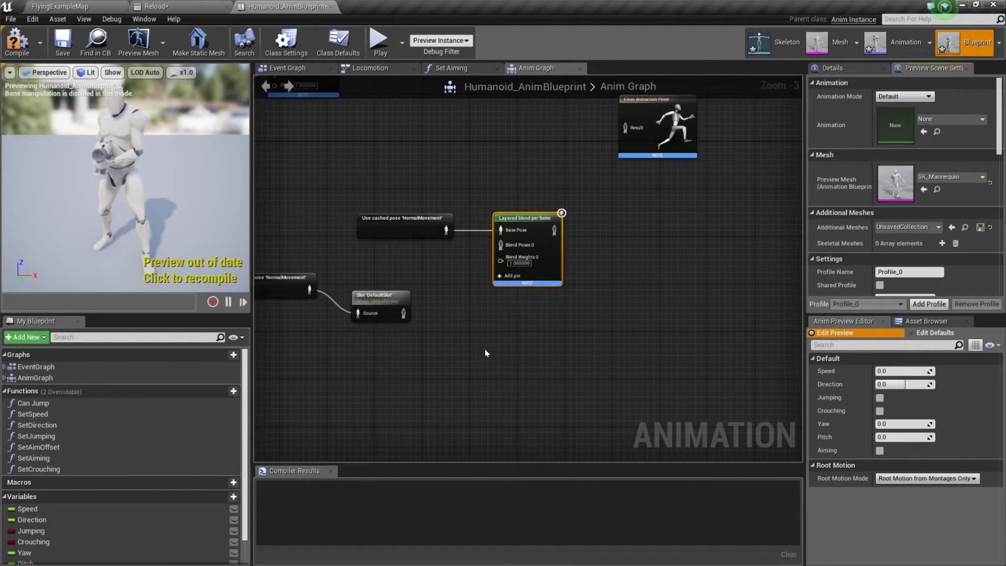
pyautogui.click(380, 304)
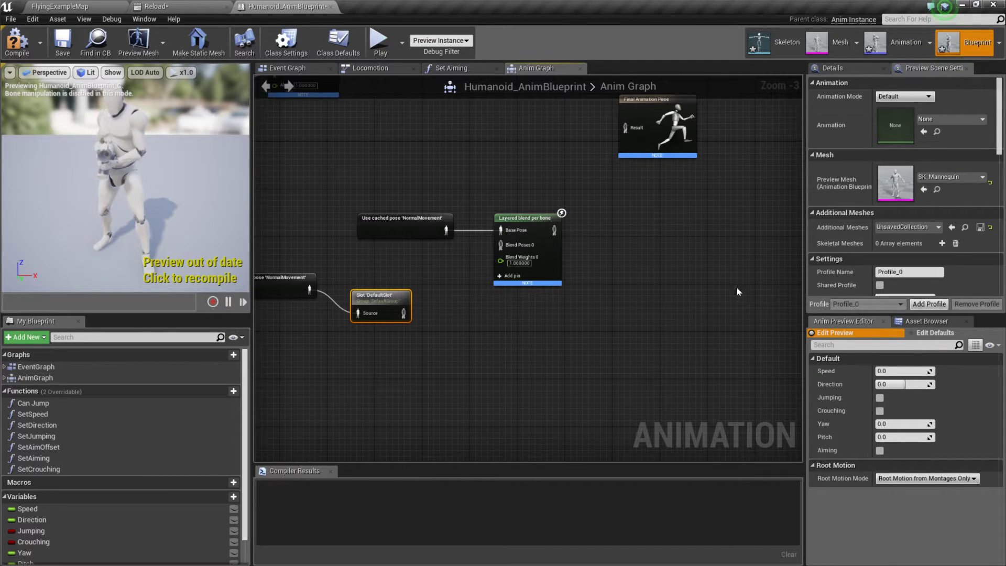
pyautogui.scroll(1, 689, 258)
pyautogui.scroll(-1, 674, 272)
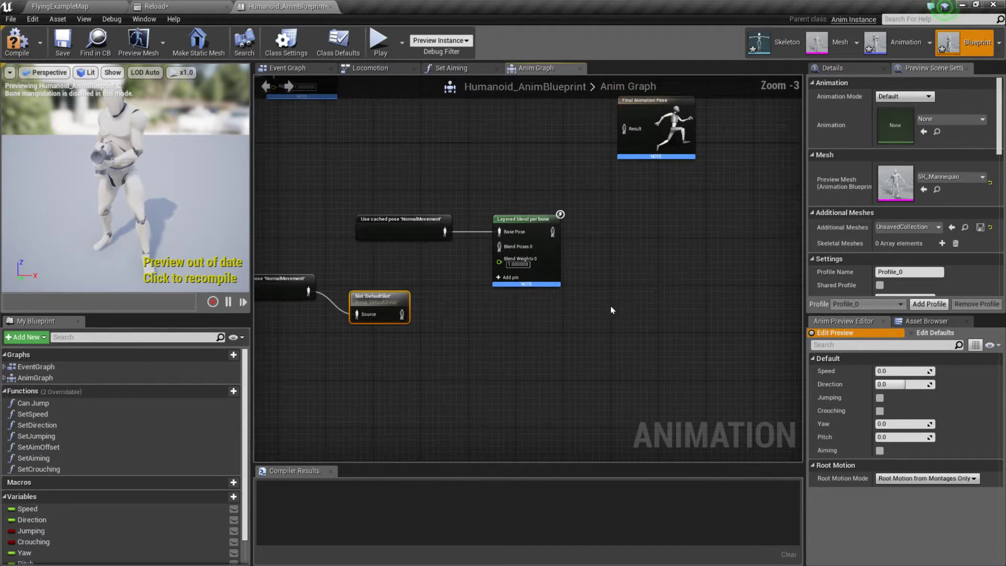
pyautogui.moveTo(611, 309); pyautogui.dragTo(549, 331, button='right')
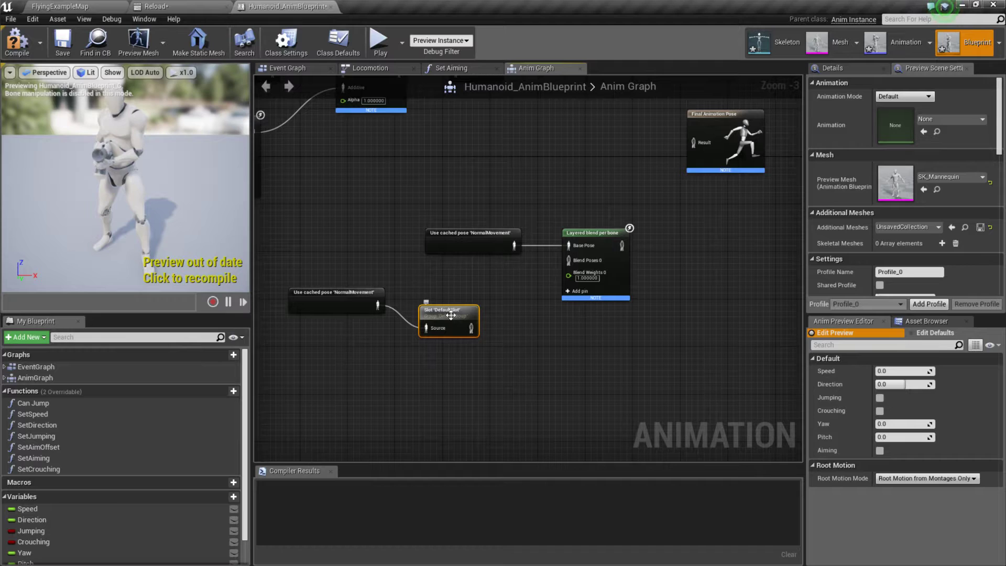
pyautogui.click(413, 348)
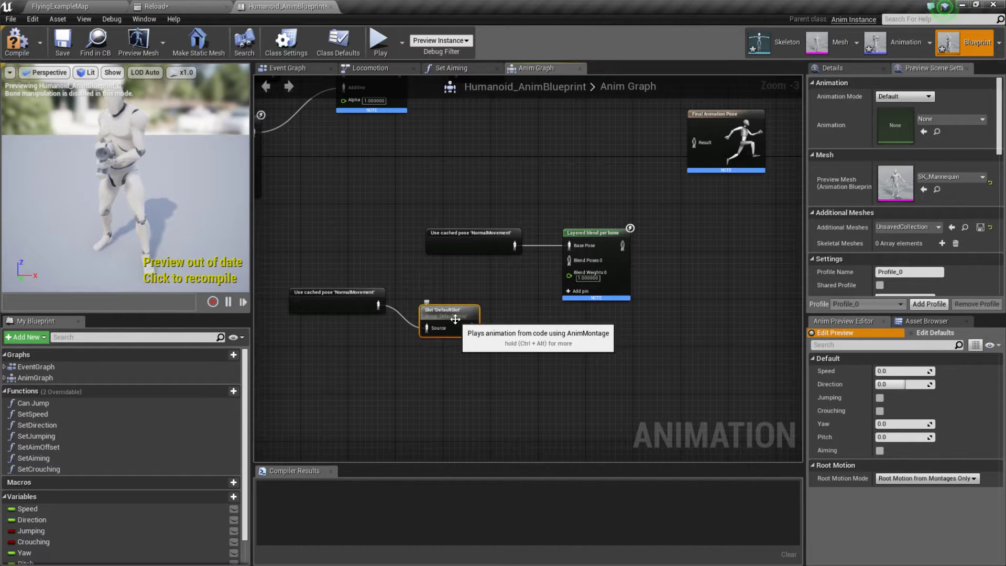
pyautogui.press('Delete')
pyautogui.moveTo(377, 306); pyautogui.dragTo(444, 338)
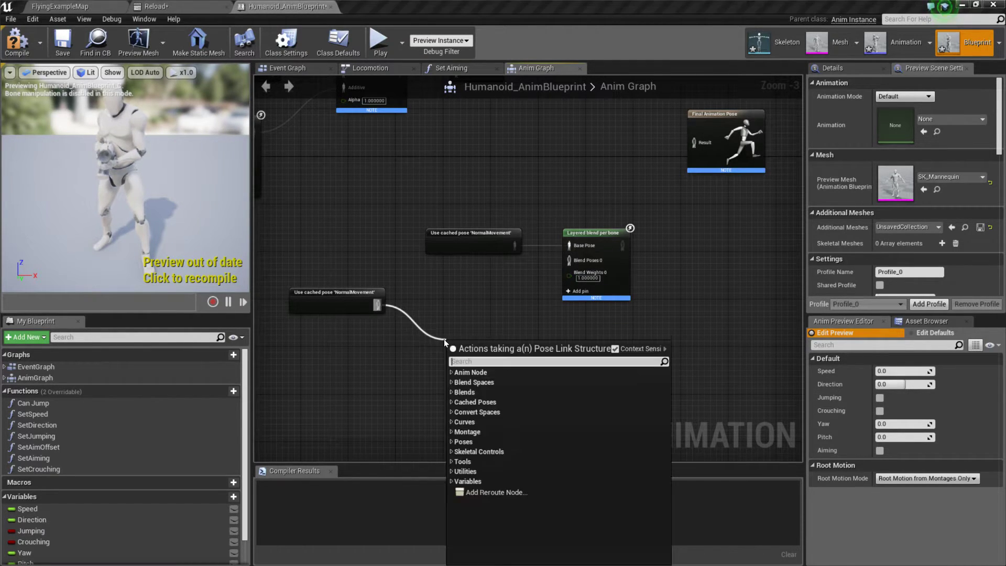
pyautogui.write('S')
pyautogui.press('BackSpace')
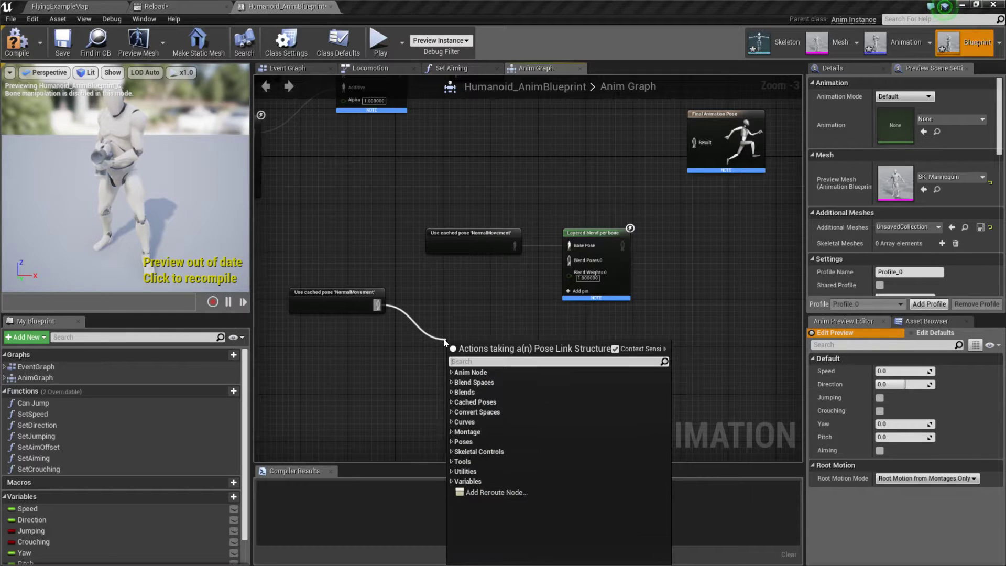
pyautogui.write('Slot')
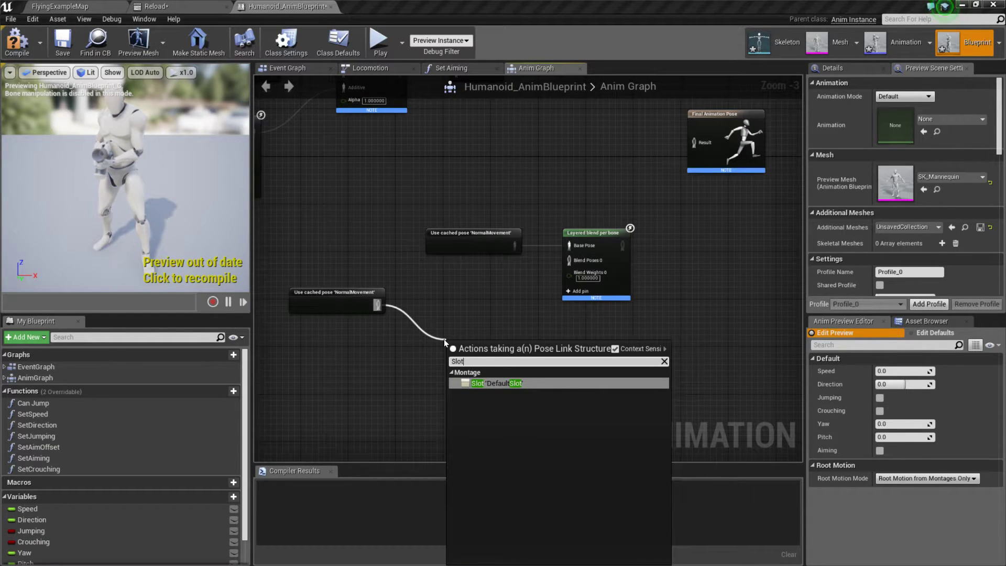
pyautogui.press('BackSpace')
pyautogui.press('BackSpace')
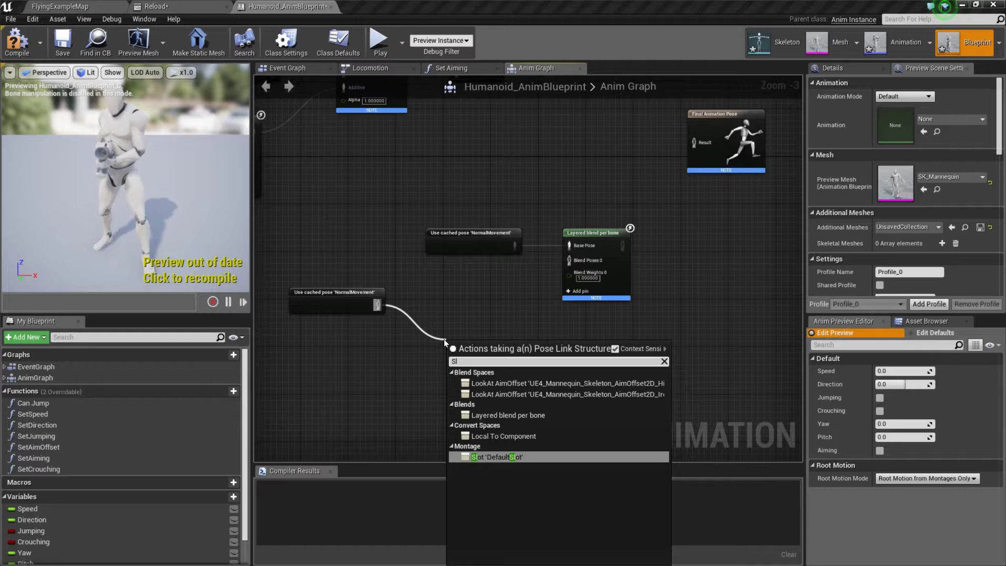
pyautogui.click(504, 312)
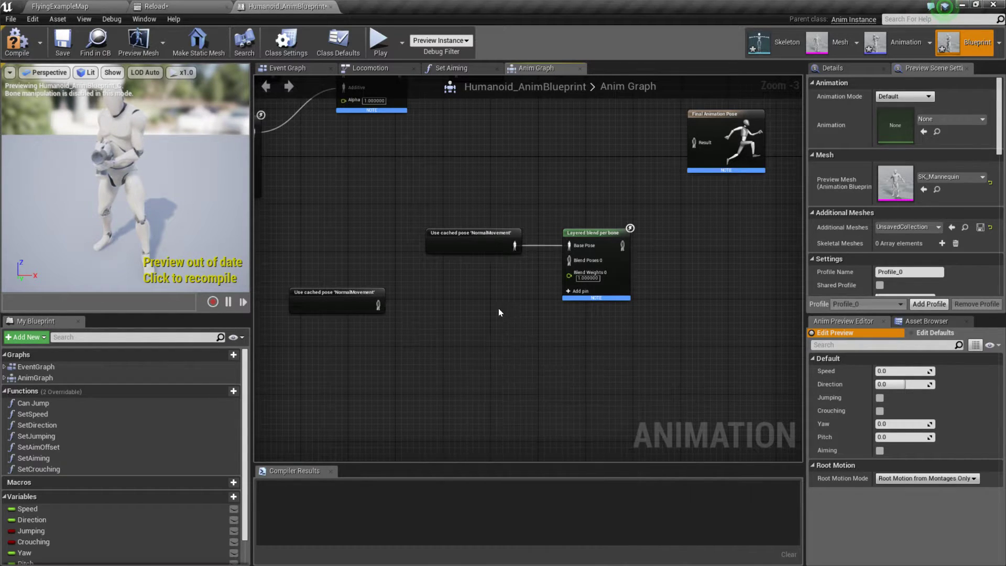
# Step: Switch to Chrome and search Google for "ue4 create anim montage slot" in a new tab
pyautogui.hotkey('alt', 'Tab')
pyautogui.click(490, 390)
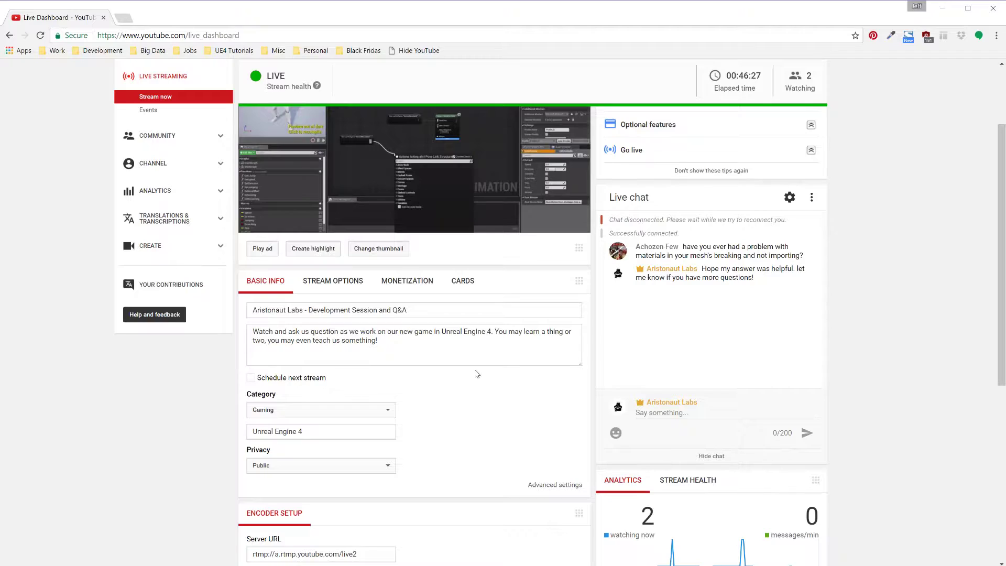
pyautogui.click(123, 19)
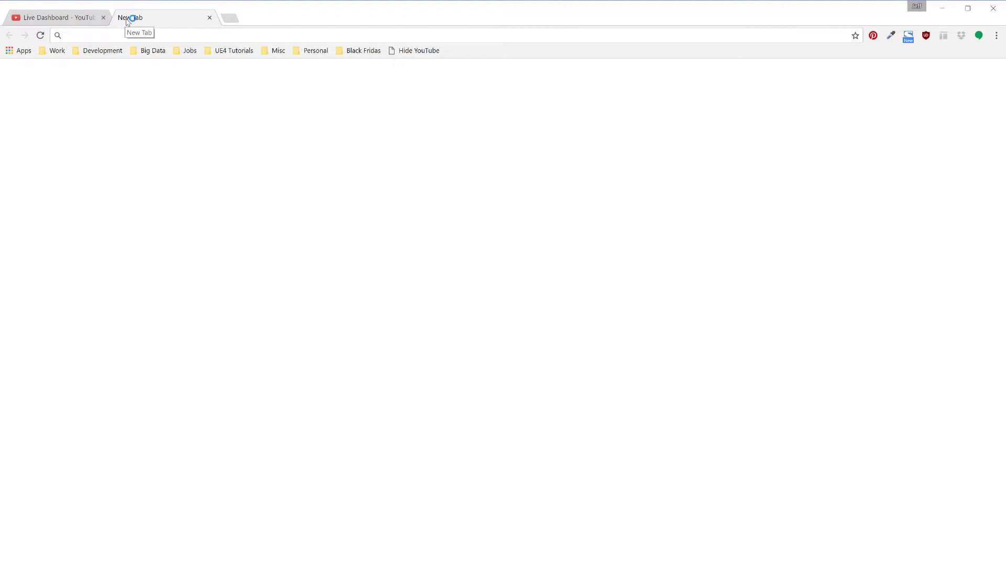
pyautogui.write('ue4 create')
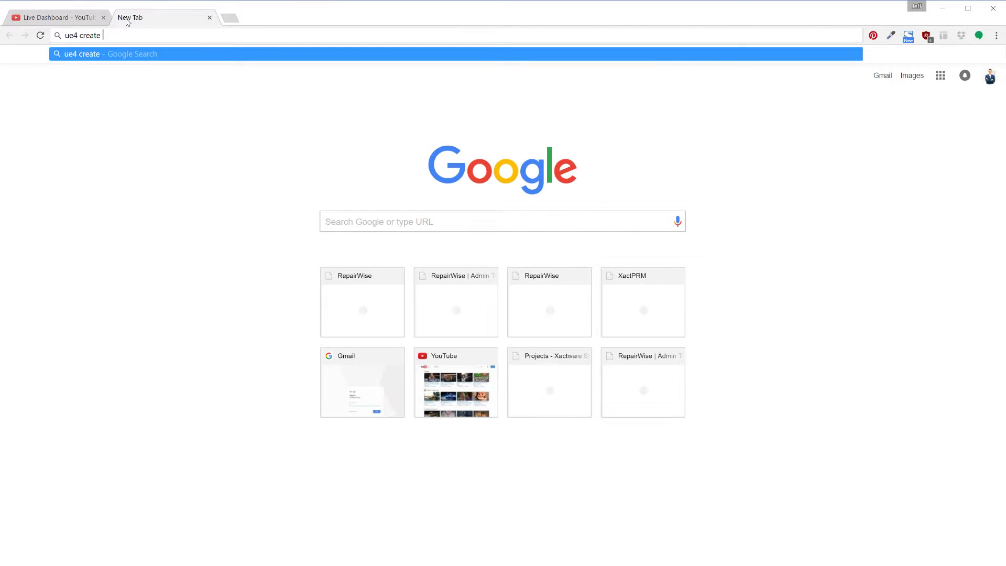
pyautogui.write(' anim montage ')
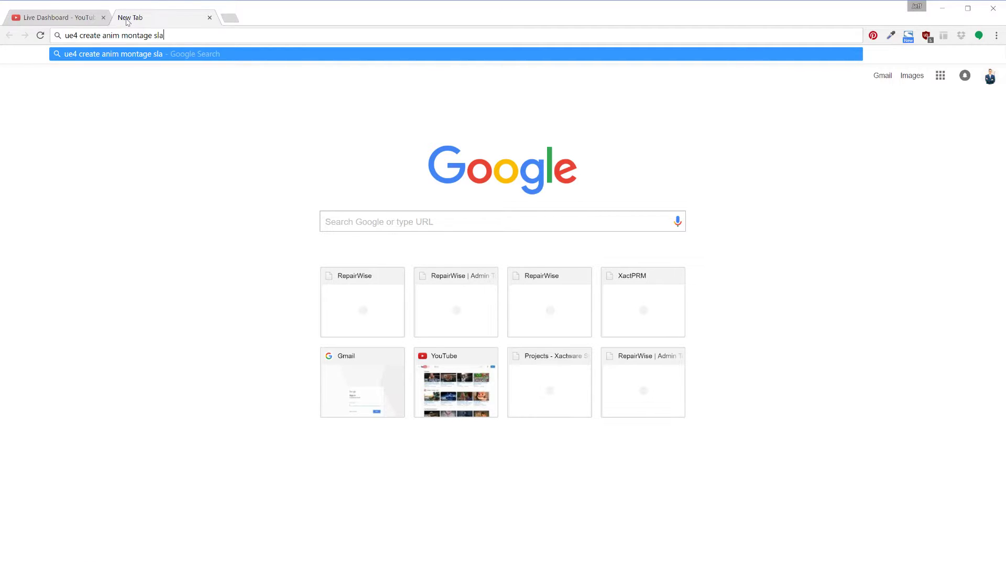
pyautogui.write('slot')
pyautogui.press('Return')
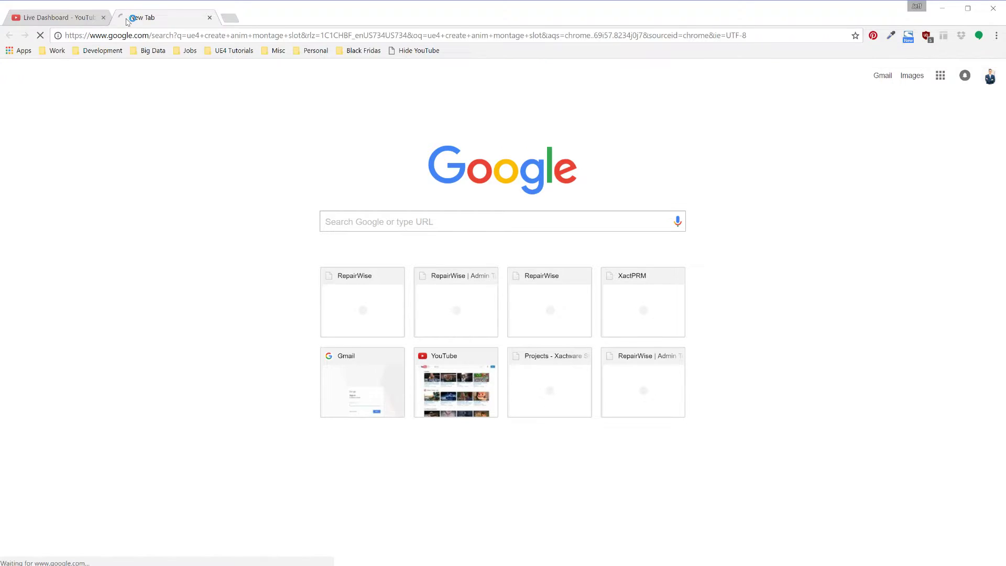
# Step: Open Unreal Engine's AnimMontage documentation page from the search results in a separate tab and bring it to the front
pyautogui.rightClick(213, 162)
pyautogui.click(246, 169)
pyautogui.click(282, 16)
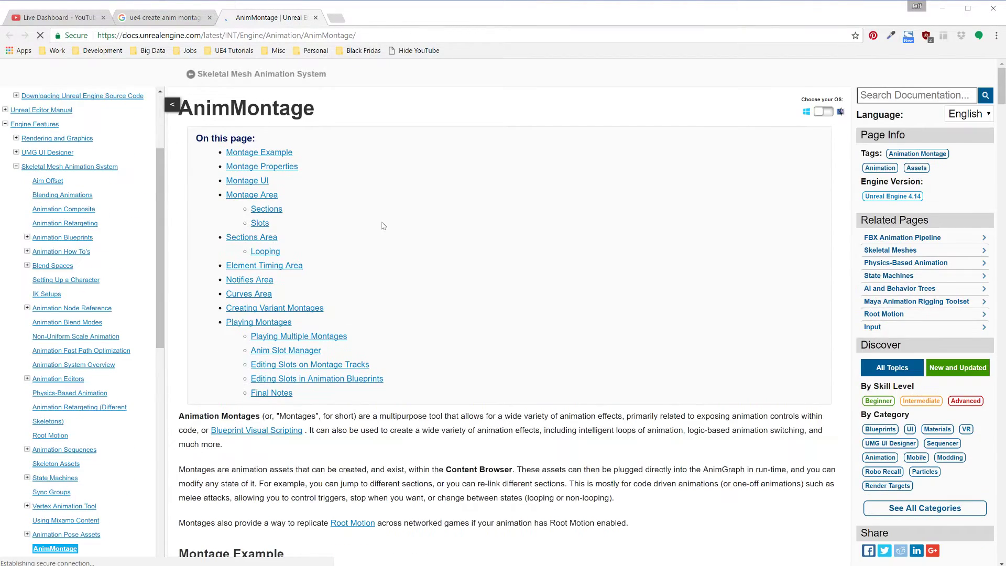
# Step: Look through the AnimMontage documentation for how slots and groups are created and managed in the Anim Slot Manager
pyautogui.scroll(-15, 383, 225)
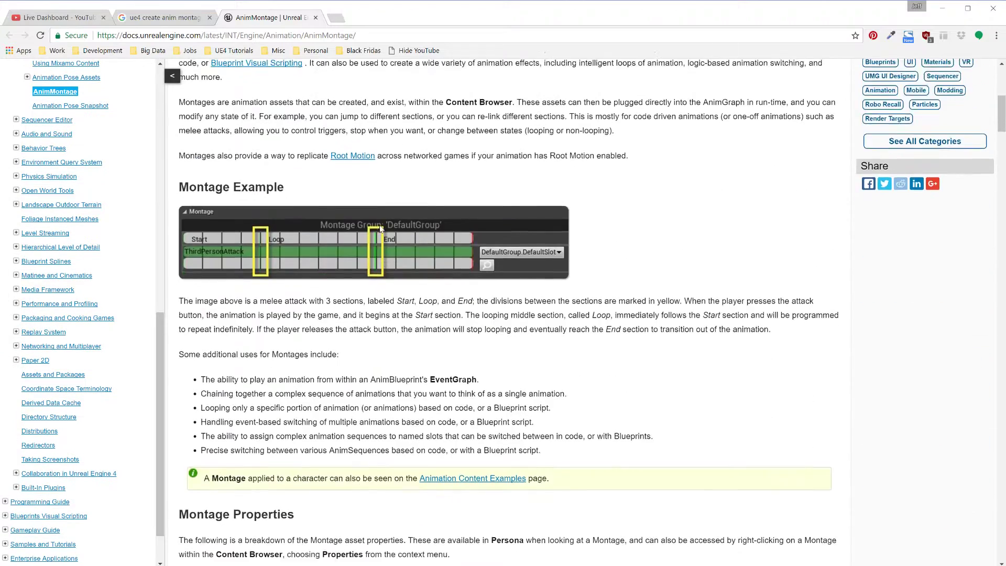
pyautogui.scroll(7, 380, 229)
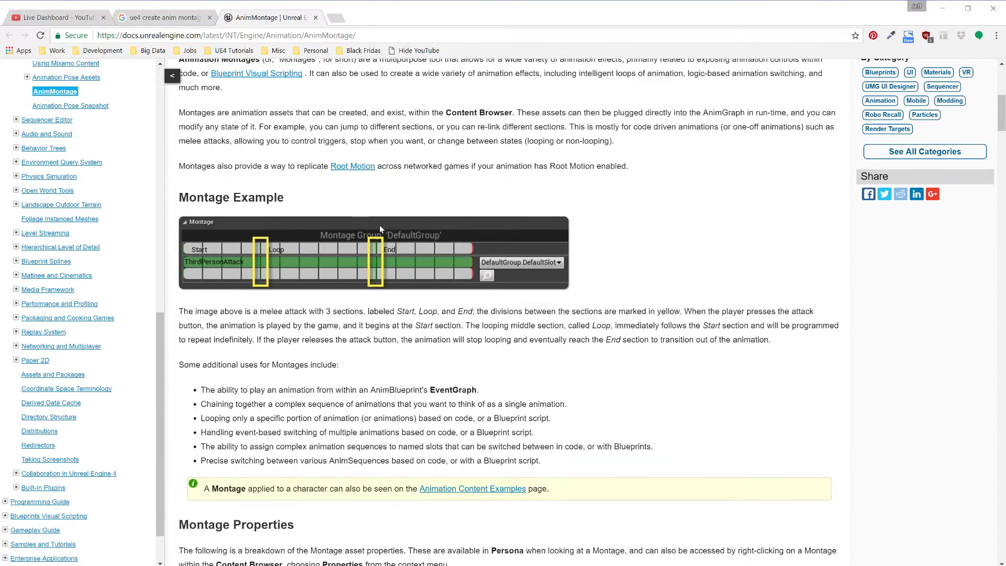
pyautogui.scroll(-20, 380, 229)
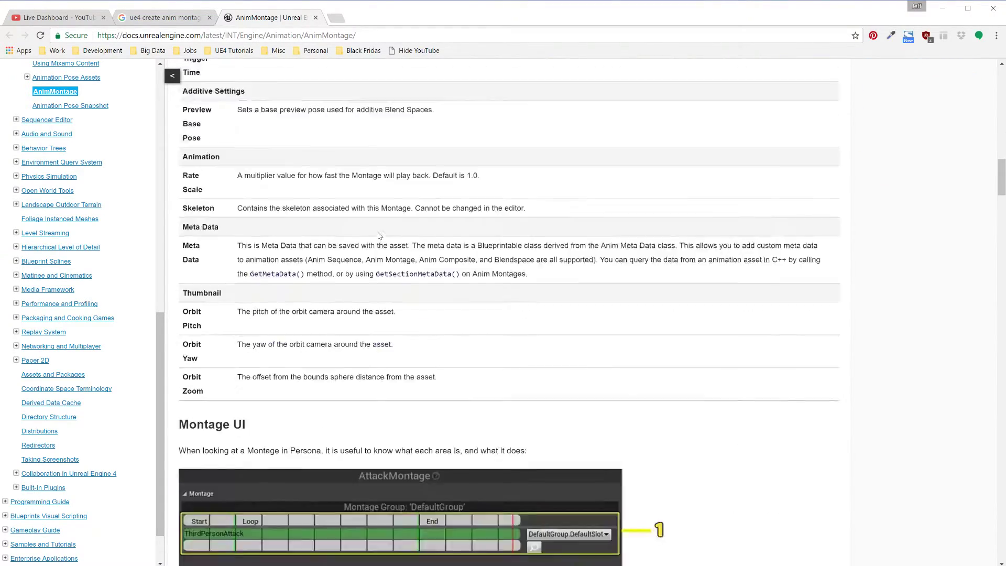
pyautogui.scroll(-18, 380, 236)
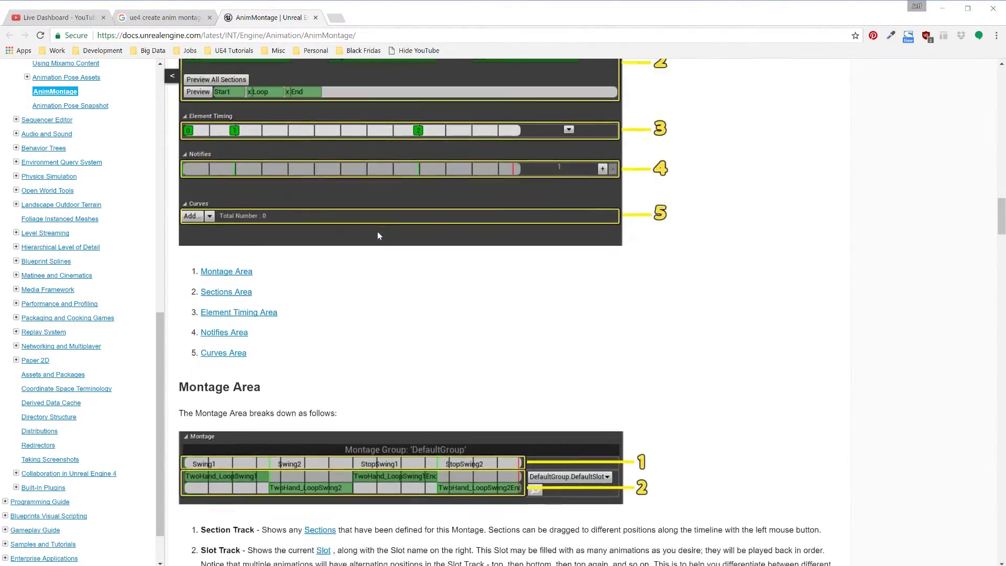
pyautogui.scroll(-20, 380, 236)
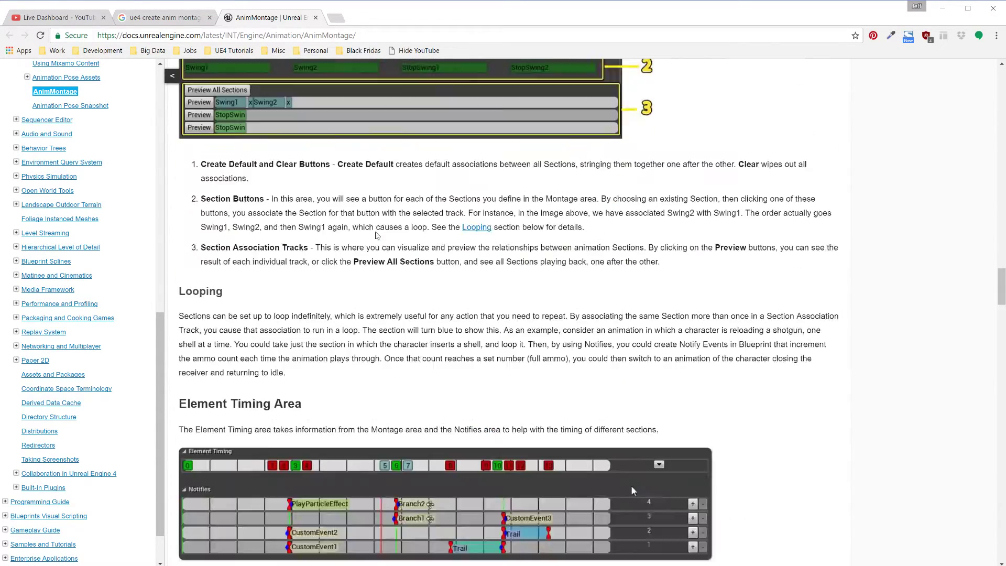
pyautogui.scroll(-11, 633, 83)
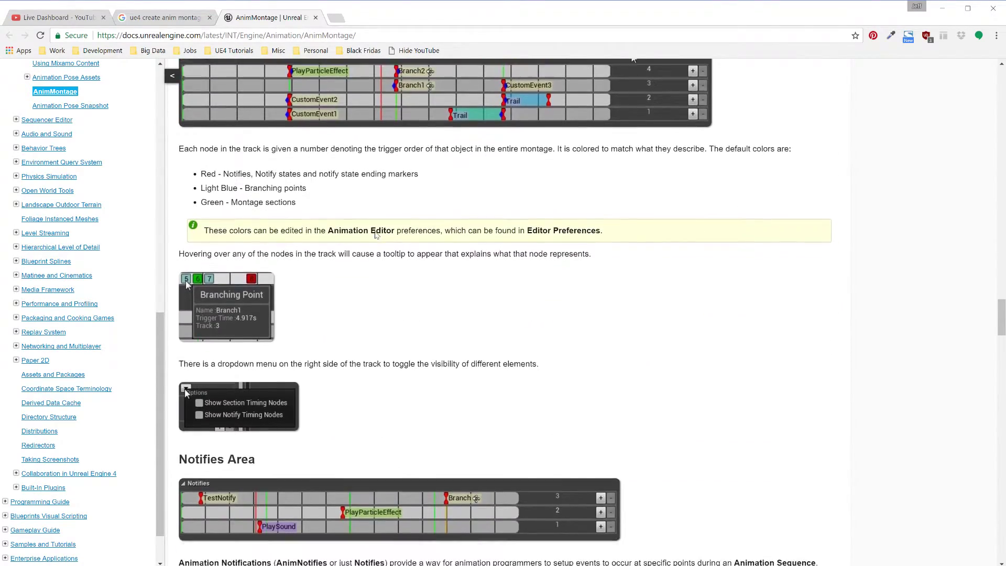
pyautogui.scroll(-6, 371, 254)
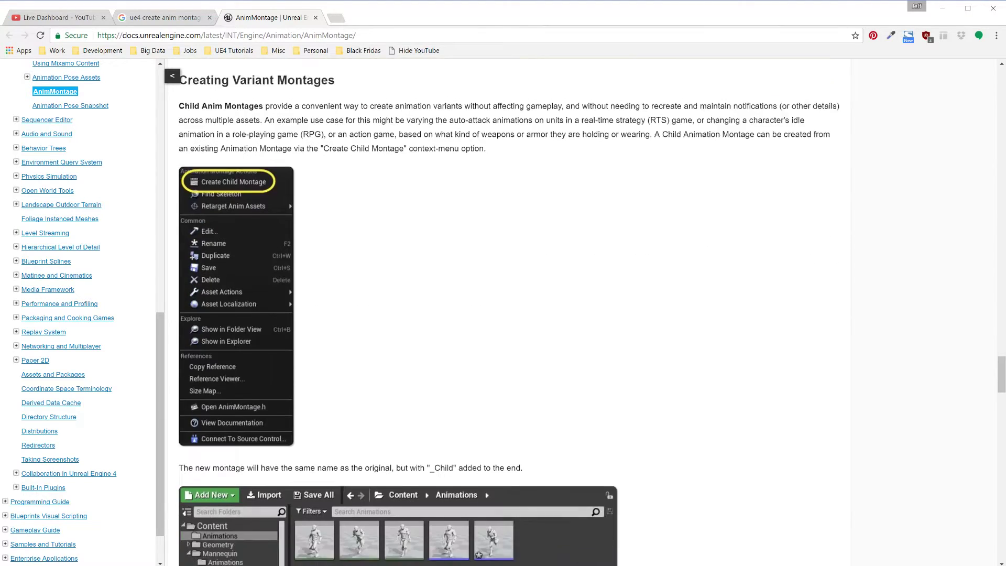
pyautogui.scroll(-16, 371, 255)
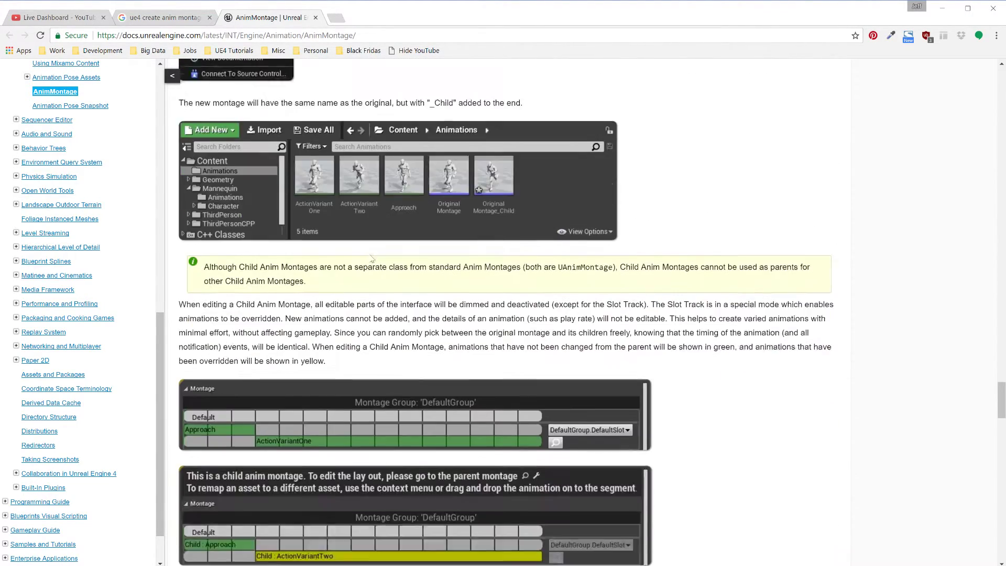
pyautogui.scroll(-7, 595, 315)
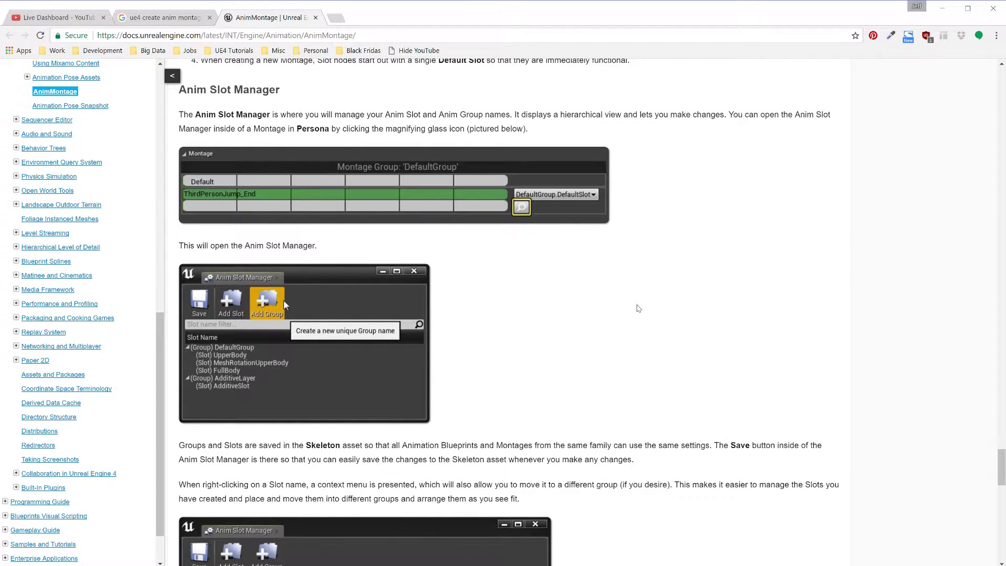
pyautogui.scroll(-3, 650, 387)
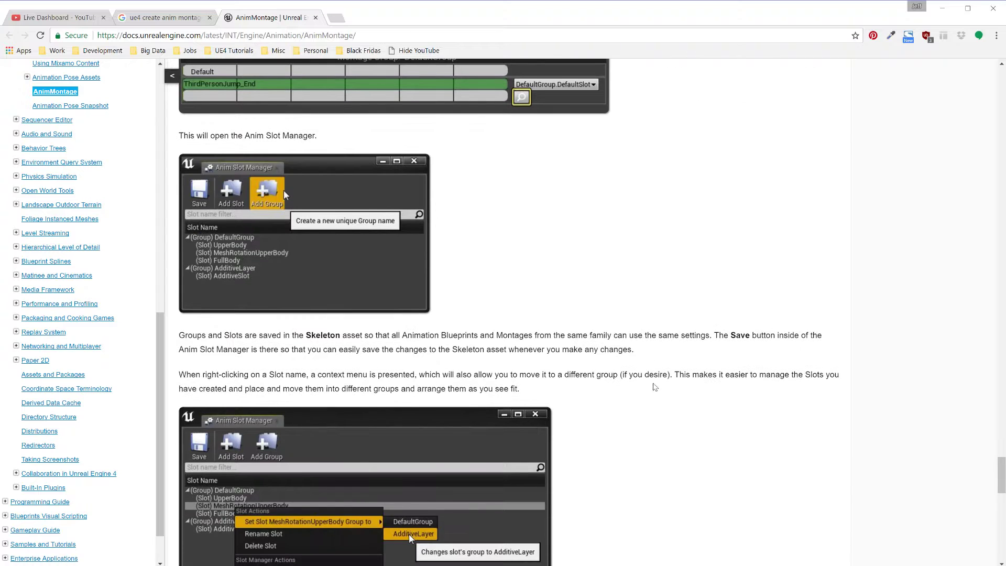
pyautogui.scroll(-1, 724, 392)
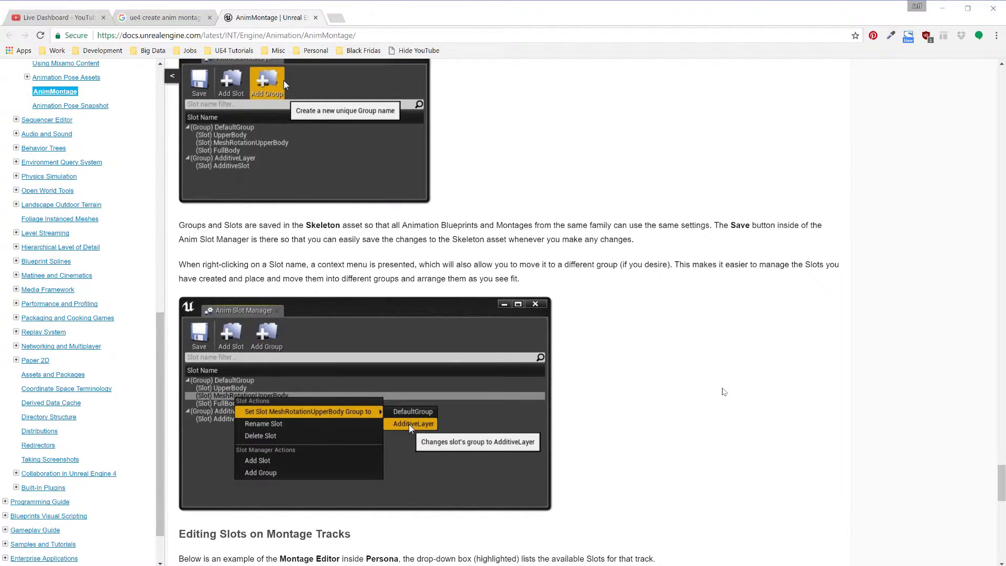
pyautogui.scroll(1, 716, 390)
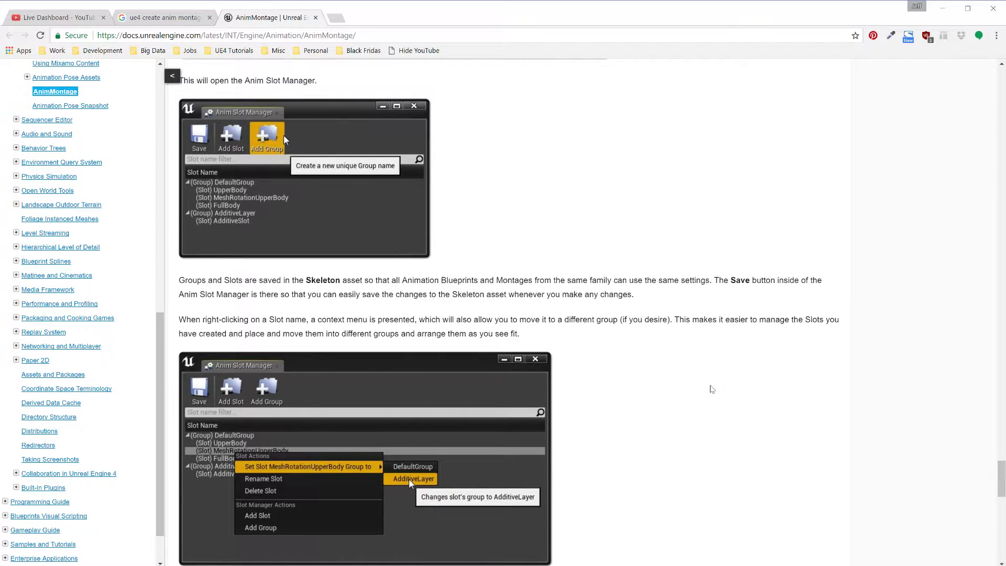
# Step: Switch to the ShooterGame editor and view the HeroTPP_Equip montage to examine its slot assignment and Anim Slot Manager
pyautogui.hotkey('alt', 'Tab')
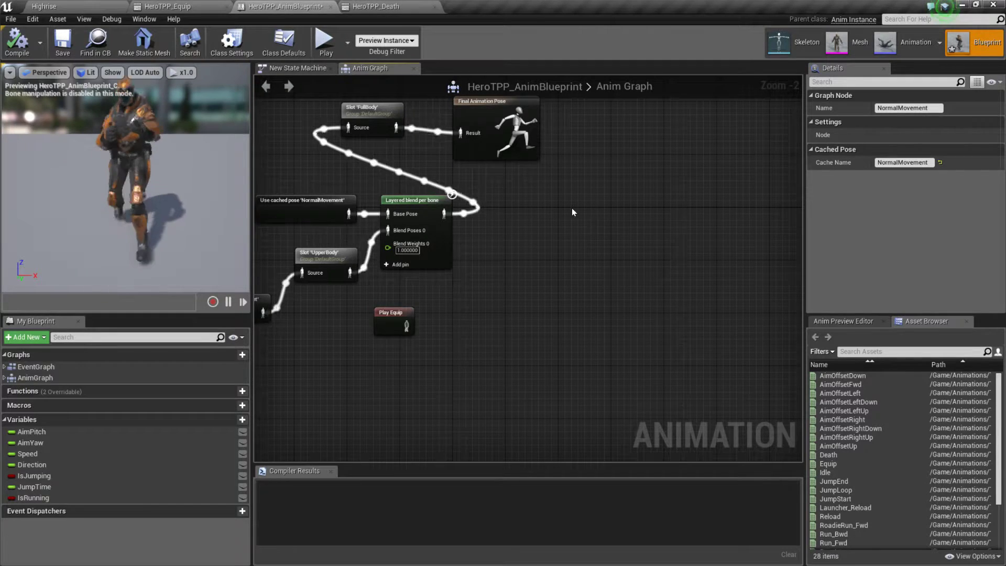
pyautogui.moveTo(571, 209); pyautogui.dragTo(676, 271, button='right')
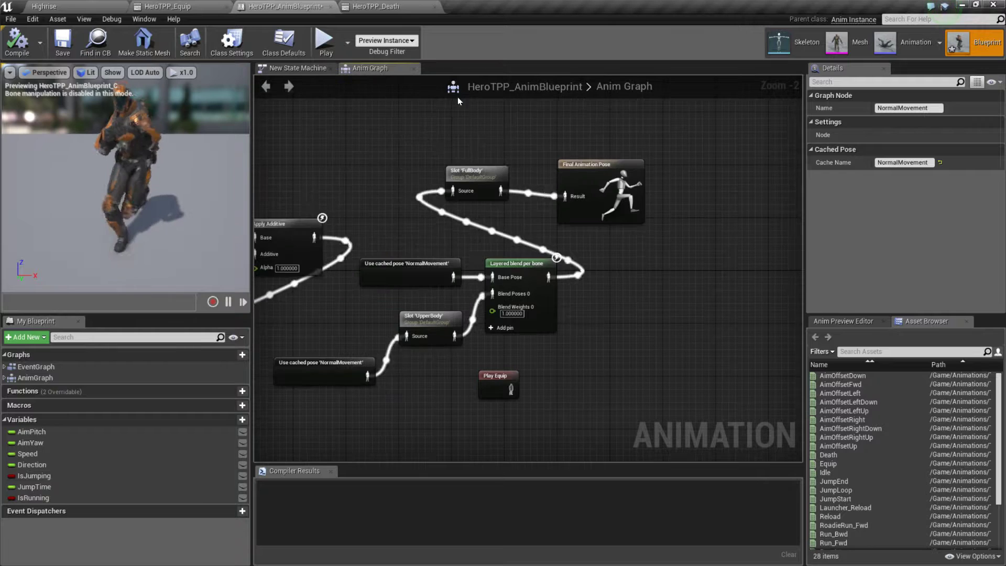
pyautogui.click(180, 7)
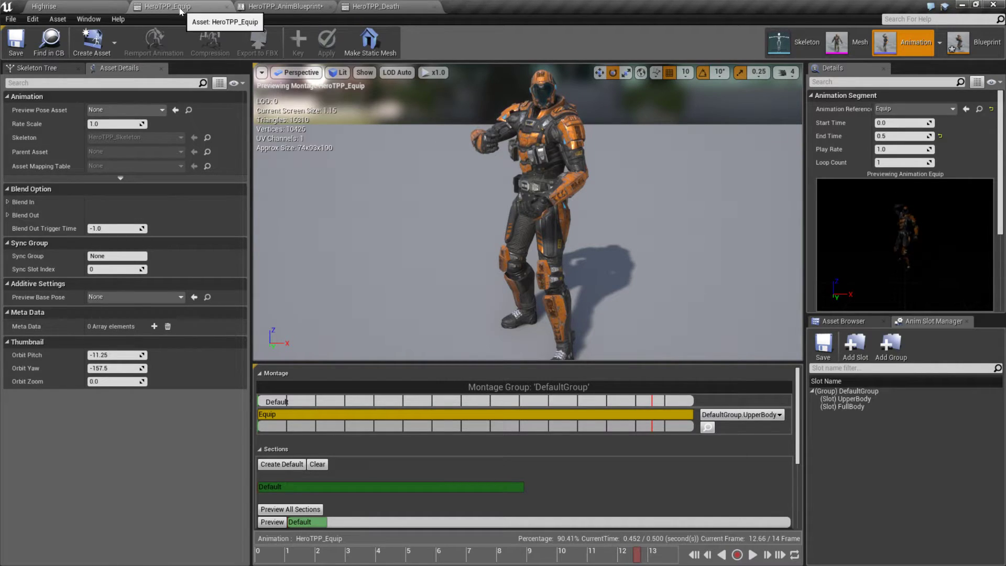
# Step: Return to the AnimMontage documentation in Chrome and read the Editing Slots on Montage Tracks section
pyautogui.hotkey('alt', 'Tab')
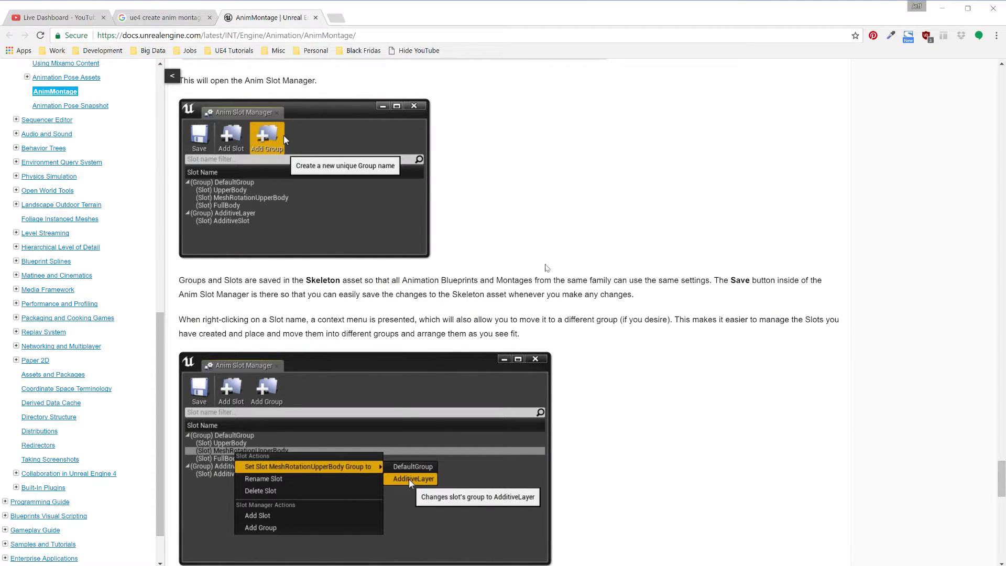
pyautogui.scroll(-1, 570, 253)
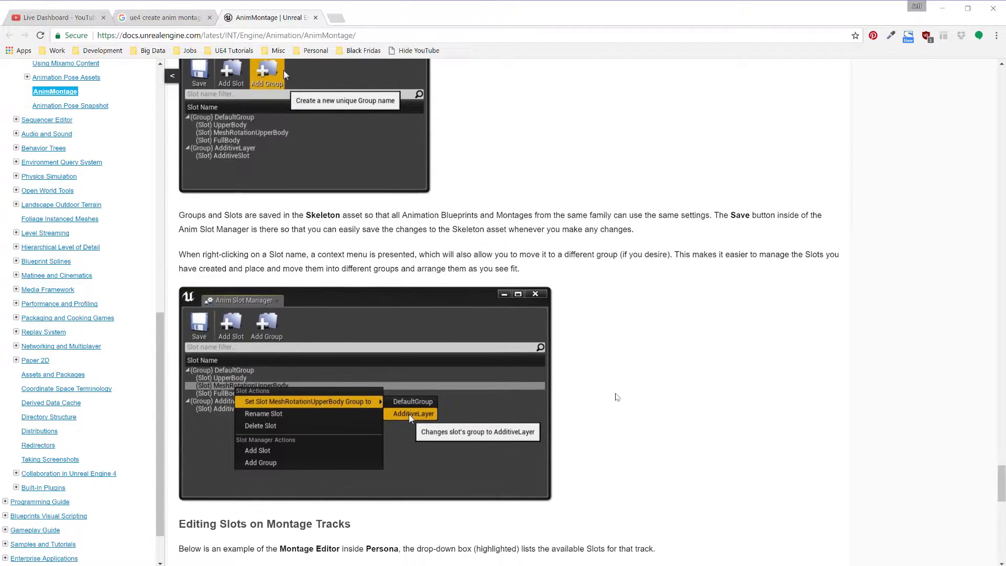
pyautogui.scroll(-4, 617, 396)
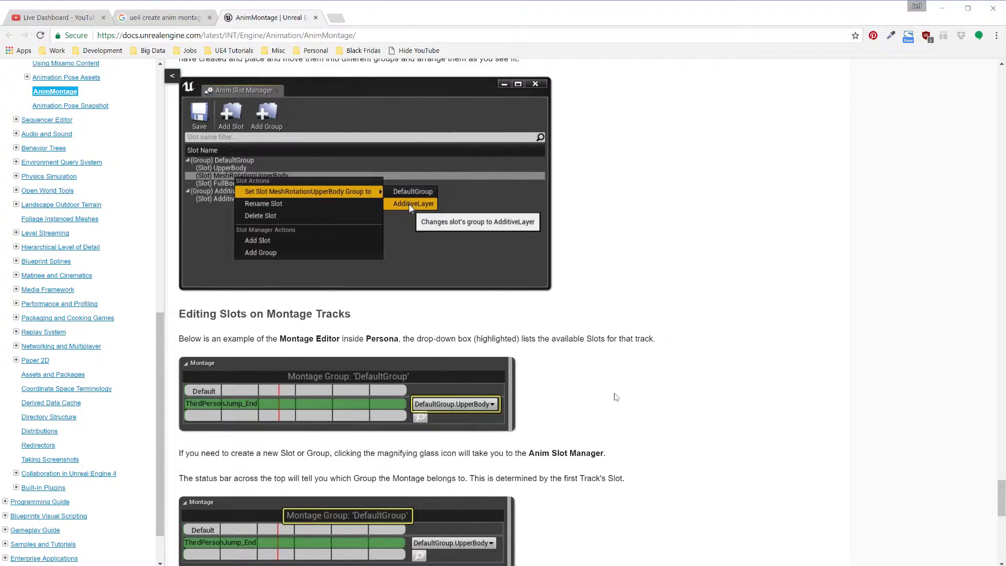
pyautogui.scroll(-4, 617, 396)
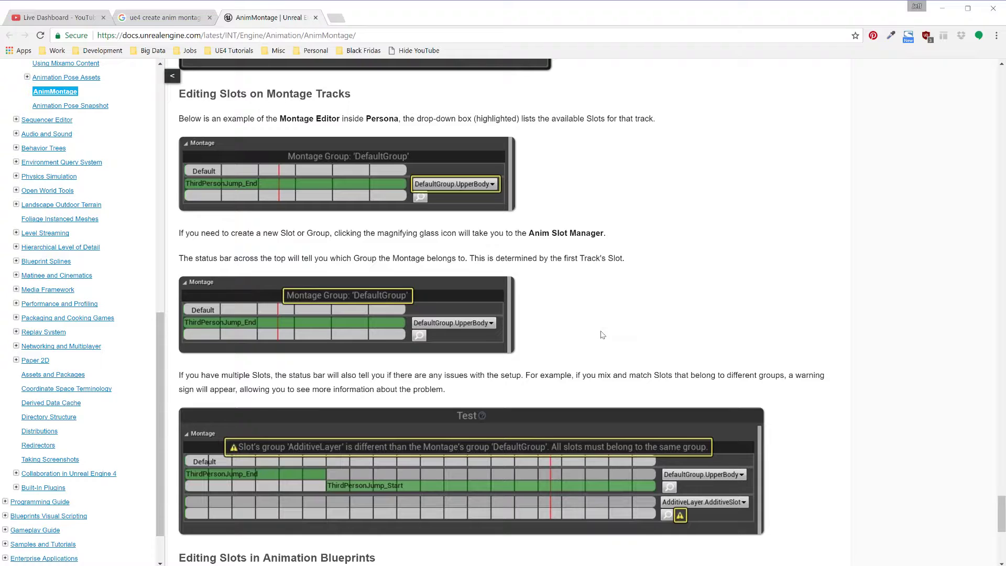
# Step: Read the AnimMontage page's Editing Slots in Animation Blueprints section, and return to Humanoid_AnimBlueprint in the ActOfPardon editor
pyautogui.scroll(-6, 603, 335)
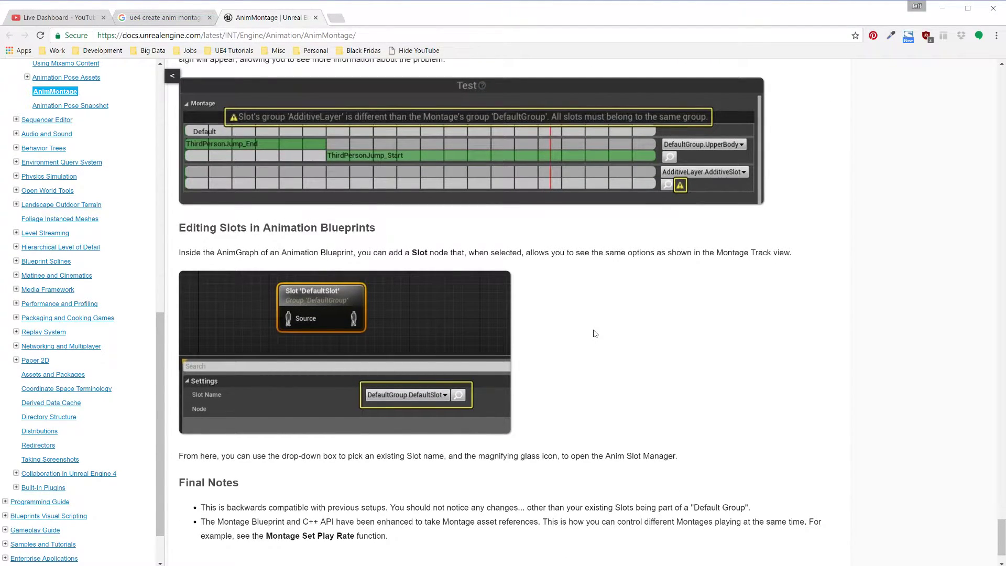
pyautogui.scroll(-2, 596, 331)
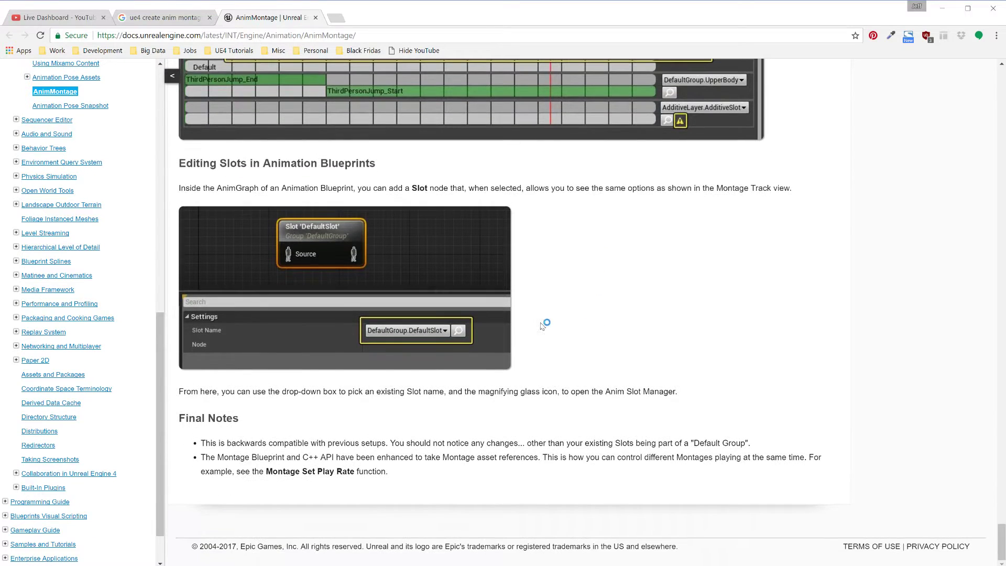
pyautogui.hotkey('alt', 'Tab')
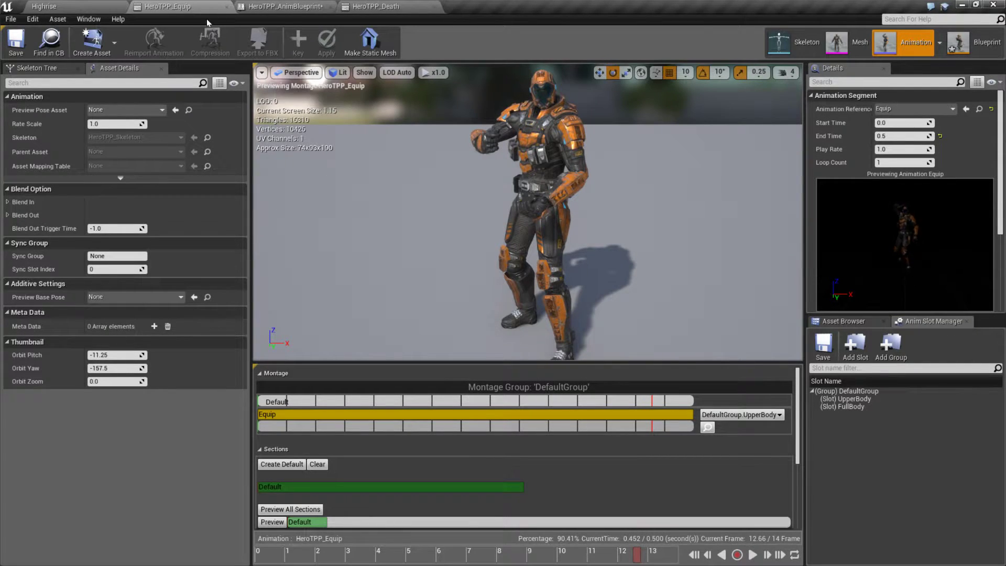
pyautogui.hotkey('alt', 'Tab')
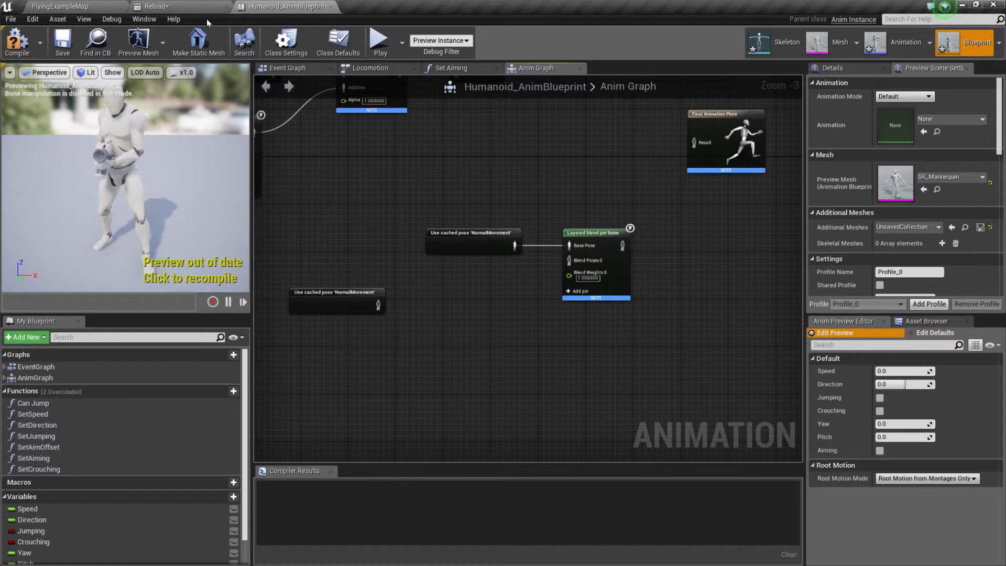
# Step: Add a Slot node fed by the unconnected NormalMovement cached pose and set its slot name to DefaultGroup.UpperBody
pyautogui.moveTo(373, 308); pyautogui.dragTo(489, 354)
pyautogui.write('slot')
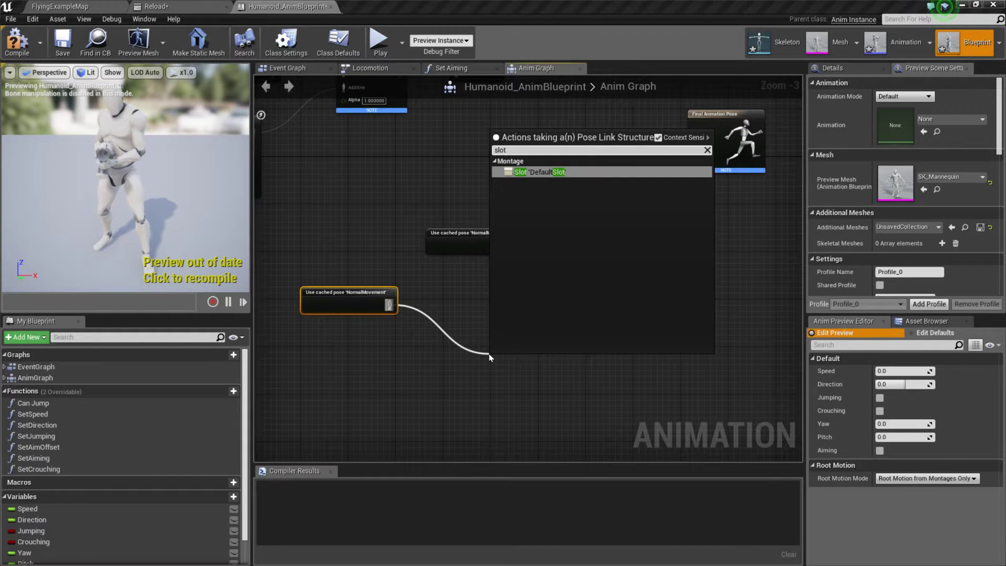
pyautogui.press('Return')
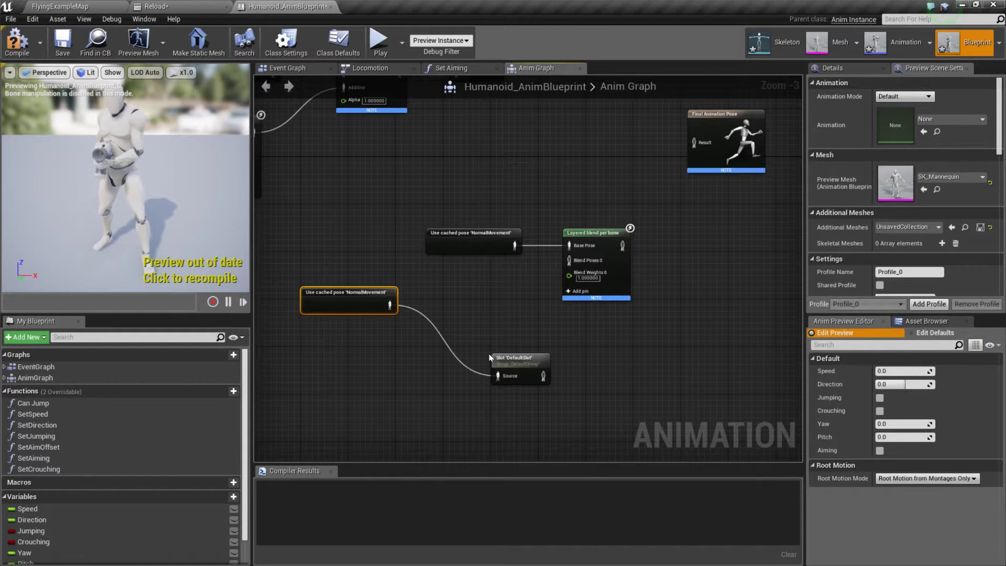
pyautogui.click(525, 360)
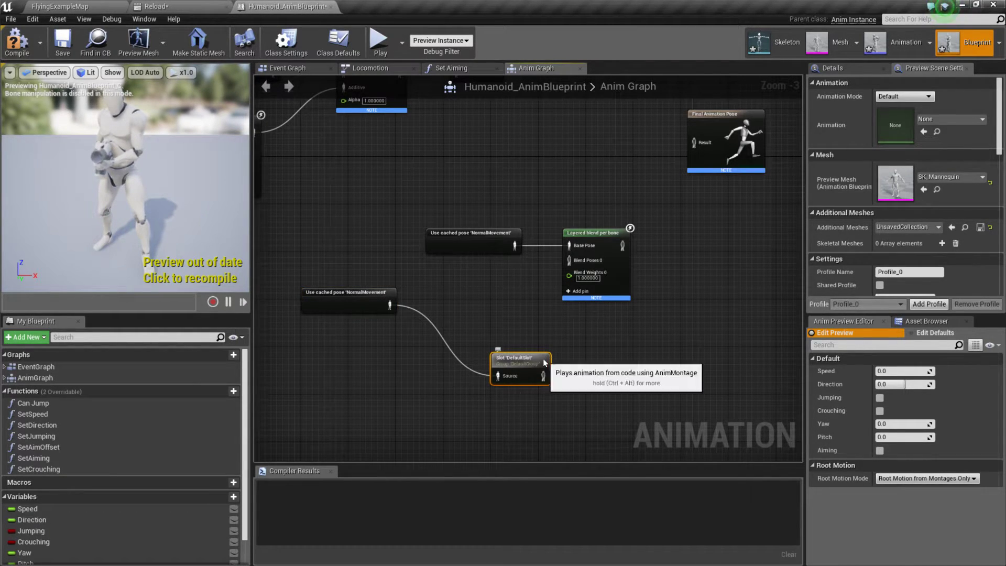
pyautogui.click(839, 67)
pyautogui.click(917, 109)
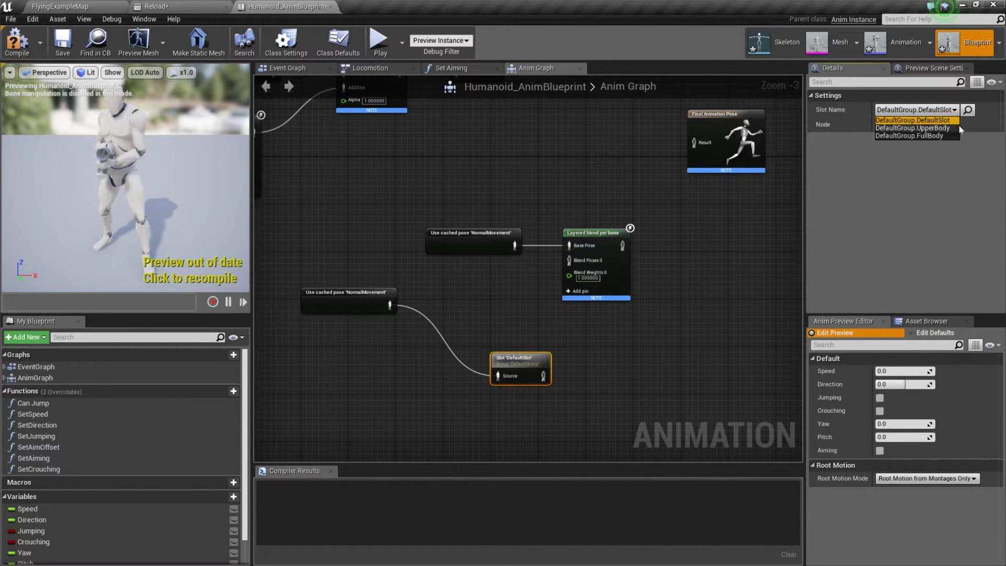
pyautogui.click(913, 128)
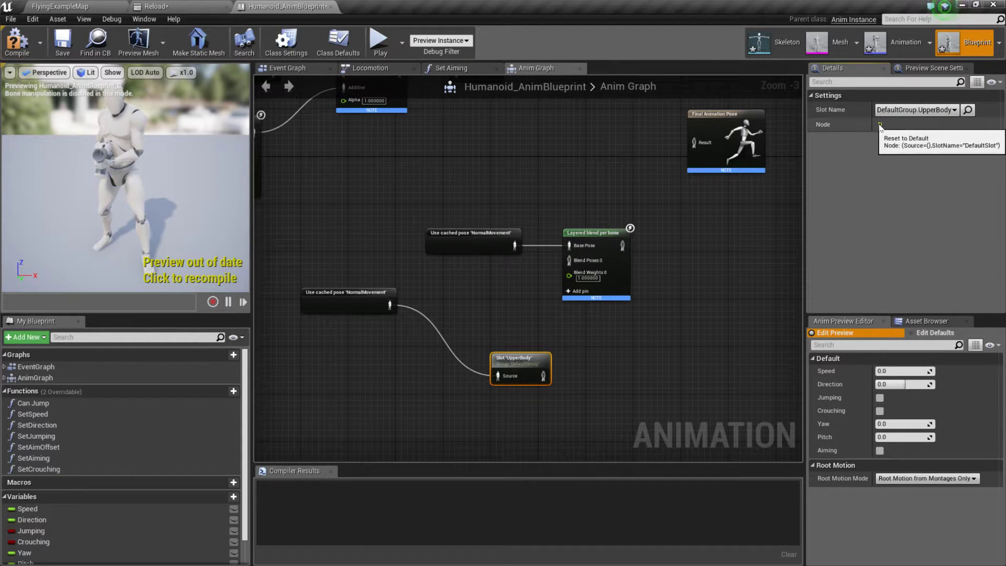
# Step: Connect the UpperBody slot to Blend Poses 0 on Layered blend per bone, align the slot node, and compile and save the blueprint
pyautogui.moveTo(534, 372); pyautogui.dragTo(569, 260)
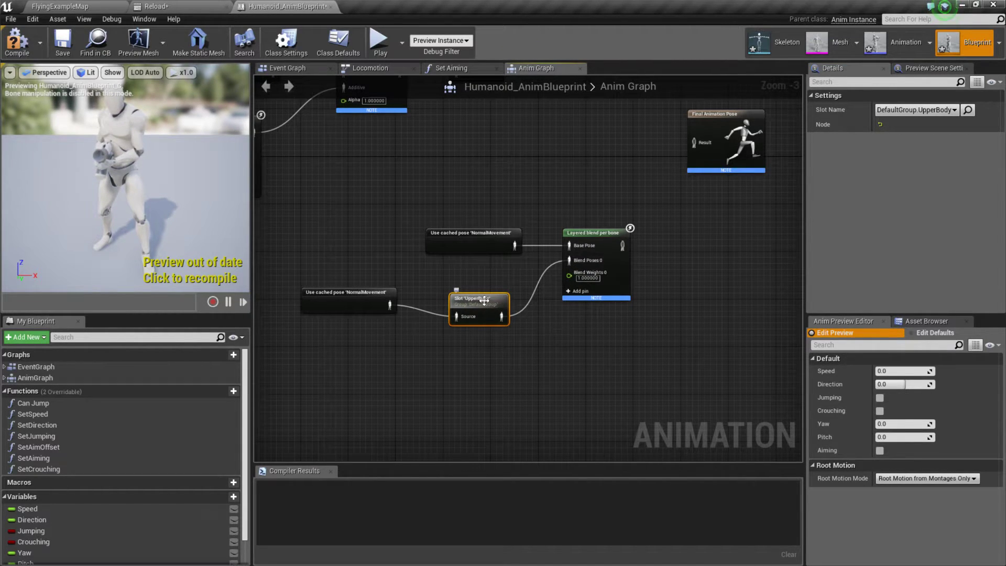
pyautogui.moveTo(484, 300); pyautogui.dragTo(484, 288)
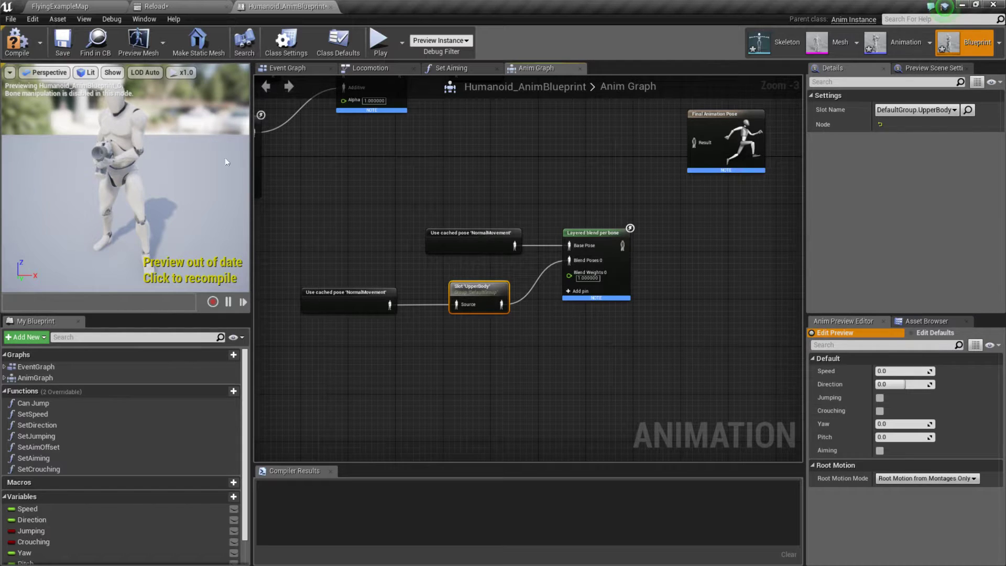
pyautogui.click(16, 42)
pyautogui.click(61, 52)
# Step: Move the Final Animation Pose node farther from Layered blend per bone to make room for another node
pyautogui.moveTo(498, 155); pyautogui.dragTo(528, 261, button='right')
pyautogui.moveTo(610, 284); pyautogui.dragTo(470, 231, button='right')
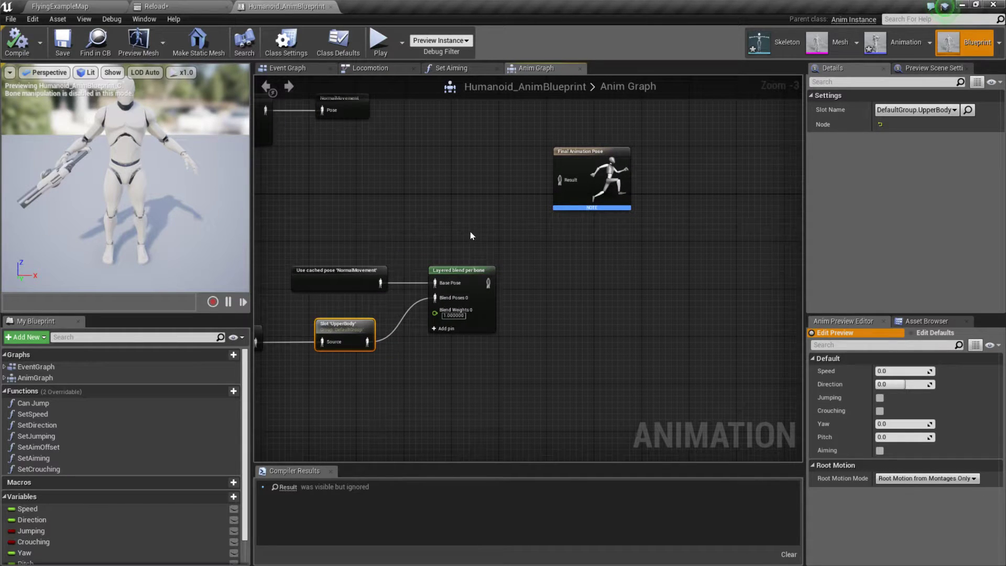
pyautogui.hotkey('alt', 'Tab')
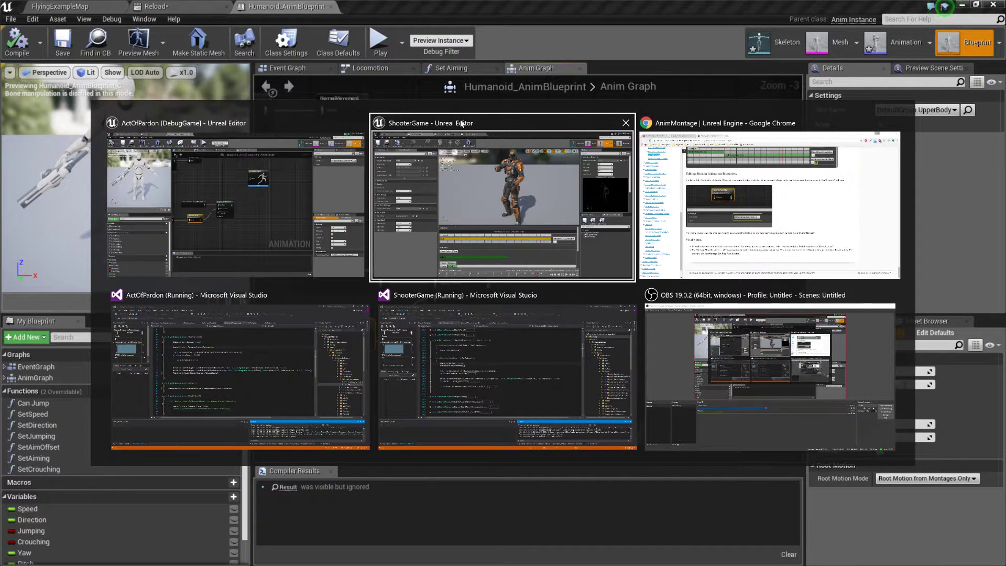
pyautogui.press('Escape')
pyautogui.moveTo(558, 216); pyautogui.dragTo(633, 264, button='right')
pyautogui.moveTo(660, 204); pyautogui.dragTo(724, 214)
# Step: Add a Slot node fed by the Layered blend per bone output and set its slot name to DefaultGroup.FullBody
pyautogui.moveTo(565, 331); pyautogui.dragTo(565, 225)
pyautogui.write('slot')
pyautogui.press('Return')
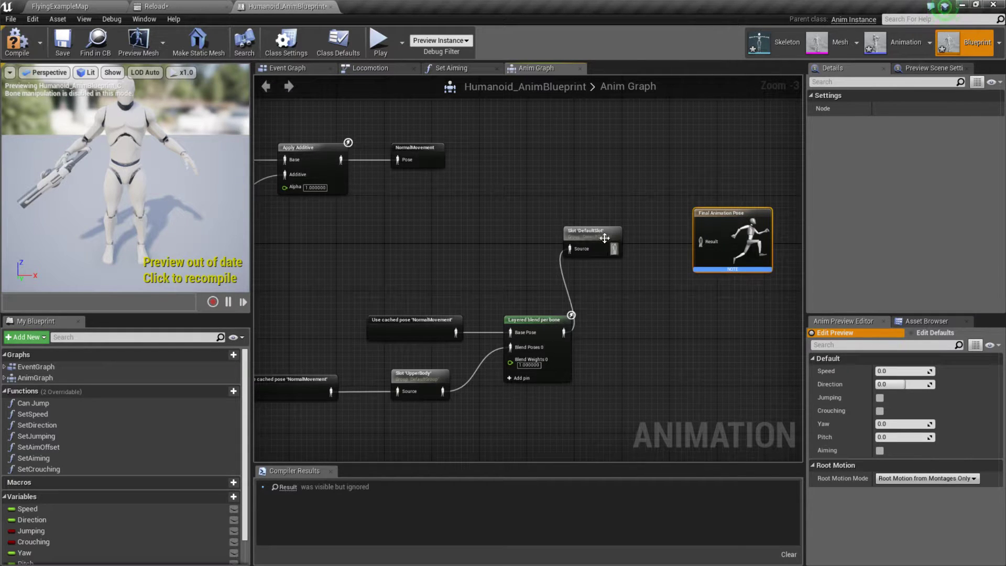
pyautogui.click(607, 244)
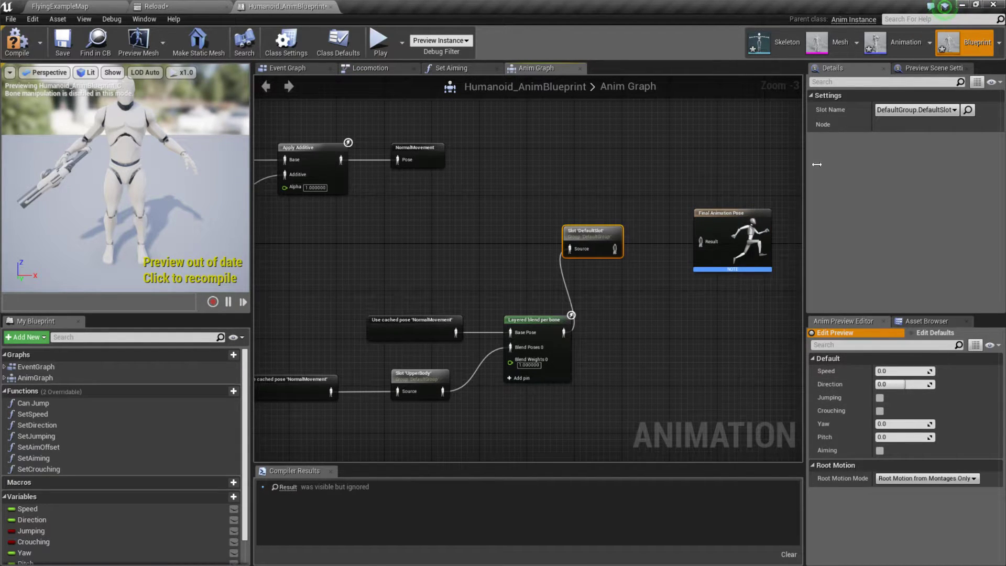
pyautogui.click(916, 109)
pyautogui.click(931, 131)
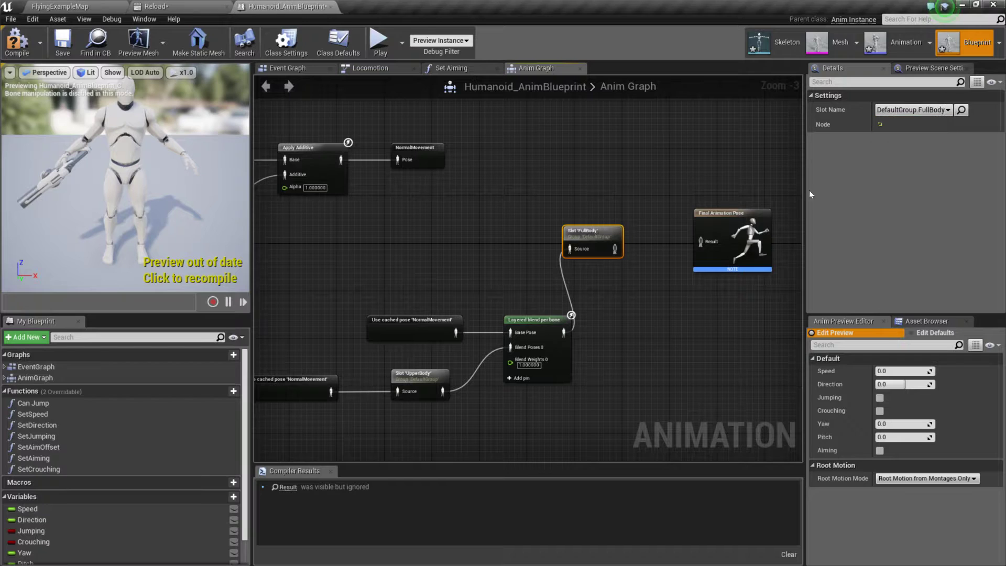
# Step: Connect the FullBody slot to the Final Animation Pose result, and compile and save Humanoid_AnimBlueprint
pyautogui.moveTo(615, 248); pyautogui.dragTo(627, 229)
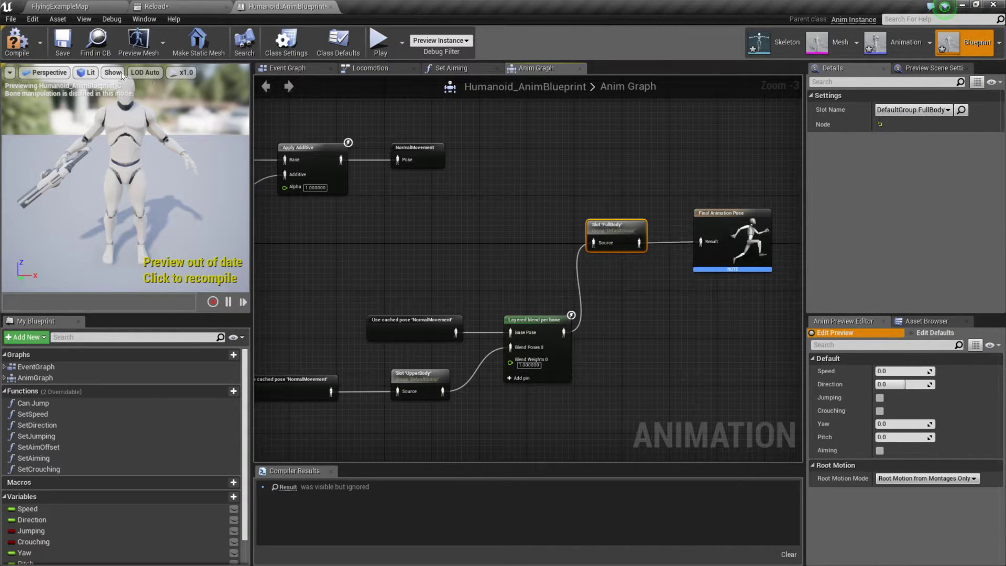
pyautogui.click(17, 42)
pyautogui.click(63, 42)
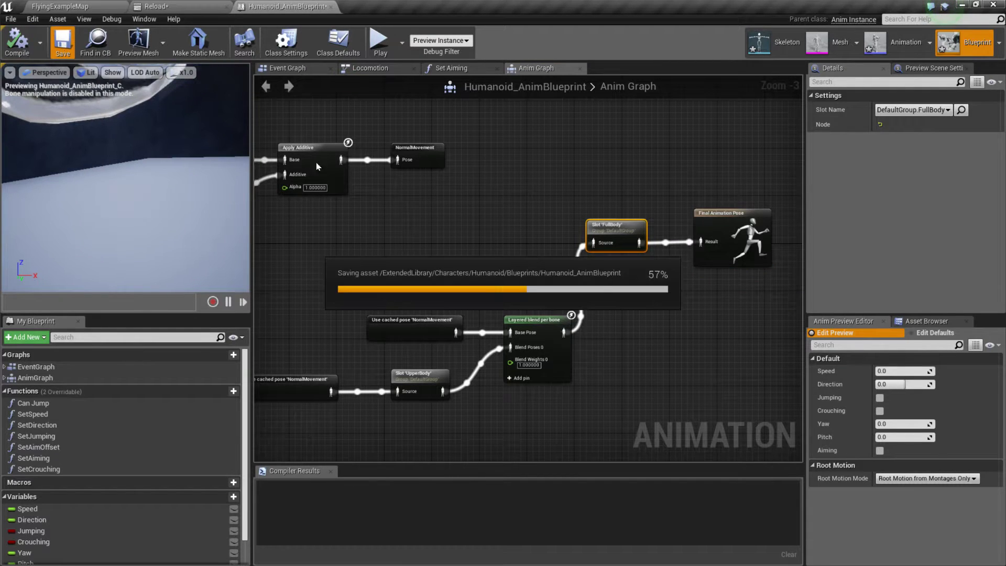
# Step: Examine the recompiled character in the preview viewport, trying to bring the whole mannequin back into view
pyautogui.scroll(-4, 315, 169)
pyautogui.scroll(-8, 122, 179)
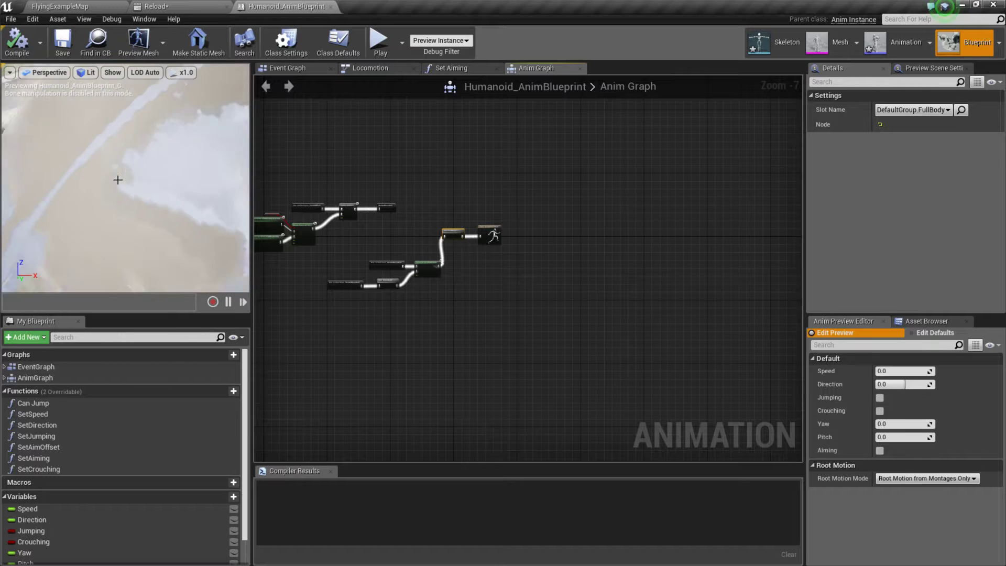
pyautogui.scroll(-8, 118, 180)
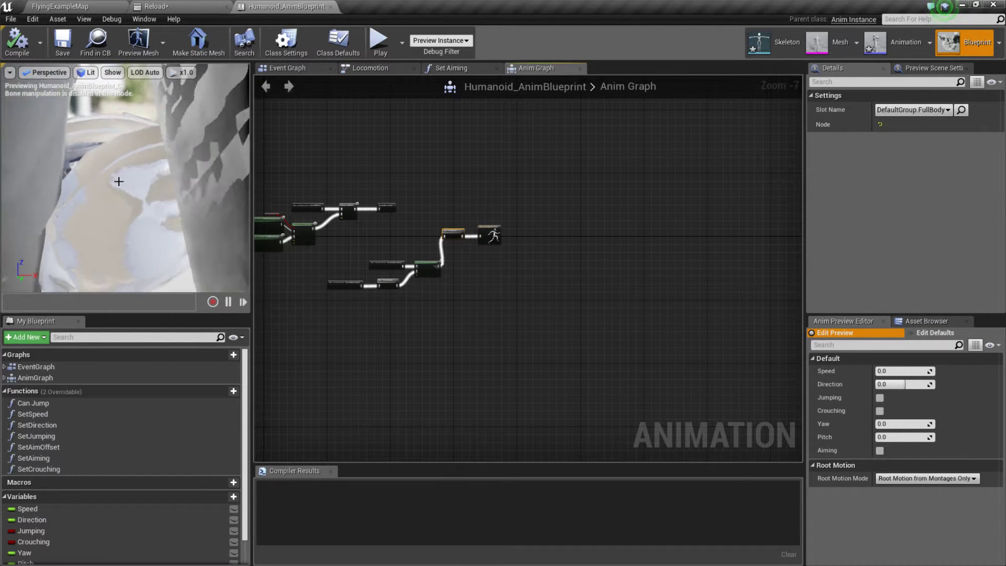
pyautogui.scroll(-8, 119, 194)
pyautogui.scroll(-8, 123, 210)
pyautogui.scroll(-8, 122, 211)
pyautogui.moveTo(126, 207); pyautogui.dragTo(241, 207, button='right')
pyautogui.scroll(-5, 140, 197)
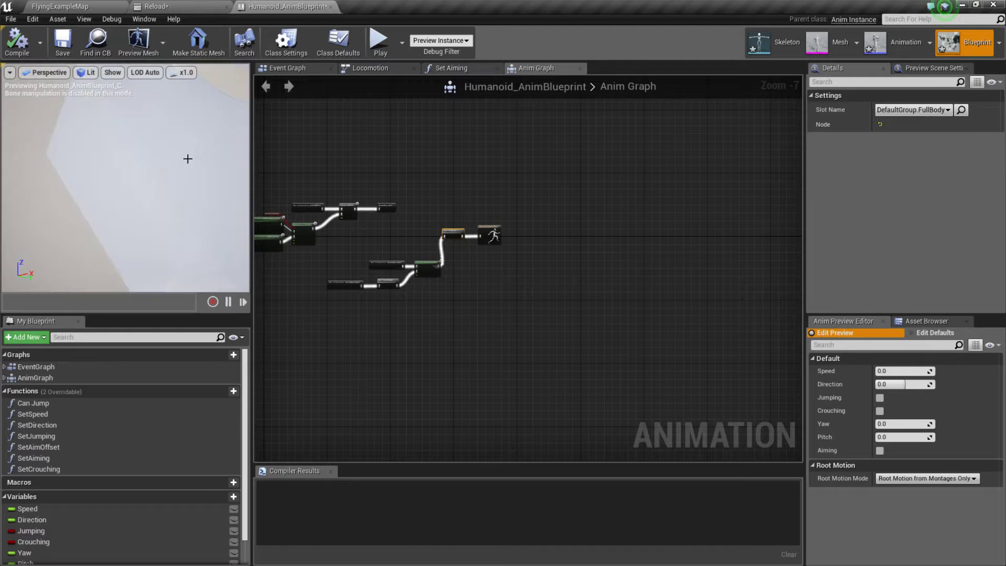
pyautogui.scroll(-8, 159, 186)
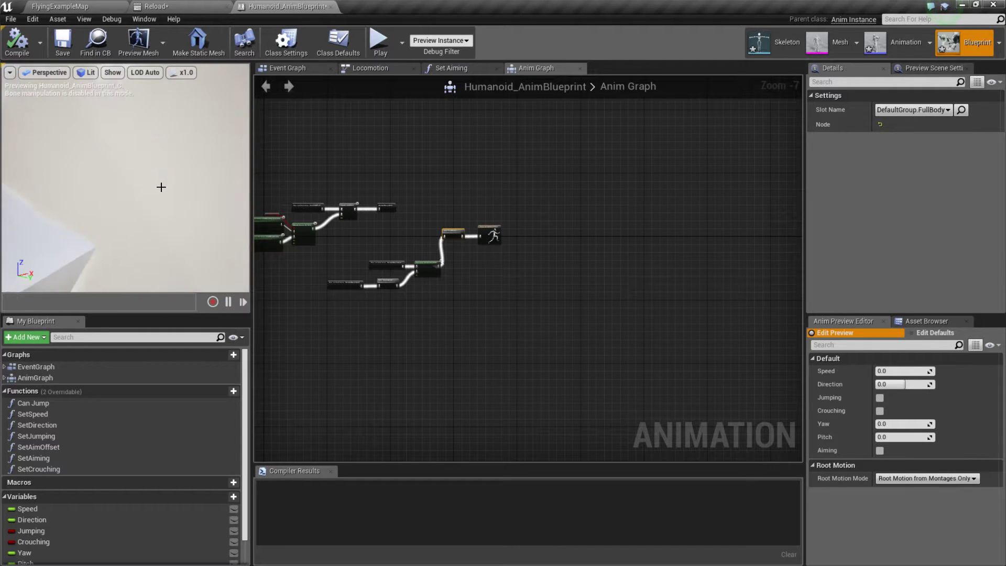
pyautogui.click(184, 73)
pyautogui.click(58, 96)
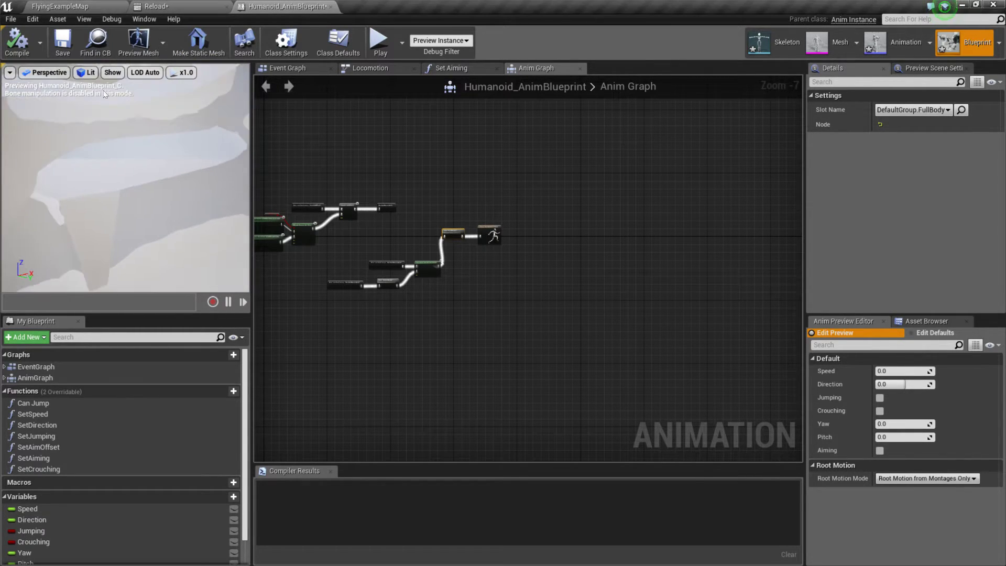
# Step: Check the slot name settings of the UpperBody and FullBody slot nodes in the Anim Graph
pyautogui.scroll(4, 314, 215)
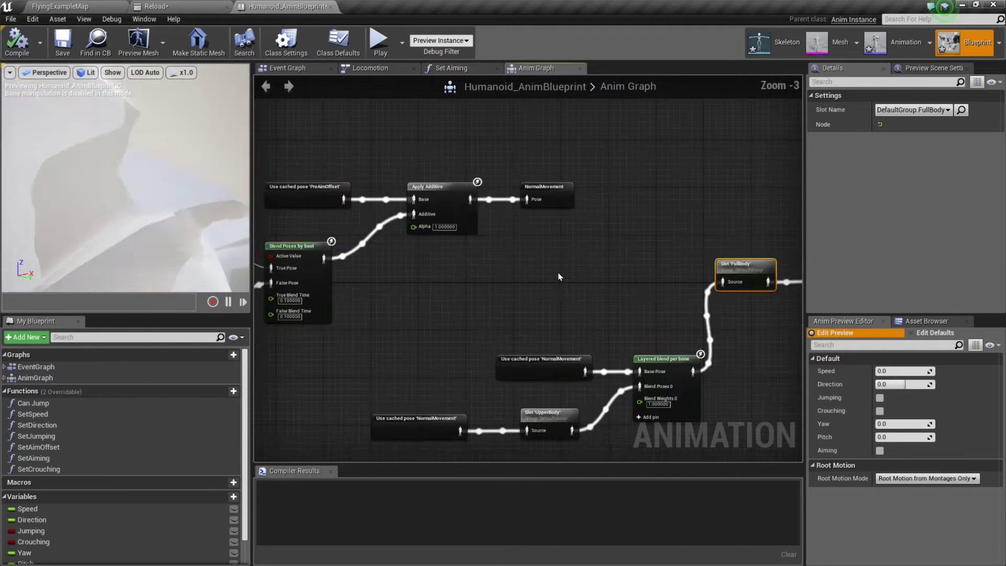
pyautogui.moveTo(545, 398); pyautogui.dragTo(505, 335, button='right')
pyautogui.click(509, 357)
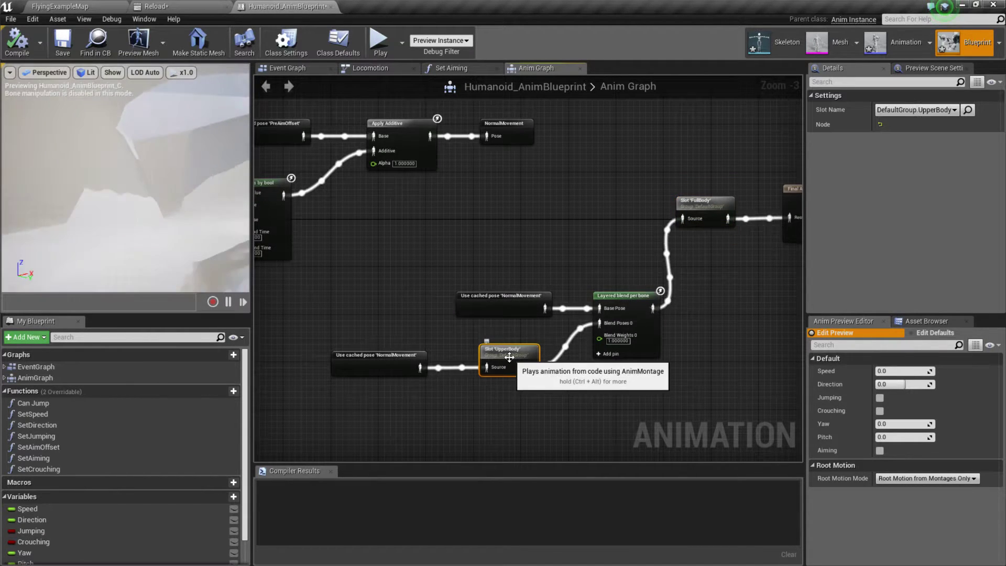
pyautogui.click(702, 199)
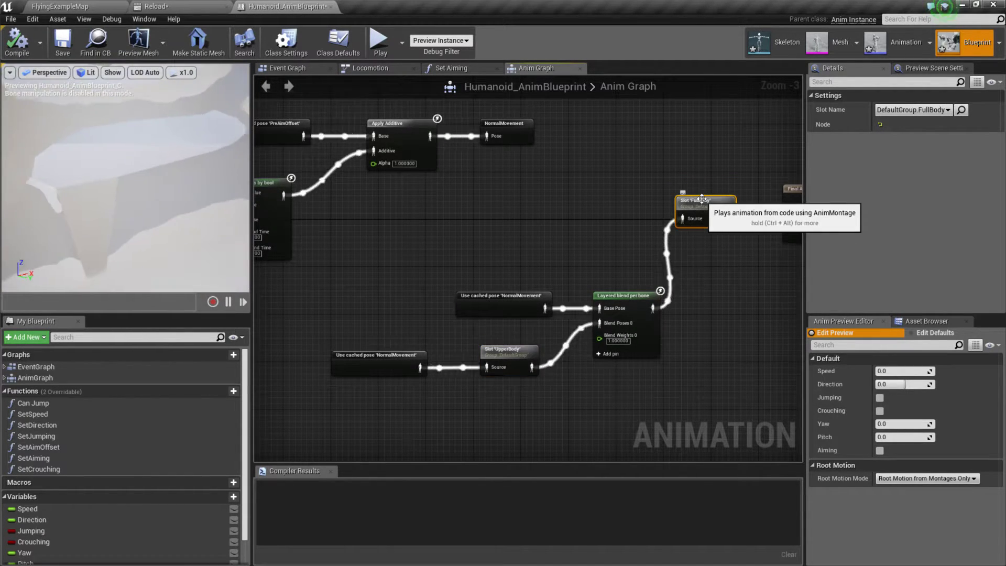
# Step: Switch to Chrome and reread the AnimMontage documentation on Anim Slot Manager, playing multiple montages and slot groups
pyautogui.hotkey('alt', 'Tab')
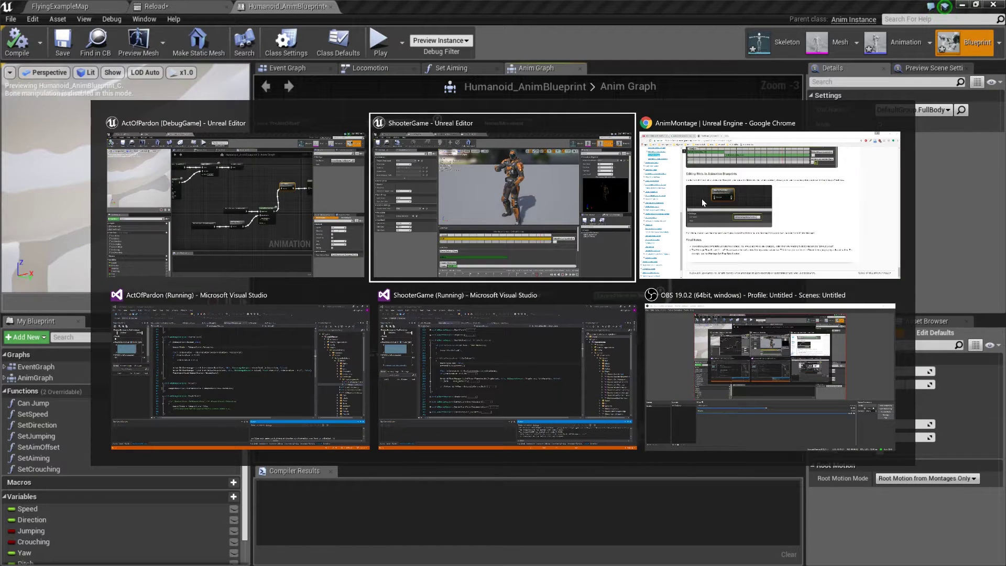
pyautogui.press('Tab')
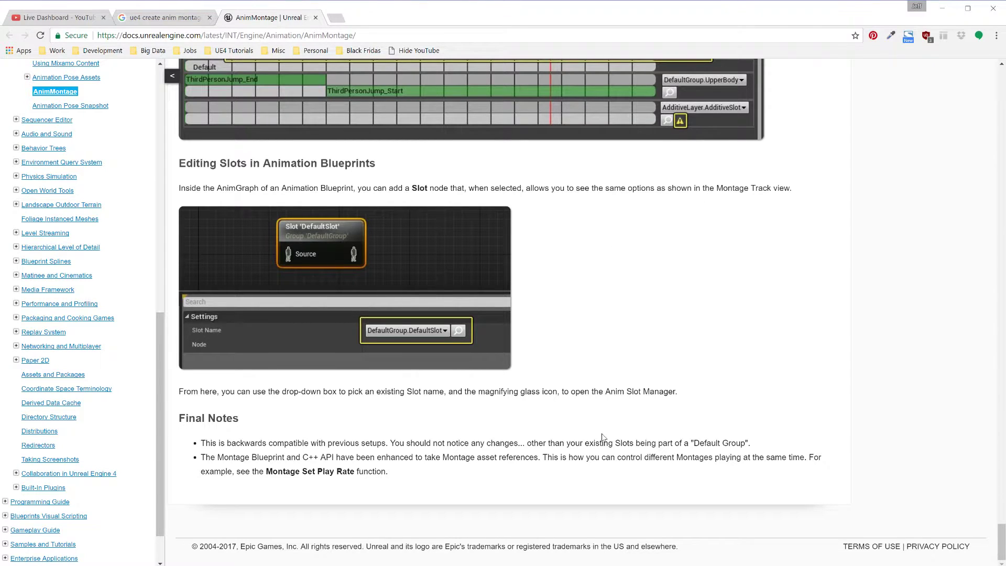
pyautogui.scroll(5, 723, 492)
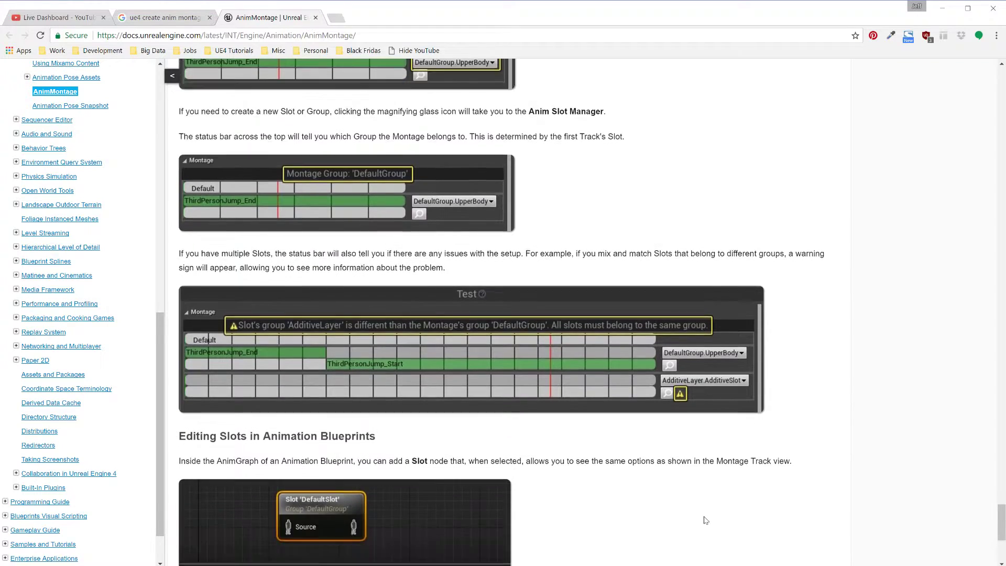
pyautogui.scroll(-5, 704, 521)
pyautogui.scroll(7, 701, 520)
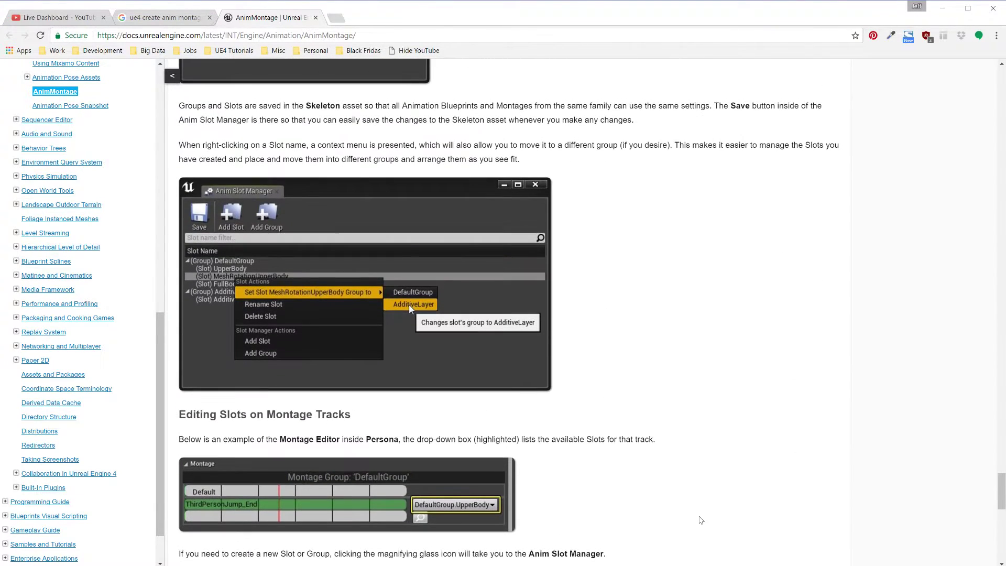
pyautogui.scroll(4, 702, 520)
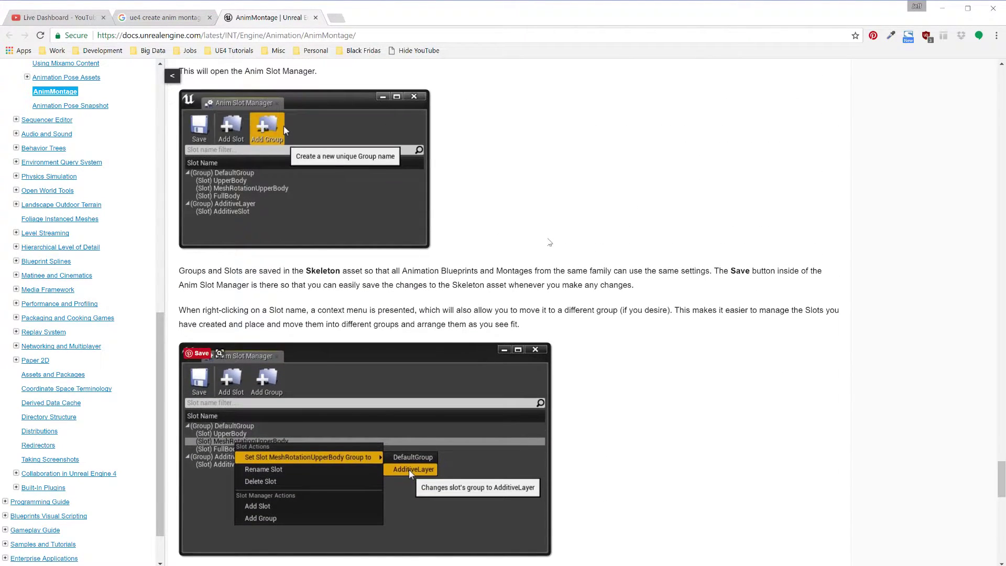
pyautogui.scroll(5, 548, 242)
pyautogui.scroll(6, 527, 307)
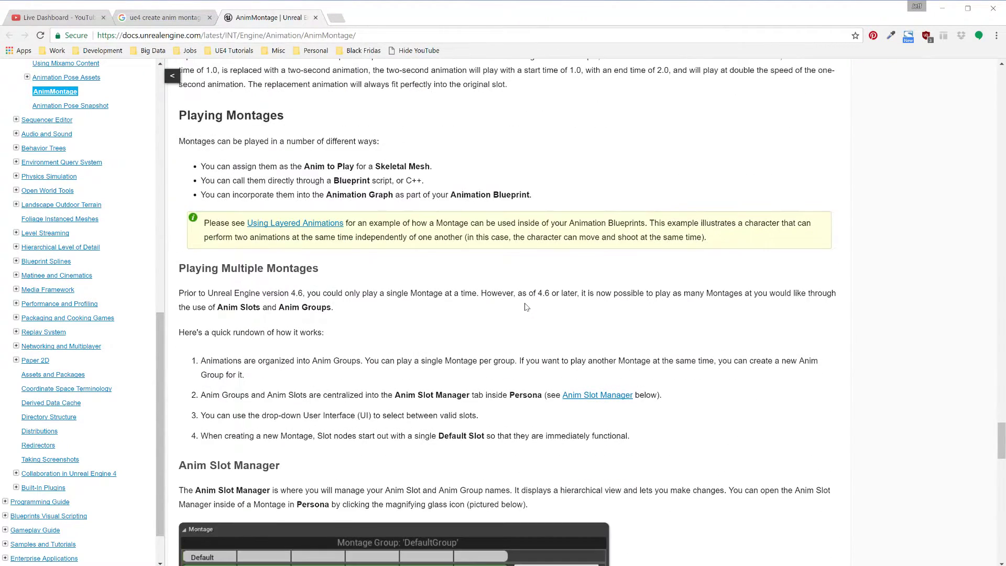
pyautogui.scroll(-6, 527, 306)
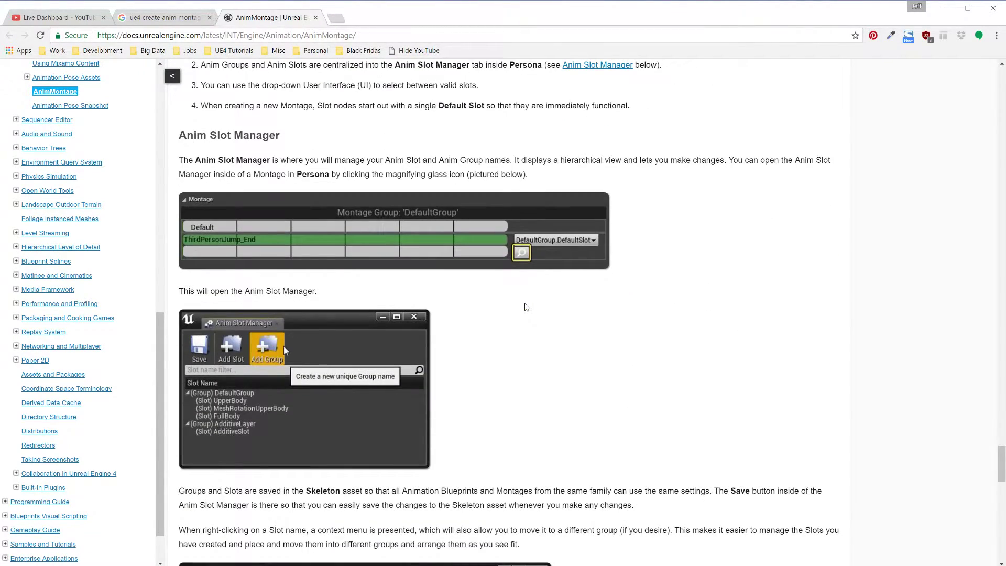
# Step: Open the "What the hell is a slot?" forum thread and the Using Slot Nodes wiki tutorial in new tabs, and skim the tutorial page
pyautogui.click(170, 19)
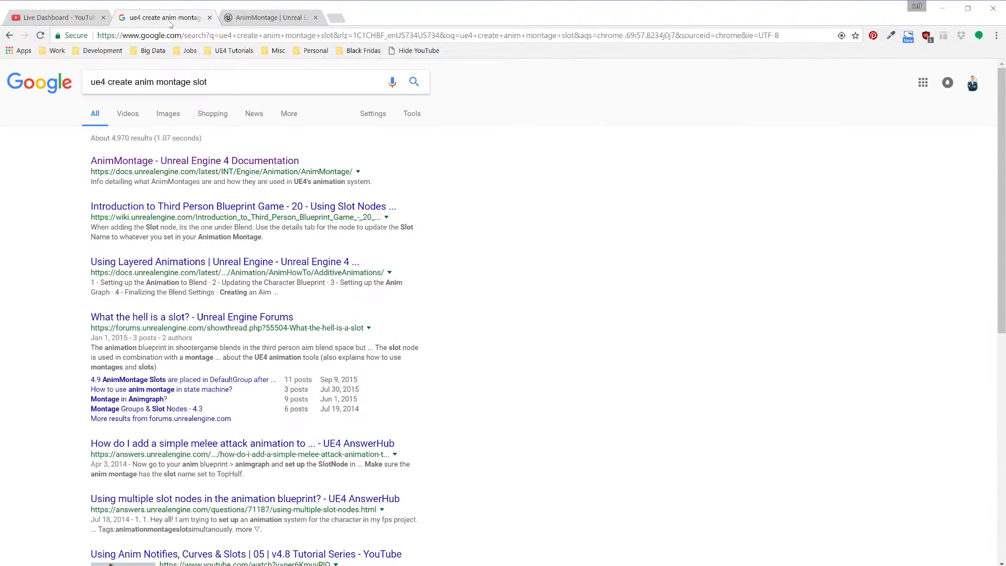
pyautogui.rightClick(197, 327)
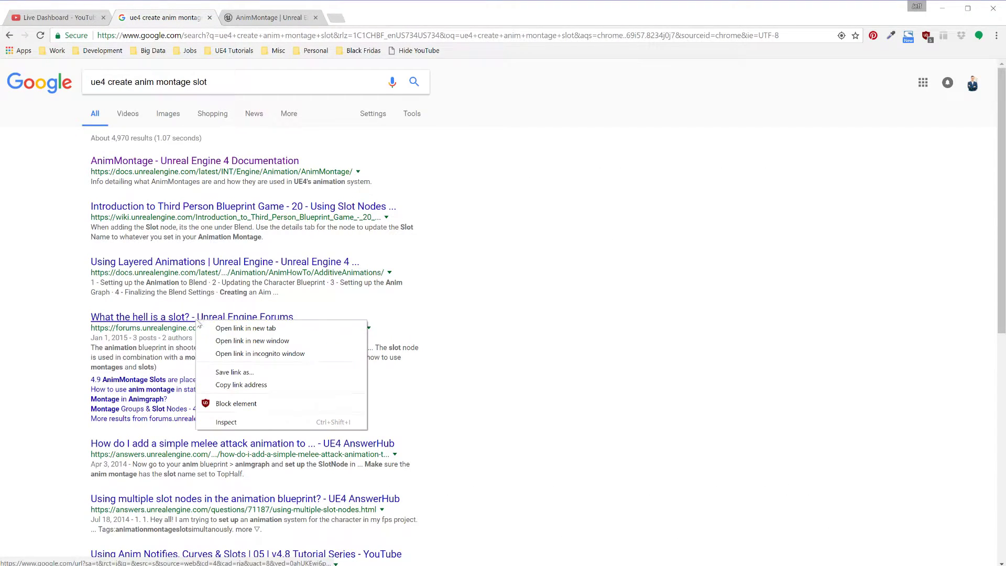
pyautogui.click(227, 326)
pyautogui.rightClick(217, 211)
pyautogui.click(267, 221)
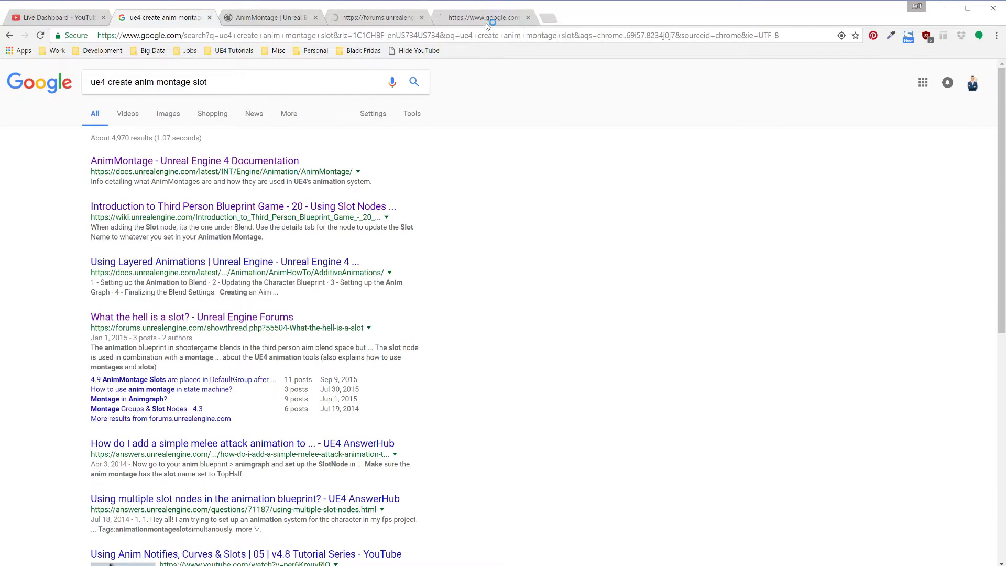
pyautogui.click(487, 21)
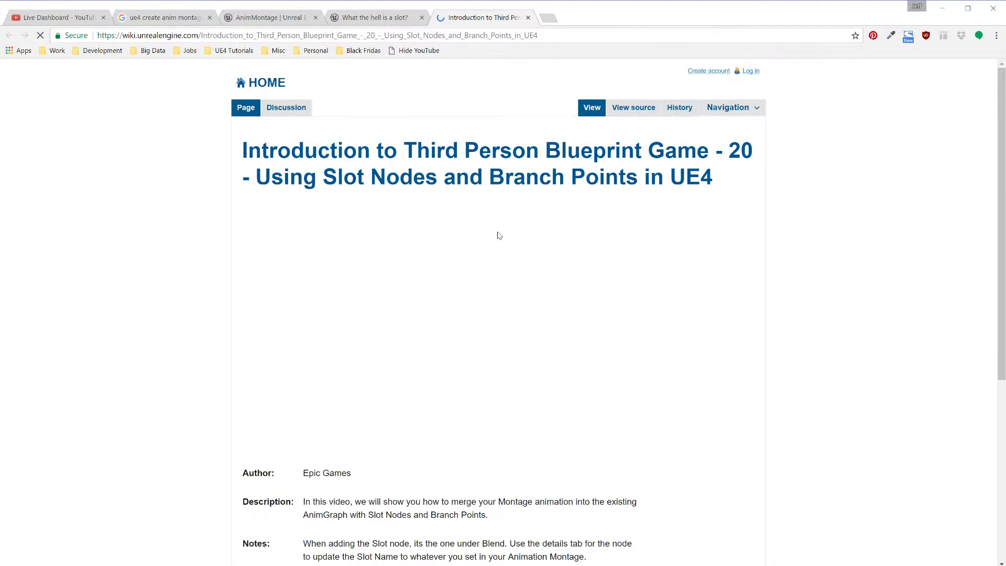
pyautogui.scroll(-5, 498, 234)
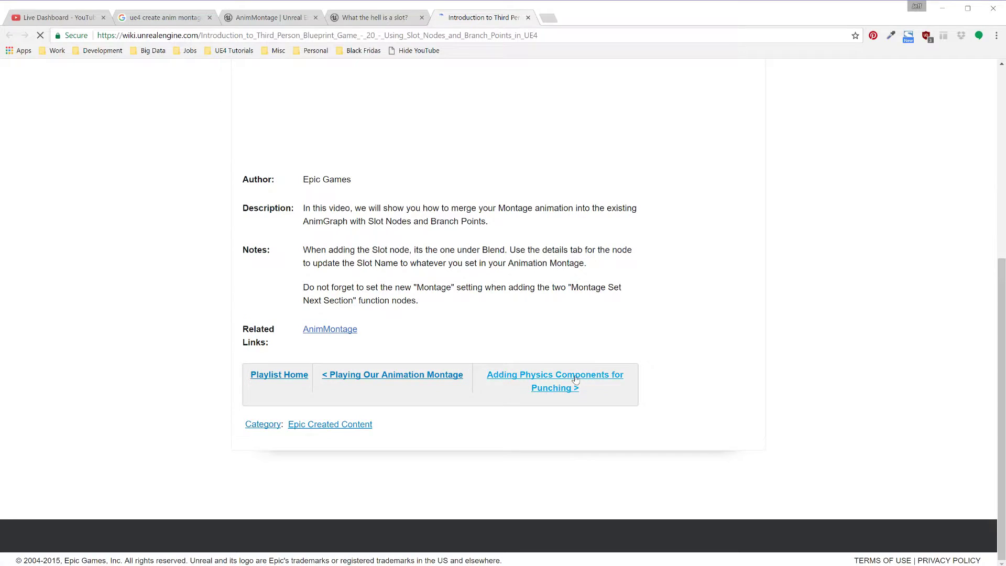
pyautogui.scroll(5, 576, 389)
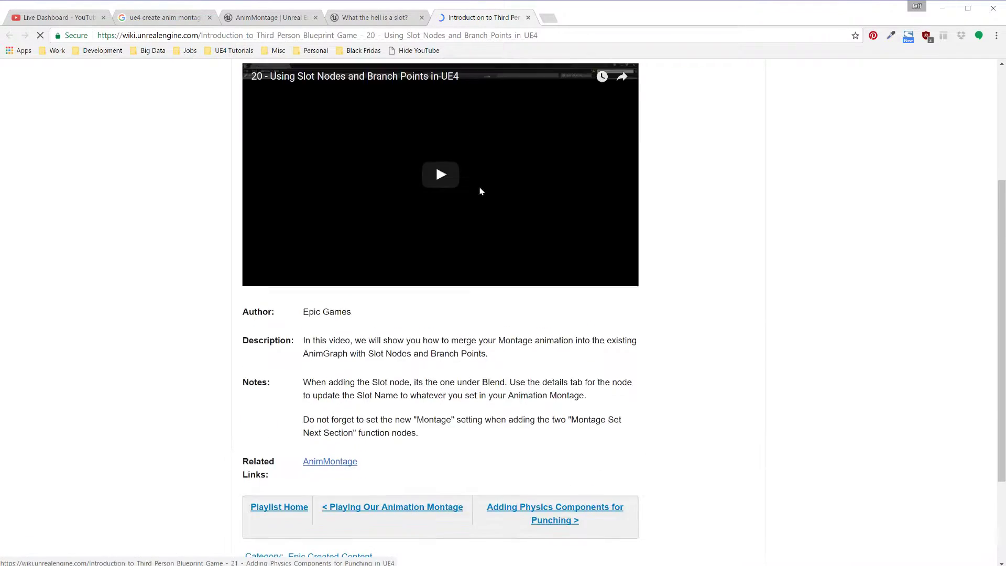
# Step: Read the forum thread about what a slot is, and open its linked AnimMontage slots documentation in a new tab
pyautogui.click(382, 19)
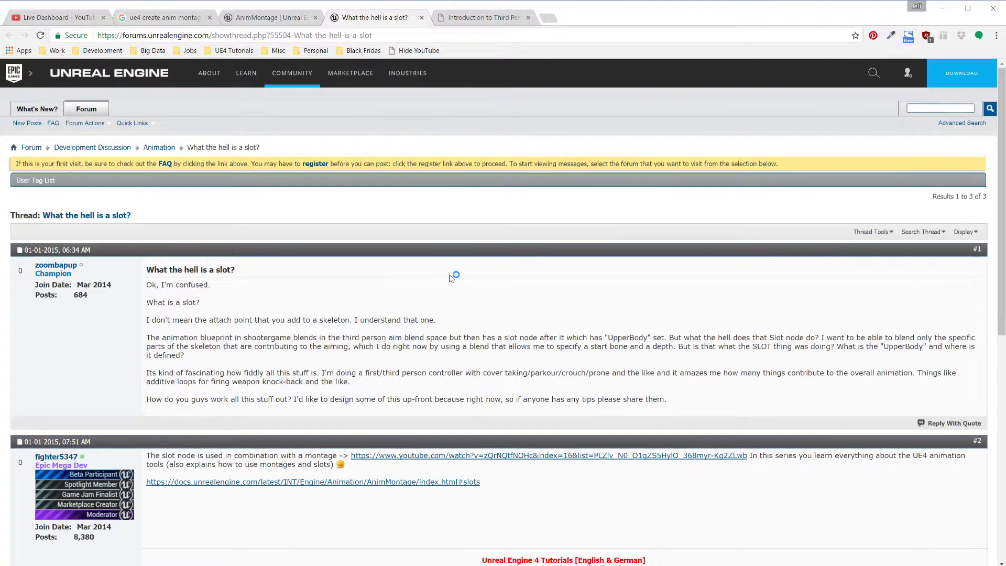
pyautogui.scroll(-4, 451, 278)
pyautogui.rightClick(358, 264)
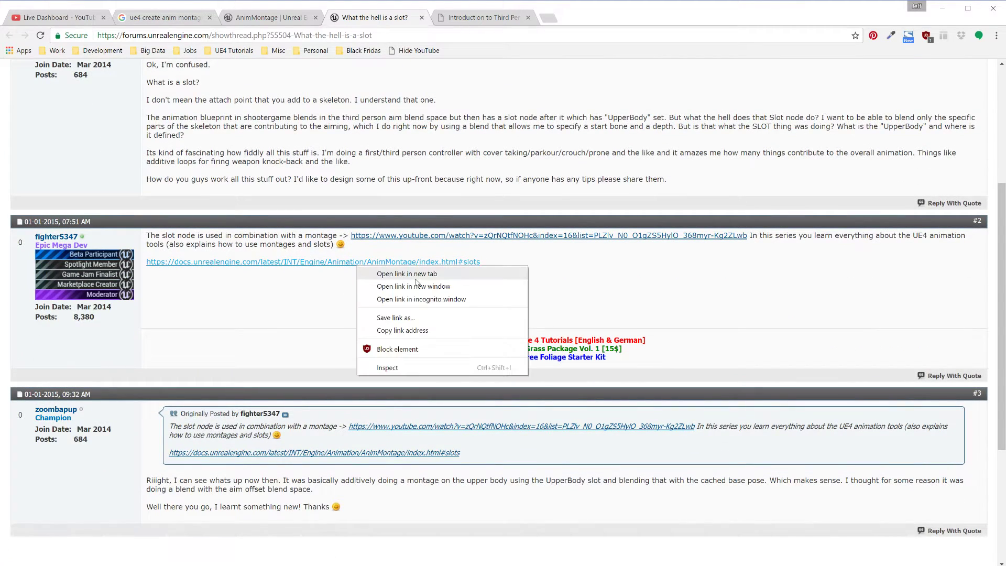
pyautogui.click(414, 274)
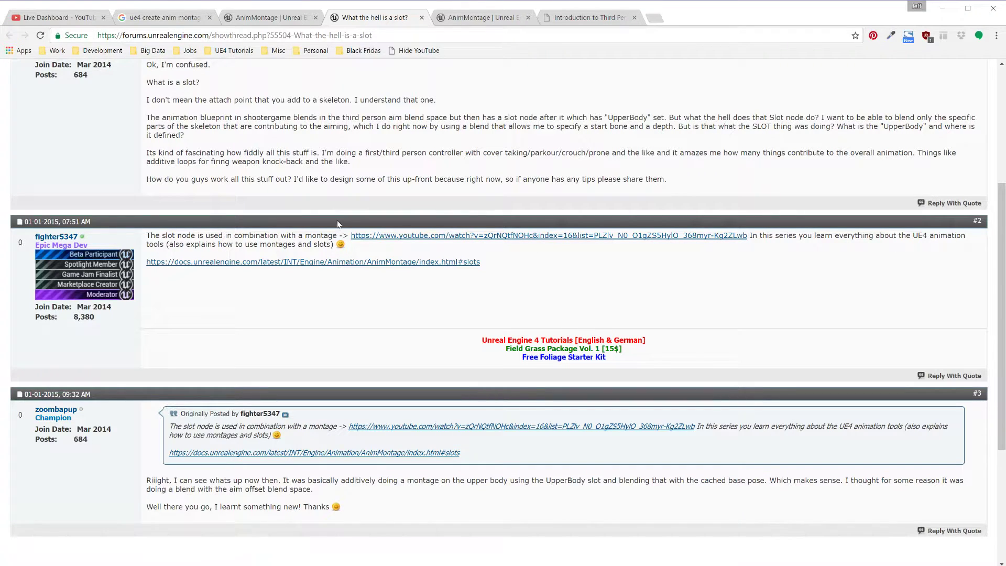
pyautogui.scroll(-4, 212, 256)
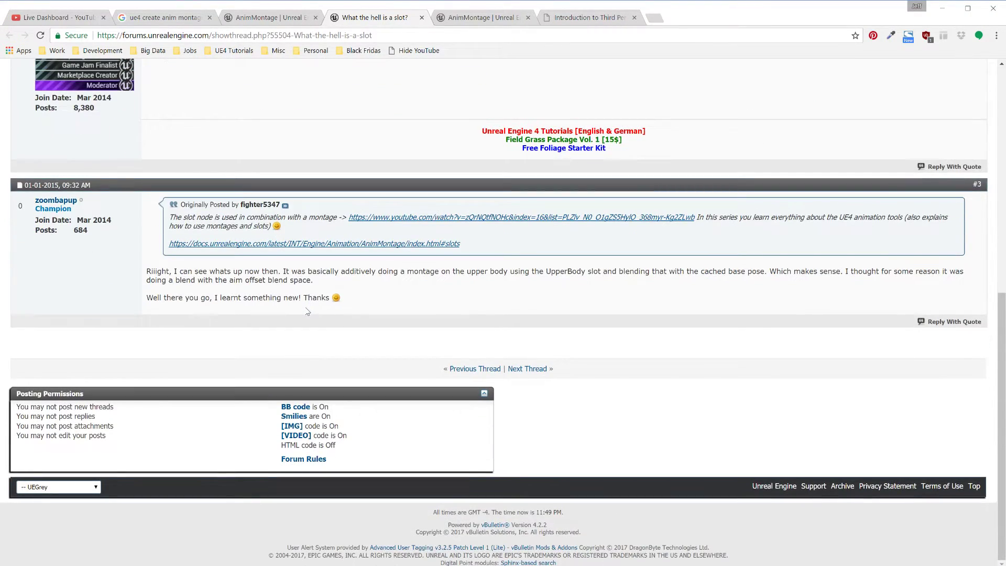
# Step: Play the wiki's Using Slot Nodes and Branch Points tutorial video muted from about 1:26, in full screen
pyautogui.click(572, 19)
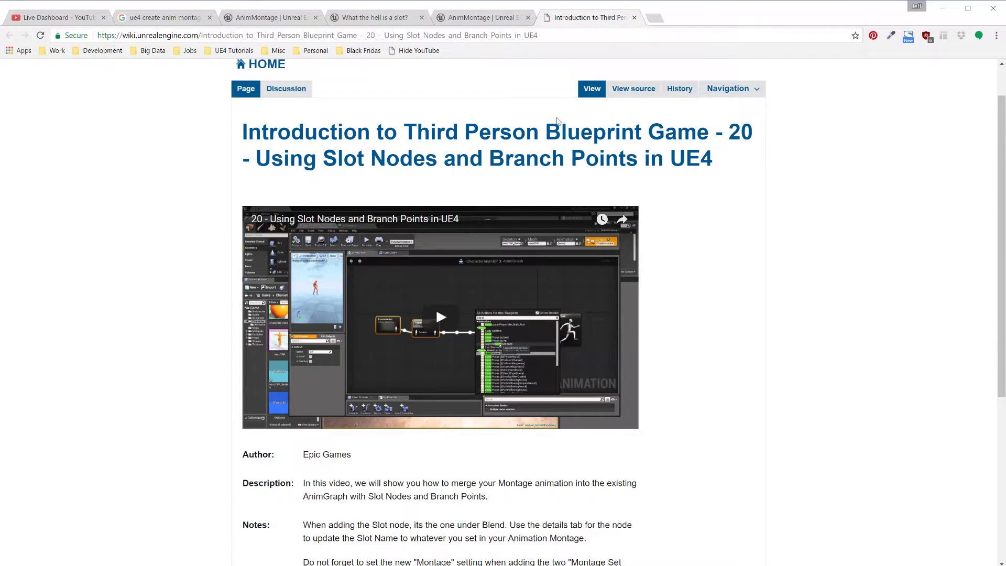
pyautogui.scroll(-5, 519, 377)
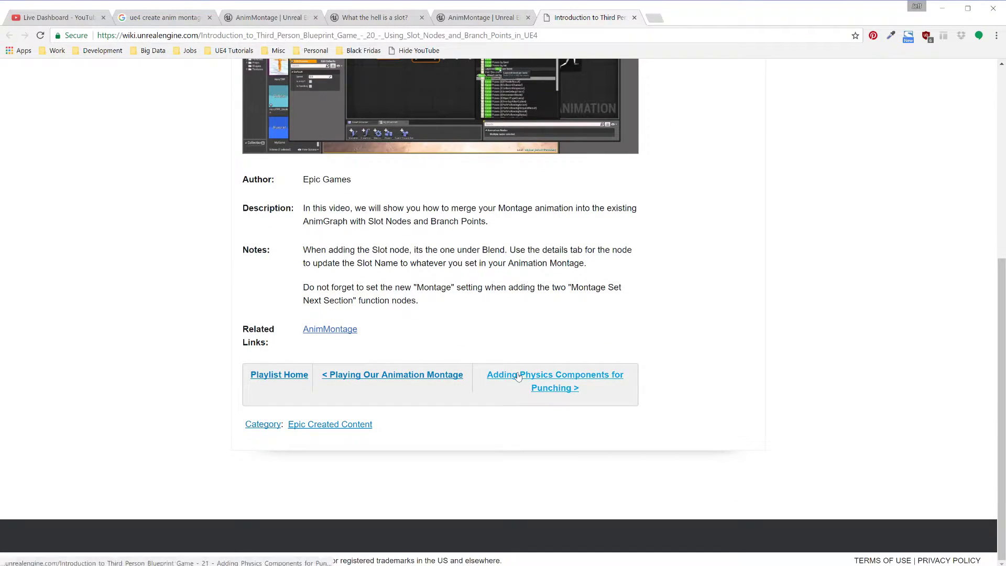
pyautogui.scroll(5, 587, 332)
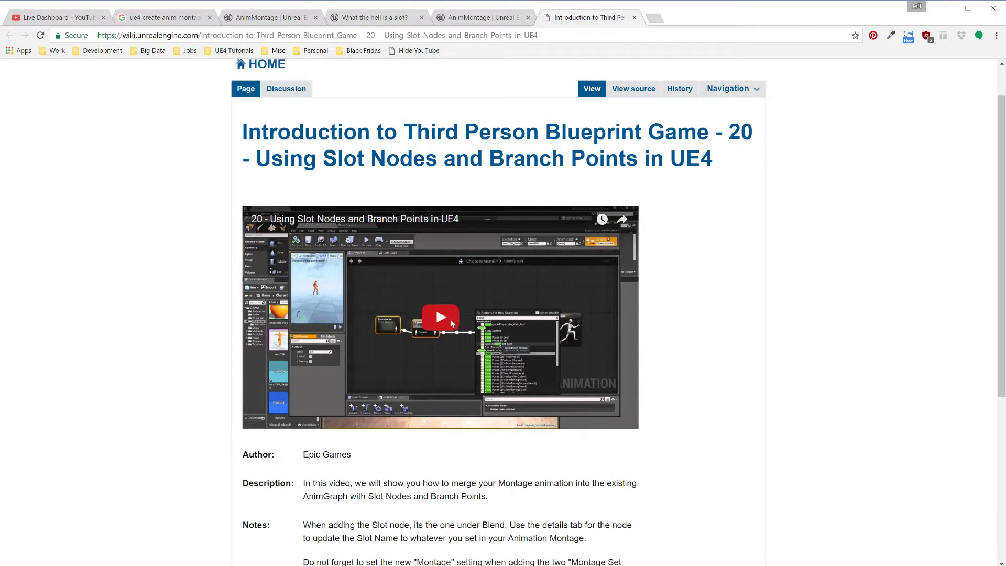
pyautogui.click(450, 319)
pyautogui.click(283, 420)
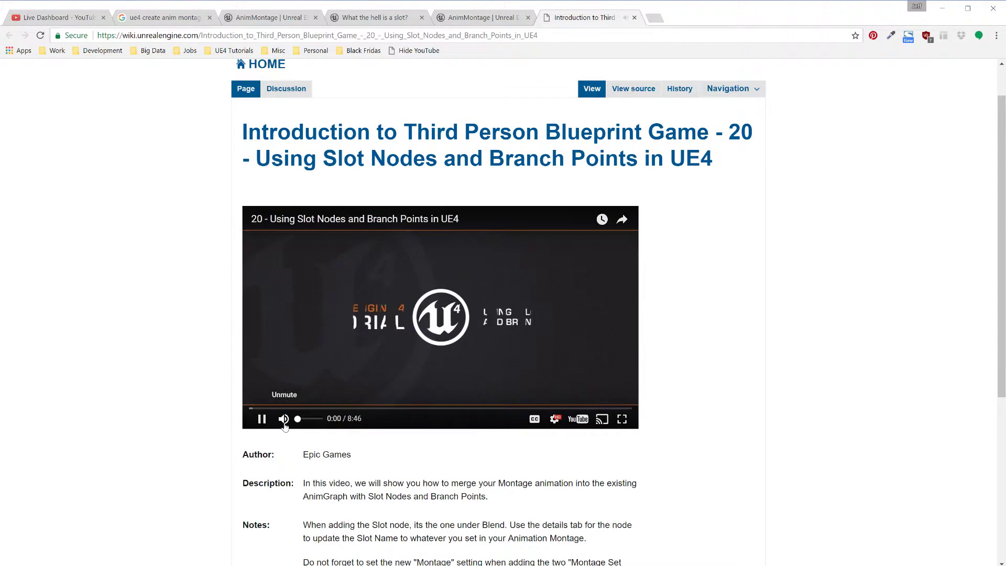
pyautogui.click(284, 408)
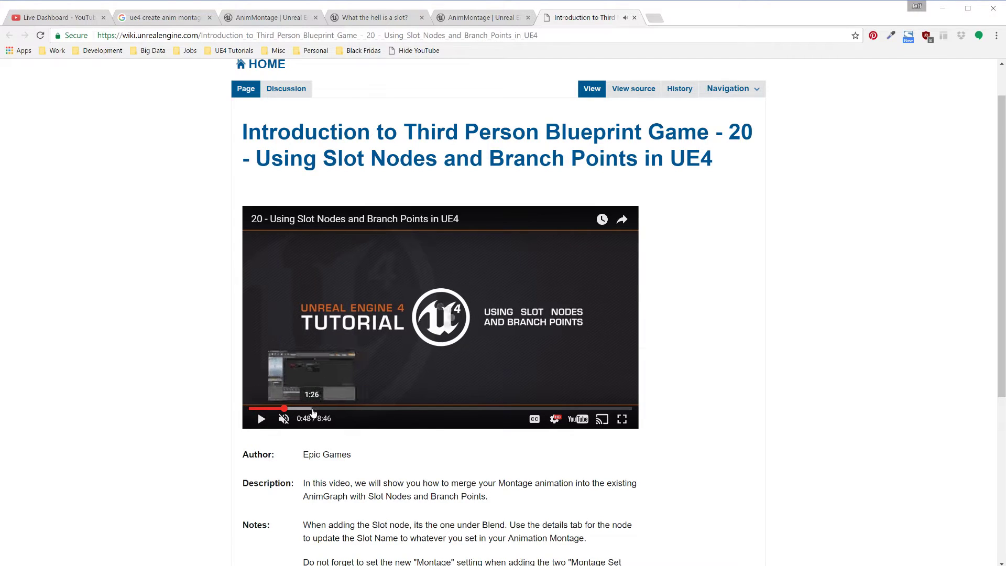
pyautogui.click(313, 409)
pyautogui.scroll(1, 583, 478)
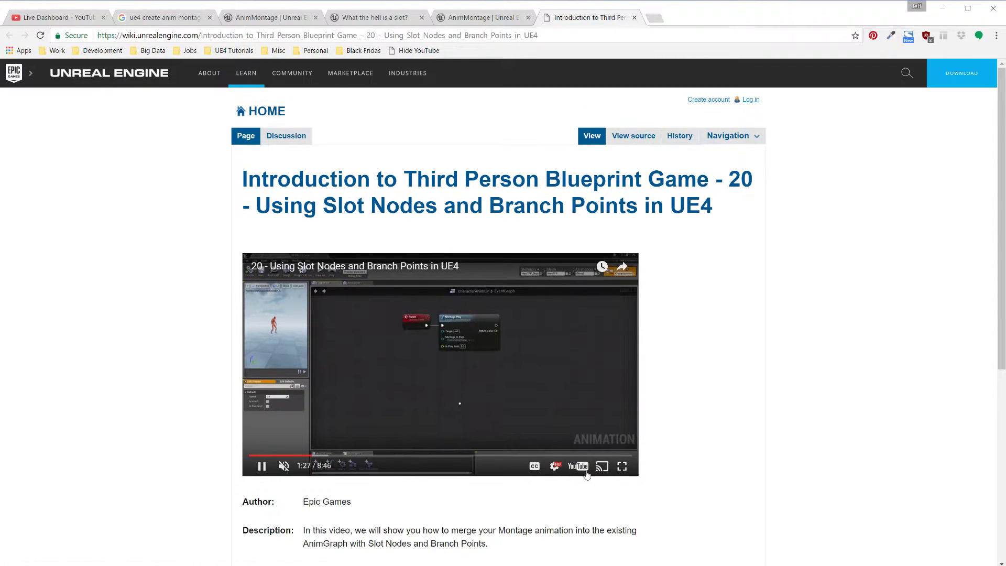
pyautogui.click(622, 468)
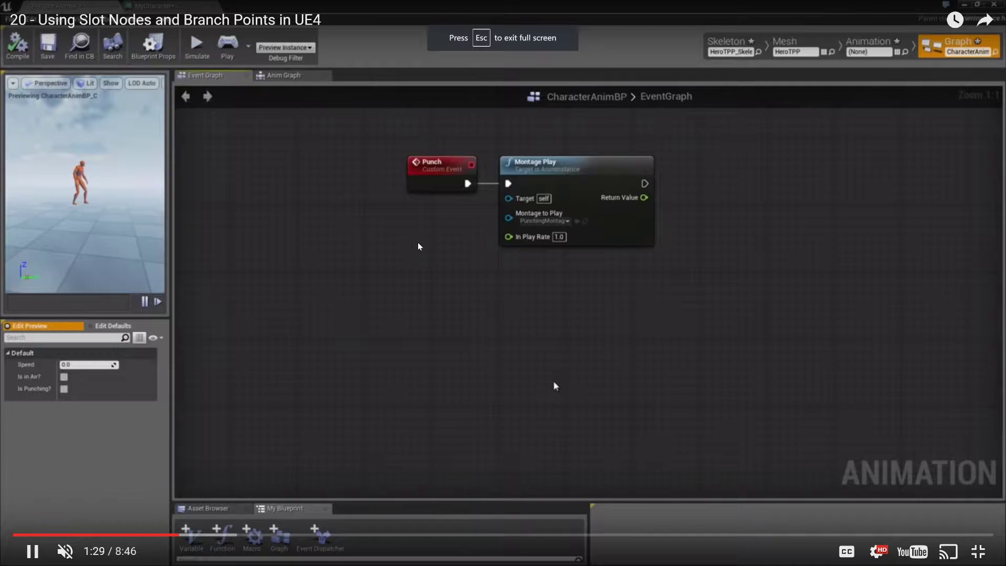
# Step: Skip ahead through the tutorial video, past the event graph, to the UpperBody slot and blend node setup around 5:00
pyautogui.click(297, 535)
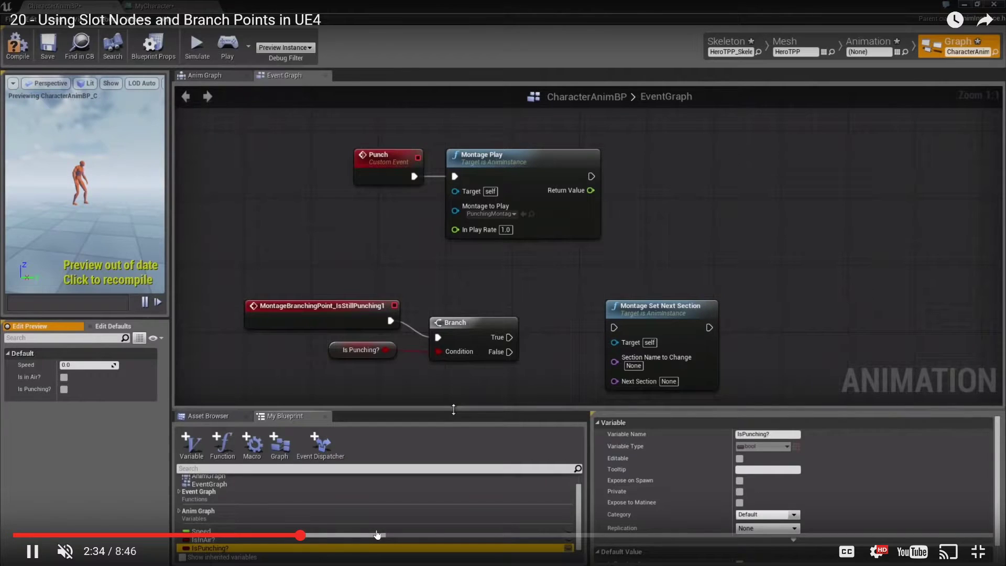
pyautogui.click(386, 535)
pyautogui.click(456, 537)
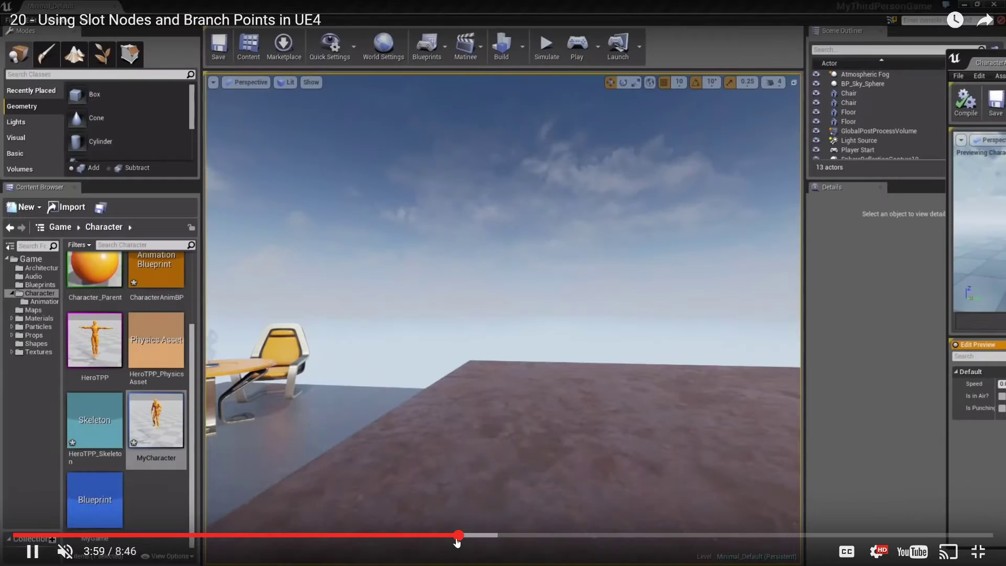
pyautogui.click(513, 535)
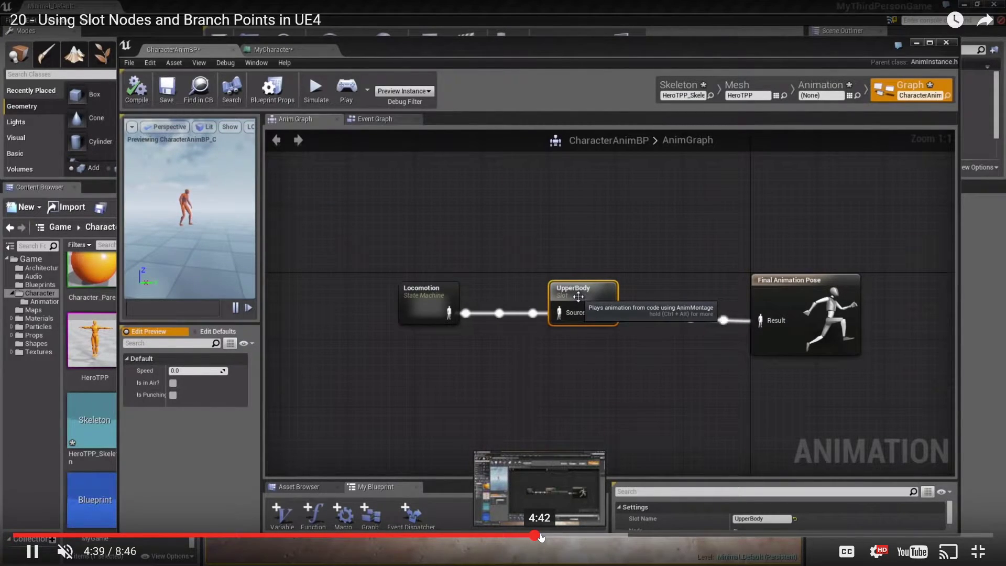
pyautogui.click(550, 537)
pyautogui.click(569, 536)
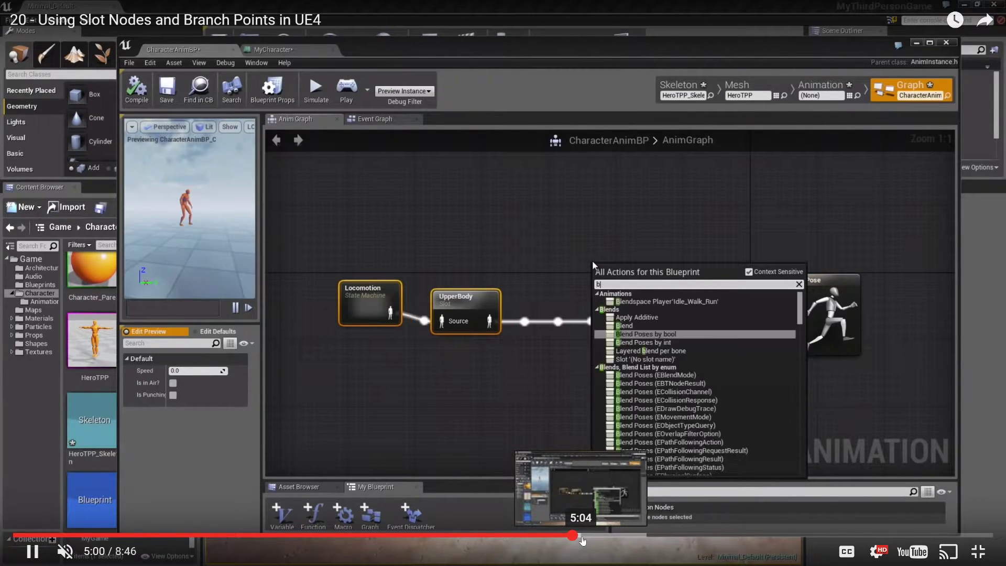
# Step: Watch the video's Layered blend per bone configuration, restore the sound for the explanation, and pause at 6:33
pyautogui.moveTo(581, 538); pyautogui.dragTo(606, 543)
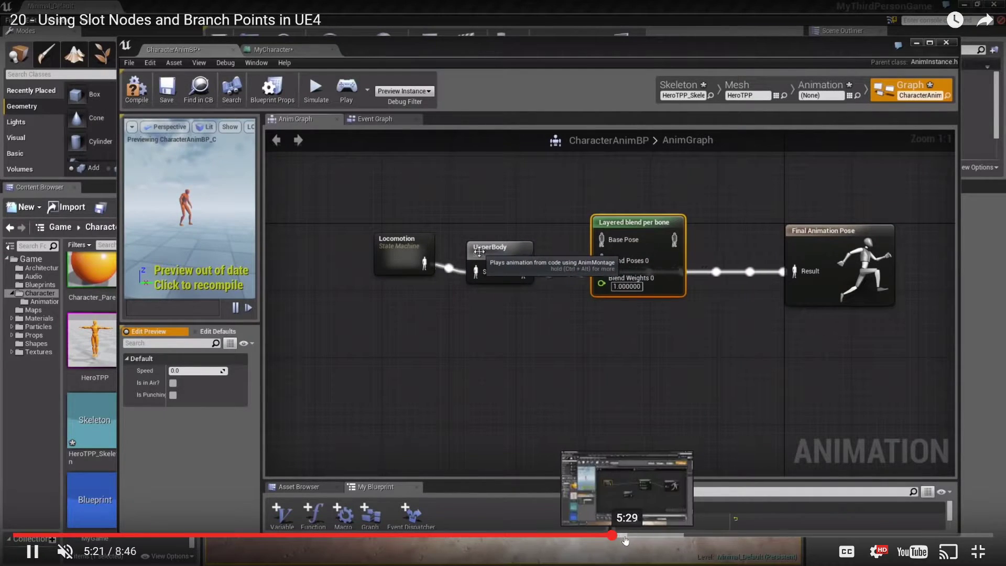
pyautogui.click(621, 538)
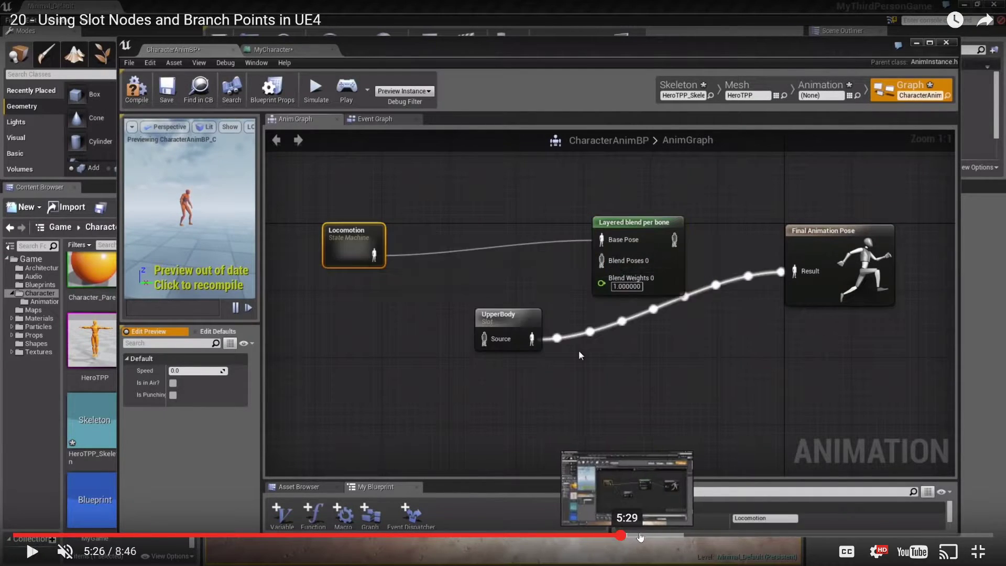
pyautogui.click(650, 536)
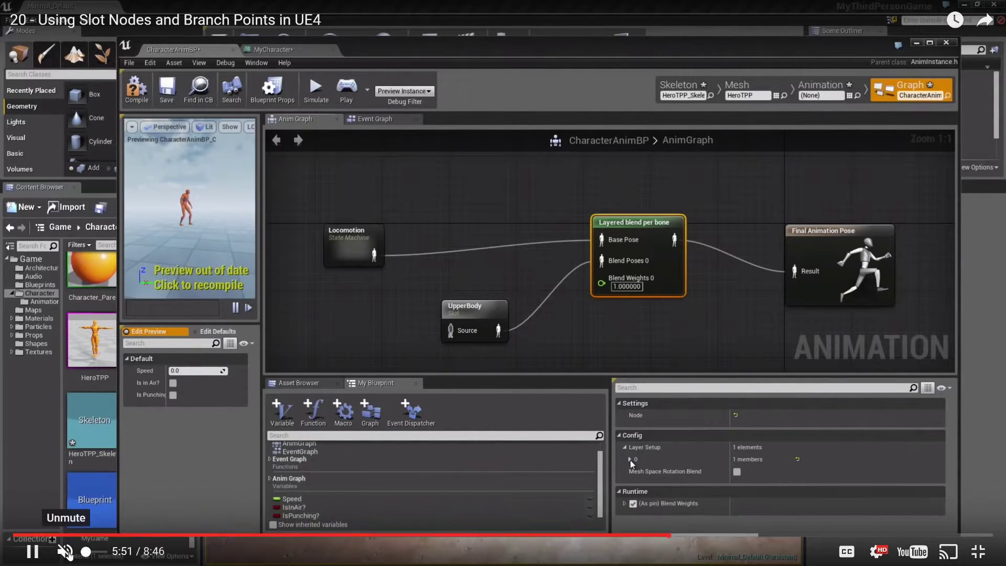
pyautogui.click(66, 552)
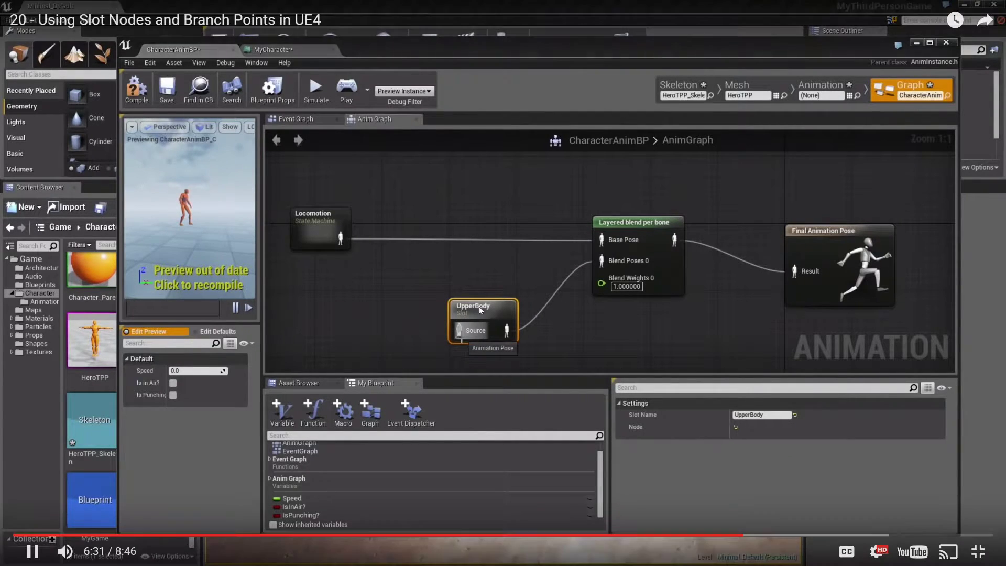
pyautogui.click(30, 551)
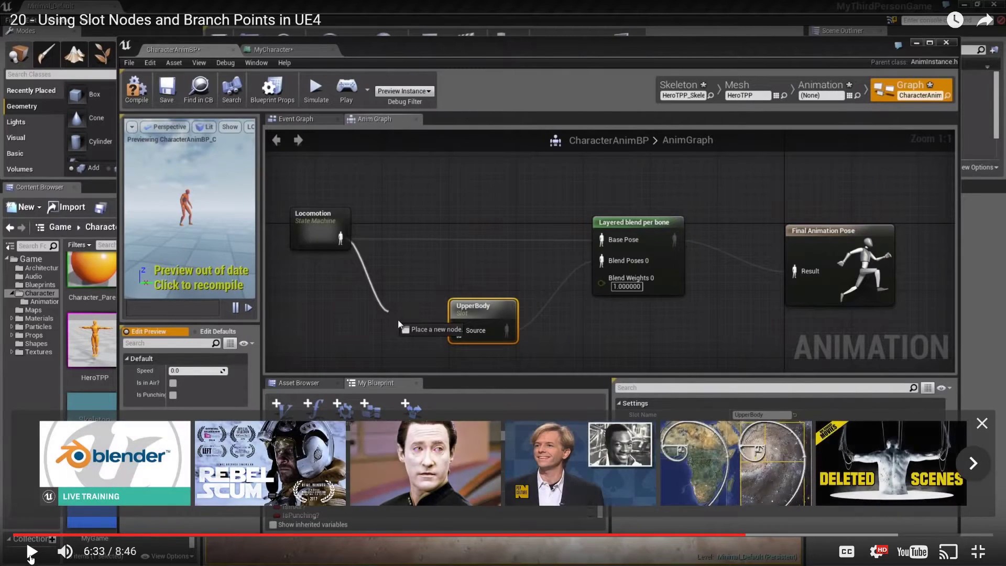
# Step: Switch to Unreal Editor and add a branch filter for bone spine_01 to layer 0 of the Layered blend per bone node
pyautogui.hotkey('alt', 'Tab')
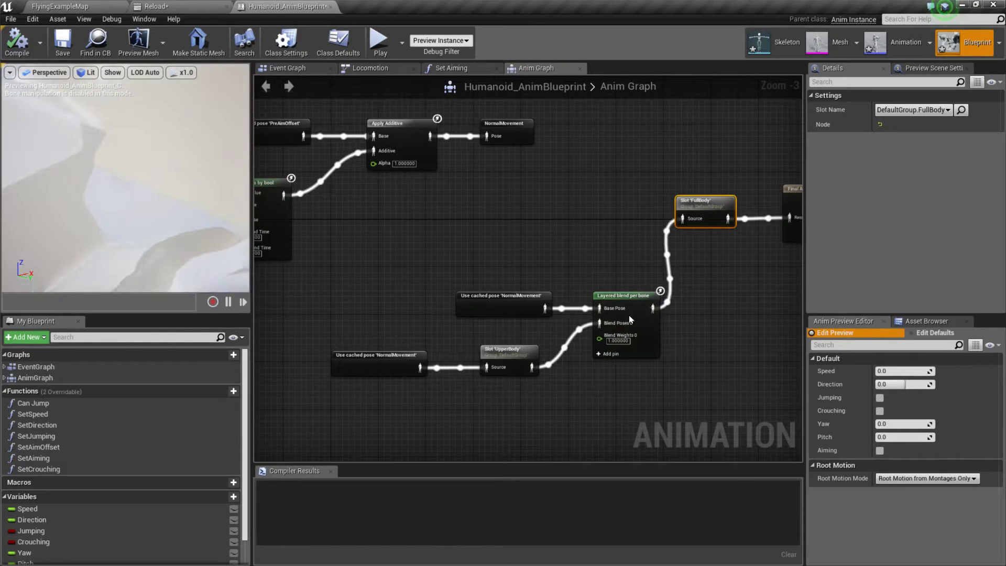
pyautogui.click(629, 315)
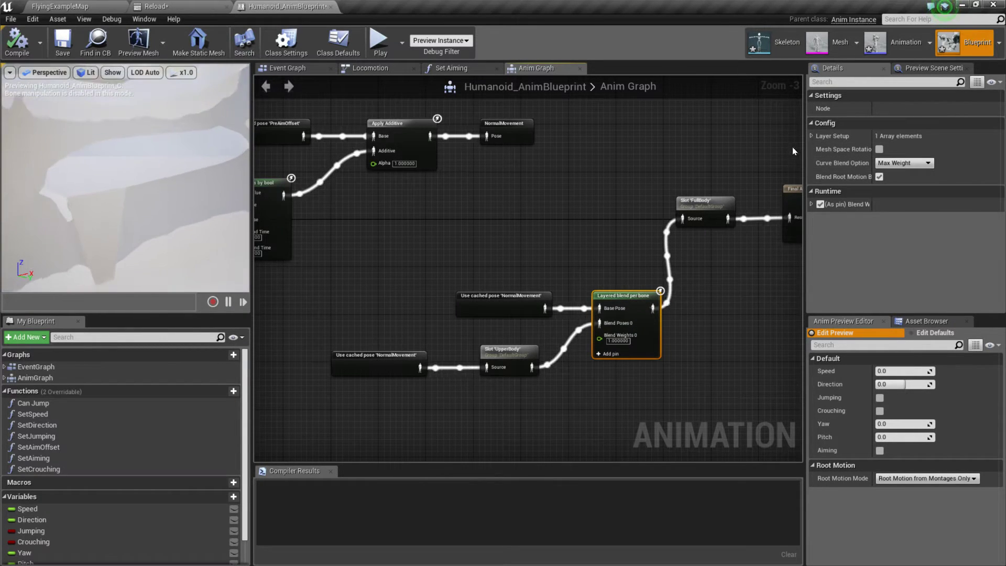
pyautogui.click(811, 137)
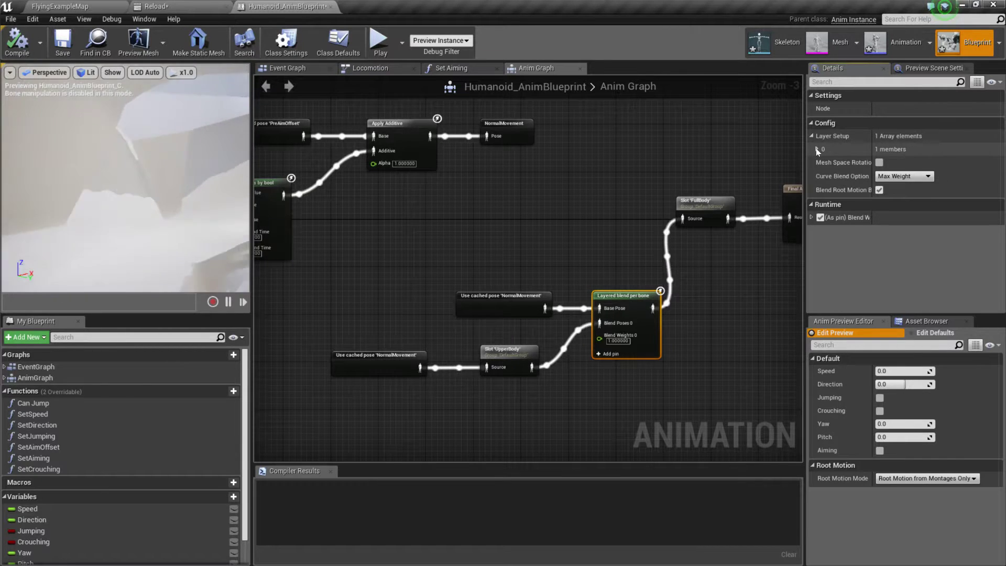
pyautogui.click(818, 149)
pyautogui.click(942, 164)
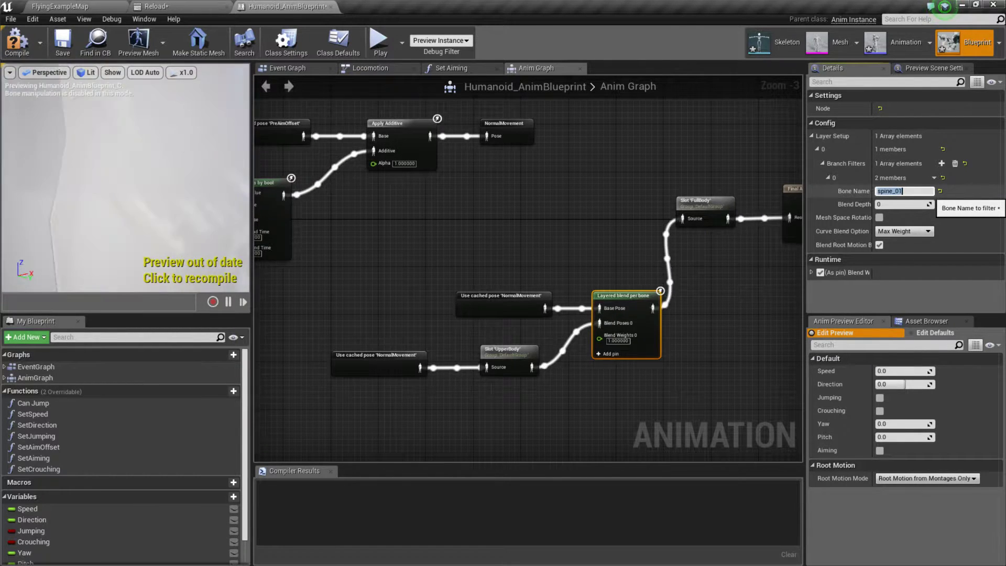
pyautogui.click(721, 328)
pyautogui.moveTo(729, 329); pyautogui.dragTo(689, 334, button='right')
# Step: Compile Humanoid_AnimBlueprint, recheck the Layered blend per bone node's branch filter, and save the blueprint
pyautogui.click(28, 58)
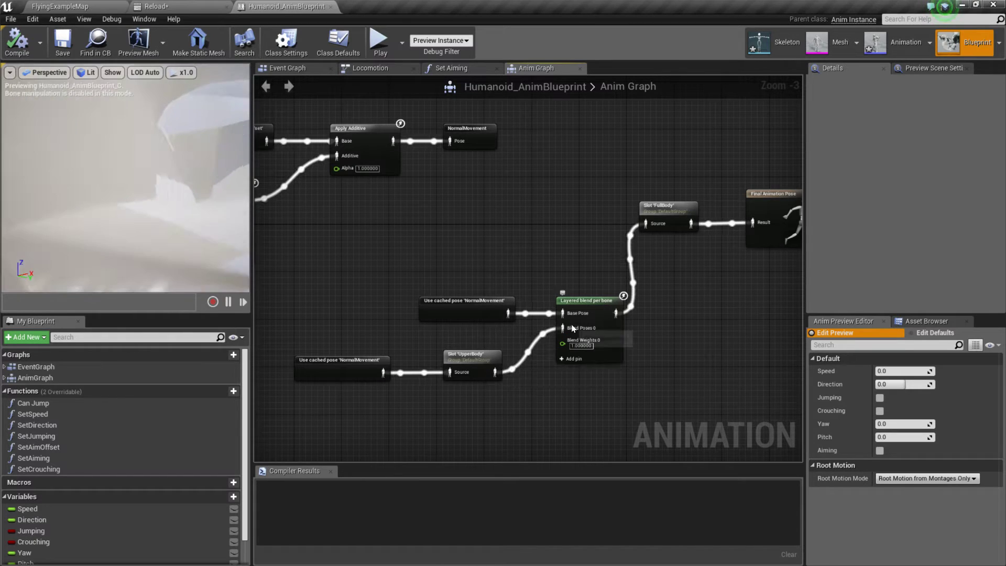
pyautogui.click(601, 305)
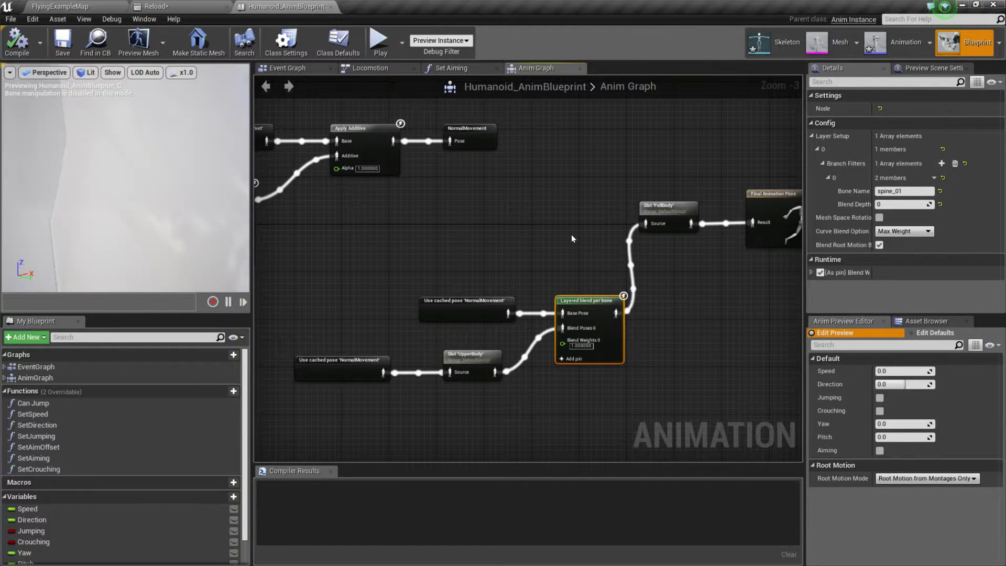
pyautogui.moveTo(571, 234); pyautogui.dragTo(794, 248, button='right')
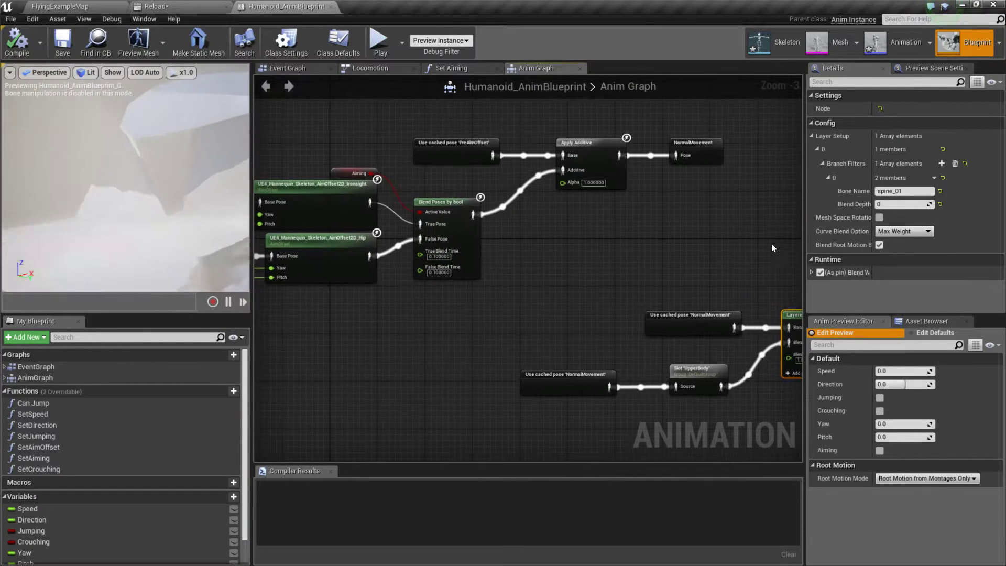
pyautogui.click(64, 46)
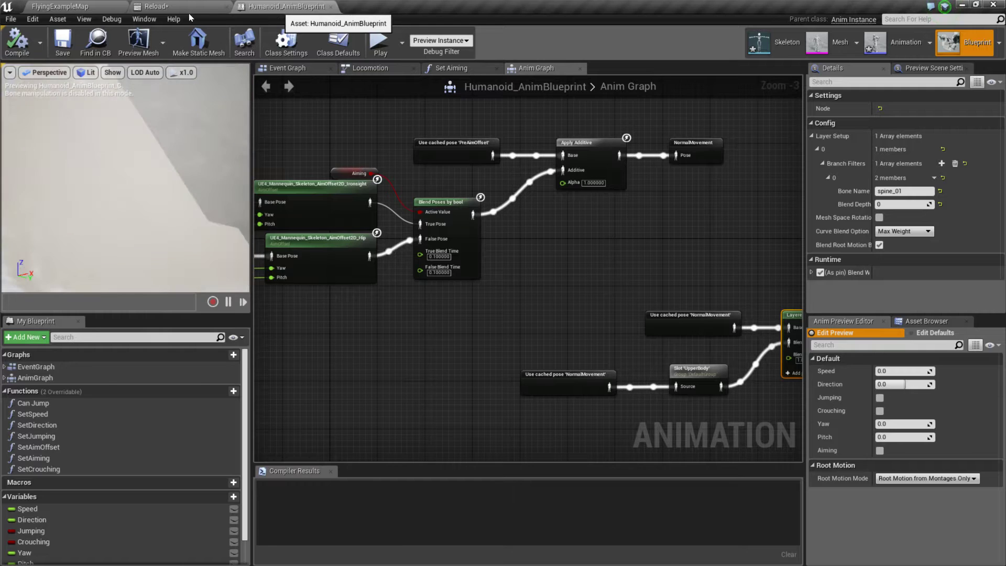
# Step: Assign the Reload montage's Reload_Rifle_Hip track to the DefaultGroup.UpperBody slot and save the montage
pyautogui.click(181, 7)
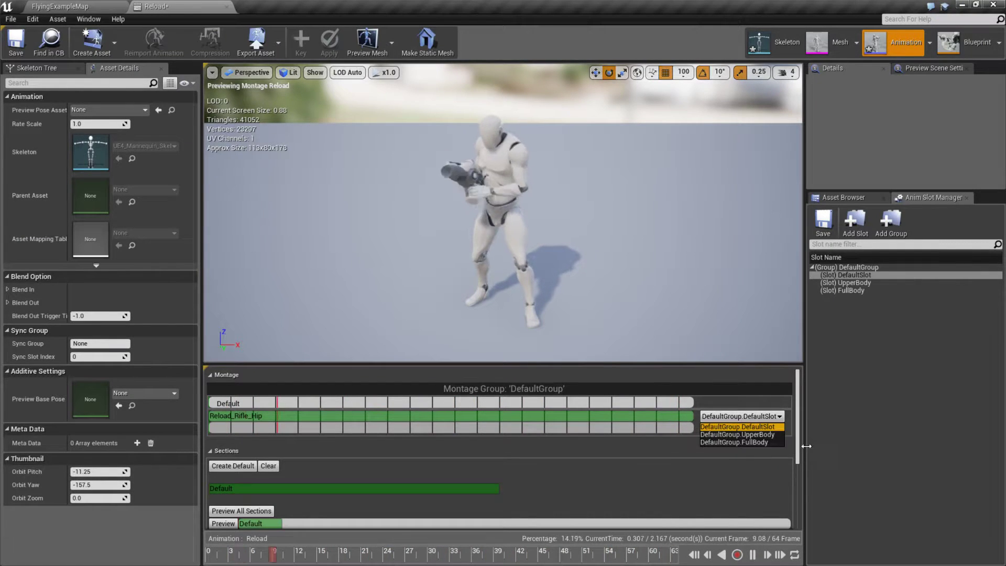
pyautogui.click(734, 442)
pyautogui.click(760, 419)
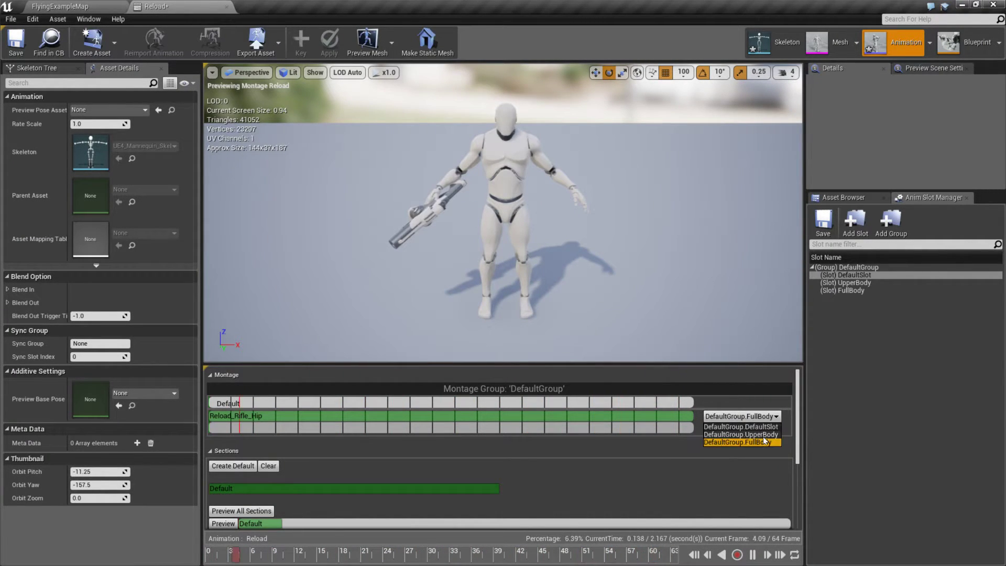
pyautogui.click(763, 435)
pyautogui.click(16, 41)
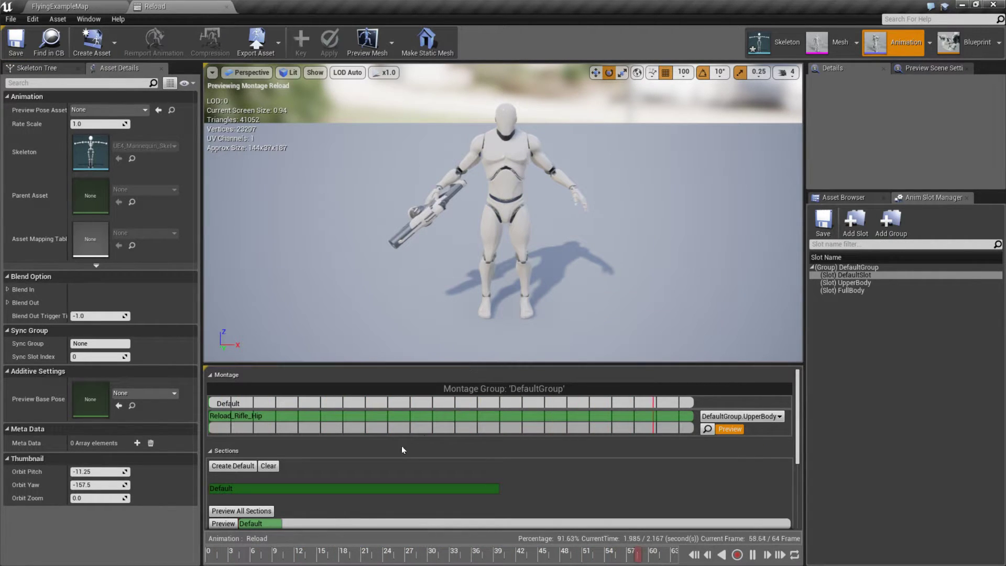
# Step: Cancel a C++ compile started from FlyingExampleMap, play-test the level to check the character, and stop the session
pyautogui.click(59, 5)
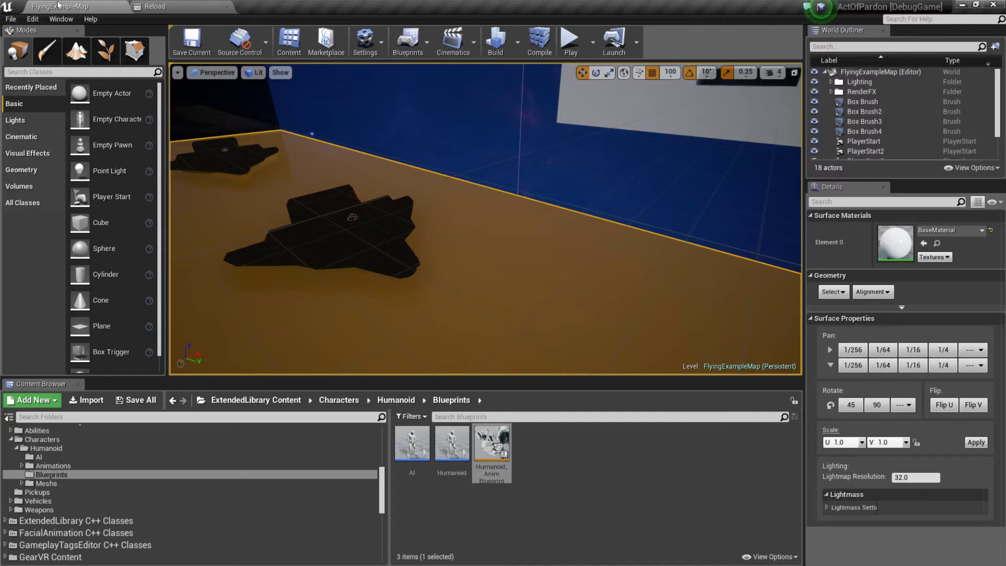
pyautogui.click(549, 43)
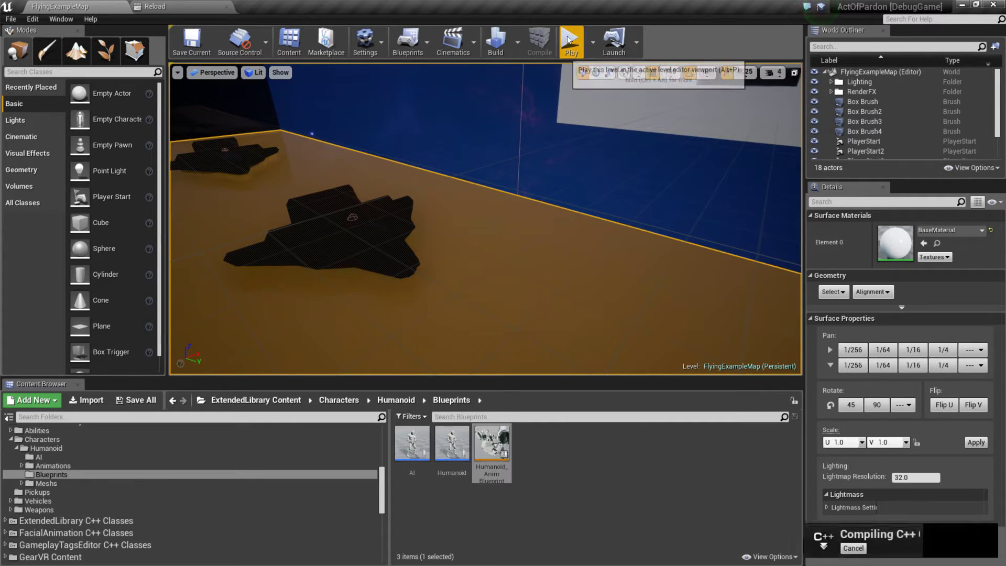
pyautogui.click(852, 548)
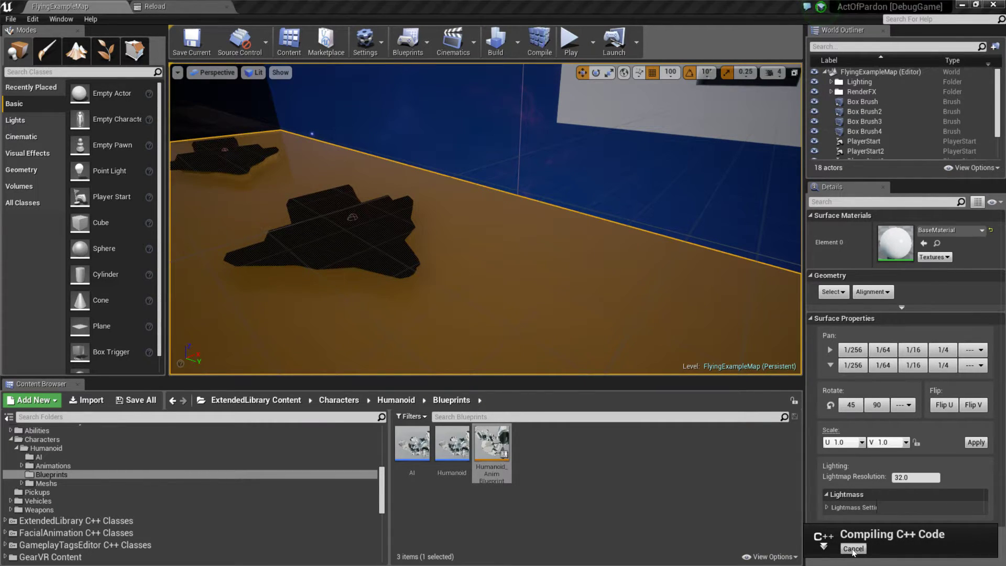
pyautogui.click(569, 45)
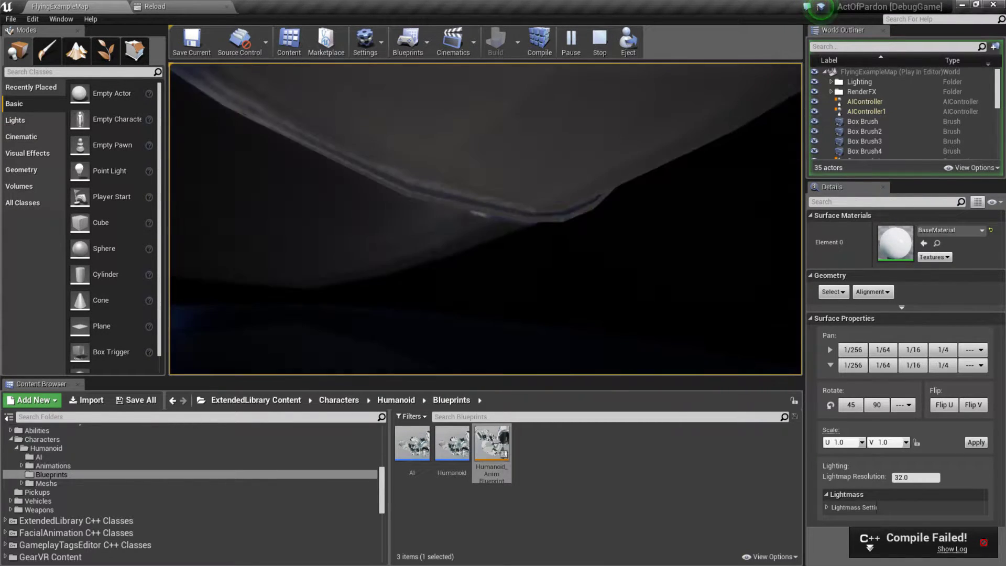
pyautogui.press('Escape')
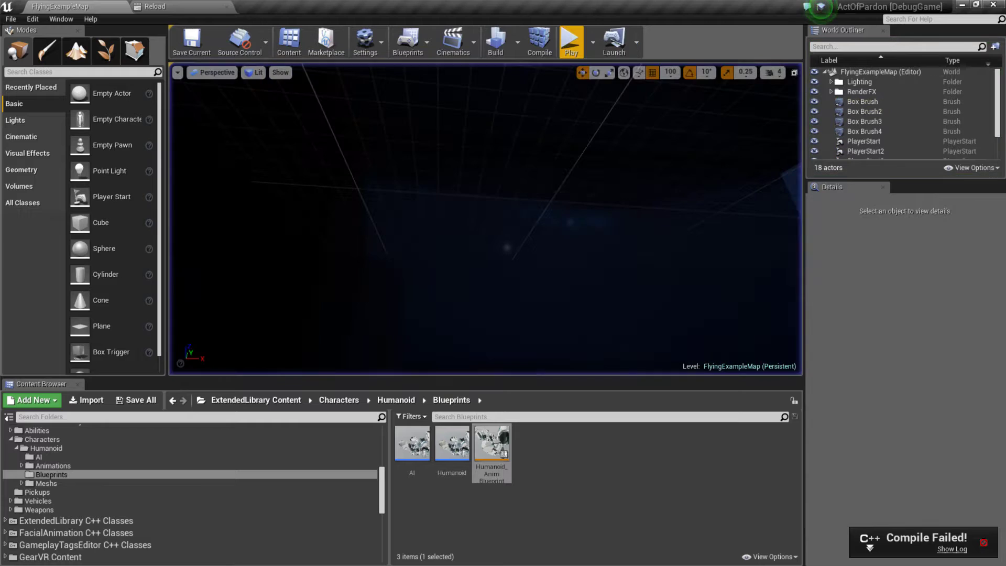
# Step: Open the Humanoid blueprint in the full Blueprint editor and inspect the character mesh in its viewport
pyautogui.doubleClick(465, 457)
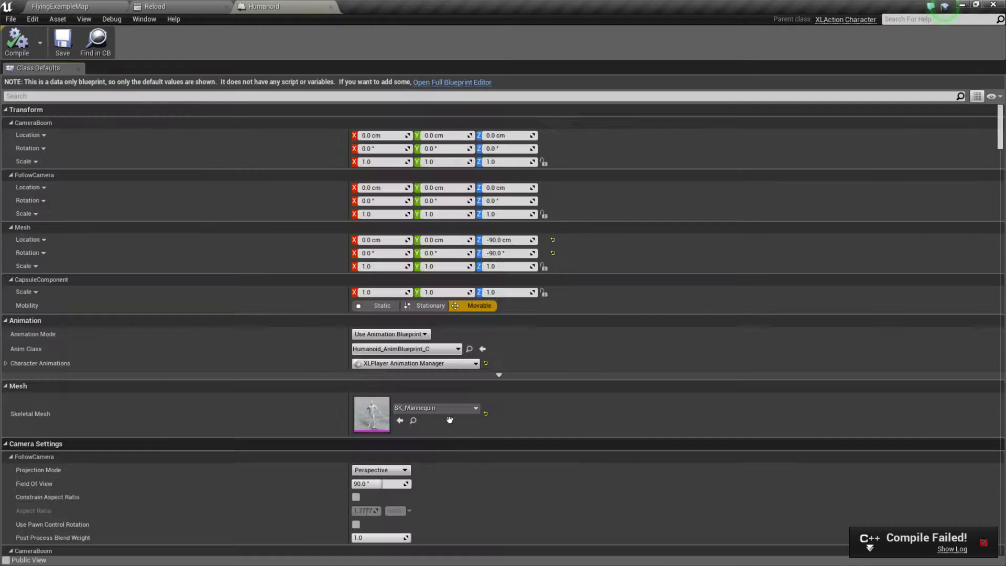
pyautogui.click(440, 83)
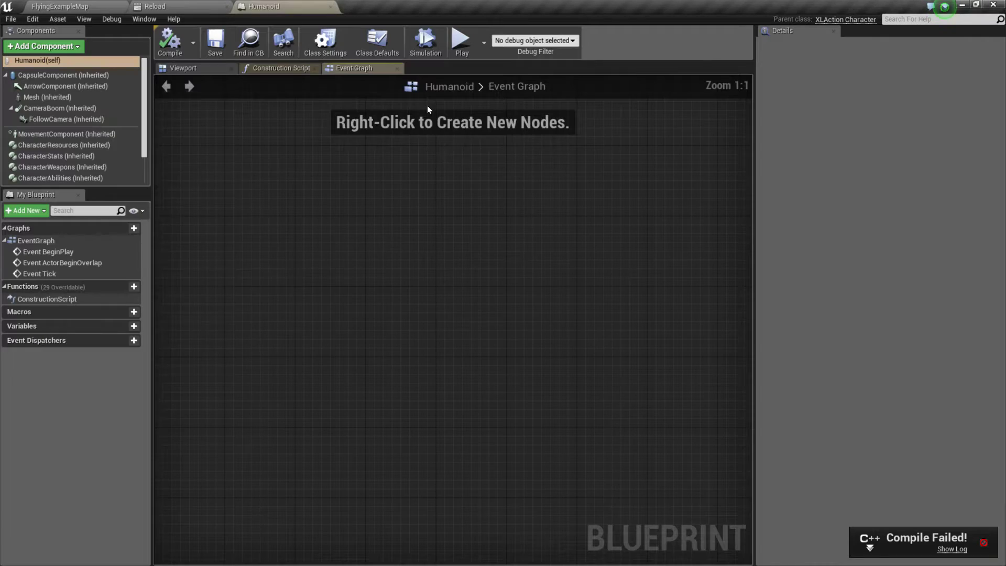
pyautogui.click(193, 68)
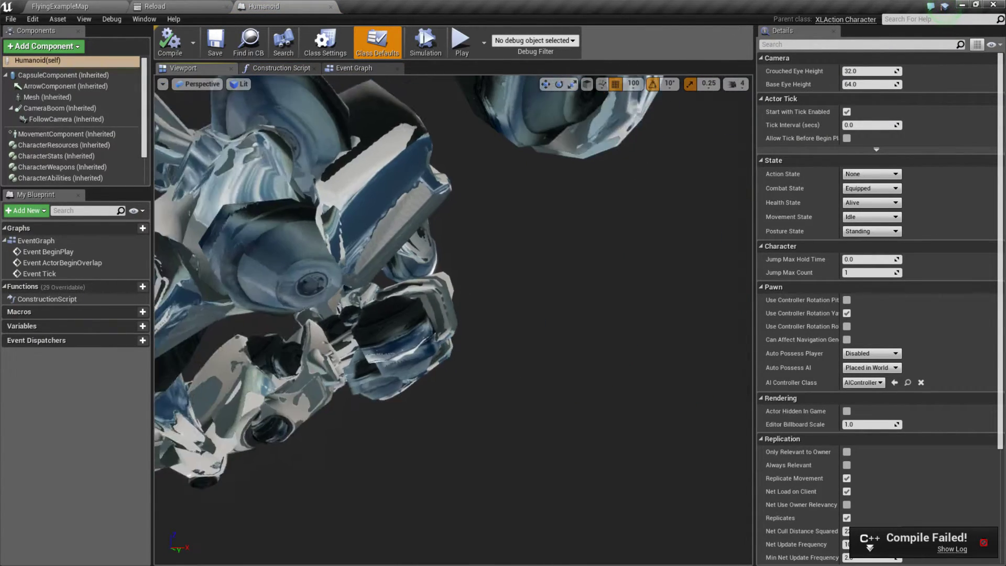
pyautogui.moveTo(534, 457); pyautogui.dragTo(474, 459, button='right')
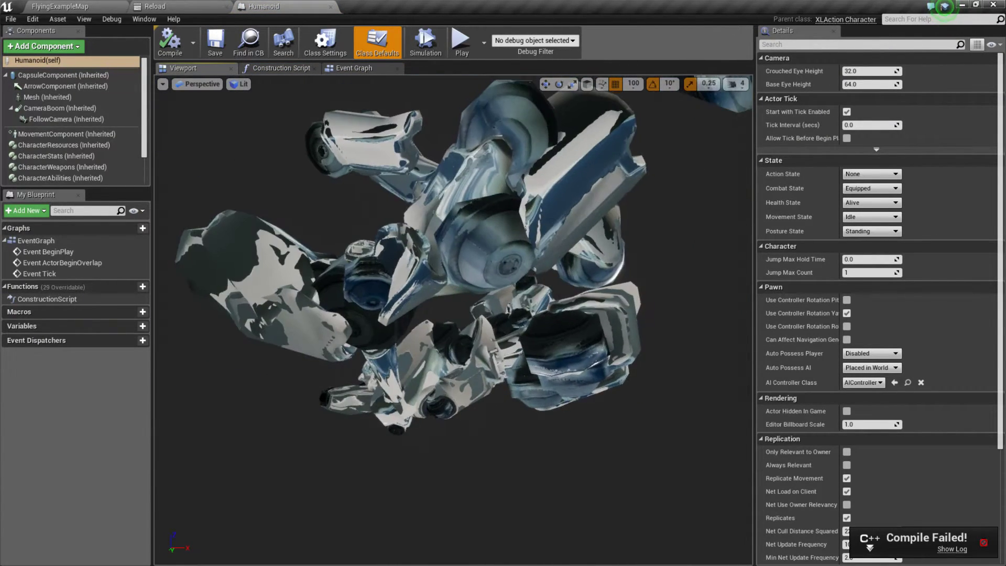
pyautogui.moveTo(535, 457); pyautogui.dragTo(558, 396, button='right')
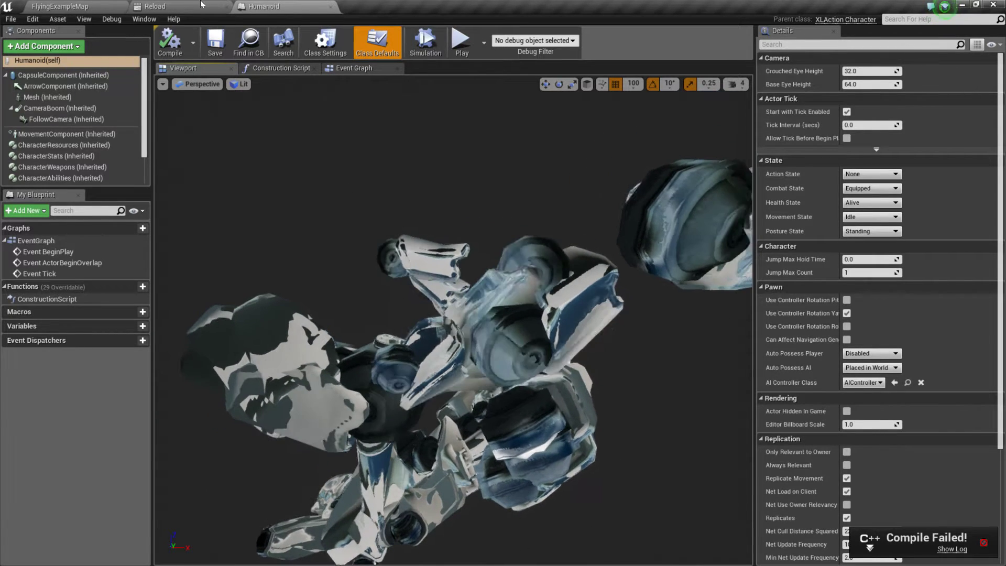
# Step: Return to the level and reopen Humanoid_AnimBlueprint at the end of its Anim Graph, around Final Animation Pose
pyautogui.click(156, 7)
pyautogui.click(79, 6)
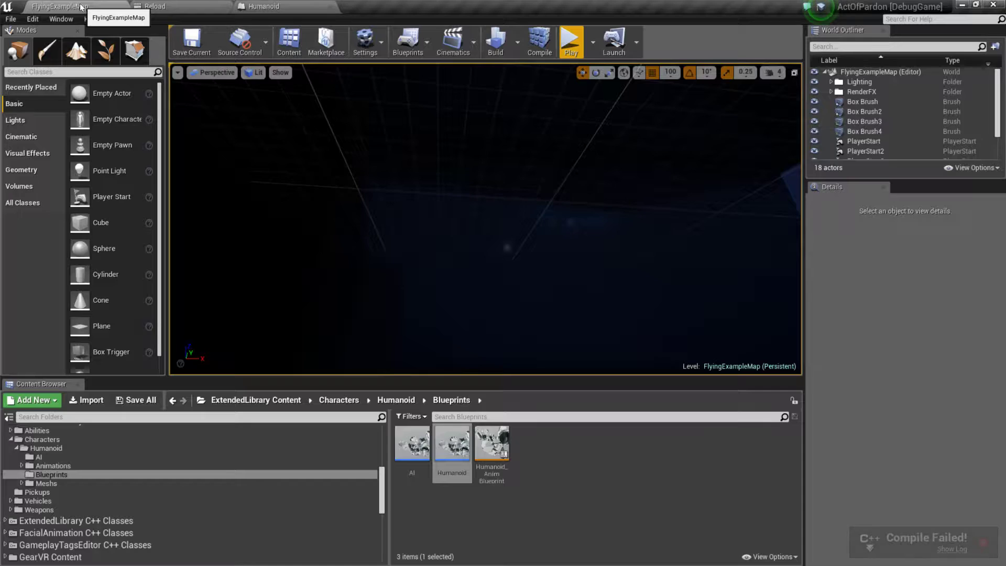
pyautogui.doubleClick(493, 453)
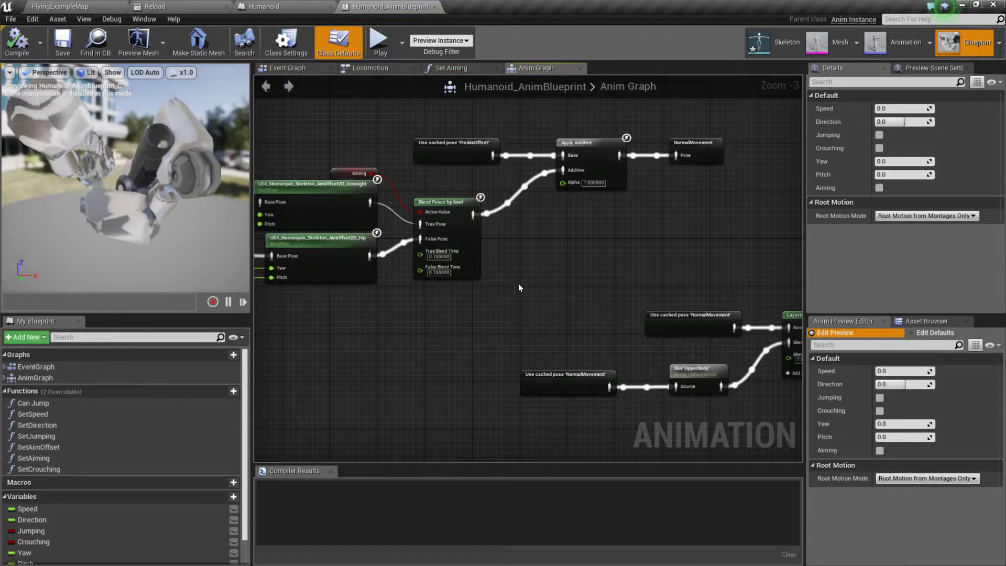
pyautogui.moveTo(519, 288); pyautogui.dragTo(299, 354, button='right')
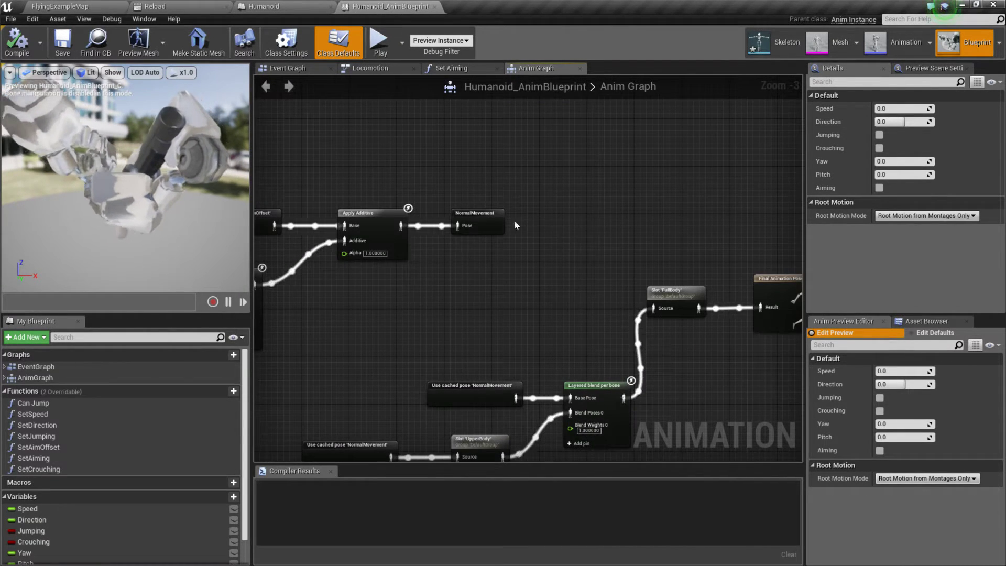
pyautogui.moveTo(669, 251); pyautogui.dragTo(550, 192, button='right')
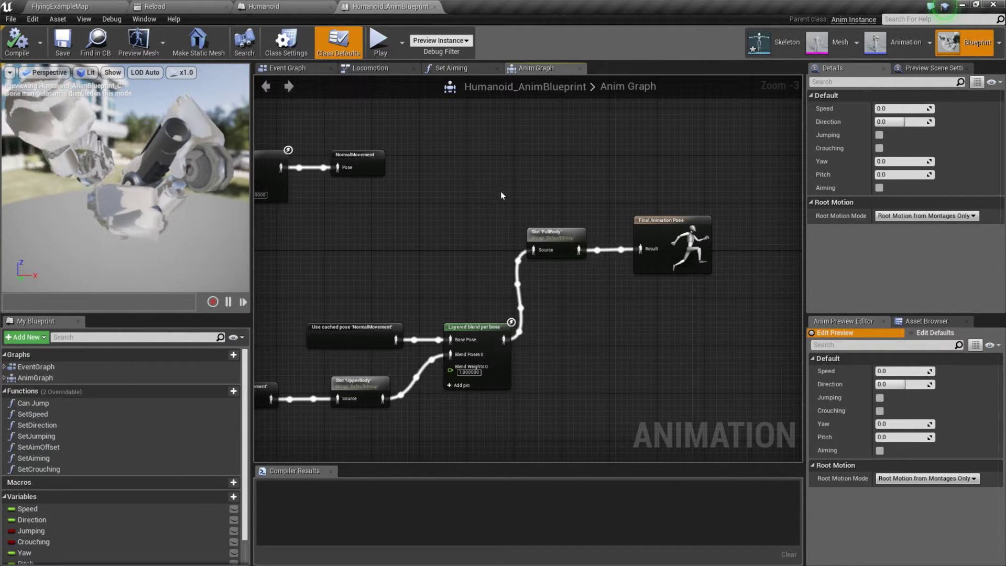
# Step: Try feeding Apply Additive's output straight into Final Animation Pose, bypassing the NormalMovement cache and slots, and compile
pyautogui.moveTo(662, 221); pyautogui.dragTo(633, 133)
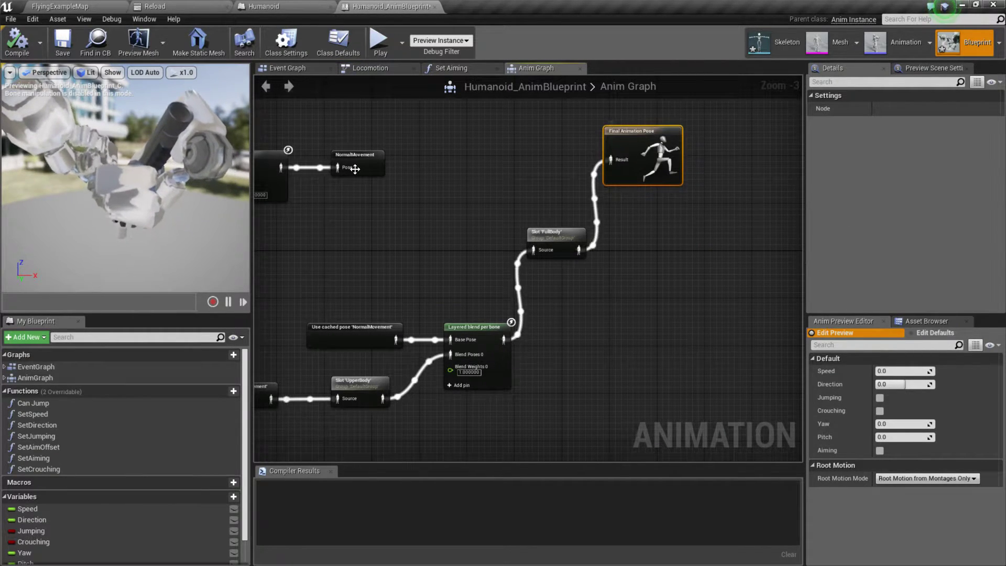
pyautogui.moveTo(281, 167); pyautogui.dragTo(612, 161)
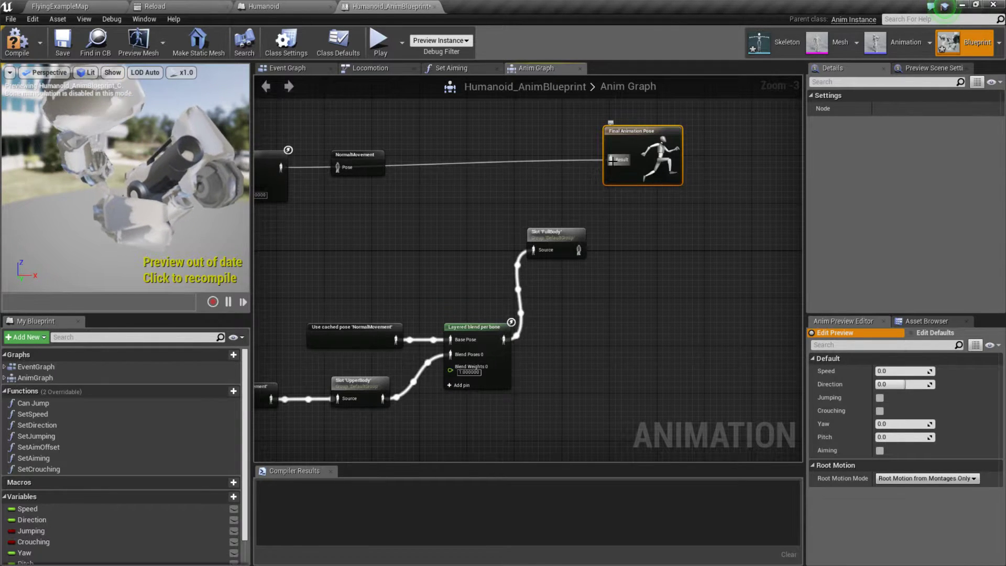
pyautogui.moveTo(471, 215); pyautogui.dragTo(602, 224, button='right')
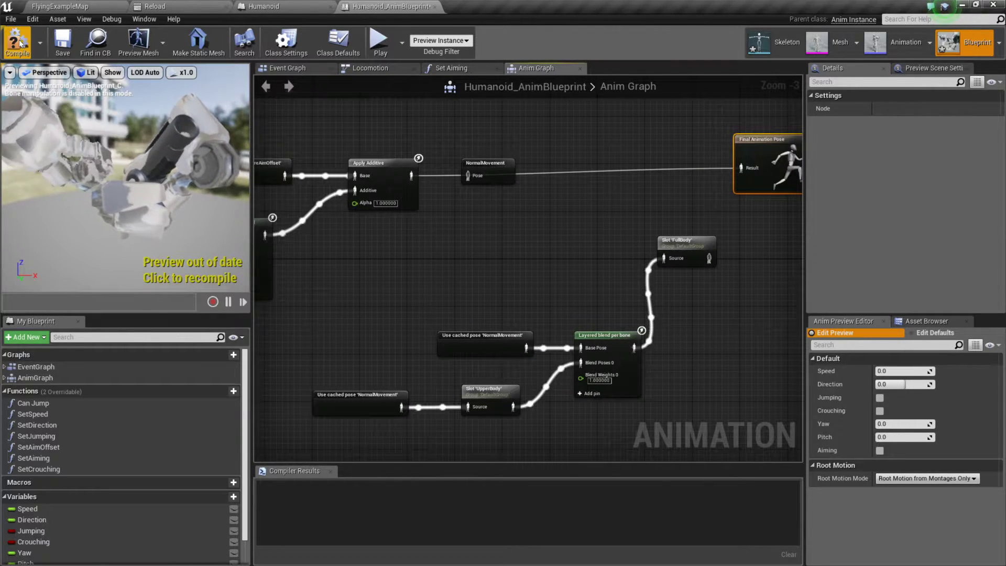
pyautogui.click(46, 46)
pyautogui.moveTo(382, 247); pyautogui.dragTo(634, 249, button='right')
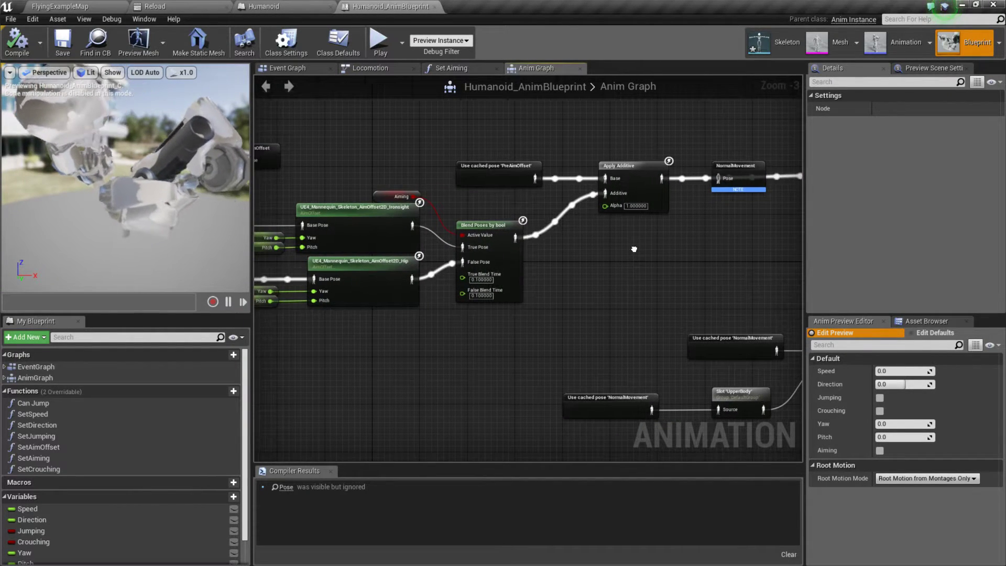
# Step: Place the NormalMovement cache node beside Apply Additive and reconnect Apply Additive's output to its Pose input
pyautogui.moveTo(735, 168); pyautogui.dragTo(714, 248)
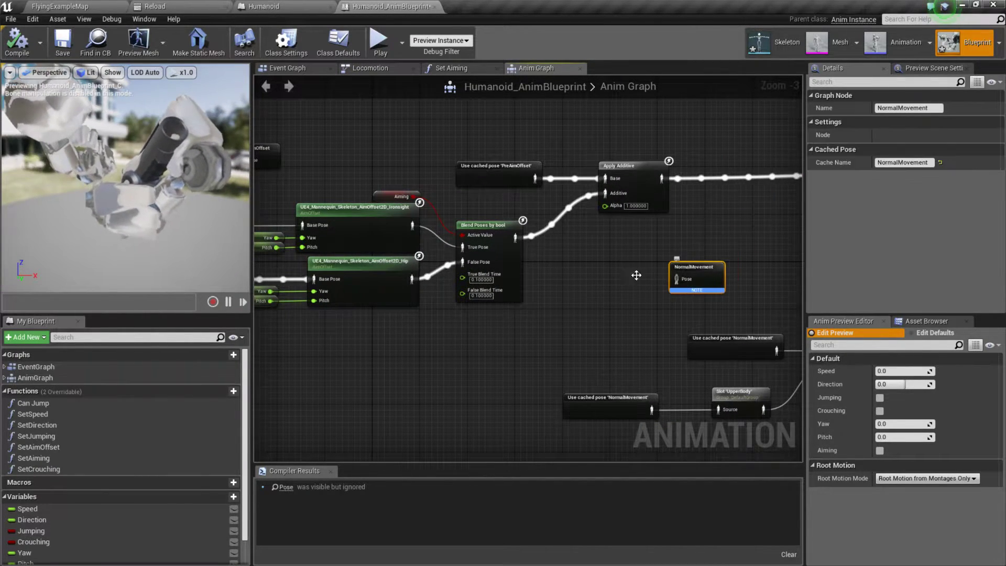
pyautogui.moveTo(584, 276); pyautogui.dragTo(406, 262, button='right')
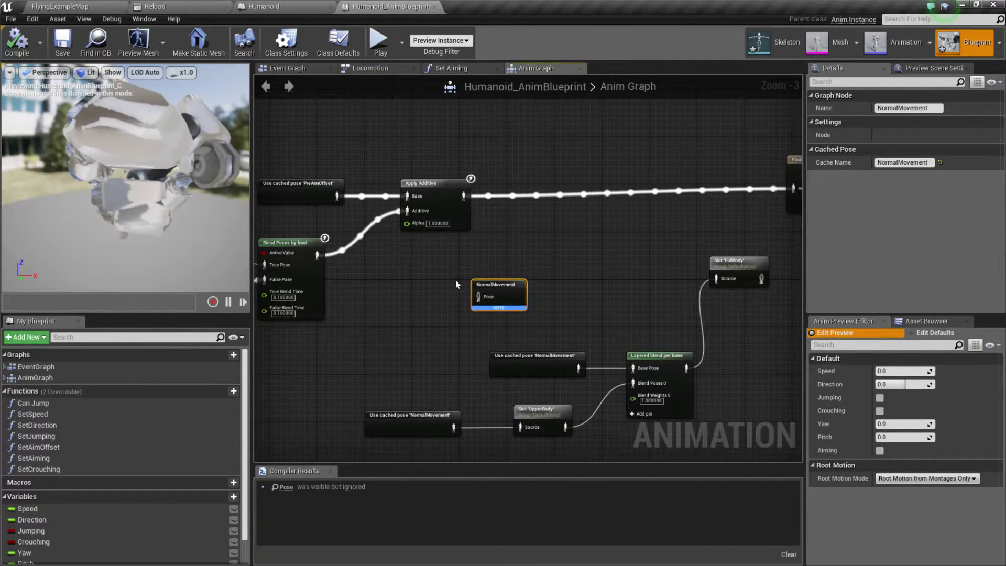
pyautogui.moveTo(538, 272); pyautogui.dragTo(509, 254, button='right')
pyautogui.moveTo(467, 273); pyautogui.dragTo(514, 184)
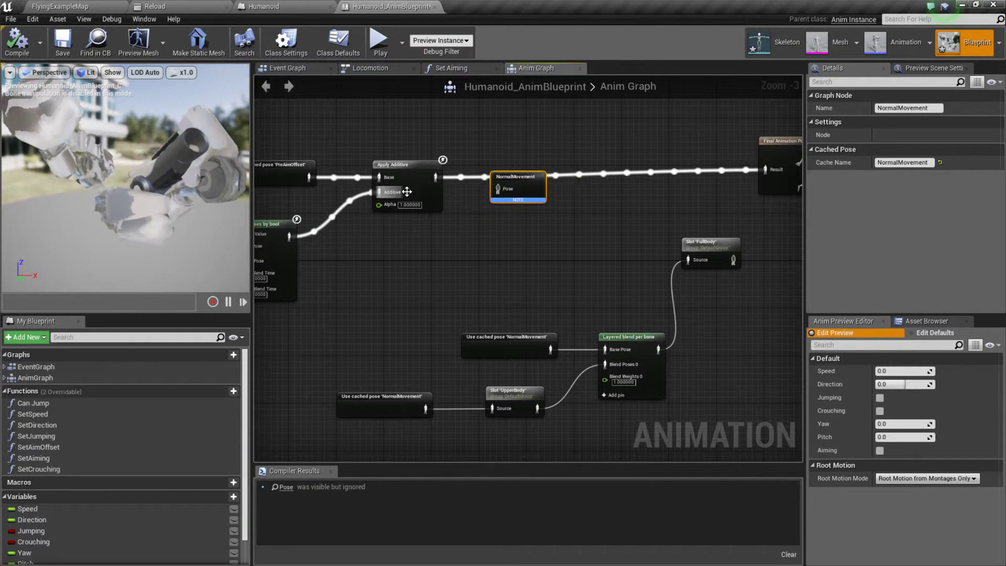
pyautogui.moveTo(436, 177); pyautogui.dragTo(534, 187)
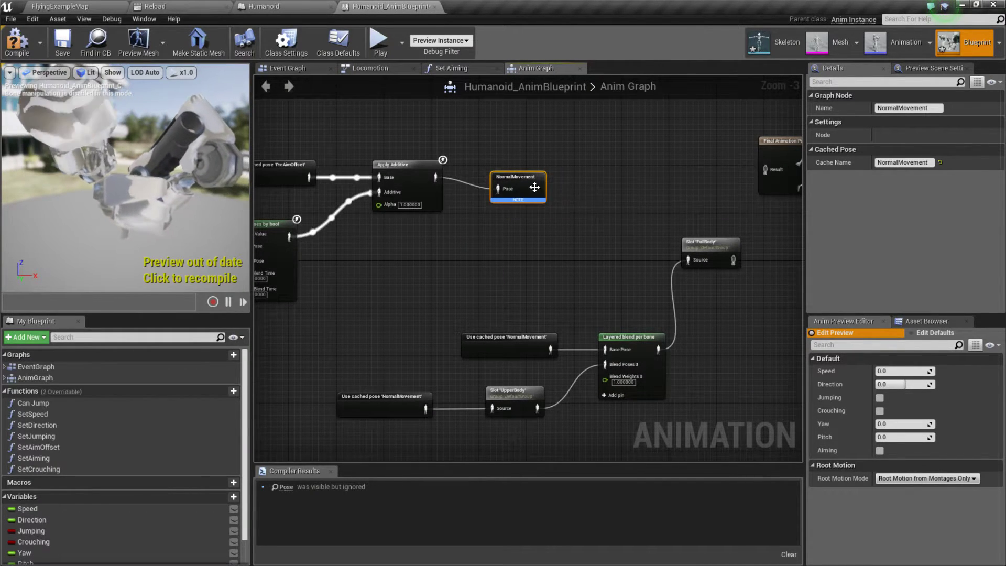
# Step: Review the aim offset chain, and switch to the ShooterGame editor to compare it with HeroTPP_AnimBlueprint's Anim Graph
pyautogui.moveTo(505, 201); pyautogui.dragTo(830, 181, button='right')
pyautogui.moveTo(528, 341); pyautogui.dragTo(500, 333, button='right')
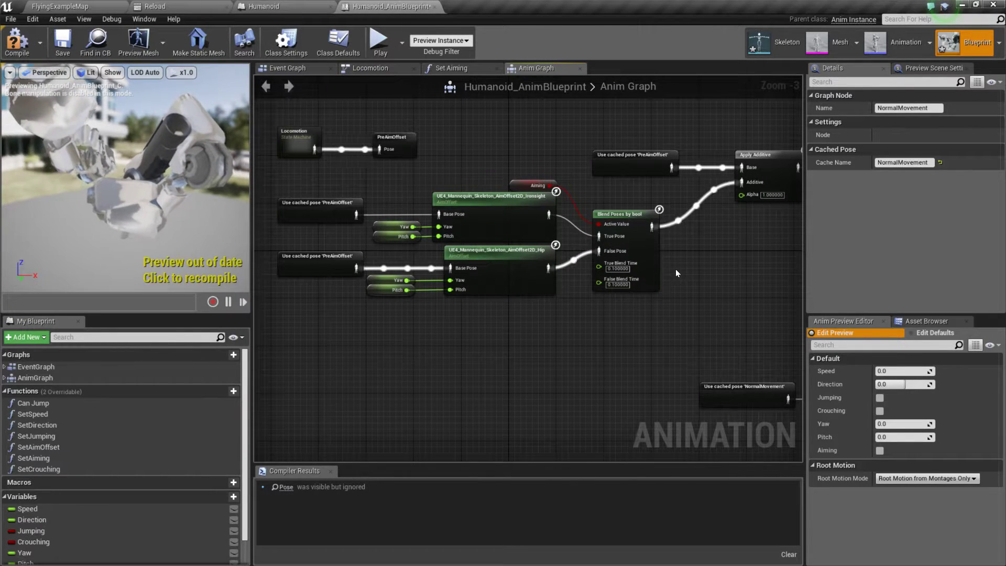
pyautogui.moveTo(591, 244); pyautogui.dragTo(501, 260, button='right')
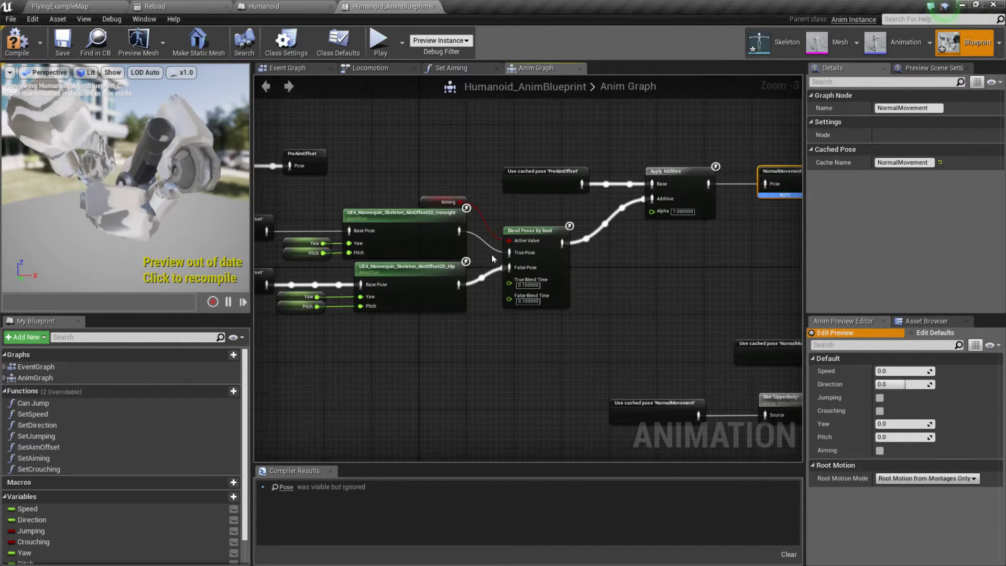
pyautogui.moveTo(386, 162); pyautogui.dragTo(452, 125, button='right')
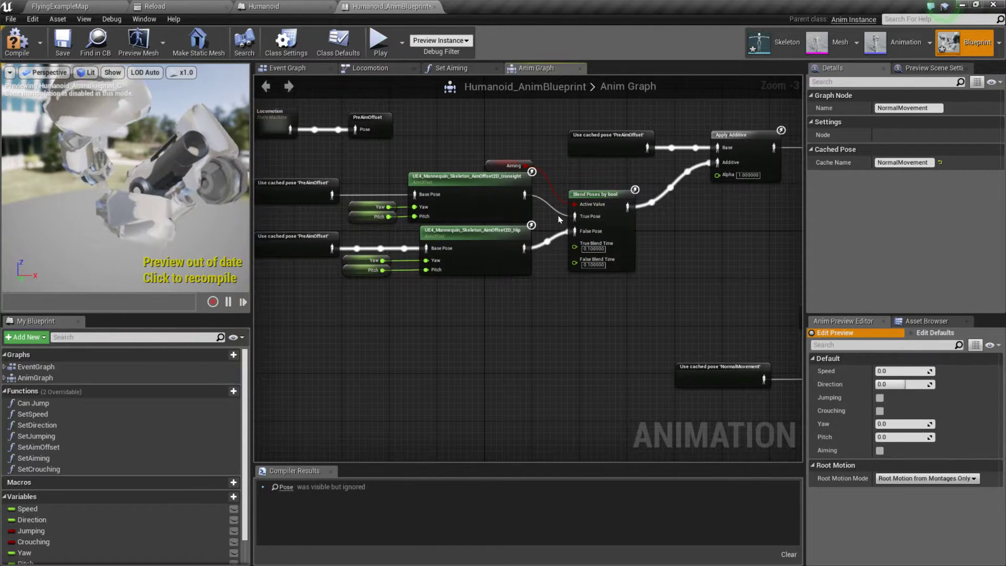
pyautogui.moveTo(523, 194)
pyautogui.mouseDown()
pyautogui.moveTo(556, 198)
pyautogui.moveTo(625, 168)
pyautogui.moveTo(525, 186)
pyautogui.mouseUp()
pyautogui.click(415, 368)
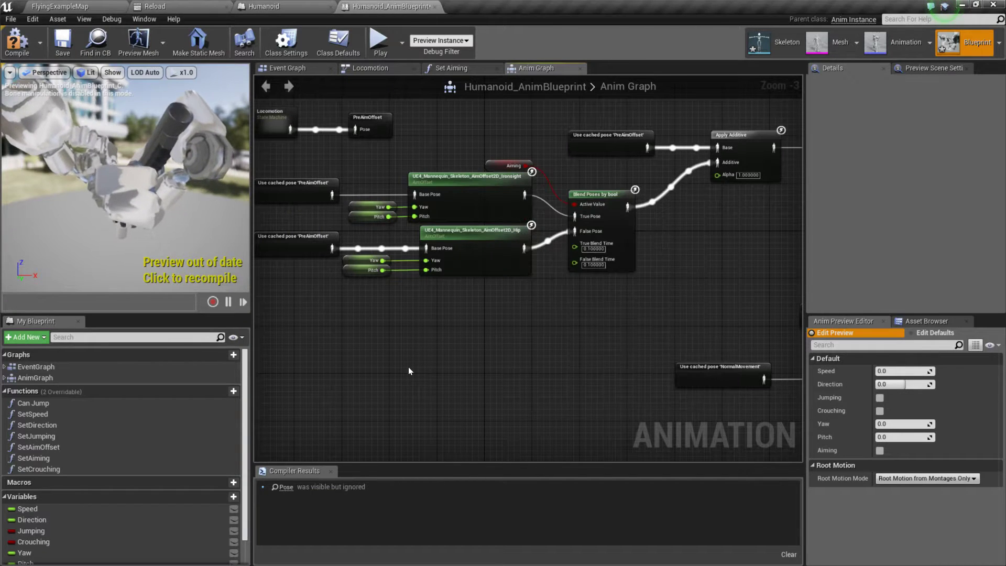
pyautogui.hotkey('alt', 'Tab')
pyautogui.hotkey('alt', 'Tab')
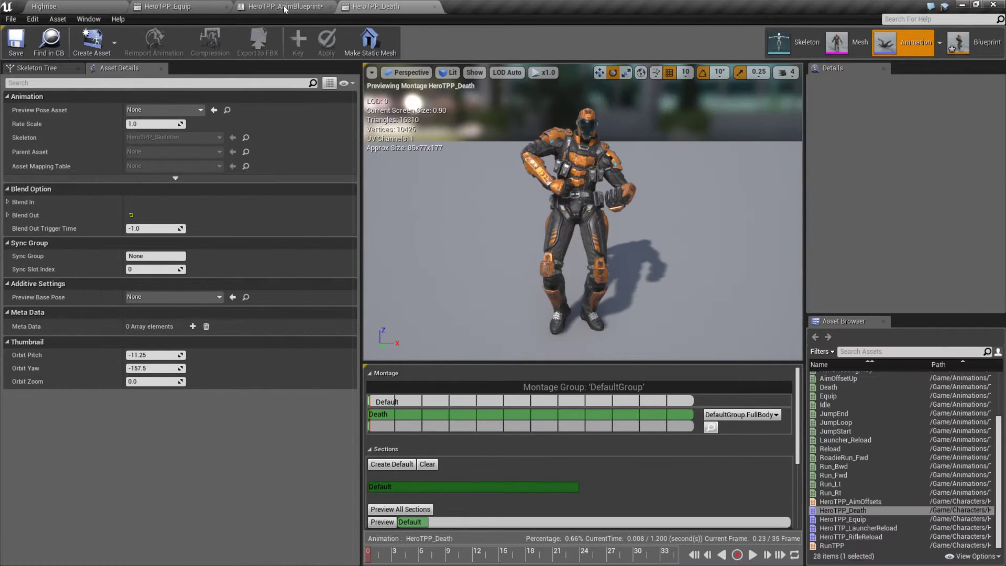
pyautogui.click(284, 8)
pyautogui.moveTo(692, 168); pyautogui.dragTo(678, 207, button='right')
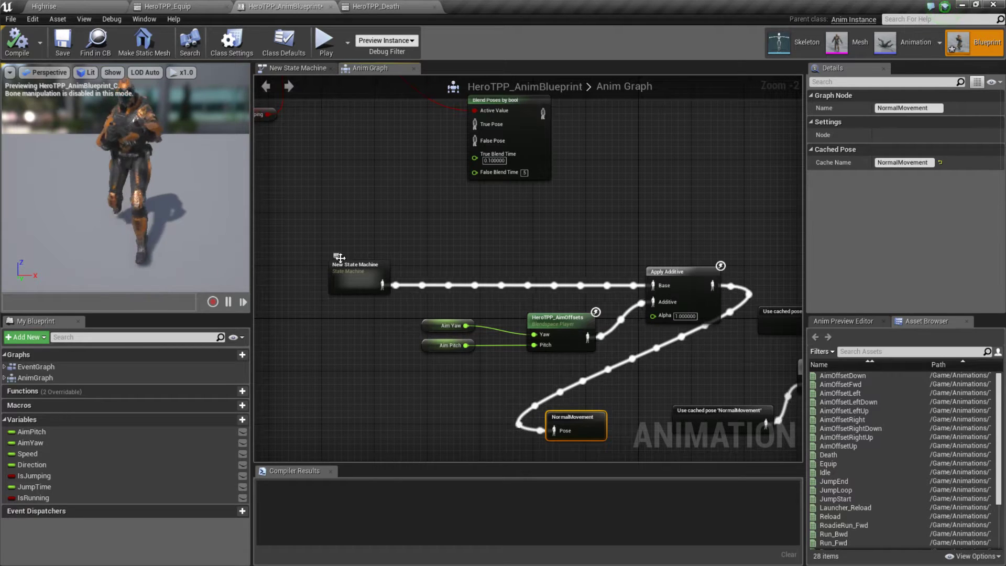
# Step: Switch back to the ActOfPardon editor, move Apply Additive above the aim offset nodes, and connect Locomotion directly to its Base input
pyautogui.hotkey('alt', 'Tab')
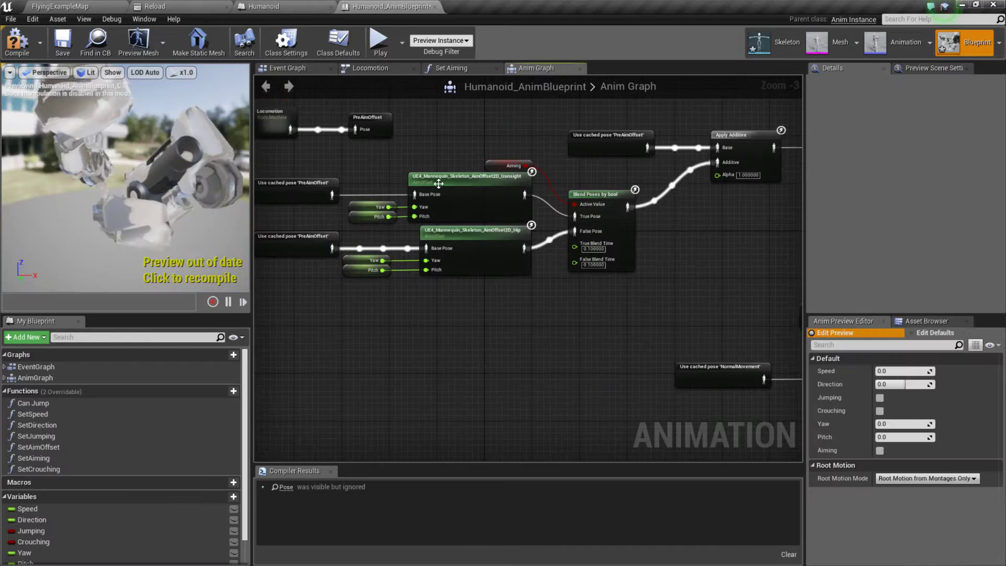
pyautogui.moveTo(505, 267); pyautogui.dragTo(445, 322, button='right')
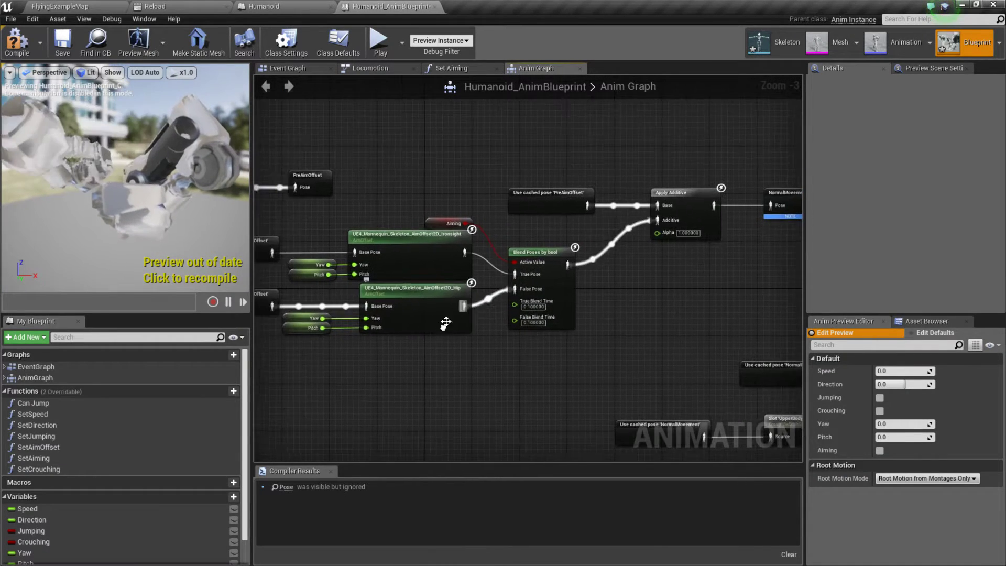
pyautogui.moveTo(683, 195); pyautogui.dragTo(415, 111)
pyautogui.moveTo(352, 197); pyautogui.dragTo(511, 238, button='right')
pyautogui.moveTo(390, 228); pyautogui.dragTo(556, 163)
pyautogui.click(421, 277)
pyautogui.rightClick(382, 260)
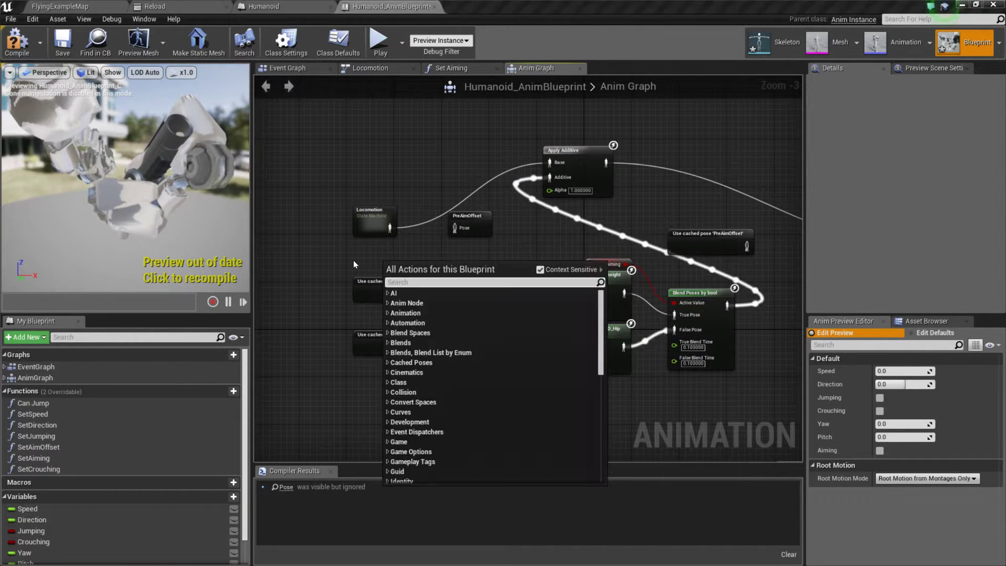
pyautogui.click(514, 244)
pyautogui.moveTo(620, 234); pyautogui.dragTo(449, 199, button='right')
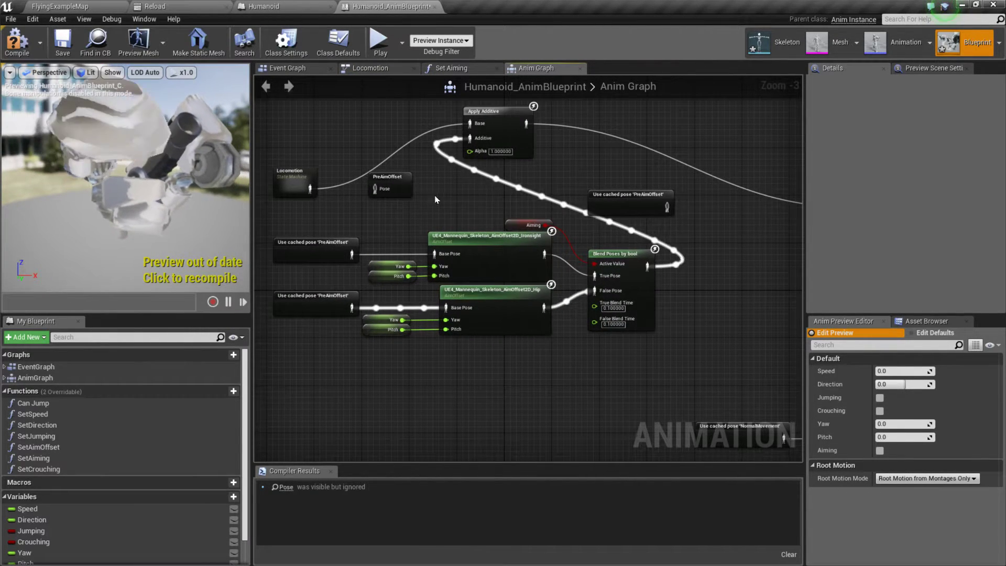
# Step: Move the PreAimOffset cache node aside and try adding a second AimOffset2D_Hip node near Apply Additive's Additive input
pyautogui.moveTo(403, 173); pyautogui.dragTo(735, 102)
pyautogui.moveTo(470, 137); pyautogui.dragTo(420, 174)
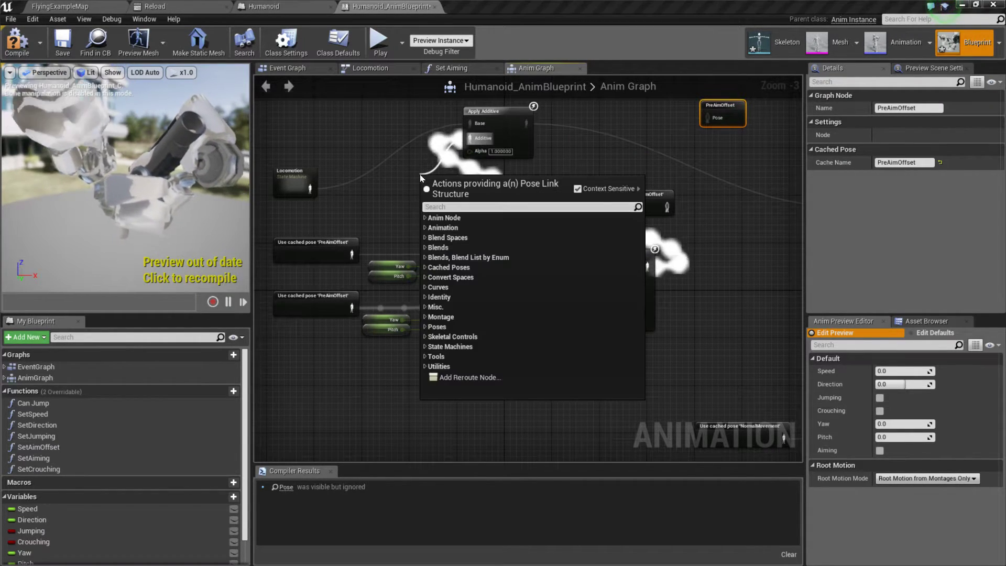
pyautogui.write('aim')
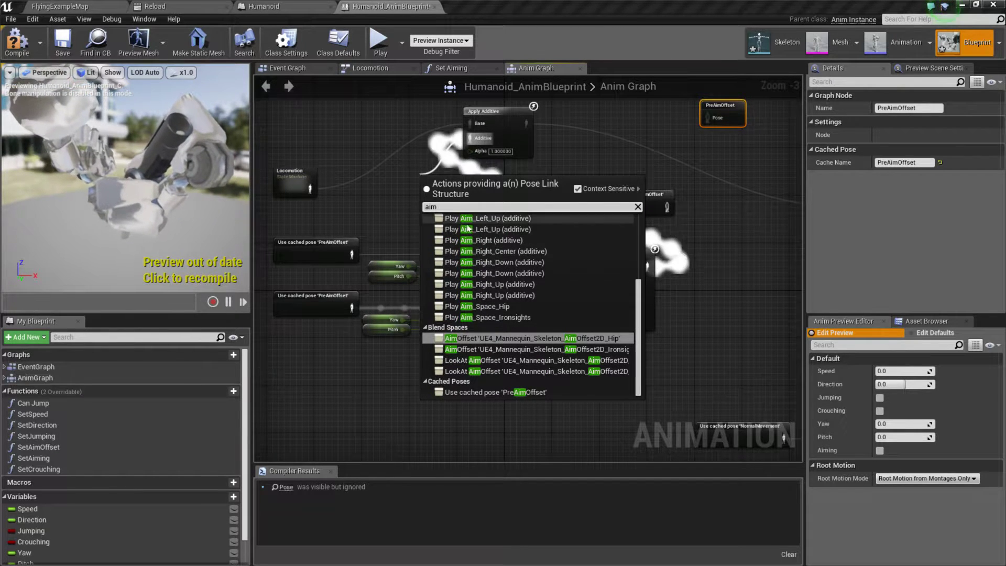
pyautogui.click(602, 341)
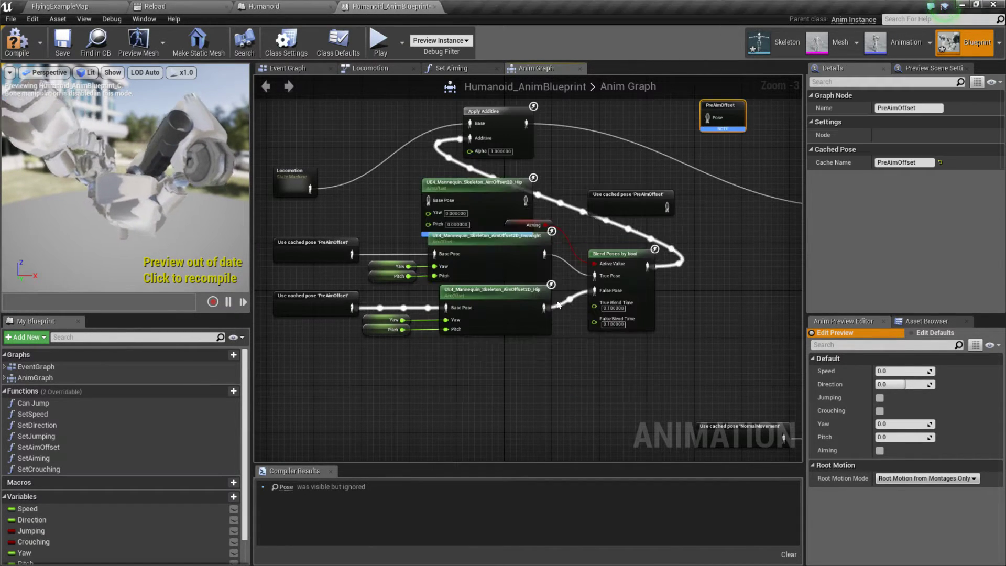
pyautogui.moveTo(469, 186); pyautogui.dragTo(403, 175)
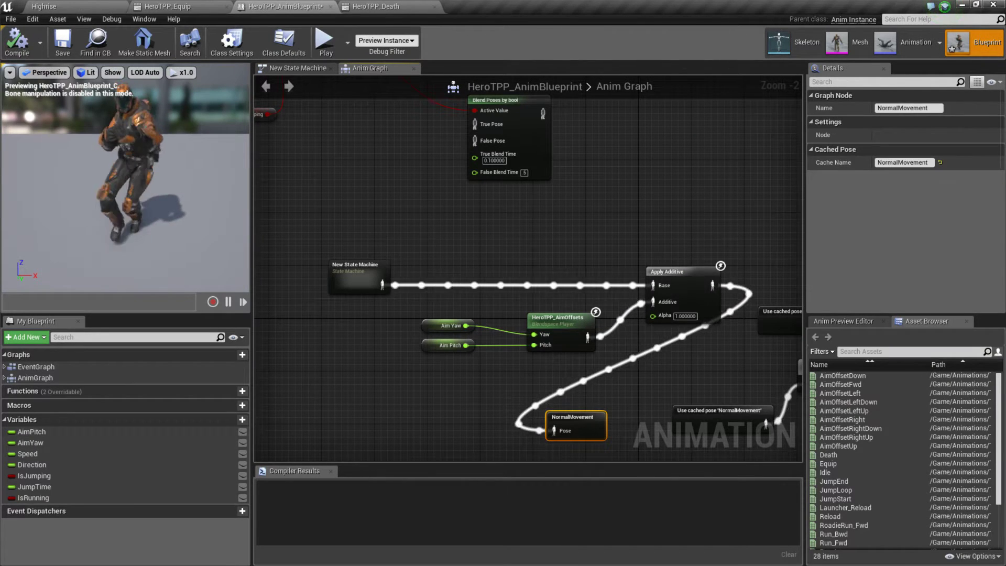
# Step: Check the HeroTPP_AimOffsets node in ShooterGame's Anim Graph, and return to ActOfPardon to delete the newly added Hip aim offset node
pyautogui.moveTo(497, 292); pyautogui.dragTo(475, 255, button='right')
pyautogui.click(531, 288)
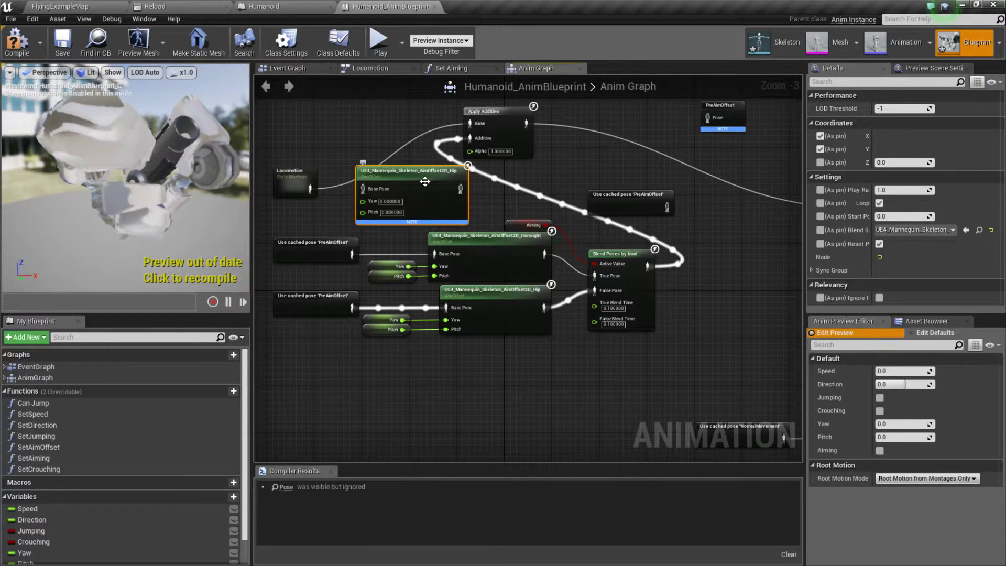
pyautogui.press('Delete')
# Step: Delete the Apply Additive node from Humanoid_AnimBlueprint's Anim Graph
pyautogui.moveTo(464, 196); pyautogui.dragTo(526, 241, button='right')
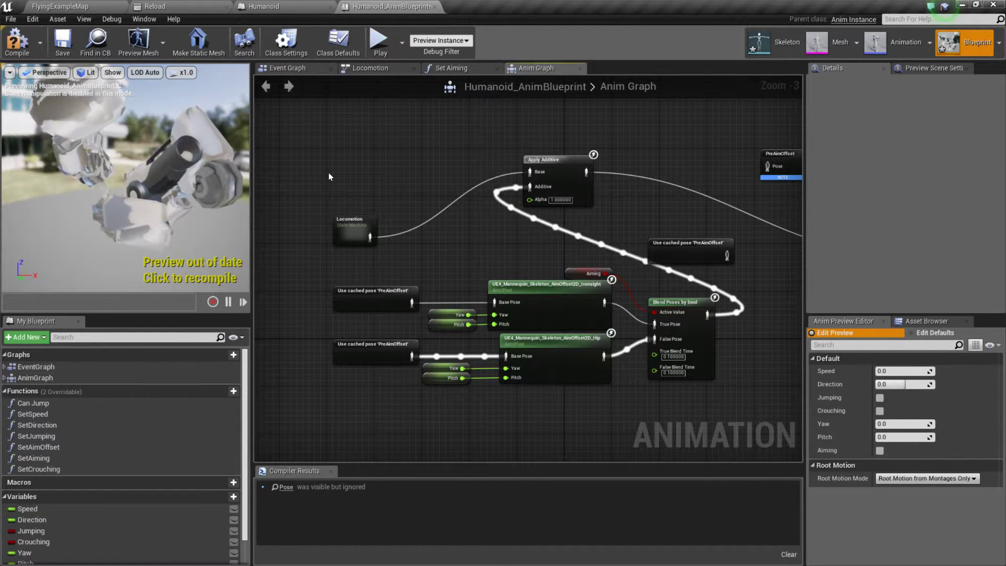
pyautogui.moveTo(751, 272); pyautogui.dragTo(696, 270, button='right')
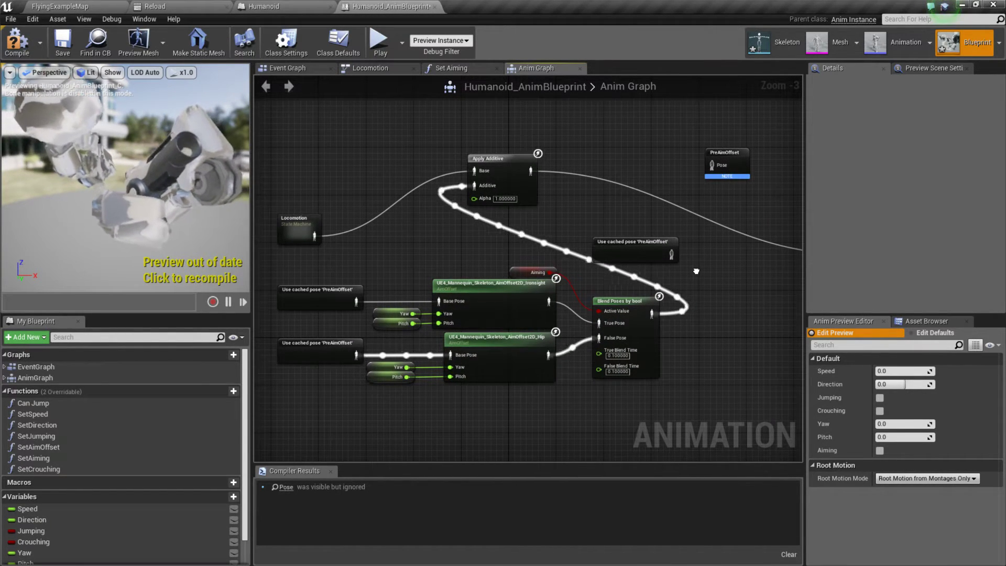
pyautogui.click(503, 169)
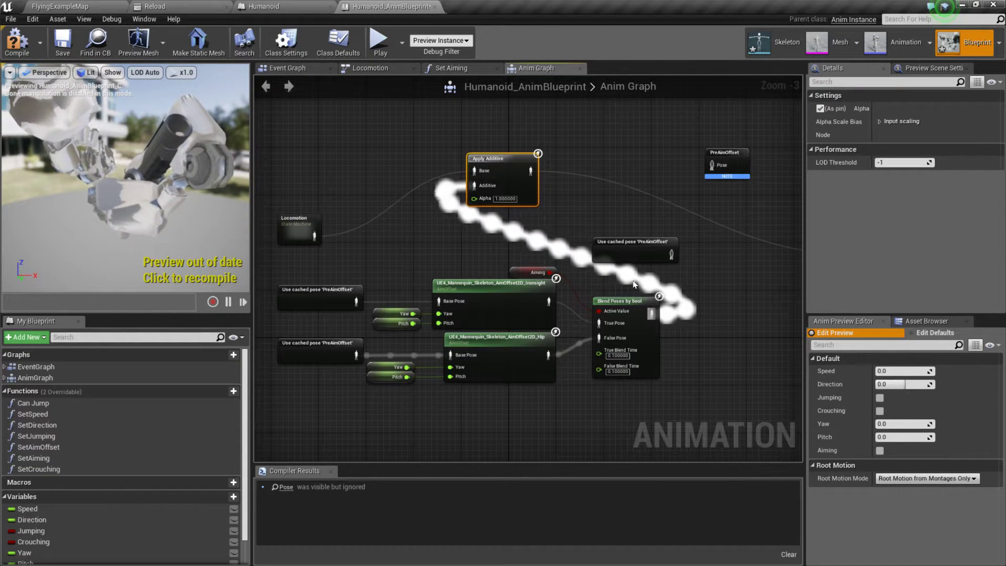
pyautogui.press('Delete')
pyautogui.moveTo(463, 175); pyautogui.dragTo(495, 128, button='right')
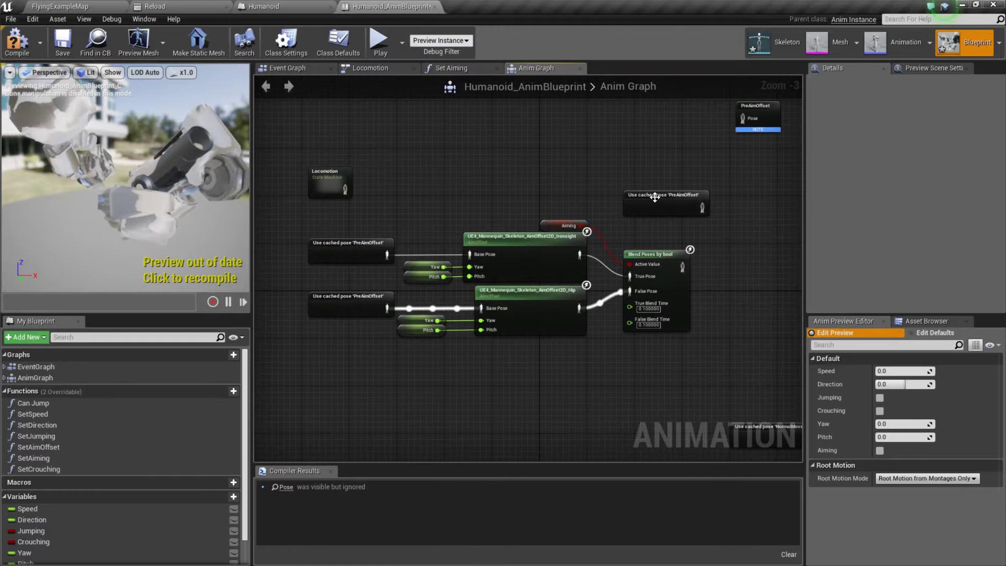
# Step: Place the PreAimOffset cache node beside Locomotion, connect Locomotion to its Pose input, and move the unconnected cached PreAimOffset node up
pyautogui.moveTo(718, 132); pyautogui.dragTo(719, 179, button='right')
pyautogui.moveTo(762, 152); pyautogui.dragTo(416, 239)
pyautogui.click(363, 209)
pyautogui.moveTo(347, 237); pyautogui.dragTo(373, 239)
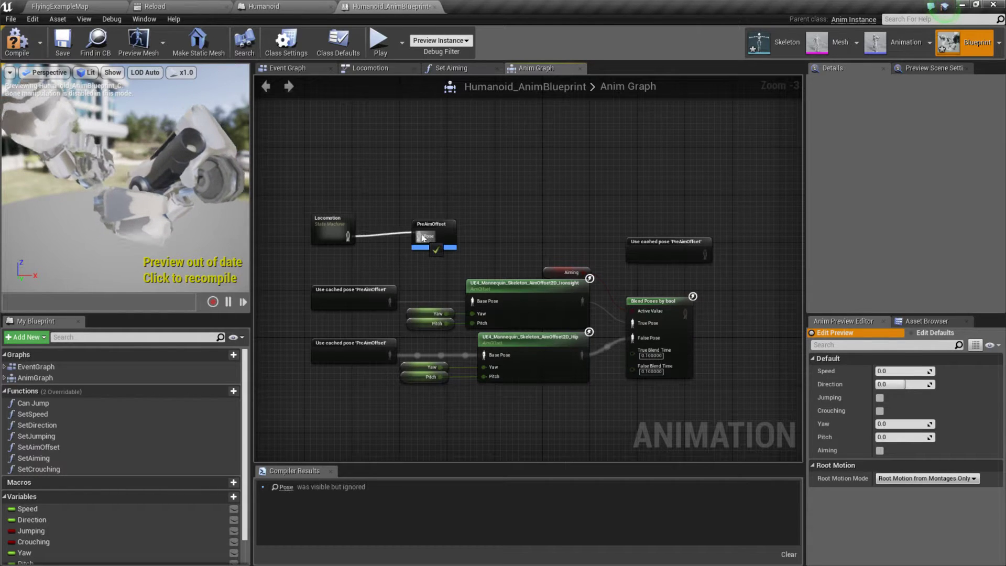
pyautogui.moveTo(439, 223); pyautogui.dragTo(449, 222)
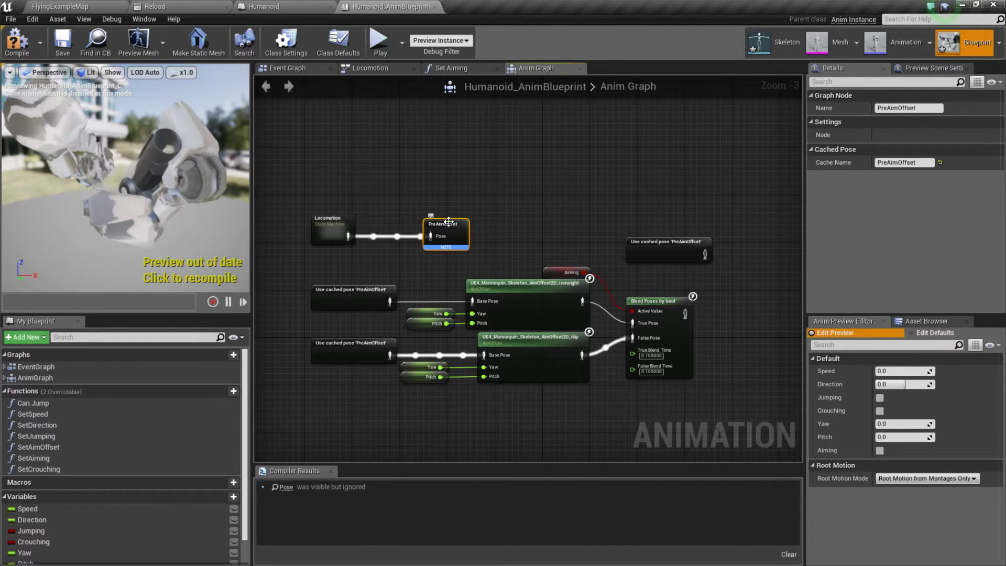
pyautogui.moveTo(673, 244); pyautogui.dragTo(662, 202)
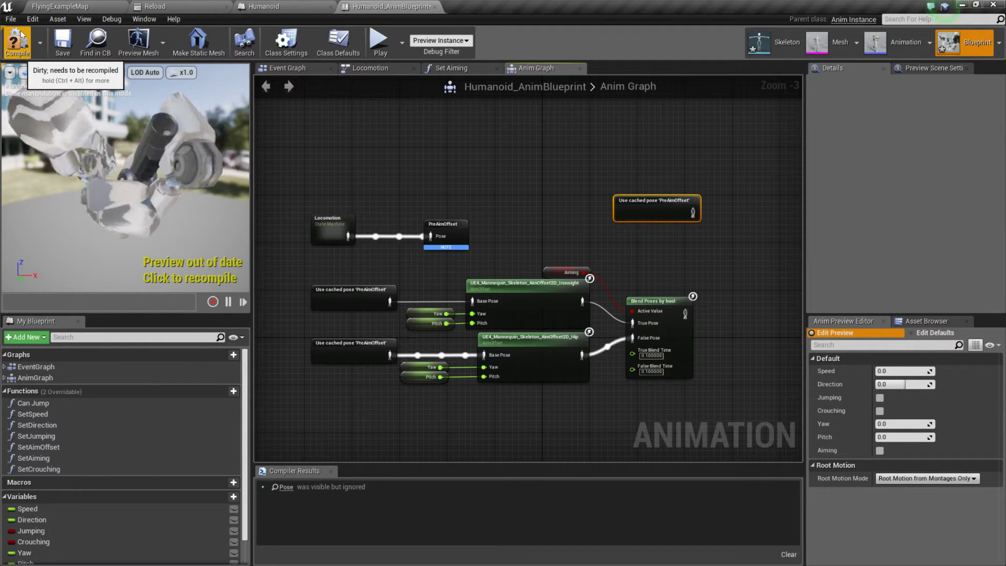
# Step: Switch to the ShooterGame editor and open the HeroTPP_AimOffsets blend space from the HeroTPP character folder
pyautogui.click(275, 7)
pyautogui.hotkey('alt', 'Tab')
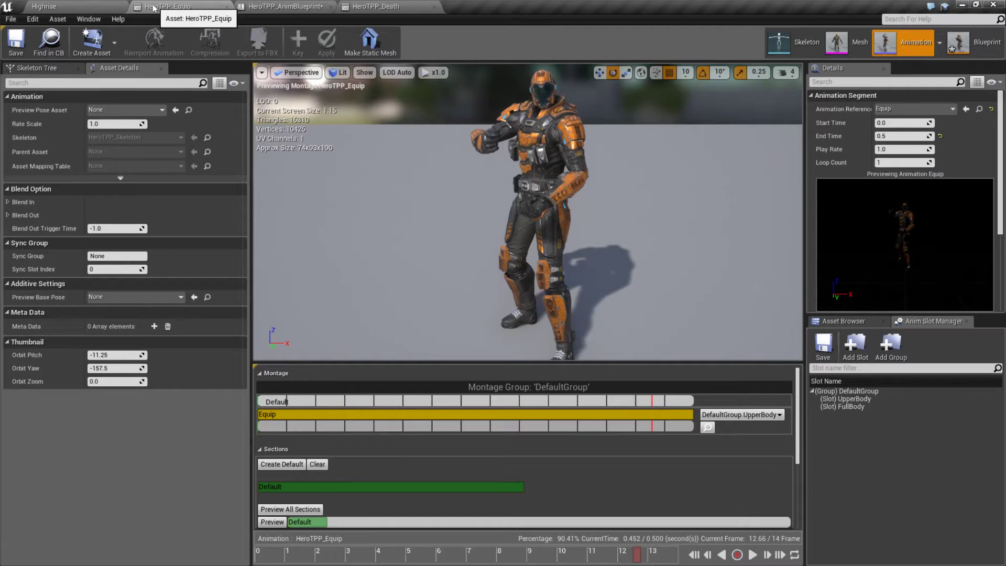
pyautogui.click(167, 6)
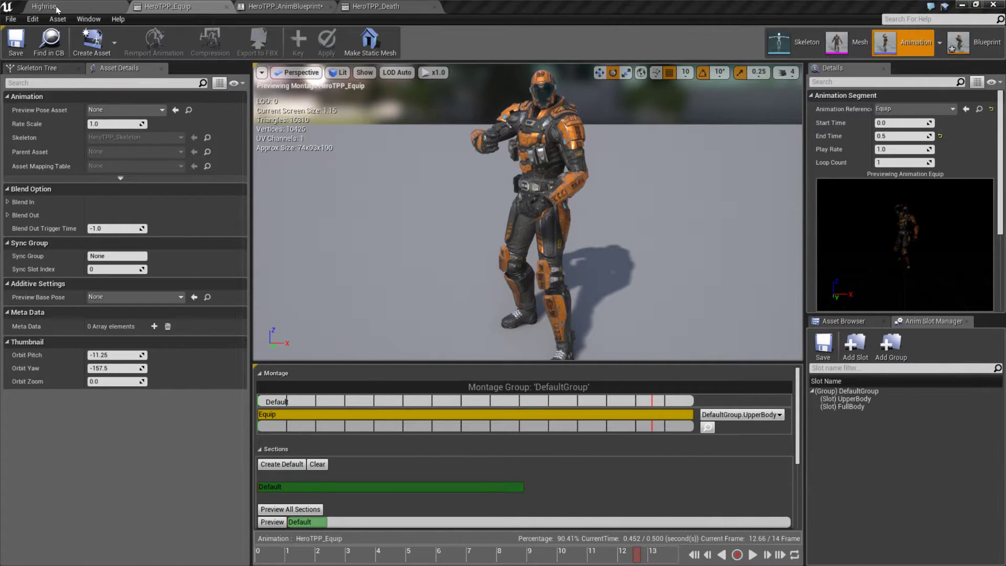
pyautogui.click(44, 6)
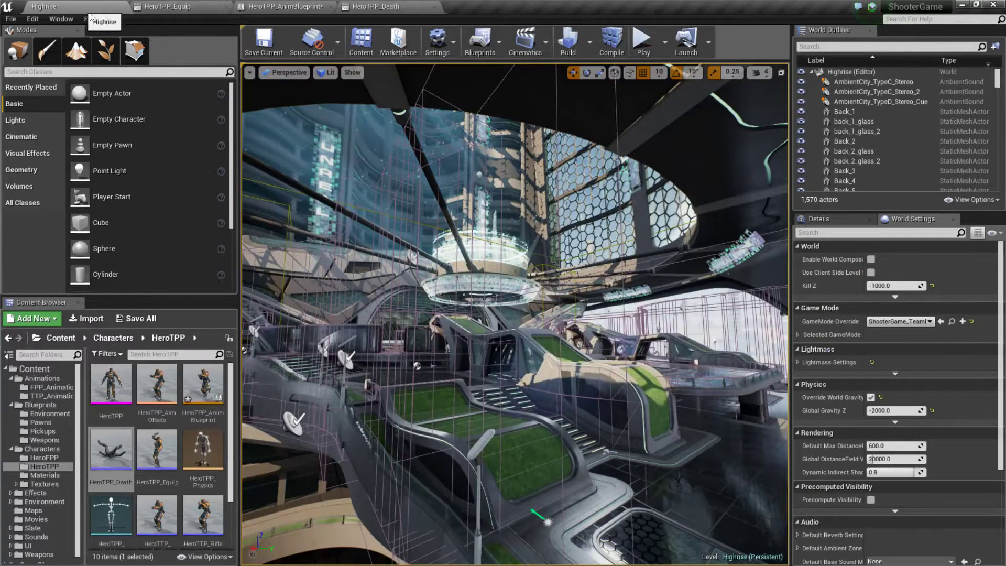
pyautogui.doubleClick(150, 394)
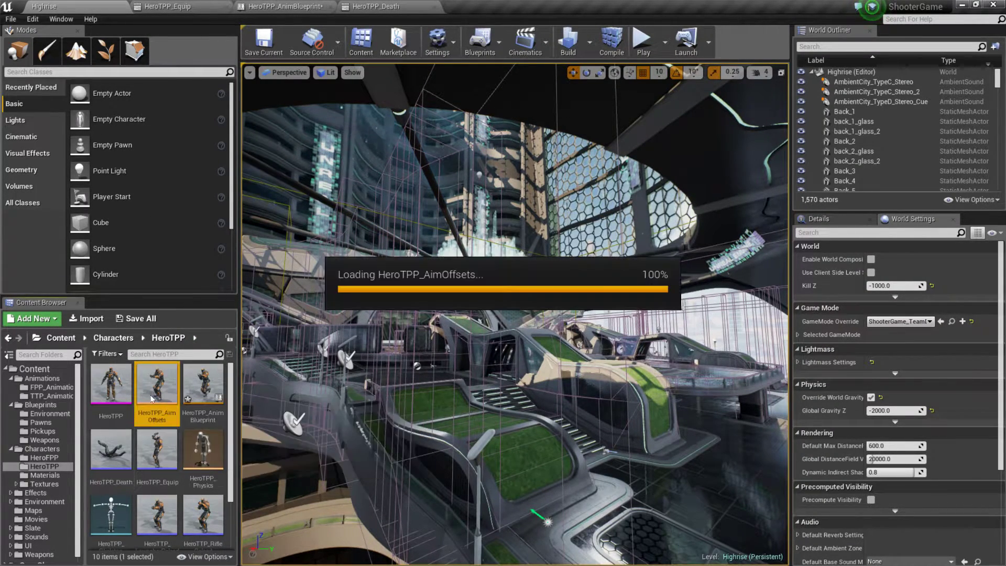
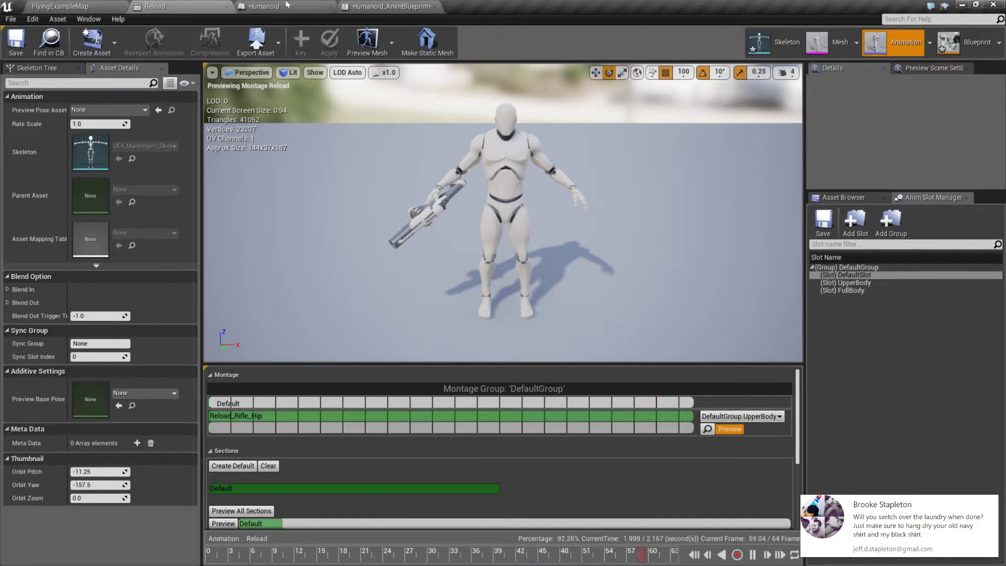
# Step: In Humanoid_AnimBlueprint's Anim Graph, connect Blend Poses by bool directly to the Final Animation Pose's Result, and compile and save the blueprint
pyautogui.click(391, 7)
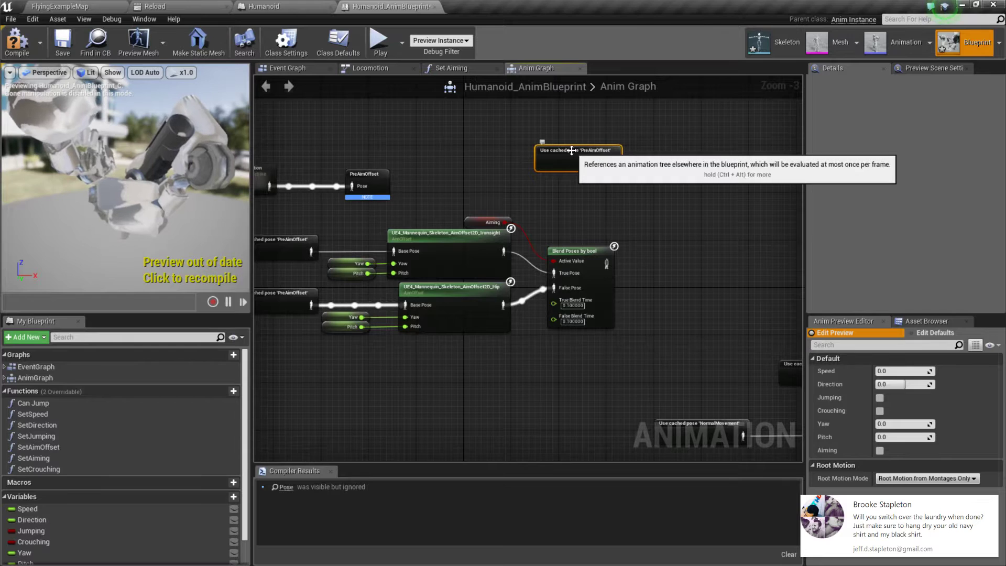
pyautogui.moveTo(584, 171); pyautogui.dragTo(602, 202, button='right')
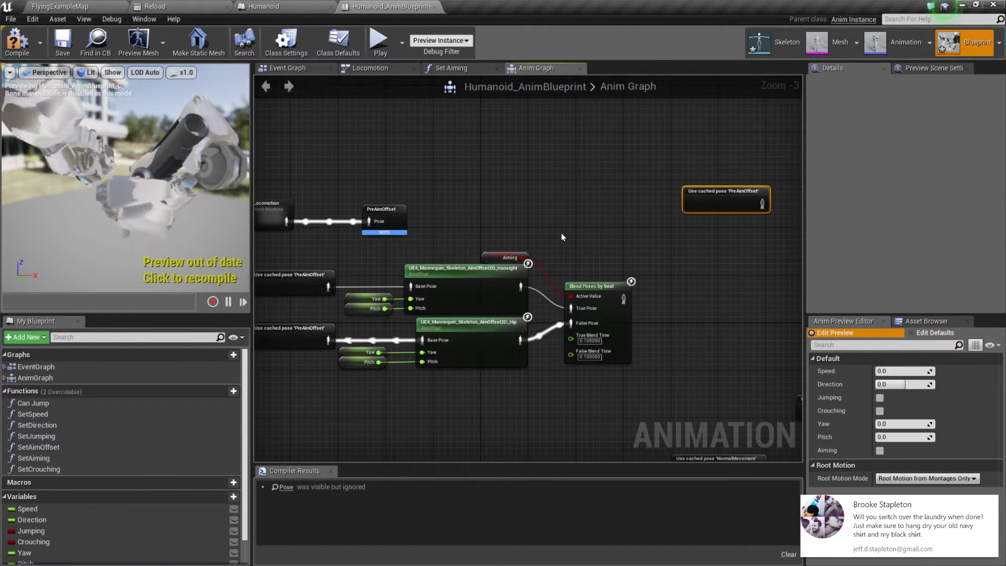
pyautogui.moveTo(589, 234); pyautogui.dragTo(435, 170, button='right')
pyautogui.moveTo(471, 235); pyautogui.dragTo(682, 167)
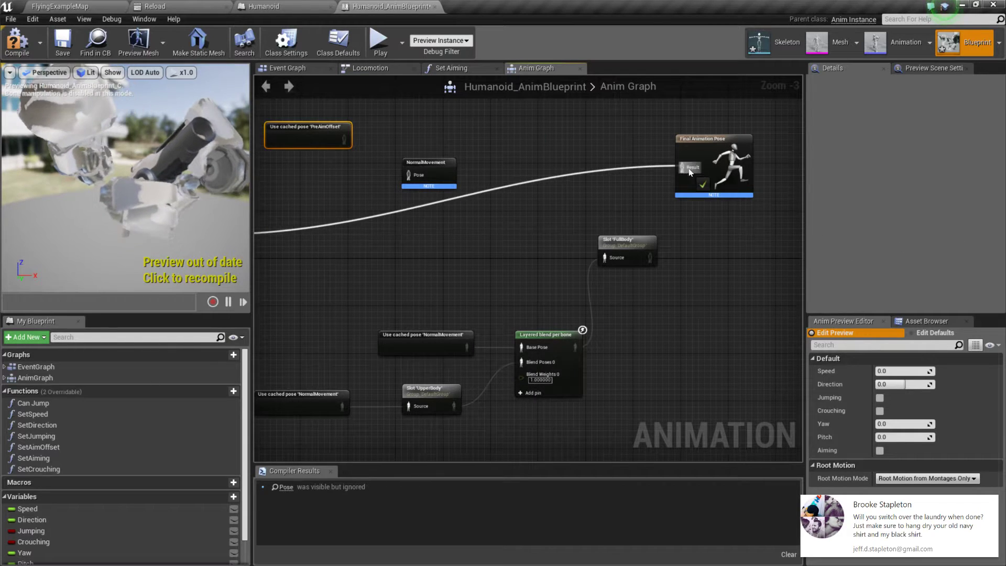
pyautogui.click(17, 41)
pyautogui.click(63, 42)
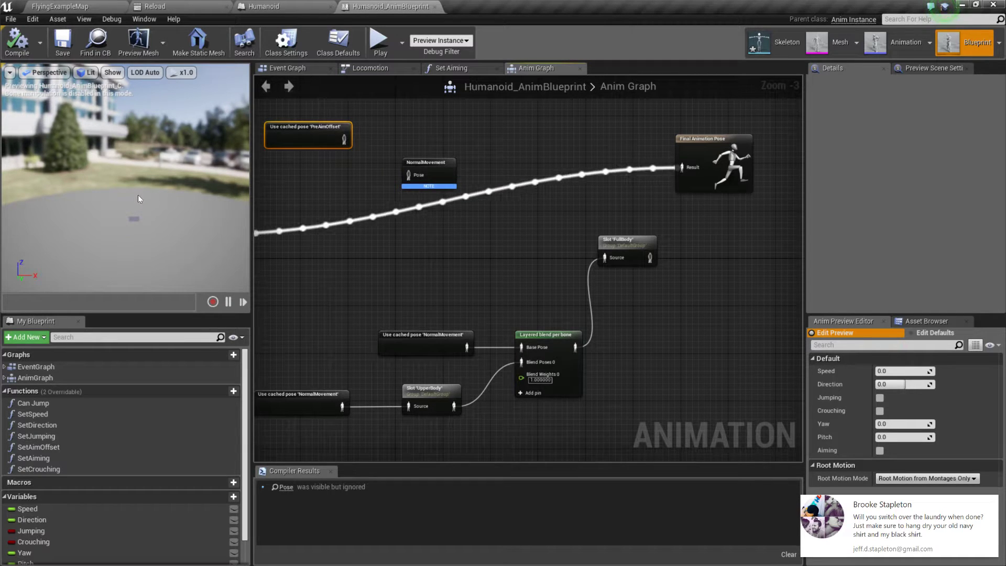
pyautogui.moveTo(376, 174); pyautogui.dragTo(779, 233, button='right')
pyautogui.moveTo(644, 240); pyautogui.dragTo(271, 202, button='right')
pyautogui.click(62, 46)
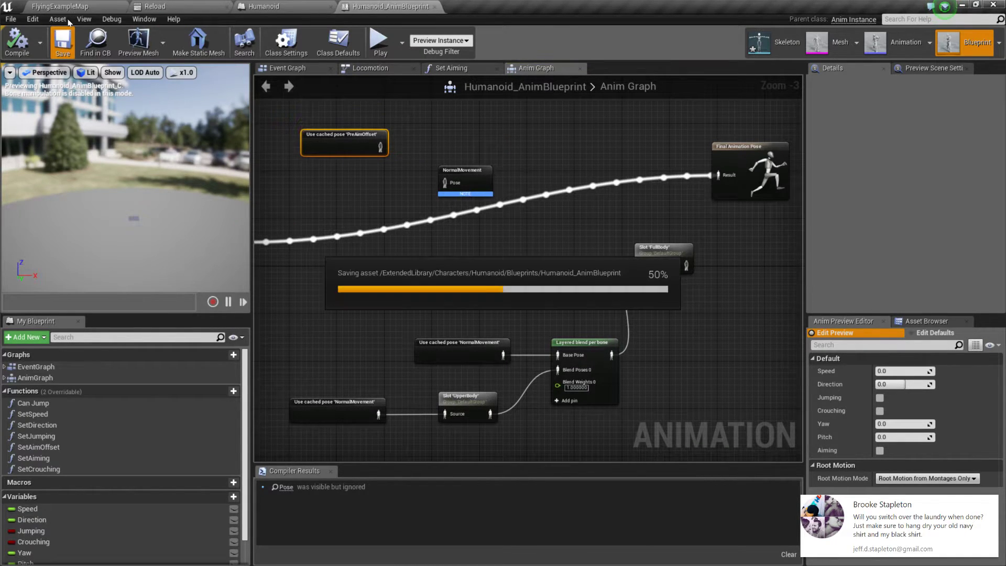
# Step: Play-test the direct aim offset pose in FlyingExampleMap, and stop the session
pyautogui.click(63, 6)
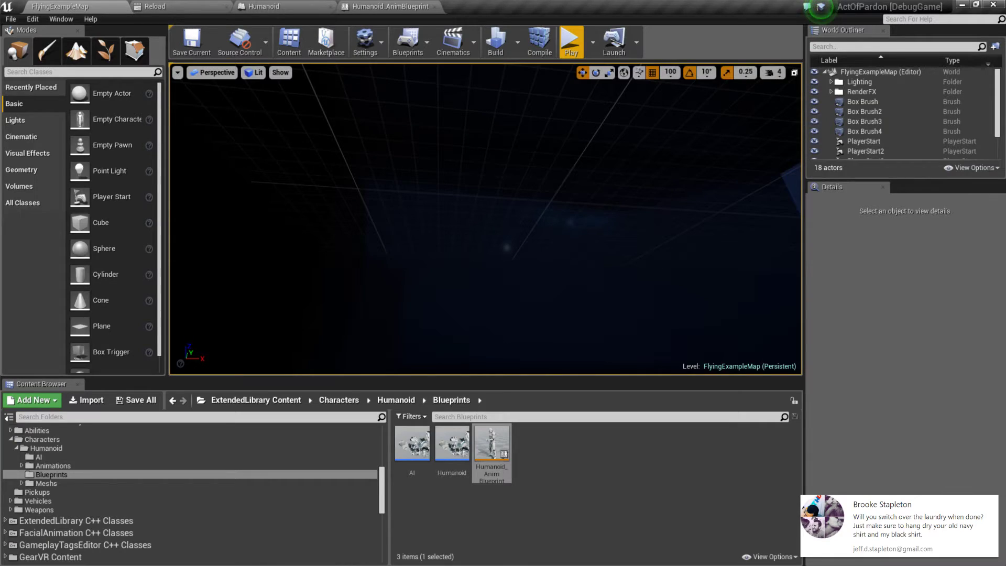
pyautogui.click(565, 50)
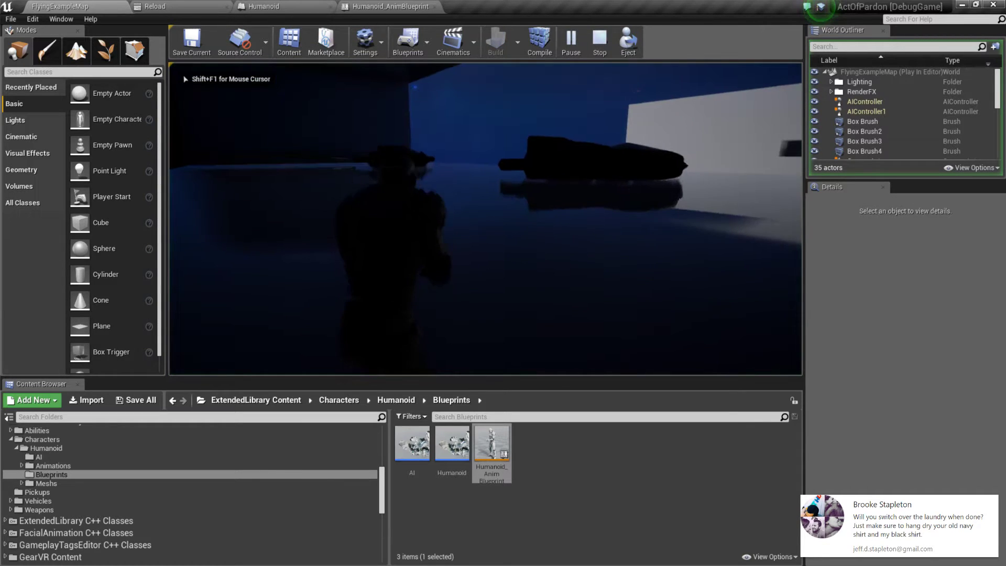
pyautogui.press('Escape')
pyautogui.hotkey('alt', 'Tab')
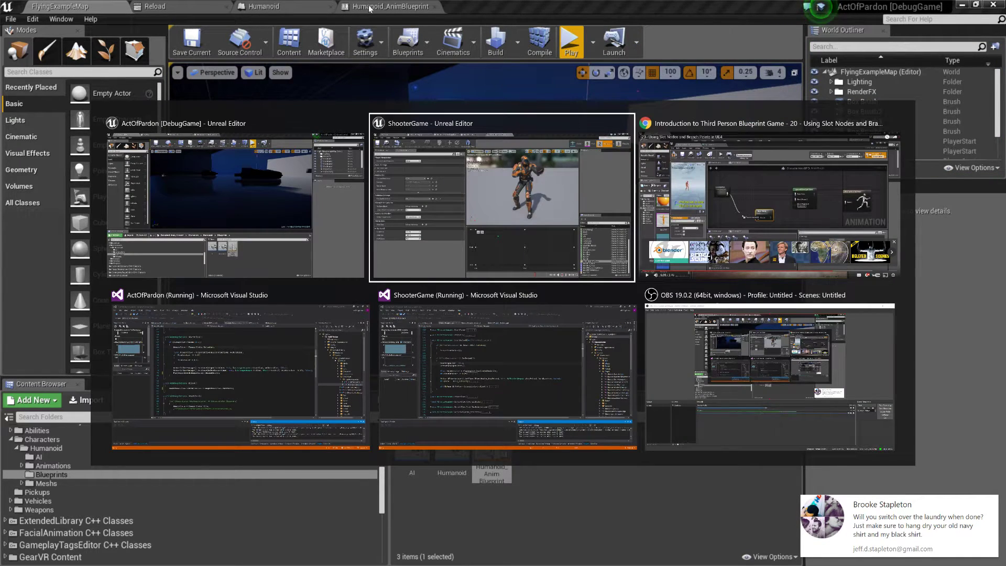
pyautogui.press('Escape')
# Step: In Humanoid_AnimBlueprint's Anim Graph, connect Blend Poses by bool to the NormalMovement cache's Pose input and align the cache node beside it
pyautogui.click(370, 8)
pyautogui.moveTo(482, 202); pyautogui.dragTo(571, 23, button='right')
pyautogui.moveTo(471, 78); pyautogui.dragTo(497, 255, button='right')
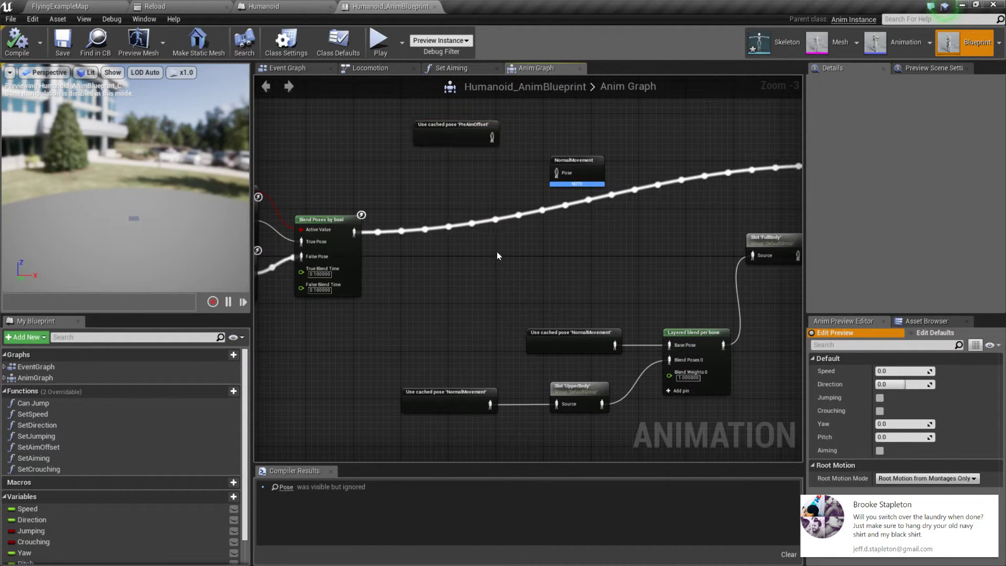
pyautogui.moveTo(359, 232); pyautogui.dragTo(432, 187)
pyautogui.moveTo(432, 187); pyautogui.dragTo(423, 137, button='right')
pyautogui.moveTo(383, 195); pyautogui.dragTo(489, 187)
pyautogui.moveTo(516, 175); pyautogui.dragTo(582, 231, button='right')
pyautogui.click(486, 182)
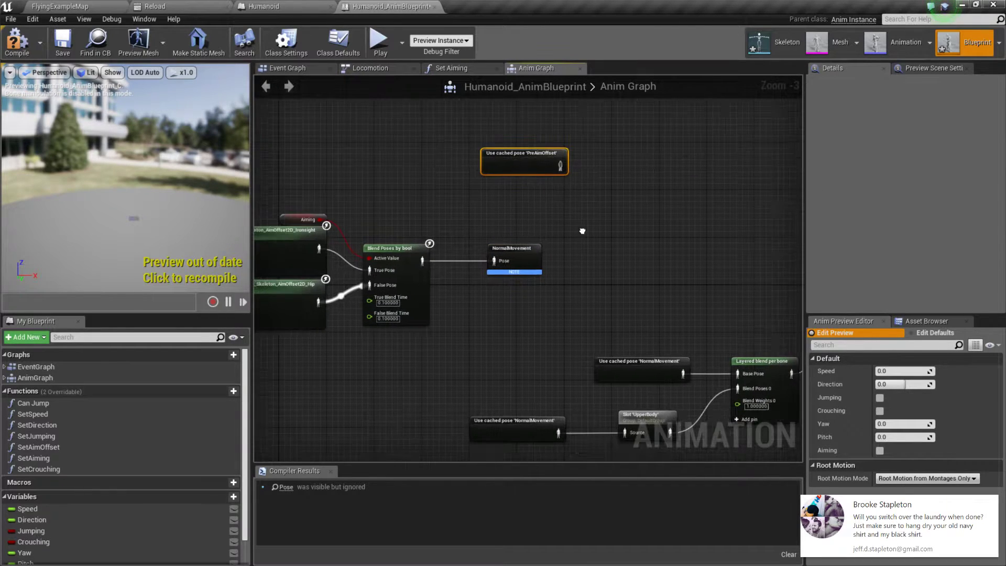
# Step: Delete the unconnected cached PreAimOffset node above NormalMovement, and compile and save the blueprint
pyautogui.moveTo(440, 110); pyautogui.dragTo(506, 154)
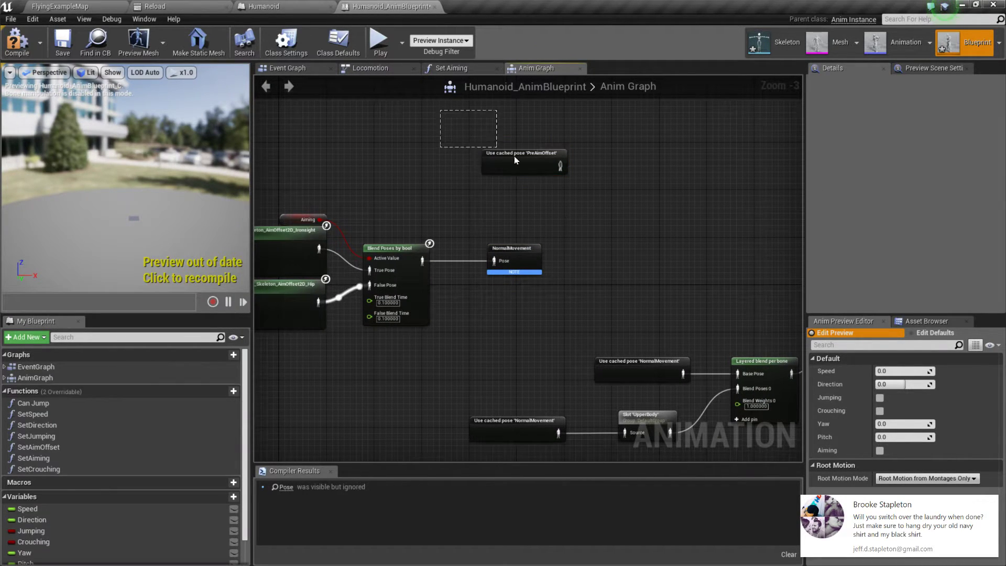
pyautogui.press('Delete')
pyautogui.click(24, 52)
pyautogui.click(62, 44)
# Step: Connect the FullBody slot to the Final Animation Pose's Result, place the final pose node beside the slot, and compile the blueprint
pyautogui.moveTo(658, 295); pyautogui.dragTo(397, 246, button='right')
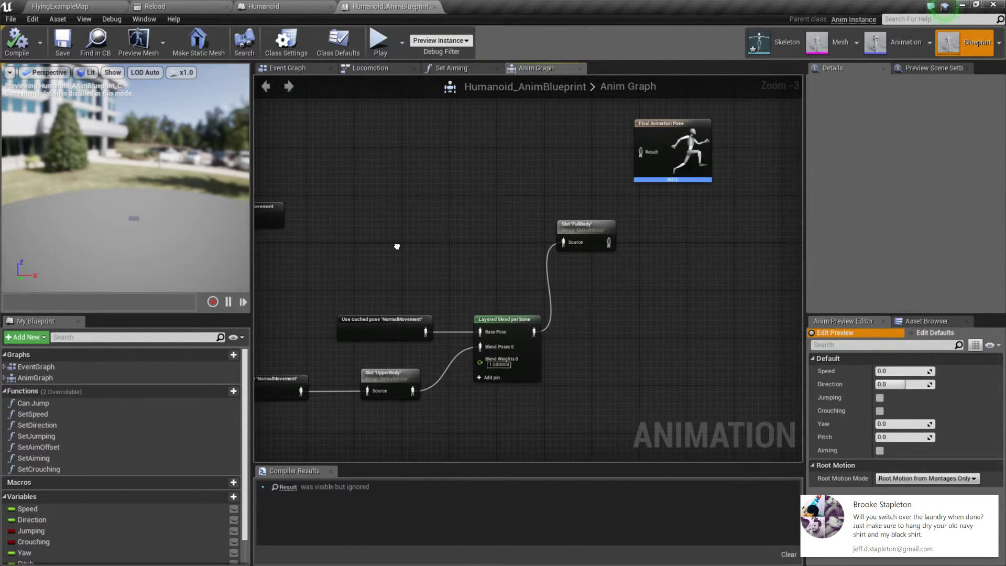
pyautogui.moveTo(608, 242); pyautogui.dragTo(643, 145)
pyautogui.click(596, 198)
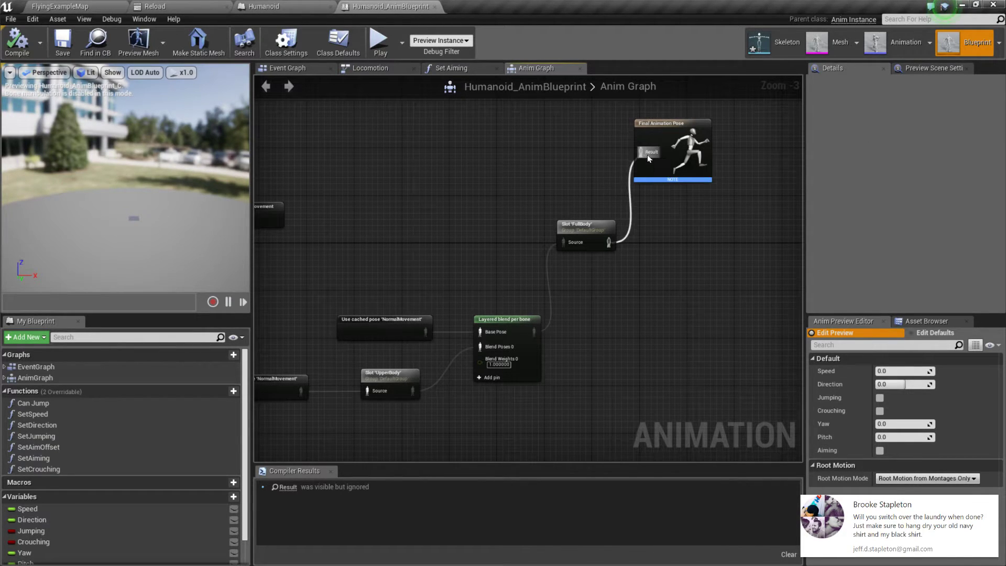
pyautogui.moveTo(690, 171); pyautogui.dragTo(701, 259)
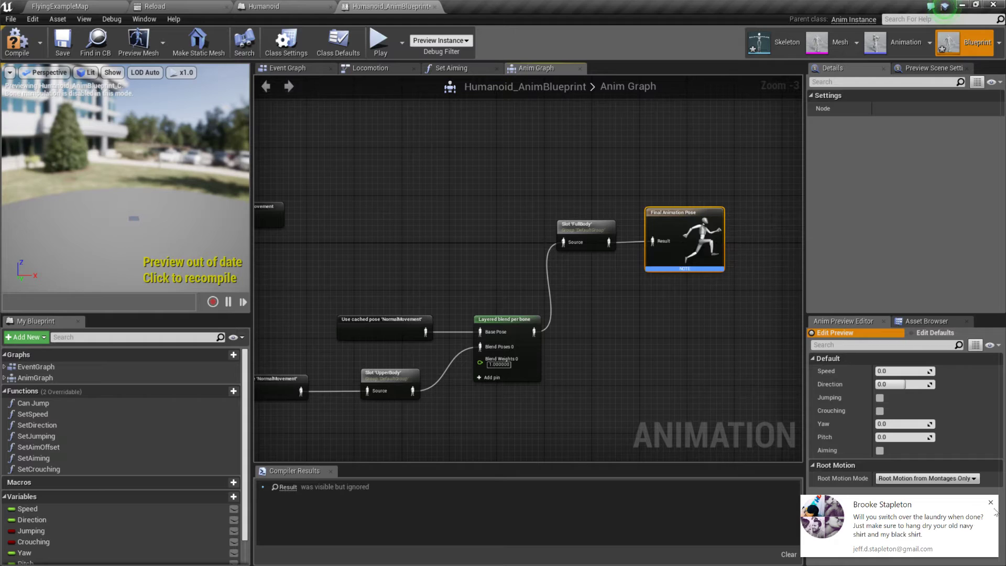
pyautogui.click(988, 502)
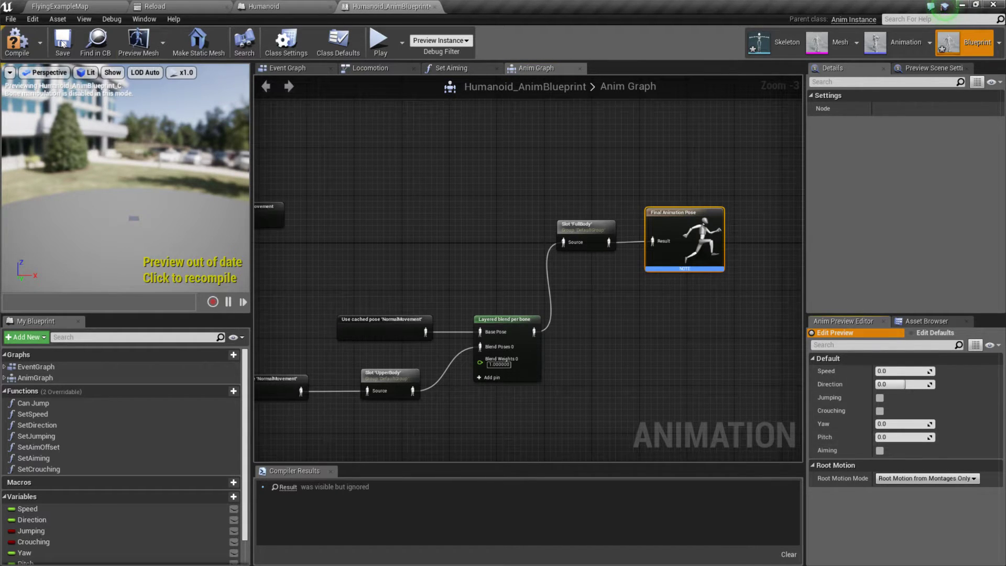
pyautogui.click(16, 41)
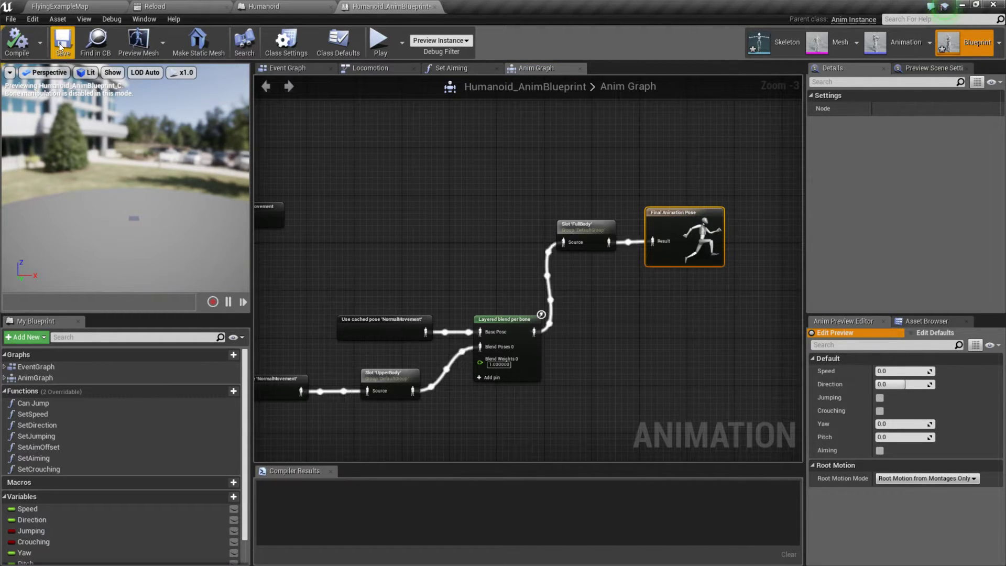
# Step: Play FlyingExampleMap to check the character's pose with the slot chain connected, and stop the session
pyautogui.click(84, 6)
pyautogui.click(571, 41)
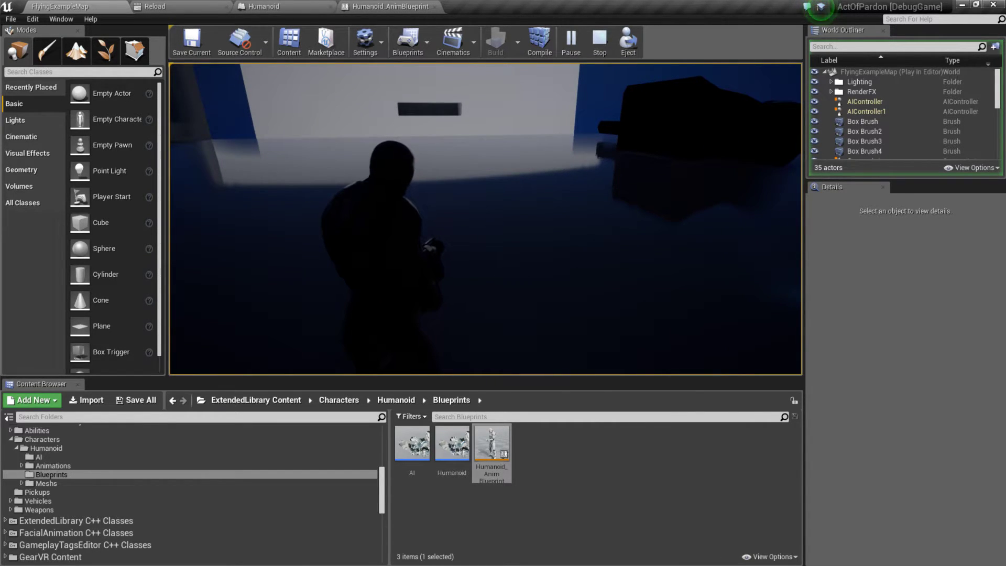
pyautogui.press('Escape')
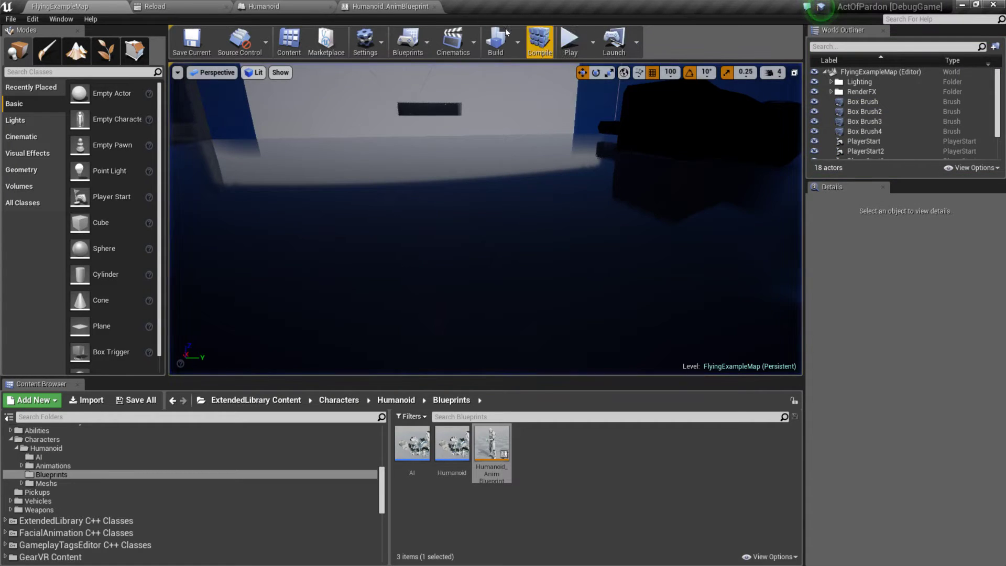
# Step: Review Humanoid_AnimBlueprint's Anim Graph from the Locomotion and aim offset nodes through NormalMovement to the layered blend and UpperBody slot
pyautogui.click(389, 8)
pyautogui.moveTo(409, 164); pyautogui.dragTo(737, 187, button='right')
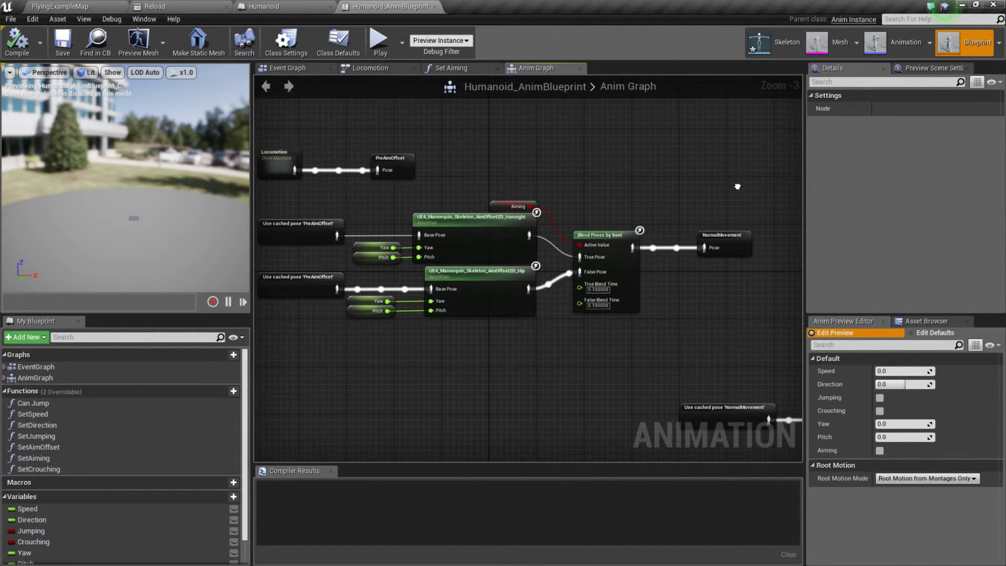
pyautogui.moveTo(529, 200); pyautogui.dragTo(649, 186, button='right')
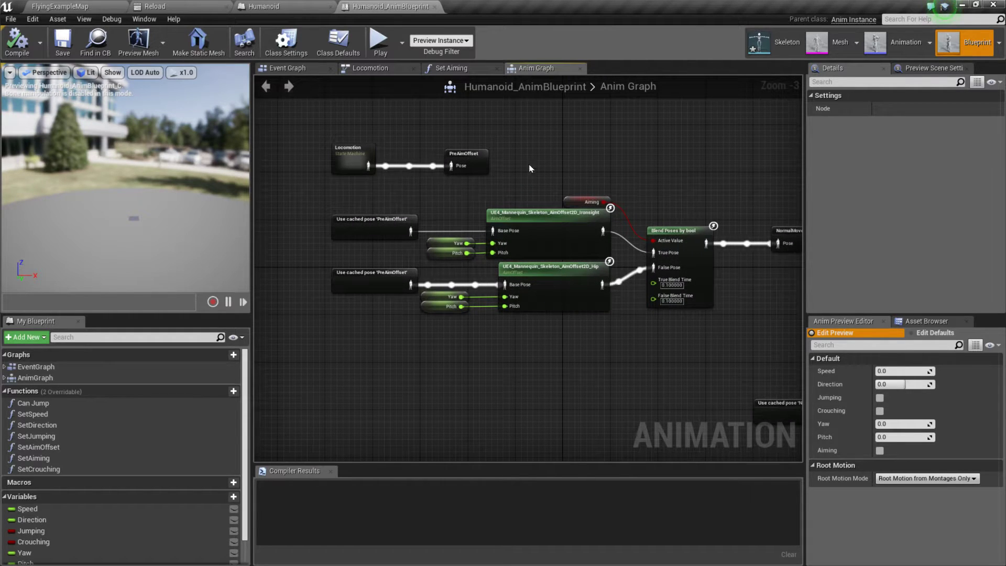
pyautogui.moveTo(487, 354); pyautogui.dragTo(467, 343, button='right')
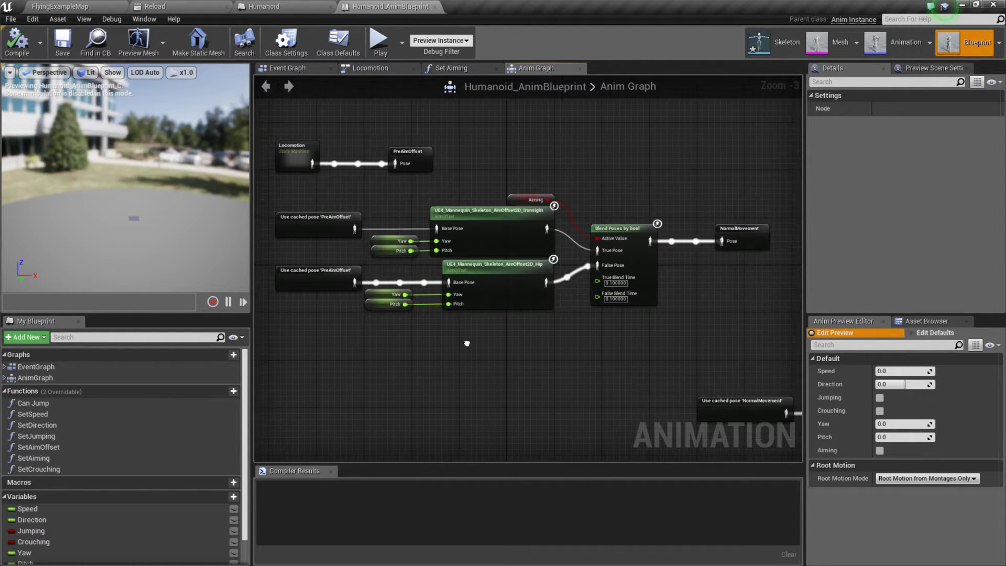
pyautogui.moveTo(272, 201); pyautogui.dragTo(674, 339)
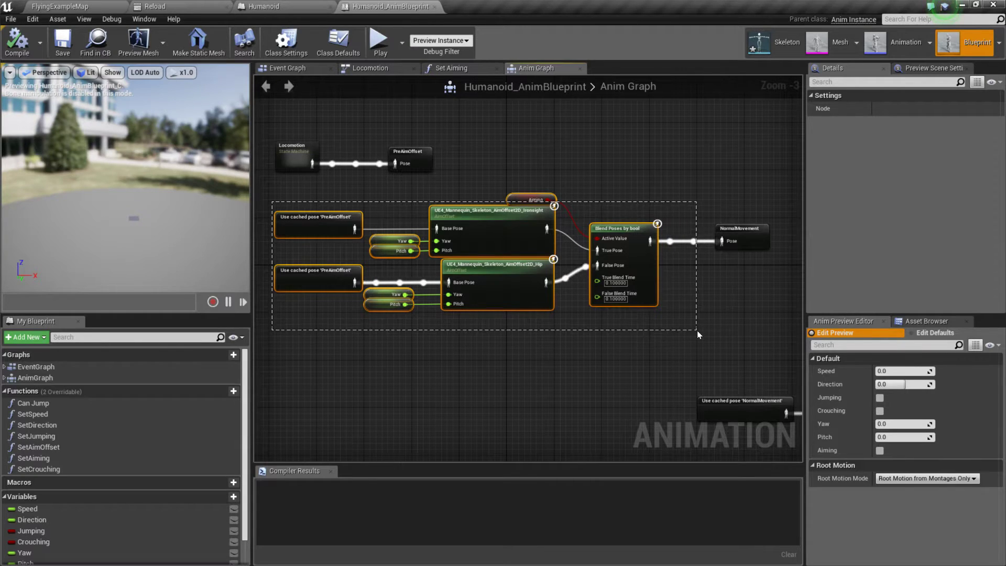
pyautogui.moveTo(697, 331); pyautogui.dragTo(725, 323)
pyautogui.moveTo(725, 323); pyautogui.dragTo(546, 301, button='right')
pyautogui.click(522, 232)
pyautogui.moveTo(559, 256); pyautogui.dragTo(370, 231, button='right')
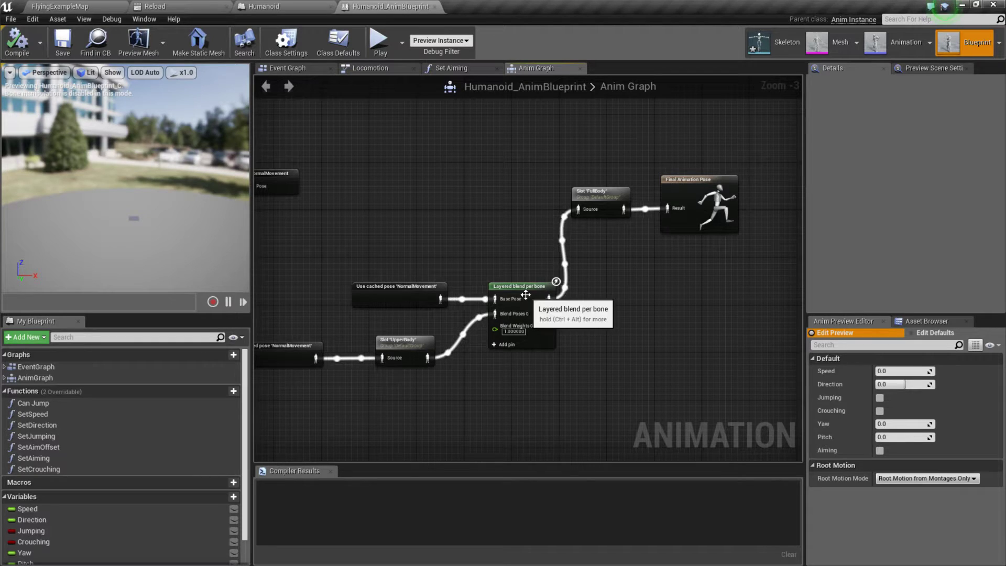
pyautogui.click(393, 344)
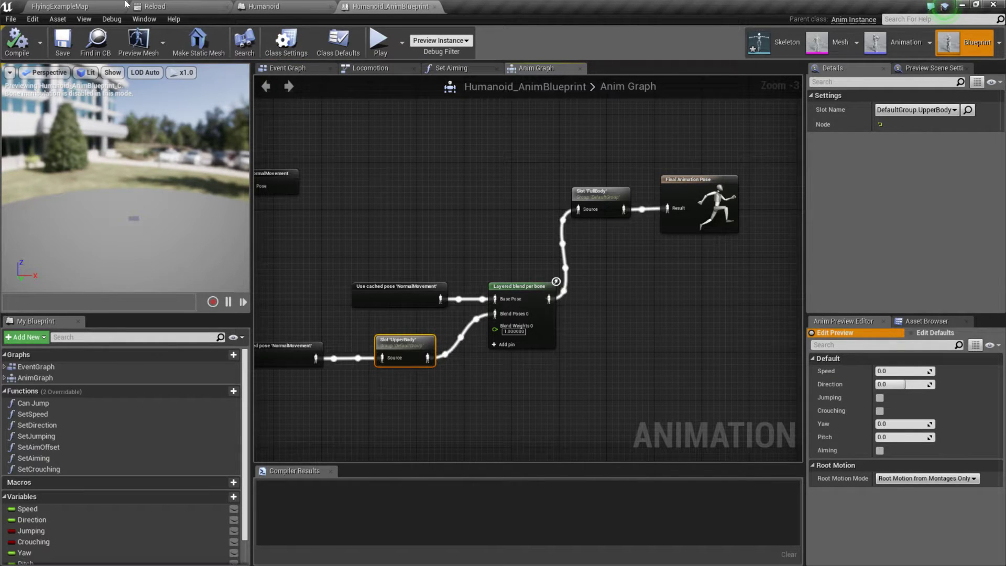
# Step: Play-test the character in FlyingExampleMap by running forward, crouching and moving sideways to check the blended animations, and stop the session
pyautogui.click(78, 8)
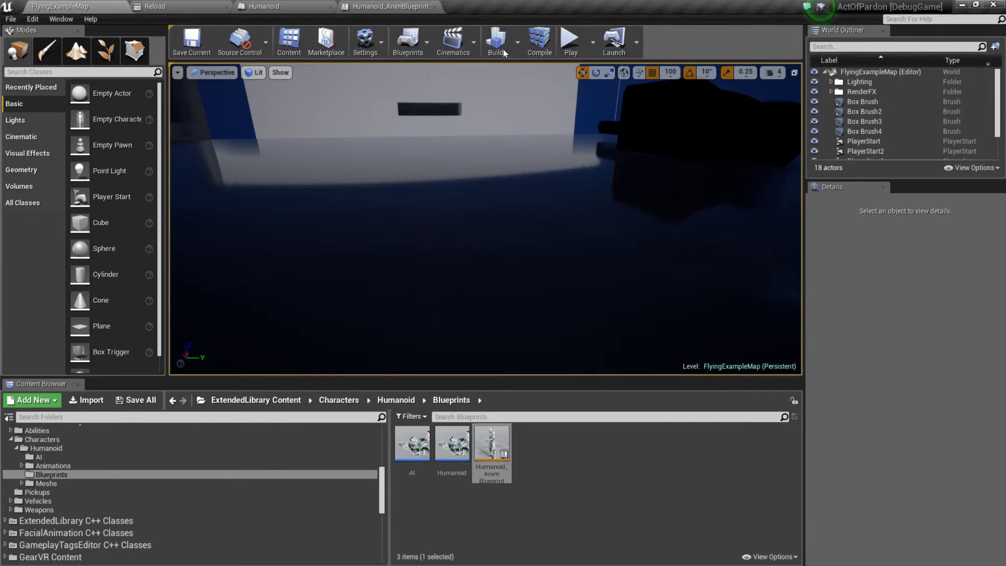
pyautogui.click(576, 44)
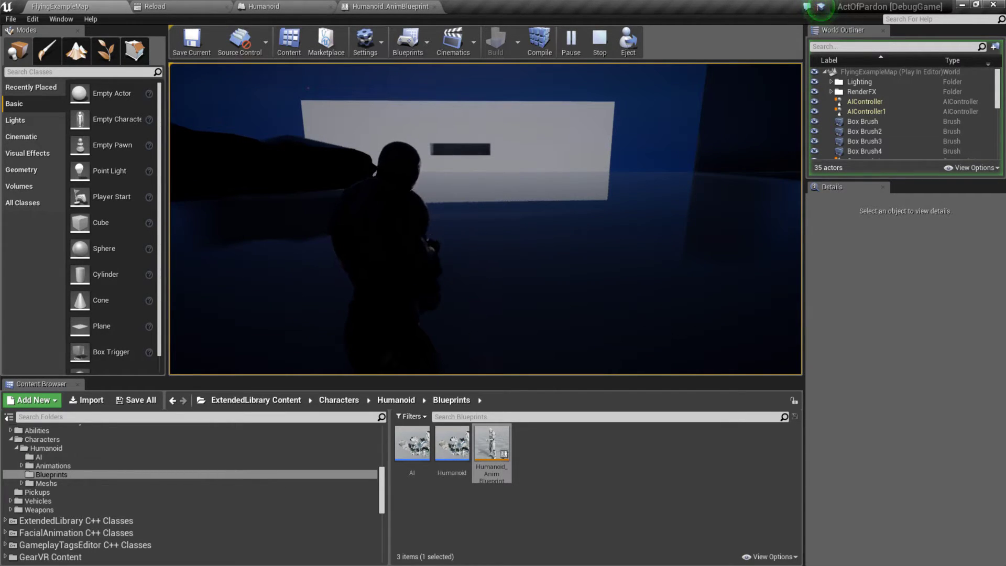
pyautogui.press('w')
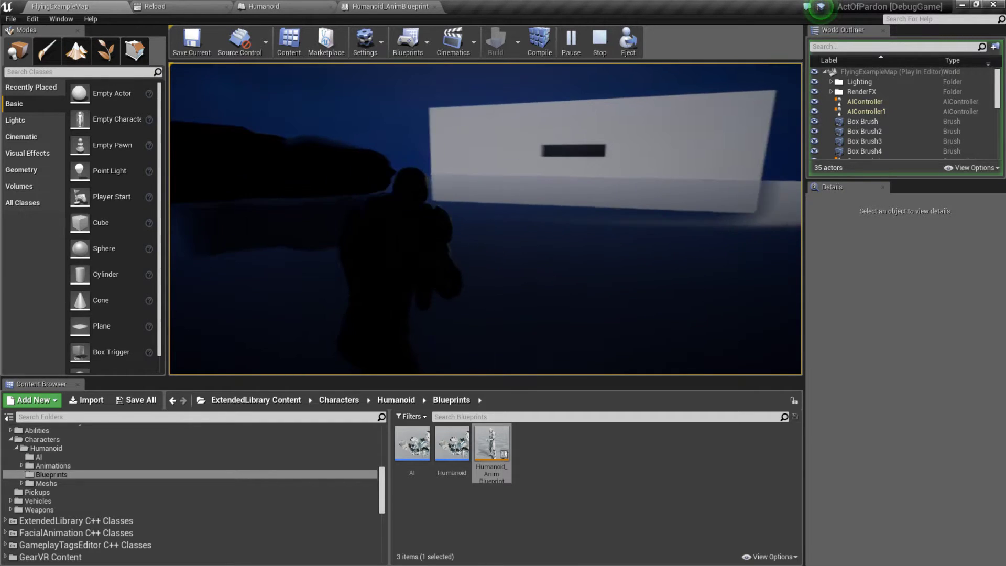
pyautogui.press('w')
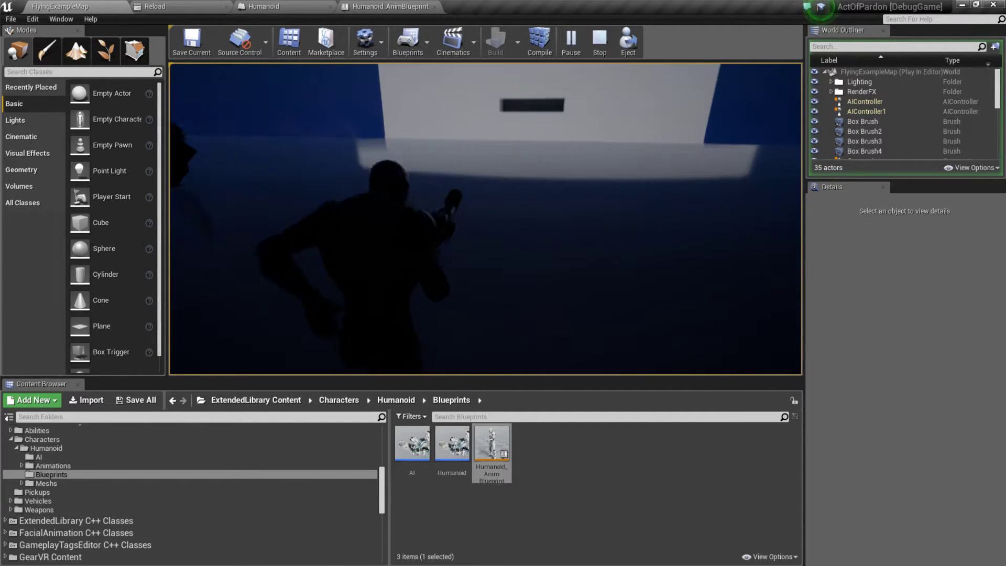
pyautogui.press('w')
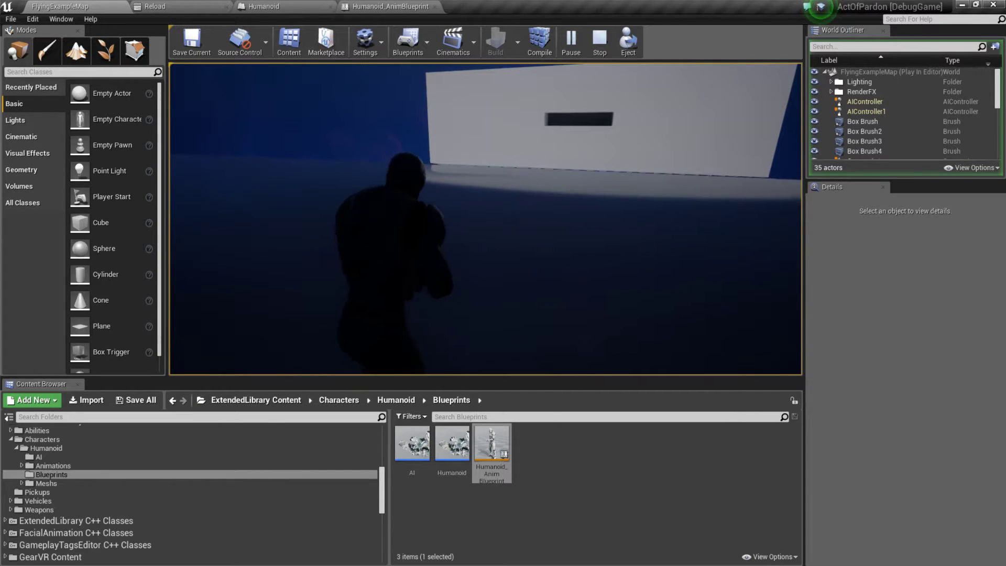
pyautogui.press('w')
pyautogui.press('w')
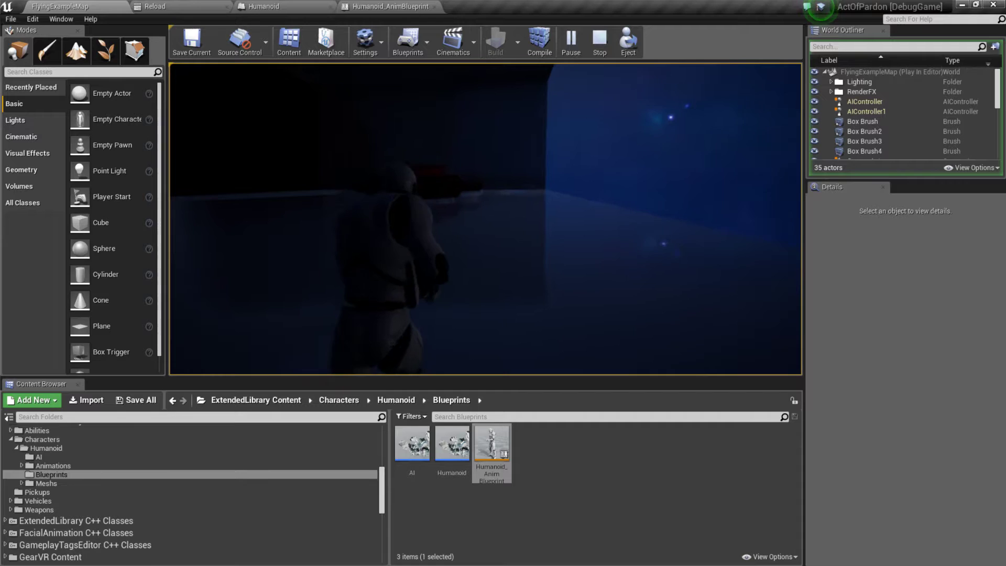
pyautogui.press('c')
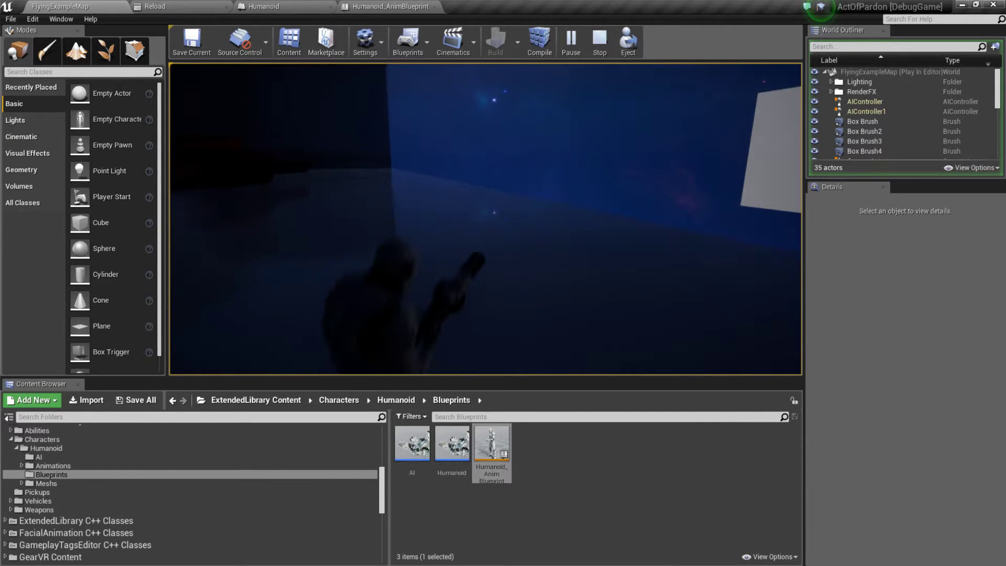
pyautogui.press('c')
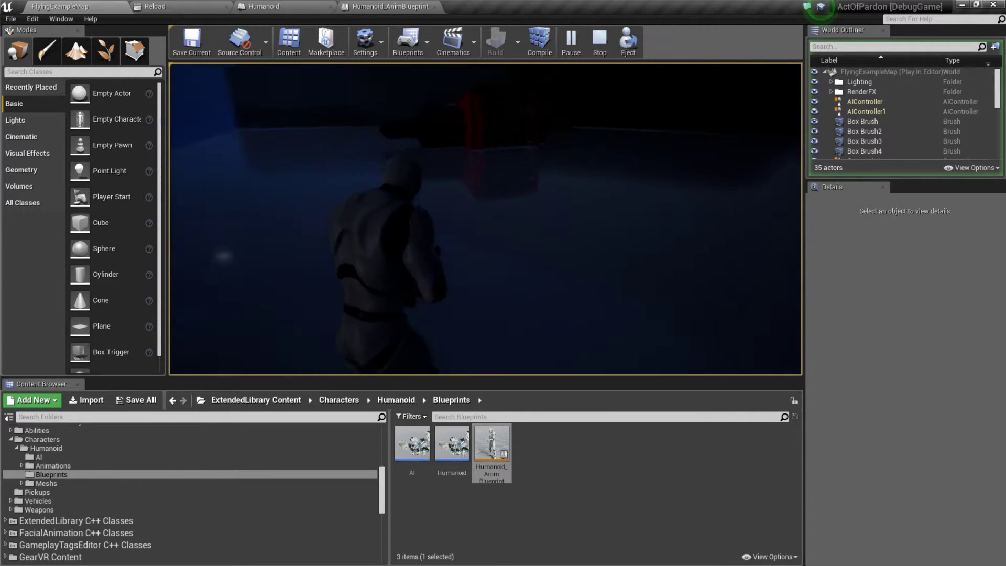
pyautogui.press('d')
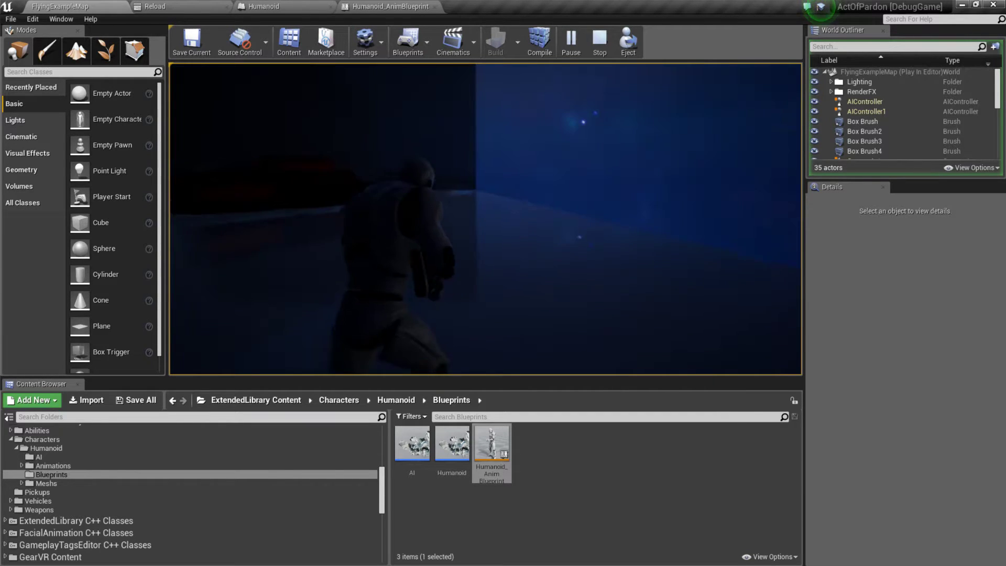
pyautogui.click(486, 219)
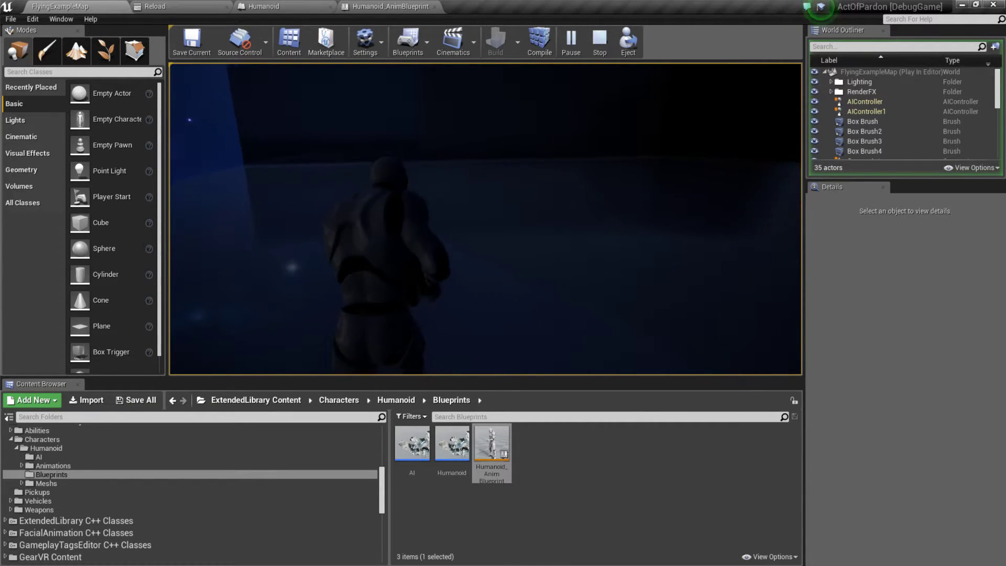
pyautogui.press('Escape')
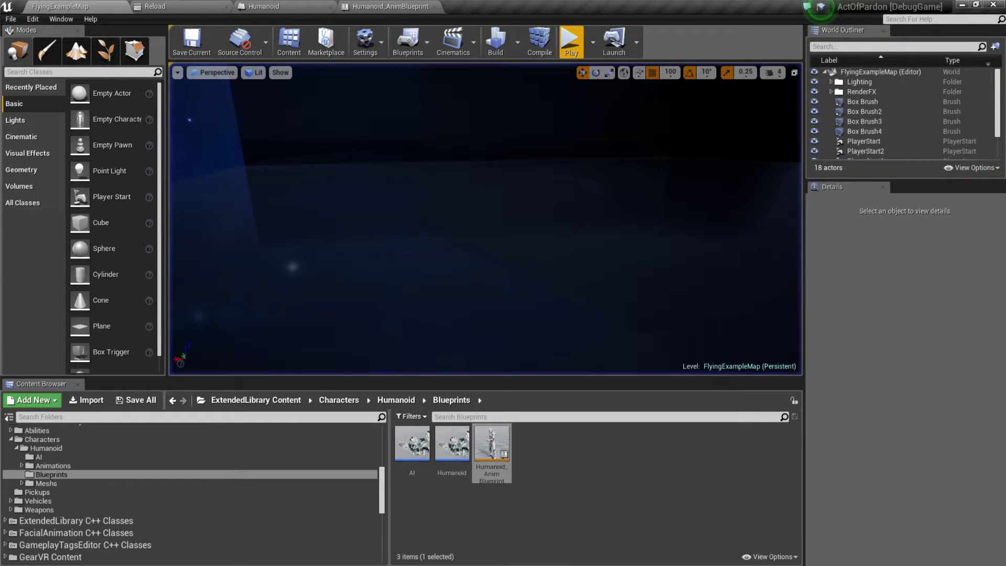
# Step: Play-test FlyingExampleMap with two players, moving the character forward and toggling the game preview to full screen and back
pyautogui.click(571, 42)
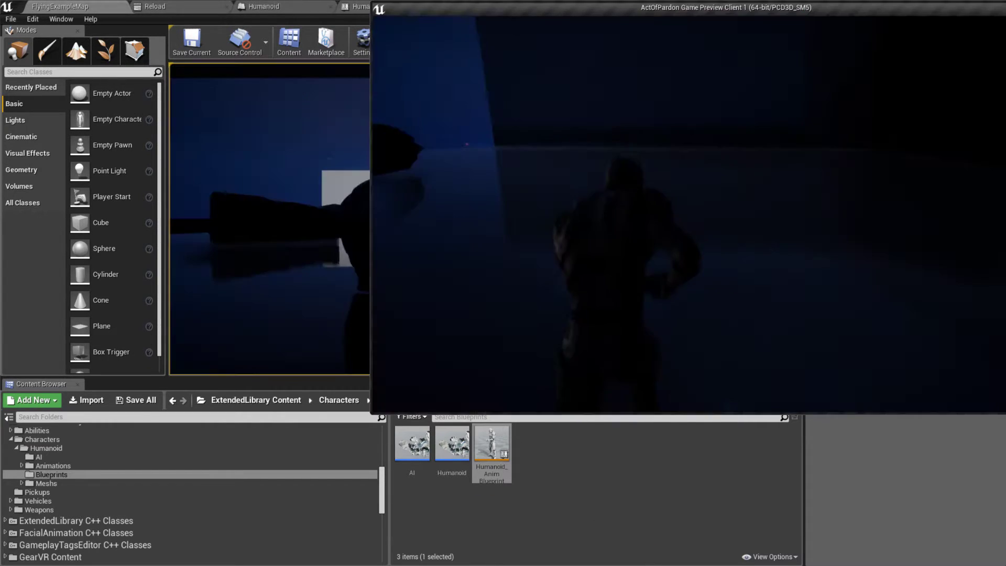
pyautogui.press('w')
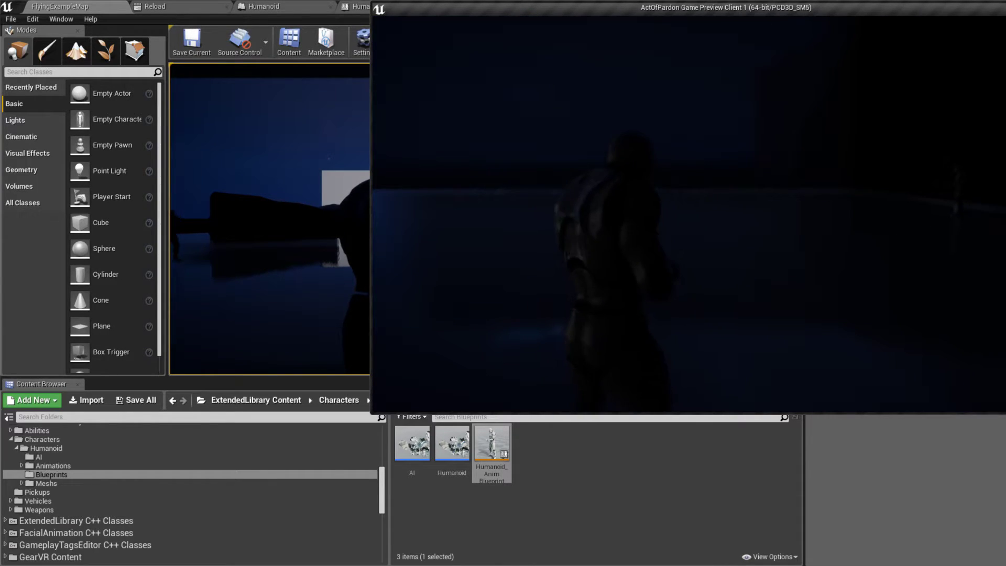
pyautogui.hotkey('alt', 'Tab')
pyautogui.hotkey('alt', 'Tab')
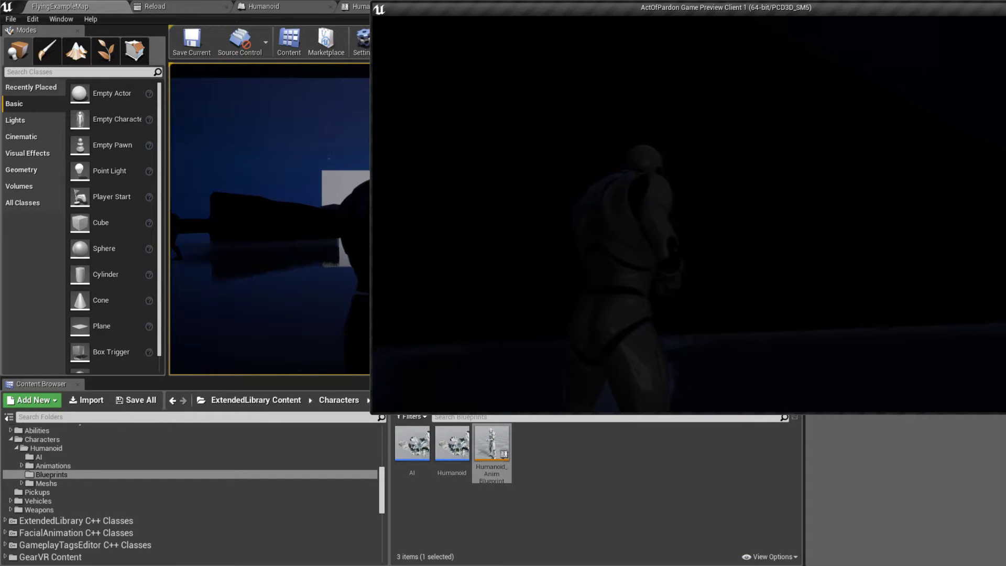
pyautogui.press('F11')
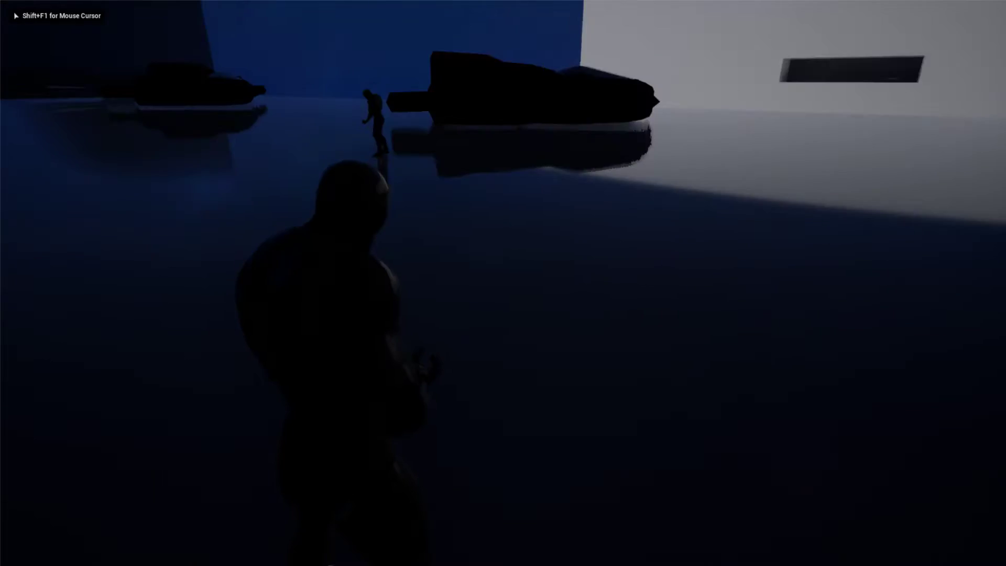
pyautogui.press('F11')
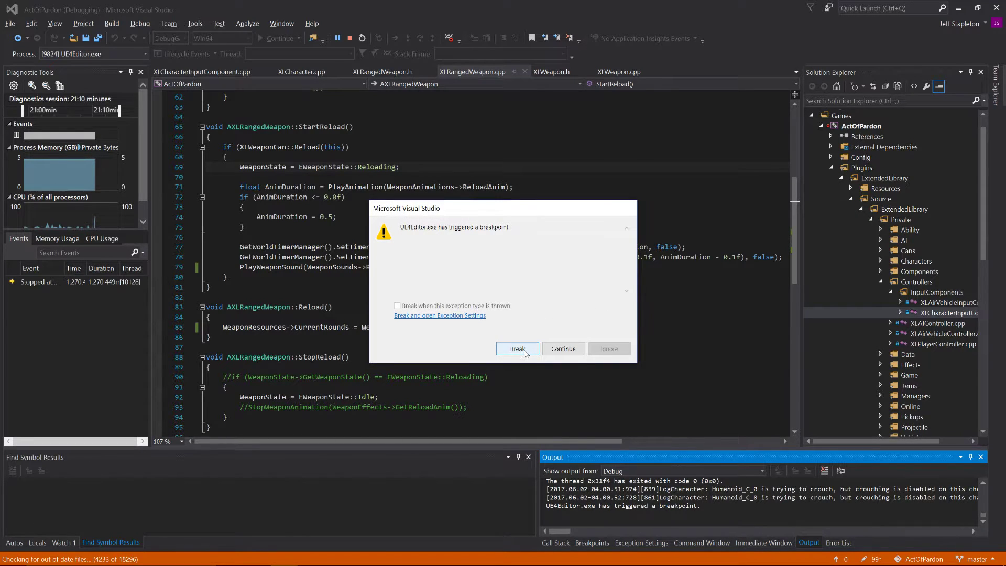
# Step: Resume UE4Editor.exe past its triggered breakpoint in Visual Studio, and return to the Unreal Editor to stop the play session
pyautogui.click(517, 349)
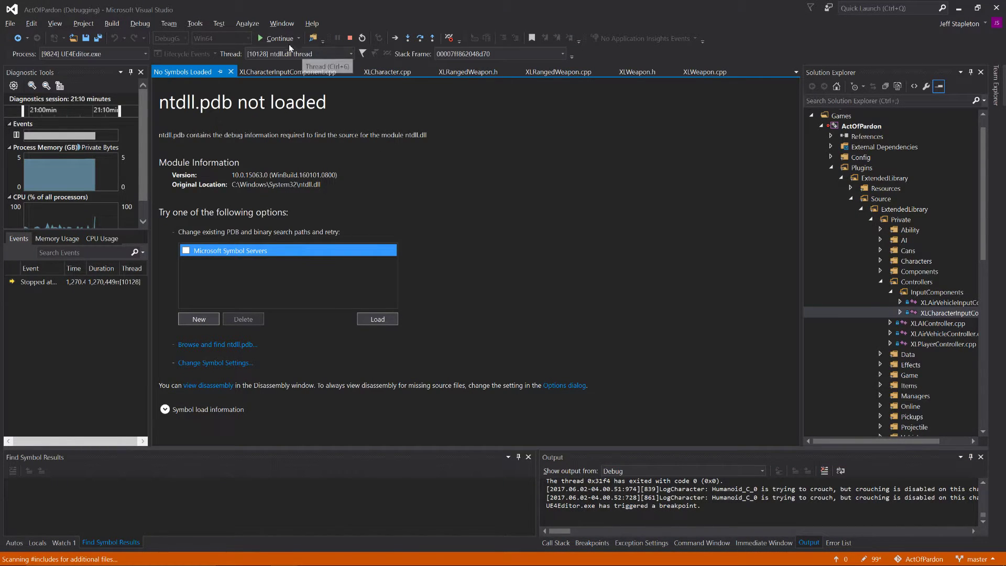
pyautogui.click(281, 39)
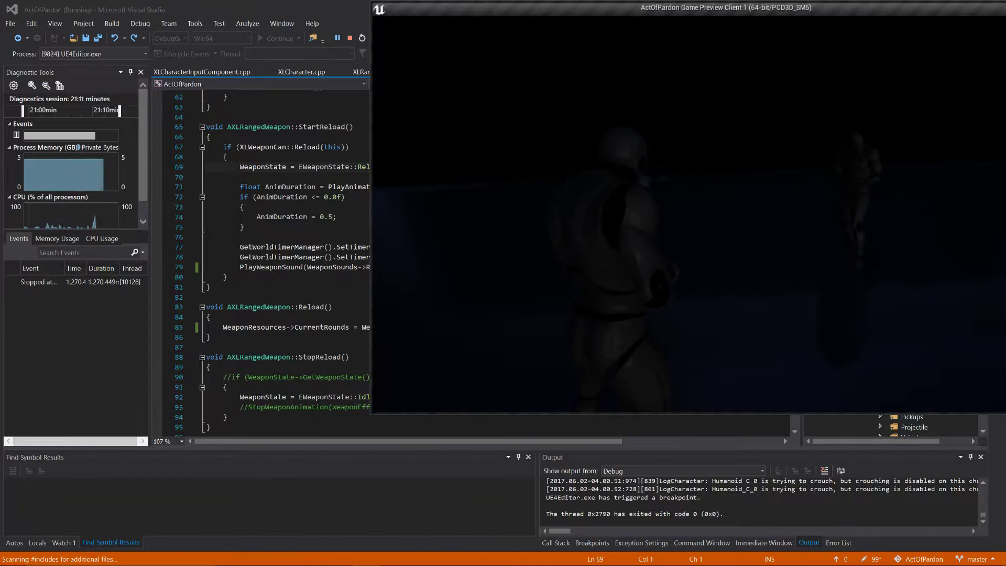
pyautogui.hotkey('alt', 'Tab')
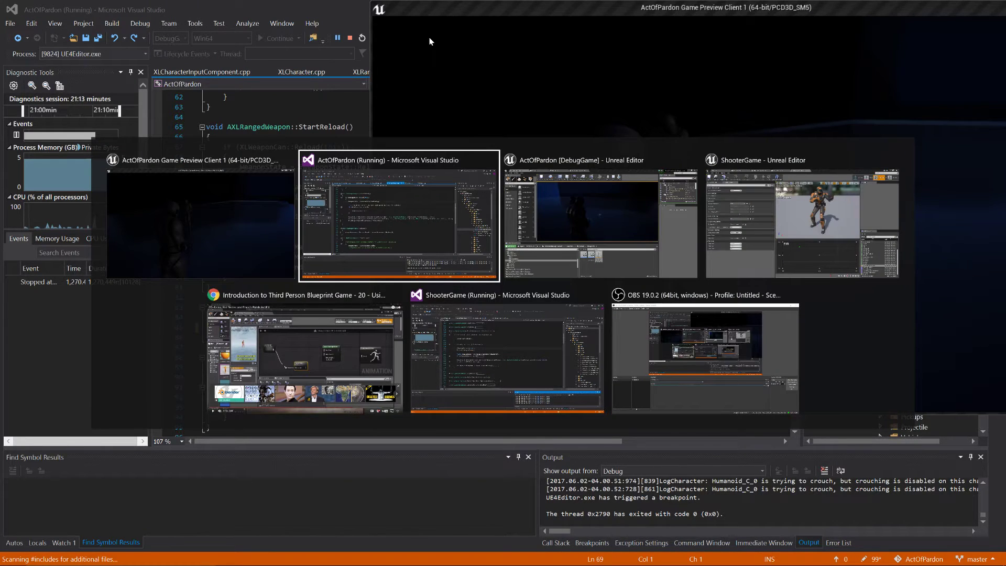
pyautogui.hotkey('alt', 'Tab')
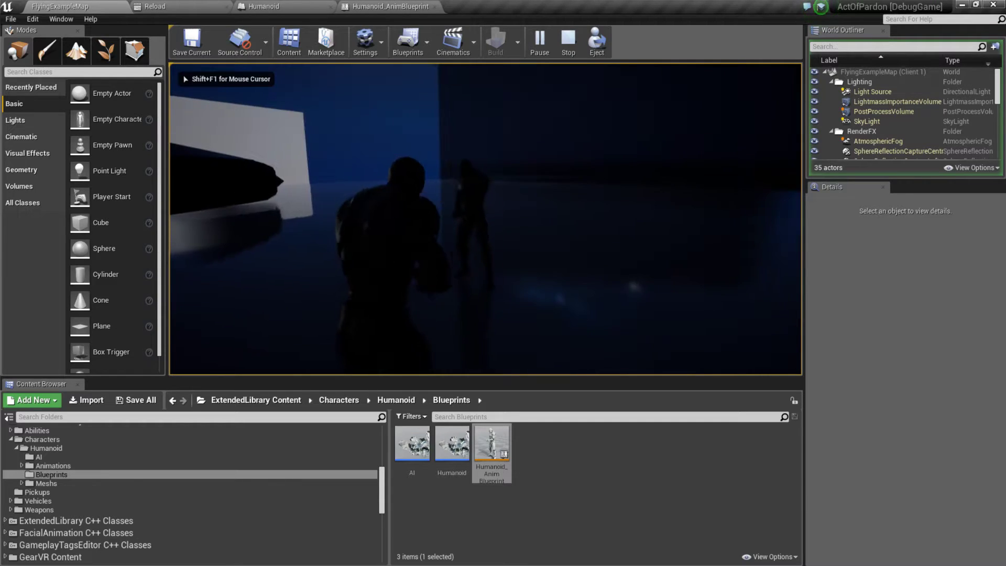
pyautogui.press('Escape')
# Step: Launch the two-player game in New Editor Window (PIE) mode and reposition the server preview window to expose more of the client preview
pyautogui.click(593, 43)
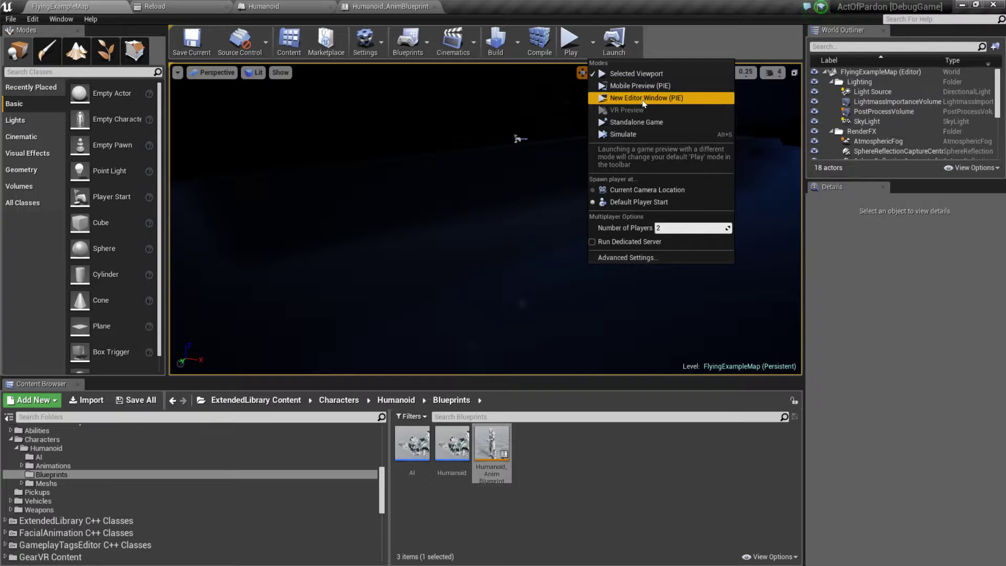
pyautogui.click(637, 98)
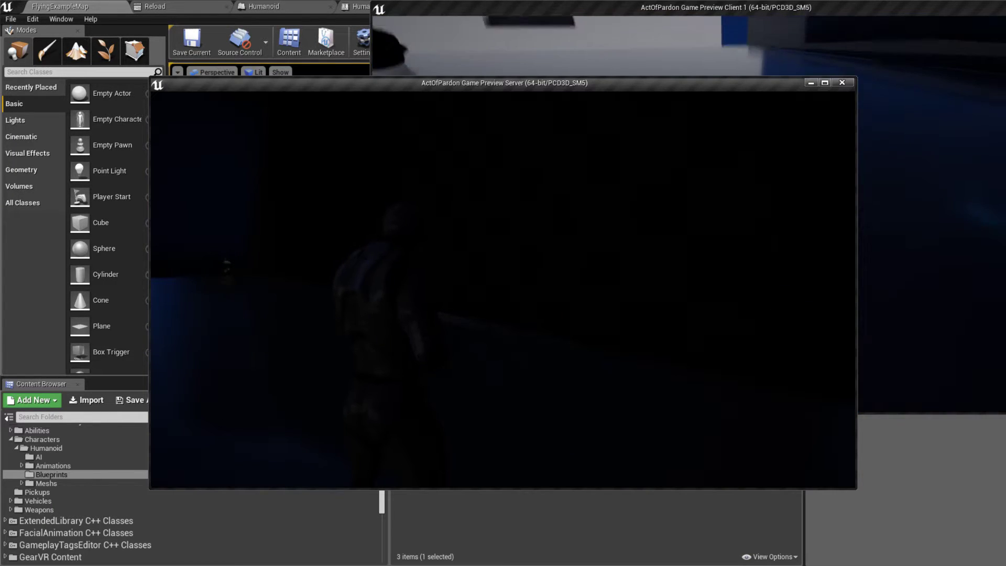
pyautogui.hotkey('alt', 'Tab')
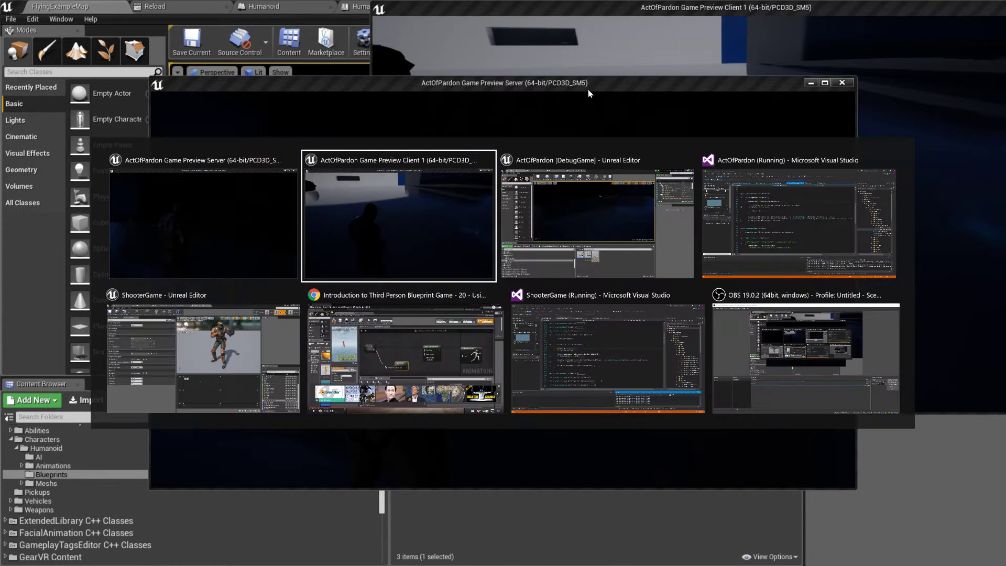
pyautogui.hotkey('alt', 'Tab')
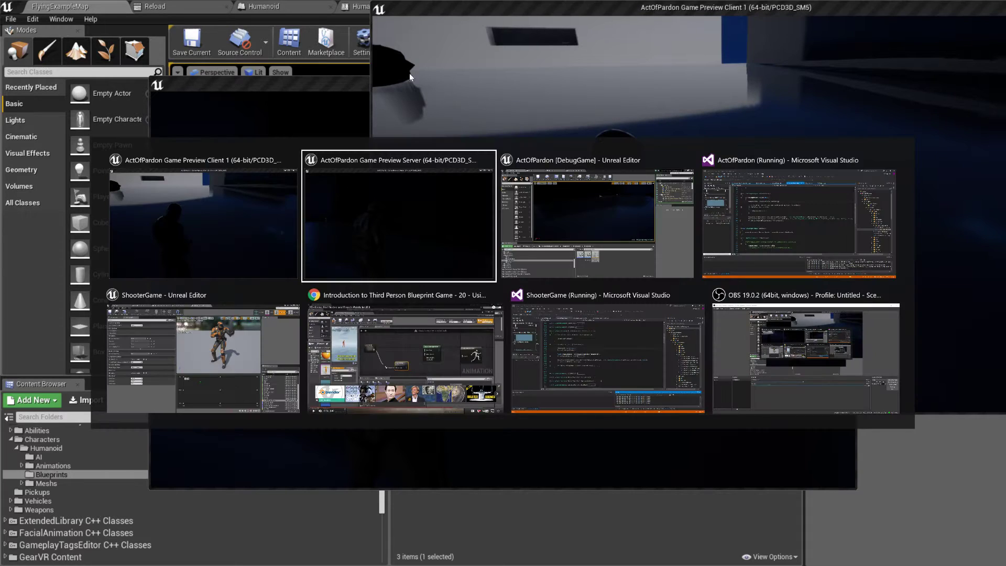
pyautogui.moveTo(315, 81); pyautogui.dragTo(281, 95)
pyautogui.moveTo(166, 145); pyautogui.dragTo(165, 140)
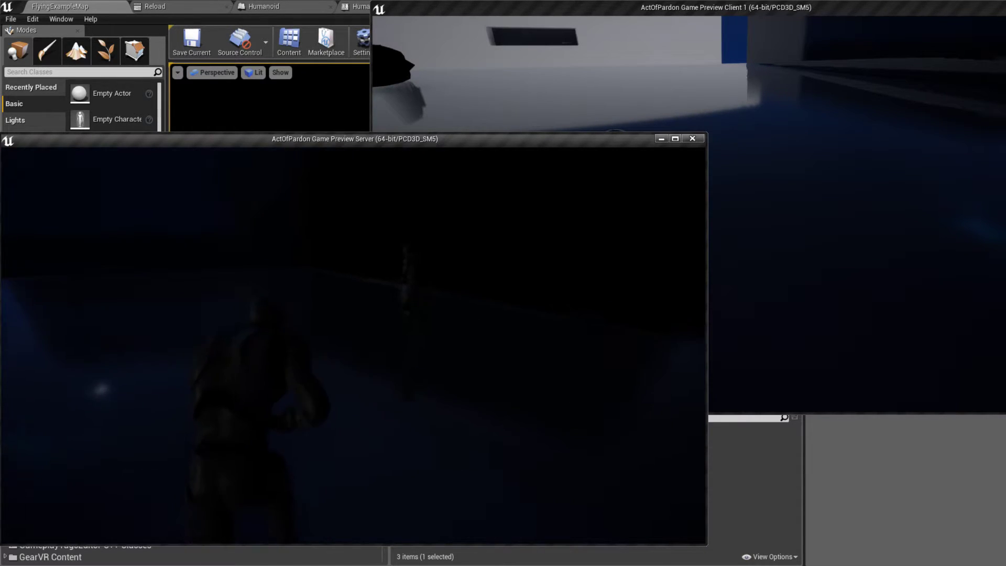
# Step: Run the server character forward and backward to check how its movement animations appear in both preview windows
pyautogui.press('w')
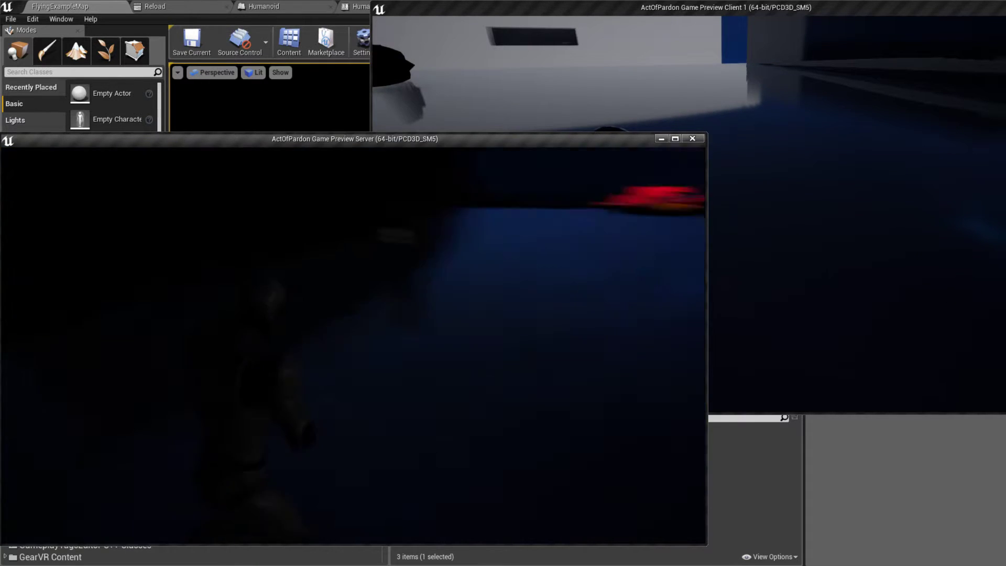
pyautogui.press('w')
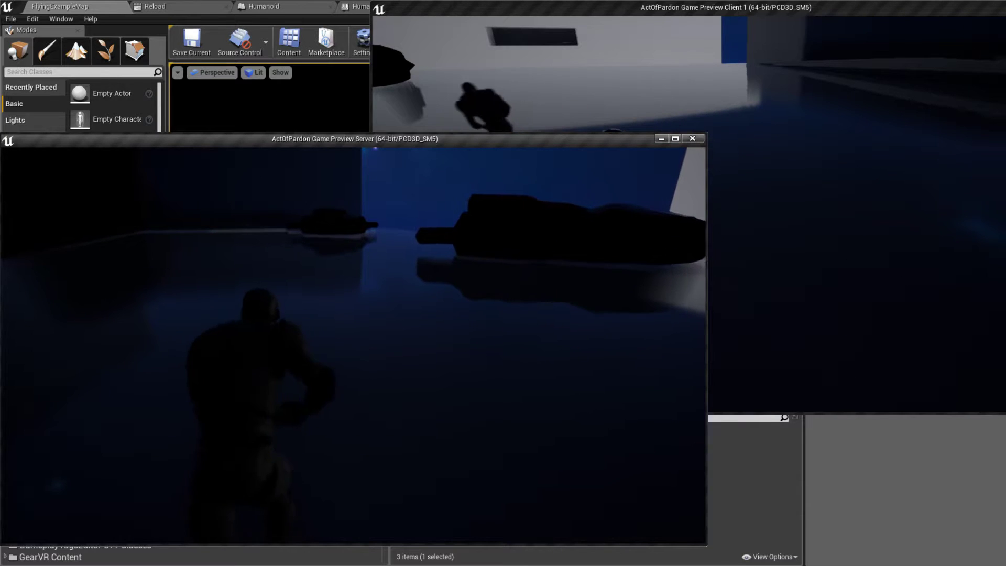
pyautogui.press('s')
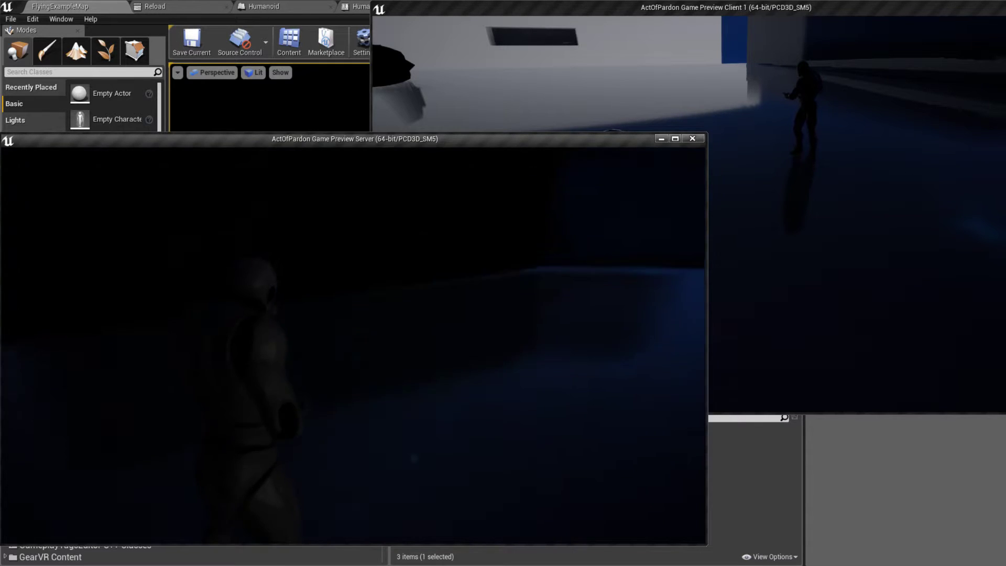
pyautogui.press('w')
pyautogui.press('s')
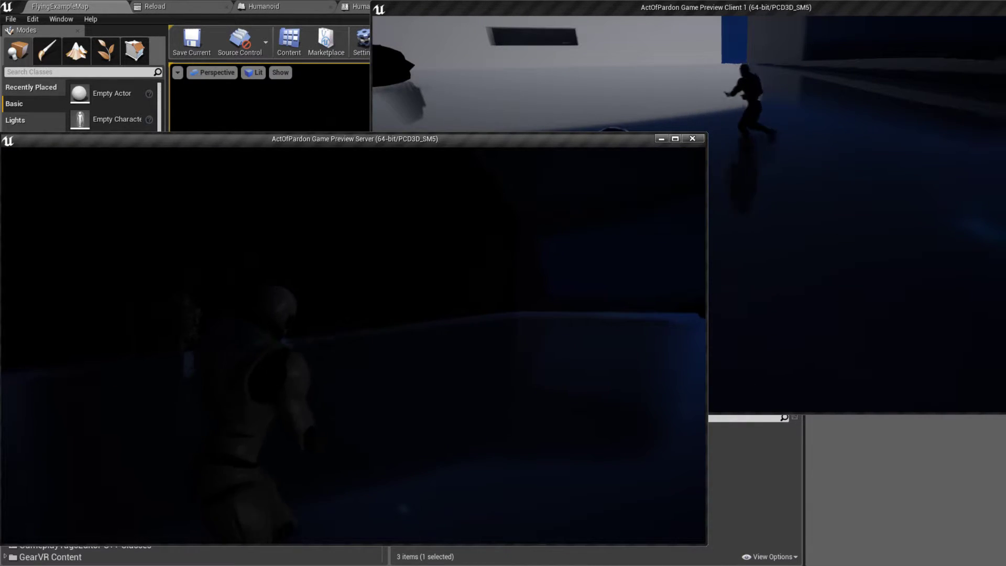
pyautogui.press('w')
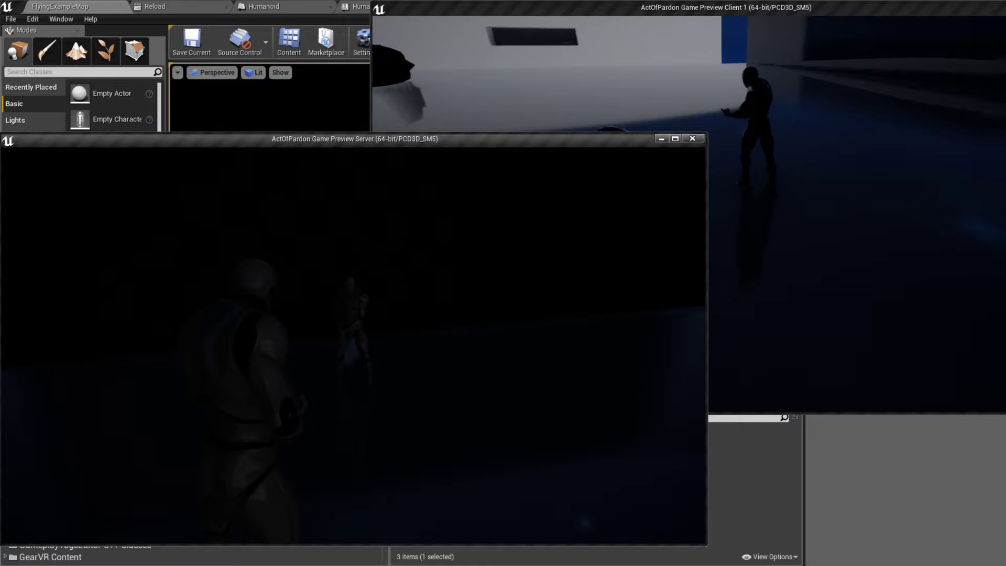
# Step: Make the server character jump and crouch to check those animations on the server and the client
pyautogui.press('space')
pyautogui.press('space')
pyautogui.press('c')
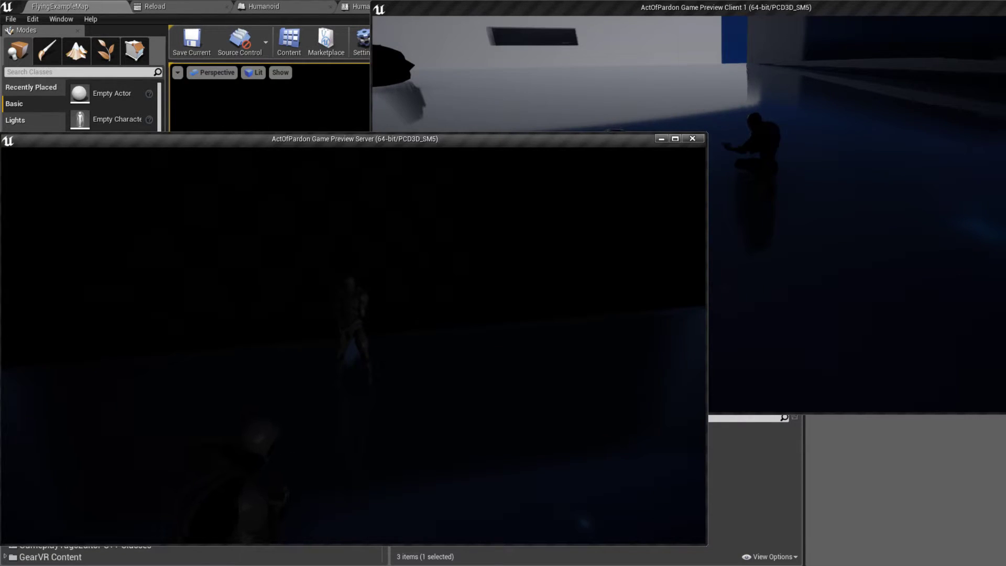
pyautogui.press('c')
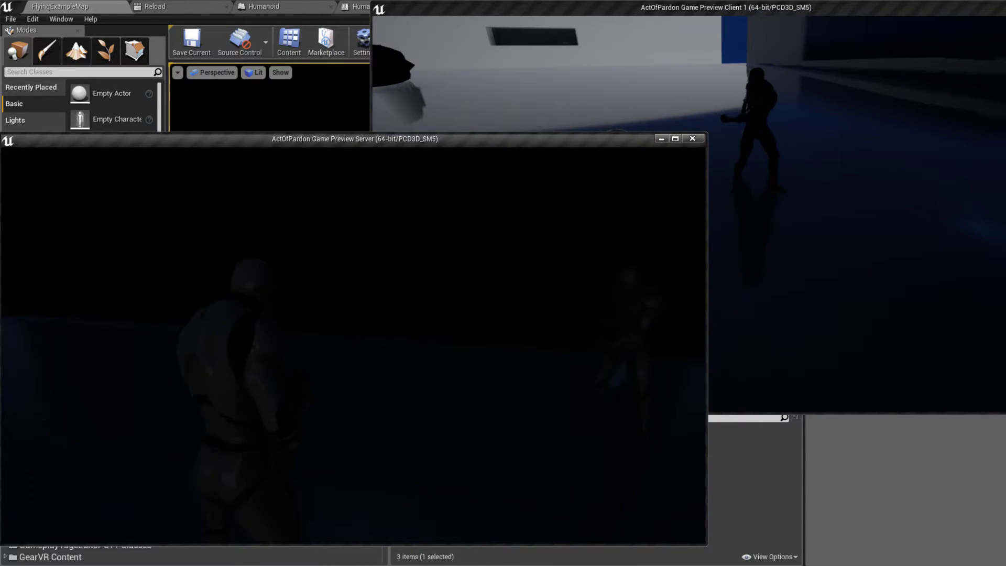
# Step: Switch to the client preview, strafe its character both ways and jump repeatedly to check the animations in both windows
pyautogui.hotkey('alt', 'Tab')
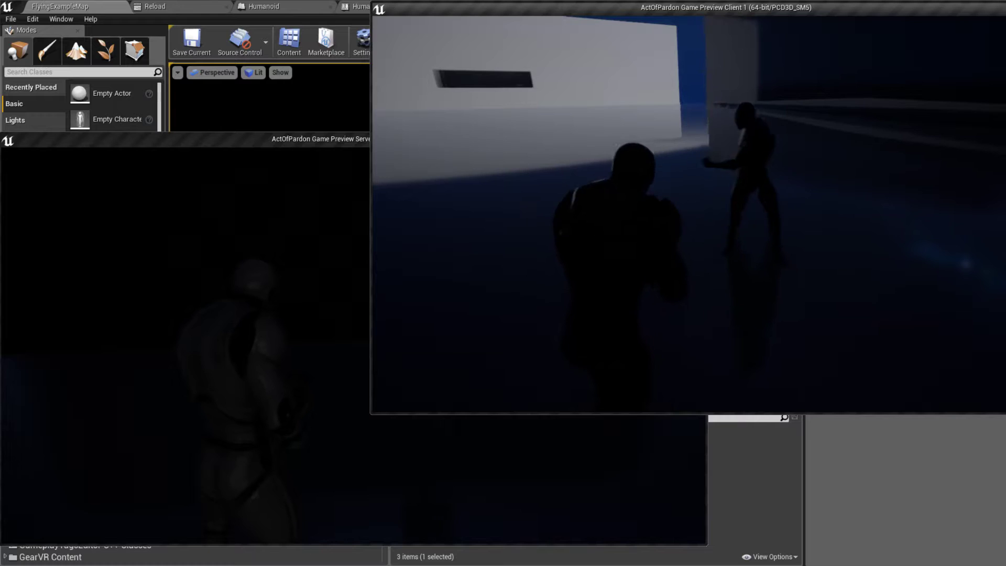
pyautogui.press('a')
pyautogui.press('d')
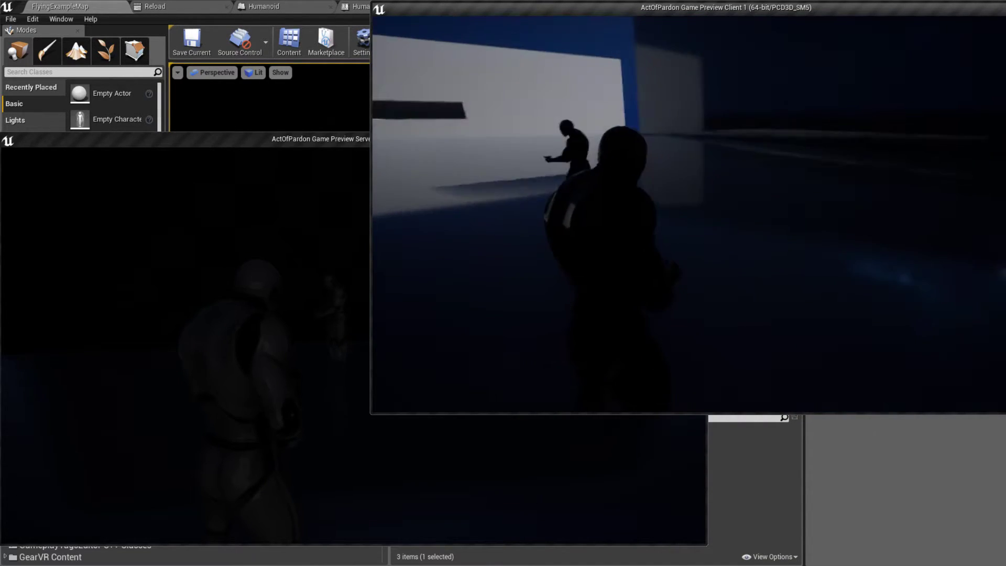
pyautogui.press('d')
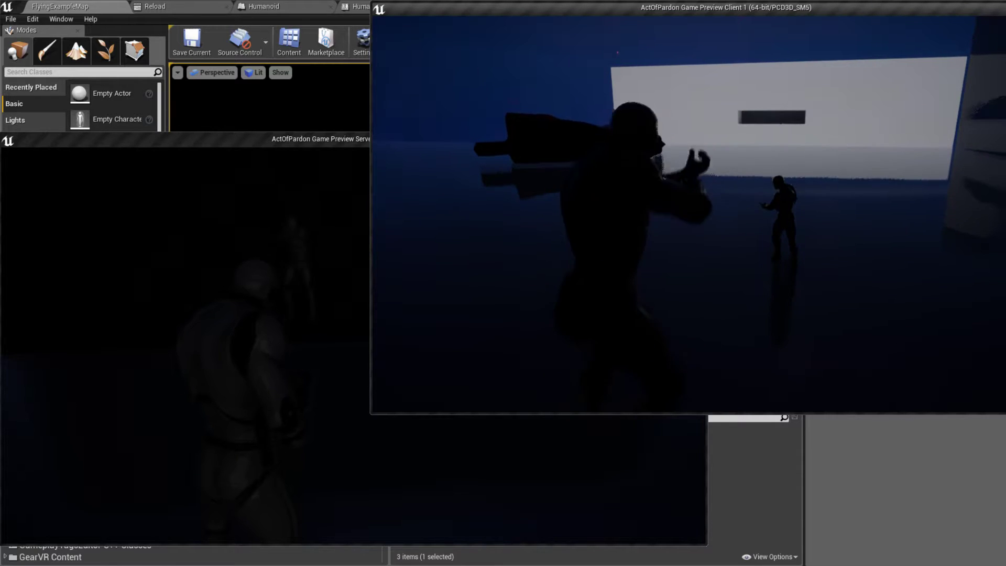
pyautogui.press('space')
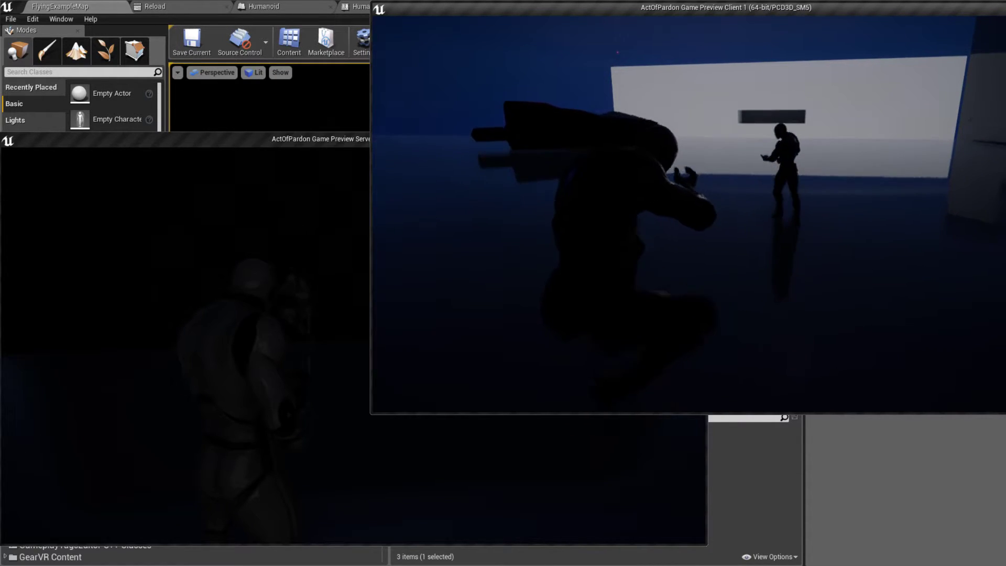
pyautogui.press('space')
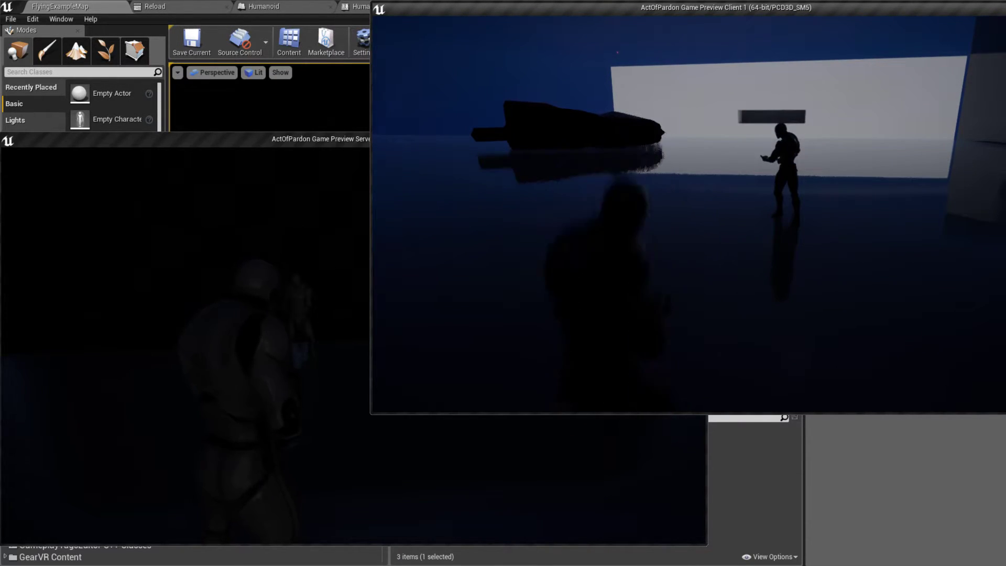
pyautogui.press('space')
pyautogui.press('space')
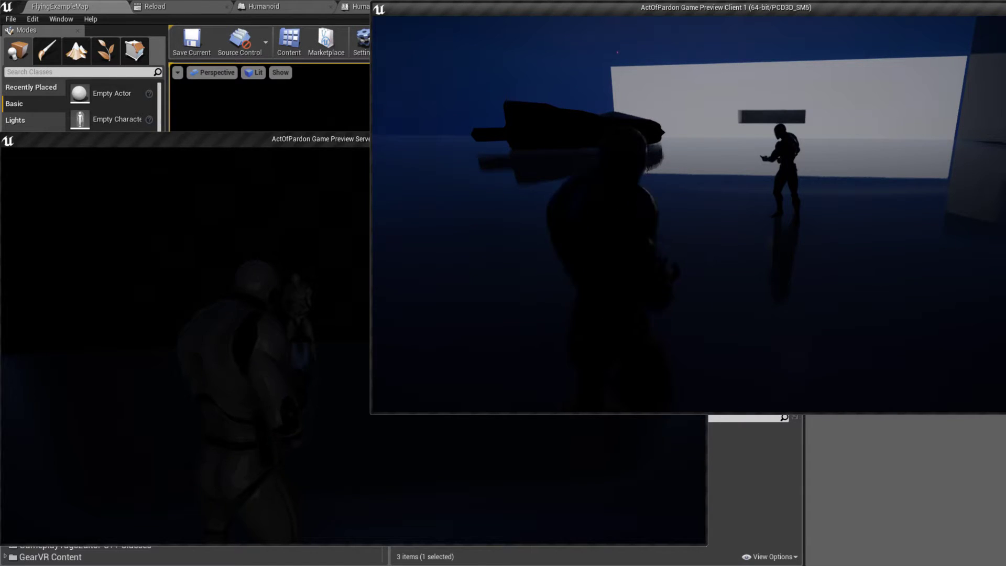
pyautogui.press('space')
pyautogui.press('space')
pyautogui.press('space')
pyautogui.press('space')
pyautogui.press('space')
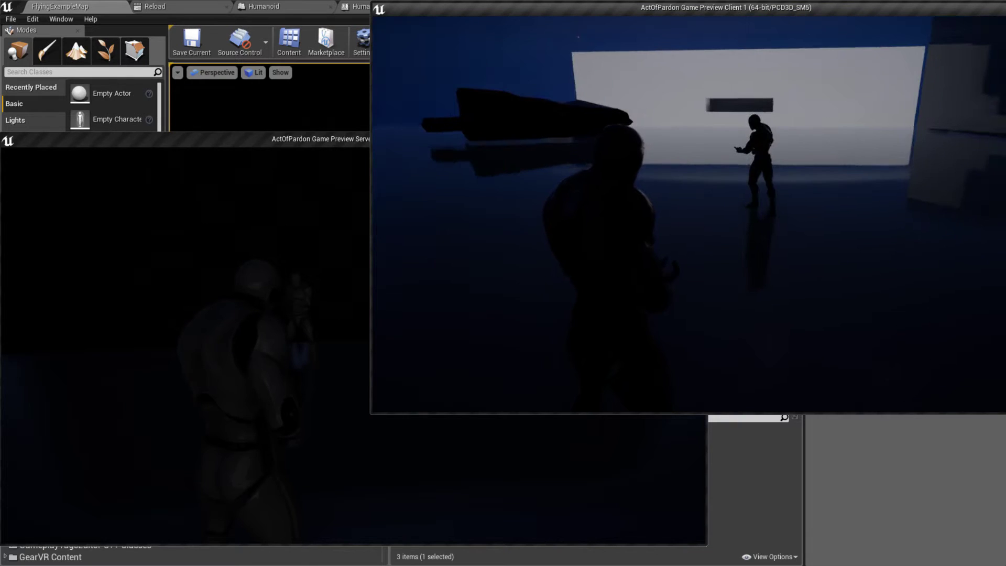
# Step: Stop the play session and close the ActOfPardon editor, saving the modified UE4 mannequin skeleton
pyautogui.press('Escape')
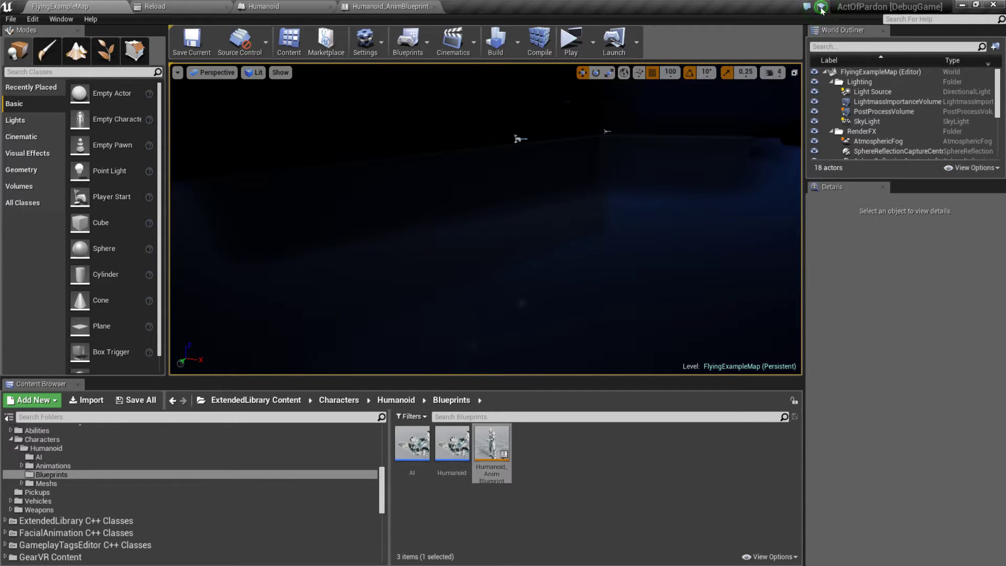
pyautogui.click(994, 5)
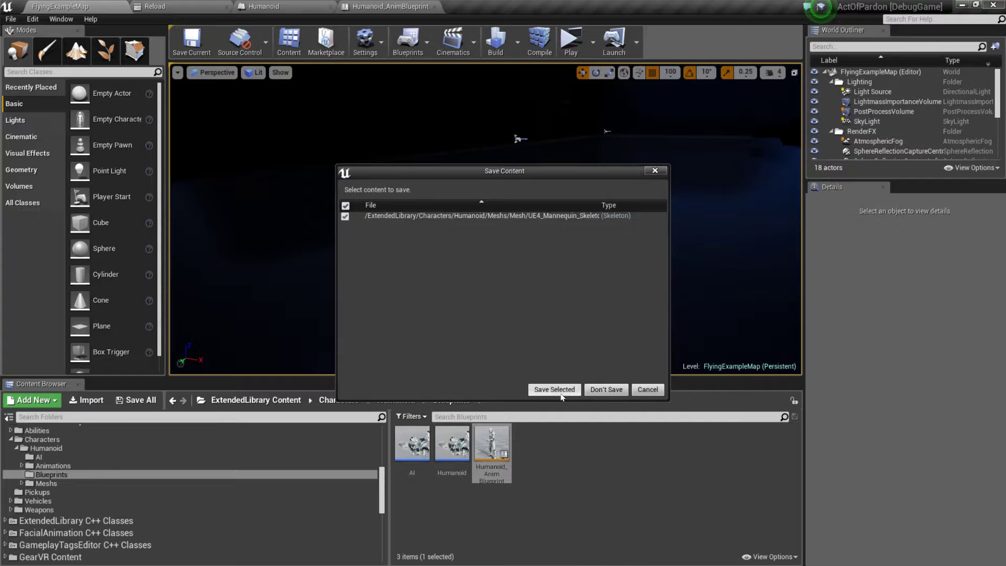
pyautogui.click(560, 393)
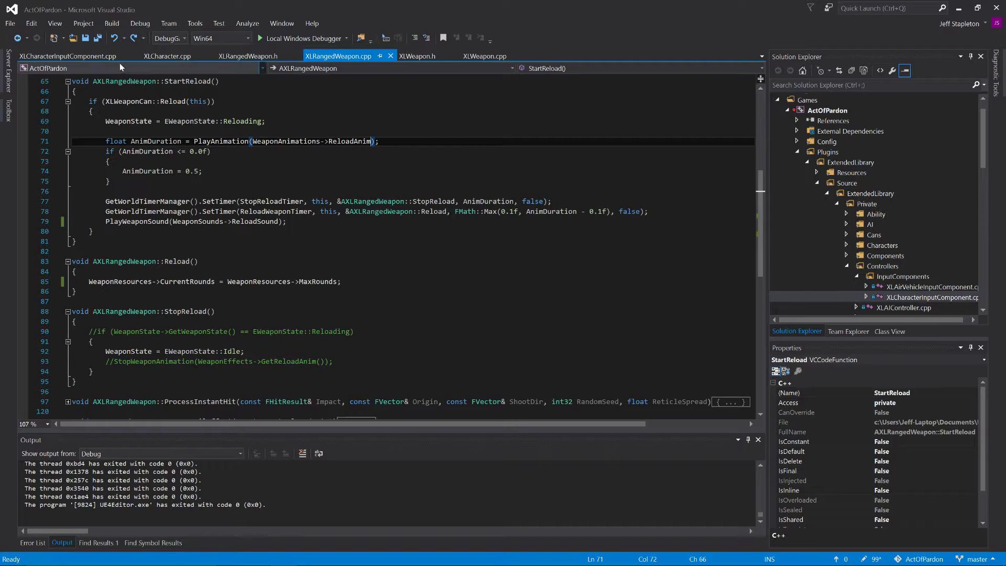
# Step: Close the XLCharacterInputComponent, XLRangedWeapon and XLWeapon source files in Visual Studio, leaving only XLCharacter.cpp open
pyautogui.click(137, 56)
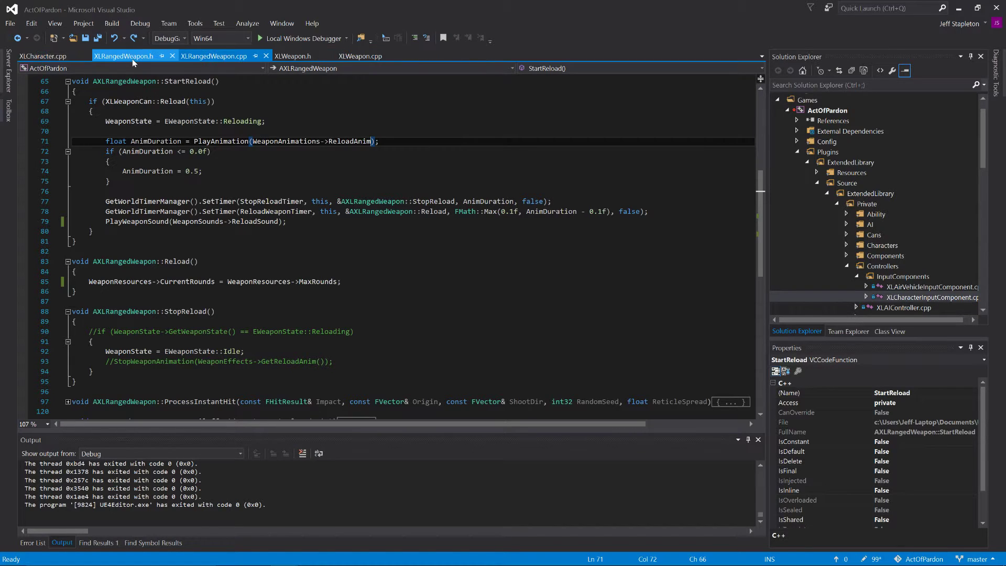
pyautogui.click(172, 56)
pyautogui.click(180, 56)
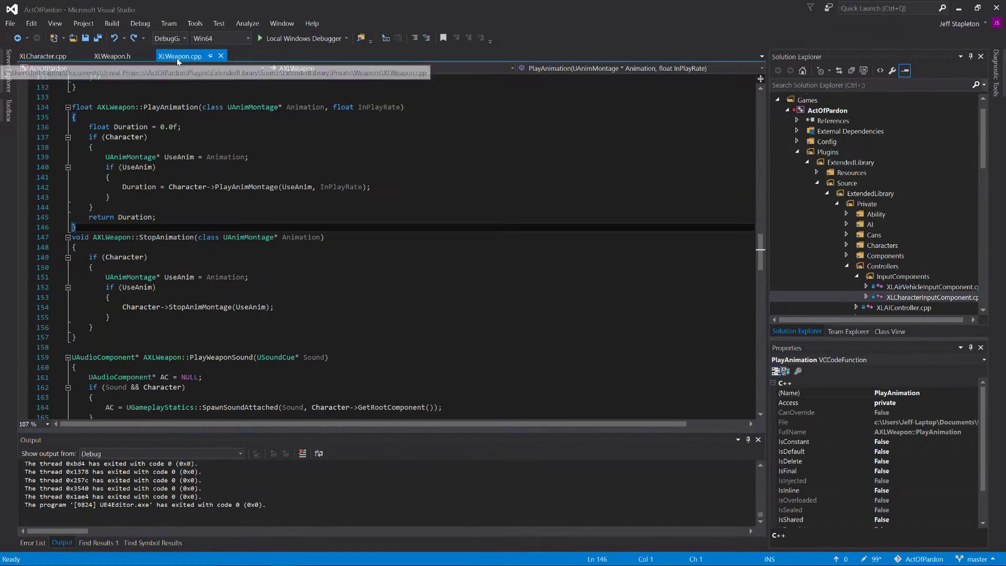
pyautogui.click(152, 56)
pyautogui.click(156, 56)
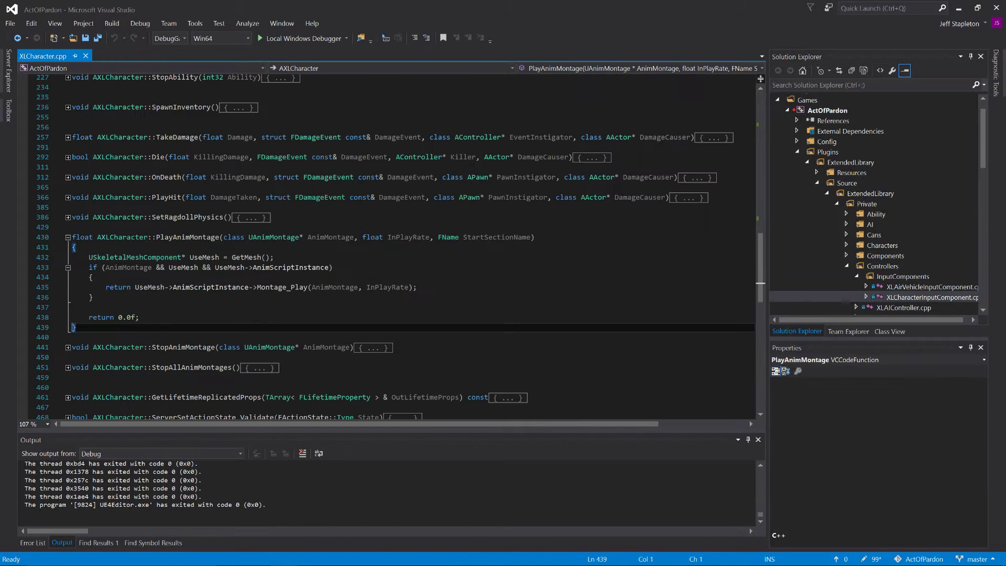
# Step: Collapse the Controllers and Cans folders in the solution and open XLCharacter.h from the public Characters folder
pyautogui.click(849, 269)
pyautogui.scroll(-10, 848, 266)
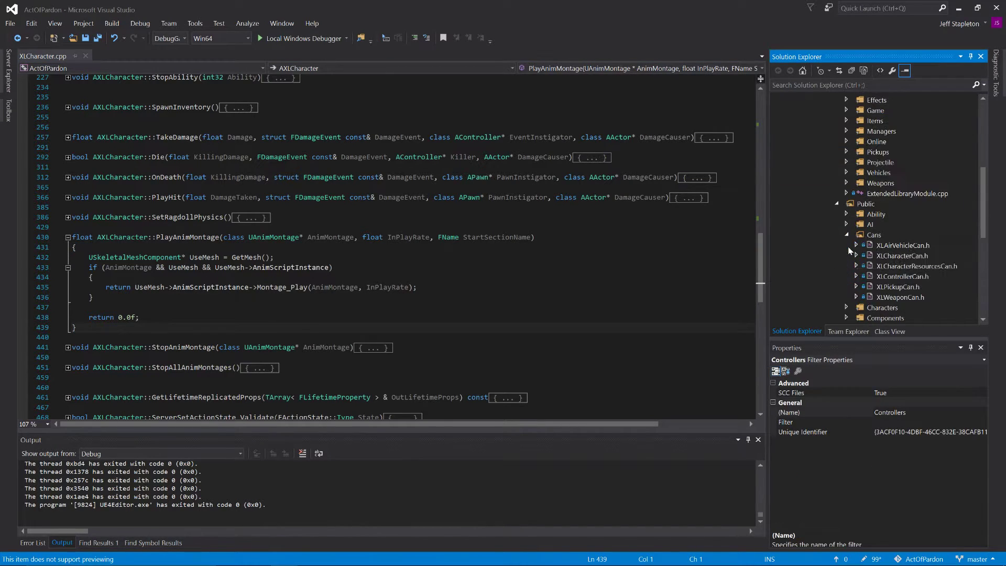
pyautogui.click(846, 110)
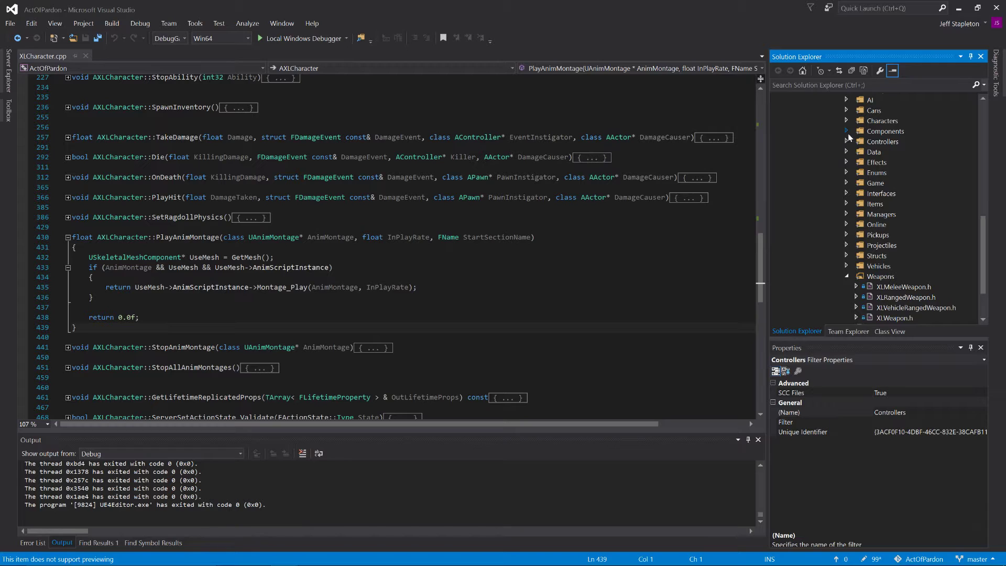
pyautogui.click(847, 122)
pyautogui.doubleClick(898, 151)
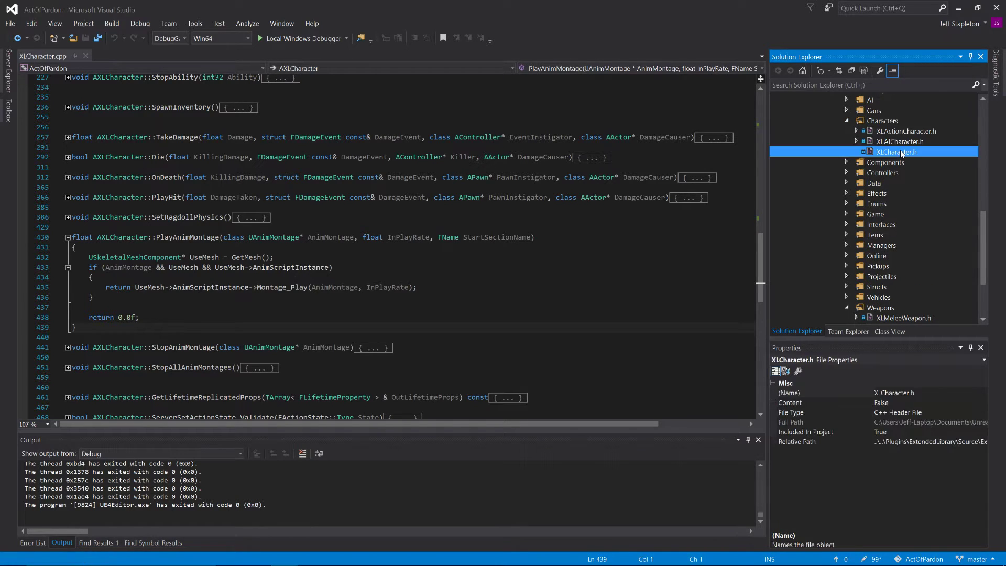
# Step: Examine the REPLICATION section of XLCharacter.h, focusing on the Reliable, Server and WithValidation specifiers and the ServerSetActionState declaration
pyautogui.scroll(-11, 403, 247)
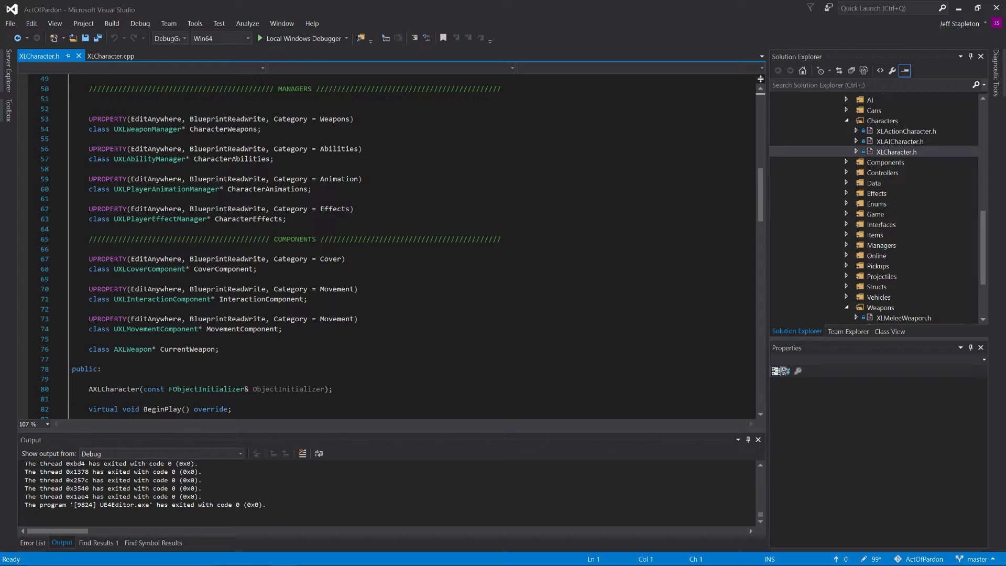
pyautogui.scroll(-2, 403, 248)
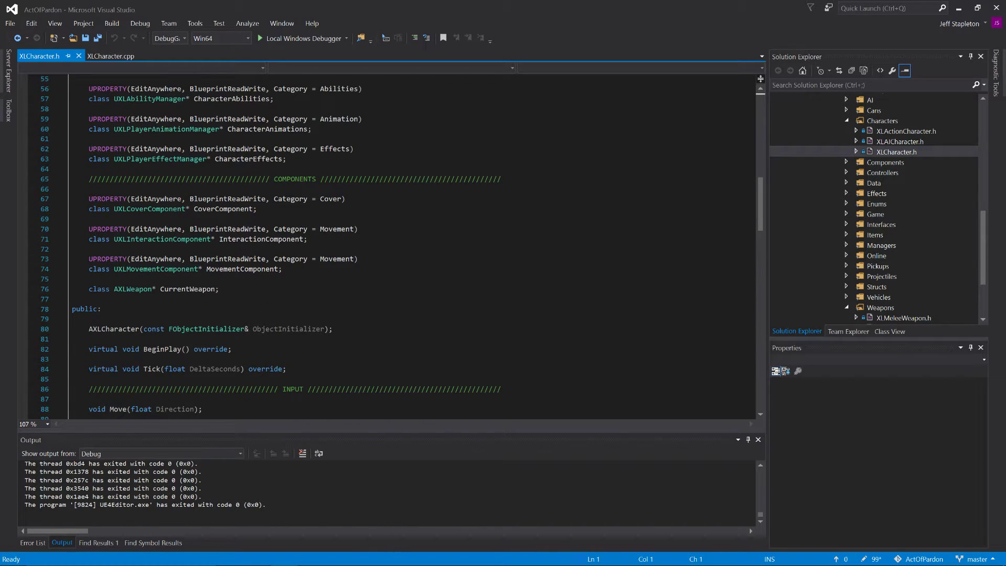
pyautogui.scroll(-13, 403, 248)
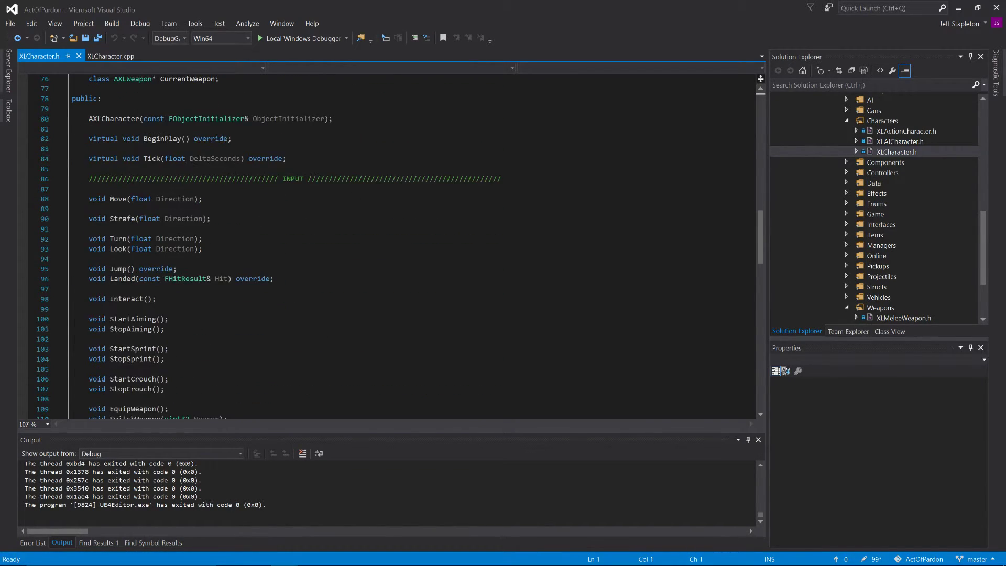
pyautogui.scroll(-14, 402, 248)
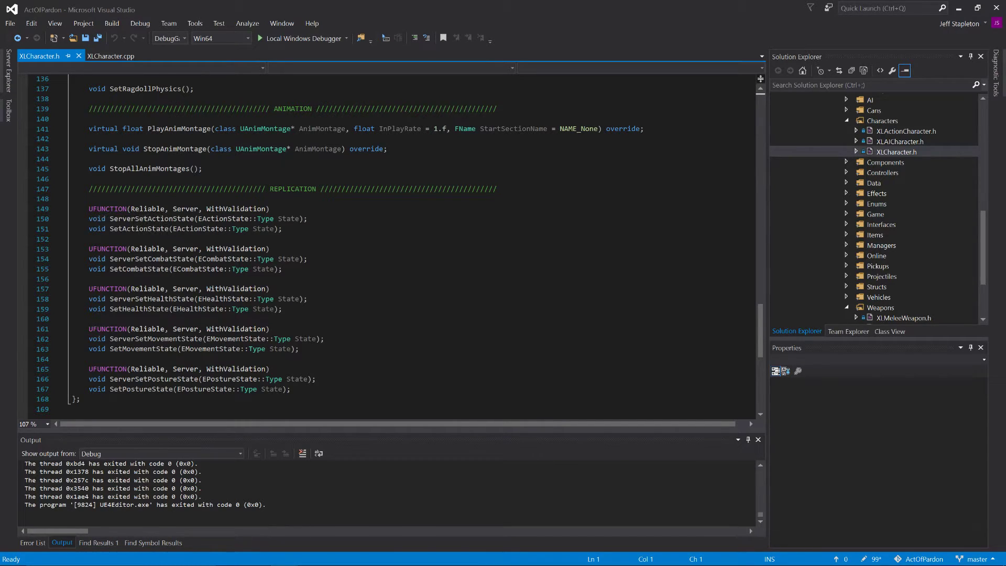
pyautogui.moveTo(89, 209); pyautogui.dragTo(308, 219)
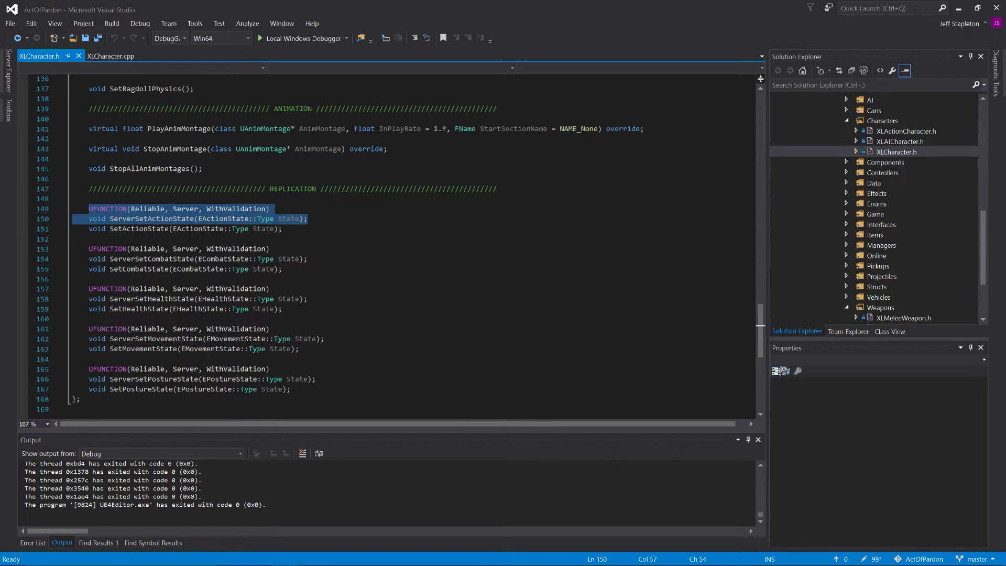
pyautogui.click(278, 219)
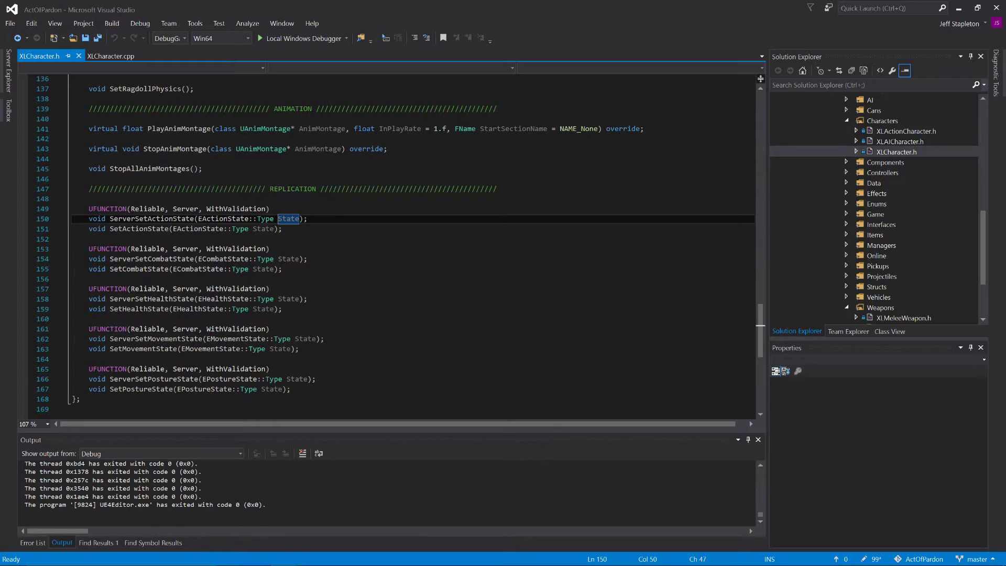
pyautogui.tripleClick(139, 211)
pyautogui.doubleClick(183, 211)
pyautogui.doubleClick(231, 210)
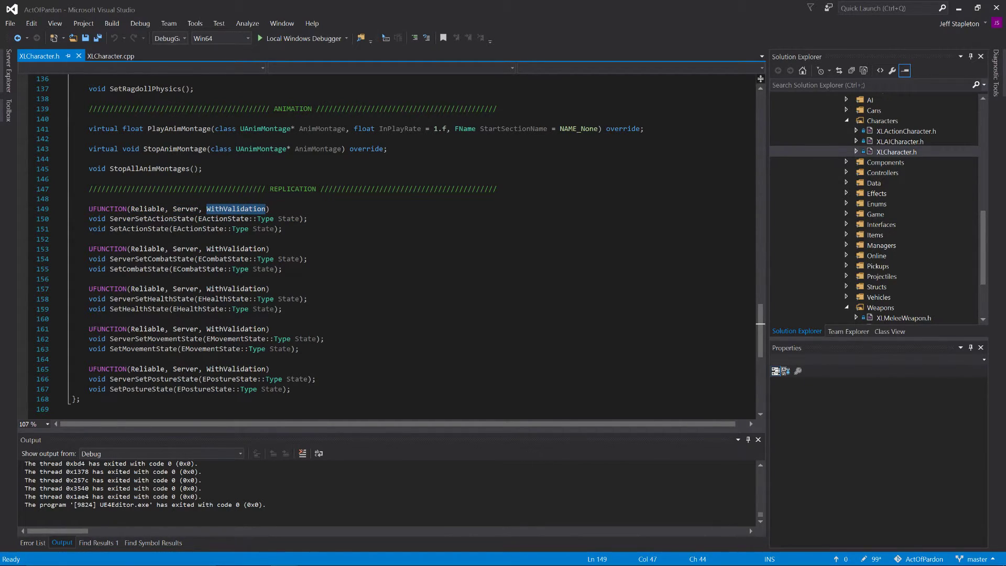
pyautogui.doubleClick(149, 210)
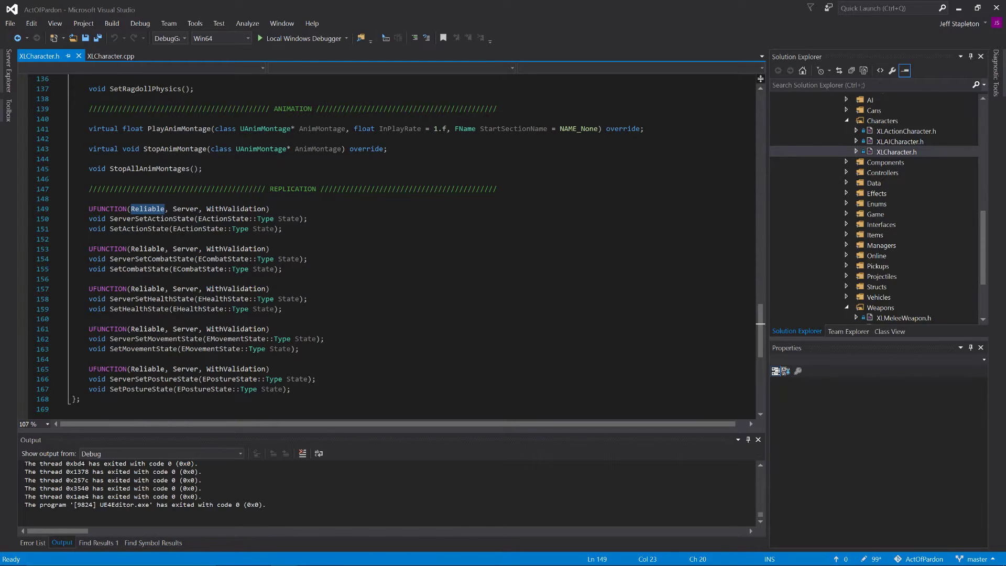
pyautogui.doubleClick(186, 210)
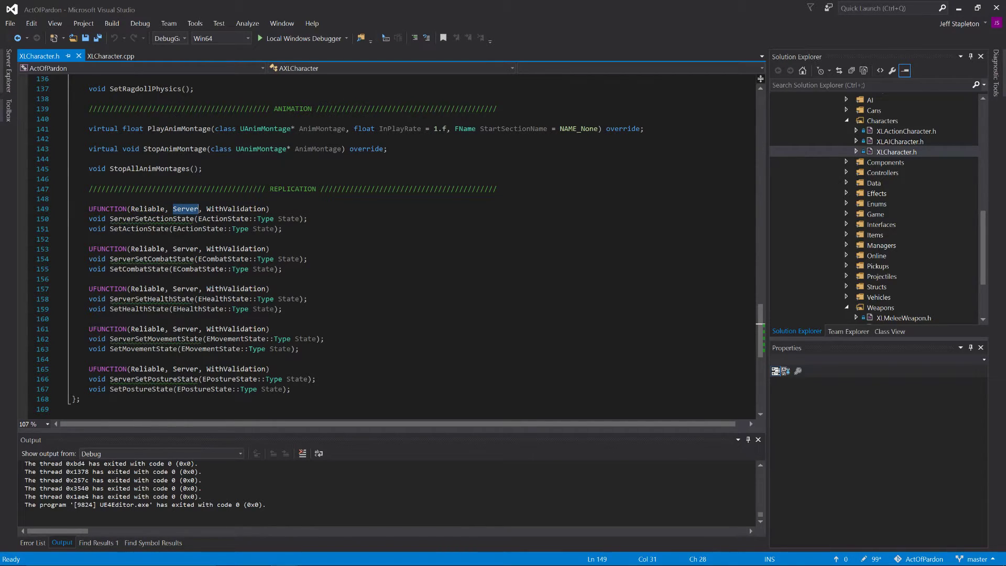
pyautogui.doubleClick(230, 210)
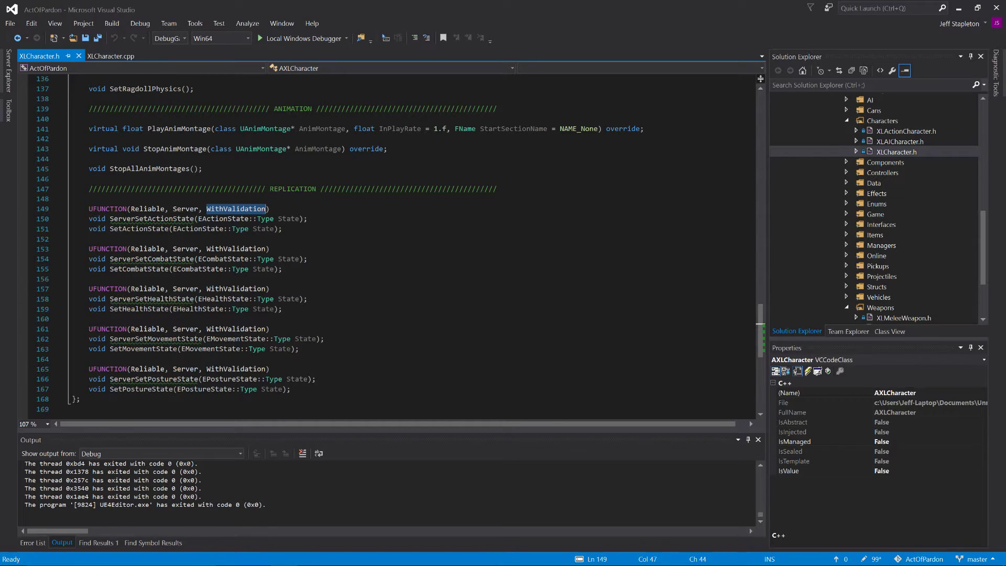
pyautogui.doubleClick(159, 221)
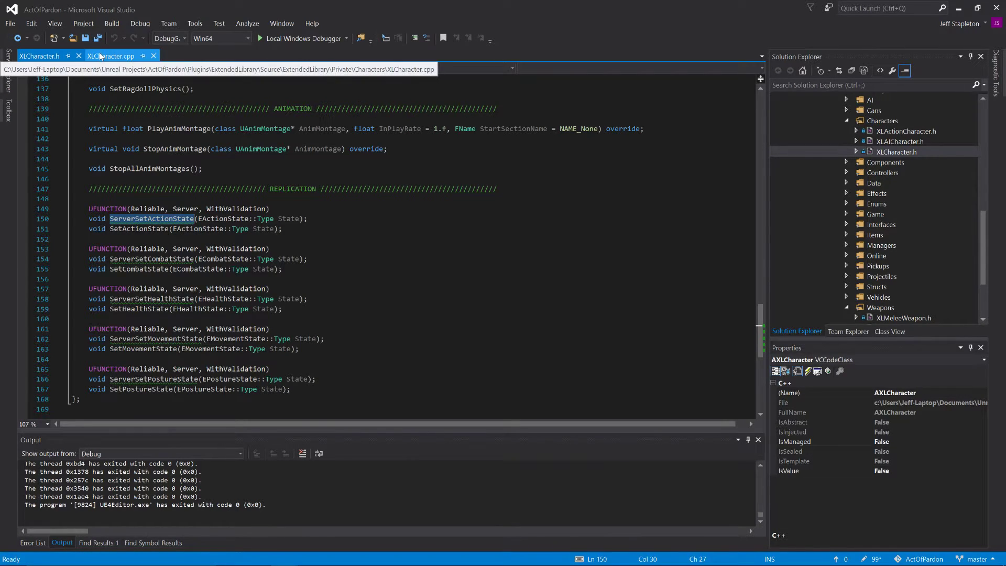
# Step: Switch to XLCharacter.cpp and collapse the PlayAnimMontage function body
pyautogui.click(126, 57)
pyautogui.click(66, 237)
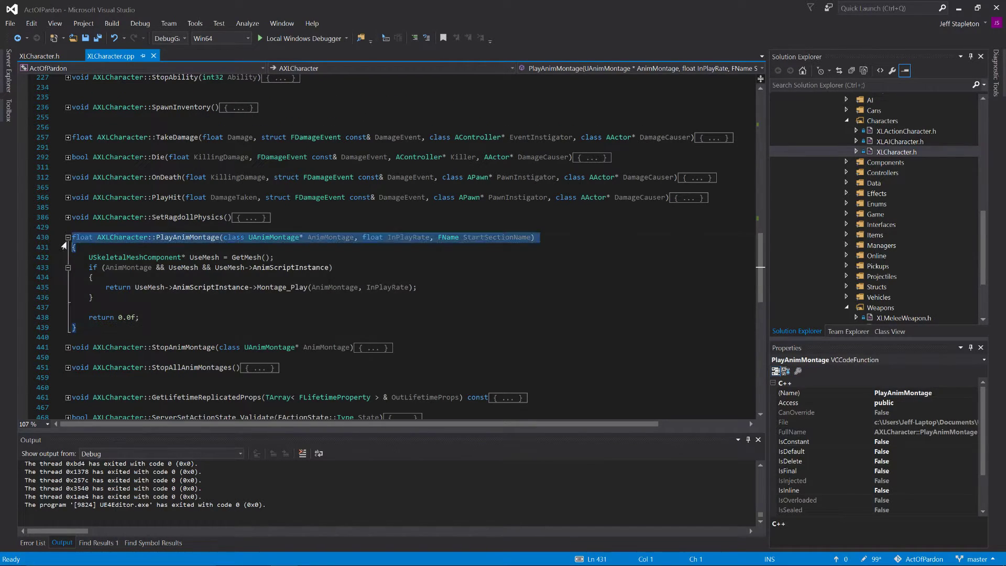
pyautogui.click(67, 237)
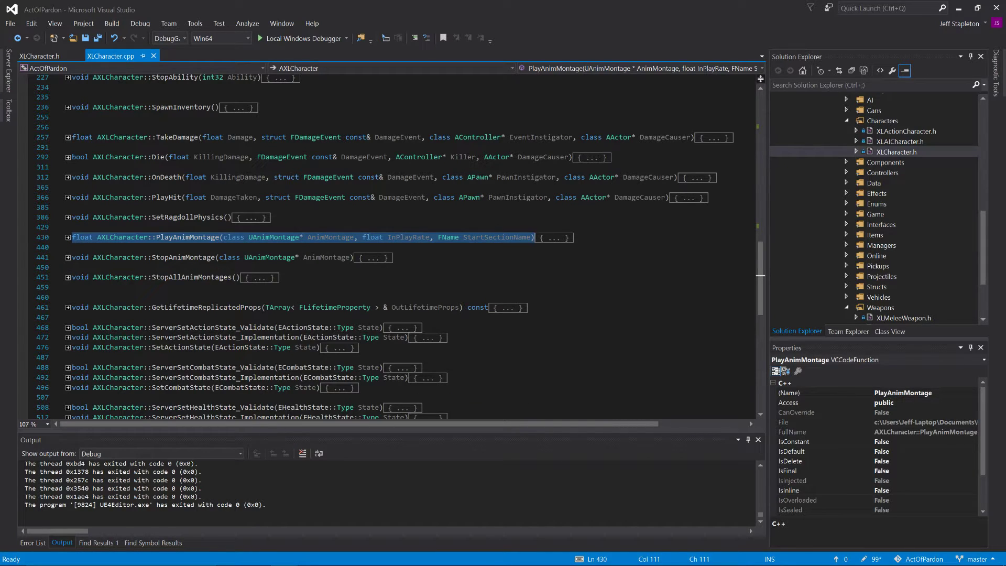
pyautogui.click(281, 277)
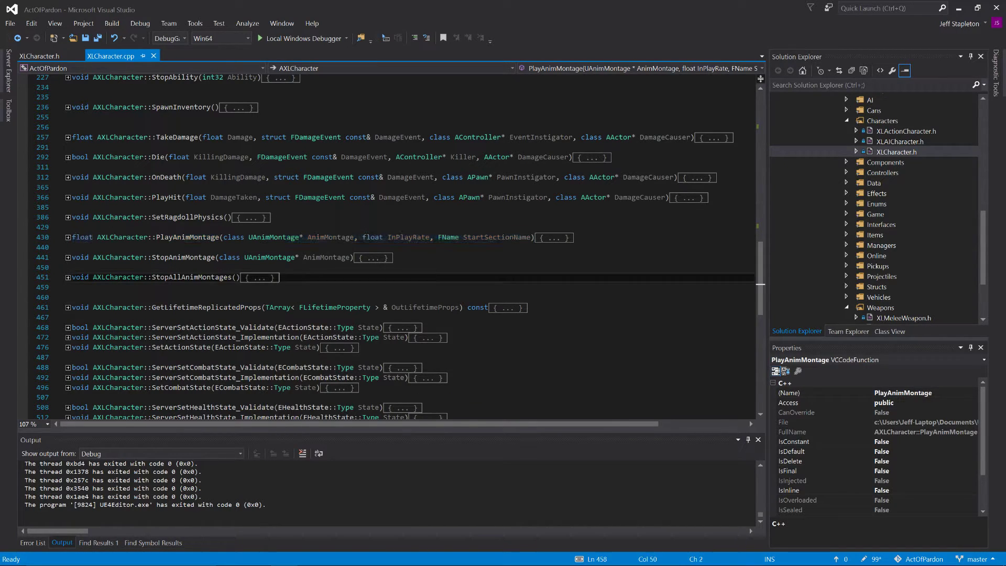
# Step: Search XLCharacter.cpp for "setAction" without case matching and expand the ROLE_Authority check inside SetActionState
pyautogui.hotkey('ctrl', 'f')
pyautogui.write('set')
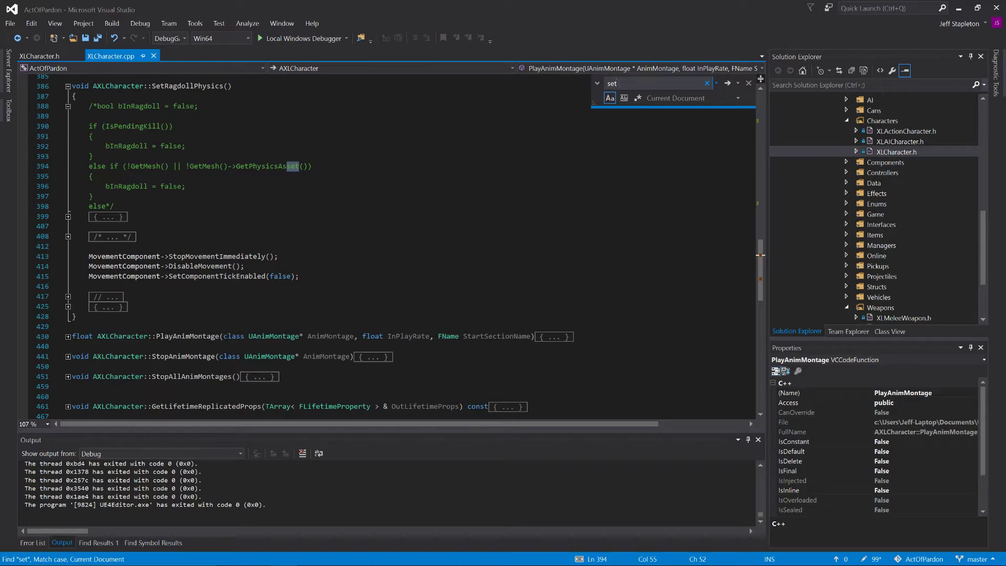
pyautogui.write('Action')
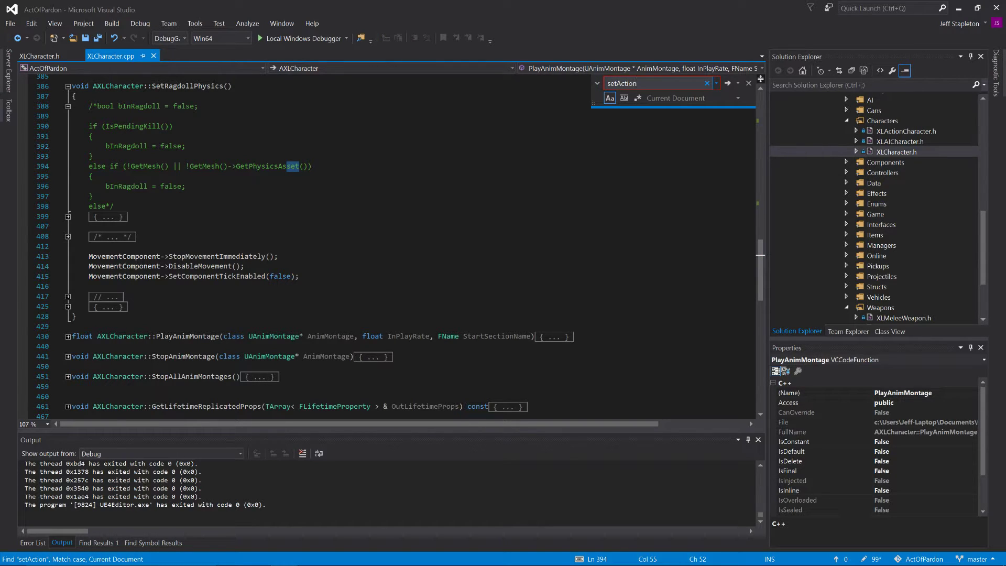
pyautogui.click(610, 98)
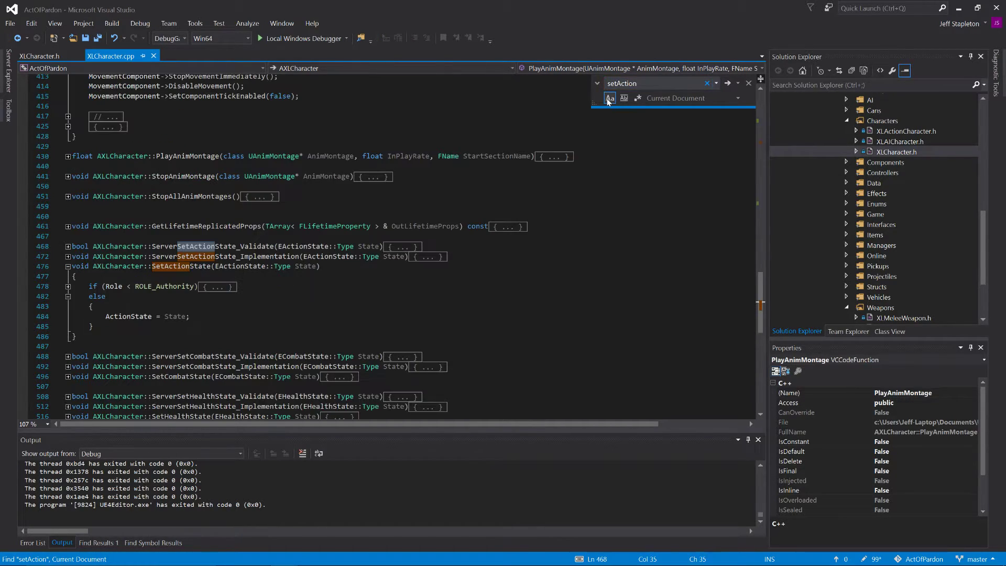
pyautogui.click(68, 287)
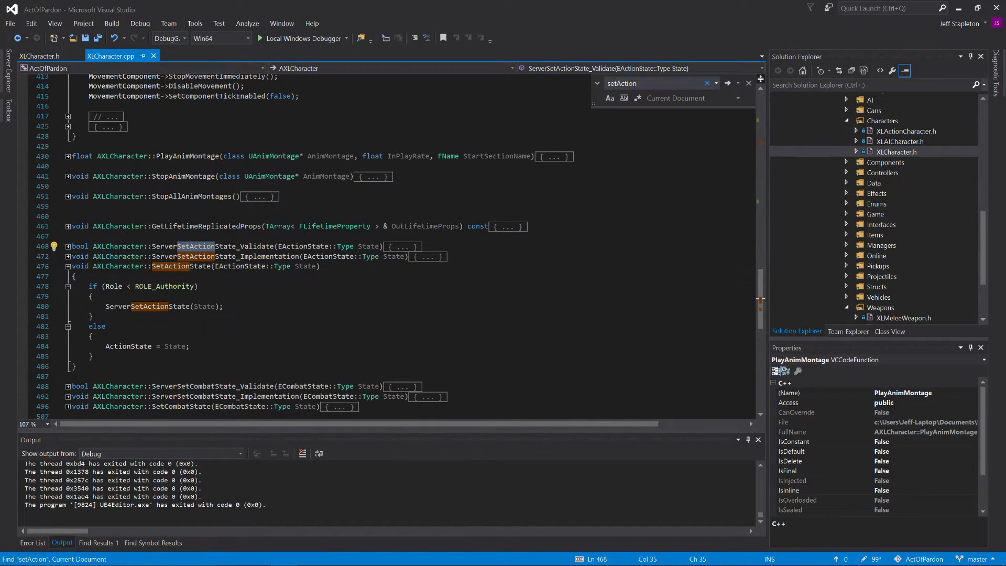
pyautogui.click(92, 296)
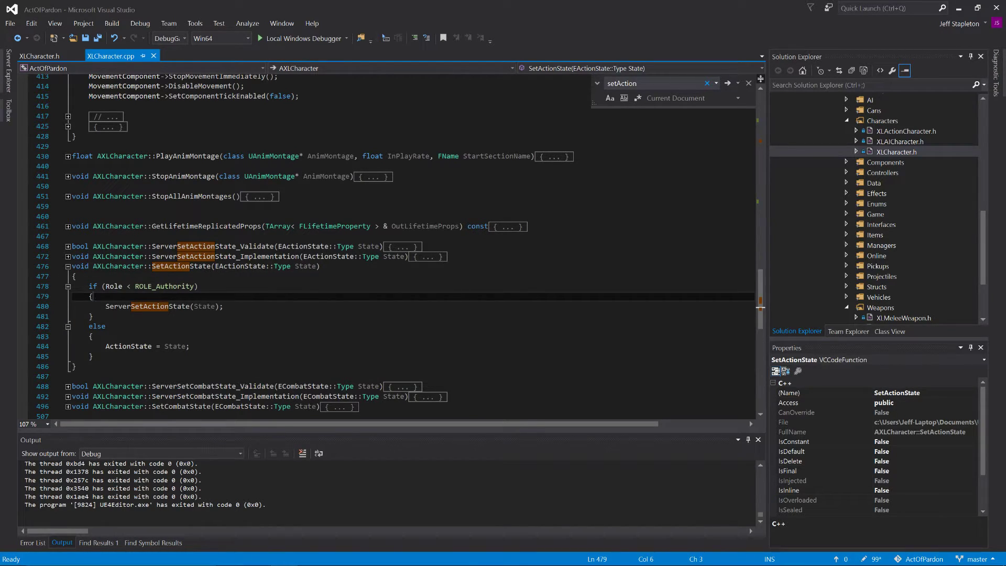
# Step: Examine SetActionState's comparison of Role with ROLE_Authority and its call to ServerSetActionState
pyautogui.moveTo(152, 266); pyautogui.dragTo(210, 267)
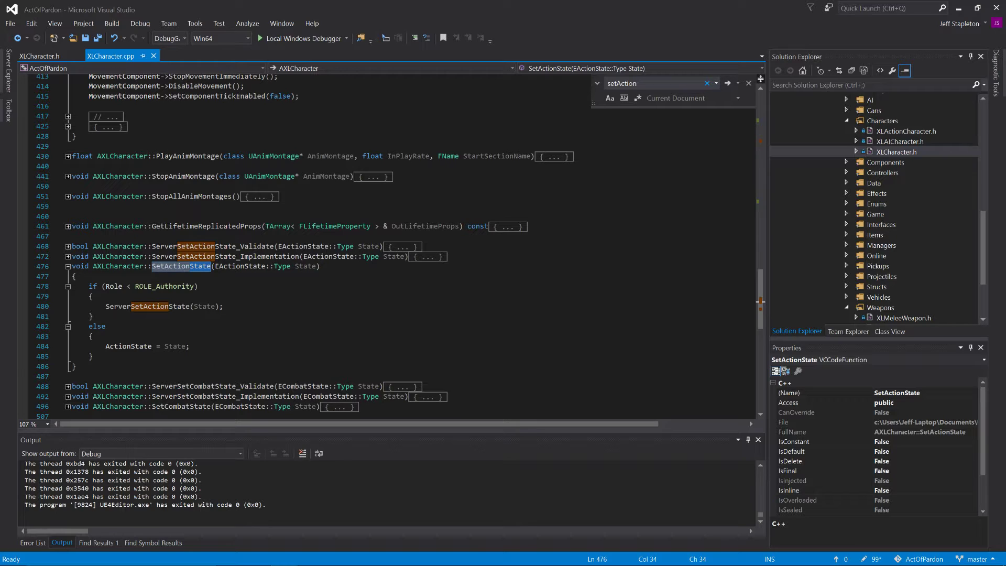
pyautogui.moveTo(77, 277); pyautogui.dragTo(102, 287)
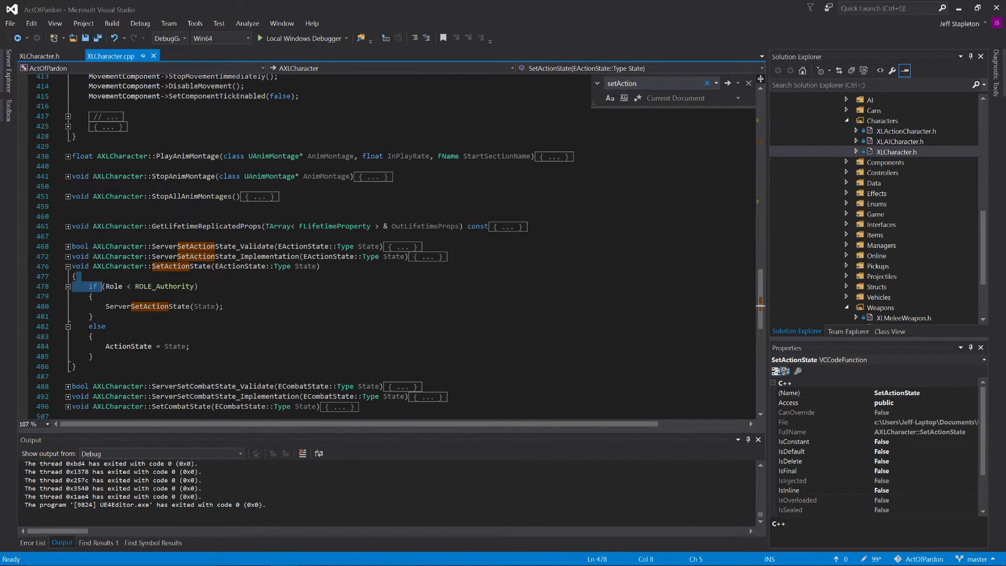
pyautogui.click(106, 287)
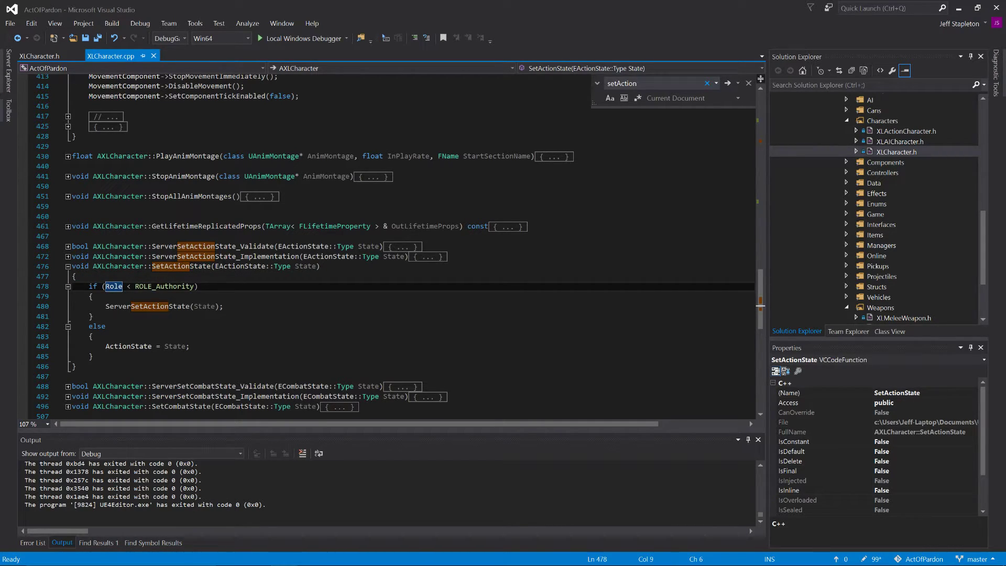
pyautogui.moveTo(106, 287); pyautogui.dragTo(122, 287)
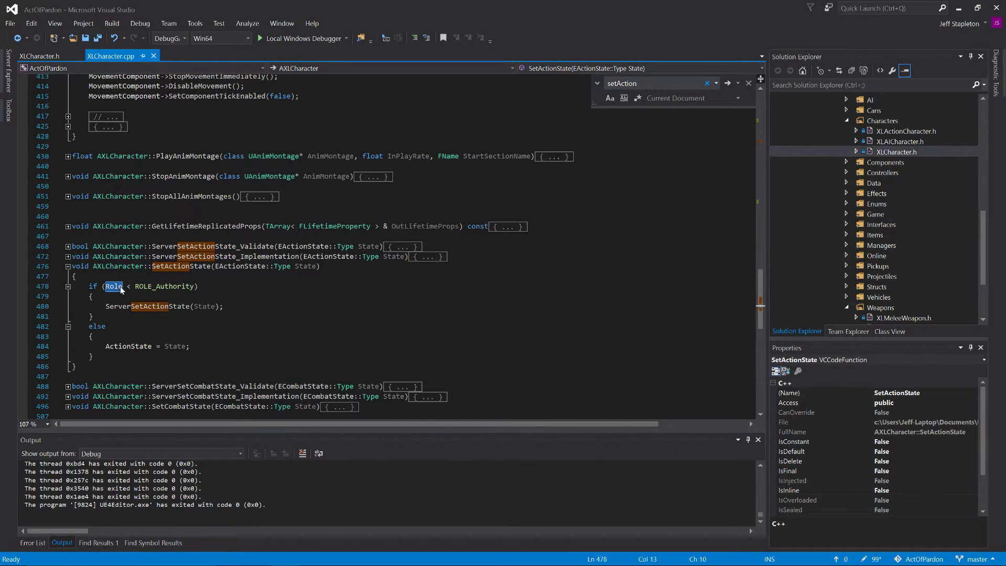
pyautogui.doubleClick(162, 287)
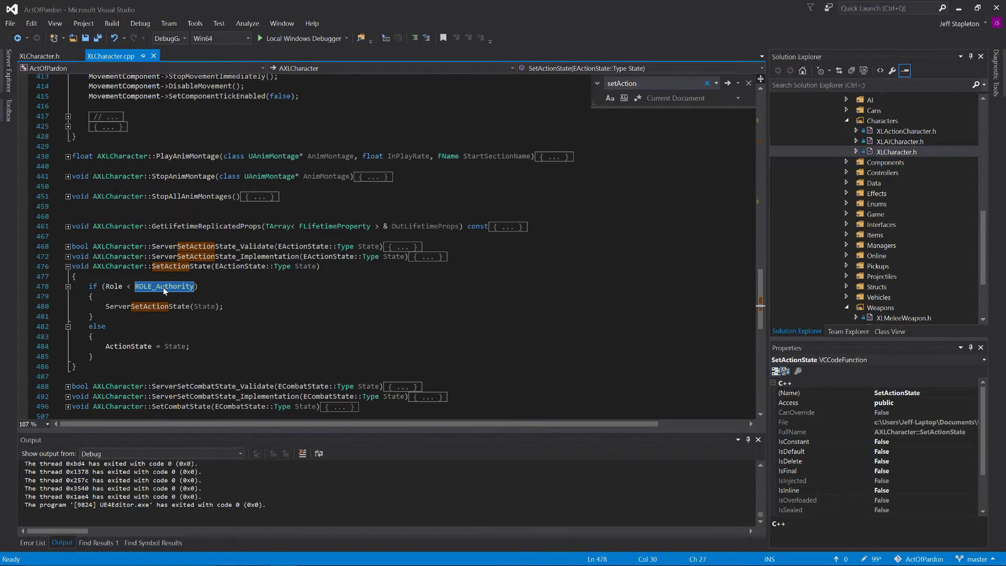
pyautogui.doubleClick(148, 307)
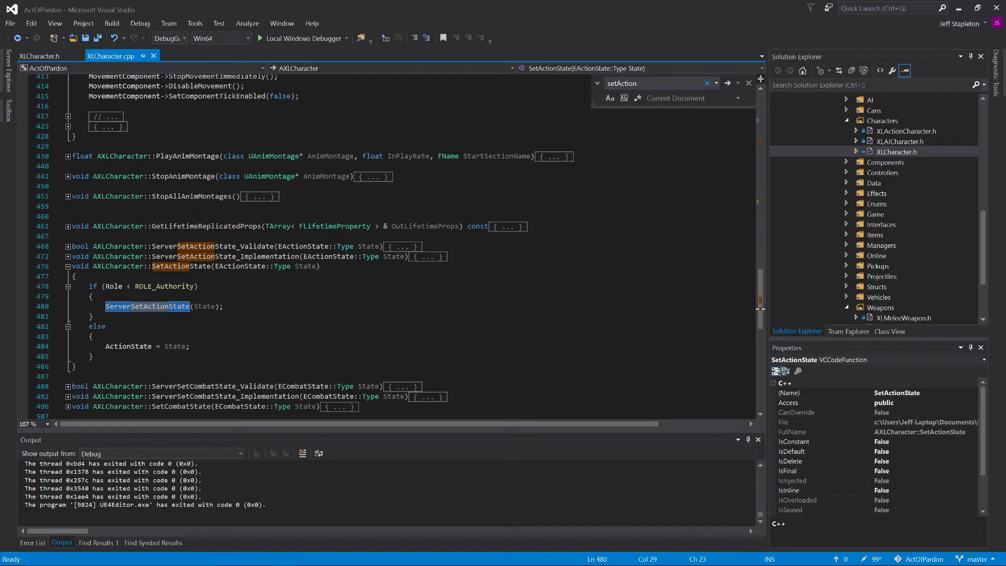
# Step: Expand ServerSetActionState_Validate and ServerSetActionState_Implementation and examine their bodies alongside SetActionState
pyautogui.click(64, 246)
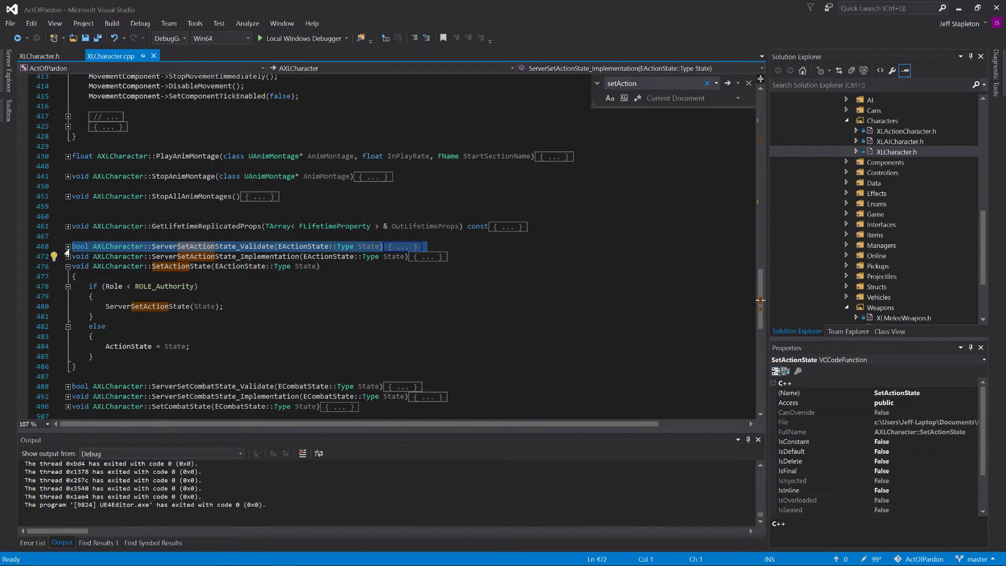
pyautogui.click(67, 247)
pyautogui.click(76, 256)
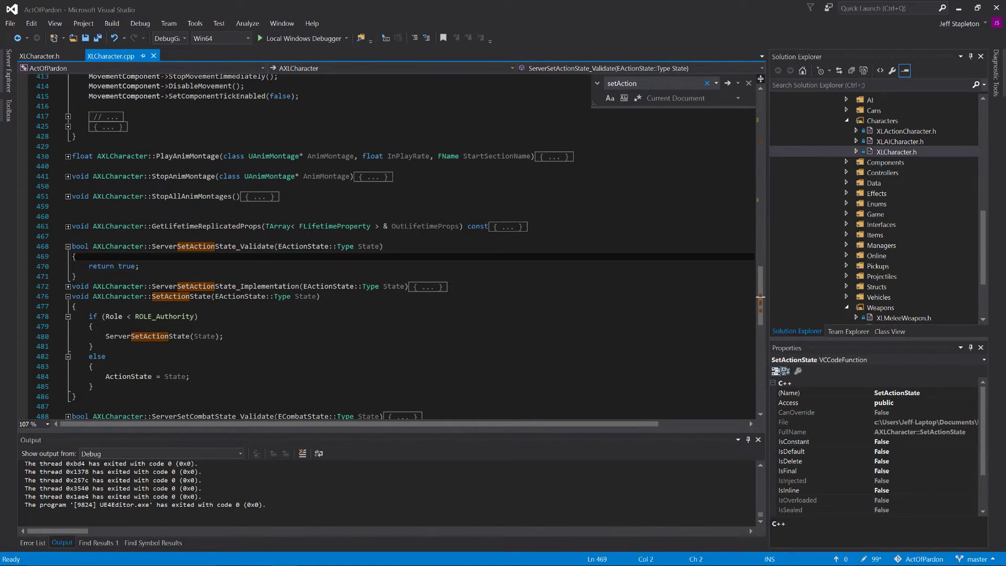
pyautogui.moveTo(76, 277); pyautogui.dragTo(72, 246)
pyautogui.click(147, 266)
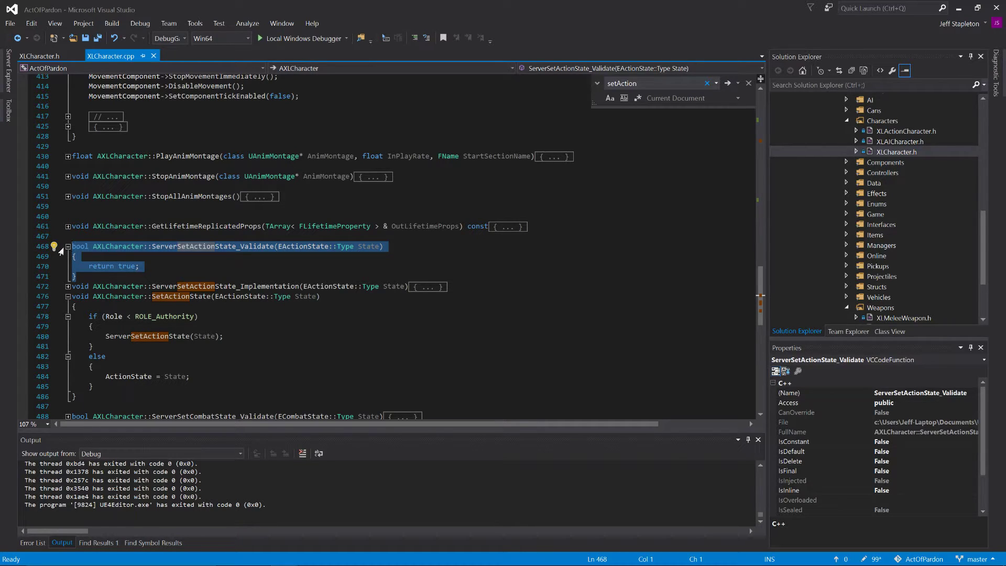
pyautogui.click(68, 286)
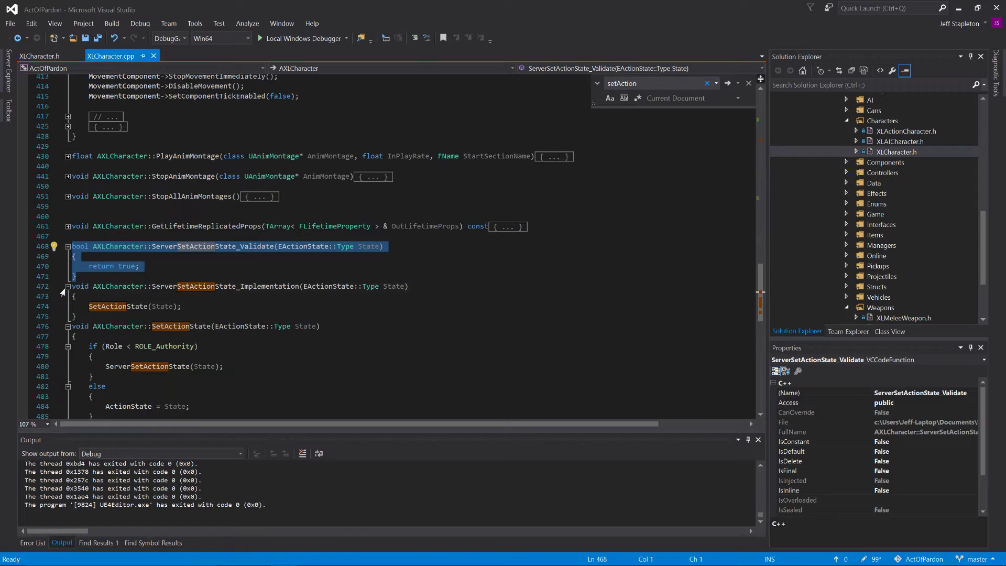
pyautogui.click(140, 266)
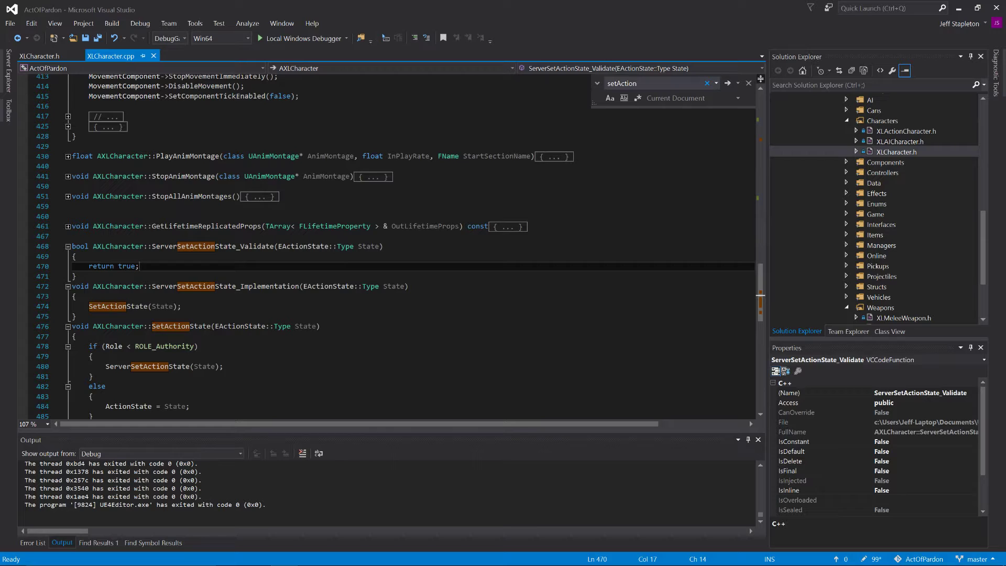
pyautogui.press('Up')
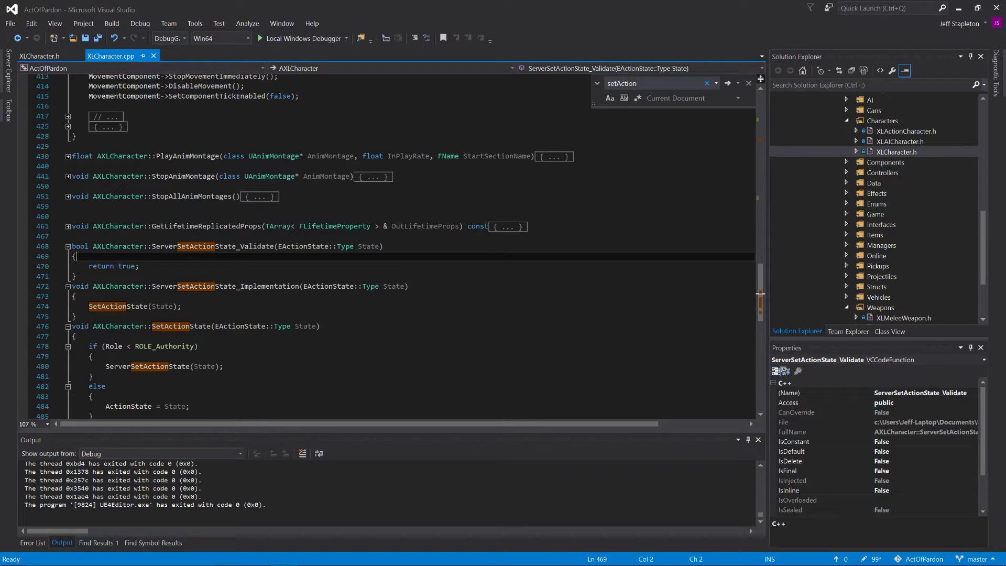
pyautogui.scroll(-2, 388, 246)
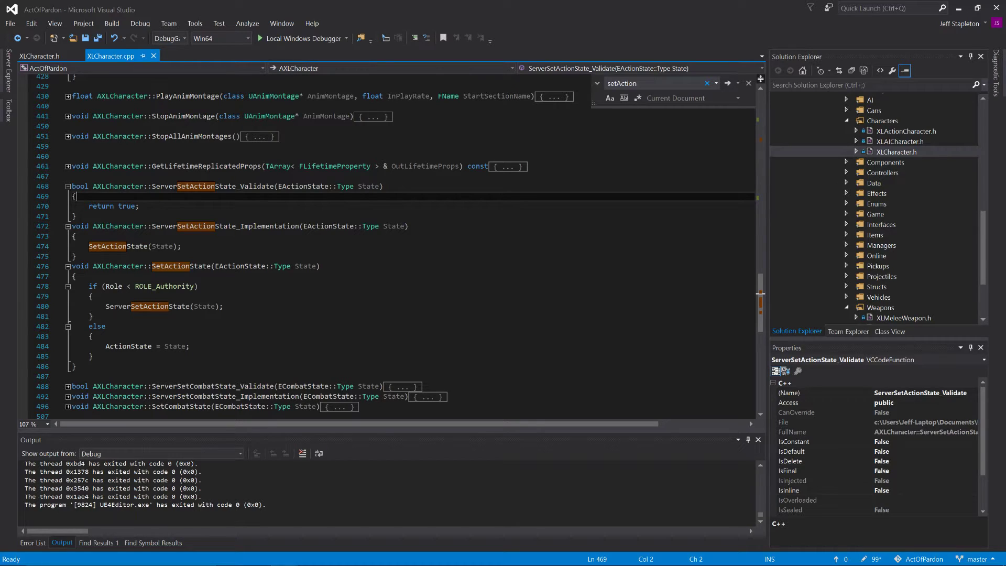
# Step: Examine ServerSetActionState_Implementation, its call to SetActionState, and the ActionState assignment in SetActionState's else branch
pyautogui.doubleClick(169, 226)
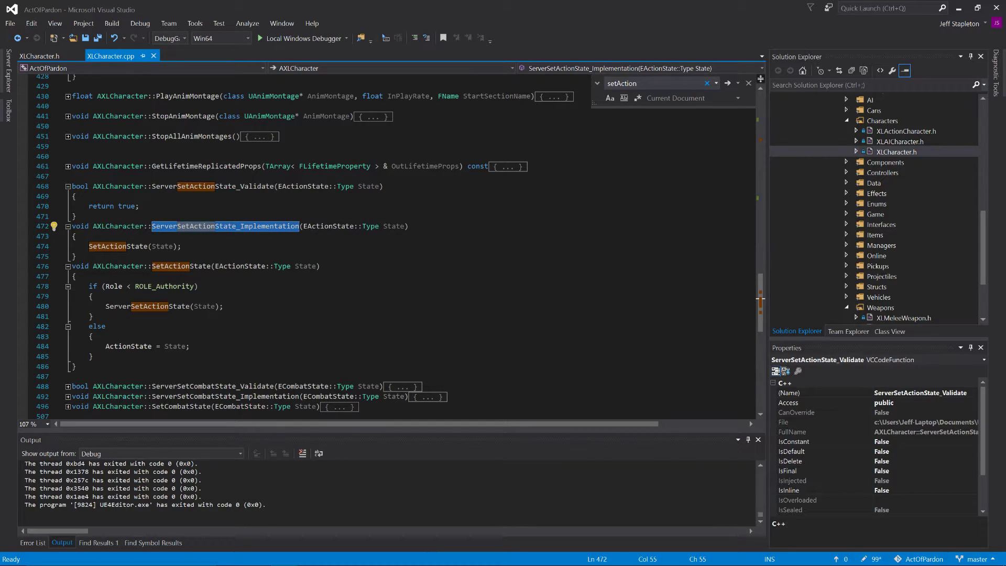
pyautogui.doubleClick(117, 247)
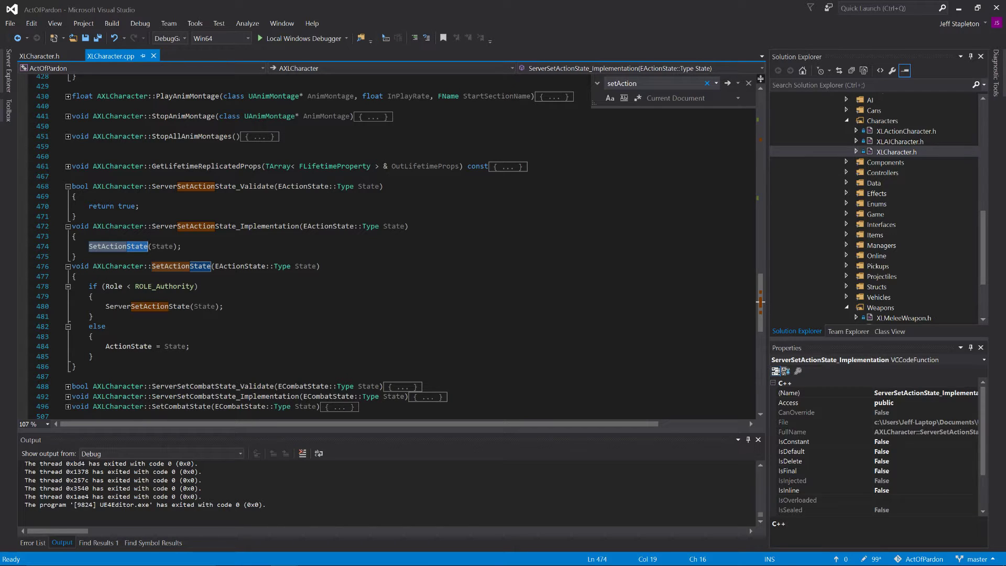
pyautogui.moveTo(106, 347); pyautogui.dragTo(187, 346)
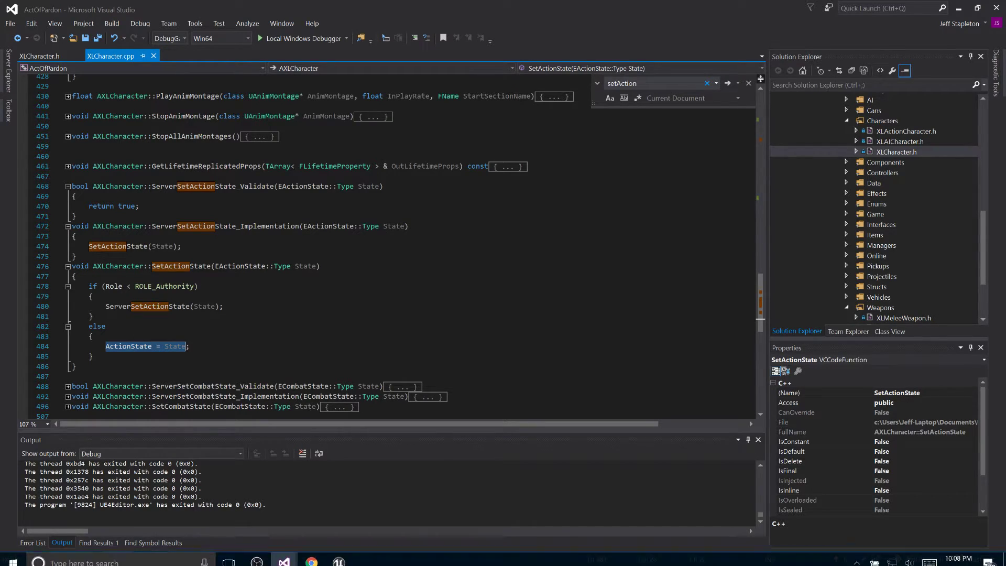
# Step: Collapse the bodies of SetActionState, ServerSetActionState_Implementation and ServerSetActionState_Validate
pyautogui.click(67, 266)
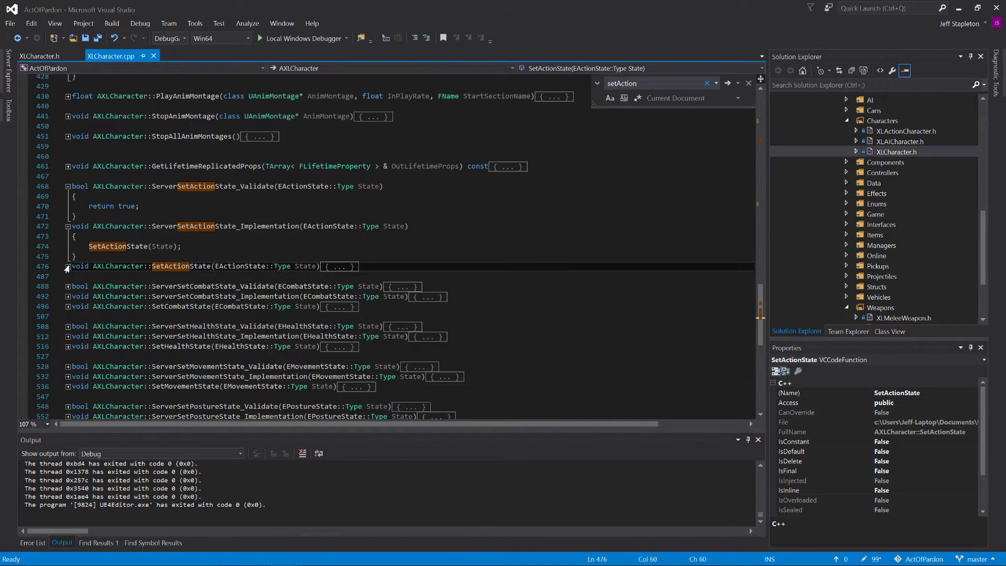
pyautogui.click(67, 227)
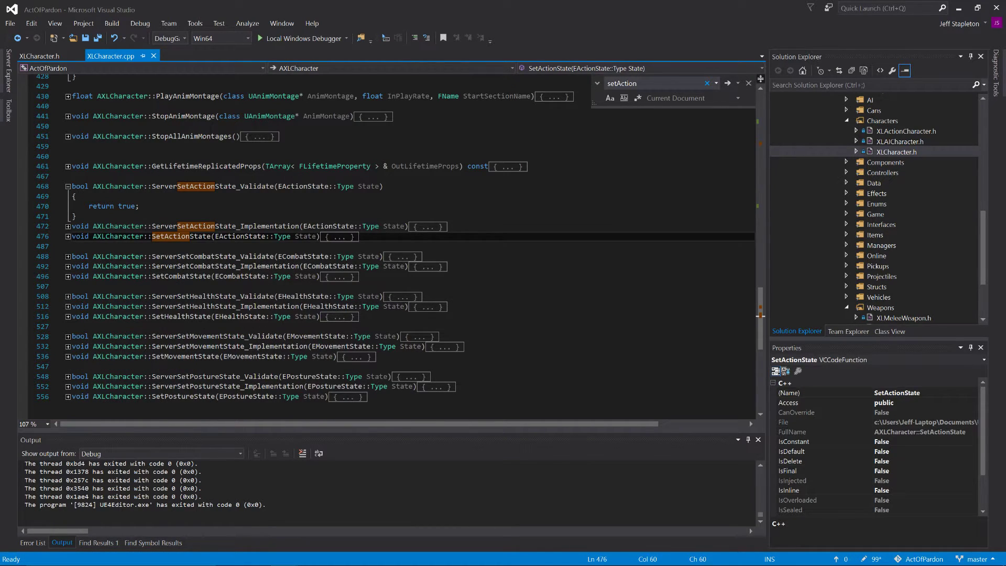
pyautogui.click(68, 186)
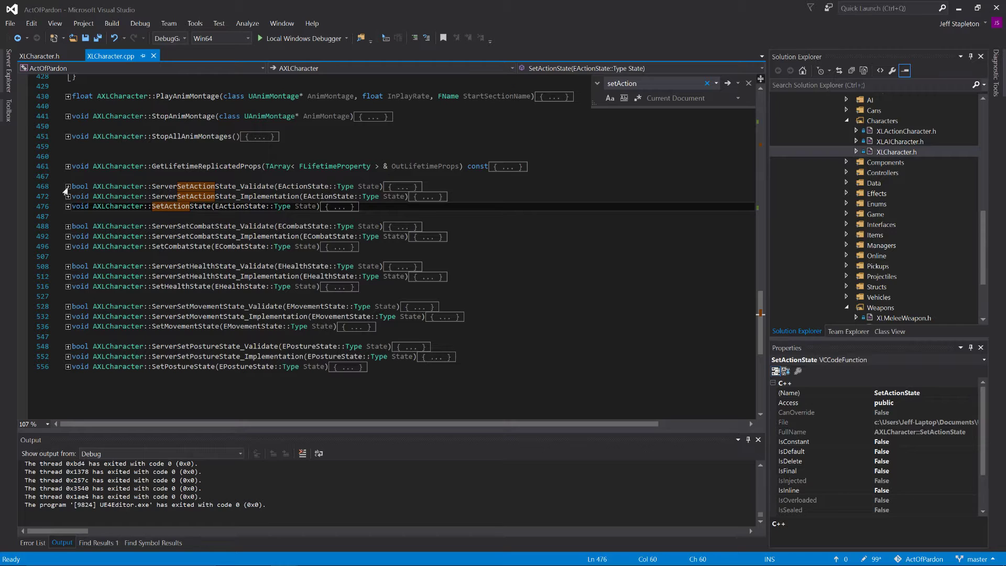
# Step: Switch to XLCharacter.h, review the state property declarations and locate the EquipWeapon declaration
pyautogui.click(46, 56)
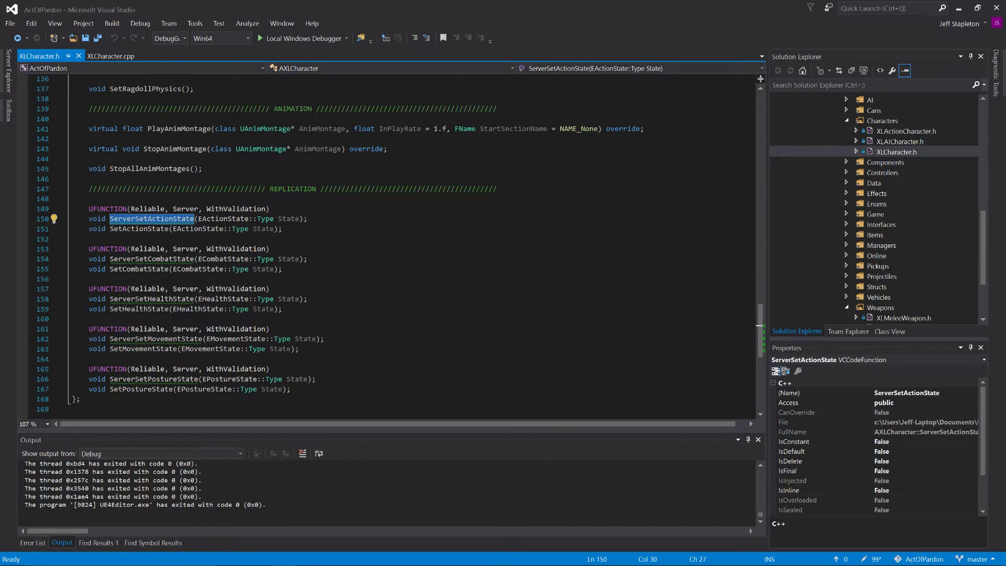
pyautogui.scroll(18, 388, 247)
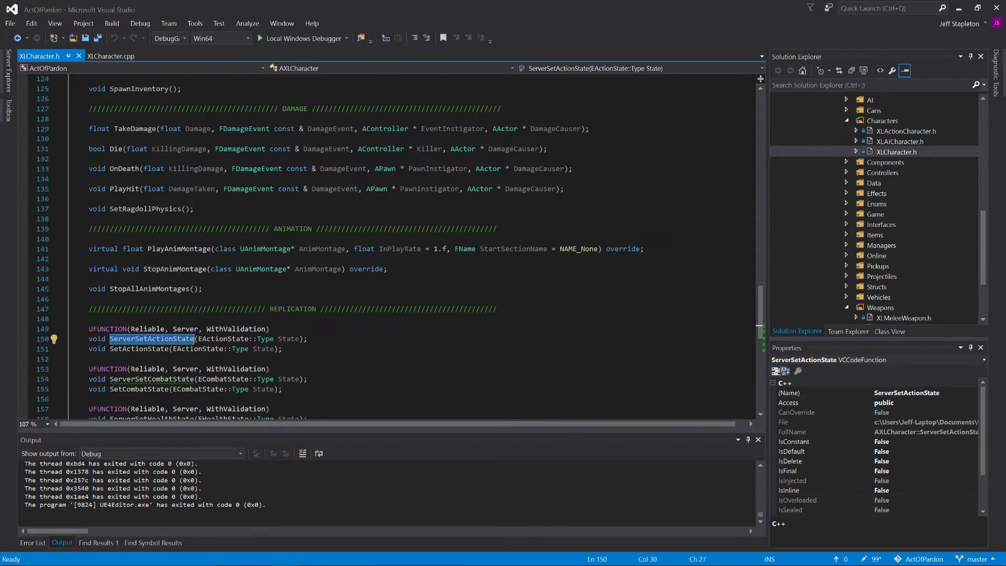
pyautogui.scroll(17, 388, 246)
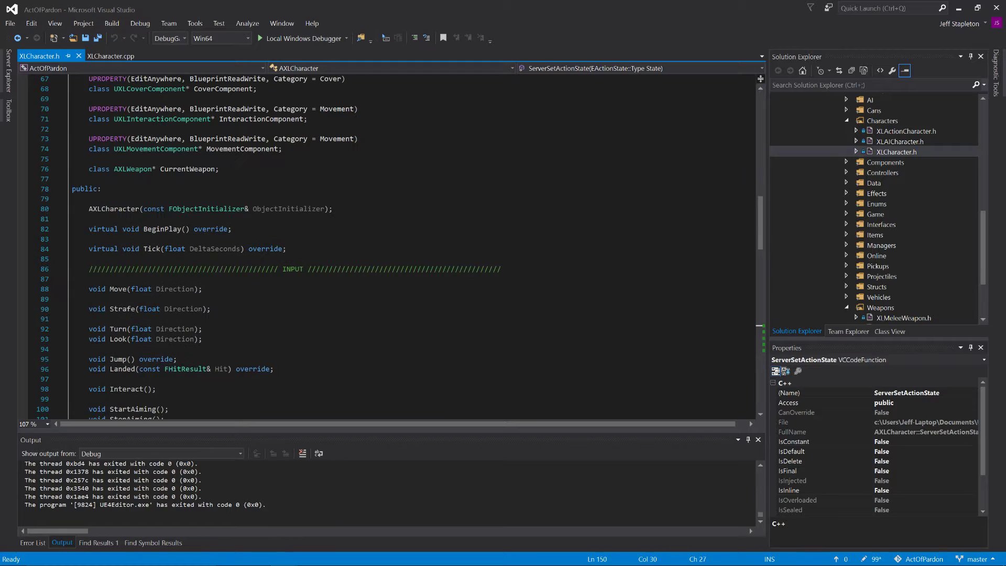
pyautogui.scroll(5, 388, 246)
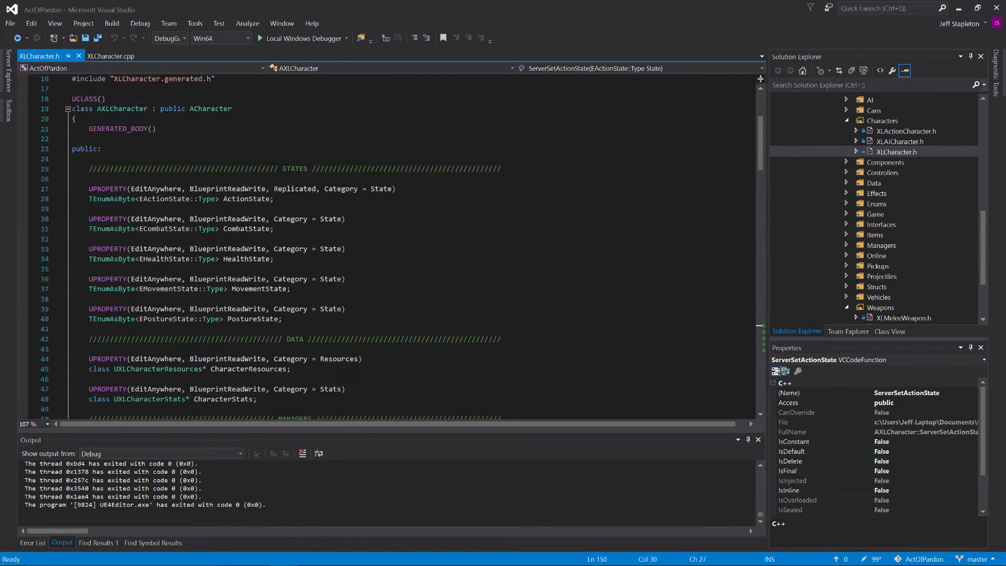
pyautogui.scroll(-14, 388, 246)
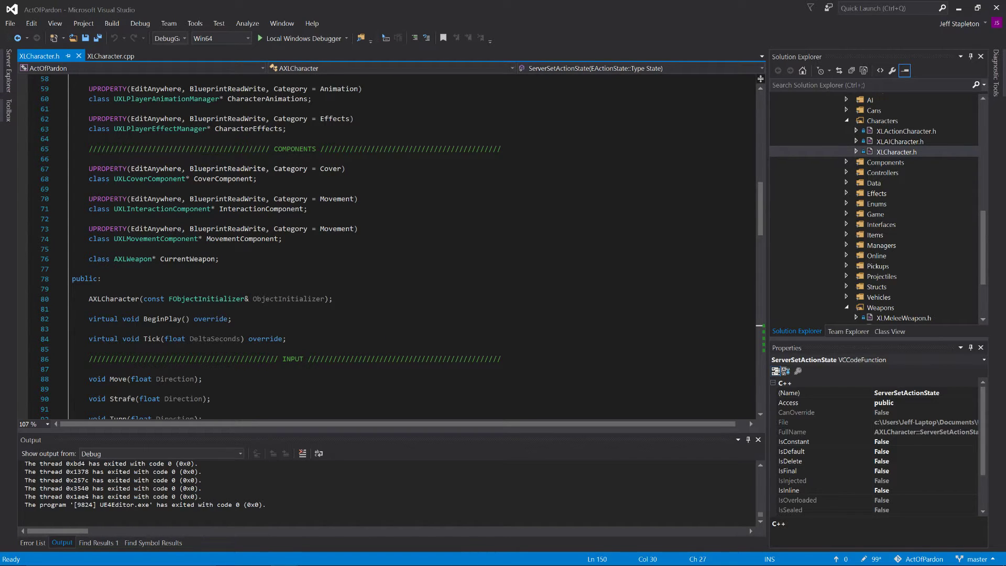
pyautogui.scroll(-12, 388, 247)
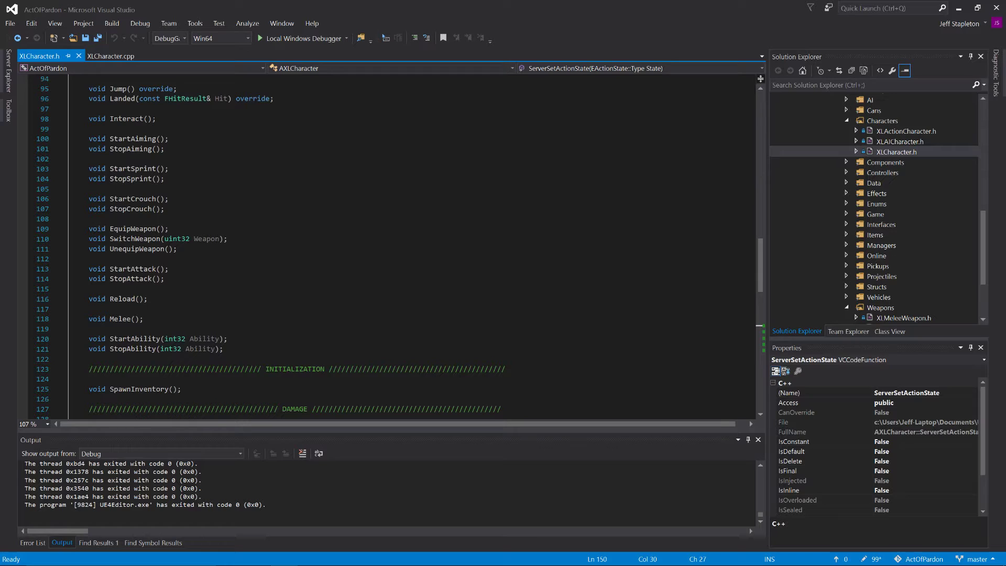
pyautogui.scroll(-3, 388, 246)
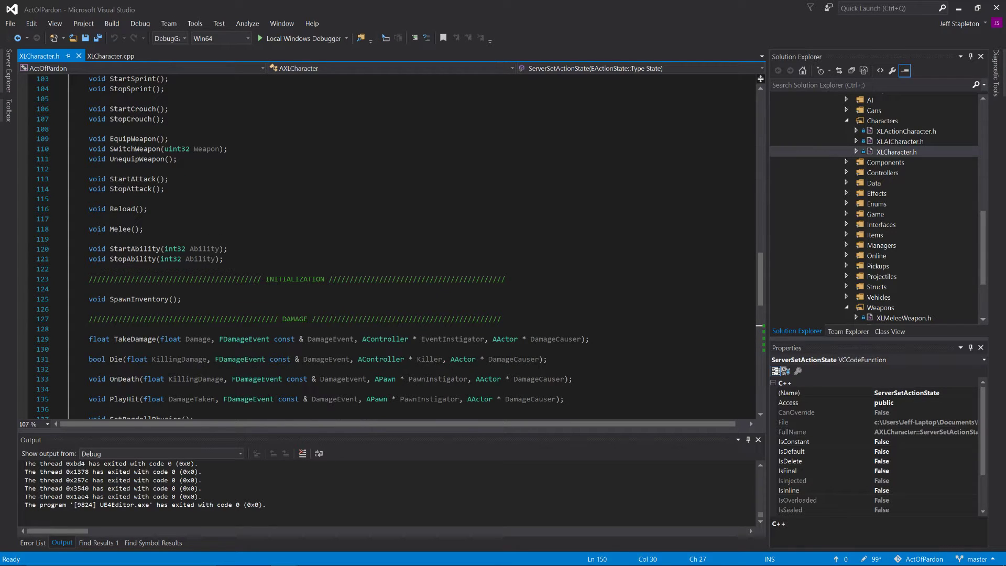
pyautogui.click(124, 137)
# Step: Return to XLCharacter.cpp and collapse SetRagdollPhysics along with any other function bodies still expanded
pyautogui.click(119, 56)
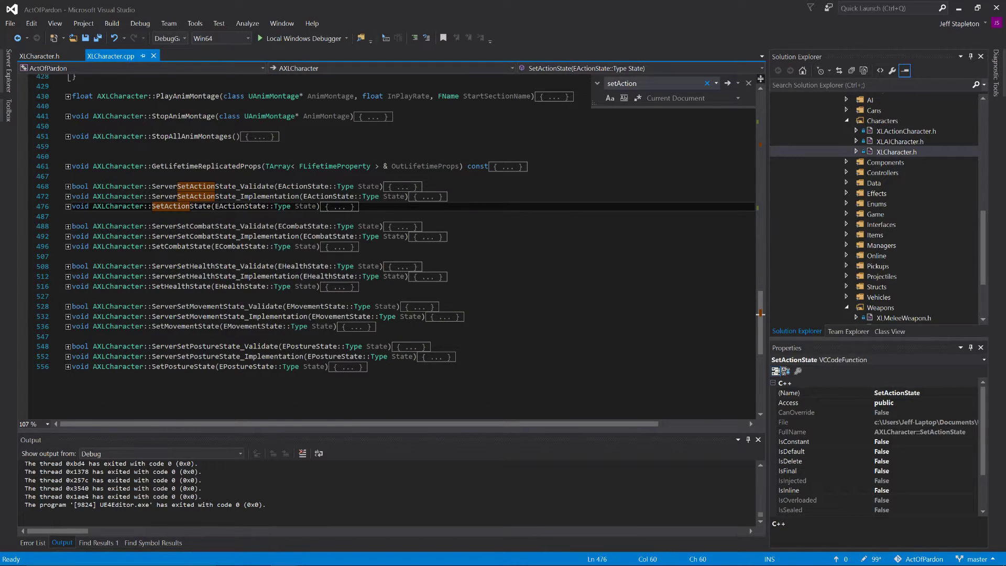
pyautogui.scroll(15, 388, 247)
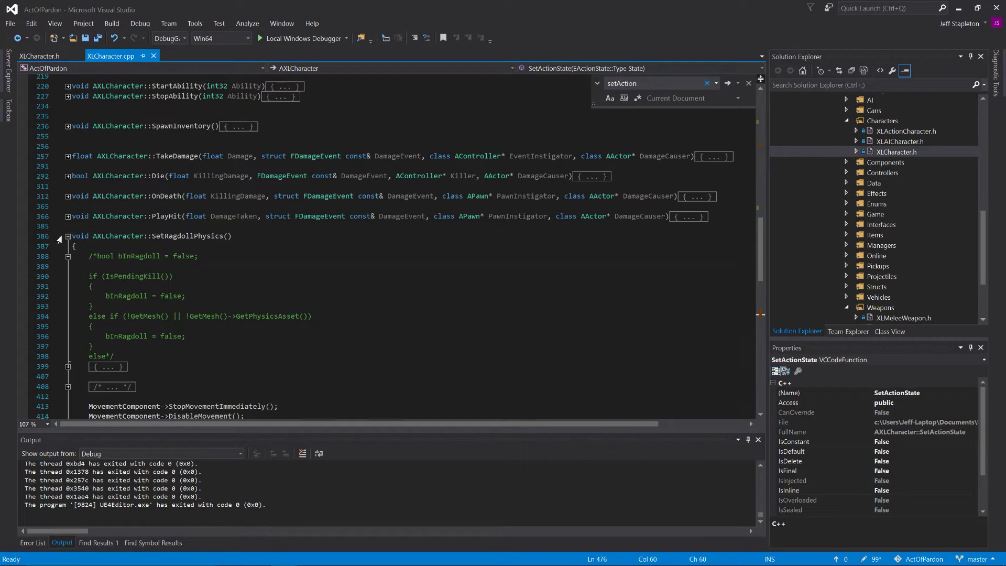
pyautogui.click(68, 236)
pyautogui.scroll(7, 387, 246)
pyautogui.scroll(1, 388, 246)
pyautogui.click(186, 226)
pyautogui.hotkey('ctrl', 'm')
pyautogui.hotkey('ctrl', 'l')
pyautogui.hotkey('ctrl', 'm')
pyautogui.hotkey('ctrl', 'l')
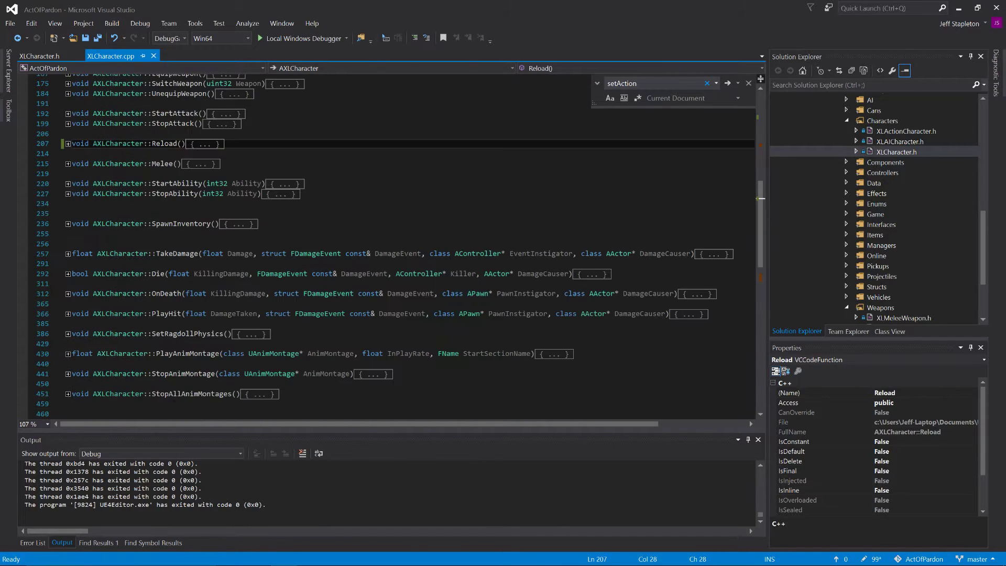
# Step: Expand the EquipWeapon function and the inventory count check inside it
pyautogui.scroll(3, 388, 247)
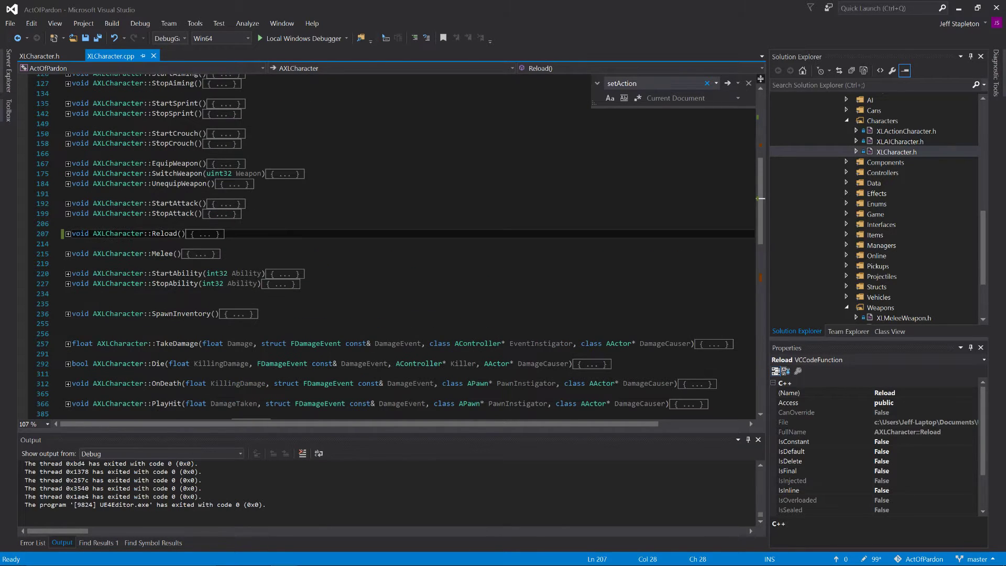
pyautogui.click(68, 163)
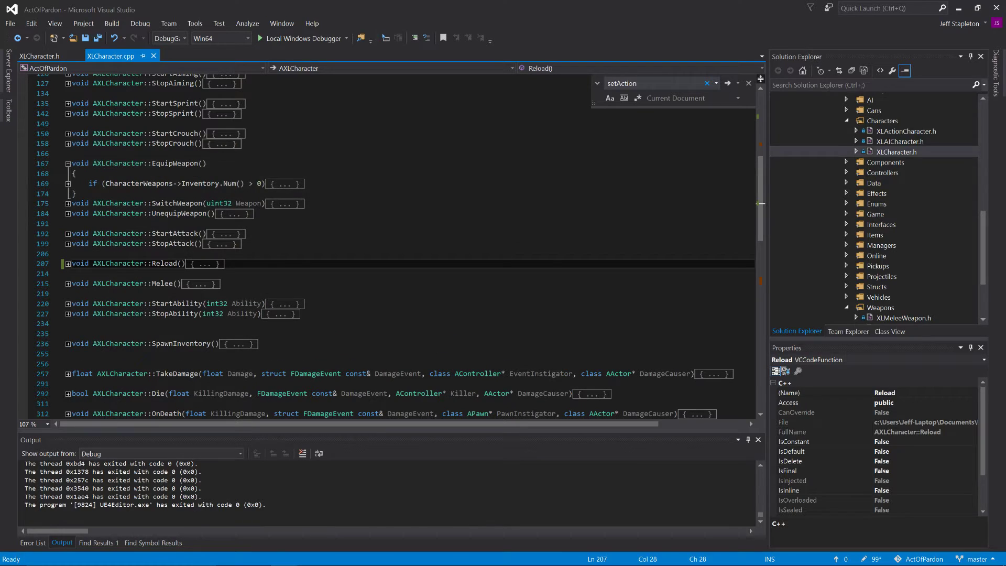
pyautogui.click(68, 184)
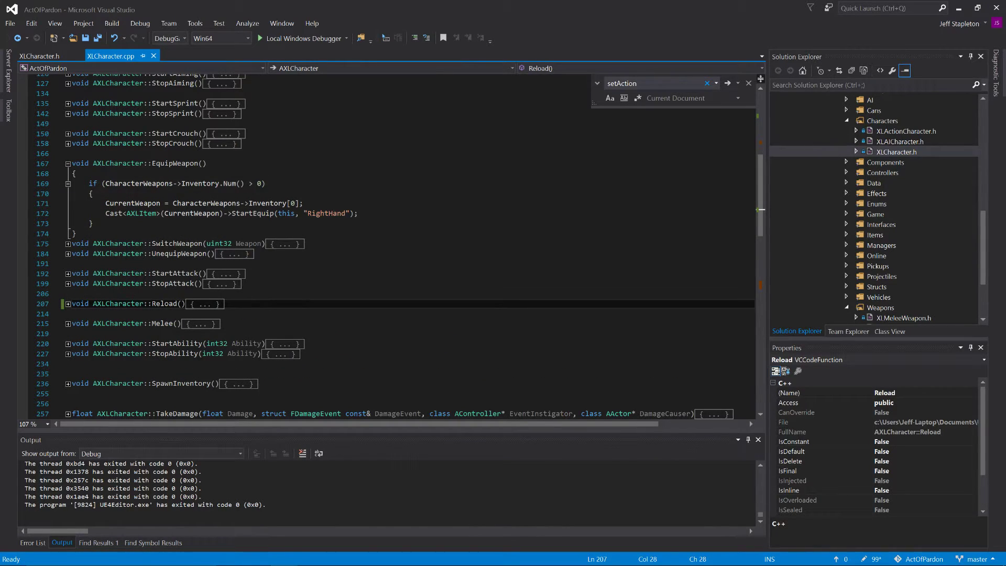
# Step: Examine EquipWeapon's inventory count condition, its CurrentWeapon assignment from Inventory[0], and the StartEquip call using "RightHand"
pyautogui.moveTo(286, 245)
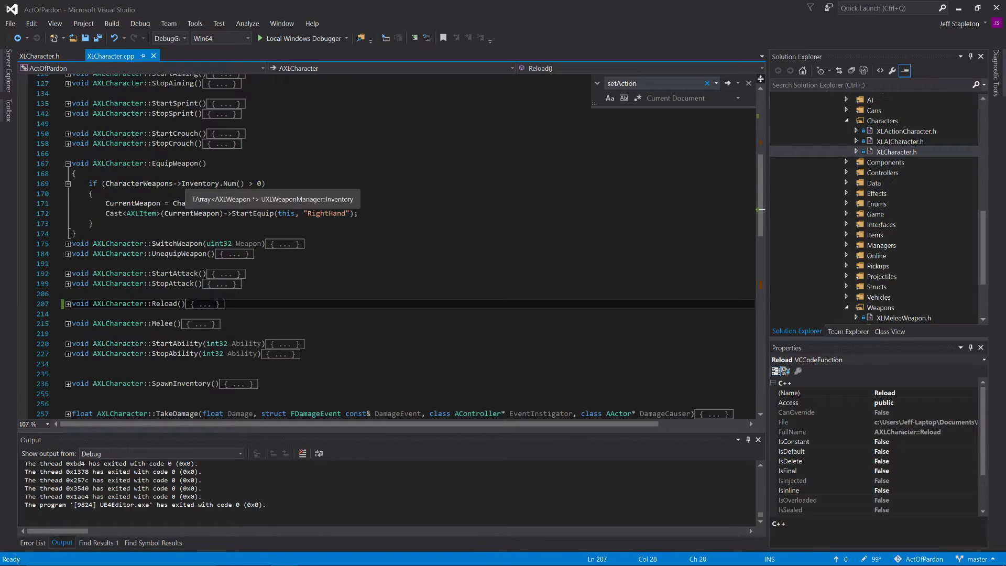
pyautogui.moveTo(182, 184); pyautogui.dragTo(262, 184)
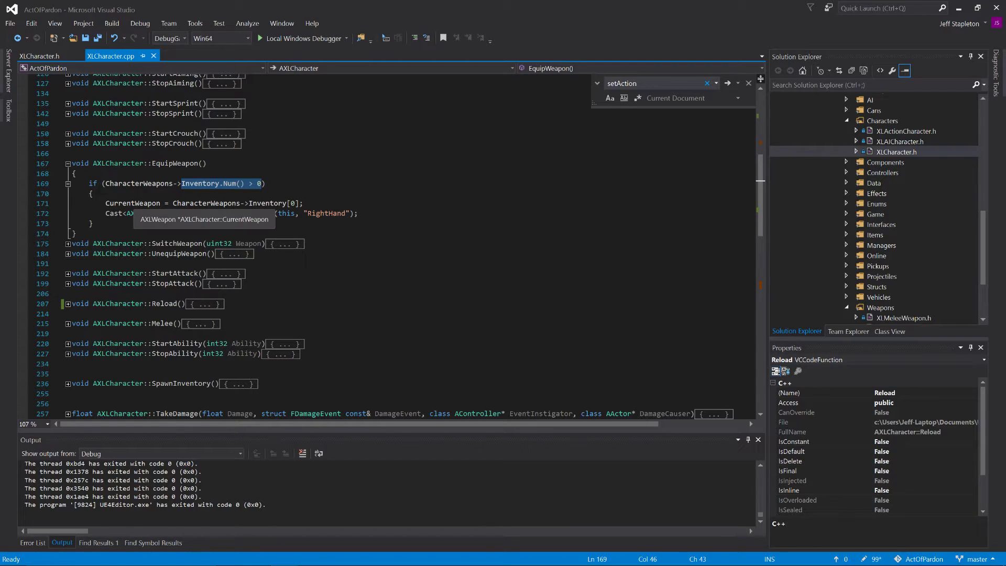
pyautogui.click(133, 203)
pyautogui.moveTo(172, 203); pyautogui.dragTo(298, 204)
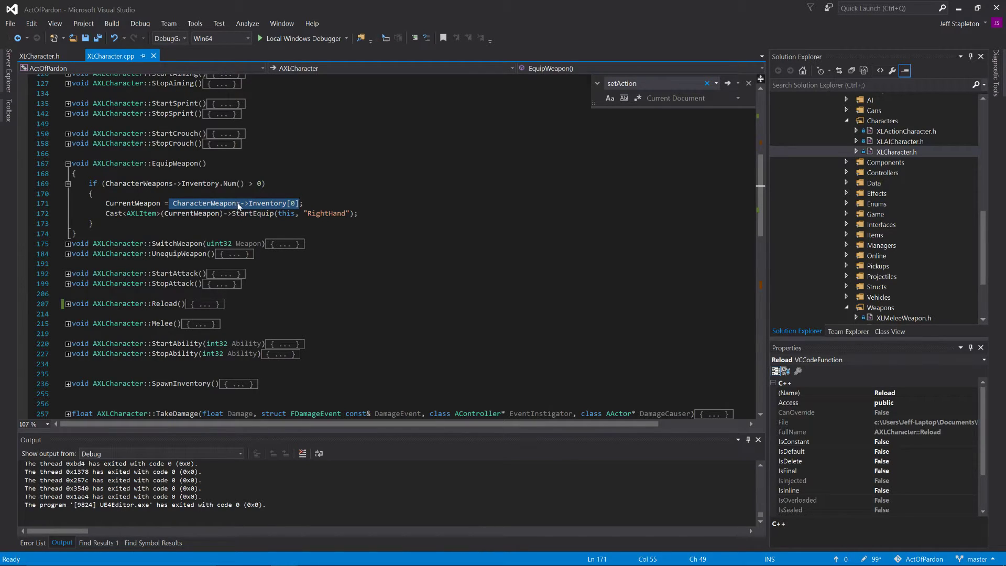
pyautogui.click(254, 204)
pyautogui.press('End')
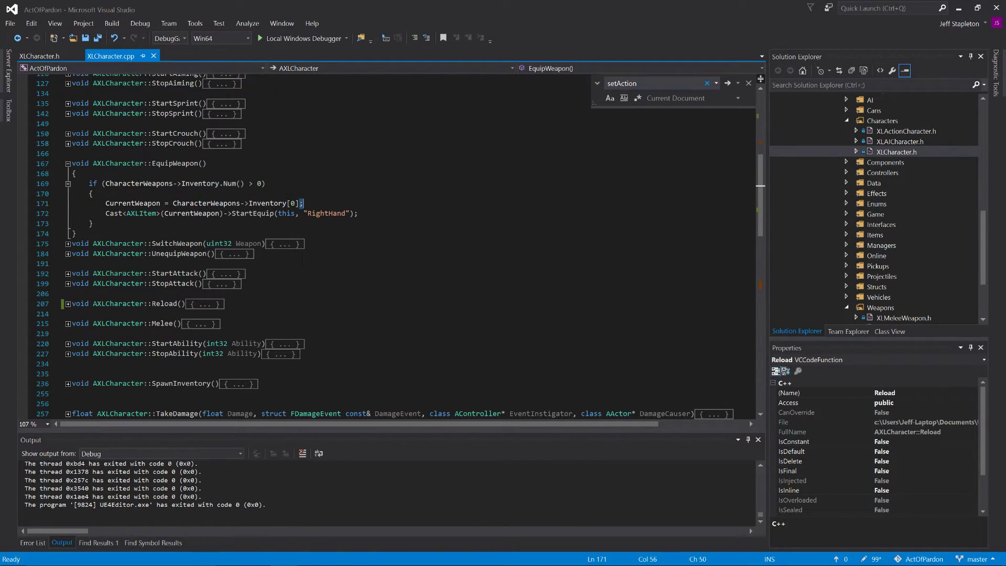
pyautogui.moveTo(106, 214); pyautogui.dragTo(358, 214)
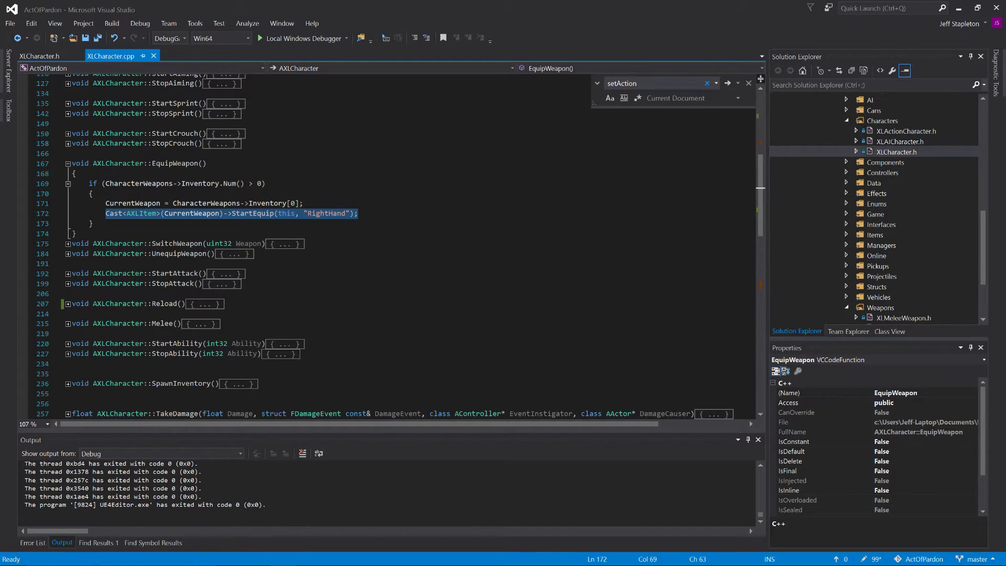
pyautogui.click(244, 284)
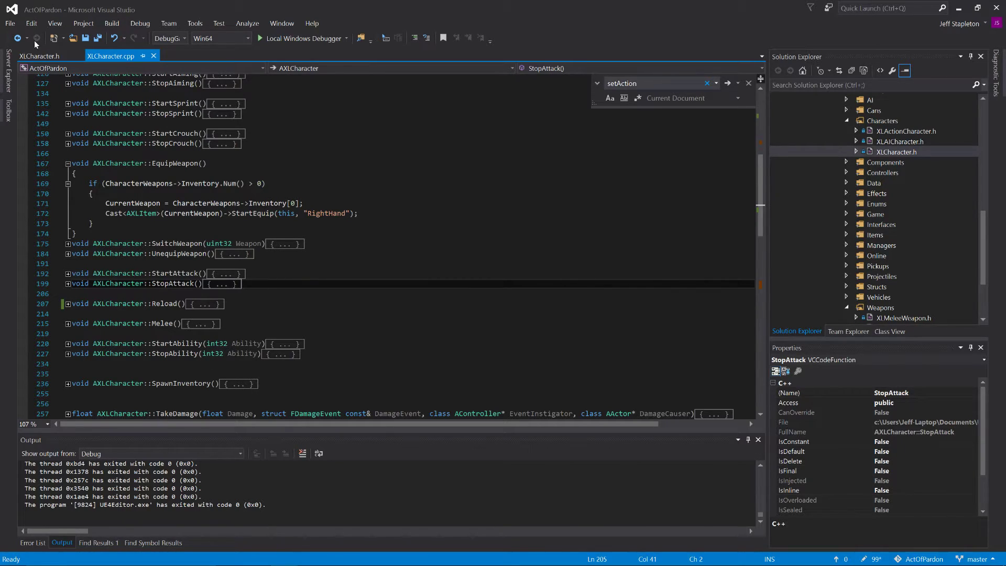
pyautogui.scroll(8, 388, 247)
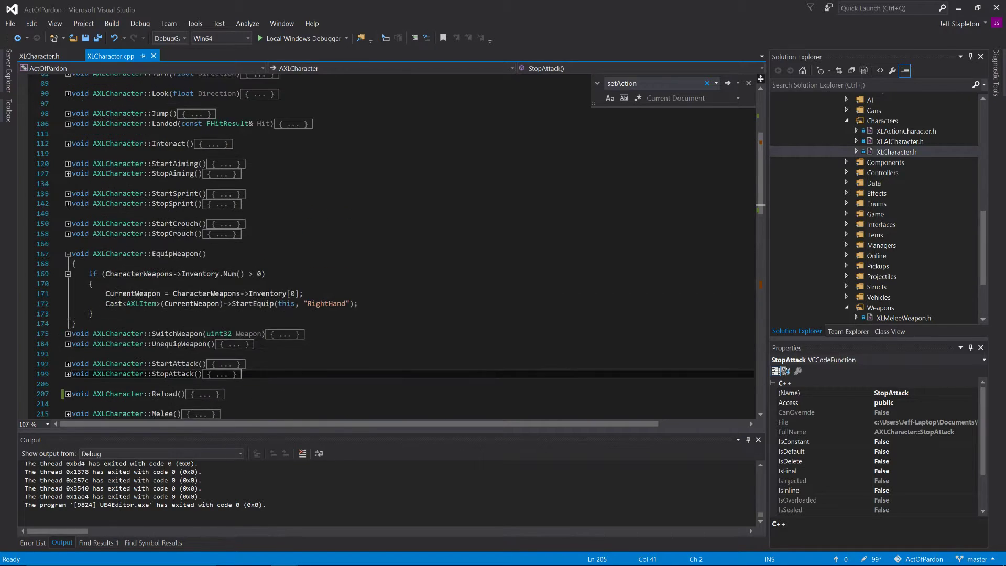
pyautogui.scroll(-11, 388, 246)
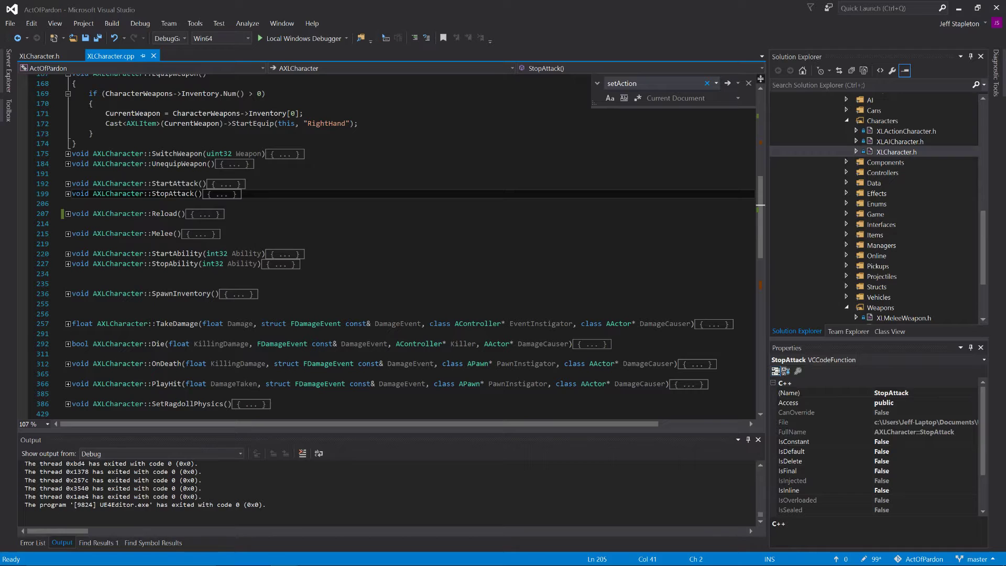
# Step: Switch to XLCharacter.h and review its function declarations, replication section, components, managers and state properties
pyautogui.click(38, 56)
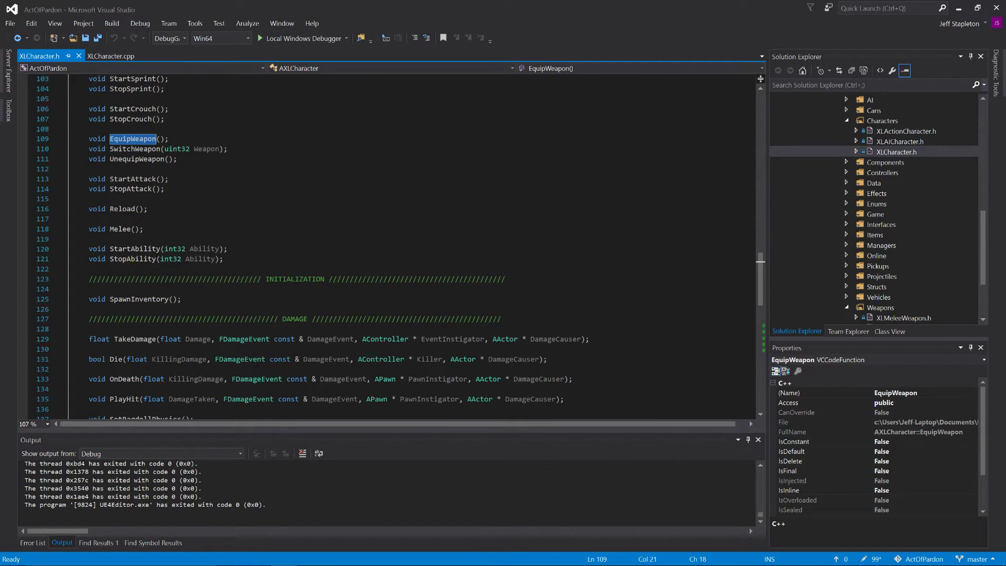
pyautogui.scroll(7, 388, 246)
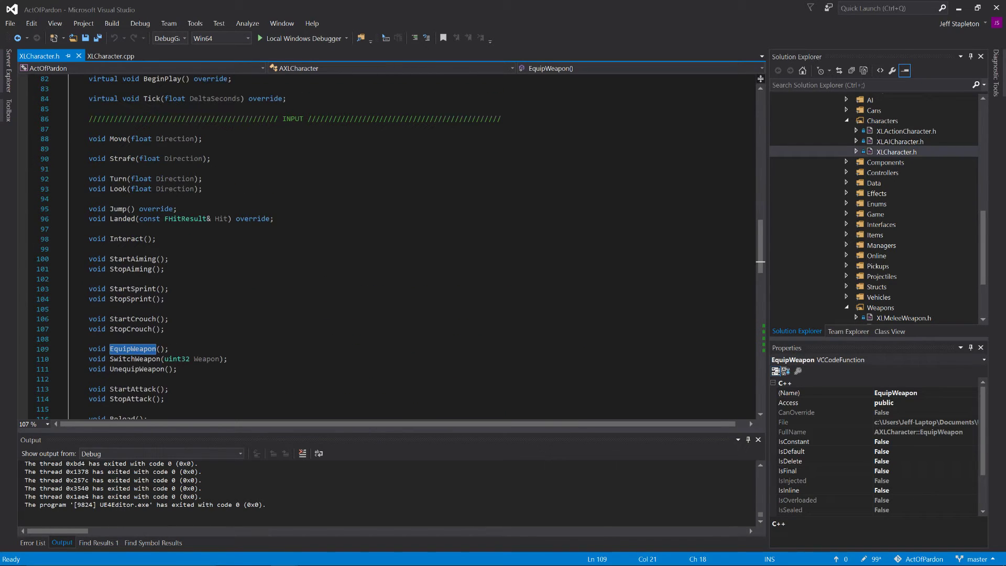
pyautogui.scroll(-5, 388, 246)
pyautogui.scroll(-5, 388, 246)
pyautogui.scroll(-3, 388, 246)
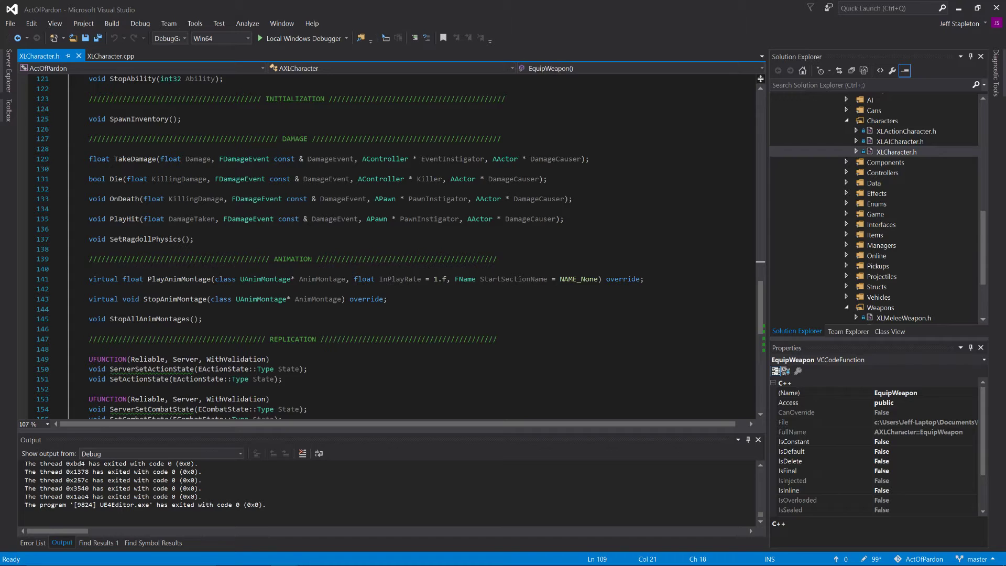
pyautogui.scroll(-1, 387, 246)
pyautogui.scroll(7, 388, 246)
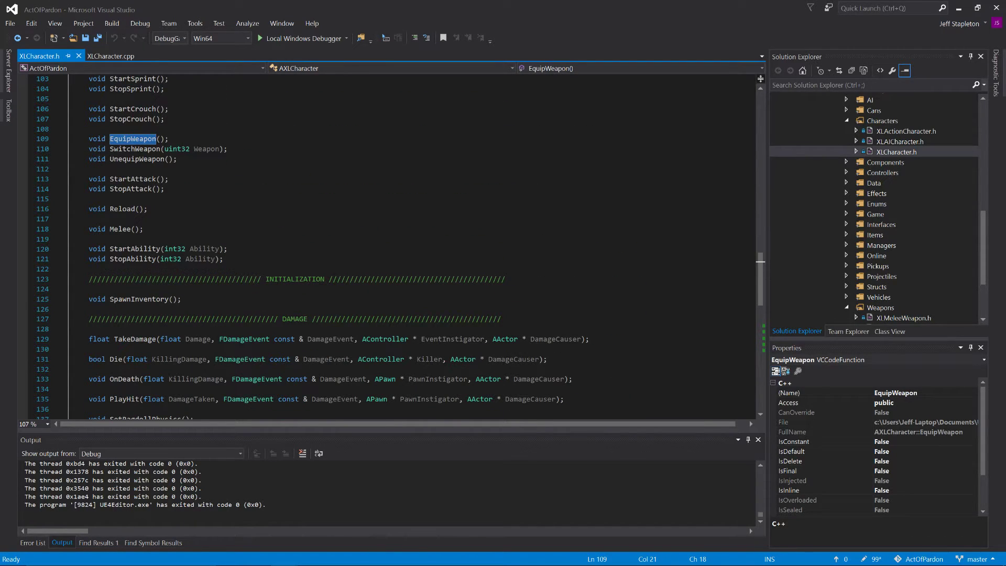
pyautogui.scroll(5, 388, 246)
pyautogui.scroll(9, 388, 246)
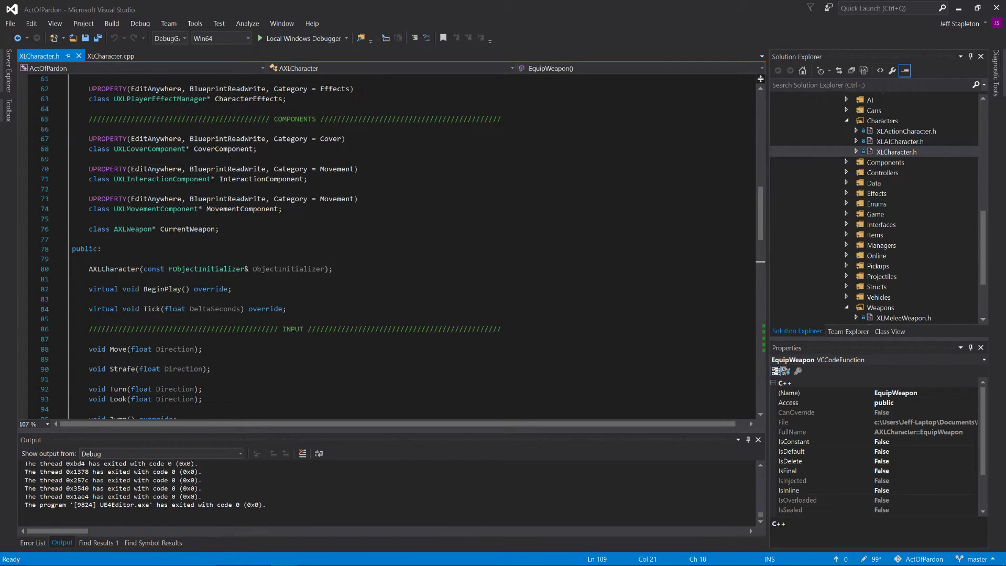
pyautogui.scroll(4, 388, 247)
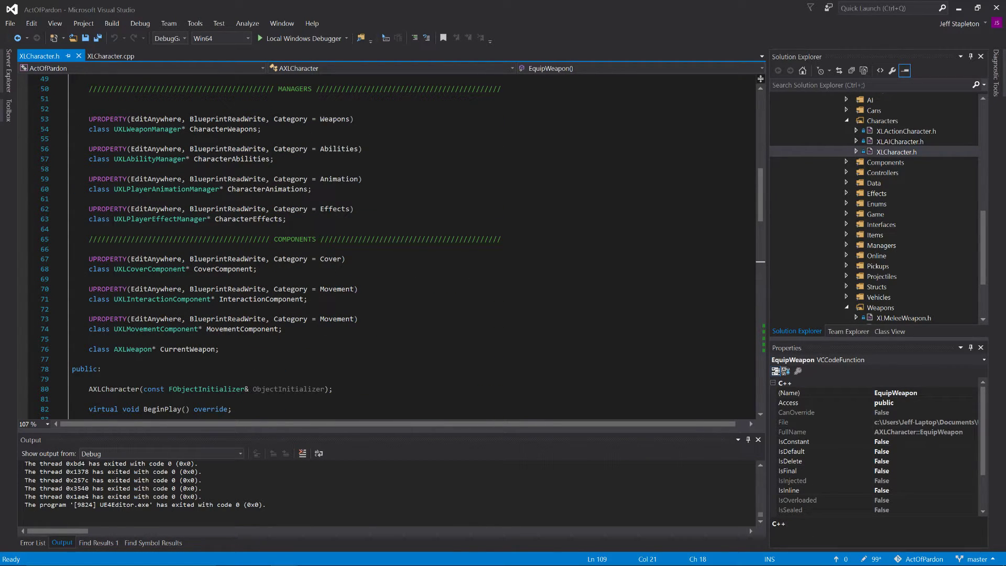
pyautogui.scroll(5, 388, 247)
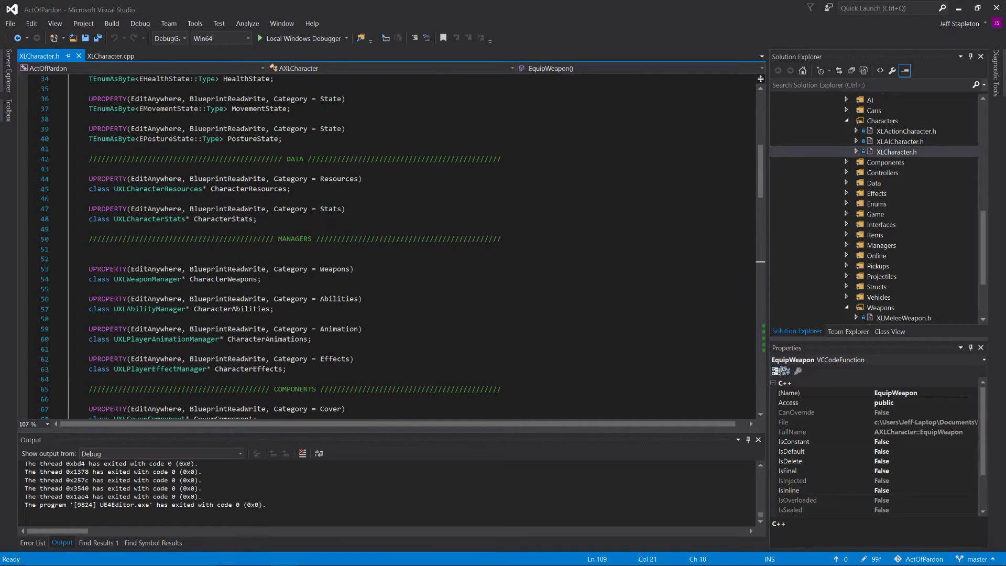
pyautogui.scroll(6, 388, 246)
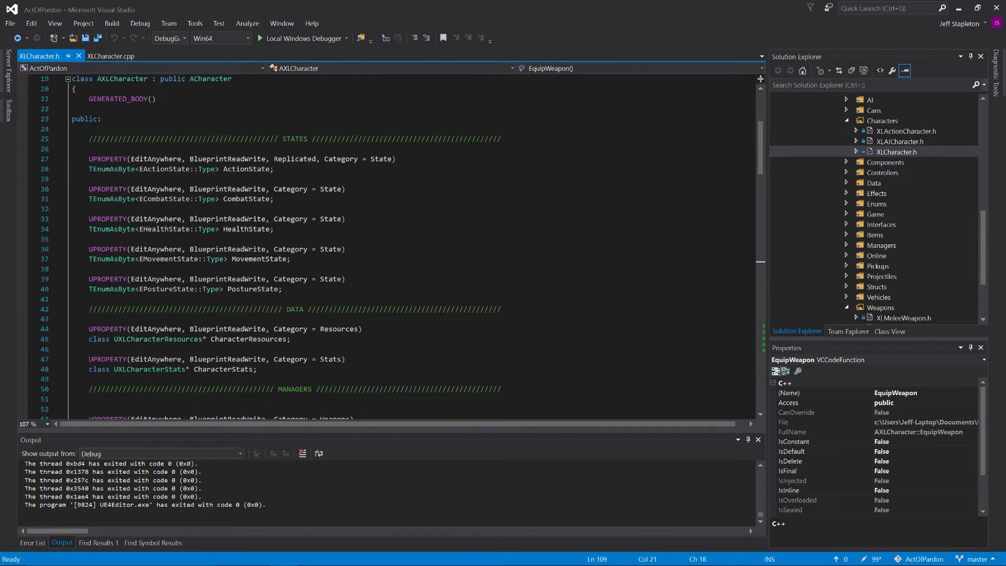
# Step: Locate the CharacterWeapons declaration in the MANAGERS section of XLCharacter.h
pyautogui.scroll(-8, 388, 246)
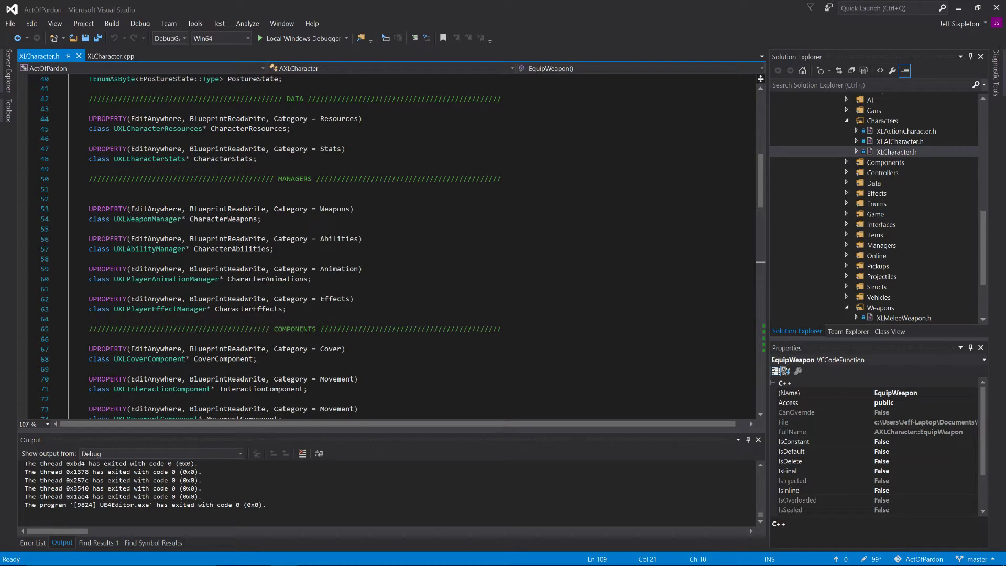
pyautogui.scroll(-1, 388, 246)
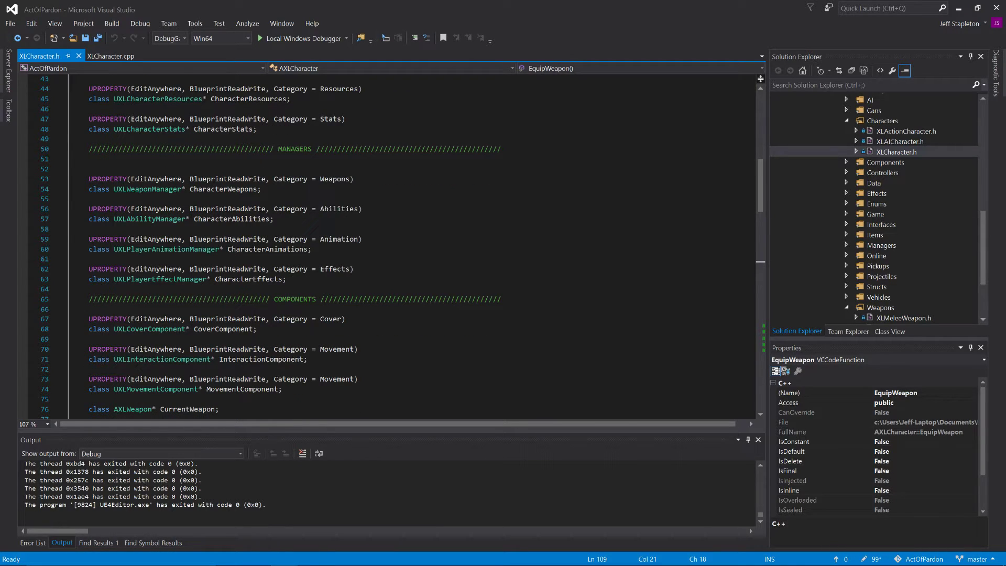
pyautogui.doubleClick(225, 191)
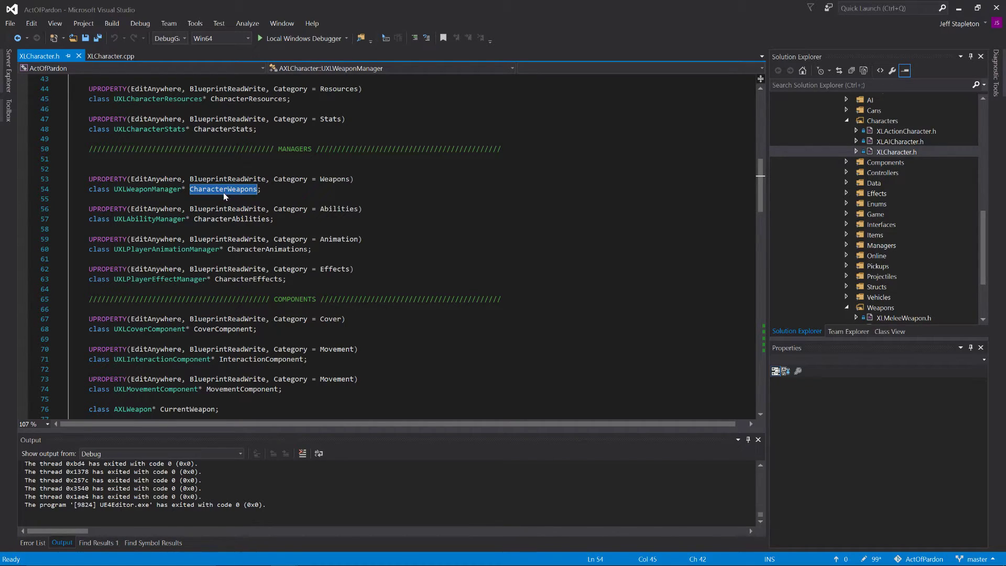
# Step: Collapse the Characters folder, expand the Managers folder and open XLWeaponManager.h
pyautogui.click(847, 121)
pyautogui.click(846, 214)
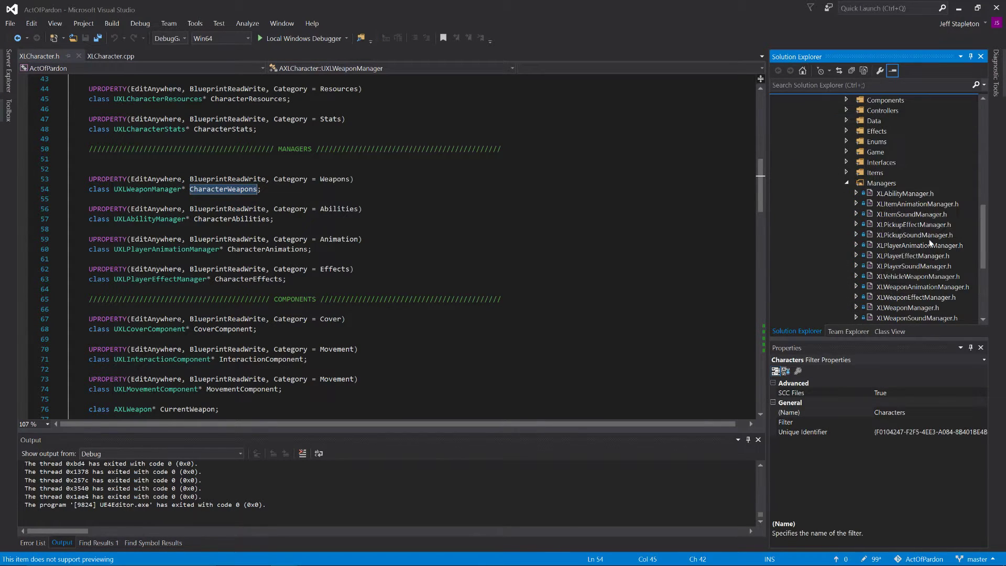
pyautogui.scroll(-2, 927, 244)
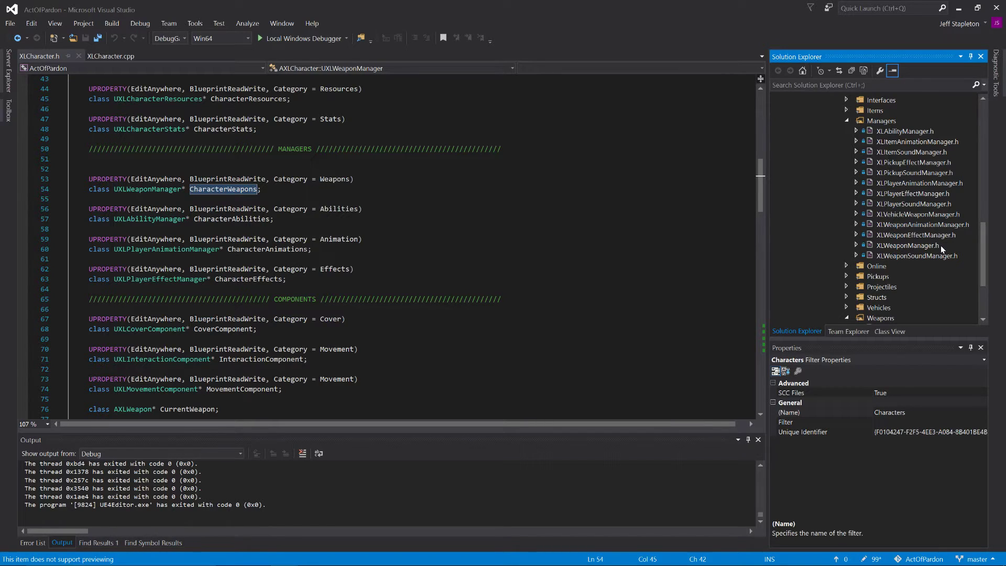
pyautogui.doubleClick(913, 245)
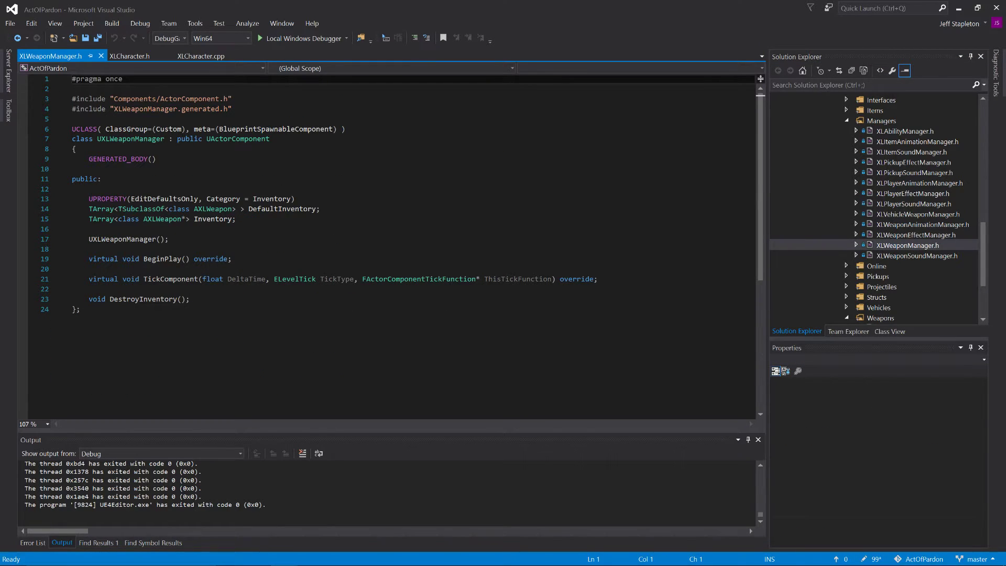
# Step: Examine the DefaultInventory and Inventory array declarations in the UXLWeaponManager class
pyautogui.click(320, 209)
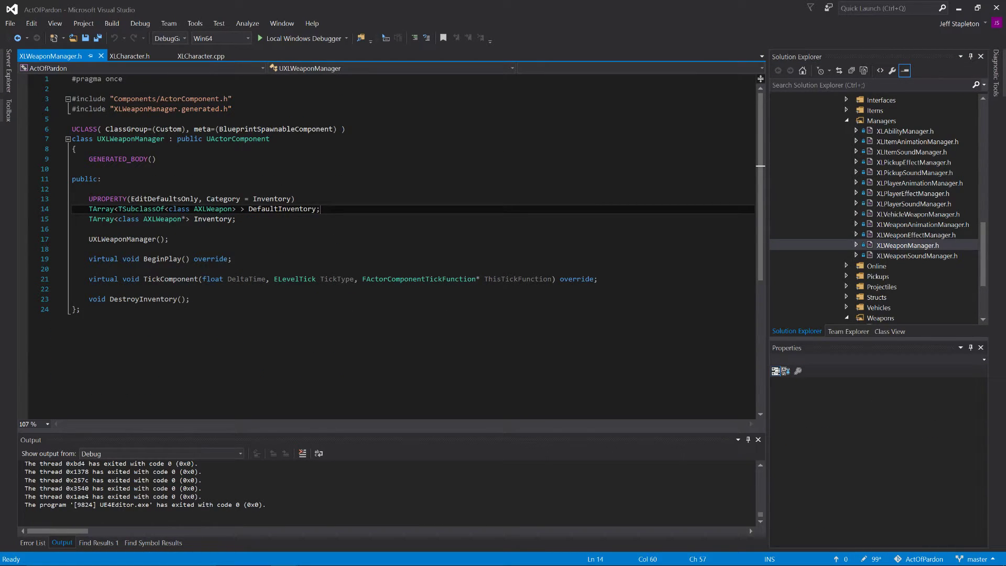
pyautogui.click(90, 190)
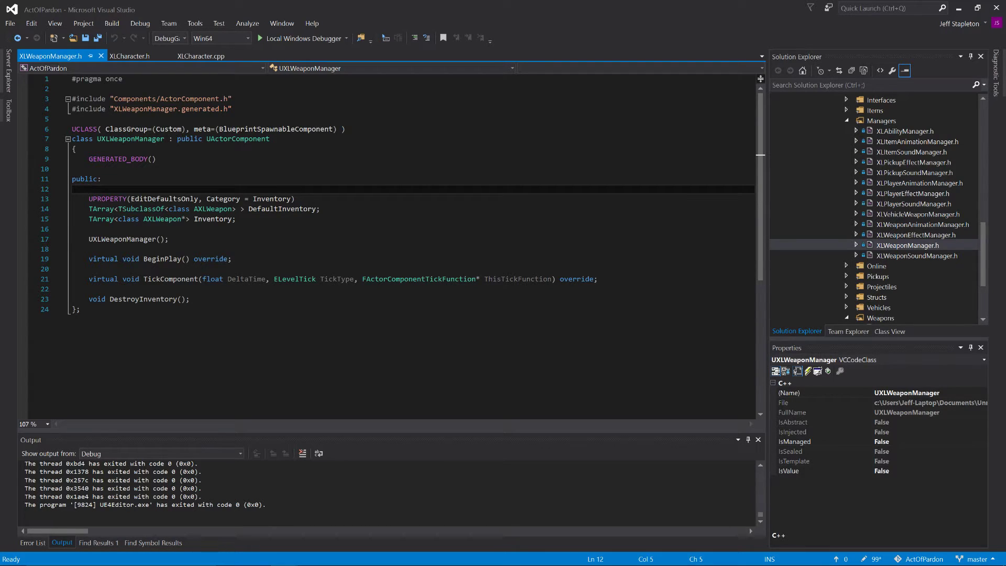
pyautogui.click(295, 199)
pyautogui.moveTo(215, 199); pyautogui.dragTo(217, 209)
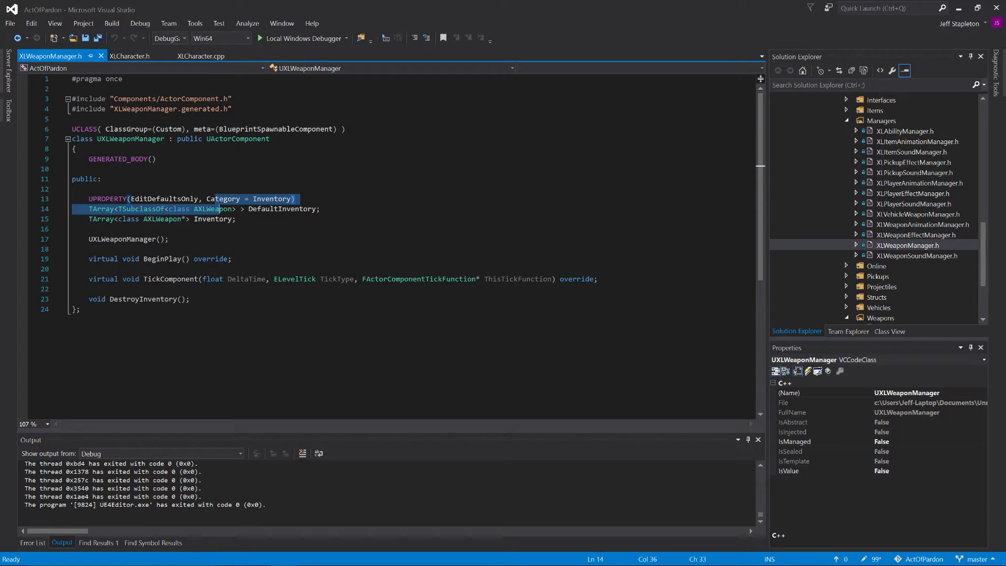
pyautogui.click(223, 210)
pyautogui.click(237, 219)
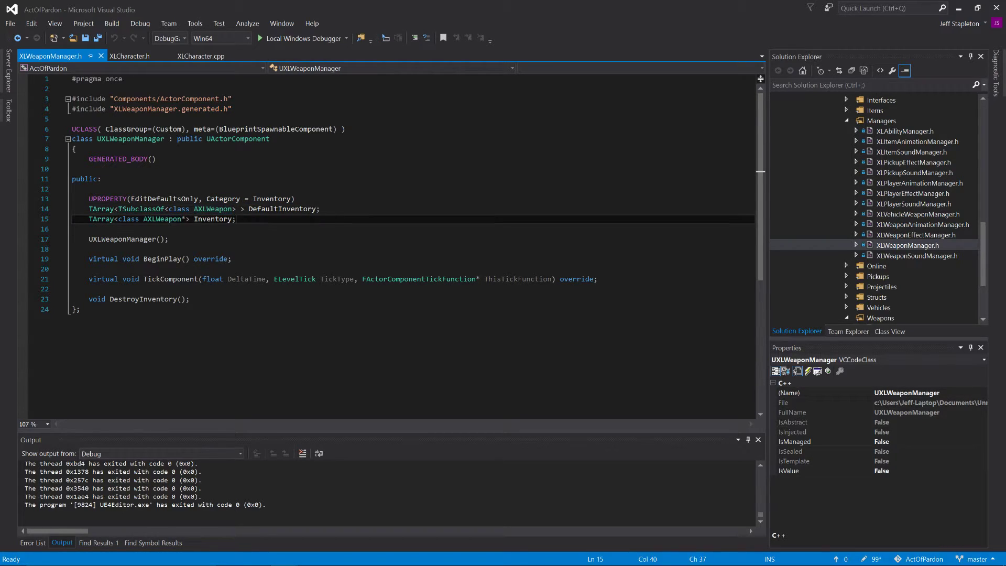
pyautogui.doubleClick(282, 209)
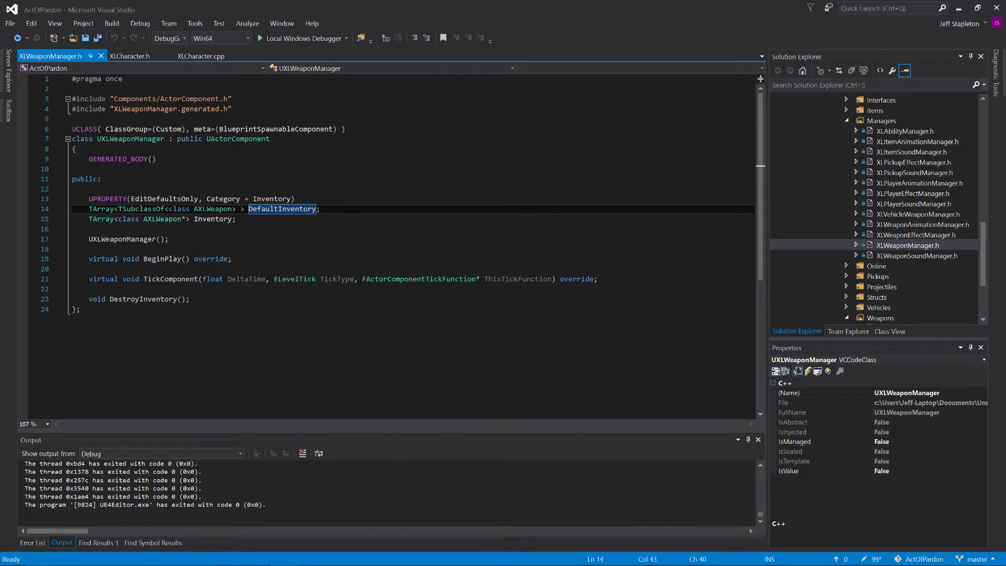
pyautogui.doubleClick(282, 210)
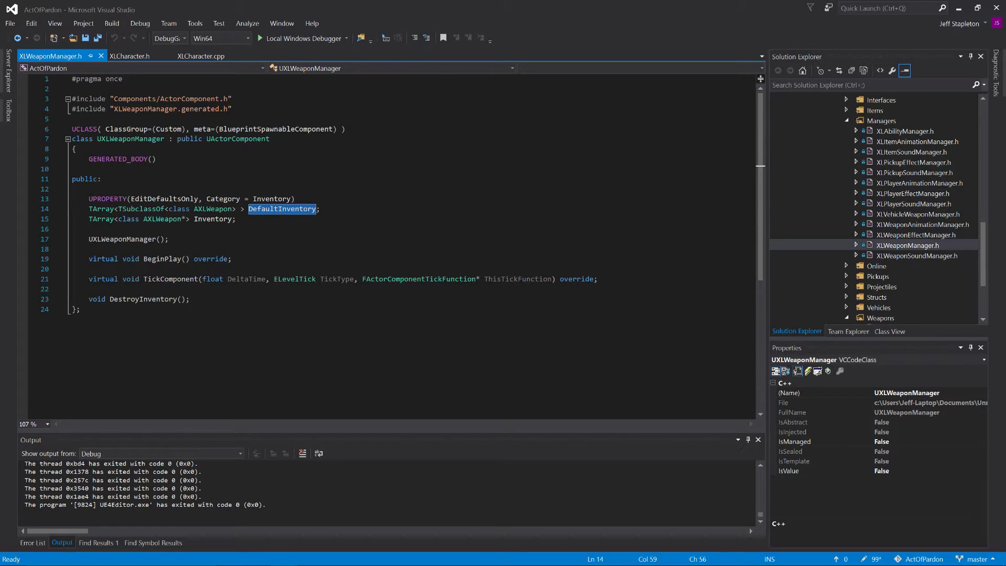
# Step: Examine DefaultInventory's UPROPERTY specifiers and its TSubclassOf array type
pyautogui.moveTo(88, 199); pyautogui.dragTo(300, 197)
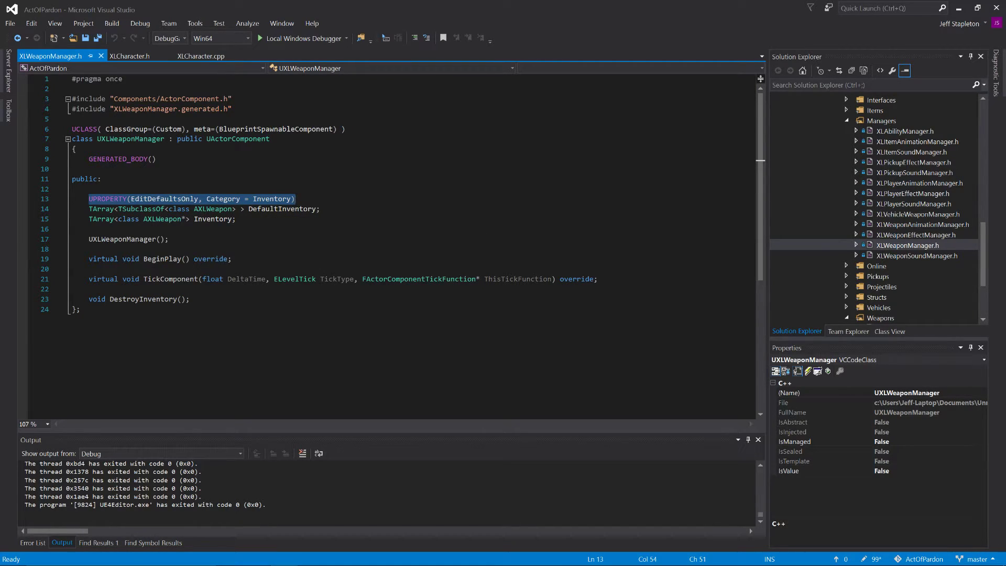
pyautogui.press('Down')
pyautogui.press('Down')
pyautogui.press('Down')
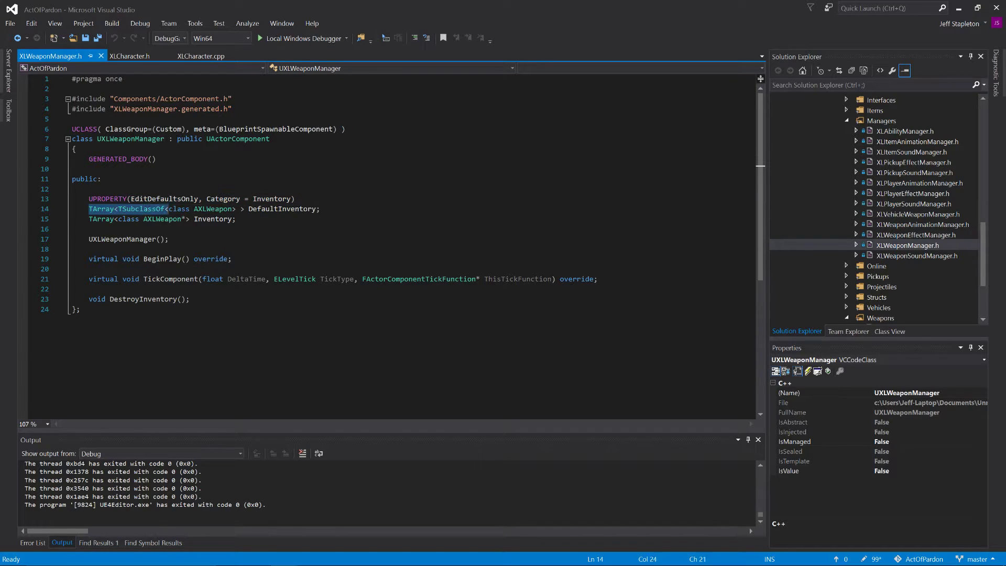
pyautogui.moveTo(118, 209); pyautogui.dragTo(240, 210)
pyautogui.click(168, 239)
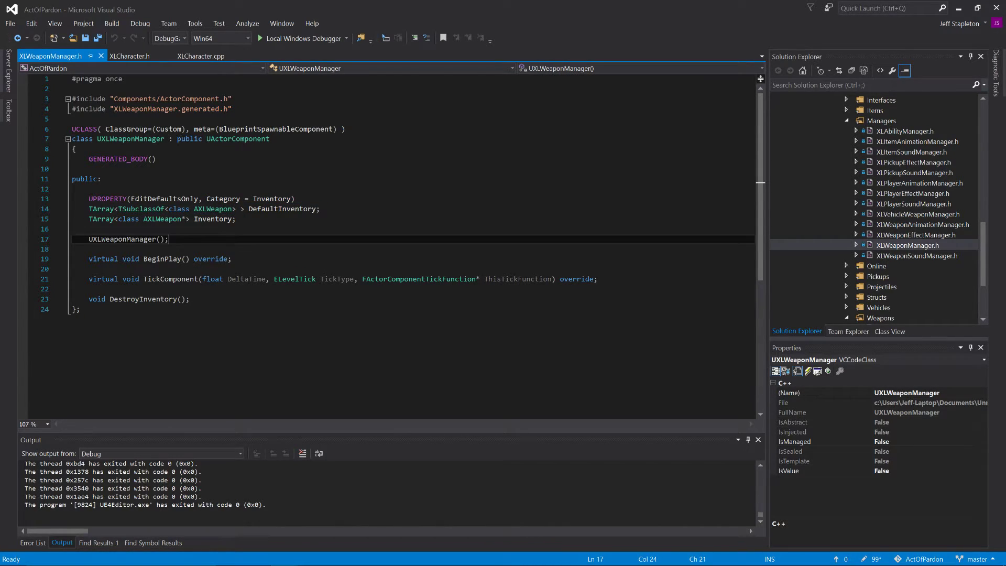
# Step: Compare DefaultInventory's TSubclassOf AXLWeapon element type with the AXLWeapon pointers held by the Inventory array
pyautogui.doubleClick(142, 209)
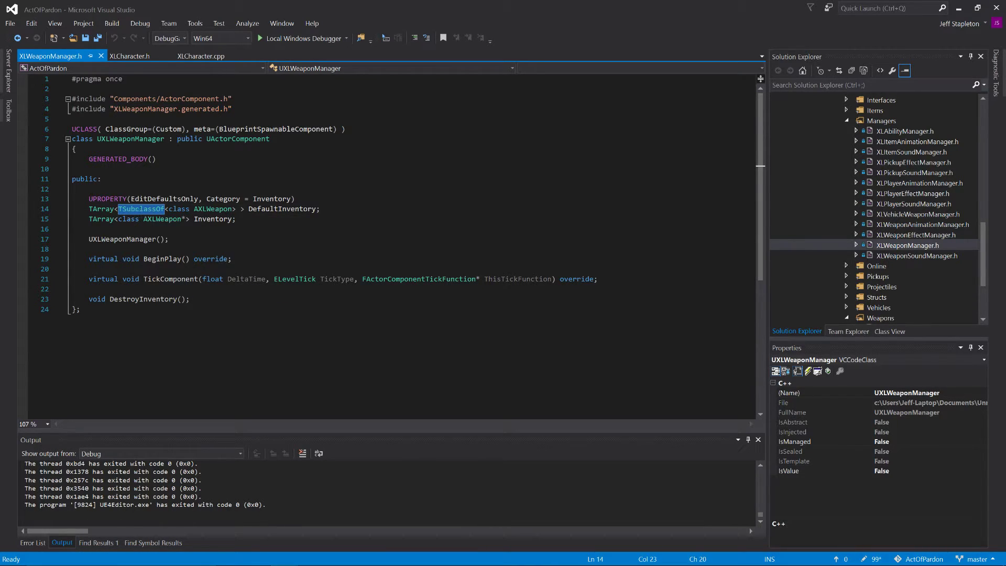
pyautogui.doubleClick(208, 211)
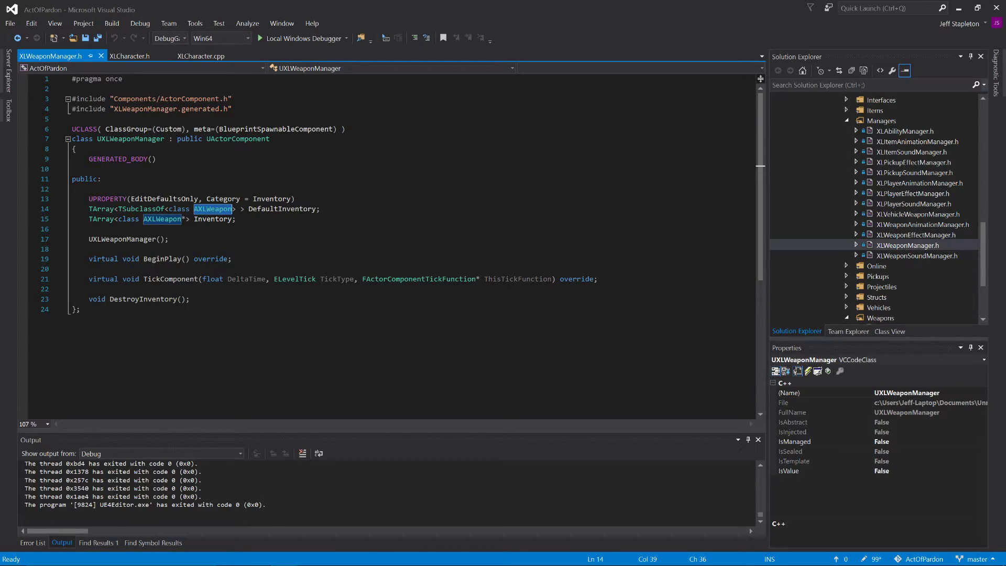
pyautogui.doubleClick(213, 220)
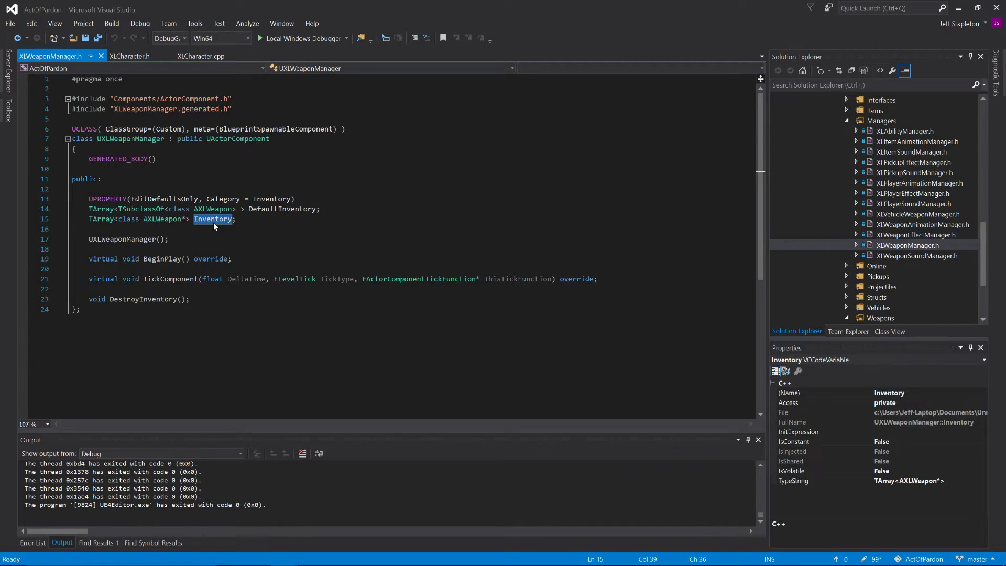
pyautogui.moveTo(190, 229); pyautogui.dragTo(181, 222)
pyautogui.doubleClick(183, 220)
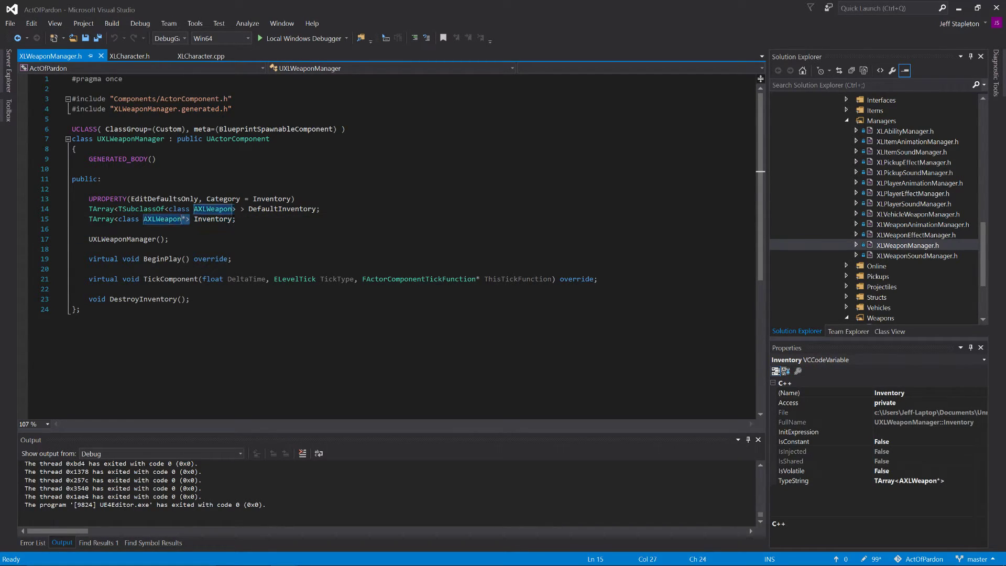
# Step: Switch to XLCharacter.cpp and expand SpawnInventory, including its ROLE_Authority check, weapon loop and DefaultInventory[i] condition
pyautogui.click(209, 55)
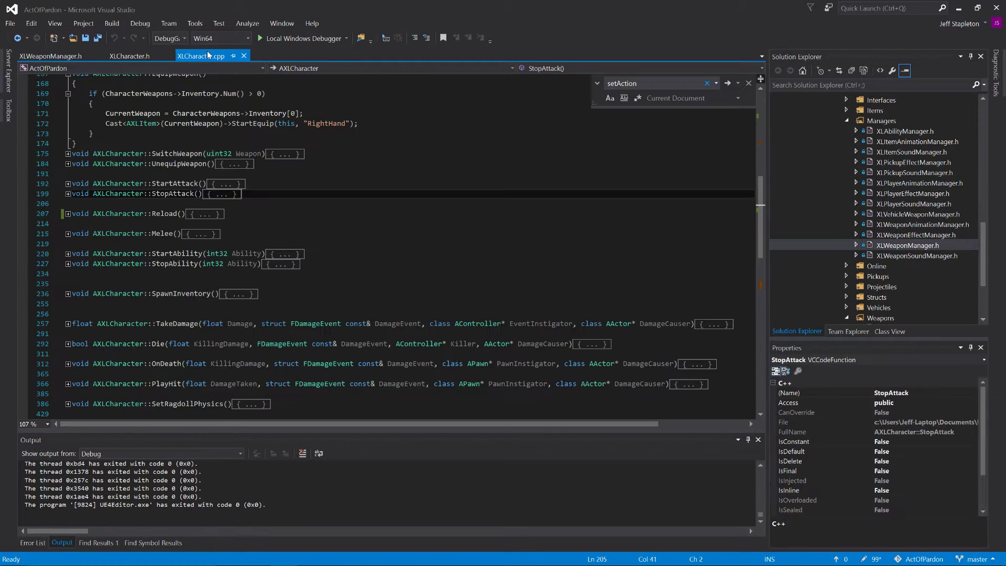
pyautogui.scroll(9, 387, 247)
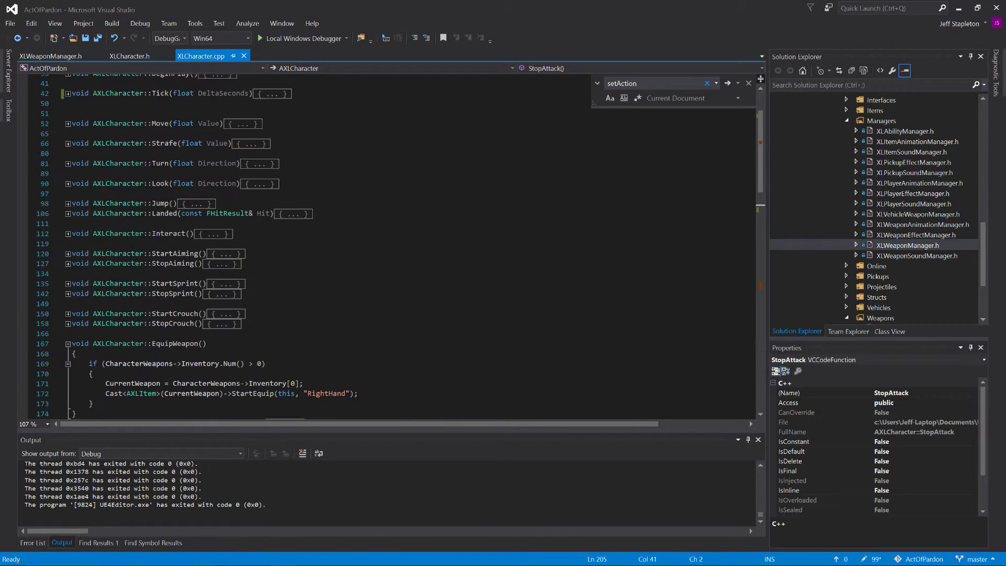
pyautogui.scroll(4, 388, 247)
pyautogui.scroll(-14, 388, 246)
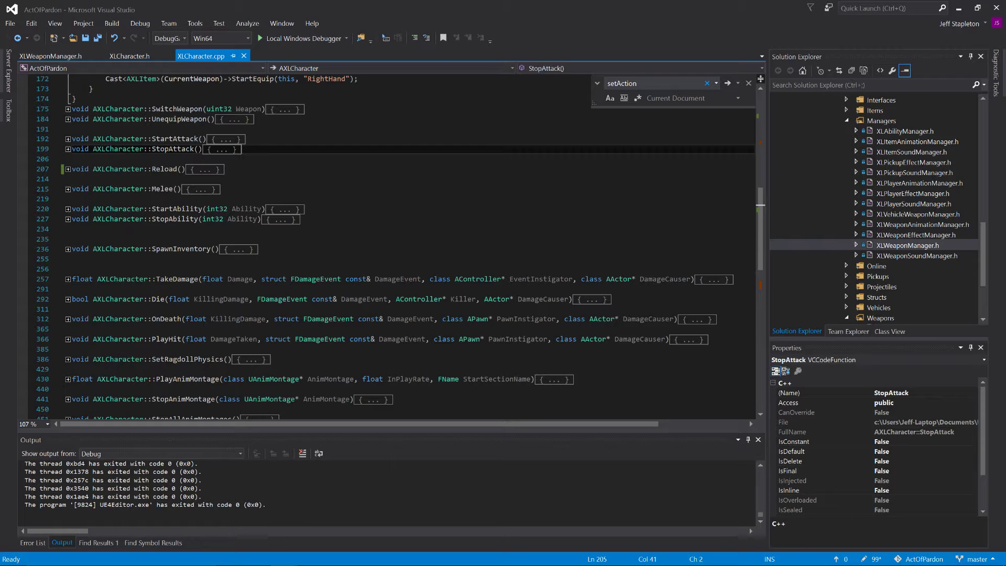
pyautogui.click(67, 249)
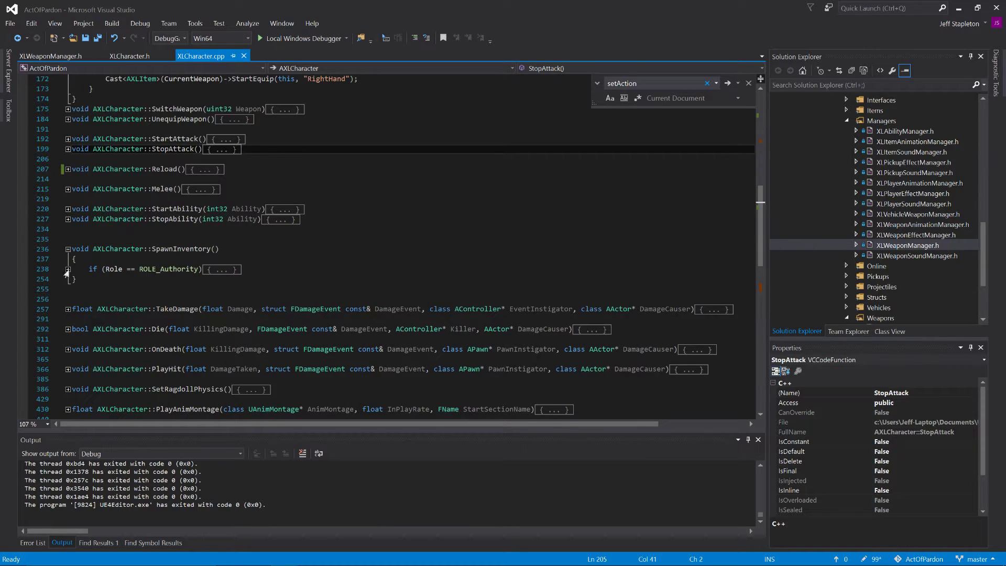
pyautogui.click(67, 269)
pyautogui.click(67, 308)
pyautogui.scroll(-2, 68, 315)
pyautogui.scroll(-2, 388, 247)
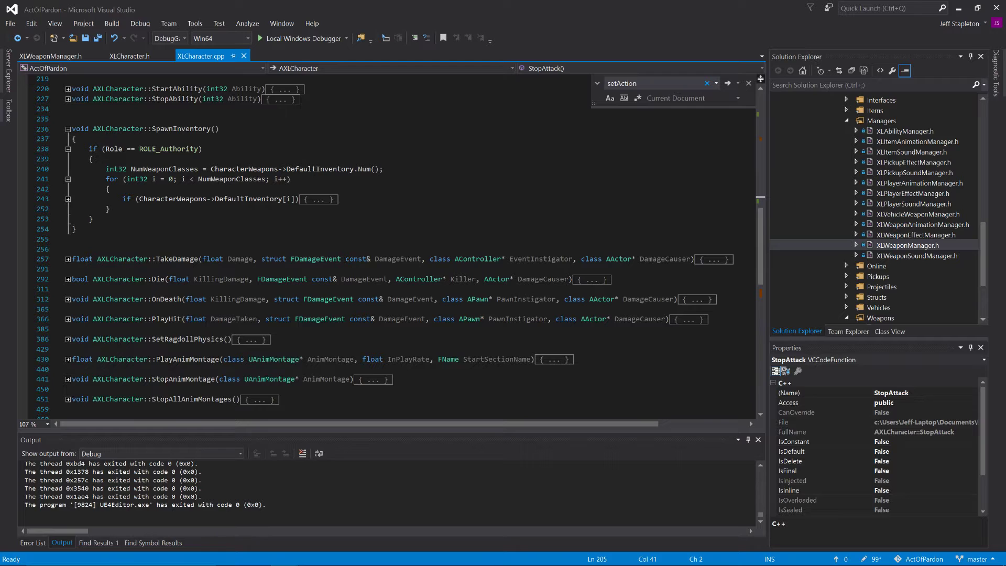
pyautogui.click(67, 200)
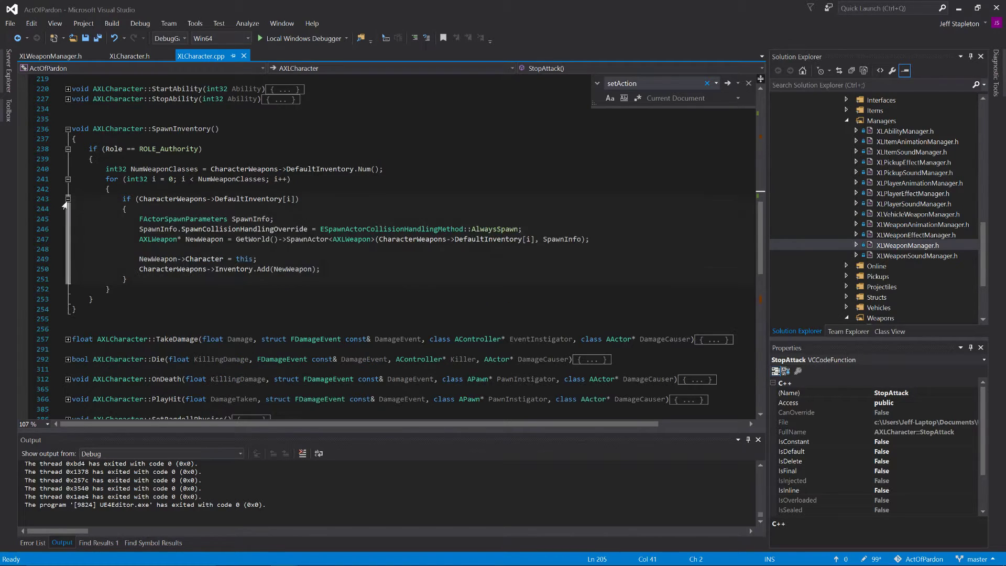
# Step: Examine the line in SpawnInventory that adds NewWeapon to CharacterWeapons->Inventory, and collapse the function
pyautogui.scroll(-1, 66, 205)
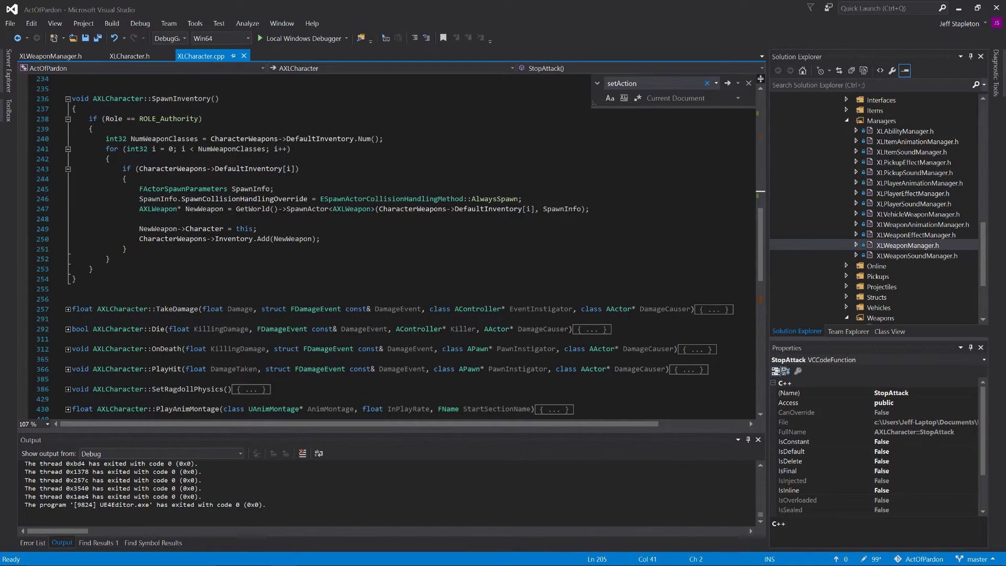
pyautogui.moveTo(194, 239); pyautogui.dragTo(286, 240)
pyautogui.click(283, 250)
pyautogui.scroll(3, 283, 250)
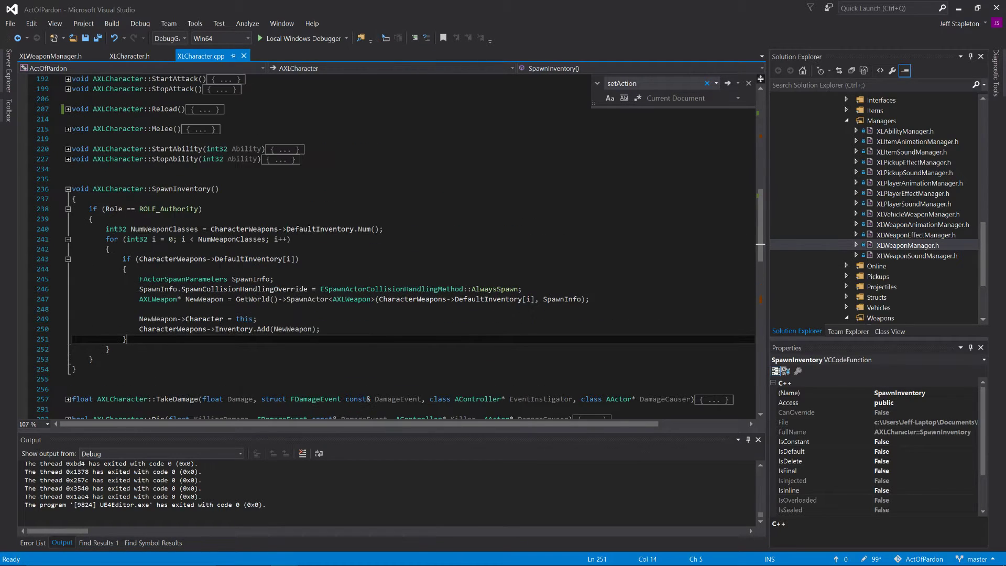
pyautogui.click(68, 189)
# Step: Review EquipWeapon's assignment of Inventory[0] to CurrentWeapon and the "RightHand" argument of its StartEquip call
pyautogui.scroll(9, 67, 189)
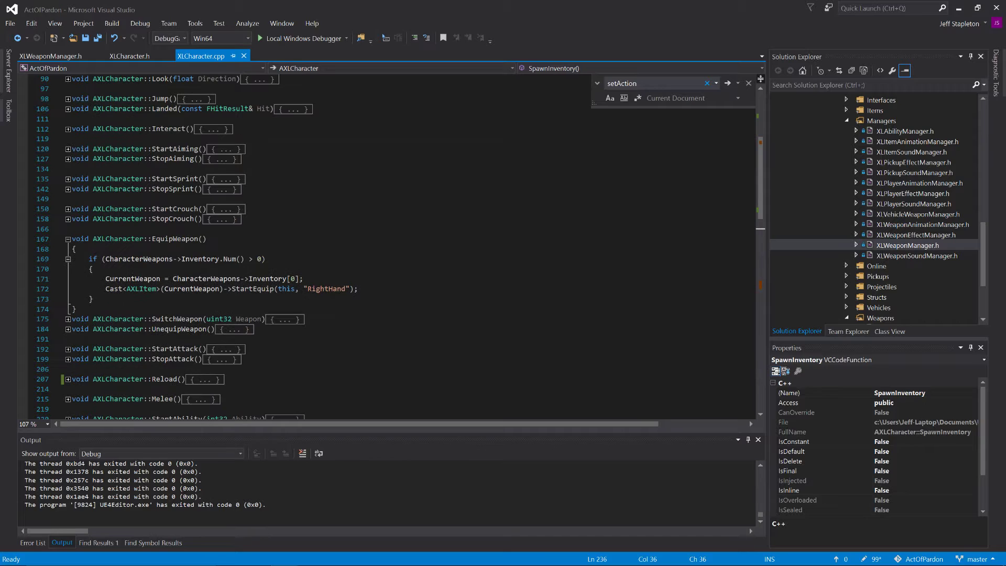
pyautogui.click(93, 269)
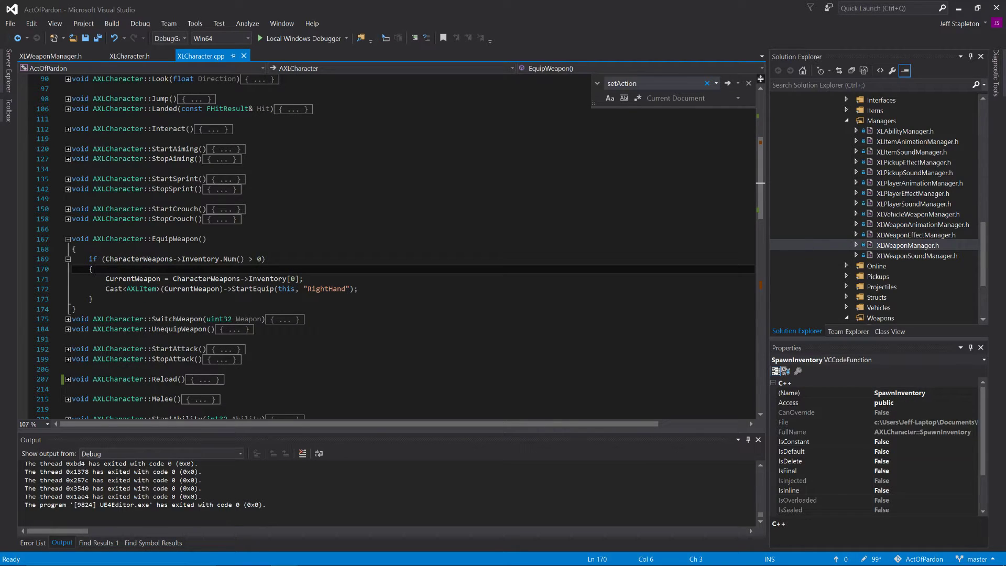
pyautogui.moveTo(105, 279); pyautogui.dragTo(303, 279)
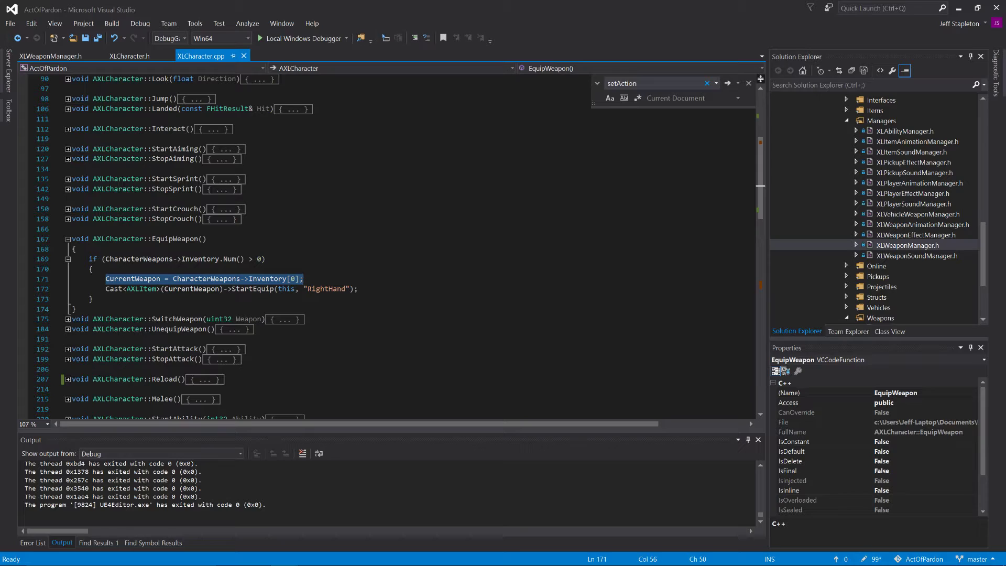
pyautogui.click(321, 289)
pyautogui.doubleClick(321, 289)
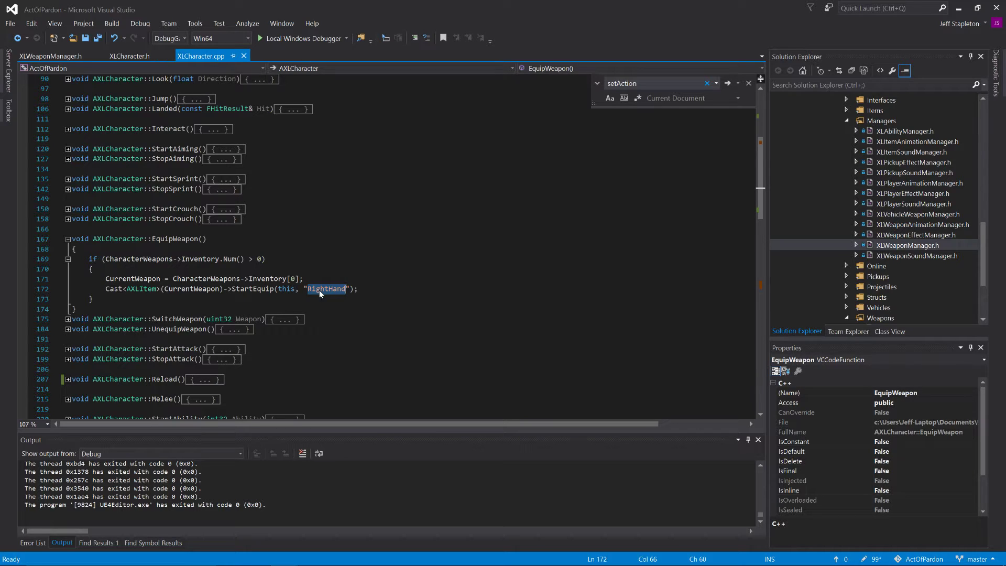
# Step: Expand the SwitchWeapon and UnequipWeapon functions below EquipWeapon
pyautogui.scroll(-2, 321, 293)
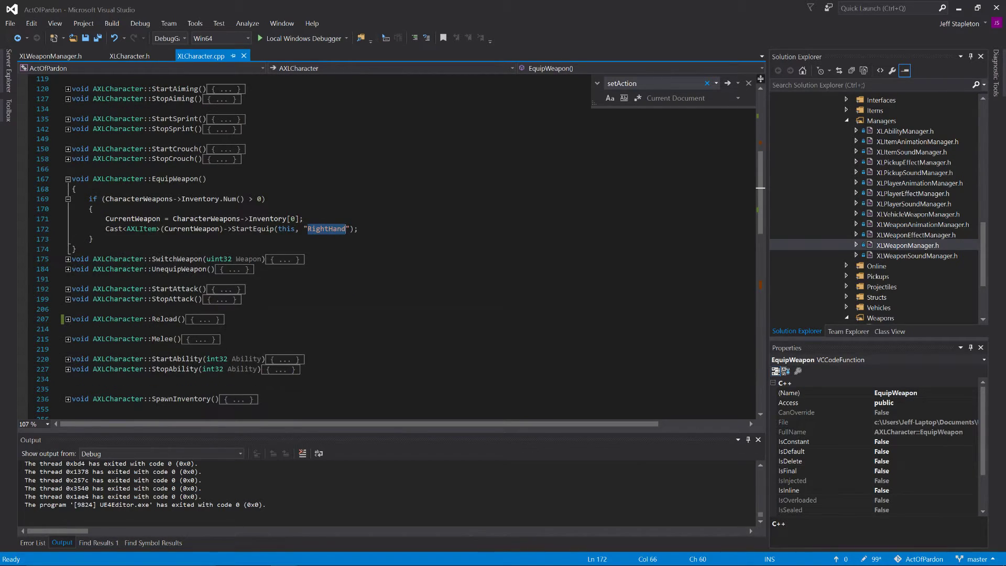
pyautogui.scroll(-1, 388, 247)
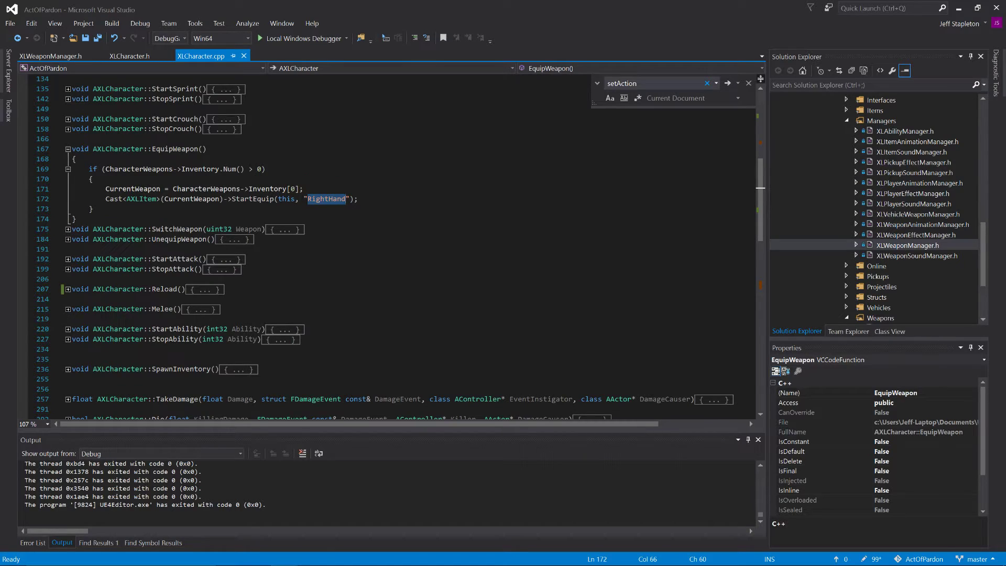
pyautogui.click(67, 229)
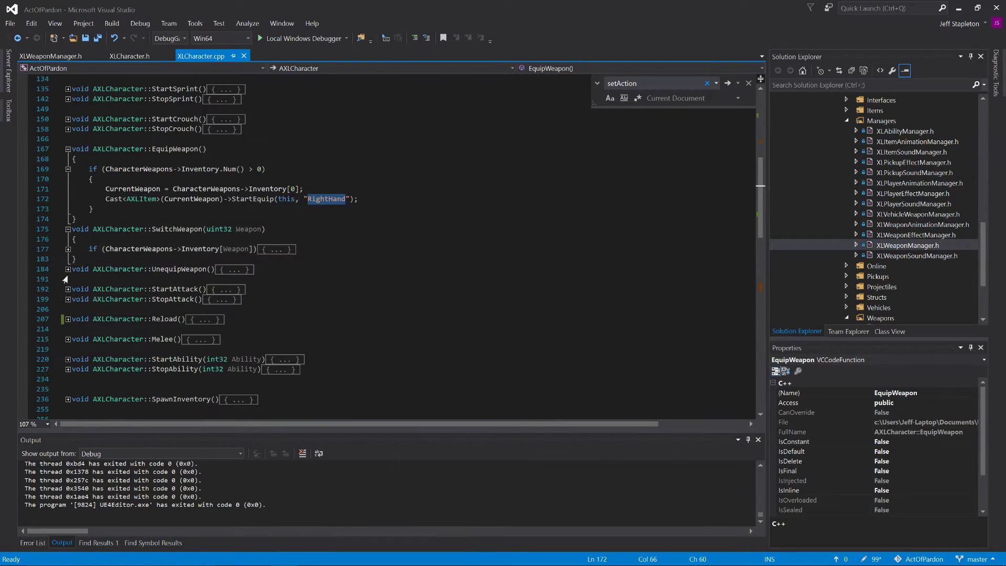
pyautogui.click(67, 269)
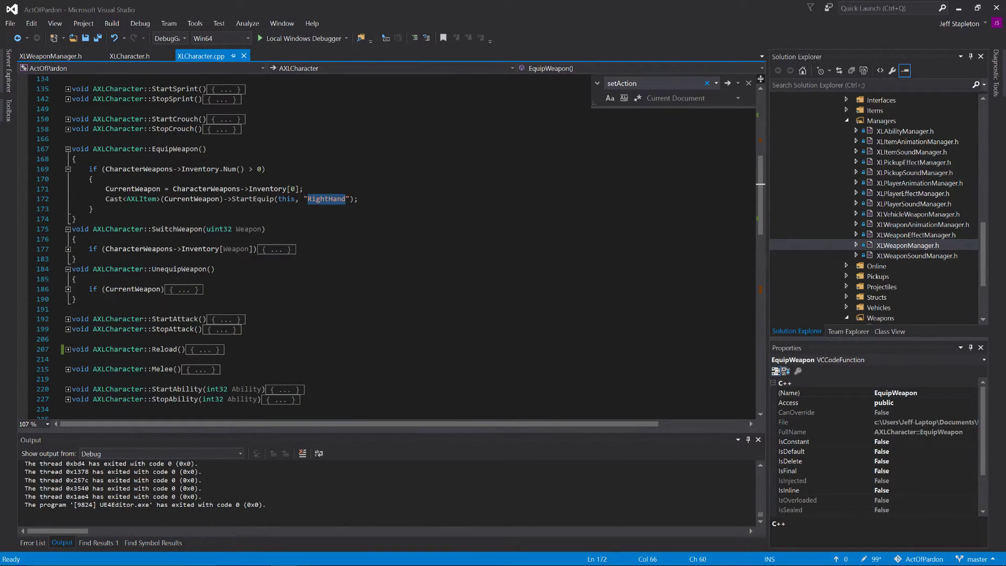
# Step: Switch to the ShooterGame project's ShooterWeapon.cpp and collapse the StartReload function
pyautogui.click(77, 159)
pyautogui.doubleClick(77, 158)
pyautogui.click(266, 169)
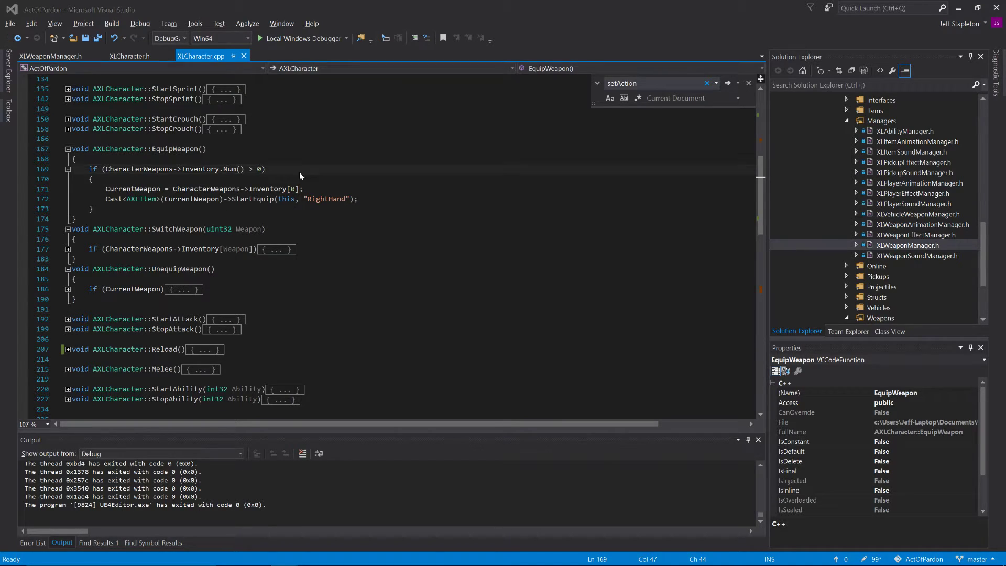
pyautogui.hotkey('alt', 'Tab')
pyautogui.hotkey('alt', 'Tab')
pyautogui.hotkey('alt', 'Tab')
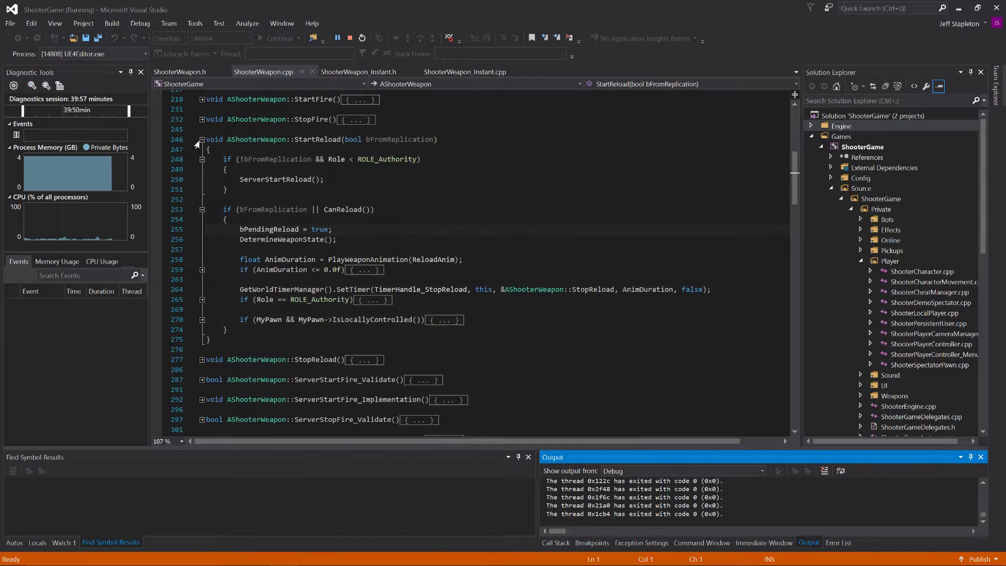
pyautogui.click(199, 140)
pyautogui.click(201, 140)
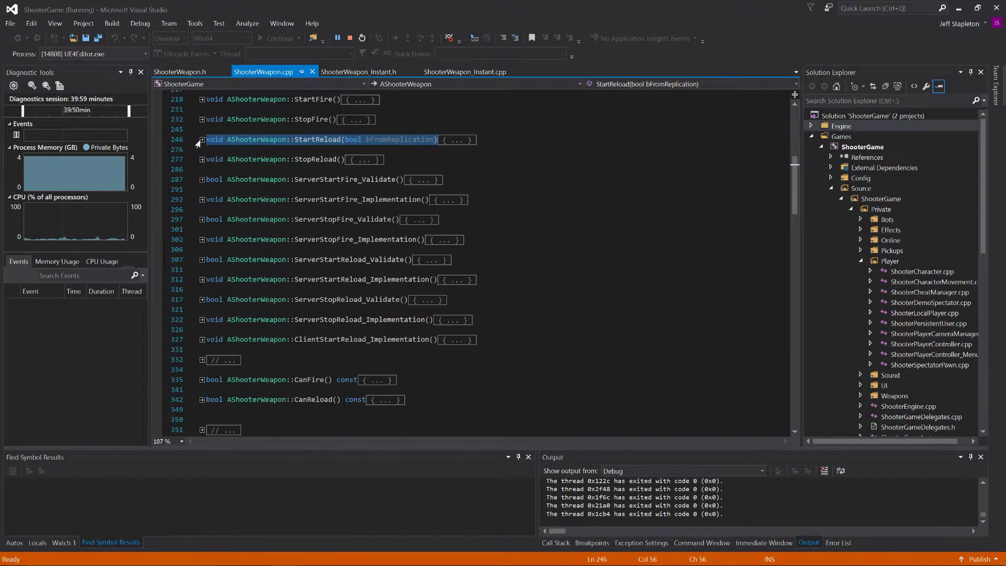
# Step: Look through the functions in ShooterWeapon.cpp, from the constructor to the getters at the end, collapsing ReloadWeapon
pyautogui.scroll(7, 198, 145)
pyautogui.scroll(3, 472, 262)
pyautogui.scroll(-1, 472, 262)
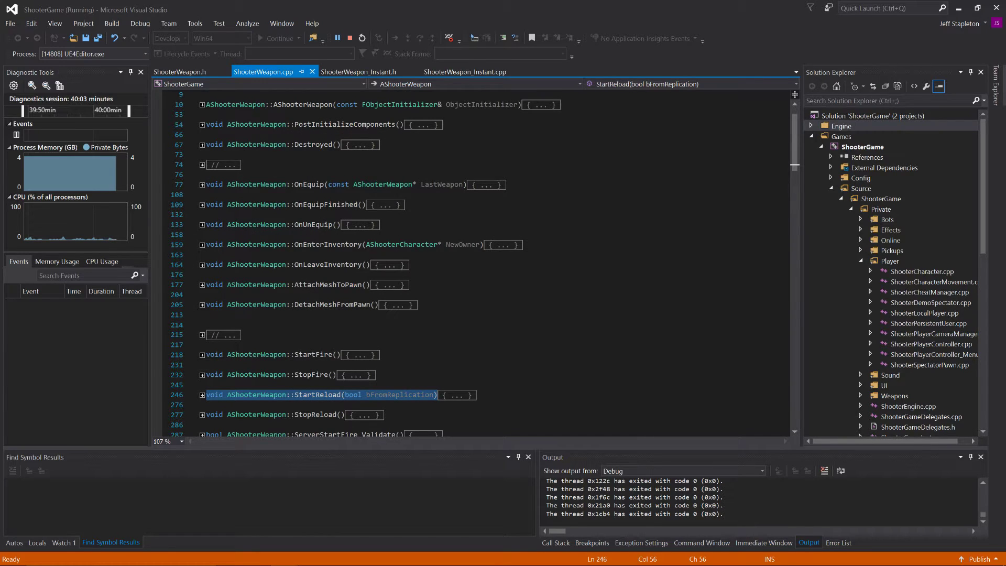
pyautogui.scroll(-15, 353, 275)
pyautogui.scroll(-1, 353, 274)
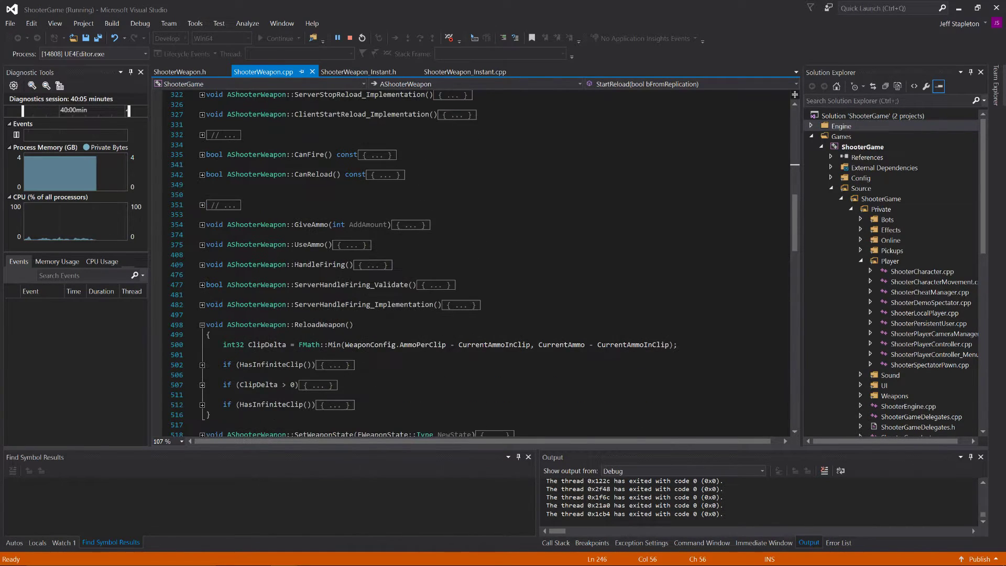
pyautogui.click(201, 325)
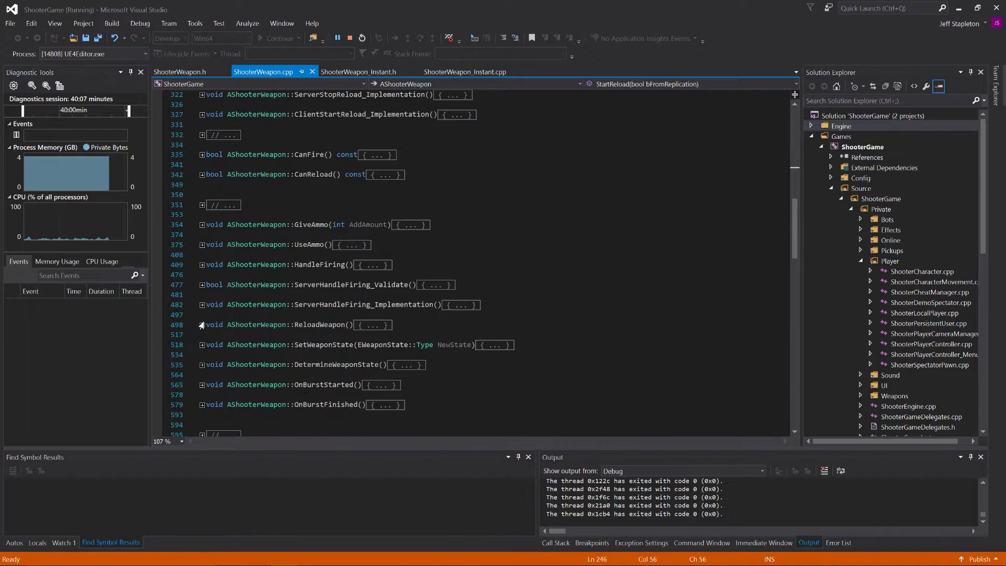
pyautogui.scroll(-3, 201, 327)
pyautogui.scroll(-10, 201, 327)
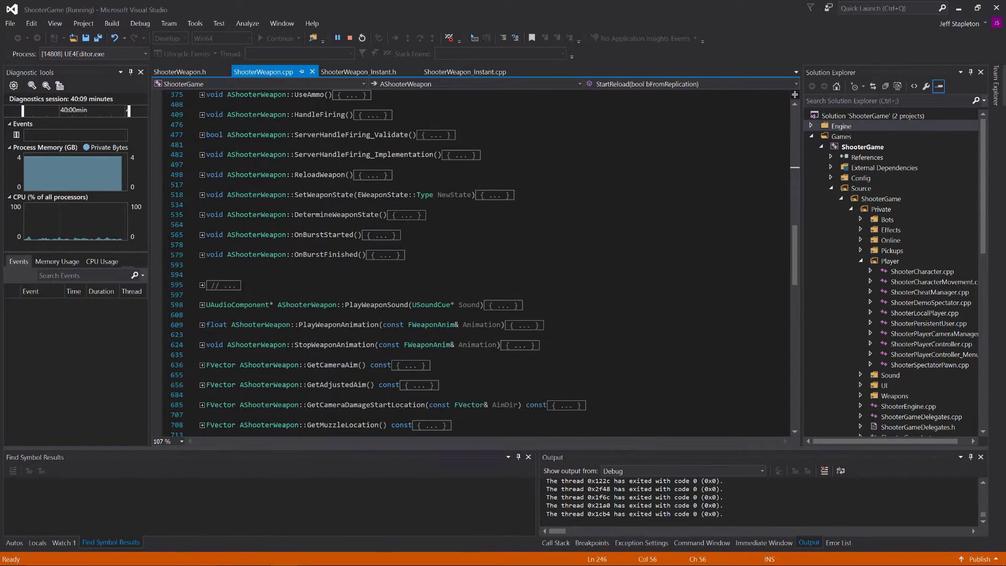
pyautogui.scroll(-9, 201, 328)
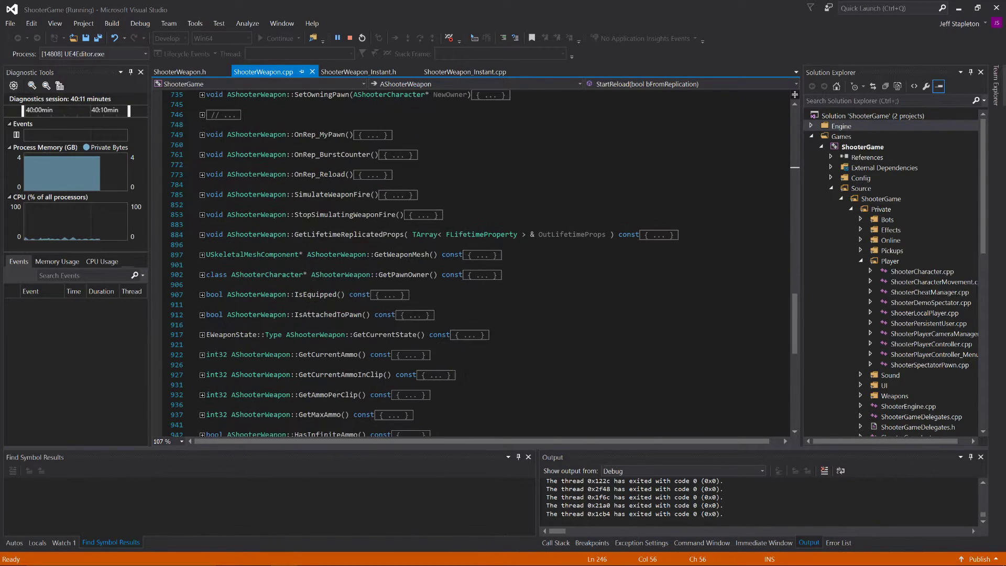
pyautogui.scroll(-1, 201, 328)
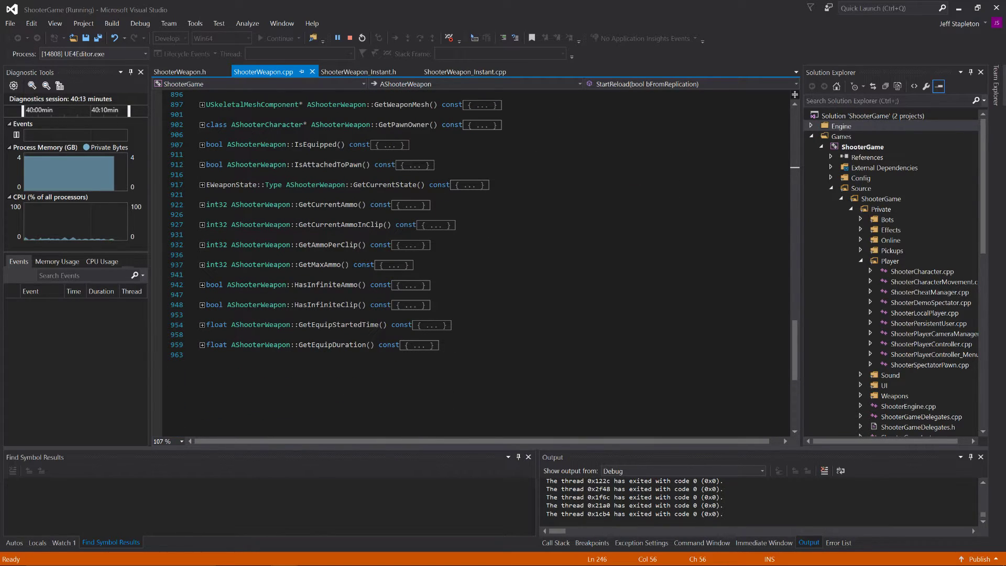
pyautogui.scroll(1, 433, 255)
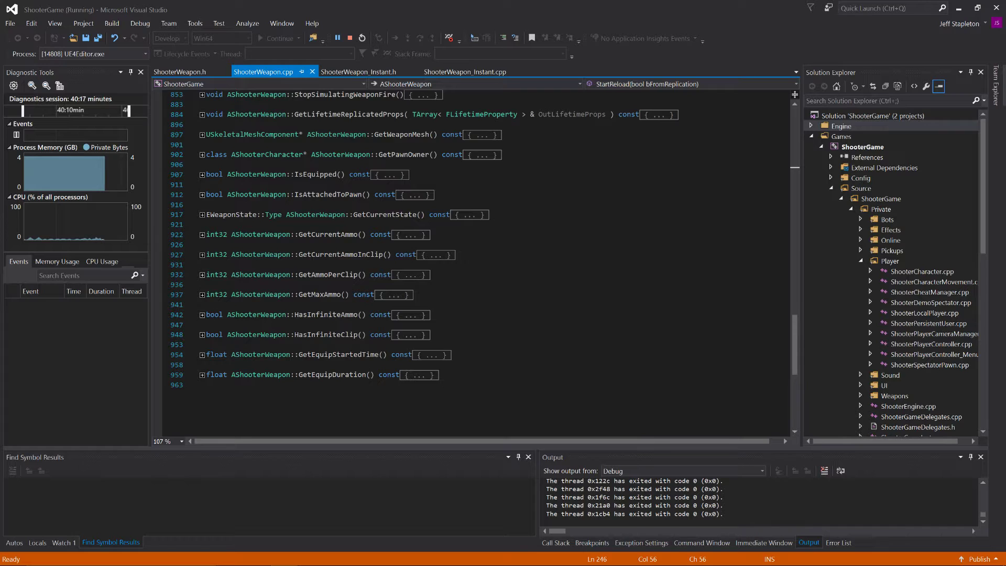
pyautogui.scroll(5, 433, 255)
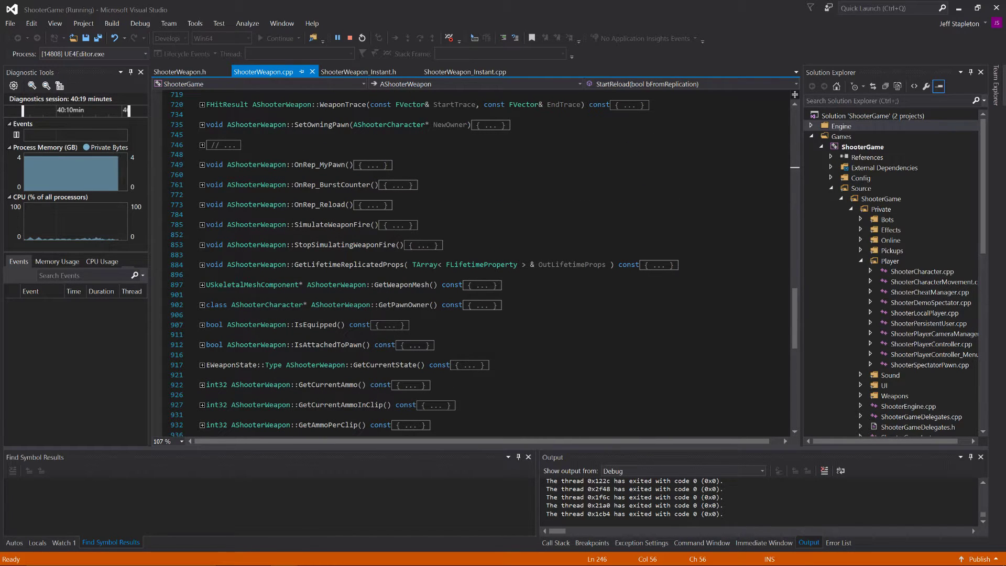
# Step: Open ShooterCharacter.cpp from the private Player folder and collapse its code to definitions
pyautogui.doubleClick(908, 271)
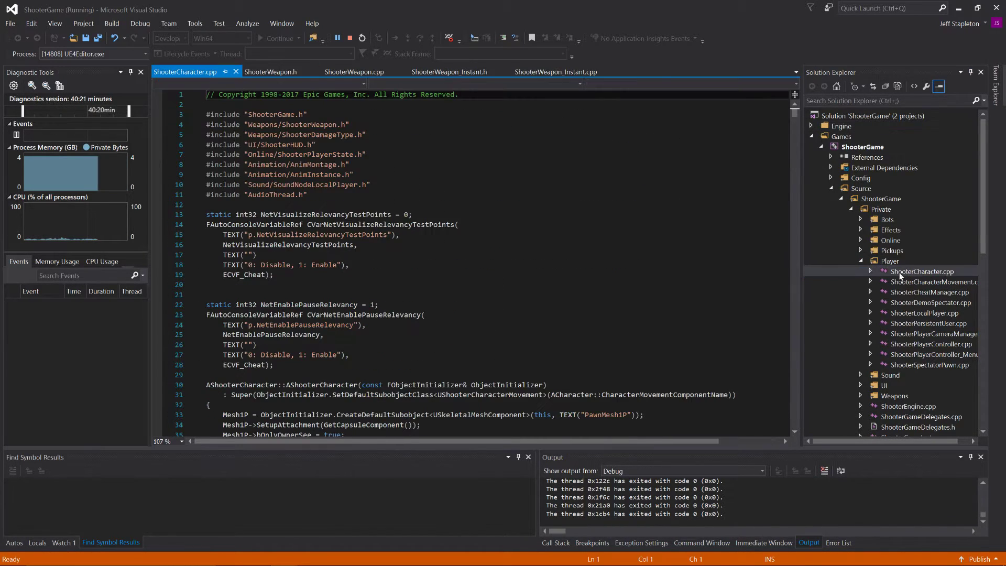
pyautogui.hotkey('ctrl', 'm')
pyautogui.hotkey('ctrl', 'o')
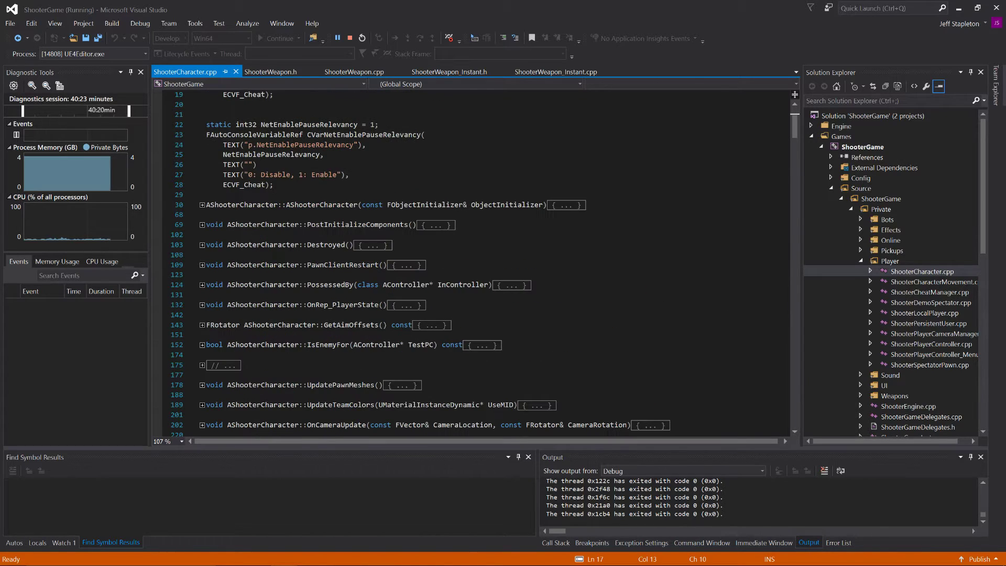
pyautogui.scroll(3, 472, 263)
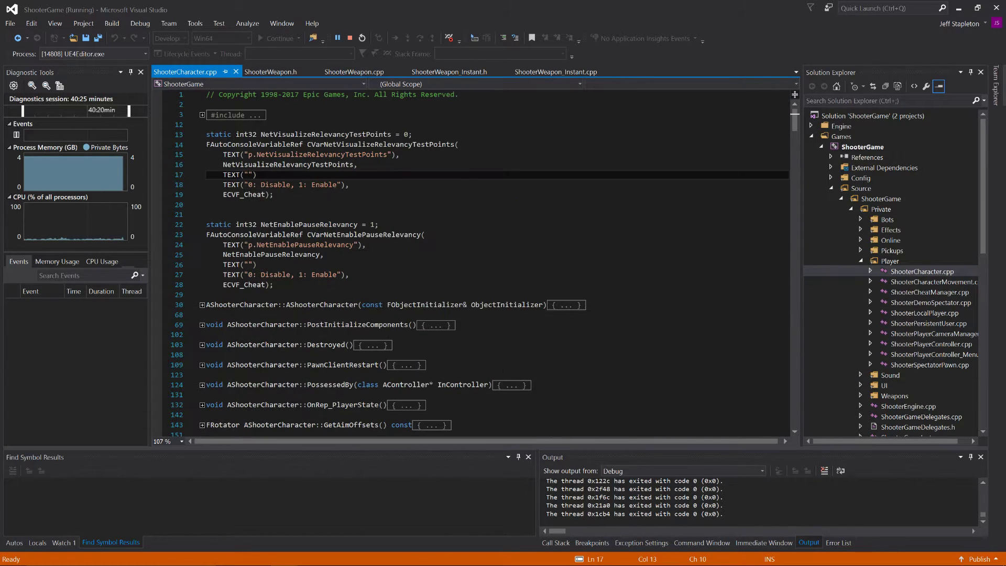
pyautogui.scroll(-9, 471, 263)
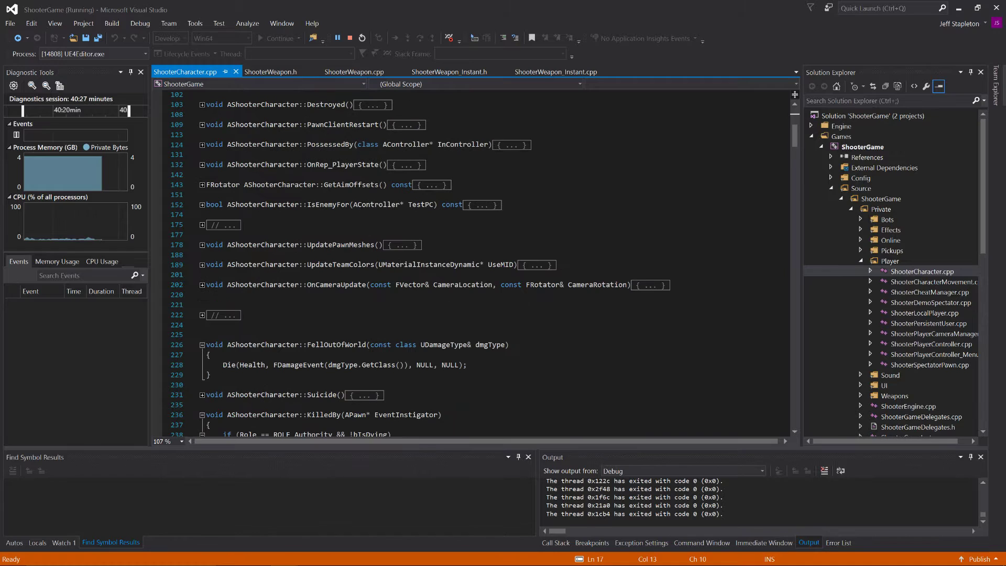
pyautogui.scroll(1, 471, 264)
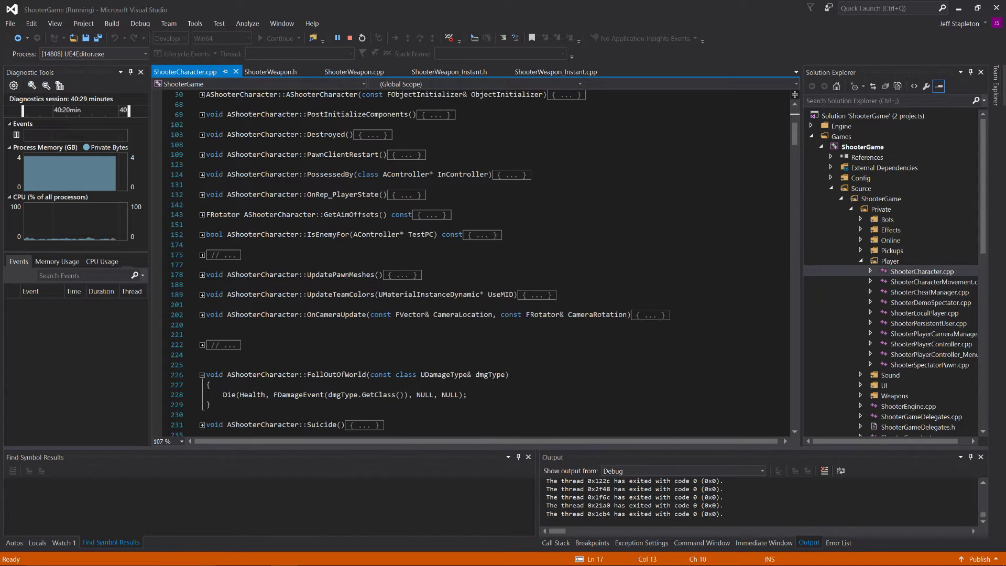
# Step: Collapse the remaining expanded functions in ShooterCharacter.cpp and go to its inventory and weapon-equipping functions
pyautogui.scroll(-5, 472, 263)
pyautogui.scroll(-3, 472, 263)
pyautogui.click(240, 265)
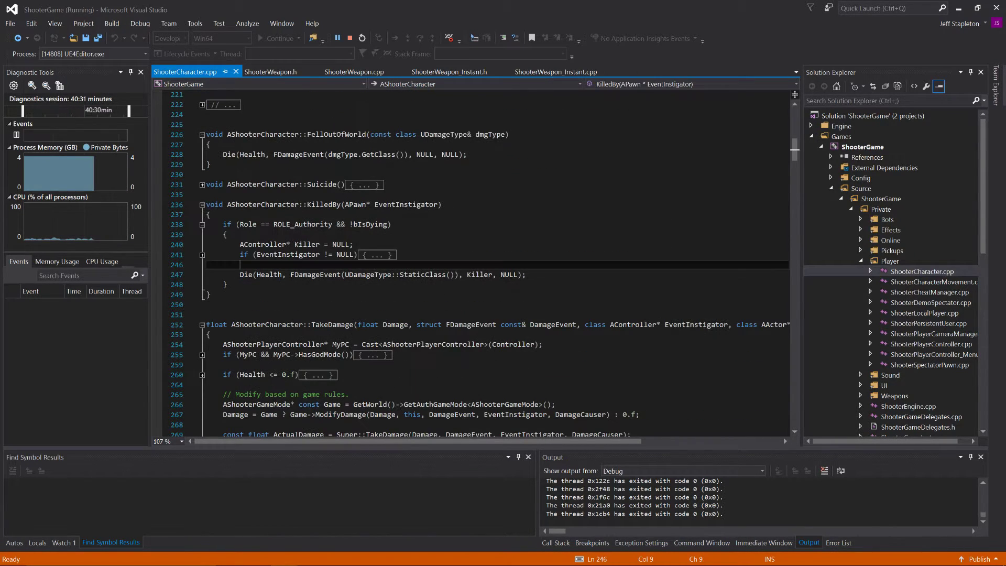
pyautogui.hotkey('ctrl', 'm')
pyautogui.hotkey('ctrl', 'l')
pyautogui.hotkey('ctrl', 'm')
pyautogui.hotkey('ctrl', 'o')
pyautogui.scroll(-4, 471, 263)
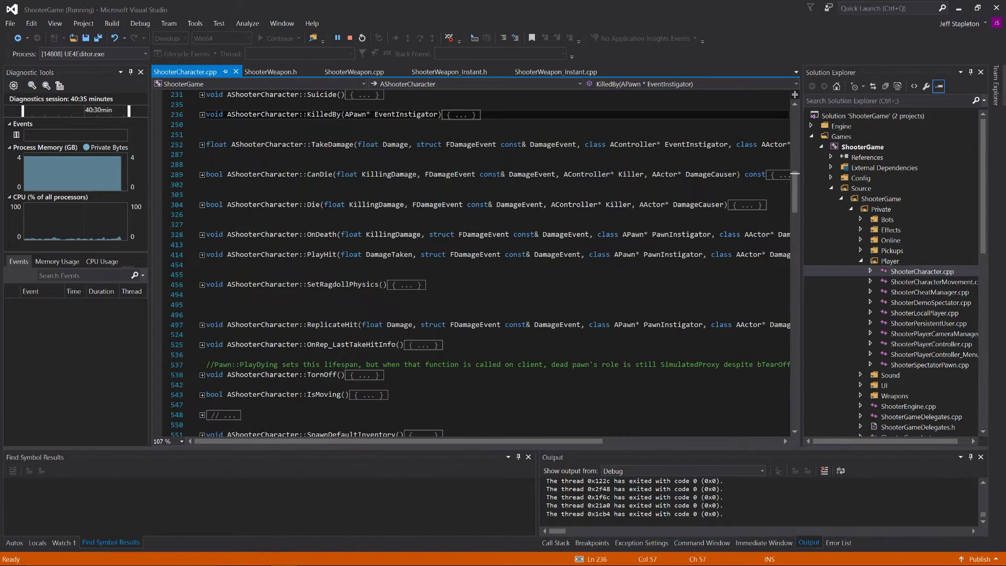
pyautogui.scroll(-4, 472, 263)
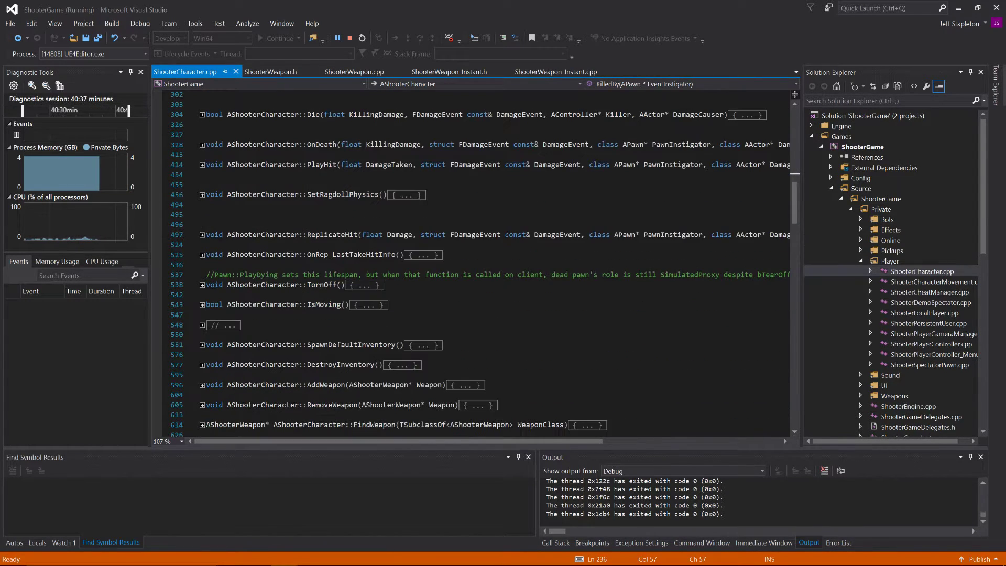
pyautogui.scroll(-6, 471, 263)
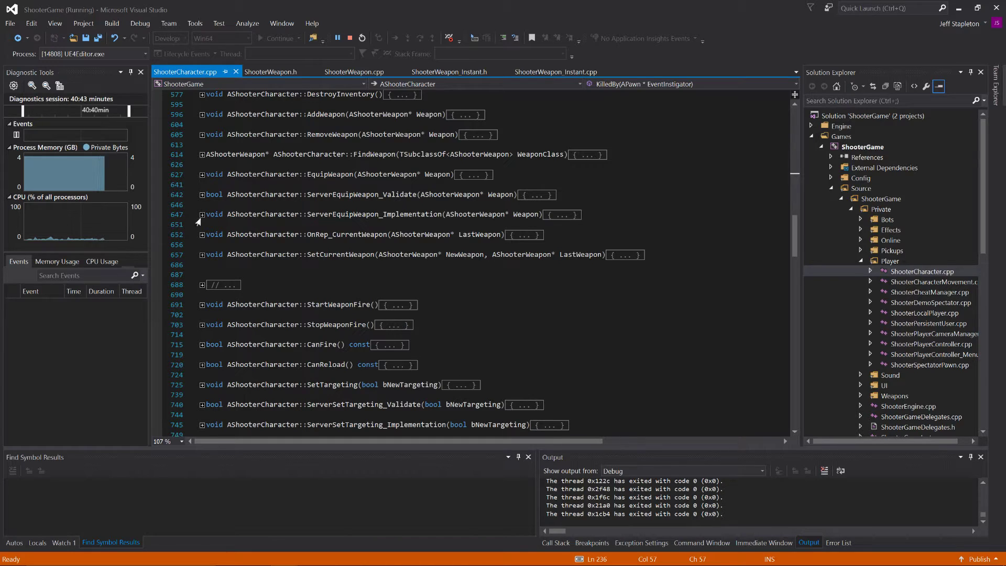
# Step: Expand ServerEquipWeapon_Implementation and search the current document for EquipWeapon
pyautogui.click(201, 214)
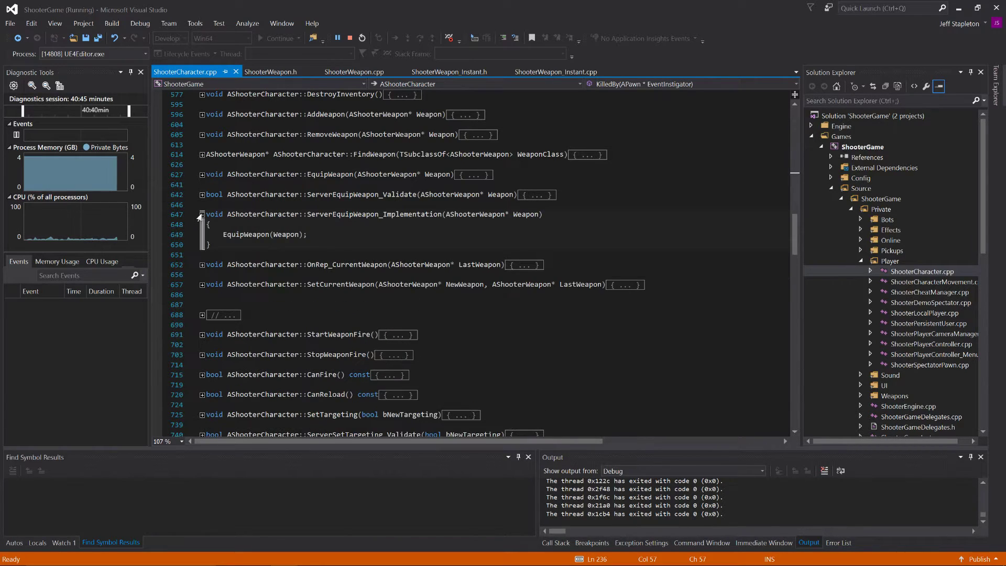
pyautogui.doubleClick(234, 236)
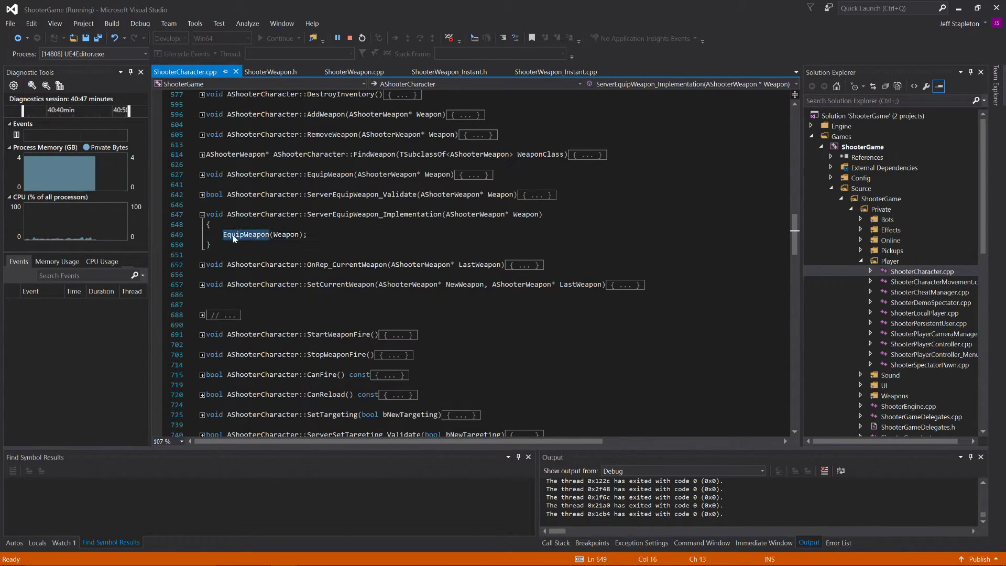
pyautogui.hotkey('ctrl', 'f')
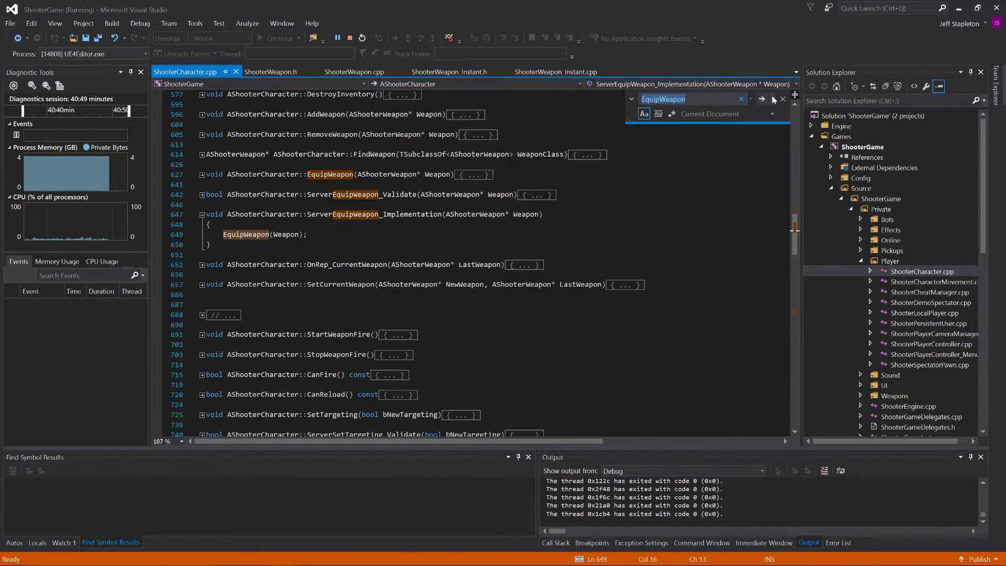
# Step: Expand the EquipWeapon function, including its Weapon check and the ROLE_Authority and else branches
pyautogui.click(202, 175)
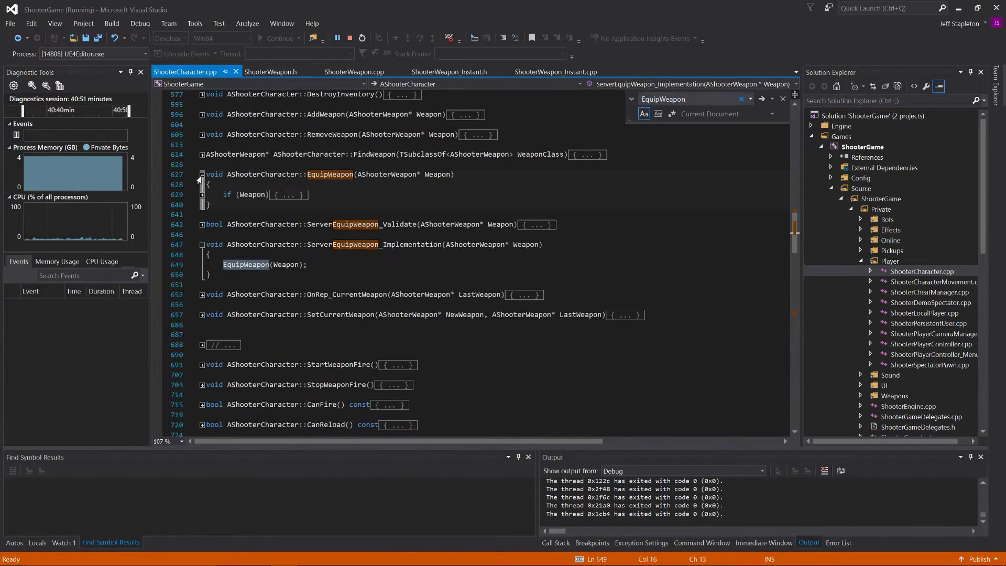
pyautogui.click(202, 194)
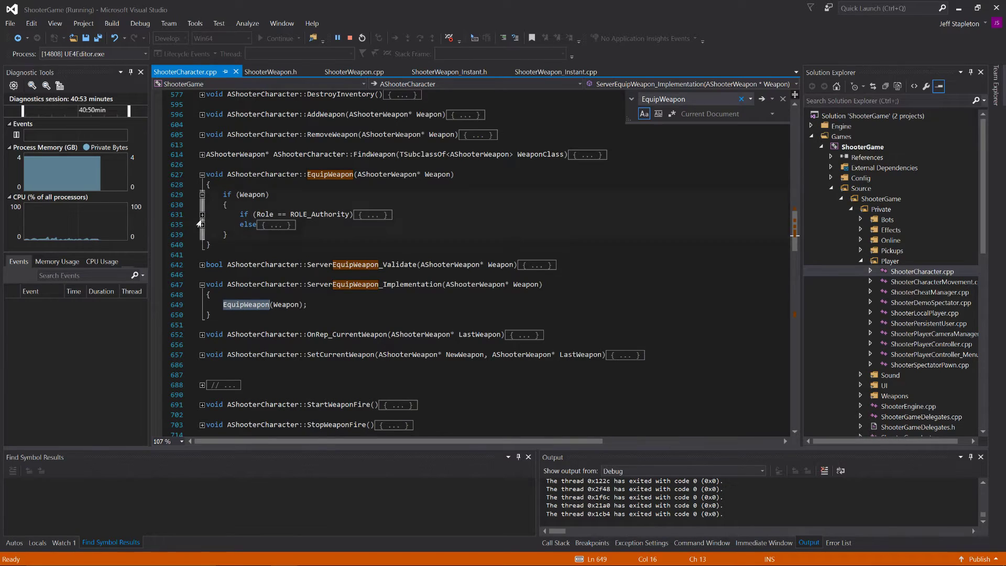
pyautogui.click(202, 215)
pyautogui.click(202, 256)
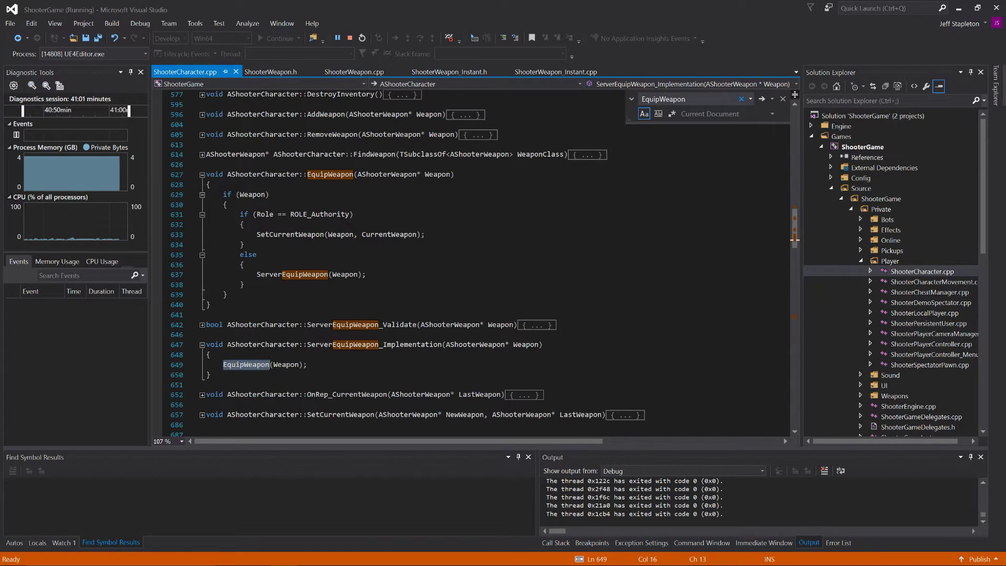
# Step: Search for SetCurrentWeapon from its call in EquipWeapon and expand the SetCurrentWeapon function
pyautogui.scroll(-6, 472, 262)
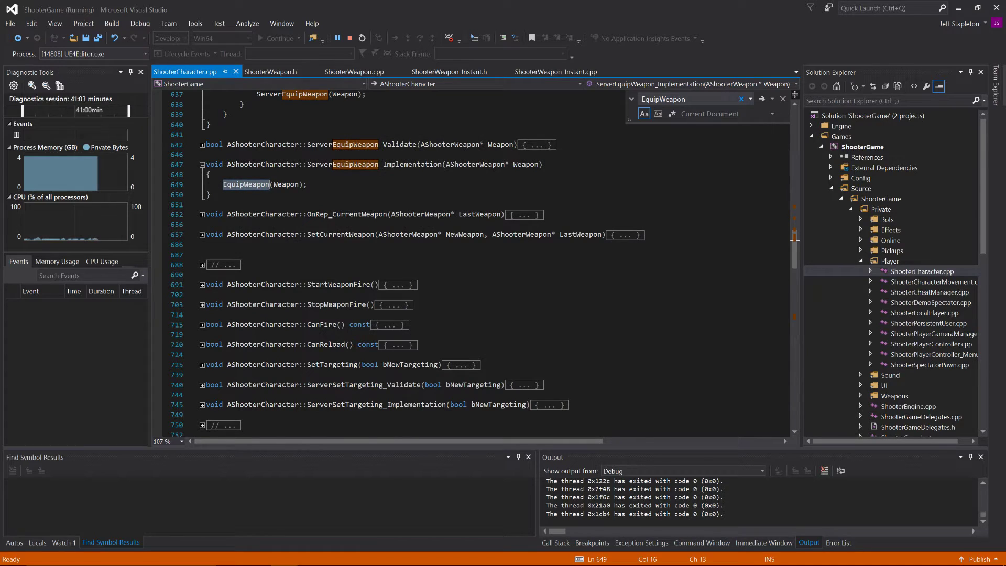
pyautogui.scroll(6, 471, 262)
pyautogui.hotkey('ctrl', 'f')
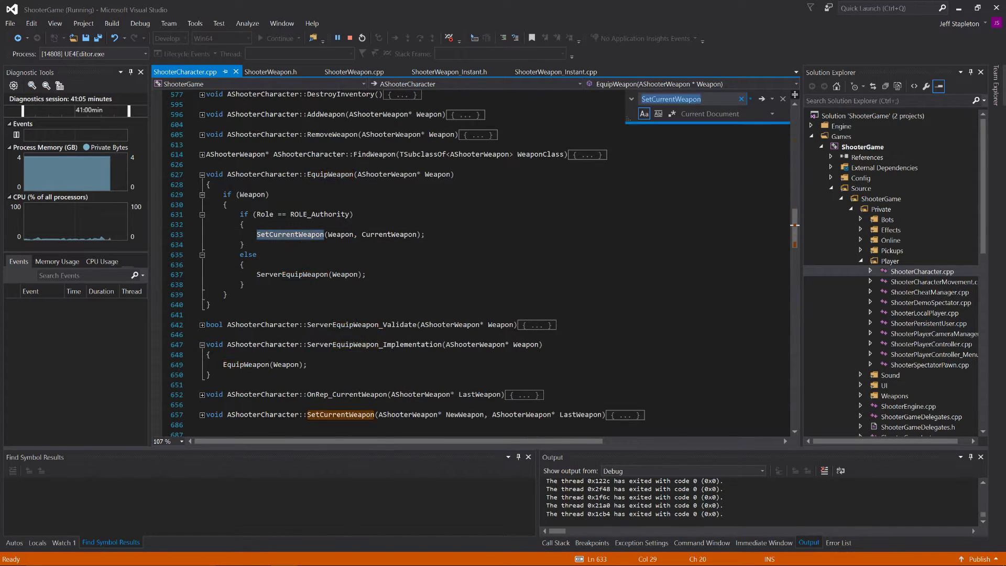
pyautogui.press('Return')
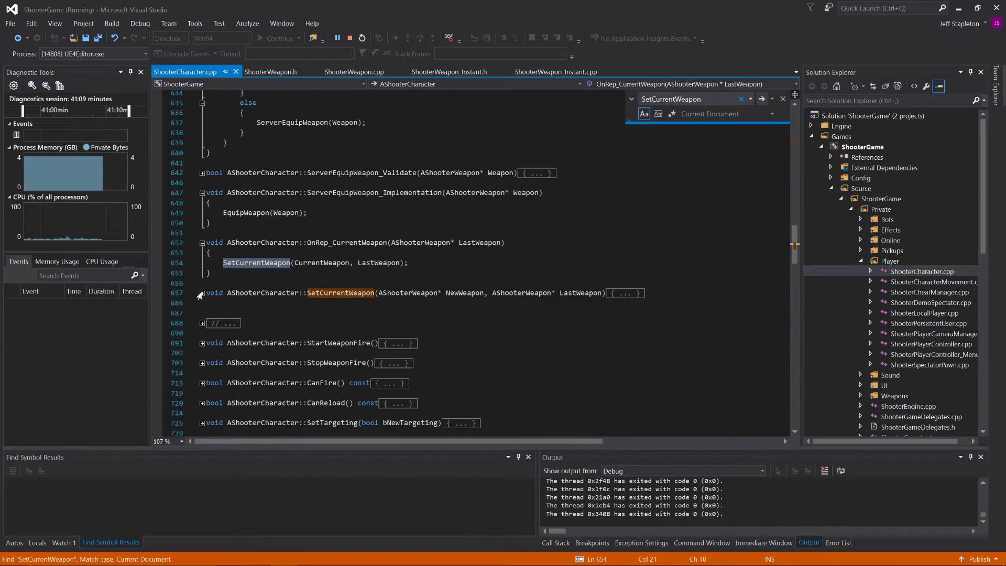
pyautogui.click(202, 294)
pyautogui.click(409, 333)
pyautogui.scroll(-4, 409, 333)
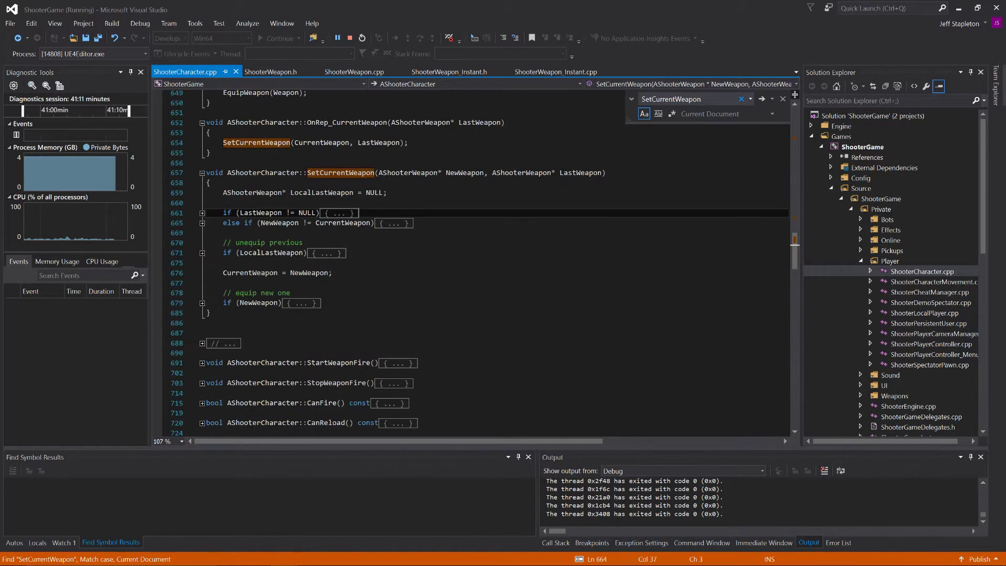
# Step: Expand the LastWeapon, NewWeapon != CurrentWeapon and LocalLastWeapon conditions in SetCurrentWeapon and review the code
pyautogui.click(202, 214)
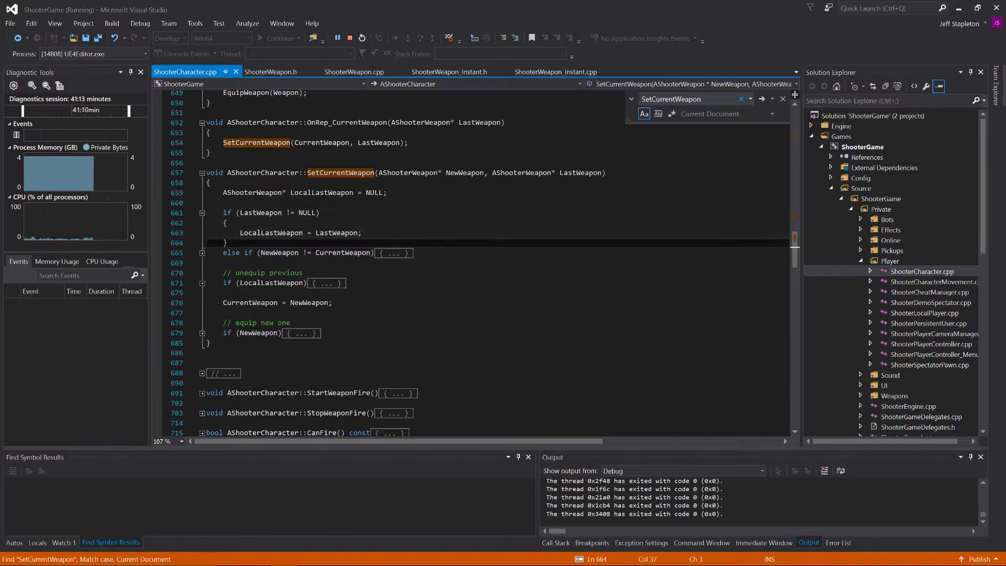
pyautogui.click(202, 253)
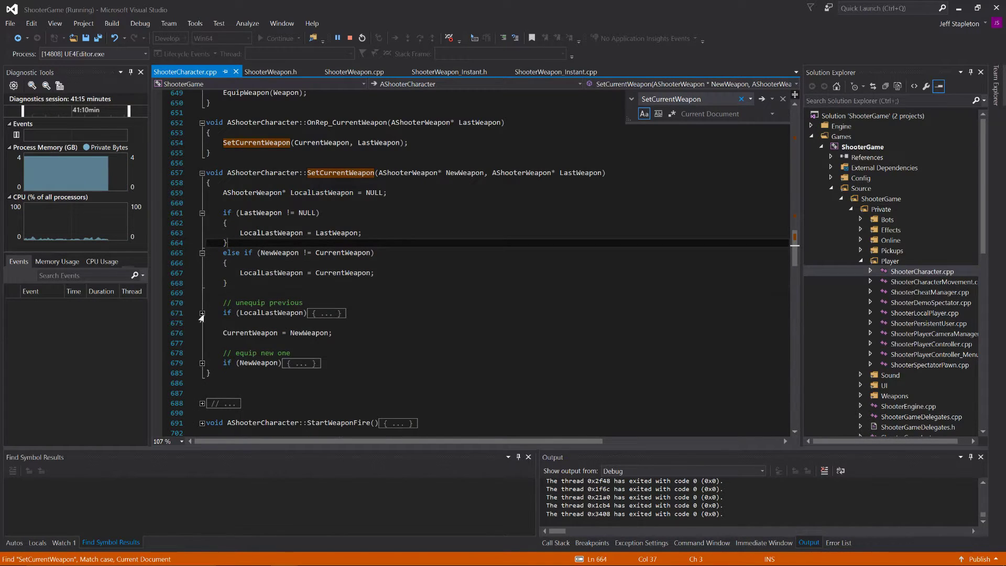
pyautogui.click(202, 313)
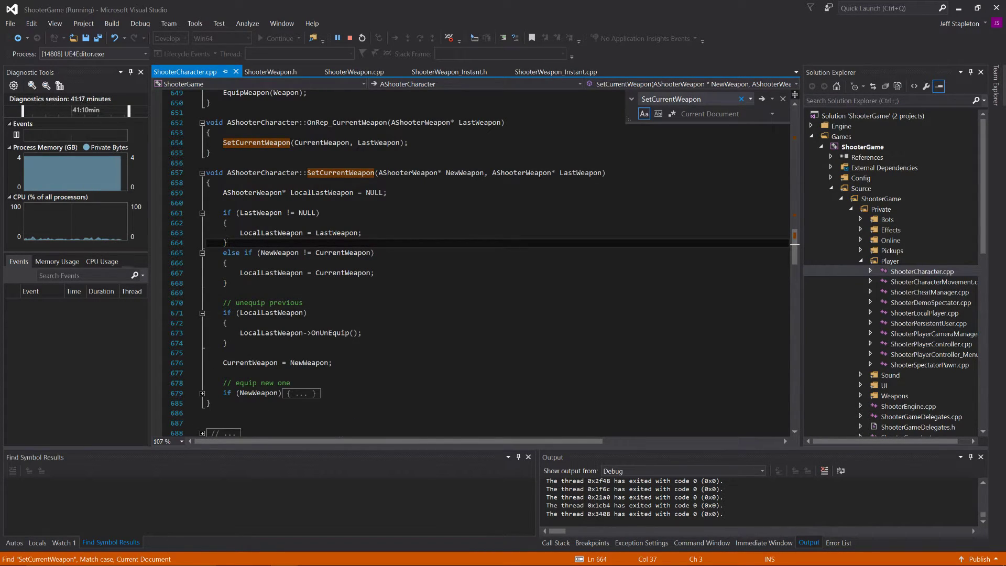
pyautogui.scroll(2, 482, 262)
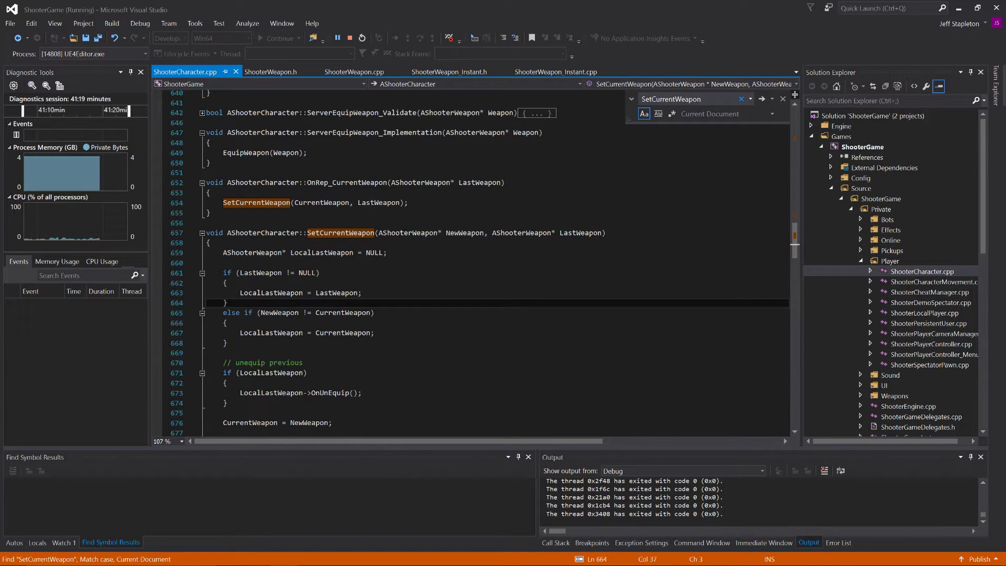
pyautogui.scroll(1, 472, 262)
# Step: Close the open ShooterWeapon and ShooterWeapon_Instant header and source files, keeping ShooterCharacter.cpp open
pyautogui.middleClick(293, 72)
pyautogui.middleClick(292, 72)
pyautogui.middleClick(293, 72)
pyautogui.middleClick(293, 72)
pyautogui.scroll(-10, 875, 266)
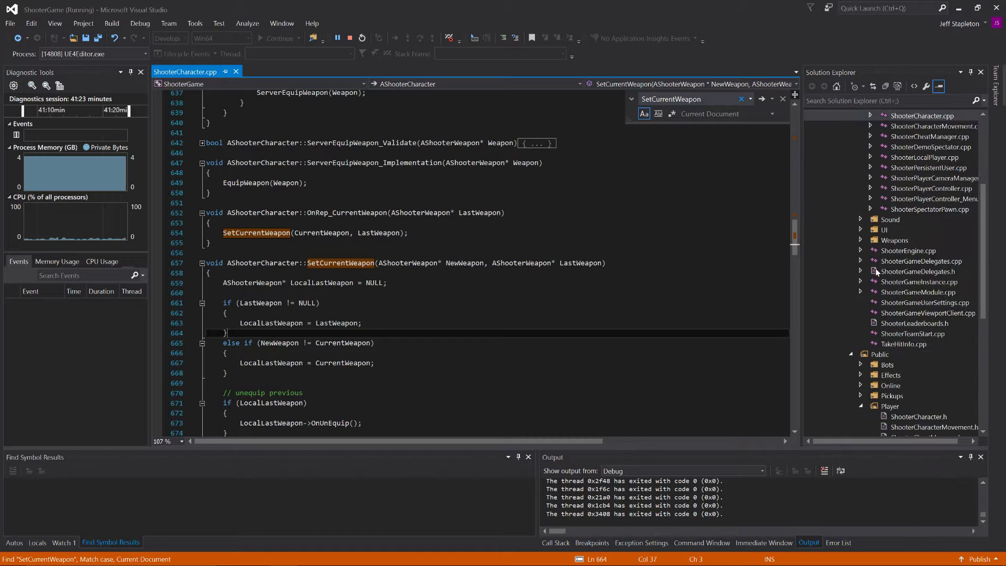
# Step: Open ShooterCharacter.h, search for "Curren" to find the CurrentWeapon property, and highlight its ReplicatedUsing specifier
pyautogui.doubleClick(915, 260)
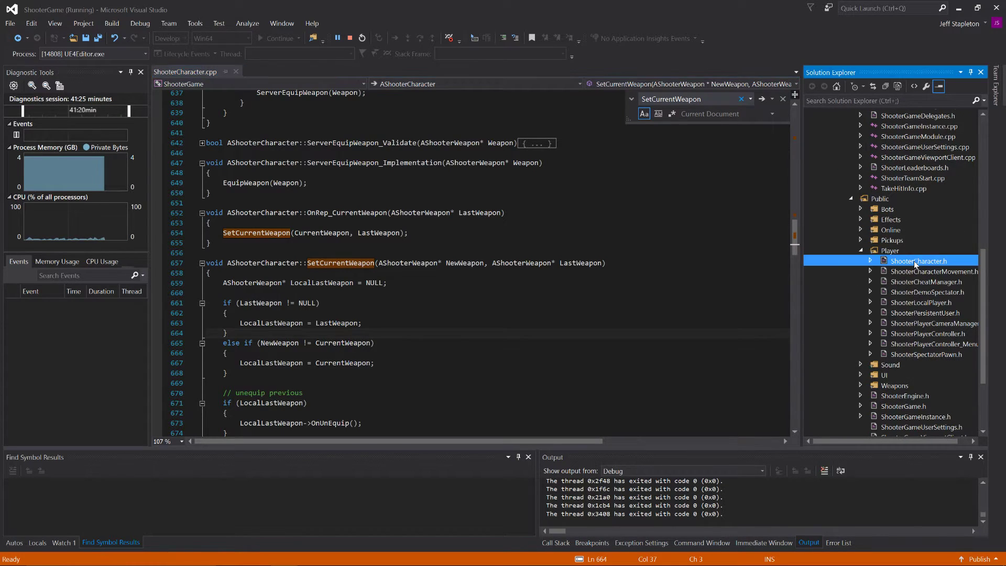
pyautogui.hotkey('ctrl', 'f')
pyautogui.write('Curren')
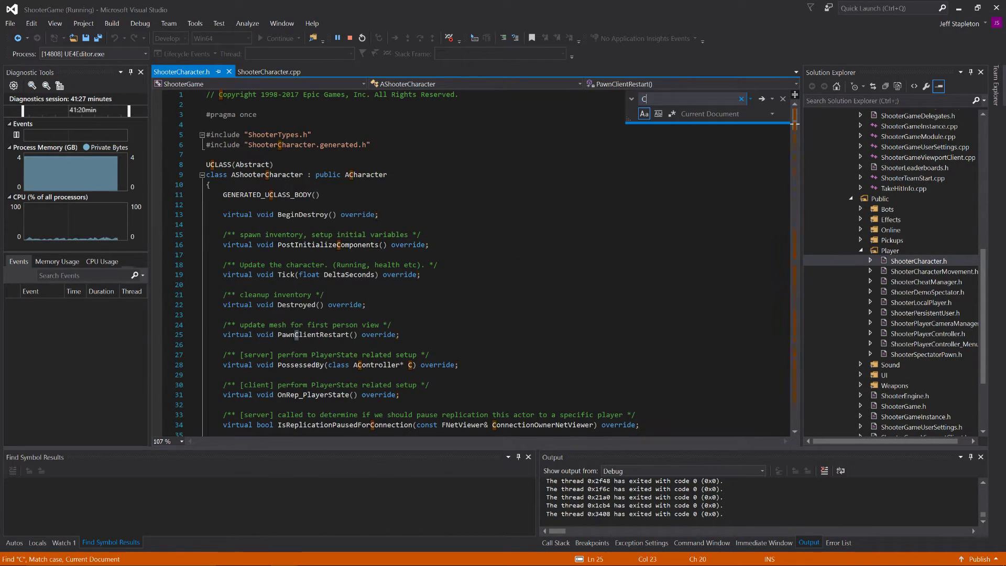
pyautogui.click(224, 283)
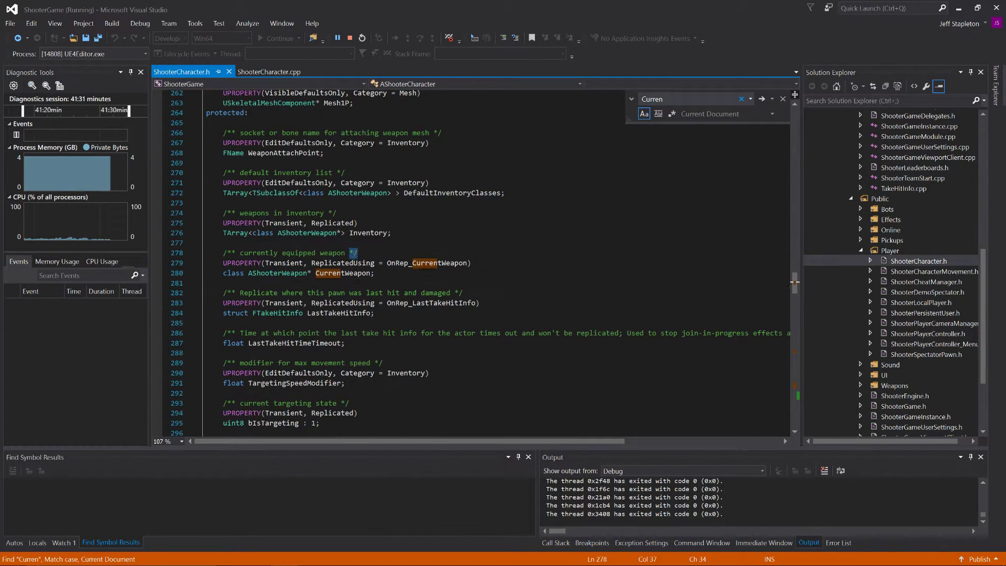
pyautogui.doubleClick(354, 264)
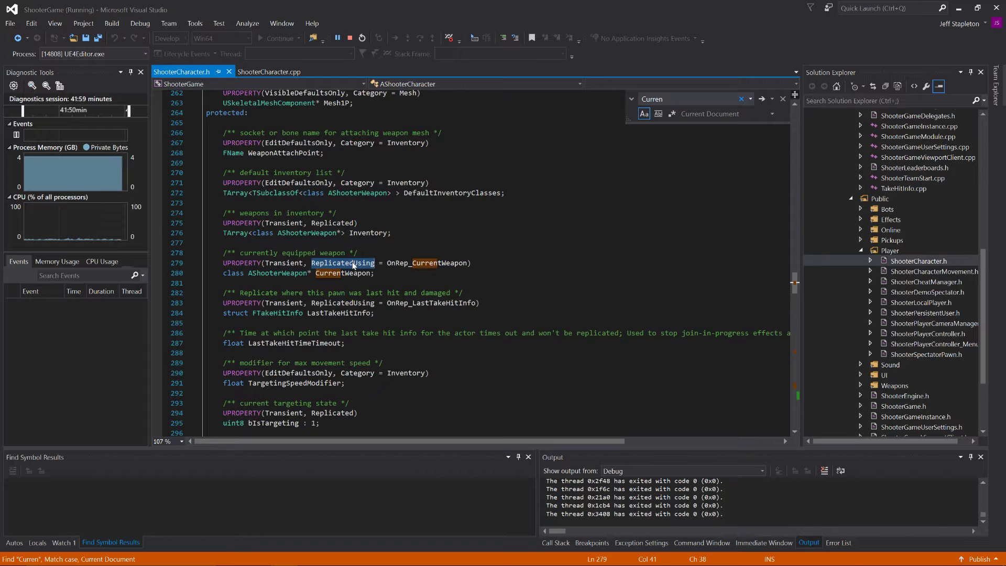
# Step: Compare the CurrentWeapon declaration in ShooterCharacter.h with the OnRep_CurrentWeapon function in ShooterCharacter.cpp, highlighting that function's name
pyautogui.click(266, 74)
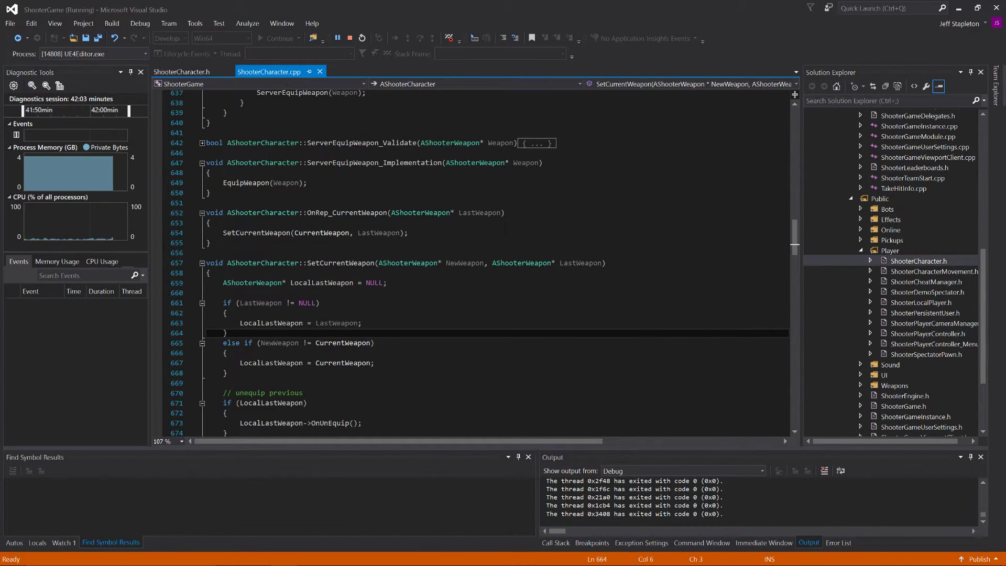
pyautogui.click(189, 74)
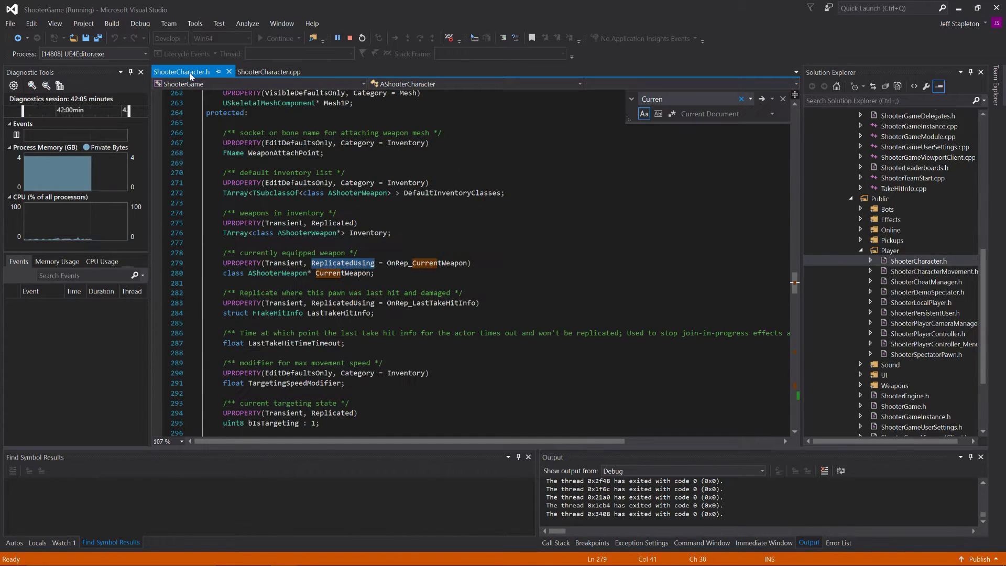
pyautogui.click(278, 74)
pyautogui.click(464, 263)
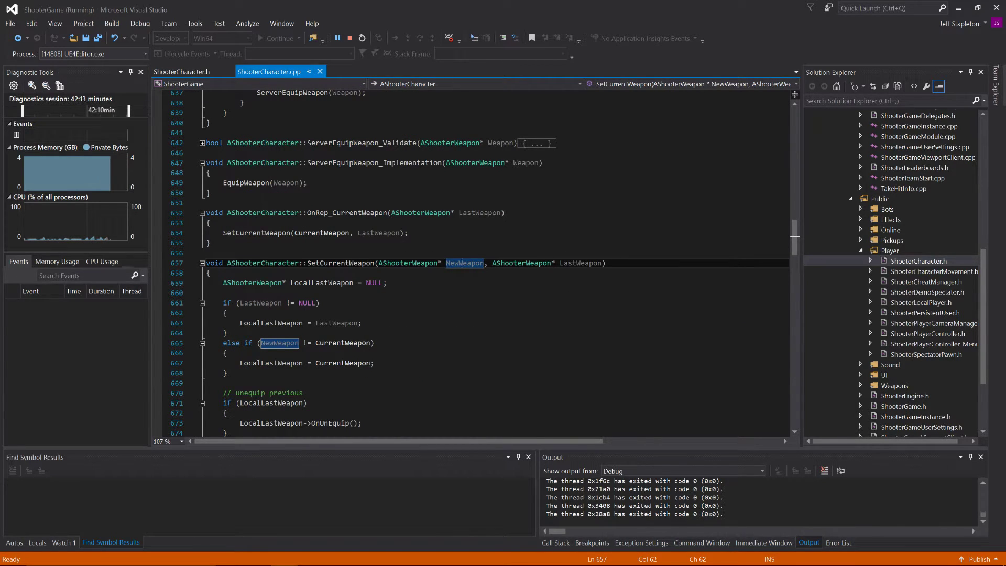
pyautogui.doubleClick(346, 213)
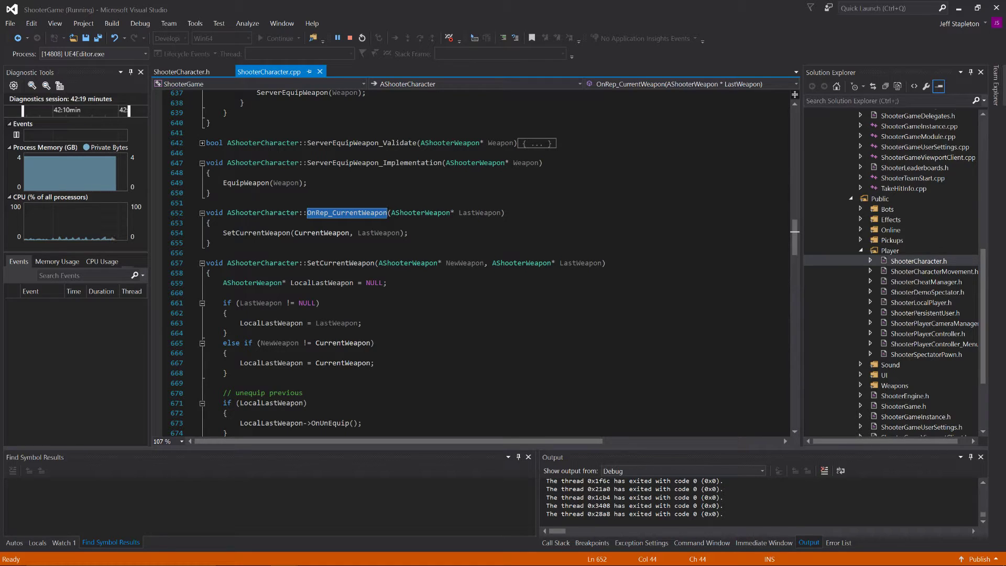
pyautogui.click(188, 72)
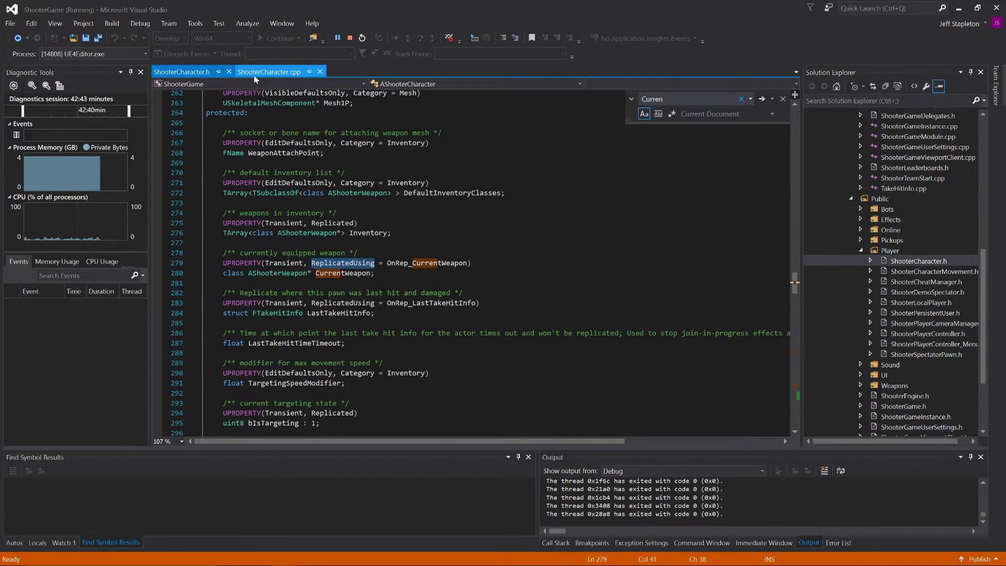
# Step: Return to ShooterCharacter.cpp and review OnRep_CurrentWeapon together with the unequip and equip sections of SetCurrentWeapon
pyautogui.click(269, 72)
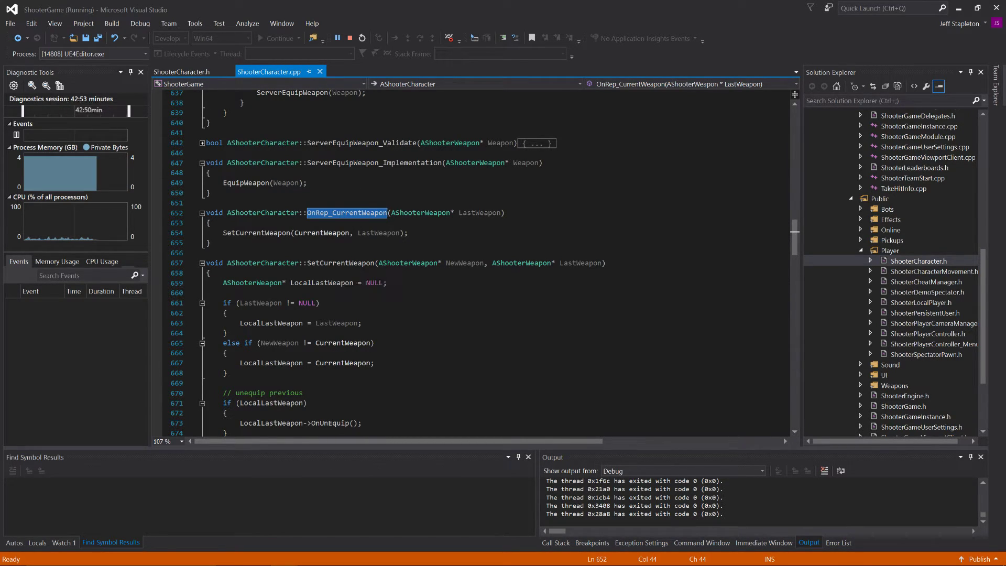
pyautogui.scroll(-6, 472, 263)
pyautogui.scroll(4, 472, 263)
pyautogui.scroll(-7, 472, 263)
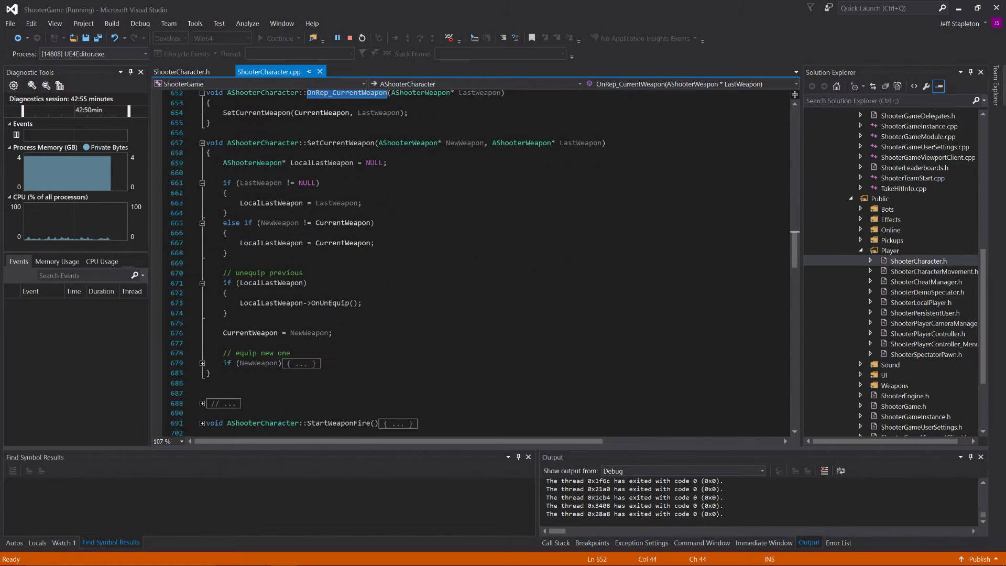
pyautogui.scroll(5, 472, 263)
pyautogui.scroll(5, 472, 263)
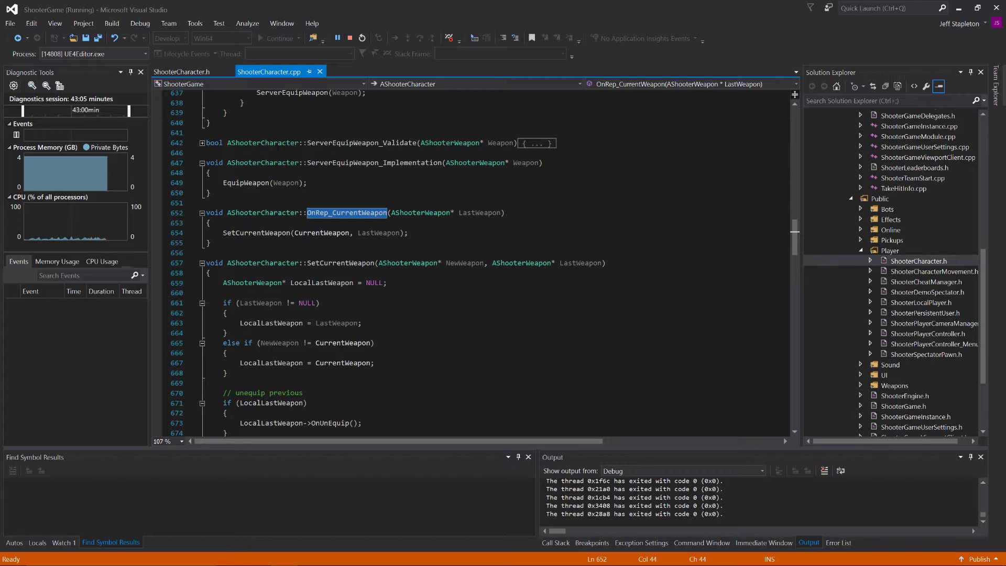
# Step: Find the SpawnDefaultInventory function in ShooterCharacter.cpp and expand it
pyautogui.scroll(20, 472, 262)
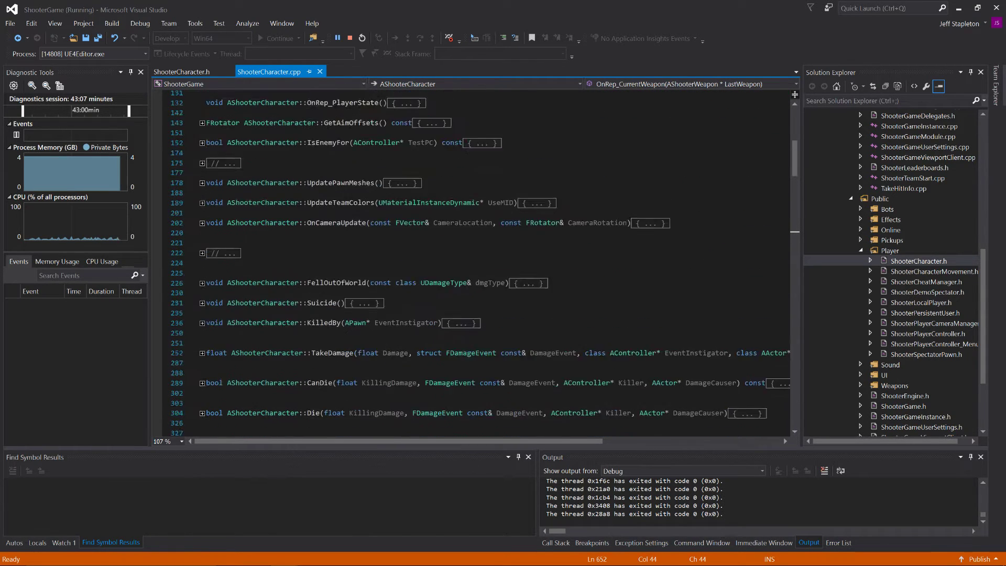
pyautogui.scroll(5, 481, 263)
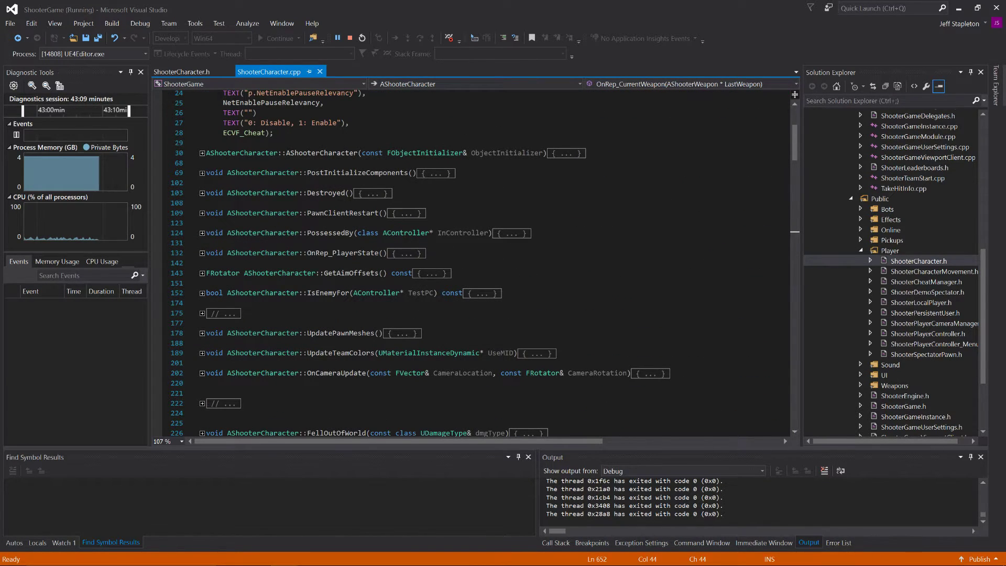
pyautogui.scroll(-6, 471, 262)
pyautogui.scroll(-5, 471, 262)
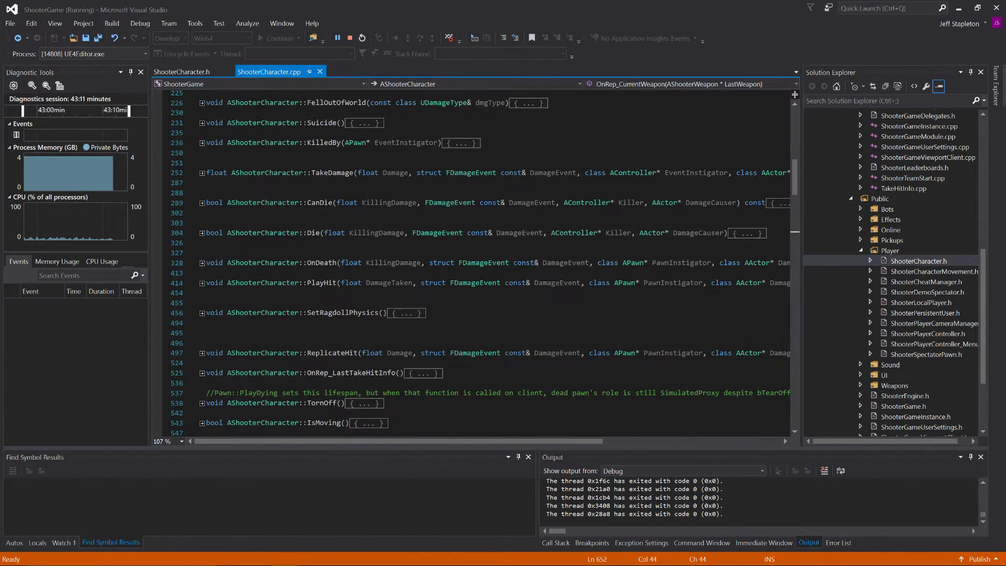
pyautogui.scroll(-3, 472, 262)
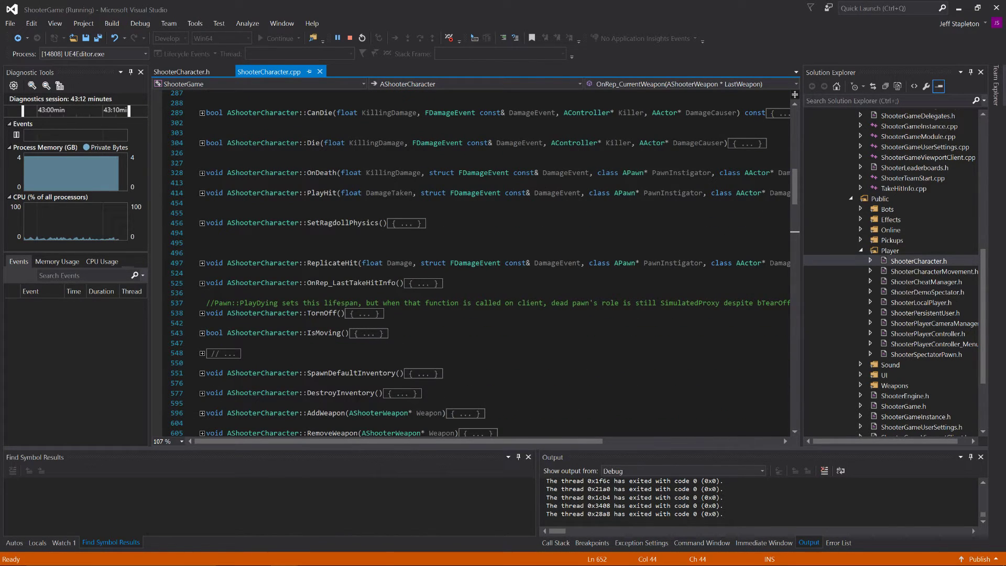
pyautogui.click(201, 373)
# Step: Expand SpawnDefaultInventory's ROLE_Authority check, NumWeaponClasses loop with its DefaultInventoryClasses condition, and Inventory.Num() > 0 block
pyautogui.scroll(-3, 201, 373)
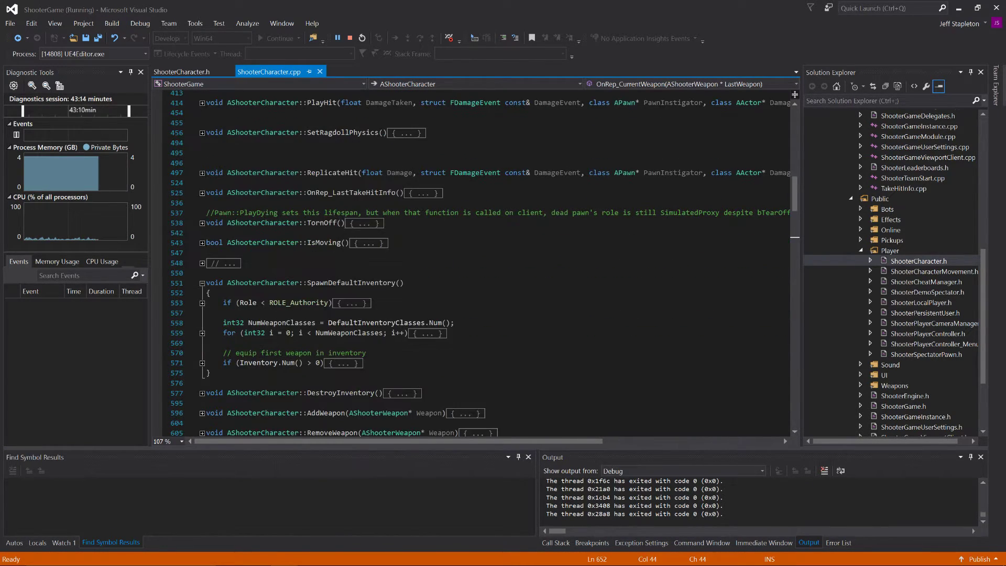
pyautogui.click(202, 303)
pyautogui.scroll(-4, 202, 309)
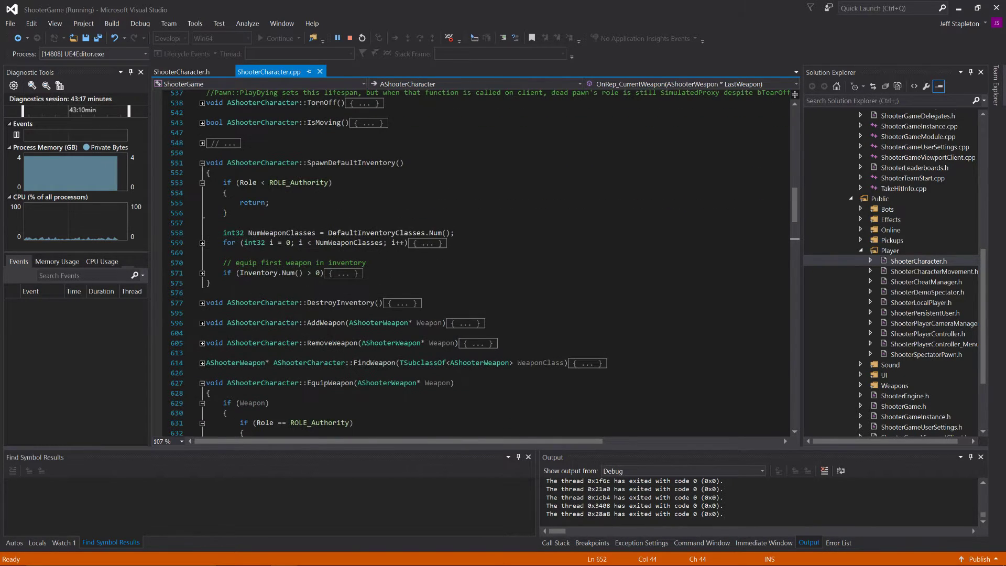
pyautogui.click(202, 243)
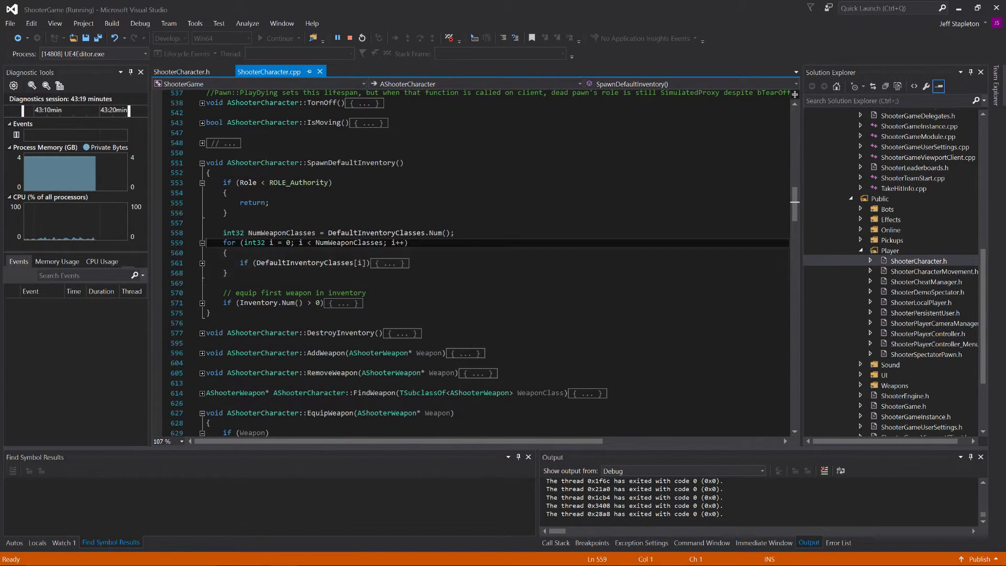
pyautogui.click(202, 263)
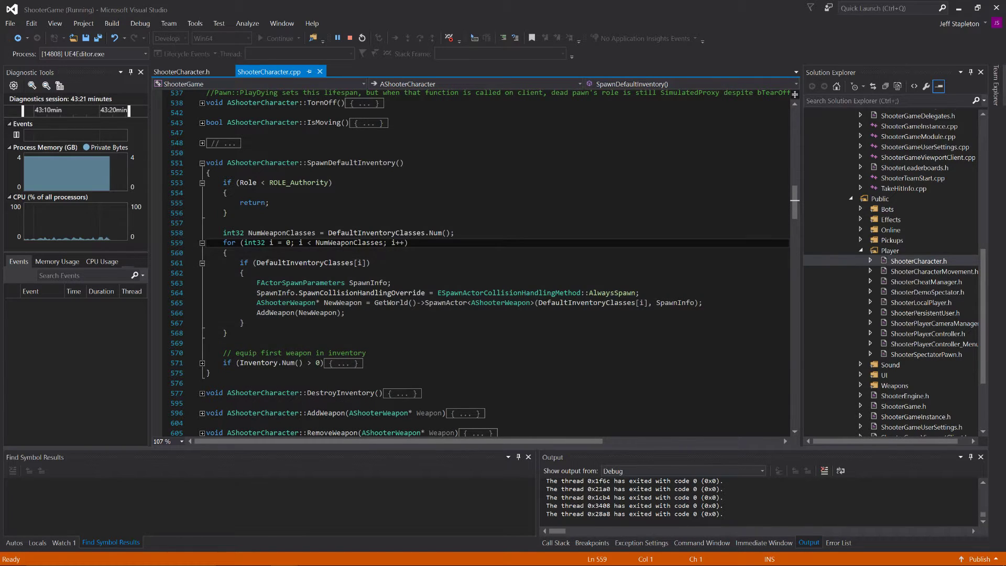
pyautogui.click(201, 362)
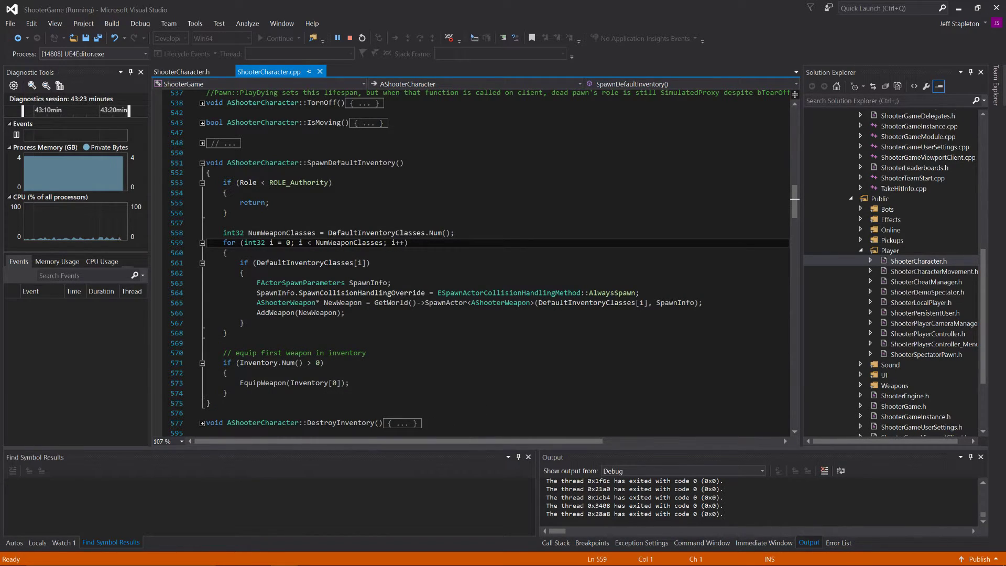
# Step: Highlight the early-return Role < ROLE_Authority block in SpawnDefaultInventory and its Role variable
pyautogui.moveTo(228, 212); pyautogui.dragTo(206, 183)
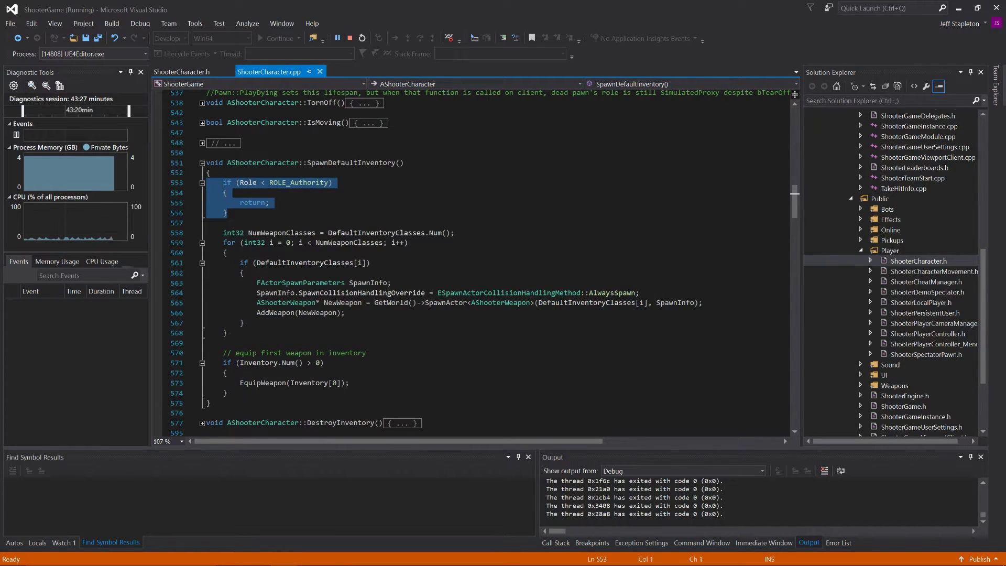
pyautogui.click(252, 213)
pyautogui.doubleClick(248, 183)
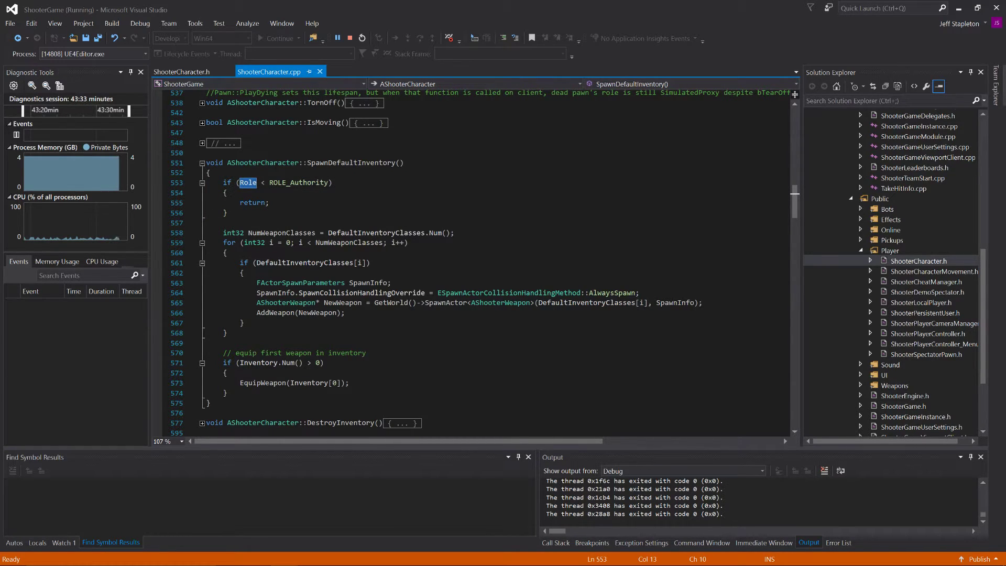
# Step: Switch to the ActOfPardon project and expand the SpawnInventory function in XLCharacter.cpp
pyautogui.hotkey('alt', 'Tab')
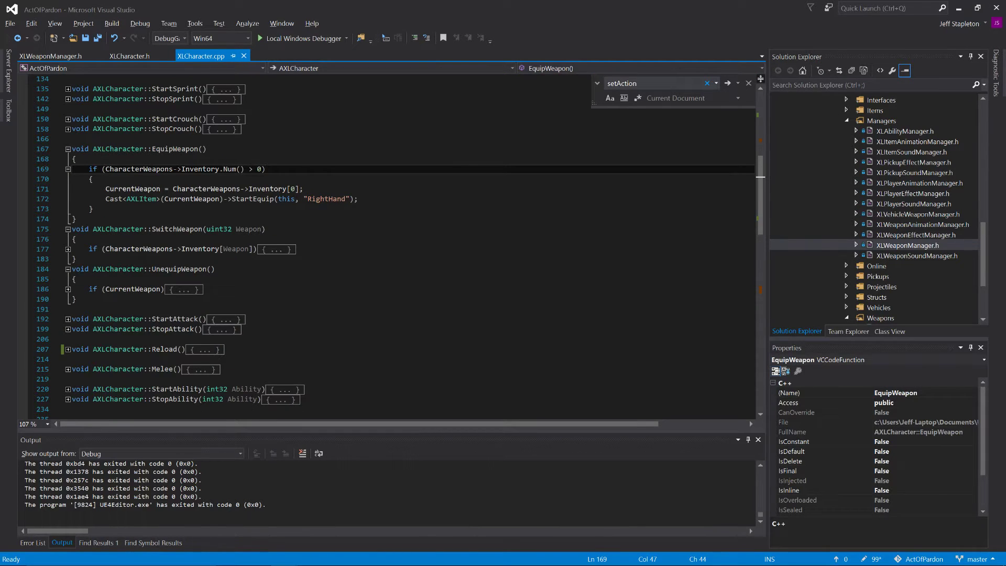
pyautogui.scroll(9, 387, 247)
pyautogui.scroll(-8, 388, 246)
pyautogui.scroll(-7, 44, 280)
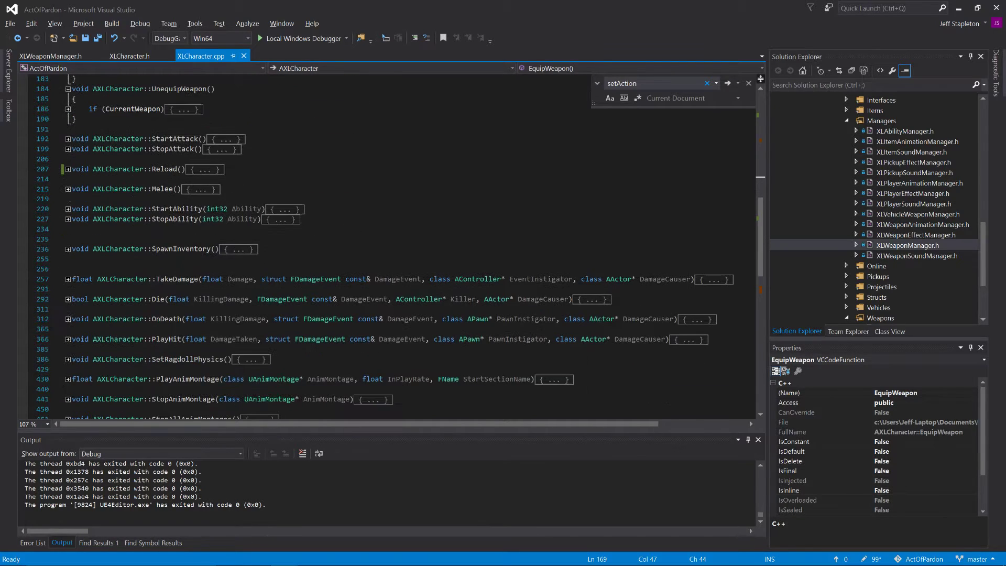
pyautogui.click(67, 250)
pyautogui.scroll(-3, 67, 254)
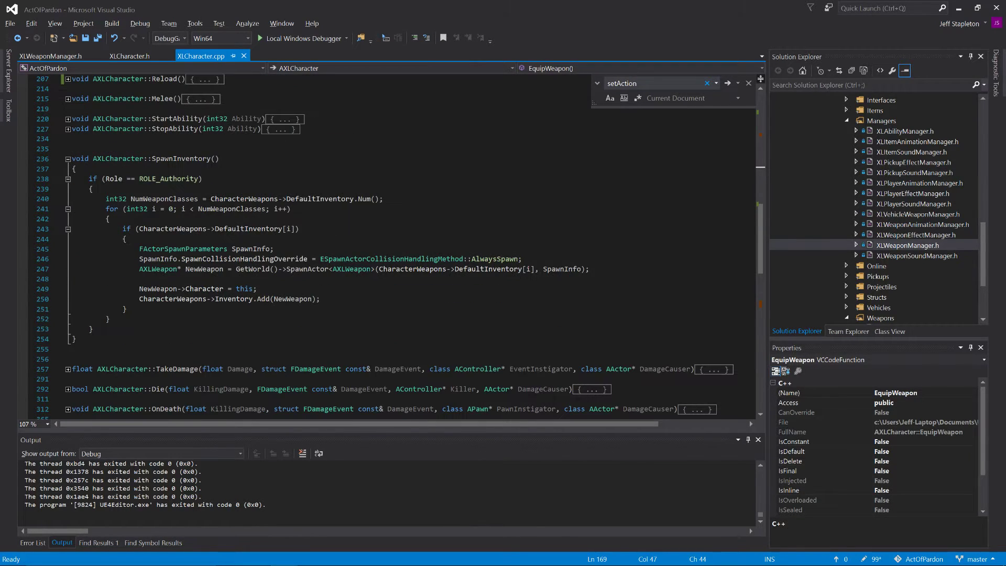
# Step: Highlight the Role == ROLE_Authority condition in SpawnInventory and review it alongside the weapon functions above
pyautogui.moveTo(89, 179); pyautogui.dragTo(232, 269)
pyautogui.click(89, 329)
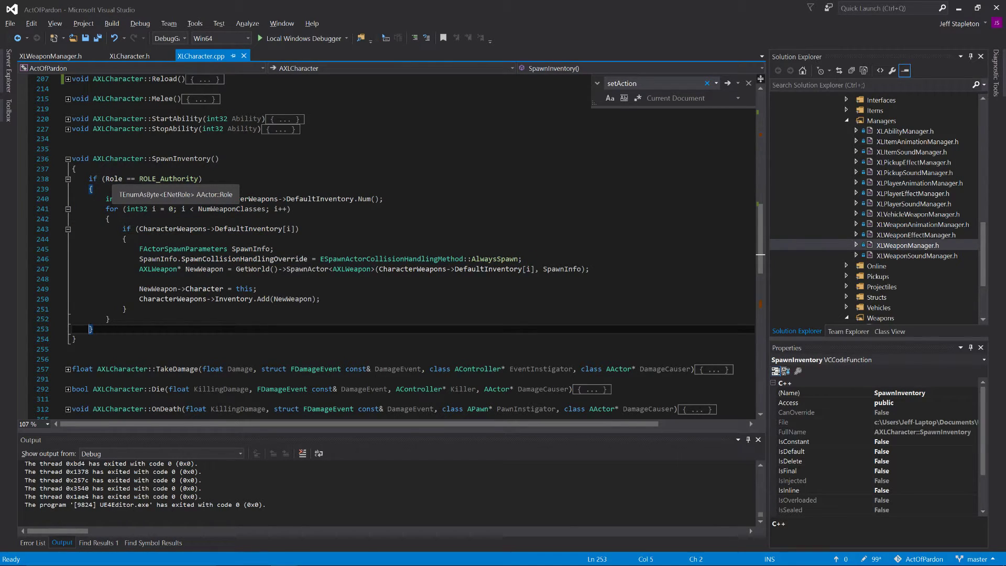
pyautogui.click(89, 179)
pyautogui.hotkey('shift', 'End')
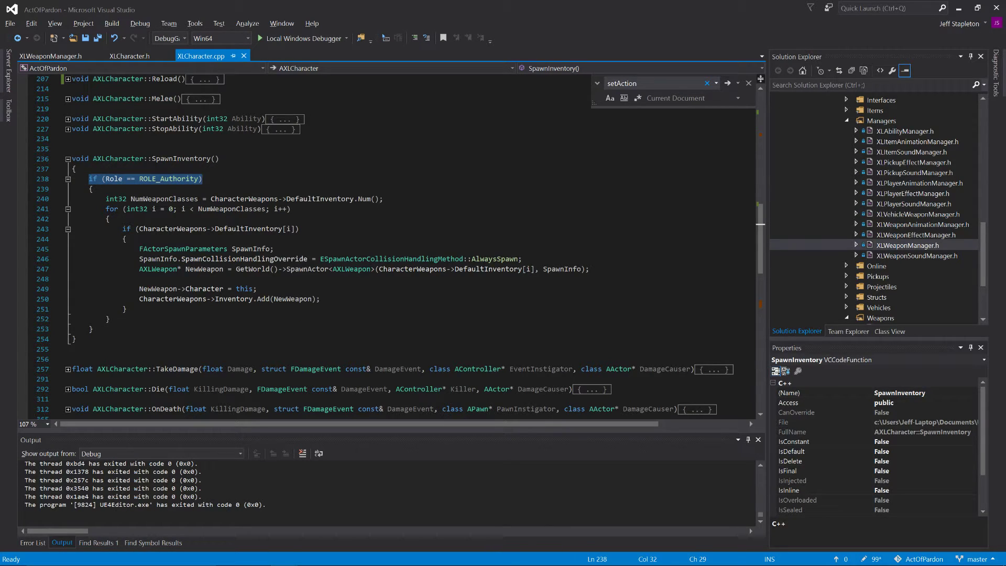
pyautogui.scroll(3, 367, 357)
pyautogui.scroll(6, 367, 357)
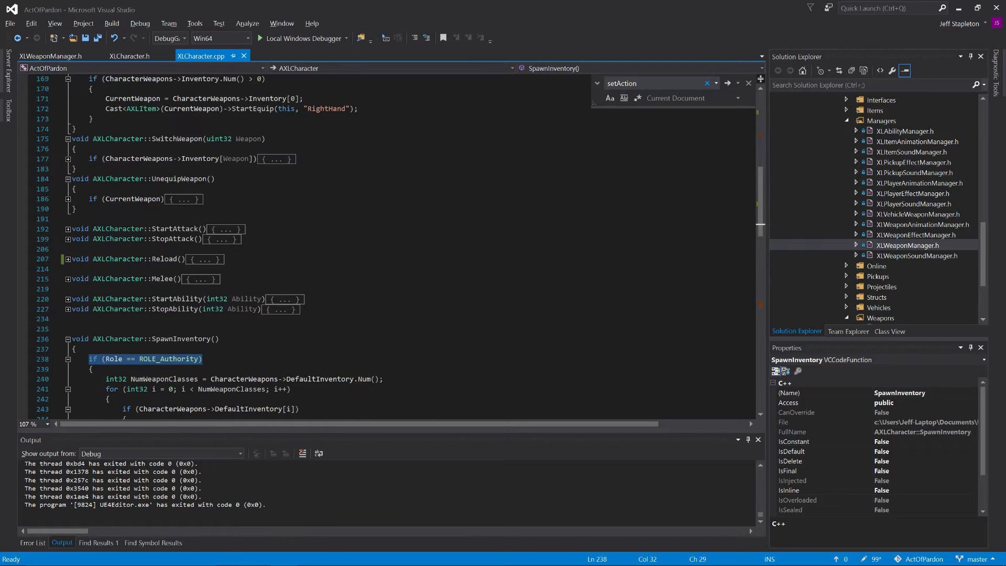
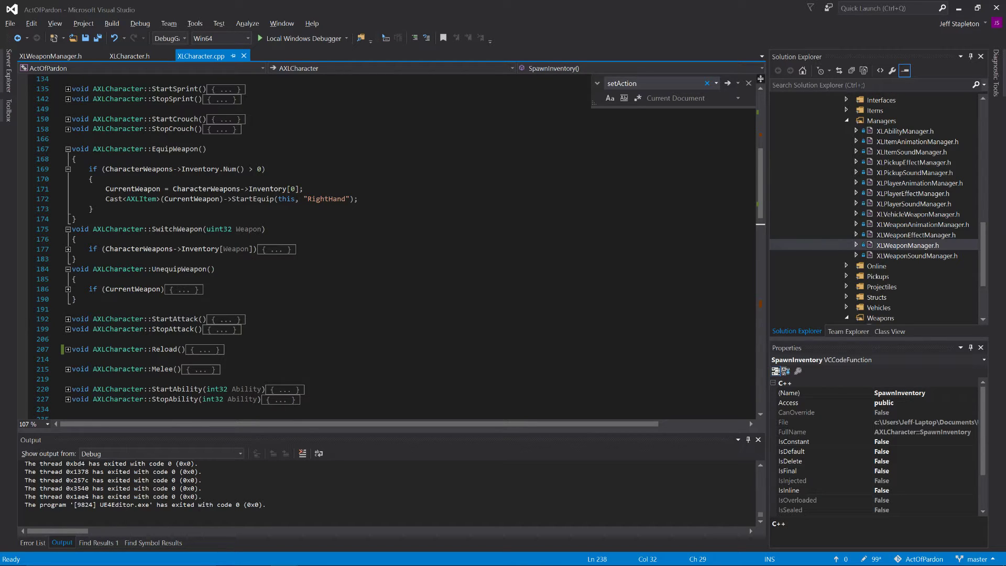
# Step: Expand the SetActionState function in XLCharacter.cpp together with its if and else blocks
pyautogui.scroll(-15, 388, 246)
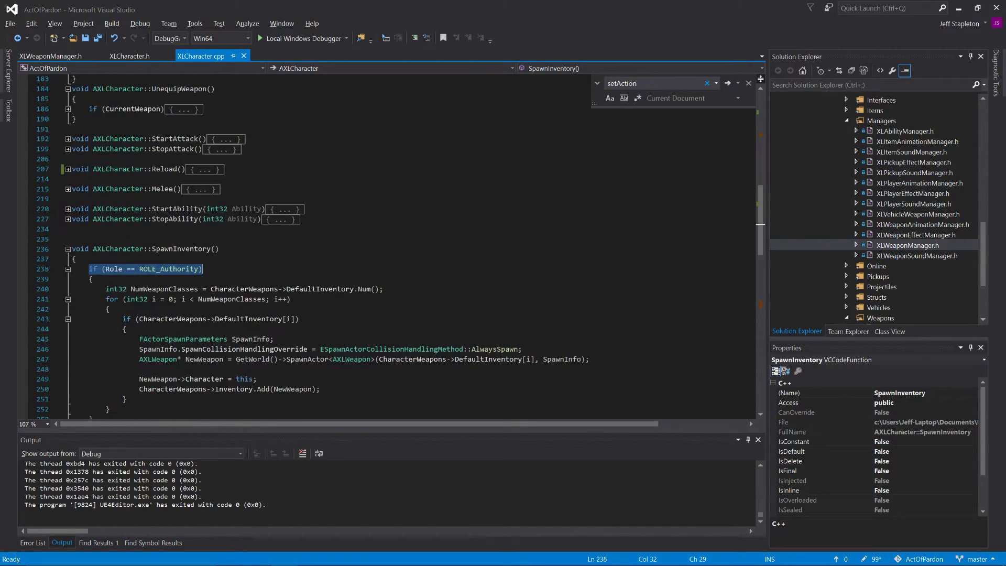
pyautogui.scroll(-3, 46, 239)
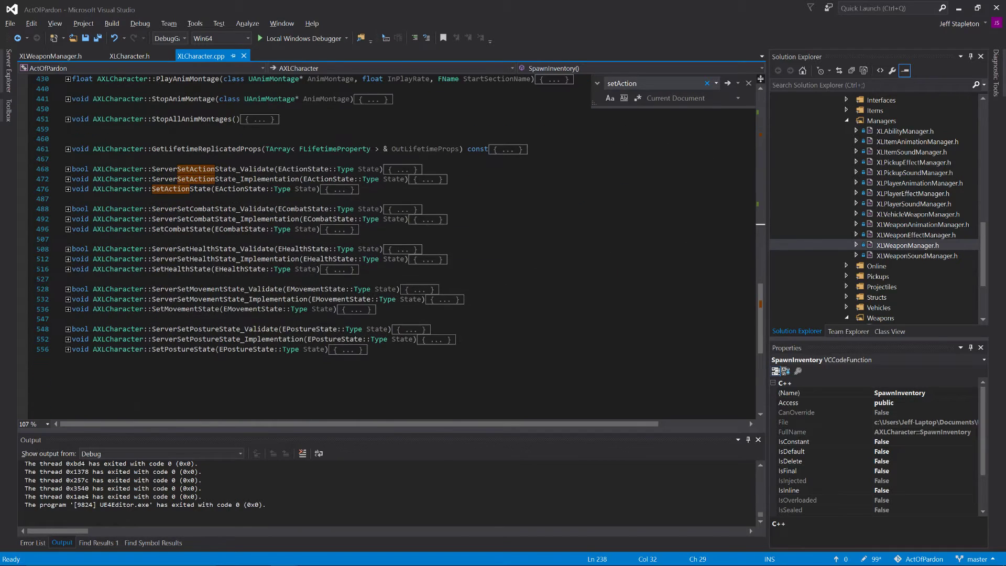
pyautogui.click(68, 189)
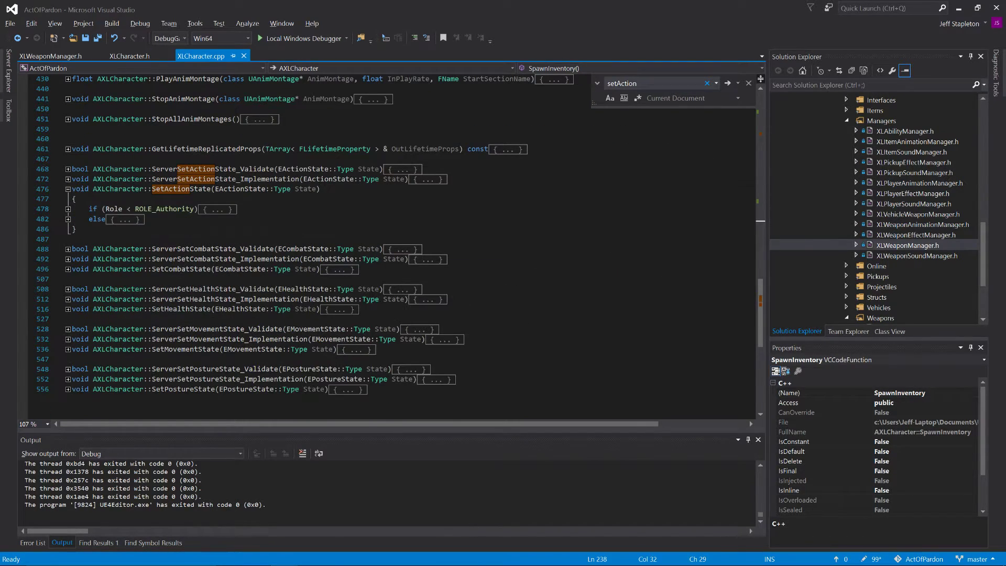
pyautogui.click(68, 208)
pyautogui.click(67, 249)
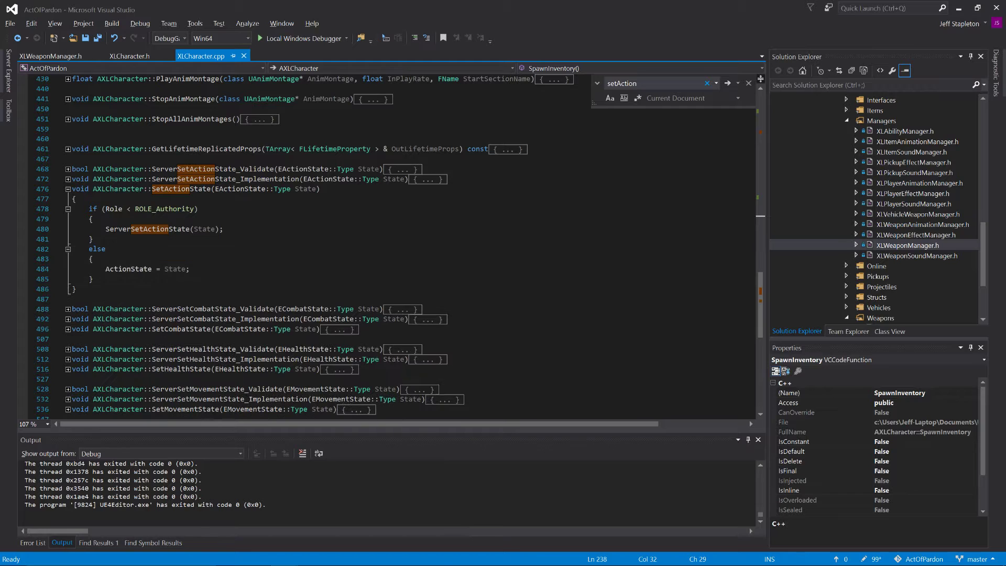
# Step: Copy the Role < ROLE_Authority if/else block from SetActionState to the start of the EquipWeapon function body
pyautogui.moveTo(93, 279); pyautogui.dragTo(72, 209)
pyautogui.hotkey('ctrl', 'c')
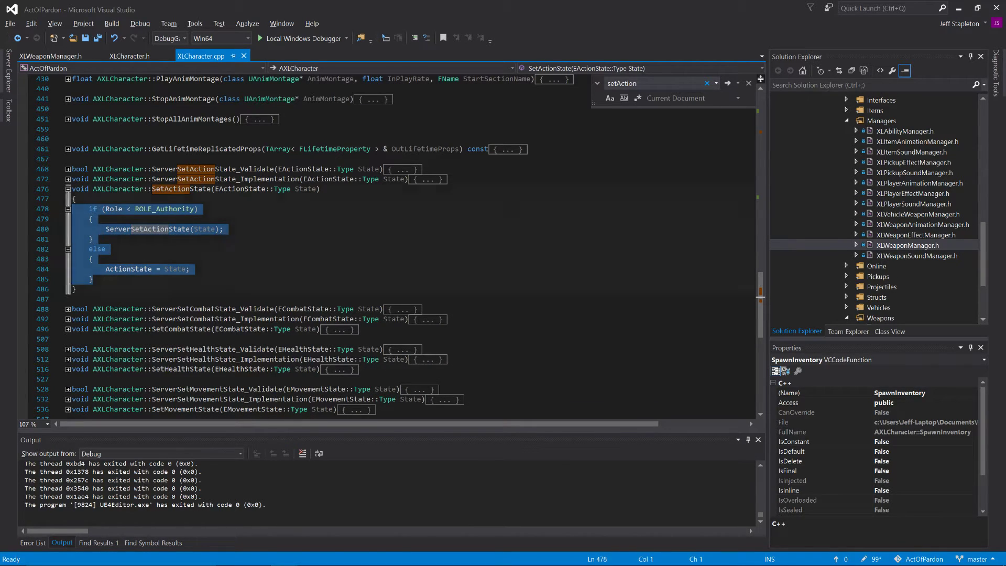
pyautogui.scroll(20, 59, 206)
pyautogui.scroll(2, 388, 246)
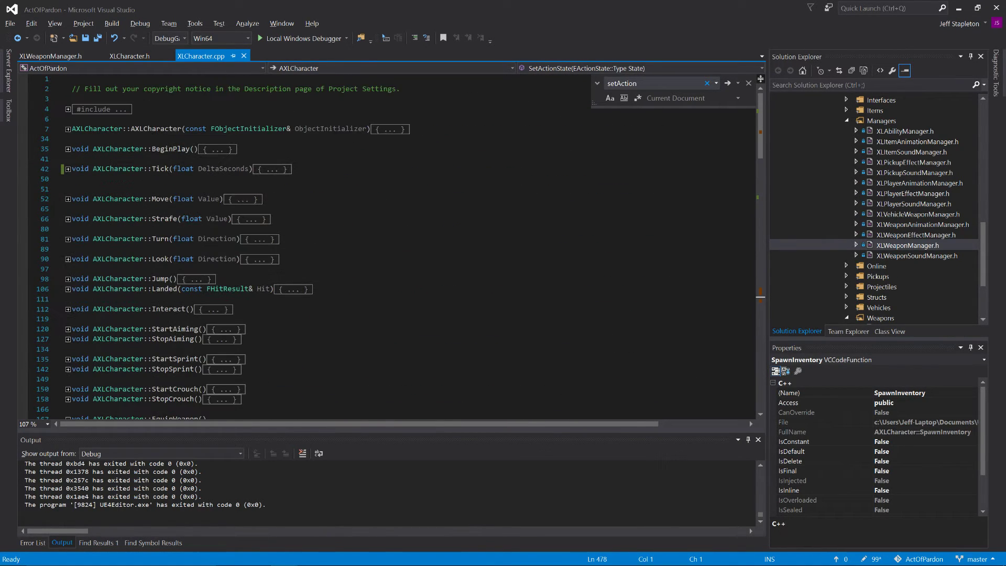
pyautogui.scroll(-7, 387, 246)
pyautogui.click(77, 189)
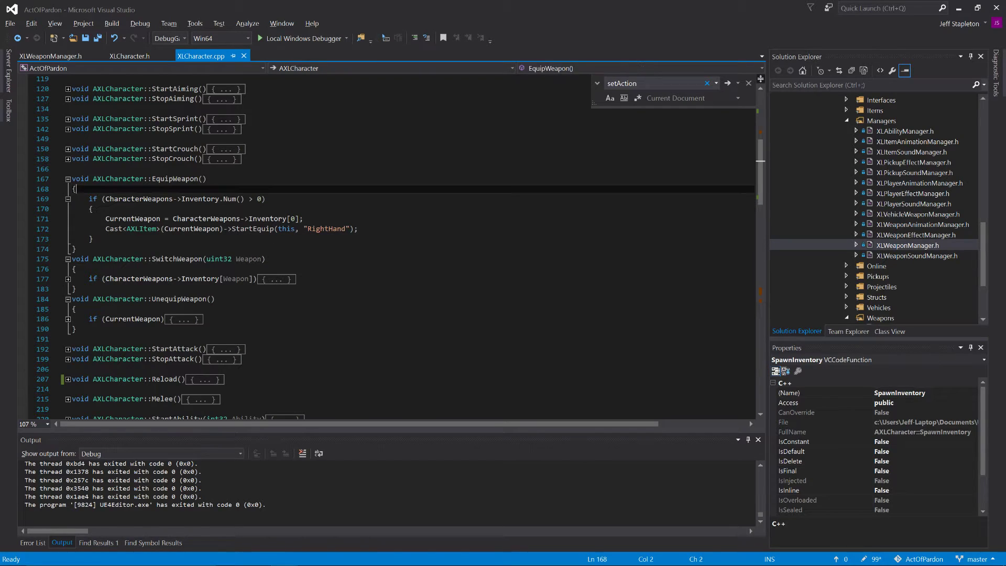
pyautogui.press('Return')
pyautogui.hotkey('ctrl', 'v')
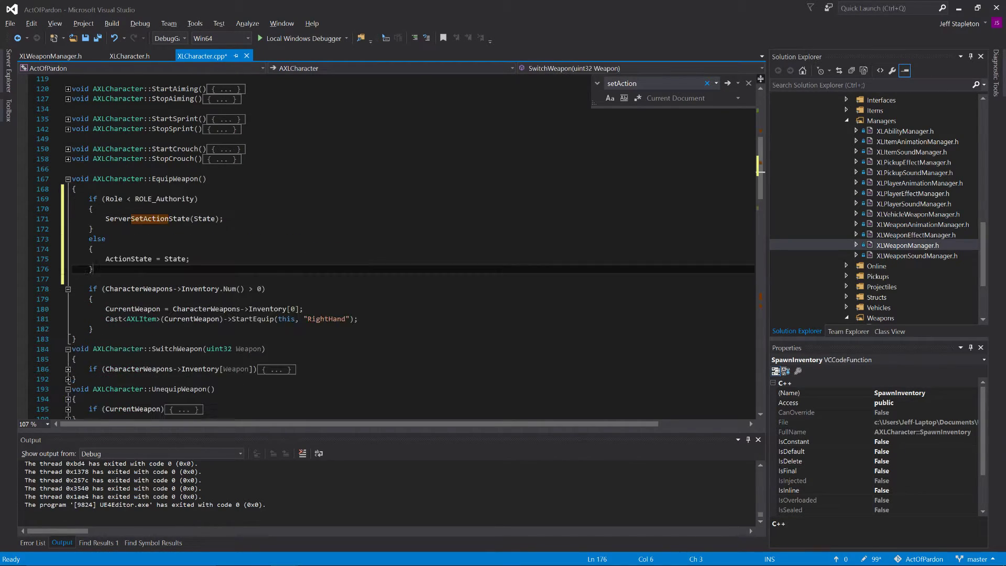
# Step: Delete the ServerSetActionState(State) and ActionState = State lines from the if/else block in EquipWeapon
pyautogui.tripleClick(155, 221)
pyautogui.press('BackSpace')
pyautogui.click(152, 249)
pyautogui.tripleClick(153, 248)
pyautogui.press('BackSpace')
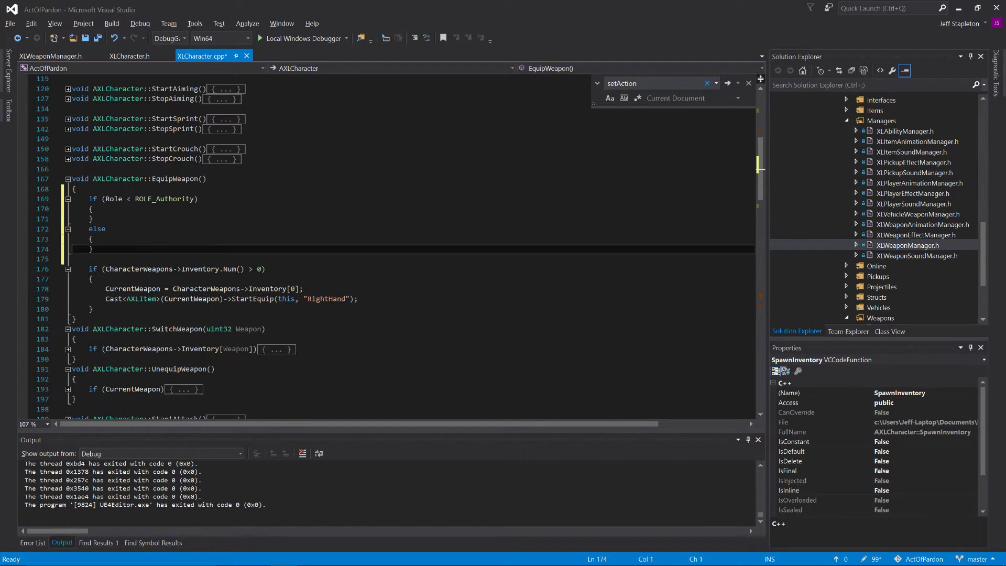
# Step: Move EquipWeapon's inventory check block into the else branch, leave an empty line in the if branch, and remove the leftover blank lines
pyautogui.moveTo(93, 309); pyautogui.dragTo(57, 270)
pyautogui.hotkey('ctrl', 'c')
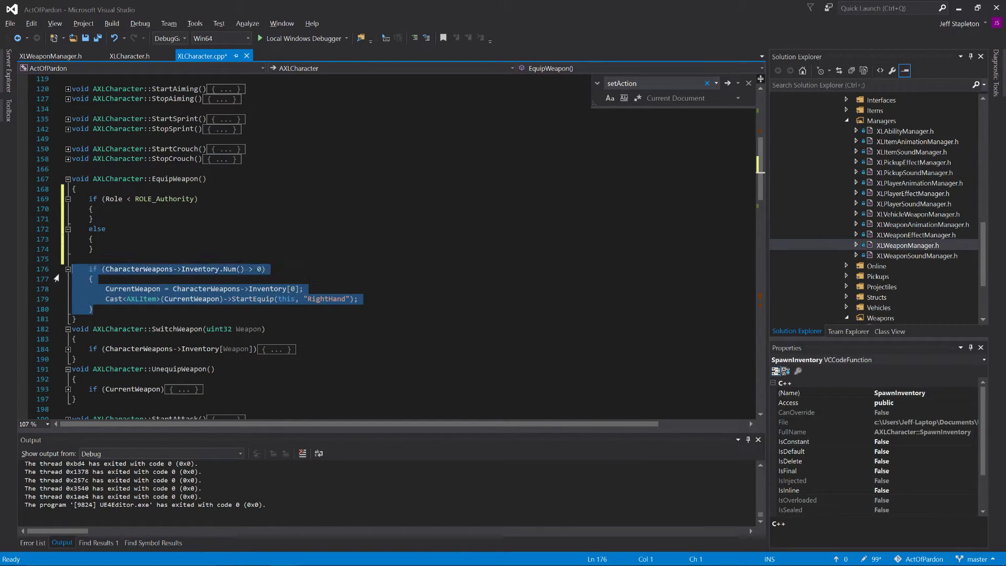
pyautogui.press('BackSpace')
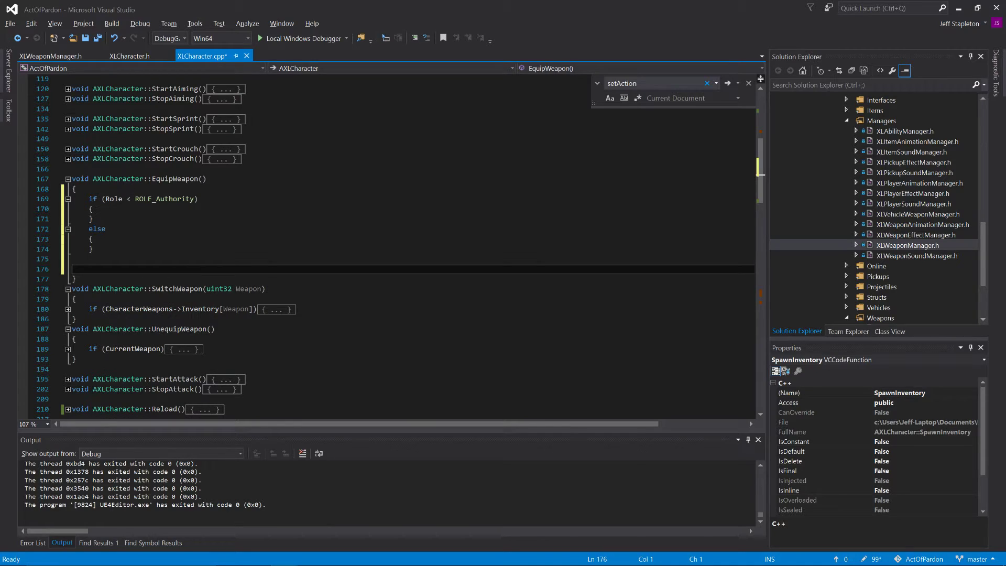
pyautogui.click(94, 209)
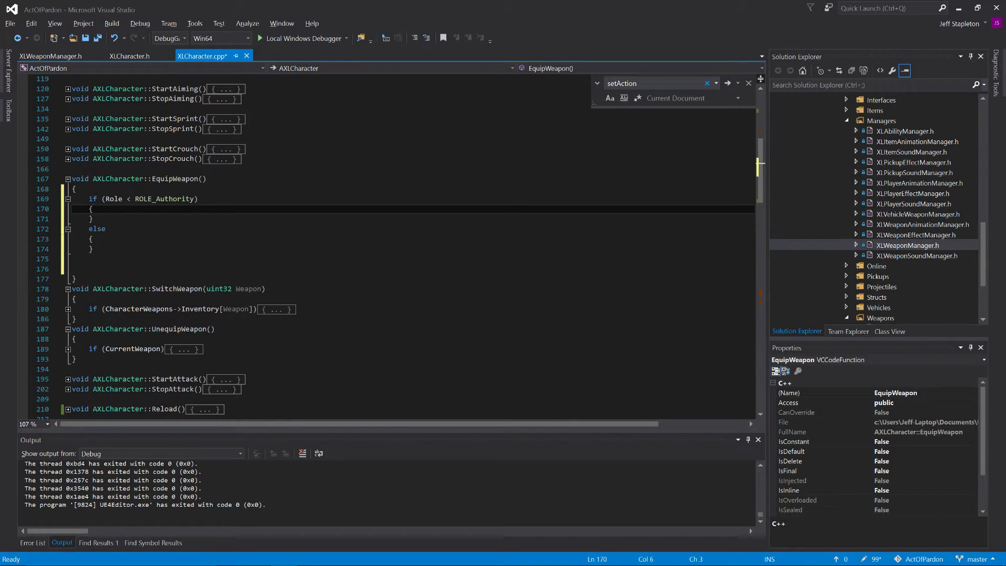
pyautogui.press('Return')
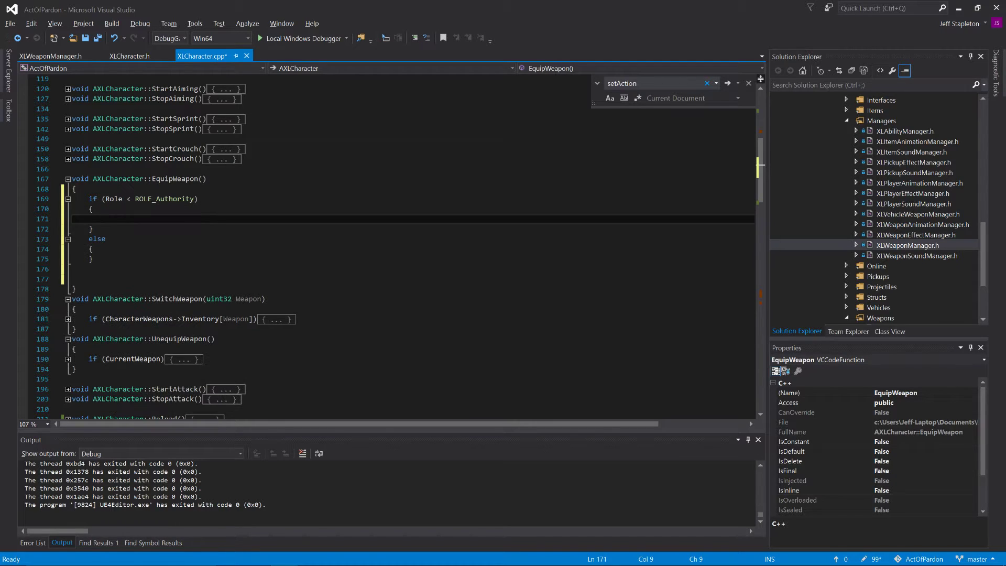
pyautogui.click(94, 249)
pyautogui.press('Return')
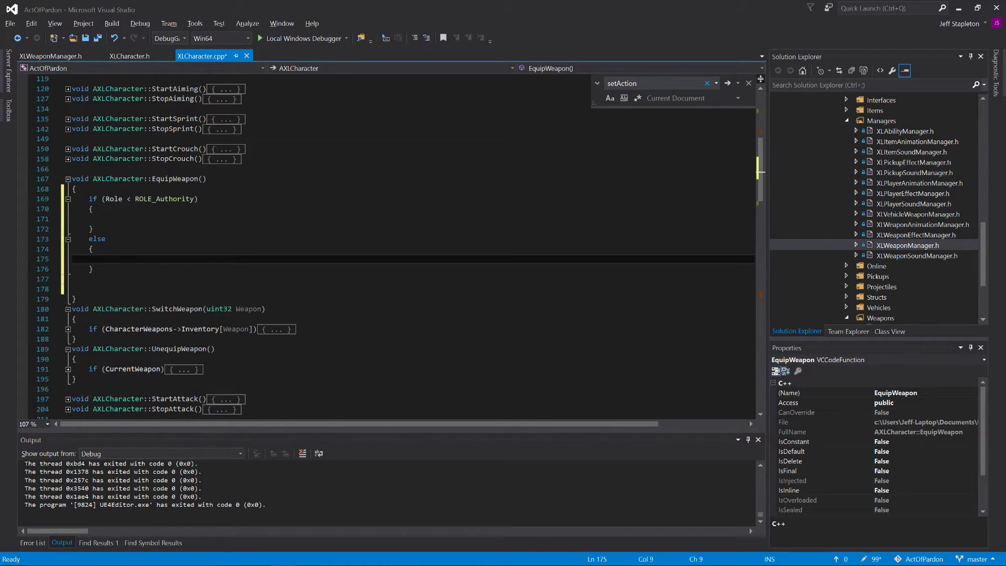
pyautogui.hotkey('ctrl', 'v')
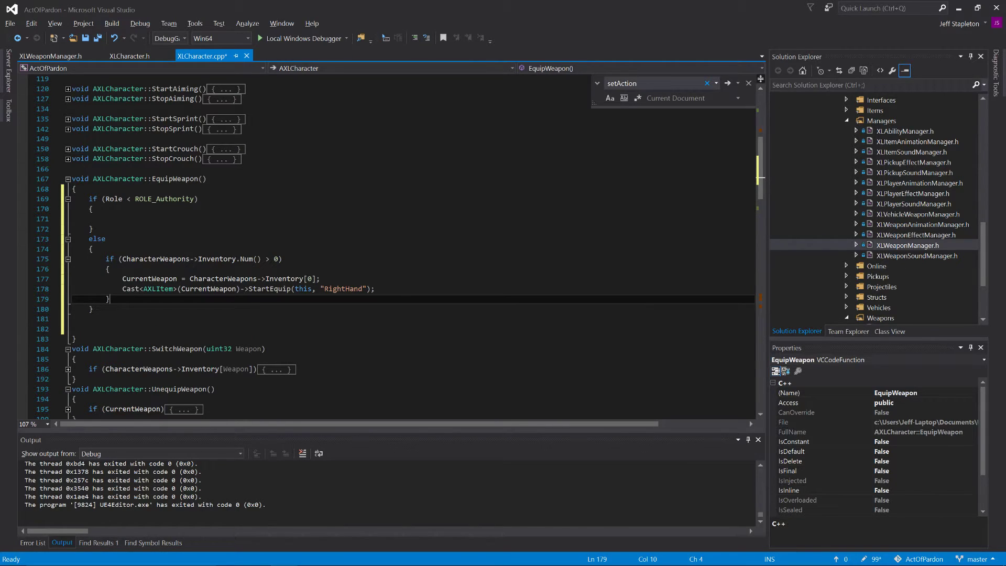
pyautogui.click(78, 329)
pyautogui.press('BackSpace')
pyautogui.press('BackSpace')
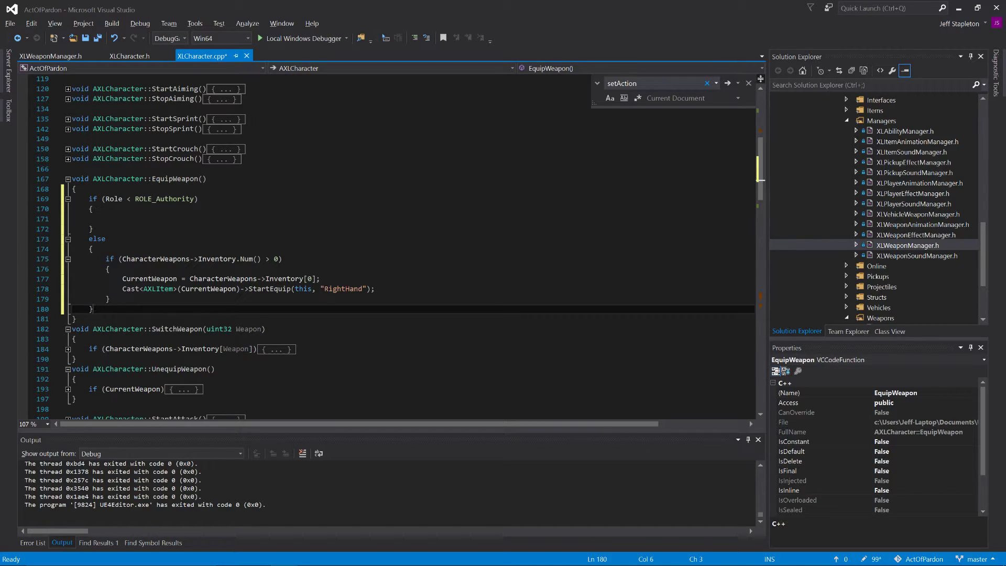
# Step: Copy the ServerSetActionState declaration and its UFUNCTION line from the Replication section of XLCharacter.h
pyautogui.click(131, 57)
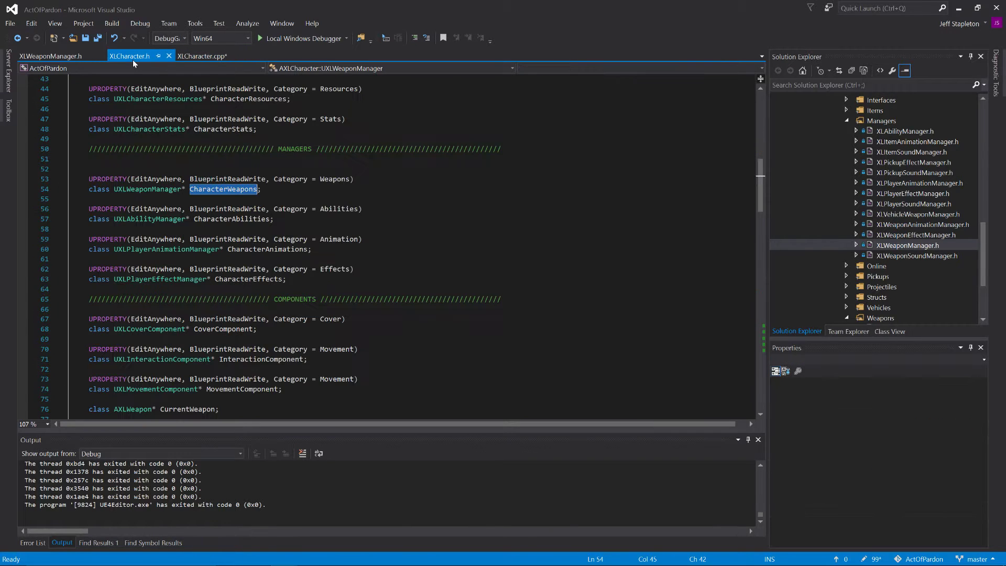
pyautogui.scroll(-20, 388, 252)
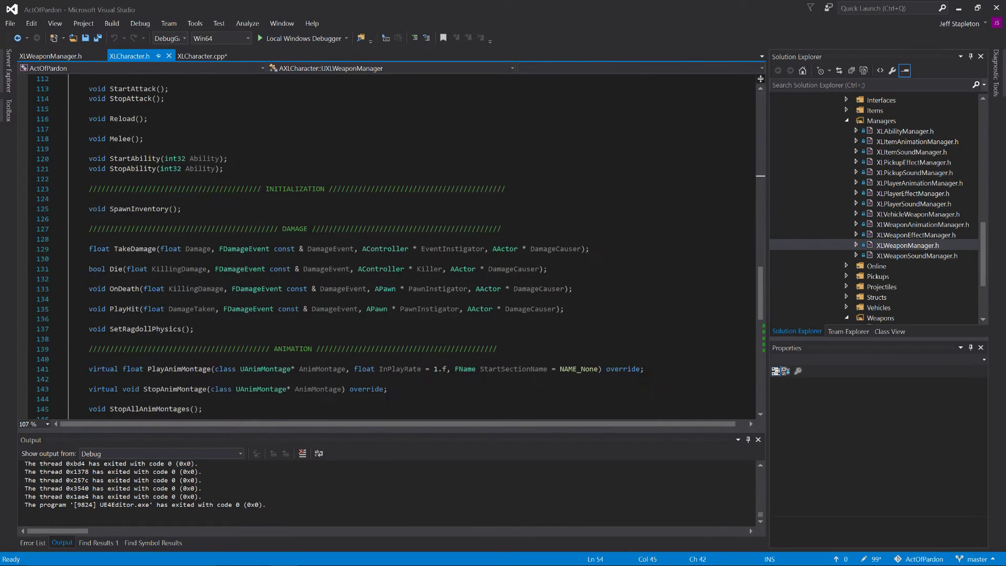
pyautogui.scroll(-5, 388, 252)
pyautogui.moveTo(308, 129); pyautogui.dragTo(72, 119)
pyautogui.hotkey('ctrl', 'c')
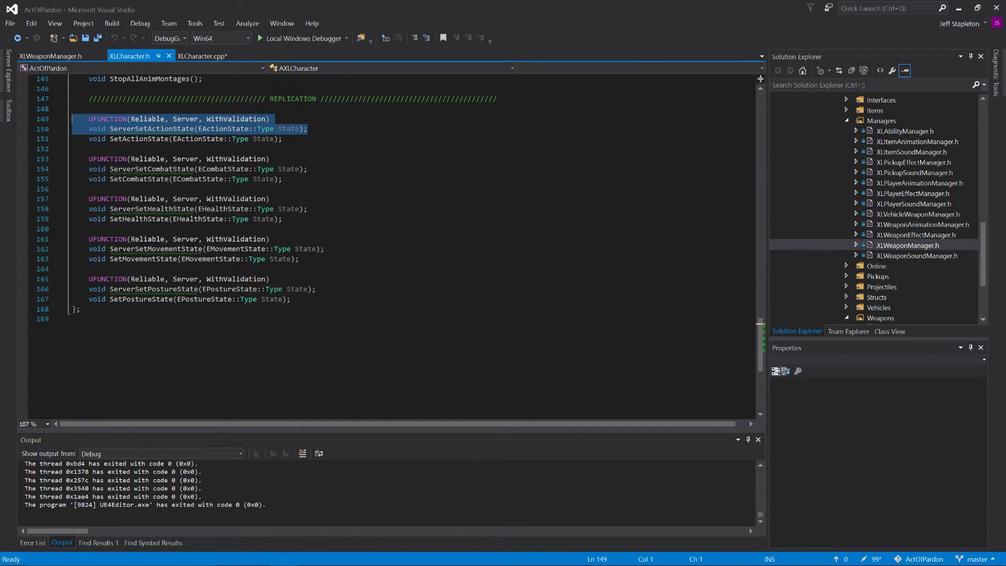
# Step: Paste the copied server declaration above EquipWeapon in the Input section and align its indentation with the UFUNCTION line
pyautogui.scroll(20, 388, 246)
pyautogui.scroll(1, 388, 247)
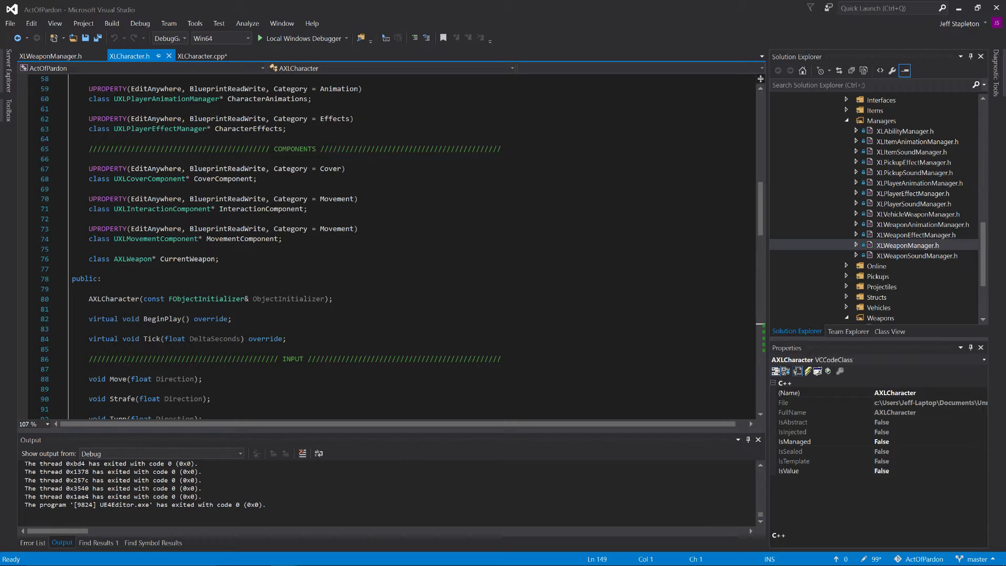
pyautogui.scroll(4, 388, 246)
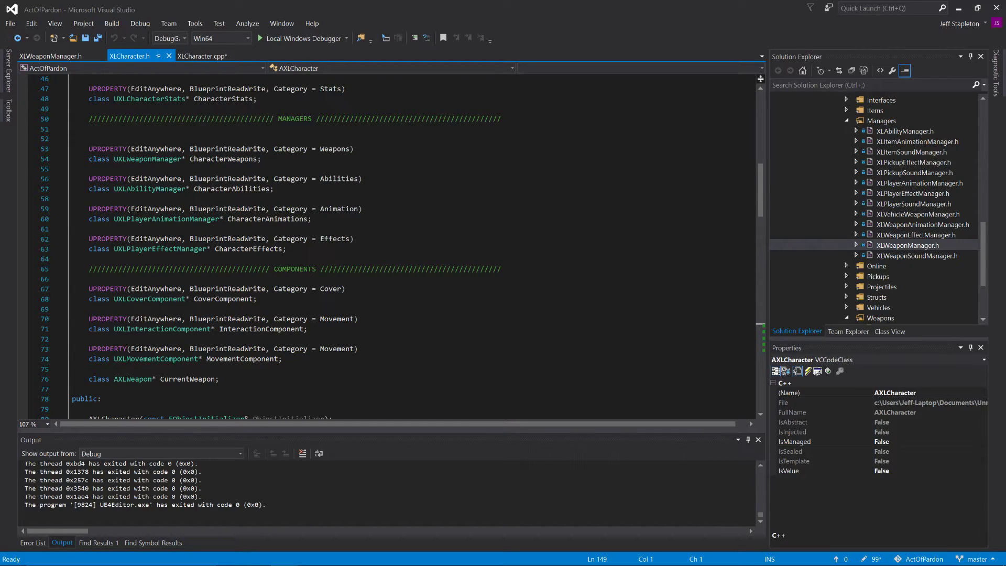
pyautogui.scroll(-4, 388, 247)
pyautogui.scroll(8, 387, 246)
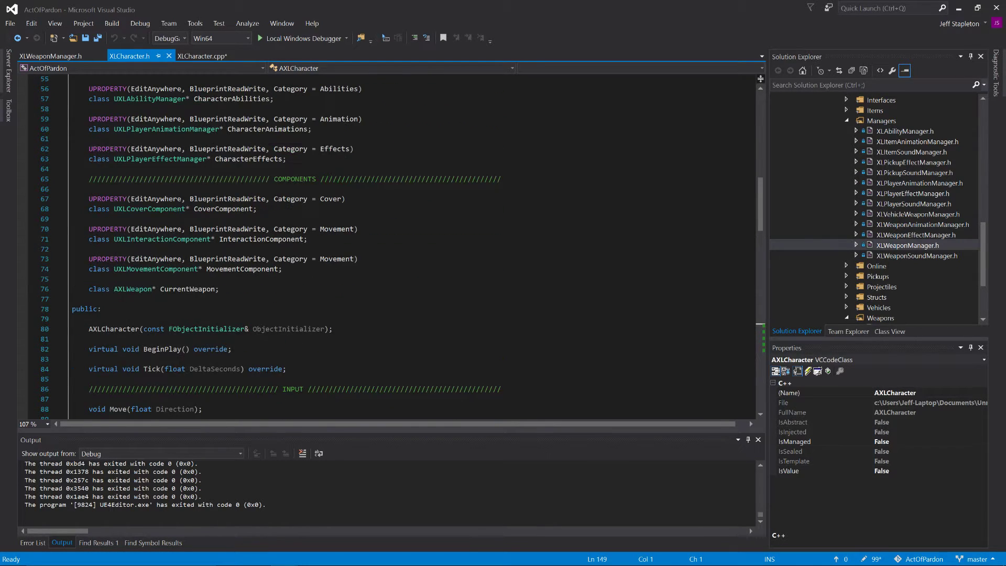
pyautogui.scroll(-12, 388, 246)
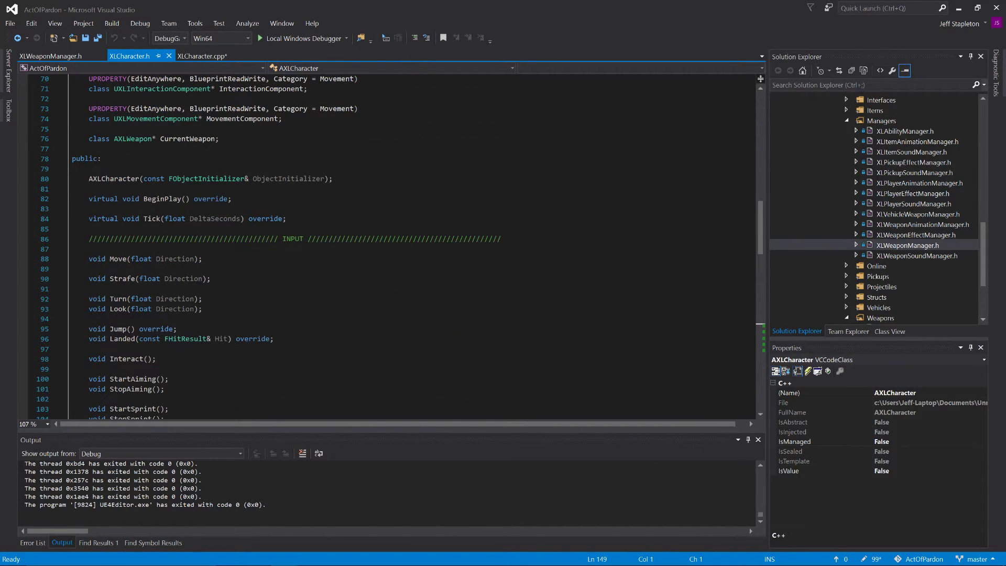
pyautogui.scroll(-11, 388, 247)
pyautogui.scroll(4, 388, 246)
pyautogui.scroll(-1, 387, 247)
pyautogui.click(131, 209)
pyautogui.click(131, 229)
pyautogui.click(89, 219)
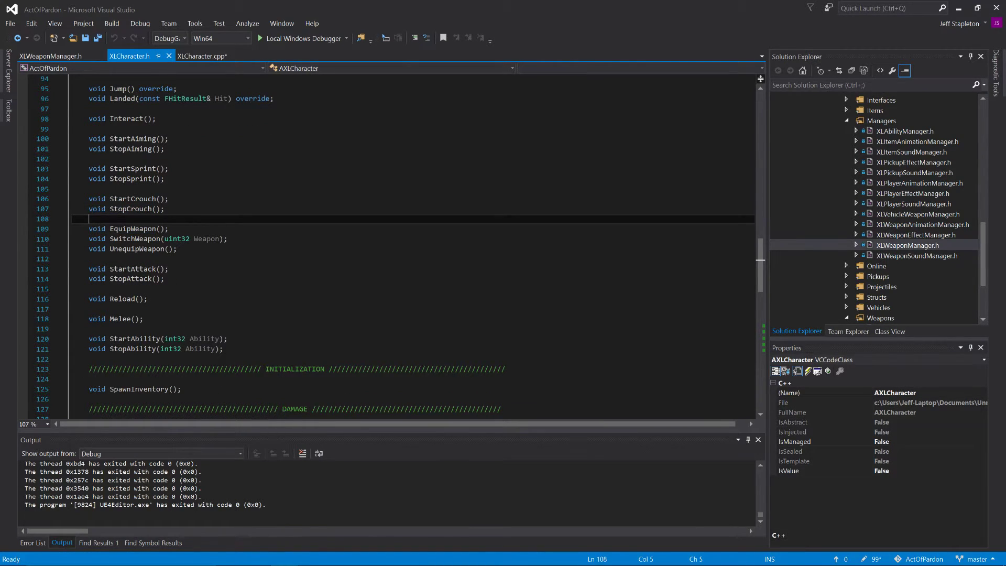
pyautogui.hotkey('ctrl', 'v')
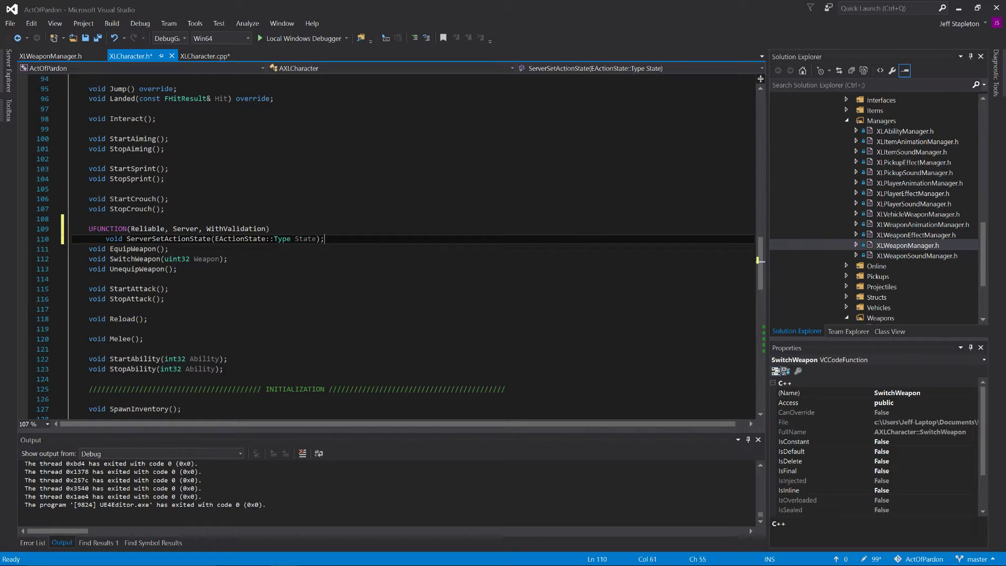
pyautogui.press('Home')
pyautogui.press('BackSpace')
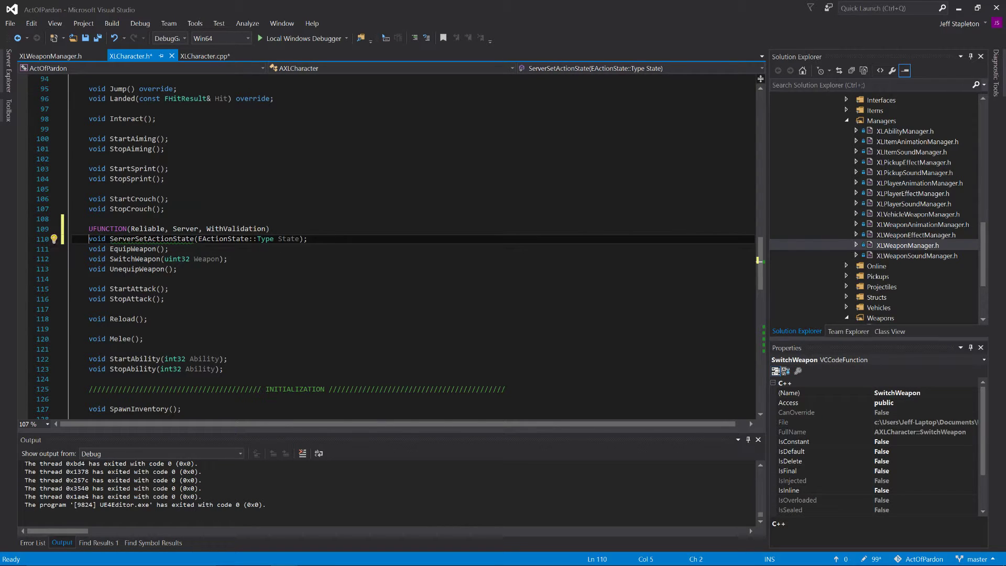
# Step: Rename the pasted function declaration to ServerEquipWeapon and save the header
pyautogui.doubleClick(189, 238)
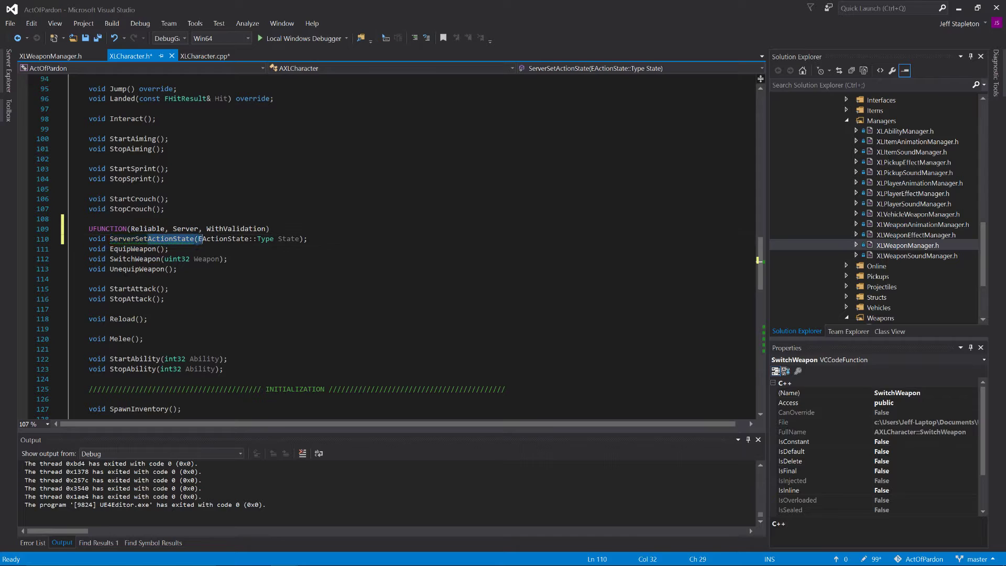
pyautogui.press('BackSpace')
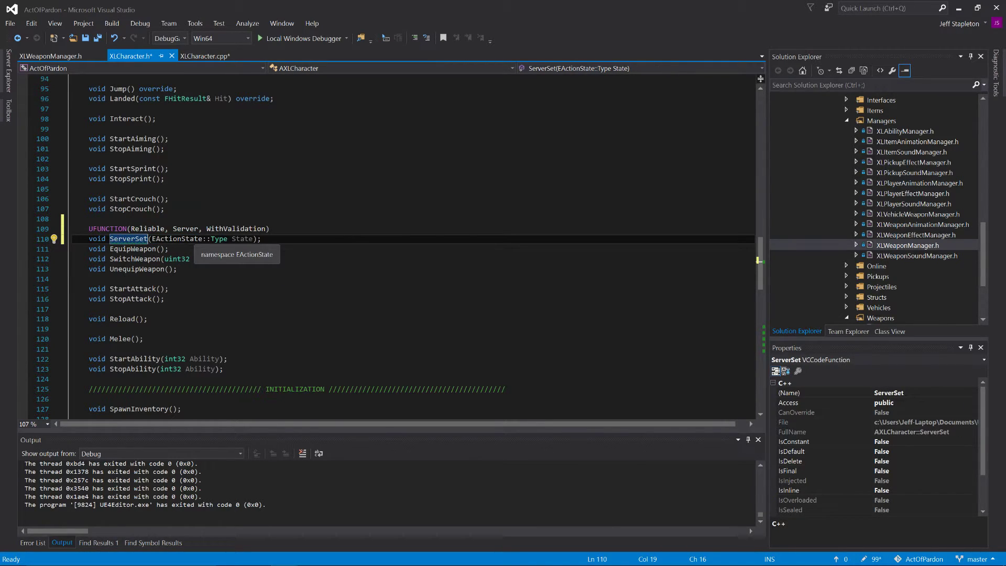
pyautogui.press('BackSpace')
pyautogui.press('BackSpace')
pyautogui.press('BackSpace')
pyautogui.write('EquipWeapon')
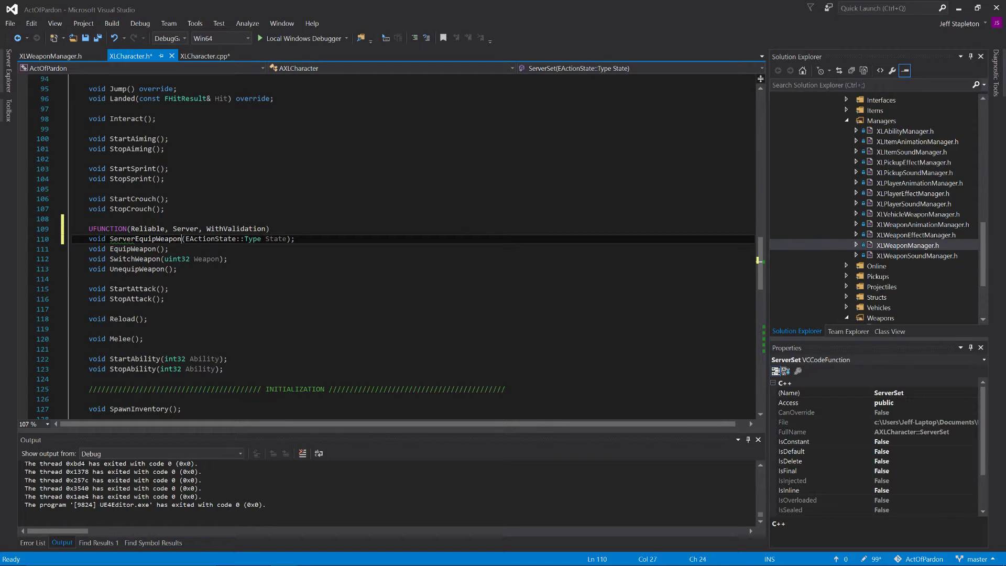
pyautogui.hotkey('ctrl', 's')
# Step: Remove the EActionState::Type State parameter from ServerEquipWeapon, keeping empty parentheses, and save the header
pyautogui.doubleClick(278, 241)
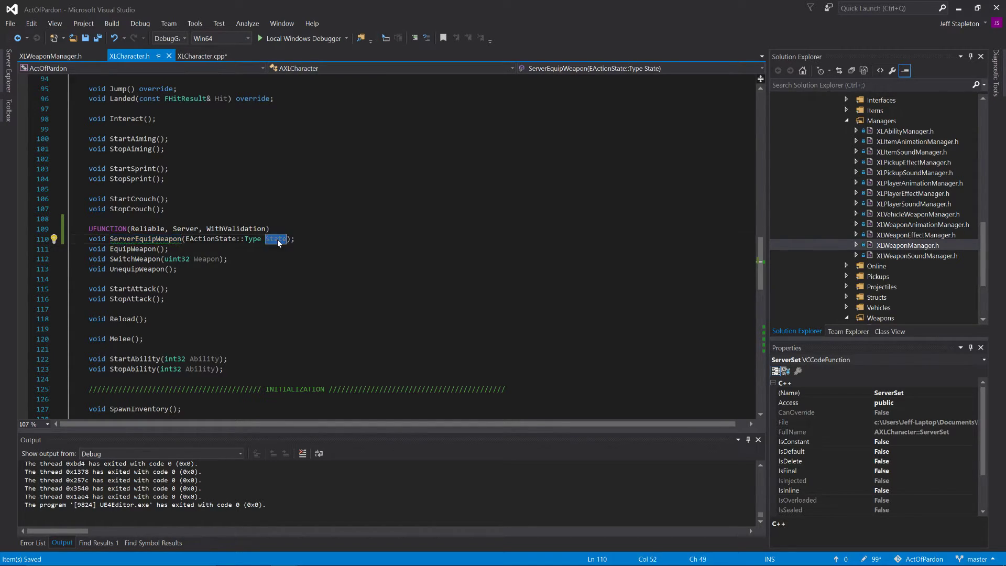
pyautogui.hotkey('ctrl', 'BackSpace')
pyautogui.hotkey('ctrl', 'BackSpace')
pyautogui.hotkey('ctrl', 'BackSpace')
pyautogui.hotkey('ctrl', 'BackSpace')
pyautogui.hotkey('ctrl', 'BackSpace')
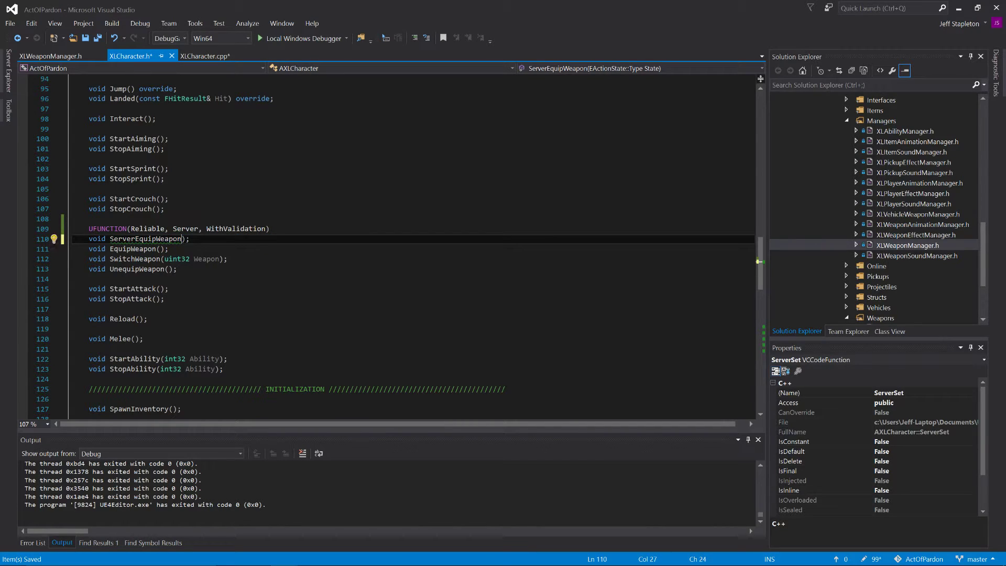
pyautogui.write('(')
pyautogui.hotkey('ctrl', 's')
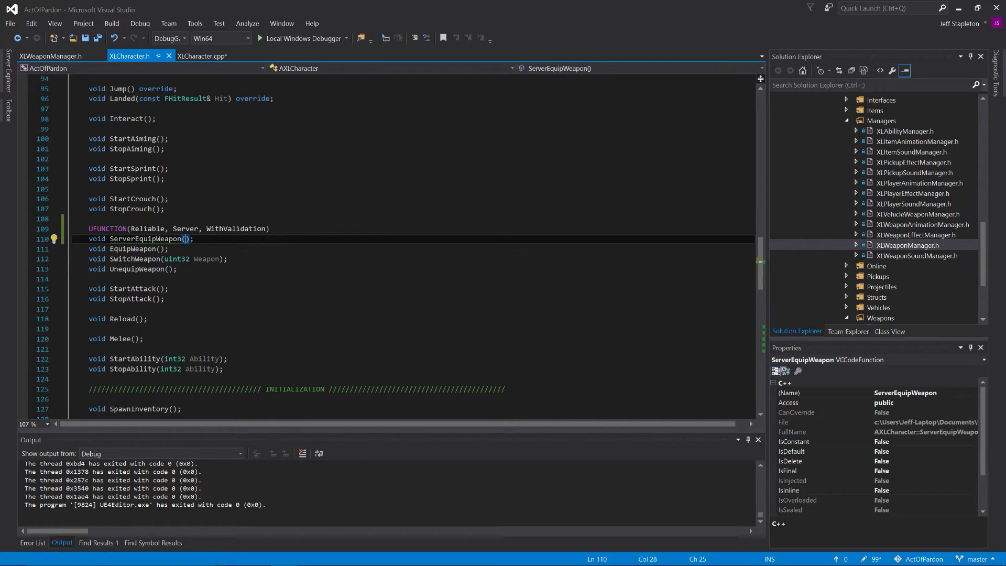
# Step: Copy ServerSetActionState's _Validate and _Implementation functions in XLCharacter.cpp and paste them directly above EquipWeapon
pyautogui.scroll(-15, 388, 246)
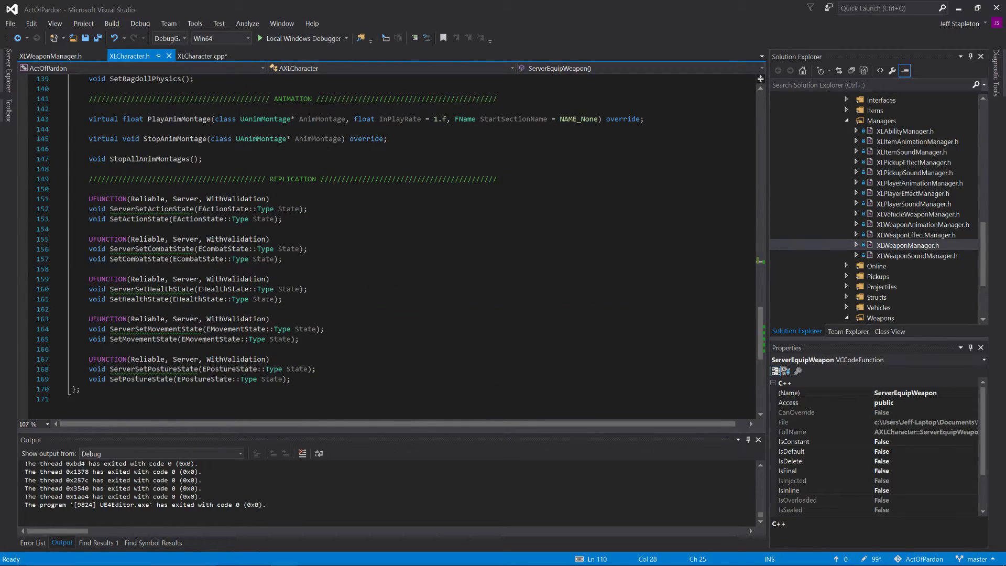
pyautogui.scroll(2, 388, 246)
pyautogui.click(199, 56)
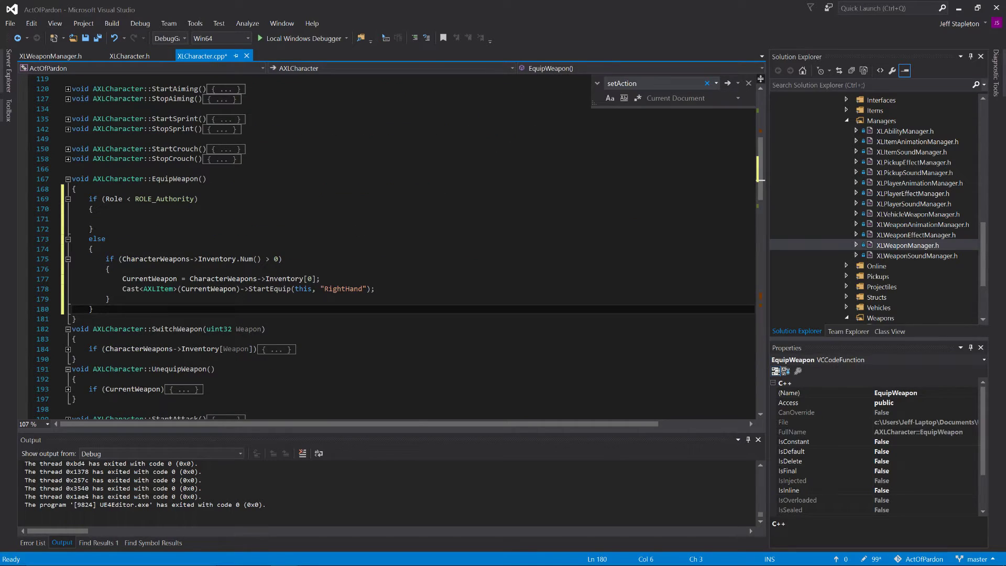
pyautogui.scroll(-20, 388, 247)
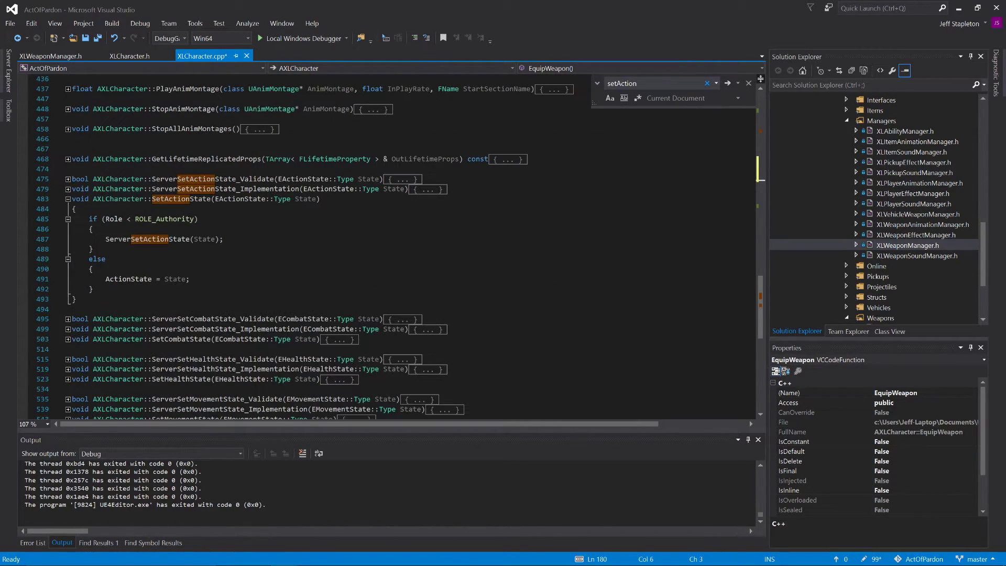
pyautogui.moveTo(447, 189); pyautogui.dragTo(72, 179)
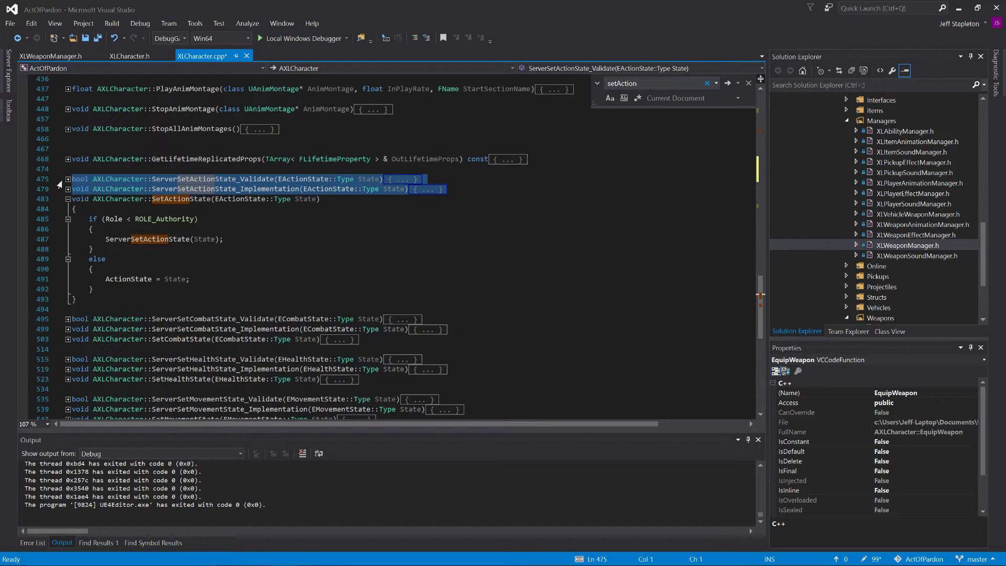
pyautogui.scroll(20, 56, 182)
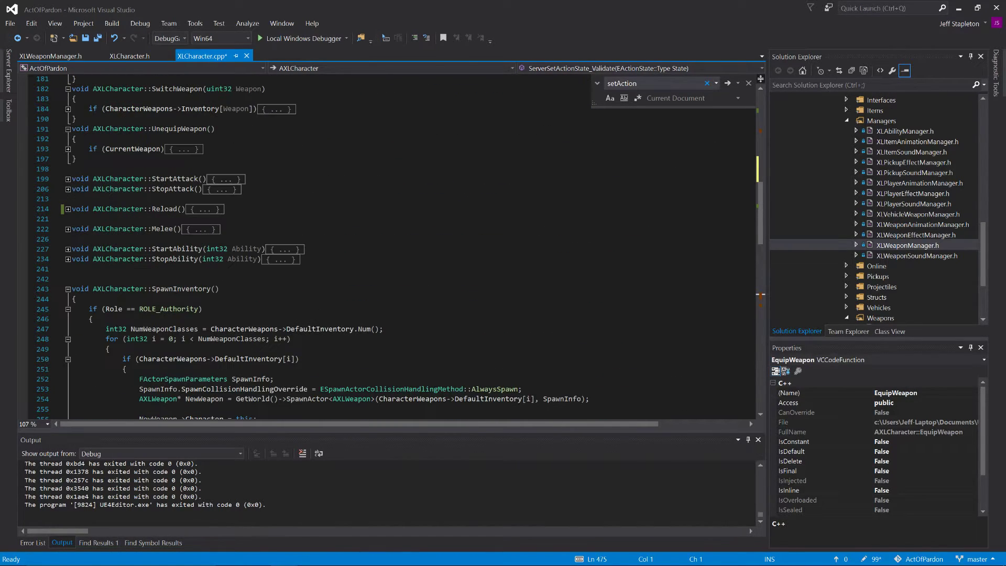
pyautogui.scroll(8, 388, 247)
pyautogui.click(72, 169)
pyautogui.write('bool AXLCharacter::ServerSetActionState_Validate(EActionState::Type State) { \treturn true; } void AXLCharacter::ServerSetActionState_Implementation(EActionState::Type State) { \tSetActionState(State); }')
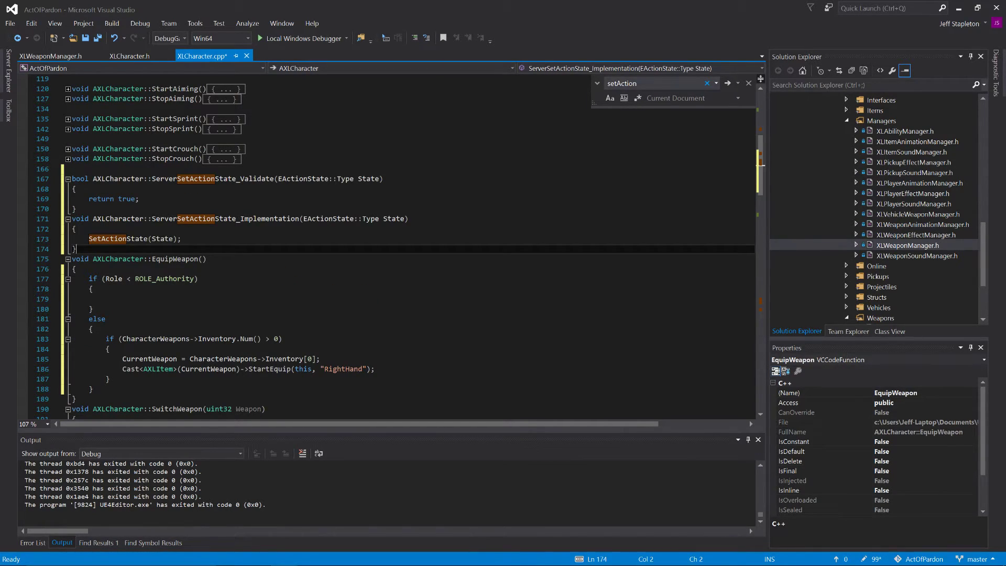
# Step: Rename the pasted _Validate function to ServerEquipWeapon_Validate
pyautogui.moveTo(236, 179); pyautogui.dragTo(177, 179)
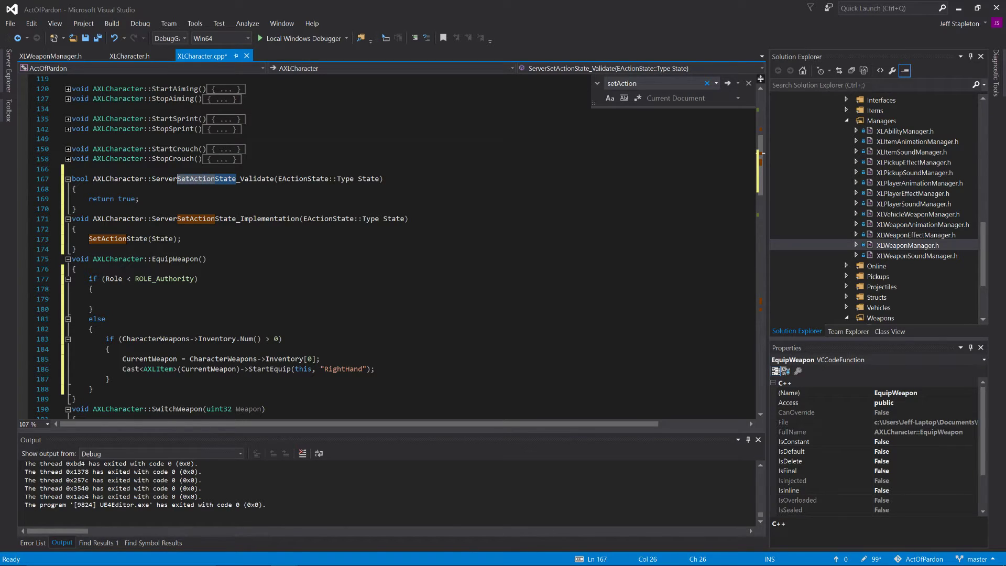
pyautogui.write('EquipWeap')
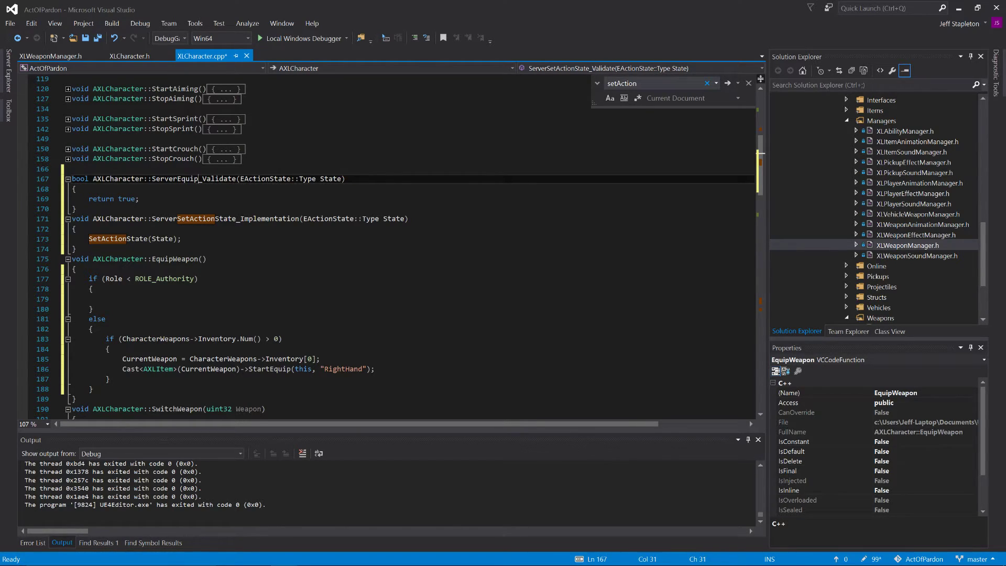
pyautogui.write('on')
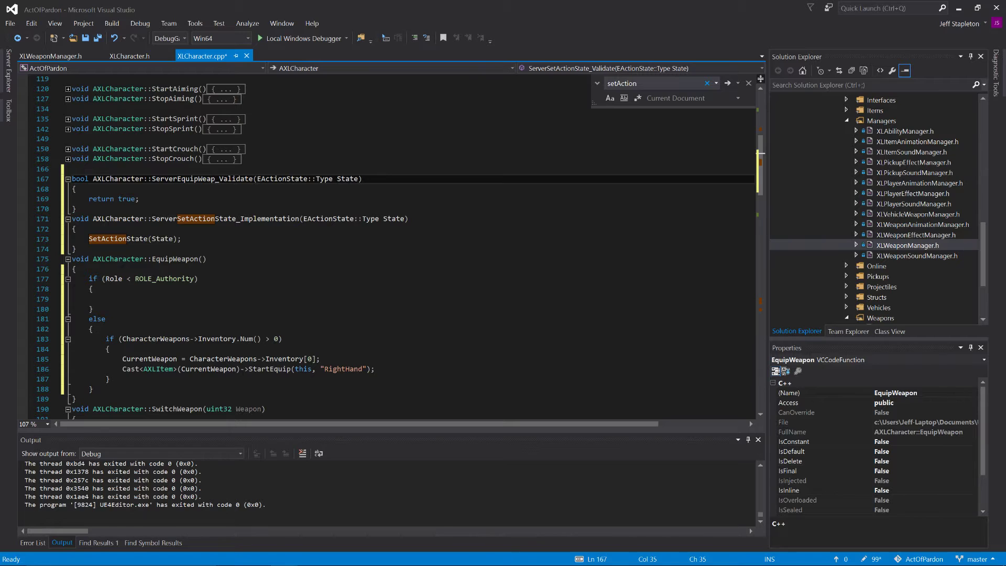
# Step: Rename the pasted _Implementation function to ServerEquipWeapon_Implementation and save XLCharacter.cpp
pyautogui.click(236, 218)
pyautogui.press('BackSpace')
pyautogui.press('BackSpace')
pyautogui.press('BackSpace')
pyautogui.press('BackSpace')
pyautogui.press('BackSpace')
pyautogui.press('BackSpace')
pyautogui.press('BackSpace')
pyautogui.press('BackSpace')
pyautogui.press('BackSpace')
pyautogui.press('BackSpace')
pyautogui.press('BackSpace')
pyautogui.press('BackSpace')
pyautogui.press('BackSpace')
pyautogui.press('BackSpace')
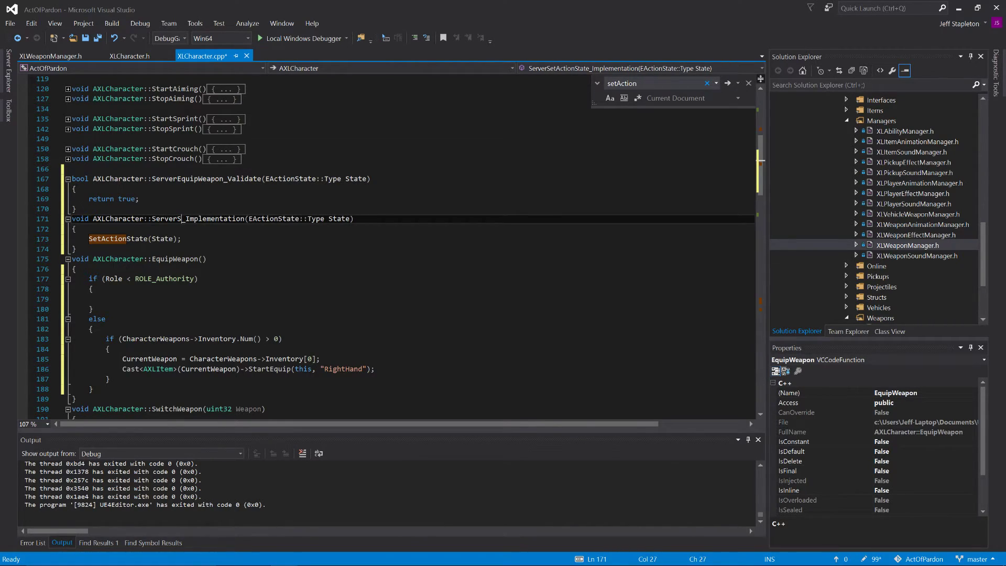
pyautogui.write('EquipWea')
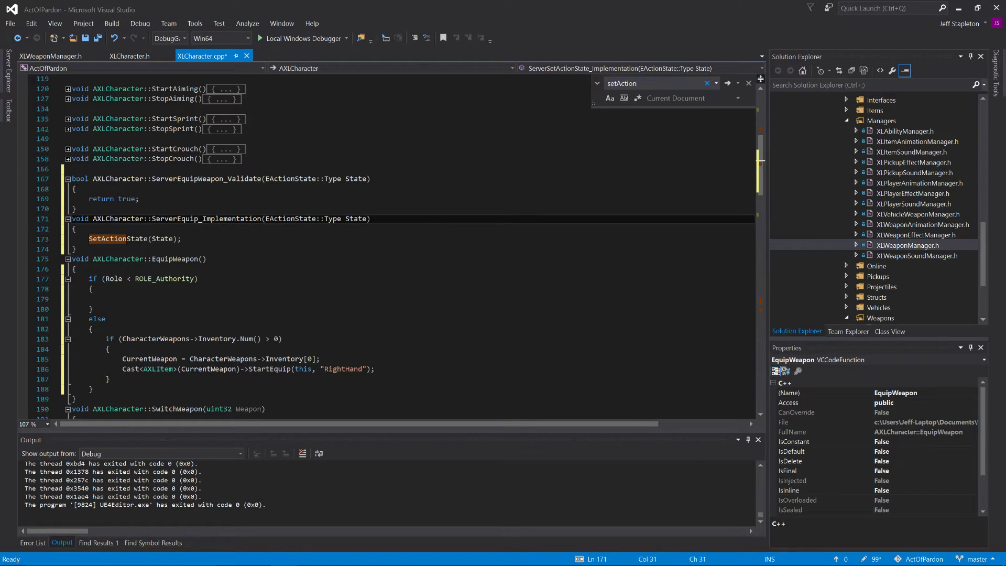
pyautogui.write('pon')
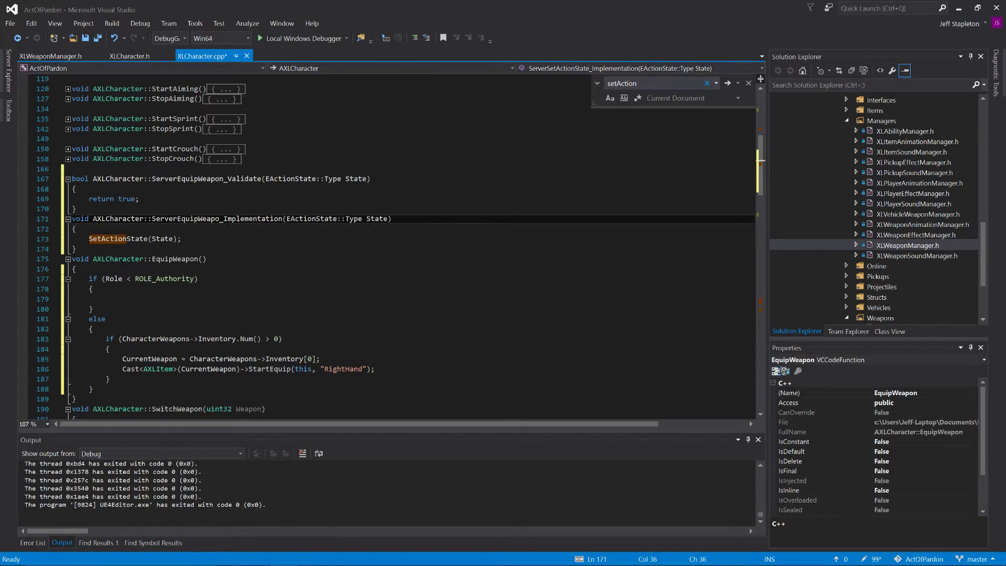
pyautogui.hotkey('ctrl', 's')
# Step: Remove the EActionState::Type State parameter from both ServerEquipWeapon_Validate and ServerEquipWeapon_Implementation, keeping empty parentheses
pyautogui.doubleClick(356, 179)
pyautogui.hotkey('ctrl', 'BackSpace')
pyautogui.hotkey('ctrl', 'BackSpace')
pyautogui.hotkey('ctrl', 'BackSpace')
pyautogui.hotkey('ctrl', 'BackSpace')
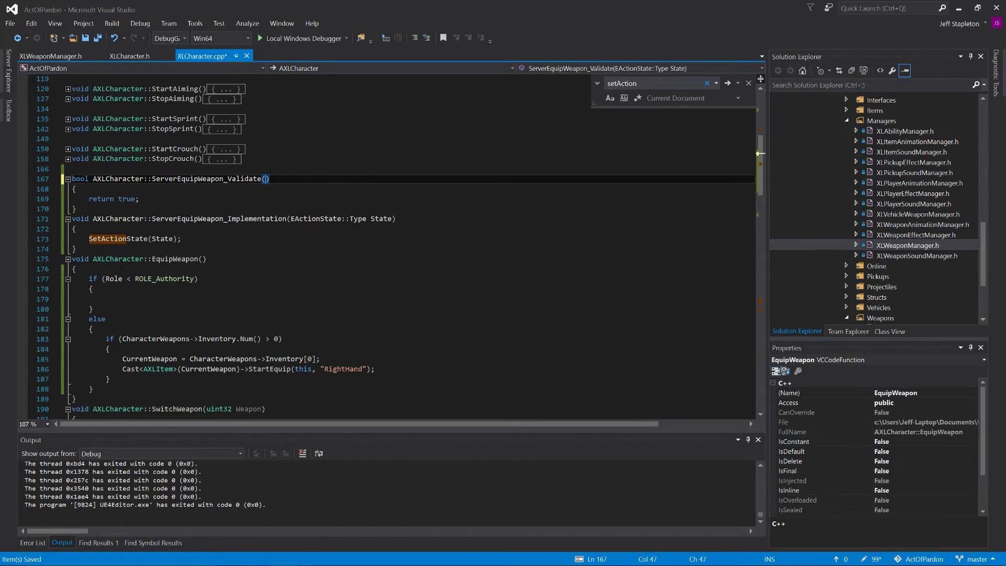
pyautogui.doubleClick(380, 220)
pyautogui.hotkey('ctrl', 'BackSpace')
pyautogui.hotkey('ctrl', 'BackSpace')
pyautogui.hotkey('ctrl', 'BackSpace')
pyautogui.hotkey('ctrl', 'BackSpace')
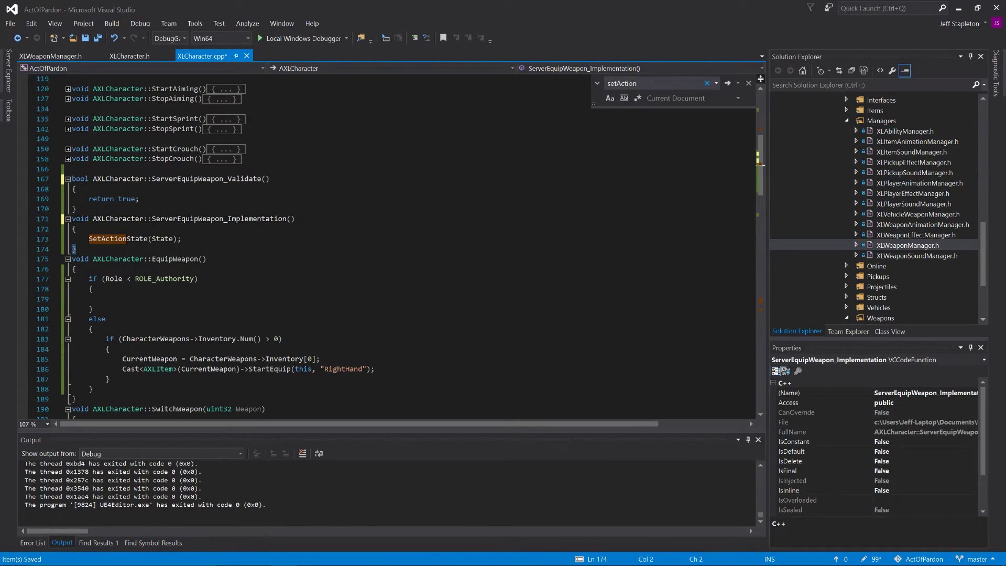
# Step: Replace the SetActionState(State) call inside ServerEquipWeapon_Implementation with EquipWeapon() and save the file
pyautogui.doubleClick(176, 259)
pyautogui.hotkey('ctrl', 'c')
pyautogui.moveTo(182, 239); pyautogui.dragTo(110, 239)
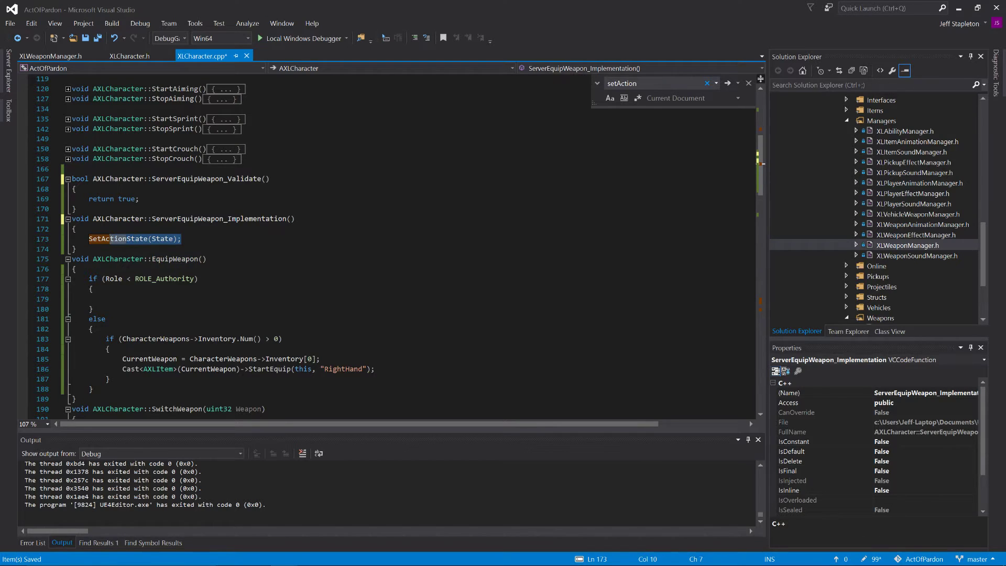
pyautogui.doubleClick(117, 240)
pyautogui.hotkey('ctrl', 'v')
pyautogui.doubleClick(151, 239)
pyautogui.press('BackSpace')
pyautogui.hotkey('ctrl', 's')
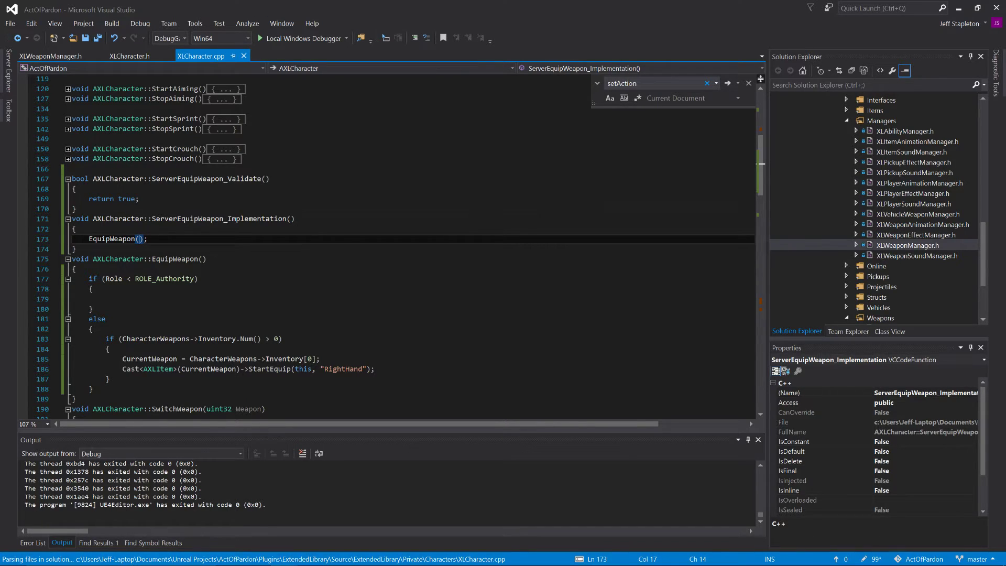
# Step: Call ServerEquipWeapon(); inside EquipWeapon's Role < ROLE_Authority branch and save the file
pyautogui.click(106, 300)
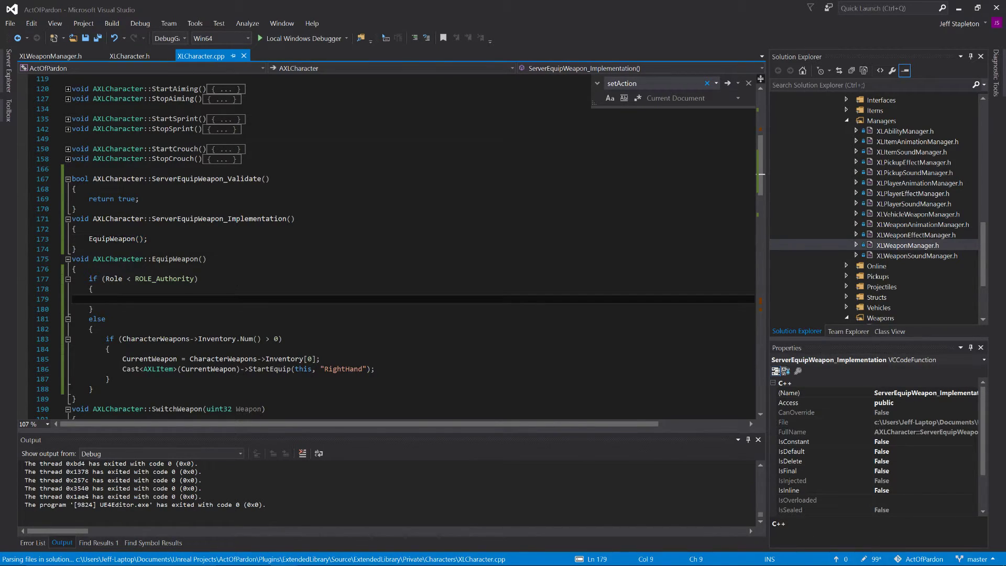
pyautogui.write('ServerEquipWeapon()')
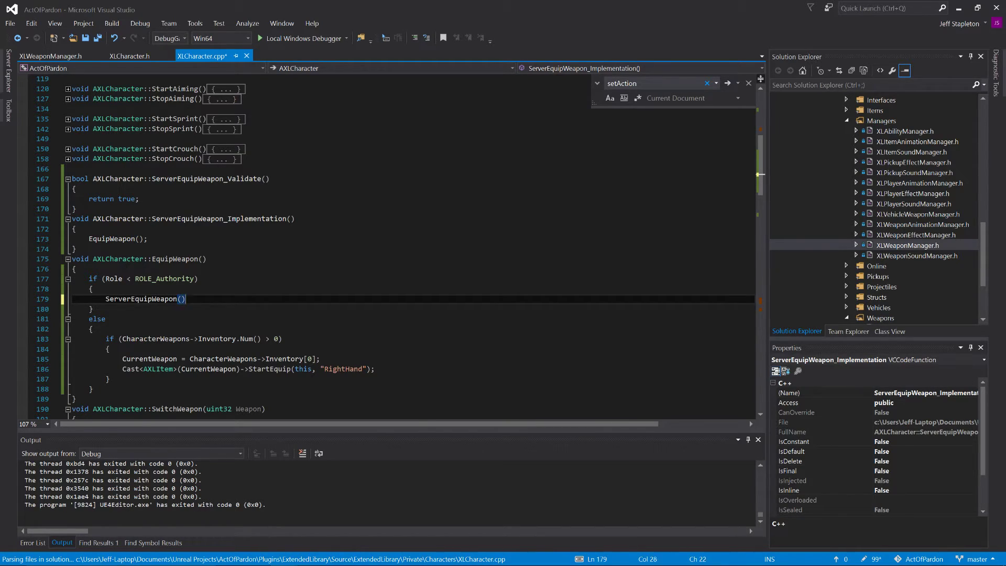
pyautogui.write(';')
pyautogui.hotkey('ctrl', 's')
# Step: Locate CurrentWeapon in XLCharacter.h, switch to the ShooterGame project and copy CurrentWeapon's ReplicatedUsing = OnRep_CurrentWeapon UPROPERTY line from ShooterCharacter.h
pyautogui.moveTo(122, 358); pyautogui.dragTo(244, 361)
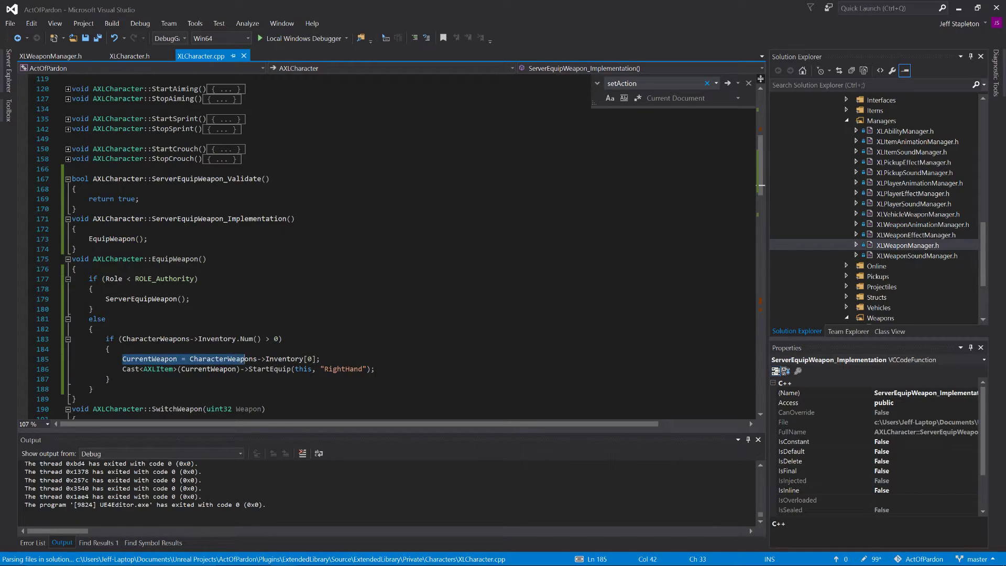
pyautogui.click(137, 60)
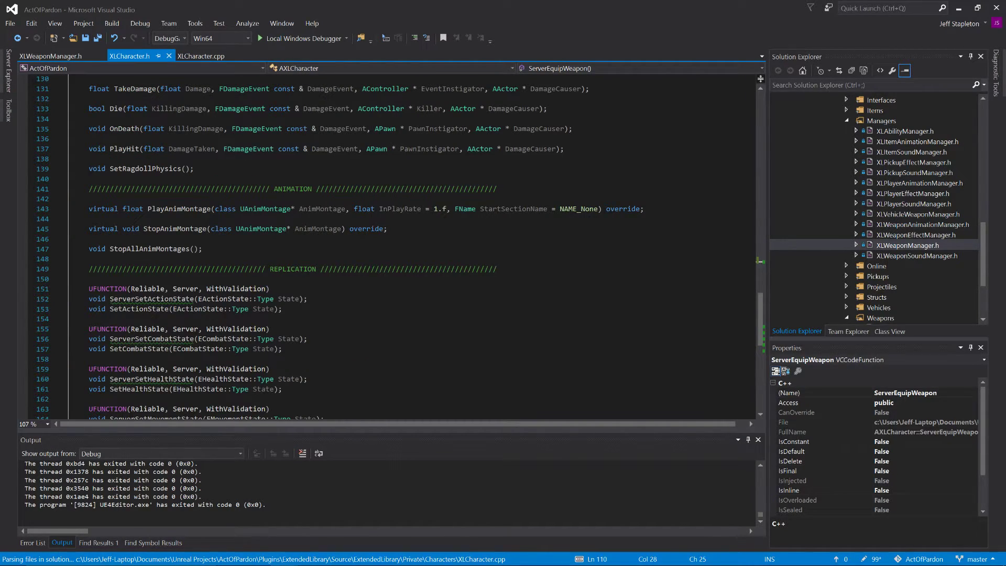
pyautogui.scroll(1, 403, 247)
pyautogui.scroll(20, 403, 247)
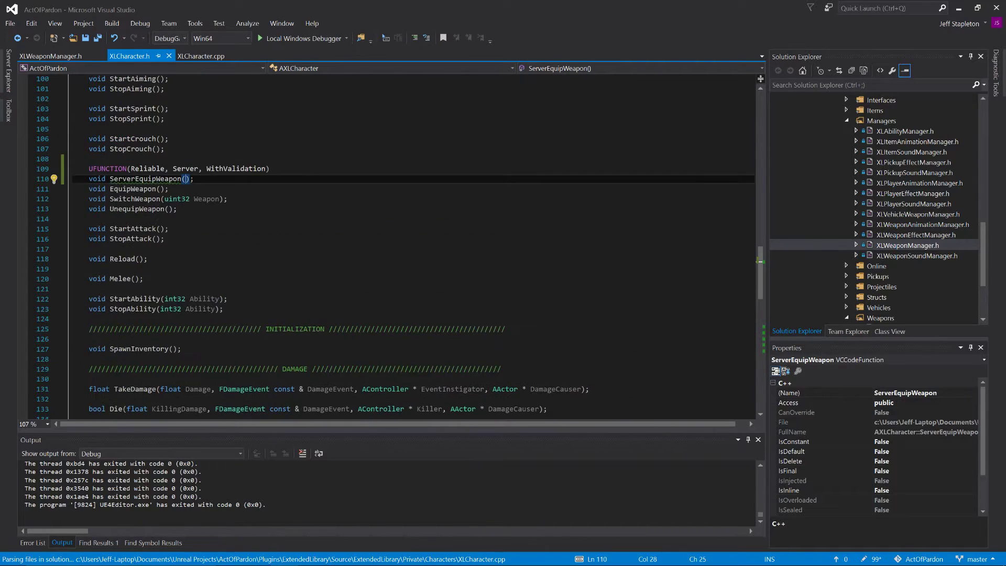
pyautogui.scroll(3, 402, 248)
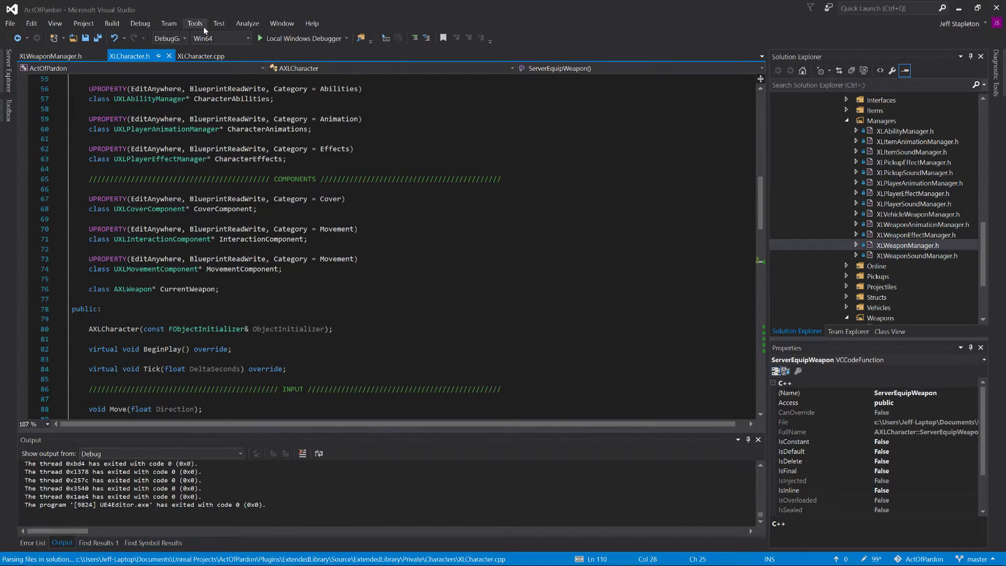
pyautogui.hotkey('alt', 'Tab')
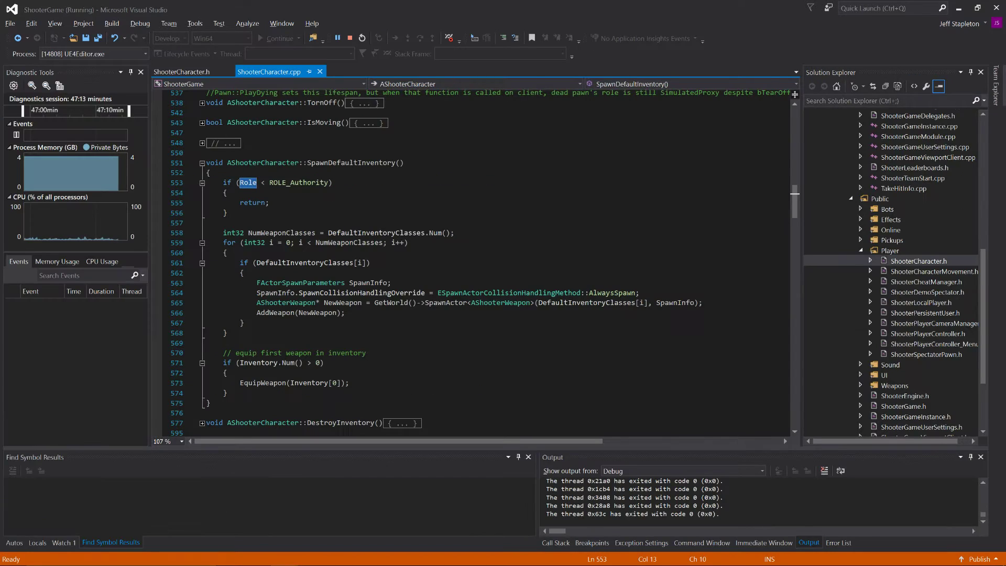
pyautogui.click(189, 72)
pyautogui.click(337, 262)
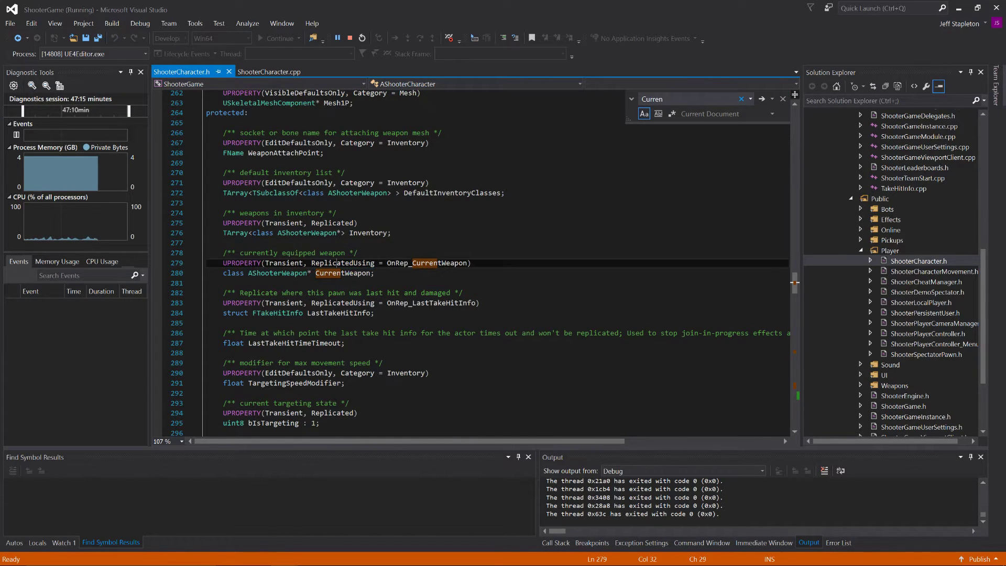
pyautogui.doubleClick(340, 262)
pyautogui.tripleClick(340, 262)
pyautogui.hotkey('ctrl', 'c')
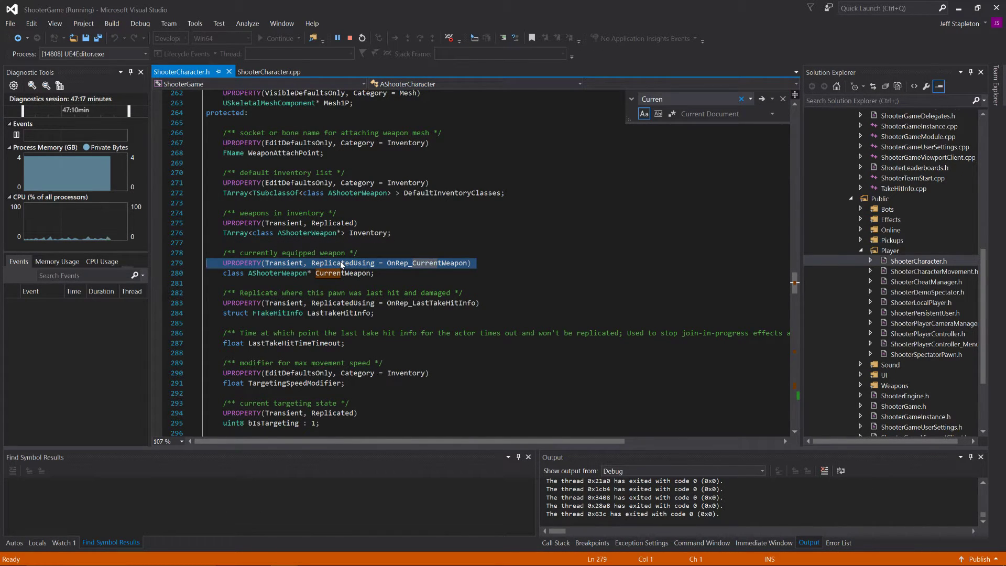
# Step: Back in the ActOfPardon project, paste the copied UPROPERTY line directly above the CurrentWeapon declaration in XLCharacter.h and save
pyautogui.hotkey('alt', 'Tab')
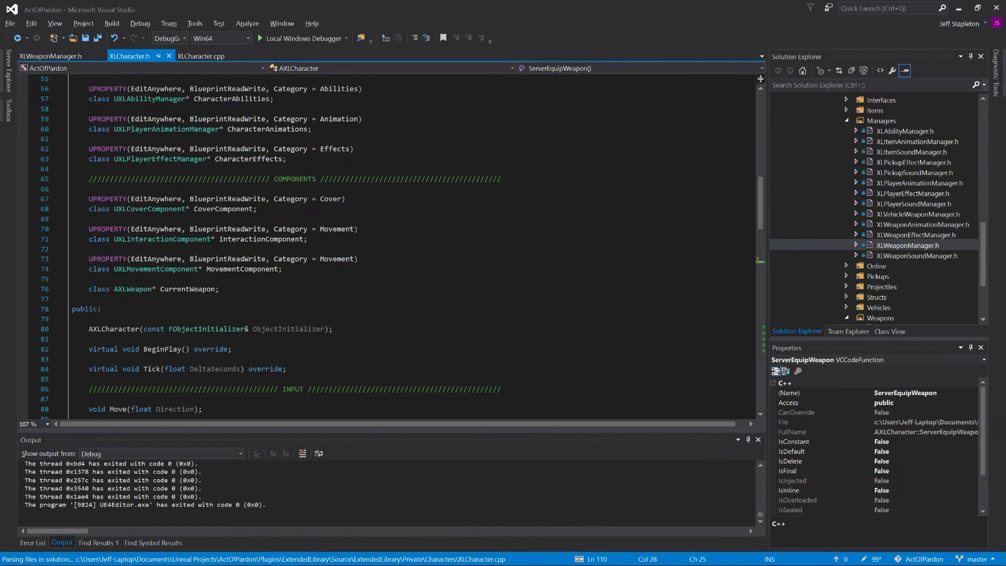
pyautogui.click(89, 279)
pyautogui.press('Return')
pyautogui.hotkey('ctrl', 'v')
pyautogui.press('BackSpace')
pyautogui.hotkey('ctrl', 's')
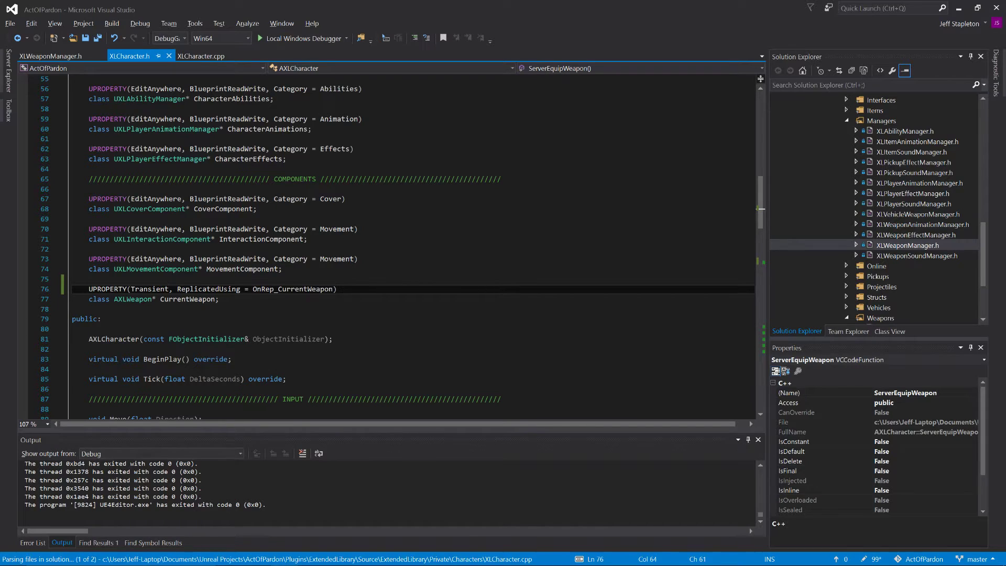
# Step: In ShooterGame's ShooterCharacter.h, find the OnRep_CurrentWeapon declaration and copy it together with its comment and UFUNCTION() line
pyautogui.hotkey('alt', 'Tab')
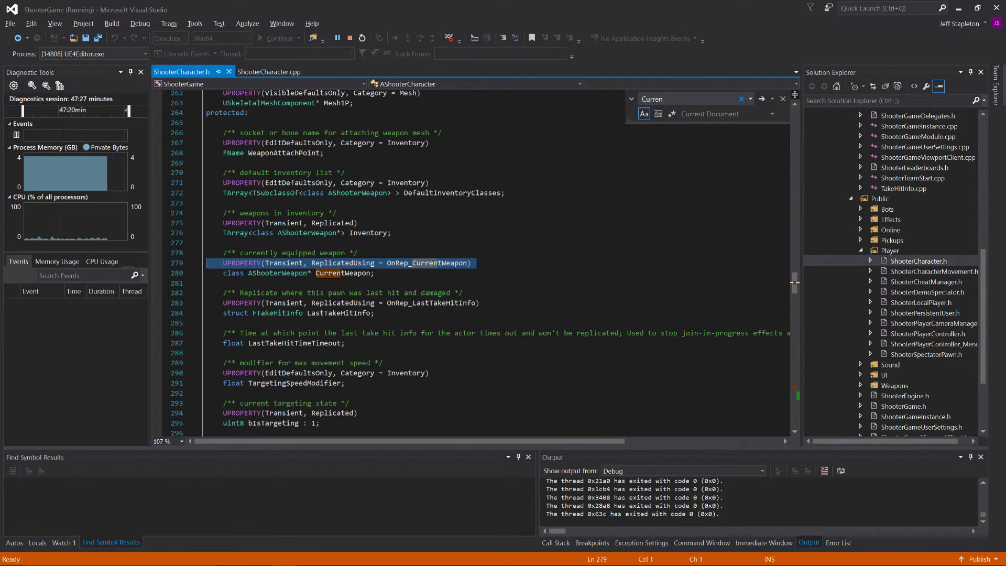
pyautogui.doubleClick(427, 262)
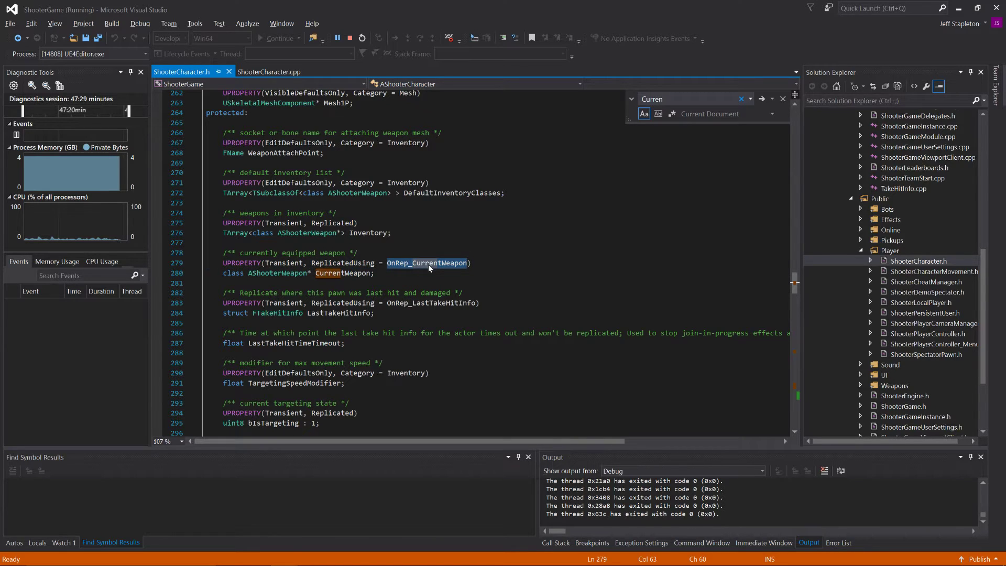
pyautogui.hotkey('ctrl', 'f')
pyautogui.press('Return')
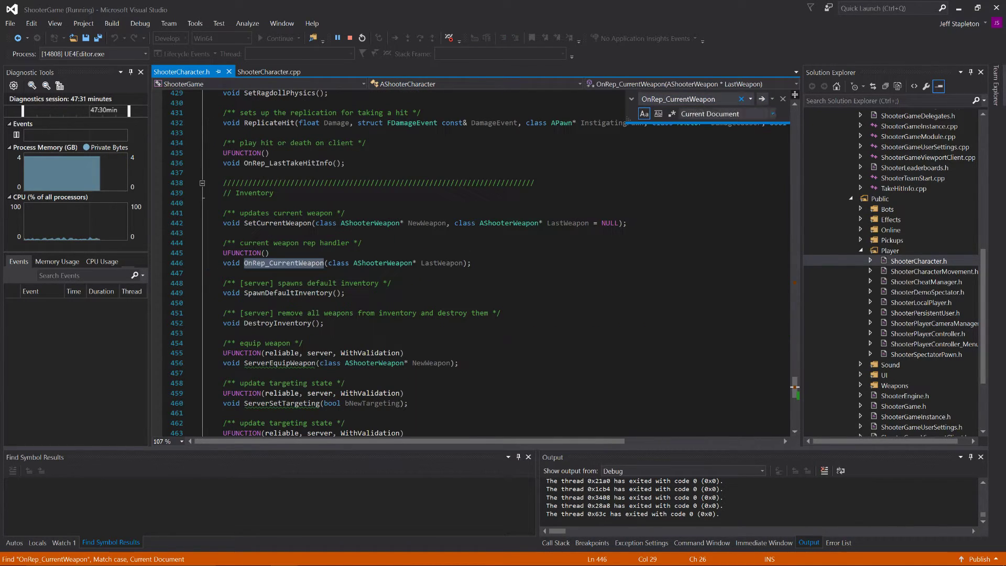
pyautogui.tripleClick(427, 263)
pyautogui.tripleClick(414, 253)
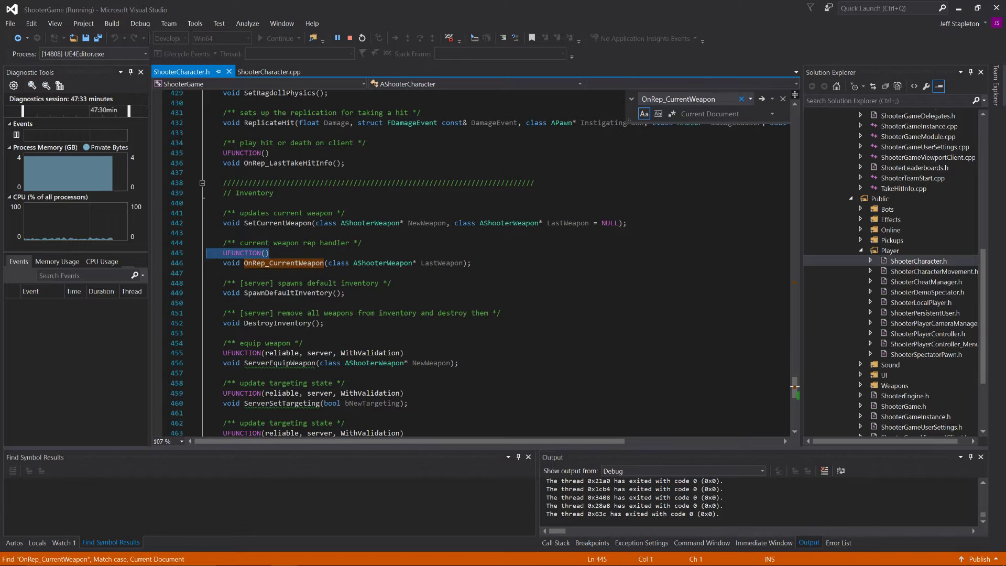
pyautogui.click(409, 283)
pyautogui.moveTo(471, 263); pyautogui.dragTo(207, 242)
pyautogui.hotkey('ctrl', 'c')
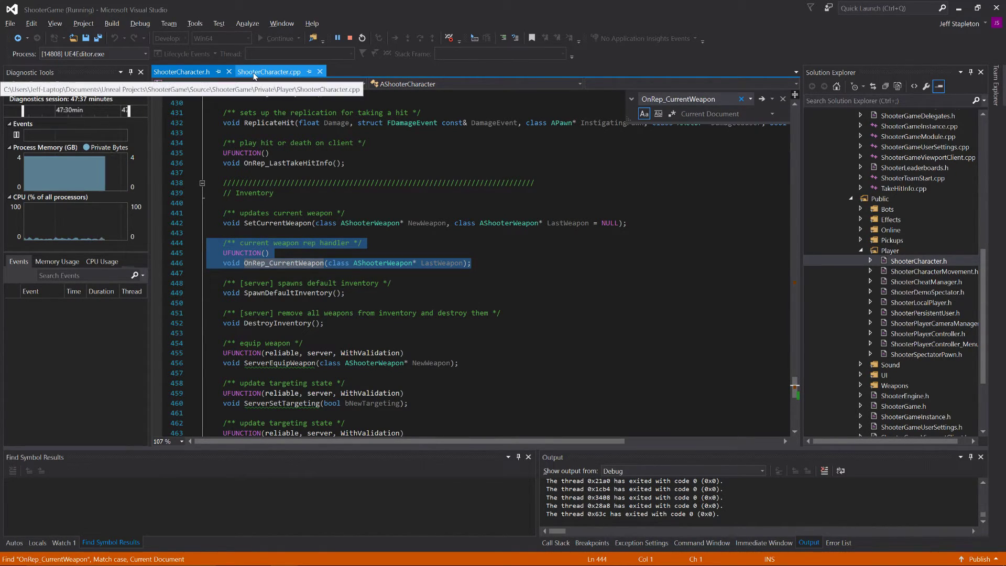
# Step: Paste the OnRep_CurrentWeapon declaration below CurrentWeapon in ActOfPardon's XLCharacter.h, align its indentation with UFUNCTION(), and save
pyautogui.hotkey('alt', 'Tab')
pyautogui.click(219, 299)
pyautogui.press('Return')
pyautogui.press('Return')
pyautogui.hotkey('ctrl', 'v')
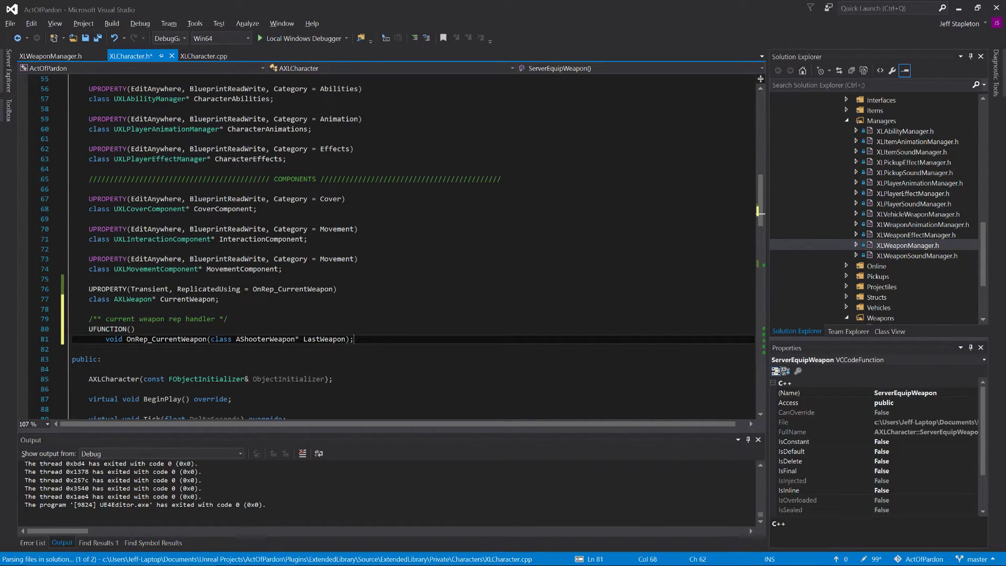
pyautogui.press('Home')
pyautogui.press('BackSpace')
pyautogui.press('BackSpace')
pyautogui.hotkey('ctrl', 's')
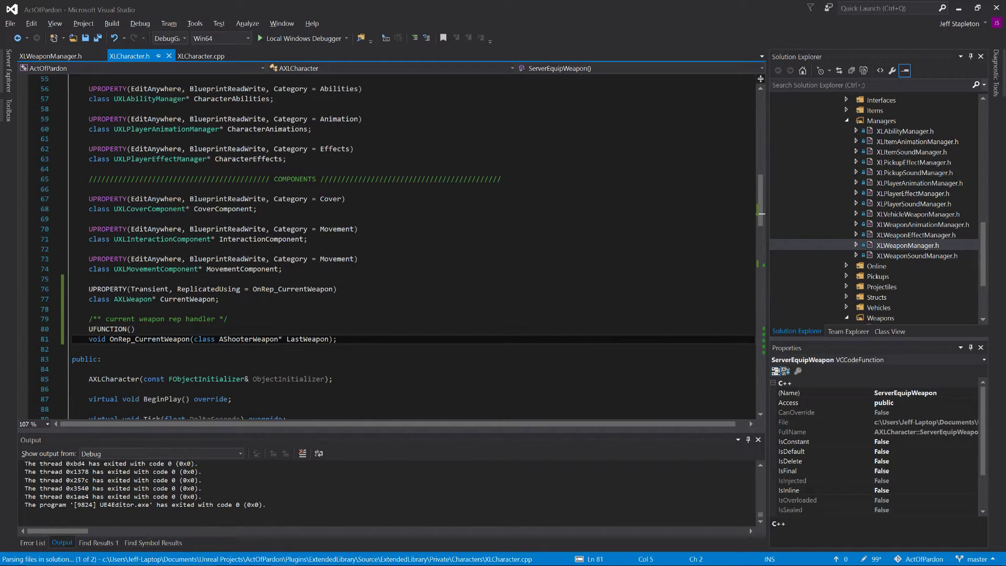
# Step: Change OnRep_CurrentWeapon's parameter type from AShooterWeapon to AXLWeapon and save the header
pyautogui.click(252, 339)
pyautogui.press('BackSpace')
pyautogui.press('BackSpace')
pyautogui.press('BackSpace')
pyautogui.press('BackSpace')
pyautogui.press('BackSpace')
pyautogui.press('BackSpace')
pyautogui.press('BackSpace')
pyautogui.press('BackSpace')
pyautogui.write('AXL')
pyautogui.hotkey('ctrl', 's')
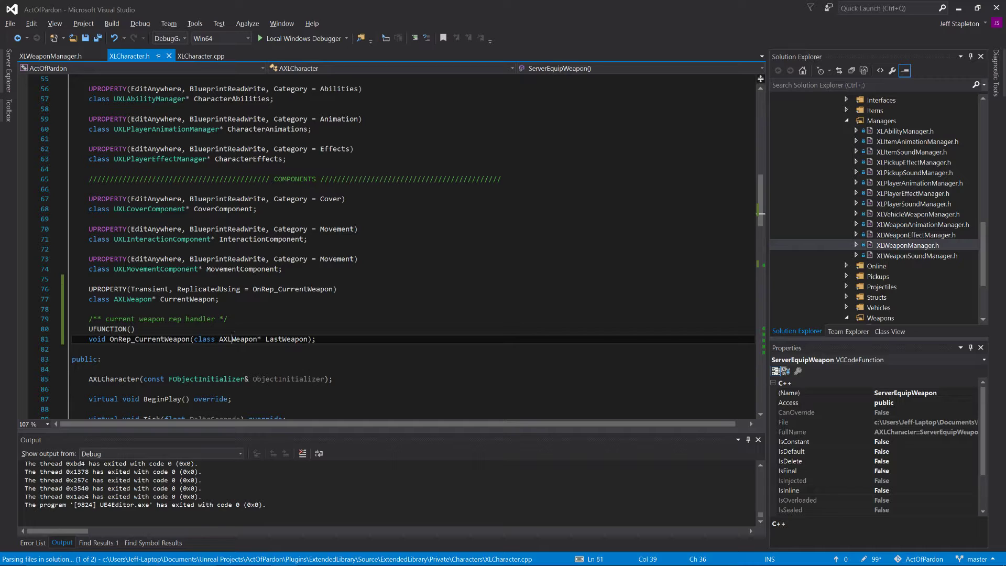
# Step: Bring up XLCharacter.cpp in ActOfPardon, switch to ShooterGame's ShooterCharacter.cpp, and collapse all function definitions there
pyautogui.doubleClick(289, 340)
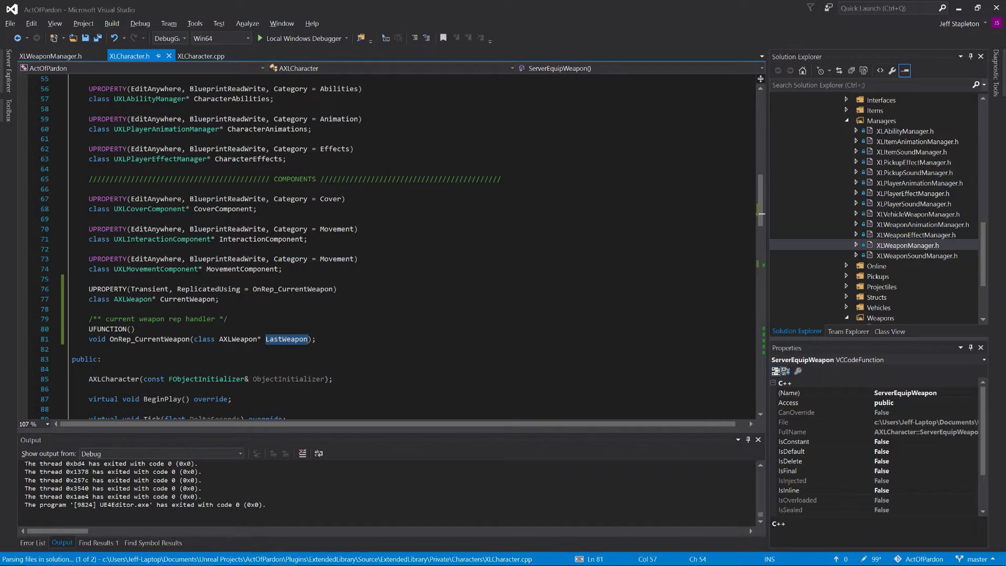
pyautogui.click(186, 57)
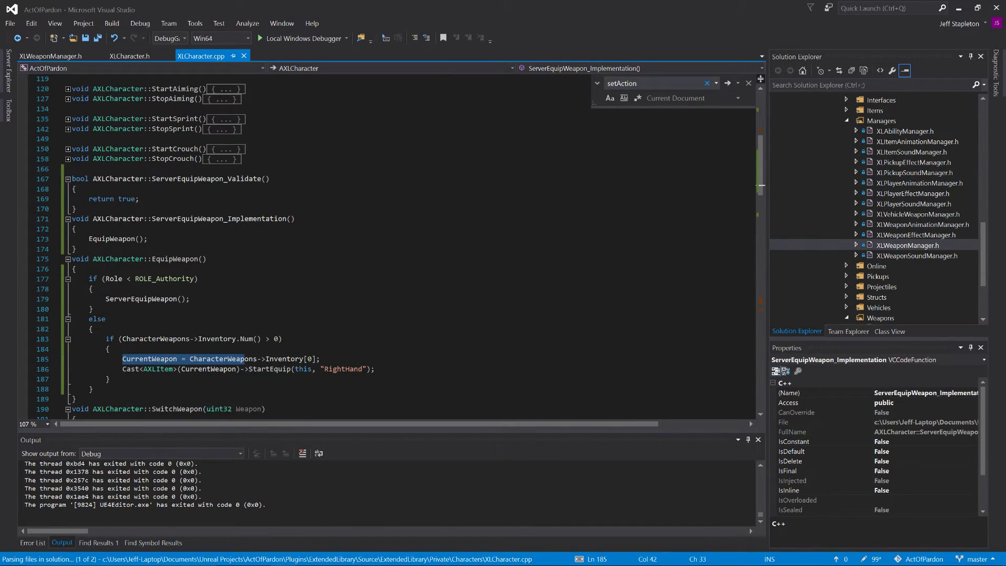
pyautogui.hotkey('alt', 'Tab')
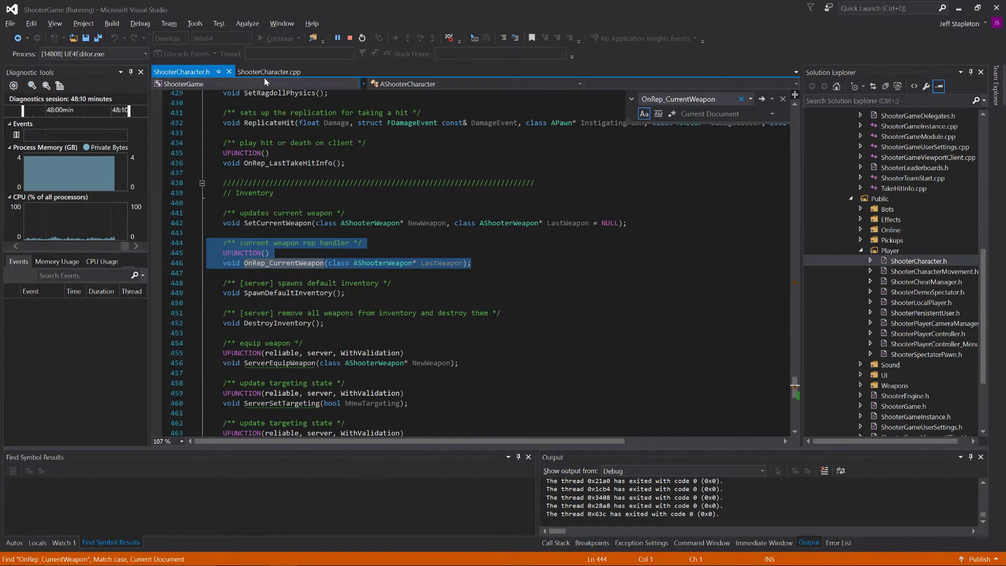
pyautogui.click(267, 72)
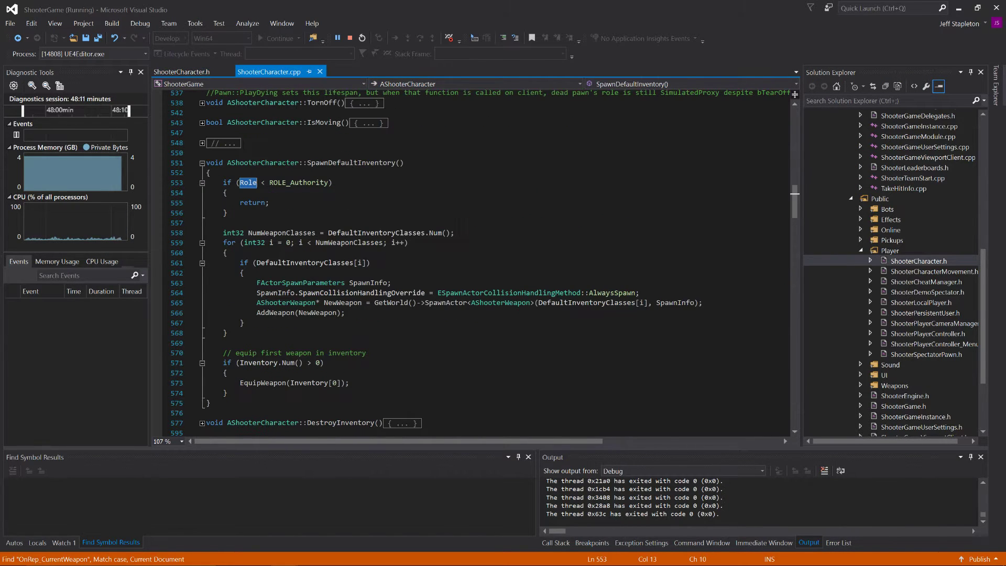
pyautogui.press('Down')
pyautogui.hotkey('ctrl', 'm')
pyautogui.hotkey('ctrl', 'l')
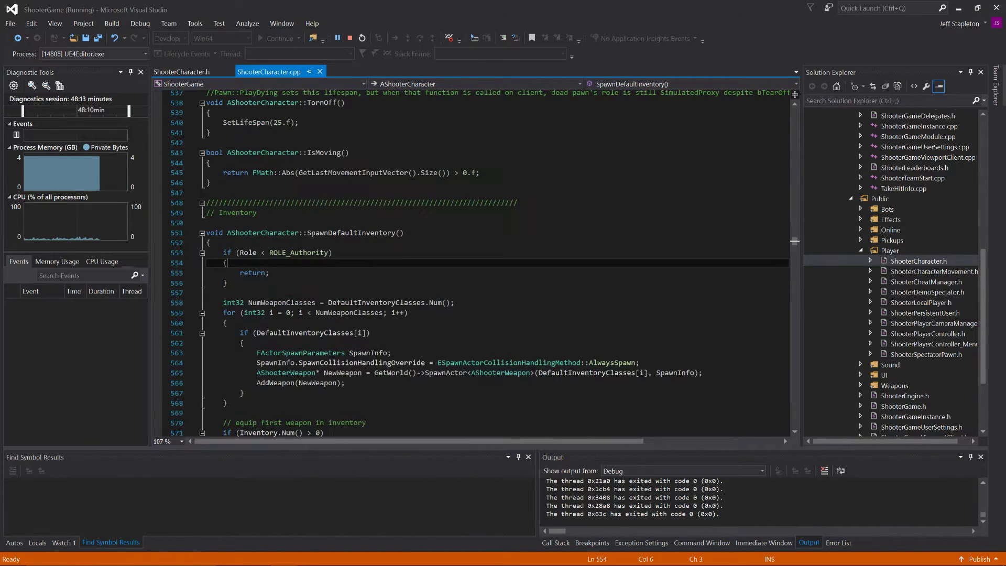
pyautogui.hotkey('ctrl', 'm')
pyautogui.hotkey('ctrl', 'o')
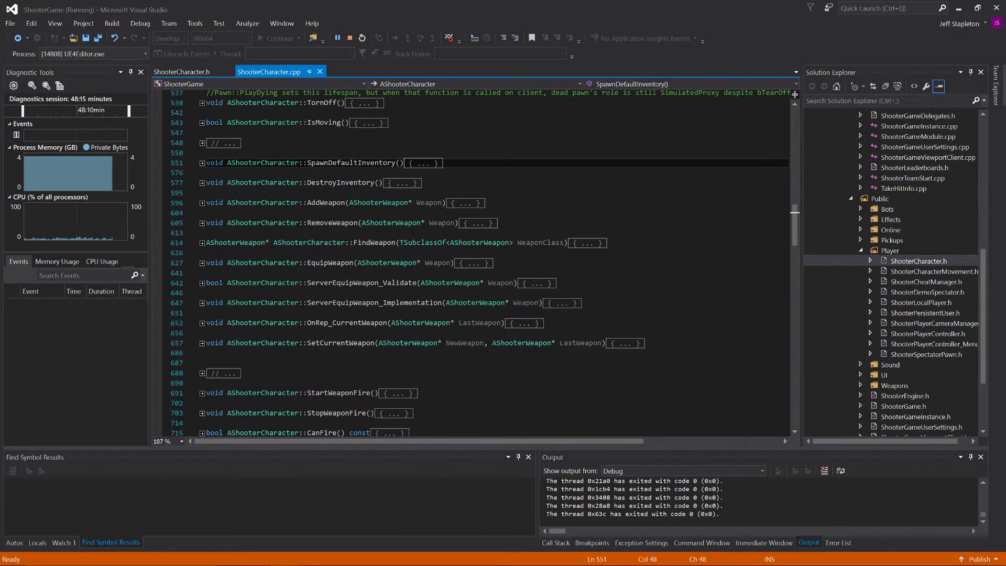
# Step: Search ShooterCharacter.cpp for "OnRep", expand the OnRep_CurrentWeapon definition, and copy the whole function
pyautogui.hotkey('ctrl', 'f')
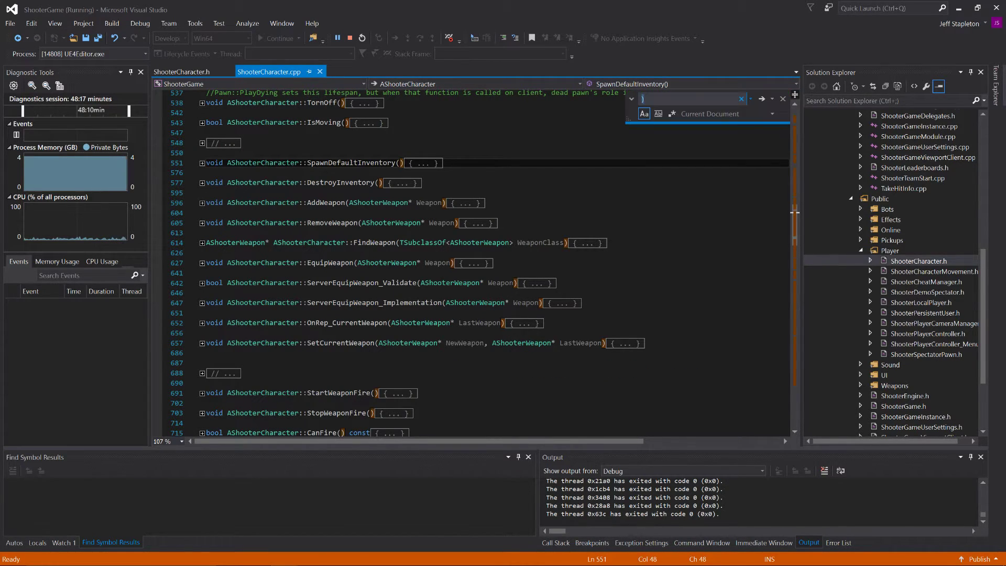
pyautogui.write('OnRep')
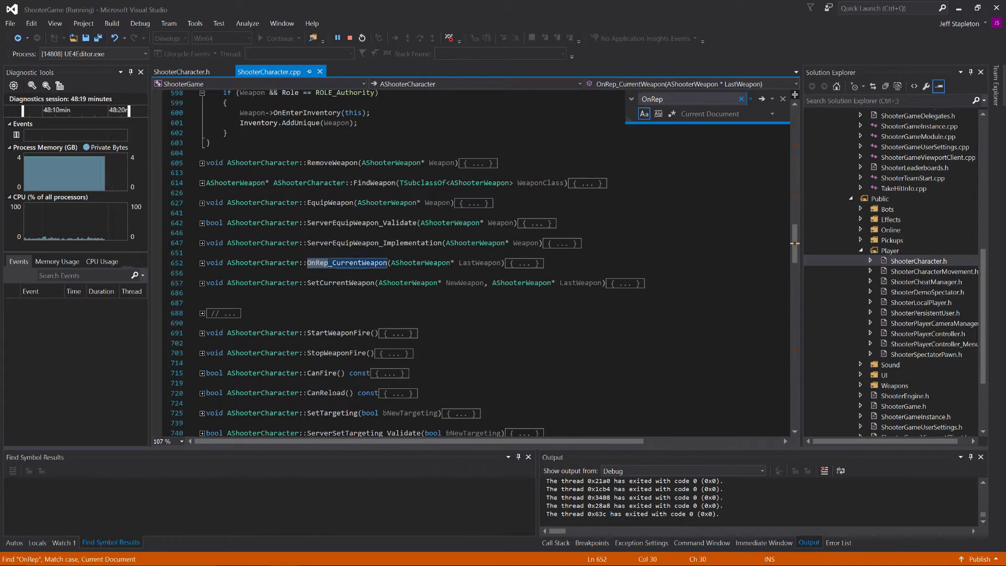
pyautogui.click(202, 266)
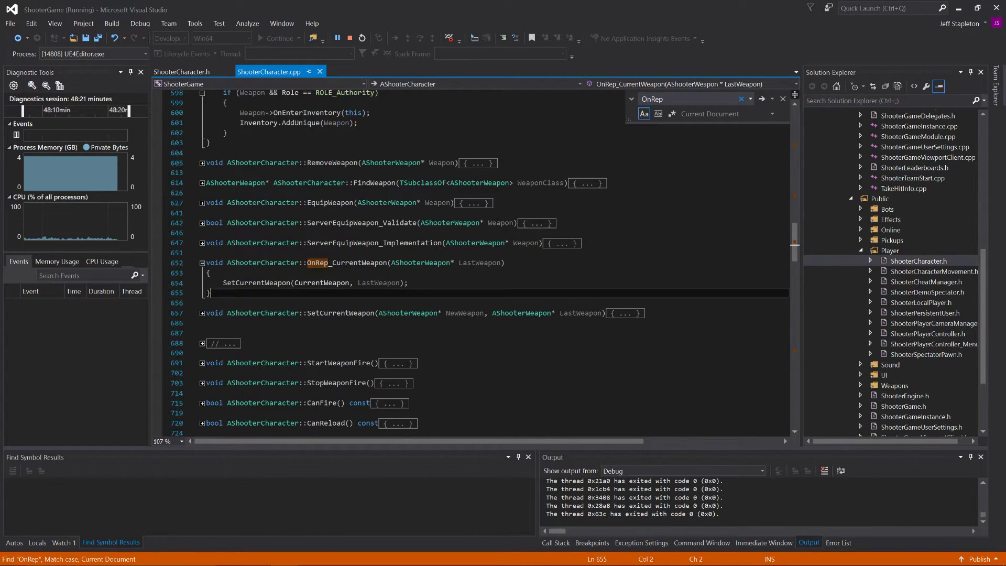
pyautogui.click(199, 264)
pyautogui.hotkey('ctrl', 'c')
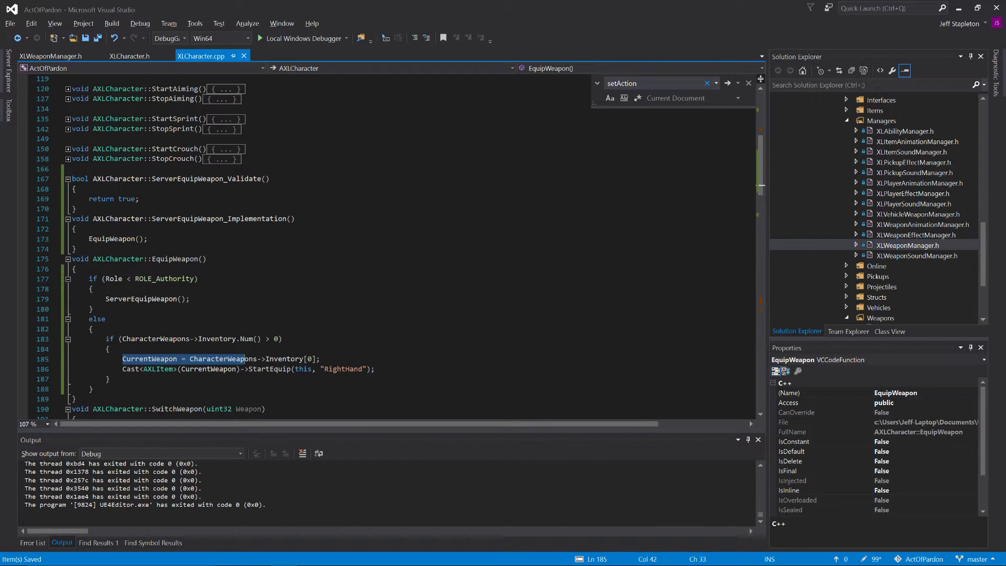
# Step: Back in ActOfPardon's XLCharacter.cpp, paste the OnRep_CurrentWeapon definition above ServerEquipWeapon_Validate, separated by blank lines
pyautogui.scroll(-2, 388, 247)
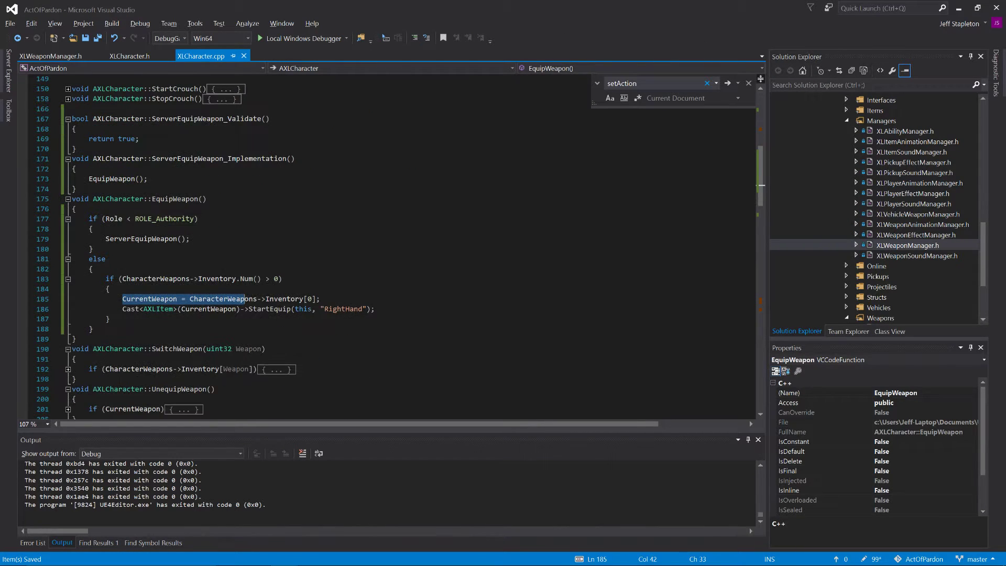
pyautogui.click(77, 189)
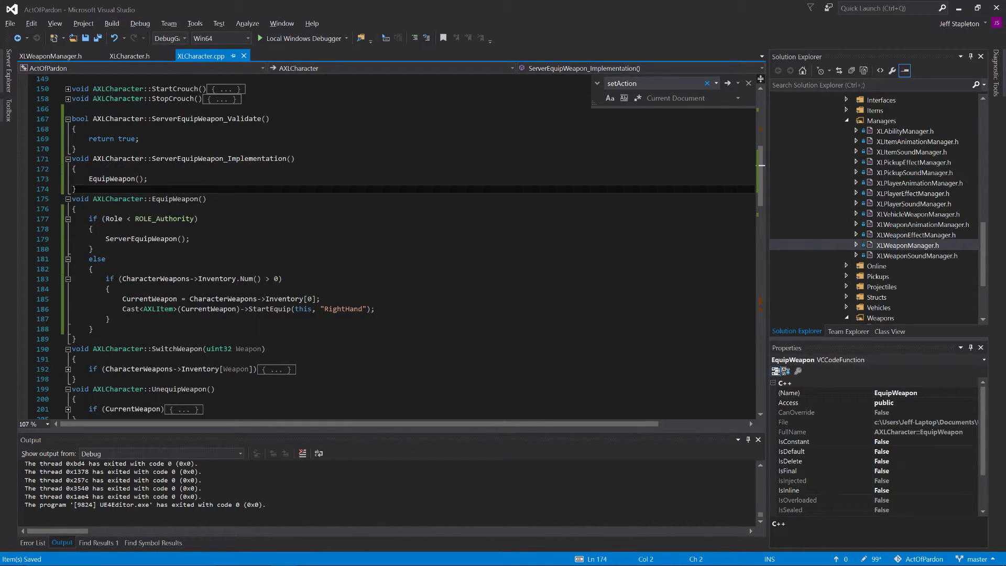
pyautogui.scroll(3, 388, 246)
pyautogui.click(74, 199)
pyautogui.press('Return')
pyautogui.press('Return')
pyautogui.press('Up')
pyautogui.hotkey('ctrl', 'v')
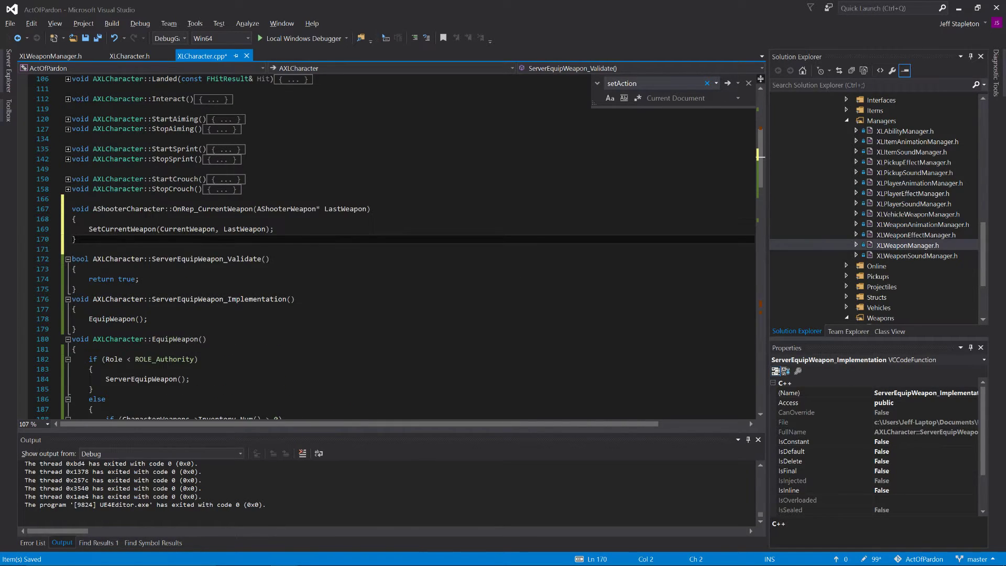
# Step: Replace the AShooterCharacter qualifier of OnRep_CurrentWeapon with AXLCharacter and save the file
pyautogui.click(119, 259)
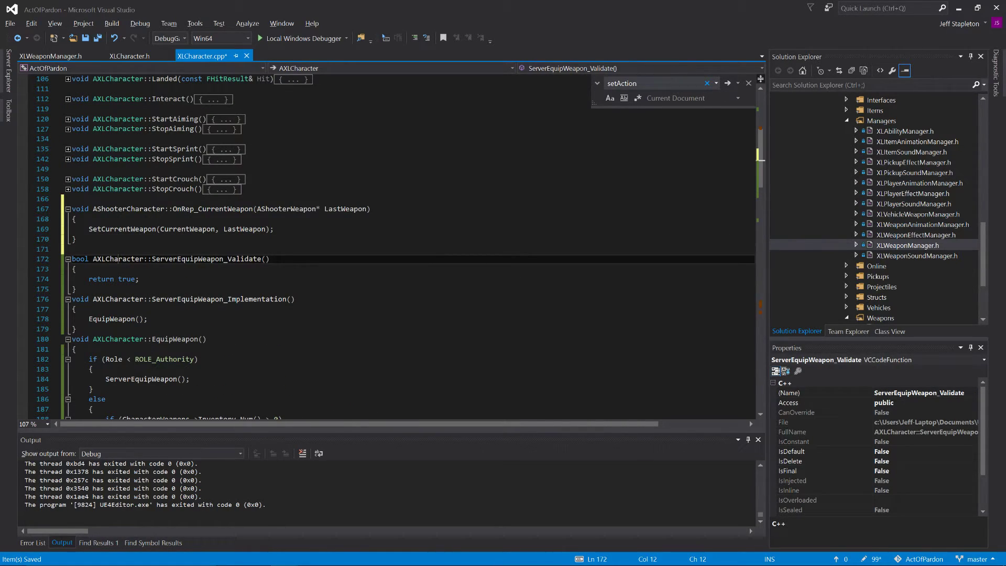
pyautogui.doubleClick(119, 259)
pyautogui.hotkey('ctrl', 'c')
pyautogui.doubleClick(129, 209)
pyautogui.hotkey('ctrl', 'v')
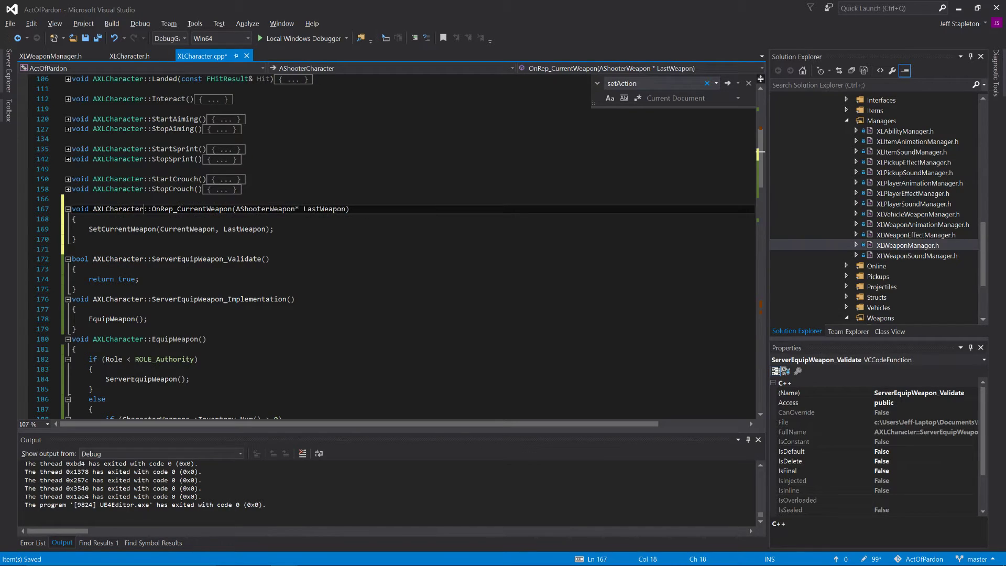
pyautogui.hotkey('ctrl', 's')
# Step: Change the parameter type in the OnRep_CurrentWeapon definition from AShooterWeapon to AXLWeapon and save
pyautogui.click(266, 208)
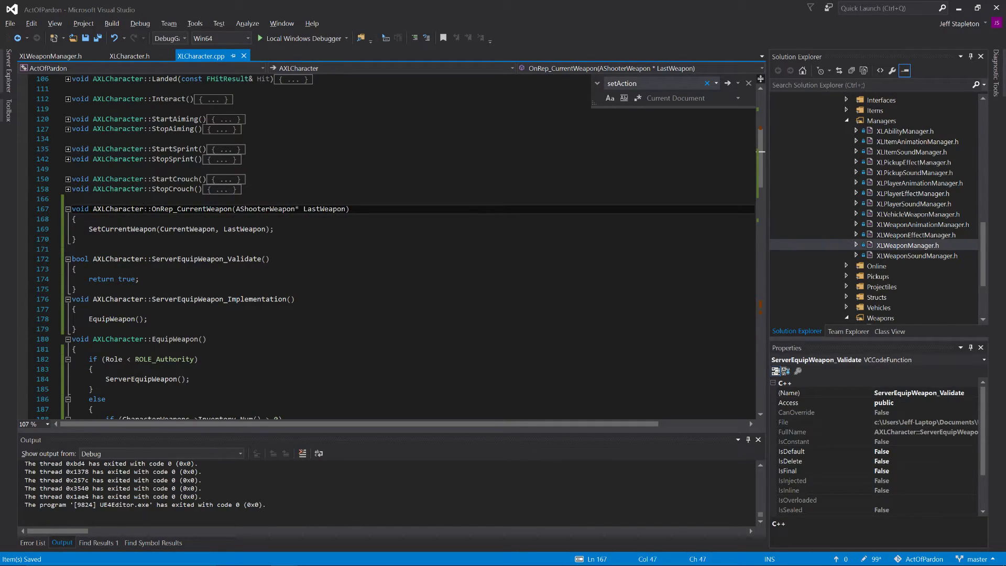
pyautogui.hotkey('ctrl', 'BackSpace')
pyautogui.write('AXL')
pyautogui.hotkey('ctrl', 's')
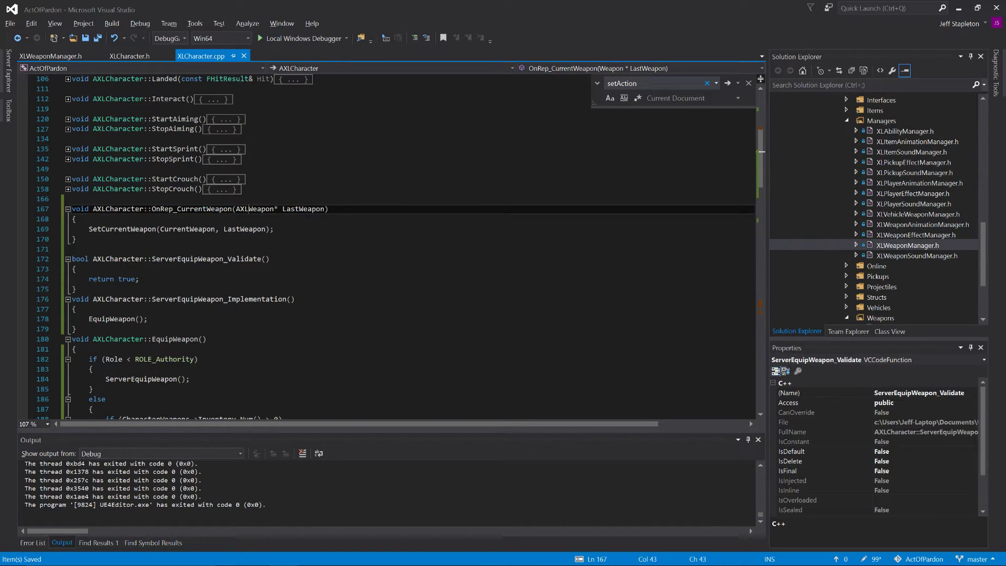
# Step: Delete the SetCurrentWeapon(CurrentWeapon, LastWeapon) call from the body of OnRep_CurrentWeapon and save XLCharacter.cpp
pyautogui.click(89, 229)
pyautogui.tripleClick(101, 229)
pyautogui.press('Delete')
pyautogui.hotkey('ctrl', 's')
# Step: In ShooterGame's ShooterCharacter.cpp, review OnRep_CurrentWeapon and expand the SetCurrentWeapon function that it calls
pyautogui.hotkey('alt', 'Tab')
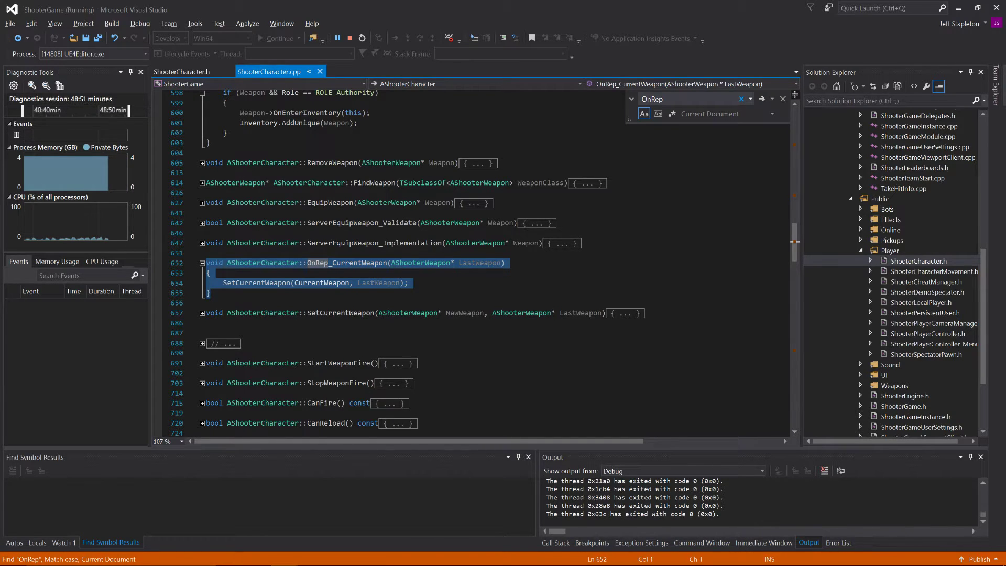
pyautogui.scroll(-2, 472, 262)
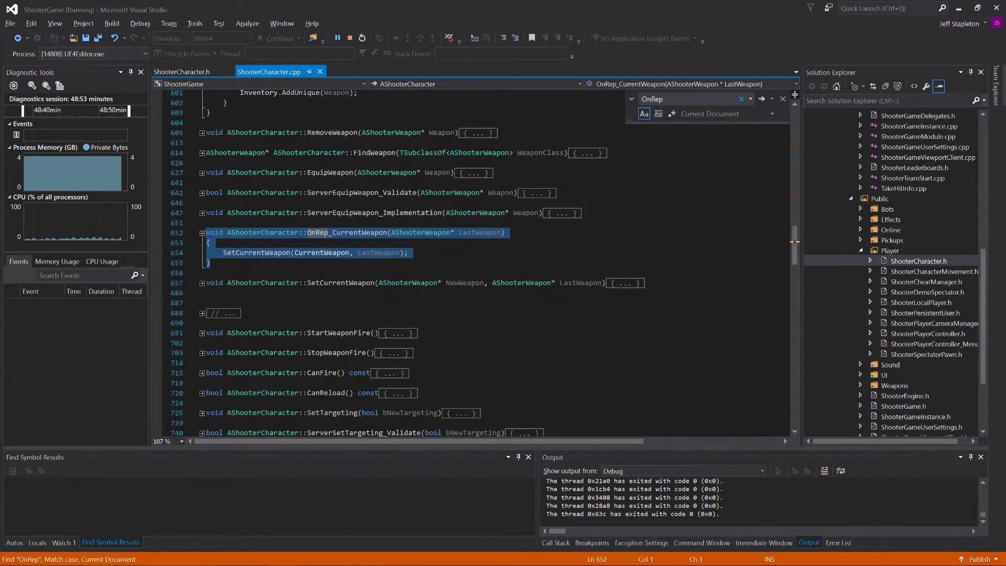
pyautogui.click(410, 223)
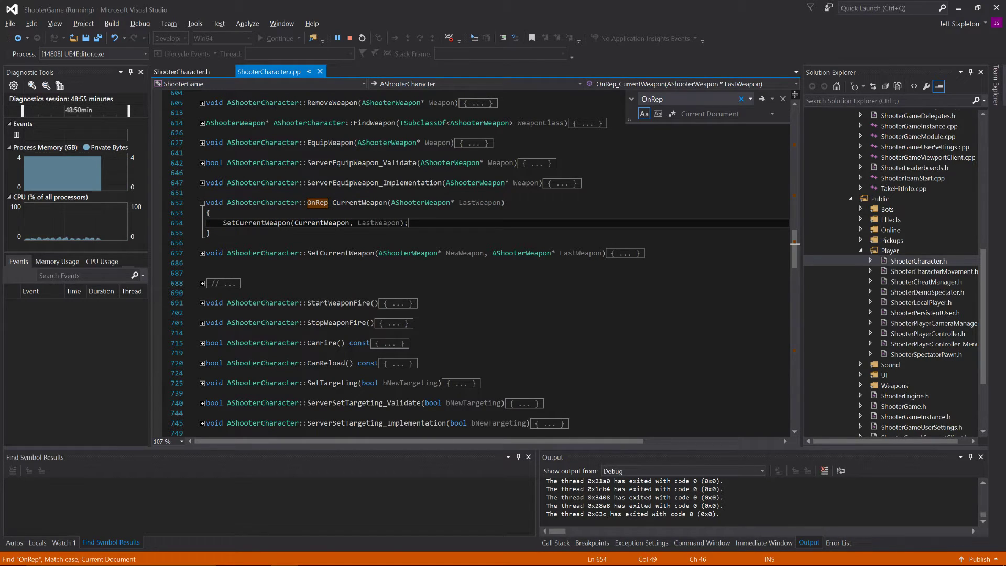
pyautogui.moveTo(287, 203); pyautogui.dragTo(349, 205)
pyautogui.click(367, 203)
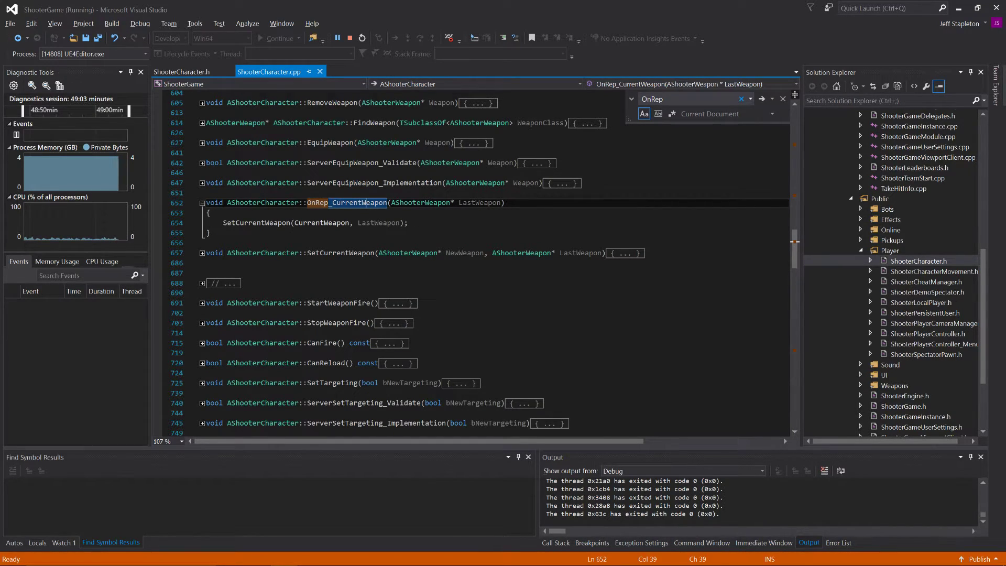
pyautogui.click(202, 253)
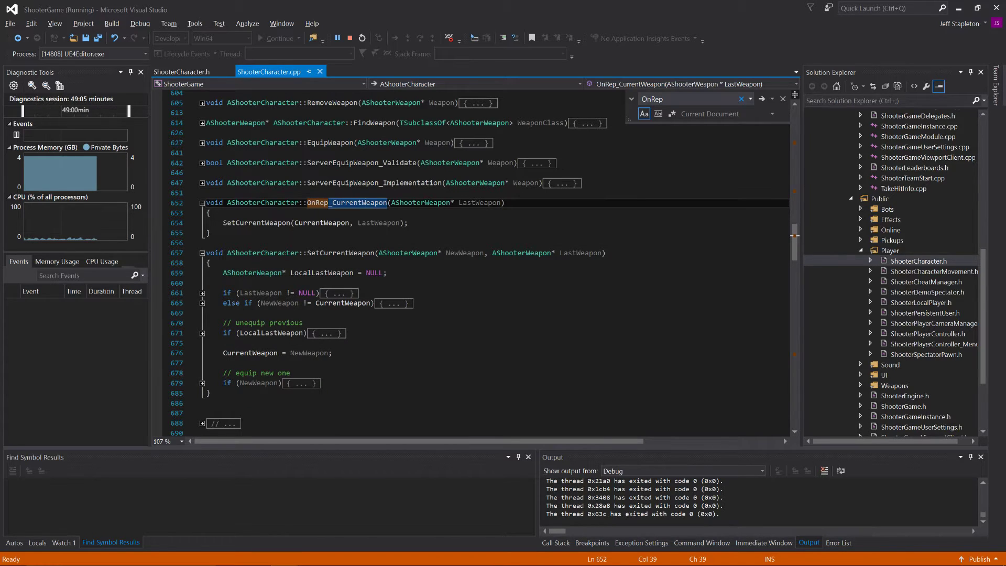
pyautogui.scroll(-6, 482, 263)
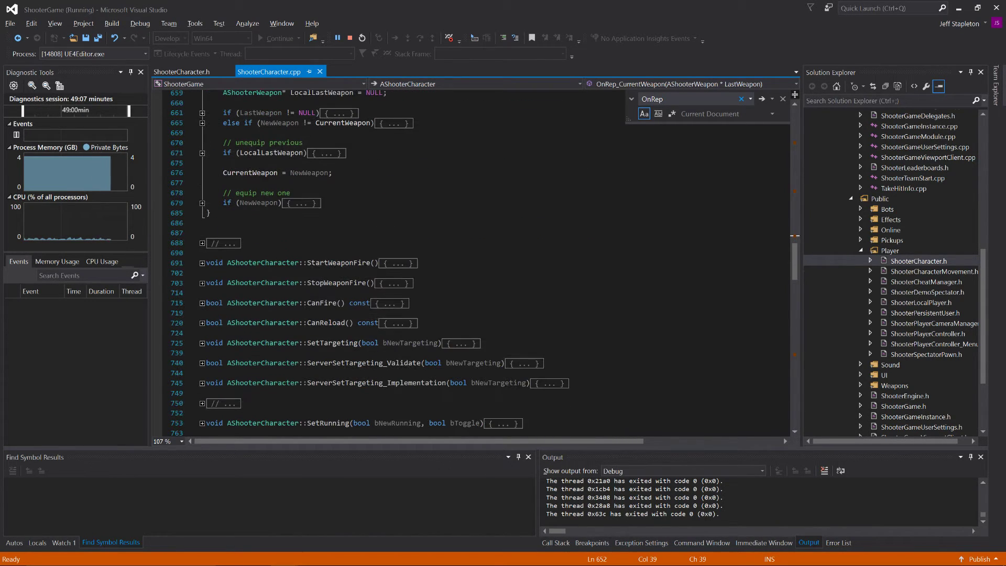
pyautogui.scroll(6, 482, 262)
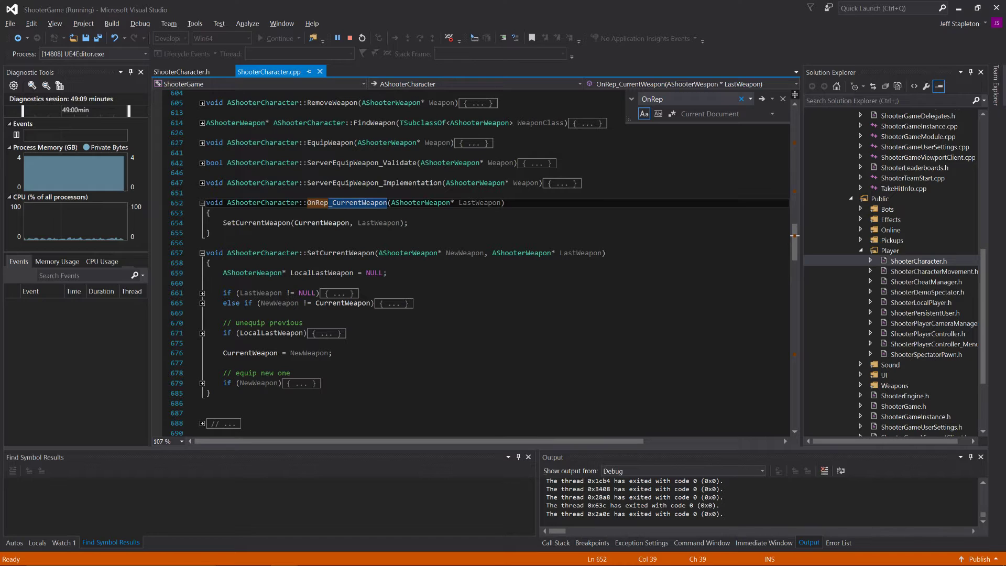
# Step: Expand ServerEquipWeapon_Implementation and EquipWeapon, including its authority and else branches, to examine how equipping reaches the server
pyautogui.click(200, 182)
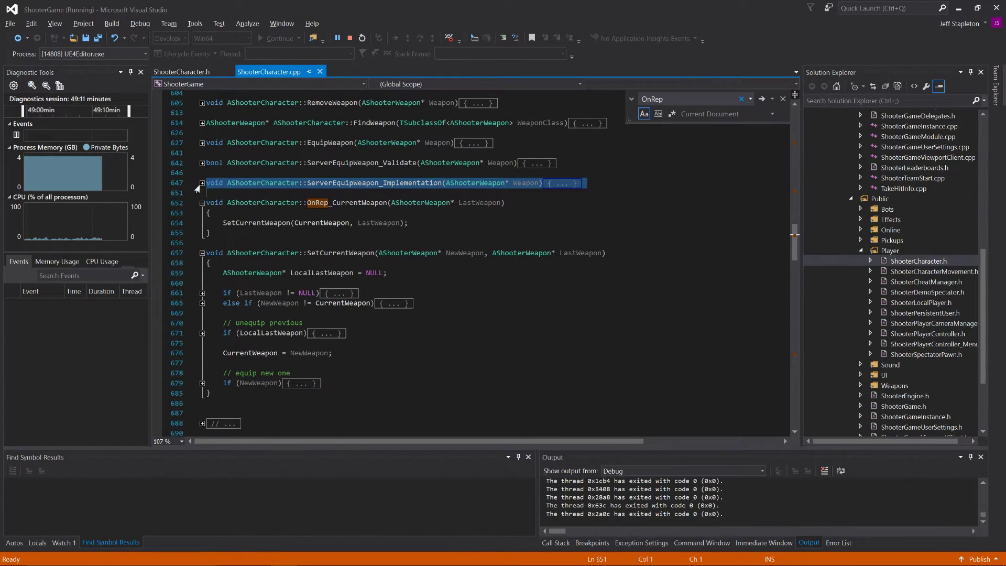
pyautogui.click(202, 183)
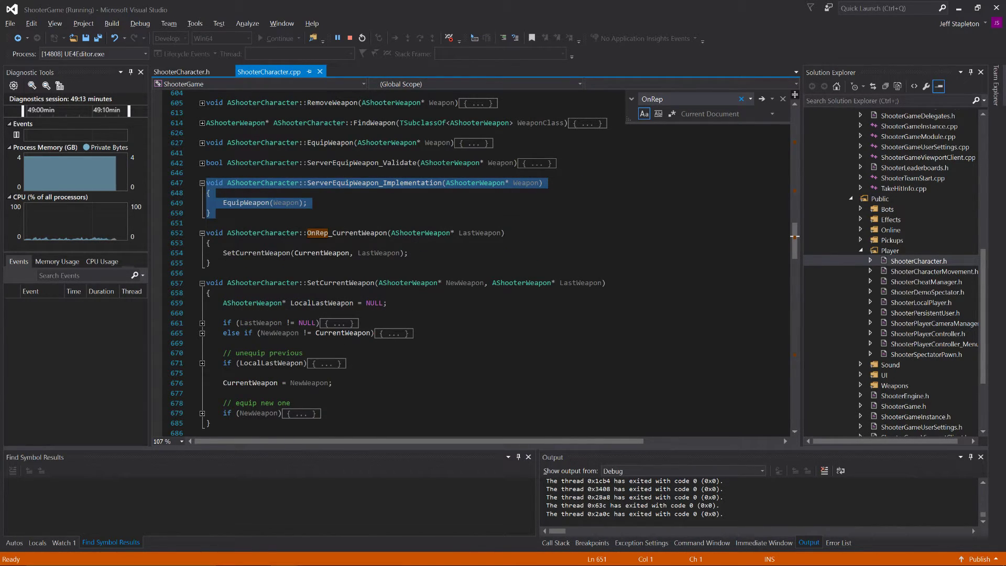
pyautogui.click(202, 142)
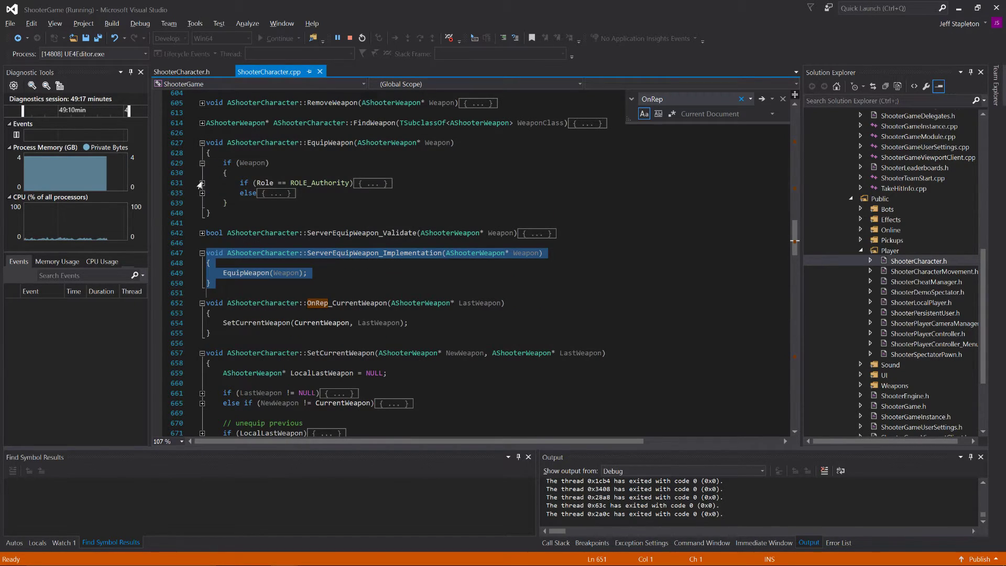
pyautogui.click(202, 183)
pyautogui.click(202, 223)
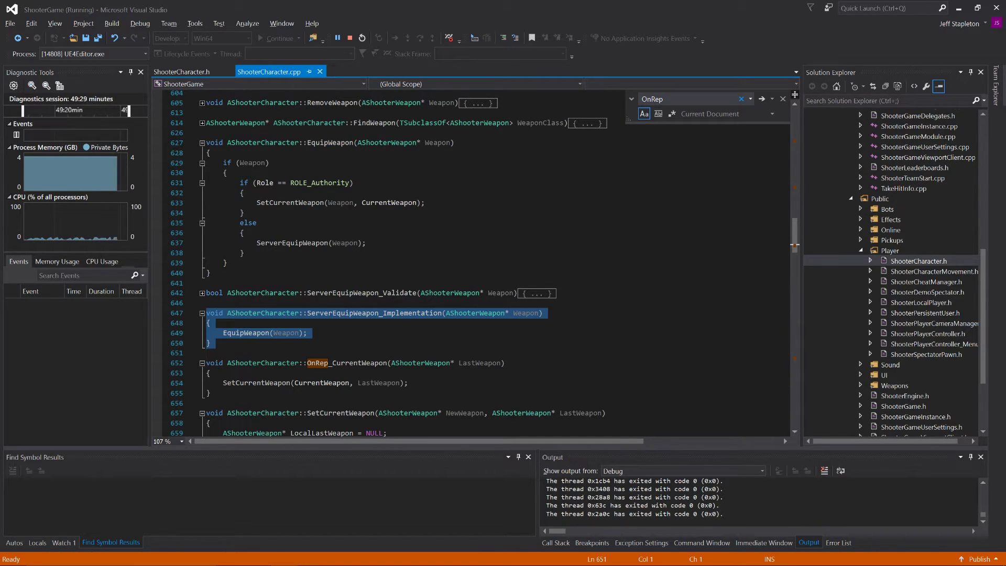
# Step: Expand every conditional block inside SetCurrentWeapon to examine how it unequips the previous weapon, assigns CurrentWeapon and equips the new one
pyautogui.scroll(-3, 472, 262)
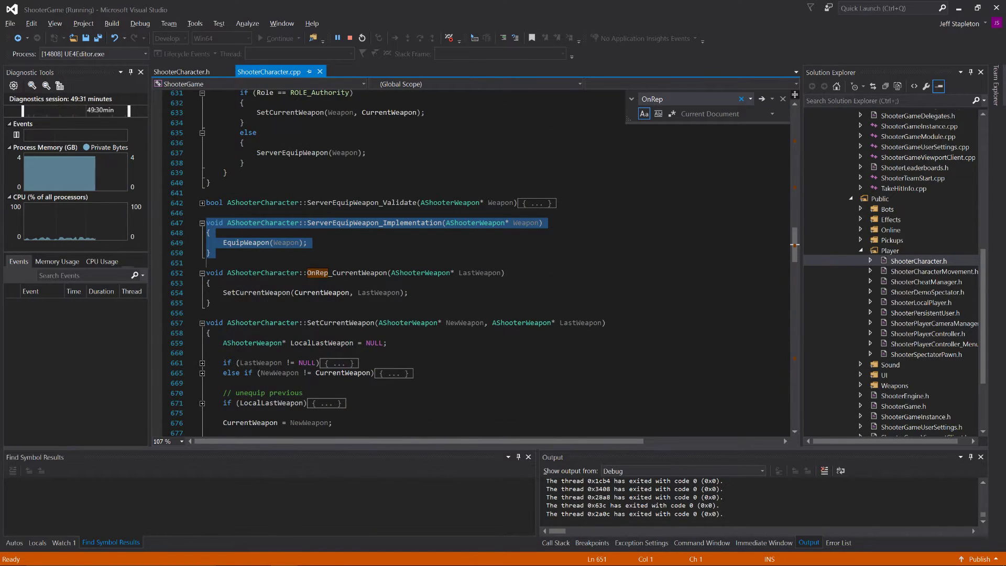
pyautogui.scroll(-3, 472, 262)
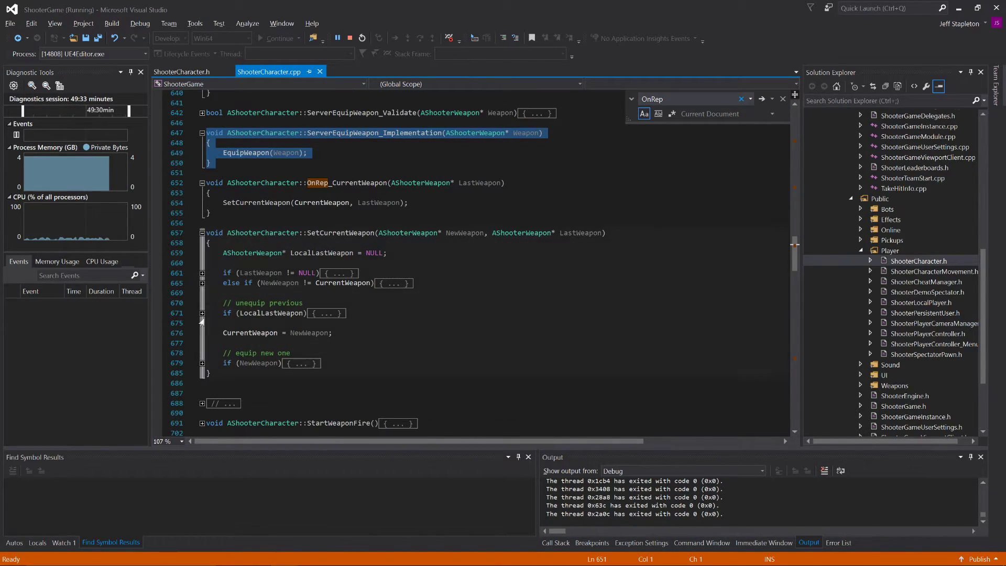
pyautogui.click(202, 314)
pyautogui.click(202, 283)
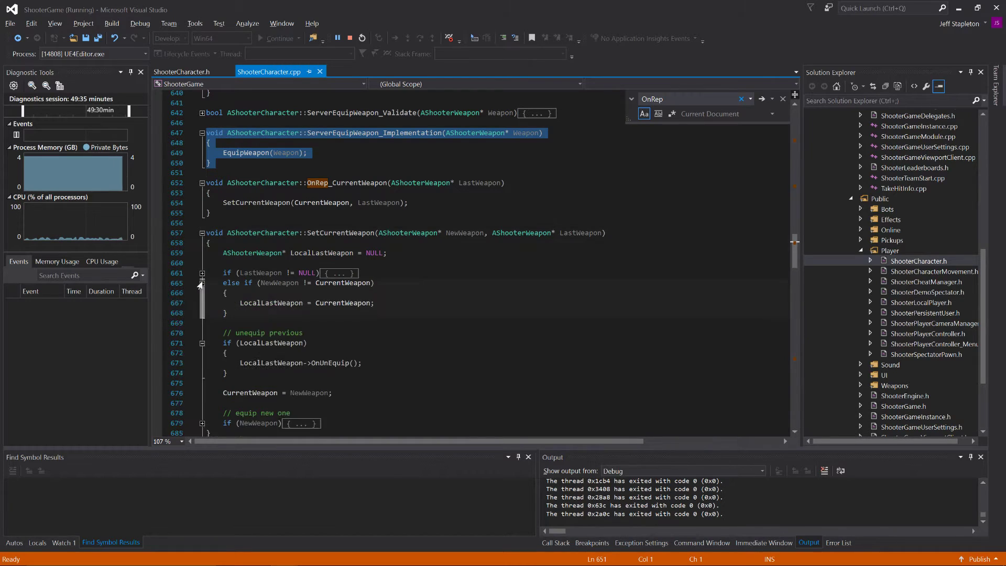
pyautogui.click(202, 273)
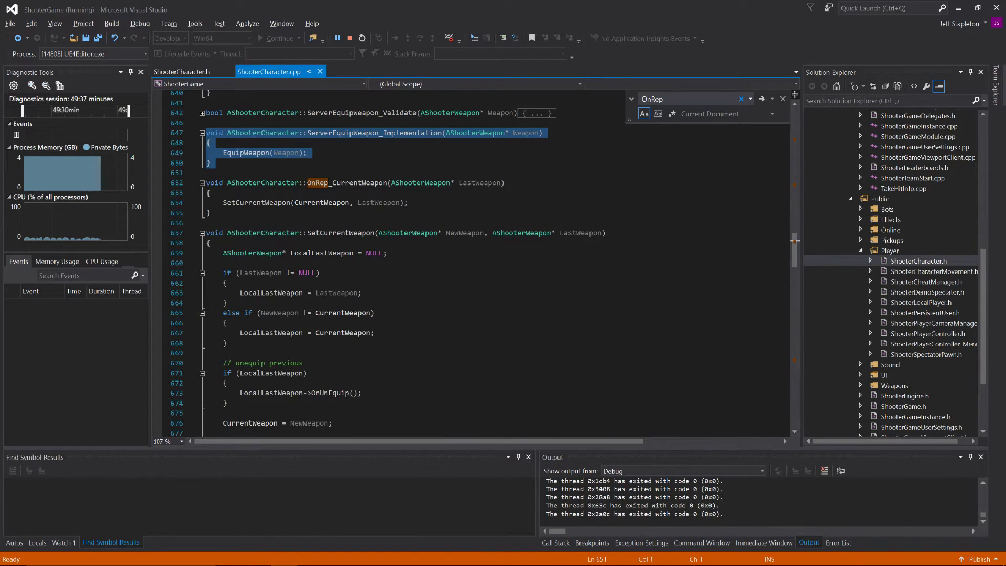
pyautogui.scroll(-5, 196, 340)
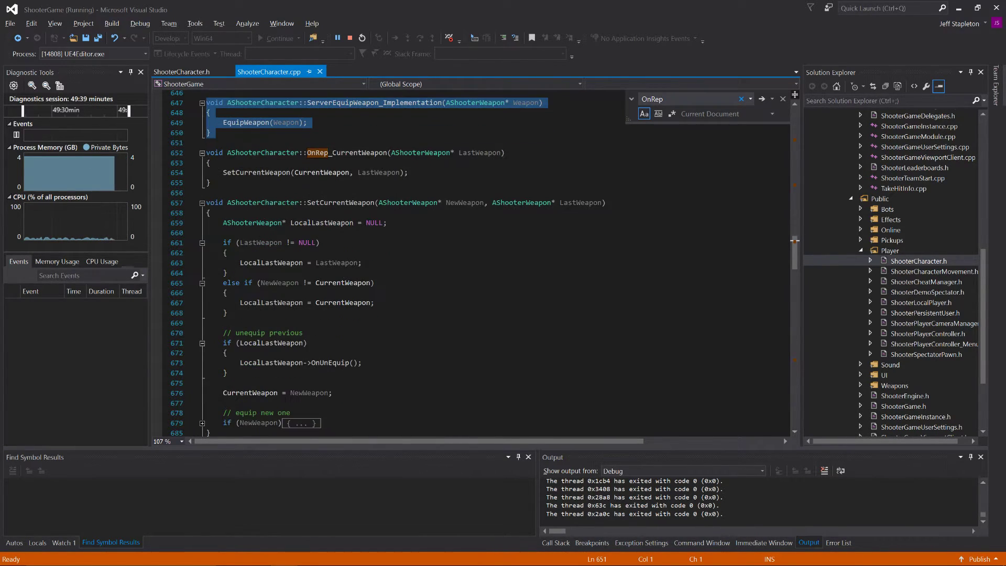
pyautogui.click(198, 335)
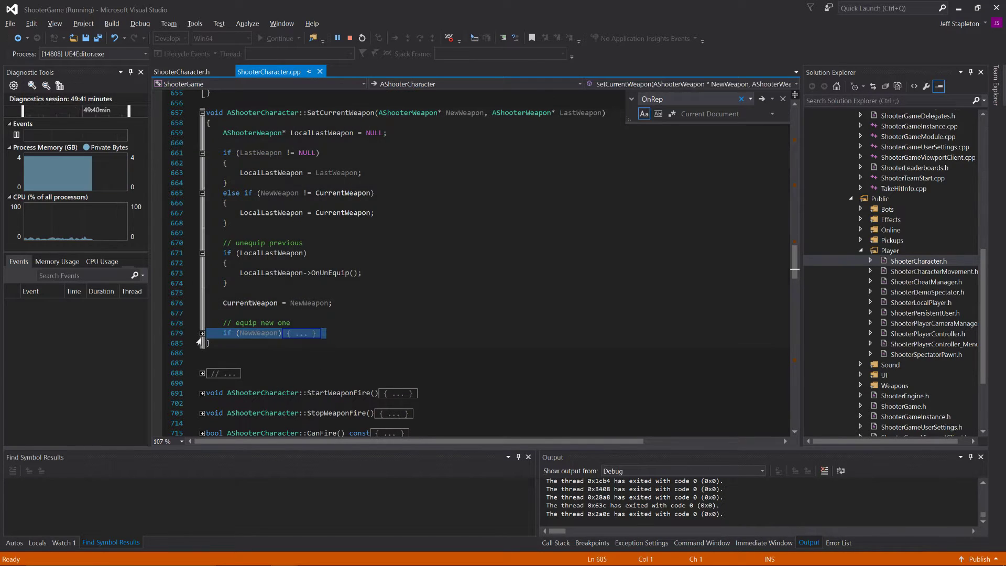
pyautogui.click(202, 334)
pyautogui.click(336, 303)
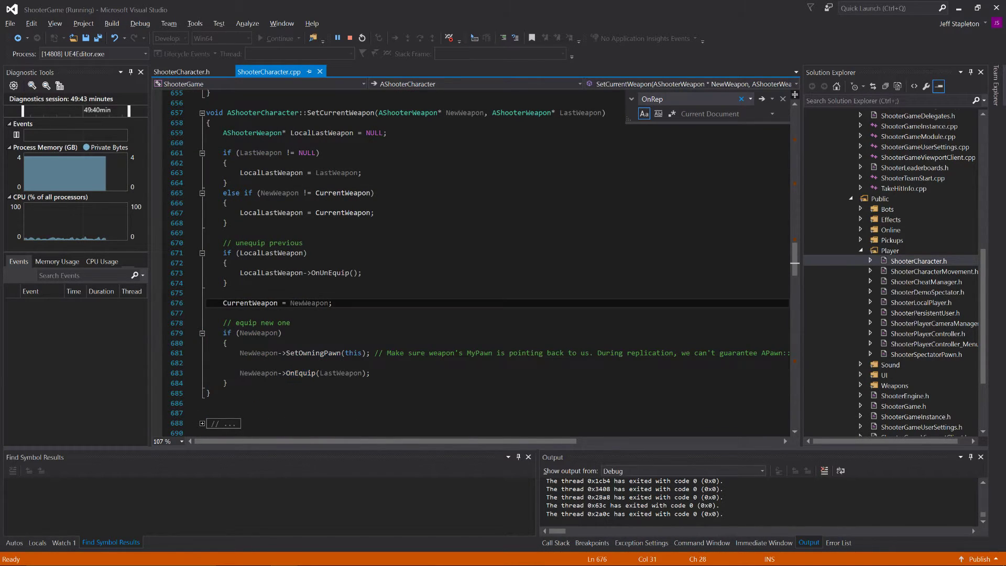
# Step: Trace how EquipWeapon passes CurrentWeapon into SetCurrentWeapon and how LastWeapon is assigned to LocalLastWeapon
pyautogui.scroll(1, 335, 303)
pyautogui.scroll(2, 482, 262)
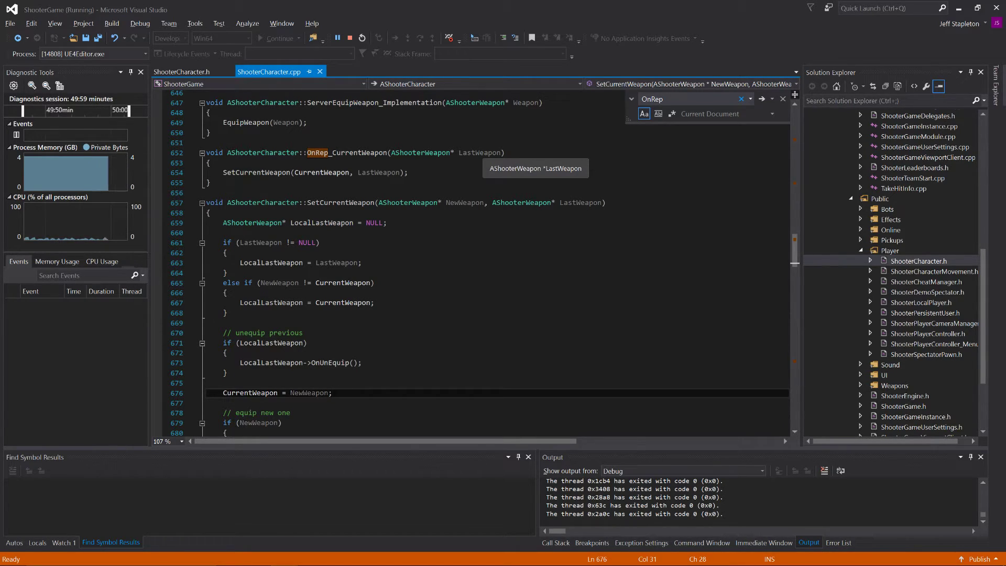
pyautogui.scroll(3, 482, 268)
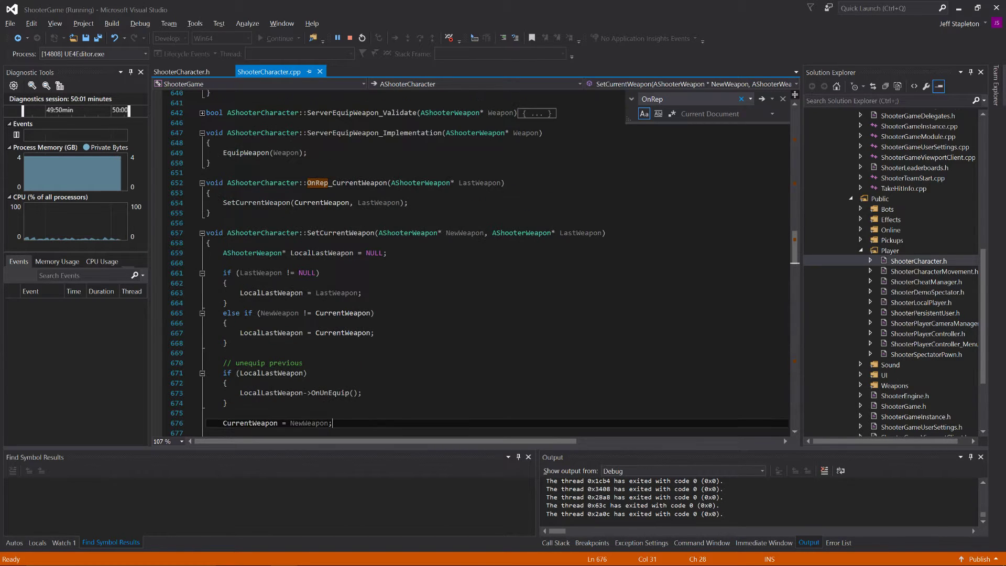
pyautogui.scroll(3, 482, 267)
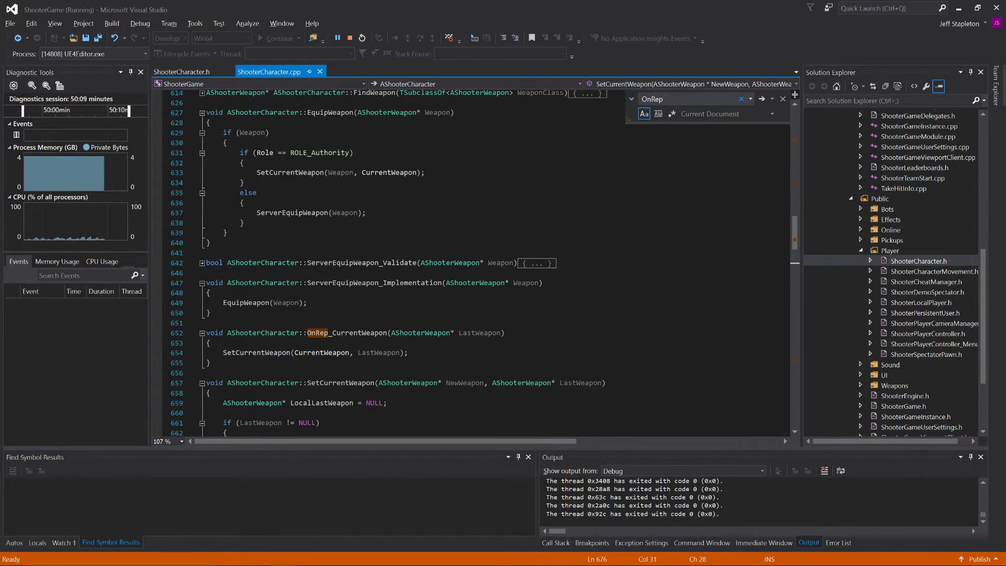
pyautogui.doubleClick(390, 173)
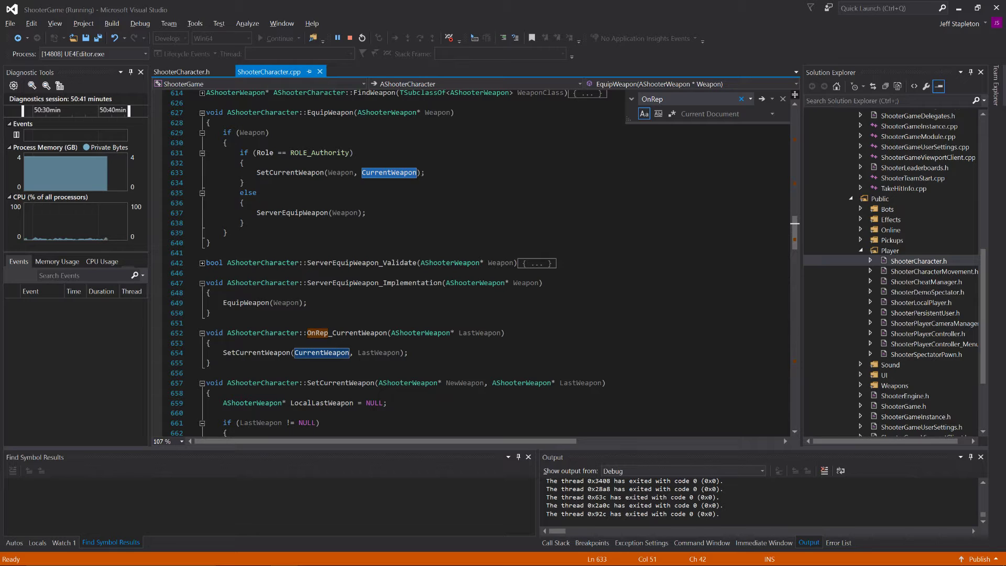
pyautogui.scroll(-5, 391, 262)
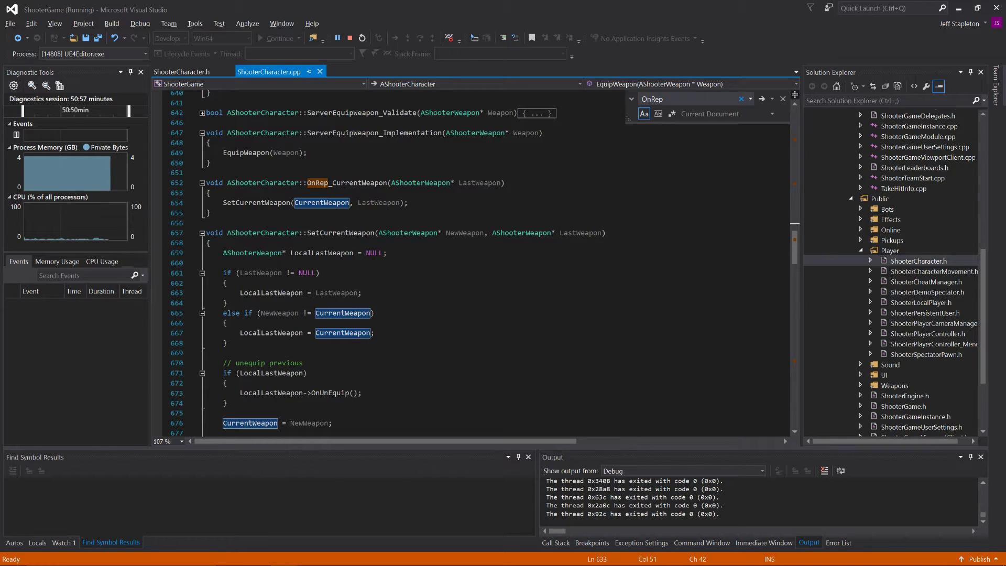
pyautogui.doubleClick(270, 295)
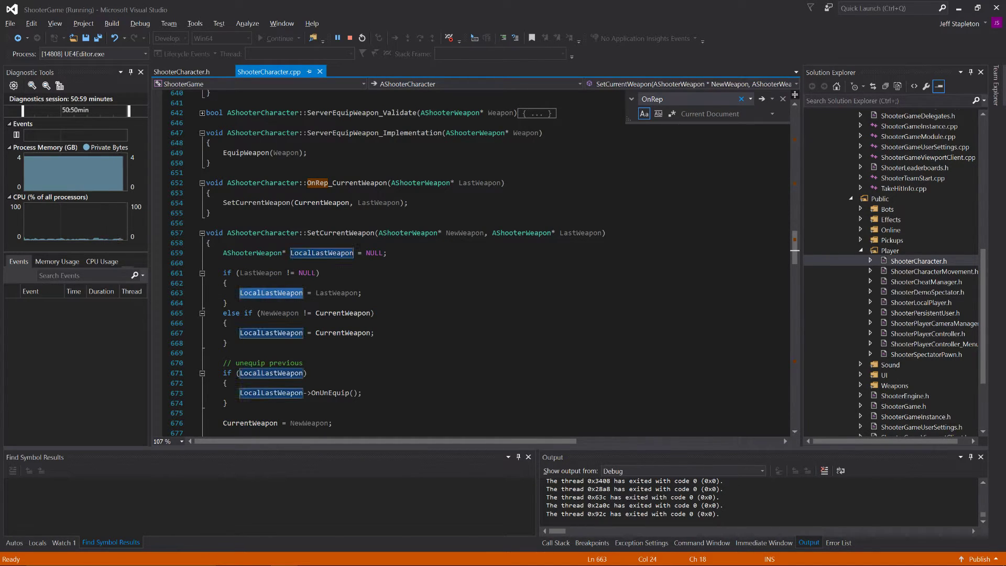
pyautogui.doubleClick(336, 292)
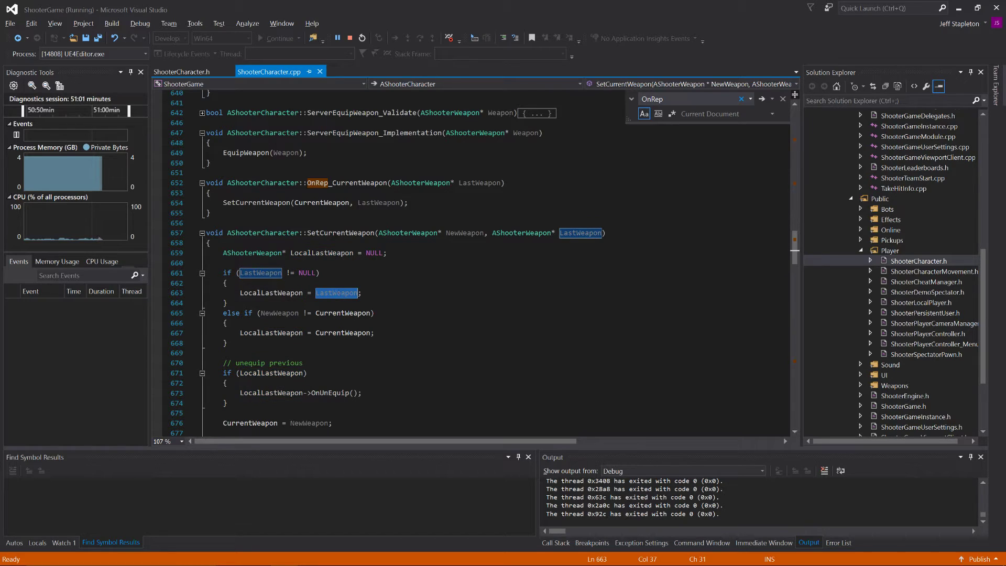
# Step: Examine SetCurrentWeapon's unequip block and CurrentWeapon = NewWeapon assignment, and compare them with the call in OnRep_CurrentWeapon
pyautogui.scroll(-1, 337, 293)
pyautogui.scroll(-4, 337, 292)
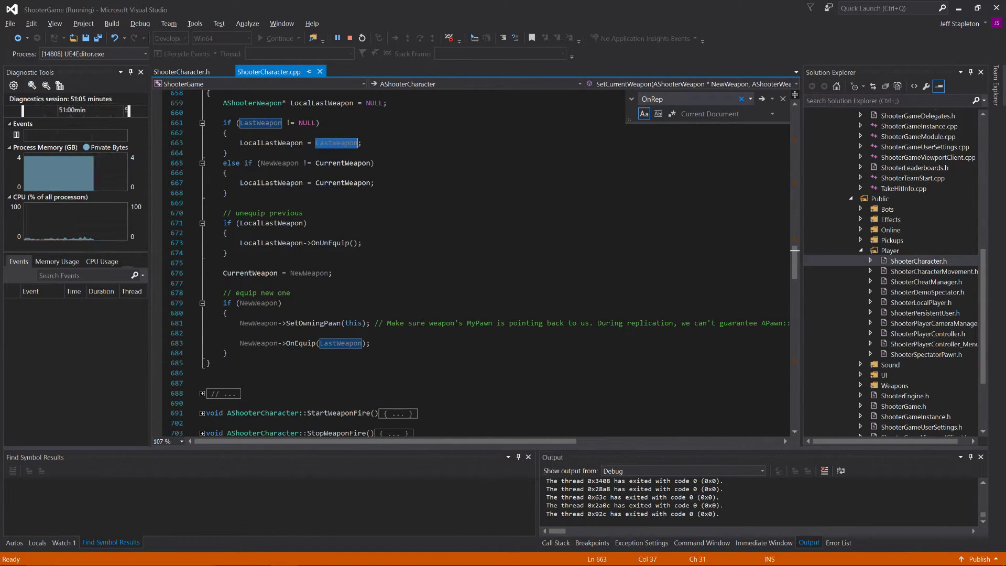
pyautogui.moveTo(223, 213); pyautogui.dragTo(303, 213)
pyautogui.doubleClick(296, 224)
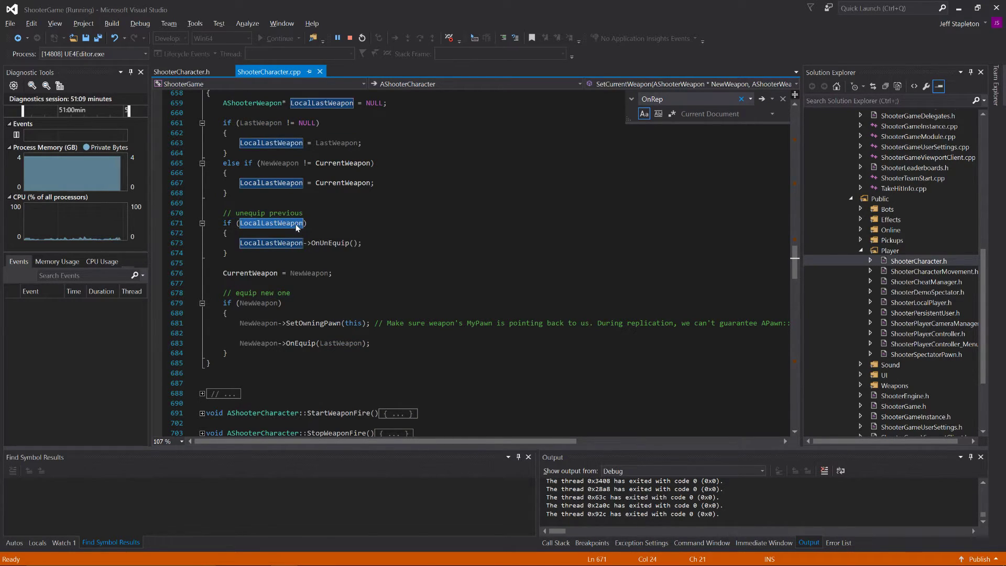
pyautogui.doubleClick(264, 246)
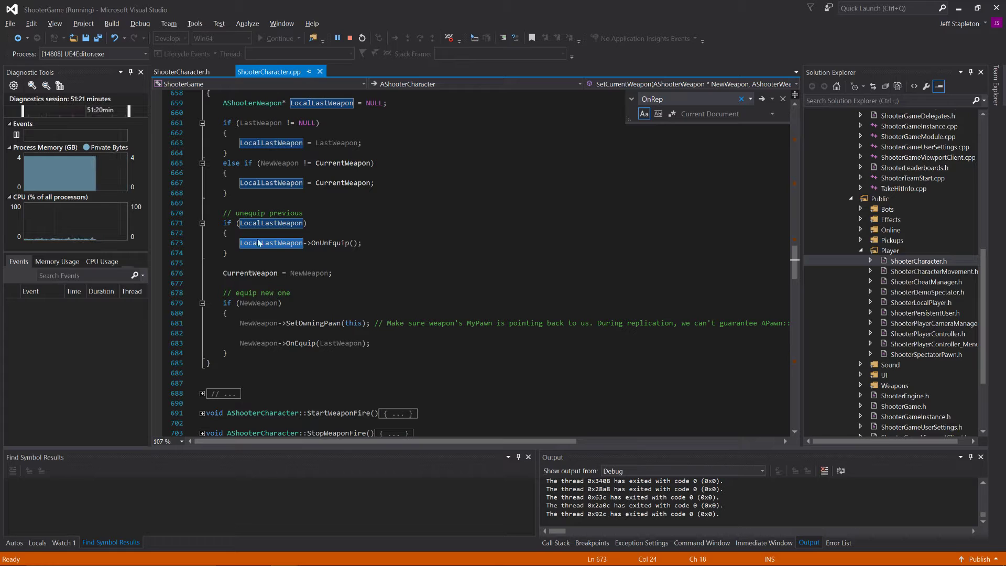
pyautogui.doubleClick(250, 273)
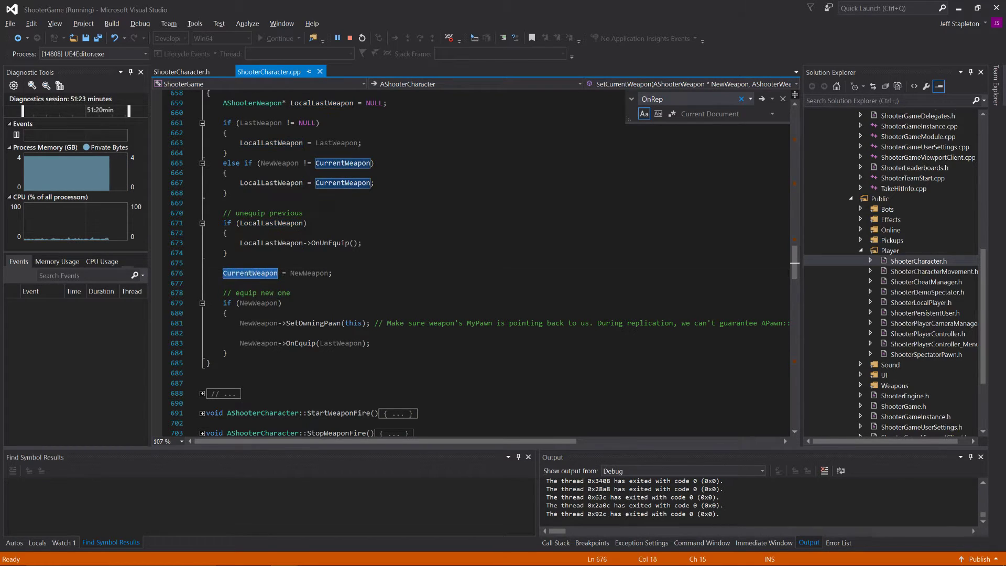
pyautogui.doubleClick(309, 273)
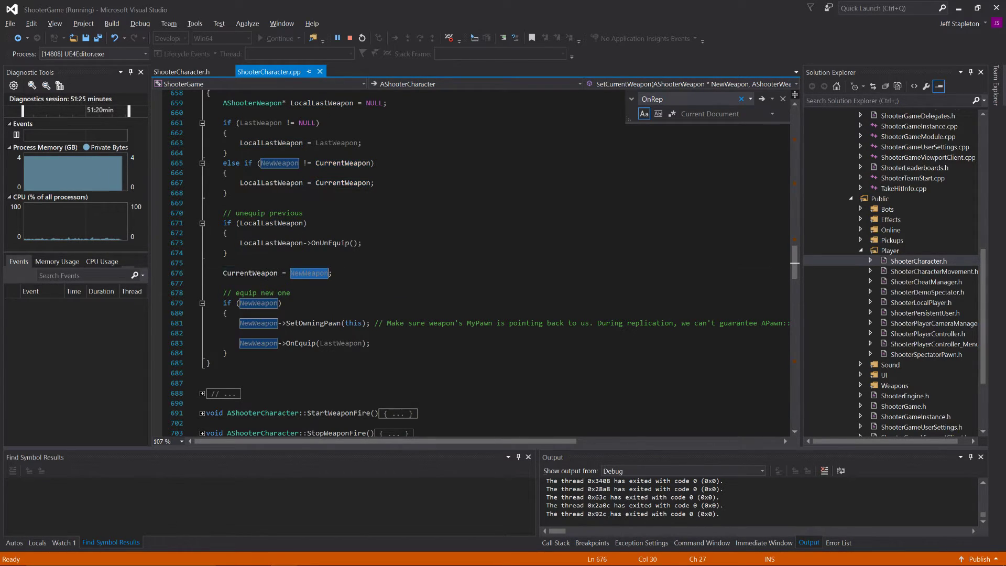
pyautogui.scroll(3, 310, 273)
pyautogui.scroll(2, 309, 273)
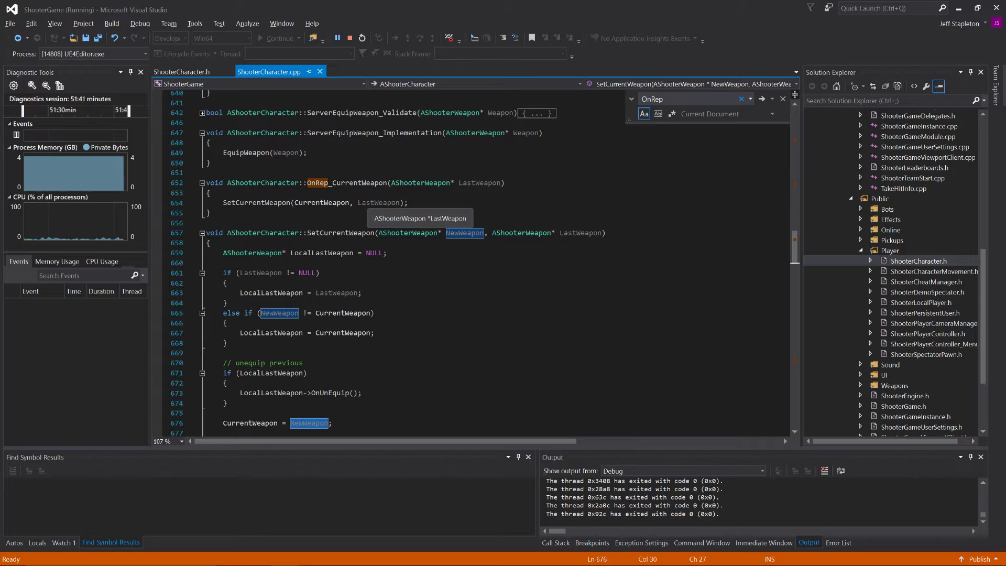
pyautogui.scroll(-2, 328, 369)
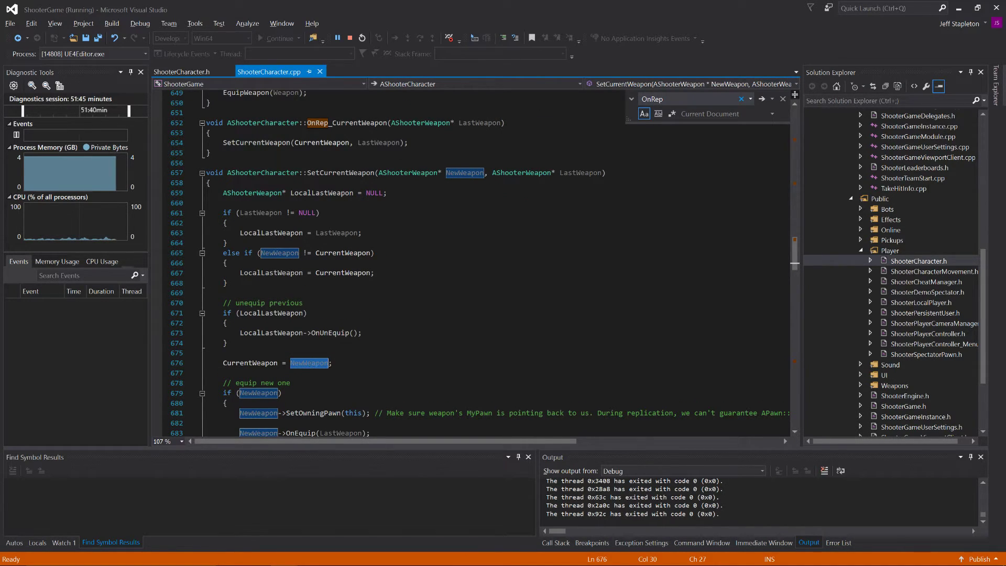
pyautogui.scroll(2, 472, 262)
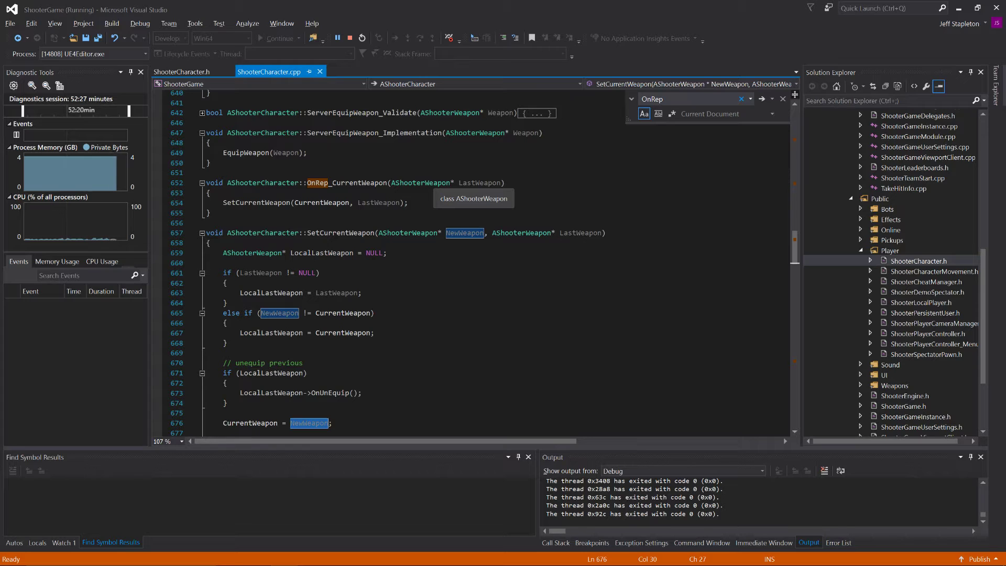
# Step: In ActOfPardon's XLCharacter.cpp, copy CurrentWeapon = CharacterWeapons->Inventory[0]; from EquipWeapon into the body of OnRep_CurrentWeapon and save the file
pyautogui.hotkey('alt', 'Tab')
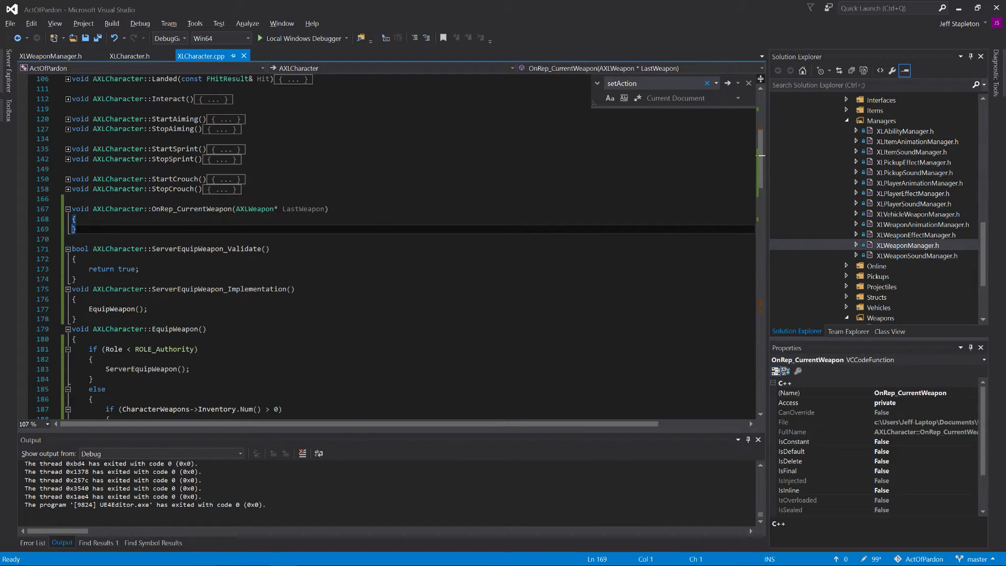
pyautogui.scroll(-4, 398, 247)
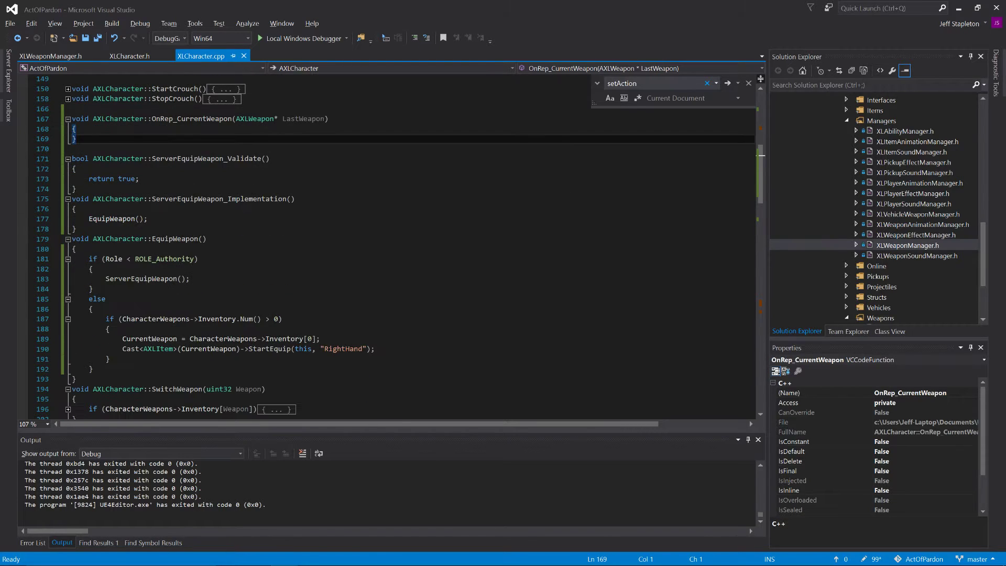
pyautogui.tripleClick(213, 310)
pyautogui.hotkey('ctrl', 'c')
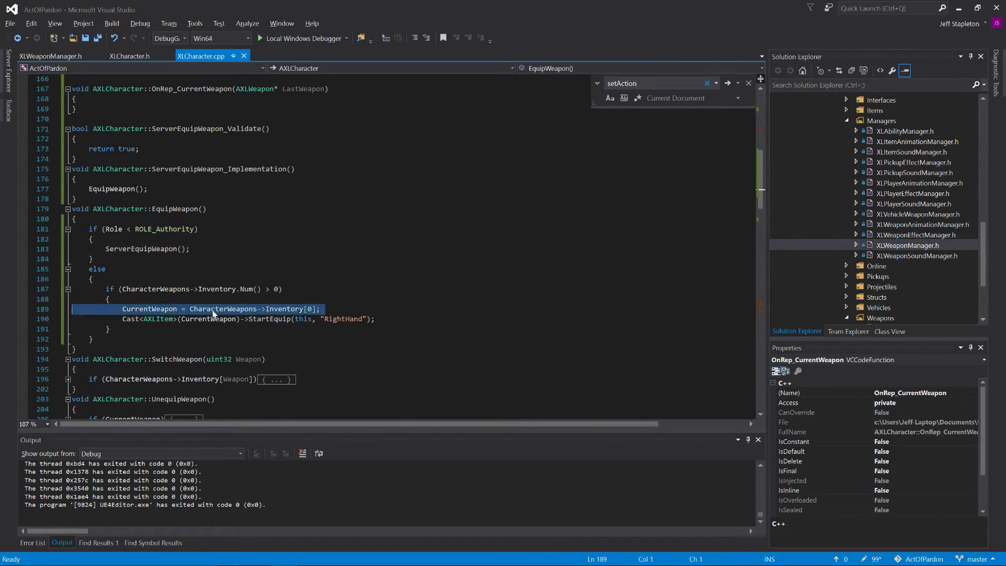
pyautogui.scroll(4, 214, 314)
pyautogui.click(77, 219)
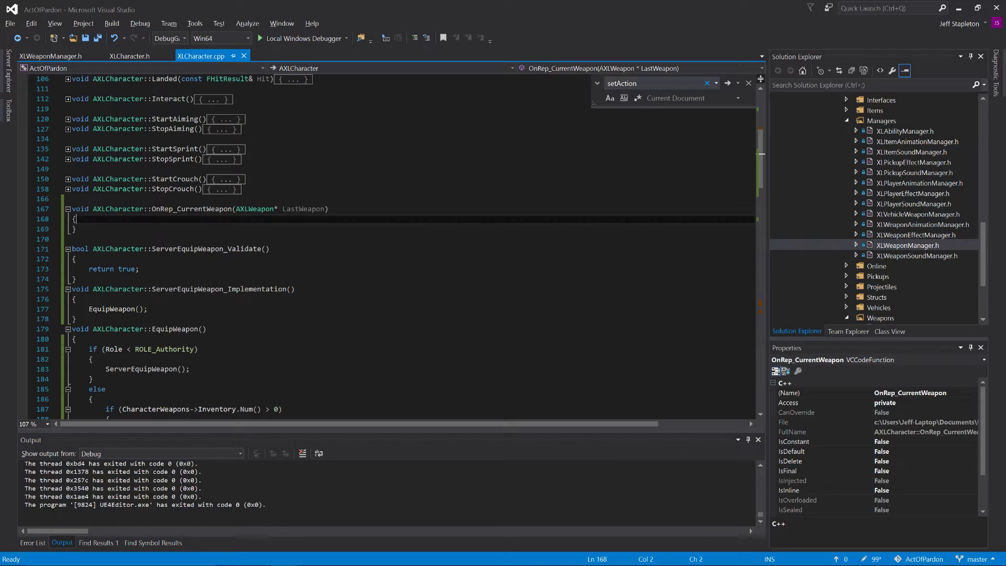
pyautogui.press('Return')
pyautogui.hotkey('ctrl', 'v')
pyautogui.press('BackSpace')
pyautogui.hotkey('ctrl', 's')
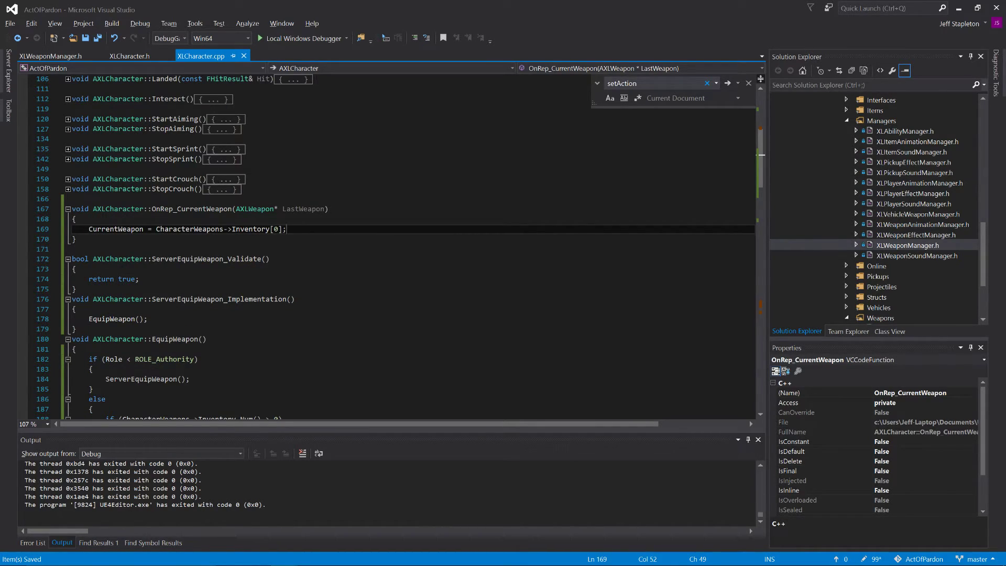
# Step: Review EquipWeapon, then start ActOfPardon with the Local Windows Debugger, building the out-of-date project
pyautogui.scroll(-7, 402, 247)
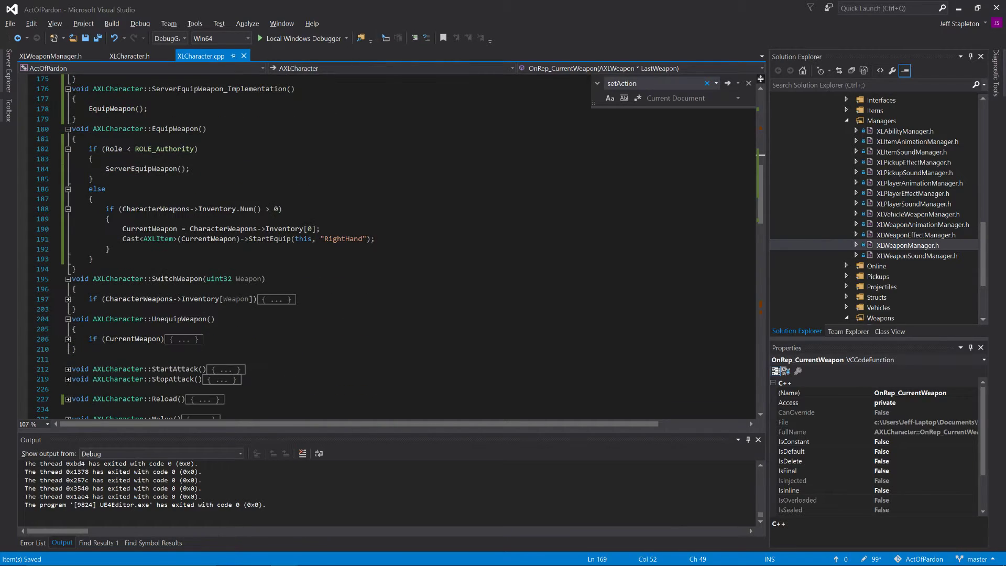
pyautogui.scroll(-1, 399, 248)
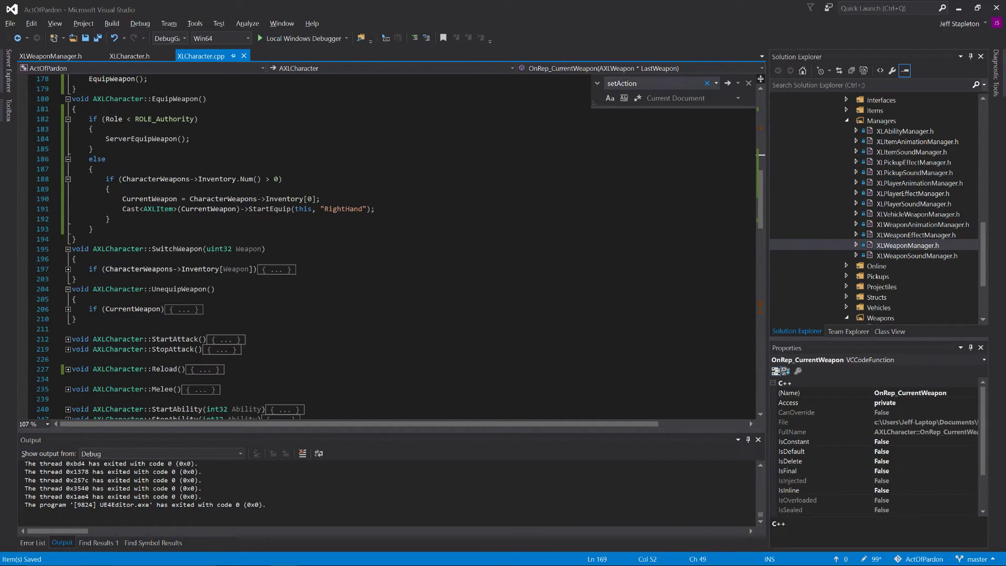
pyautogui.scroll(15, 403, 248)
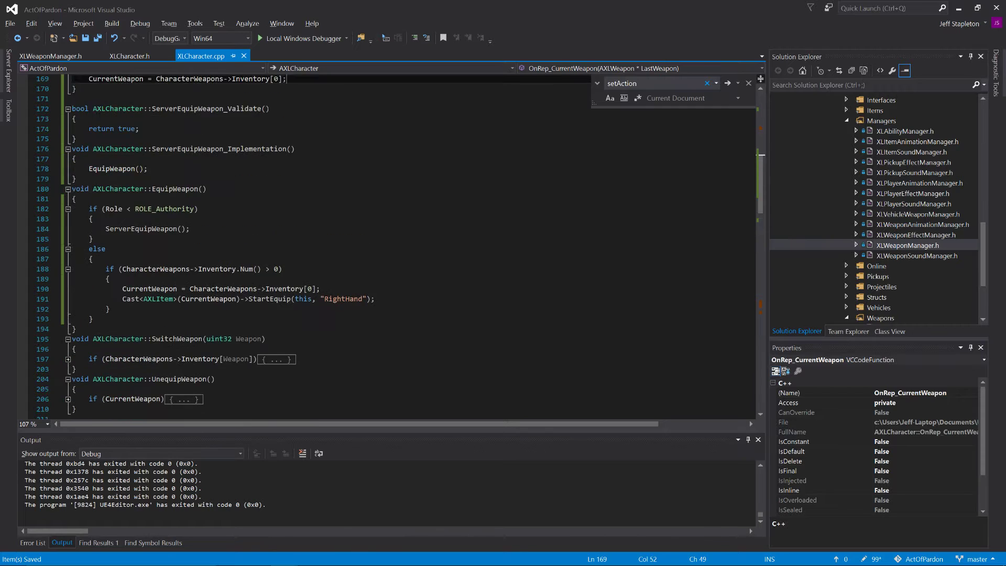
pyautogui.click(259, 39)
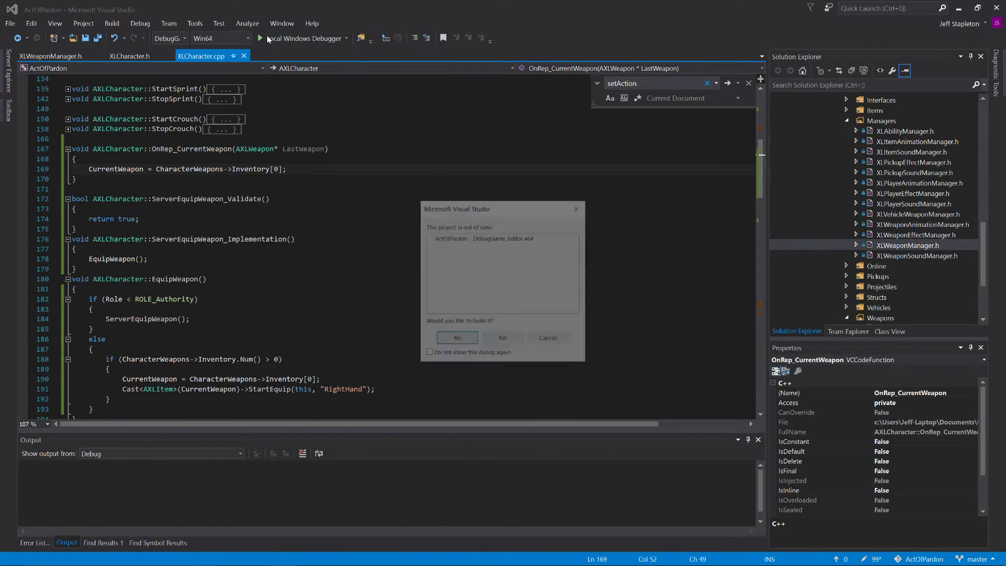
pyautogui.click(457, 338)
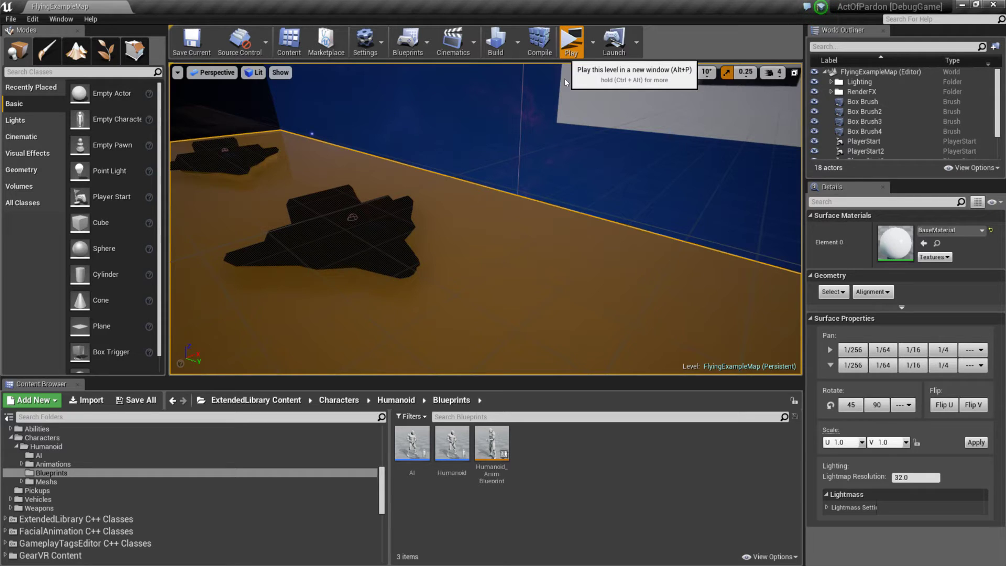
# Step: In Unreal Editor, play the level, test weapon equipping in the client and server preview windows, and end the session
pyautogui.click(571, 43)
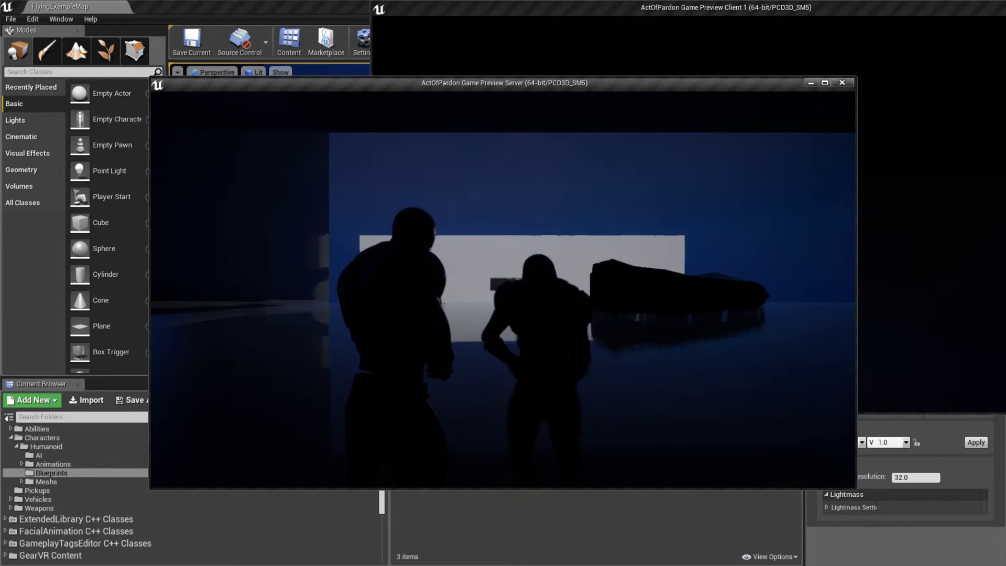
pyautogui.hotkey('alt', 'Tab')
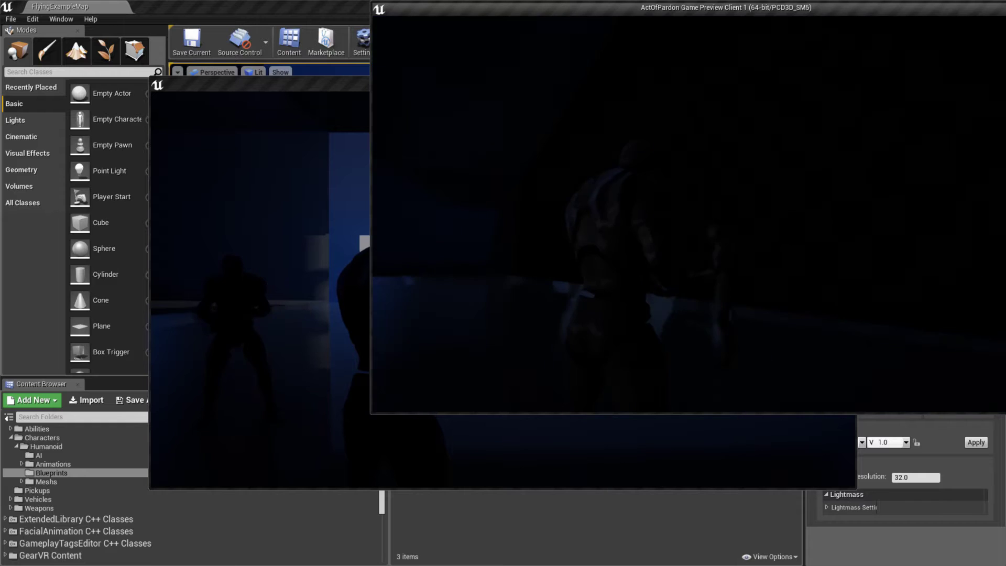
pyautogui.press('v')
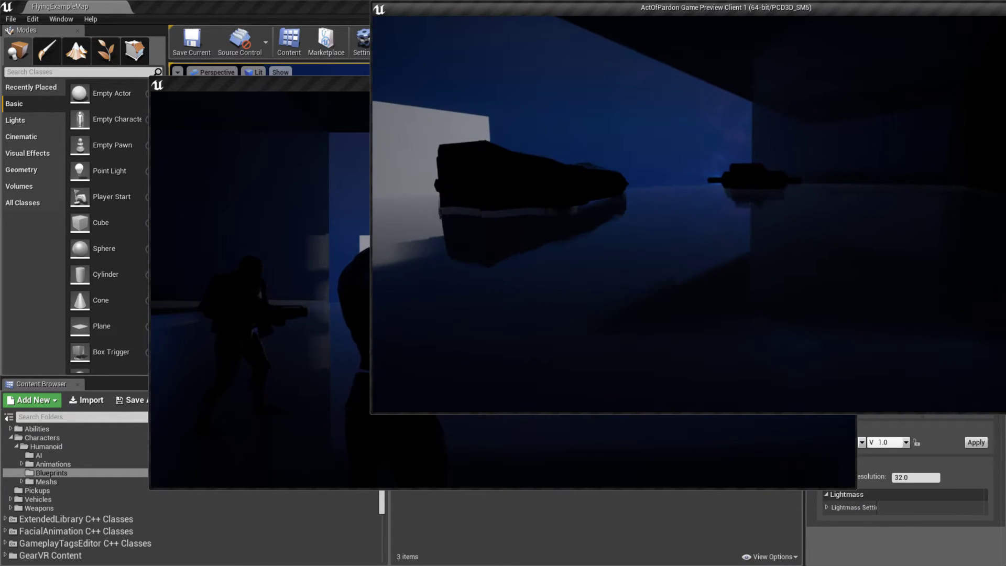
pyautogui.hotkey('alt', 'Tab')
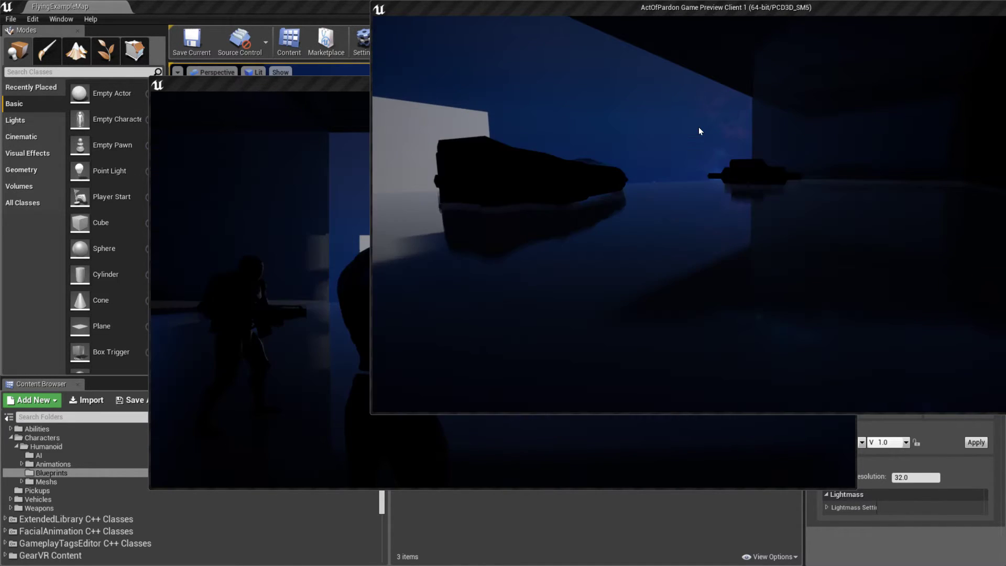
pyautogui.click(688, 159)
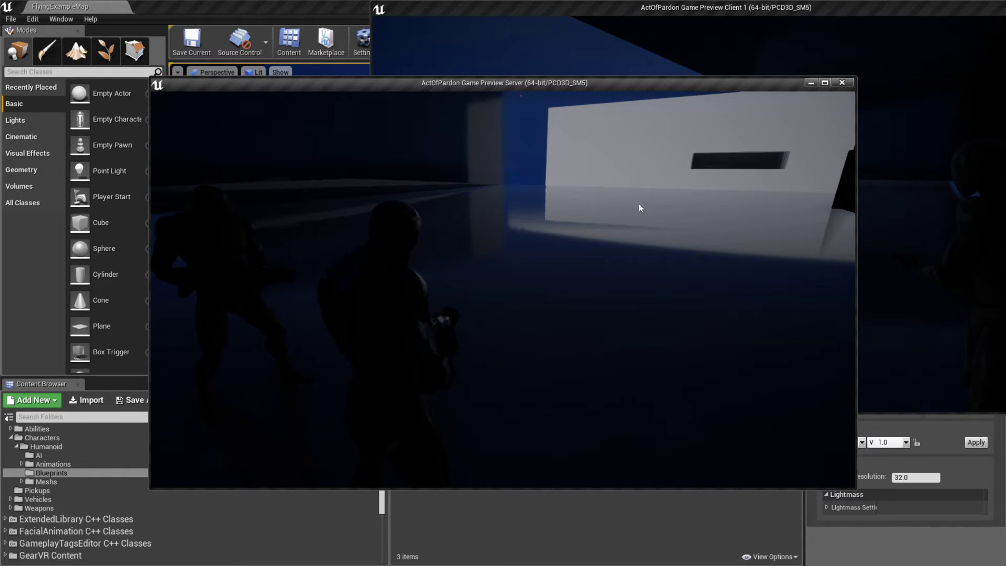
pyautogui.press('Escape')
# Step: Back in Visual Studio, review the ServerEquipWeapon and EquipWeapon calls in XLCharacter.cpp and the CurrentWeapon replication declarations in XLCharacter.h
pyautogui.hotkey('alt', 'Tab')
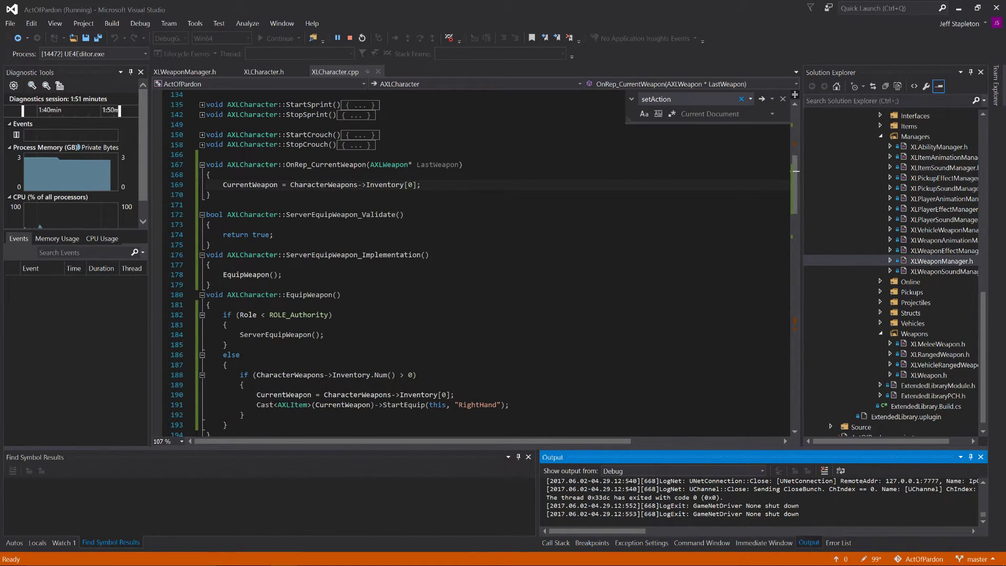
pyautogui.scroll(-1, 472, 262)
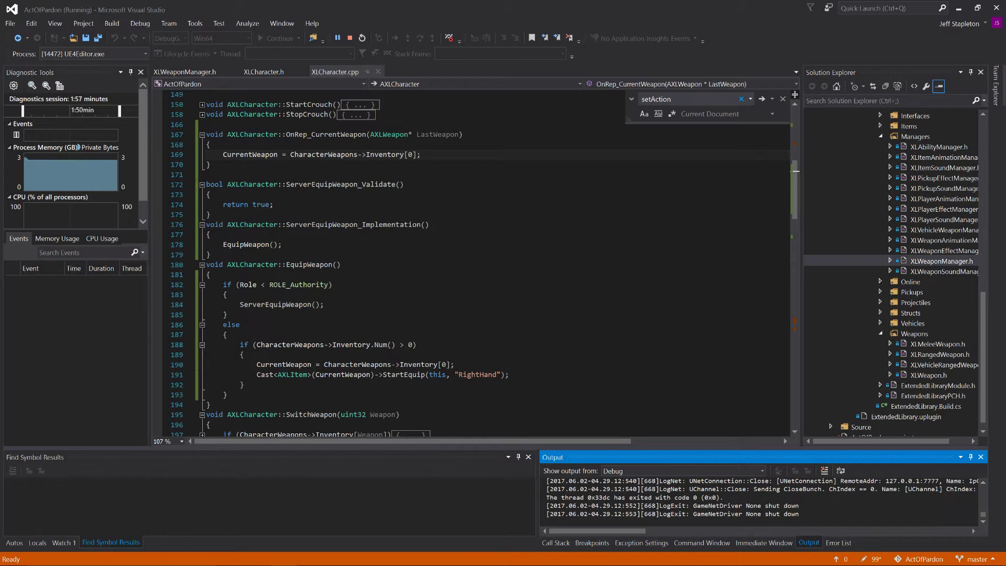
pyautogui.doubleClick(248, 306)
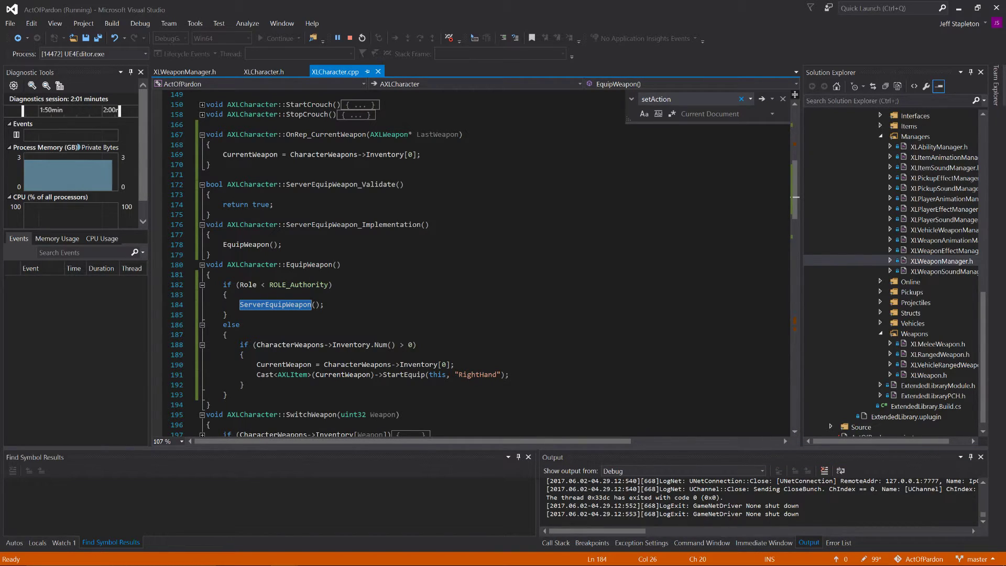
pyautogui.doubleClick(253, 245)
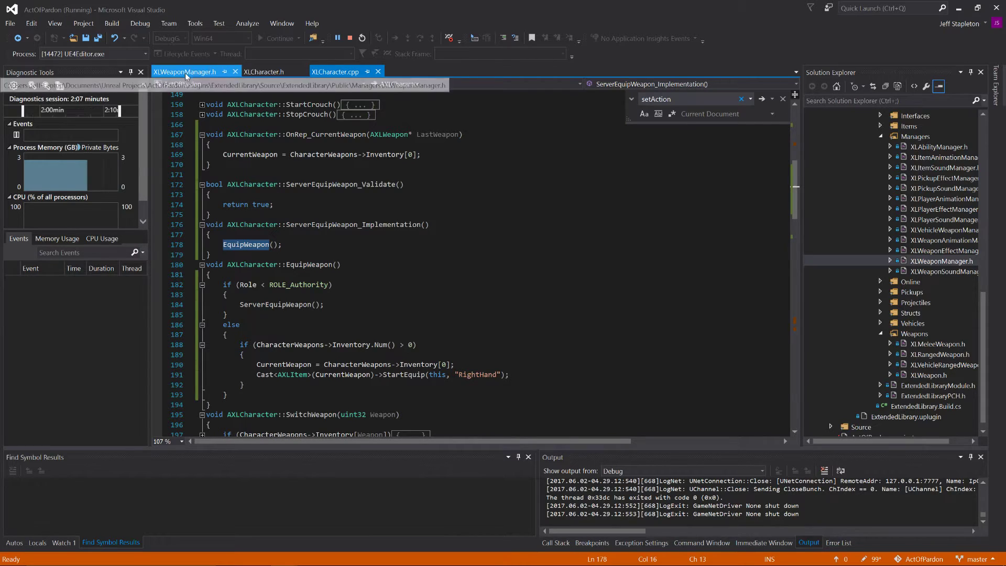
pyautogui.click(248, 75)
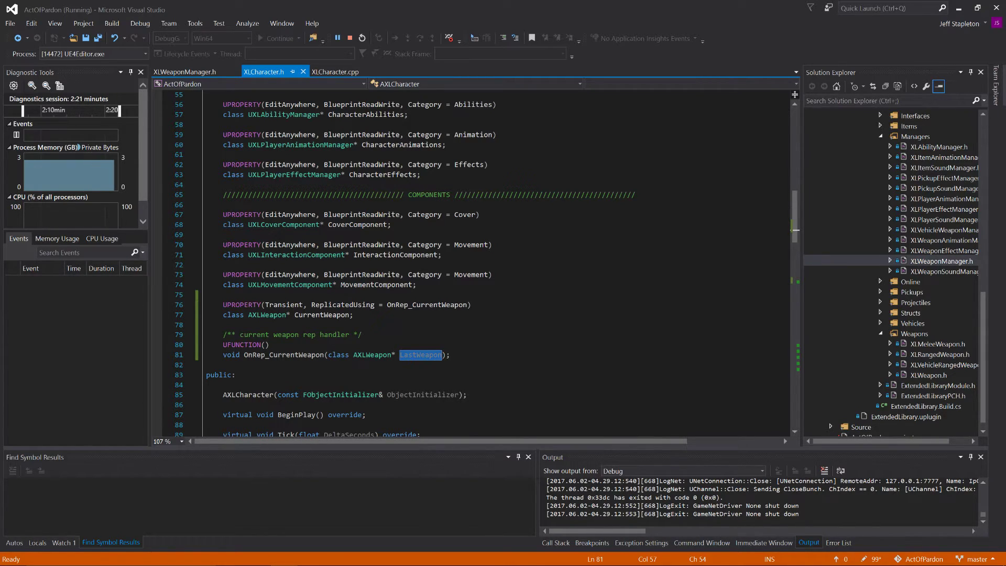
# Step: In XLCharacter.h, declare void SetCurrentWeapon(); below the OnRep_CurrentWeapon declaration
pyautogui.click(362, 335)
pyautogui.scroll(-1, 482, 268)
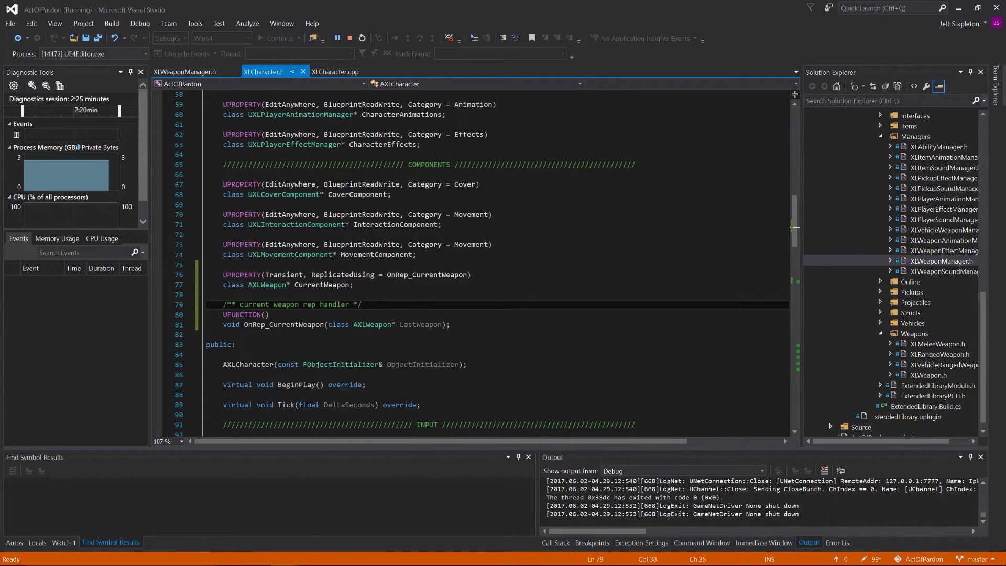
pyautogui.click(270, 315)
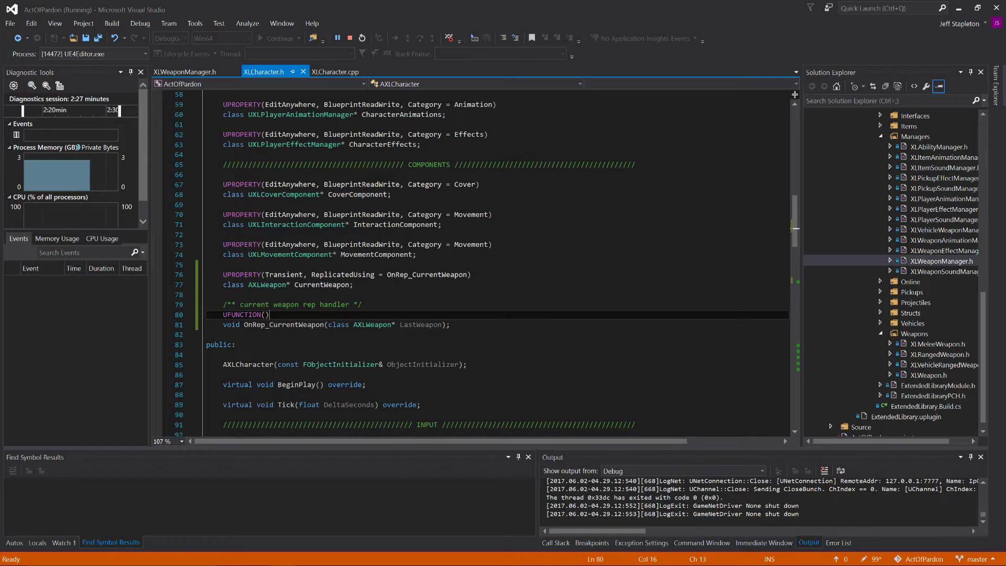
pyautogui.click(450, 325)
pyautogui.press('Return')
pyautogui.press('Return')
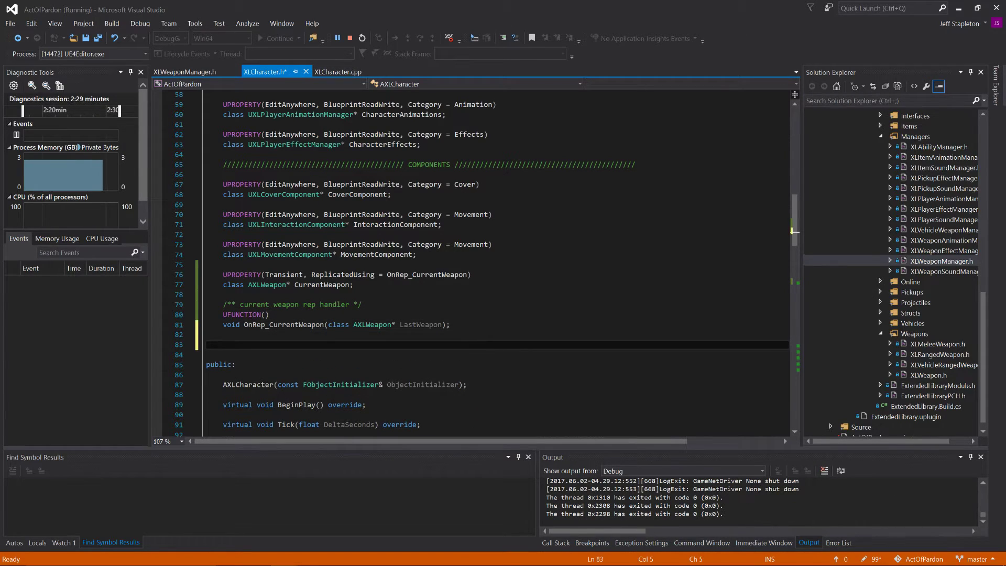
pyautogui.write('v')
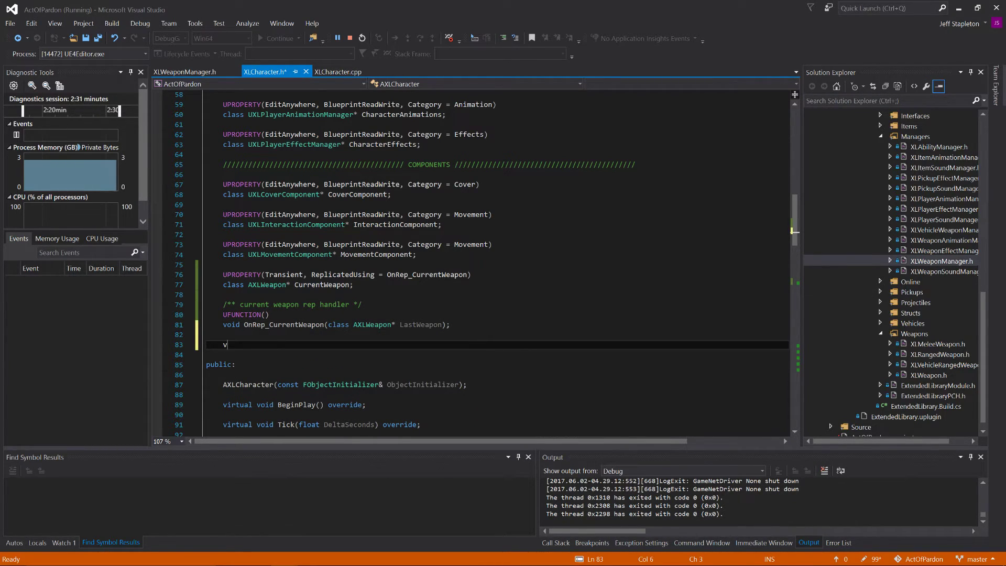
pyautogui.write('oid SetCurrentWeap')
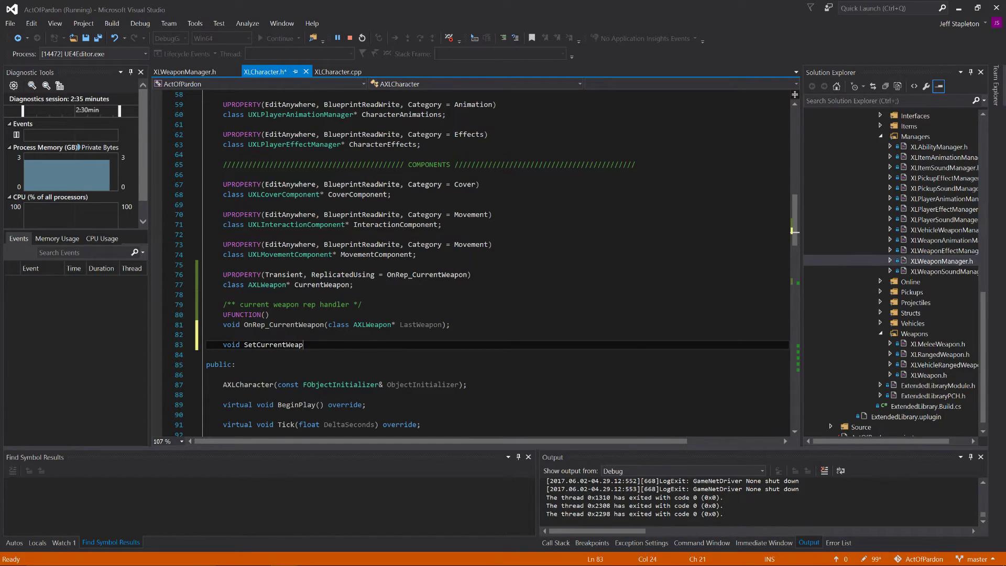
pyautogui.write('on();')
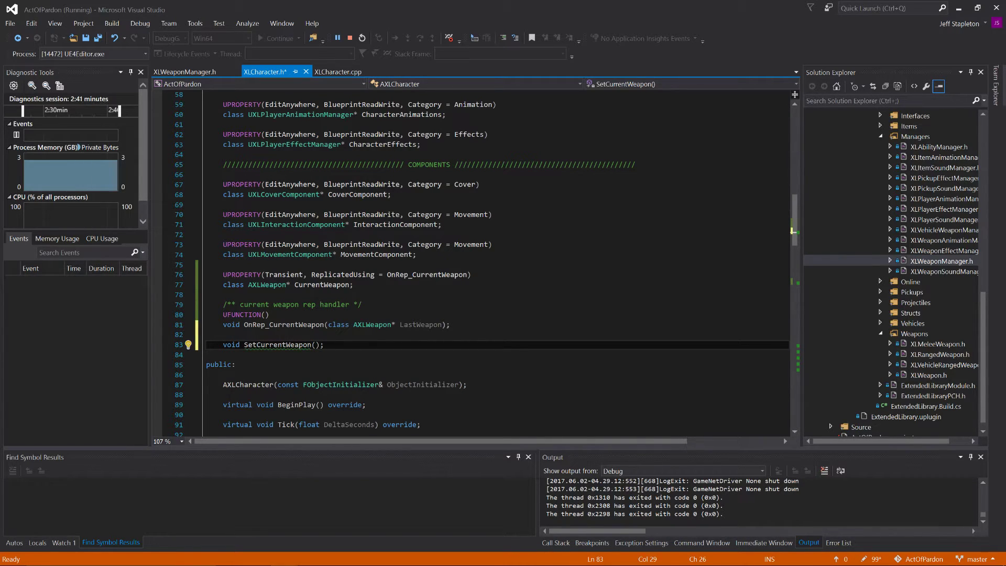
# Step: Switch to the ShooterGame project and search ShooterCharacter.h for "setcurrent" without case matching to examine the SetCurrentWeapon declaration's parameters
pyautogui.hotkey('alt', 'Tab')
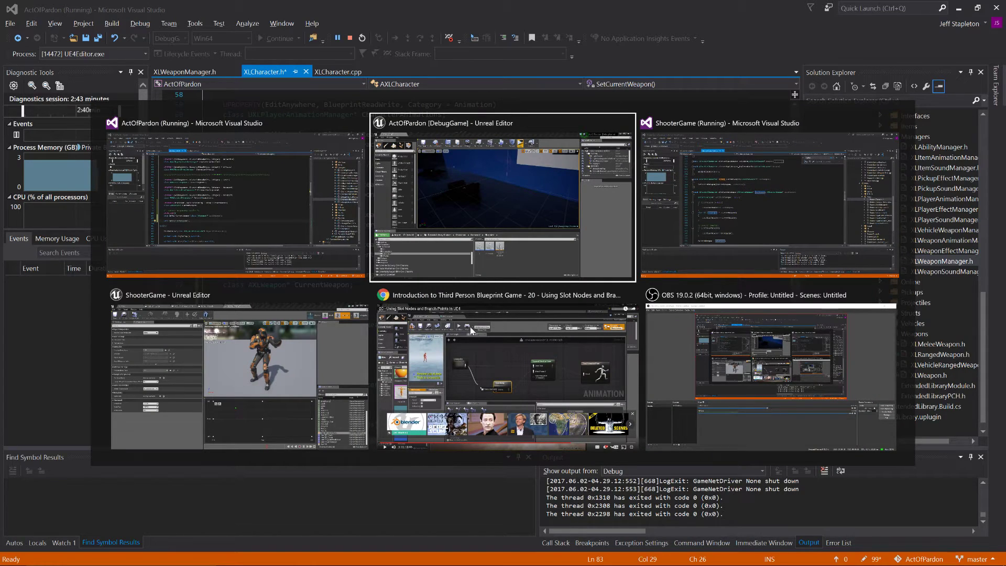
pyautogui.hotkey('alt', 'Tab')
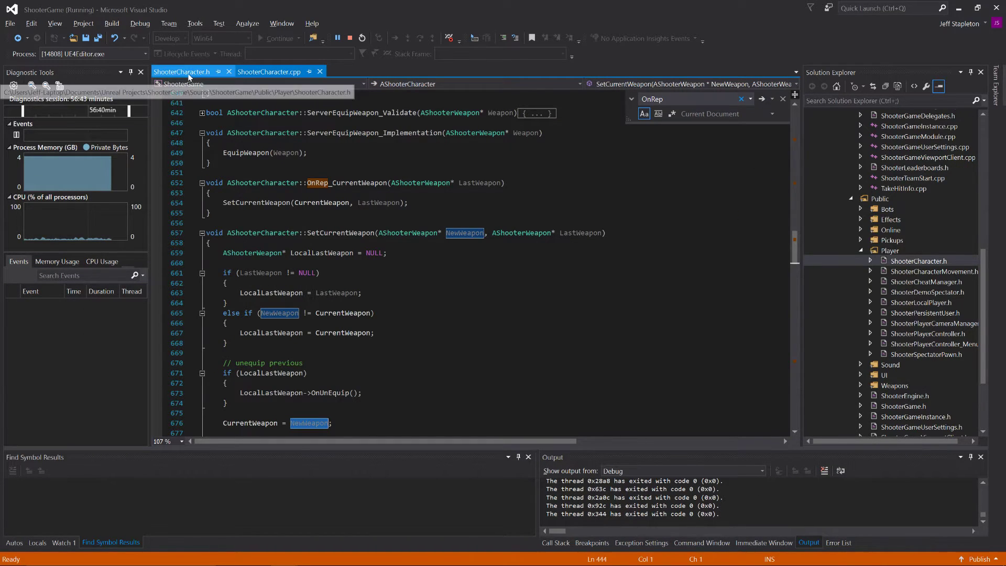
pyautogui.click(190, 72)
pyautogui.click(398, 294)
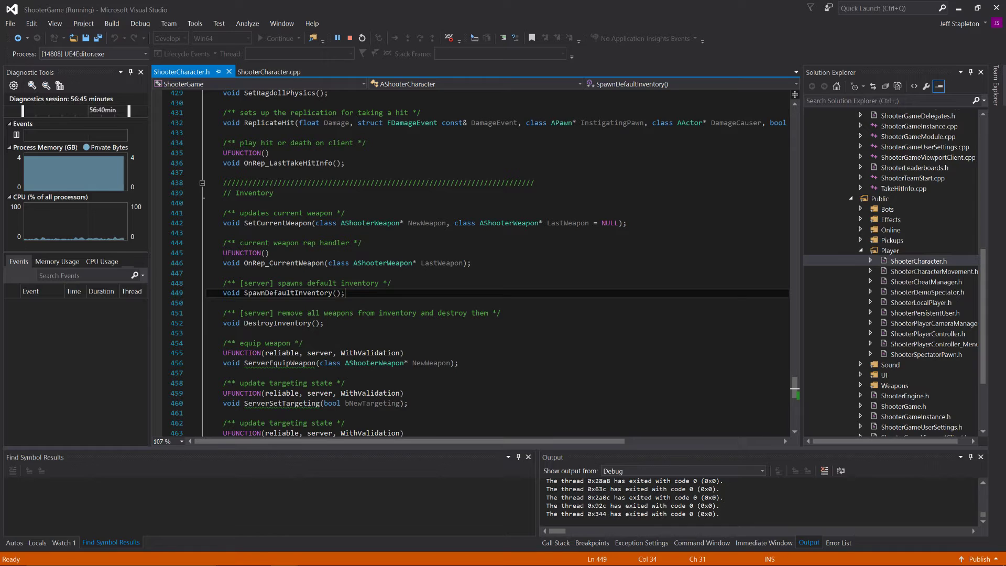
pyautogui.hotkey('ctrl', 'f')
pyautogui.write('setcurre')
pyautogui.press('BackSpace')
pyautogui.press('BackSpace')
pyautogui.press('BackSpace')
pyautogui.press('BackSpace')
pyautogui.press('BackSpace')
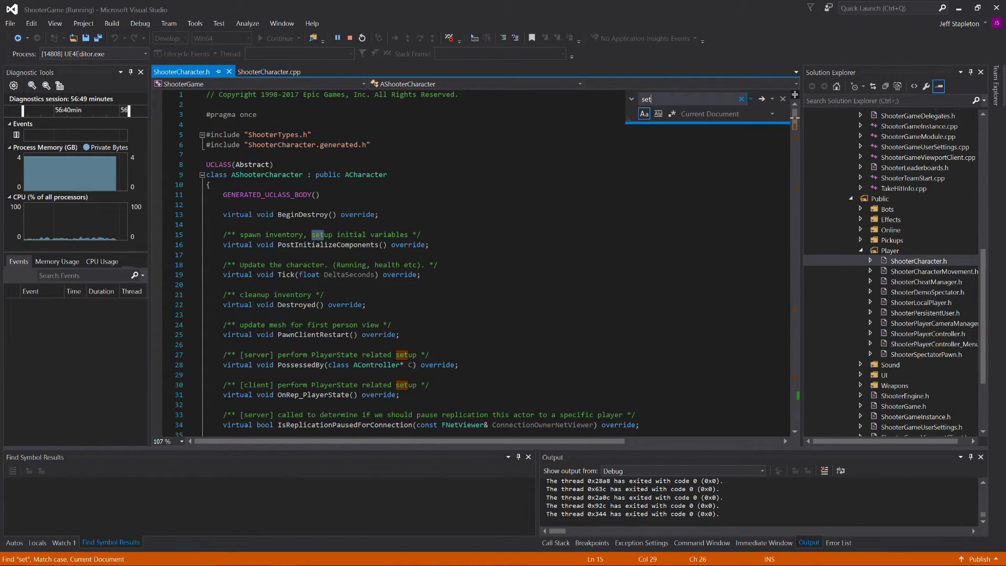
pyautogui.click(645, 115)
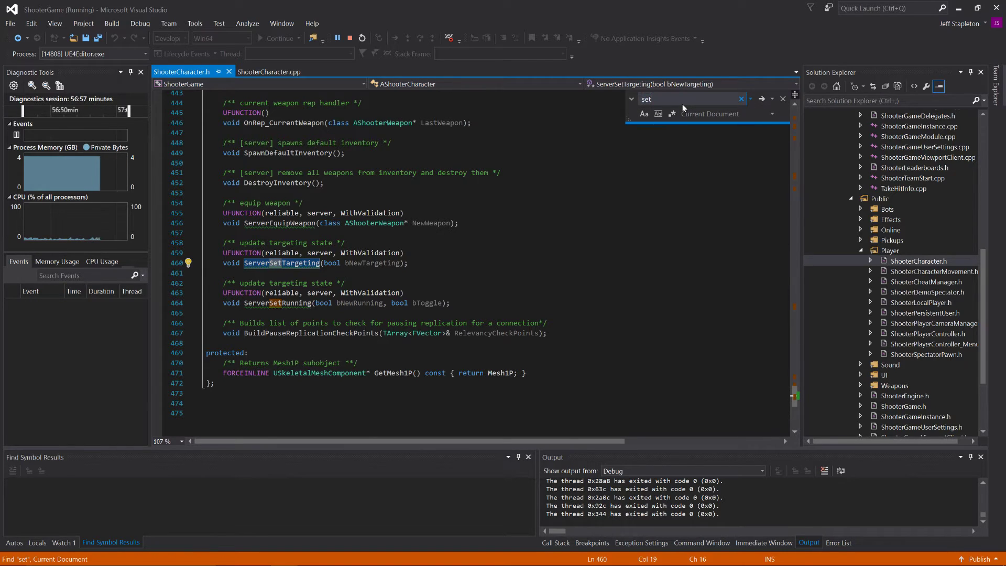
pyautogui.write('current')
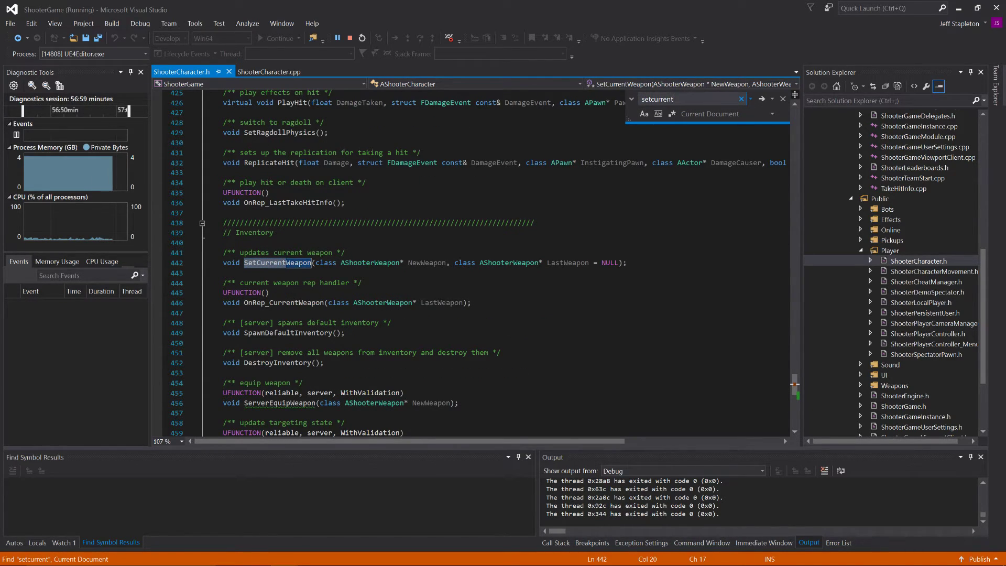
pyautogui.doubleClick(335, 265)
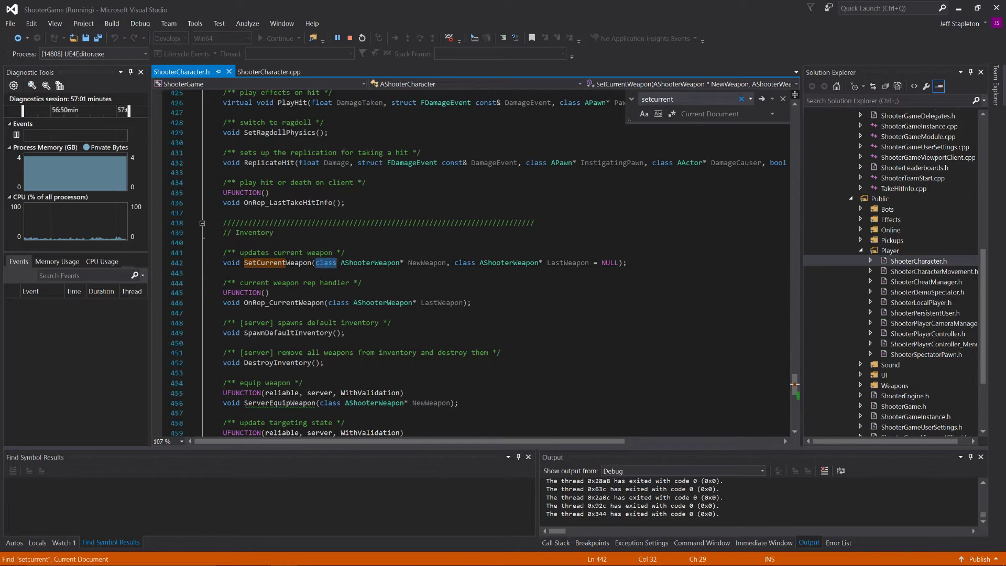
pyautogui.click(260, 74)
# Step: Back in ActOfPardon's XLCharacter.h, give the SetCurrentWeapon declaration the parameter class AXLWeapon* Weapon and save the file
pyautogui.hotkey('alt', 'Tab')
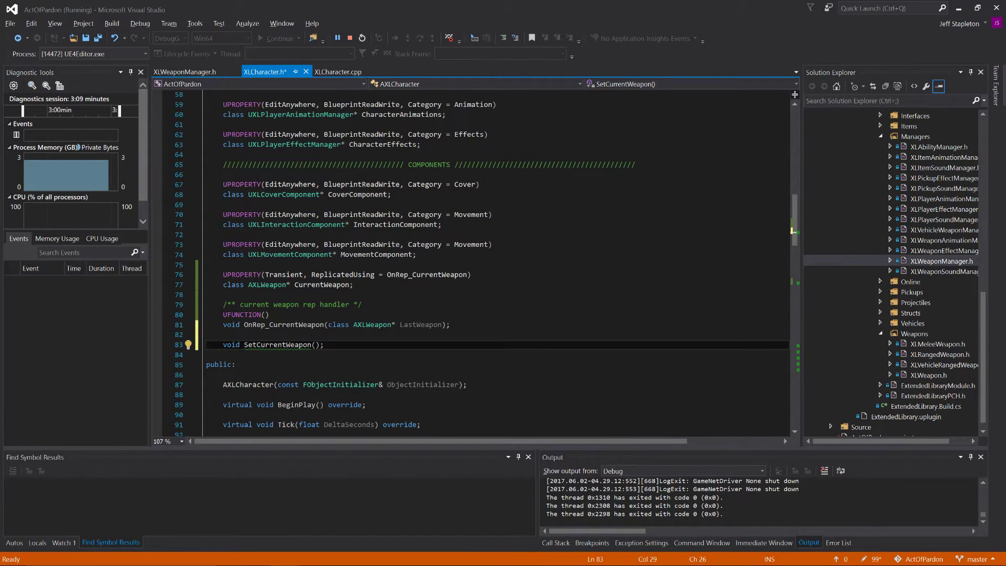
pyautogui.click(316, 344)
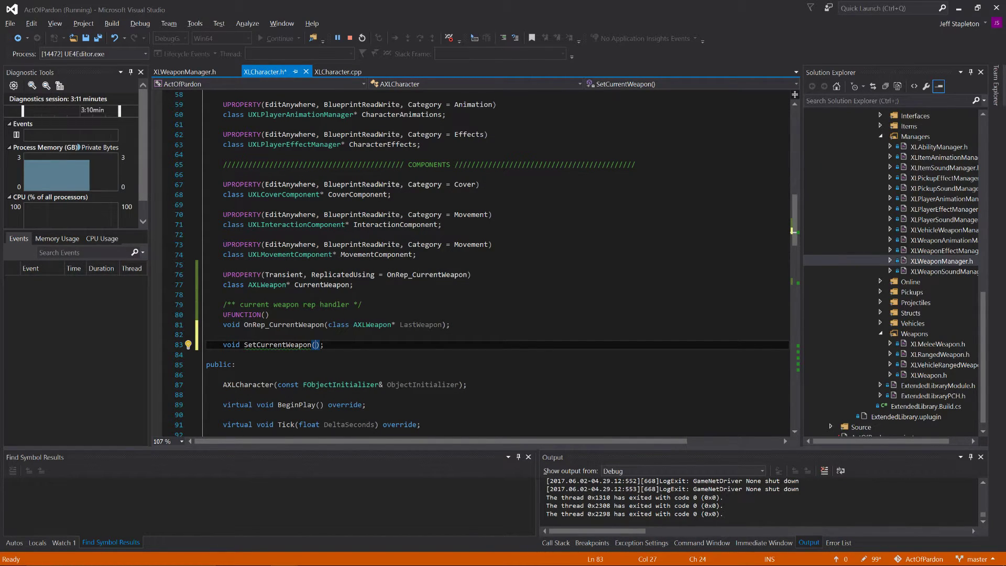
pyautogui.moveTo(328, 325); pyautogui.dragTo(442, 325)
pyautogui.hotkey('ctrl', 'c')
pyautogui.click(315, 345)
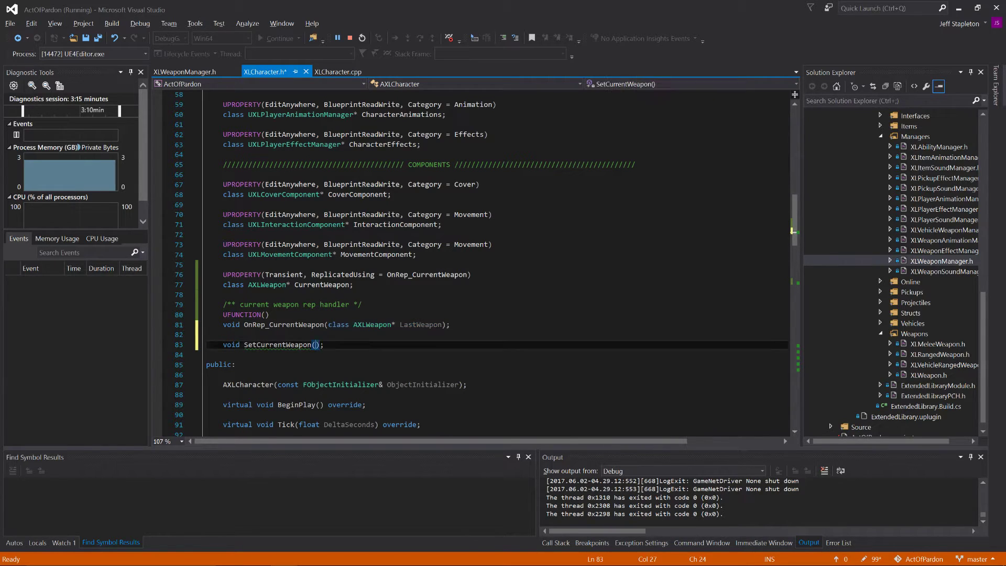
pyautogui.hotkey('ctrl', 'v')
pyautogui.doubleClick(403, 344)
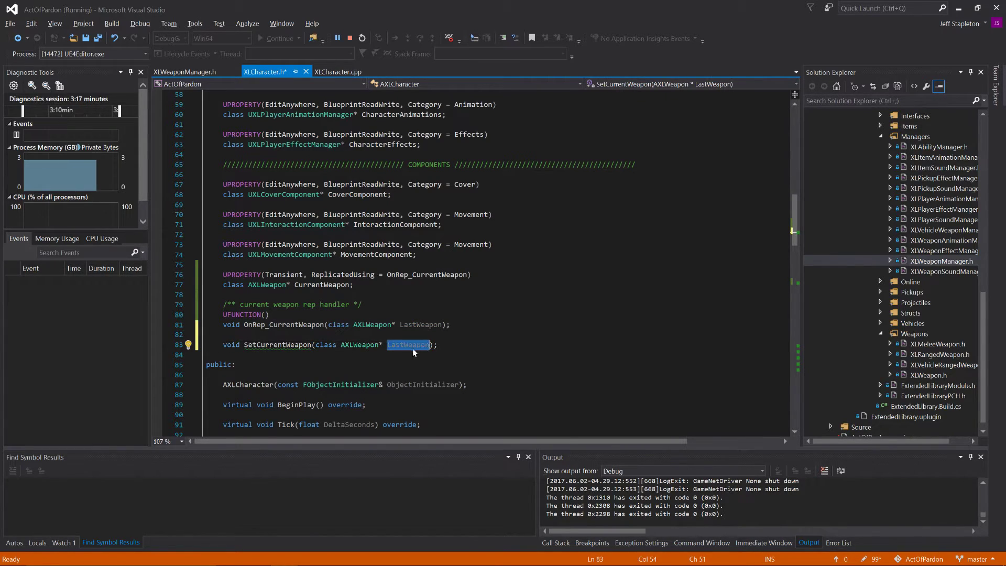
pyautogui.write('Weapon')
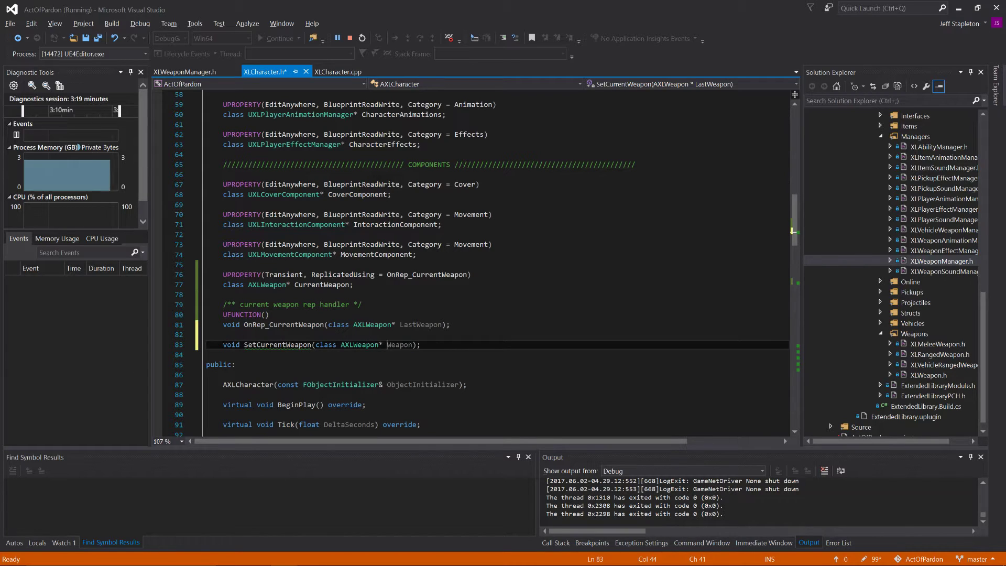
pyautogui.hotkey('ctrl', 's')
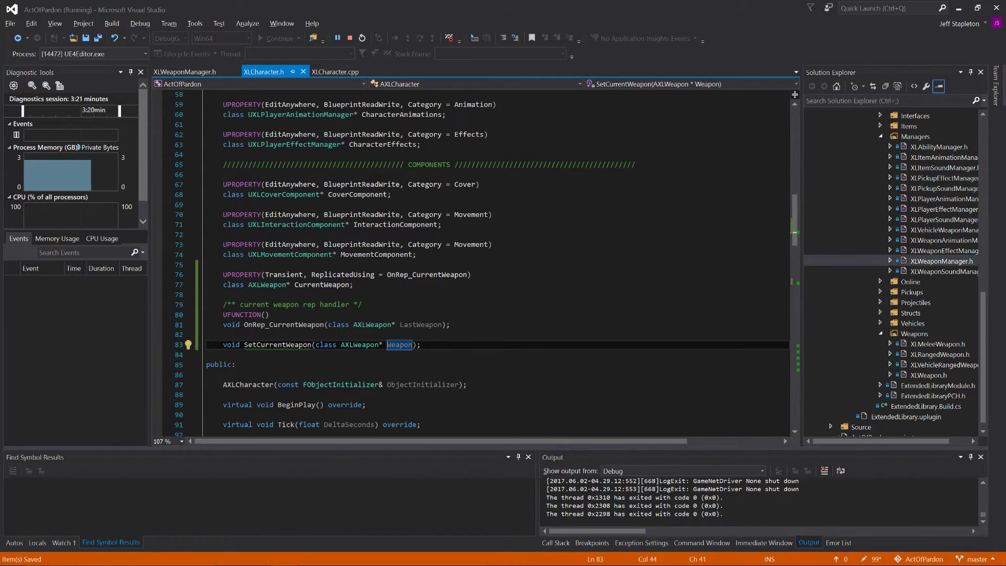
# Step: In XLCharacter.cpp, begin the definition void AXLCharacter::SetCurrentWeapon() on a new line between EquipWeapon and SwitchWeapon
pyautogui.click(323, 74)
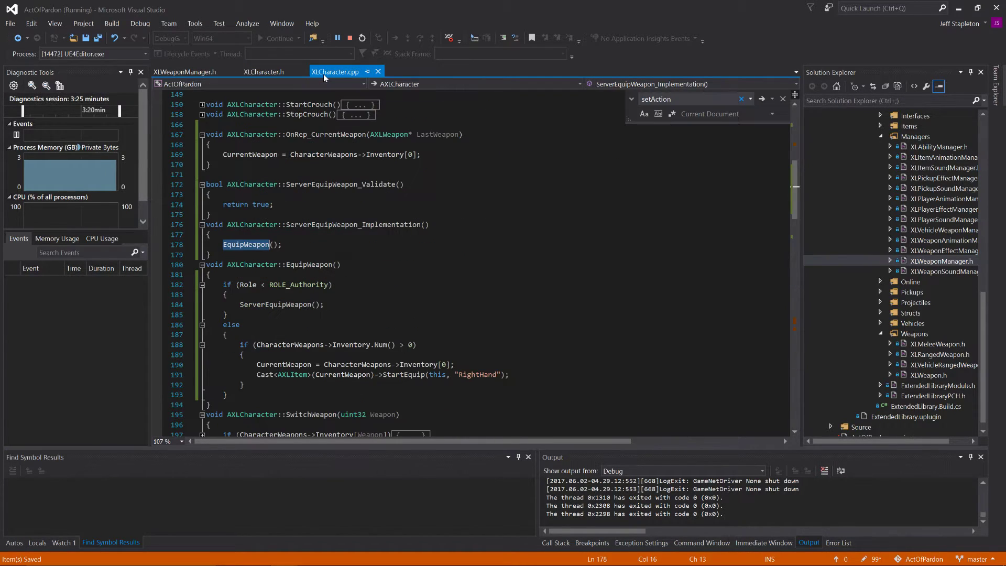
pyautogui.scroll(-2, 472, 262)
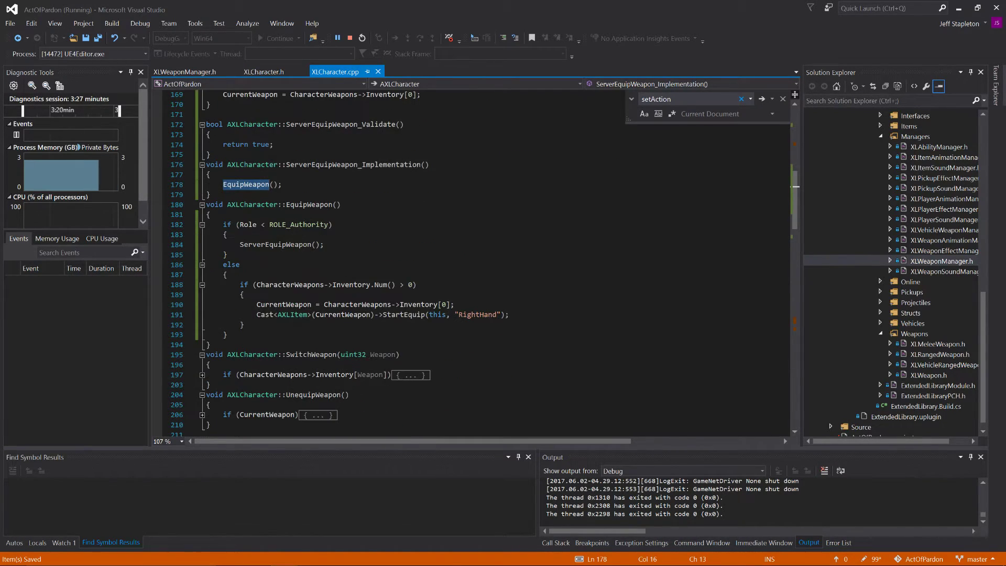
pyautogui.click(211, 345)
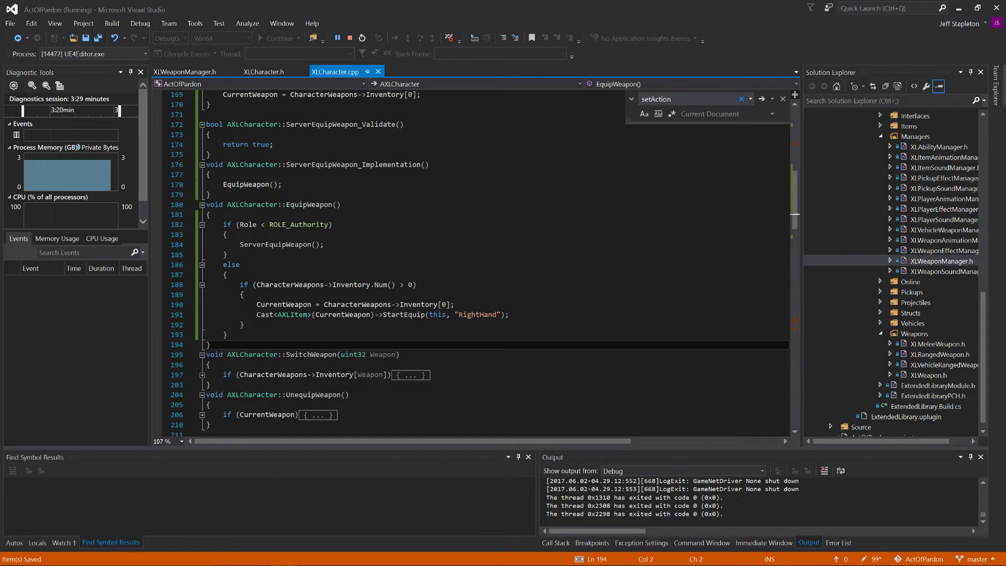
pyautogui.press('Return')
pyautogui.press('Return')
pyautogui.press('Return')
pyautogui.press('Up')
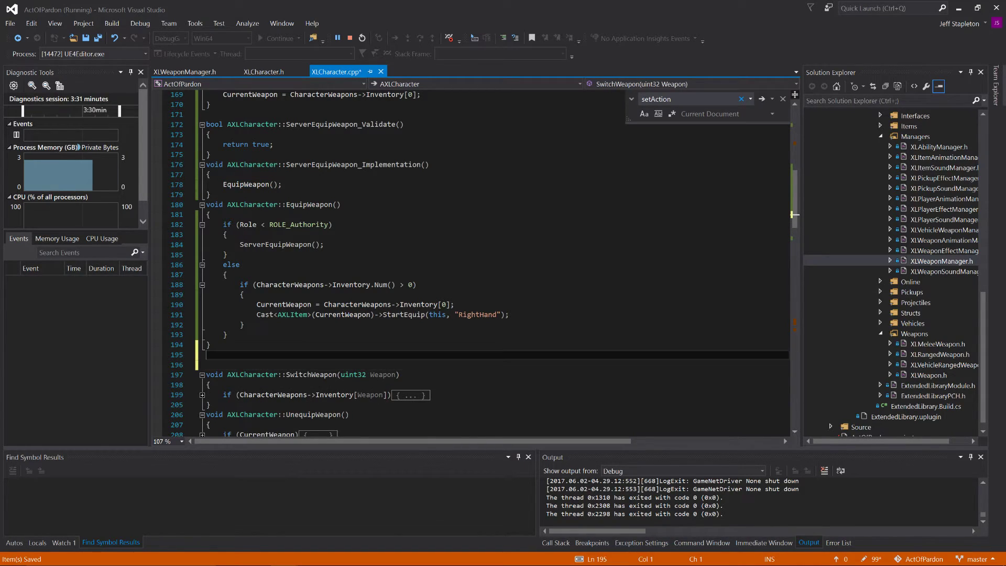
pyautogui.write('void')
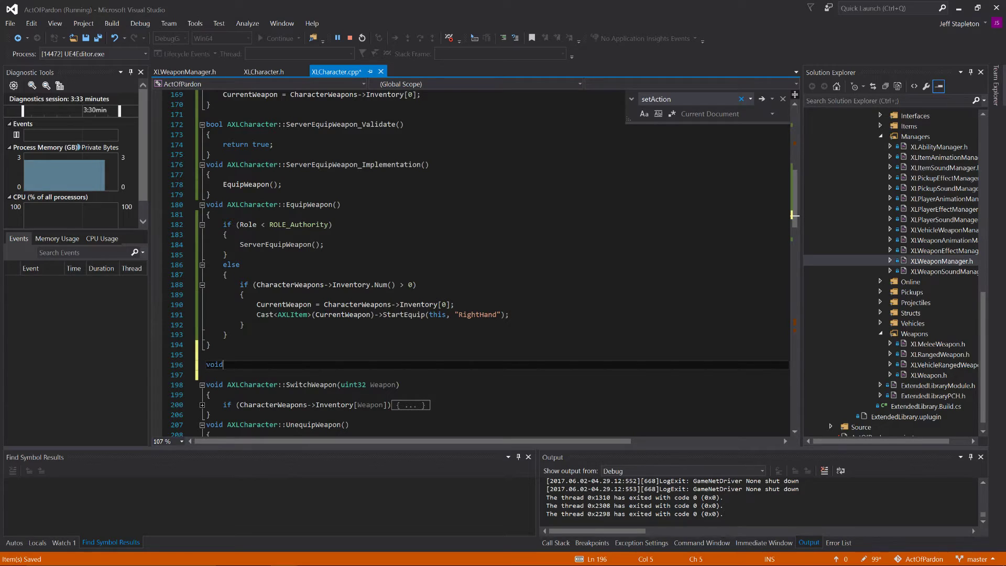
pyautogui.write(' AXLCharat')
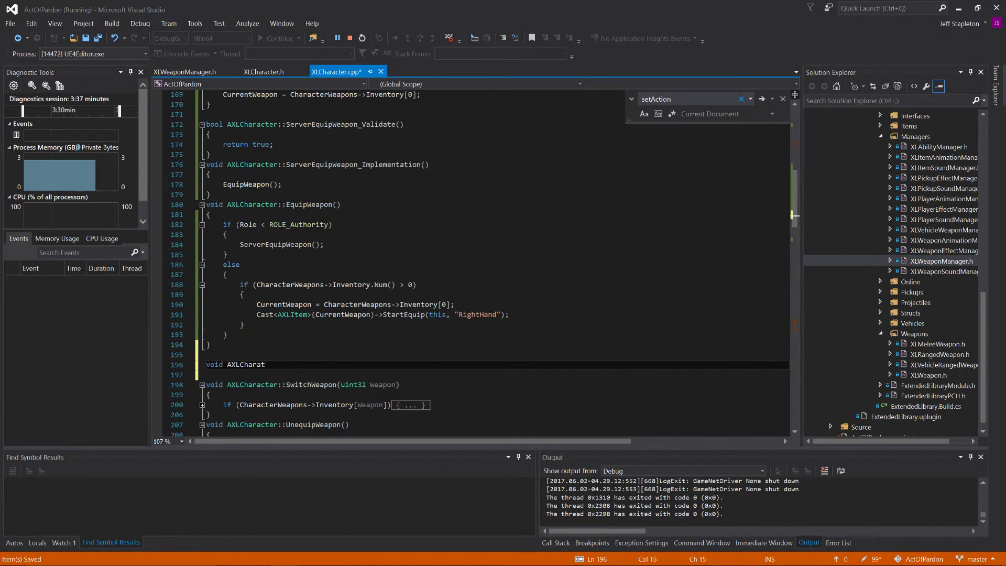
pyautogui.press('BackSpace')
pyautogui.write('cter::')
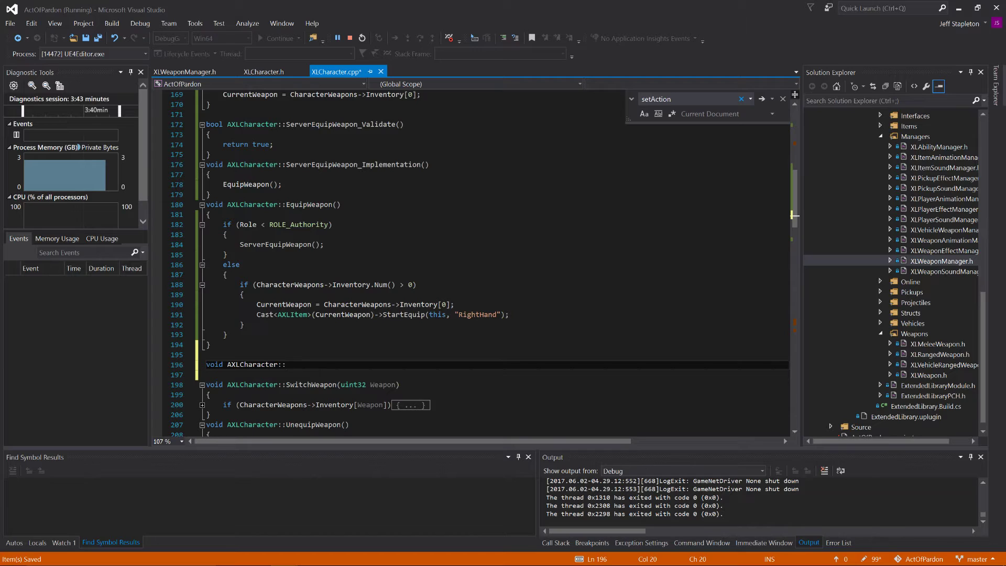
pyautogui.write('SetC')
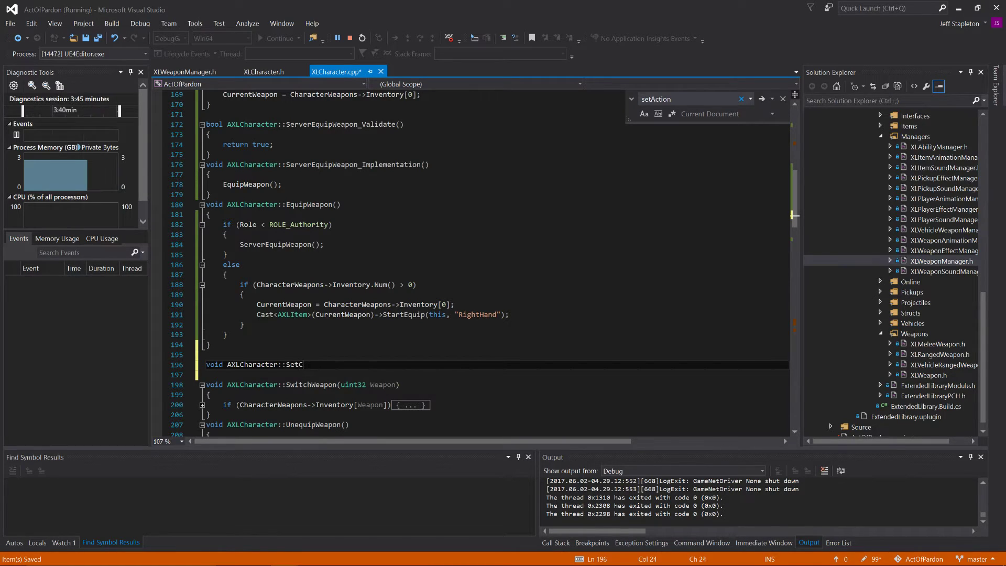
pyautogui.write('urrentWea')
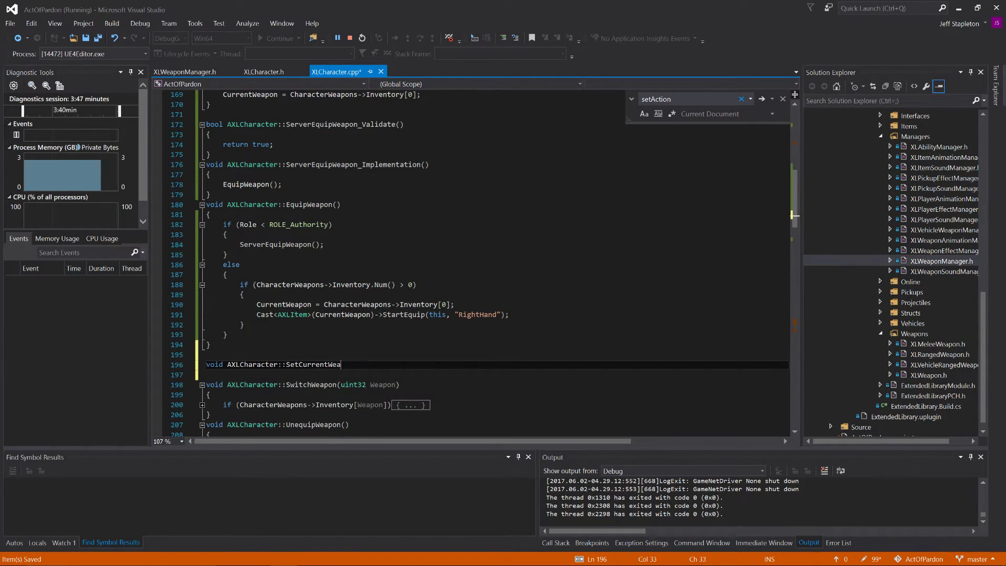
pyautogui.write('pon()')
# Step: Add the parameter class AXLWeapon* Weapon and an empty body to the SetCurrentWeapon definition, save, and compare it with the header declaration
pyautogui.press('Left')
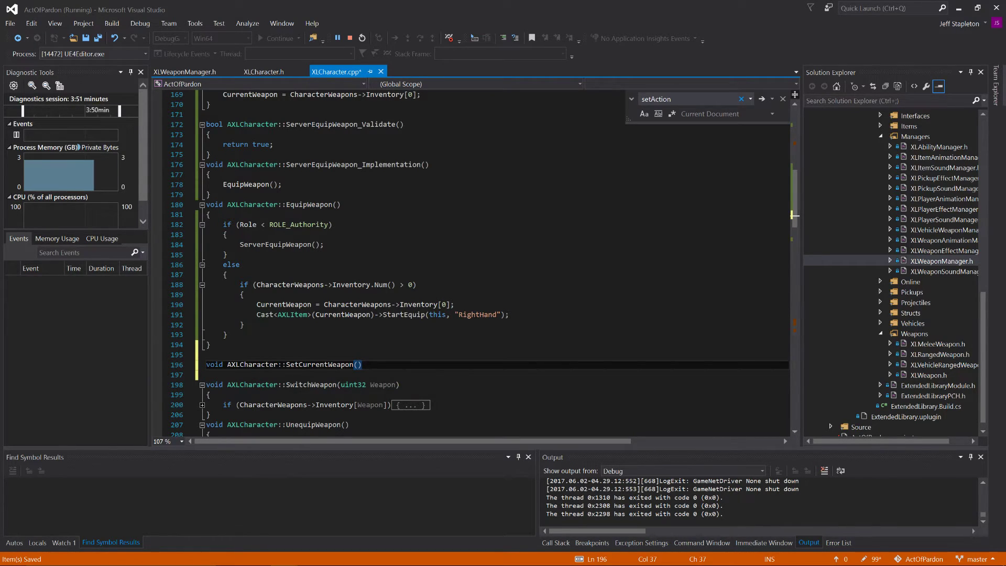
pyautogui.write('A')
pyautogui.press('BackSpace')
pyautogui.write('class A')
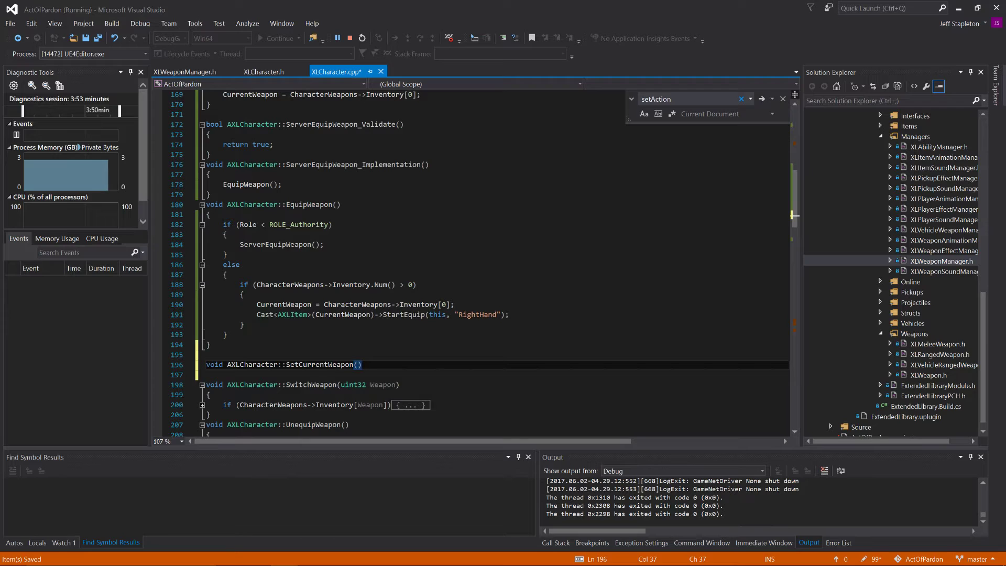
pyautogui.write('XLWeapon')
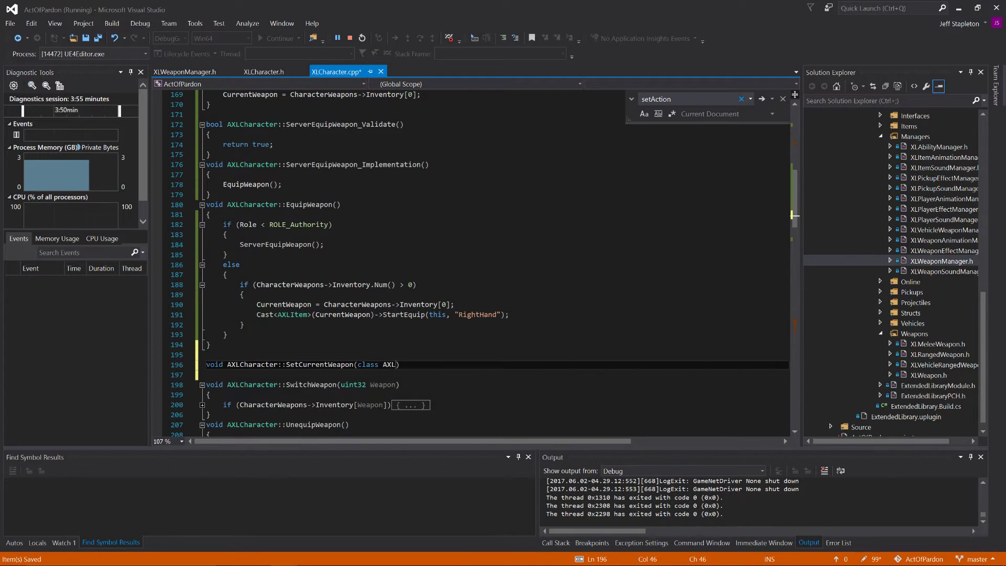
pyautogui.write('* ')
pyautogui.write('Weapon')
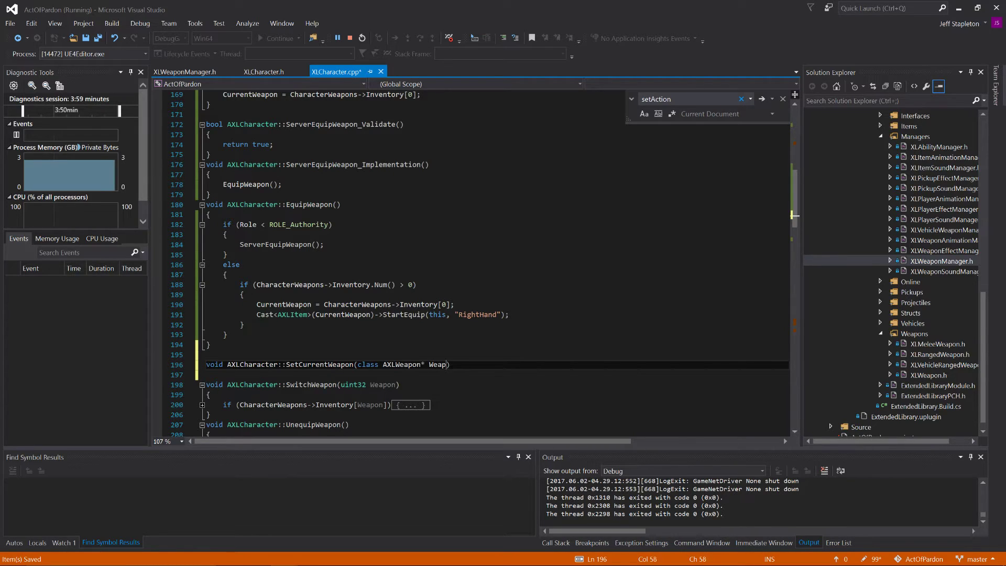
pyautogui.press('End')
pyautogui.press('Return')
pyautogui.write('{')
pyautogui.press('Return')
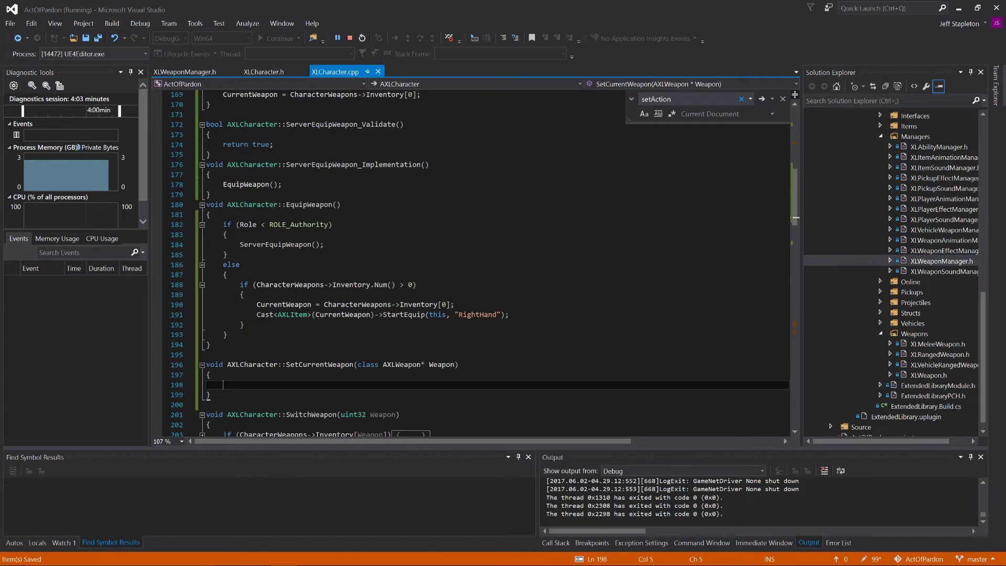
pyautogui.click(253, 74)
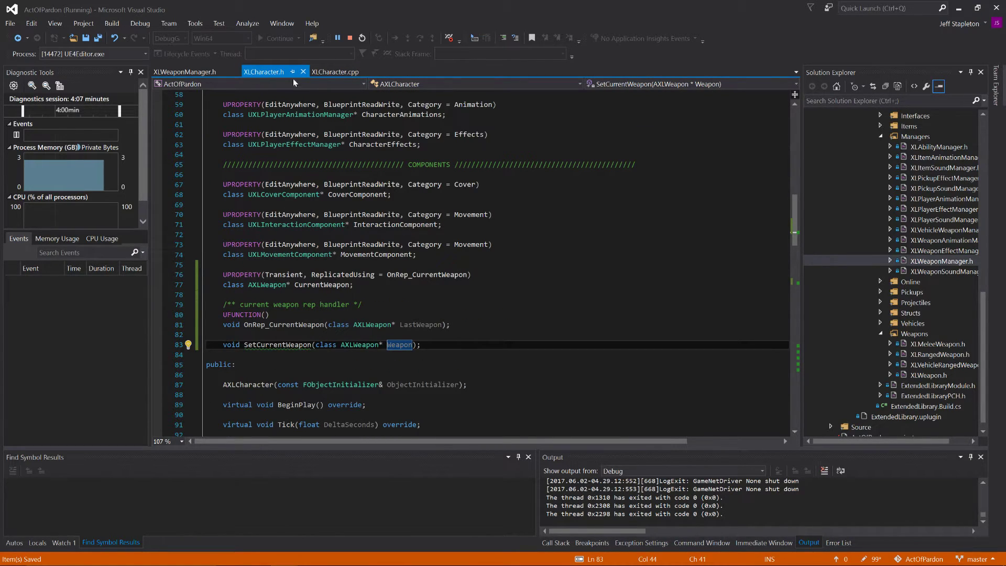
pyautogui.click(341, 73)
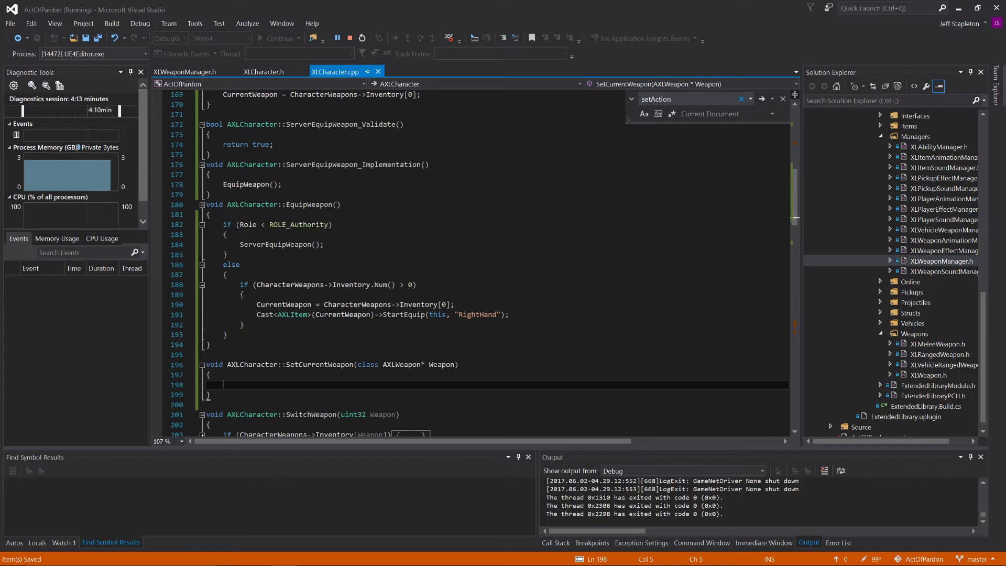
# Step: Fill the SetCurrentWeapon body in XLCharacter.cpp with CurrentWeapon = Weapon;, save the file and stop the debugging session
pyautogui.moveTo(240, 285); pyautogui.dragTo(245, 325)
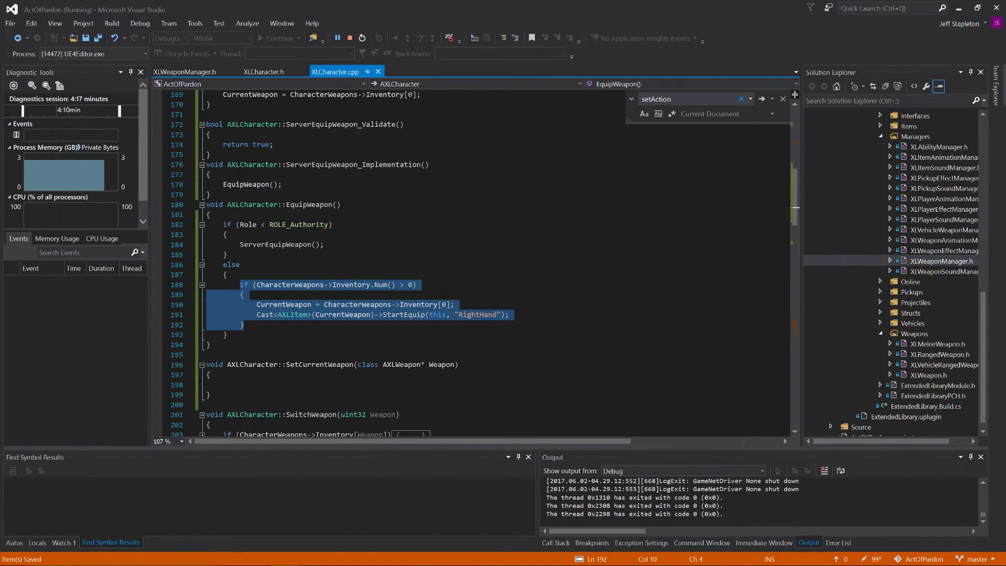
pyautogui.click(228, 275)
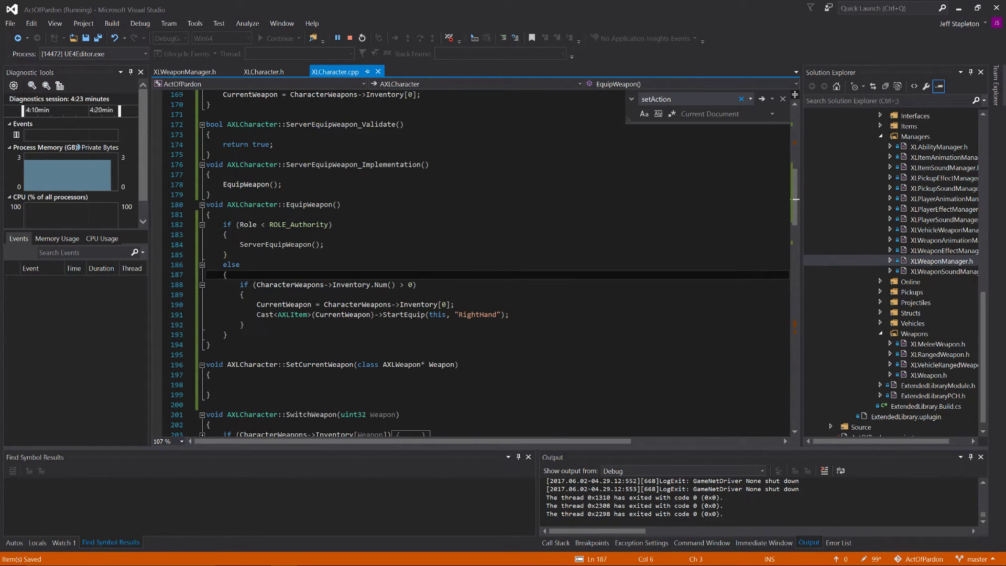
pyautogui.click(225, 385)
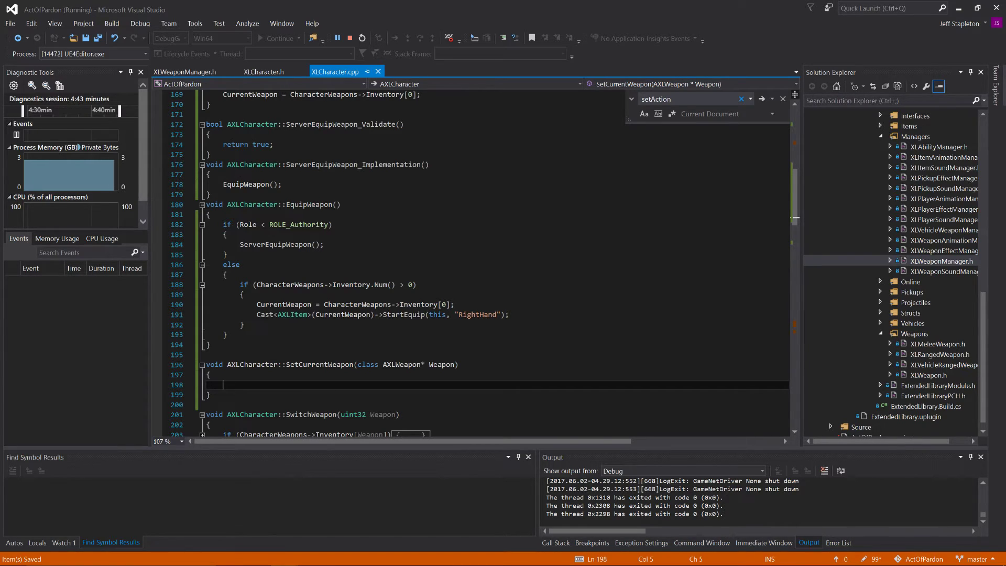
pyautogui.write('CurrentWa')
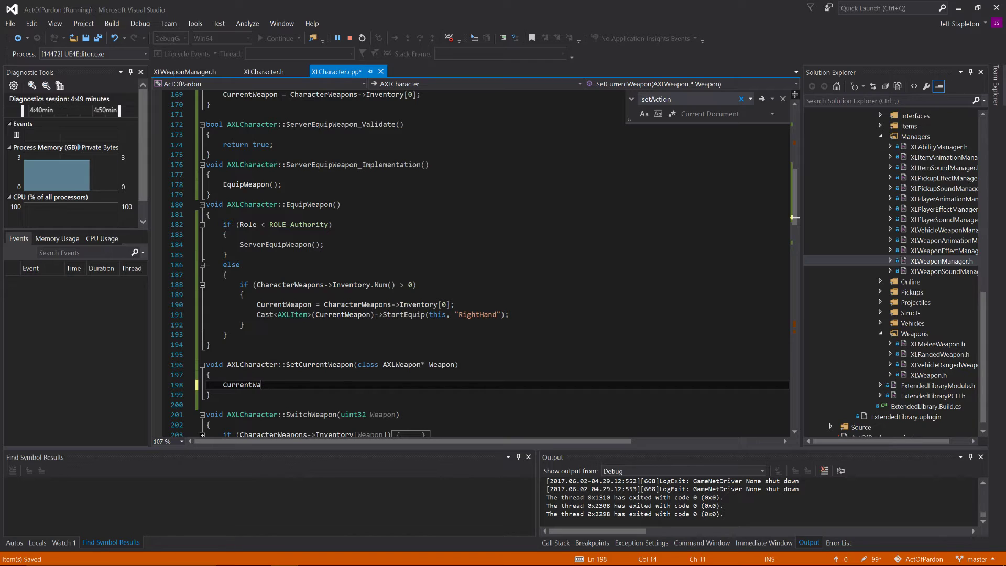
pyautogui.press('BackSpace')
pyautogui.write('eapon =')
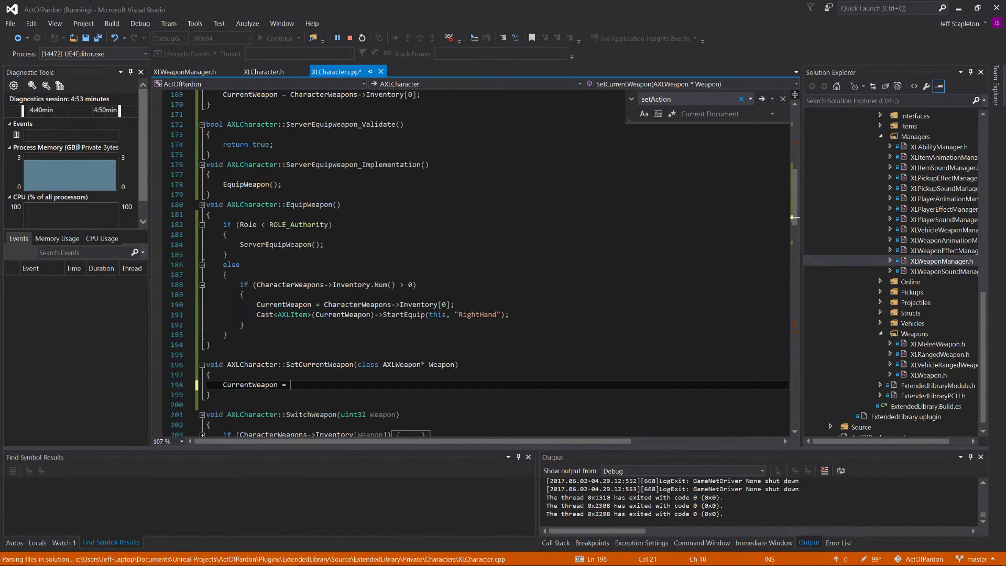
pyautogui.write(' Weapon;')
pyautogui.hotkey('ctrl', 's')
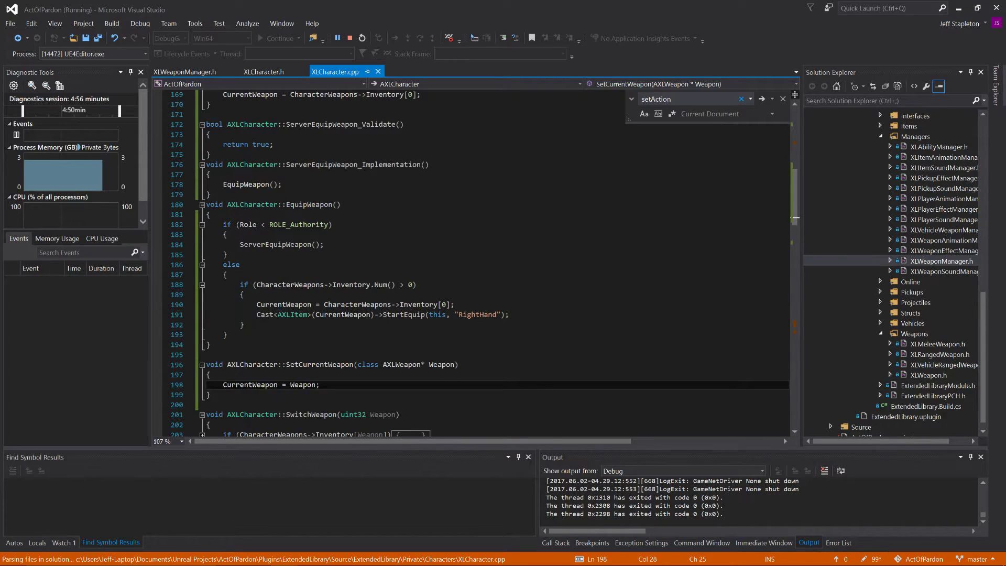
pyautogui.click(349, 38)
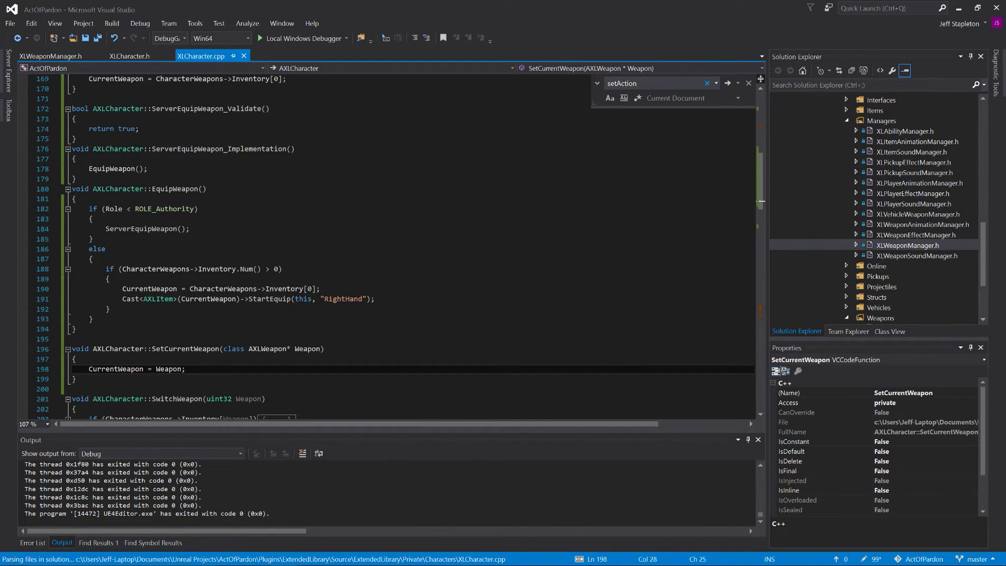
# Step: Add the call SetCurrentWeapon(CharacterWeapons->Inventory[0]); as the first line of EquipWeapon's Inventory.Num() > 0 block
pyautogui.click(110, 280)
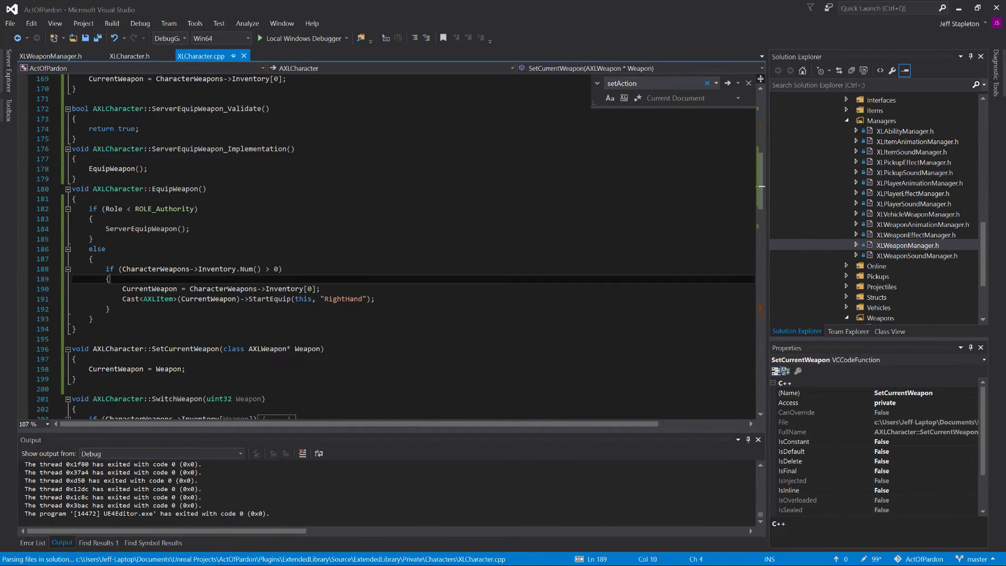
pyautogui.press('Return')
pyautogui.write('Set')
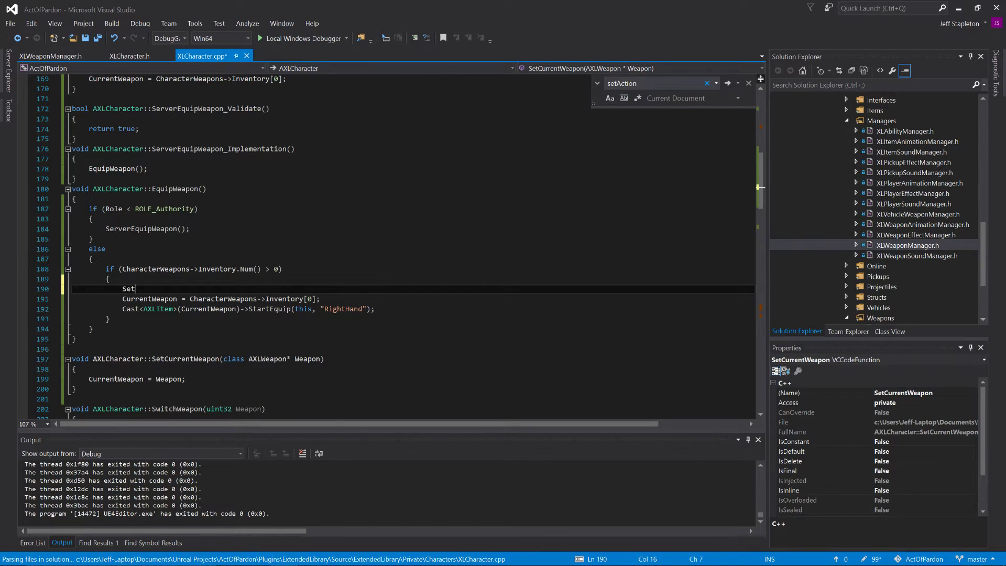
pyautogui.write('CurrentWeapon')
pyautogui.write('();')
pyautogui.moveTo(189, 299); pyautogui.dragTo(320, 299)
pyautogui.hotkey('ctrl', 'c')
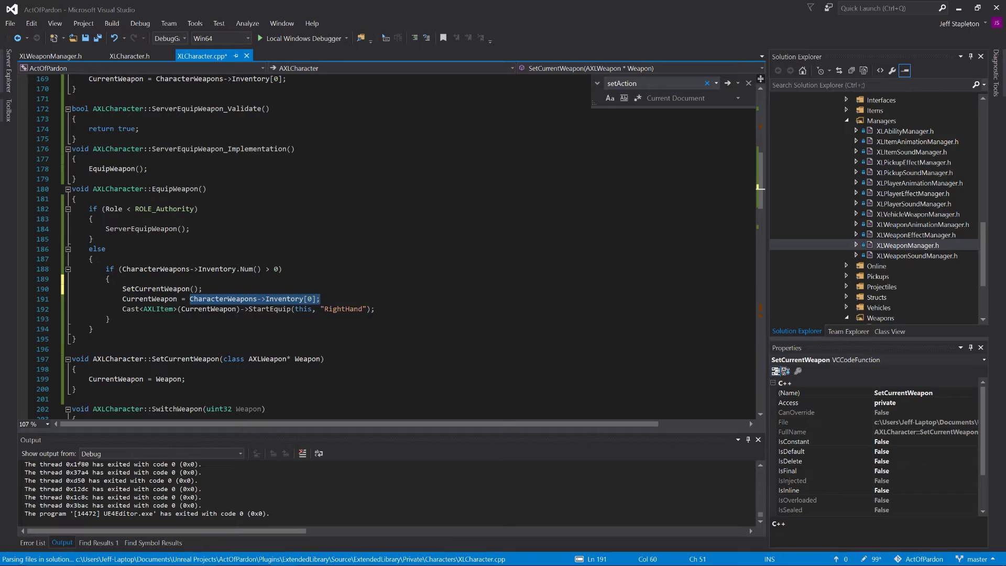
pyautogui.click(193, 289)
pyautogui.hotkey('ctrl', 'v')
# Step: Comment out the direct CurrentWeapon assignment in EquipWeapon and save the file
pyautogui.click(123, 299)
pyautogui.write('//')
pyautogui.hotkey('ctrl', 's')
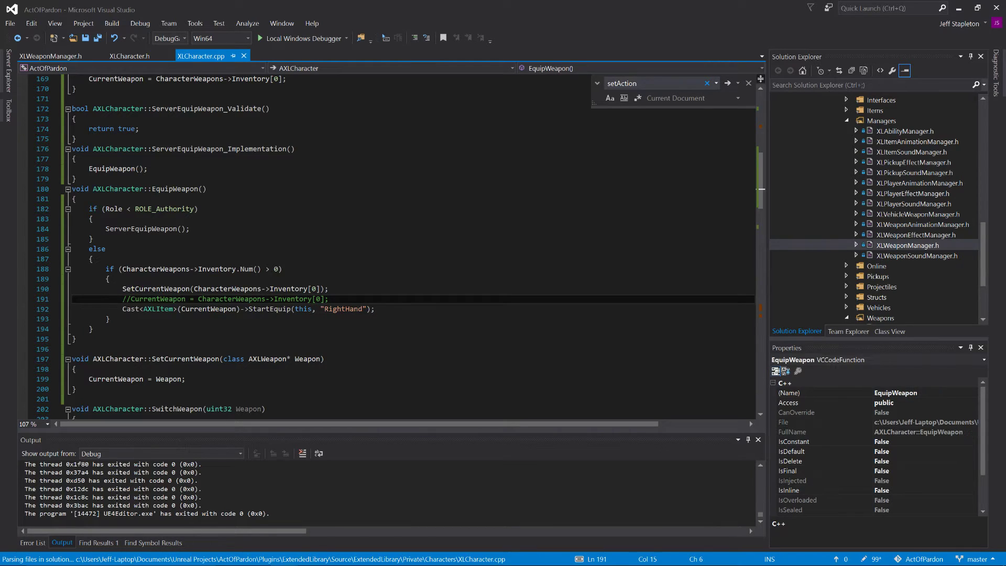
# Step: Replace the assignment inside OnRep_CurrentWeapon with the call SetCurrentWeapon(LastWeapon); and save the file
pyautogui.scroll(4, 398, 246)
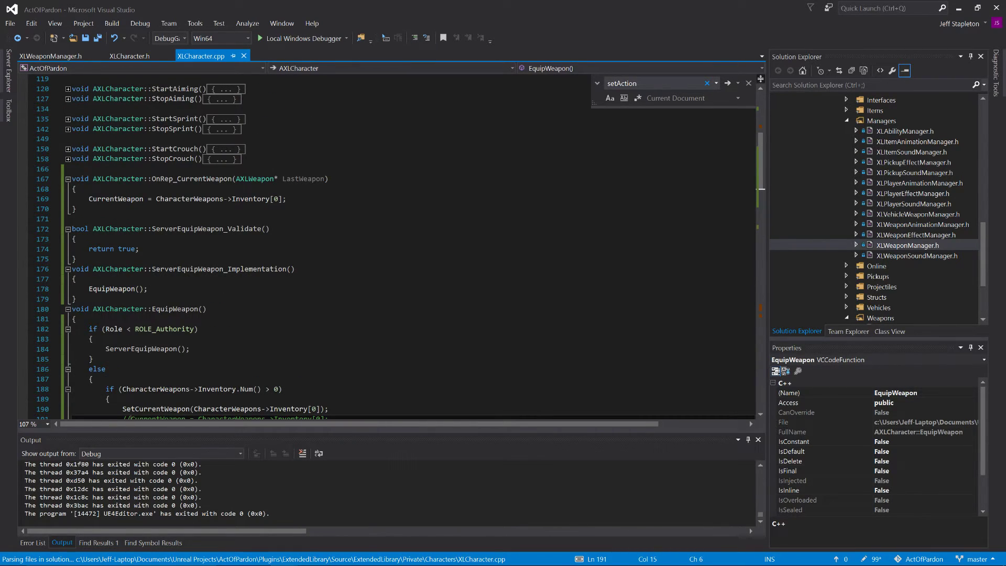
pyautogui.moveTo(287, 199); pyautogui.dragTo(88, 198)
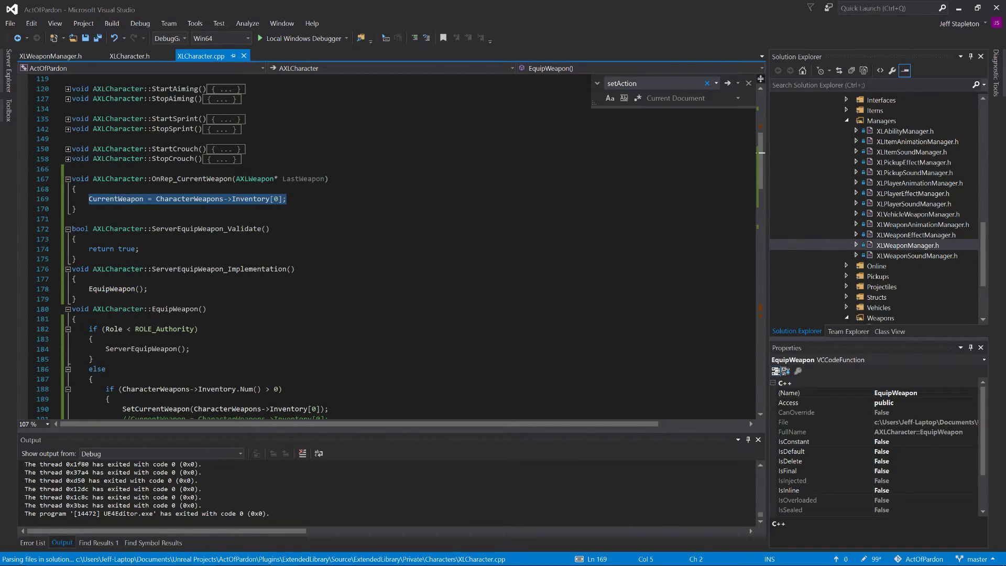
pyautogui.write('S')
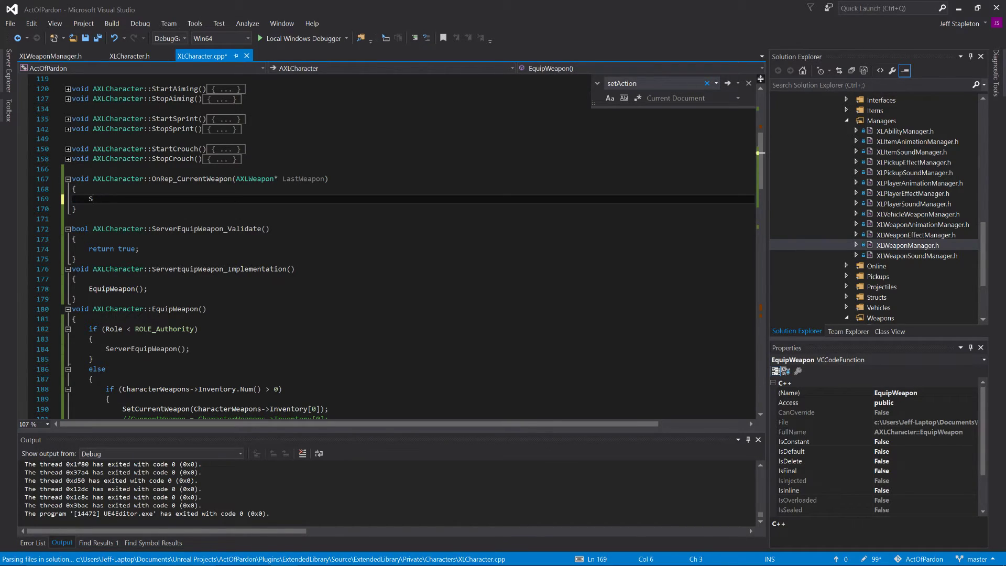
pyautogui.write('etCurrentWeapon()LastWeapon')
pyautogui.write(';')
pyautogui.hotkey('ctrl', 's')
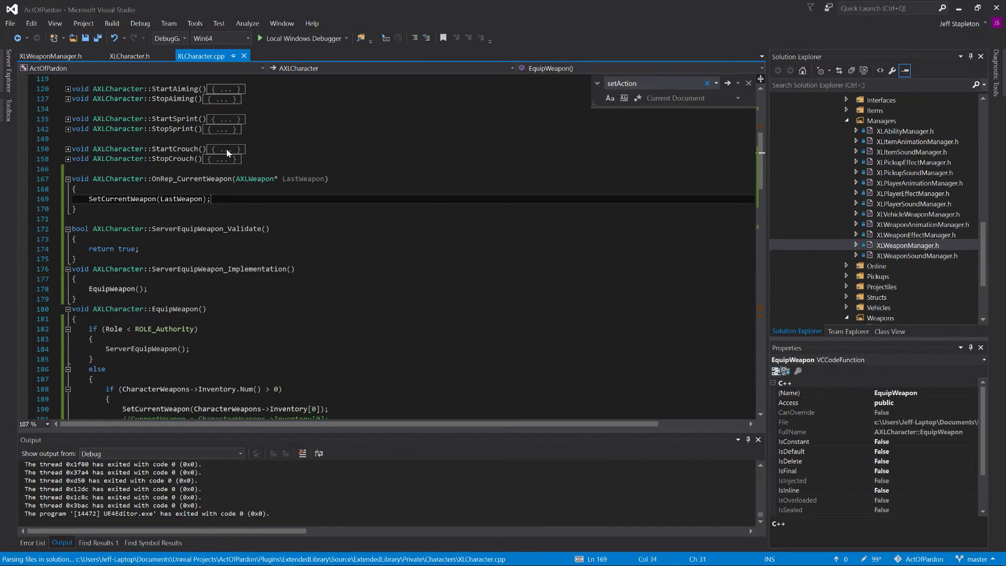
# Step: Start the local Windows debugger, agree to build the out-of-date project, and review the equip functions during the build
pyautogui.scroll(-1, 402, 252)
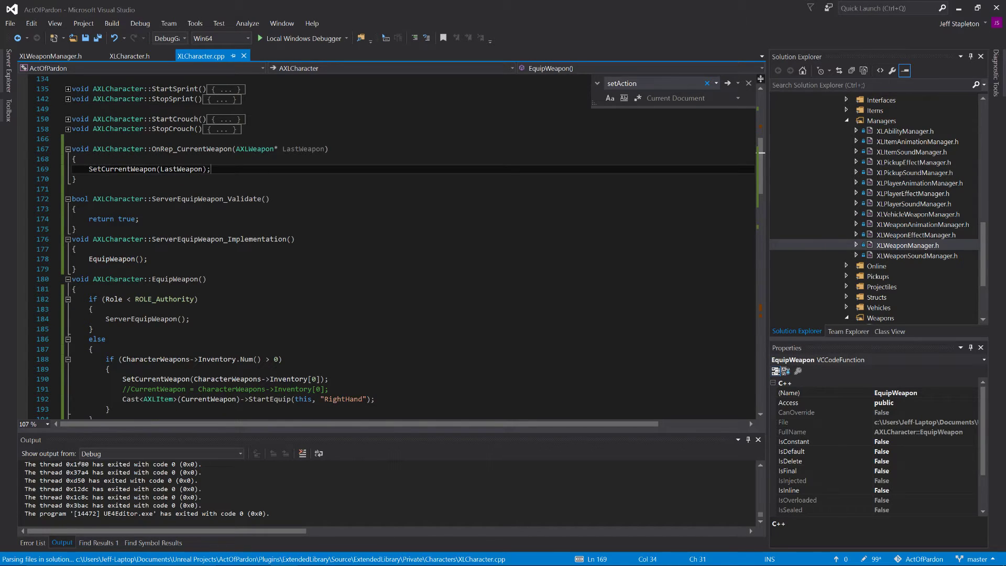
pyautogui.click(282, 39)
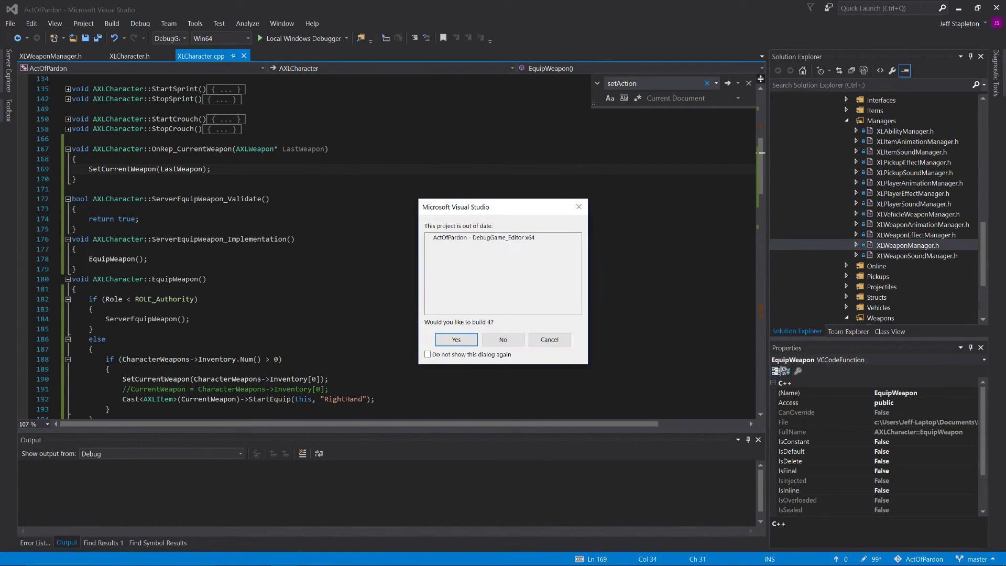
pyautogui.click(456, 340)
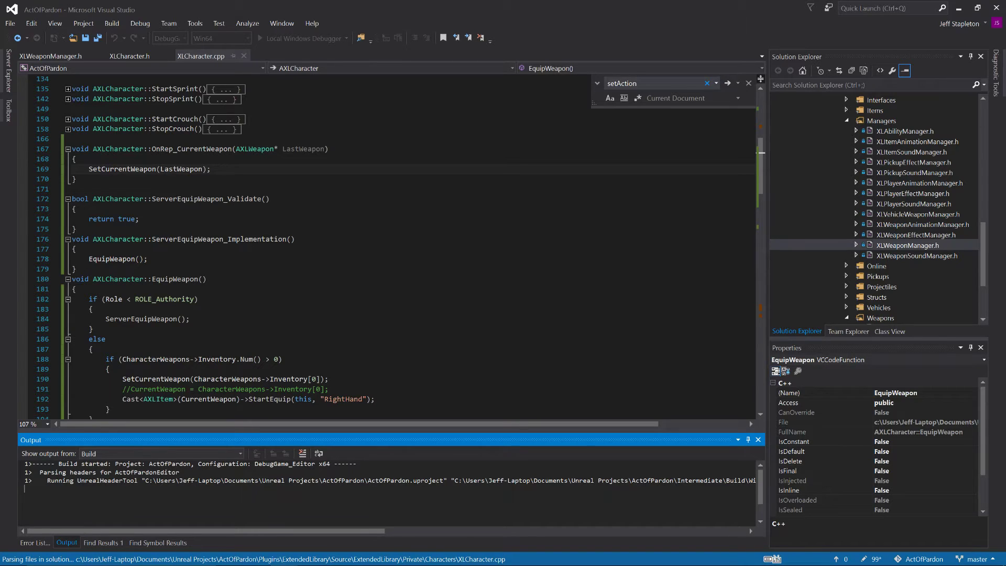
pyautogui.scroll(-3, 388, 246)
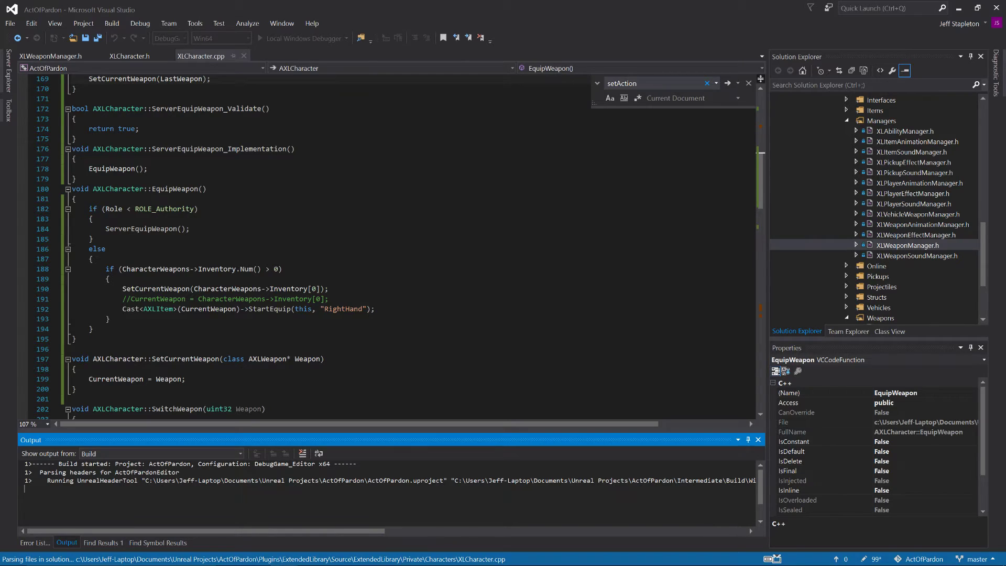
pyautogui.scroll(1, 388, 246)
pyautogui.hotkey('ctrl', 's')
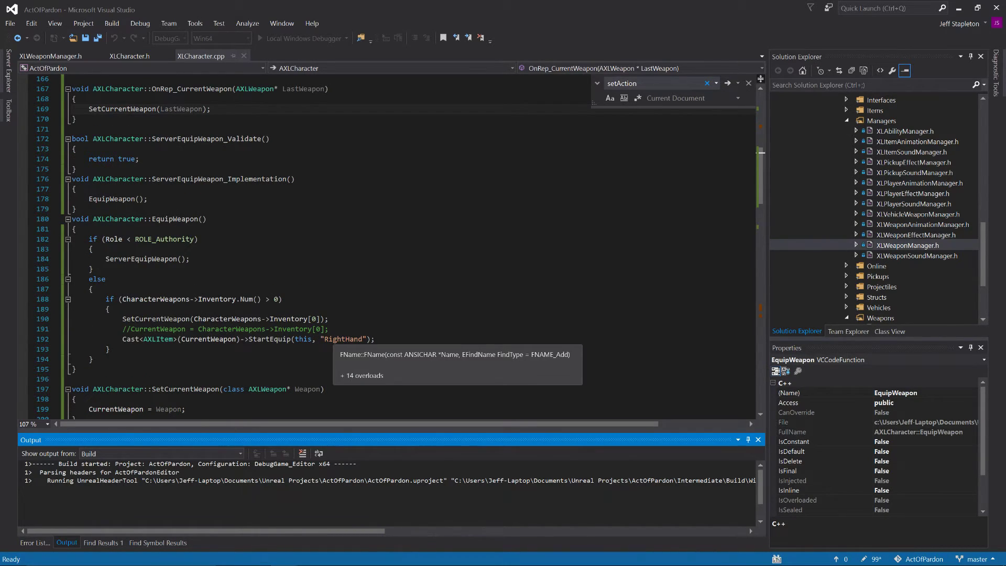
pyautogui.scroll(-1, 388, 246)
pyautogui.scroll(-1, 388, 246)
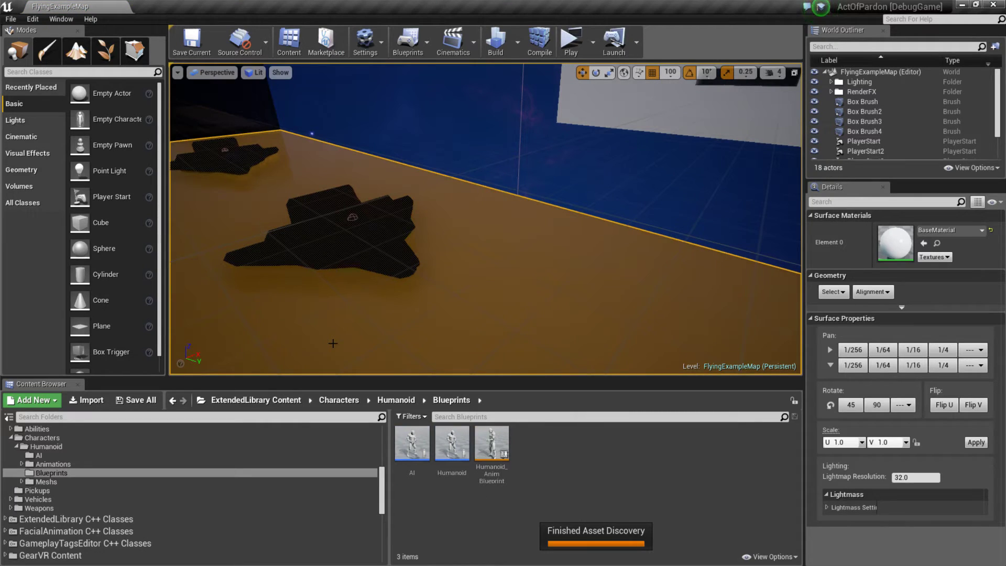
# Step: In the Unreal Editor, play the level with server and client windows, check the character in the client, and end the session
pyautogui.moveTo(455, 211); pyautogui.dragTo(565, 80, button='right')
pyautogui.press('w')
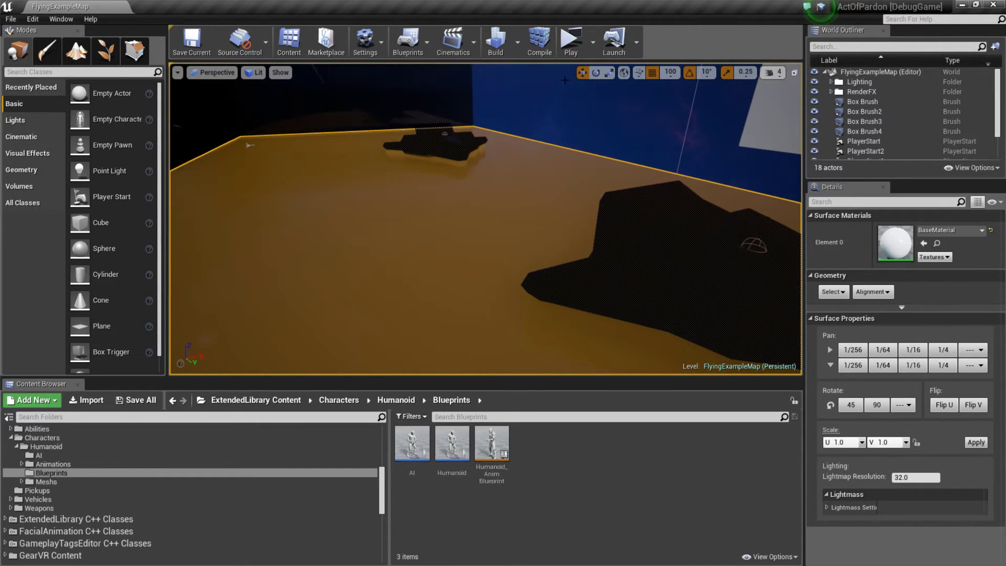
pyautogui.click(570, 44)
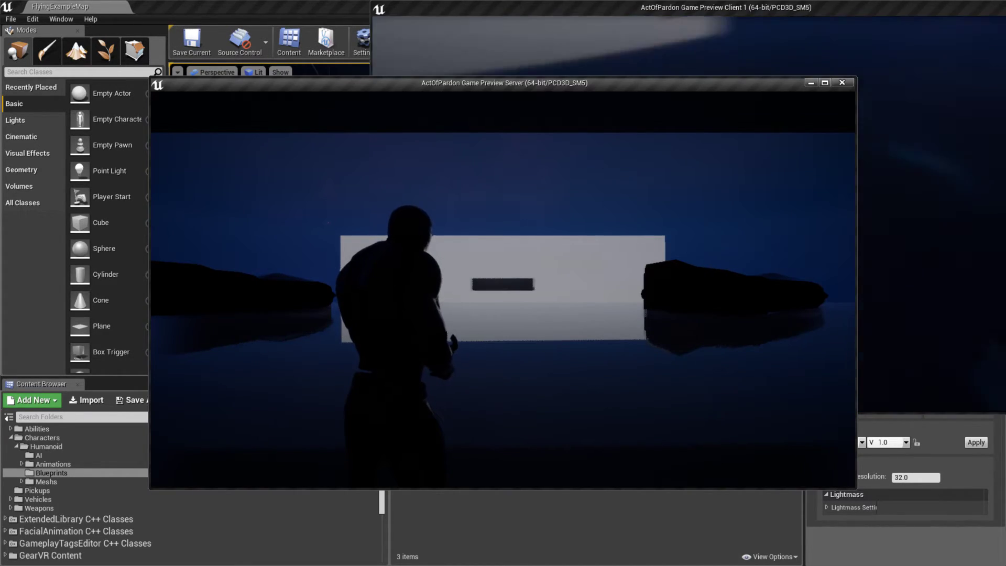
pyautogui.hotkey('alt', 'Tab')
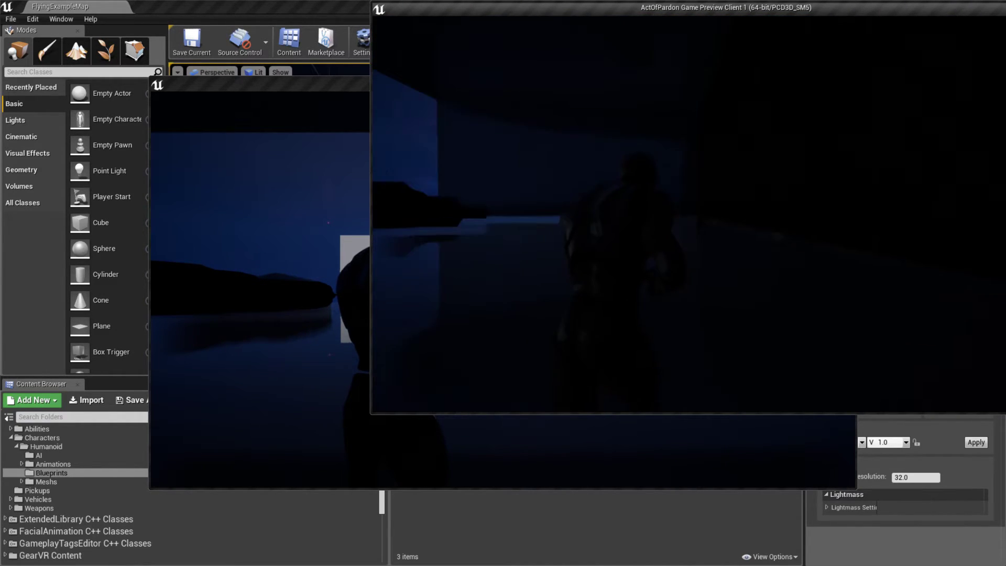
pyautogui.press('Escape')
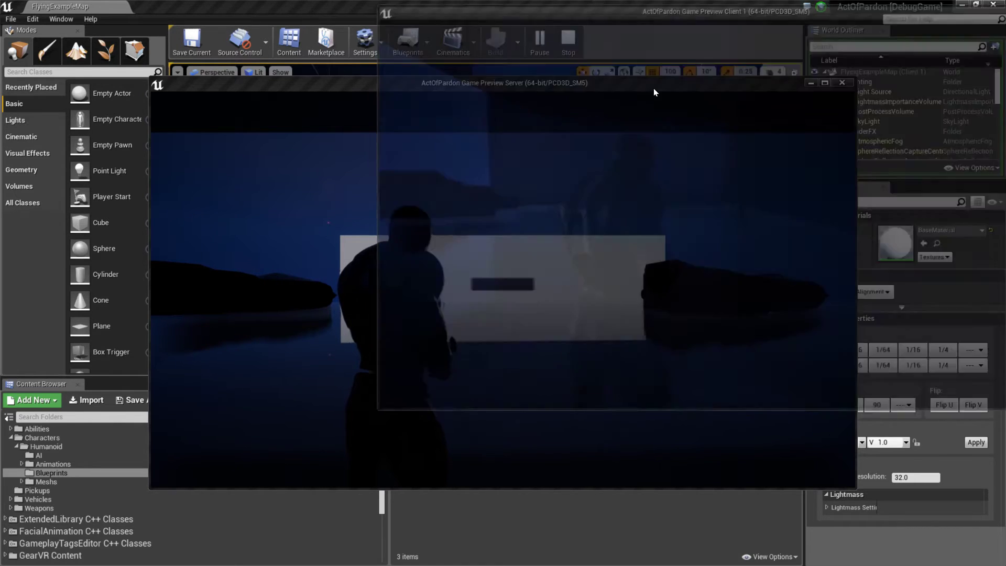
# Step: Switch to Visual Studio and copy EquipWeapon's Inventory.Num() > 0 block into SetCurrentWeapon, below the CurrentWeapon = Weapon; line
pyautogui.hotkey('alt', 'Tab')
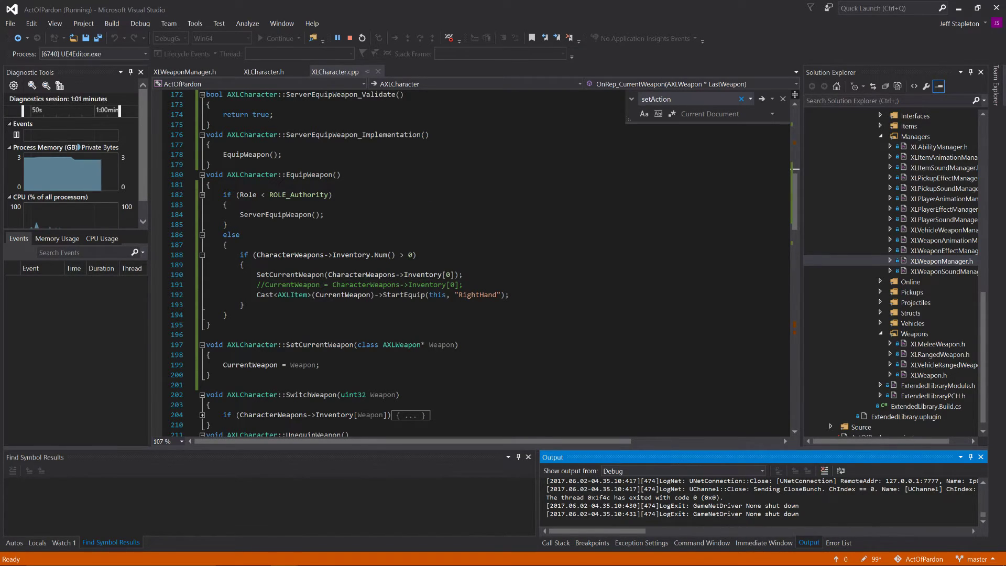
pyautogui.moveTo(244, 306); pyautogui.dragTo(182, 256)
pyautogui.hotkey('ctrl', 'c')
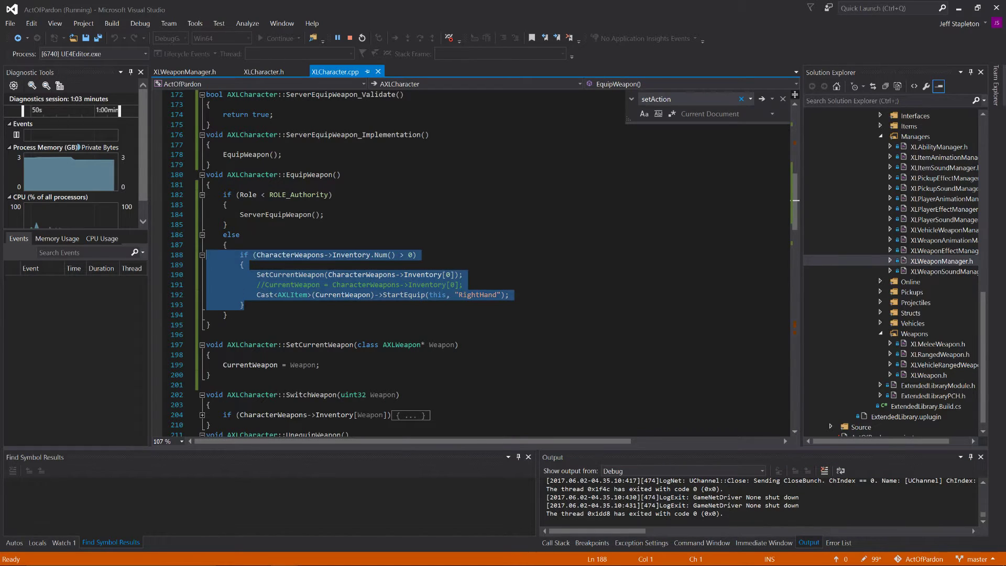
pyautogui.click(321, 365)
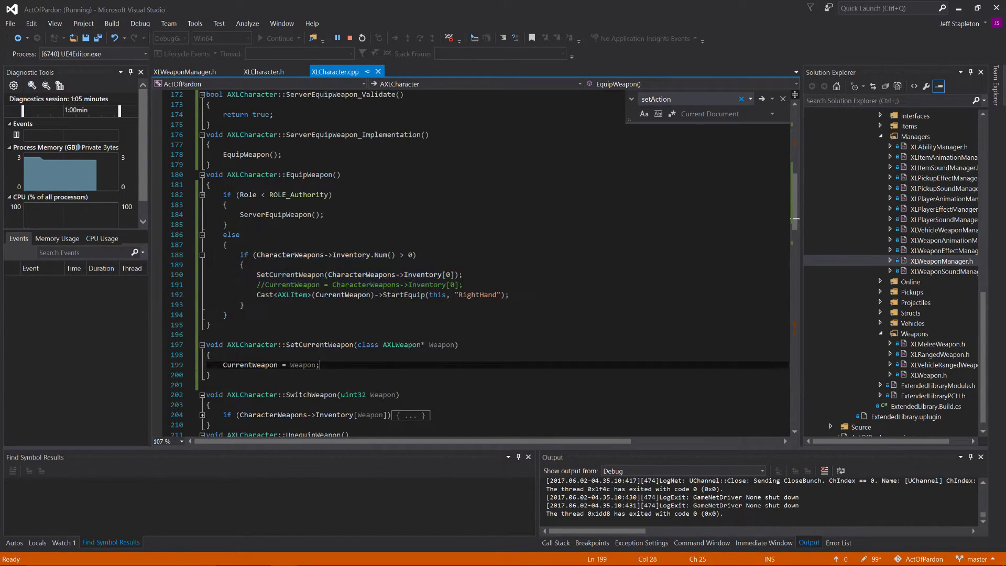
pyautogui.press('Return')
pyautogui.press('Return')
pyautogui.hotkey('ctrl', 'v')
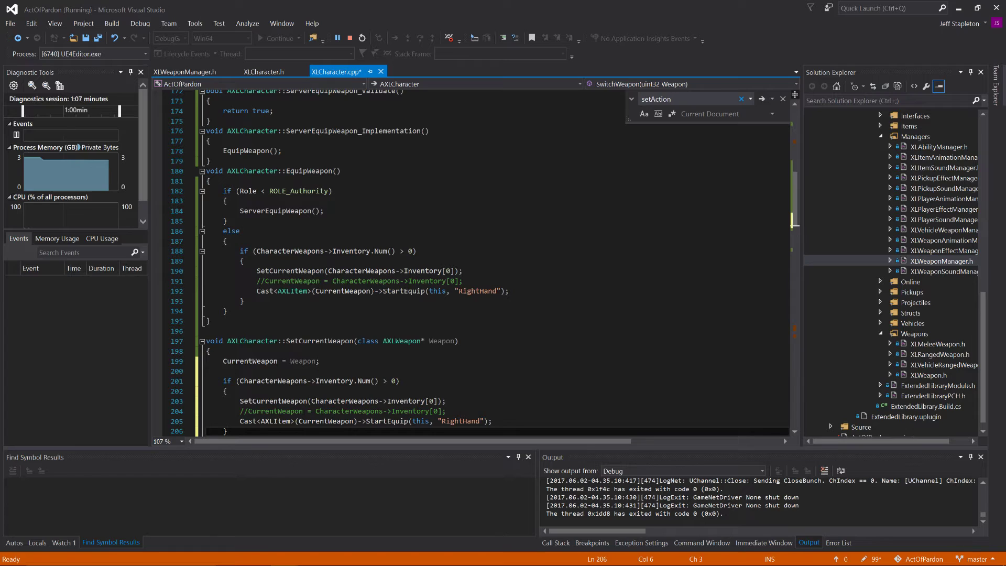
pyautogui.scroll(-1, 480, 262)
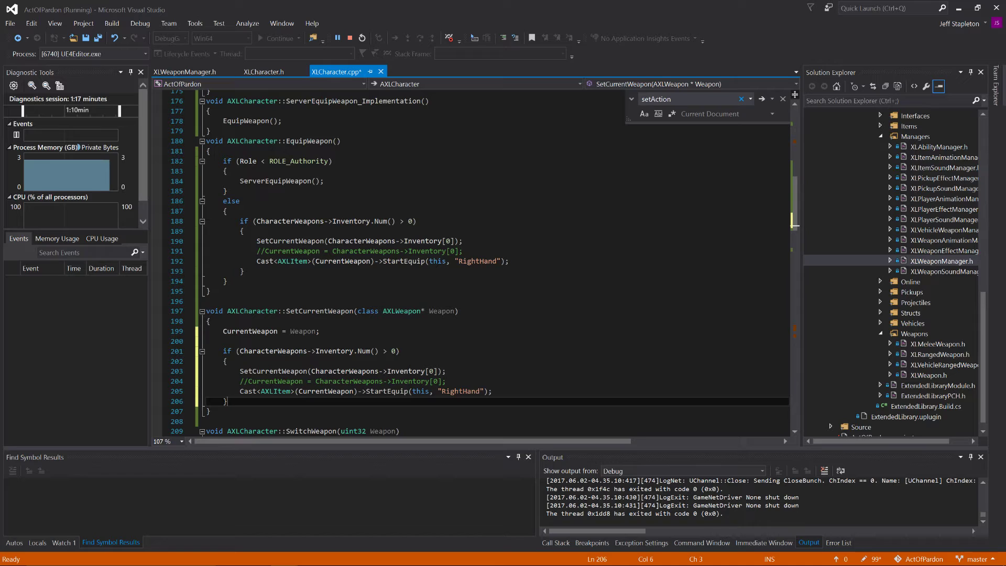
# Step: Remove the LastWeapon argument from the SetCurrentWeapon call inside OnRep_CurrentWeapon
pyautogui.click(320, 392)
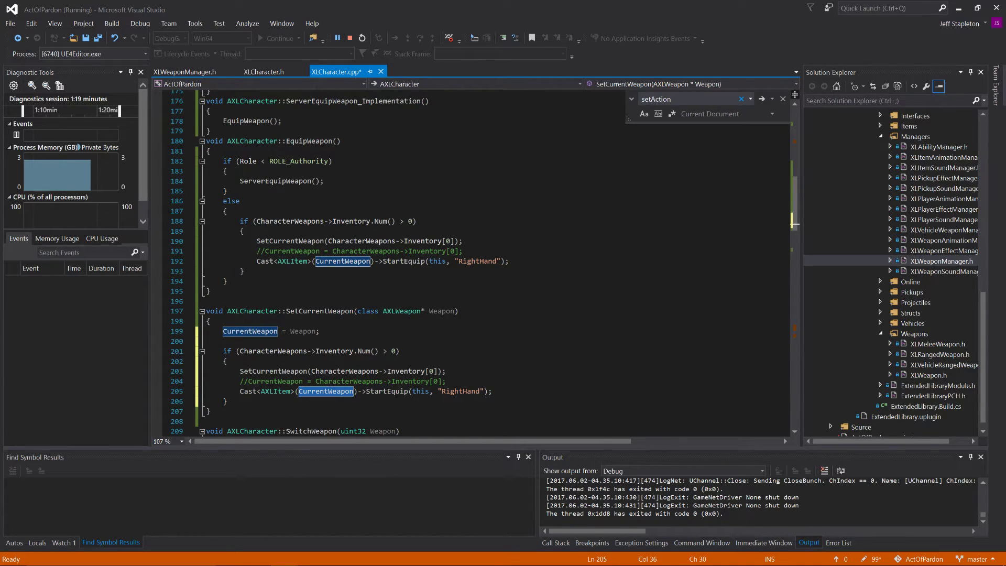
pyautogui.doubleClick(388, 392)
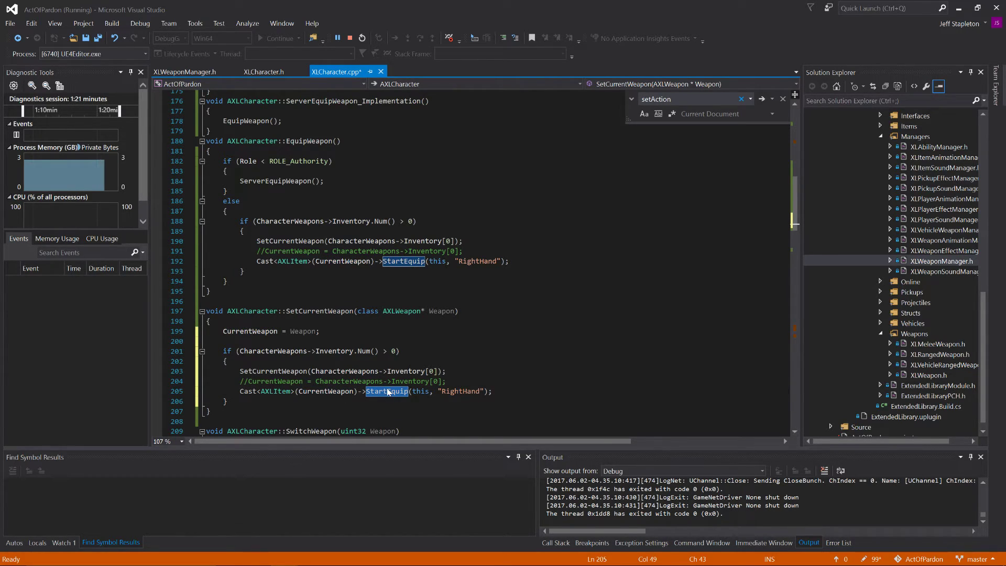
pyautogui.scroll(4, 388, 392)
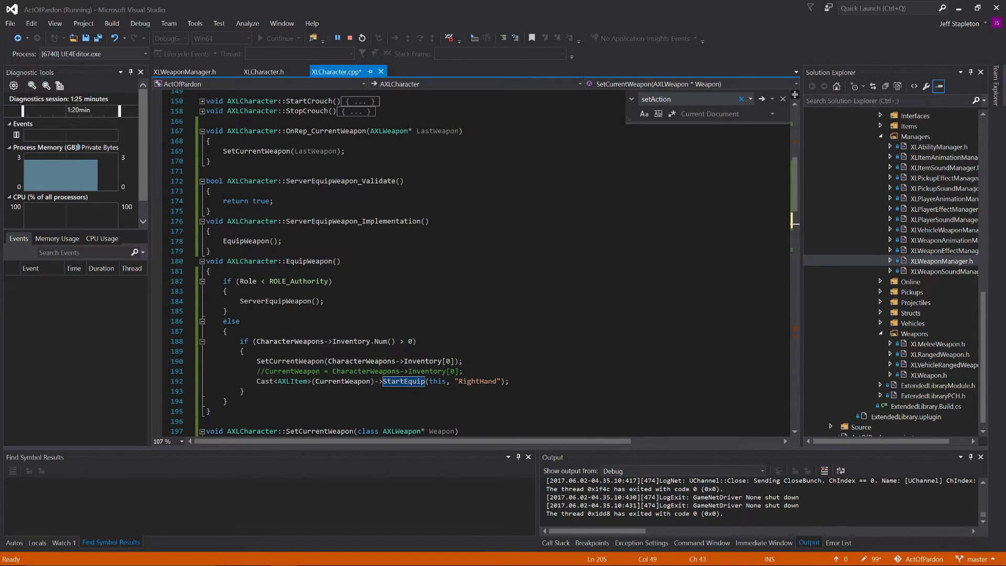
pyautogui.scroll(-2, 388, 392)
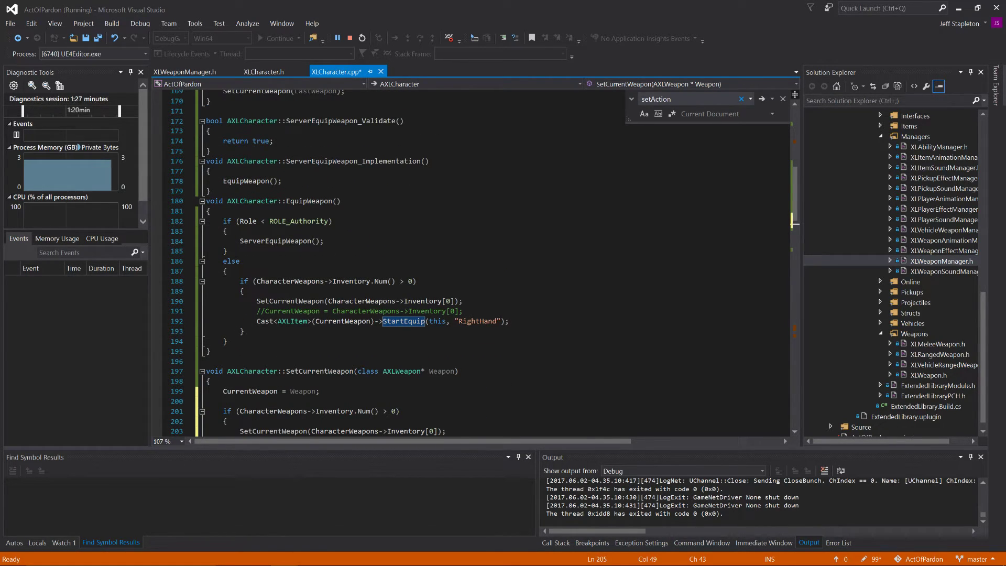
pyautogui.scroll(2, 304, 153)
pyautogui.click(304, 152)
pyautogui.press('BackSpace')
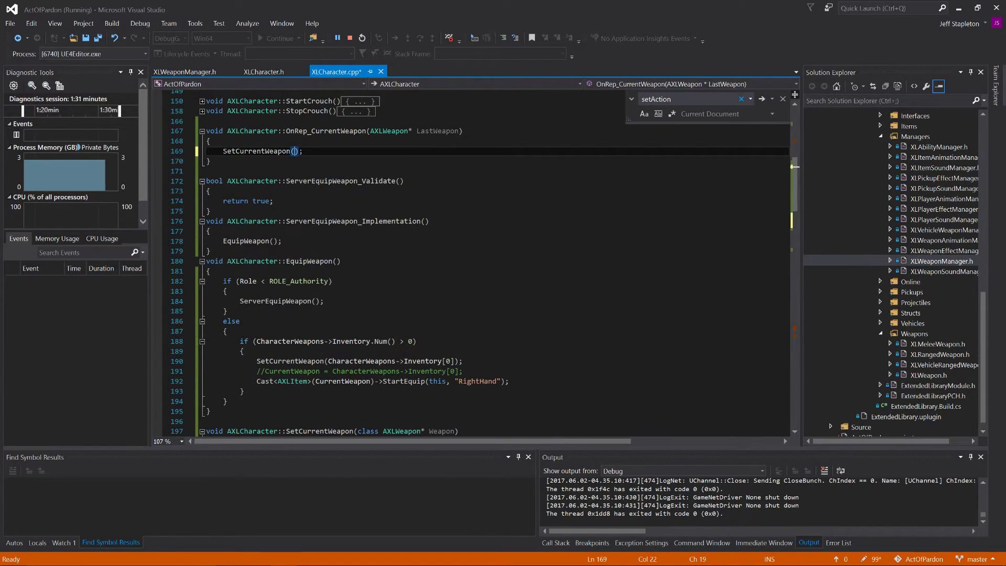
# Step: Remove the class AXLWeapon* Weapon parameter from the SetCurrentWeapon definition in XLCharacter.cpp
pyautogui.scroll(-10, 471, 262)
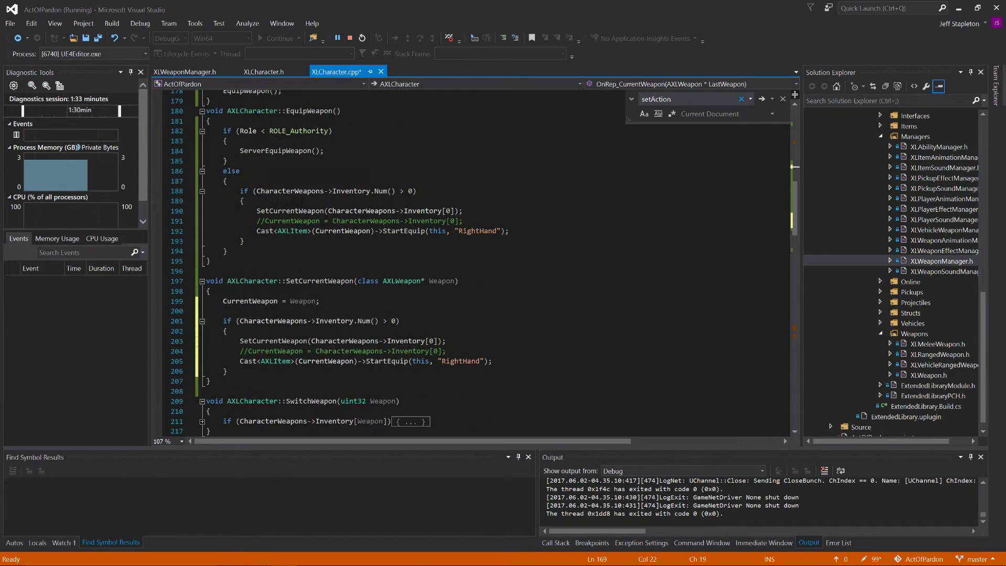
pyautogui.doubleClick(444, 282)
pyautogui.press('BackSpace')
pyautogui.press('BackSpace')
pyautogui.press('BackSpace')
pyautogui.press('BackSpace')
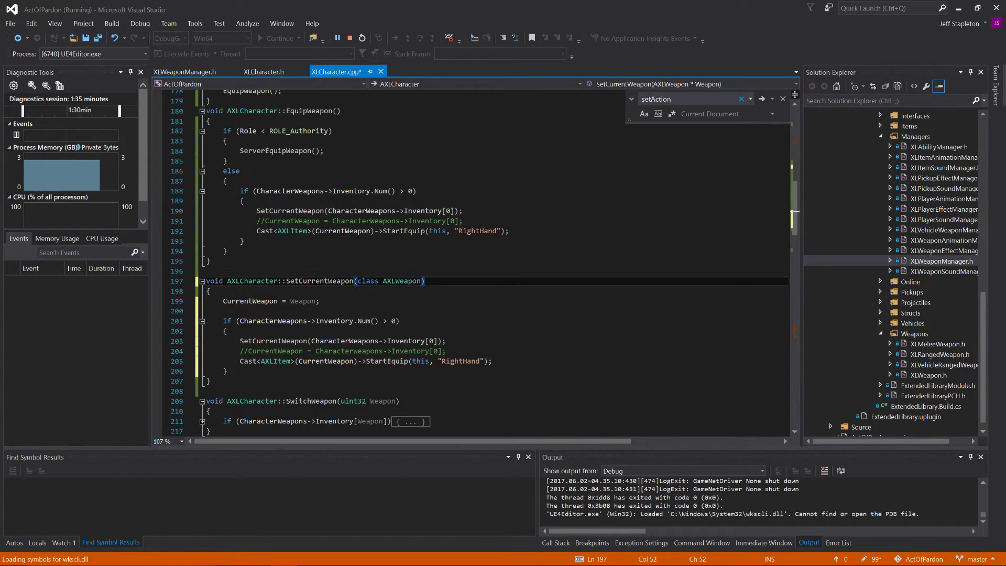
pyautogui.press('BackSpace')
pyautogui.press('BackSpace')
pyautogui.press('BackSpace')
pyautogui.press('BackSpace')
pyautogui.press('BackSpace')
pyautogui.press('BackSpace')
pyautogui.press('BackSpace')
pyautogui.press('BackSpace')
pyautogui.press('BackSpace')
pyautogui.press('BackSpace')
pyautogui.press('BackSpace')
pyautogui.press('BackSpace')
pyautogui.press('BackSpace')
pyautogui.press('BackSpace')
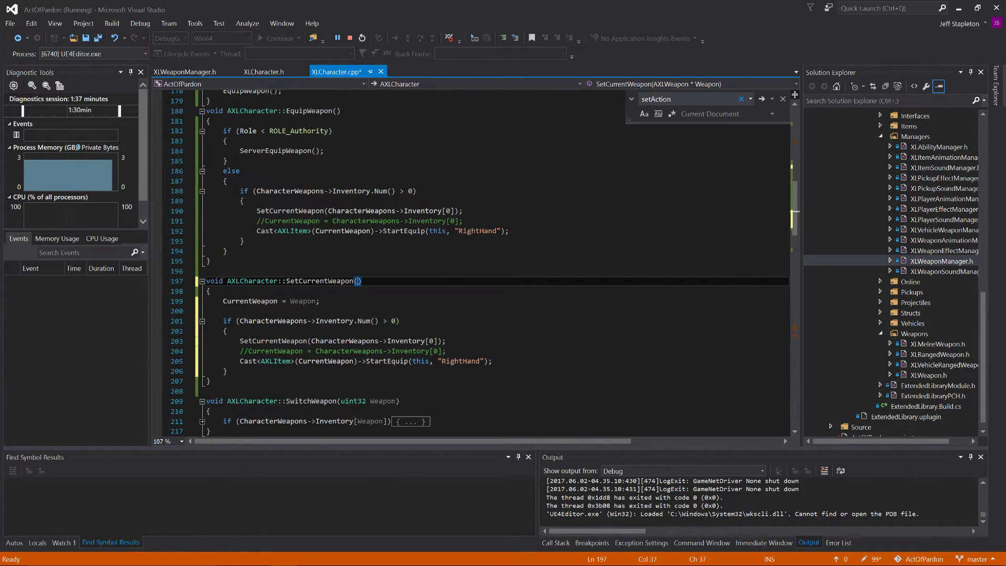
# Step: Reduce EquipWeapon's else branch to the single call SetCurrentWeapon(CharacterWeapons->Inventory[0]); with its closing brace and no blank line below, and save the file
pyautogui.click(228, 252)
pyautogui.moveTo(228, 251); pyautogui.dragTo(206, 191)
pyautogui.press('BackSpace')
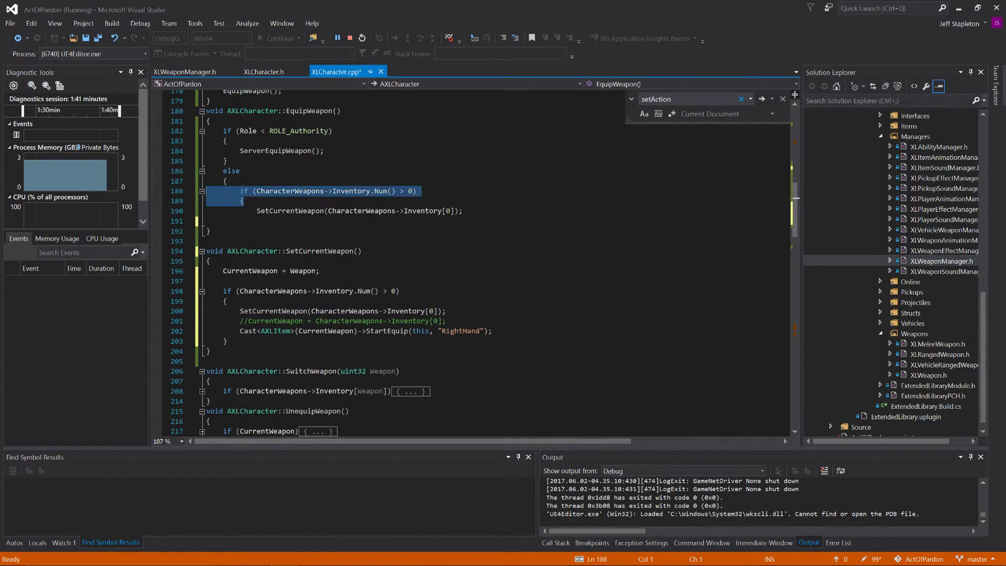
pyautogui.press('BackSpace')
pyautogui.press('BackSpace')
pyautogui.click(256, 191)
pyautogui.press('BackSpace')
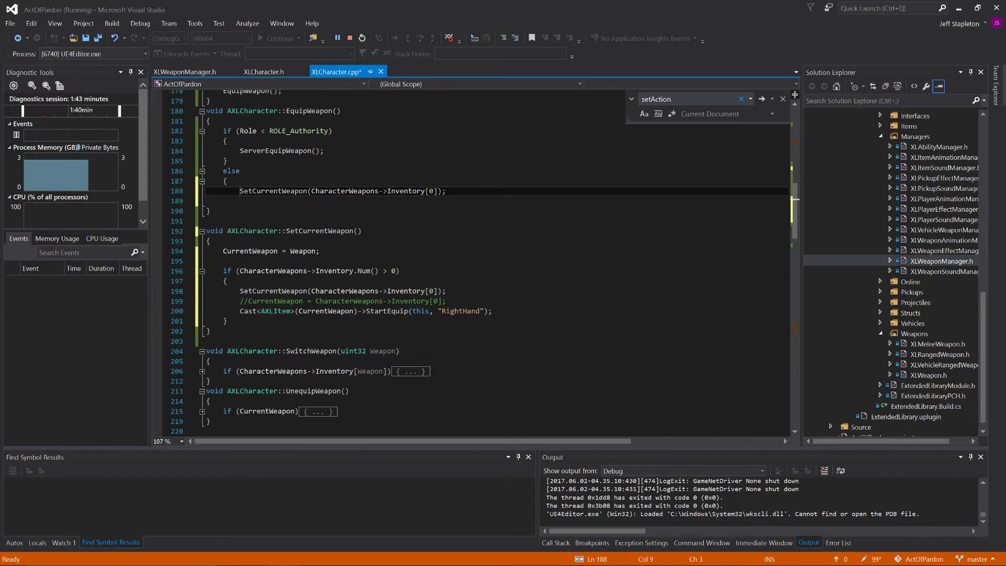
pyautogui.press('Return')
pyautogui.write('}')
pyautogui.hotkey('ctrl', 's')
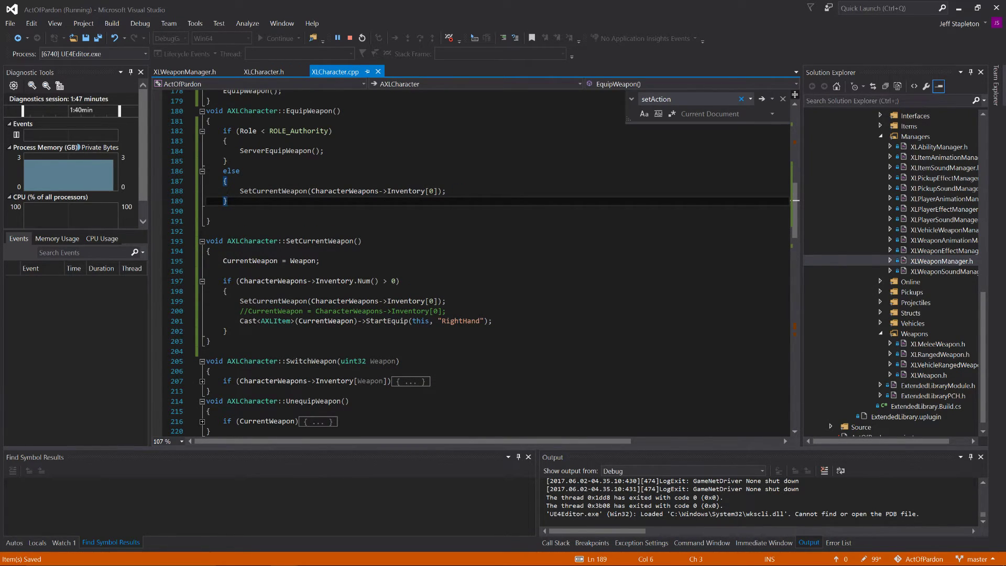
pyautogui.click(223, 211)
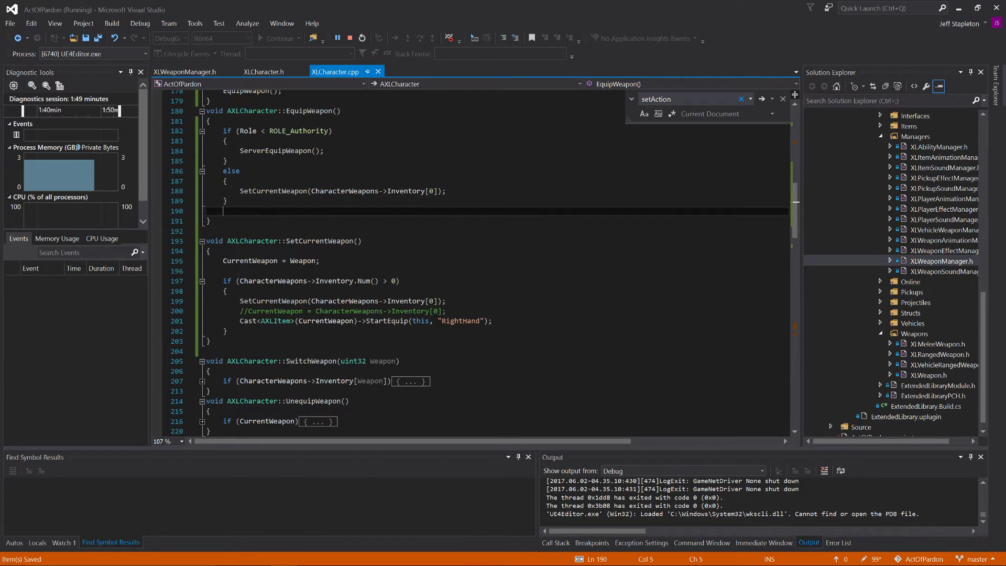
pyautogui.press('BackSpace')
pyautogui.hotkey('ctrl', 's')
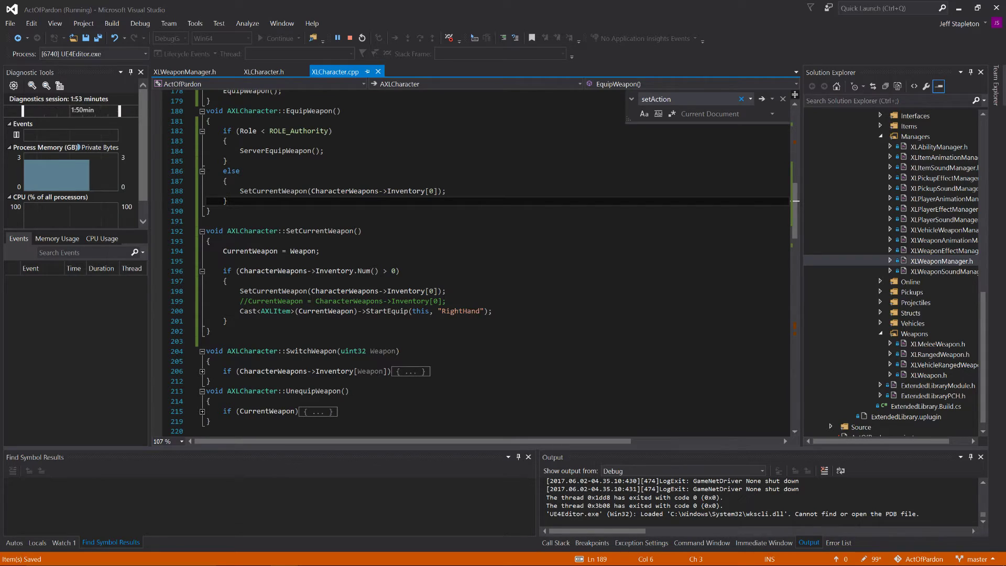
# Step: Remove the CharacterWeapons->Inventory[0] argument from EquipWeapon's SetCurrentWeapon call and save the file
pyautogui.moveTo(438, 191); pyautogui.dragTo(312, 190)
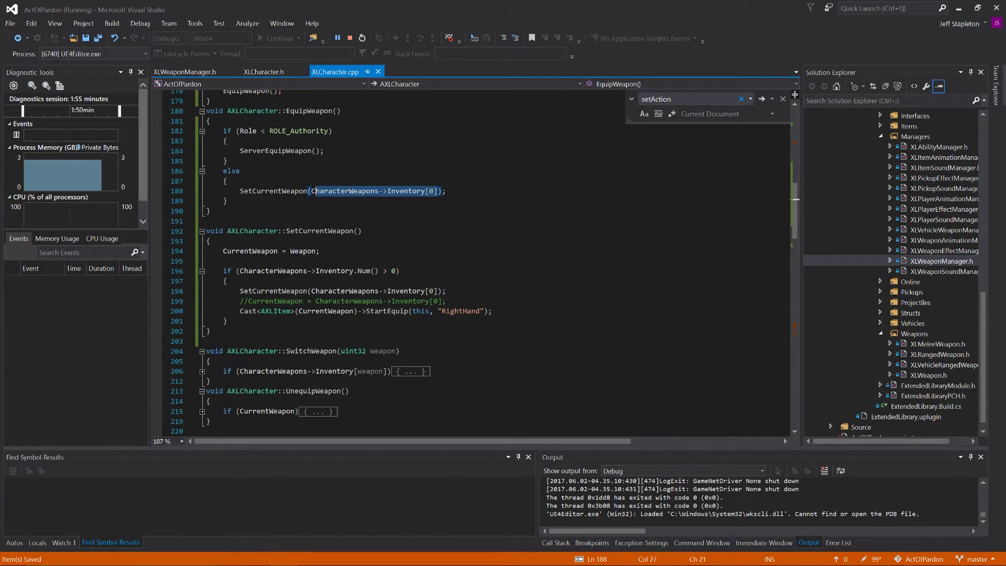
pyautogui.write('C')
pyautogui.press('BackSpace')
pyautogui.hotkey('ctrl', 's')
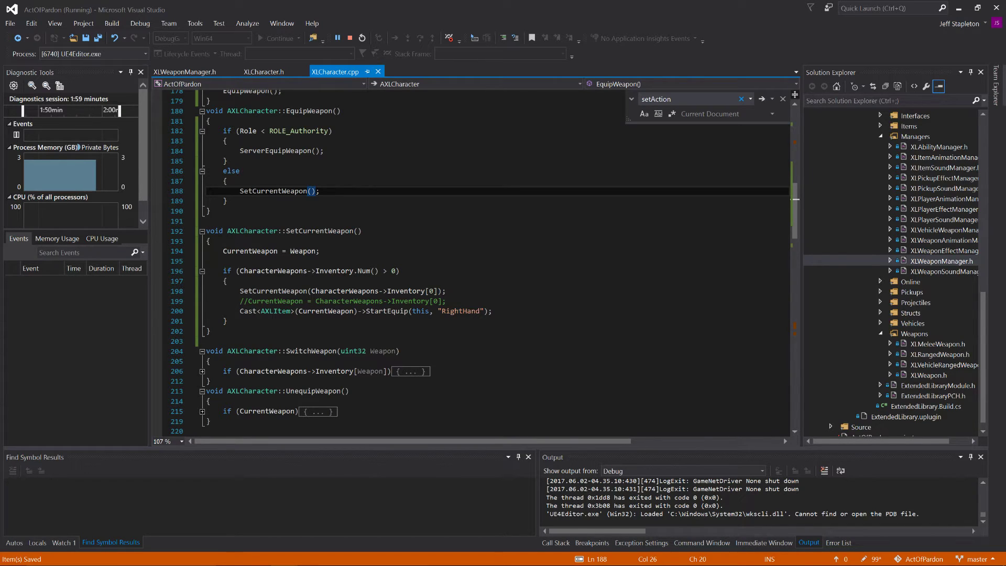
# Step: In XLCharacter.h, change the declaration to void SetCurrentWeapon(); without a parameter and save the header
pyautogui.click(274, 70)
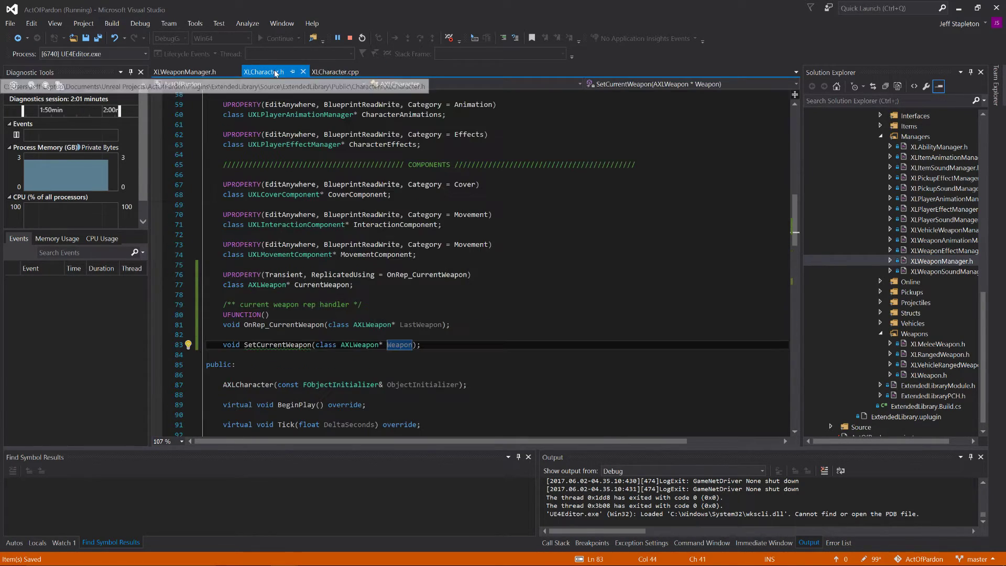
pyautogui.press('BackSpace')
pyautogui.press('BackSpace')
pyautogui.press('BackSpace')
pyautogui.press('BackSpace')
pyautogui.press('BackSpace')
pyautogui.press('BackSpace')
pyautogui.press('BackSpace')
pyautogui.press('BackSpace')
pyautogui.press('BackSpace')
pyautogui.press('BackSpace')
pyautogui.press('BackSpace')
pyautogui.press('BackSpace')
pyautogui.press('BackSpace')
pyautogui.press('BackSpace')
pyautogui.press('BackSpace')
pyautogui.press('BackSpace')
pyautogui.press('BackSpace')
pyautogui.press('BackSpace')
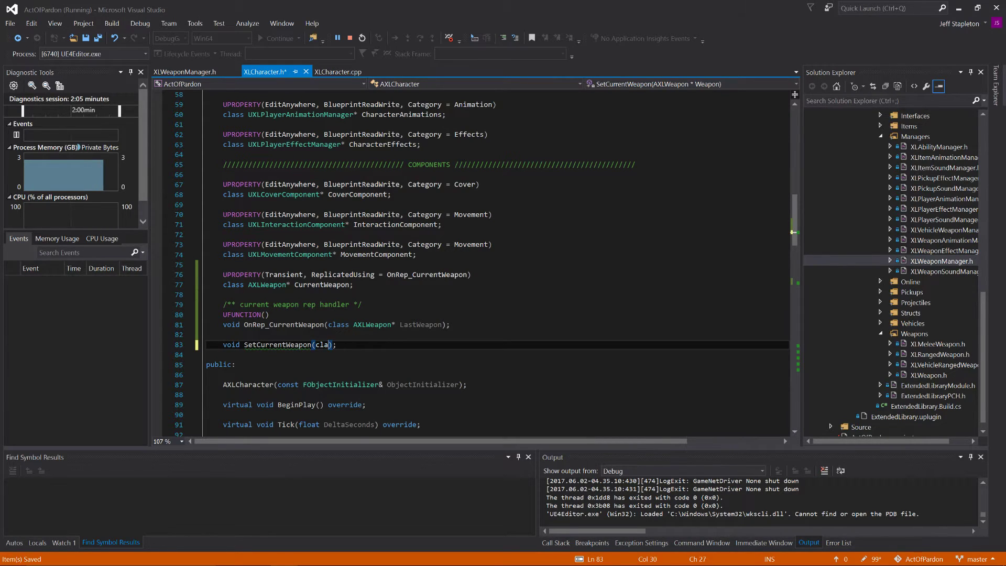
pyautogui.hotkey('ctrl', 's')
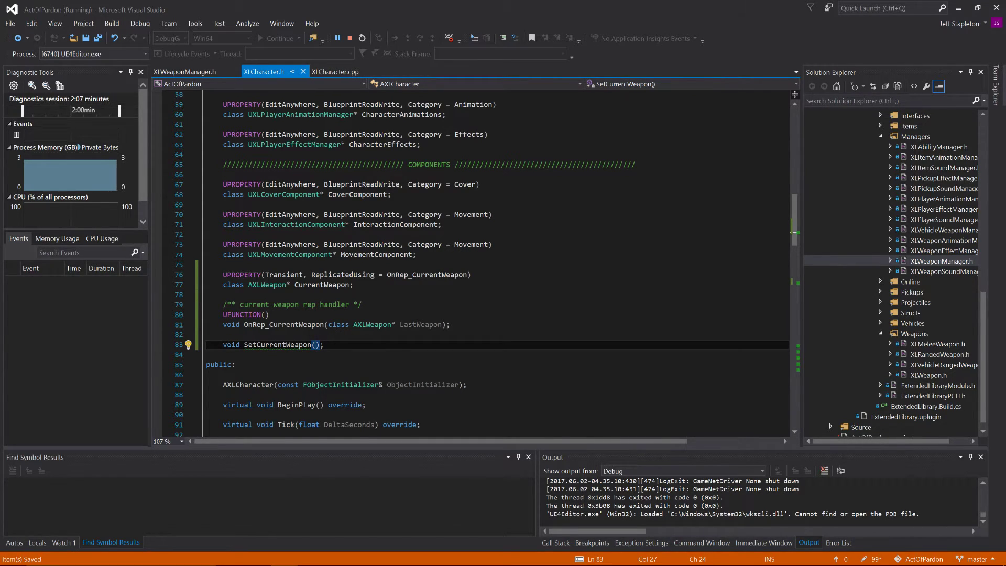
# Step: In XLCharacter.cpp, uncomment CurrentWeapon = CharacterWeapons->Inventory[0]; inside SetCurrentWeapon's if block and delete the recursive SetCurrentWeapon line above it
pyautogui.click(343, 71)
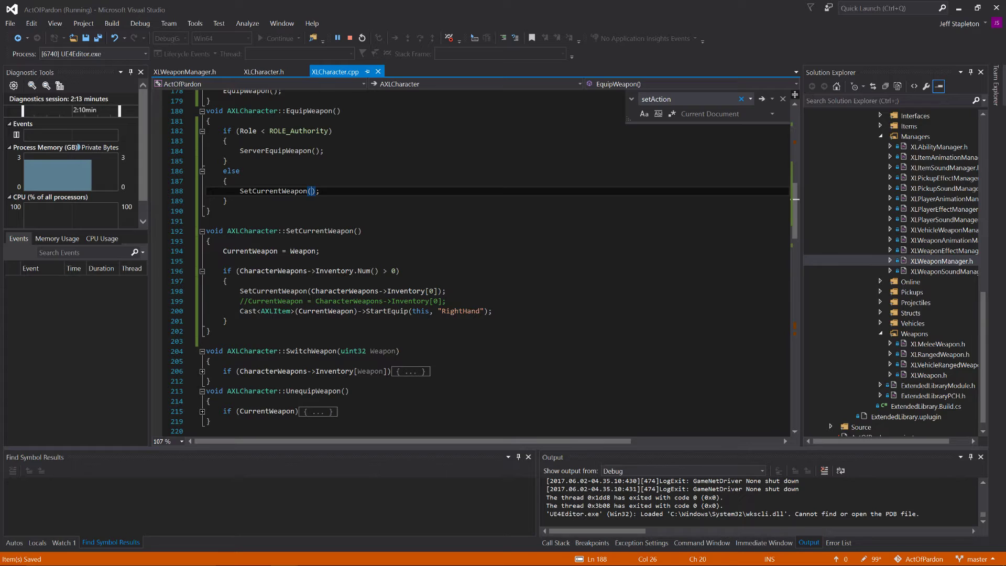
pyautogui.click(240, 292)
pyautogui.write('//')
pyautogui.press('Down')
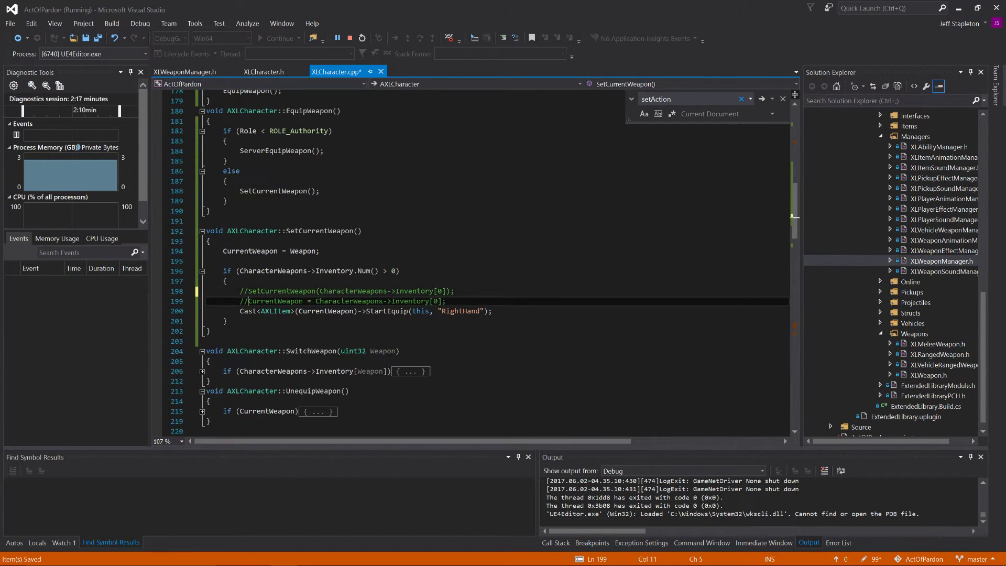
pyautogui.press('Delete')
pyautogui.press('Delete')
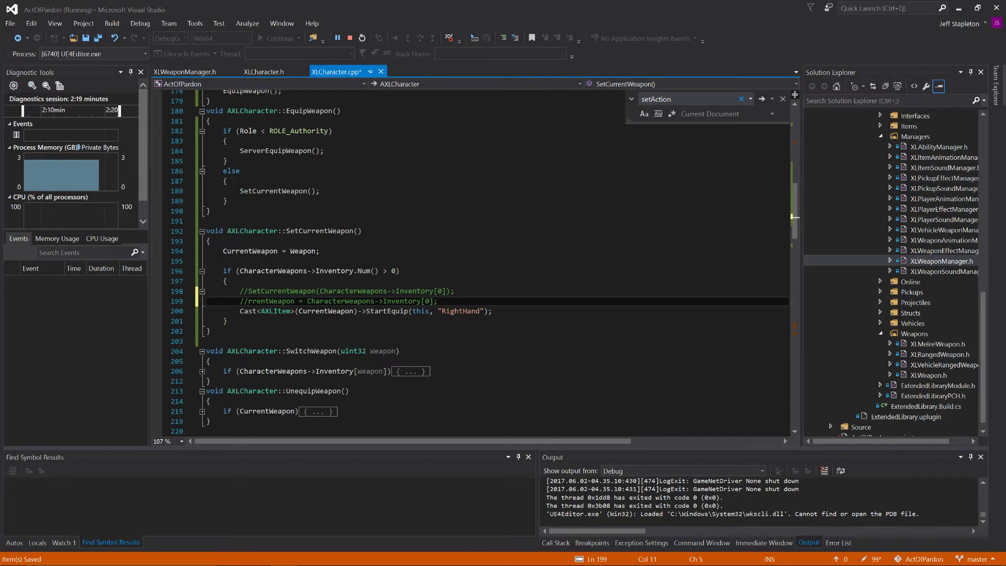
pyautogui.hotkey('ctrl', 'z')
pyautogui.hotkey('ctrl', 'z')
pyautogui.press('BackSpace')
pyautogui.press('Up')
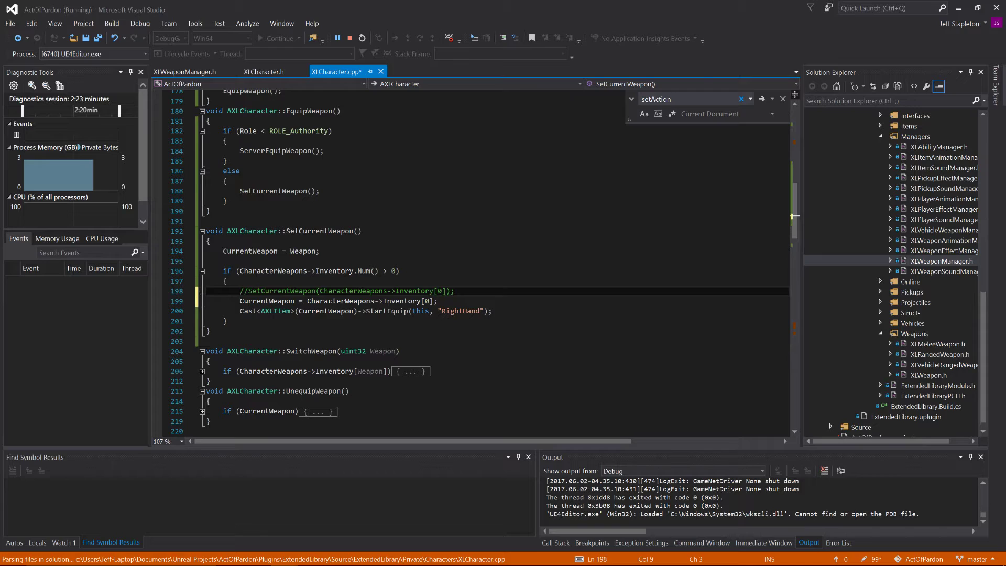
pyautogui.tripleClick(270, 288)
pyautogui.press('Delete')
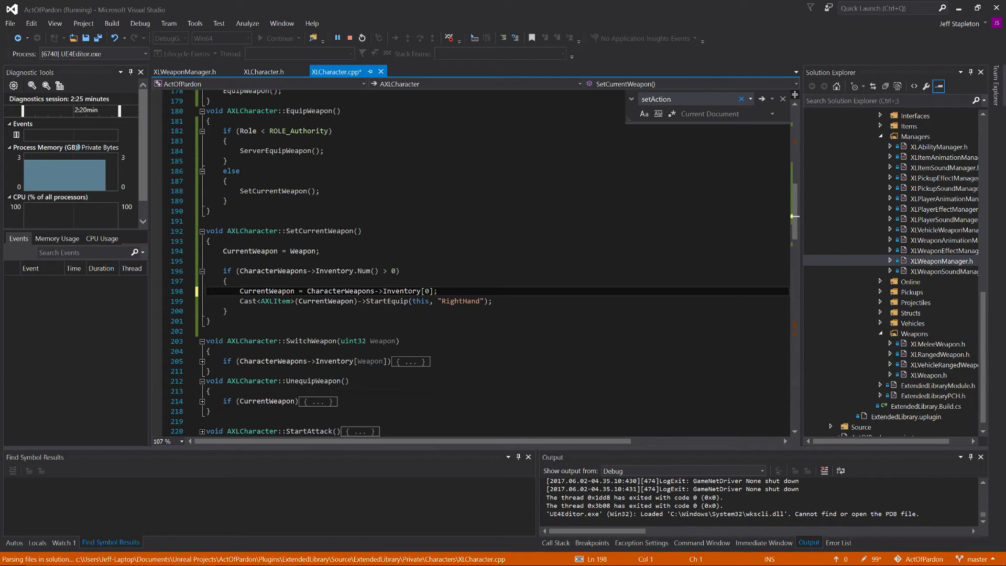
# Step: Delete the CurrentWeapon = Weapon; line and the blank line below it from SetCurrentWeapon, and save the file
pyautogui.moveTo(211, 261); pyautogui.dragTo(191, 253)
pyautogui.press('Delete')
pyautogui.press('BackSpace')
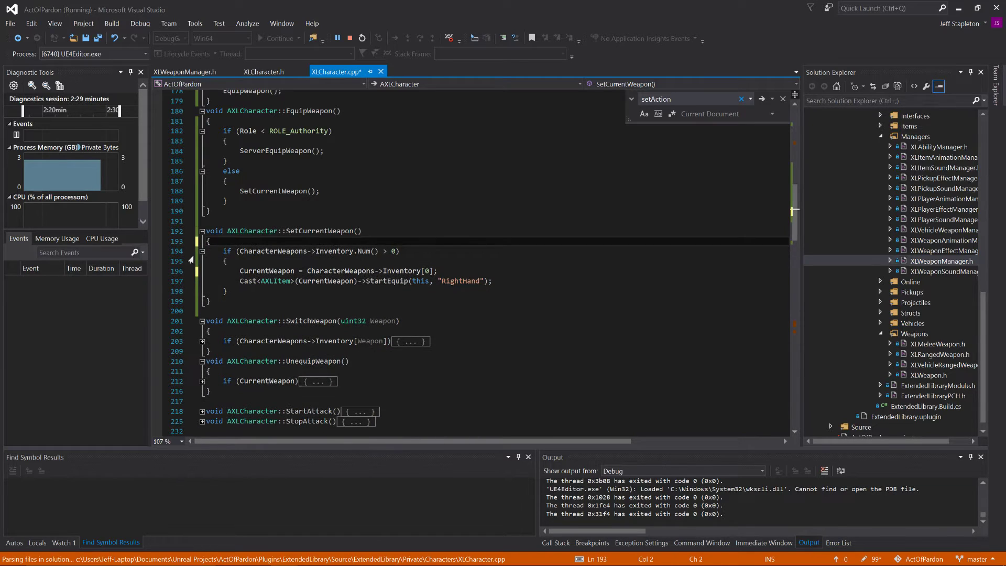
pyautogui.hotkey('ctrl', 's')
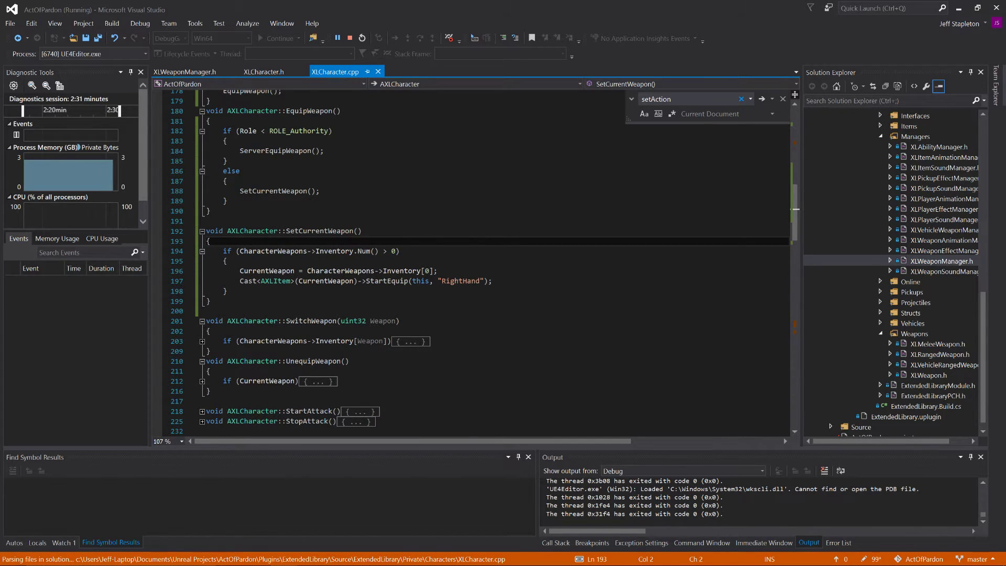
# Step: Review the edited equip functions, restart the debugging session, and agree to build the out-of-date project
pyautogui.scroll(1, 191, 261)
pyautogui.scroll(1, 472, 262)
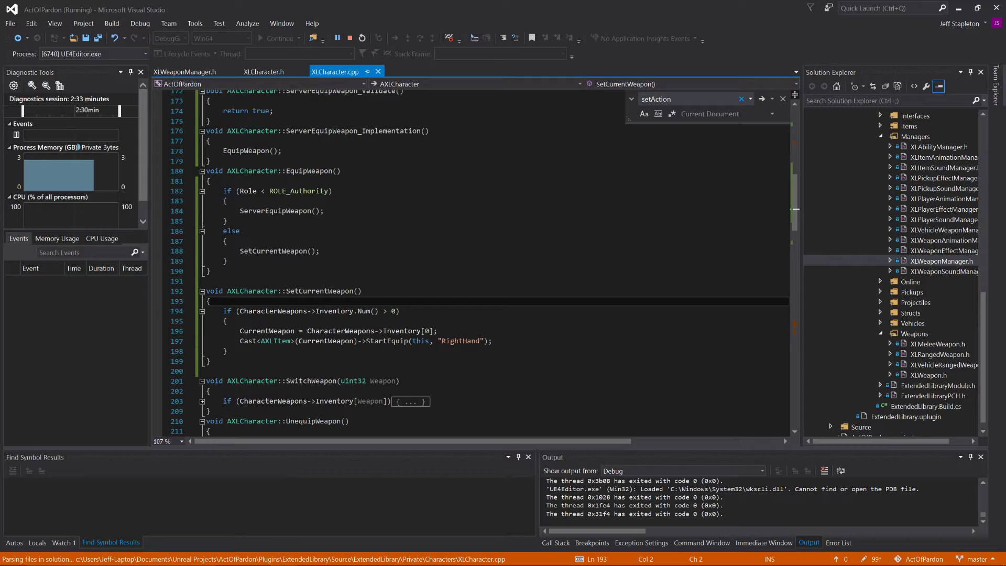
pyautogui.scroll(3, 472, 262)
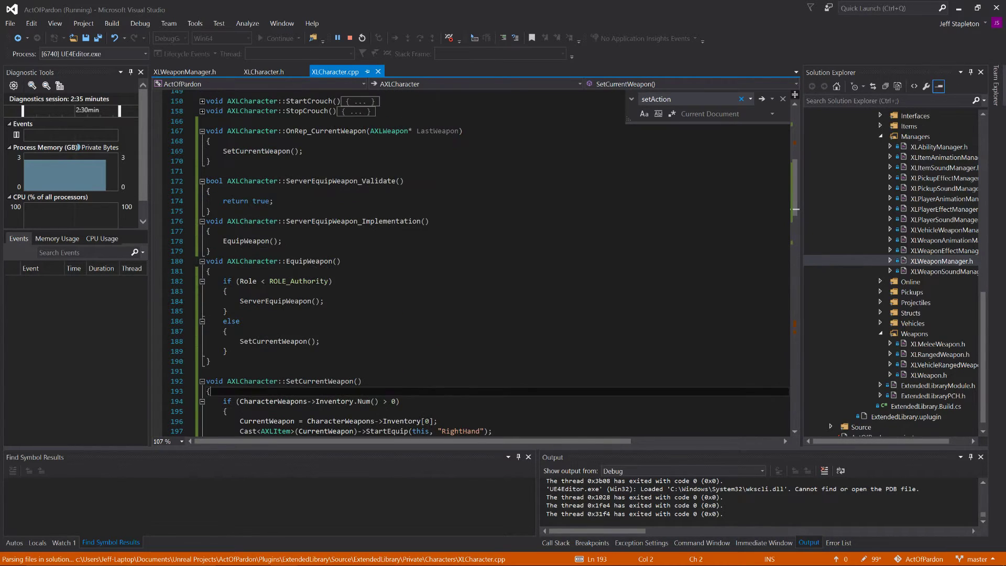
pyautogui.doubleClick(274, 152)
pyautogui.scroll(-3, 274, 154)
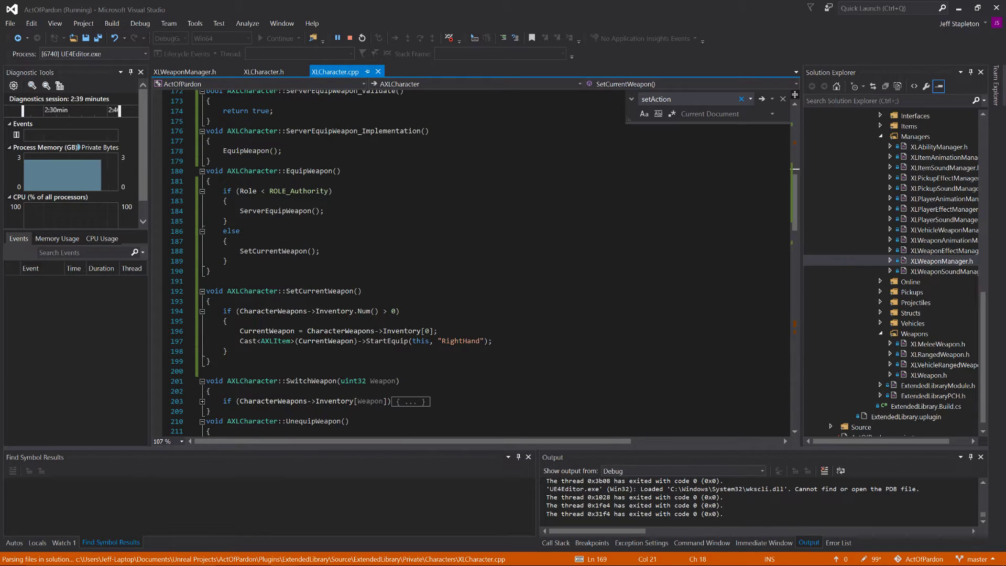
pyautogui.click(362, 38)
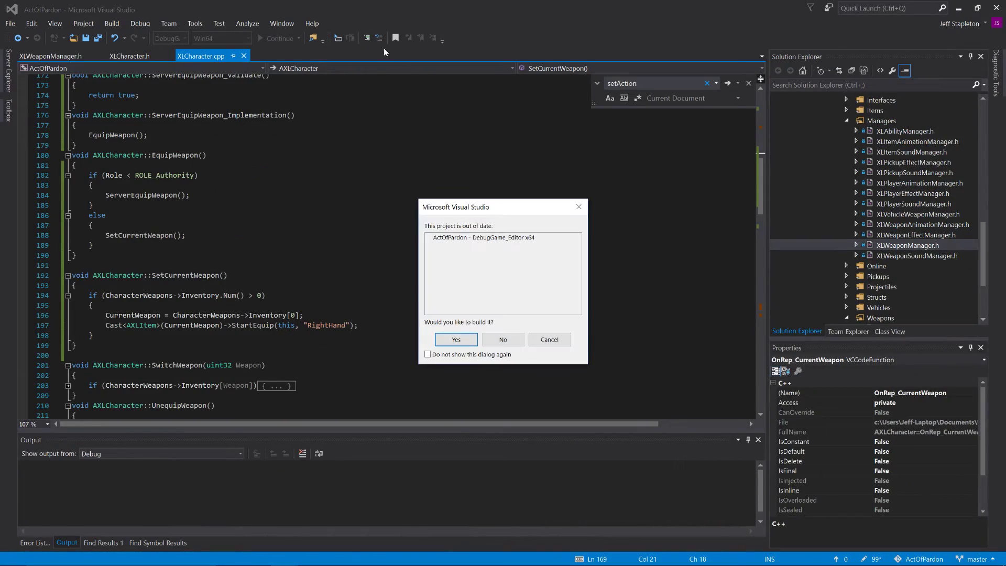
pyautogui.click(455, 339)
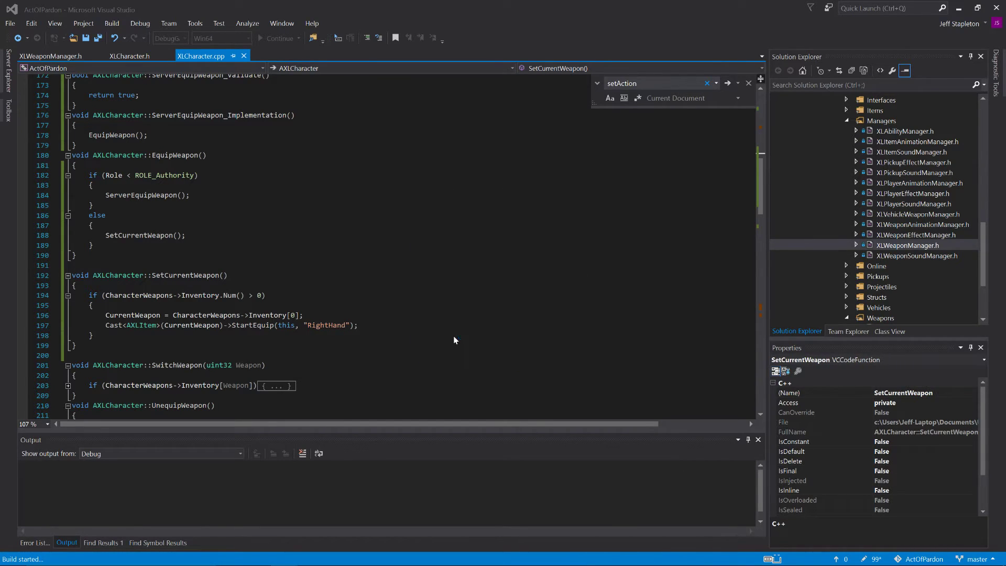
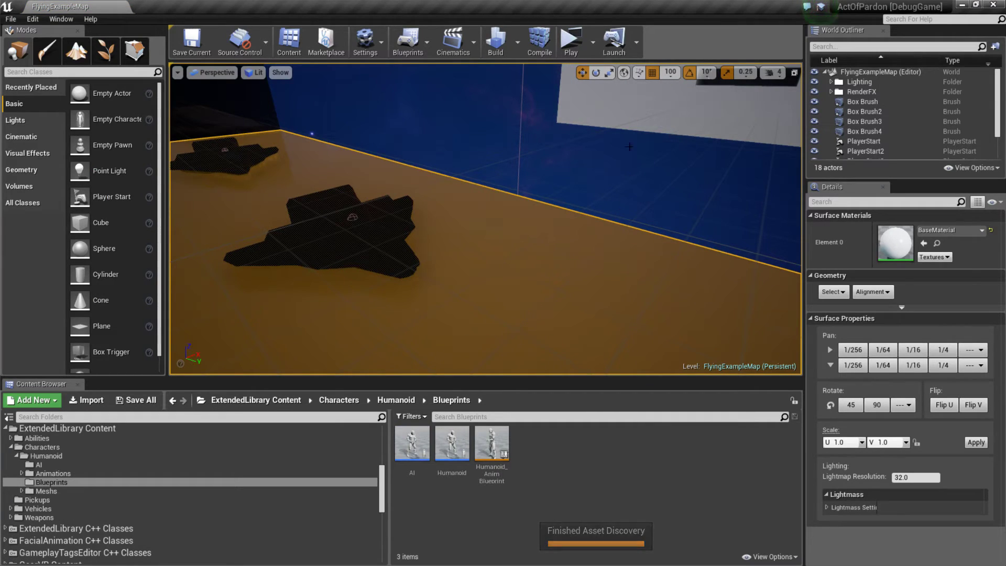
# Step: Play the level with two players, check the equipped weapons in the server and client preview windows, and end the session
pyautogui.click(571, 42)
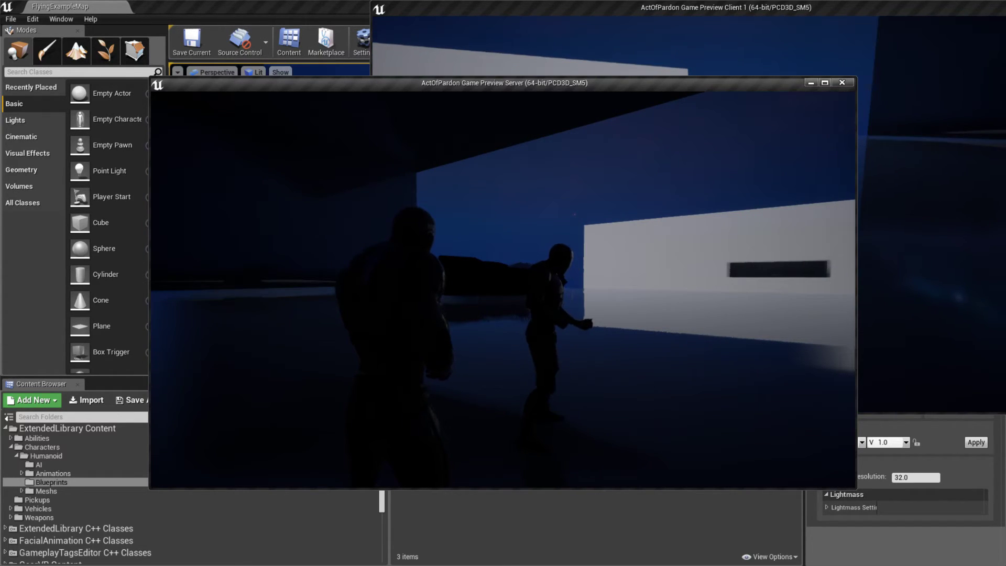
pyautogui.hotkey('alt', 'Tab')
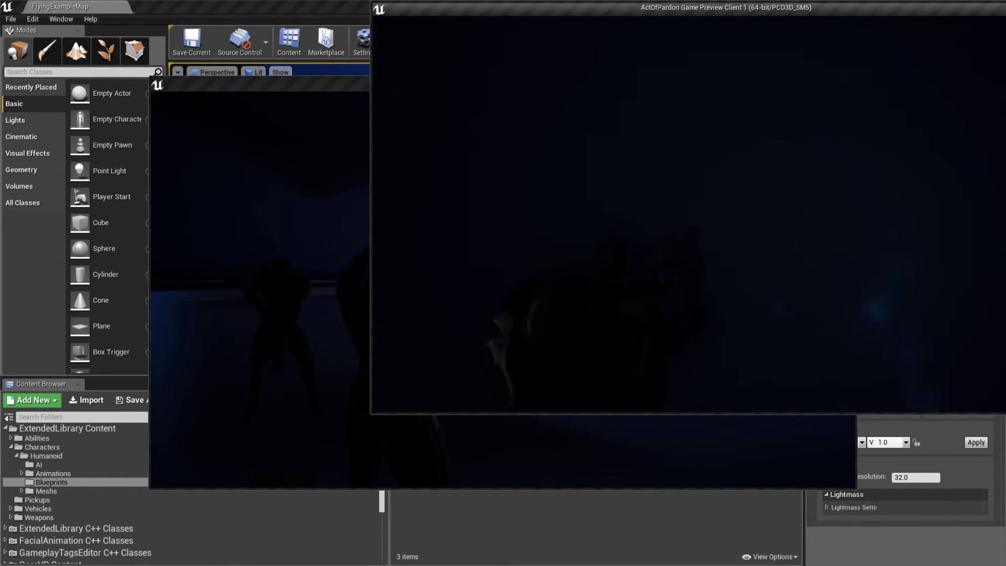
pyautogui.hotkey('alt', 'Tab')
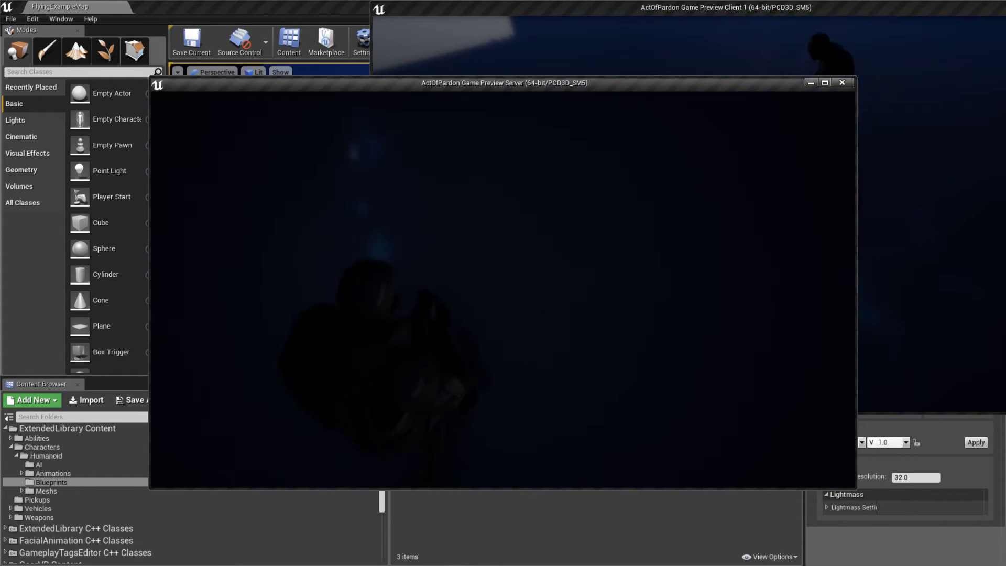
pyautogui.press('Escape')
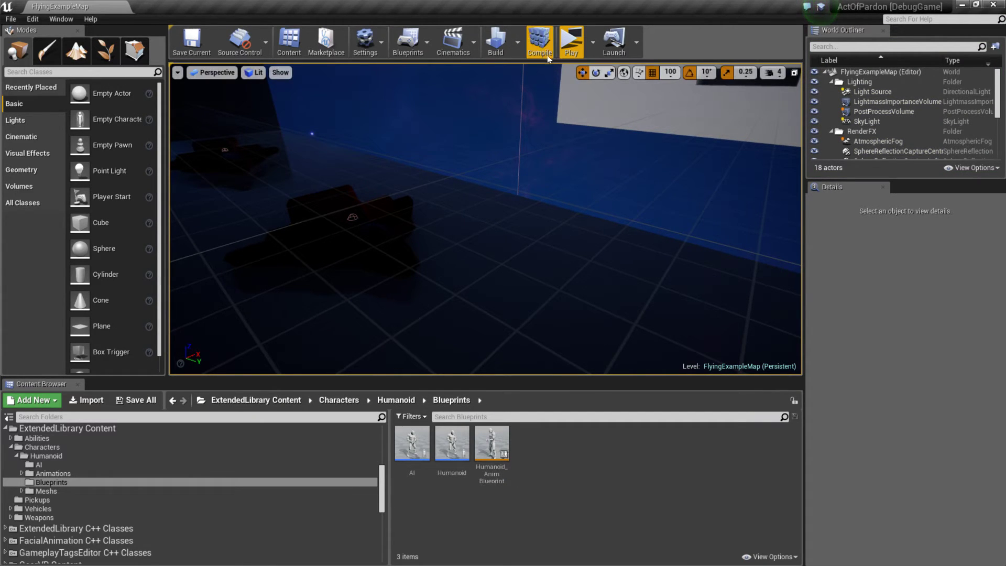
# Step: In the advanced play settings, disable Use Single Process and set Editor Multiplayer Mode to Play As Client
pyautogui.click(593, 42)
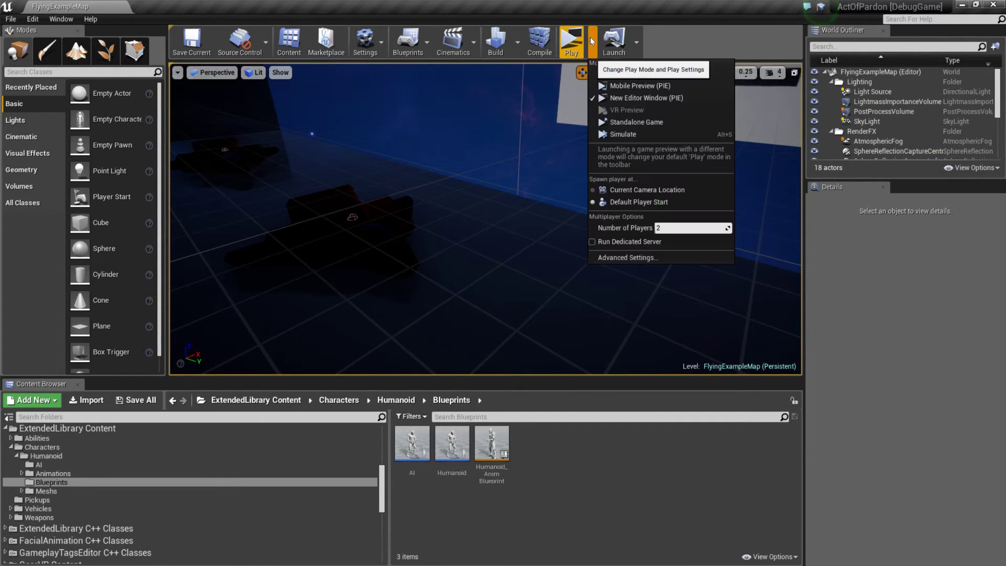
pyautogui.click(635, 257)
pyautogui.scroll(-5, 580, 345)
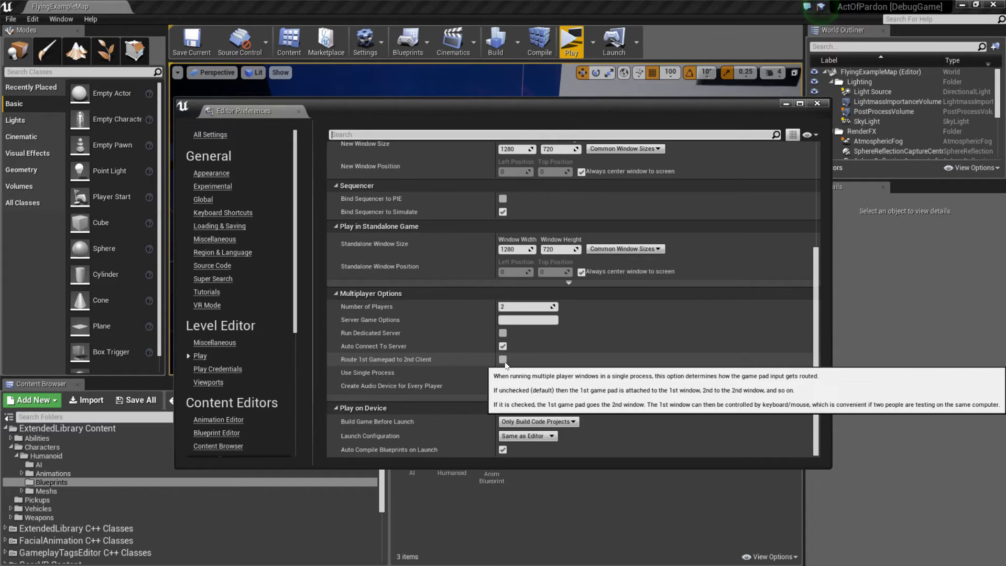
pyautogui.click(503, 373)
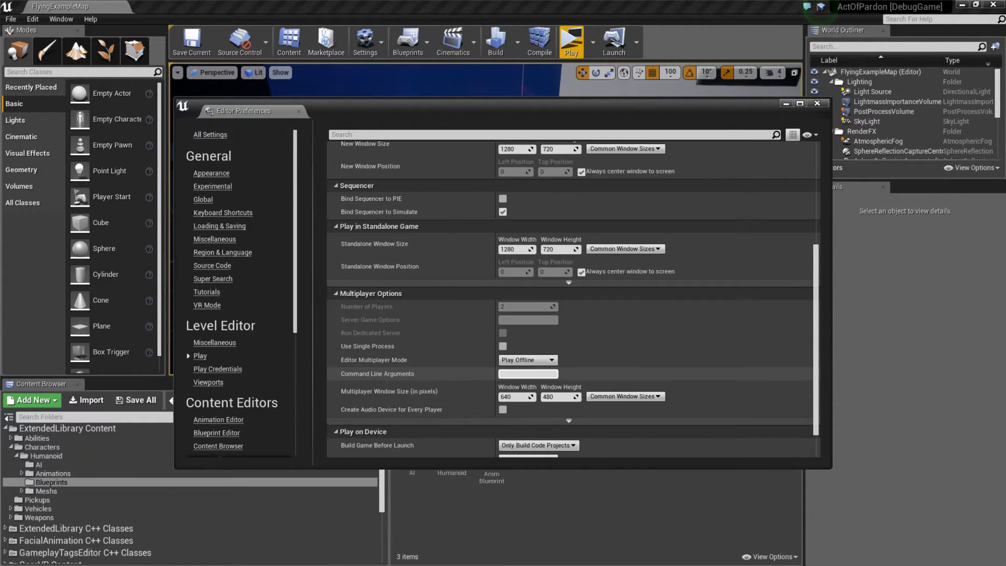
pyautogui.click(516, 359)
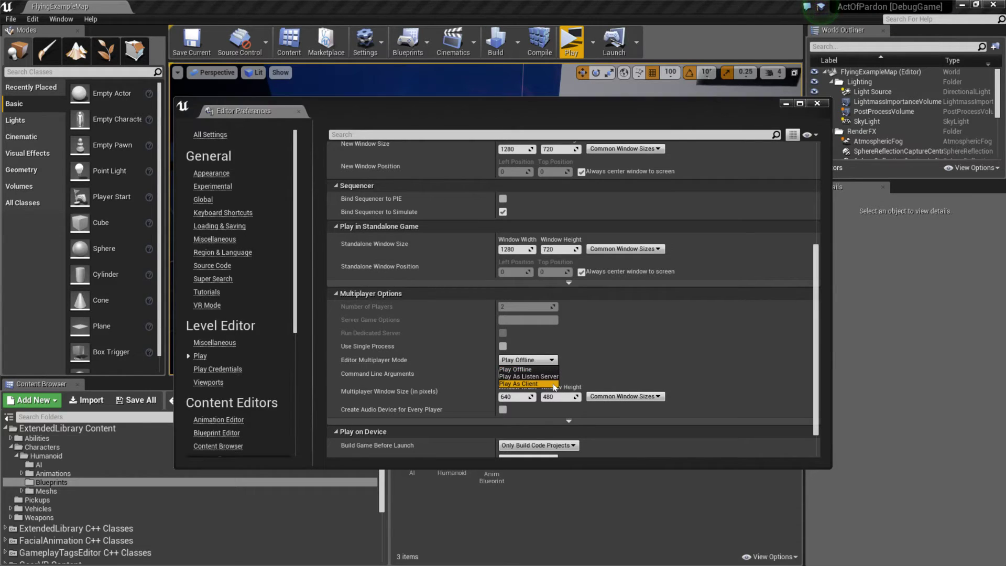
pyautogui.click(529, 383)
pyautogui.scroll(-2, 632, 345)
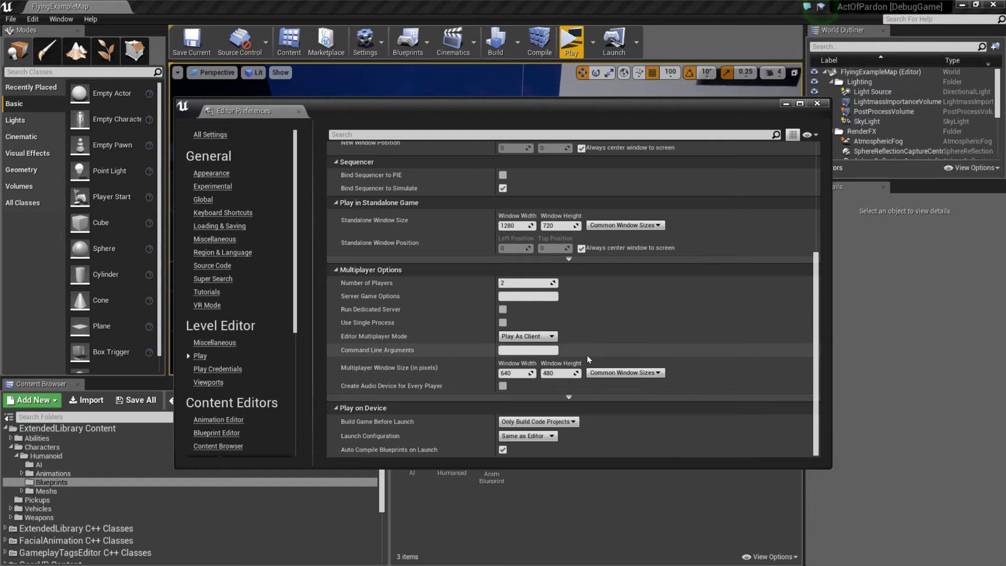
# Step: Set a breakpoint on the Role < ROLE_Authority check in EquipWeapon in XLCharacter.cpp, and start playing the level in the Unreal Editor
pyautogui.hotkey('alt', 'Tab')
pyautogui.hotkey('alt', 'Tab')
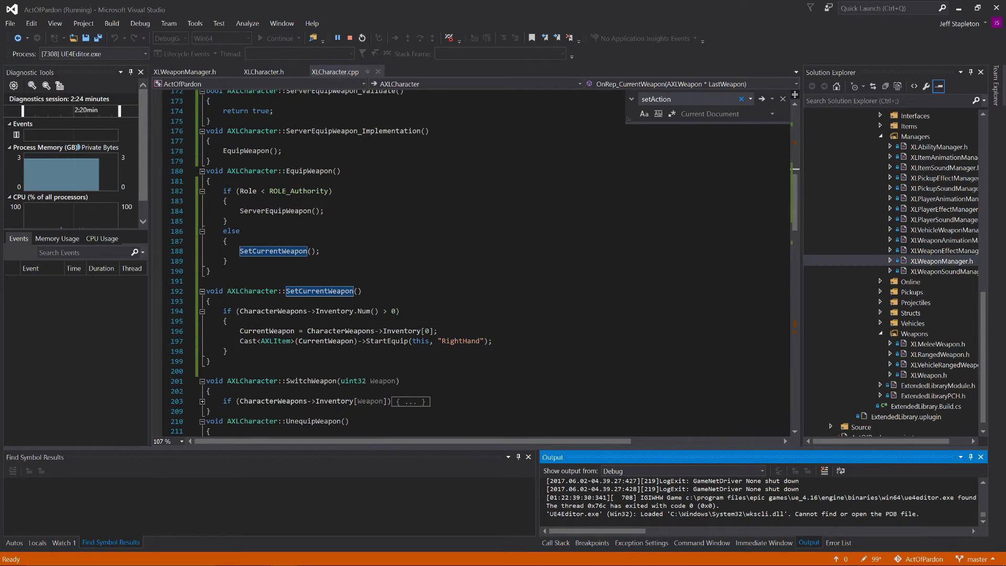
pyautogui.click(154, 193)
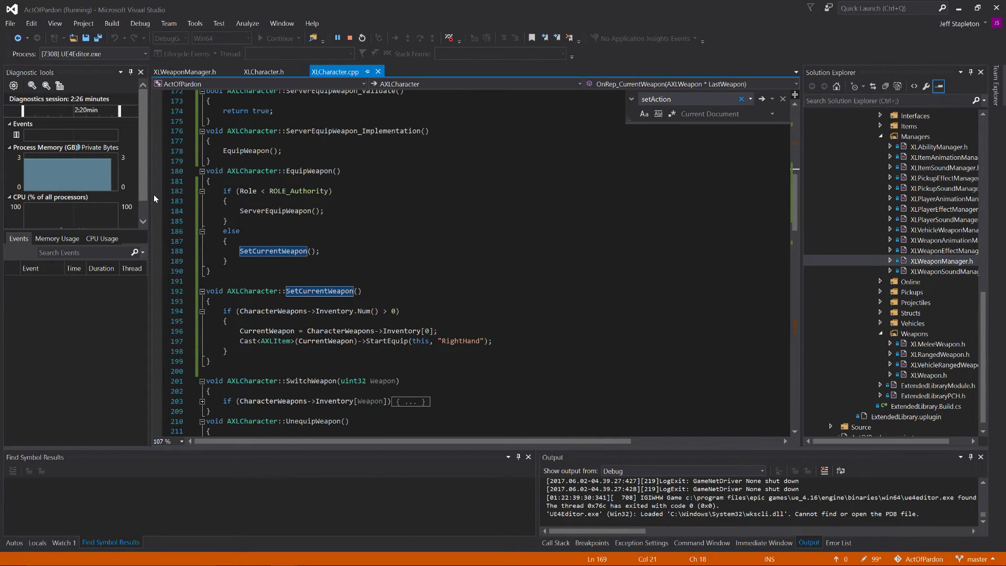
pyautogui.hotkey('alt', 'Tab')
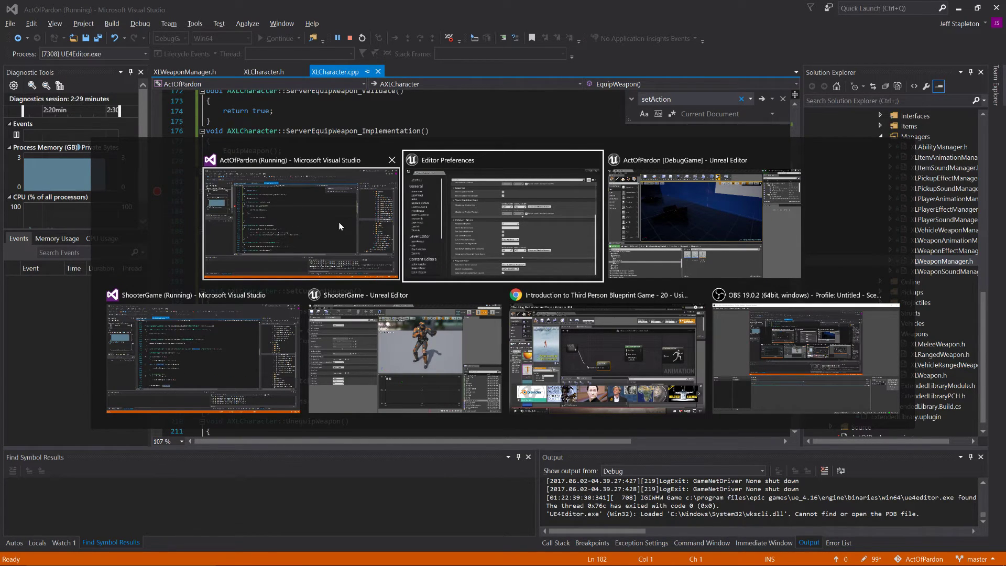
pyautogui.click(583, 232)
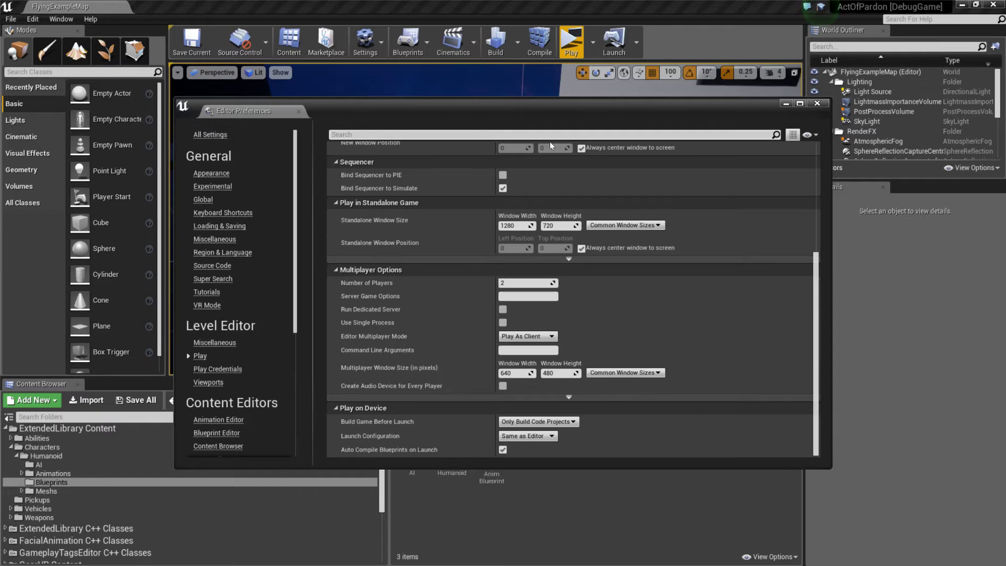
pyautogui.click(572, 42)
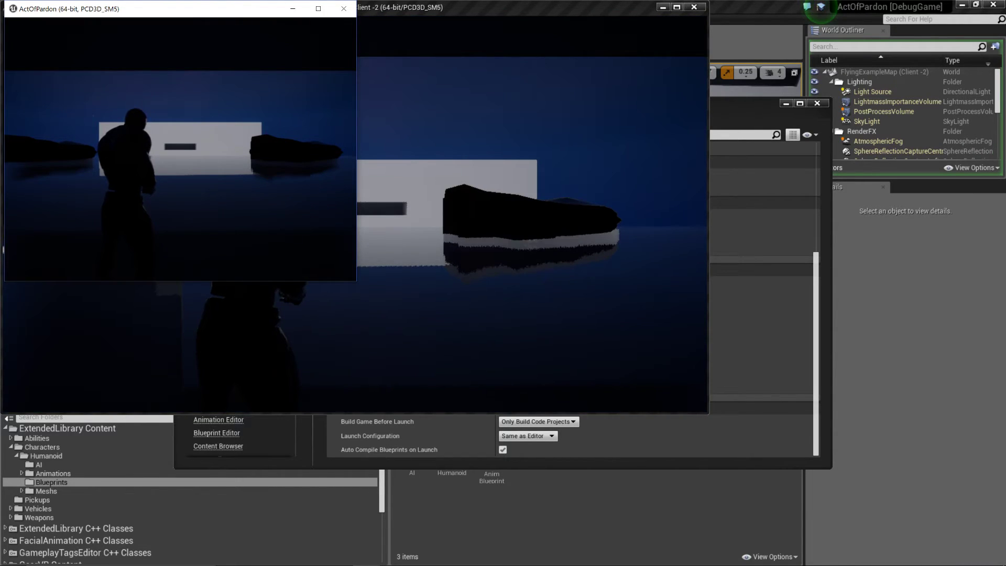
# Step: Step past the Role check in EquipWeapon, add a breakpoint on the EquipWeapon(); call in ServerEquipWeapon_Implementation, and resume execution
pyautogui.hotkey('alt', 'Tab')
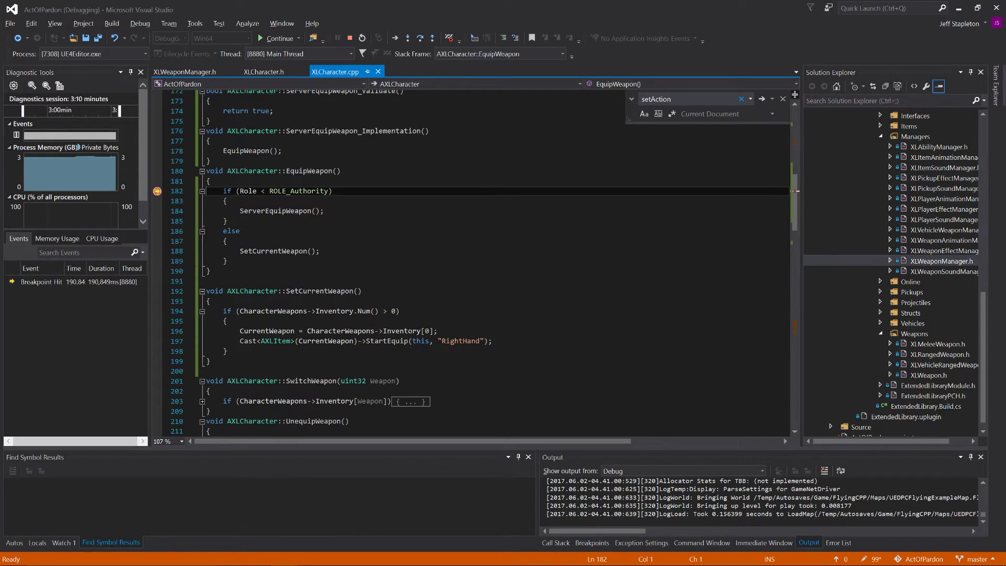
pyautogui.press('F10')
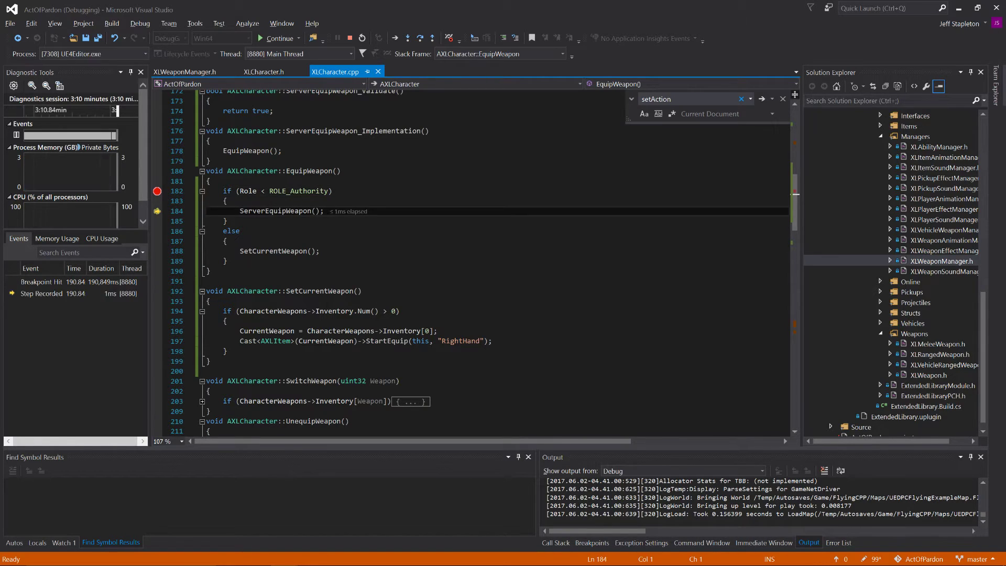
pyautogui.moveTo(248, 190)
pyautogui.scroll(2, 472, 262)
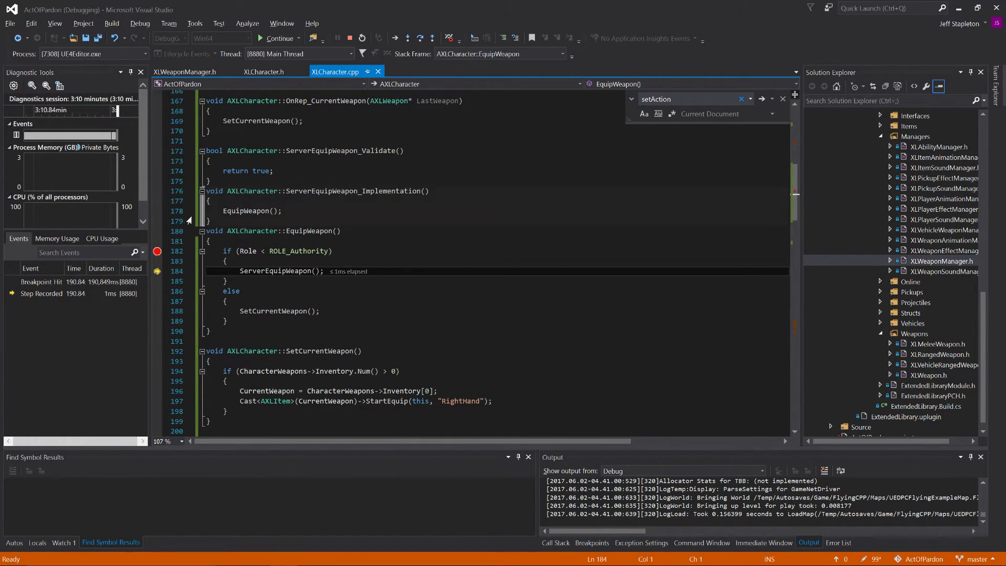
pyautogui.click(158, 211)
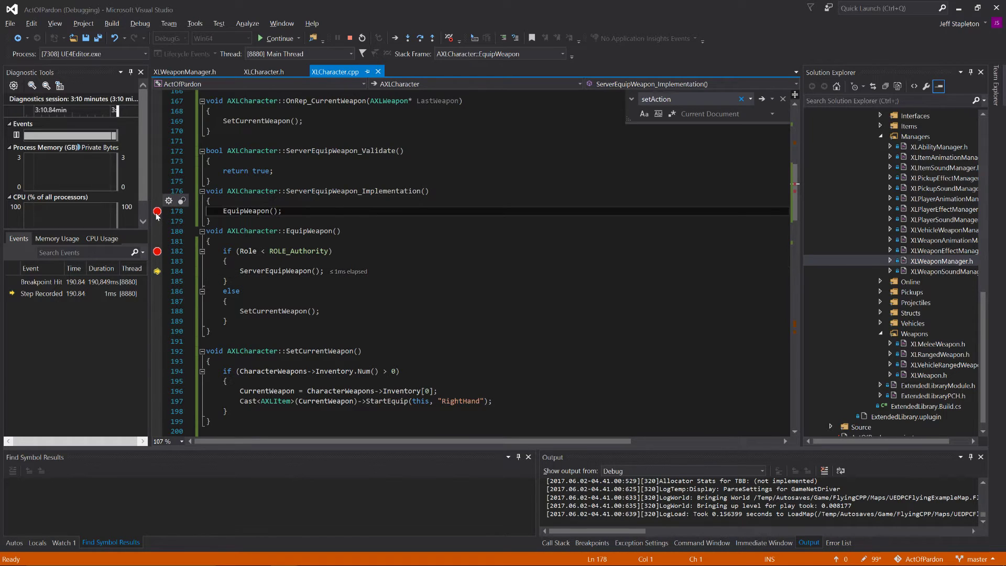
pyautogui.click(278, 42)
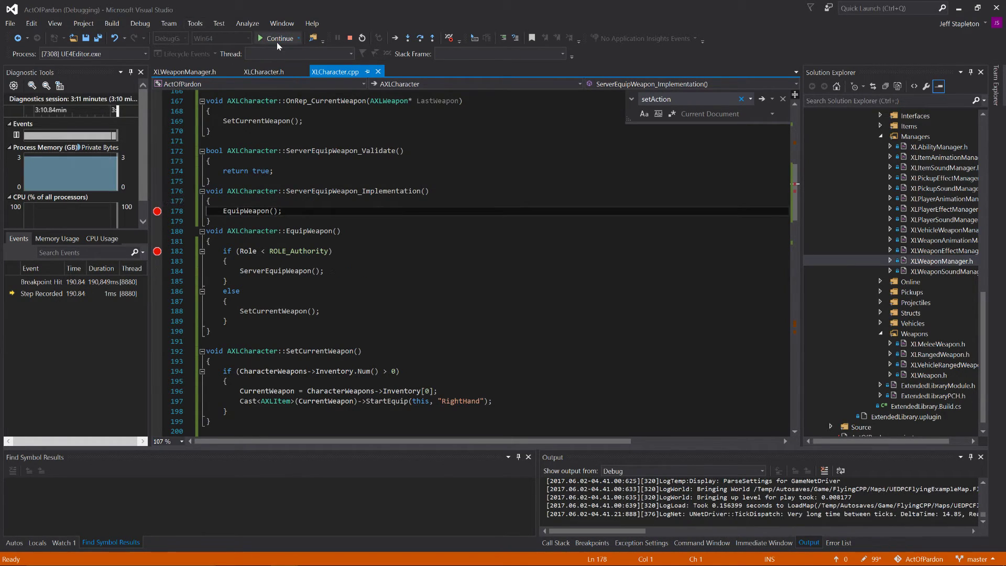
# Step: Trigger weapon equipping again, add a breakpoint on the CharacterWeapons->Inventory.Num() > 0 check in SetCurrentWeapon, and resume execution
pyautogui.press('e')
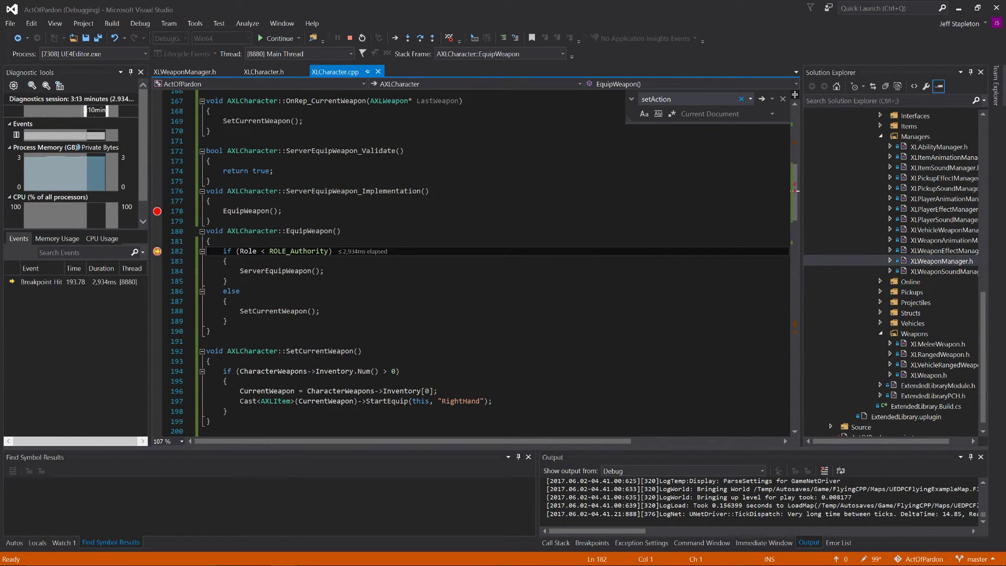
pyautogui.scroll(-1, 273, 242)
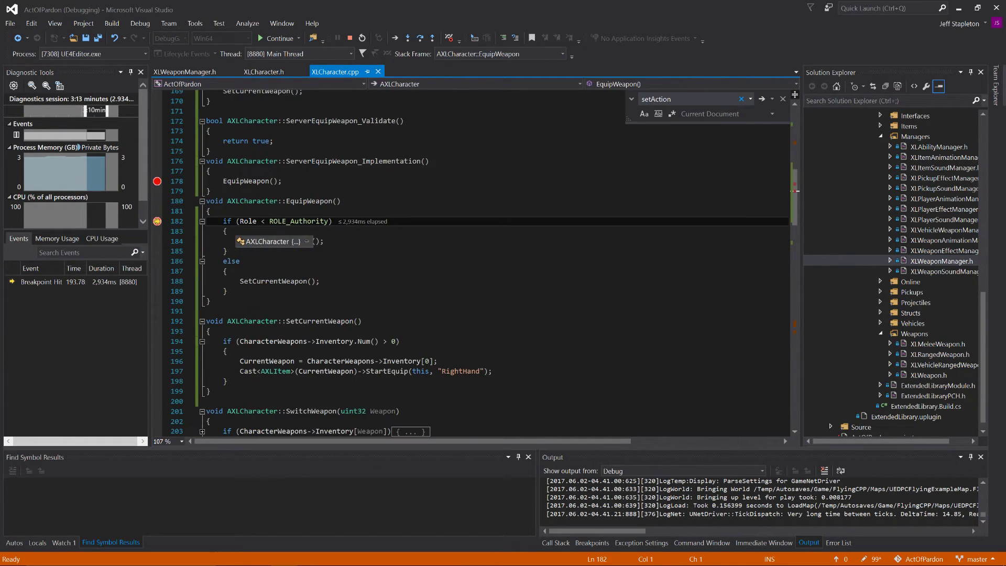
pyautogui.scroll(-1, 273, 241)
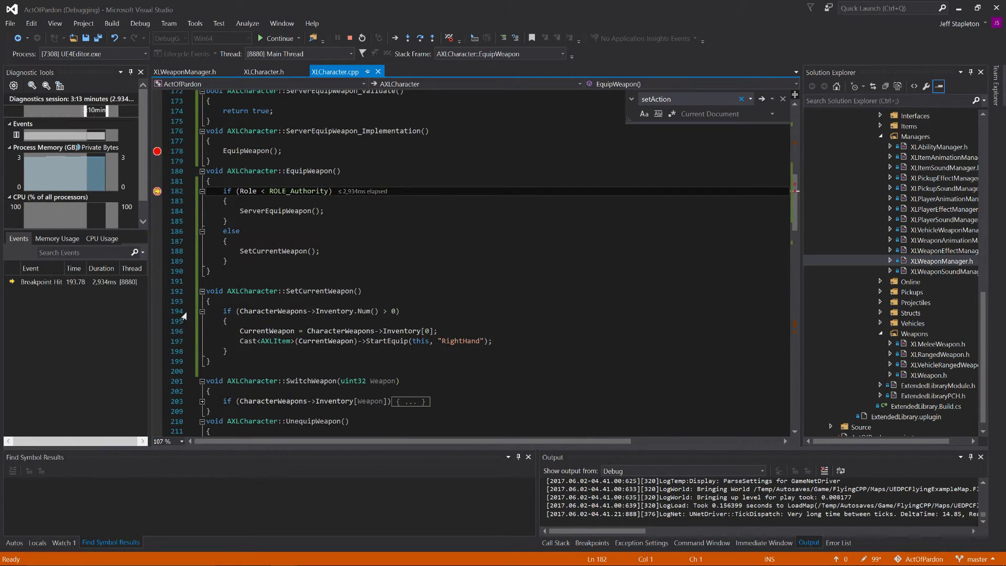
pyautogui.click(156, 313)
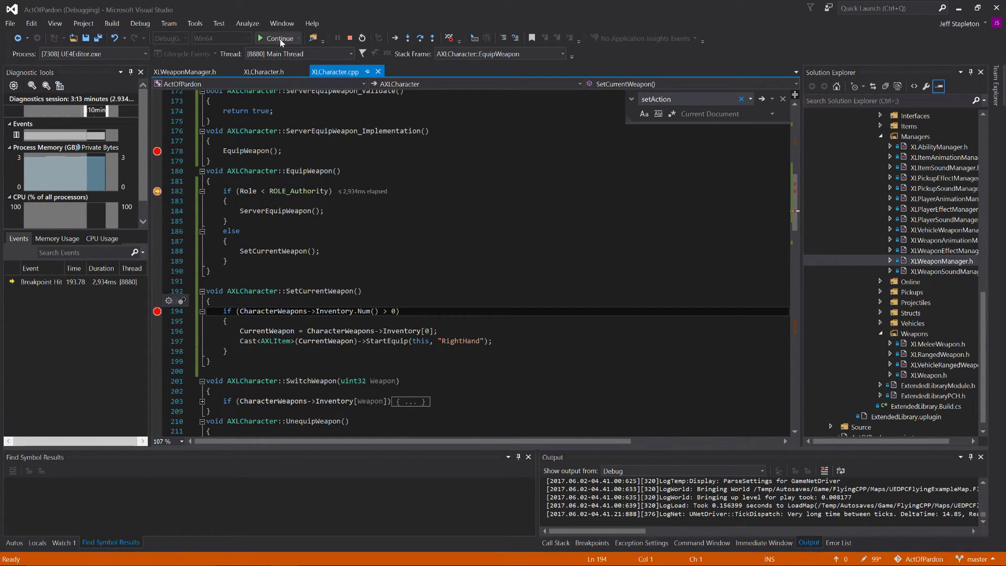
pyautogui.click(280, 39)
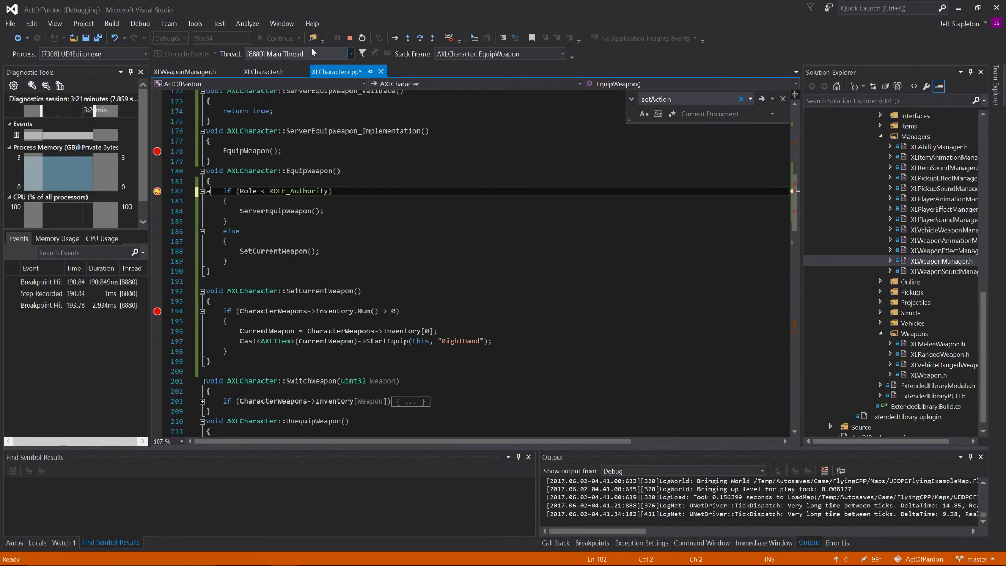
# Step: Undo the stray edits in EquipWeapon and SetCurrentWeapon, and stop the debugging session
pyautogui.write('a')
pyautogui.hotkey('ctrl', 'z')
pyautogui.hotkey('ctrl', 'z')
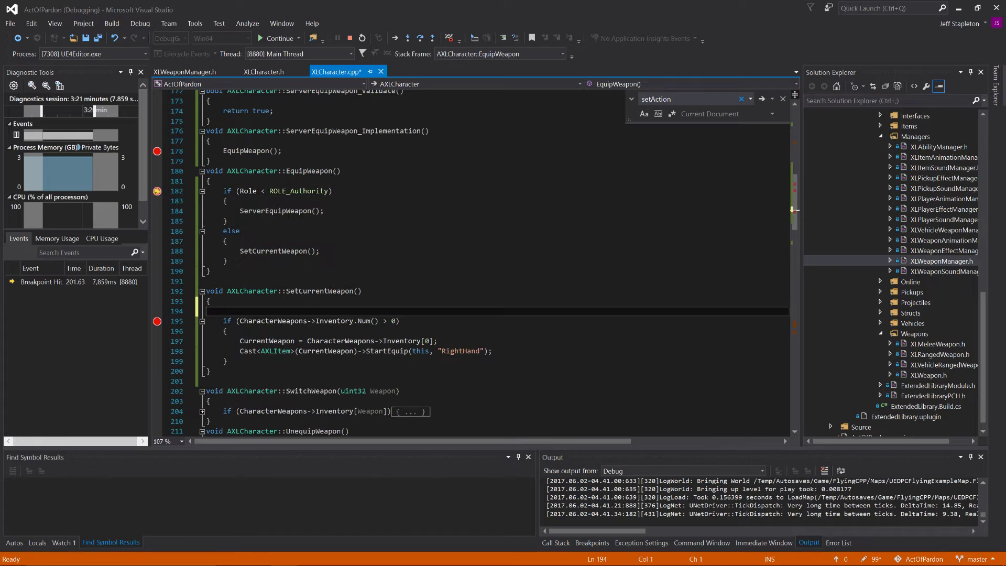
pyautogui.hotkey('ctrl', 'z')
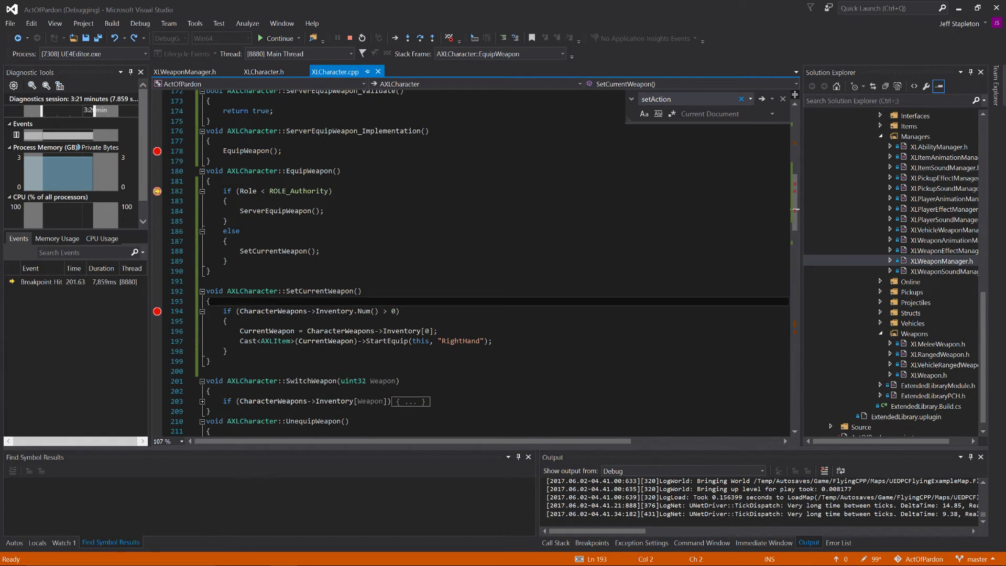
pyautogui.click(350, 39)
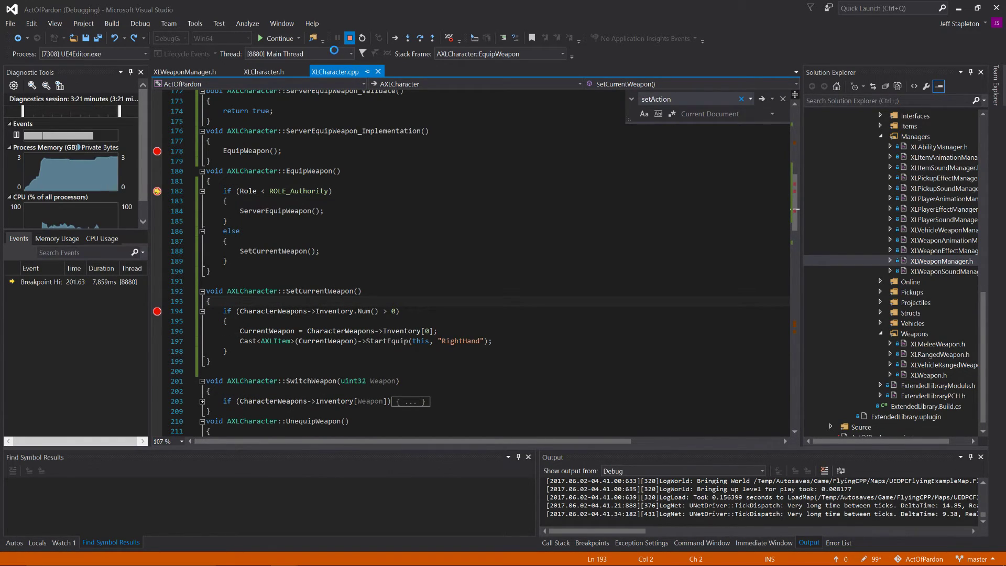
# Step: Switch to the ShooterGame project in Visual Studio and examine the SetCurrentWeapon and OnRep_CurrentWeapon declarations in ShooterCharacter.h
pyautogui.hotkey('alt', 'Tab')
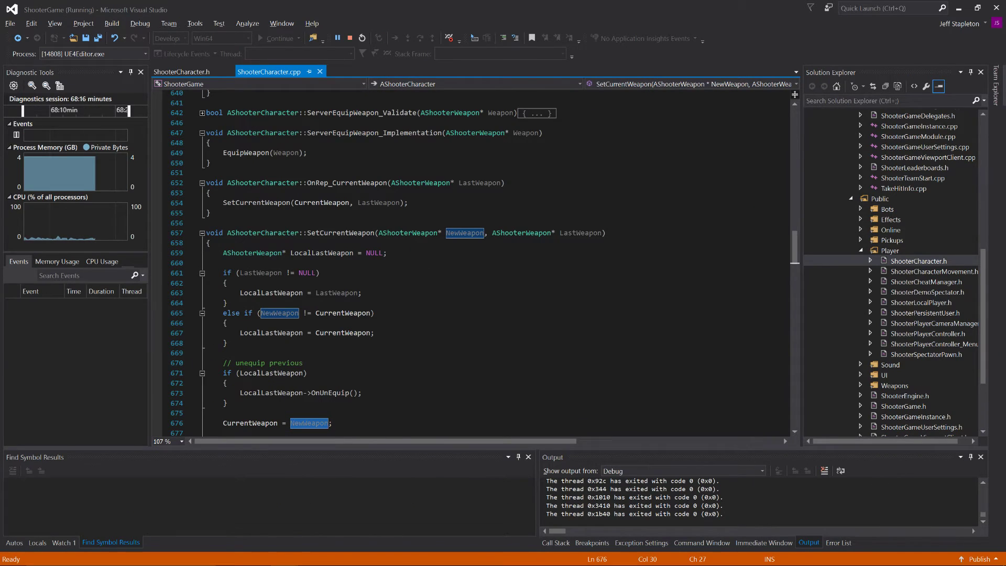
pyautogui.click(187, 68)
pyautogui.hotkey('ctrl', 'f')
pyautogui.scroll(-6, 472, 262)
pyautogui.scroll(3, 472, 262)
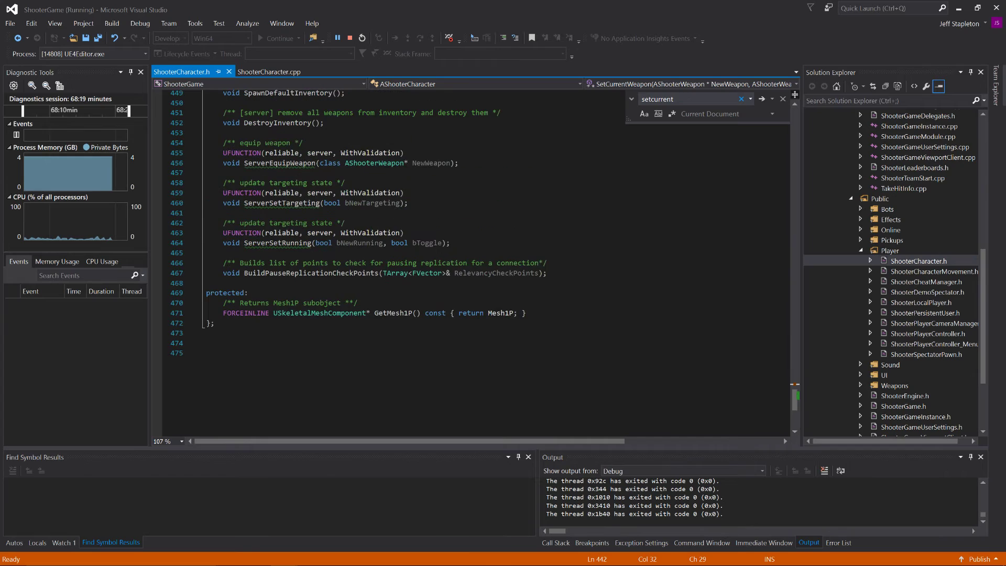
pyautogui.scroll(14, 472, 262)
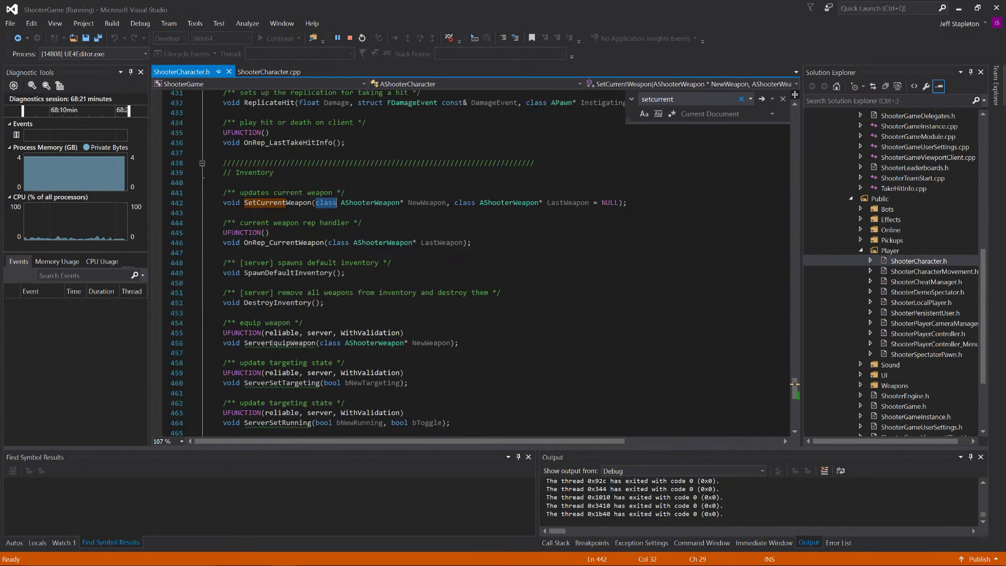
pyautogui.scroll(8, 471, 262)
# Step: In ShooterCharacter.cpp, expand GetLifetimeReplicatedProps and examine its replication conditions, selecting the DOREPLIFETIME(AShooterCharacter, CurrentWeapon); line
pyautogui.click(269, 72)
pyautogui.scroll(-20, 471, 262)
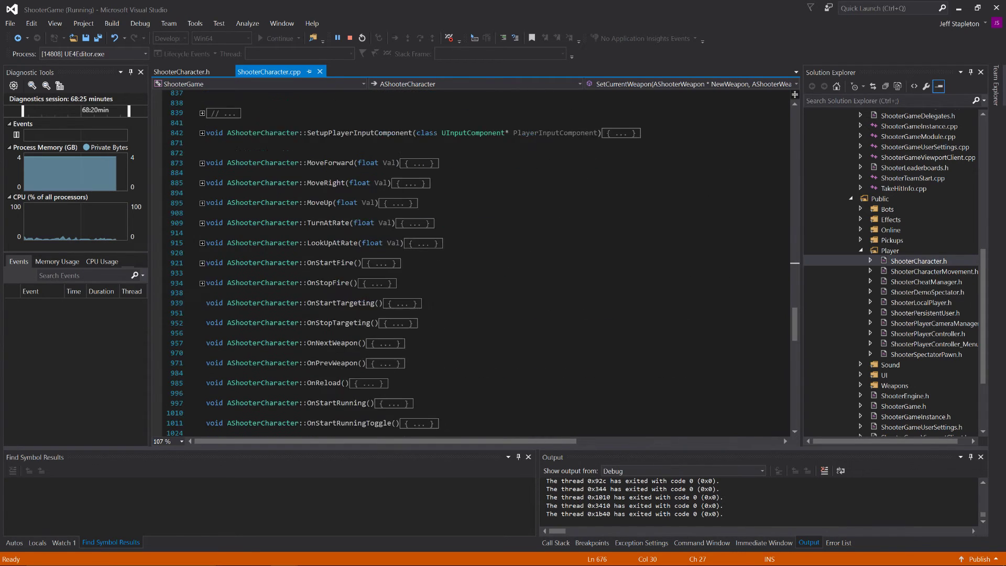
pyautogui.scroll(-5, 472, 262)
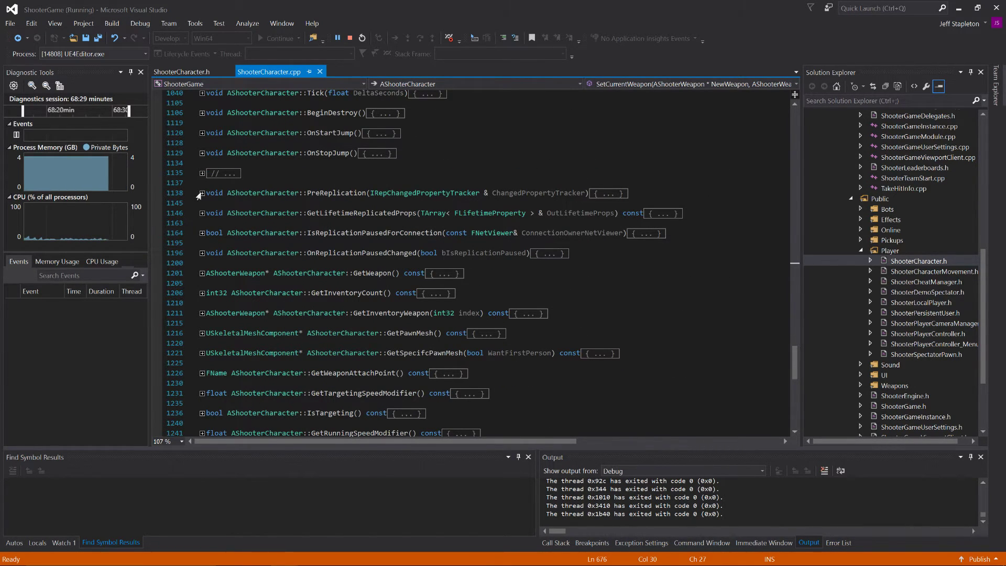
pyautogui.click(201, 213)
pyautogui.click(202, 213)
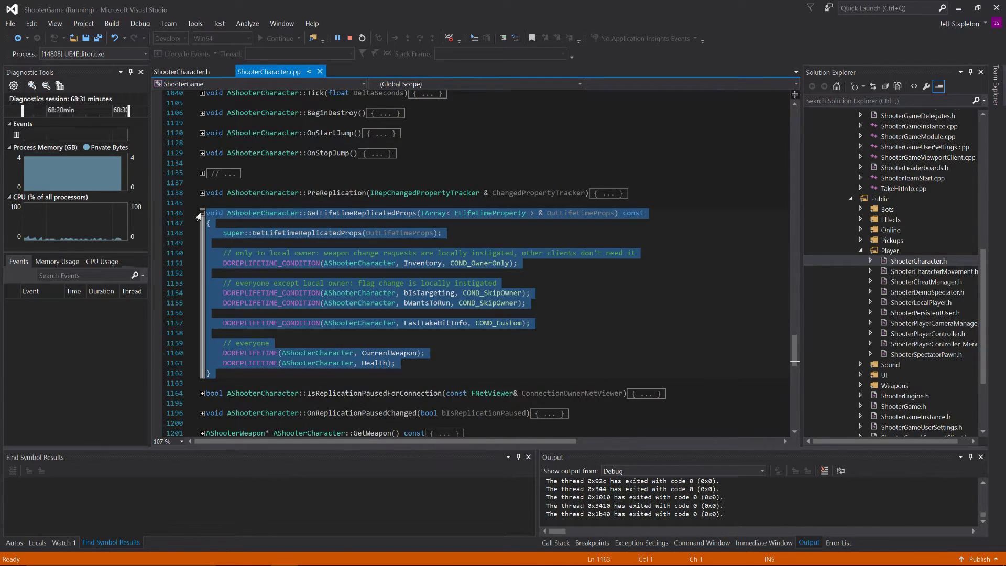
pyautogui.click(571, 304)
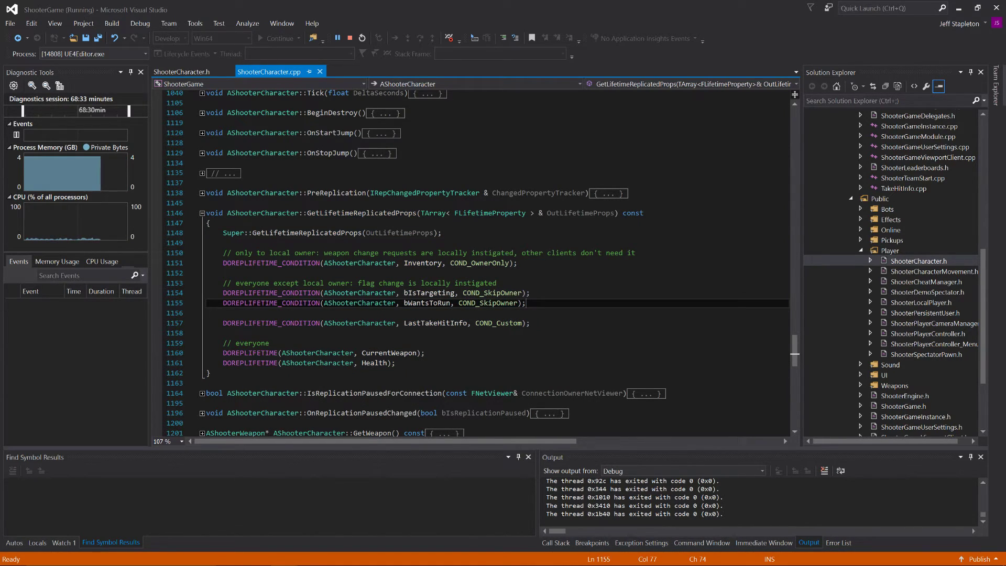
pyautogui.doubleClick(263, 353)
pyautogui.tripleClick(249, 351)
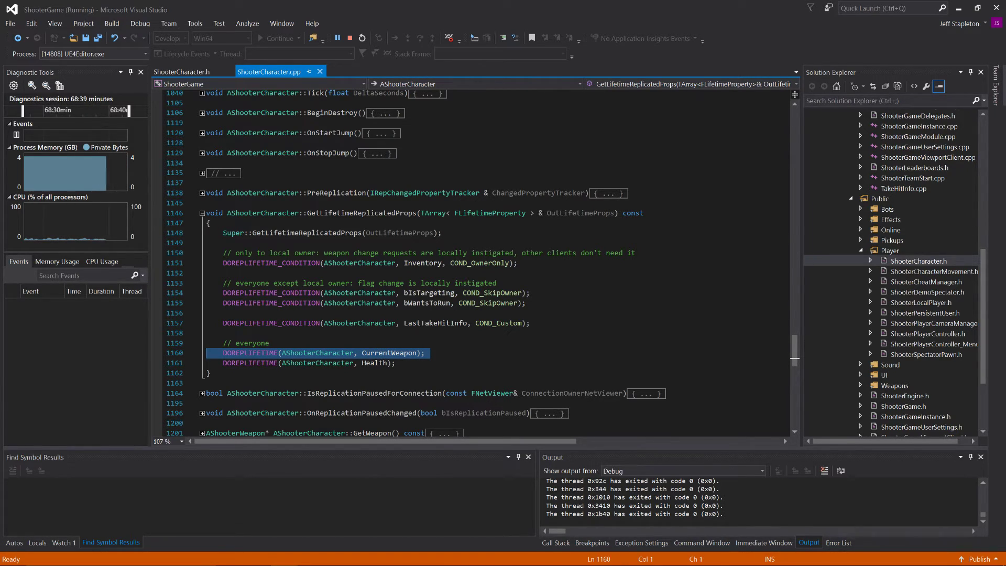
# Step: Switch to the ActOfPardon project and add DOREPLIFETIME(AShooterCharacter, CurrentWeapon); below the ActionState line in XLCharacter.cpp's GetLifetimeReplicatedProps
pyautogui.hotkey('alt', 'Tab')
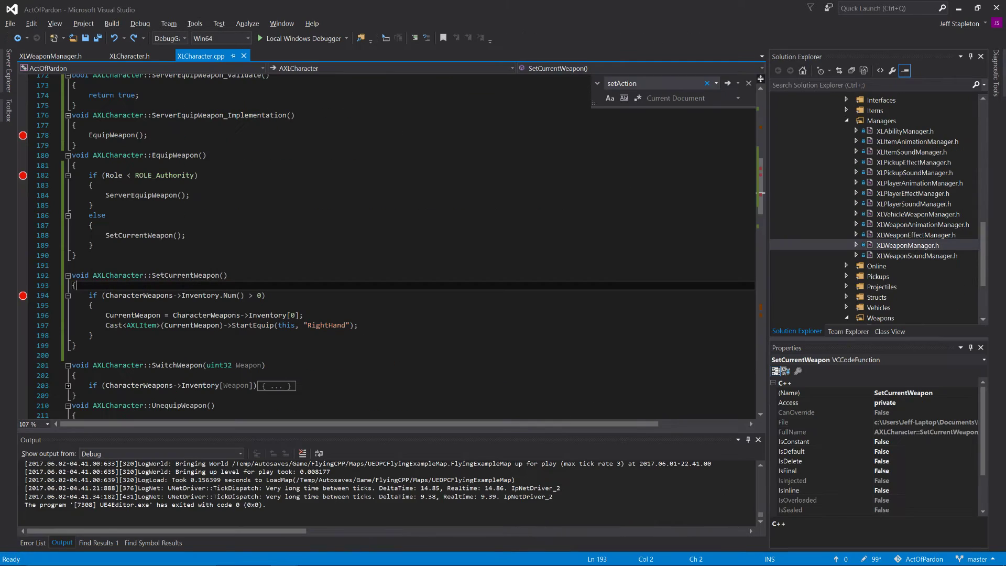
pyautogui.click(209, 245)
pyautogui.scroll(-15, 301, 267)
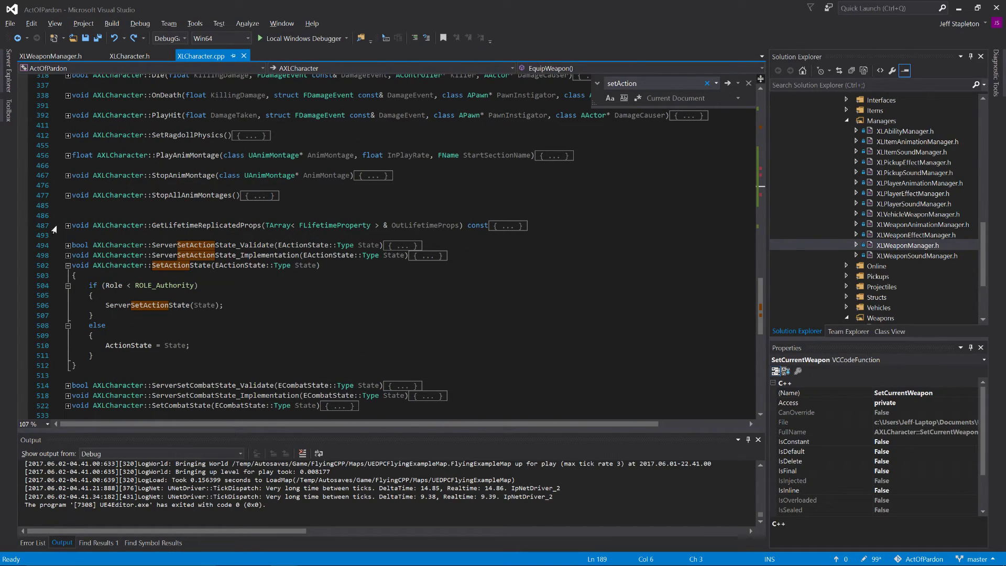
pyautogui.click(68, 225)
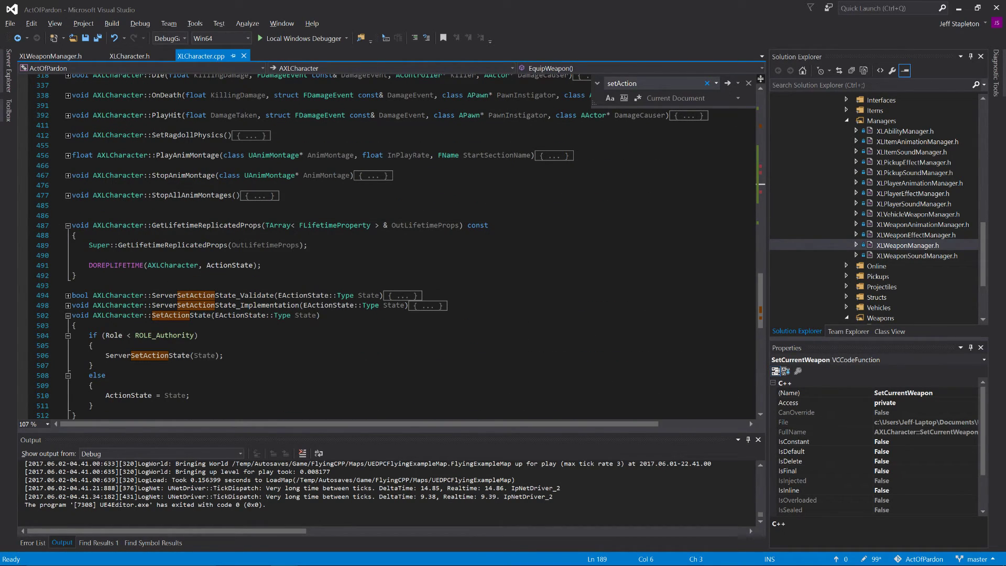
pyautogui.click(262, 265)
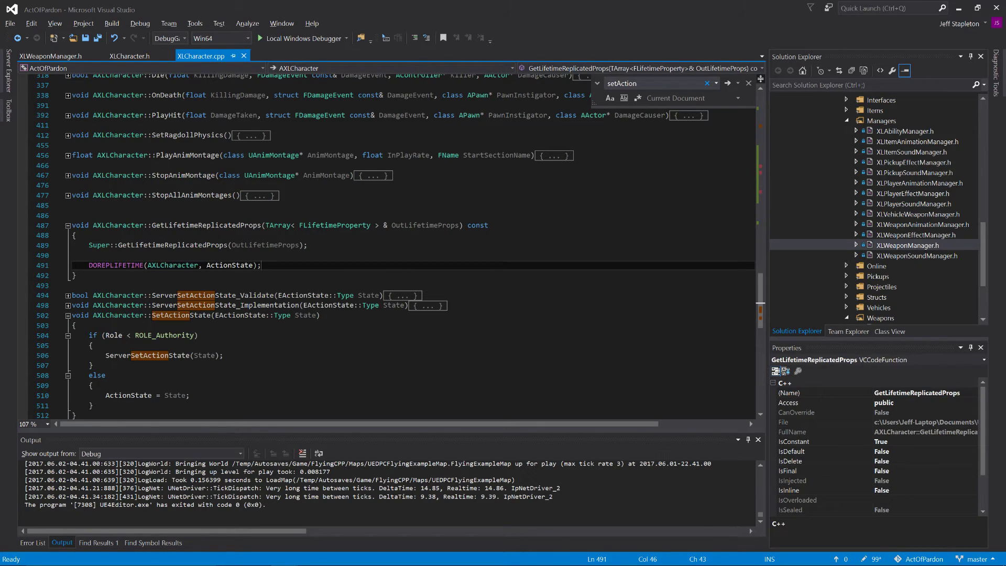
pyautogui.press('Return')
pyautogui.write('DOREPLIFETIME(AShooterCharacter, CurrentWeapon);')
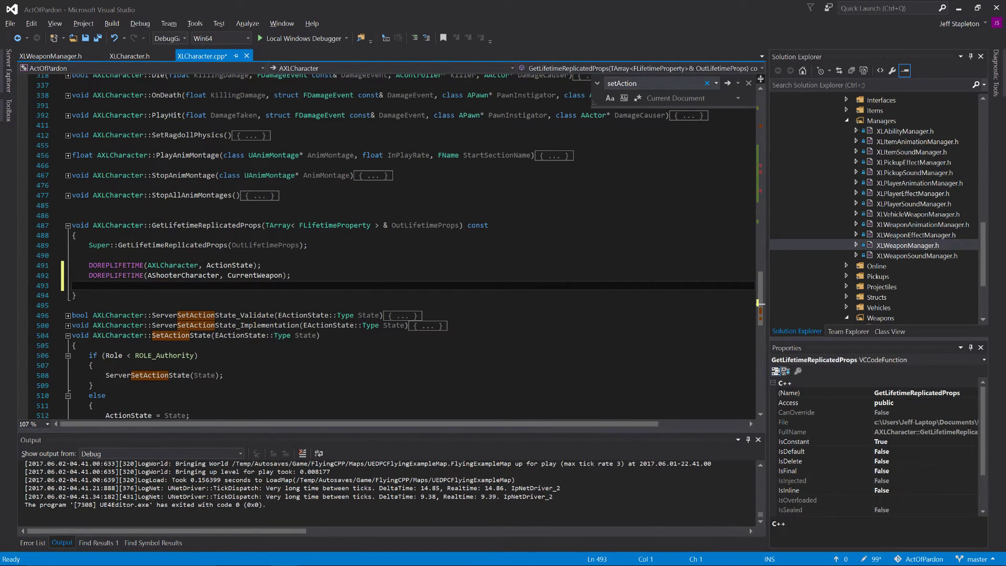
pyautogui.press('BackSpace')
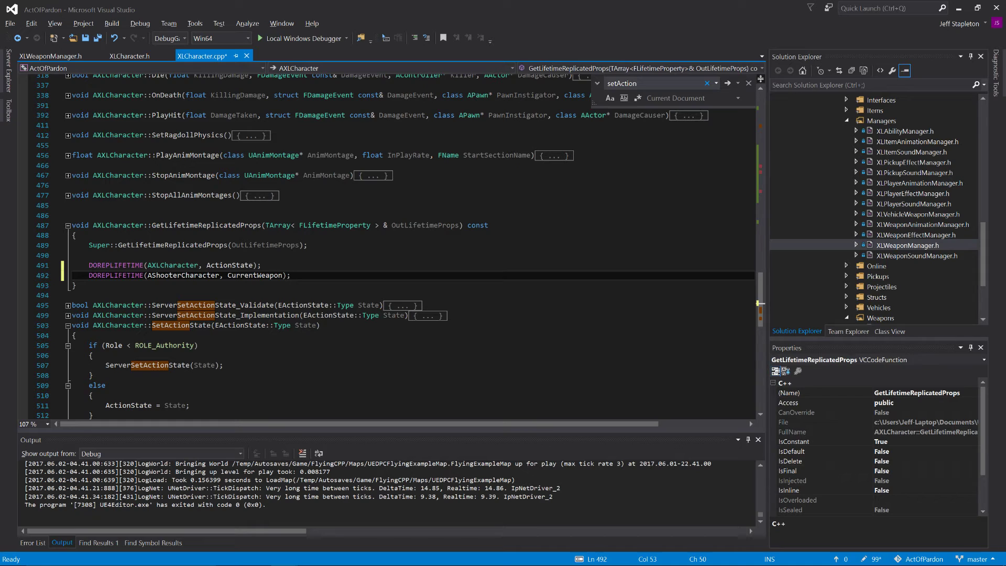
# Step: Replace AShooterCharacter with AXLCharacter in the CurrentWeapon replication line, save the file, and start debugging with a build of the out-of-date project
pyautogui.doubleClick(165, 265)
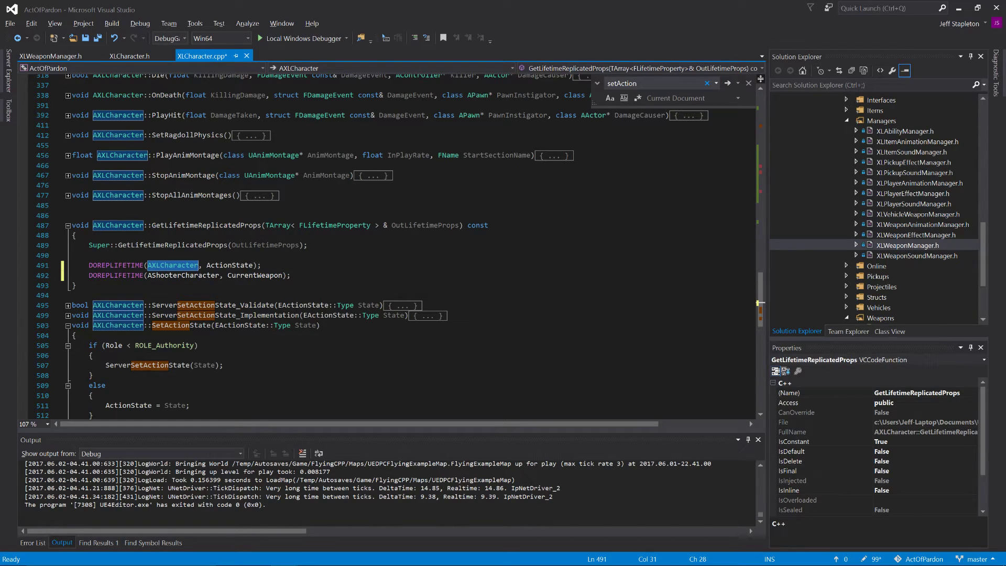
pyautogui.hotkey('ctrl', 'c')
pyautogui.doubleClick(183, 275)
pyautogui.hotkey('ctrl', 'v')
pyautogui.hotkey('ctrl', 's')
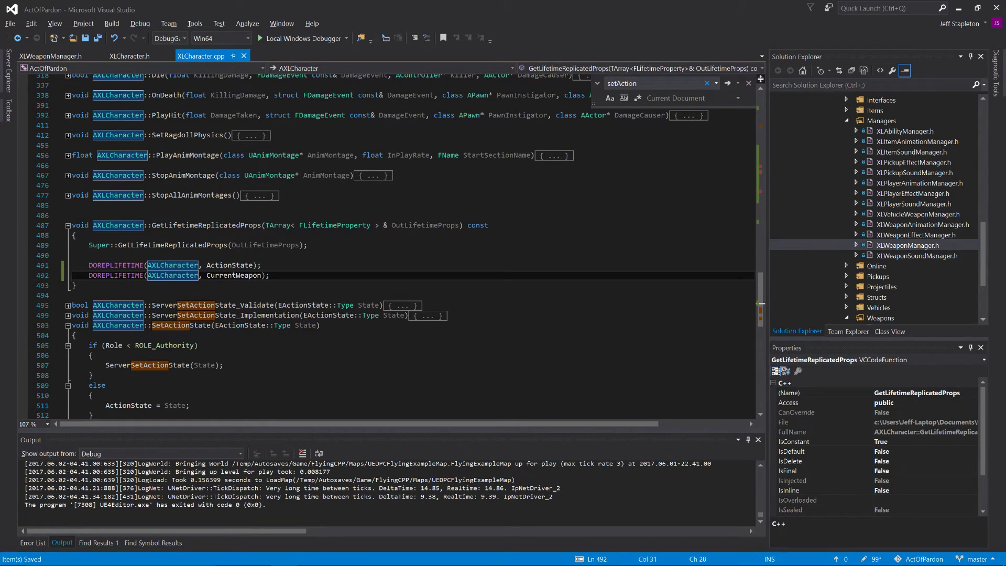
pyautogui.click(301, 38)
pyautogui.click(456, 339)
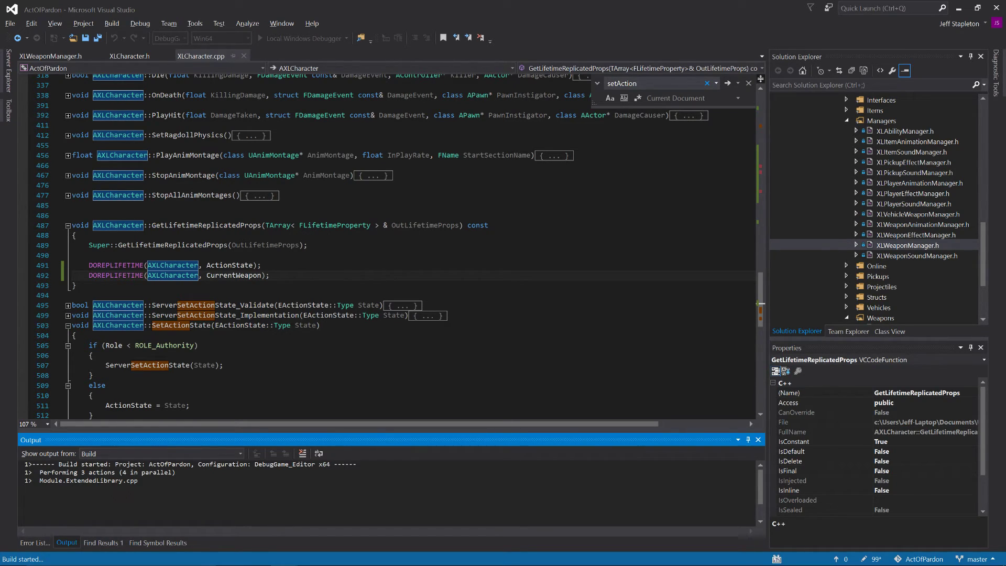
# Step: Return to the ShooterGame project and examine which AShooterCharacter properties GetLifetimeReplicatedProps replicates, from Inventory to Health
pyautogui.hotkey('alt', 'Tab')
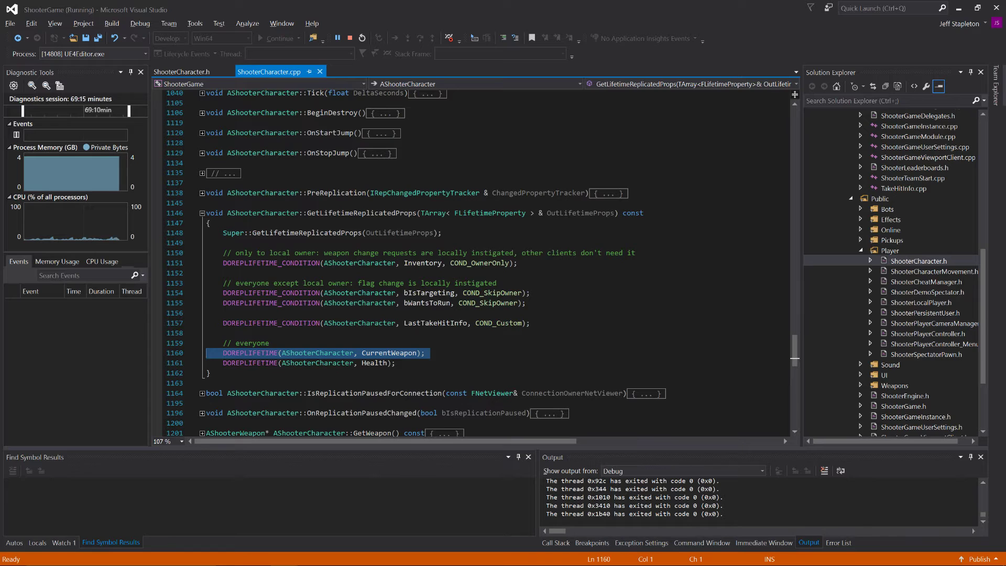
pyautogui.doubleClick(423, 263)
pyautogui.doubleClick(427, 303)
pyautogui.click(375, 353)
pyautogui.doubleClick(374, 354)
pyautogui.doubleClick(383, 362)
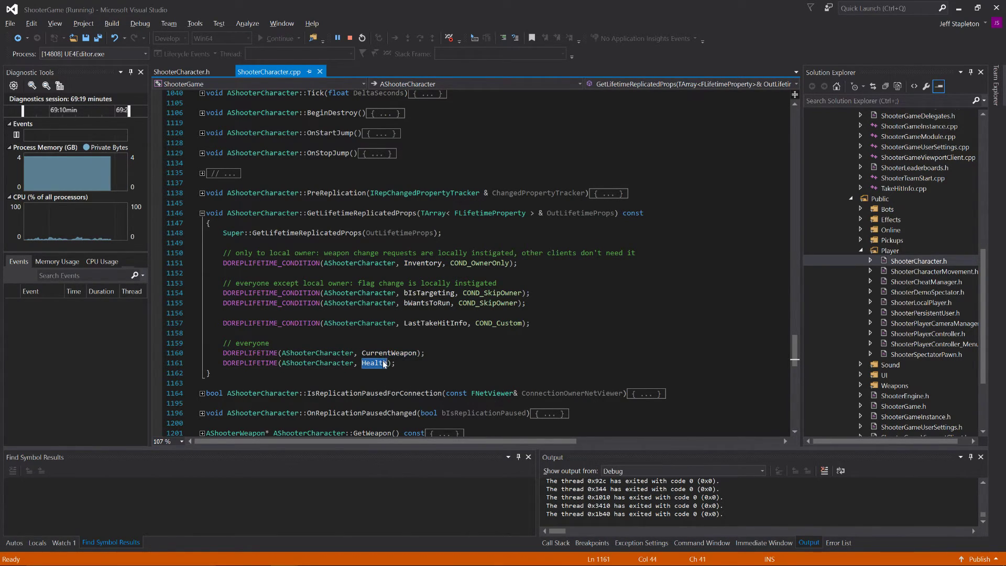
pyautogui.click(391, 354)
pyautogui.doubleClick(390, 354)
pyautogui.doubleClick(429, 324)
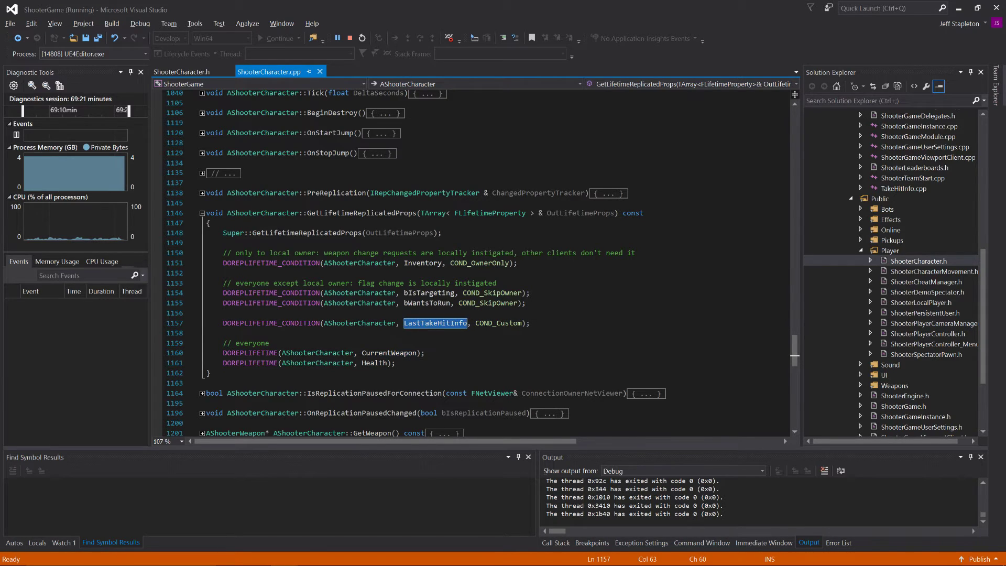
pyautogui.doubleClick(427, 303)
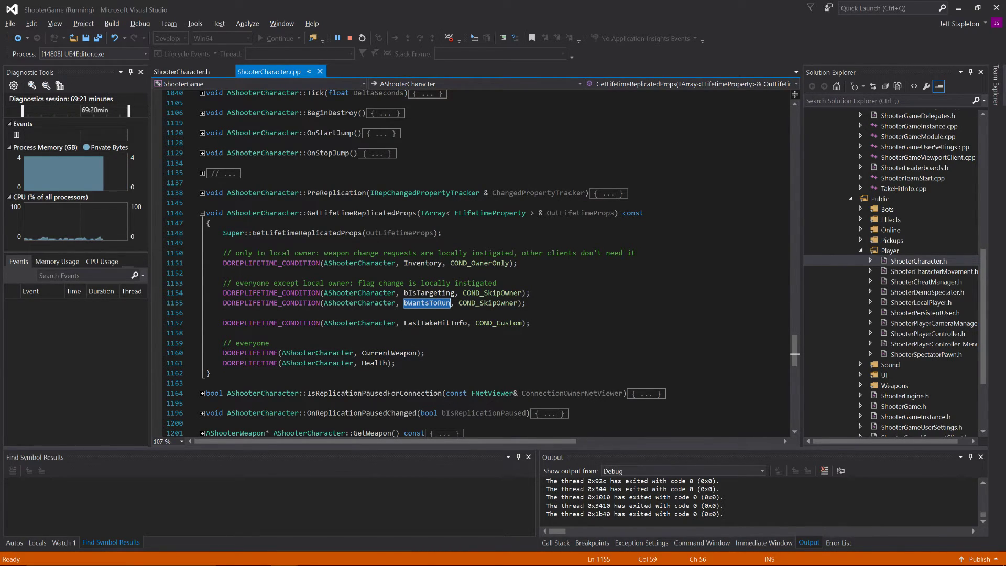
pyautogui.tripleClick(361, 264)
pyautogui.doubleClick(362, 263)
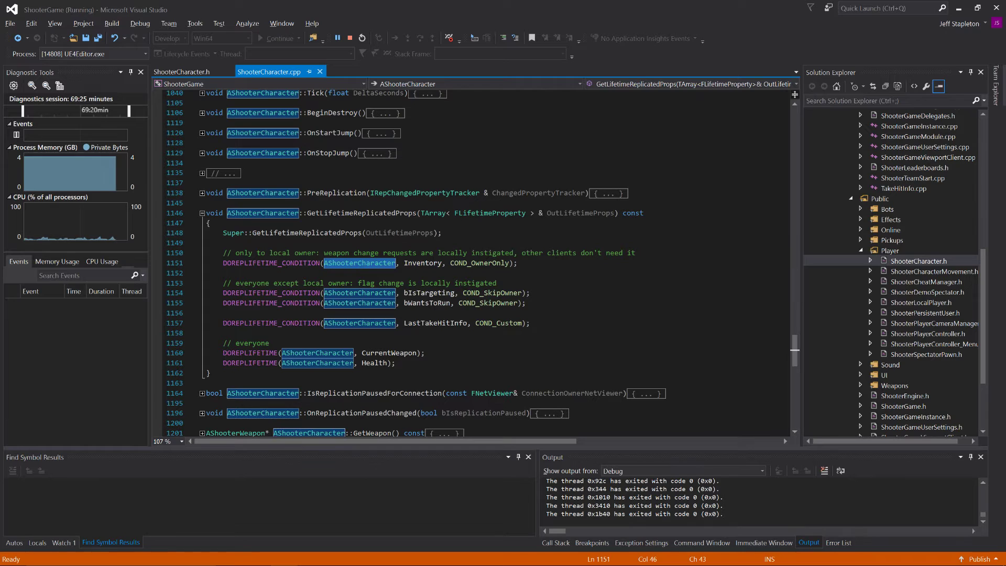
# Step: Compare the COND_OwnerOnly and COND_SkipOwner replication conditions with the unconditional replication of CurrentWeapon
pyautogui.doubleClick(471, 264)
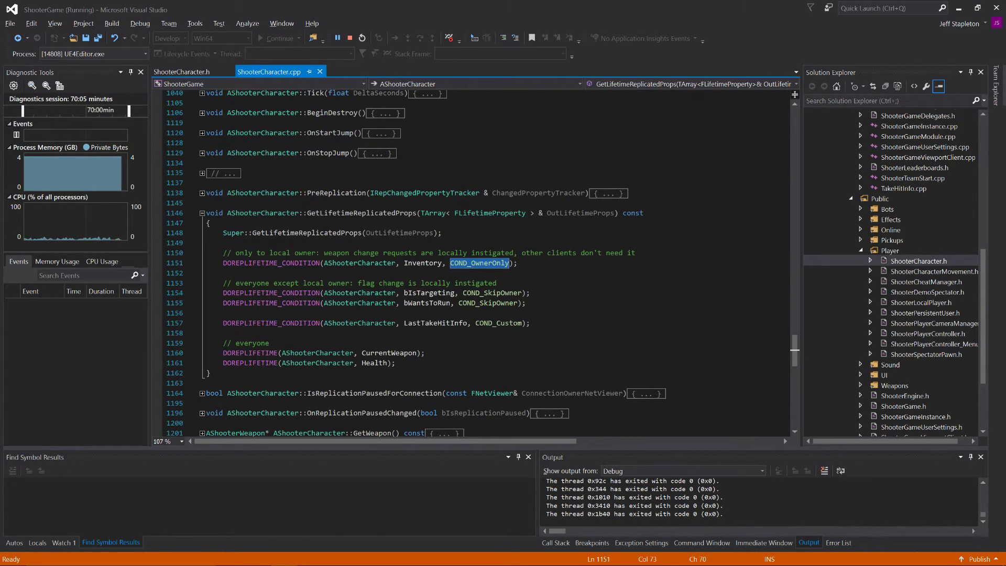
pyautogui.doubleClick(428, 293)
pyautogui.doubleClick(481, 292)
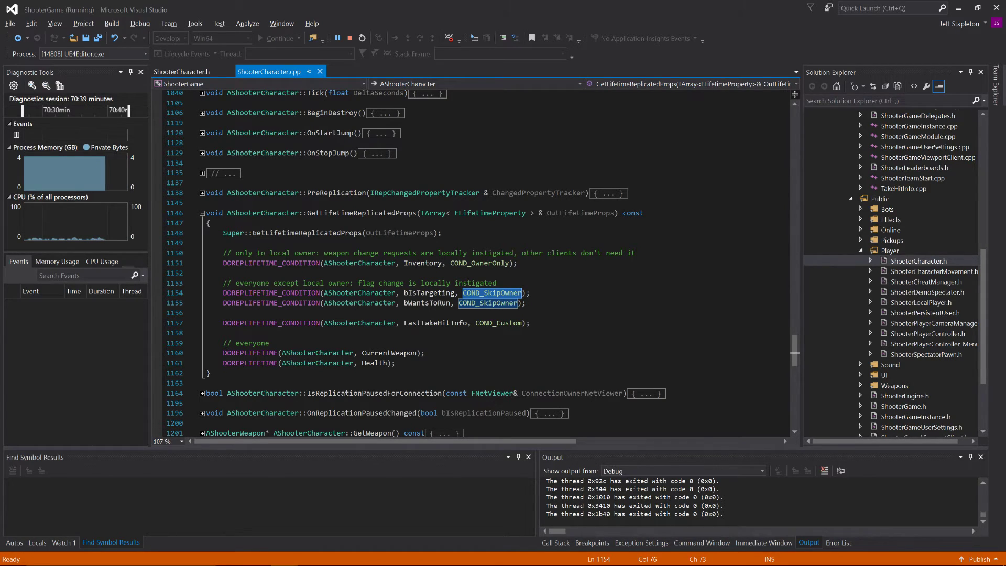
pyautogui.doubleClick(394, 354)
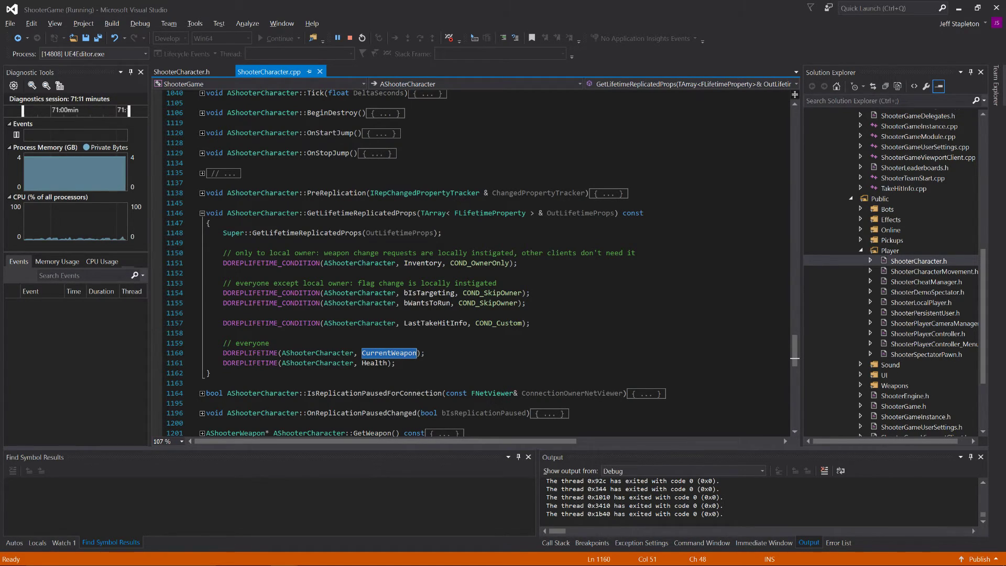
# Step: Close the running ActOfPardon game window, return to the ActOfPardon project in Visual Studio, and decline running the last successful build
pyautogui.hotkey('alt', 'Tab')
pyautogui.hotkey('alt', 'Tab')
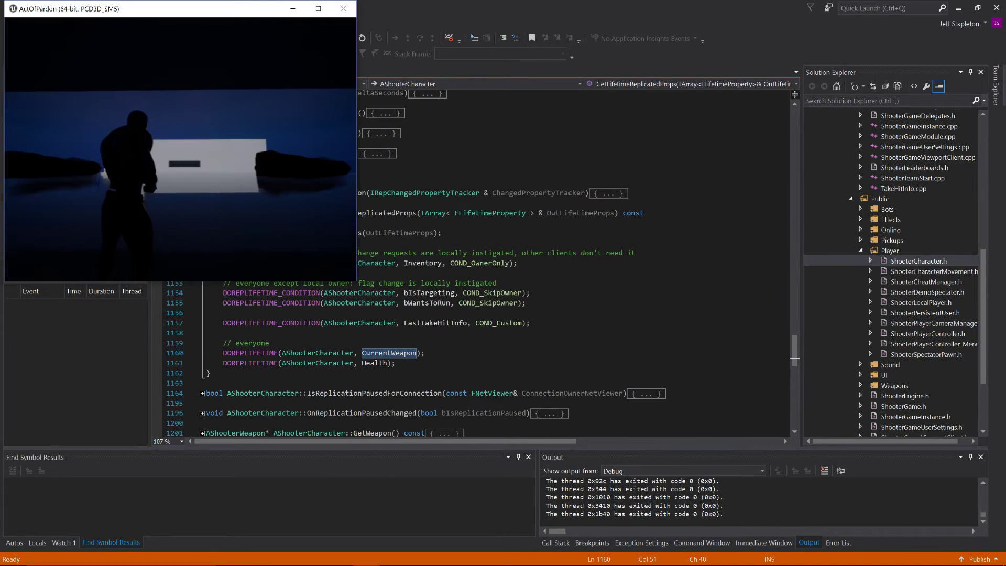
pyautogui.hotkey('alt', 'Tab')
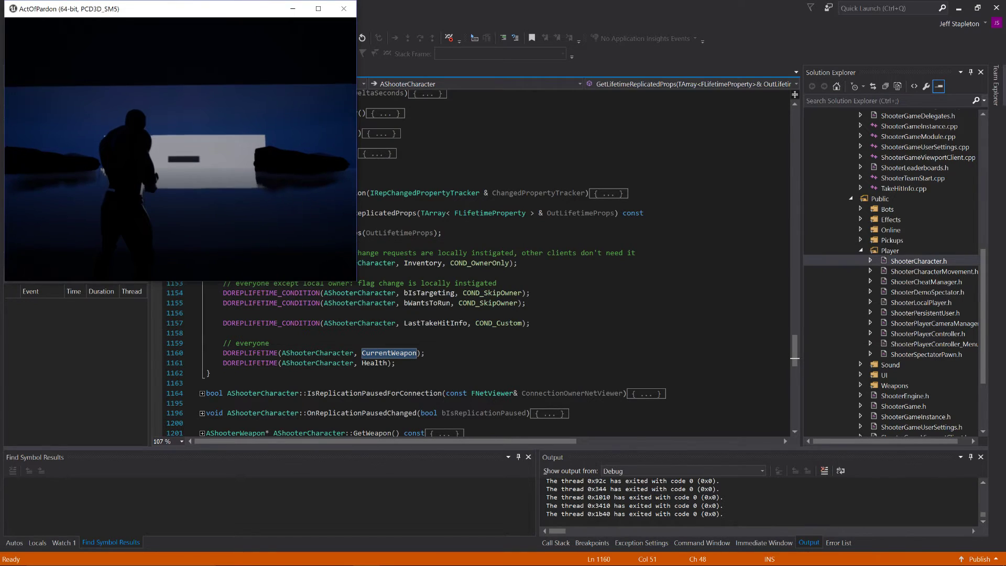
pyautogui.hotkey('alt', 'Tab')
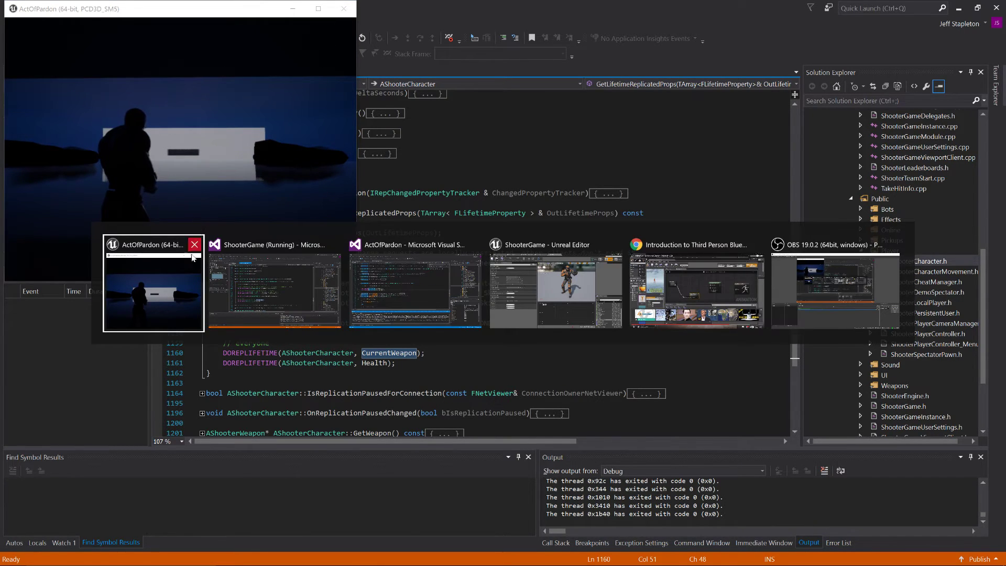
pyautogui.hotkey('alt', 'Tab')
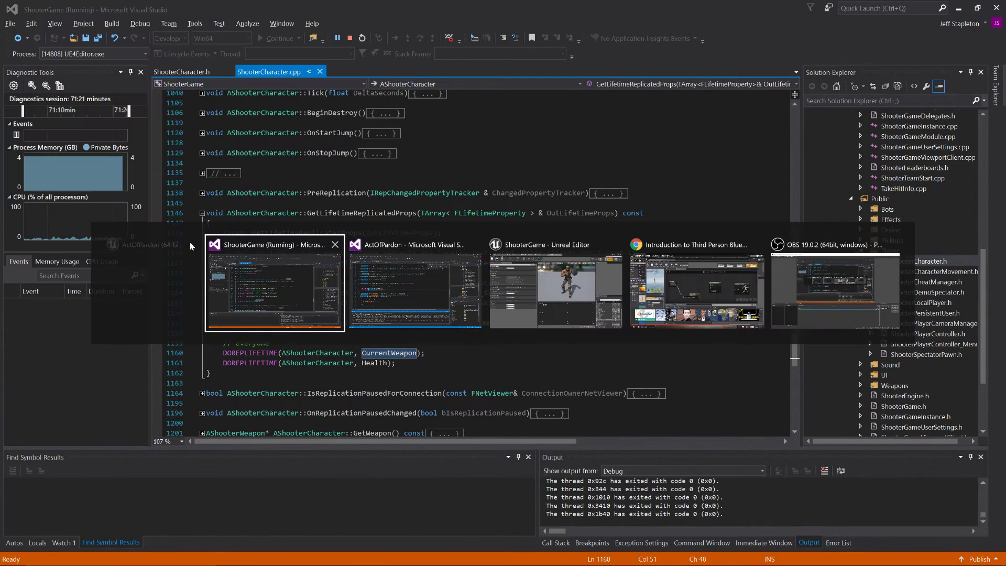
pyautogui.hotkey('alt', 'Tab')
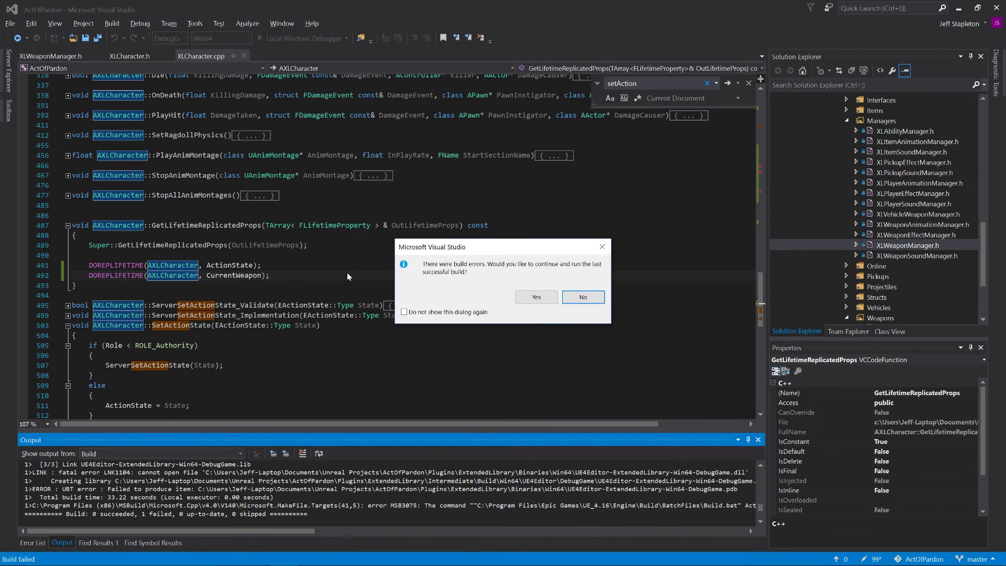
pyautogui.click(583, 295)
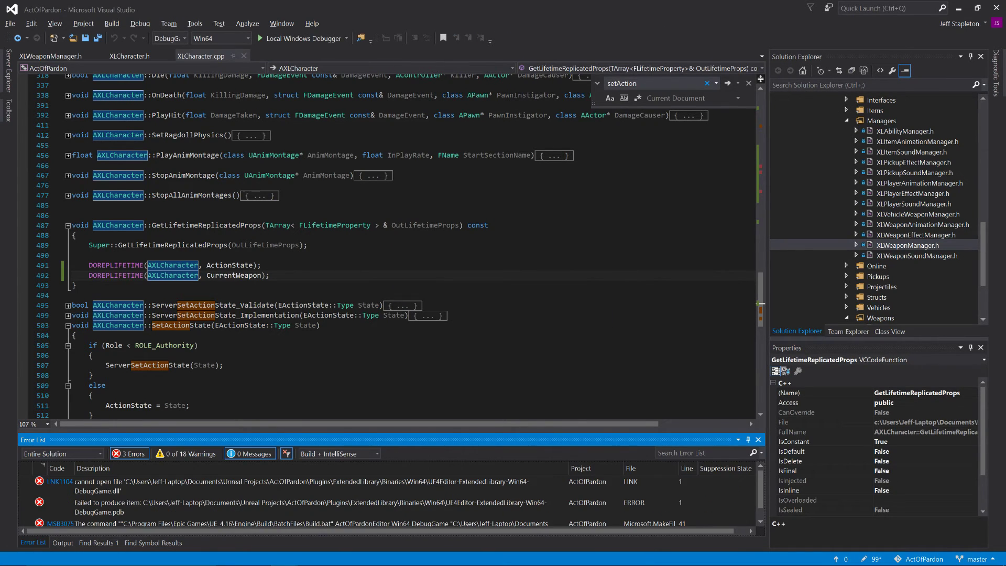
# Step: Enlarge the error list, examine the build errors, and open the source location of error MSB3075
pyautogui.scroll(-4, 315, 247)
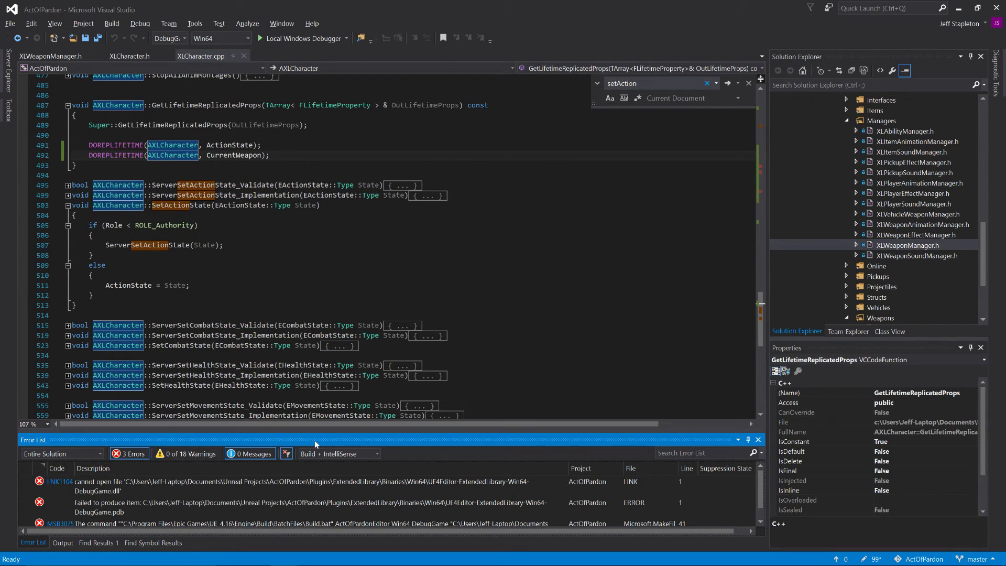
pyautogui.moveTo(319, 432); pyautogui.dragTo(322, 312)
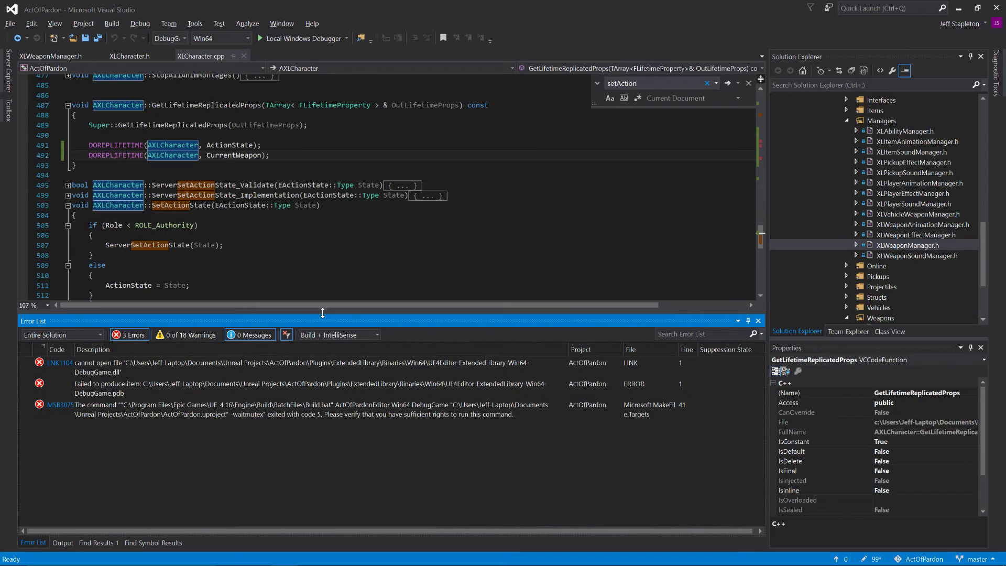
pyautogui.click(211, 371)
pyautogui.click(219, 388)
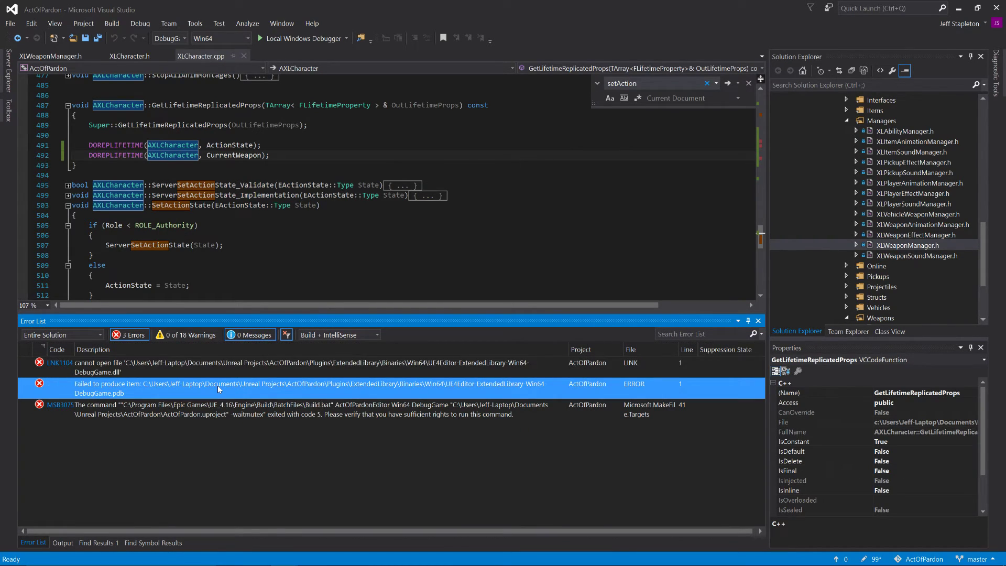
pyautogui.doubleClick(226, 417)
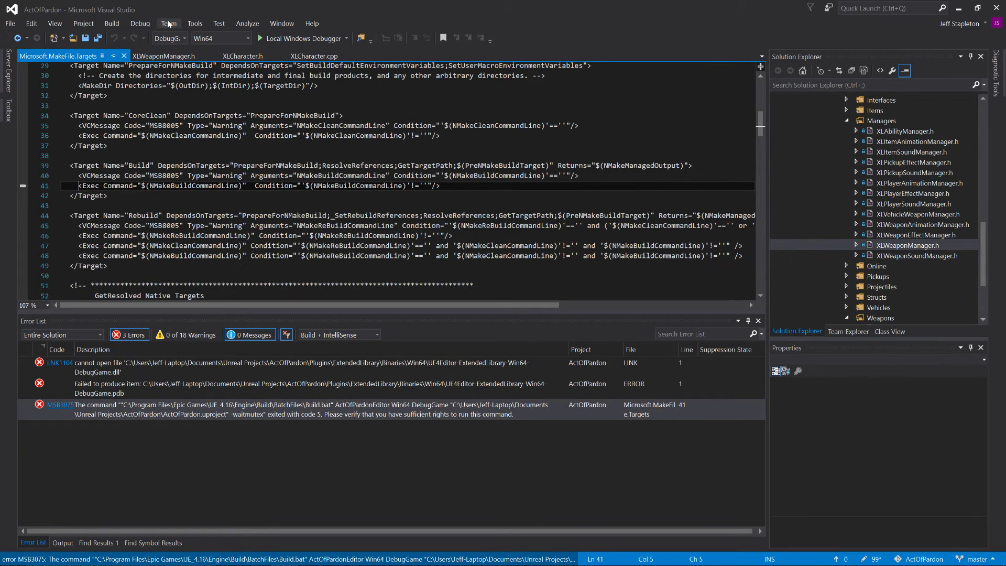
# Step: Clean the ActOfPardon solution, close Microsoft.MakeFile.Targets, and build the solution again
pyautogui.click(117, 23)
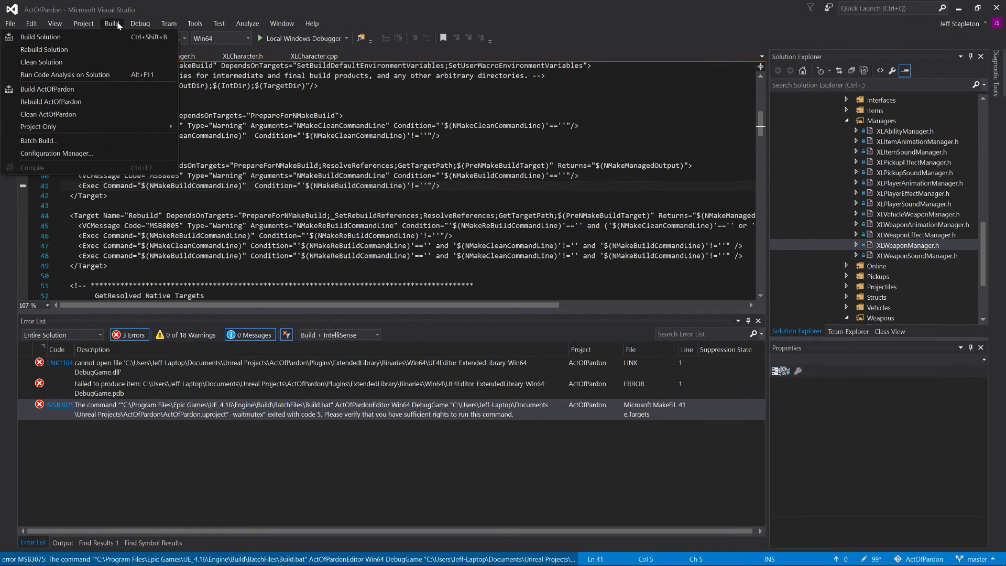
pyautogui.click(113, 62)
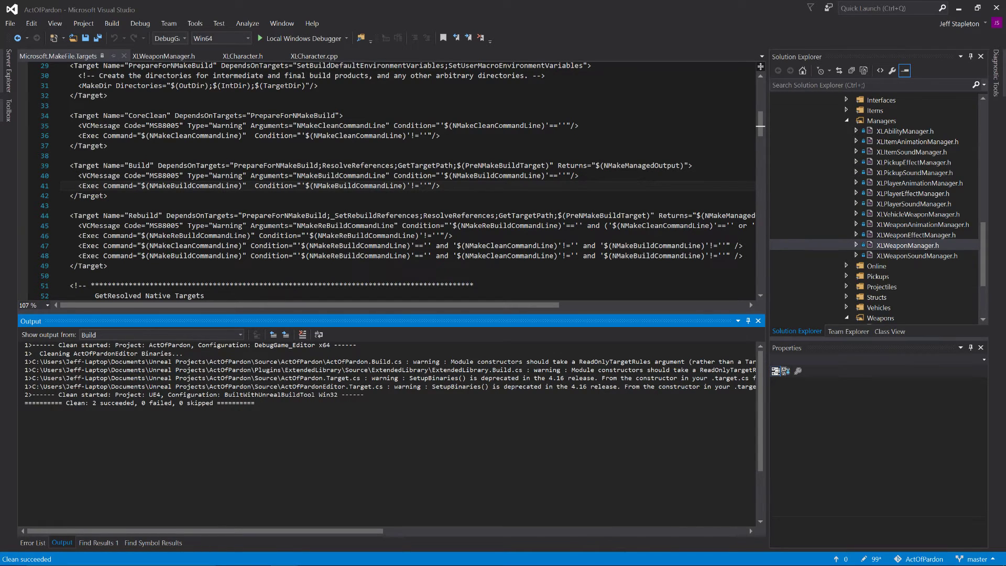
pyautogui.click(124, 55)
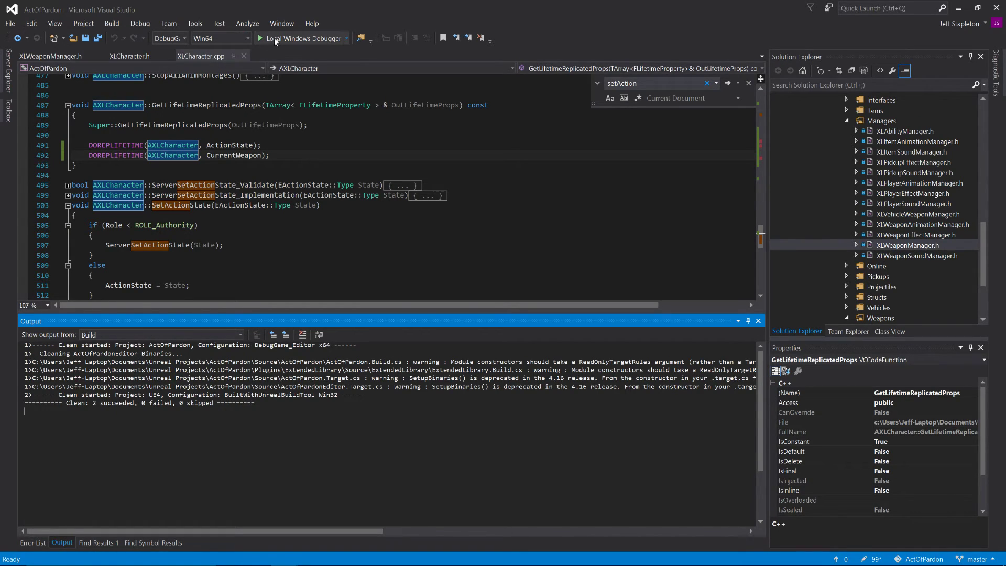
pyautogui.click(107, 24)
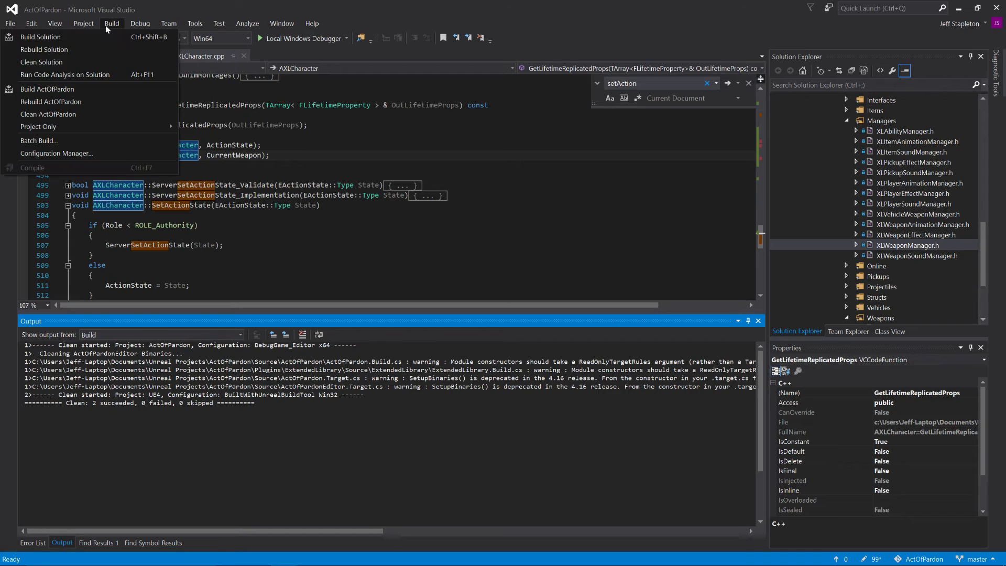
pyautogui.click(100, 41)
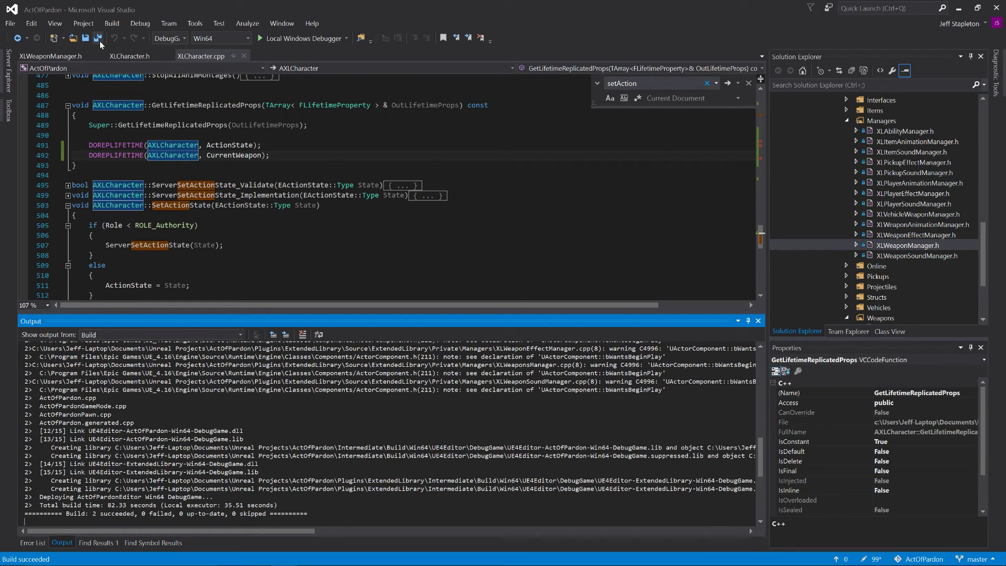
# Step: Start the local Windows debugger with a build of the out-of-date project, and play FlyingExampleMap in a new window from the Unreal Editor
pyautogui.click(279, 39)
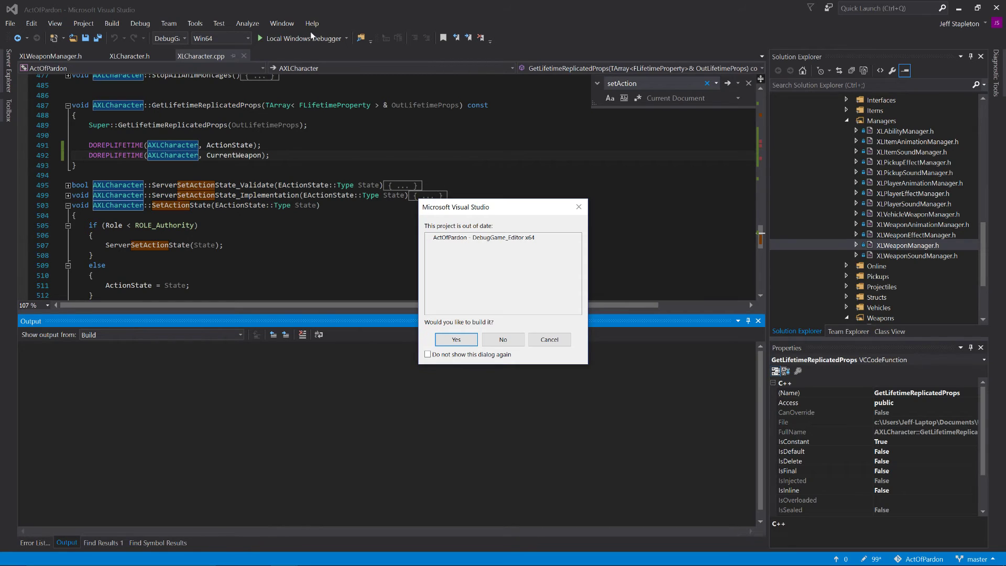
pyautogui.click(455, 341)
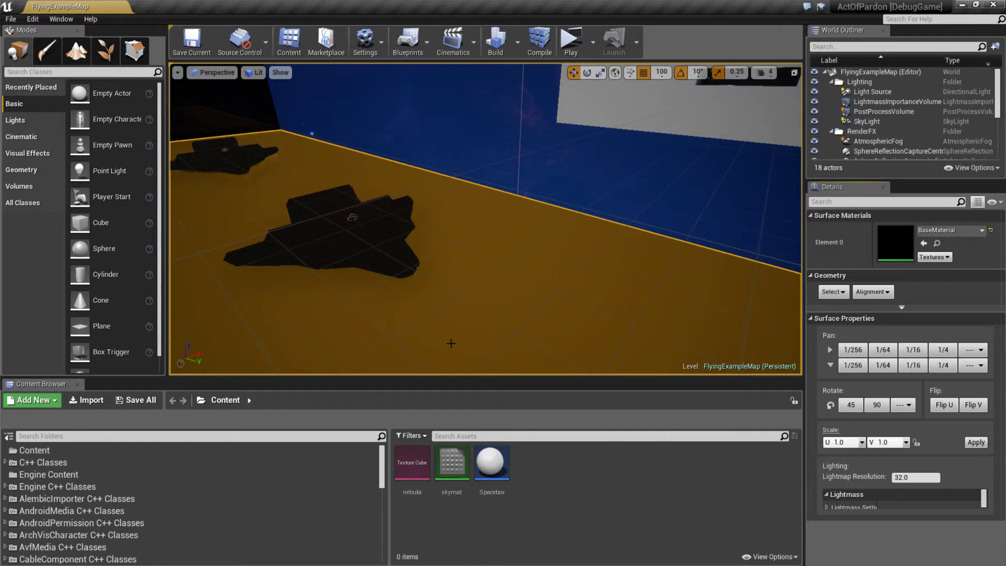
pyautogui.click(573, 45)
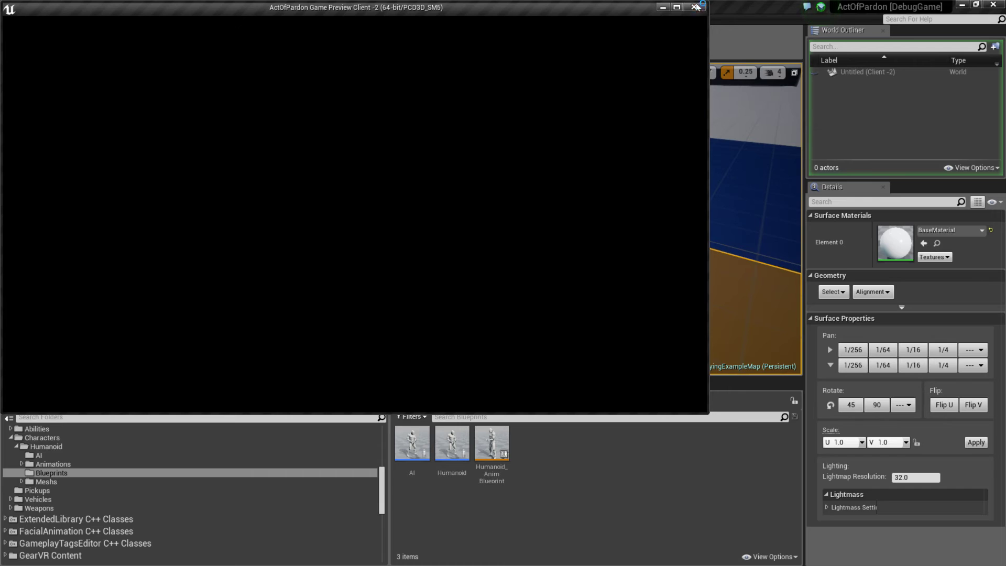
# Step: Close the client game preview and enable Use Single Process in the multiplayer options of the Level Editor play preferences
pyautogui.click(699, 7)
pyautogui.hotkey('alt', 'Tab')
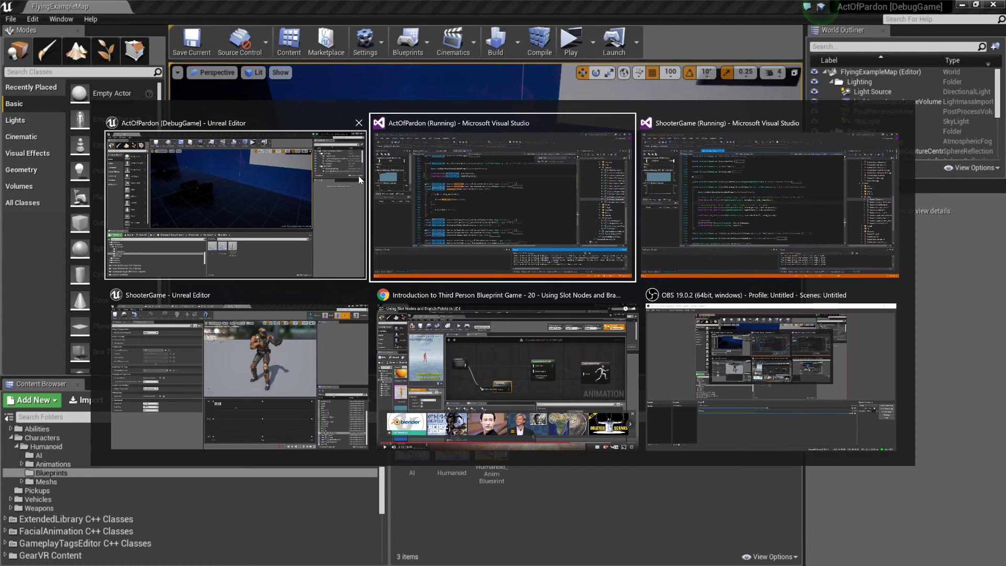
pyautogui.press('Escape')
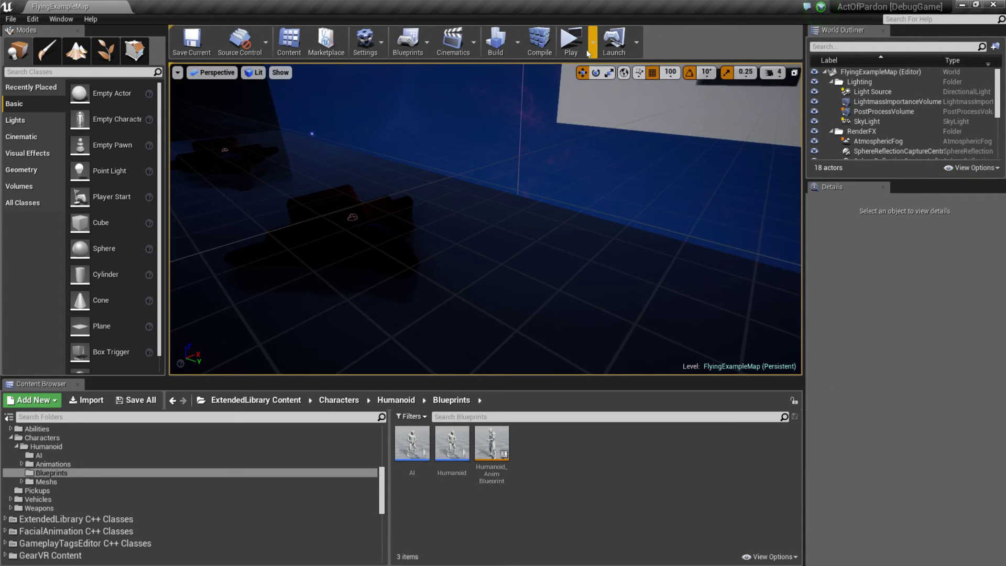
pyautogui.click(594, 42)
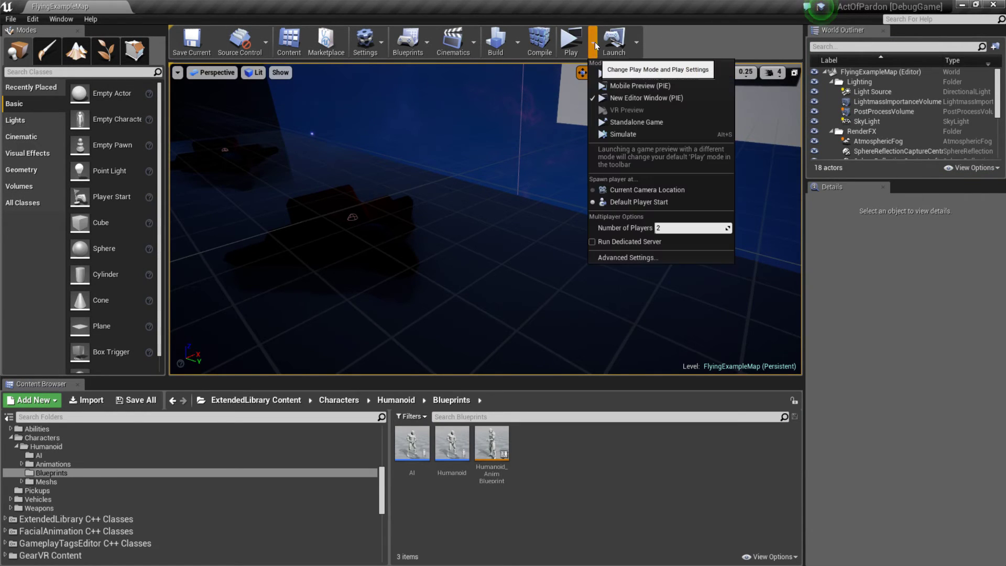
pyautogui.click(637, 257)
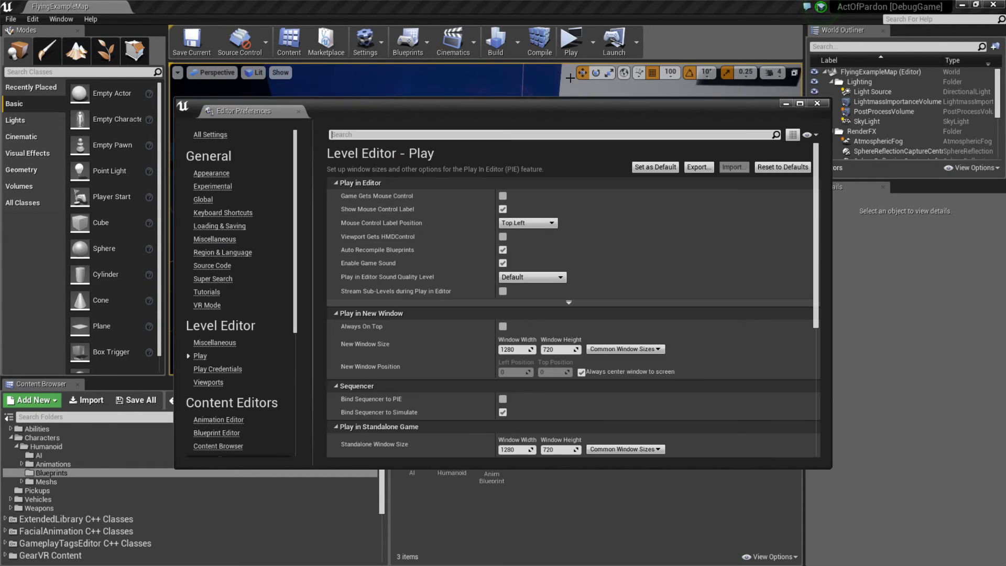
pyautogui.scroll(-3, 516, 320)
pyautogui.scroll(-3, 516, 320)
pyautogui.click(528, 336)
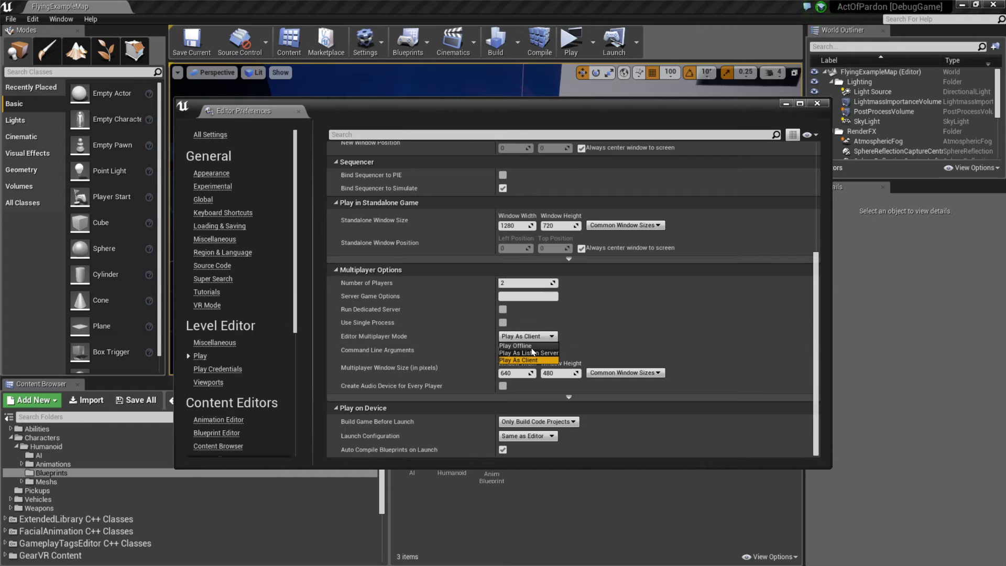
pyautogui.click(504, 330)
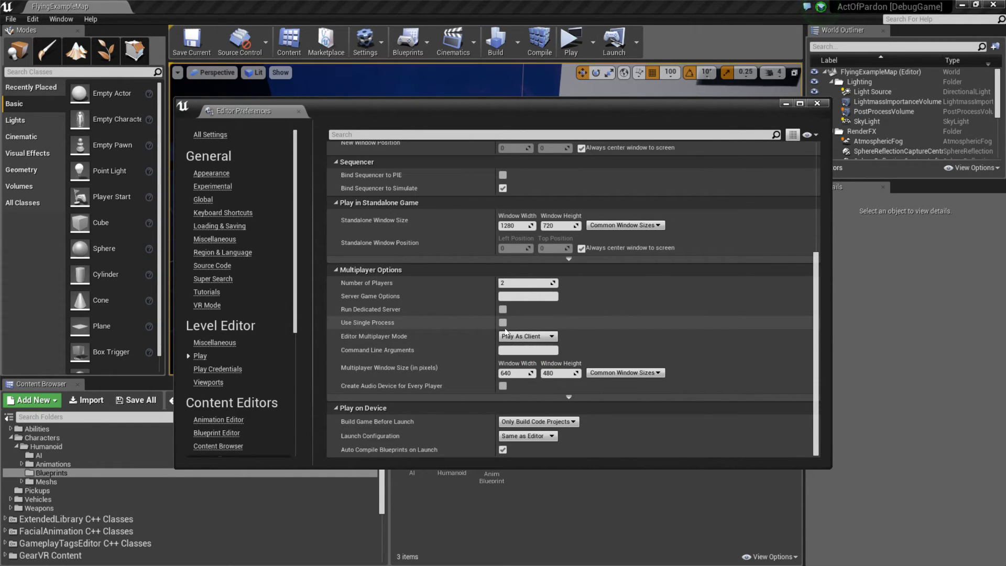
pyautogui.click(503, 323)
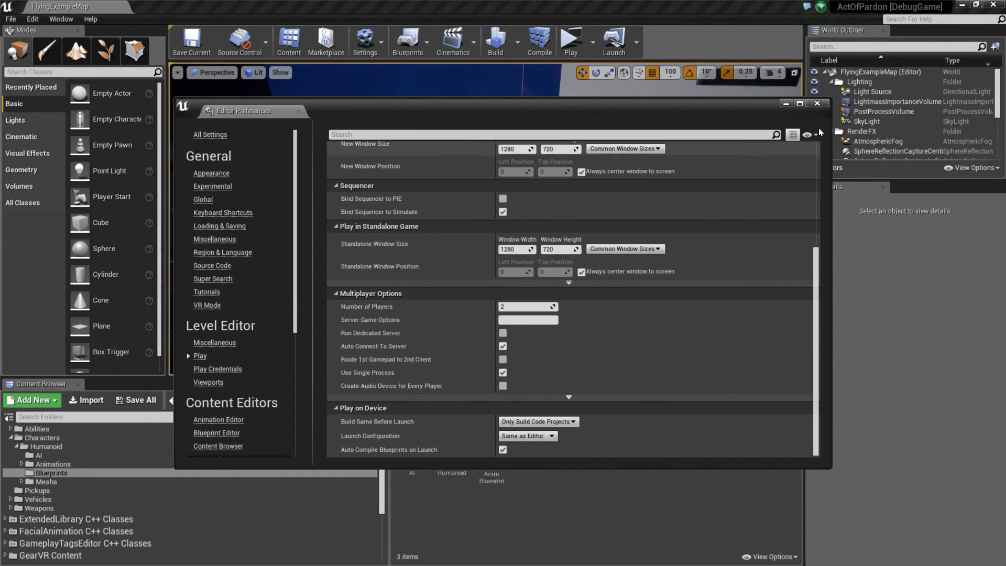
pyautogui.click(816, 104)
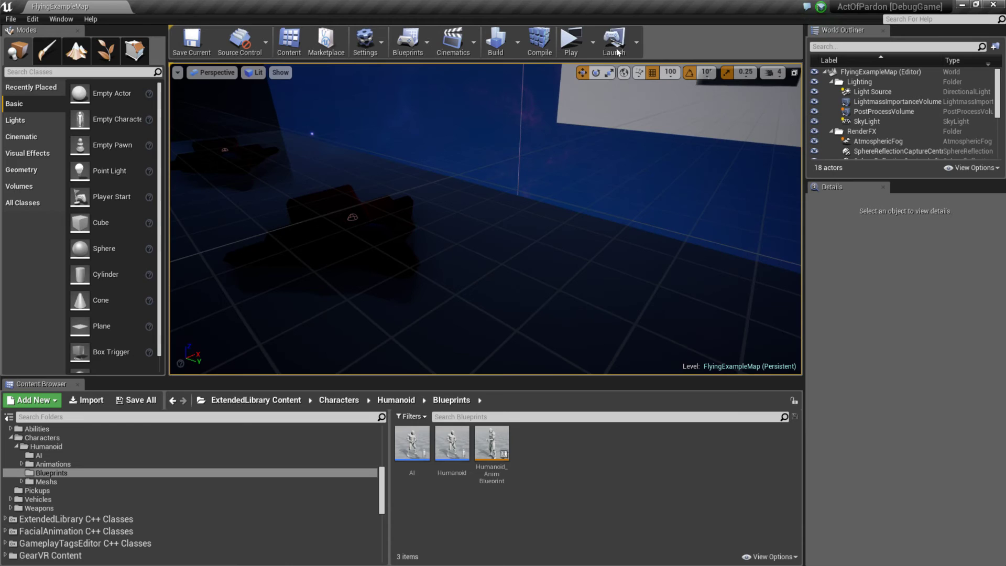
# Step: Play the level in a new window and equip the weapon from the client preview
pyautogui.click(571, 82)
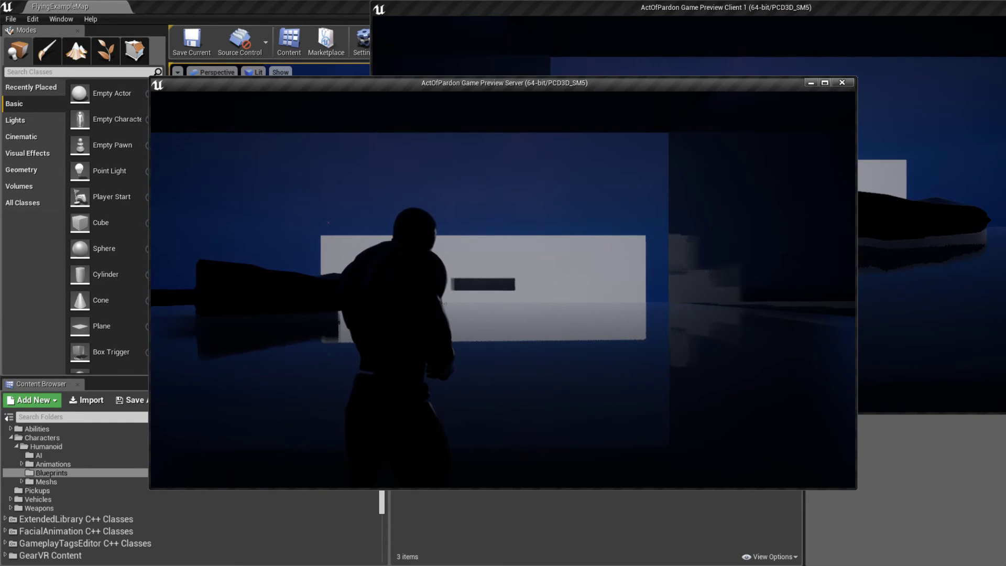
pyautogui.hotkey('alt', 'Tab')
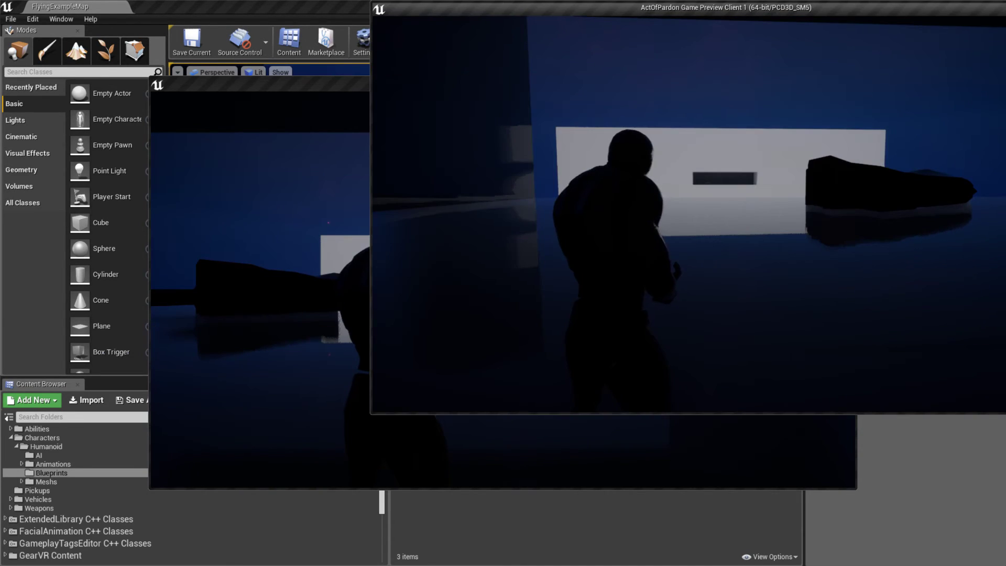
pyautogui.press('e')
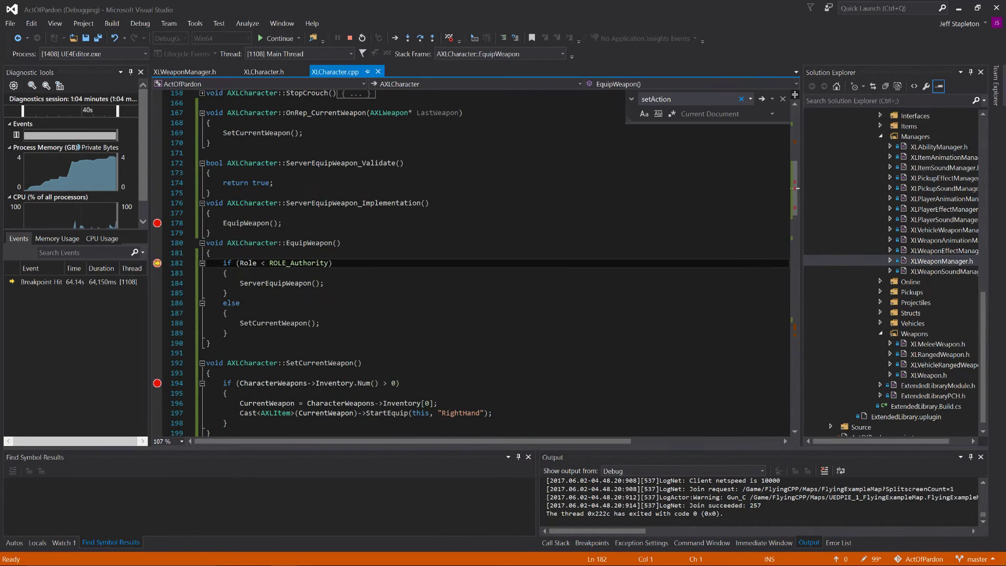
# Step: Remove the breakpoints on lines 182, 178 and 194 of XLCharacter.cpp and continue execution
pyautogui.click(158, 263)
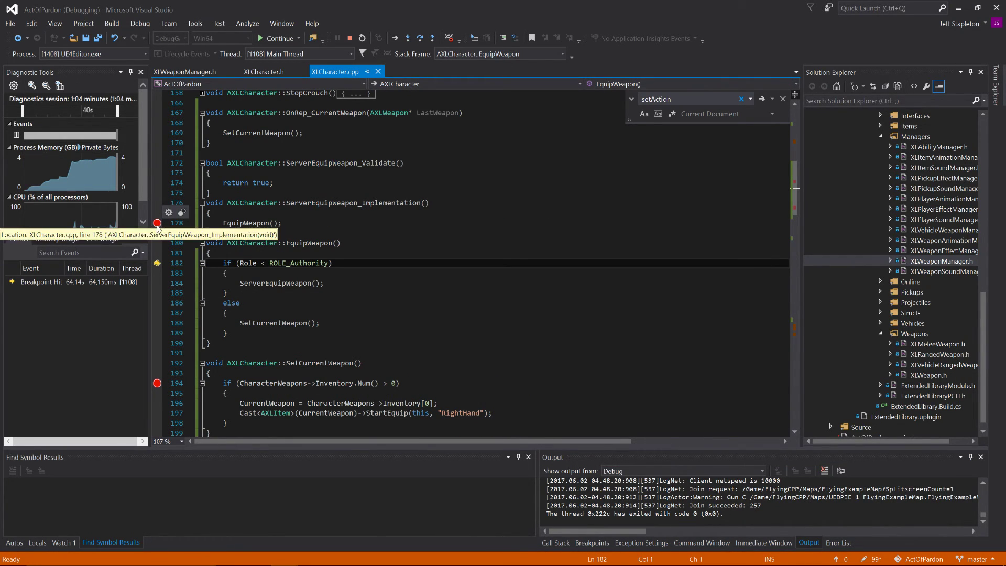
pyautogui.click(158, 223)
pyautogui.click(157, 383)
pyautogui.click(278, 39)
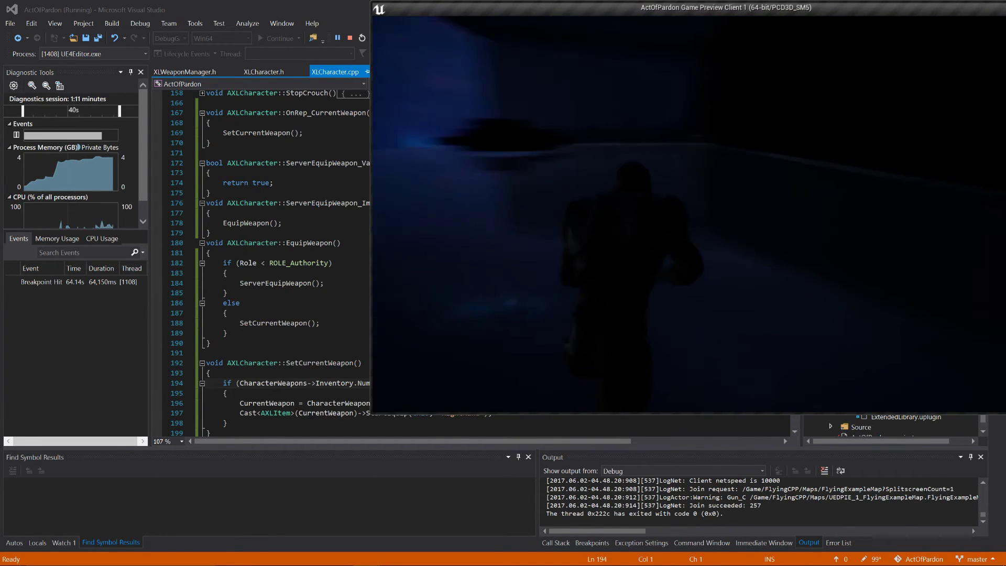
# Step: End the play session, play the level again from the Unreal Editor, and switch to the client preview to test equipping
pyautogui.press('Escape')
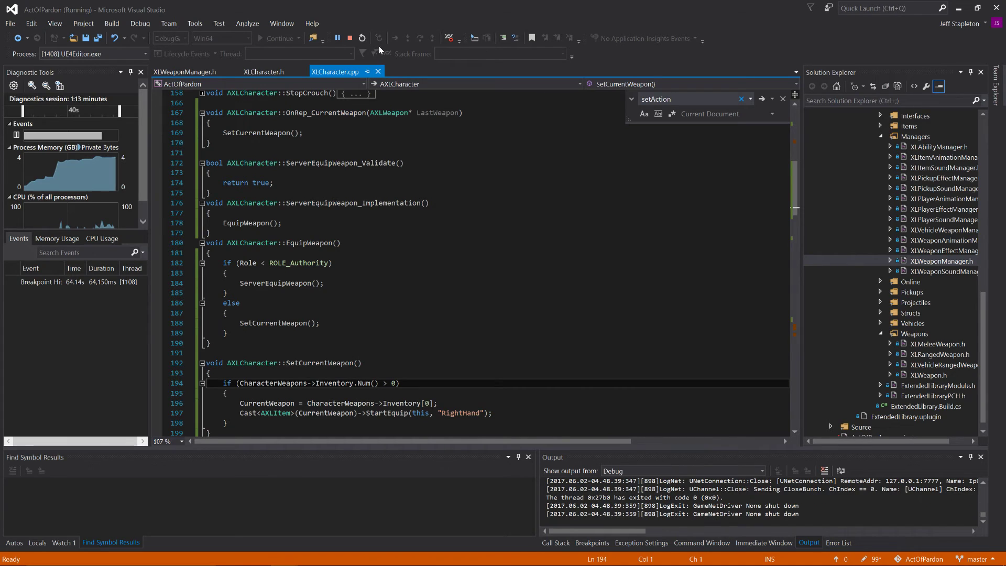
pyautogui.hotkey('alt', 'Tab')
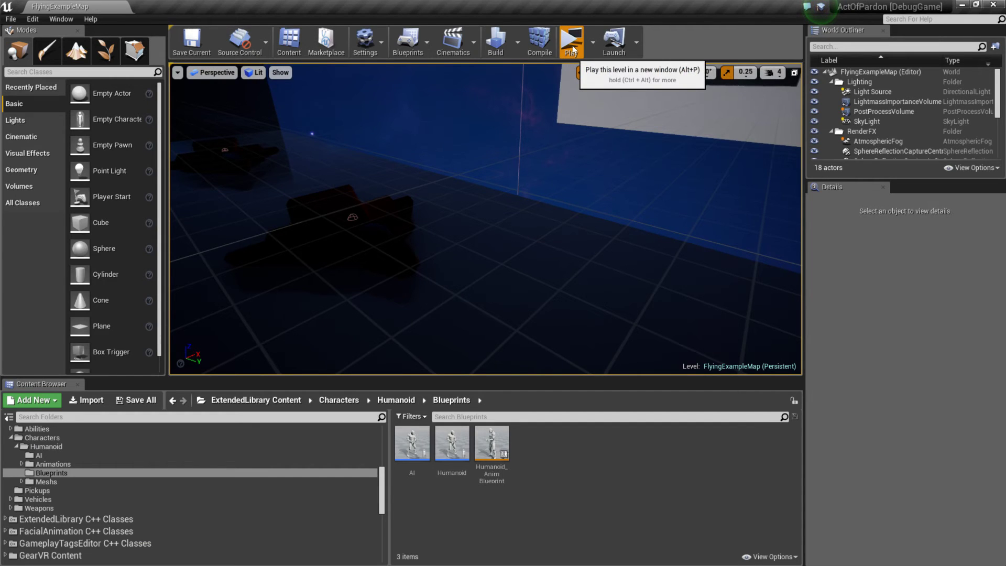
pyautogui.click(572, 43)
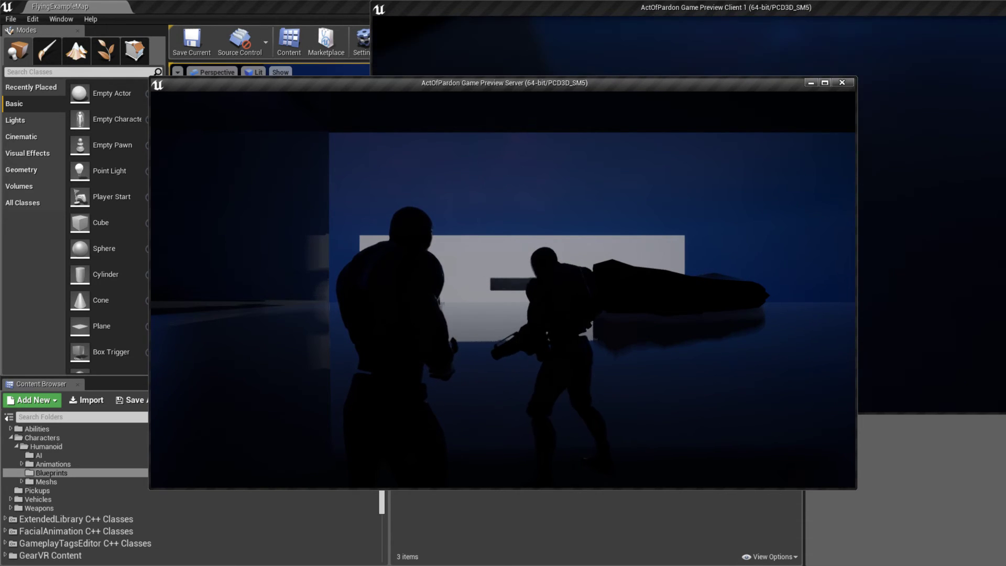
pyautogui.hotkey('alt', 'Tab')
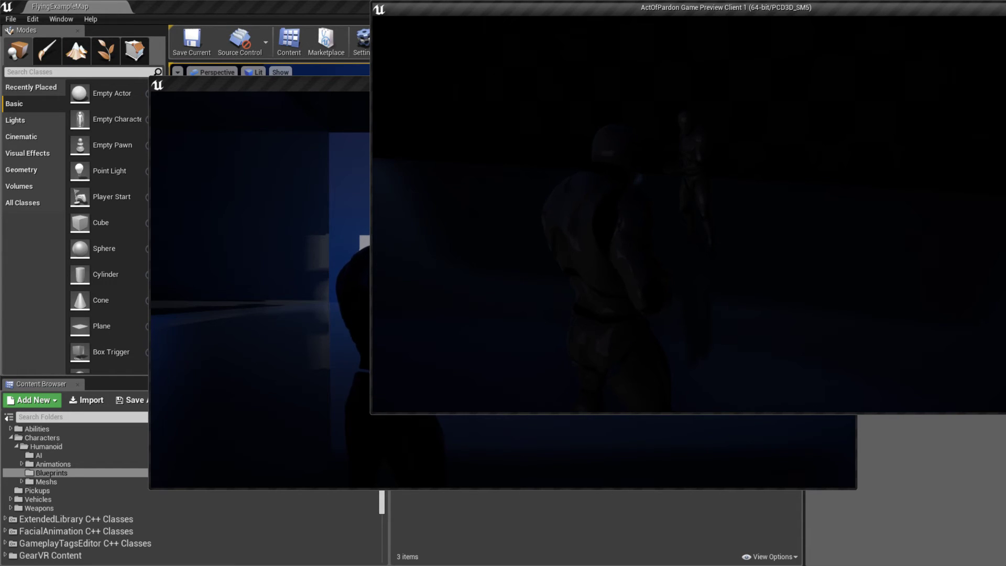
# Step: Return to the ActOfPardon project in Visual Studio and set breakpoints on lines 194, 178, 169, 184 and 188 of XLCharacter.cpp
pyautogui.hotkey('alt', 'Tab')
pyautogui.hotkey('alt', 'Tab')
pyautogui.hotkey('alt', 'Tab')
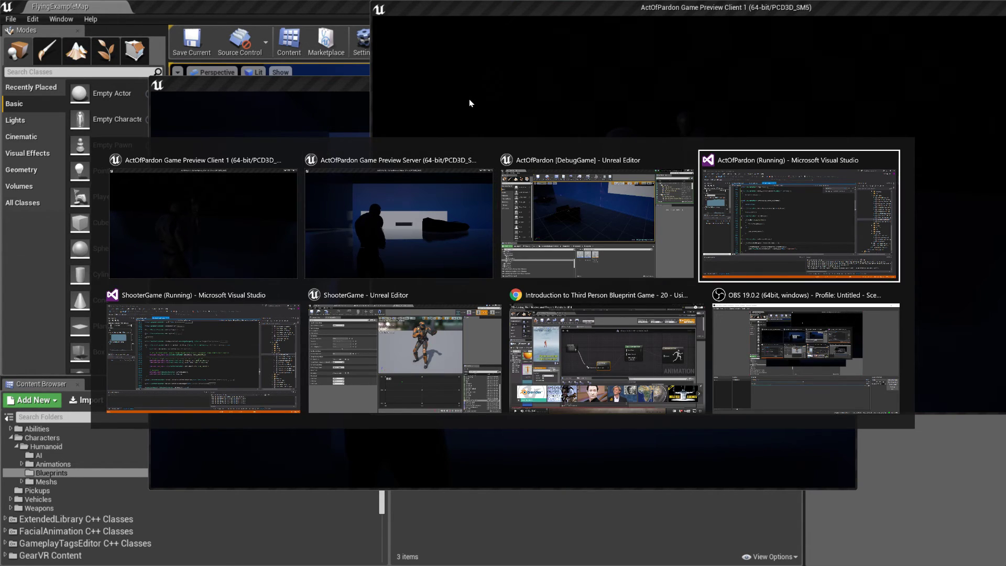
pyautogui.scroll(-4, 472, 262)
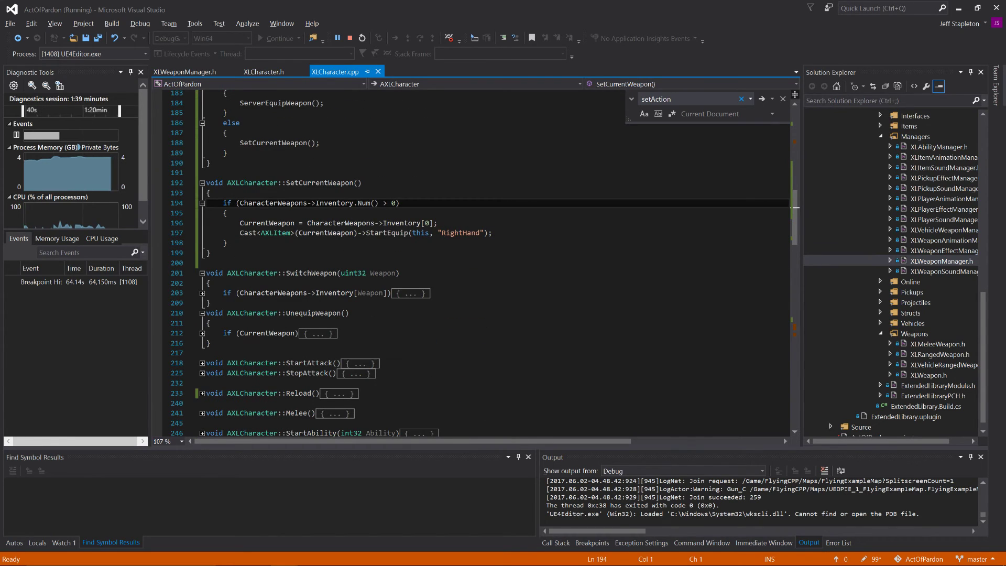
pyautogui.click(161, 204)
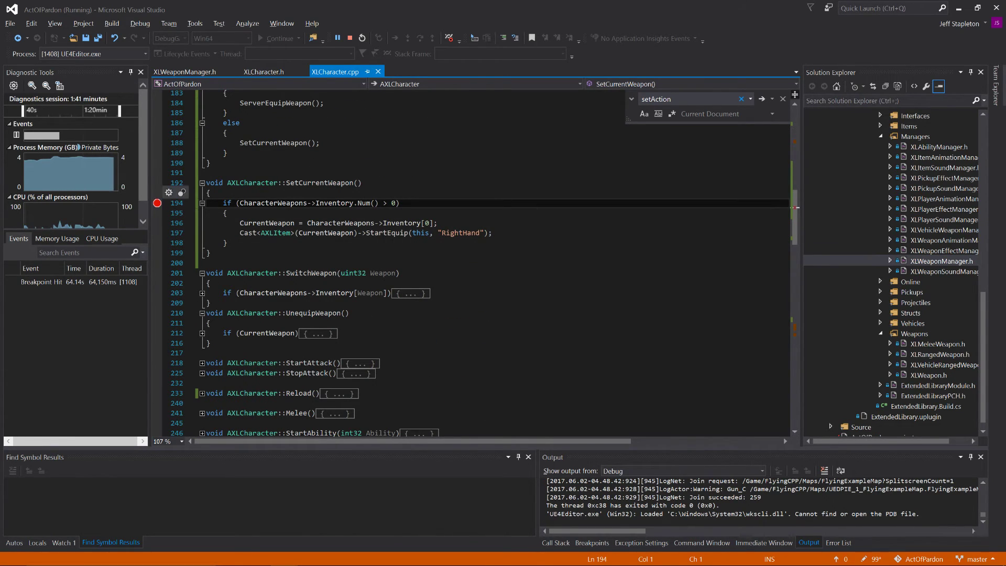
pyautogui.scroll(6, 162, 206)
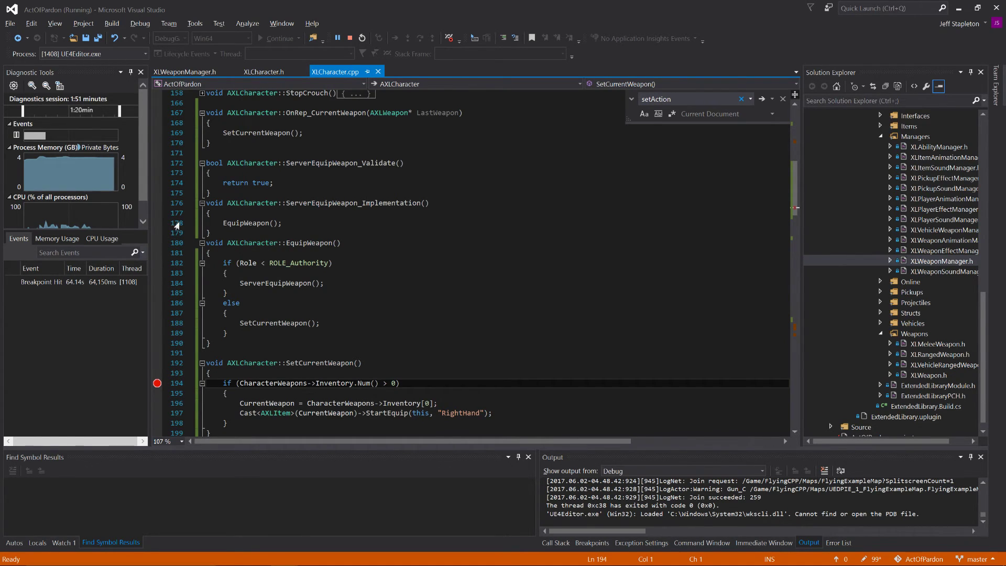
pyautogui.click(158, 223)
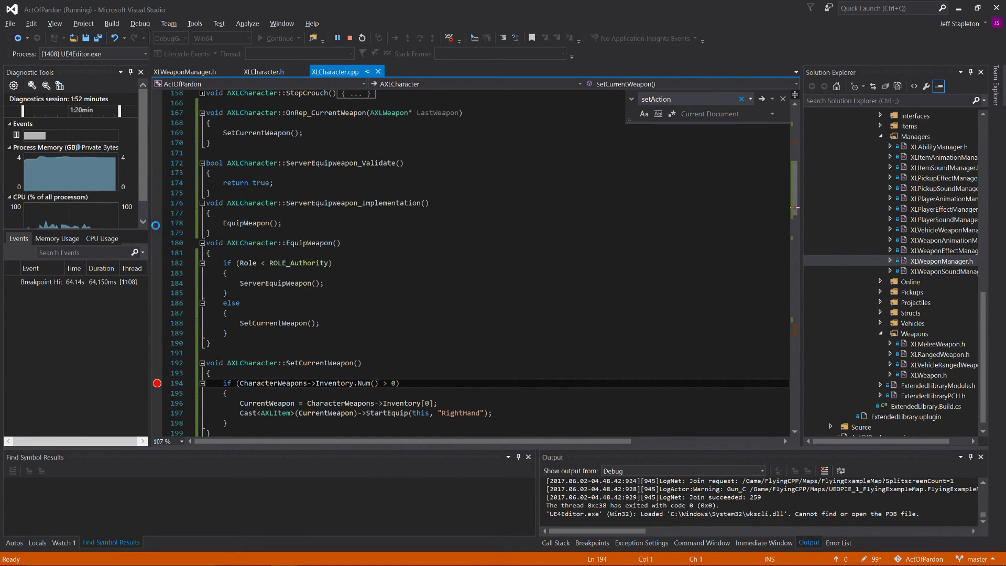
pyautogui.click(157, 133)
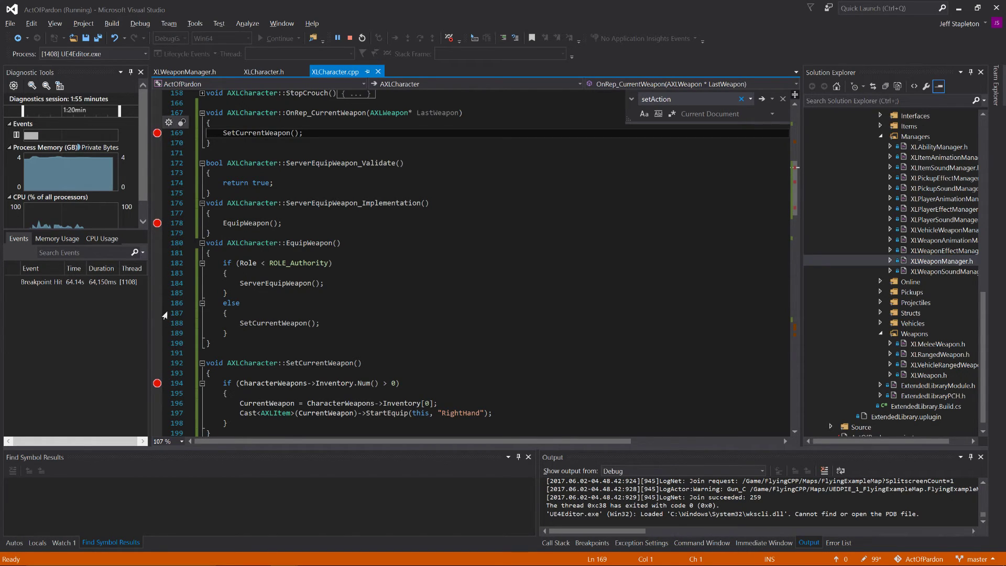
pyautogui.click(157, 284)
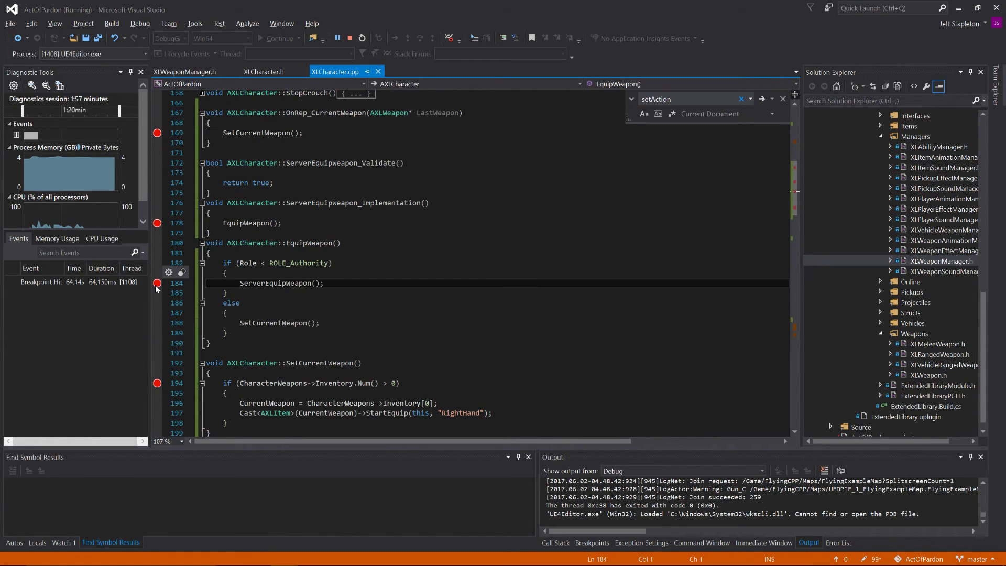
pyautogui.click(160, 327)
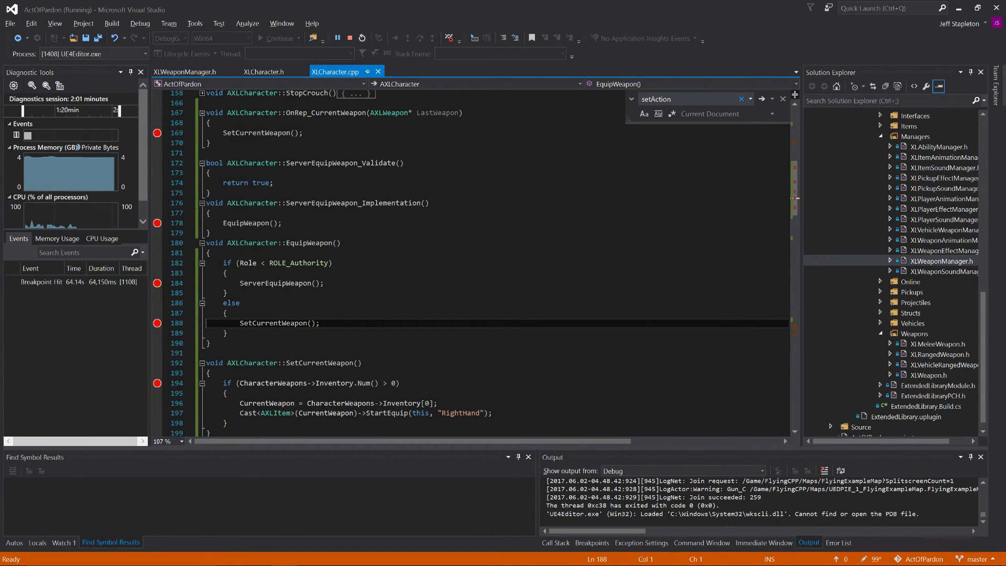
# Step: Switch to the running game previews, end the session, and play the level again in a new window from the Unreal Editor
pyautogui.hotkey('alt', 'Tab')
pyautogui.hotkey('alt', 'Tab')
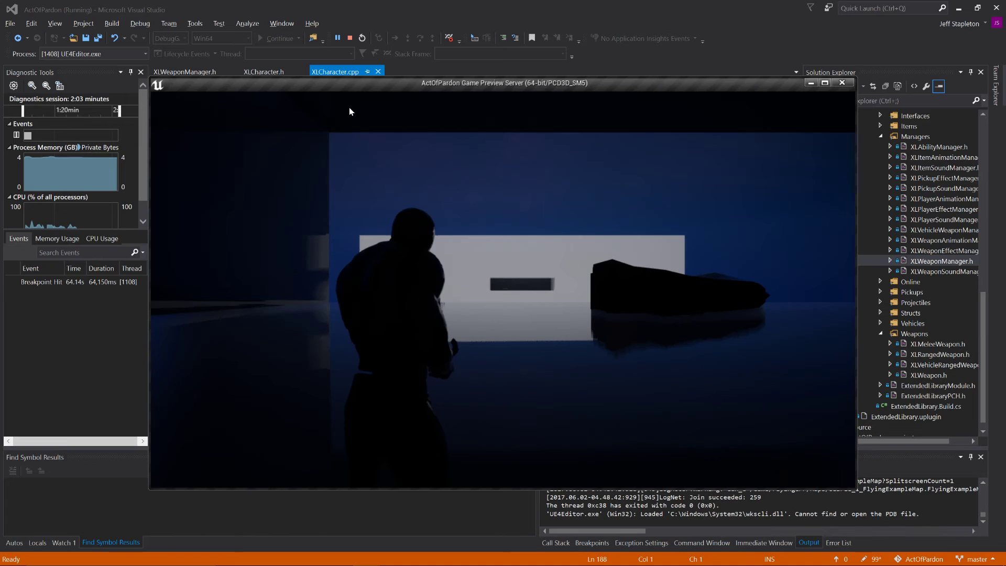
pyautogui.hotkey('alt', 'Tab')
pyautogui.hotkey('alt', 'Tab')
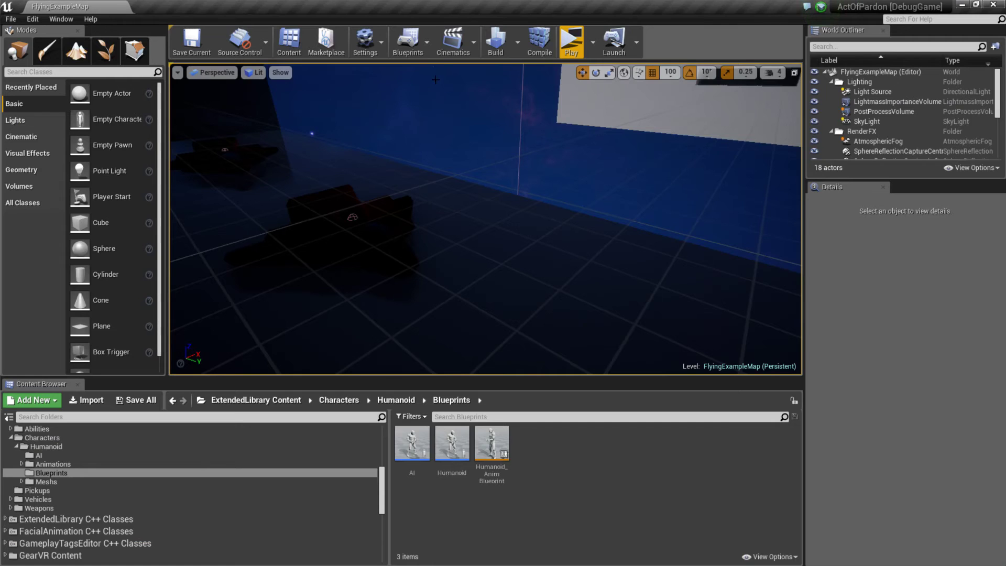
pyautogui.click(571, 42)
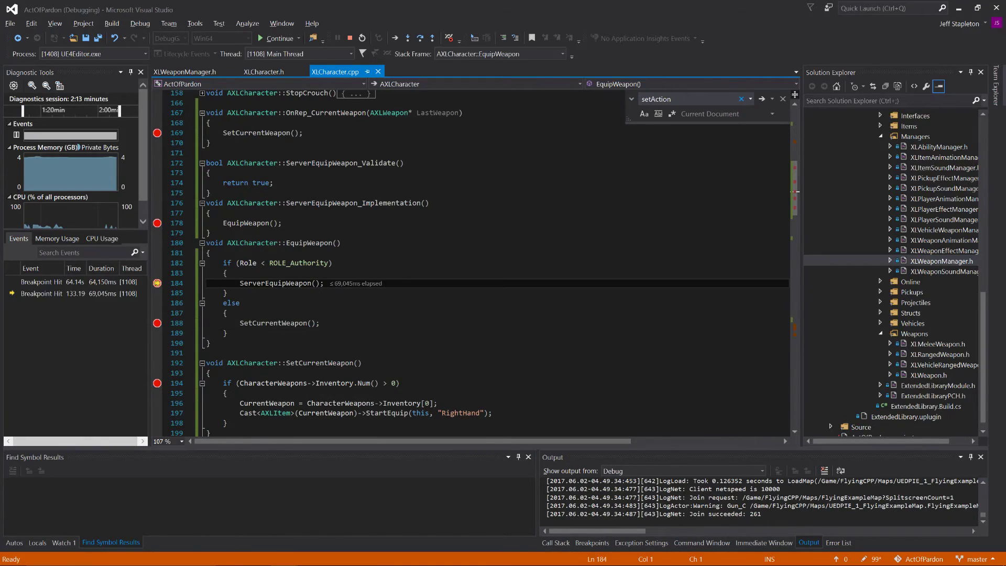
# Step: Continue execution from the ServerEquipWeapon call through each breakpoint until the inventory check in SetCurrentWeapon
pyautogui.click(273, 39)
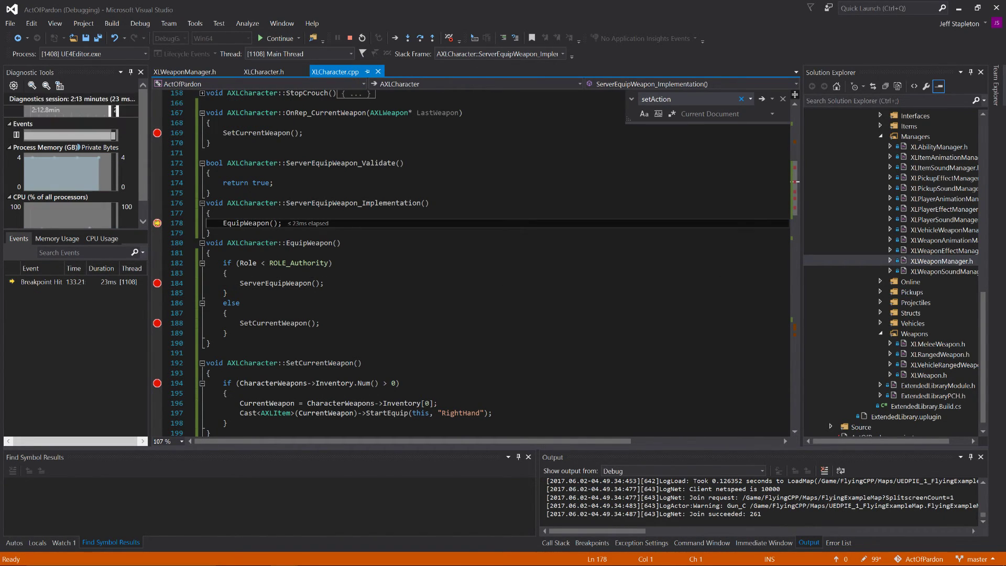
pyautogui.moveTo(250, 223)
pyautogui.click(278, 39)
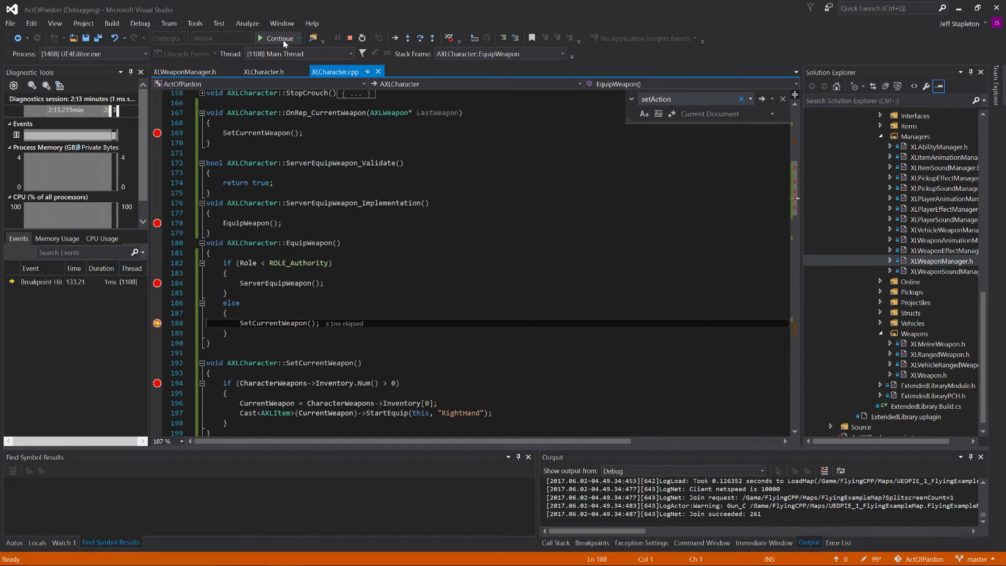
pyautogui.click(268, 39)
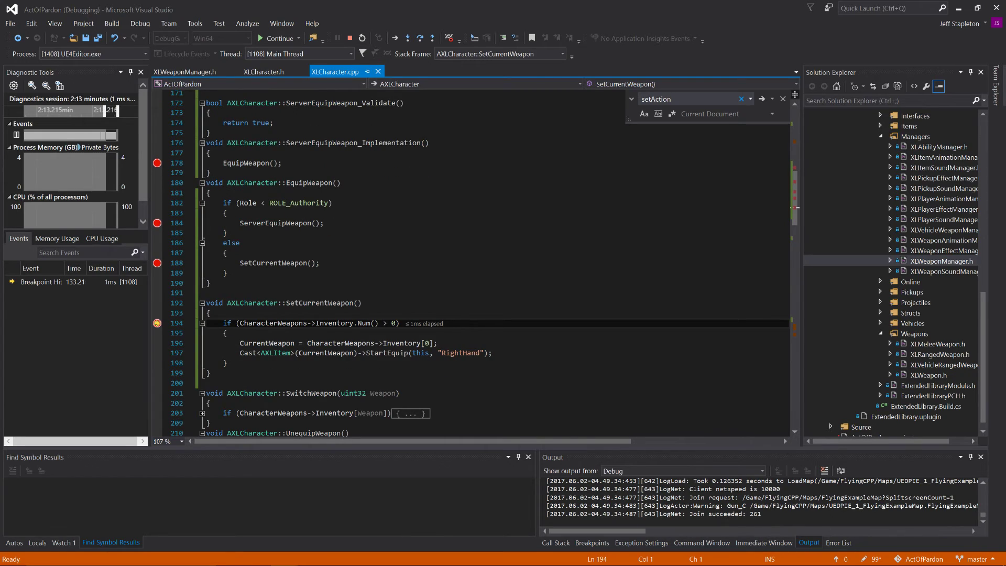
# Step: Step over the SetCurrentWeapon body to its end, resume the game, and return to the OnRep_CurrentWeapon code
pyautogui.press('F10')
pyautogui.press('F10')
pyautogui.press('F10')
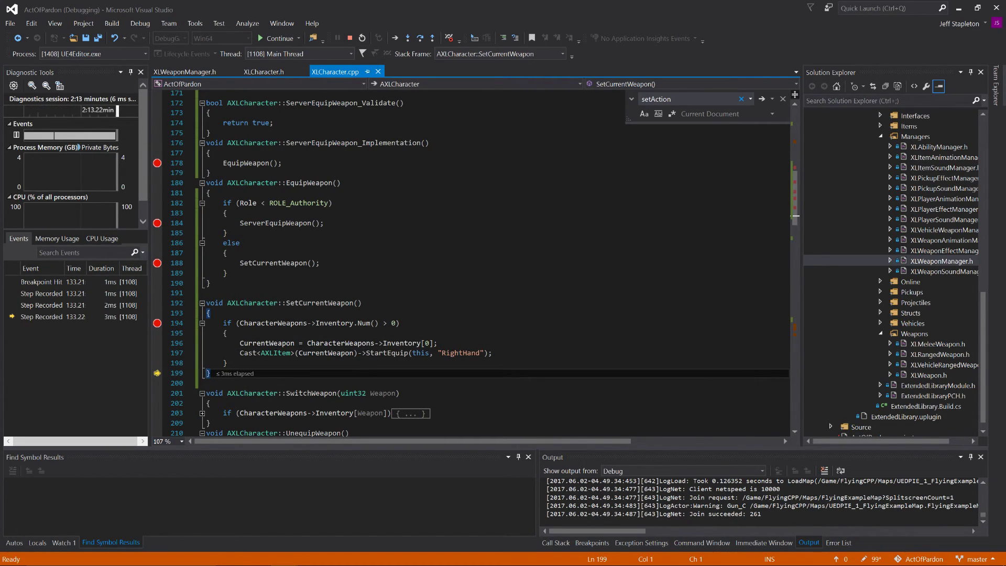
pyautogui.click(276, 44)
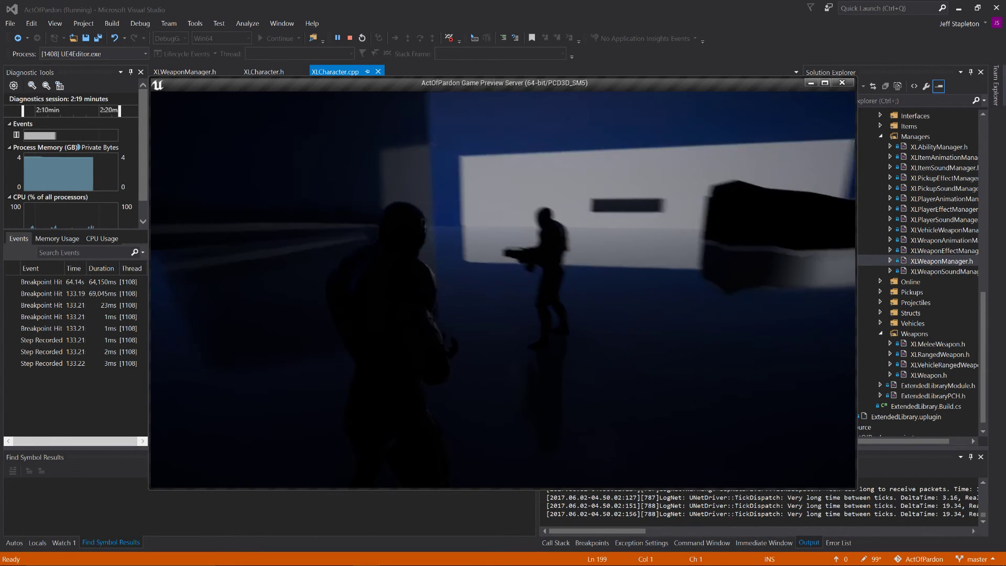
pyautogui.hotkey('alt', 'Tab')
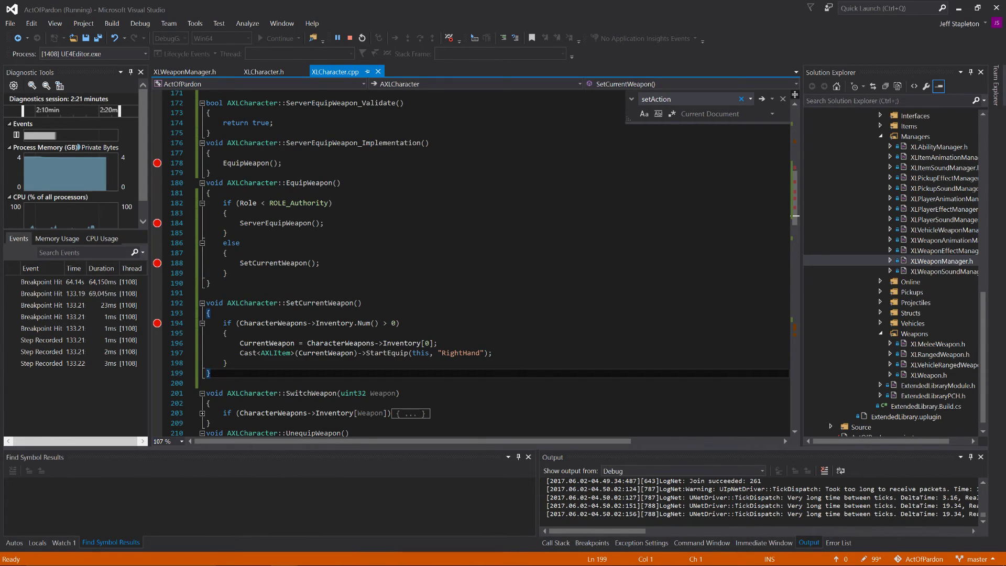
pyautogui.scroll(1, 471, 262)
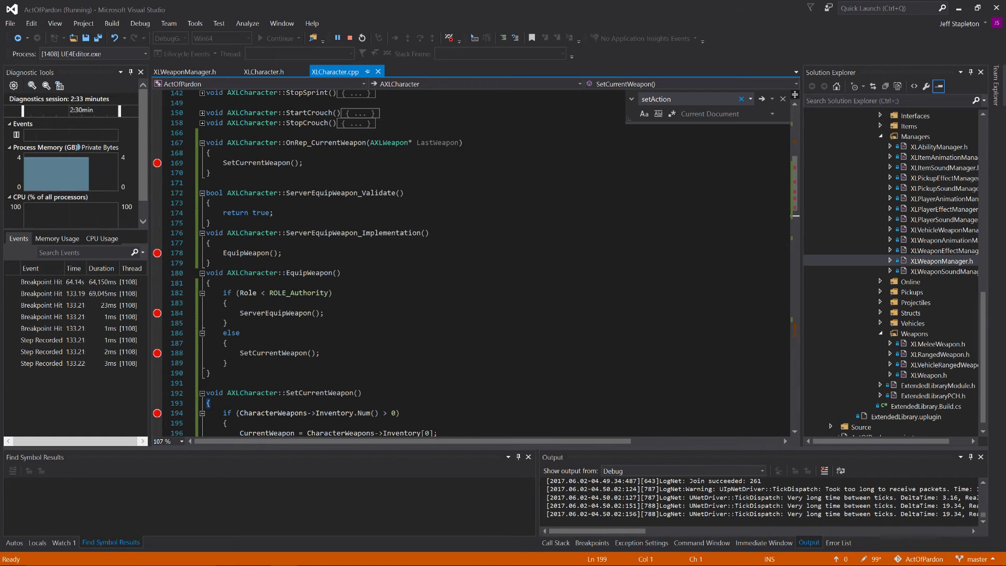
# Step: Switch to the ShooterGame project in Visual Studio and select CurrentWeapon in GetLifetimeReplicatedProps of ShooterCharacter.cpp
pyautogui.scroll(-2, 472, 263)
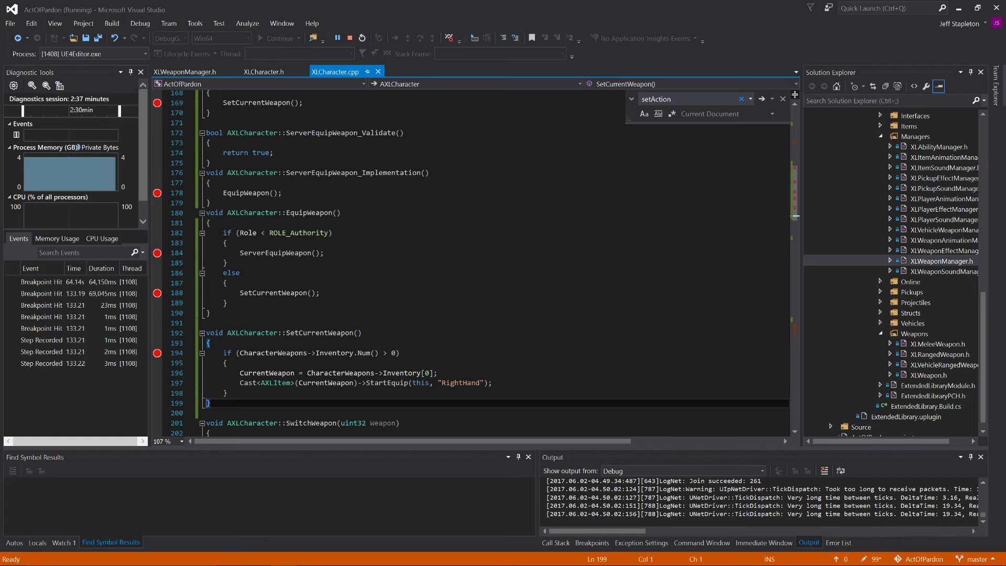
pyautogui.scroll(-2, 472, 263)
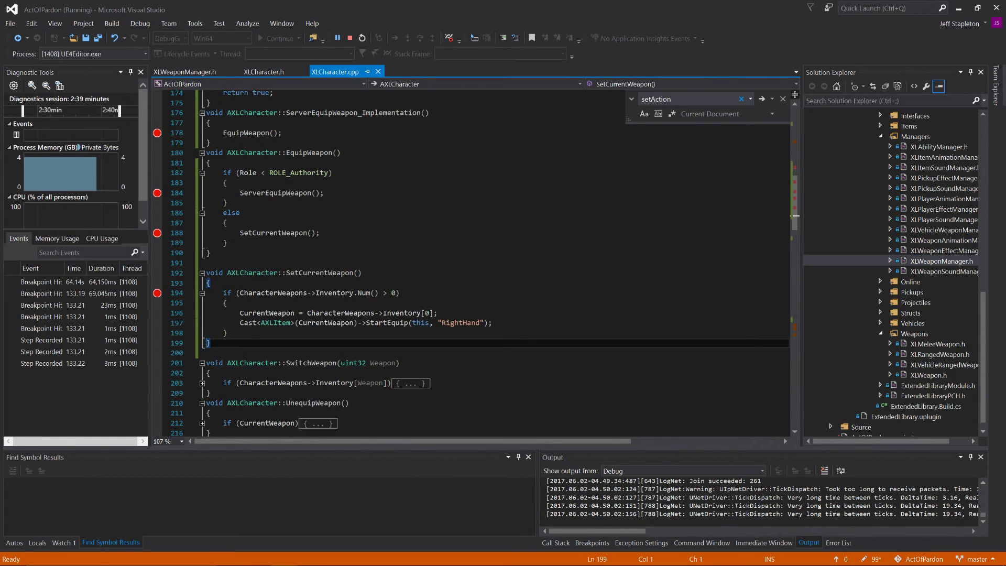
pyautogui.scroll(3, 472, 262)
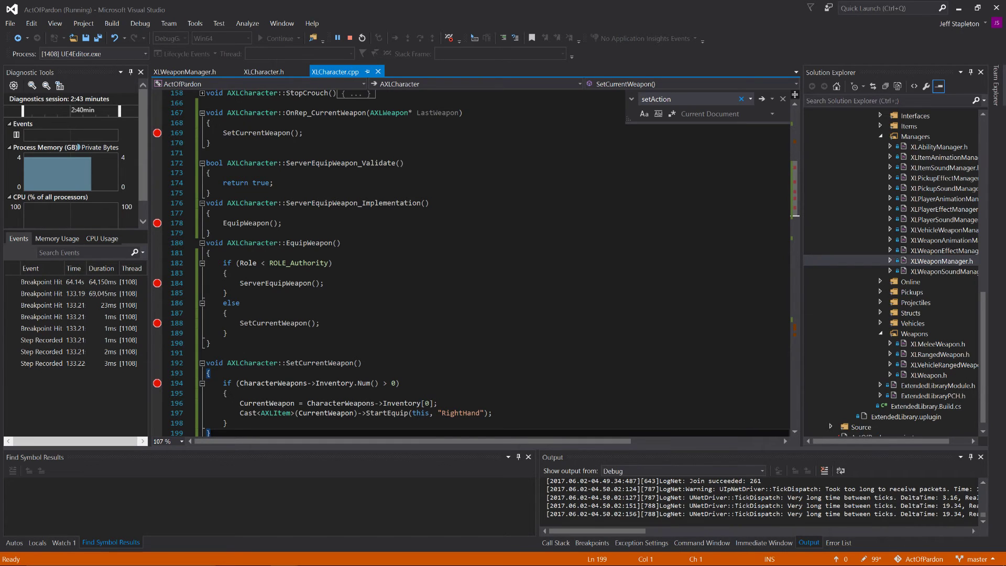
pyautogui.hotkey('alt', 'Tab')
pyautogui.hotkey('alt', 'Tab')
pyautogui.hotkey('alt', 'Tab')
pyautogui.hotkey('alt', 'Tab')
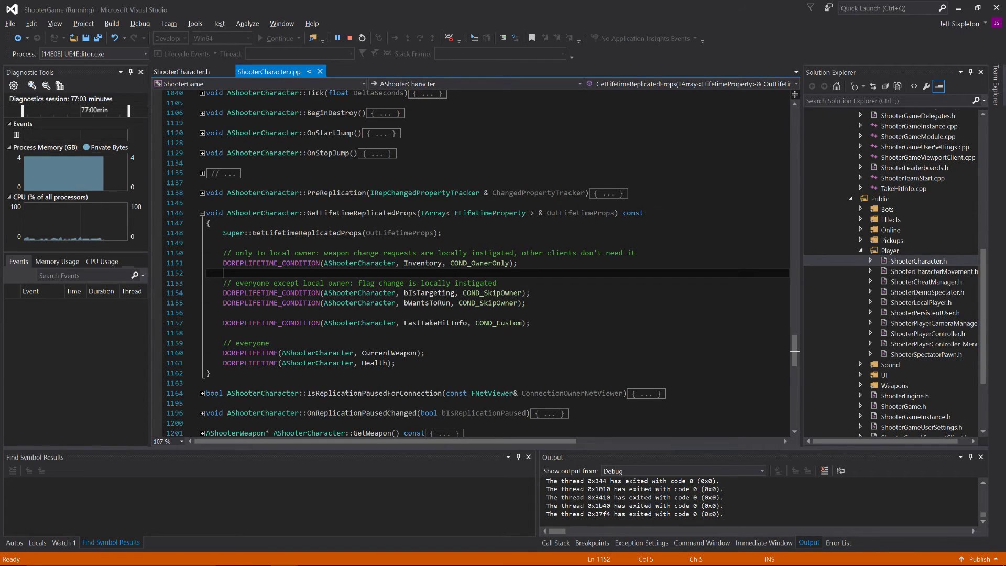
pyautogui.doubleClick(390, 354)
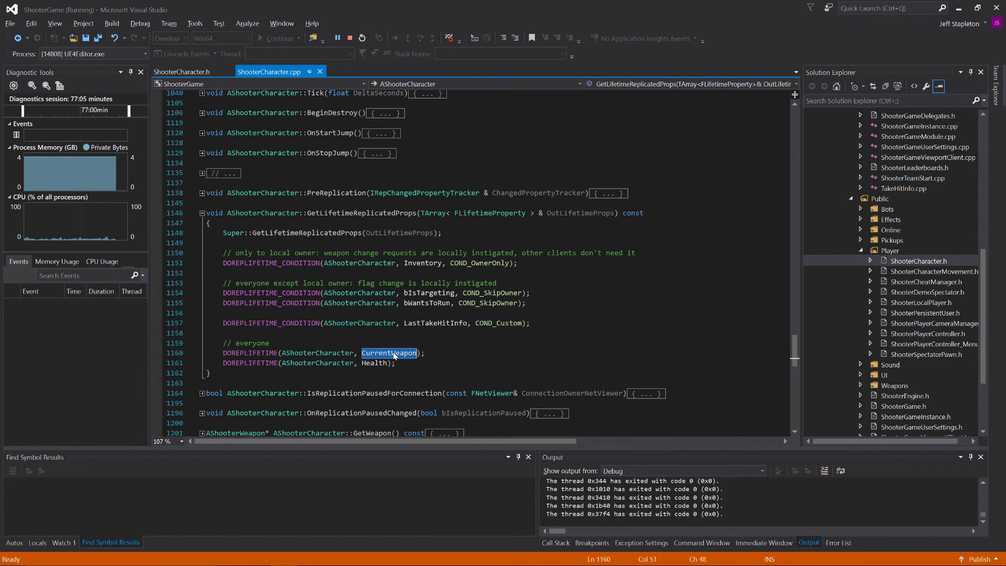
# Step: Search ShooterCharacter.h for "equip" and select the ServerEquipWeapon declaration in the Inventory section
pyautogui.click(181, 72)
pyautogui.scroll(17, 482, 264)
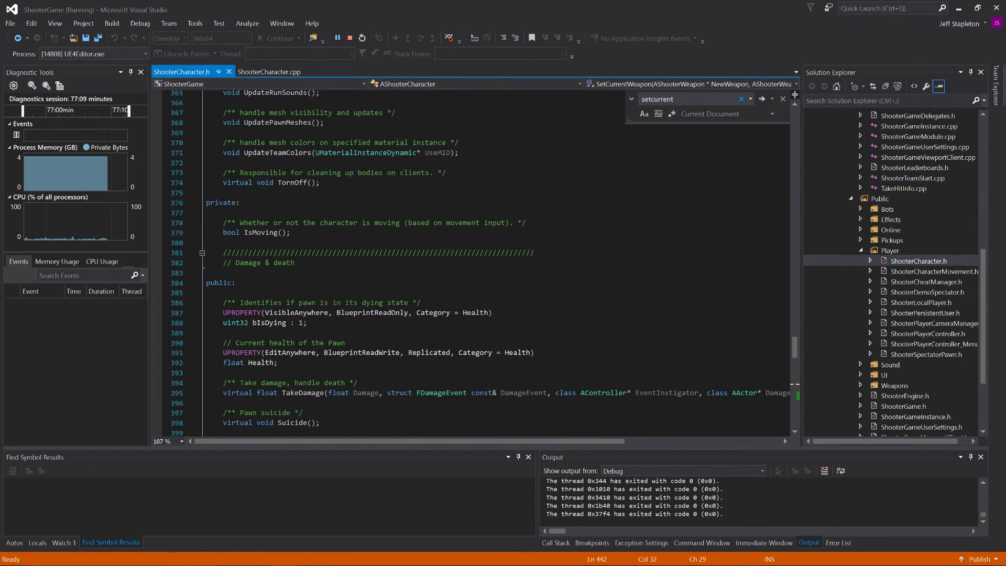
pyautogui.click(333, 223)
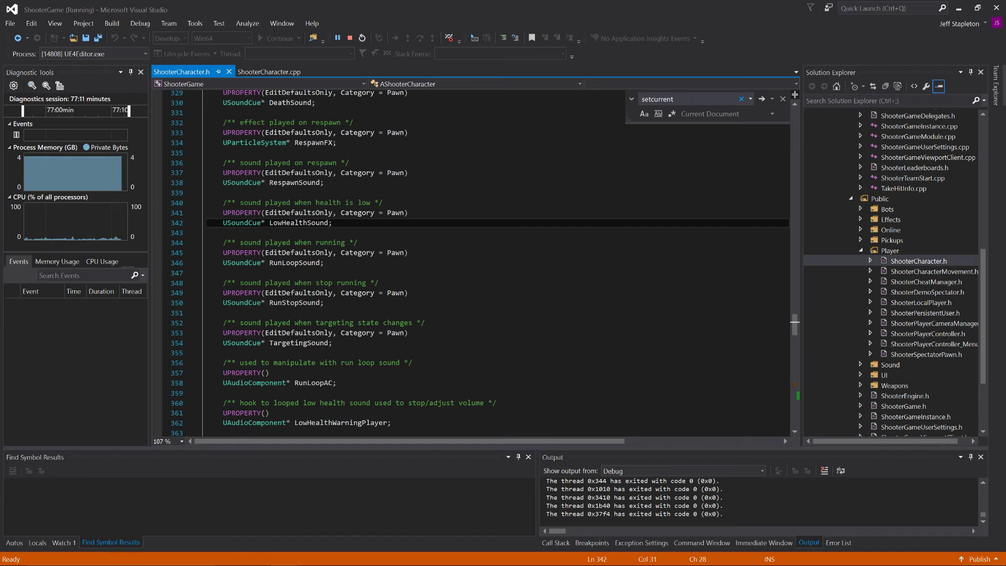
pyautogui.hotkey('ctrl', 'f')
pyautogui.write('equip')
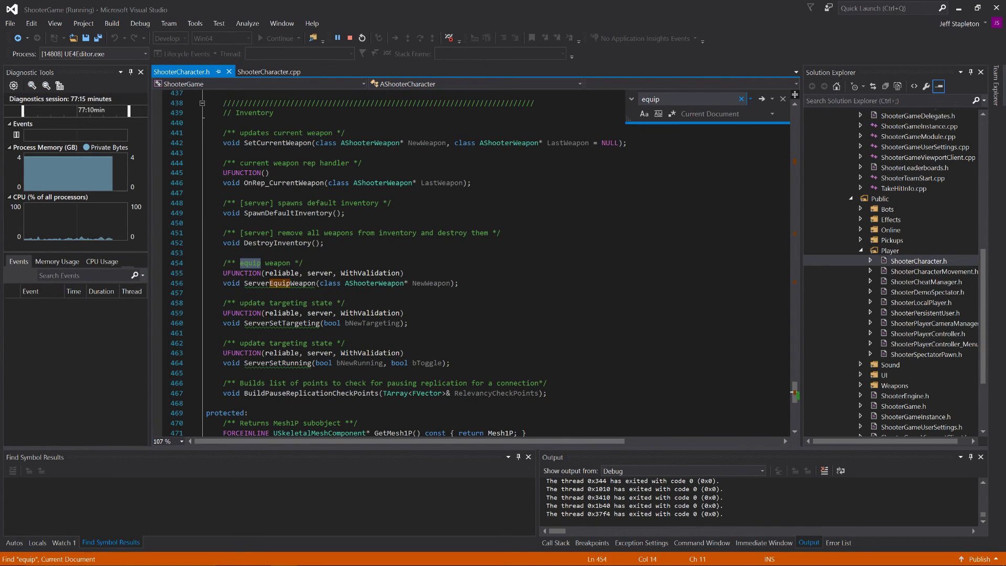
pyautogui.doubleClick(280, 283)
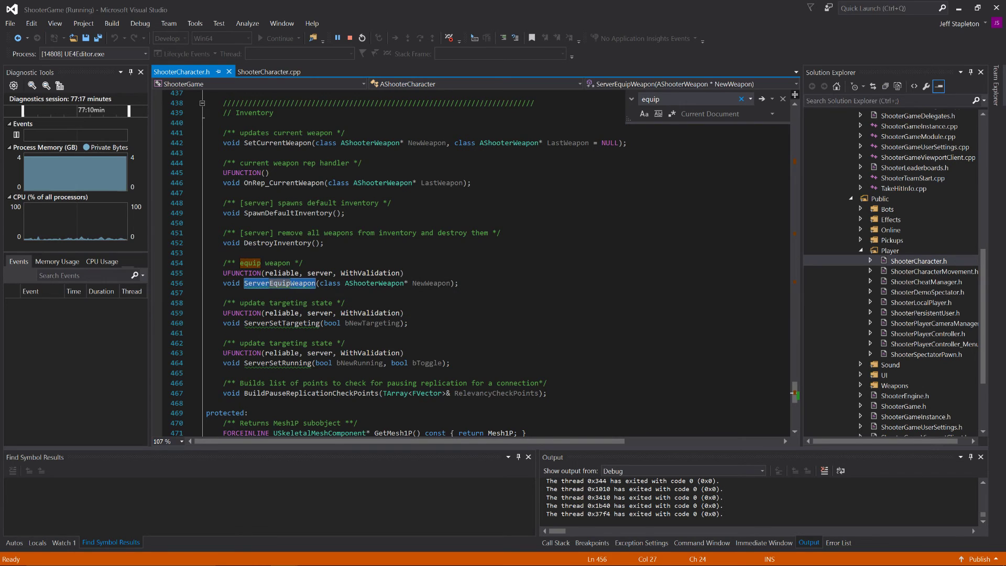
pyautogui.scroll(2, 279, 283)
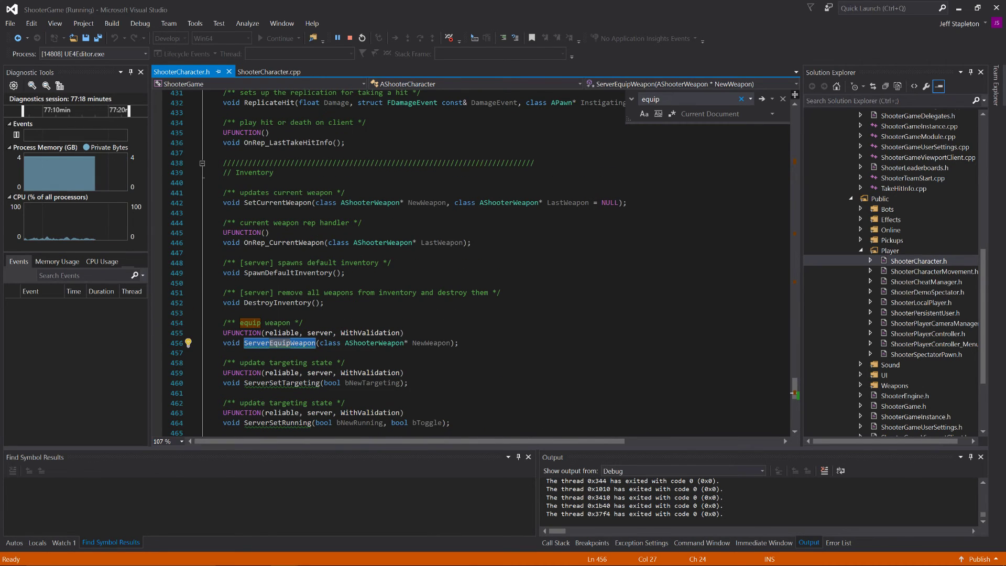
# Step: Go through the other "equip" matches in ShooterCharacter.h, including EquipWeapon and CurrentWeapon, until back at the ServerEquipWeapon declaration
pyautogui.click(762, 99)
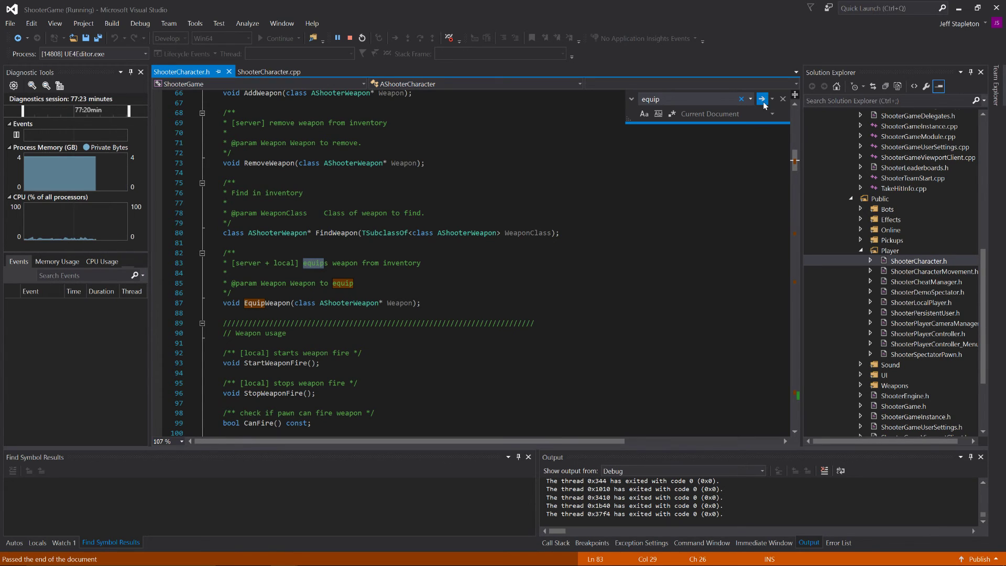
pyautogui.click(763, 102)
pyautogui.click(763, 103)
pyautogui.click(763, 102)
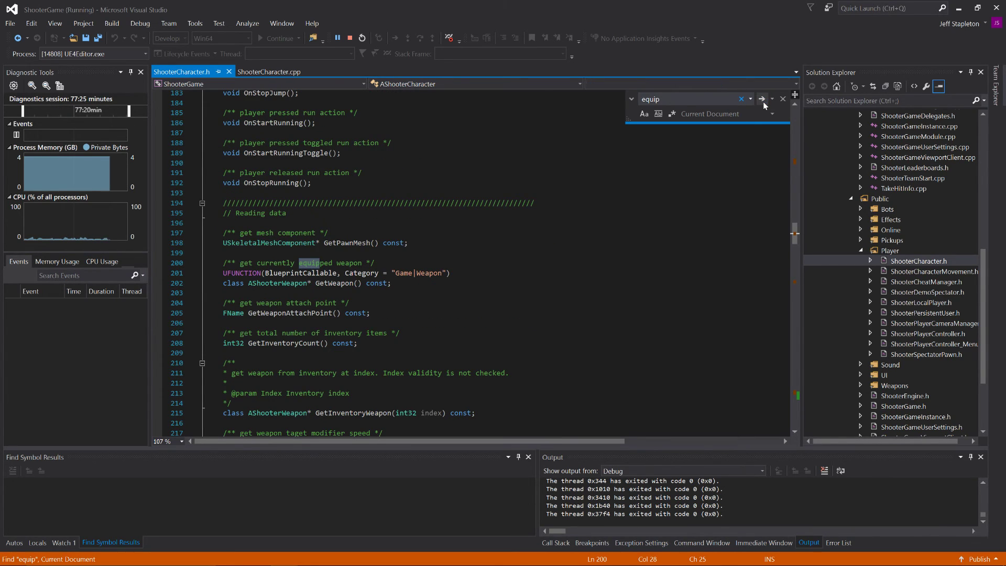
pyautogui.click(763, 102)
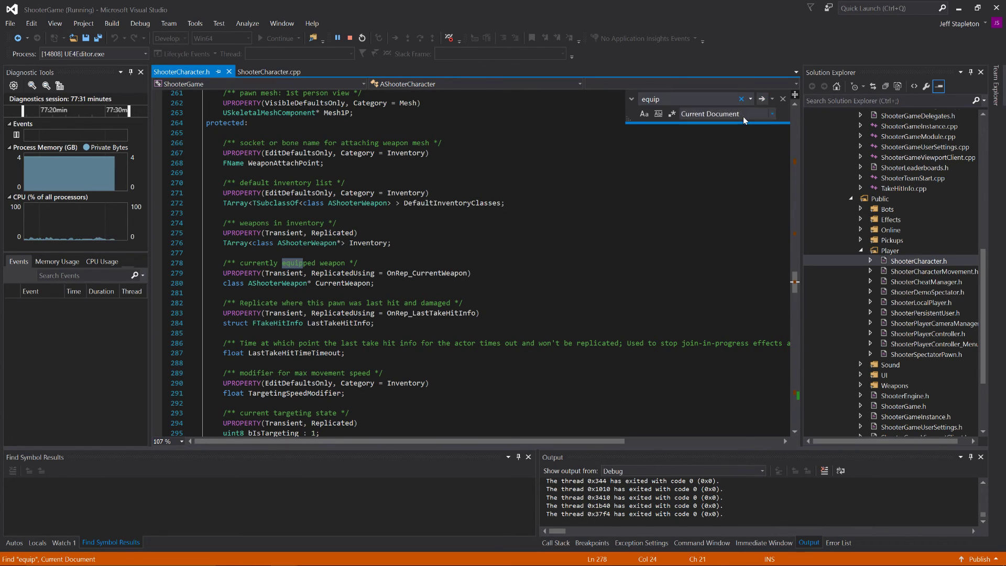
pyautogui.click(763, 100)
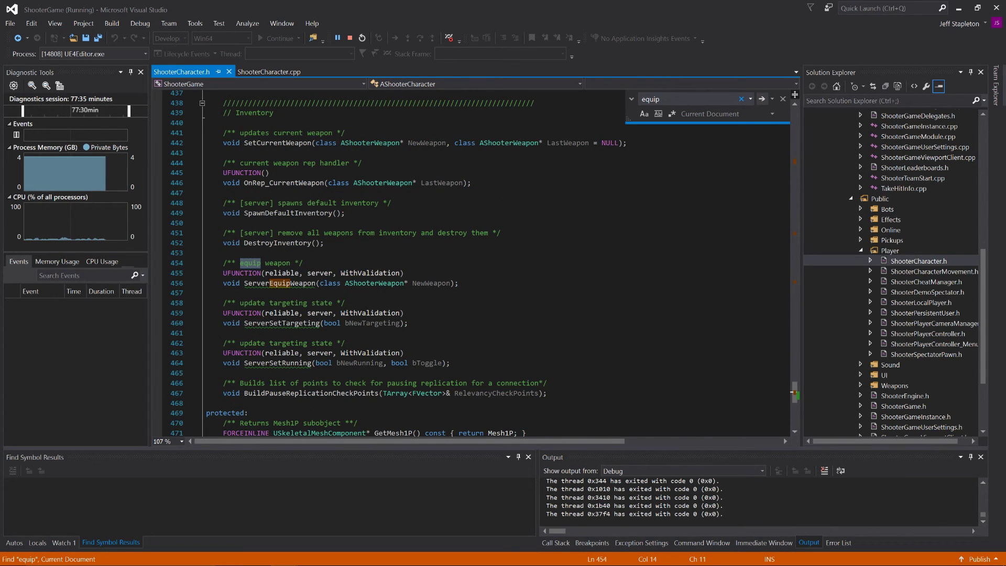
# Step: Examine the EquipWeapon, ServerEquipWeapon_Implementation and OnRep_CurrentWeapon functions in ShooterCharacter.cpp
pyautogui.click(286, 75)
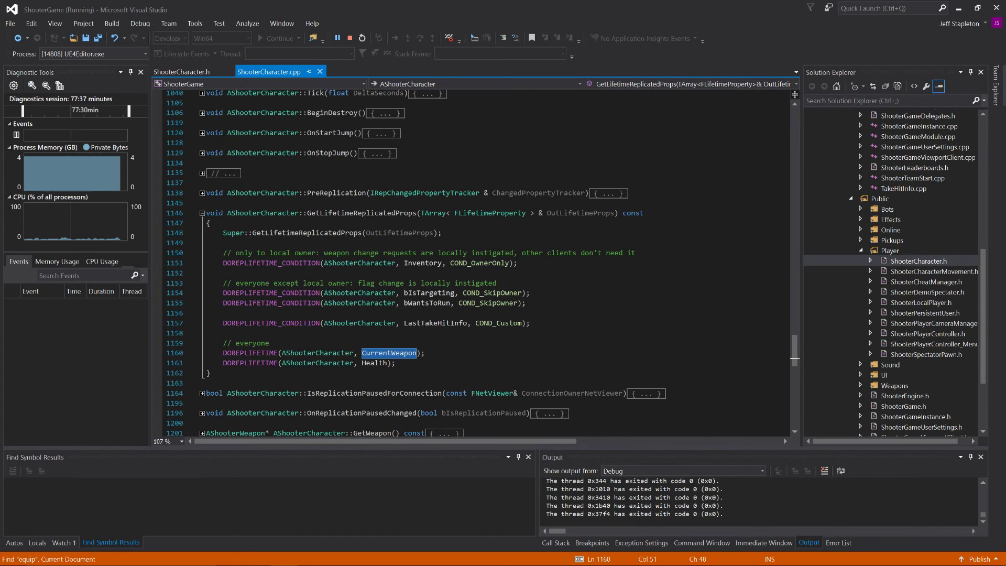
pyautogui.scroll(20, 471, 262)
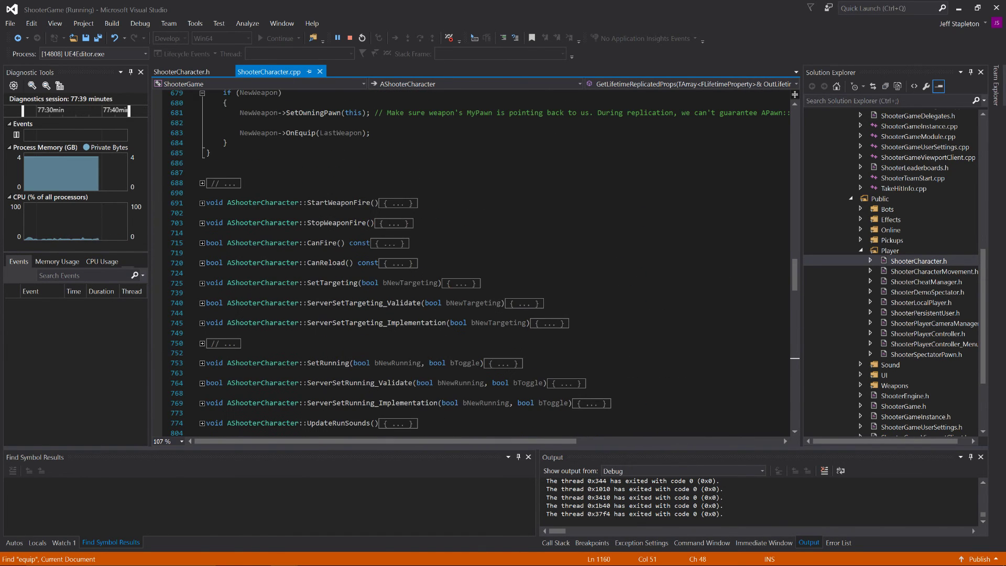
pyautogui.scroll(5, 472, 262)
pyautogui.scroll(16, 472, 262)
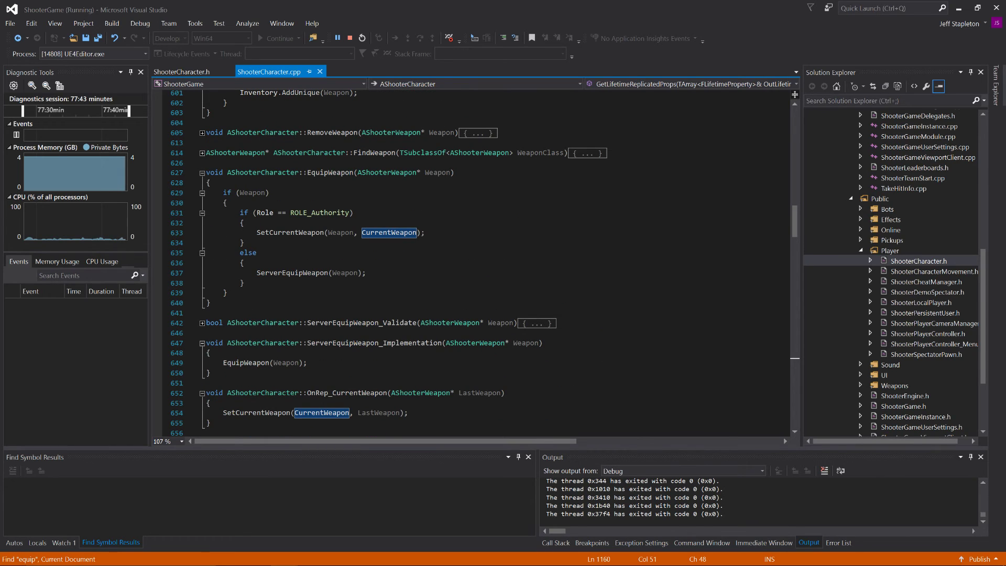
pyautogui.scroll(3, 472, 262)
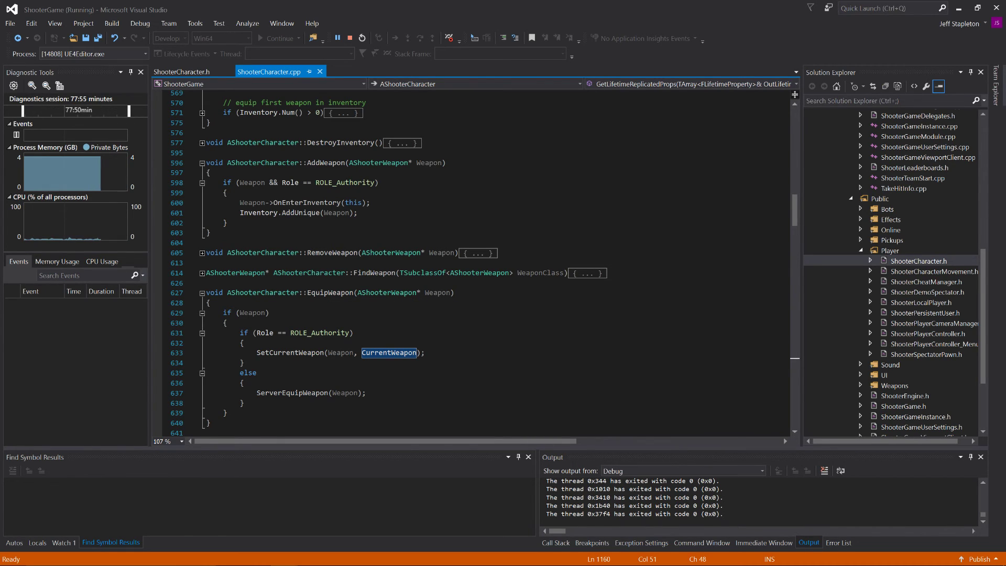
# Step: Search ShooterCharacter.cpp for EquipWeapon and go through every match, including OnNextWeapon, OnPrevWeapon and SpawnDefaultInventory, until back at its definition
pyautogui.doubleClick(327, 292)
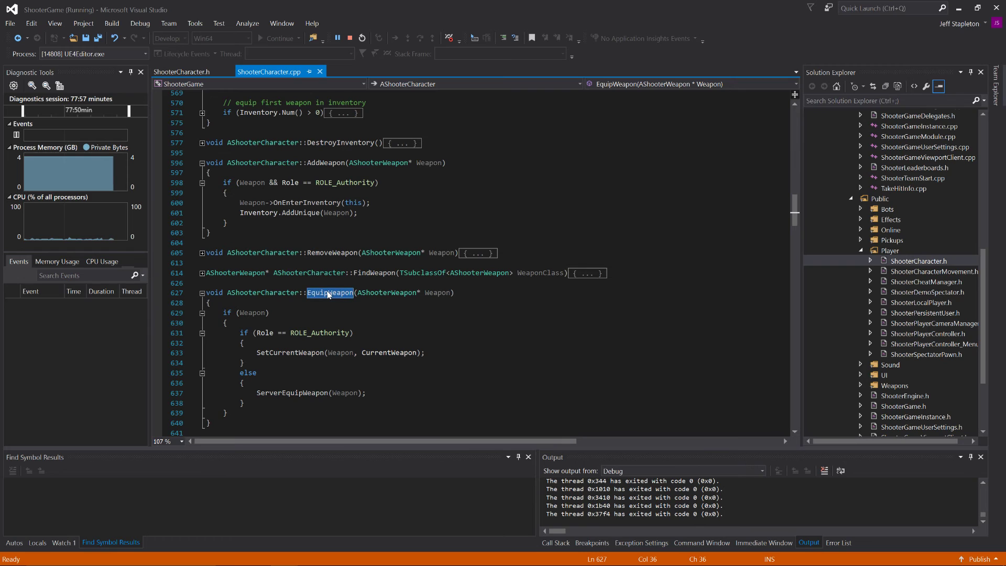
pyautogui.rightClick(327, 291)
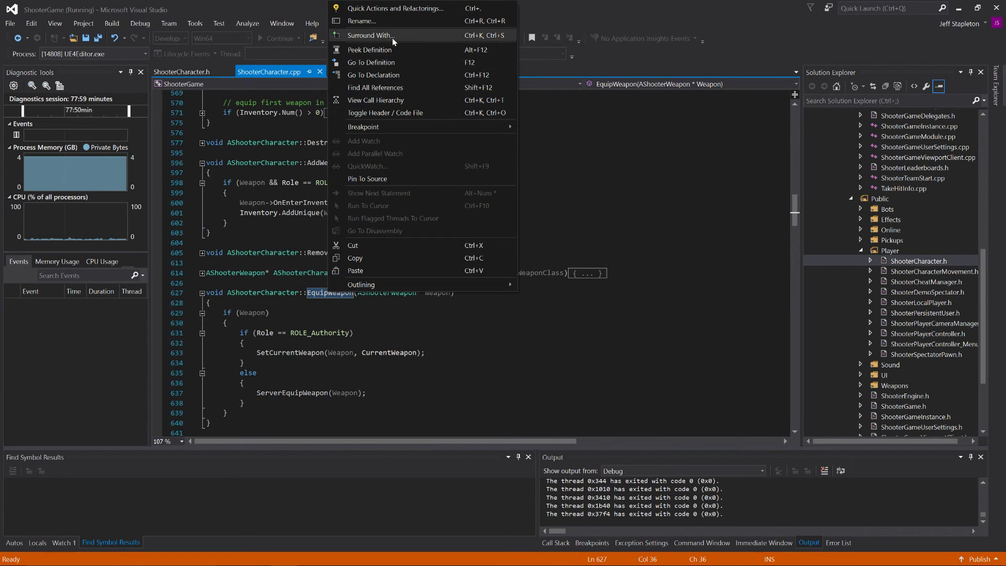
pyautogui.press('Escape')
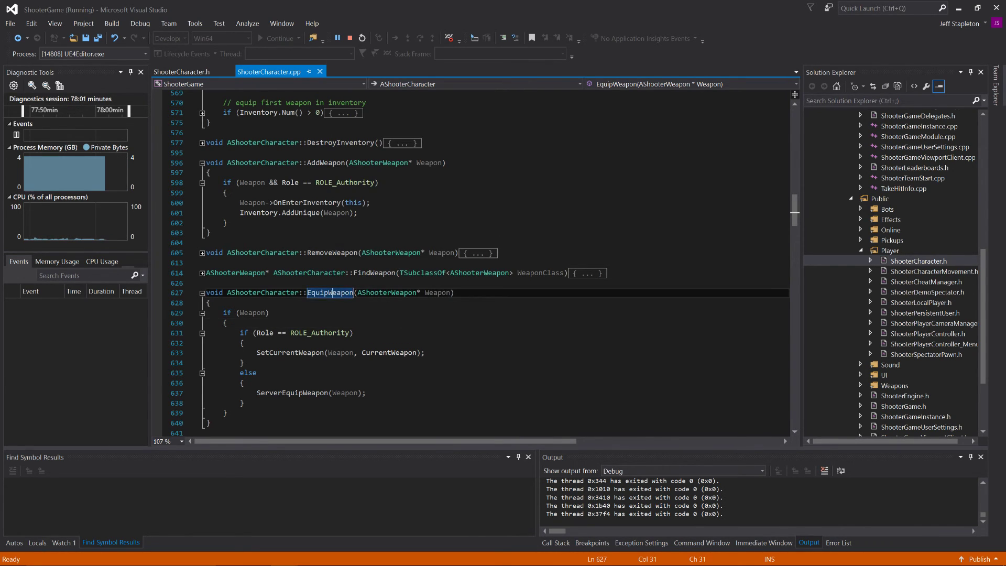
pyautogui.hotkey('ctrl', 'f')
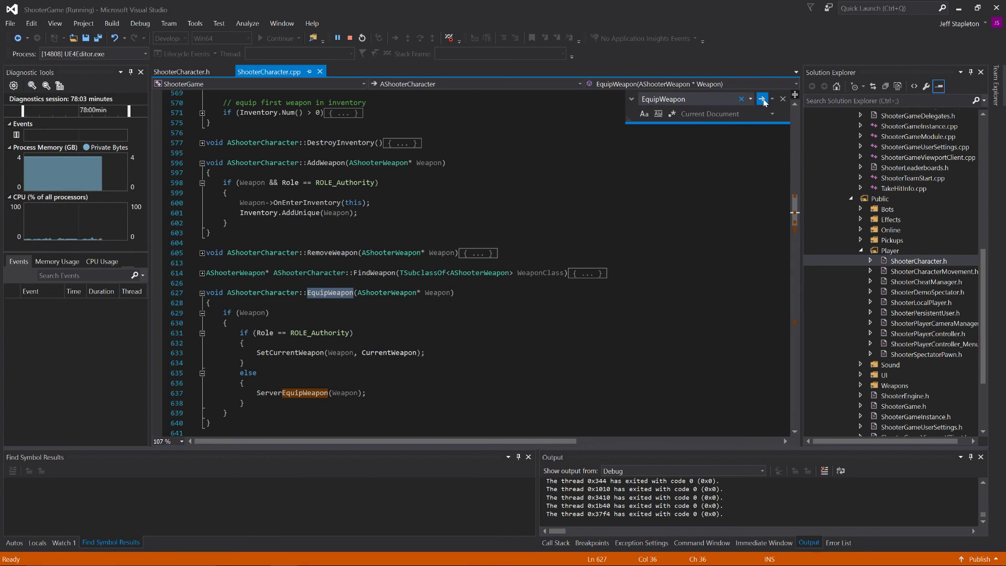
pyautogui.click(762, 99)
pyautogui.click(762, 99)
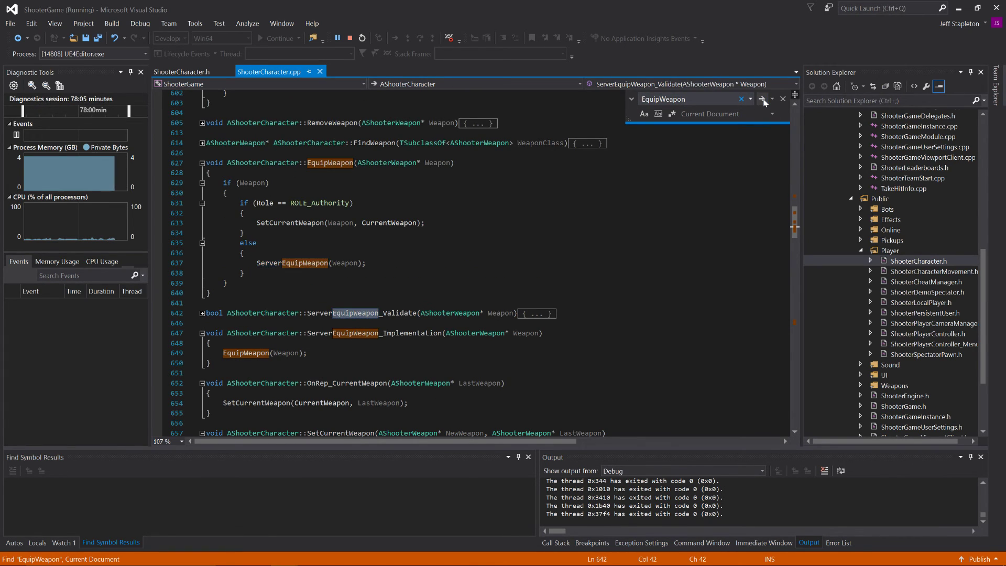
pyautogui.click(762, 99)
pyautogui.click(762, 99)
pyautogui.click(762, 99)
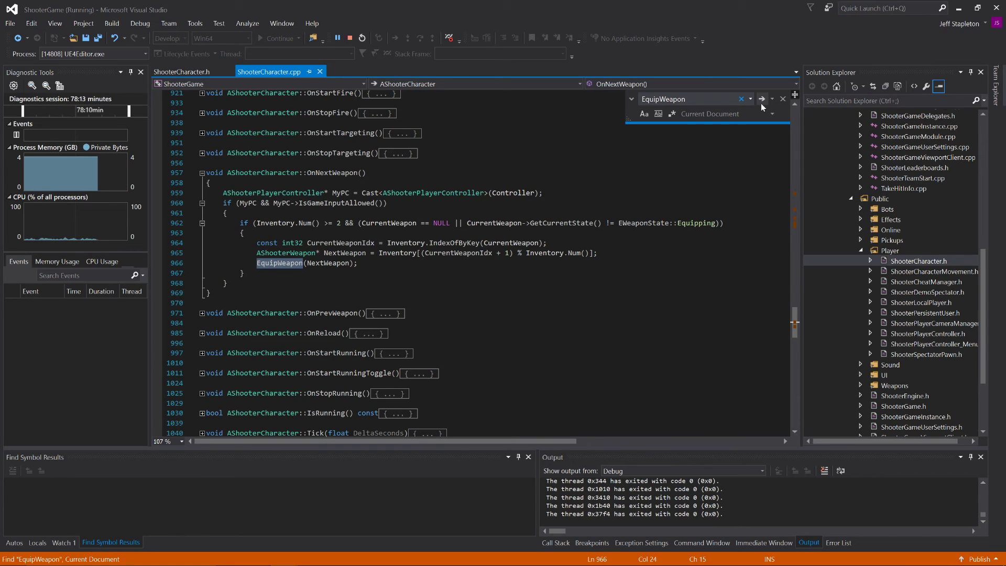
pyautogui.click(761, 103)
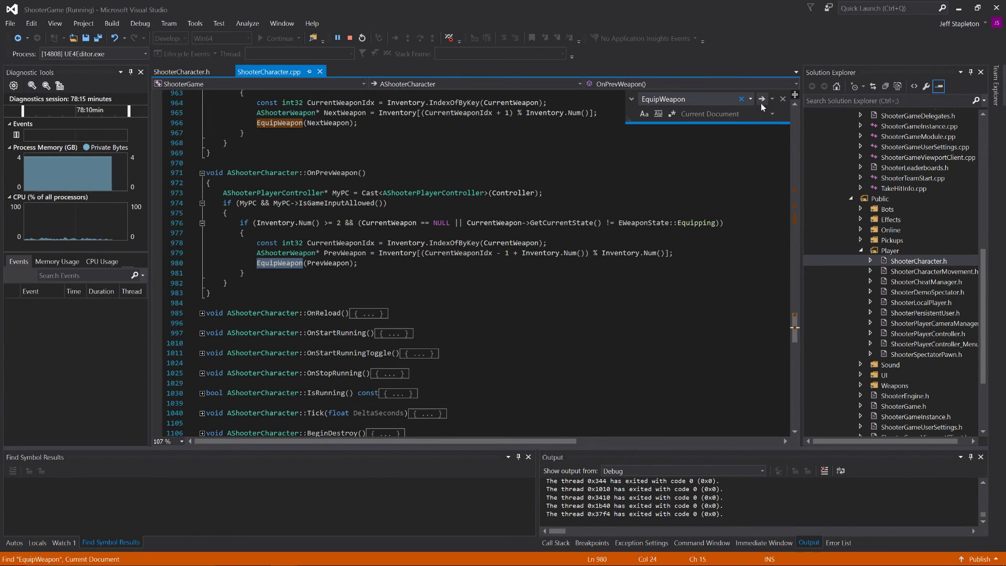
pyautogui.click(761, 103)
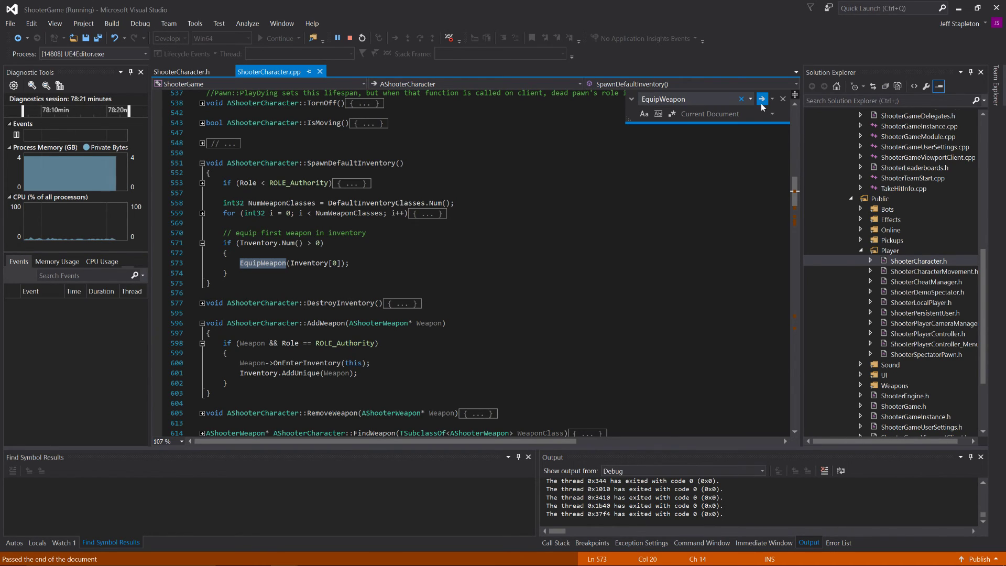
pyautogui.click(761, 99)
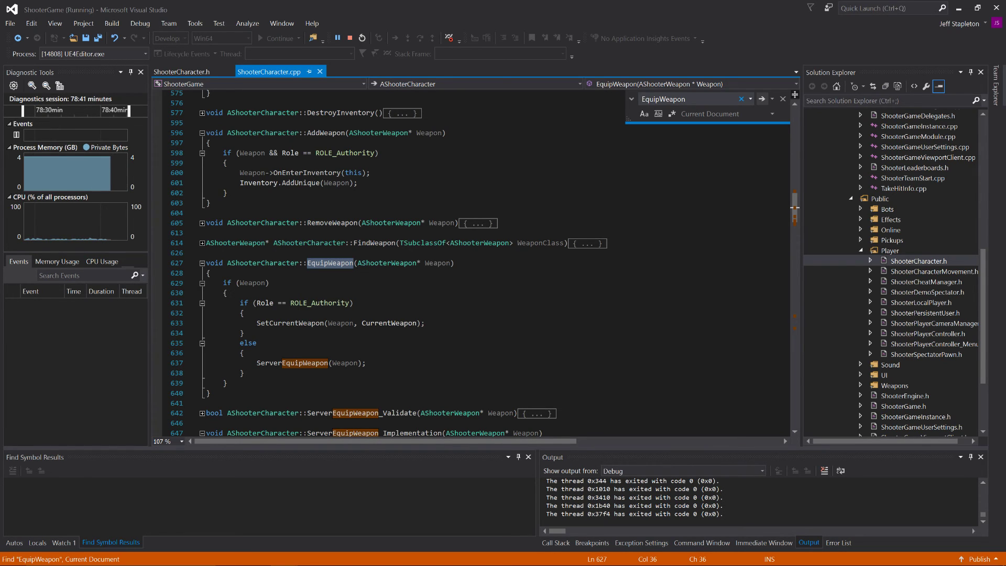
# Step: Compare ShooterGame's EquipWeapon and ServerEquipWeapon_Implementation code with the matching functions in ActOfPardon's XLCharacter.cpp
pyautogui.scroll(-3, 392, 263)
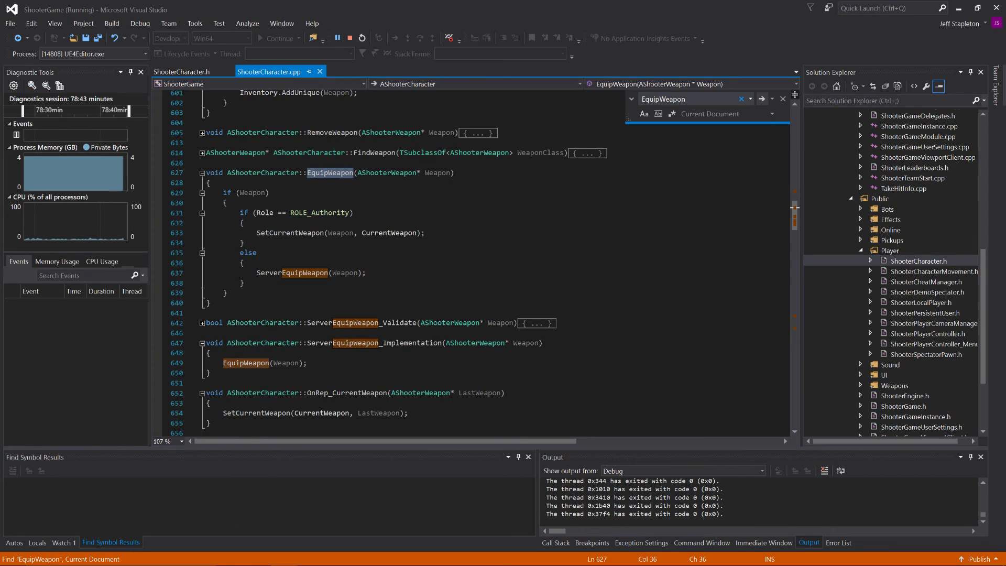
pyautogui.scroll(-1, 391, 263)
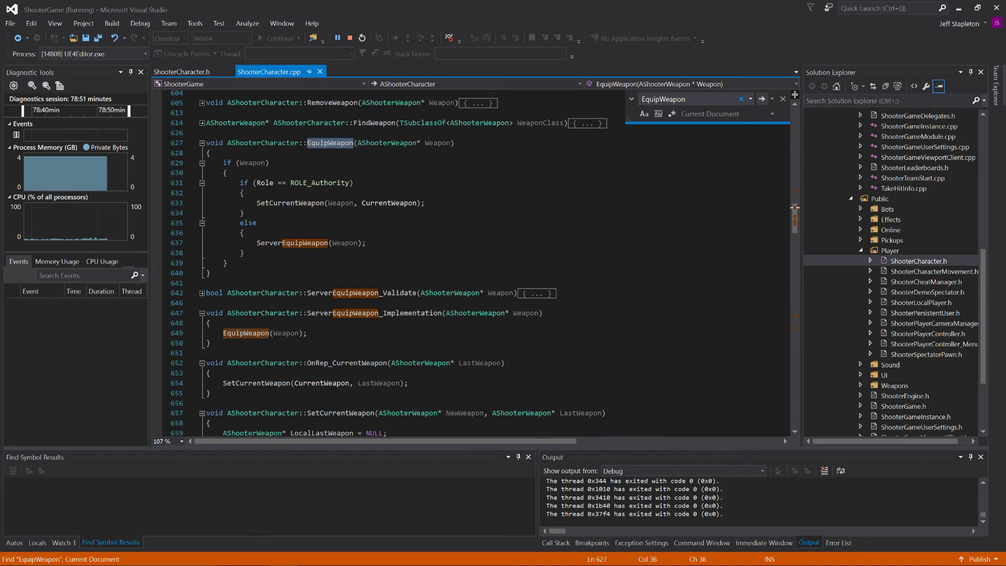
pyautogui.hotkey('alt', 'Tab')
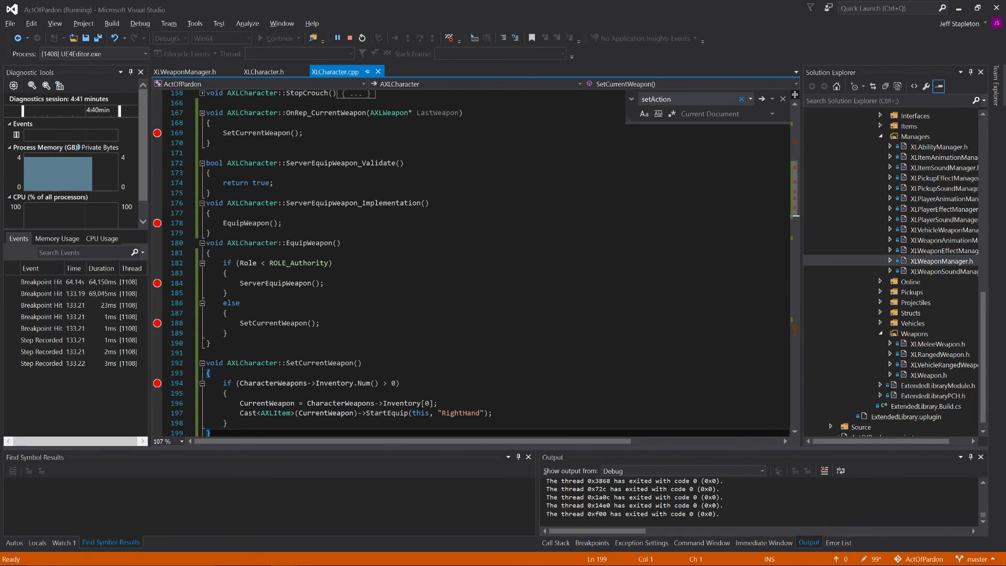
pyautogui.doubleClick(553, 26)
pyautogui.moveTo(526, 7); pyautogui.dragTo(490, 0)
pyautogui.scroll(-1, 447, 262)
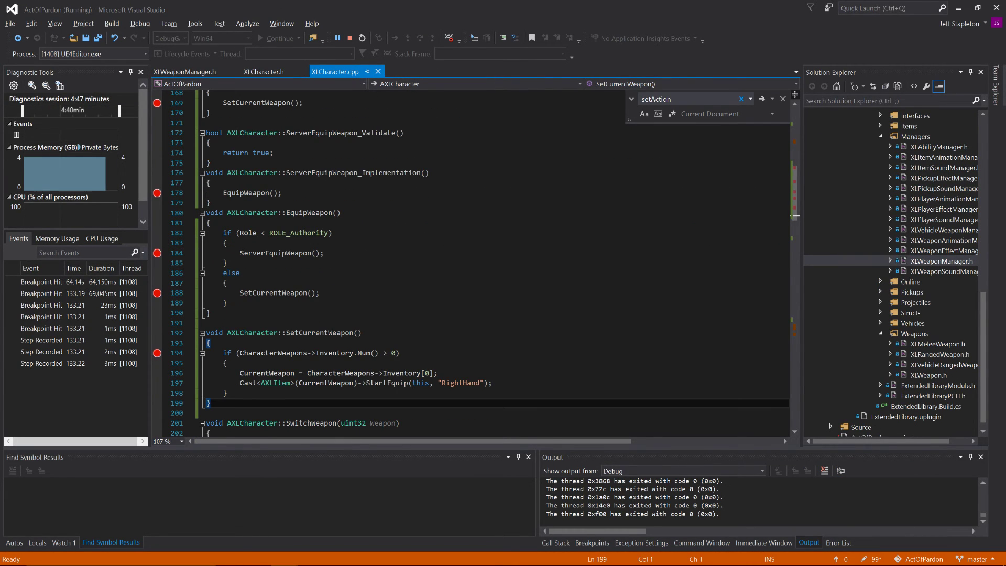
pyautogui.scroll(4, 447, 262)
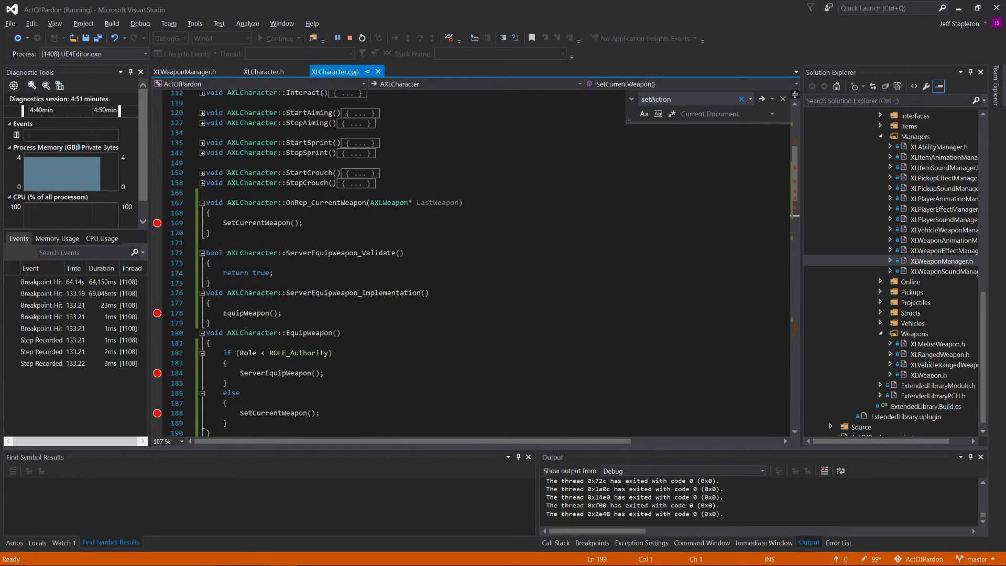
pyautogui.scroll(-3, 447, 262)
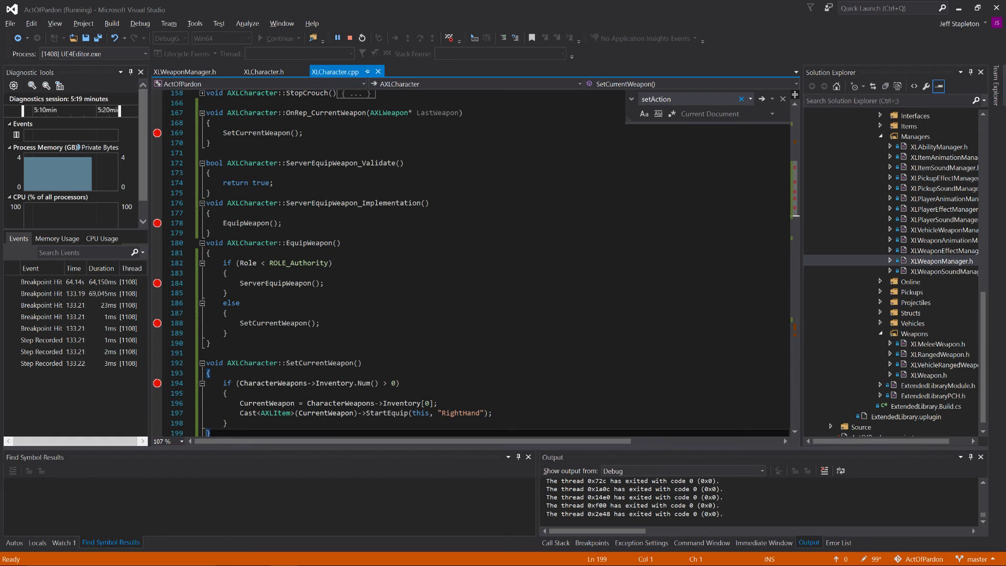
# Step: Replace the EquipWeapon call in ServerEquipWeapon_Implementation of XLCharacter.cpp with SetCurrentWeapon
pyautogui.doubleClick(329, 364)
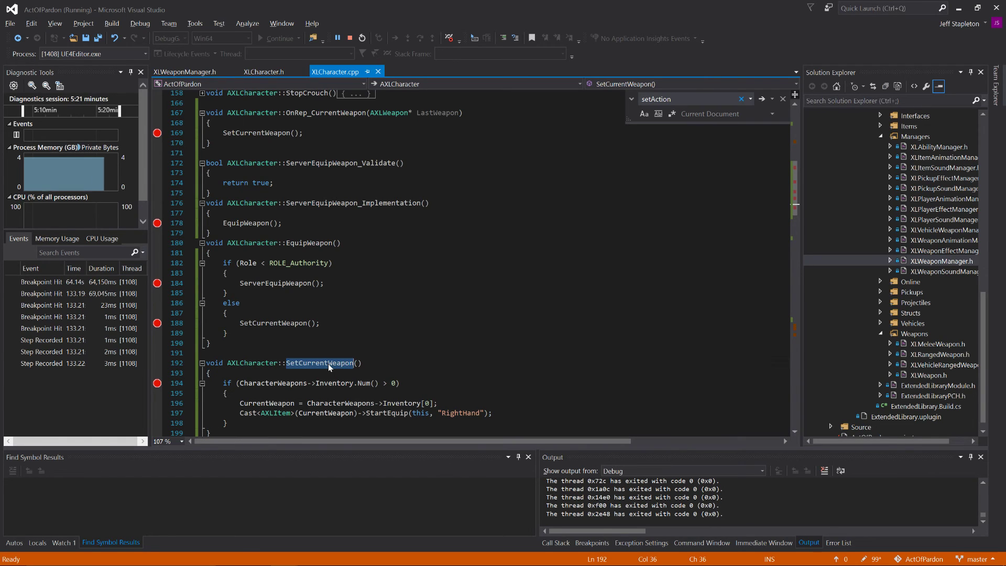
pyautogui.hotkey('ctrl', 'c')
pyautogui.doubleClick(244, 223)
pyautogui.hotkey('ctrl', 'v')
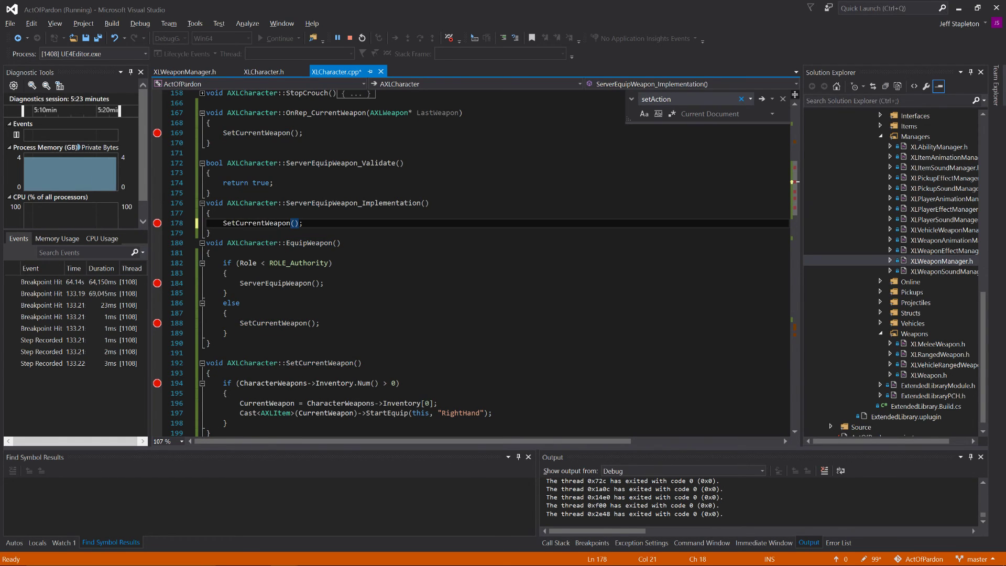
# Step: Save XLCharacter.cpp and restart the debug session, rebuilding the out-of-date ActOfPardon project
pyautogui.hotkey('ctrl', 's')
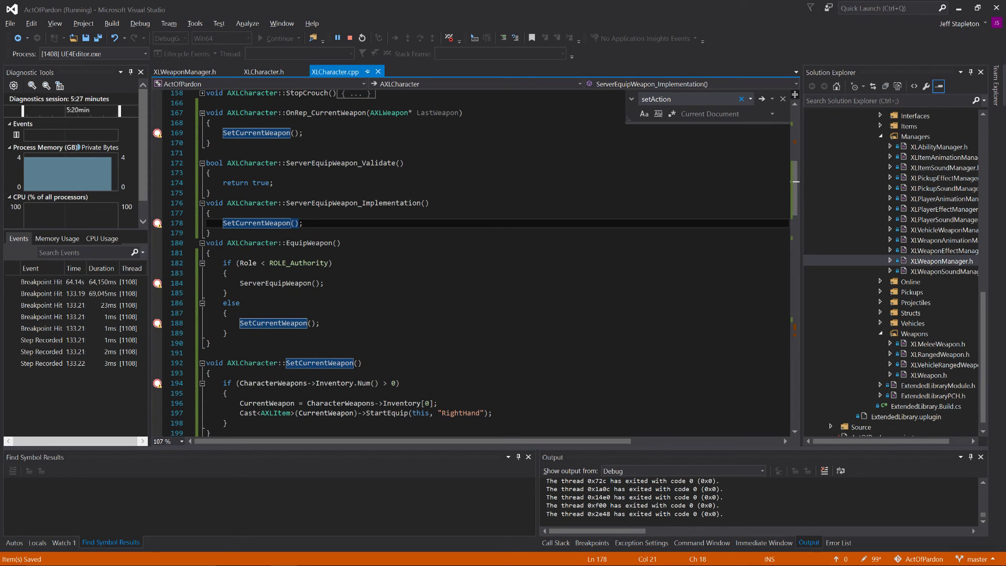
pyautogui.scroll(-1, 471, 262)
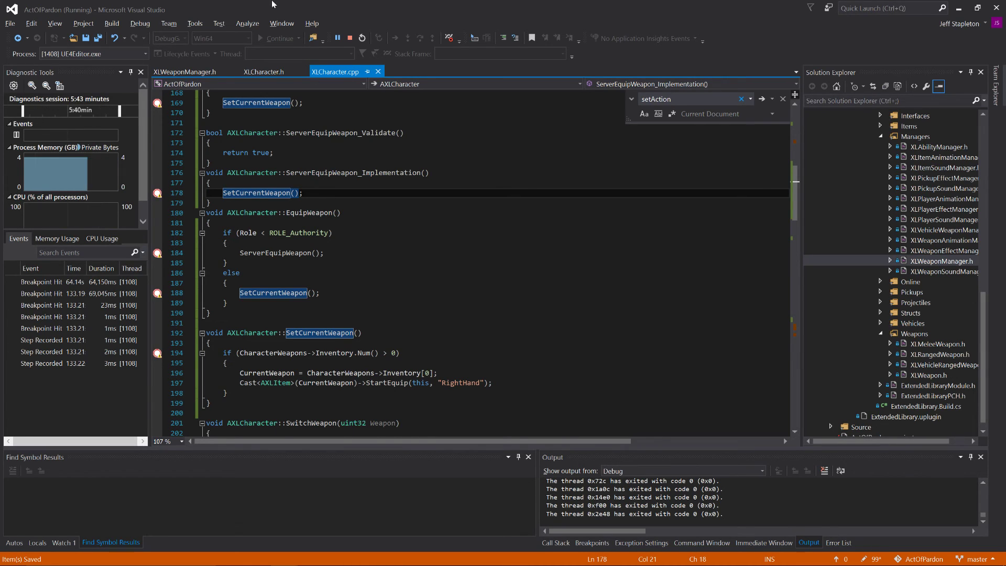
pyautogui.click(362, 38)
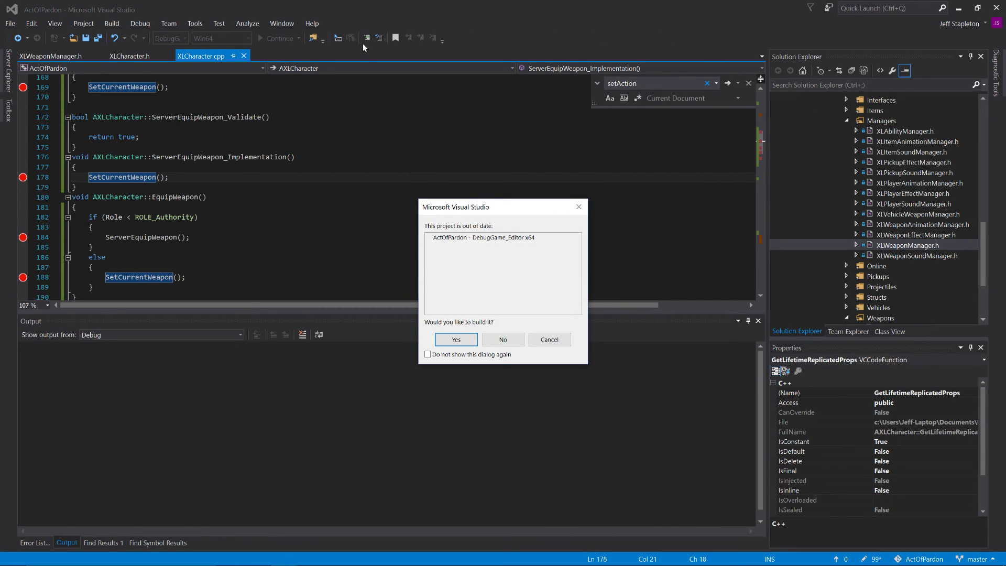
pyautogui.click(466, 343)
# Step: Review OnRep_CurrentWeapon, ServerEquipWeapon_Implementation and EquipWeapon in XLCharacter.cpp while the project builds
pyautogui.scroll(1, 225, 216)
pyautogui.scroll(-5, 225, 216)
pyautogui.scroll(4, 226, 216)
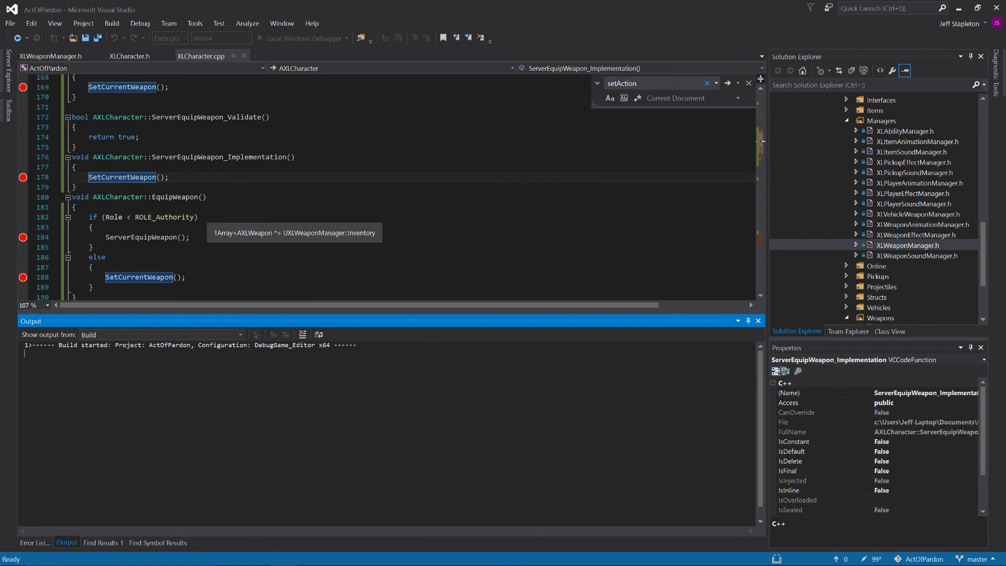
pyautogui.scroll(-1, 225, 216)
pyautogui.scroll(5, 225, 216)
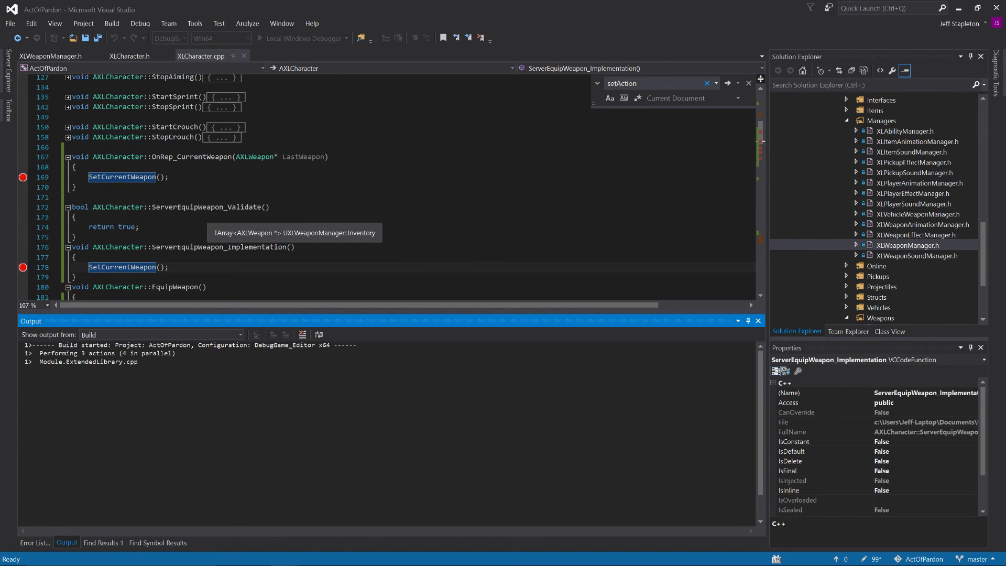
pyautogui.scroll(-4, 225, 216)
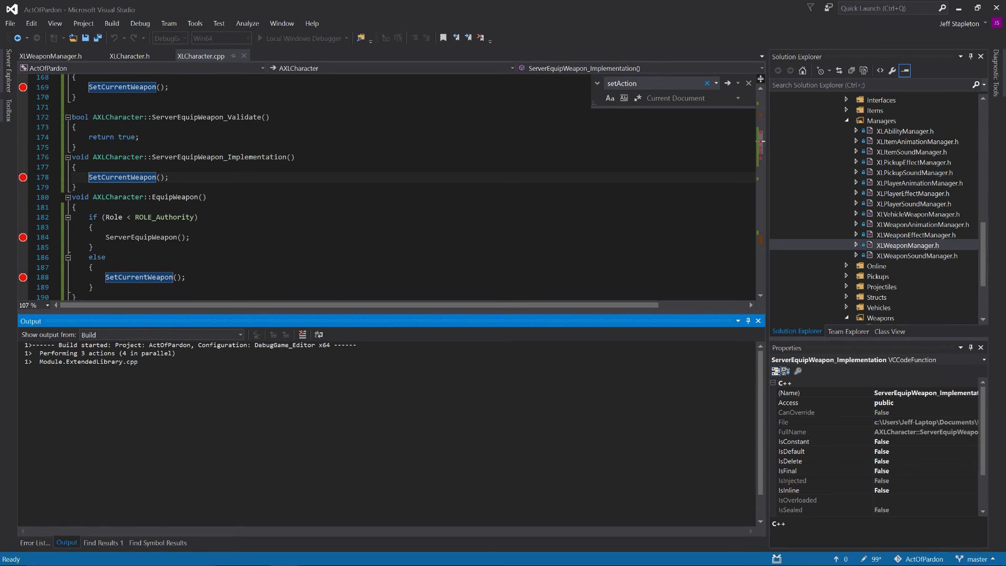
pyautogui.scroll(-3, 226, 216)
pyautogui.scroll(1, 225, 216)
pyautogui.scroll(-2, 226, 216)
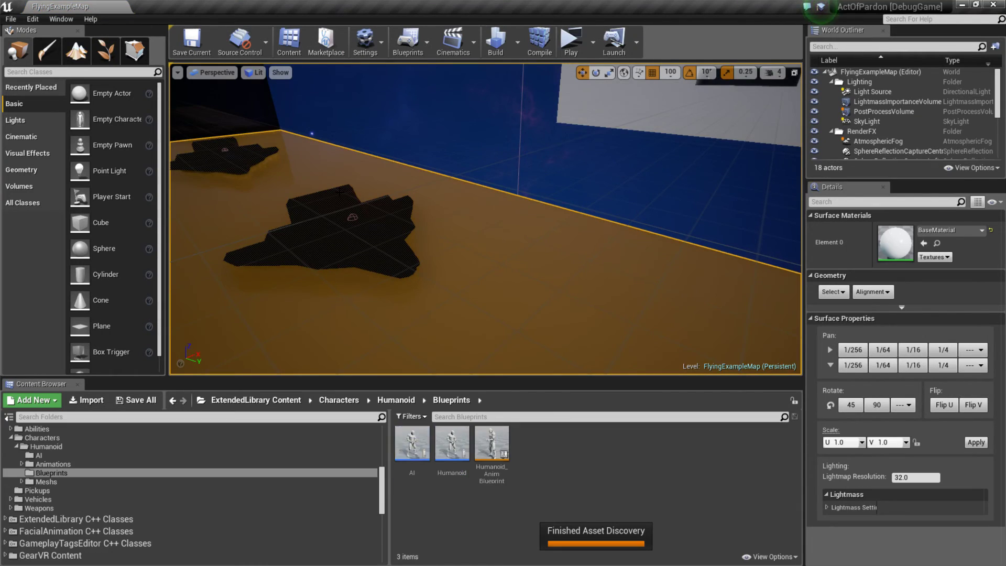
# Step: Switch to Unreal Editor, play FlyingExampleMap in server and client windows, and equip the weapon as the client
pyautogui.click(571, 42)
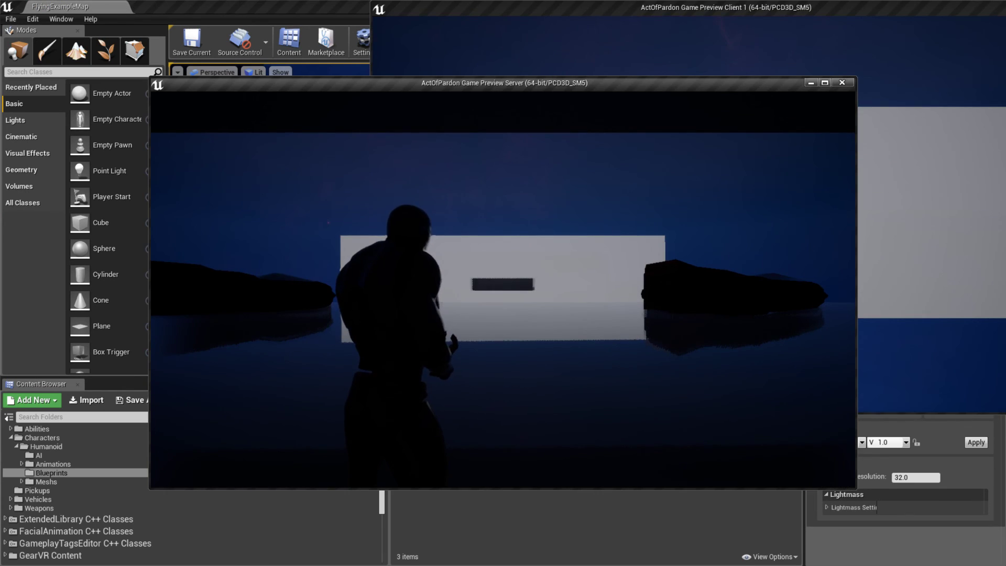
pyautogui.hotkey('alt', 'Tab')
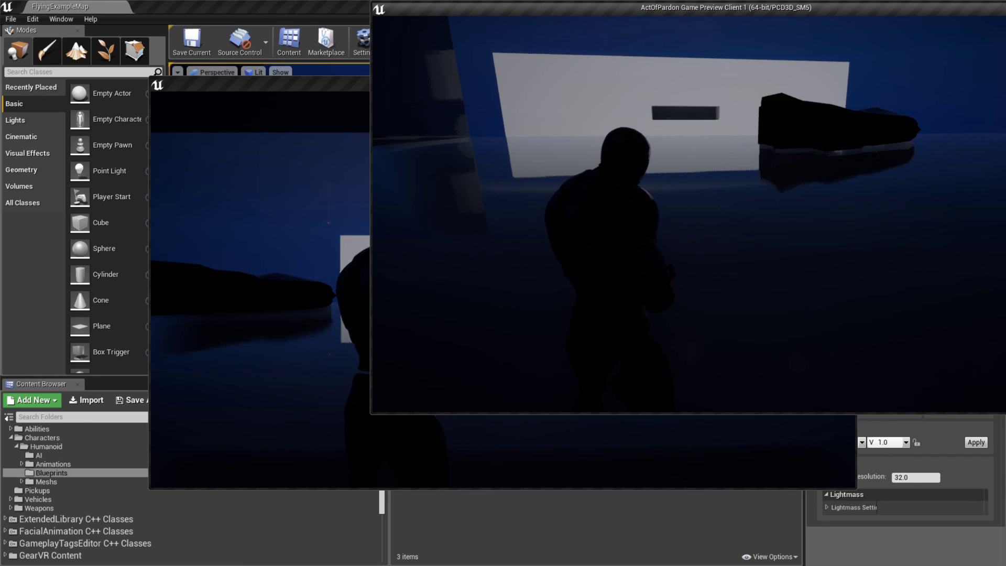
pyautogui.press('e')
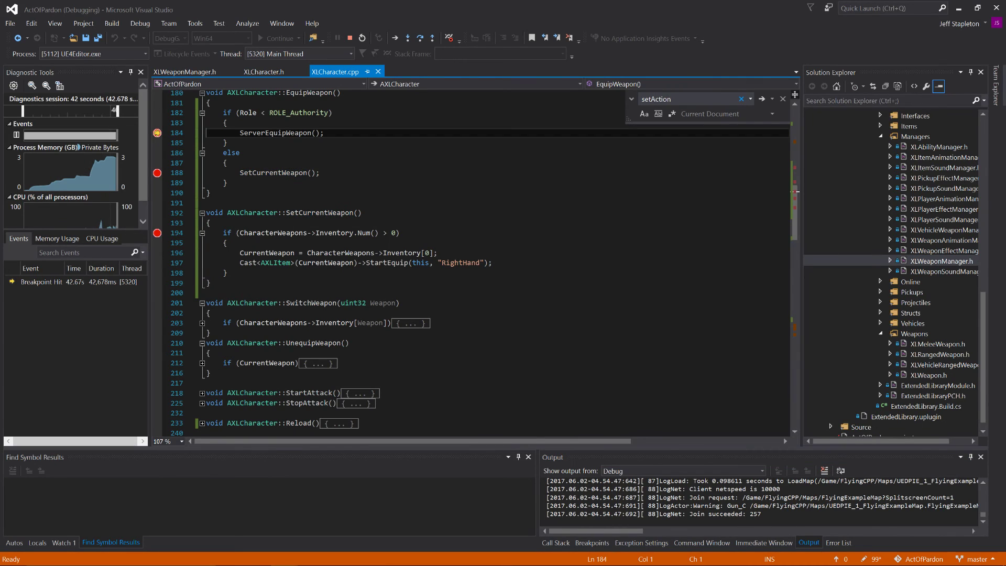
# Step: Resume execution past the breakpoints in EquipWeapon, ServerEquipWeapon_Implementation and SetCurrentWeapon, and end both the play and debug sessions
pyautogui.click(273, 40)
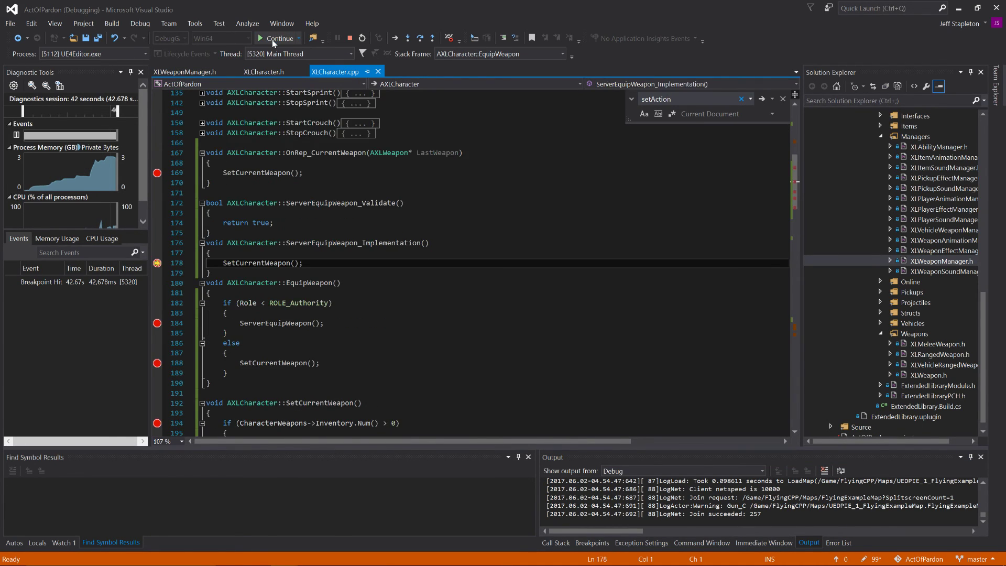
pyautogui.click(273, 39)
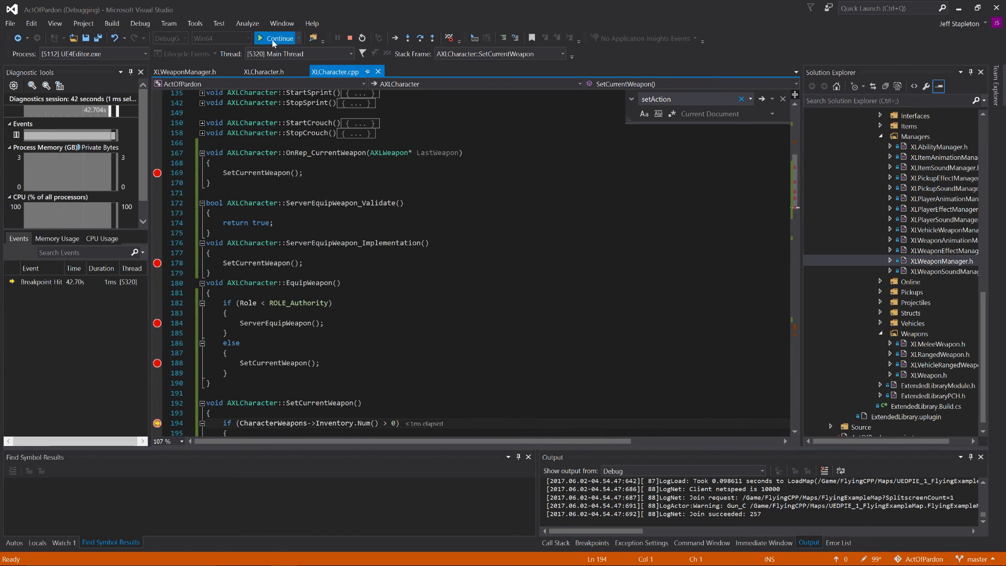
pyautogui.click(273, 40)
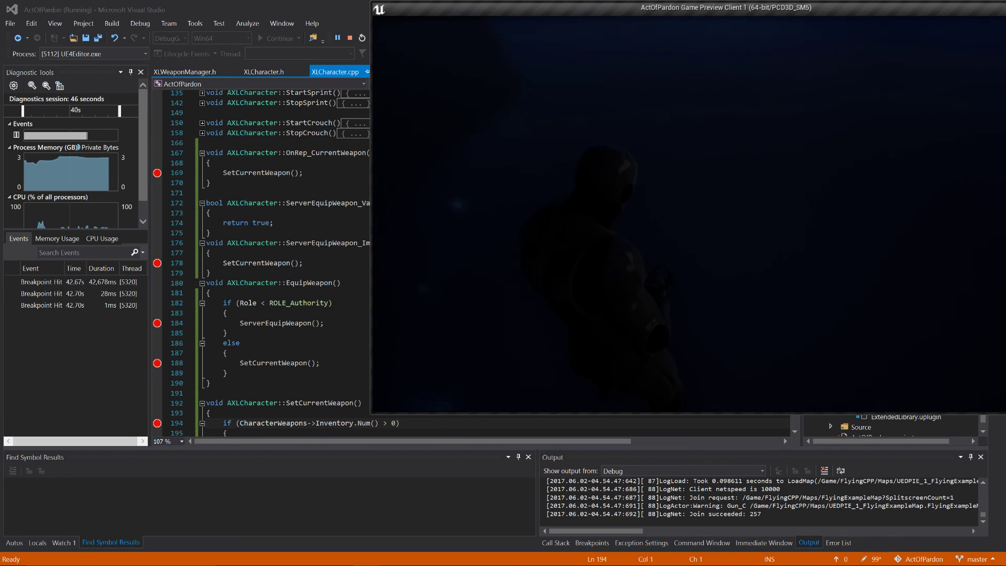
pyautogui.press('Escape')
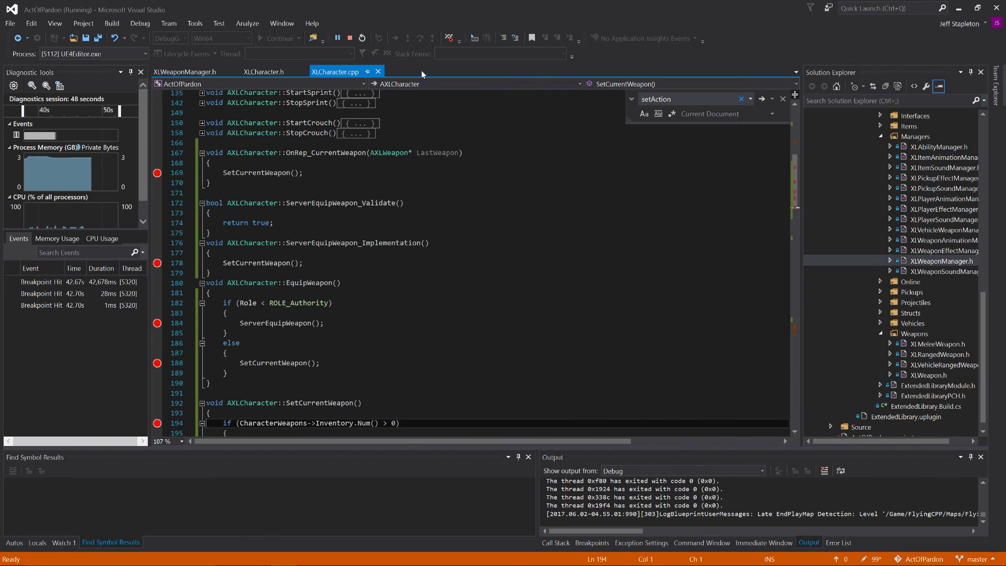
pyautogui.click(350, 40)
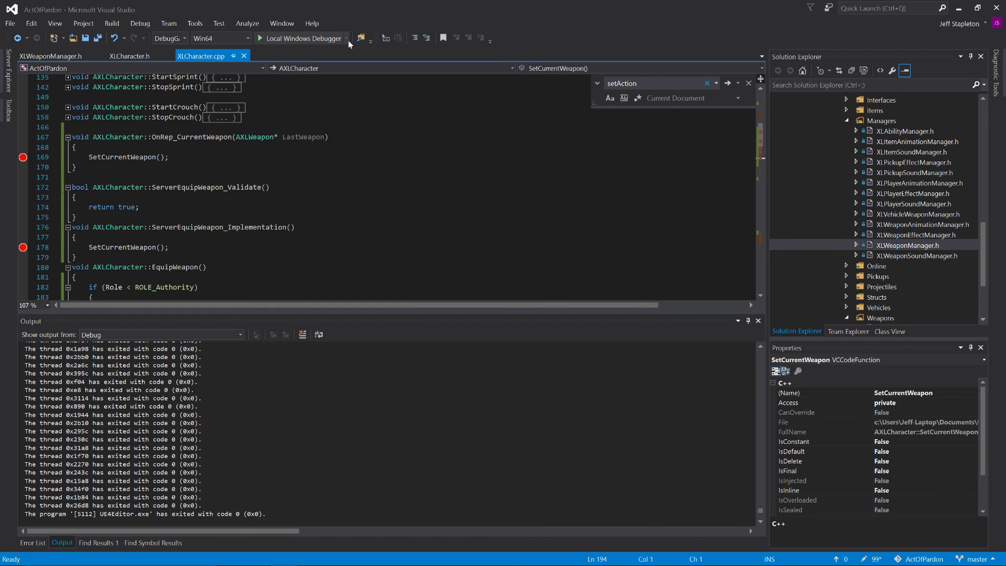
# Step: Trace the equip logic in XLCharacter.cpp through OnRep_CurrentWeapon, ServerEquipWeapon_Implementation, EquipWeapon and SetCurrentWeapon
pyautogui.click(76, 167)
pyautogui.scroll(-5, 387, 187)
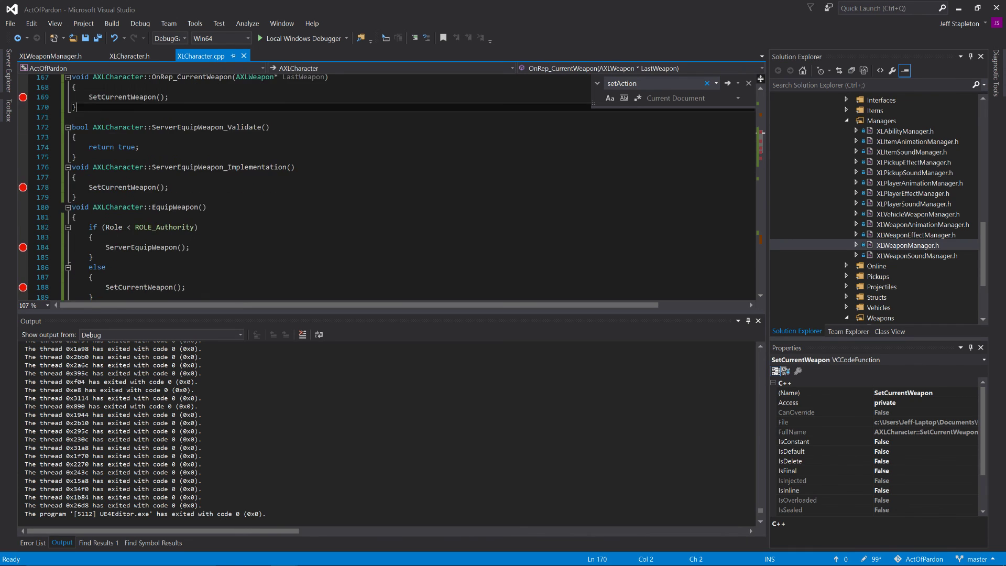
pyautogui.scroll(1, 387, 187)
pyautogui.scroll(7, 387, 187)
pyautogui.scroll(-7, 386, 187)
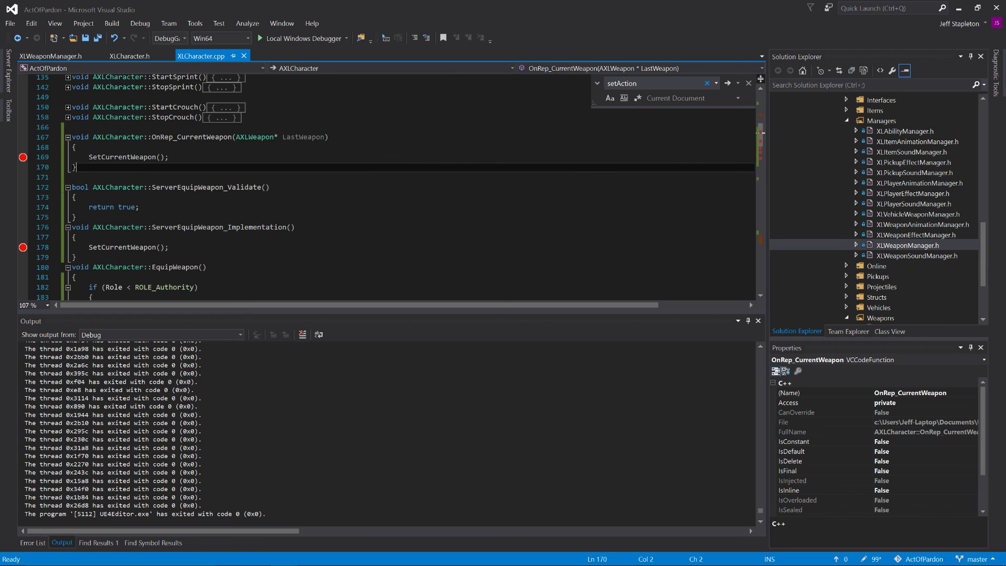
pyautogui.scroll(-2, 386, 187)
pyautogui.click(77, 187)
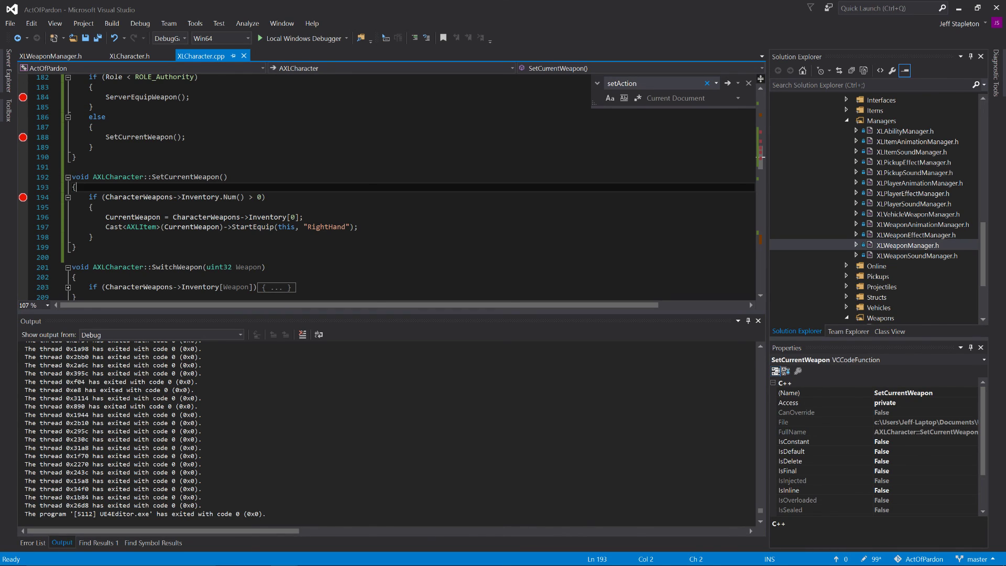
pyautogui.scroll(2, 388, 186)
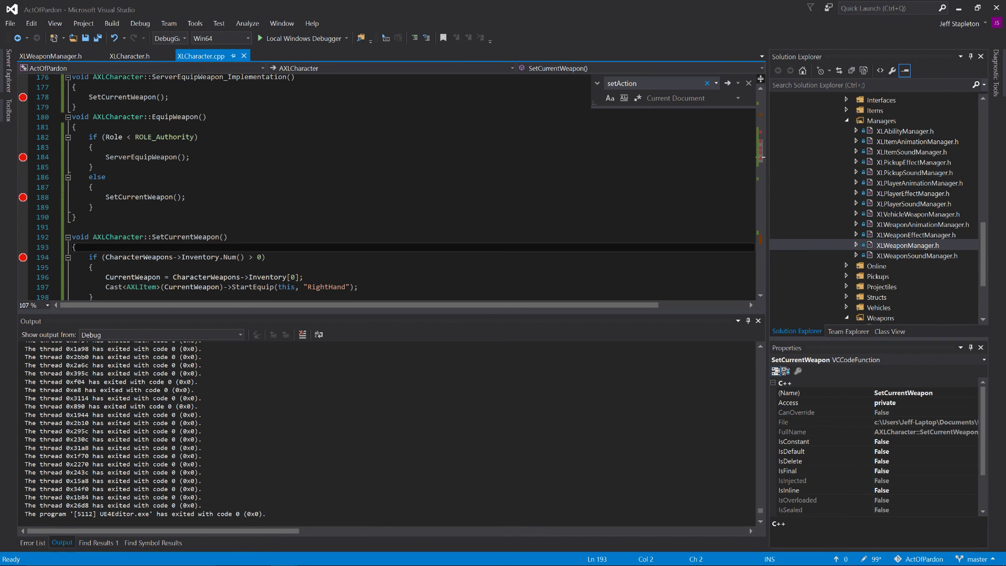
pyautogui.scroll(5, 388, 186)
pyautogui.scroll(-3, 388, 186)
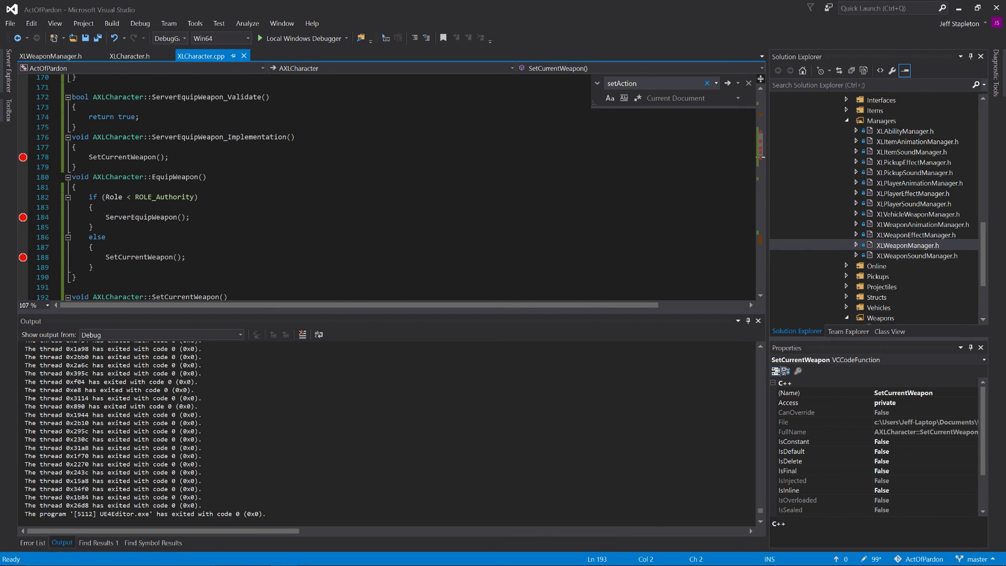
pyautogui.scroll(-1, 388, 187)
pyautogui.scroll(3, 387, 187)
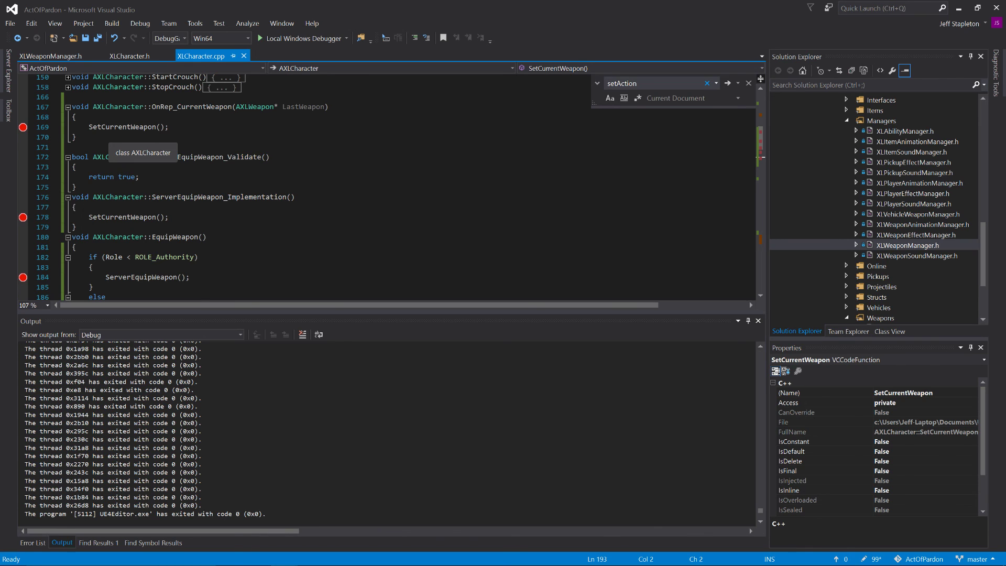
pyautogui.click(77, 137)
pyautogui.click(77, 148)
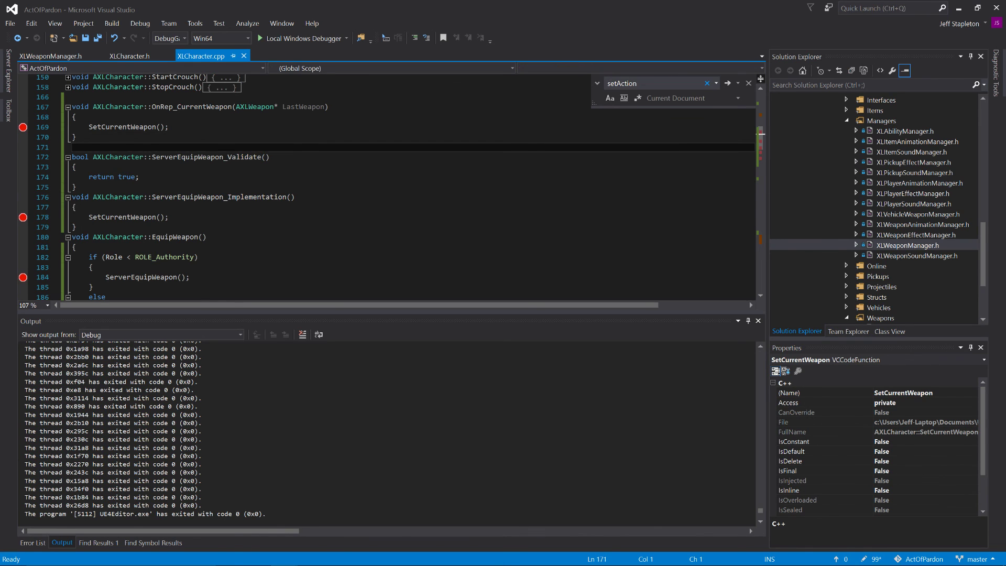
pyautogui.scroll(-5, 388, 187)
pyautogui.scroll(-5, 388, 187)
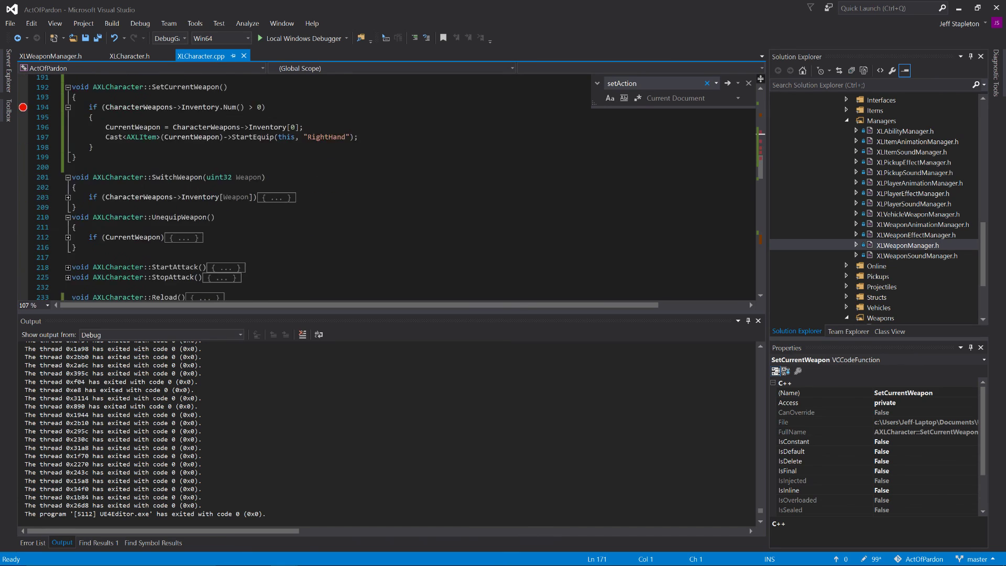
pyautogui.scroll(5, 388, 187)
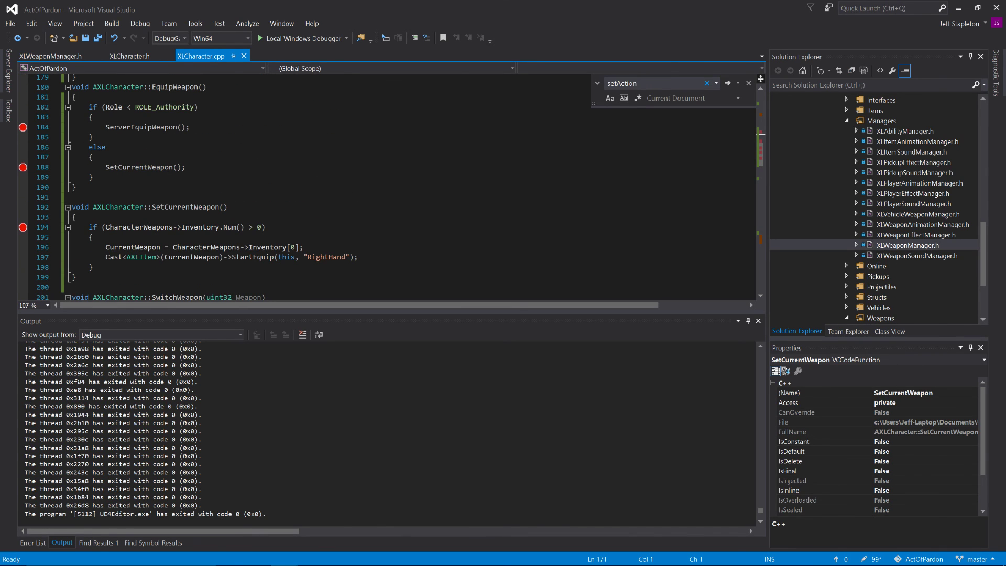